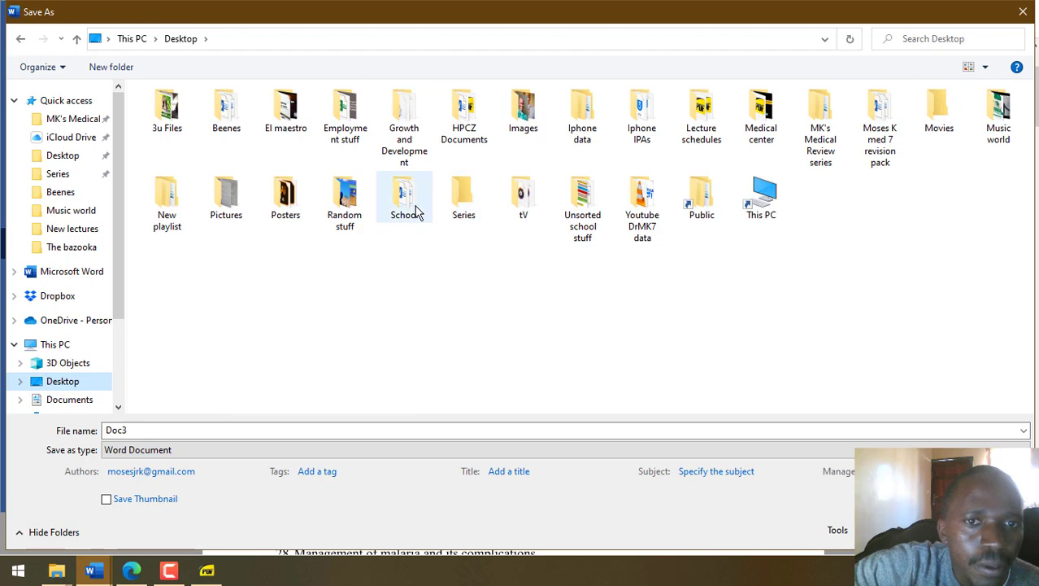
pyautogui.doubleClick(415, 211)
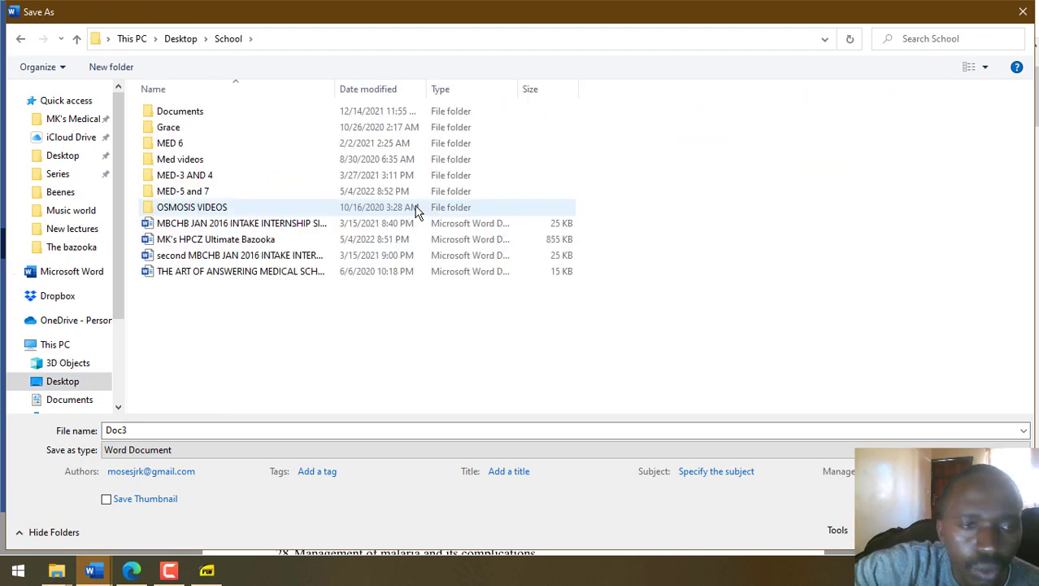
pyautogui.press('BackSpace')
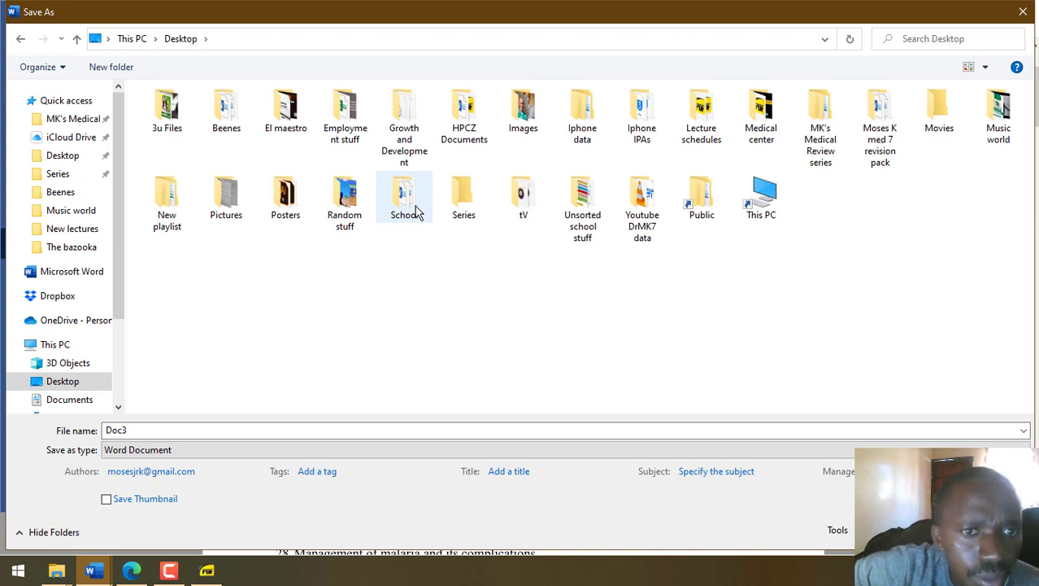
pyautogui.press('b')
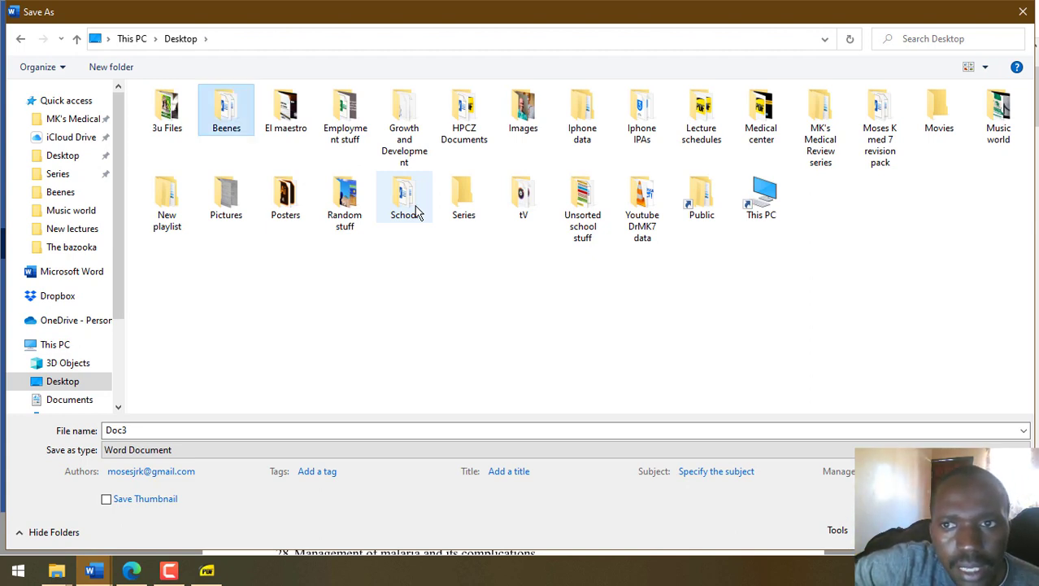
pyautogui.press('Right')
pyautogui.press('Right')
pyautogui.press('Right')
pyautogui.press('Right')
pyautogui.press('Right')
pyautogui.press('Right')
pyautogui.press('Right')
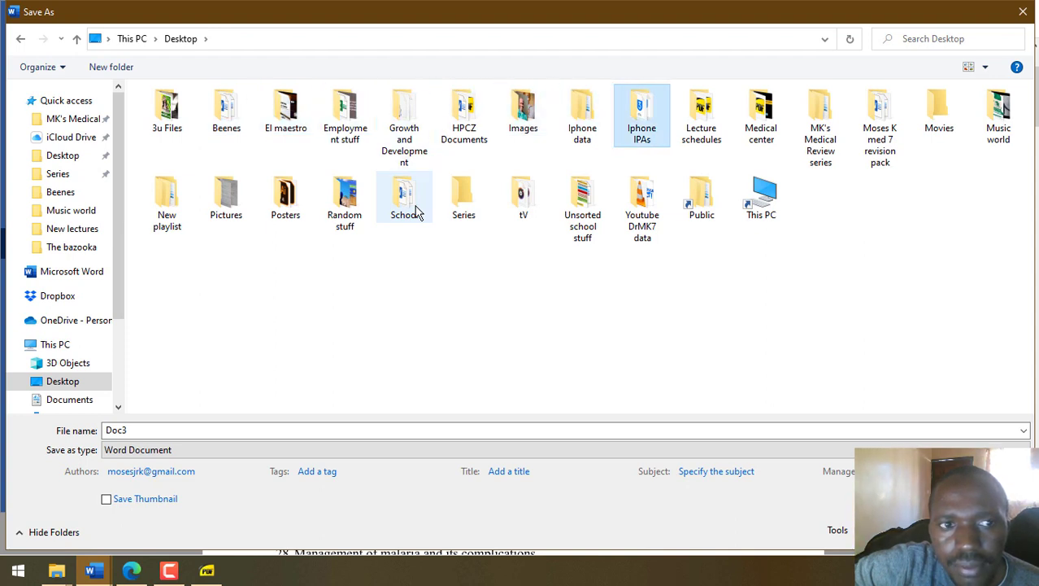
pyautogui.press('Right')
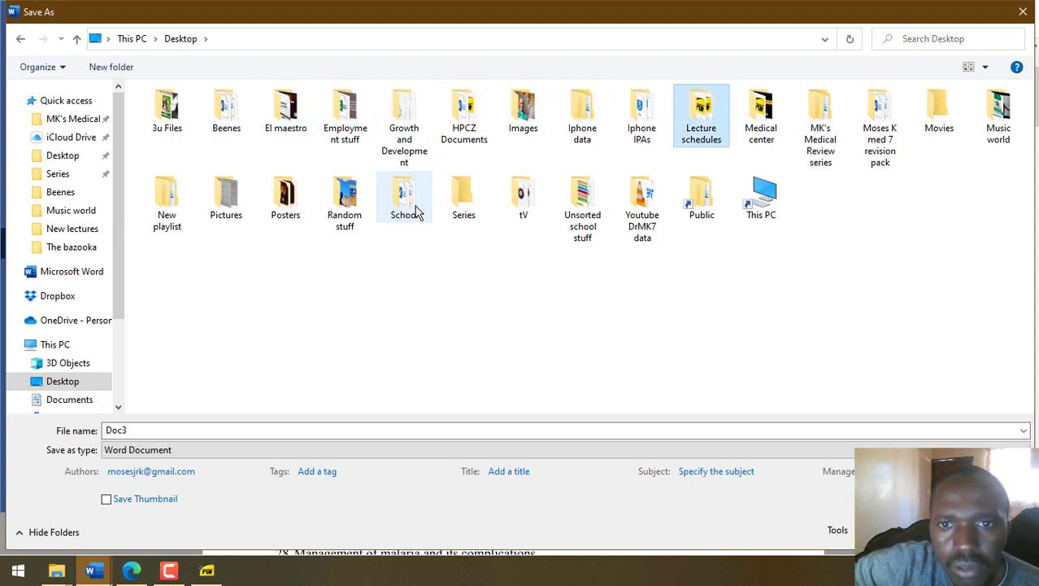
# - Save the document as Syncope in the Unsorted school stuff folder on the Desktop
pyautogui.click(592, 235)
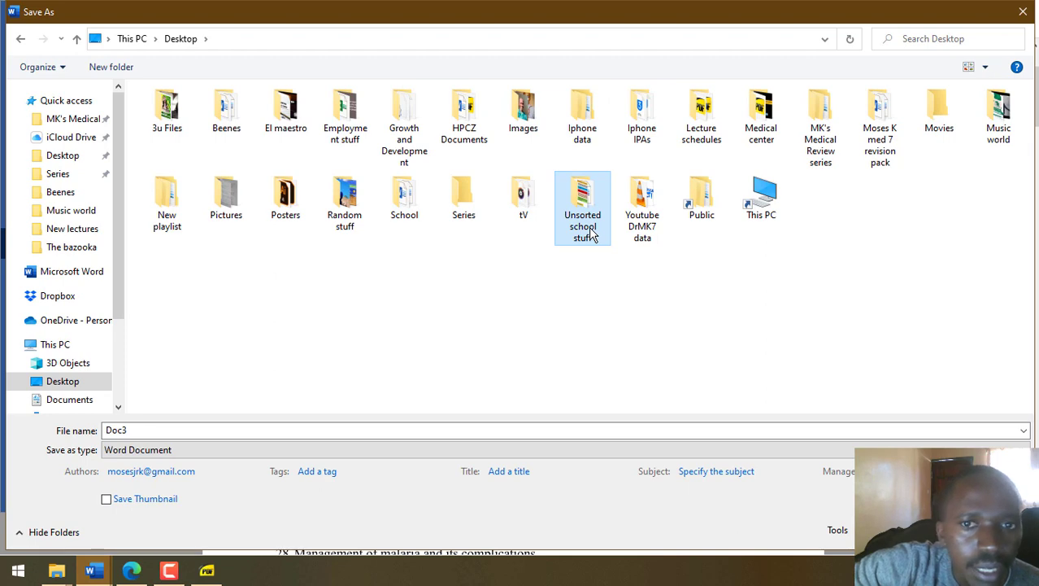
pyautogui.doubleClick(591, 235)
pyautogui.click(227, 430)
pyautogui.press('BackSpace')
pyautogui.write('S')
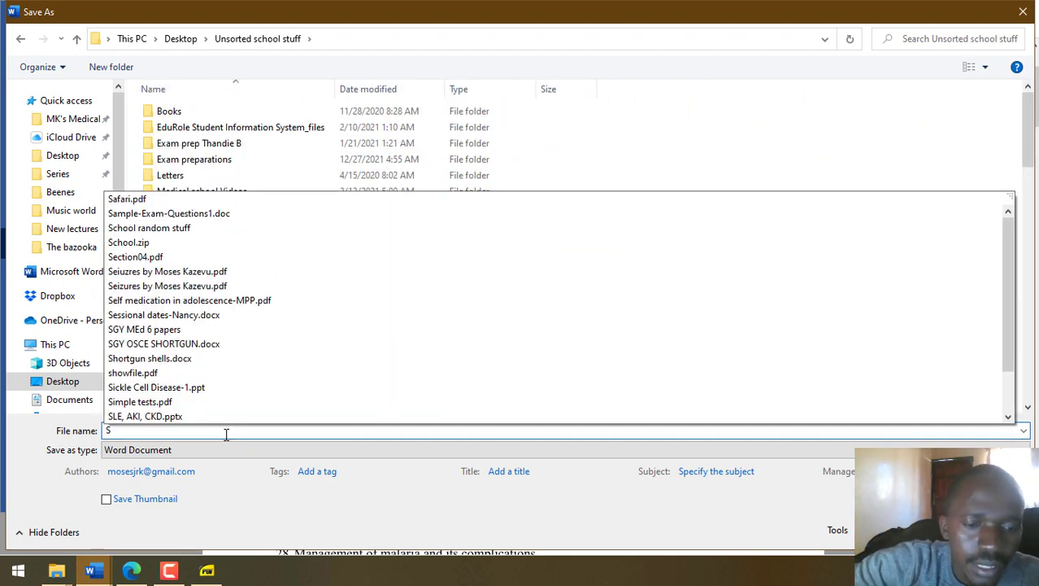
pyautogui.write('yncope')
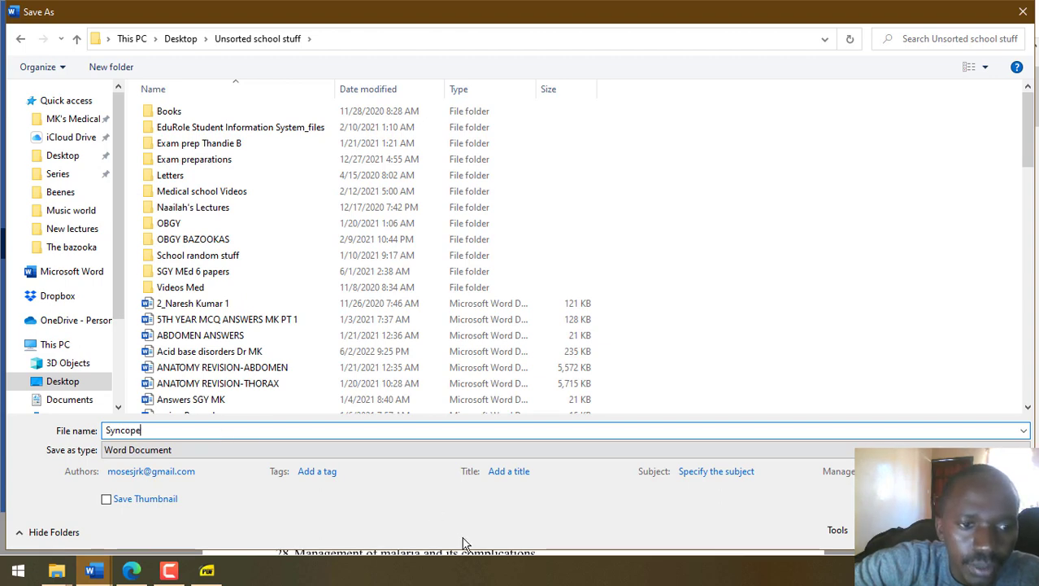
pyautogui.press('Return')
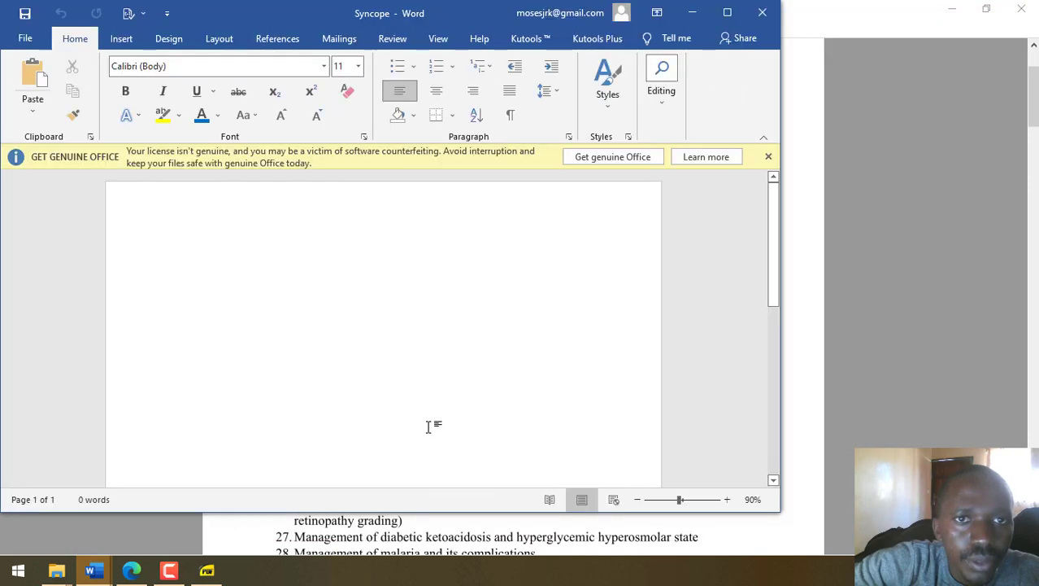
# - Maximize the document window and dismiss the genuine Office notice
pyautogui.doubleClick(274, 10)
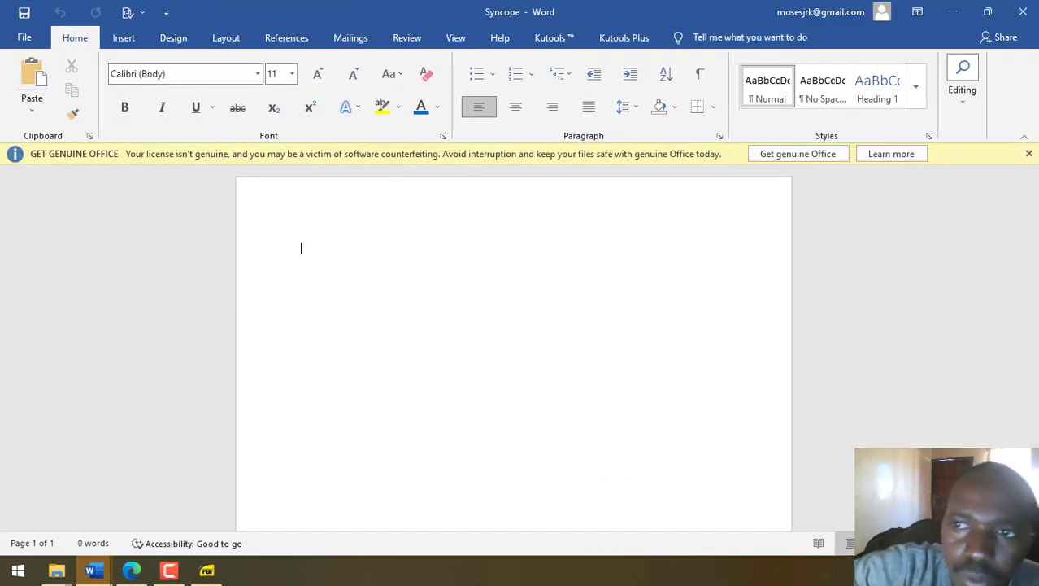
pyautogui.click(1029, 155)
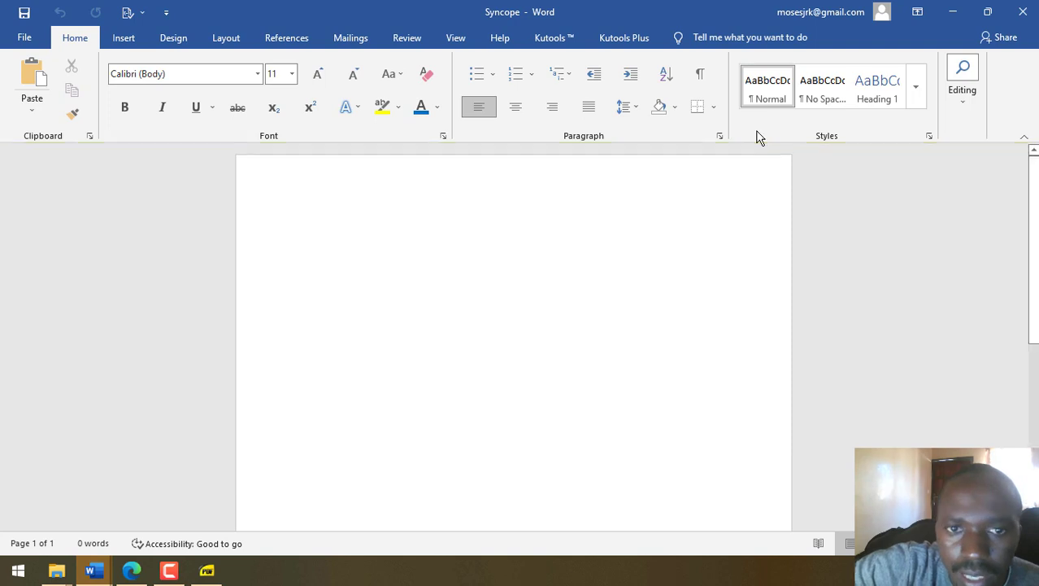
# - Add a page header reading "PREPARED BY DR" followed by the author's full name, all in capitals
pyautogui.doubleClick(417, 170)
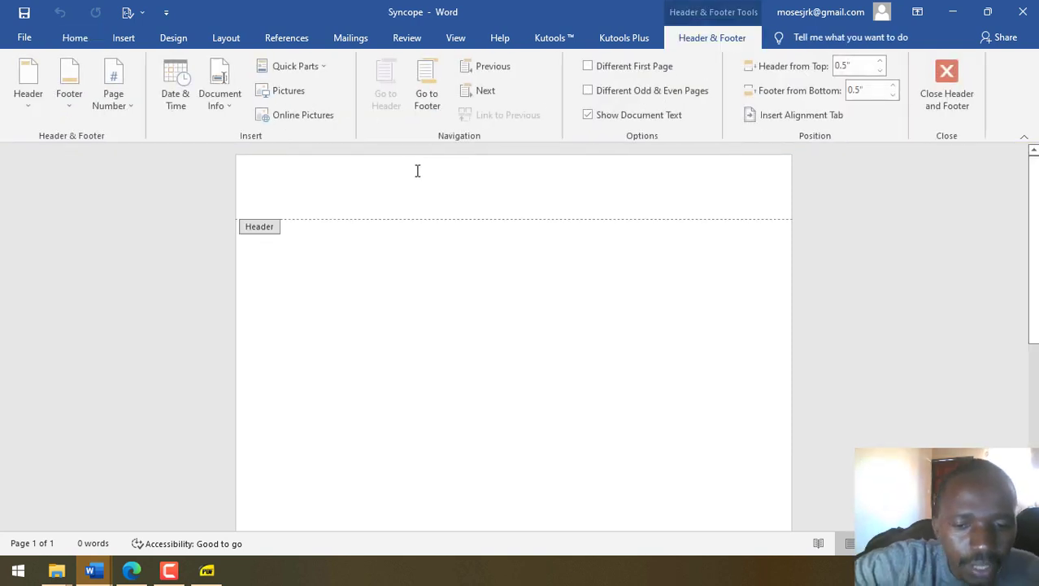
pyautogui.write('Pr')
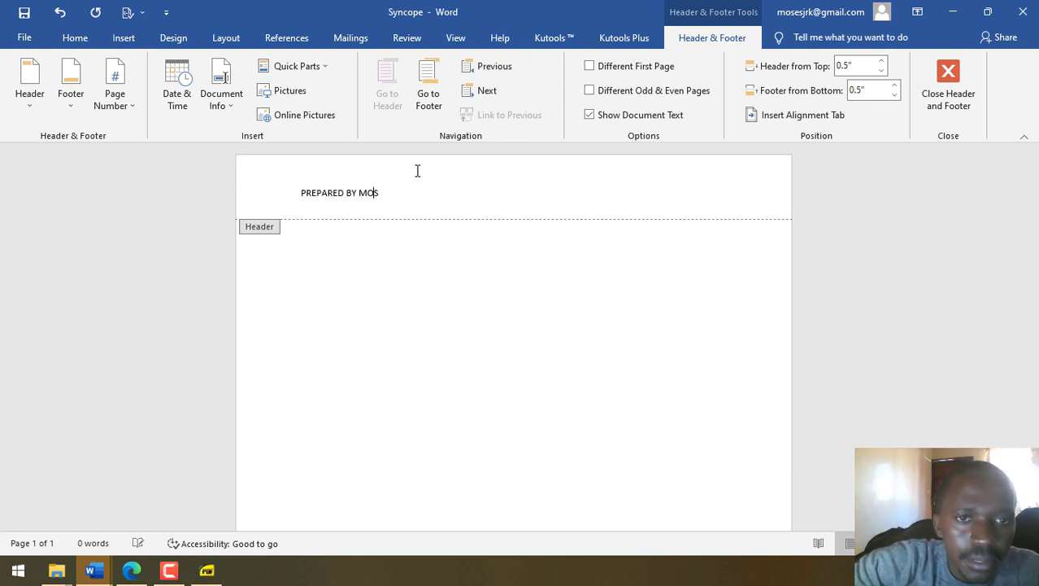
pyautogui.write('EPARED BY ')
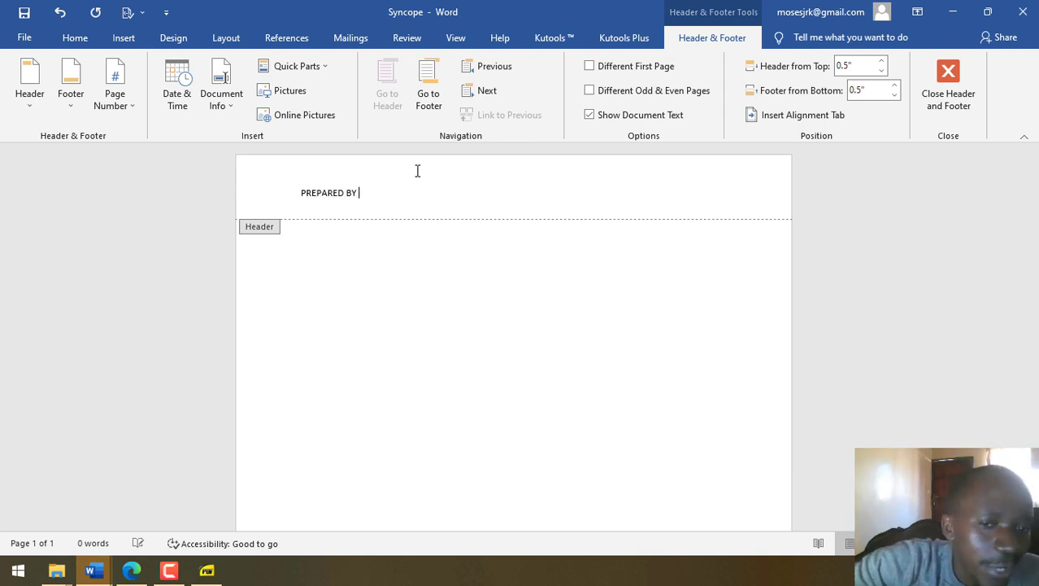
pyautogui.write('D')
pyautogui.write('R MOSES KAZVU')
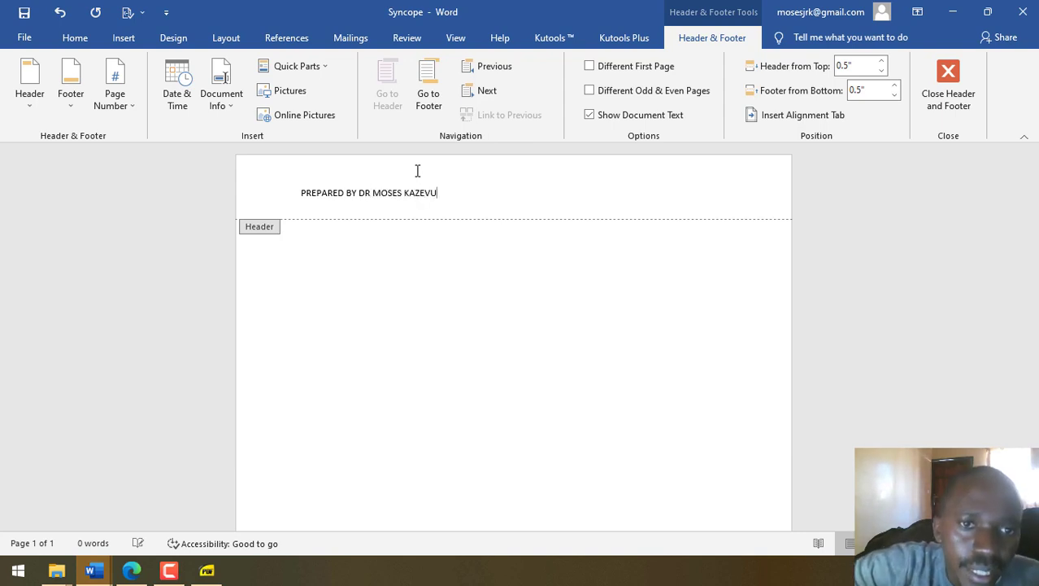
# - Format the whole header line in Arial Rounded MT Bold at 12 pt
pyautogui.moveTo(462, 186); pyautogui.dragTo(300, 193)
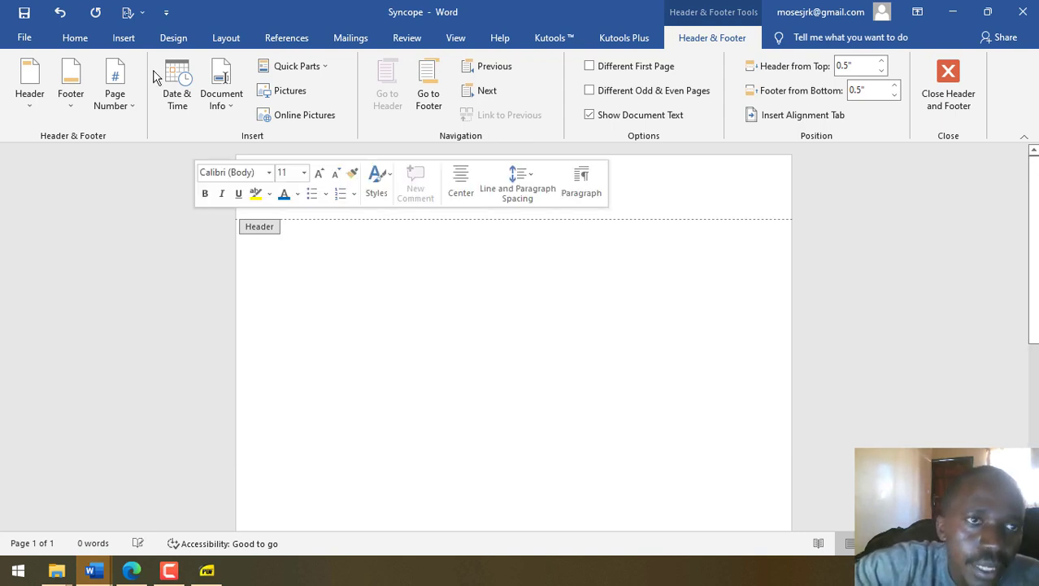
pyautogui.click(75, 38)
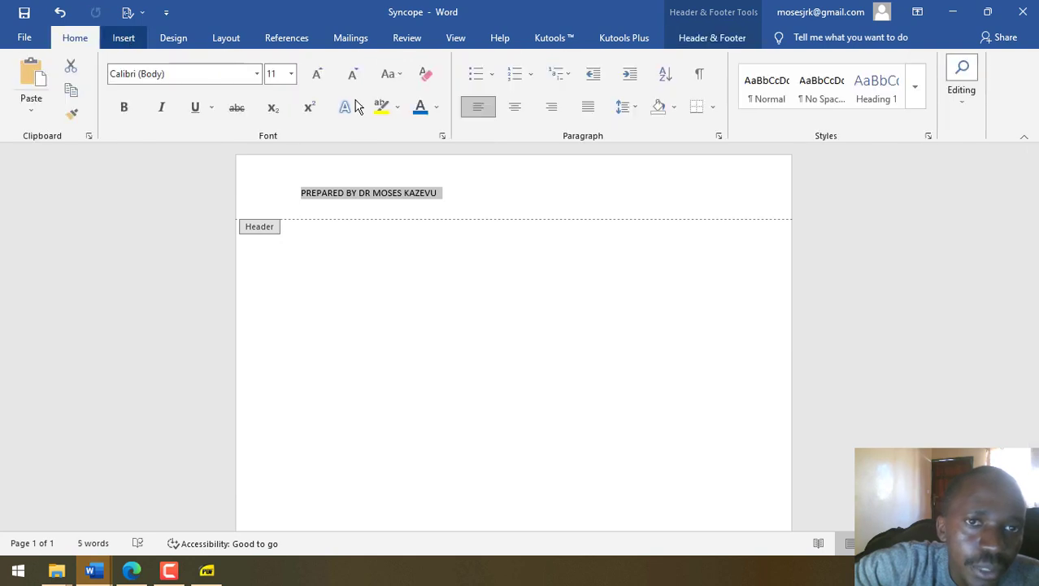
pyautogui.click(257, 77)
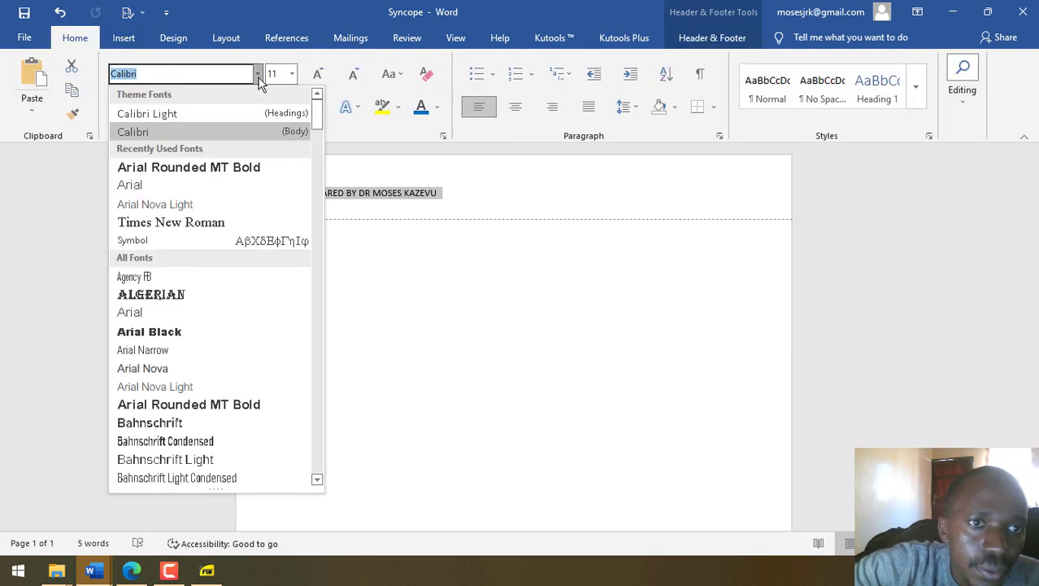
pyautogui.click(186, 168)
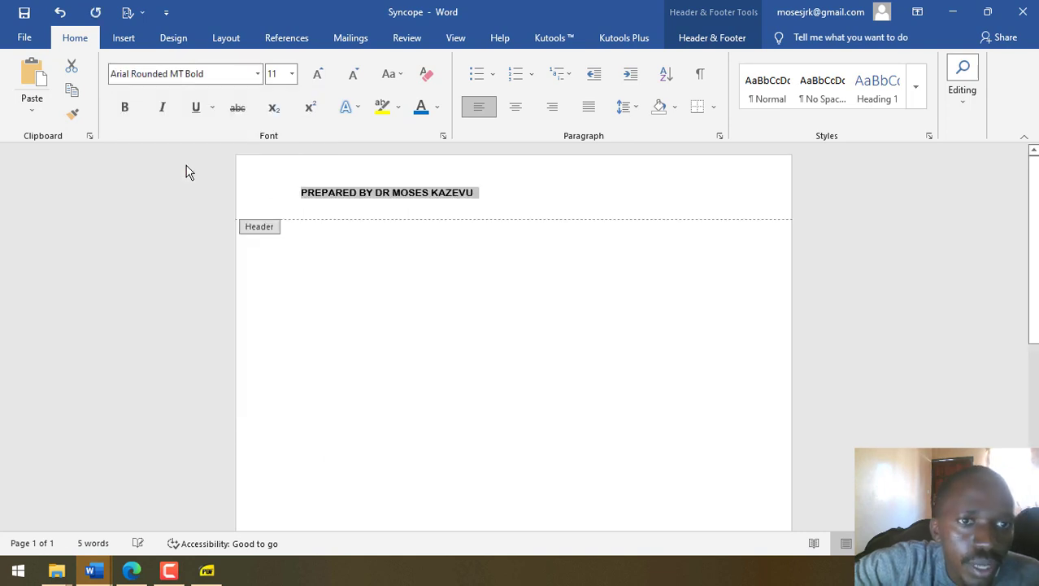
pyautogui.click(293, 74)
pyautogui.click(277, 162)
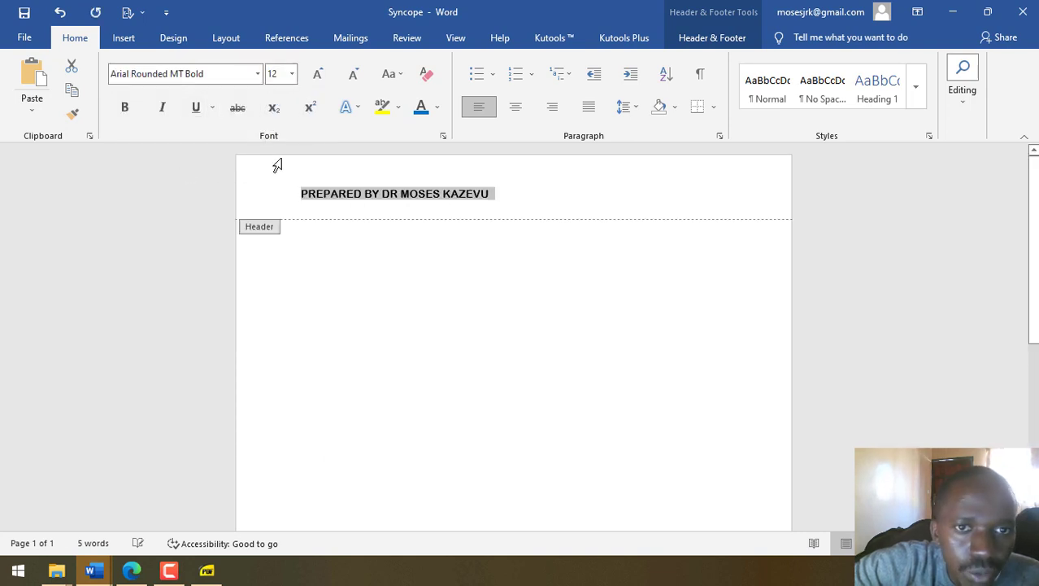
# - Color "PREPARED BY" blue and the author's title and name dark red in the header, and save the document
pyautogui.click(306, 192)
pyautogui.doubleClick(345, 189)
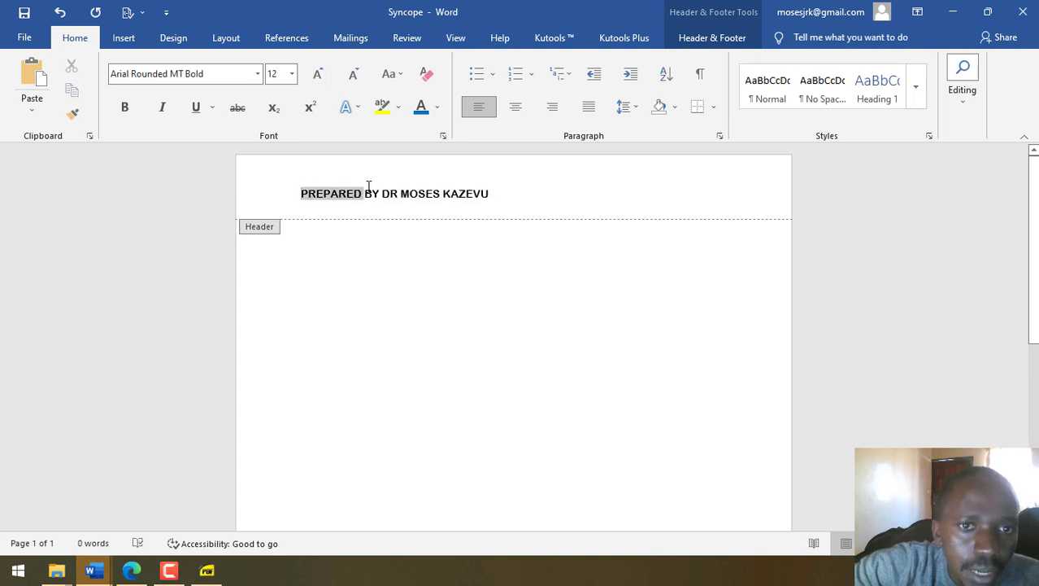
pyautogui.click(420, 106)
pyautogui.moveTo(382, 192); pyautogui.dragTo(489, 194)
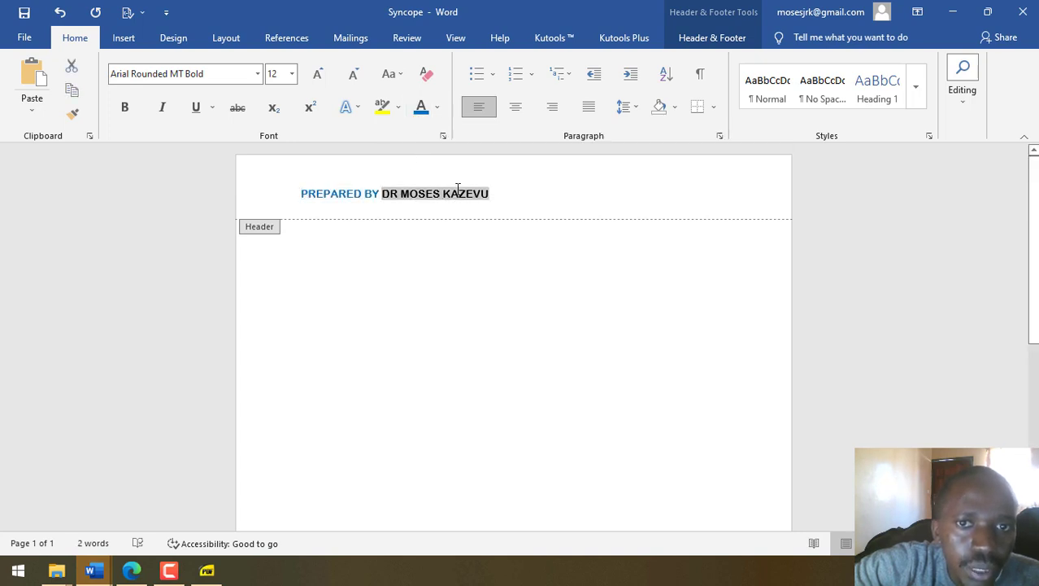
pyautogui.click(439, 108)
pyautogui.click(413, 245)
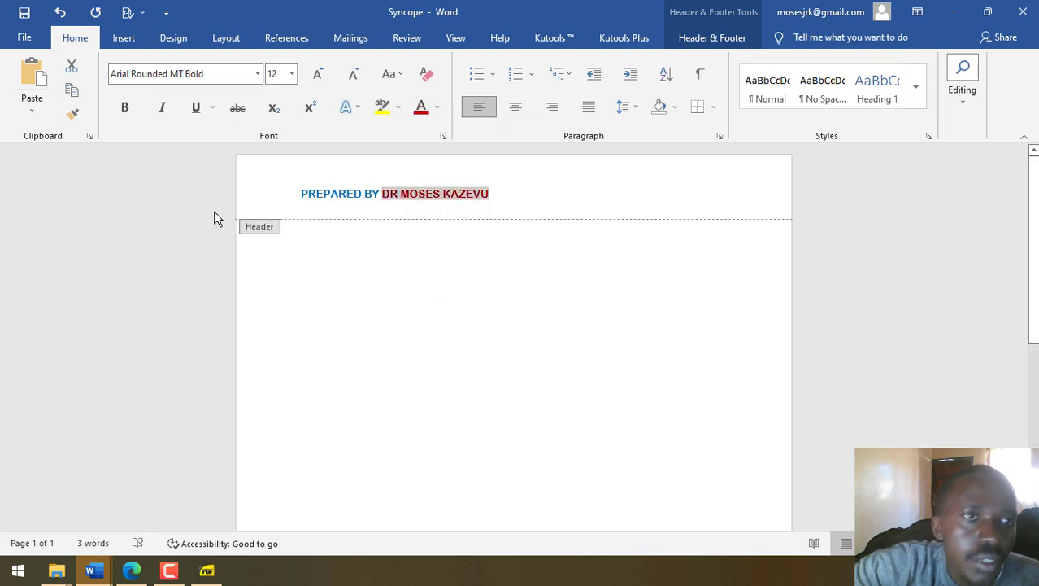
pyautogui.click(24, 11)
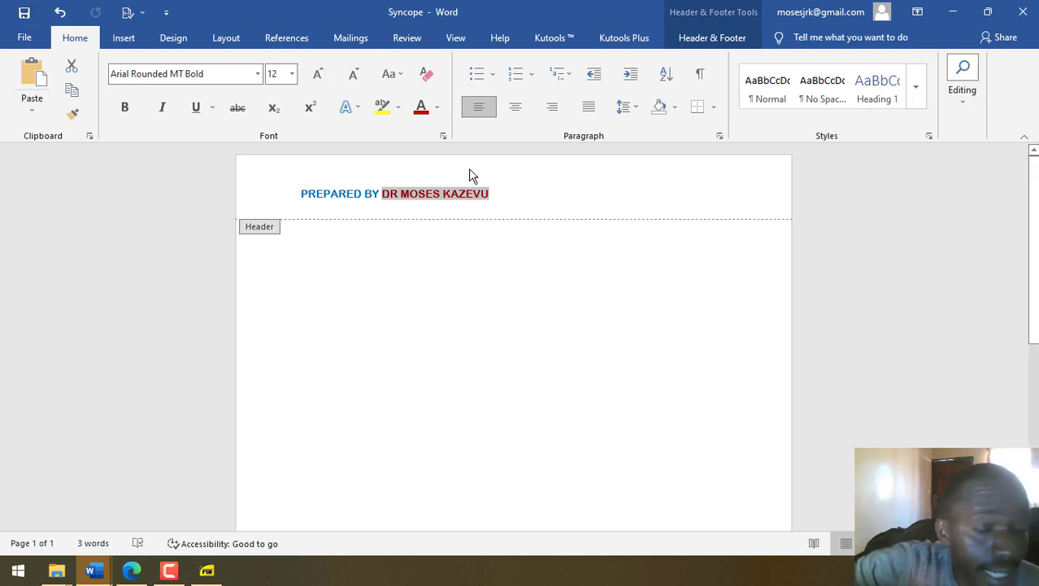
pyautogui.click(916, 86)
pyautogui.rightClick(882, 89)
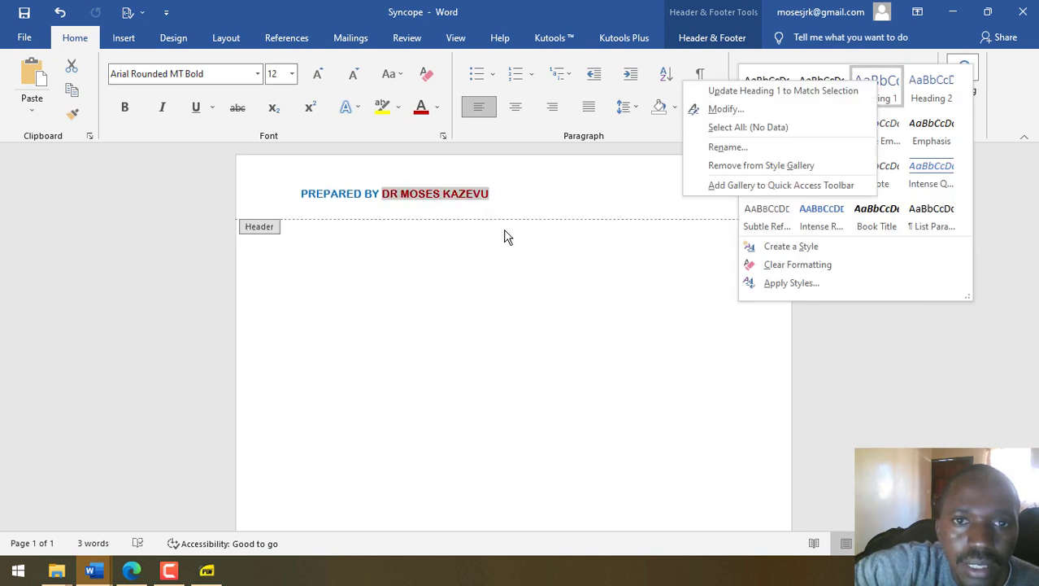
pyautogui.click(484, 264)
# - Return to the document body and modify the Heading 1 style to Arial Rounded MT Bold, 18 pt, bold and dark red
pyautogui.doubleClick(454, 257)
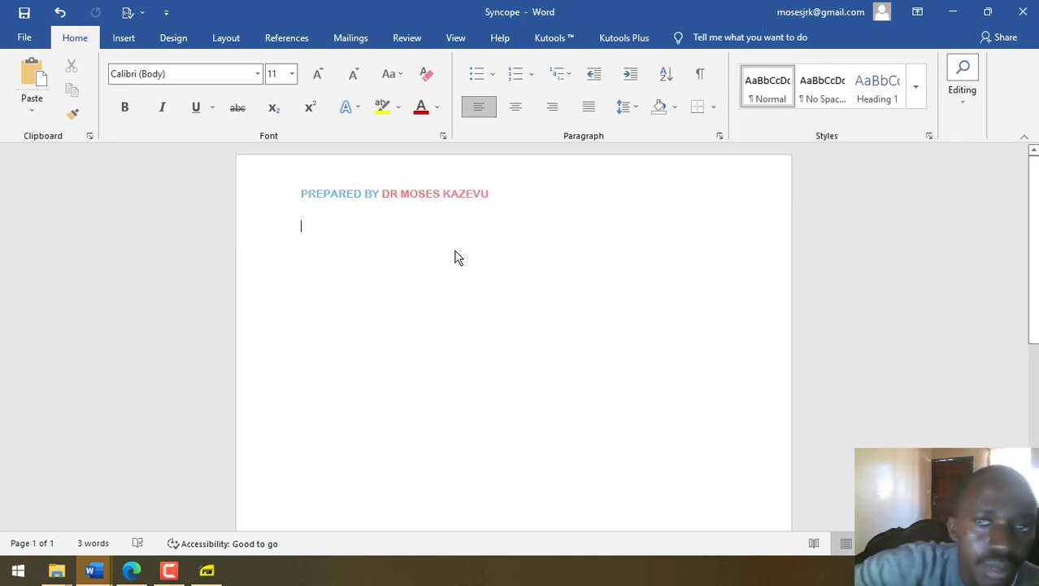
pyautogui.rightClick(877, 88)
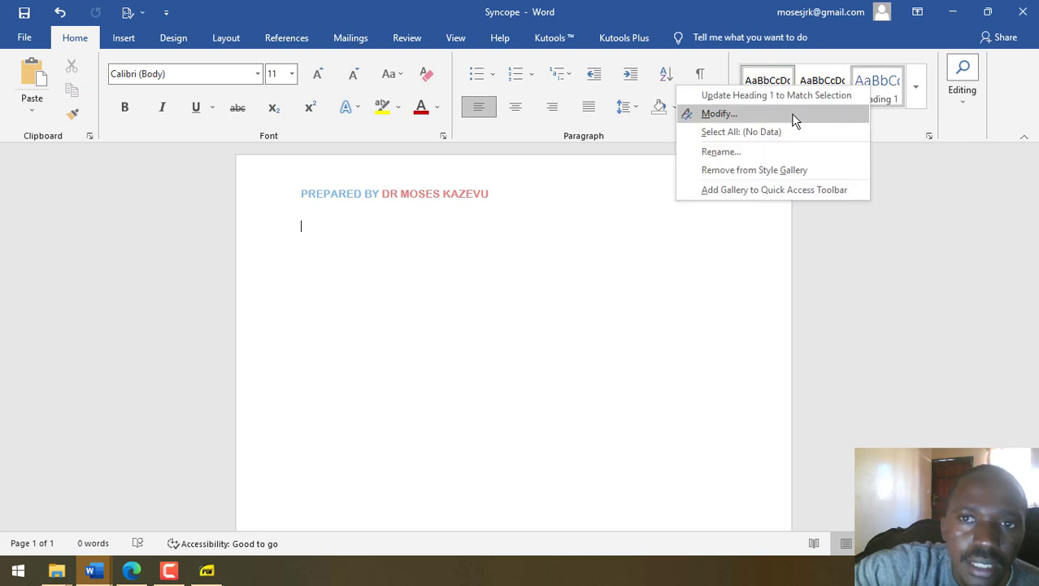
pyautogui.click(791, 115)
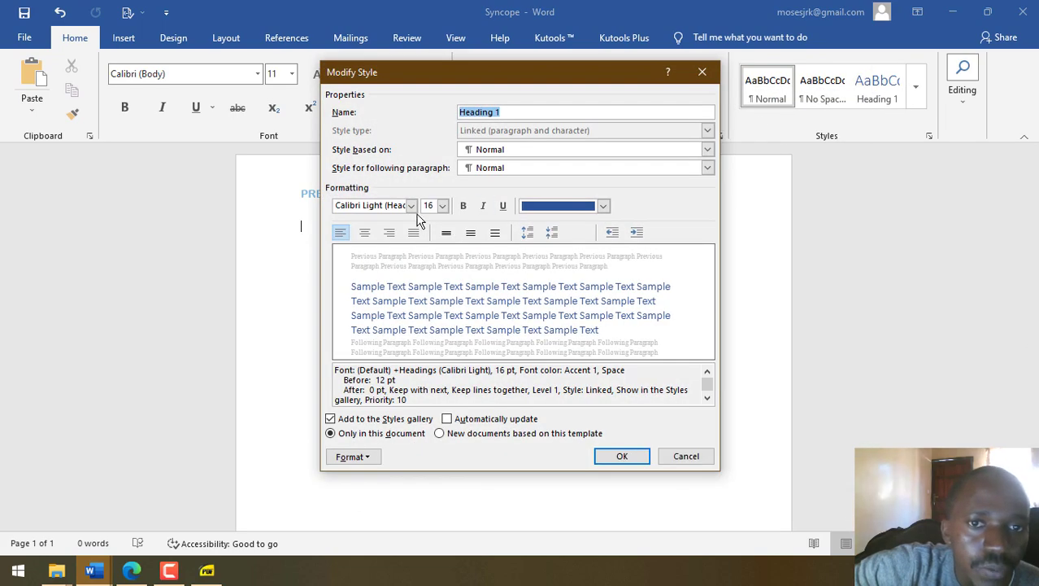
pyautogui.click(412, 205)
pyautogui.click(417, 258)
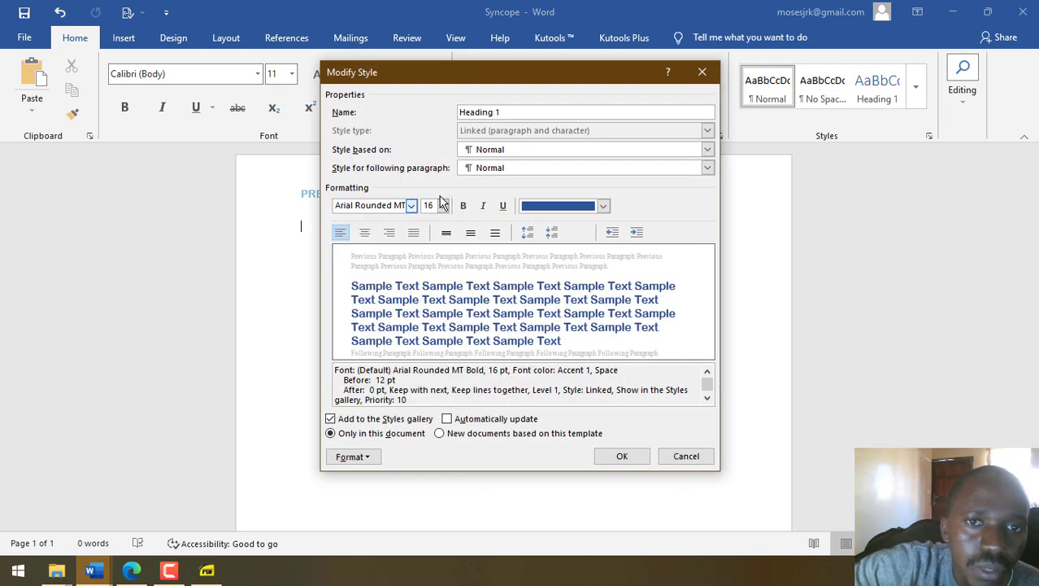
pyautogui.click(442, 205)
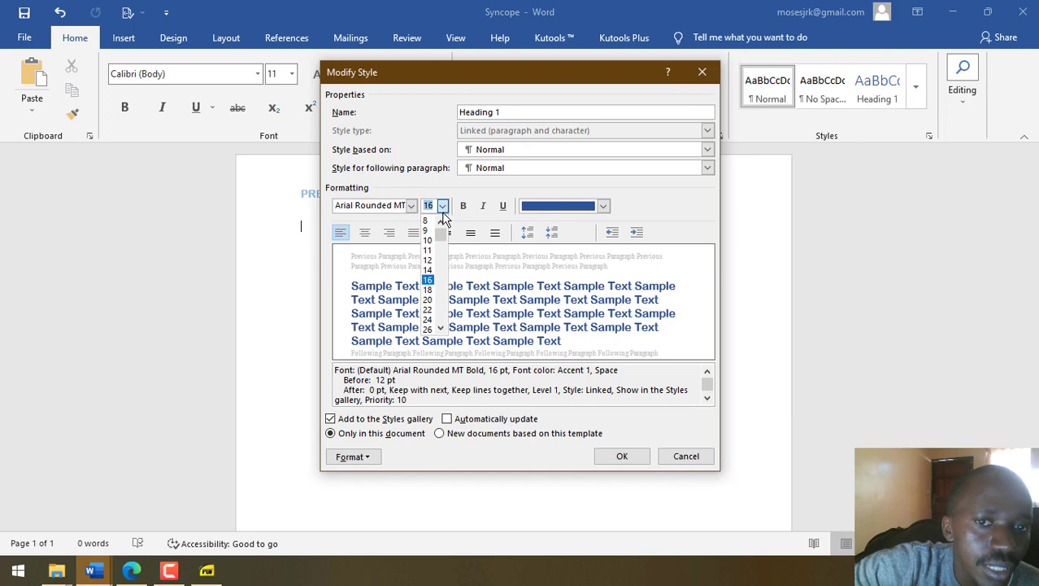
pyautogui.click(428, 292)
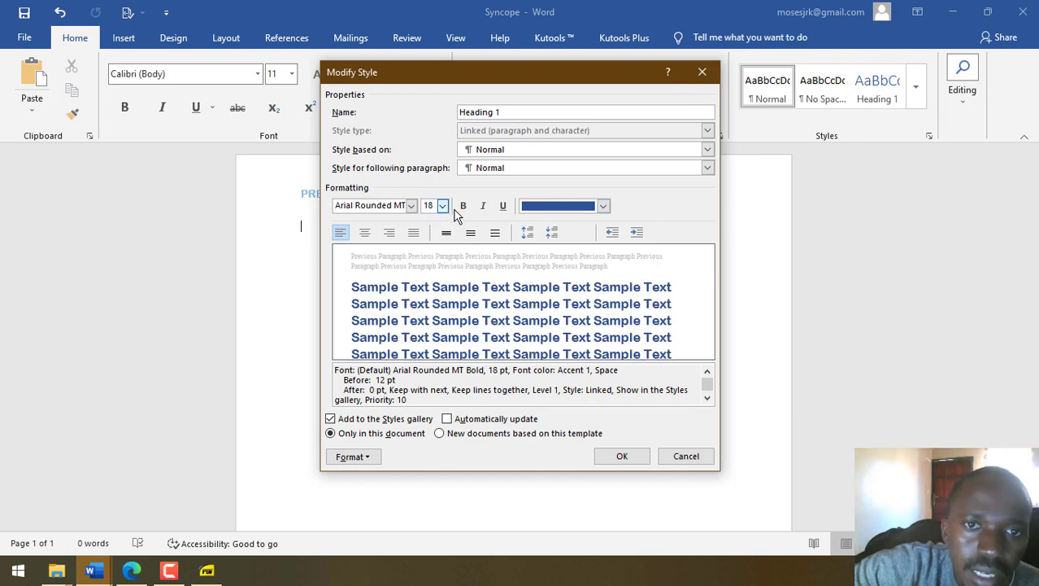
pyautogui.click(461, 205)
pyautogui.click(565, 205)
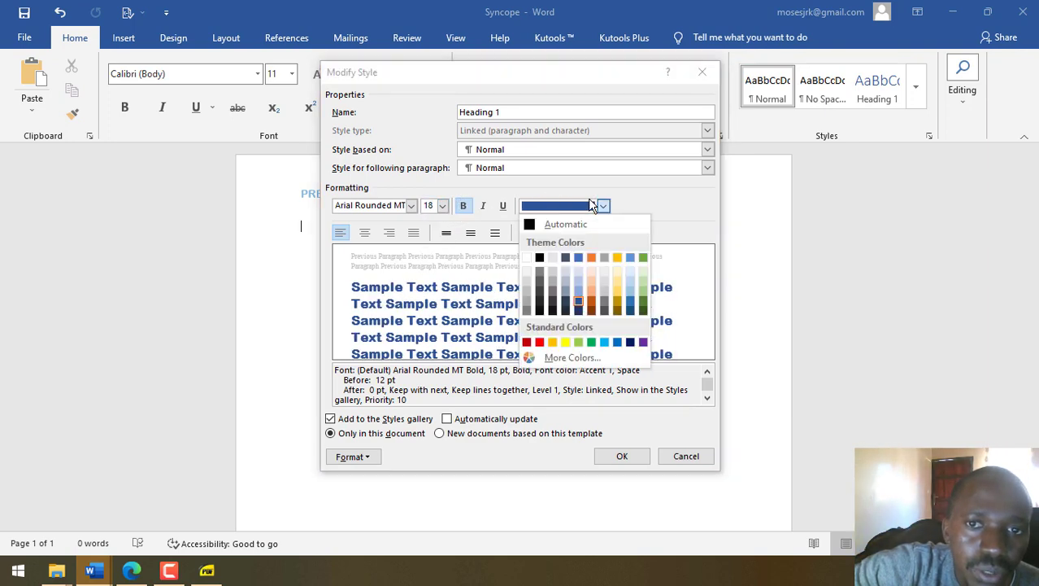
pyautogui.click(525, 348)
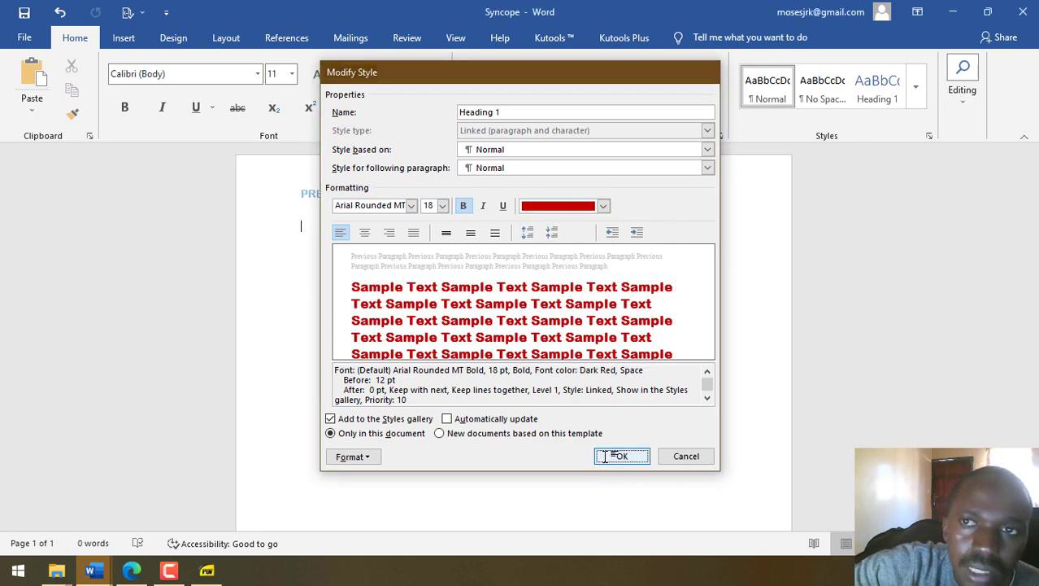
pyautogui.click(618, 455)
# - Modify the Heading 2 style to Arial Rounded MT Bold, 16 pt, bold and dark red
pyautogui.click(917, 86)
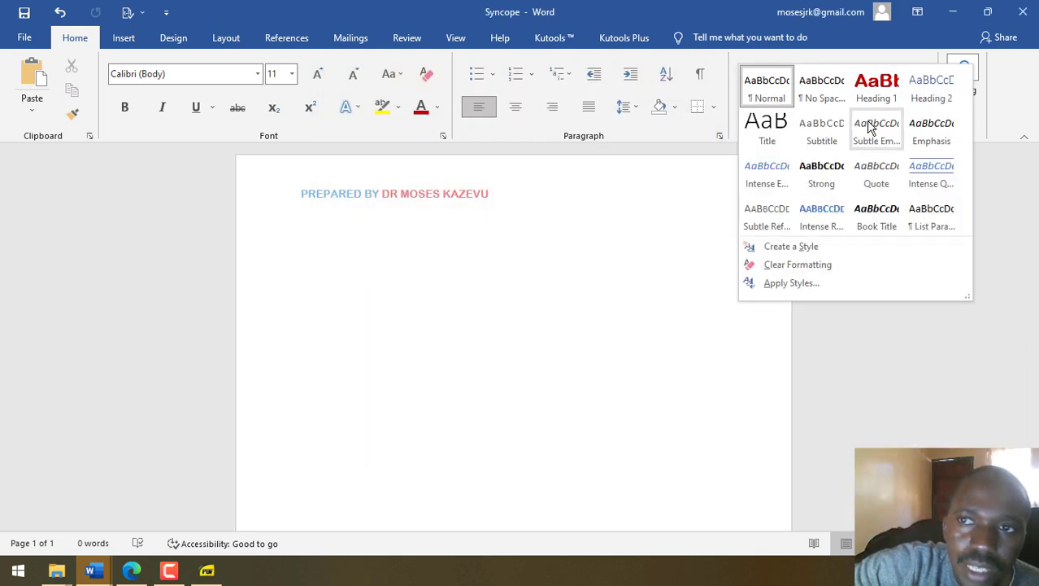
pyautogui.rightClick(946, 96)
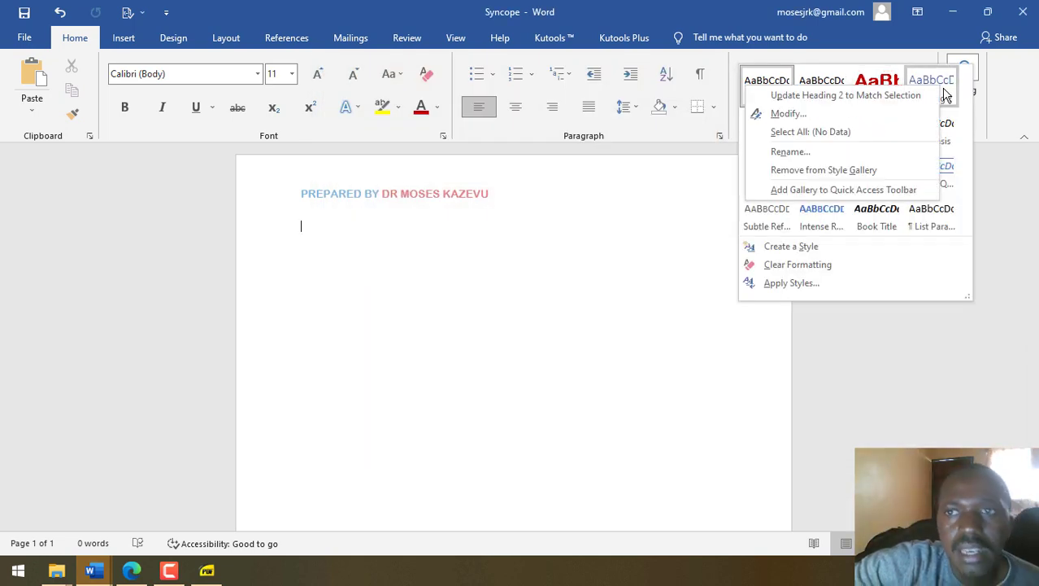
pyautogui.click(865, 111)
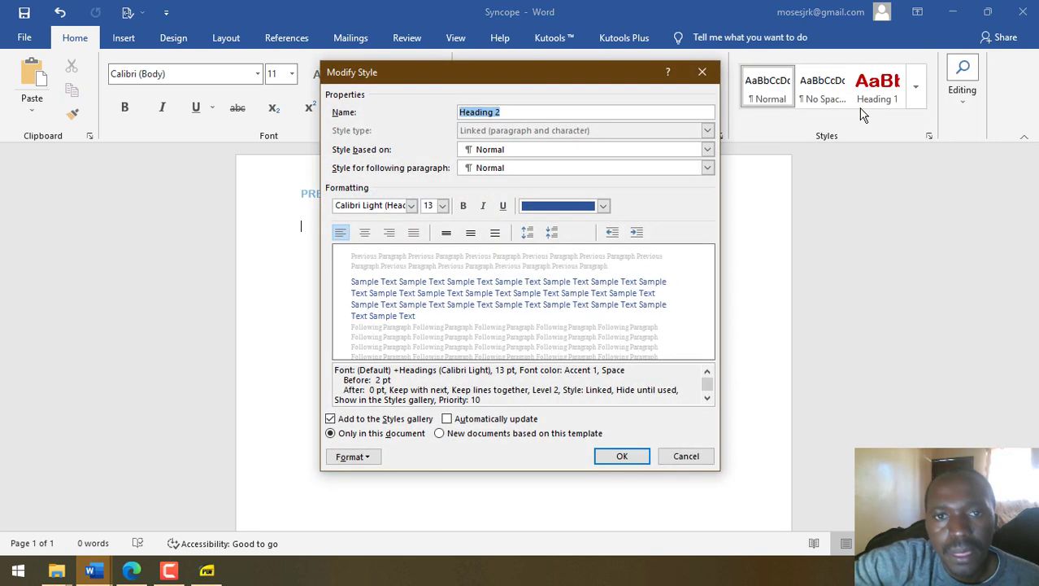
pyautogui.click(441, 207)
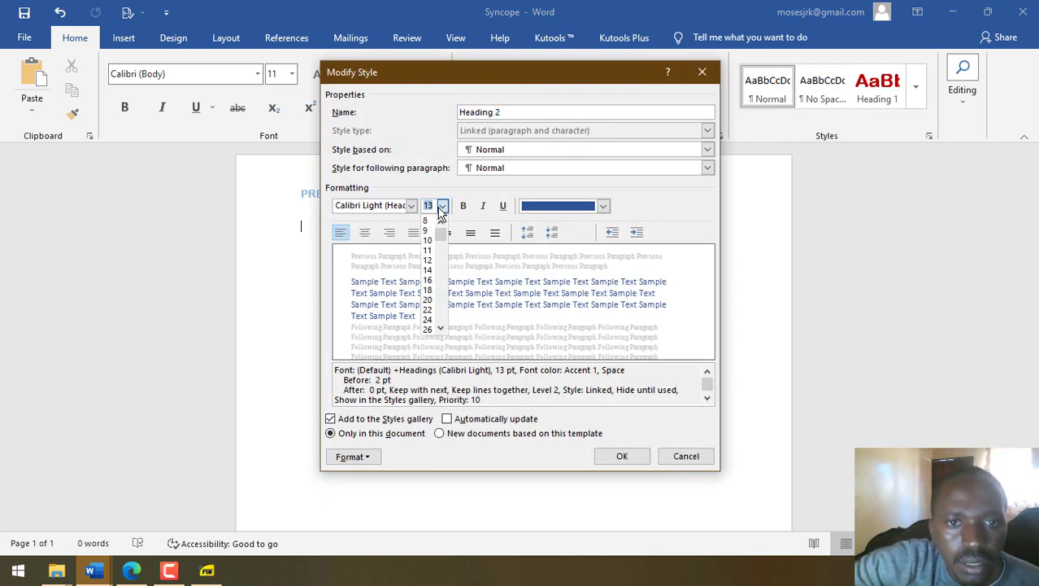
pyautogui.click(428, 281)
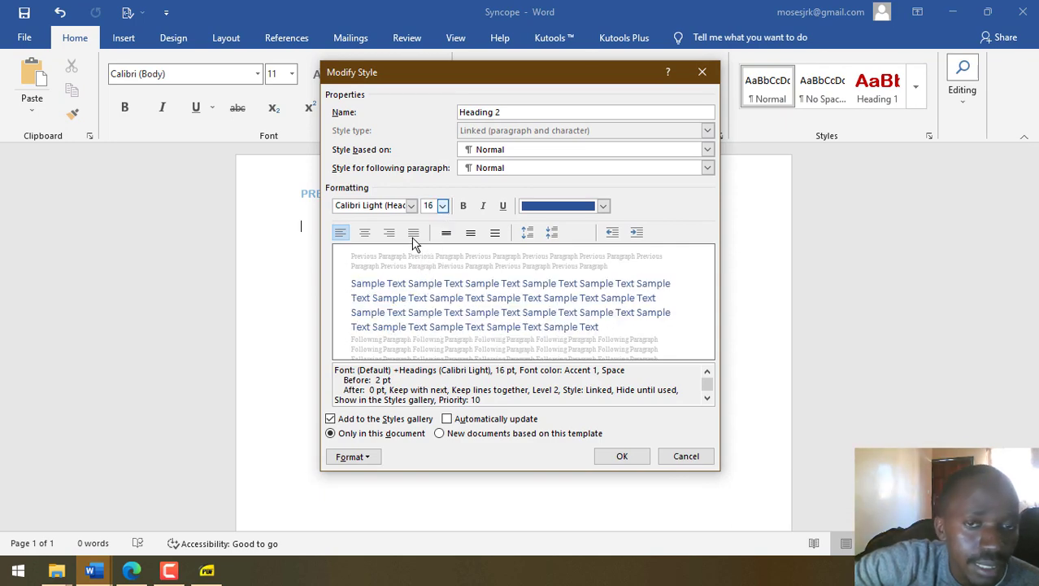
pyautogui.click(410, 205)
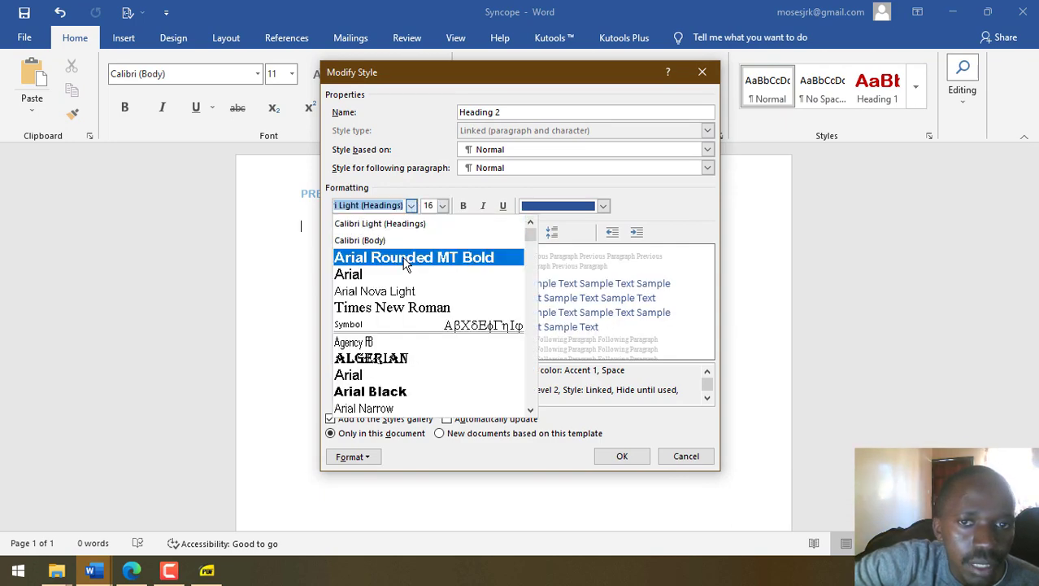
pyautogui.click(402, 257)
pyautogui.click(534, 206)
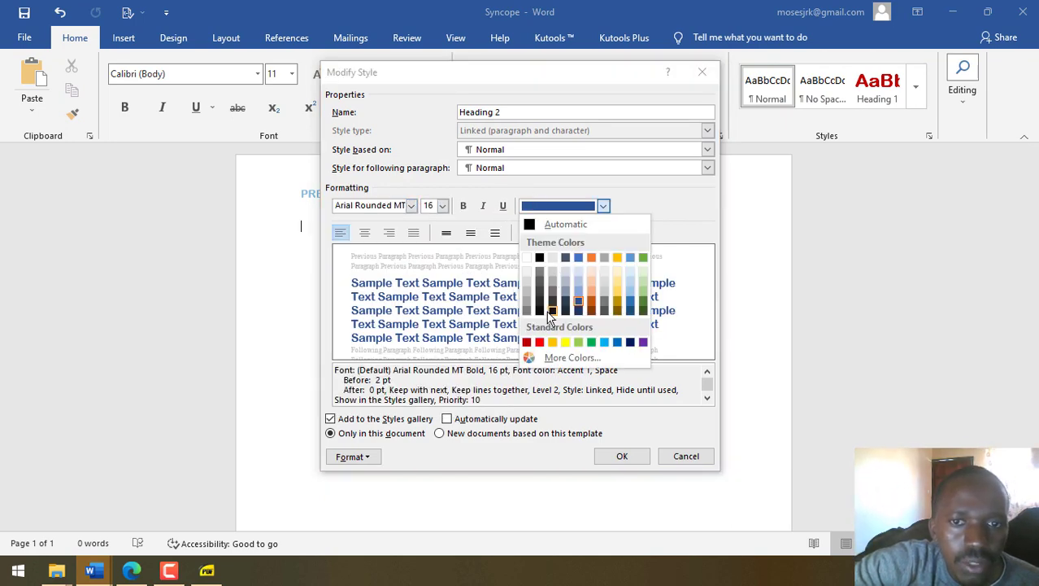
pyautogui.click(526, 341)
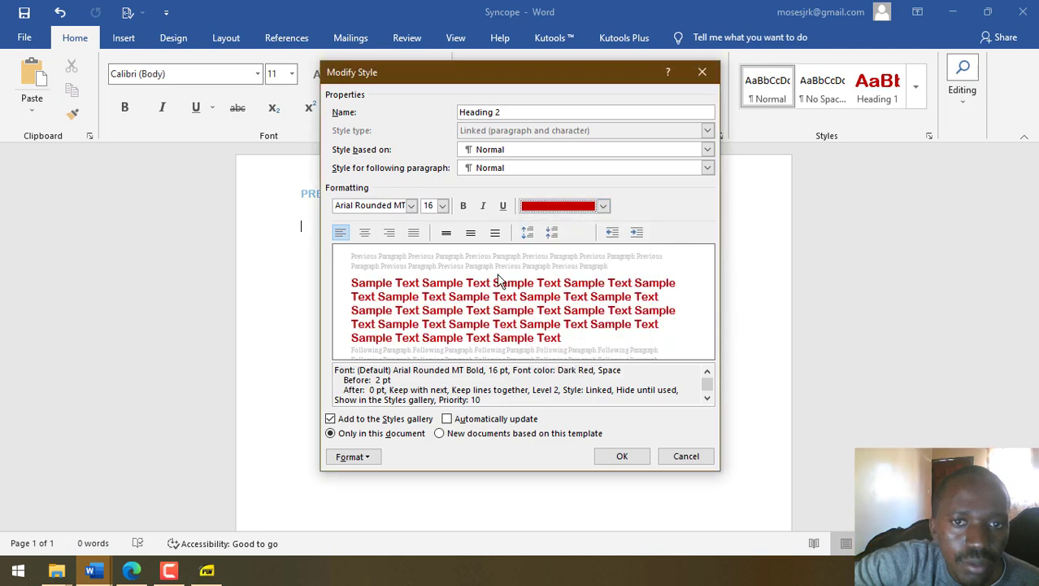
pyautogui.click(464, 206)
pyautogui.click(622, 455)
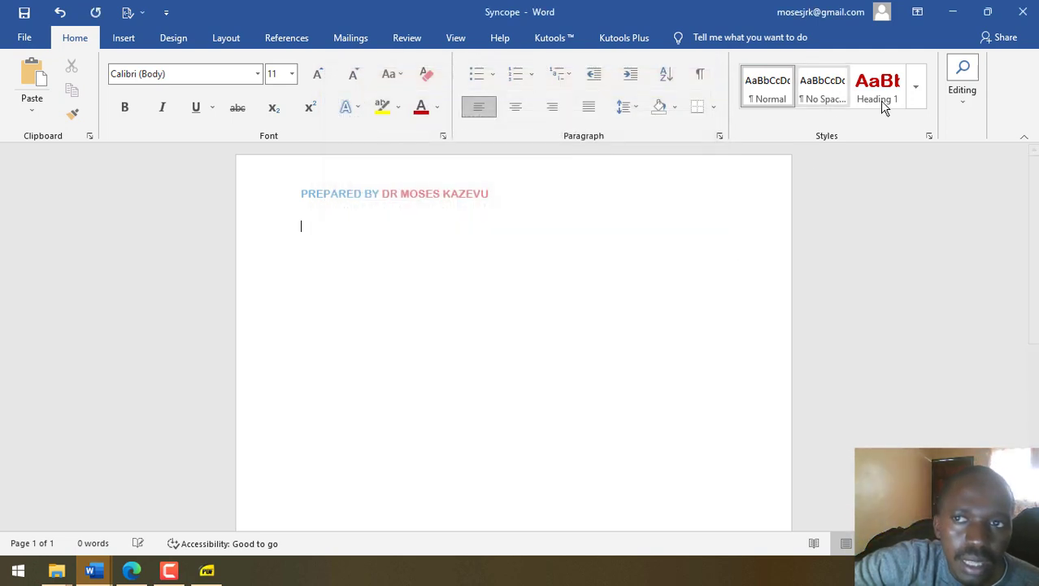
# - Apply Heading 2 to the empty line and modify the Heading 3 style to Arial Rounded MT Bold, 14 pt and bold
pyautogui.click(915, 89)
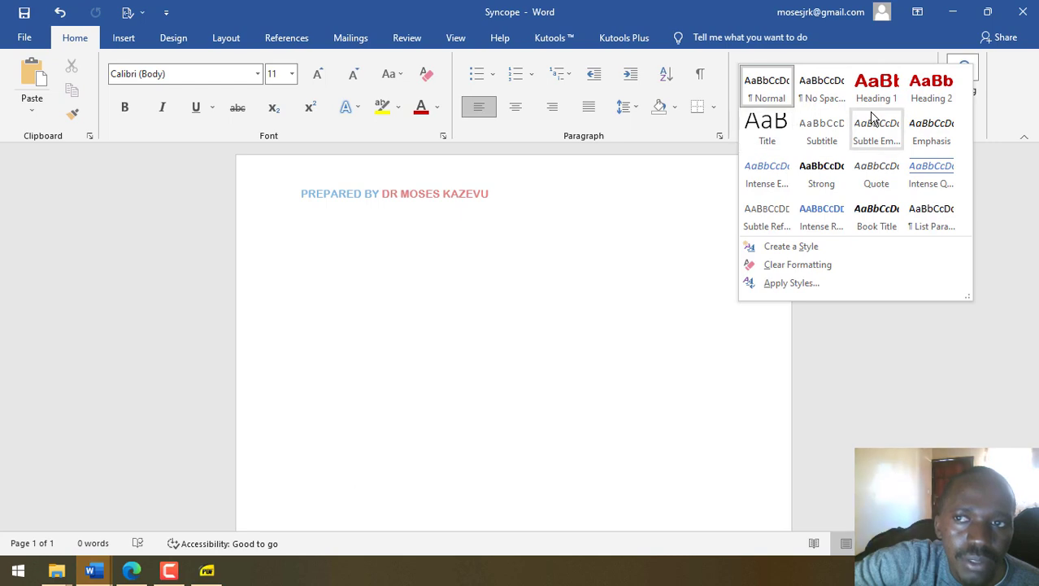
pyautogui.click(933, 89)
pyautogui.rightClick(824, 91)
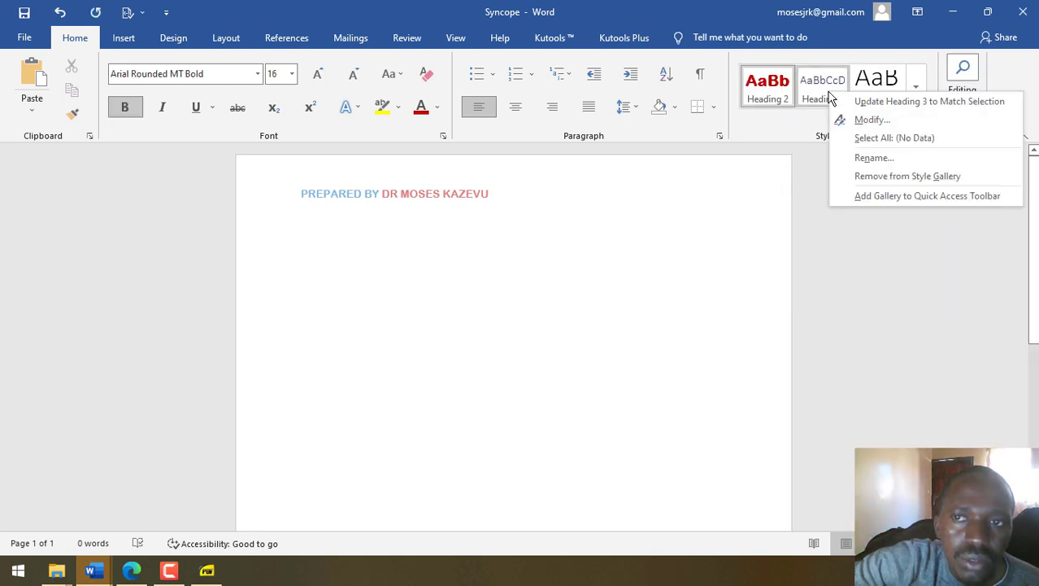
pyautogui.click(846, 120)
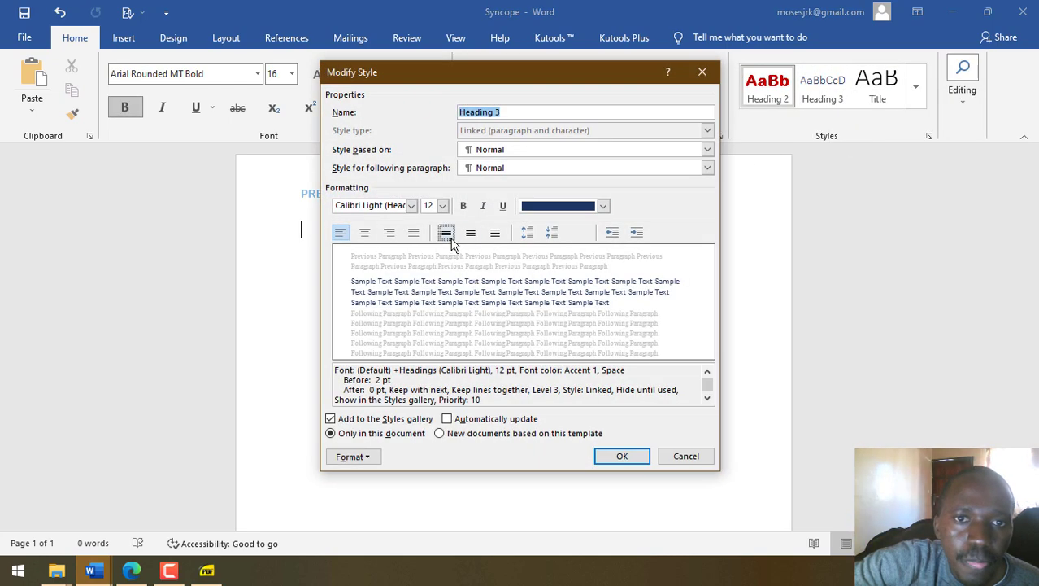
pyautogui.click(443, 205)
pyautogui.click(428, 269)
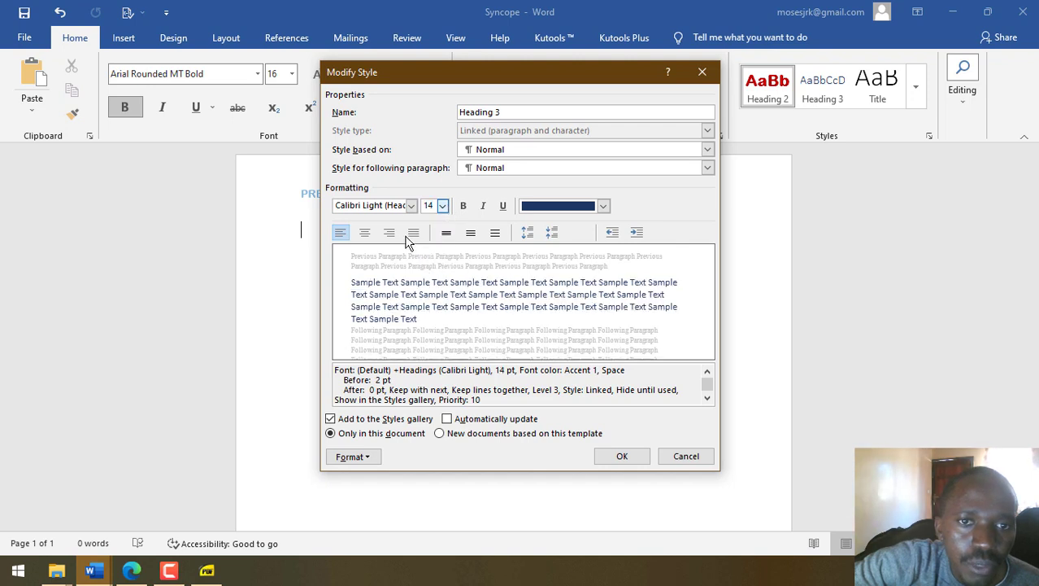
pyautogui.click(407, 210)
pyautogui.click(409, 208)
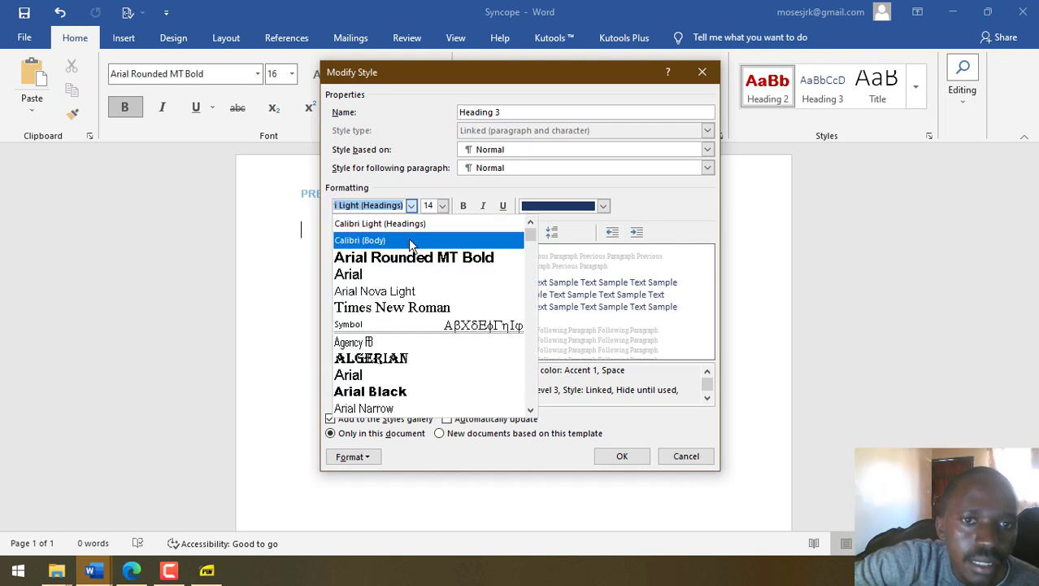
pyautogui.click(408, 257)
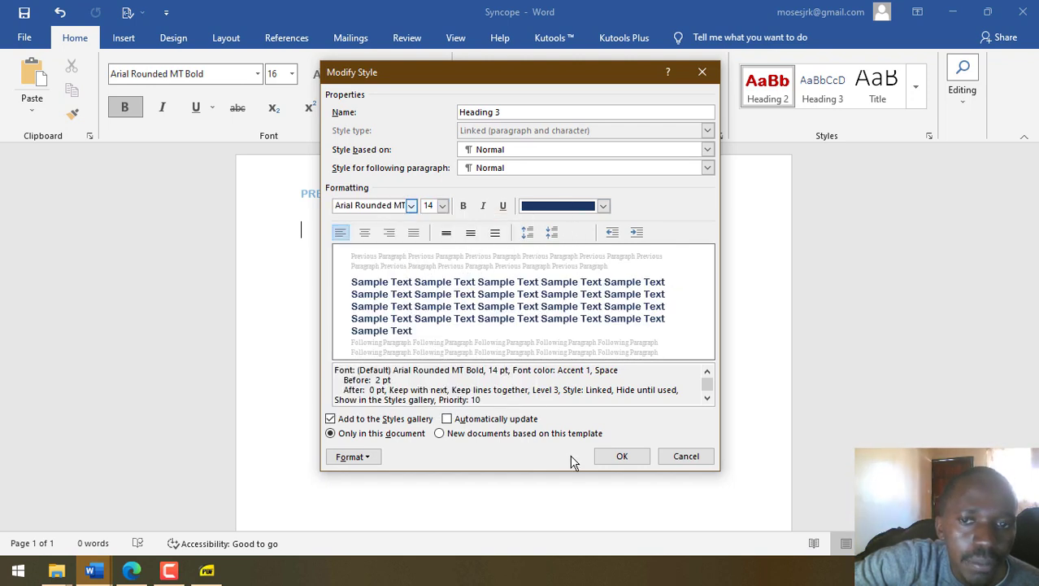
pyautogui.click(464, 205)
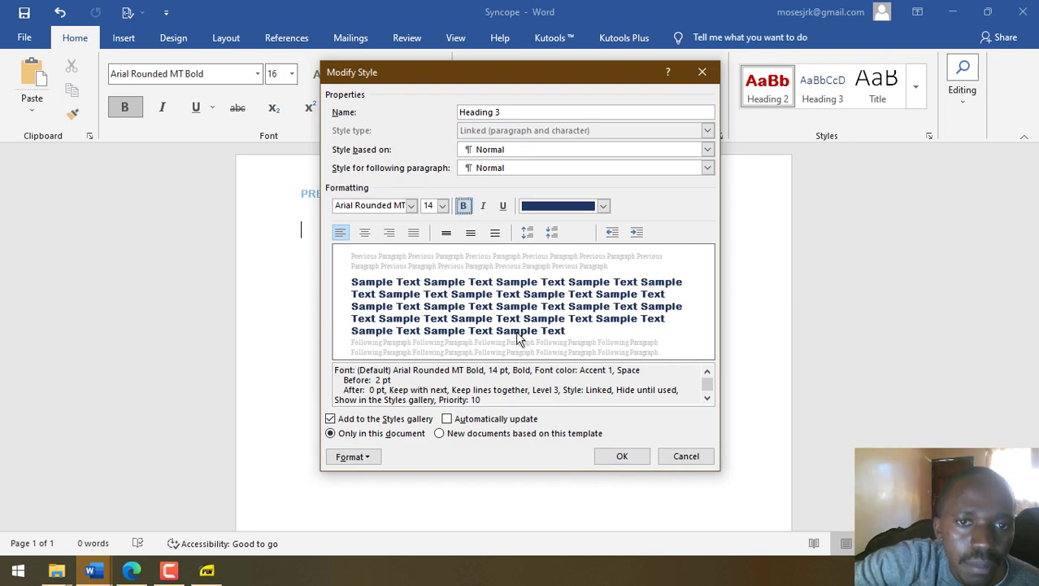
pyautogui.click(620, 455)
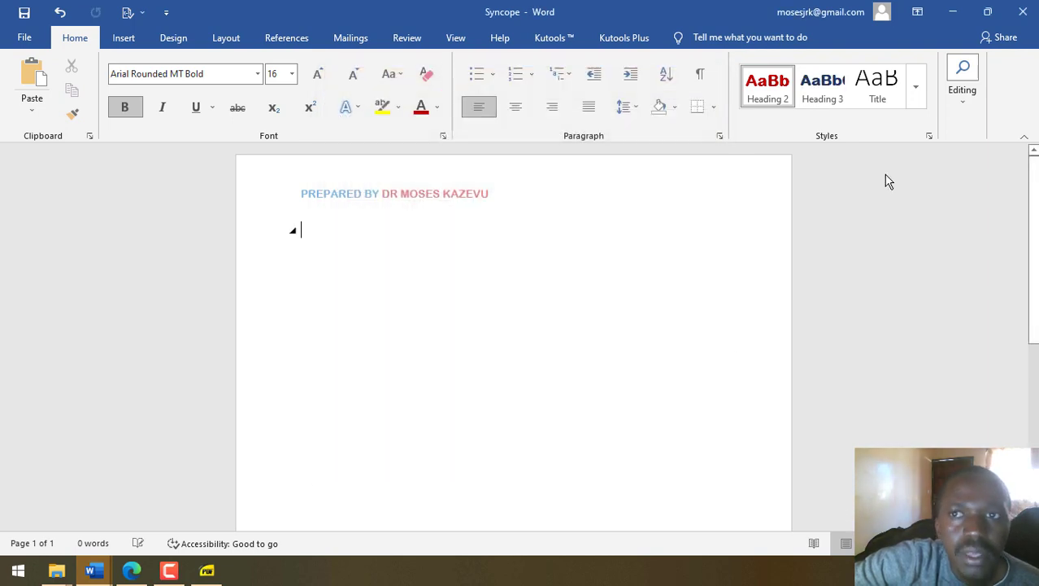
# - Modify the Normal style to use the Arial font at 14 pt
pyautogui.click(916, 94)
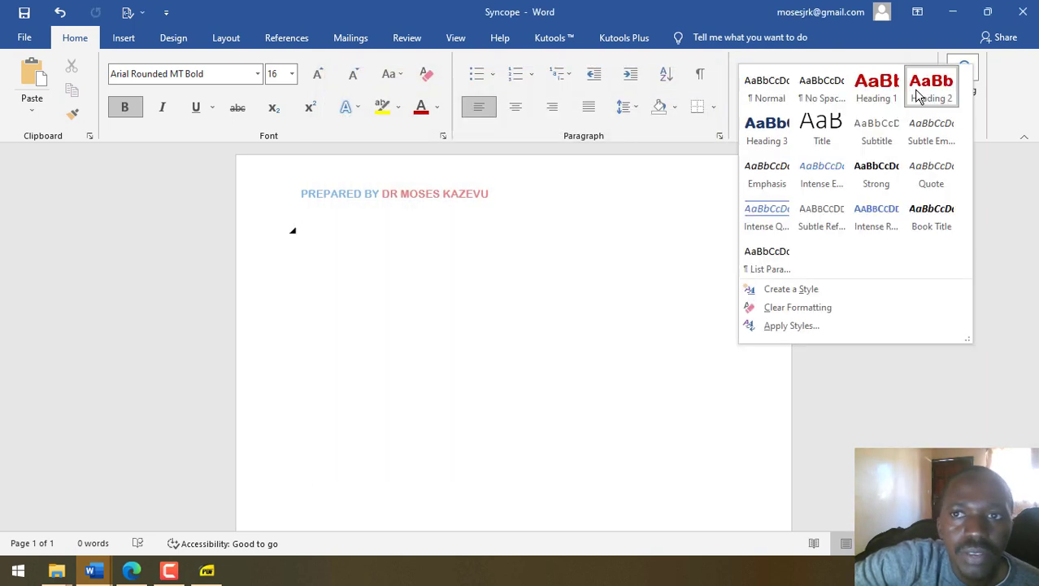
pyautogui.rightClick(781, 91)
pyautogui.click(796, 106)
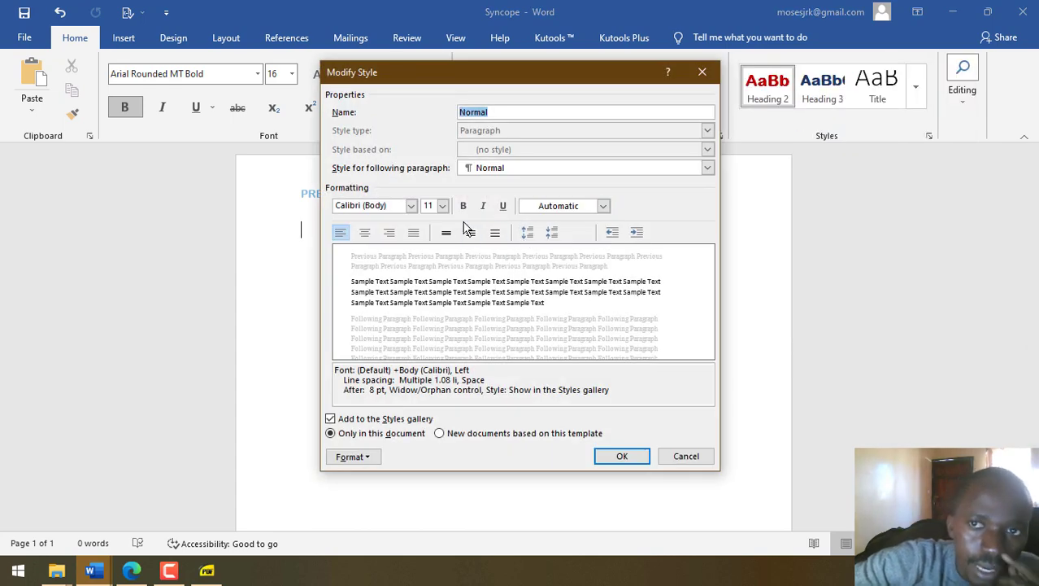
pyautogui.click(413, 205)
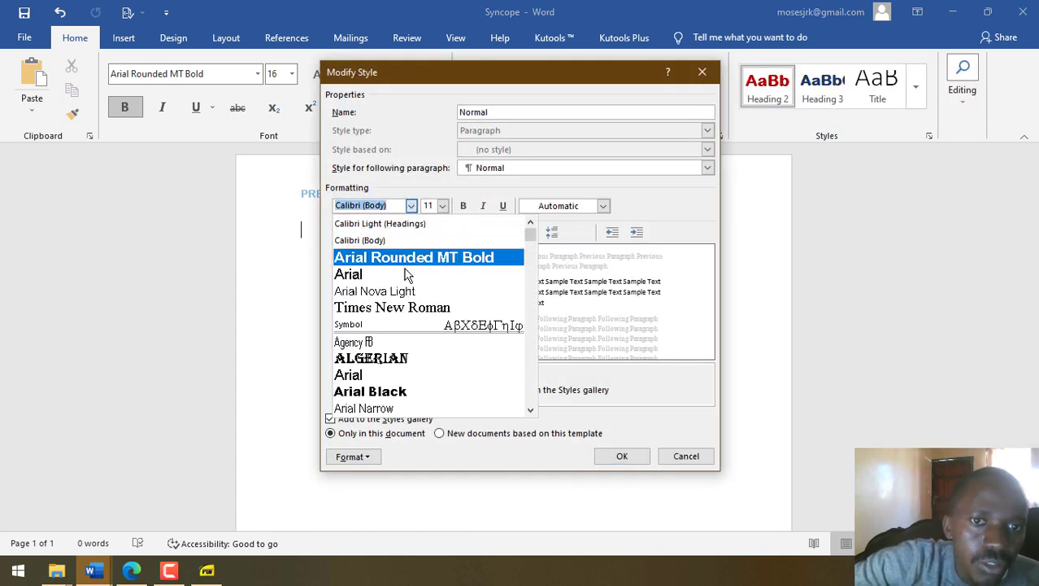
pyautogui.click(407, 271)
pyautogui.click(442, 205)
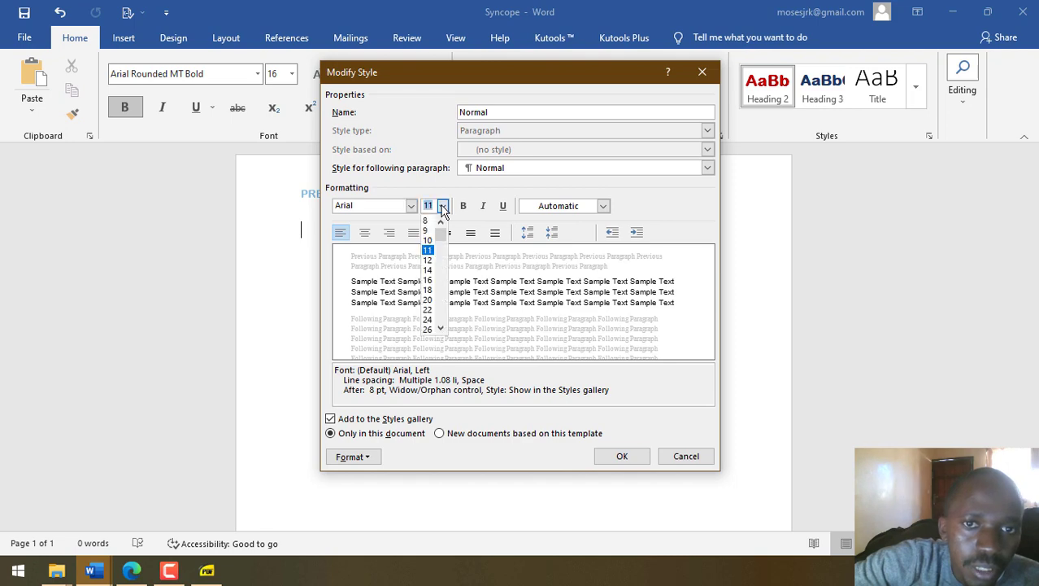
pyautogui.click(428, 270)
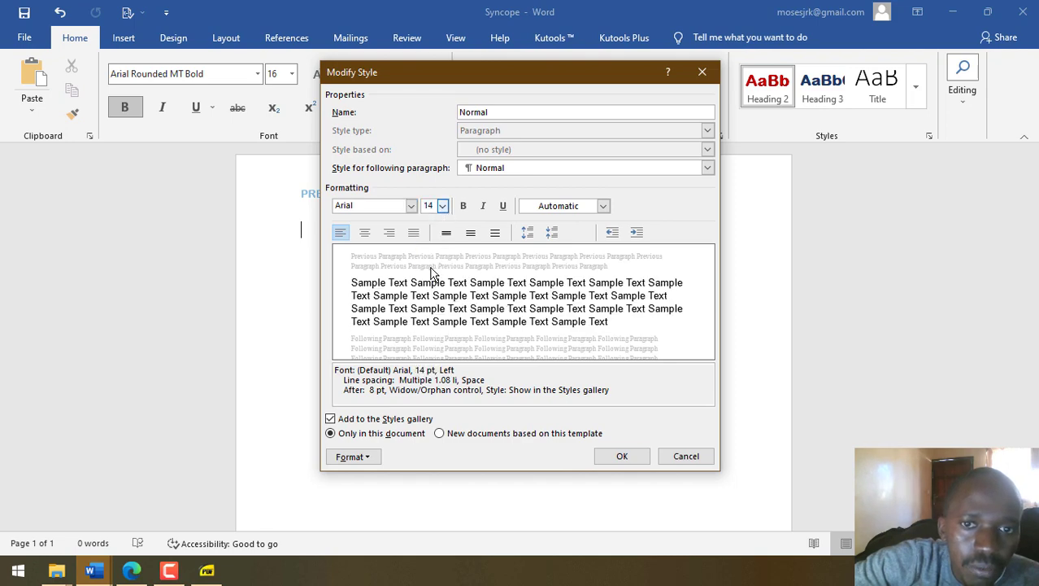
pyautogui.click(606, 456)
# - Modify the Normal style again to justify its paragraphs
pyautogui.click(917, 81)
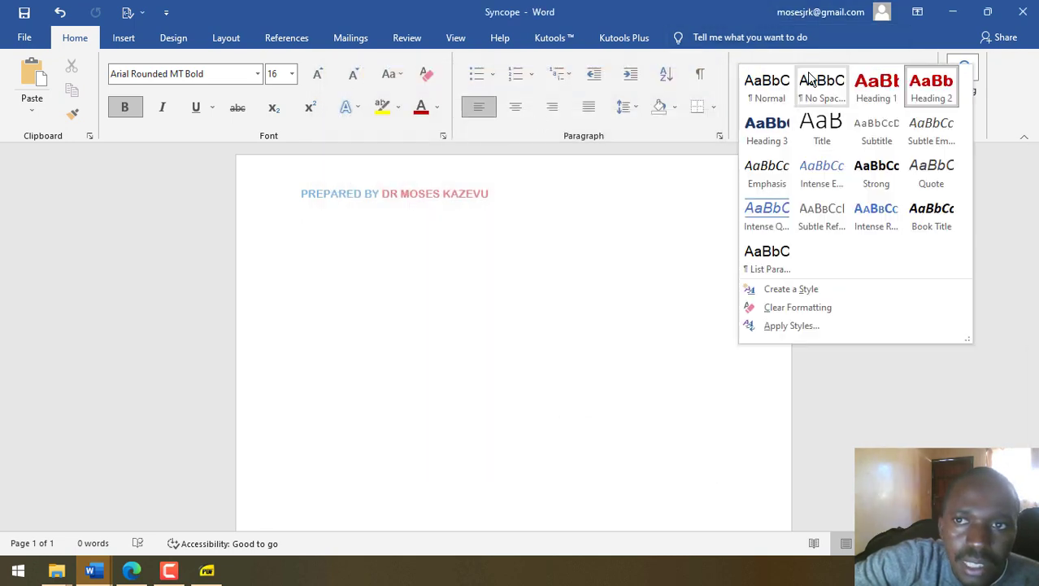
pyautogui.rightClick(775, 82)
pyautogui.click(810, 108)
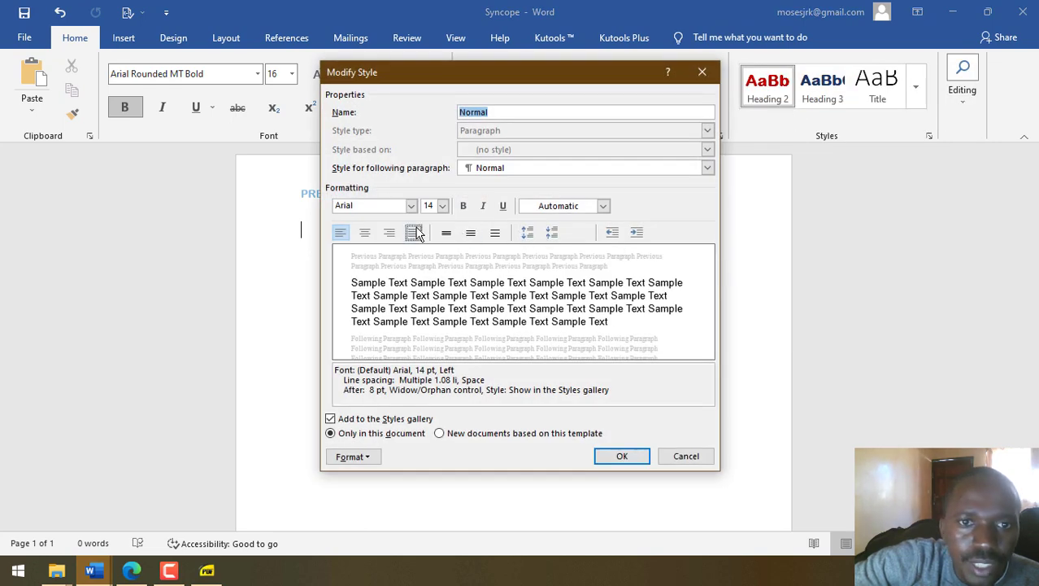
pyautogui.click(414, 233)
pyautogui.click(621, 455)
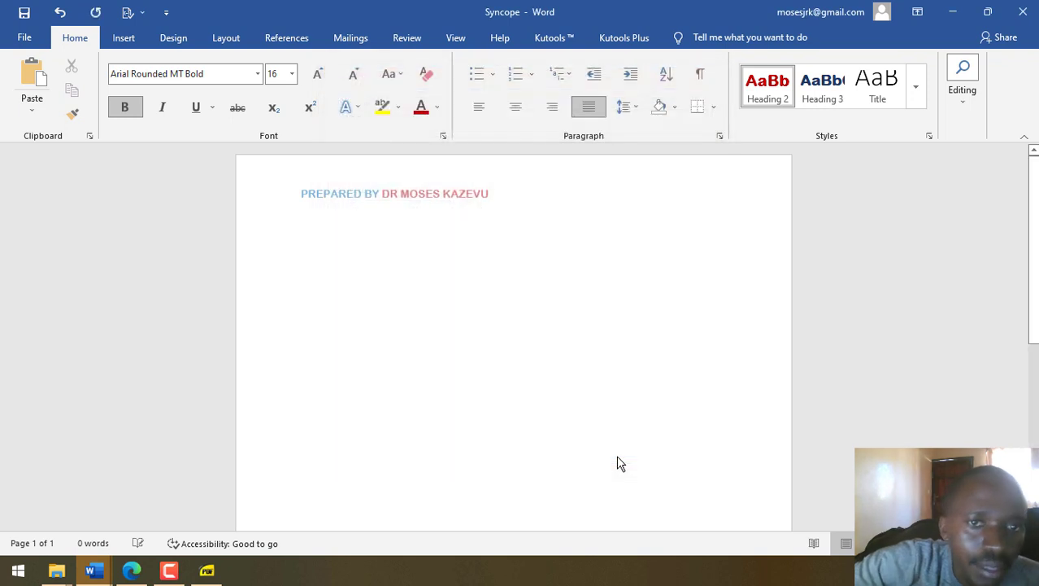
# - Apply the Heading 1 style to the first body line and enter the title "SYNCOPE"
pyautogui.click(916, 86)
pyautogui.click(880, 90)
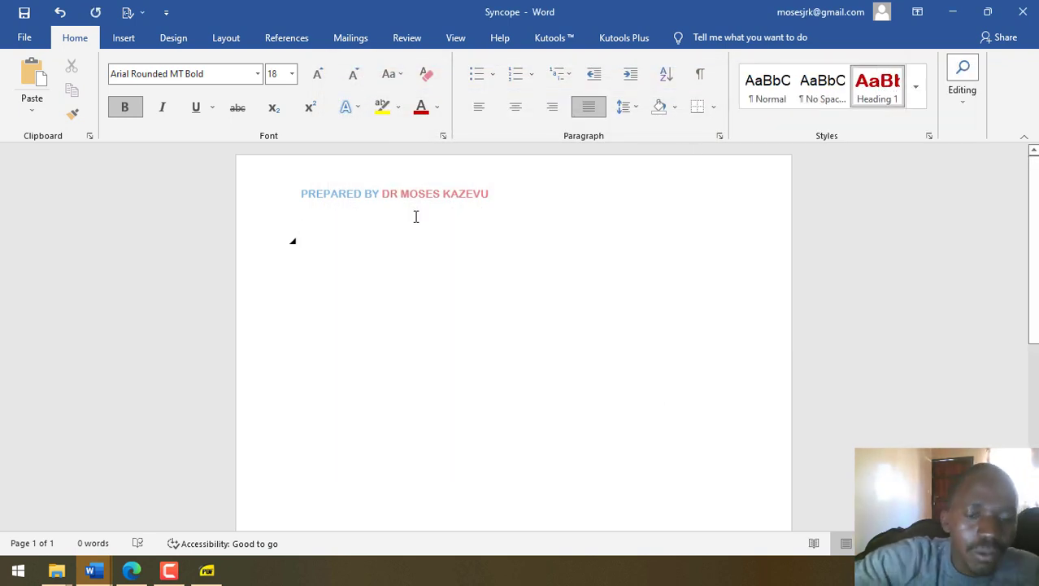
pyautogui.write('SYNC')
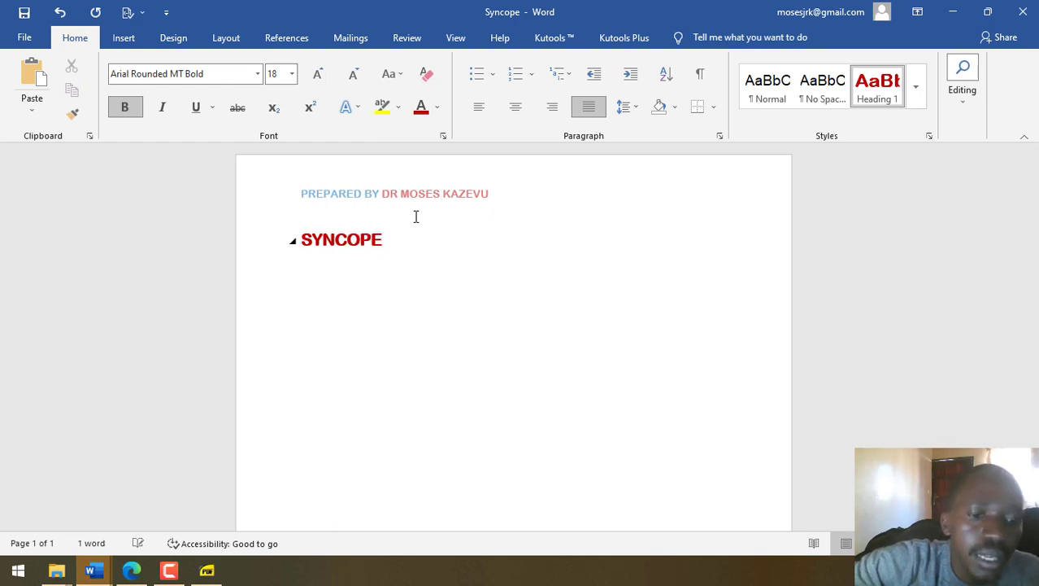
pyautogui.write('OPE')
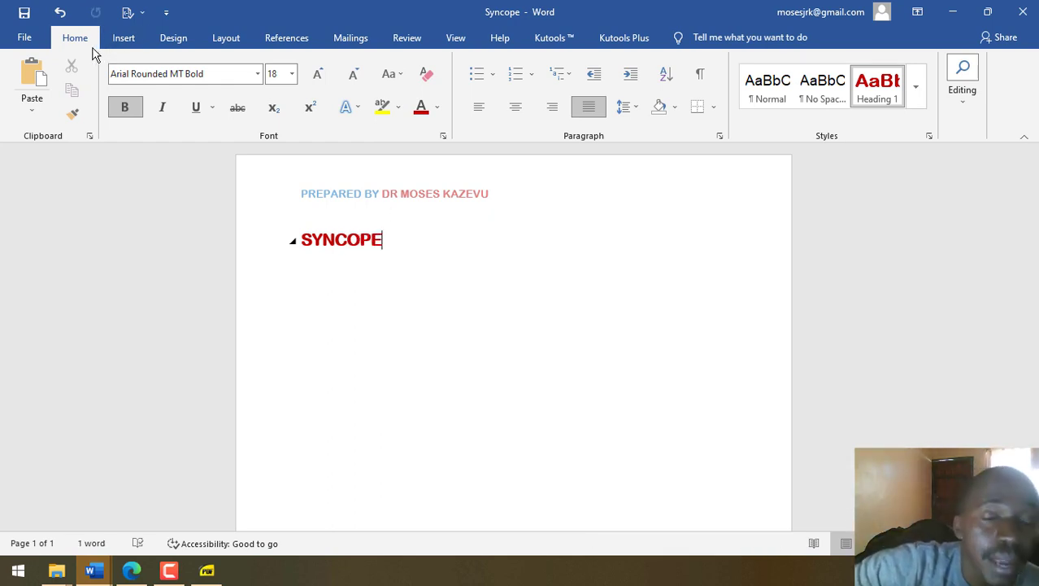
# - Switch to File Explorer and open the Kumar and Clark's Clinical Medicine (8th Edition) PDF from the Internal Medicine folder's Books > Good subfolder
pyautogui.moveTo(524, 6); pyautogui.dragTo(630, 77)
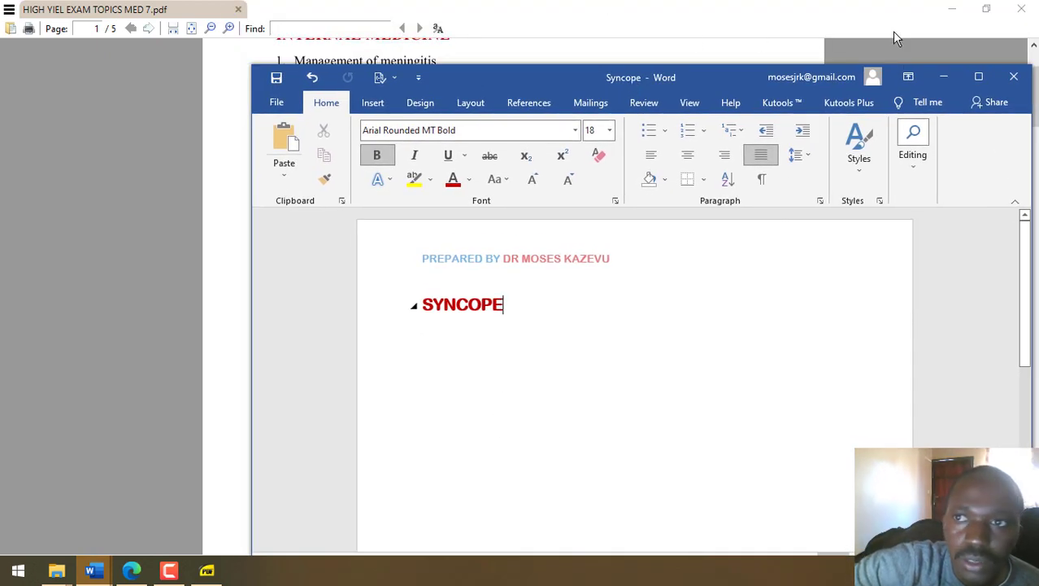
pyautogui.click(951, 9)
pyautogui.click(298, 11)
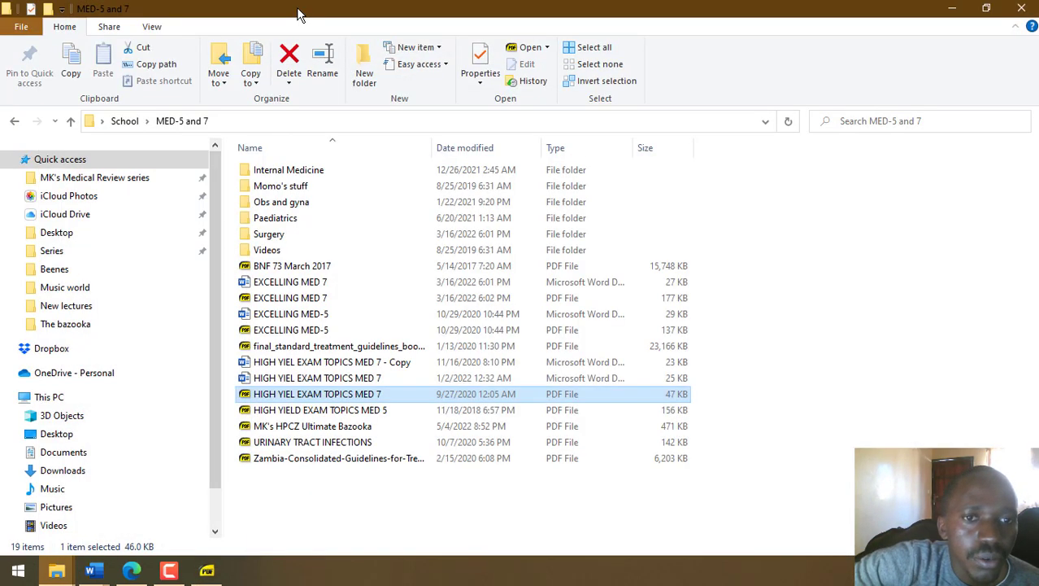
pyautogui.doubleClick(295, 173)
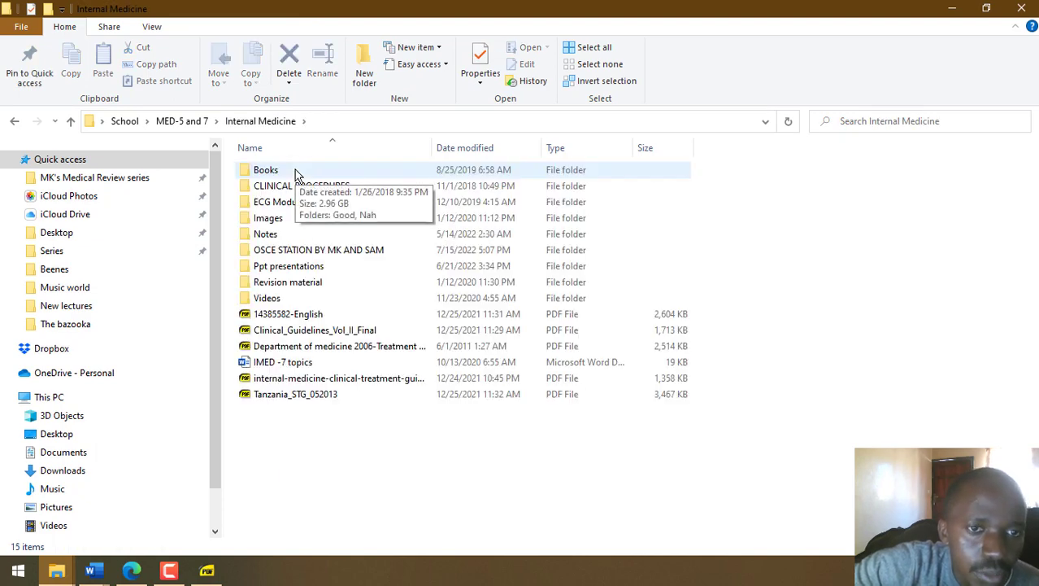
pyautogui.doubleClick(293, 173)
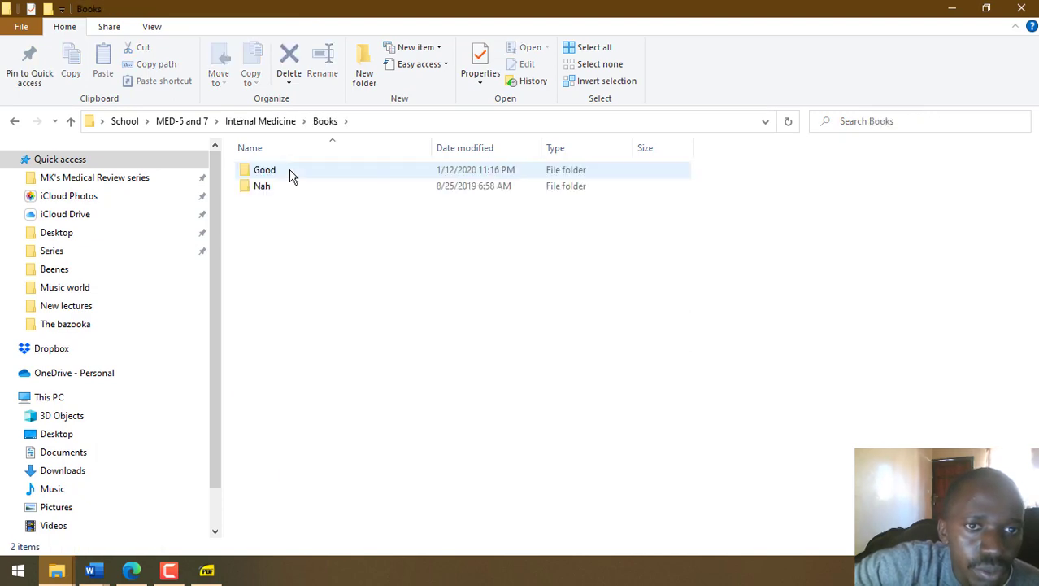
pyautogui.doubleClick(293, 174)
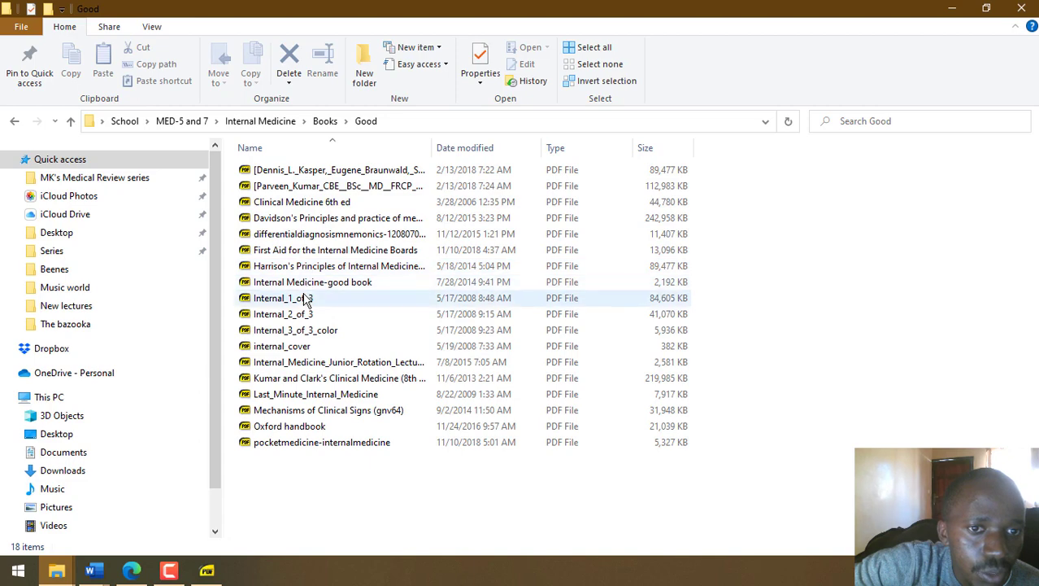
pyautogui.click(306, 386)
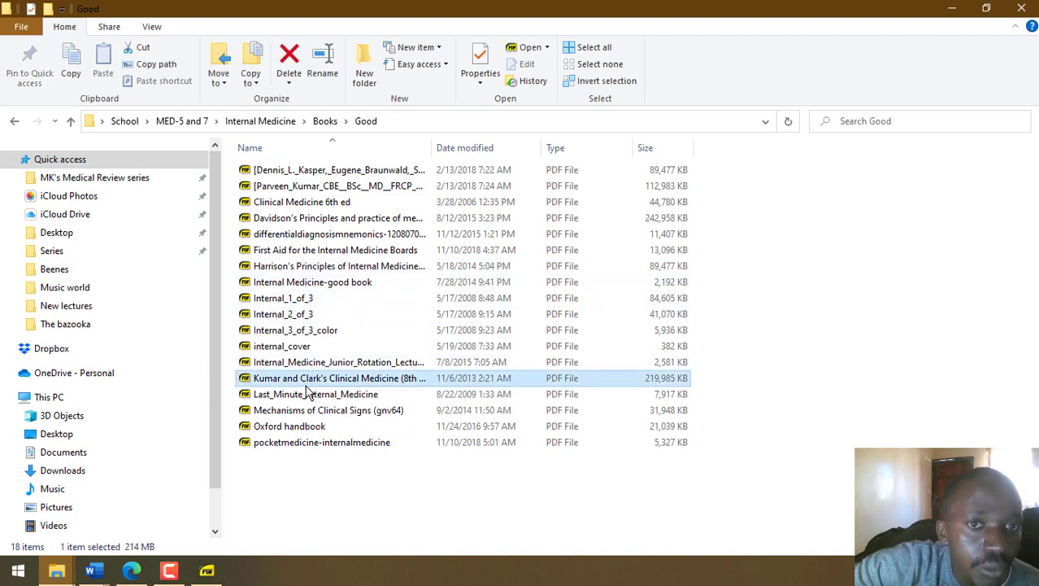
pyautogui.doubleClick(307, 383)
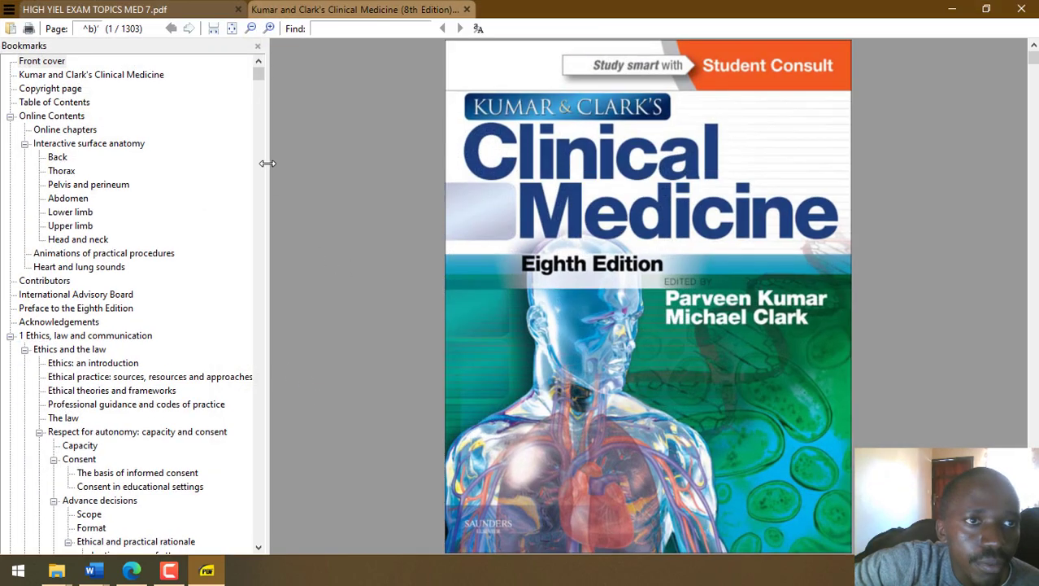
# - Search the Kumar and Clark textbook for "SYNCOPE" backwards from its last page to reach the index entry
pyautogui.moveTo(259, 69); pyautogui.dragTo(259, 90)
pyautogui.click(329, 27)
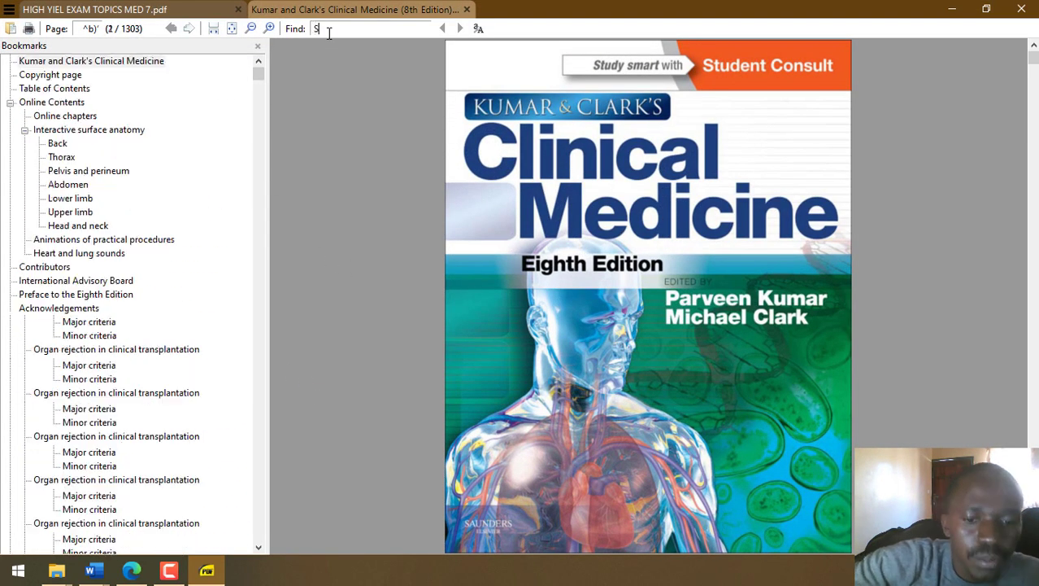
pyautogui.write('SYNCOPE')
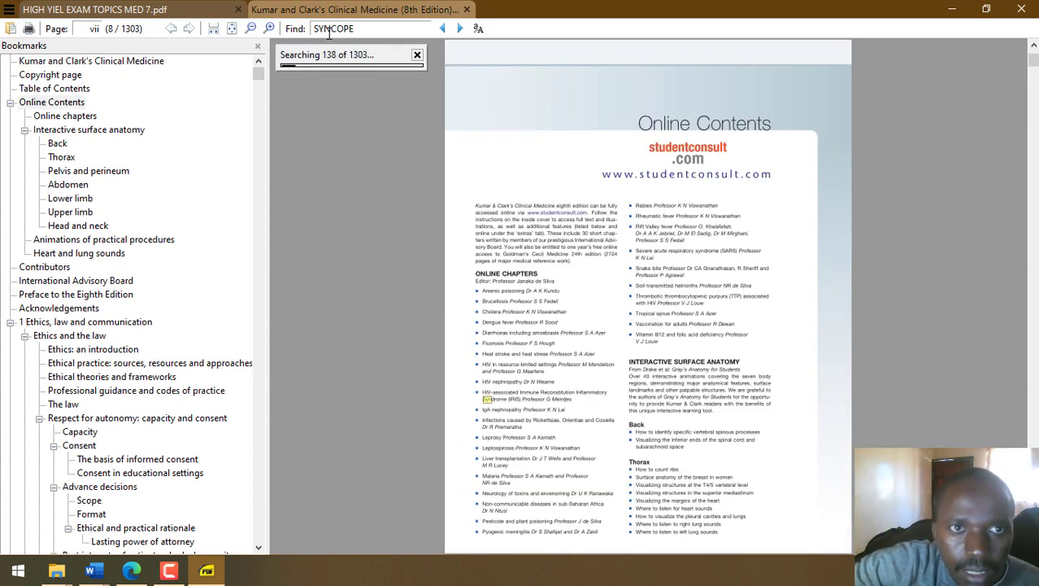
pyautogui.click(417, 54)
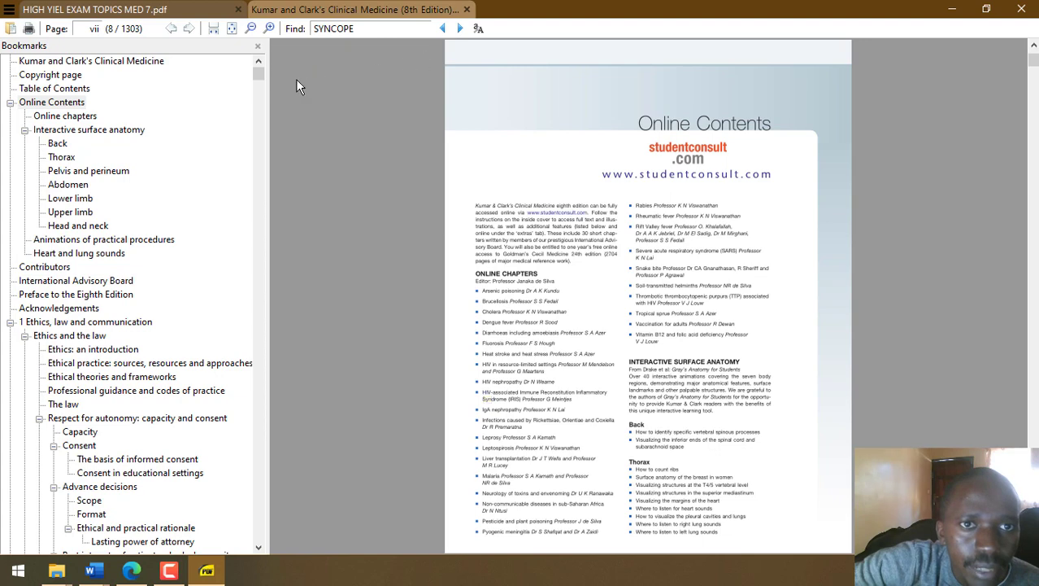
pyautogui.moveTo(259, 74)
pyautogui.mouseDown()
pyautogui.moveTo(269, 507)
pyautogui.moveTo(258, 65)
pyautogui.mouseUp()
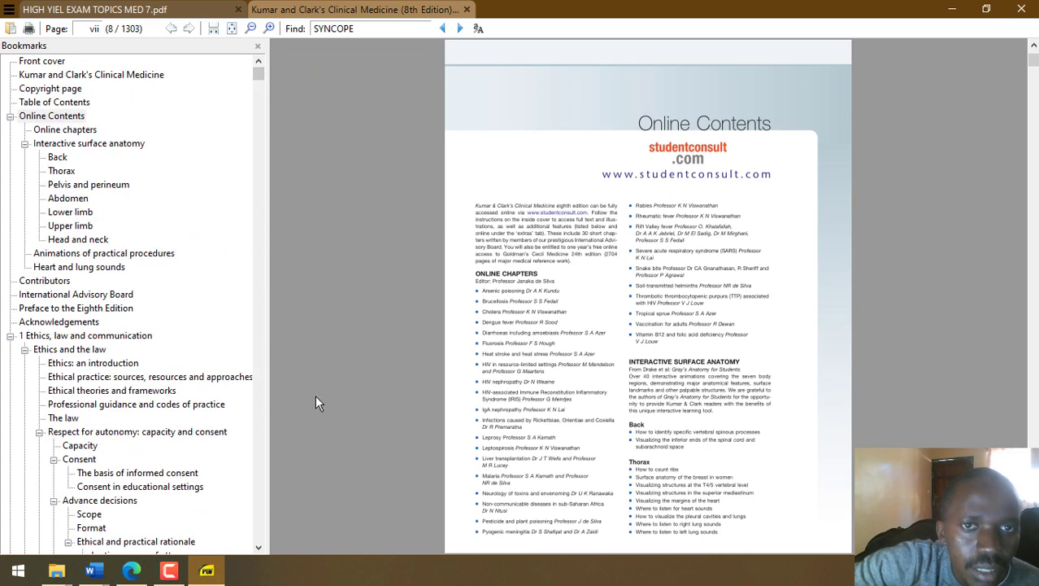
pyautogui.press('End')
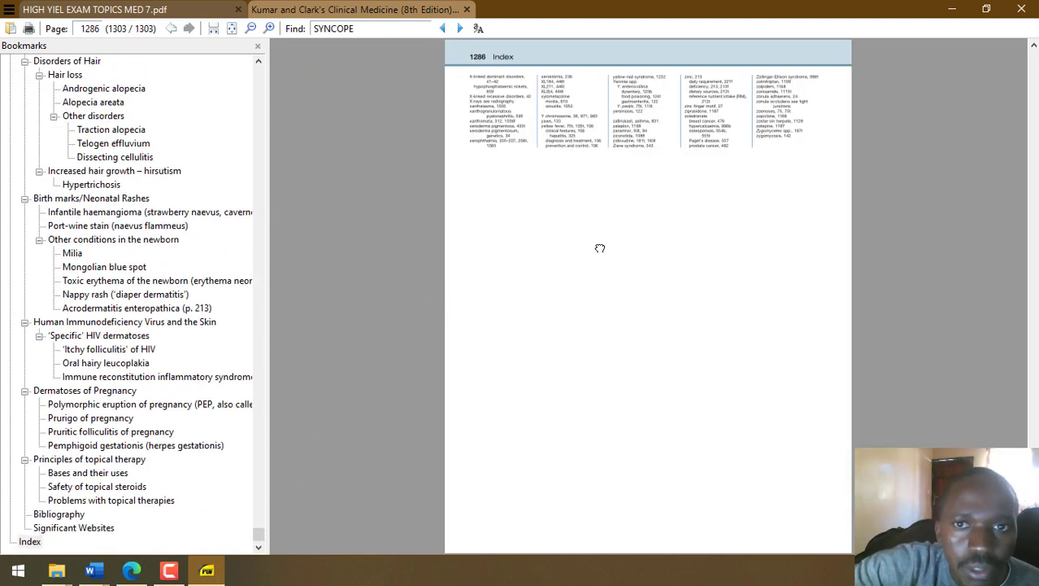
pyautogui.click(443, 29)
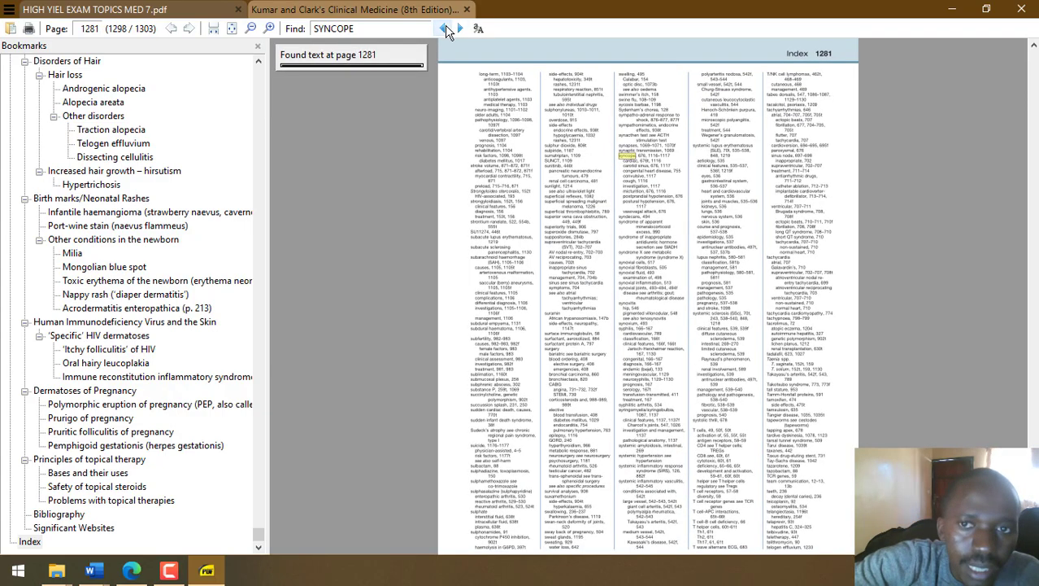
# - Enlarge the index page to read the syncope entry and go to page 1116 listed there
pyautogui.hotkey('ctrl', '2')
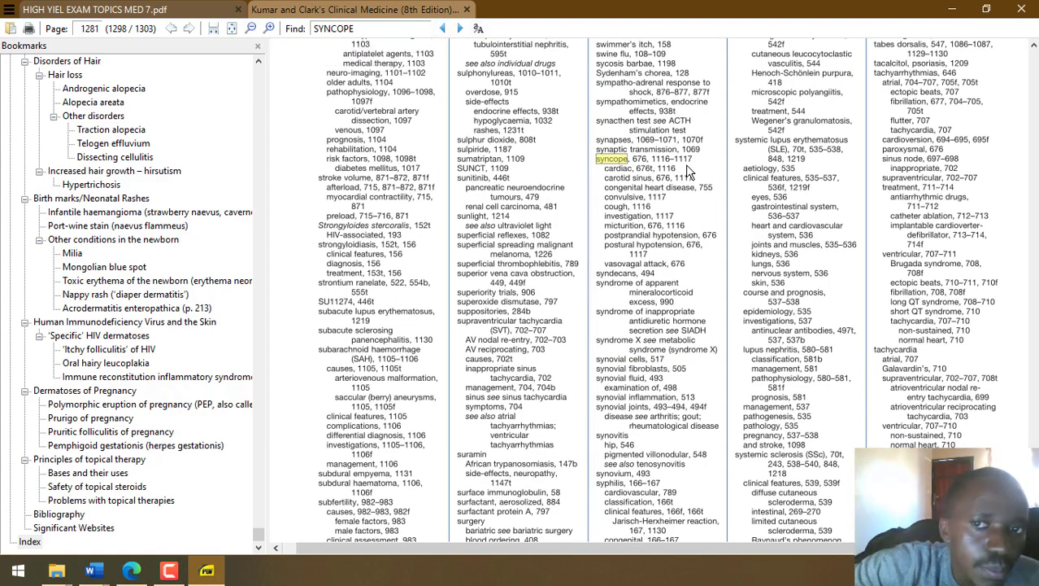
pyautogui.doubleClick(660, 159)
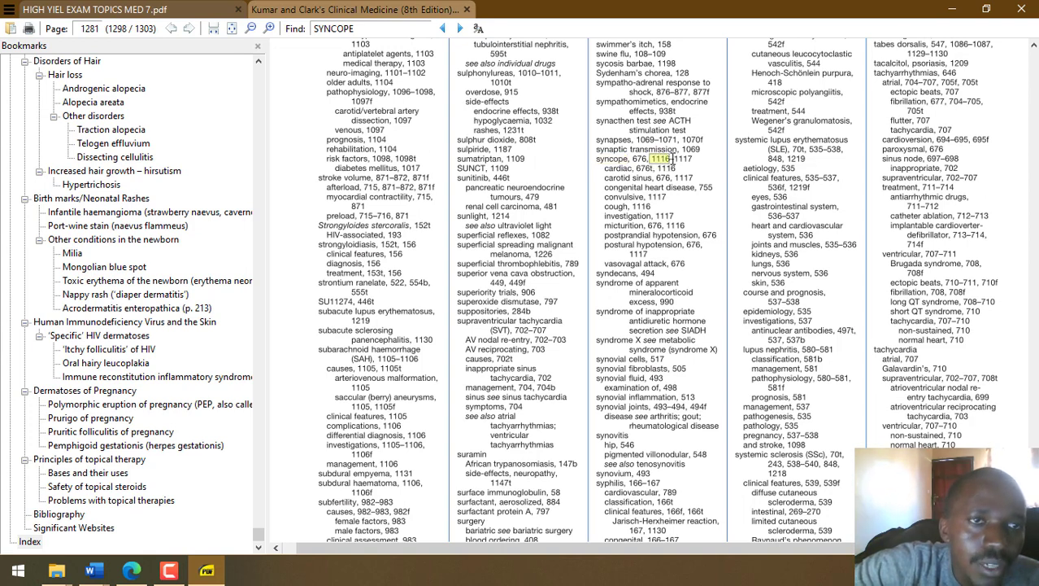
pyautogui.click(92, 28)
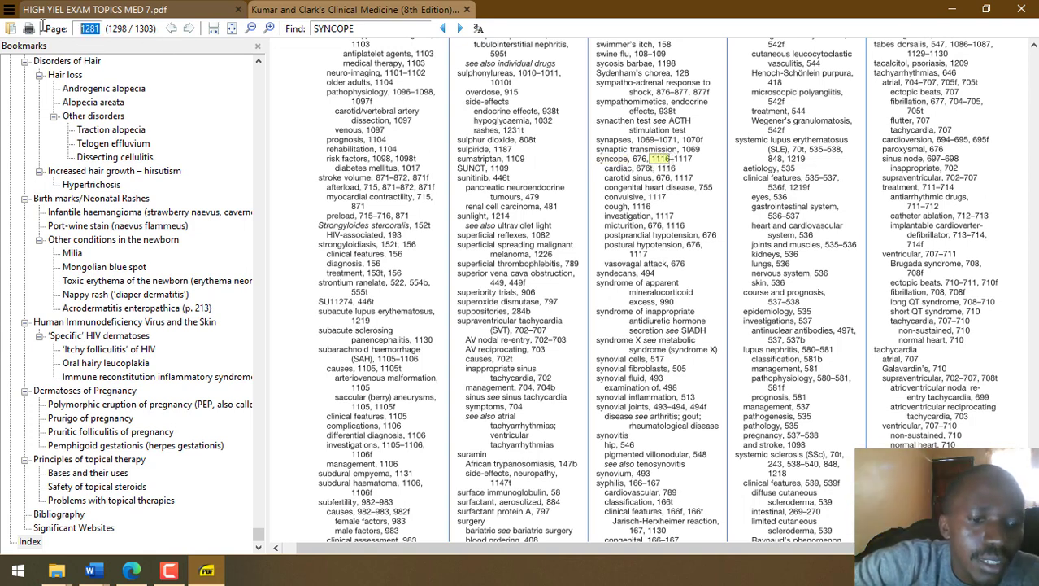
pyautogui.write('1116')
pyautogui.press('Return')
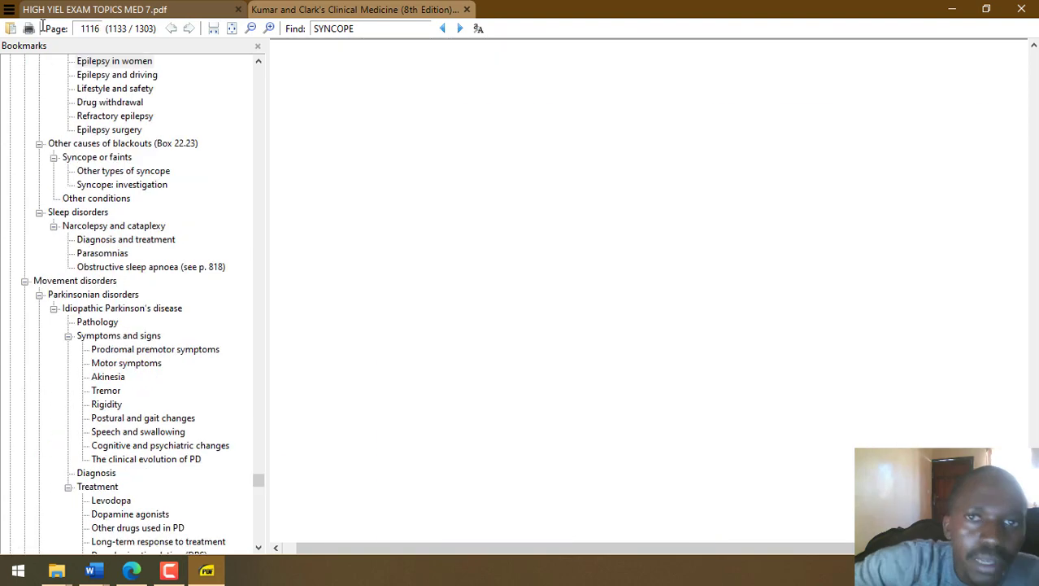
# - Read through the "Other causes of blackouts" and "Syncope or faints" sections on pages 1116 and 1117, including types and investigation
pyautogui.scroll(-5, 610, 387)
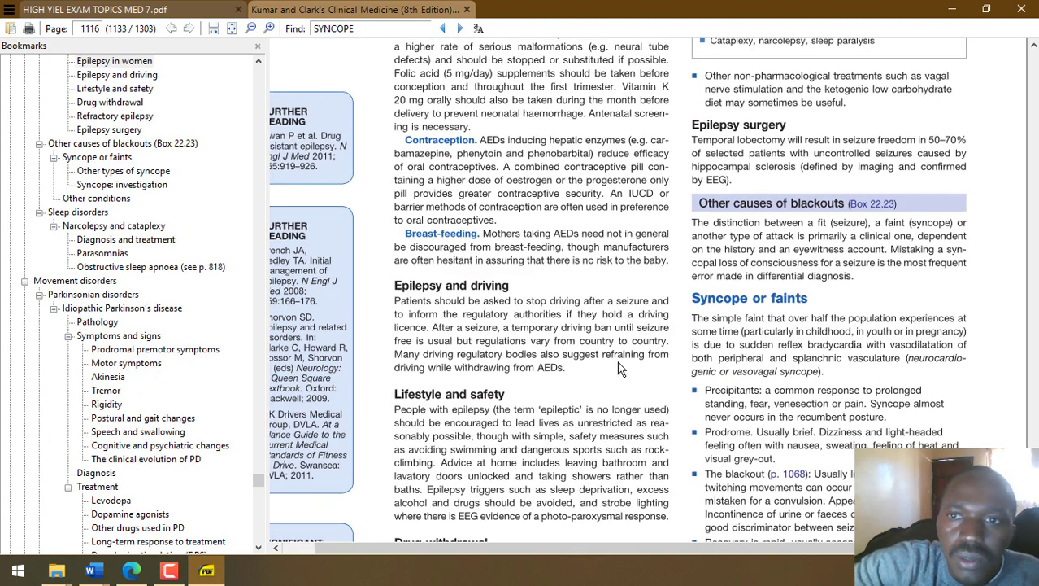
pyautogui.moveTo(798, 276); pyautogui.dragTo(853, 275)
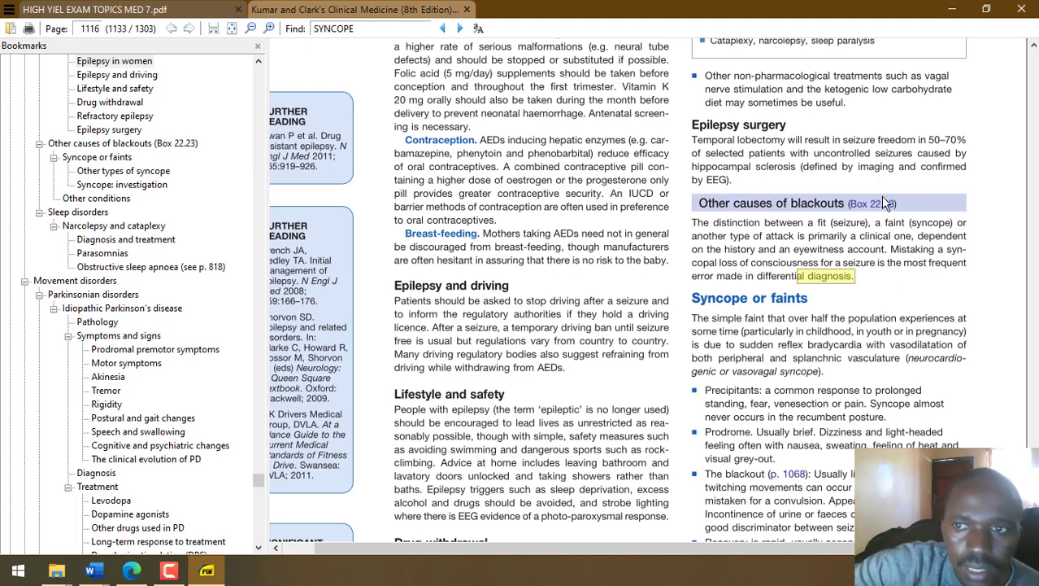
pyautogui.scroll(-3, 912, 167)
pyautogui.scroll(-8, 972, 419)
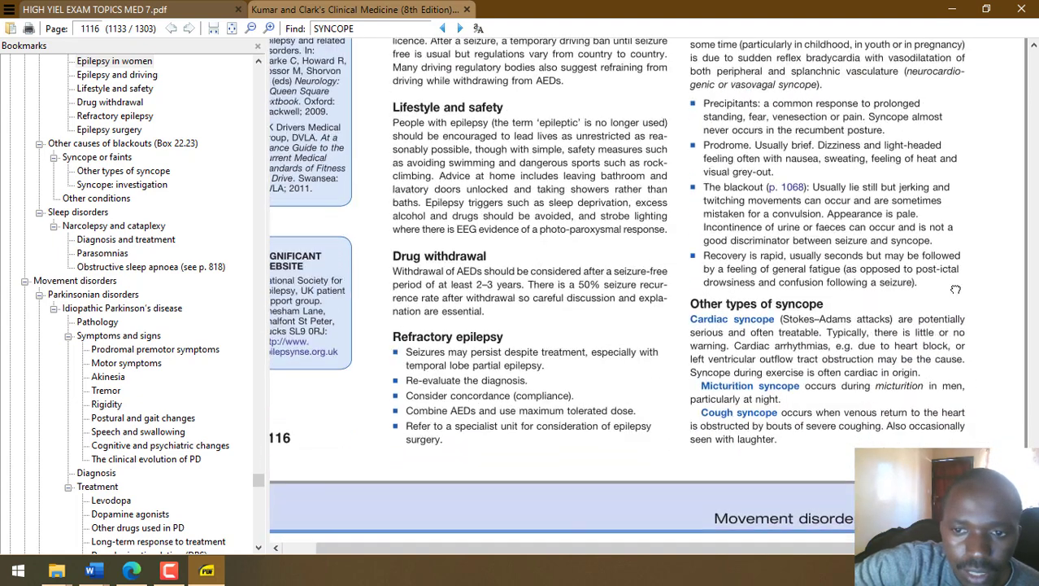
pyautogui.scroll(-7, 952, 358)
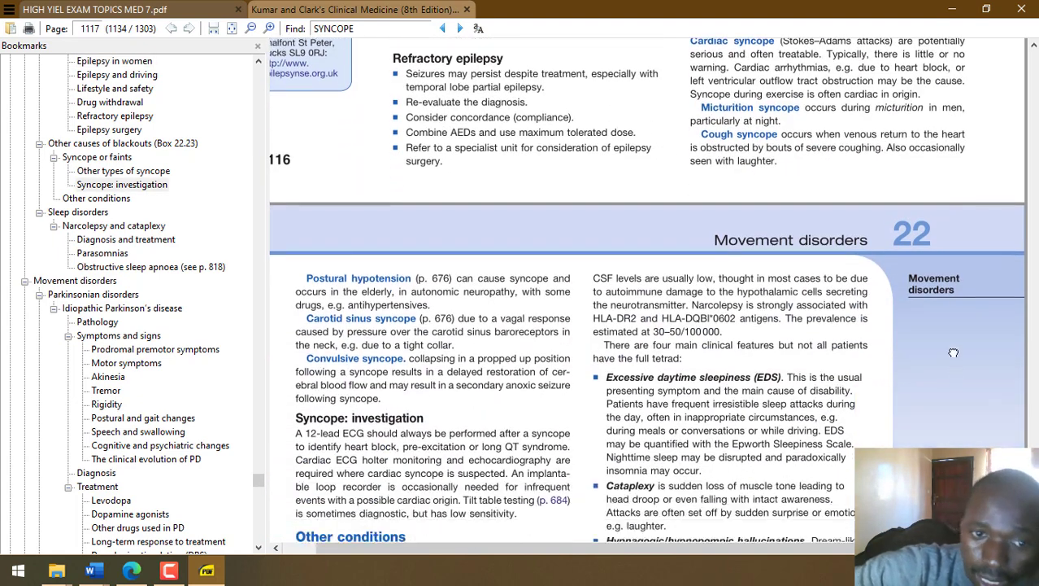
pyautogui.scroll(-4, 930, 362)
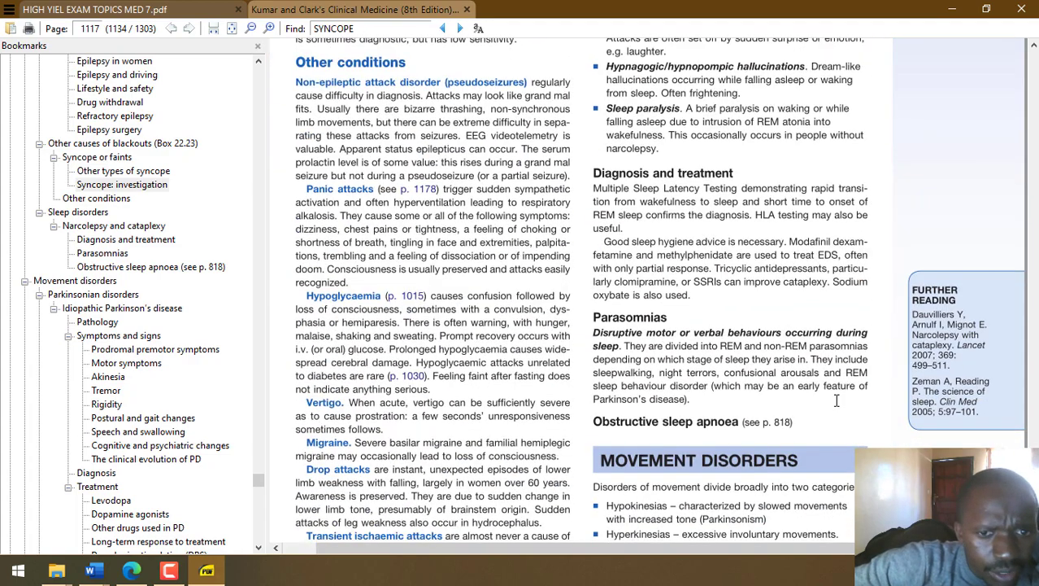
pyautogui.scroll(-3, 849, 342)
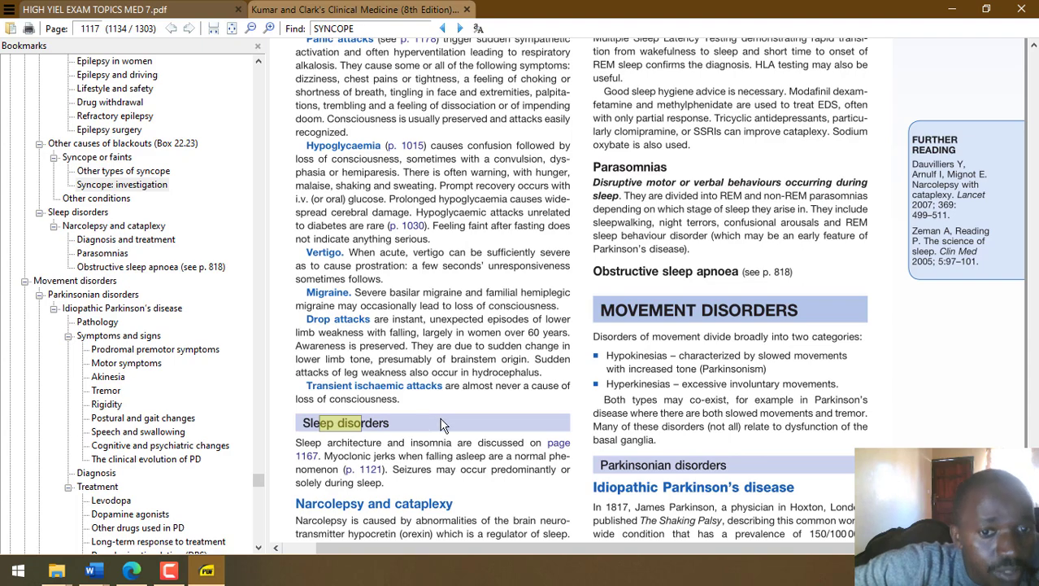
pyautogui.scroll(7, 443, 424)
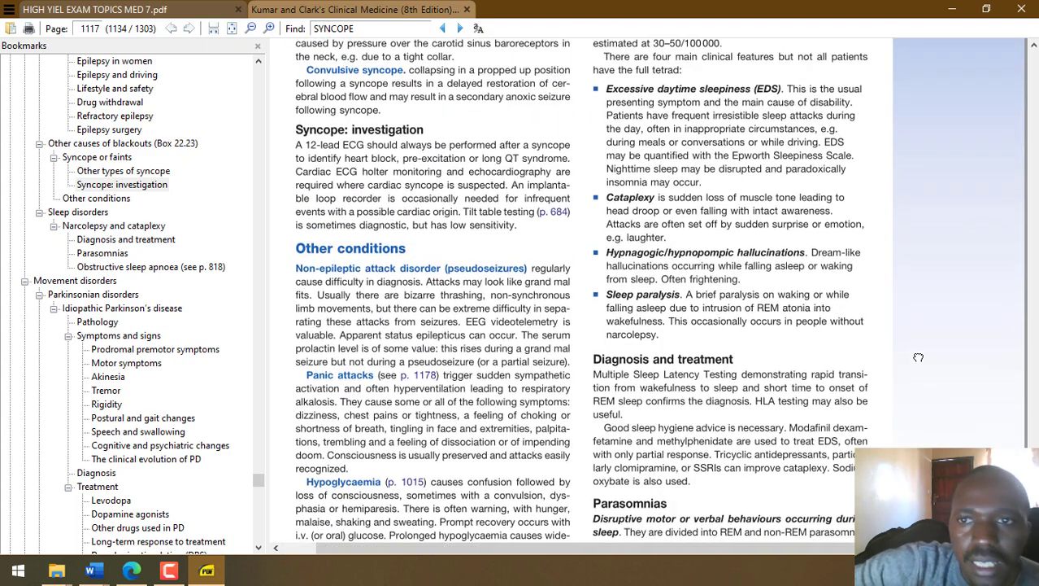
pyautogui.scroll(5, 919, 357)
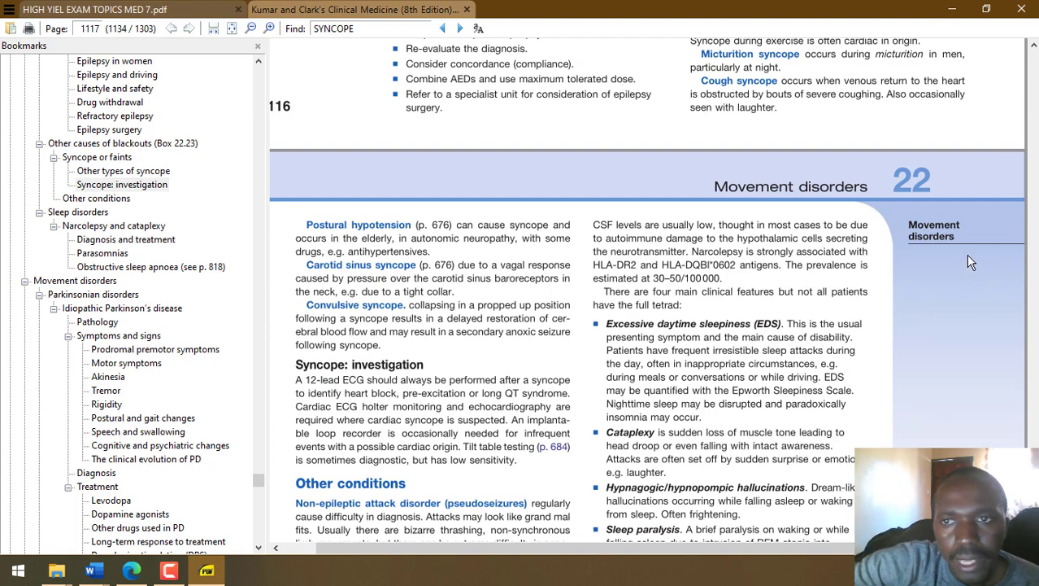
pyautogui.scroll(9, 976, 277)
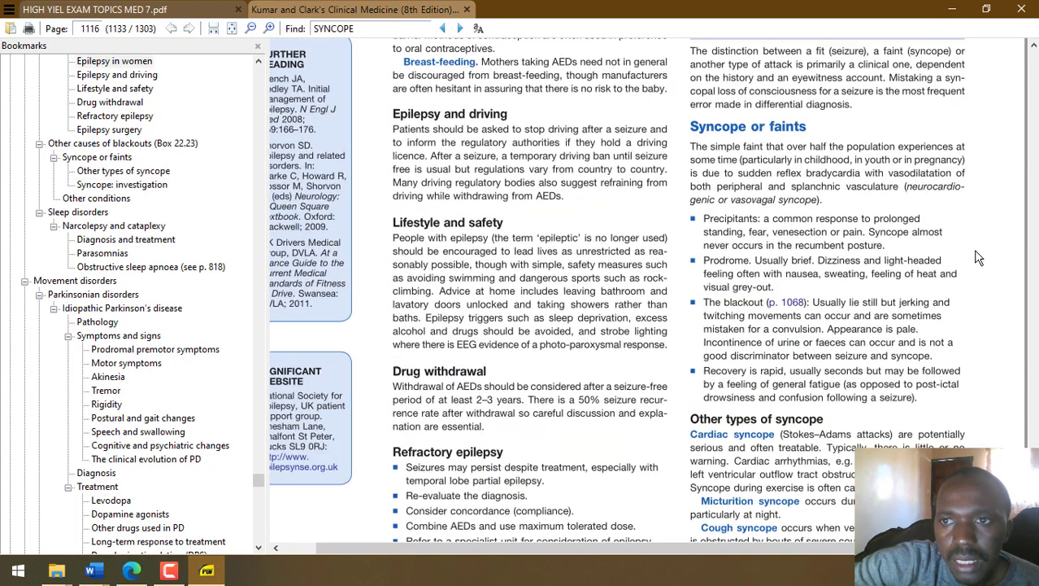
pyautogui.scroll(3, 732, 277)
# - Switch to File Explorer, open the First Aid for the Internal Medicine Boards PDF from the Good folder, and review its Syncope section
pyautogui.moveTo(56, 570)
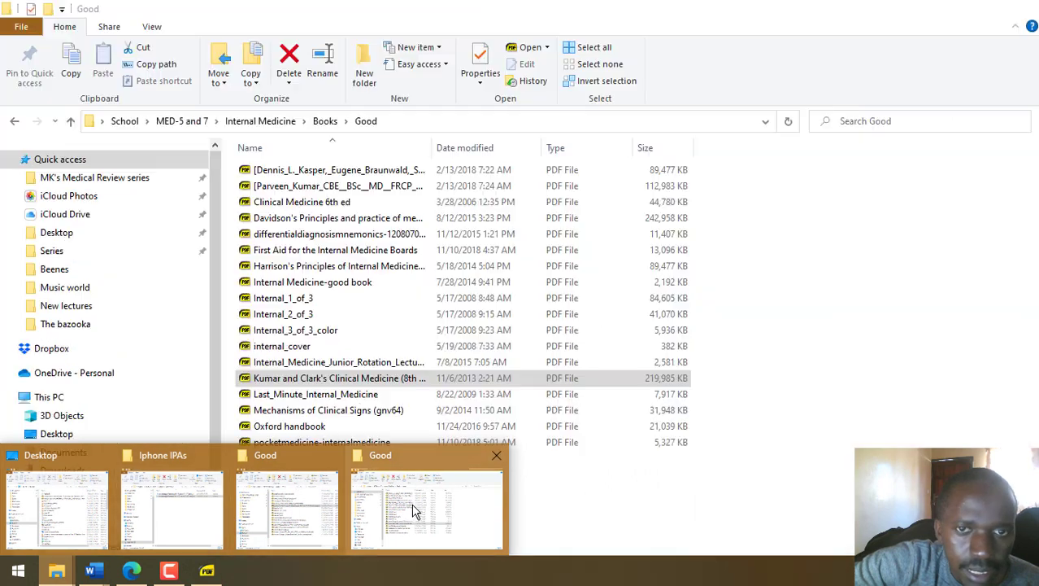
pyautogui.click(413, 510)
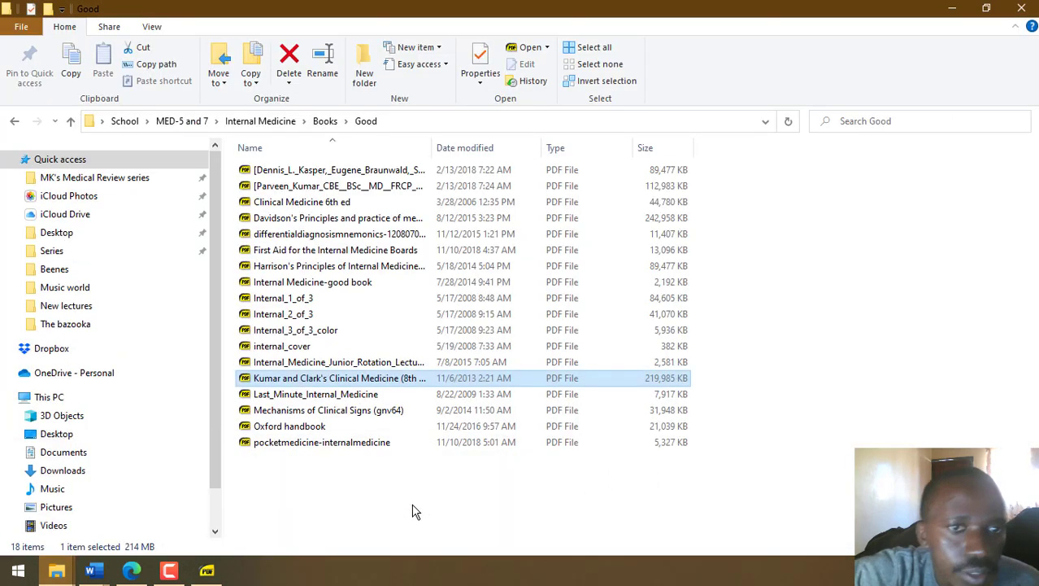
pyautogui.click(341, 252)
pyautogui.doubleClick(340, 252)
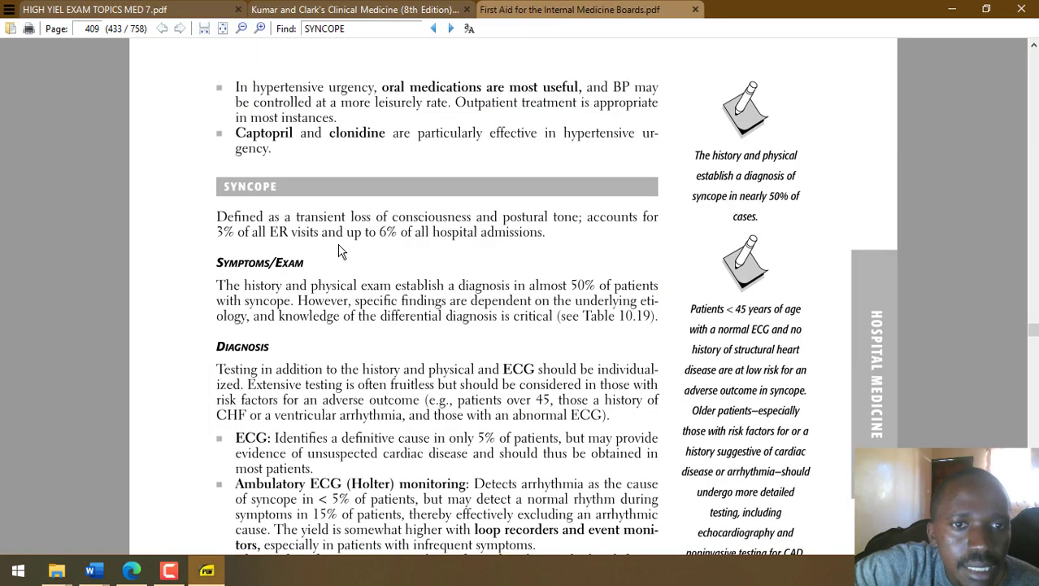
pyautogui.moveTo(188, 295); pyautogui.dragTo(183, 208)
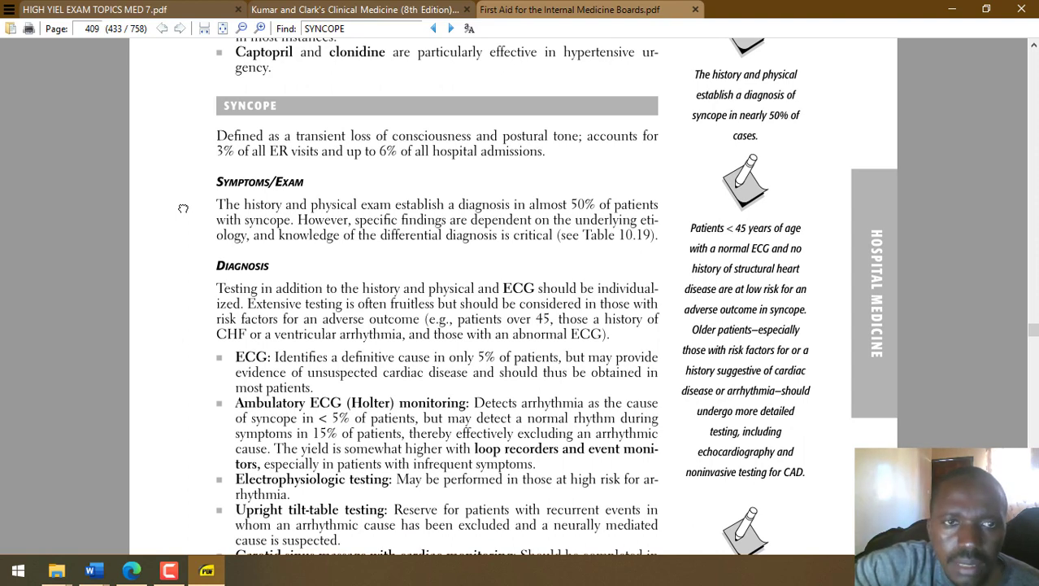
pyautogui.moveTo(186, 200)
pyautogui.mouseDown()
pyautogui.moveTo(186, 262)
pyautogui.moveTo(180, 188)
pyautogui.mouseUp()
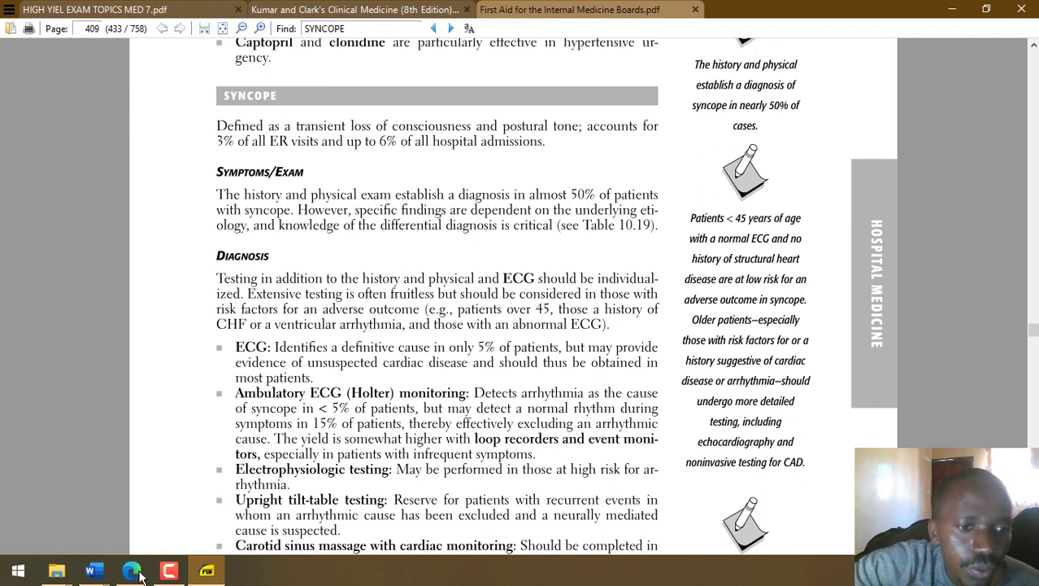
# - Switch back to the Good folder in File Explorer and open the pocketmedicine-internalmedicine PDF
pyautogui.click(56, 571)
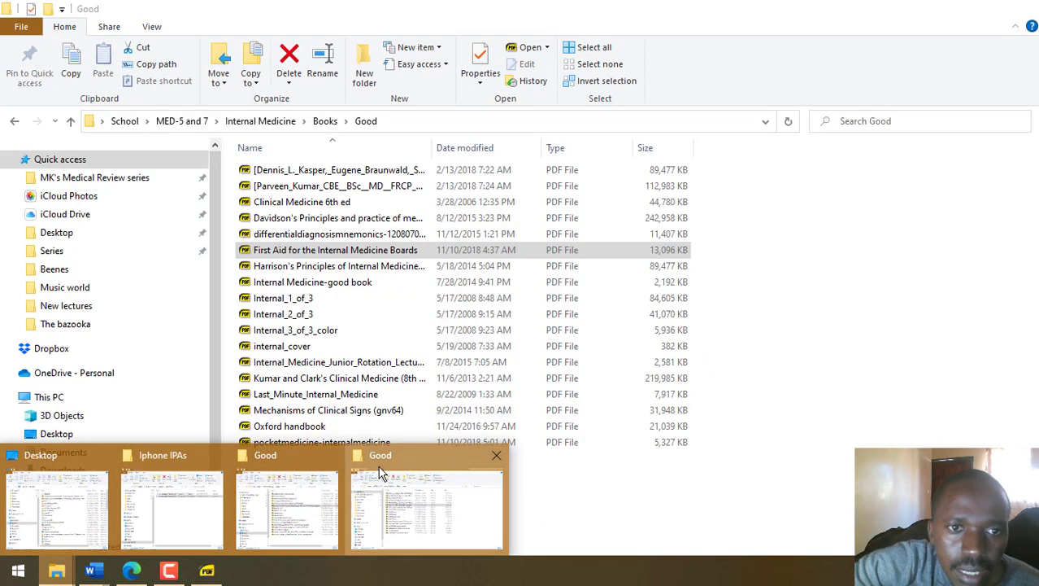
pyautogui.click(380, 476)
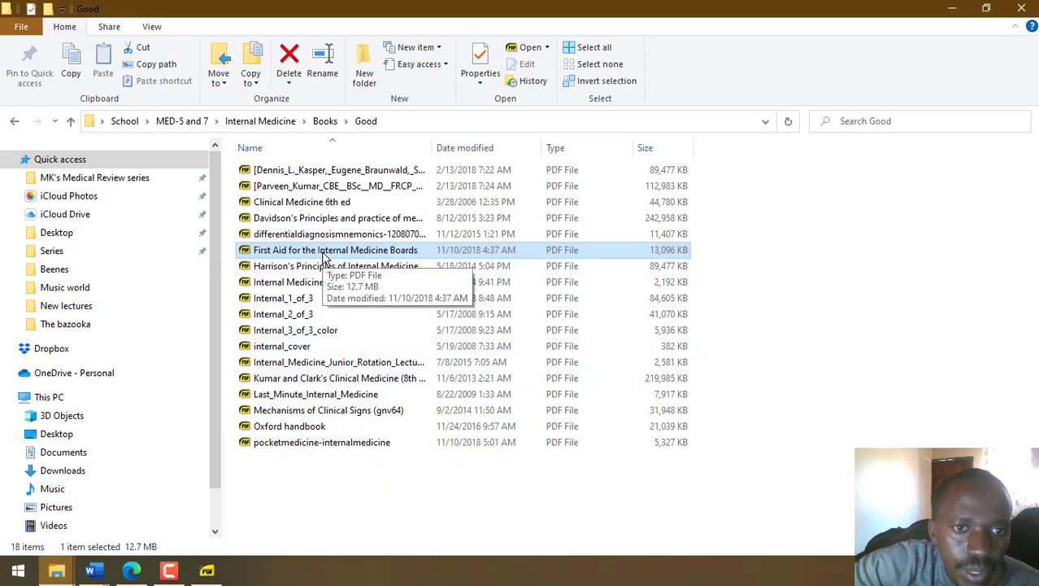
pyautogui.doubleClick(325, 442)
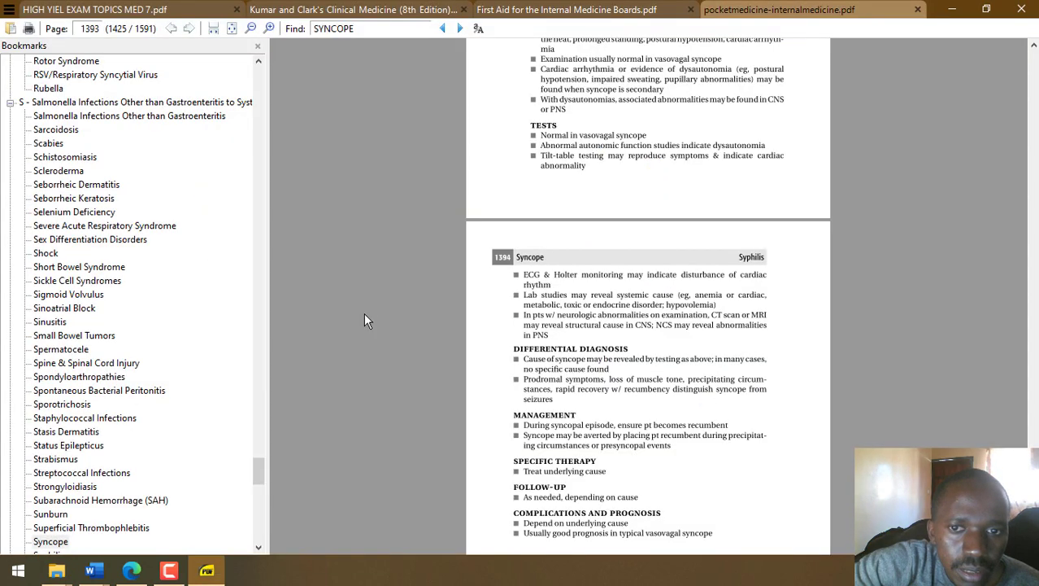
# - Search backwards for "SYNCOPE", go to the Syncope bookmark, and read its entry on pages 1393 and 1394
pyautogui.click(445, 28)
pyautogui.click(446, 28)
pyautogui.click(445, 29)
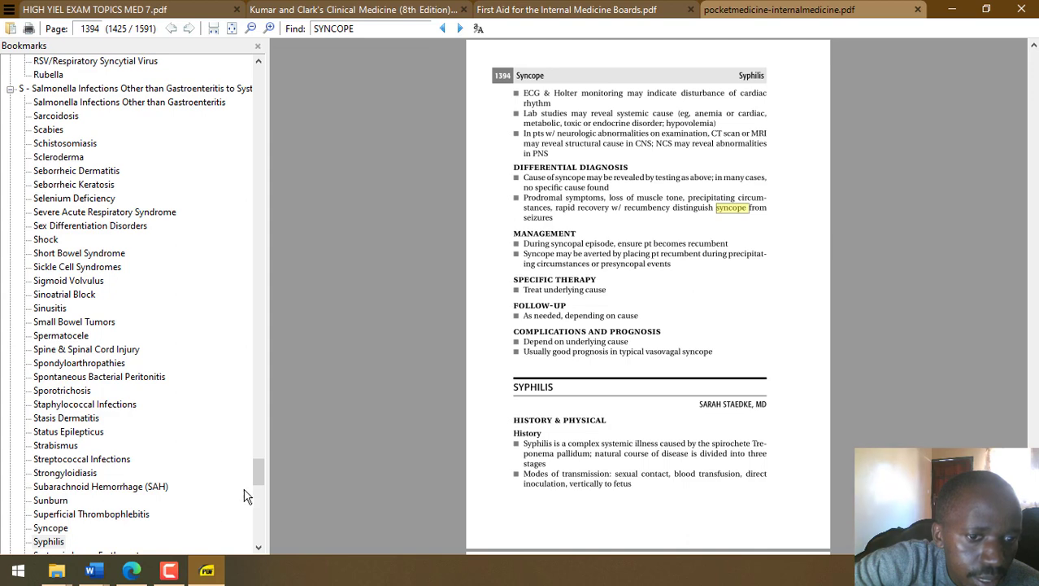
pyautogui.click(267, 466)
pyautogui.click(49, 528)
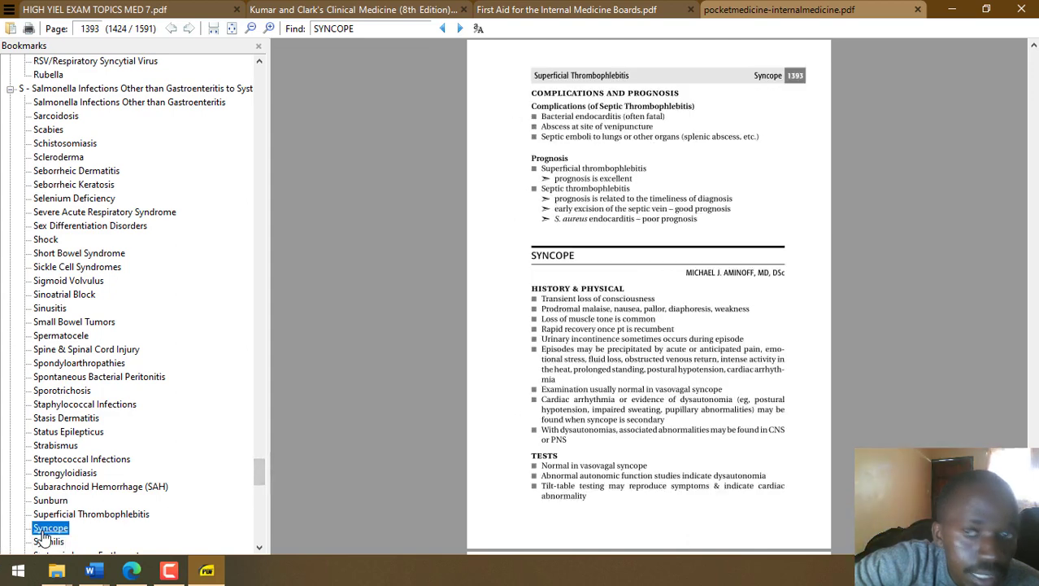
pyautogui.scroll(-6, 452, 306)
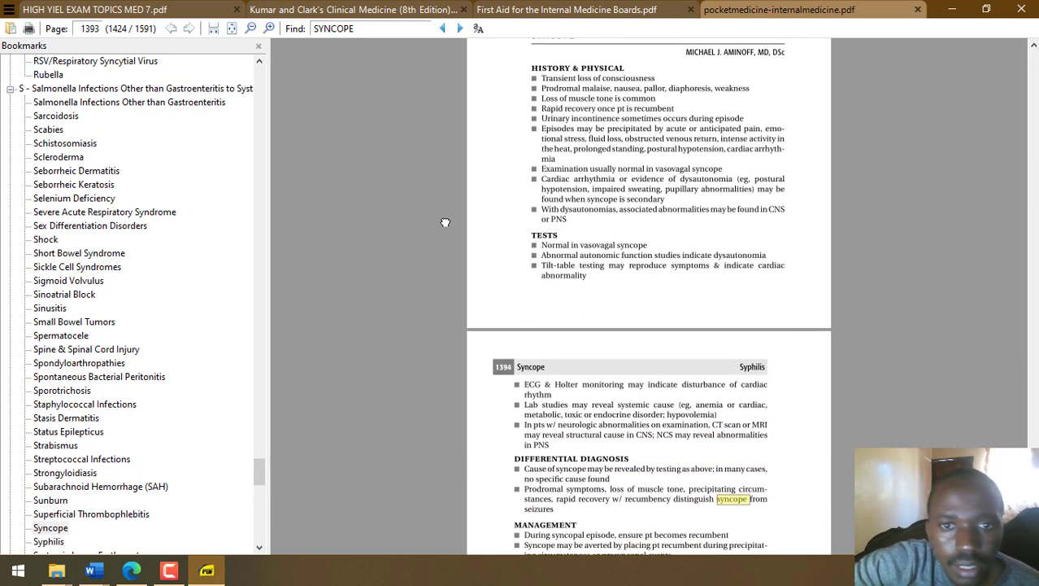
pyautogui.scroll(-5, 475, 301)
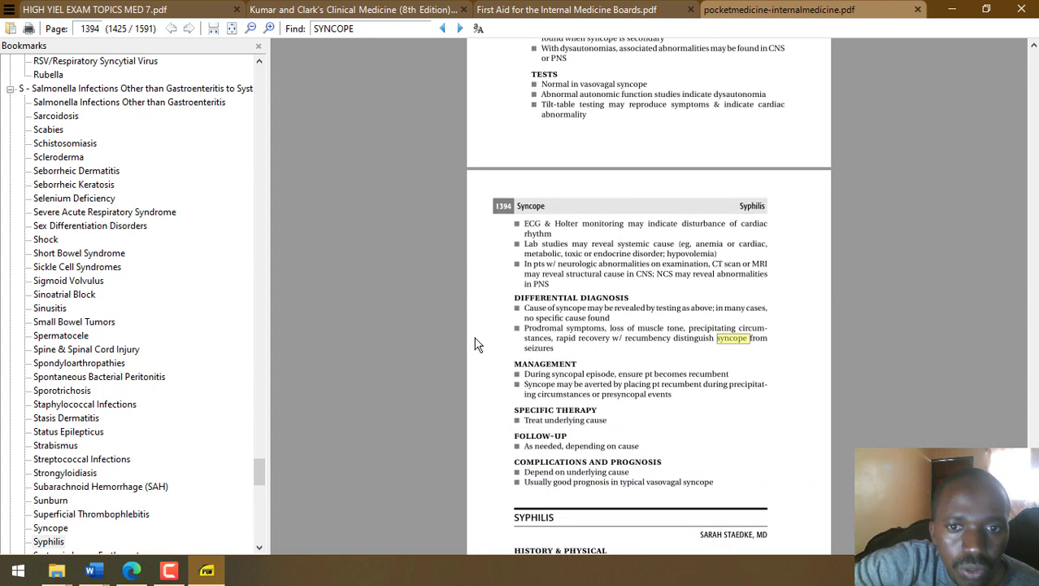
pyautogui.scroll(9, 463, 265)
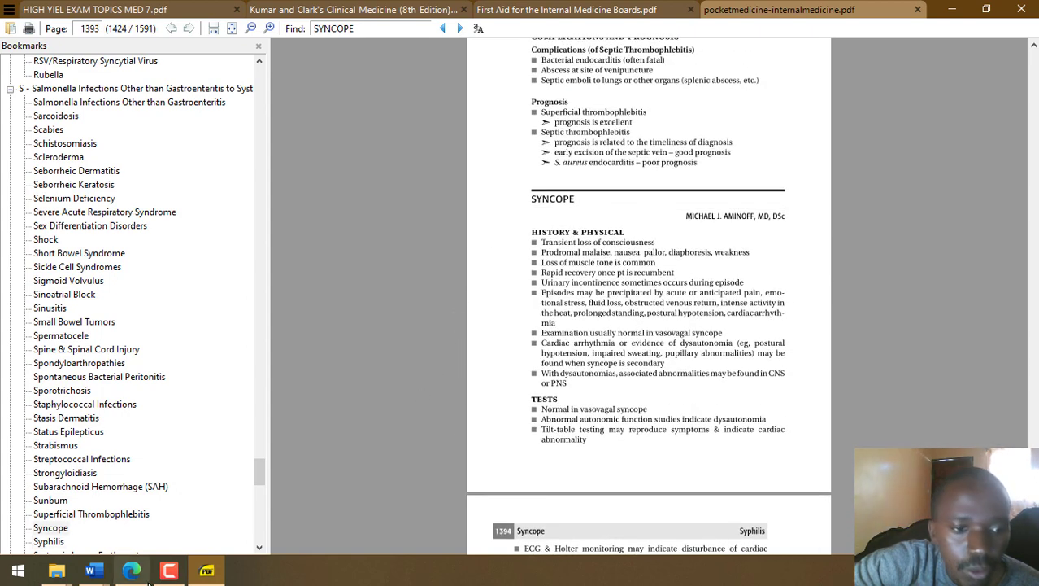
# - Return to the Good folder in File Explorer and open the Last_Minute_Internal_Medicine PDF
pyautogui.moveTo(59, 573)
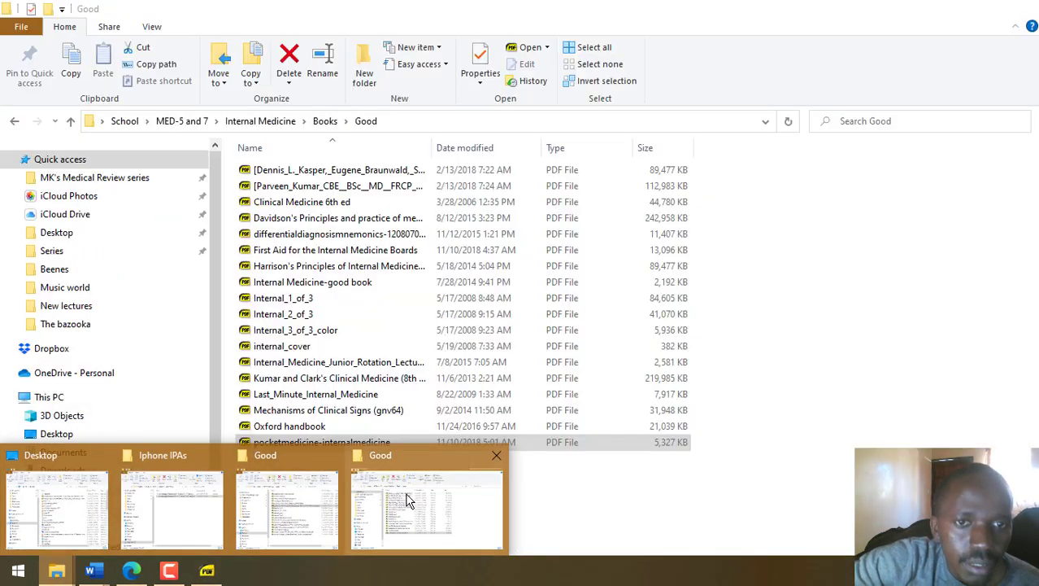
pyautogui.click(398, 493)
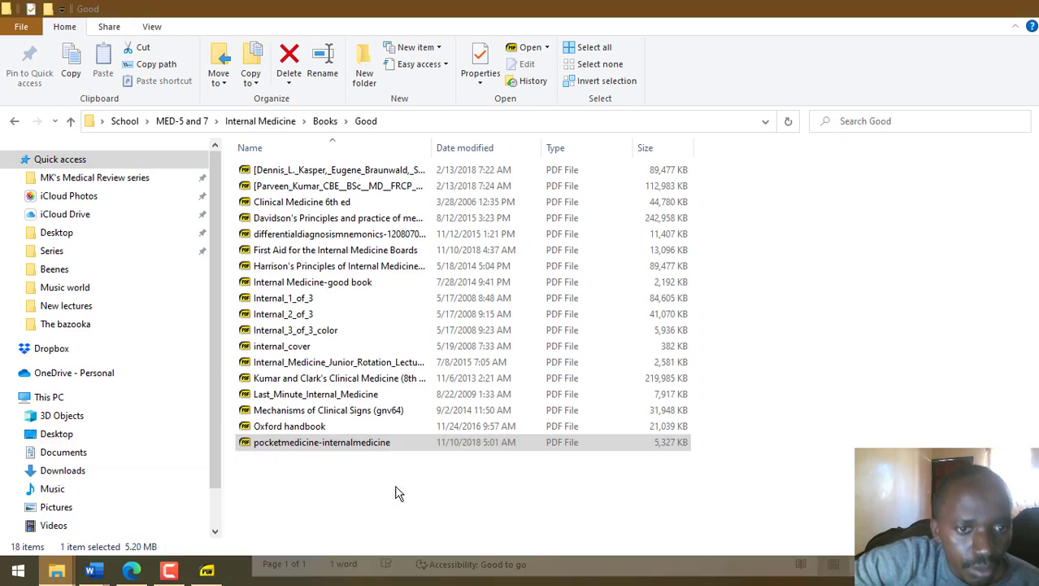
pyautogui.click(330, 395)
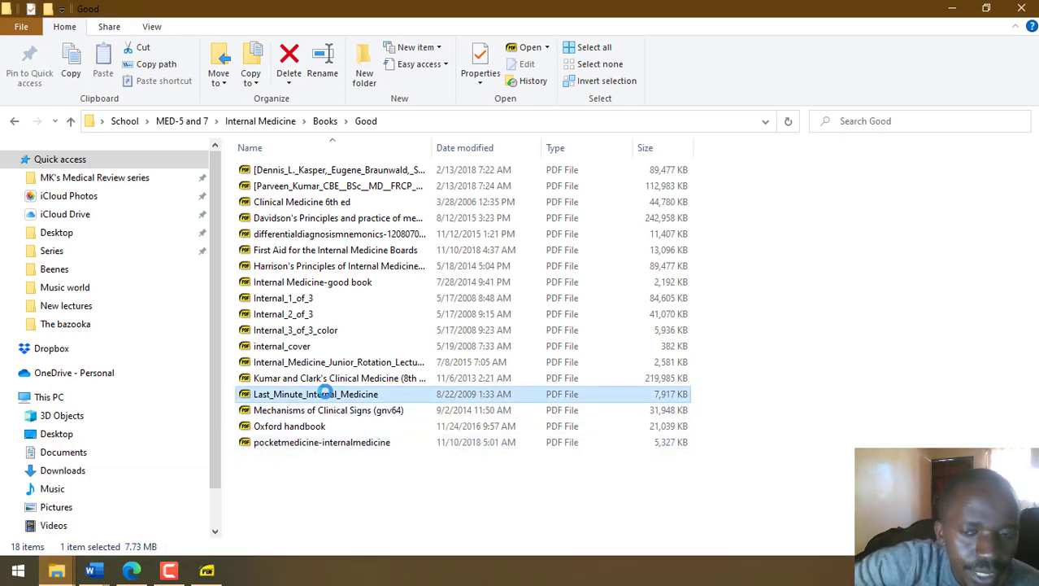
# - Search the Last_Minute_Internal_Medicine PDF for "SYNCOPE" and go to its Index bookmark
pyautogui.scroll(-3, 572, 368)
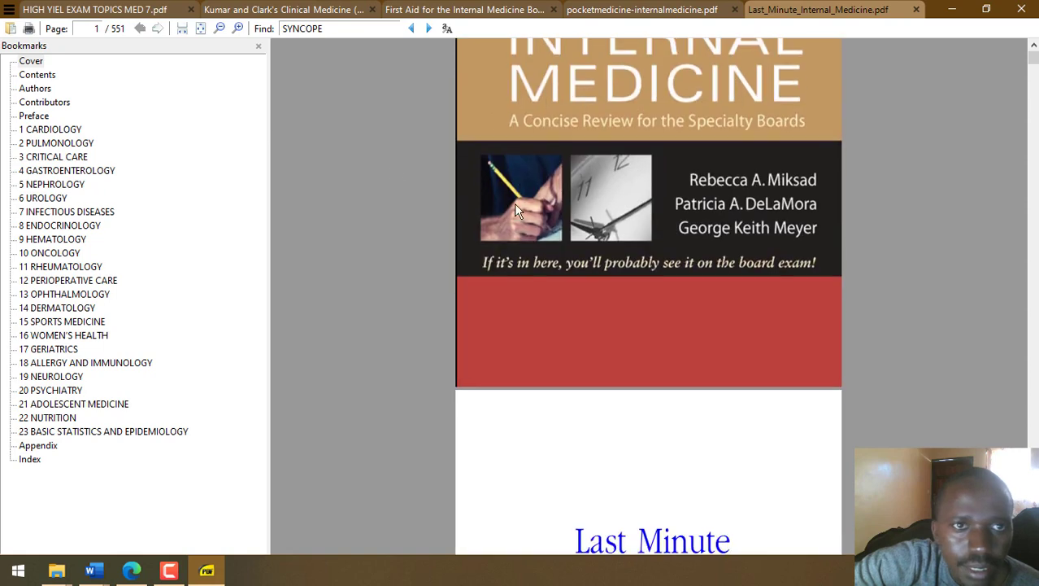
pyautogui.click(430, 28)
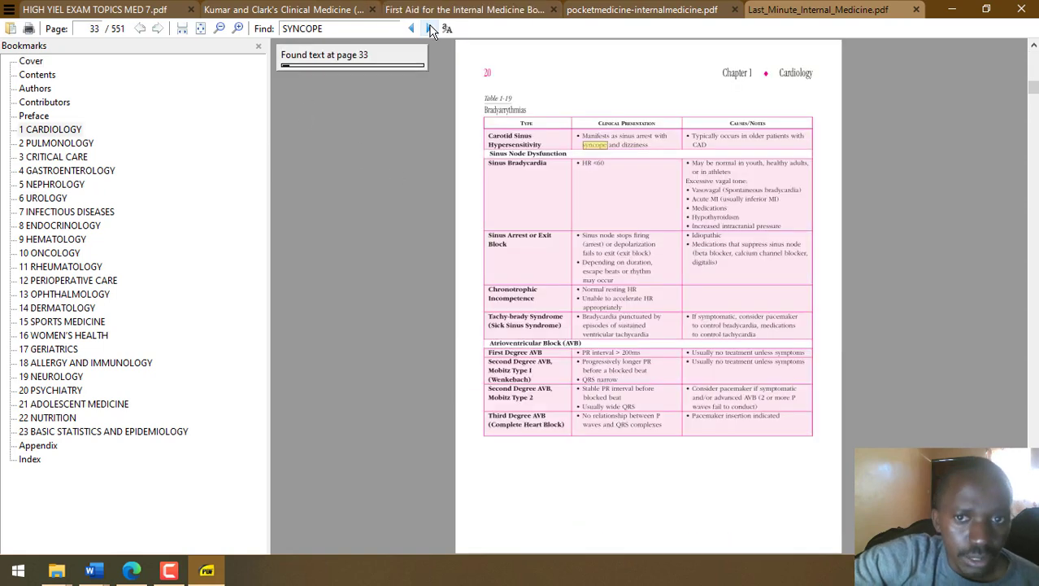
pyautogui.click(33, 460)
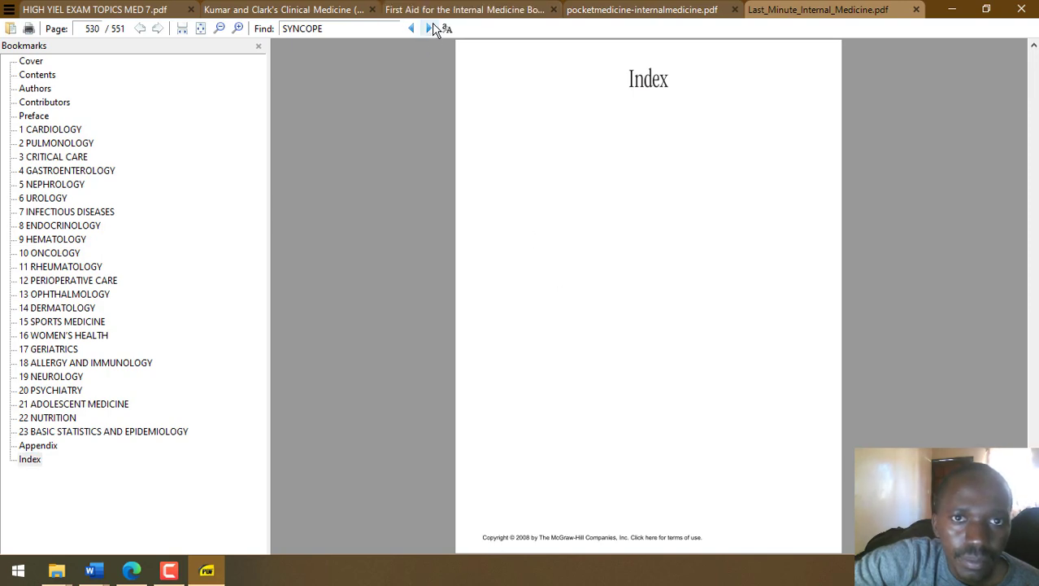
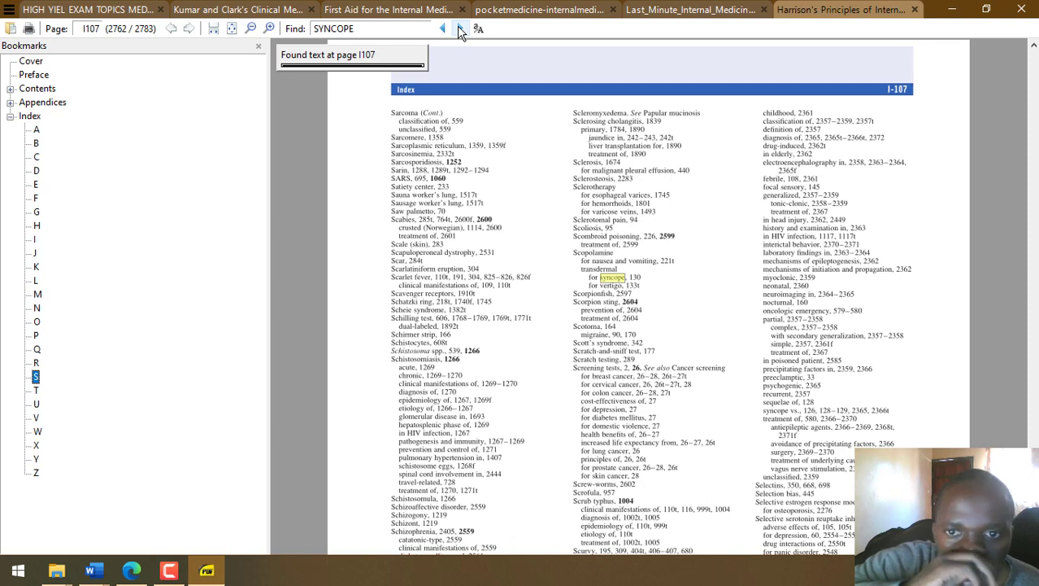
# - Find the next "SYNCOPE" entry in the Harrison's index and go to page 128
pyautogui.click(461, 30)
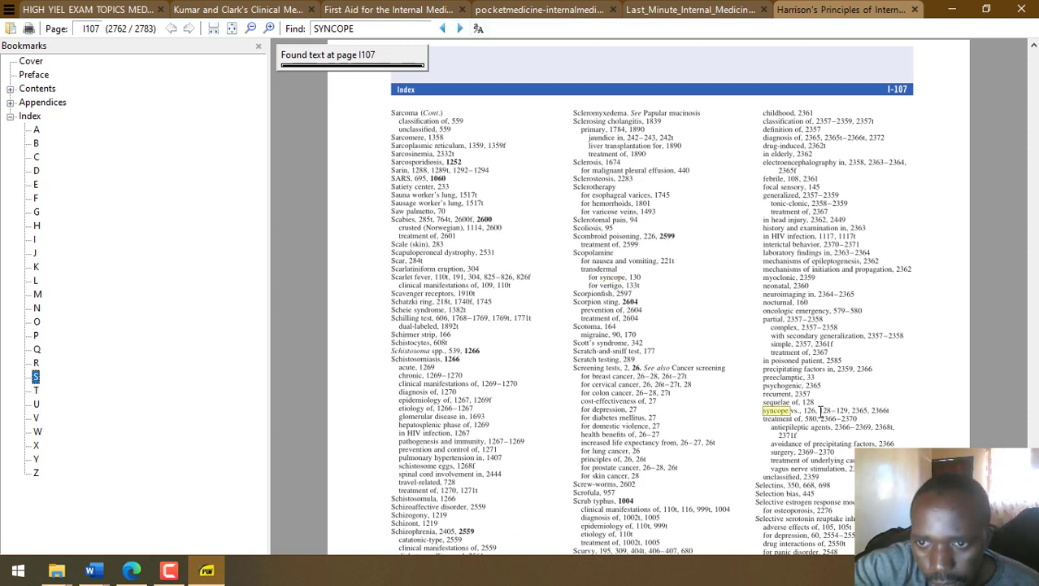
pyautogui.doubleClick(101, 31)
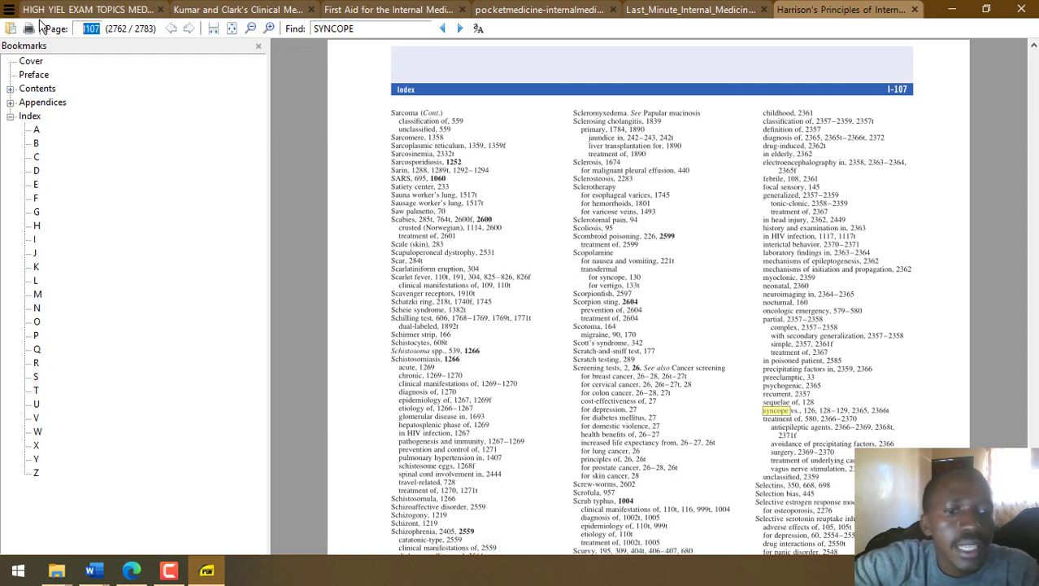
pyautogui.write('128')
pyautogui.press('Return')
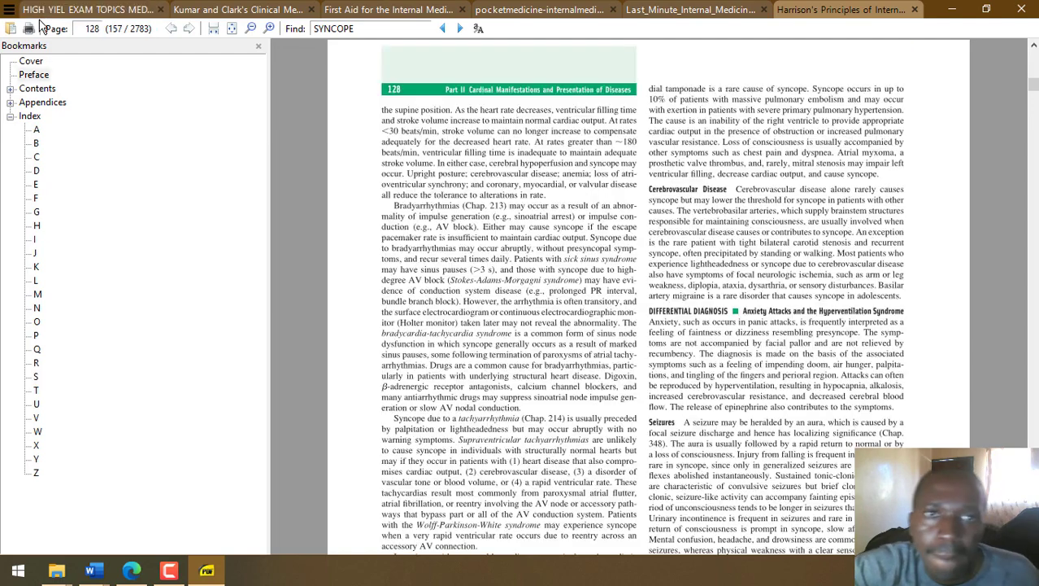
# - Review the Harrison's syncope section on pages 128 to 130, including the patient approach, the Figure 20-1 algorithm and the treatment
pyautogui.scroll(-5, 338, 351)
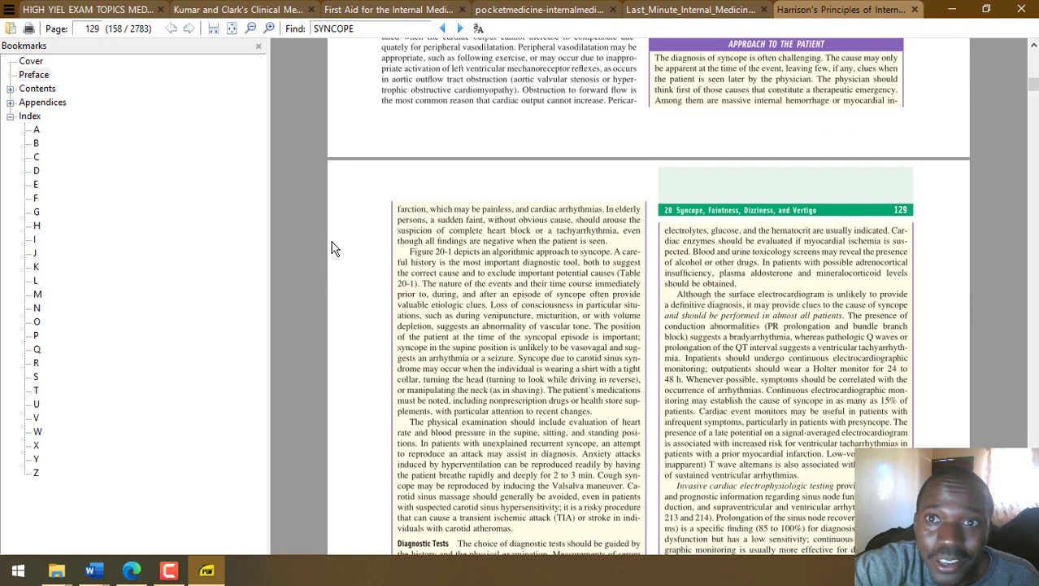
pyautogui.scroll(-2, 806, 202)
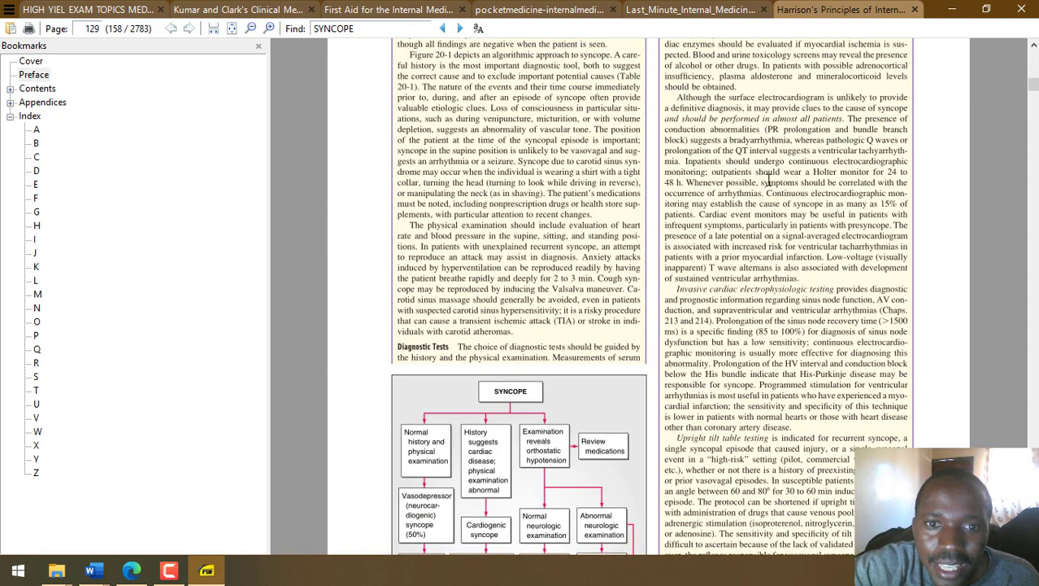
pyautogui.scroll(-1, 659, 439)
pyautogui.scroll(2, 618, 472)
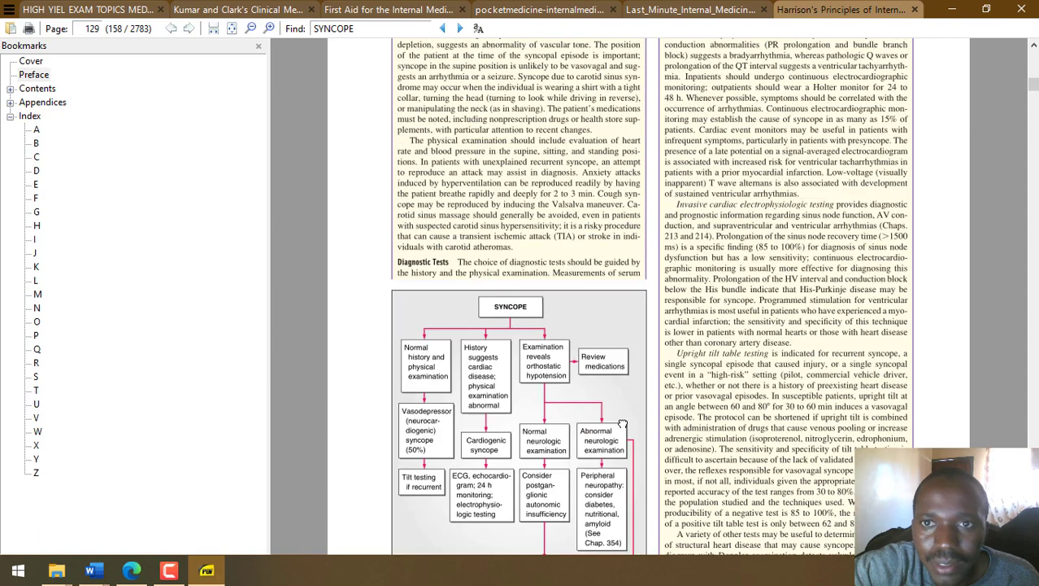
pyautogui.scroll(-6, 586, 508)
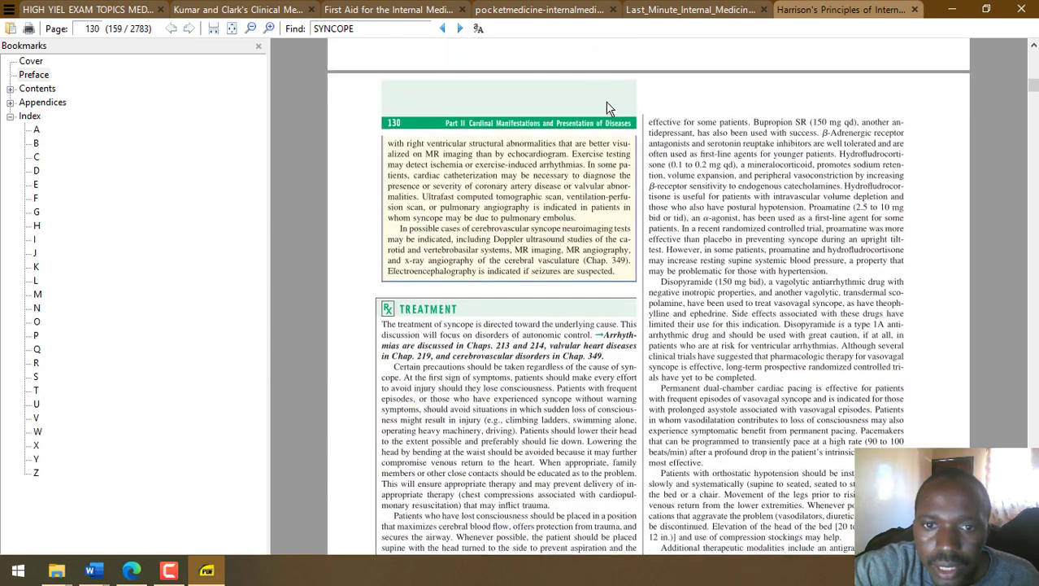
pyautogui.scroll(-3, 628, 292)
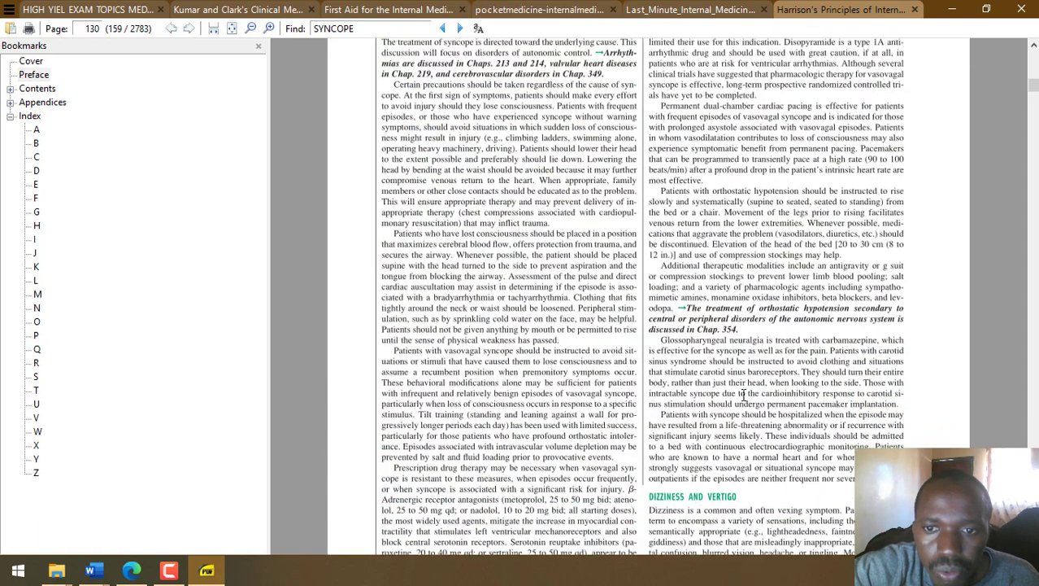
pyautogui.scroll(-3, 928, 273)
pyautogui.scroll(5, 927, 272)
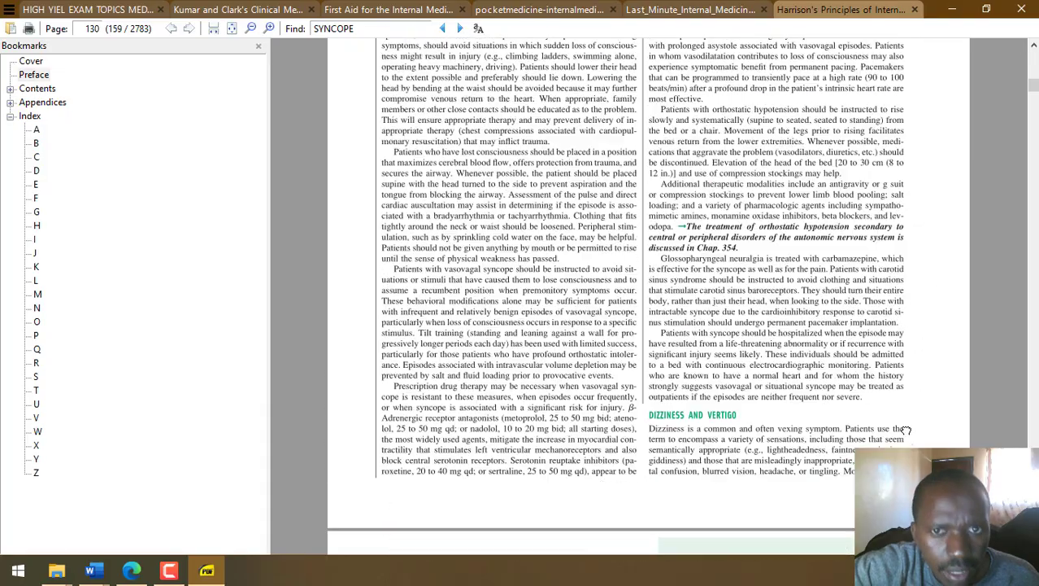
pyautogui.scroll(9, 957, 337)
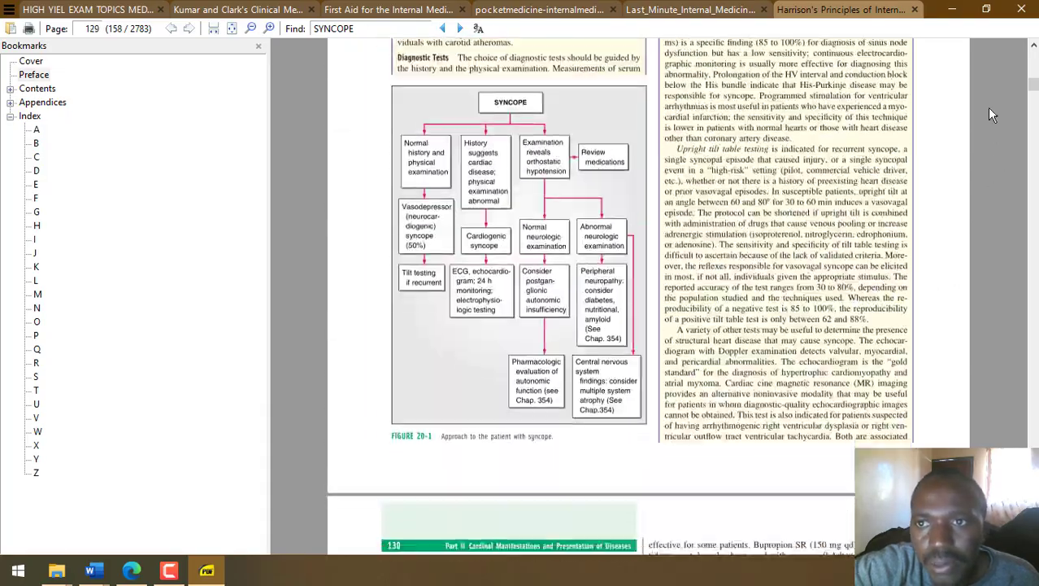
pyautogui.scroll(6, 943, 326)
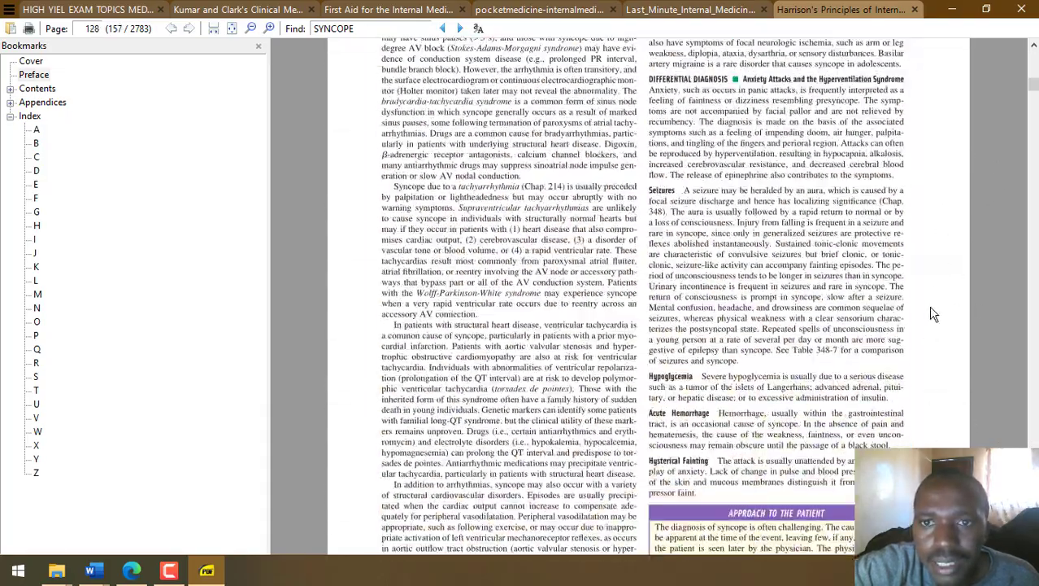
pyautogui.scroll(-2, 956, 359)
pyautogui.scroll(-2, 917, 195)
pyautogui.scroll(-1, 931, 291)
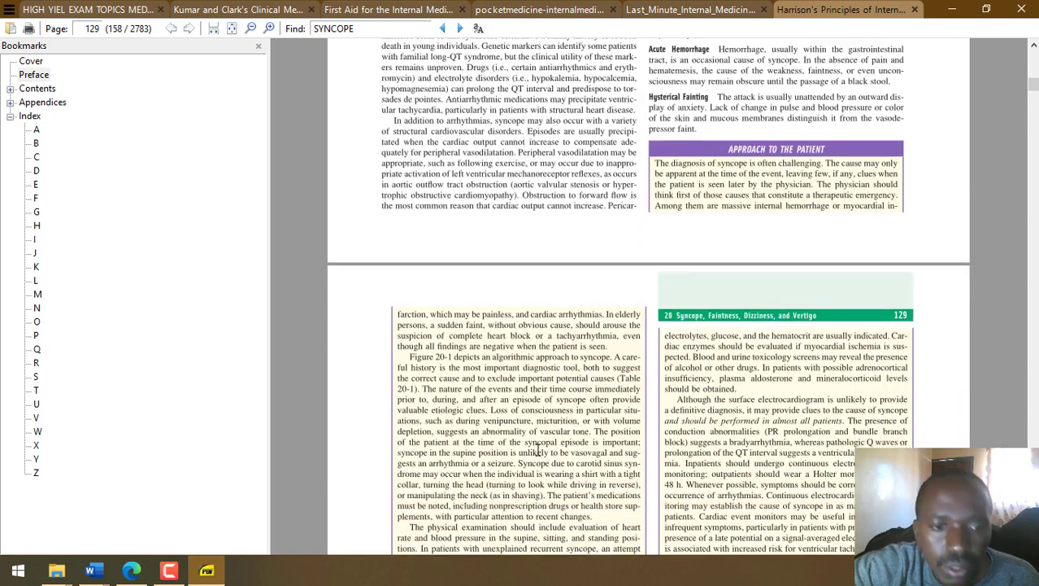
# - Switch to the Good folder in File Explorer and open the Clinical Medicine 6th ed PDF
pyautogui.click(53, 574)
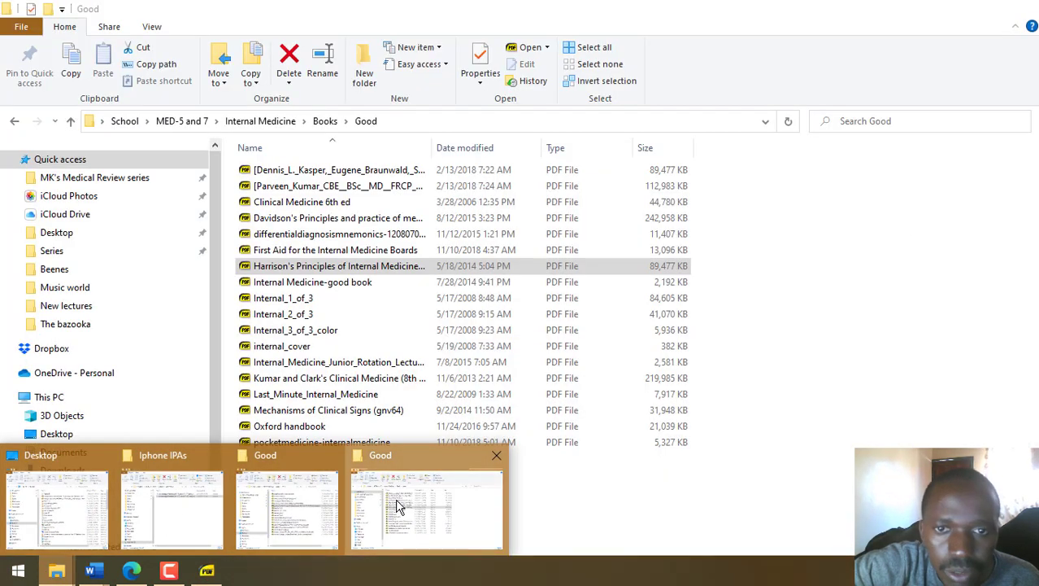
pyautogui.click(382, 496)
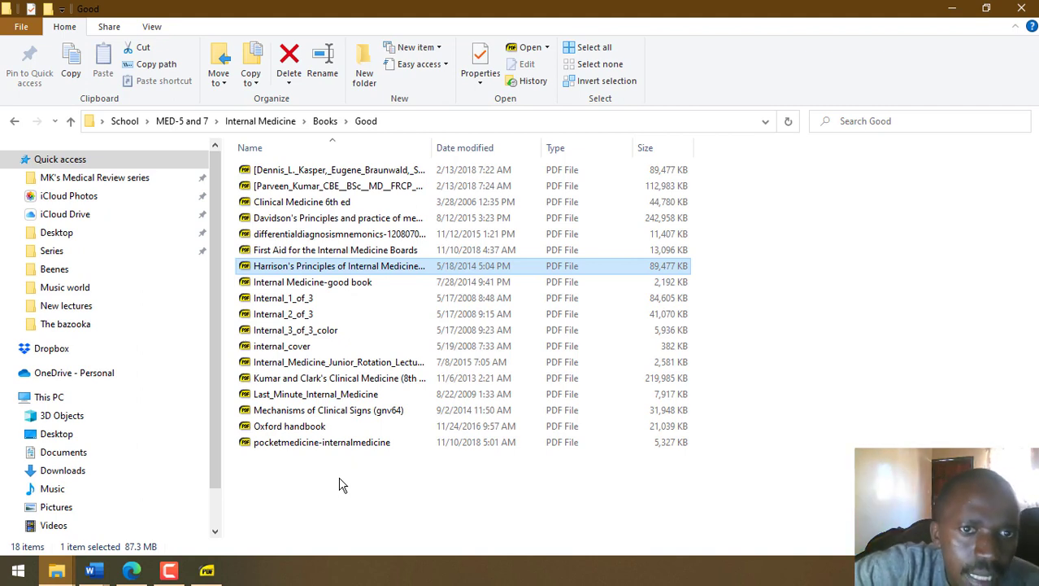
pyautogui.click(340, 202)
pyautogui.doubleClick(340, 202)
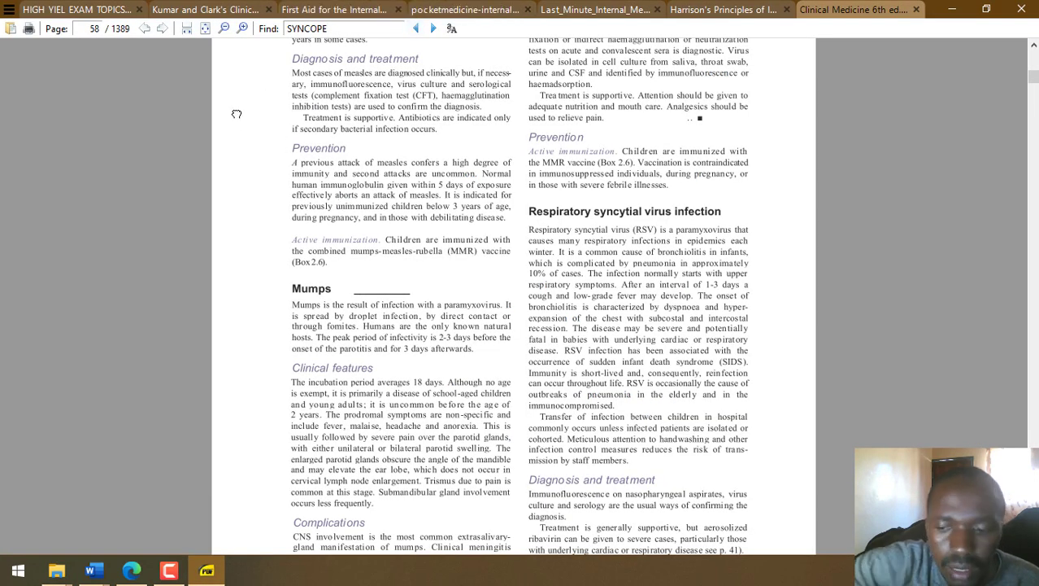
# - Jump to the end of the book and search backwards for "SYNCOPE" to the section on page 1256
pyautogui.press('End')
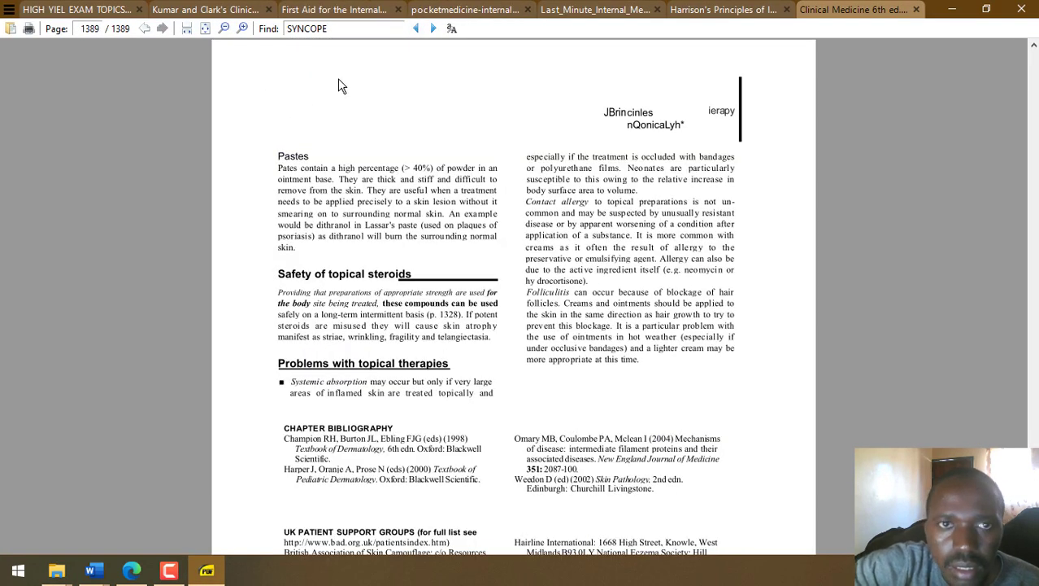
pyautogui.click(416, 30)
pyautogui.click(416, 29)
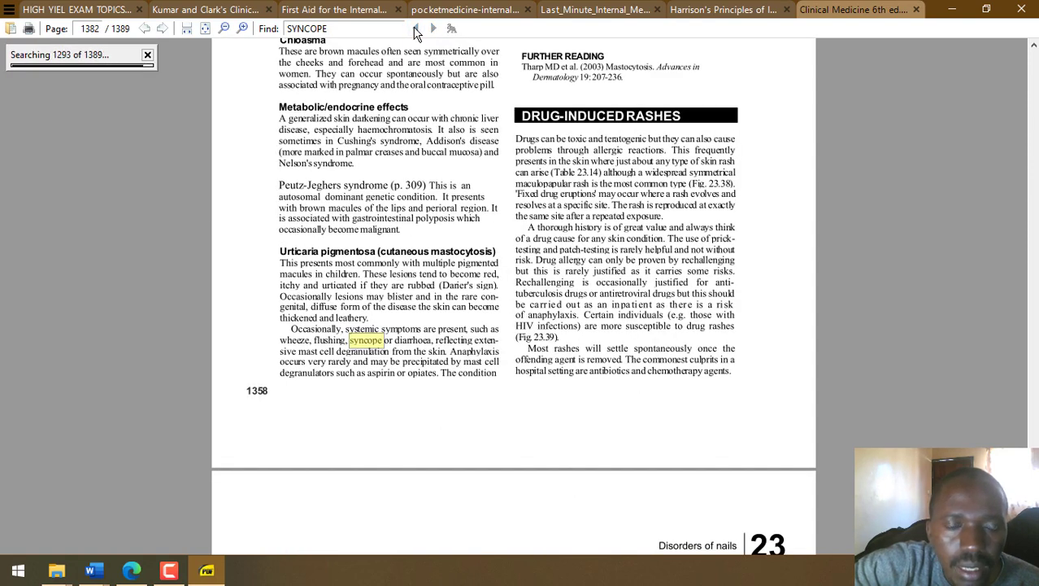
pyautogui.click(416, 30)
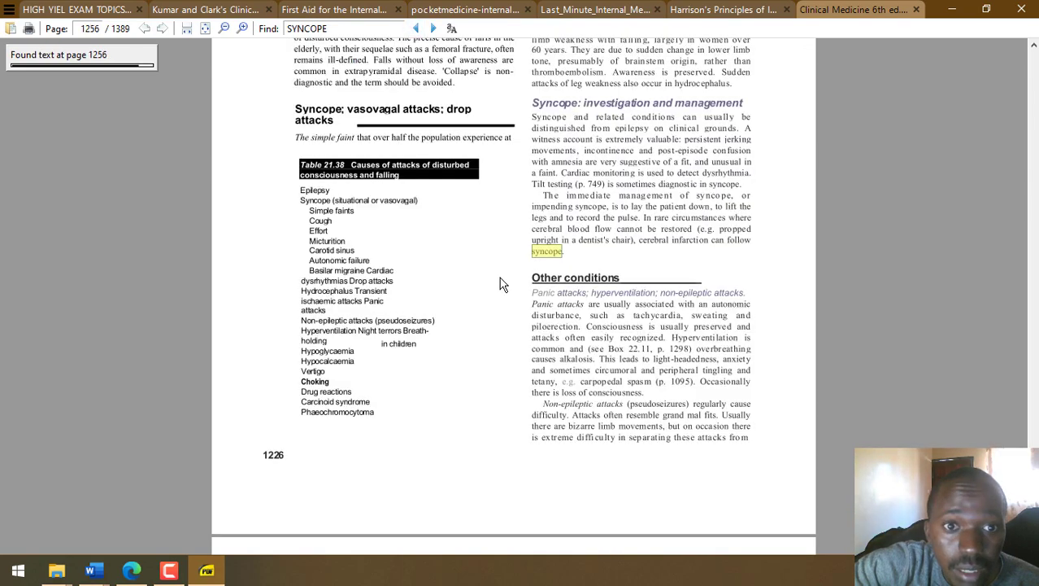
# - Read the syncope causes, investigation and management on page 1256 and the related conditions on page 1257, turning on case matching for searches
pyautogui.scroll(3, 499, 276)
pyautogui.scroll(-5, 496, 98)
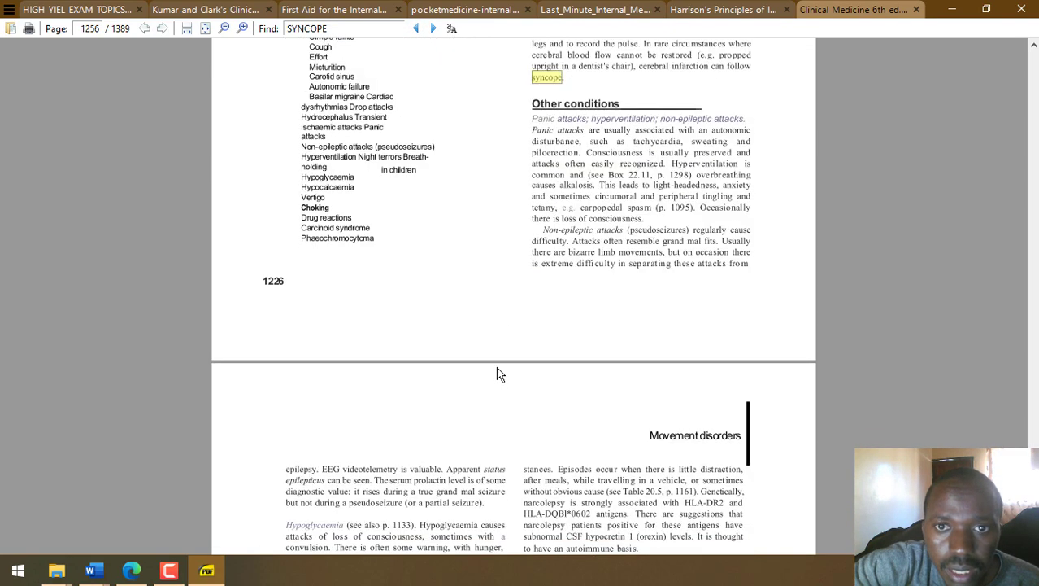
pyautogui.scroll(-5, 496, 372)
pyautogui.click(452, 29)
pyautogui.moveTo(824, 465); pyautogui.dragTo(782, 205)
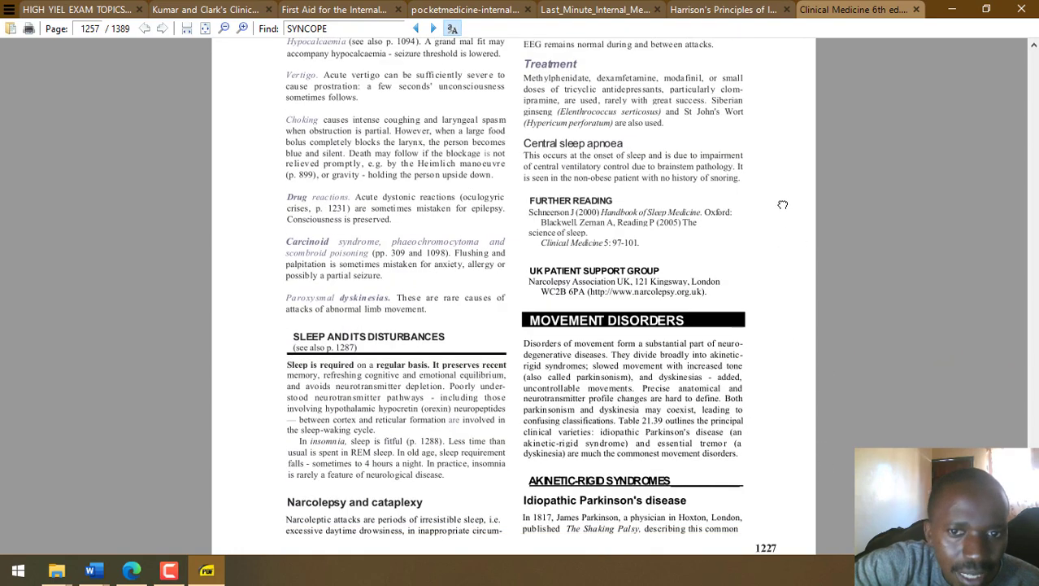
pyautogui.moveTo(382, 337); pyautogui.dragTo(425, 336)
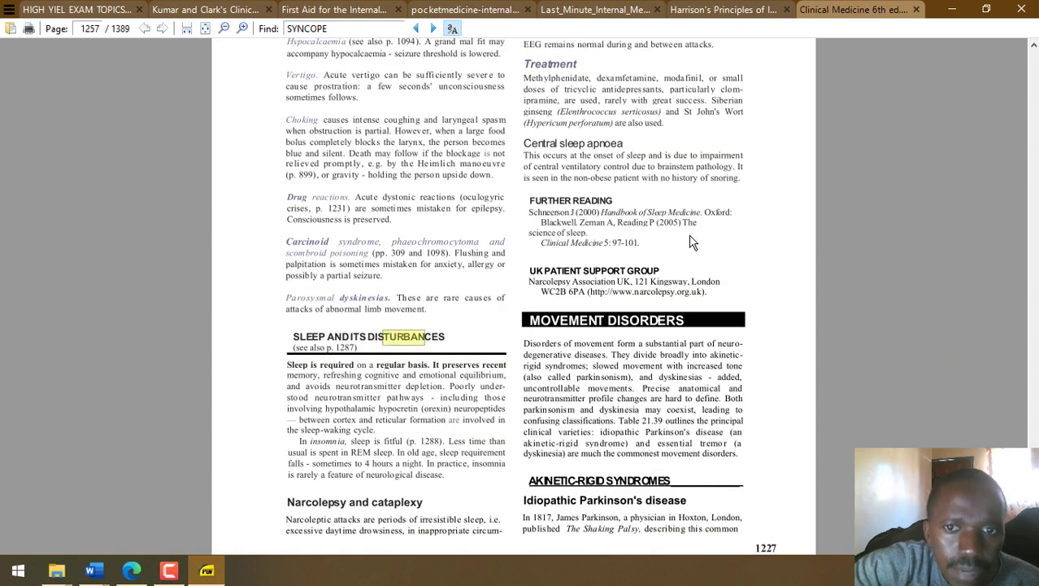
pyautogui.scroll(3, 756, 370)
pyautogui.scroll(15, 804, 182)
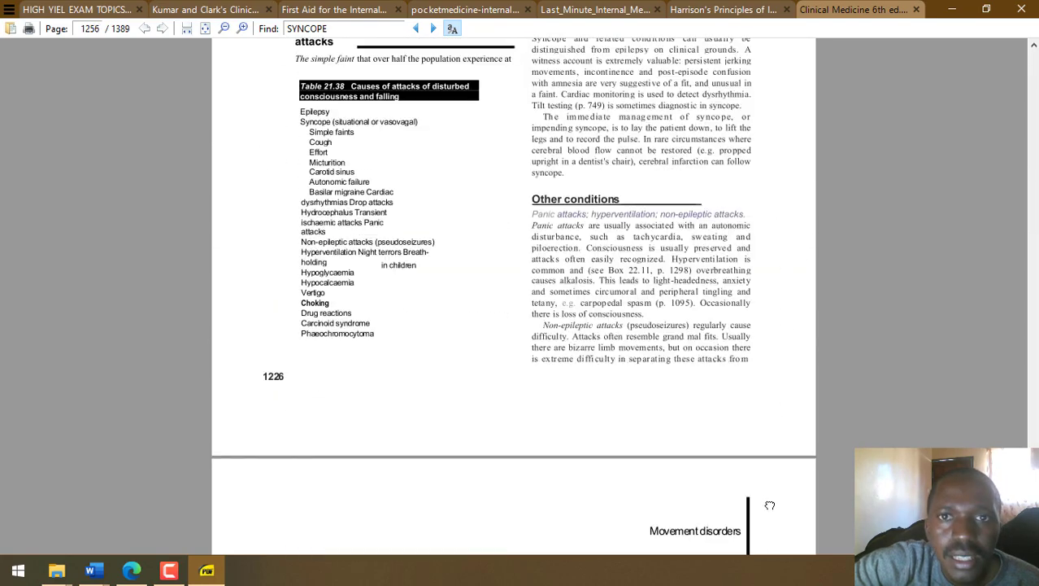
pyautogui.scroll(2, 813, 464)
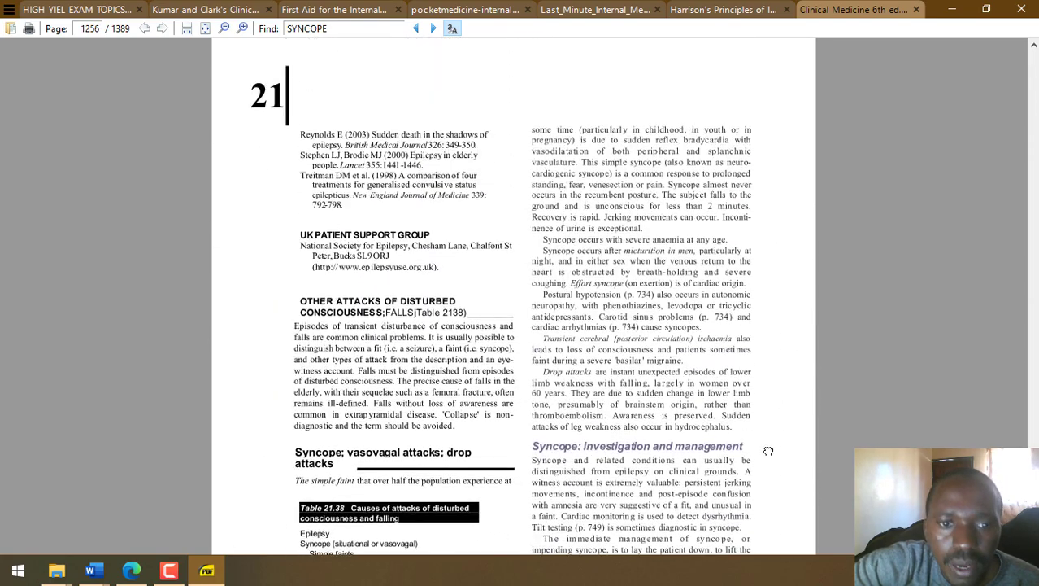
pyautogui.scroll(-5, 781, 325)
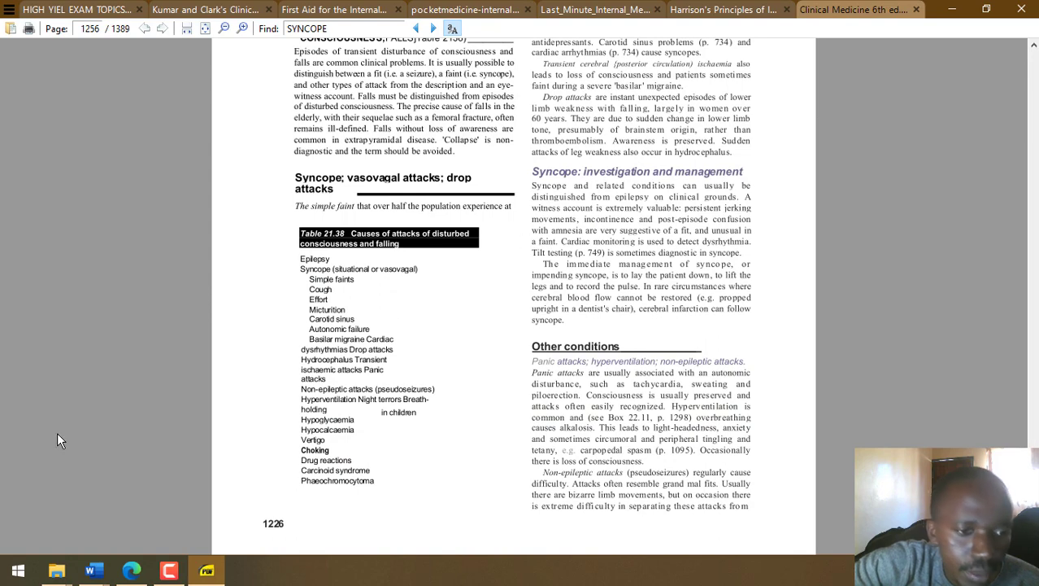
# - Return to the Good folder in File Explorer, go up to the Internal Medicine folder, and open the 14385582-English PDF
pyautogui.click(56, 571)
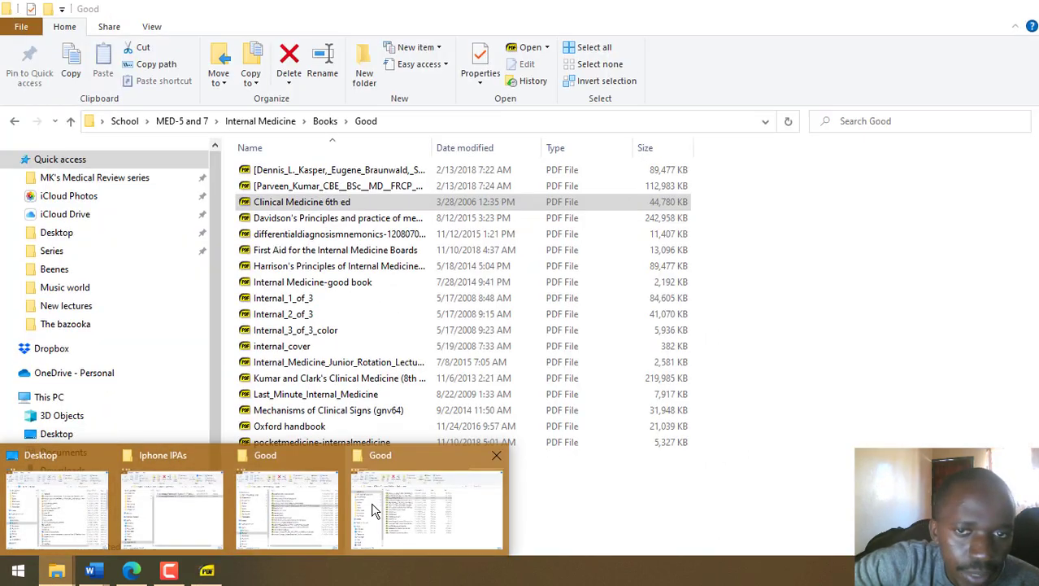
pyautogui.click(374, 510)
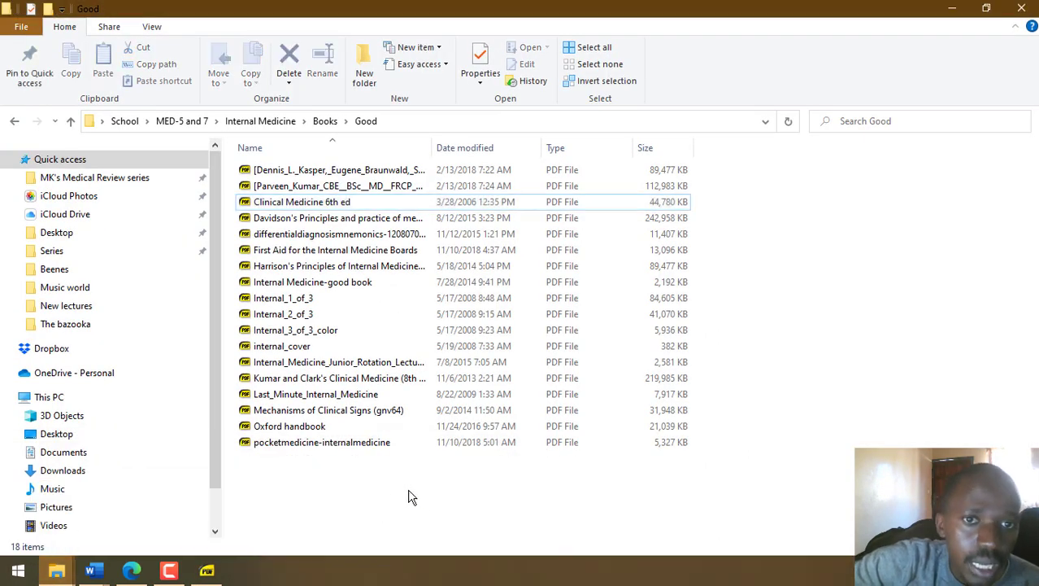
pyautogui.hotkey('alt', 'Up')
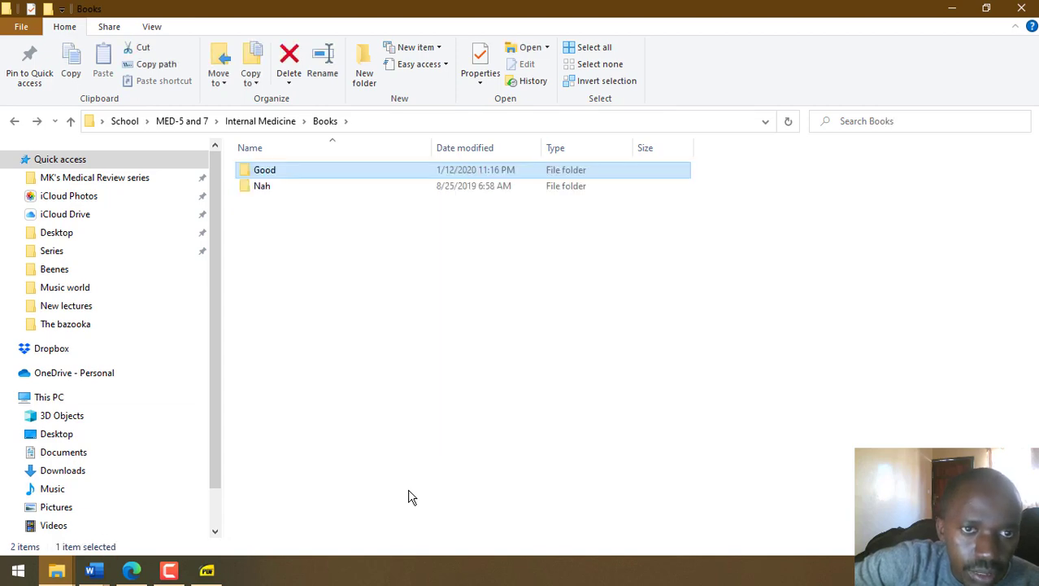
pyautogui.hotkey('alt', 'Up')
pyautogui.press('Down')
pyautogui.press('Down')
pyautogui.press('Down')
pyautogui.press('Down')
pyautogui.press('Down')
pyautogui.press('Down')
pyautogui.press('Down')
pyautogui.press('Down')
pyautogui.press('Down')
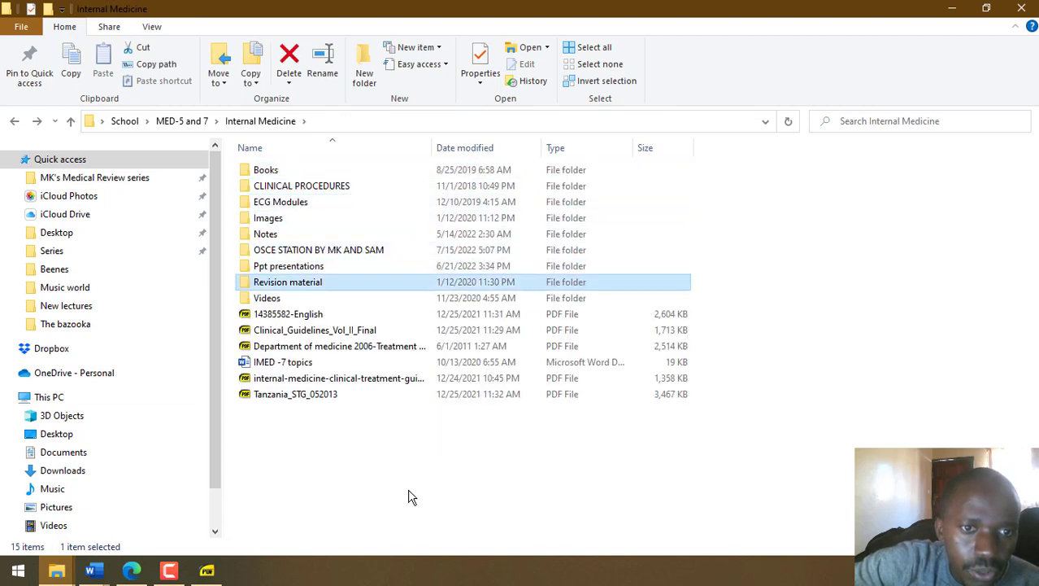
pyautogui.press('Return')
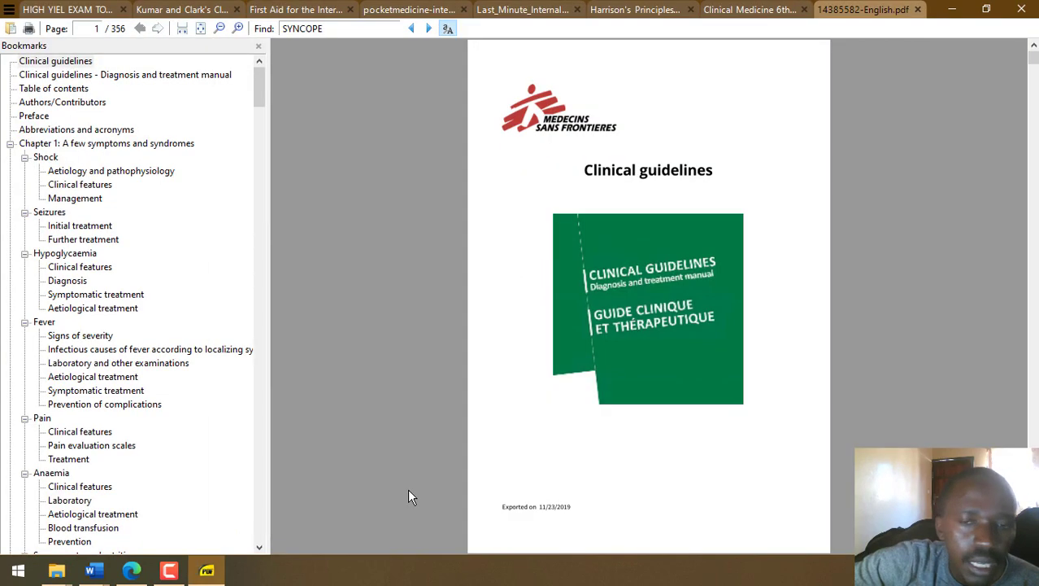
# - Search the clinical guidelines PDF for "SYNCOPE" and close the document
pyautogui.click(432, 29)
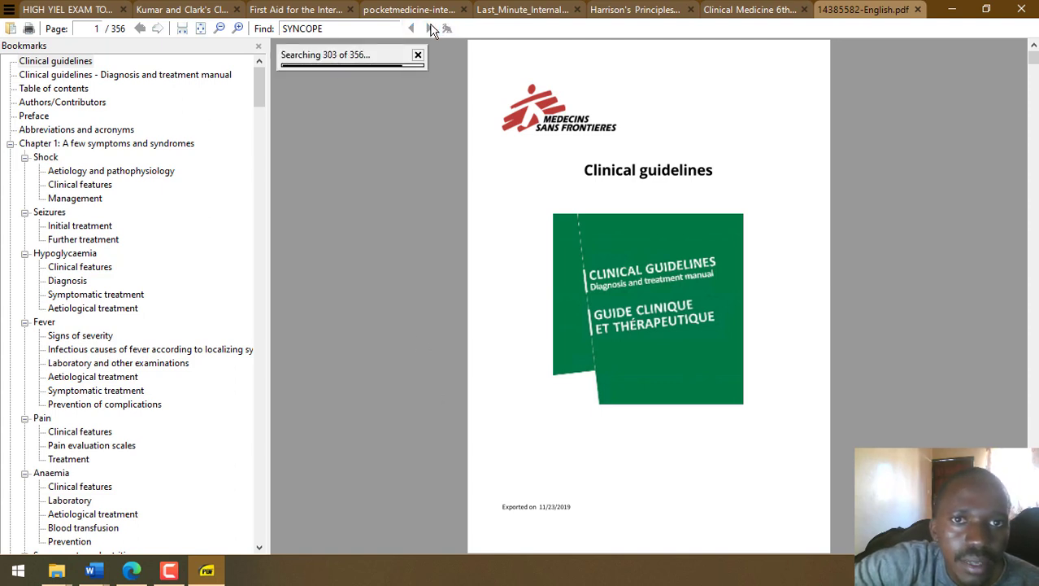
pyautogui.click(918, 9)
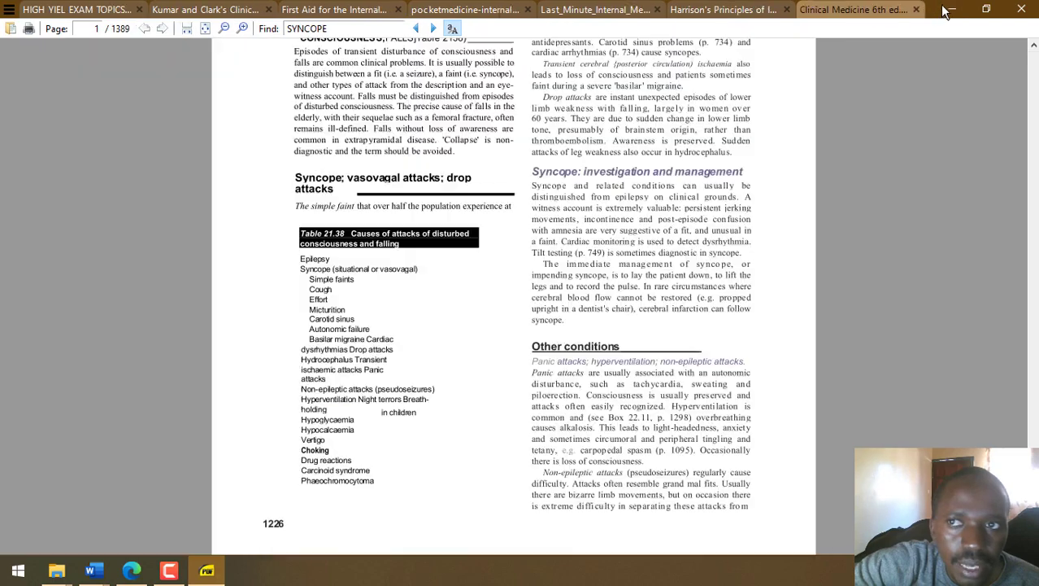
# - Search the Clinical_Guidelines_Vol_II_Final PDF from the Internal Medicine folder for "SYNCOPE" and close the document
pyautogui.click(952, 9)
pyautogui.click(291, 330)
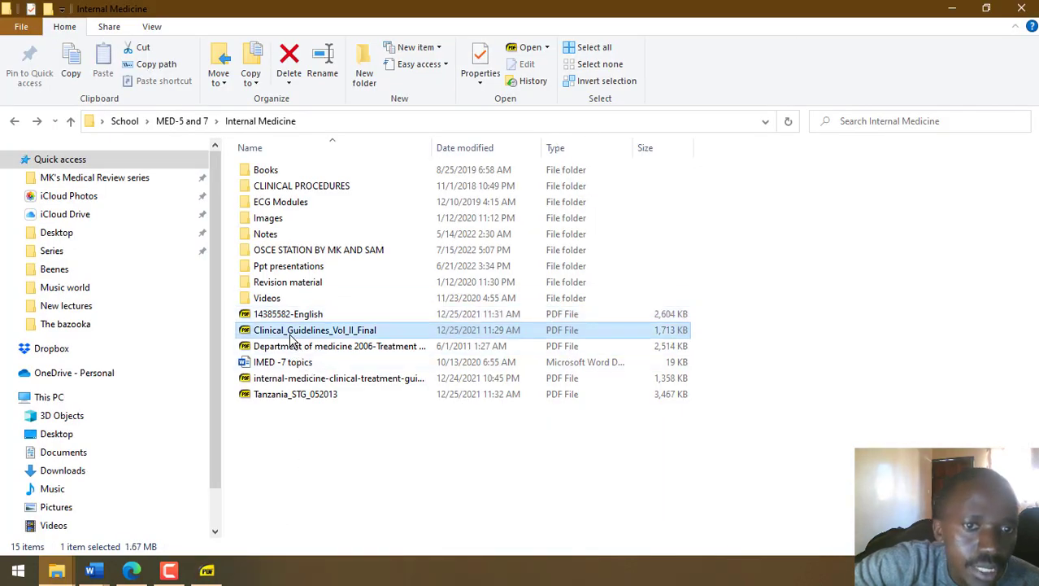
pyautogui.doubleClick(291, 330)
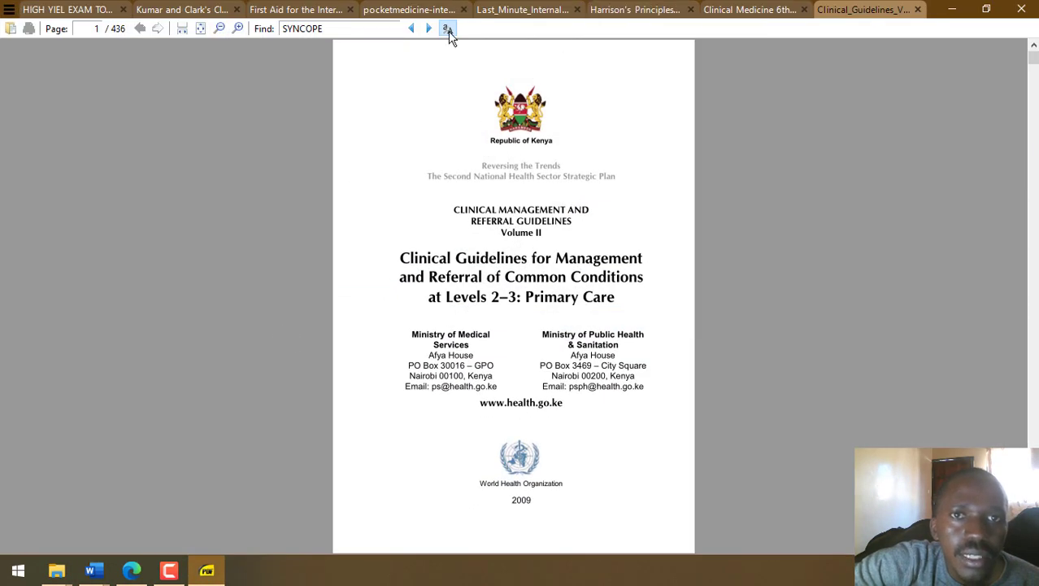
pyautogui.click(428, 29)
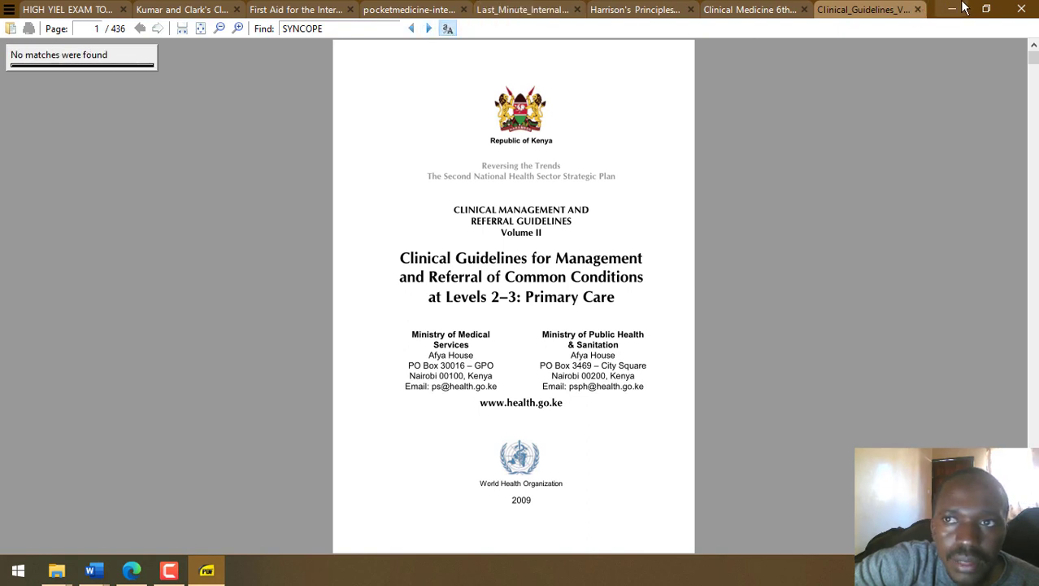
pyautogui.click(917, 9)
# - Search the Department of medicine 2006 treatment protocols PDF from the Internal Medicine folder for "SYNCOPE" and close it
pyautogui.click(949, 11)
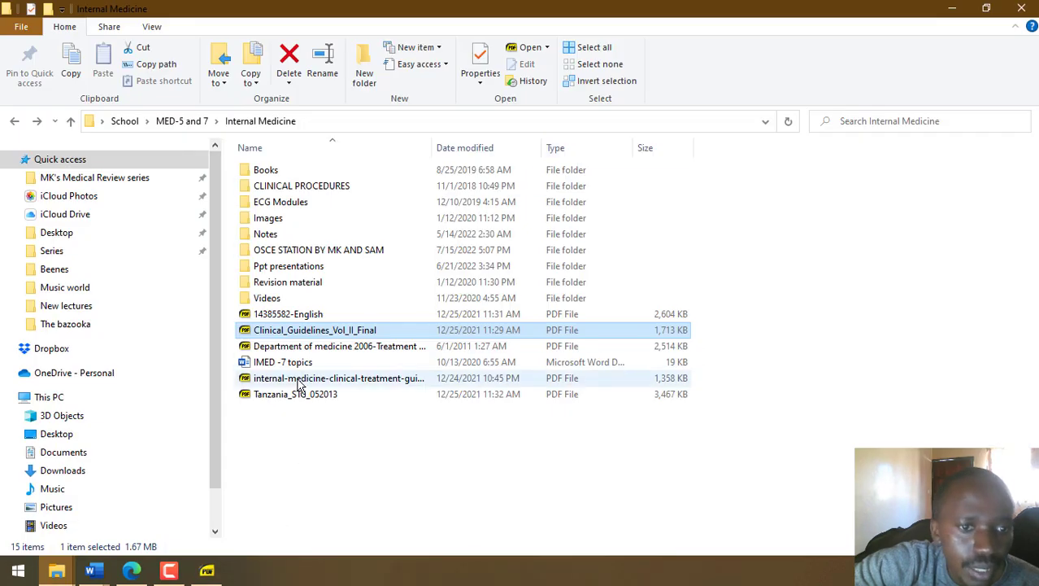
pyautogui.doubleClick(281, 346)
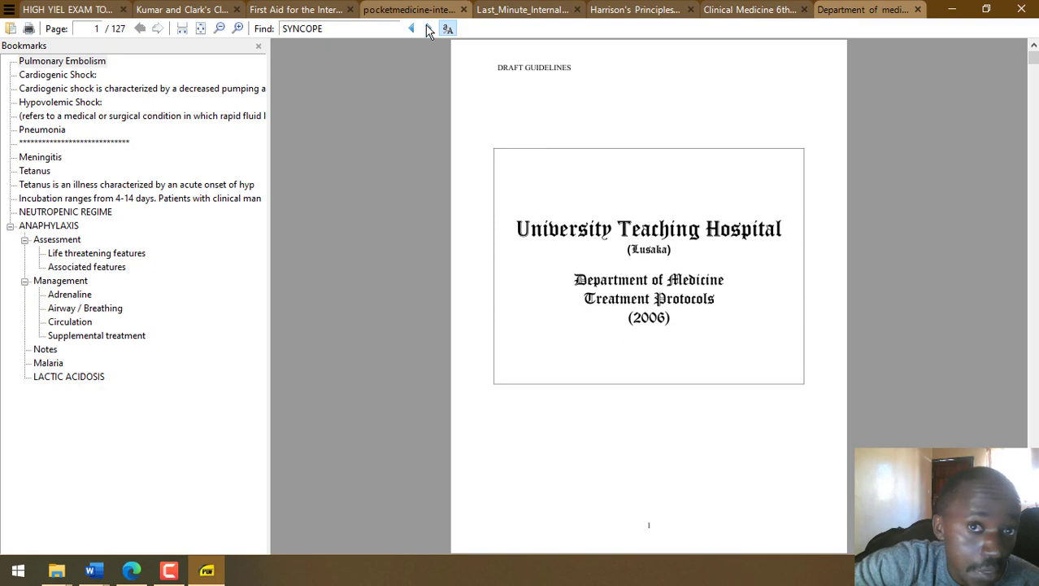
pyautogui.click(429, 29)
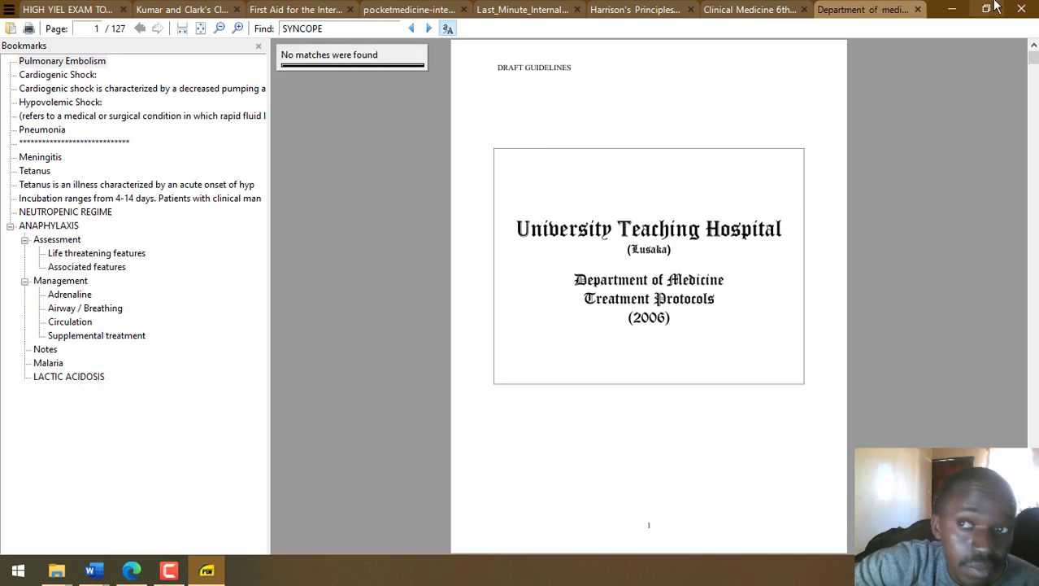
pyautogui.click(918, 9)
# - Open the internal-medicine clinical treatment guidelines PDF, start a search for "SYNCOPE", and close the document
pyautogui.click(954, 8)
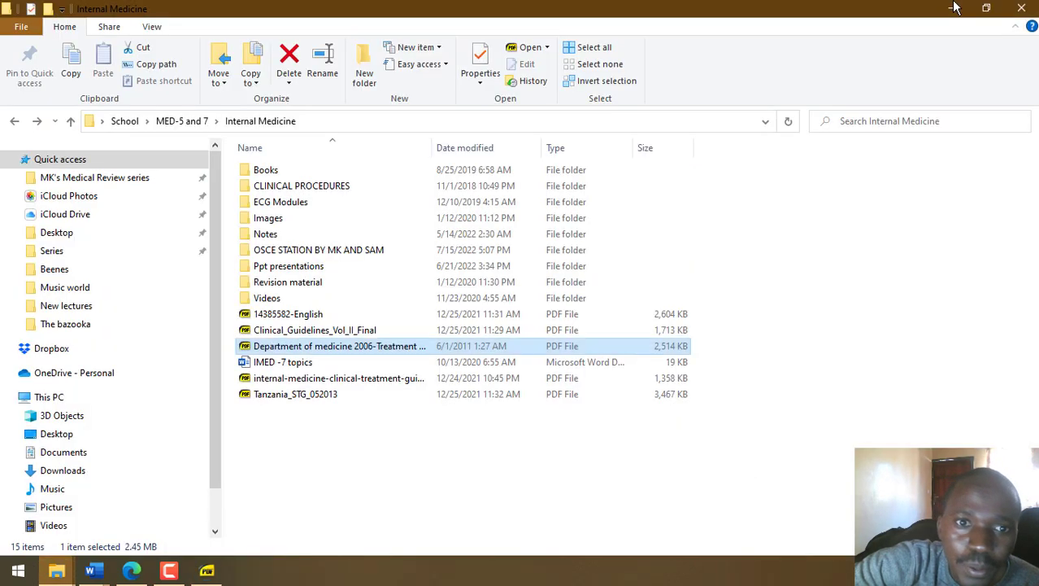
pyautogui.click(331, 381)
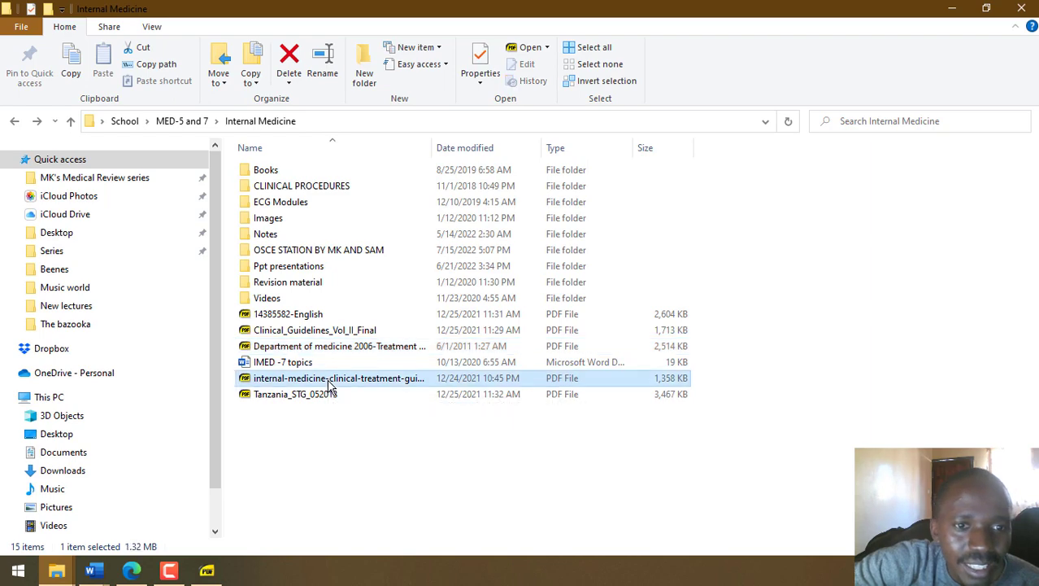
pyautogui.doubleClick(331, 385)
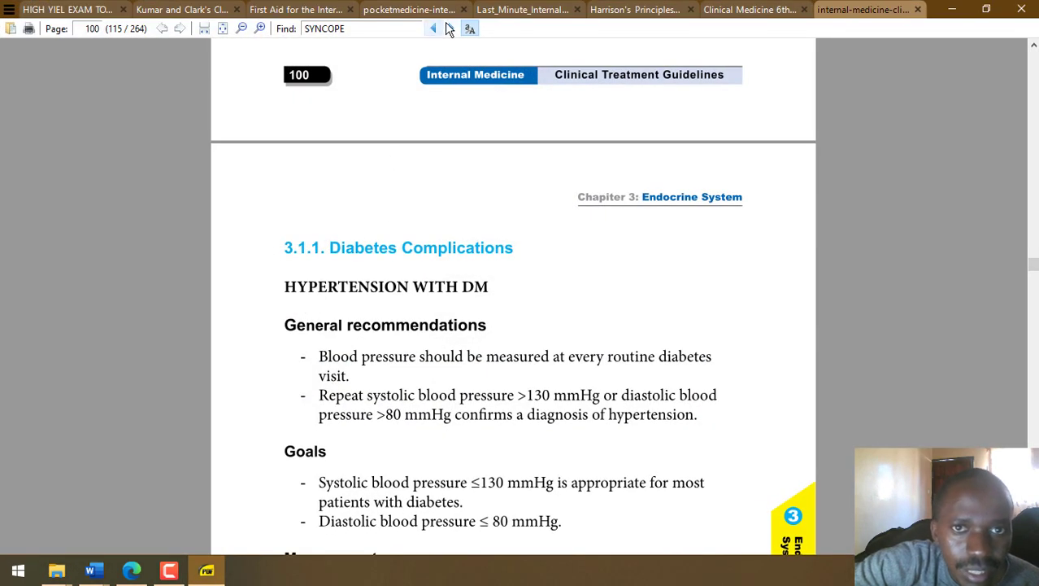
pyautogui.click(450, 28)
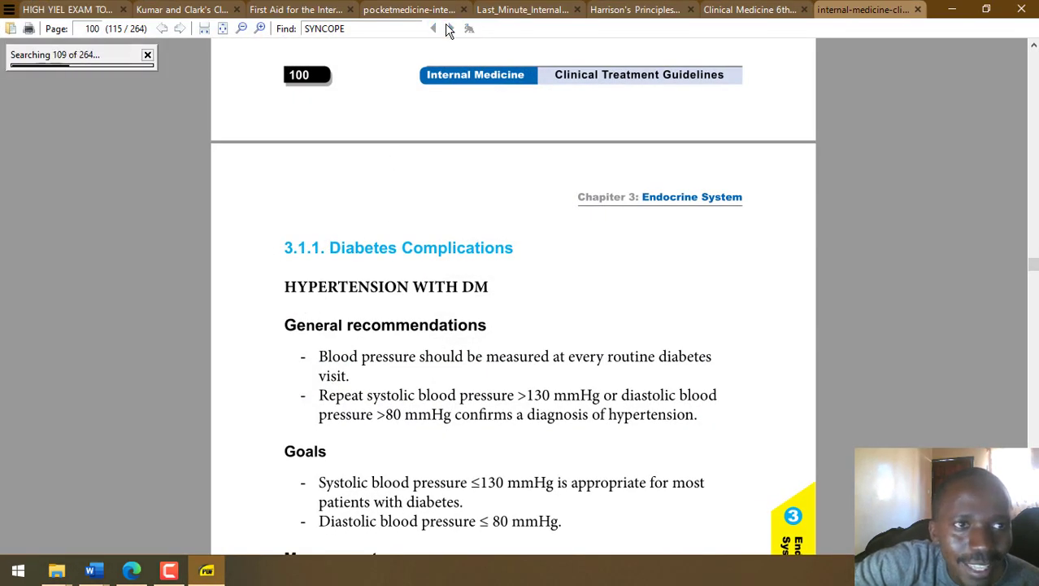
pyautogui.click(917, 9)
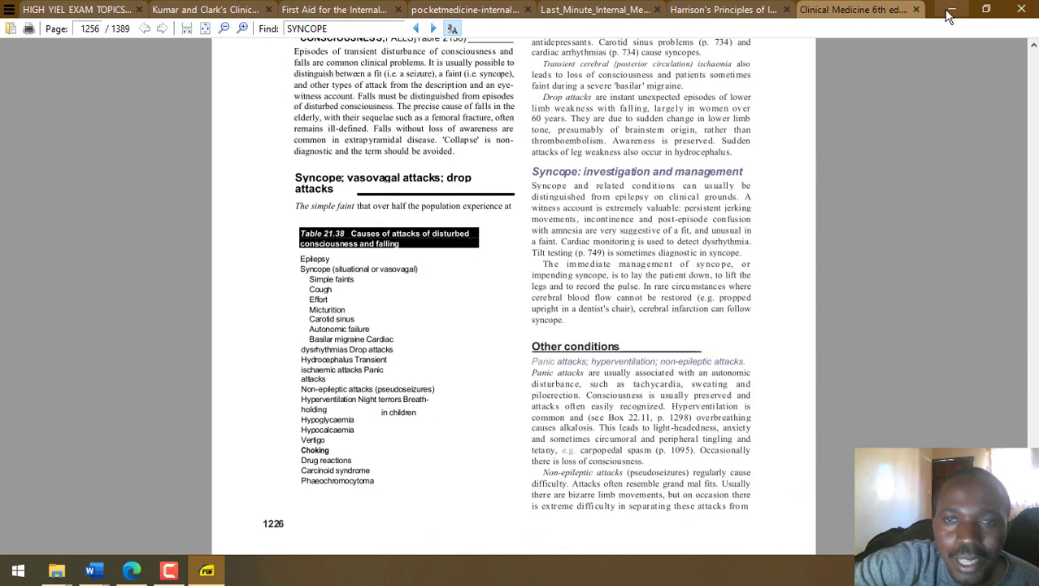
# - Search the Tanzania_STG_052013 PDF from the Internal Medicine folder for "SYNCOPE" and close the document
pyautogui.click(951, 8)
pyautogui.click(301, 398)
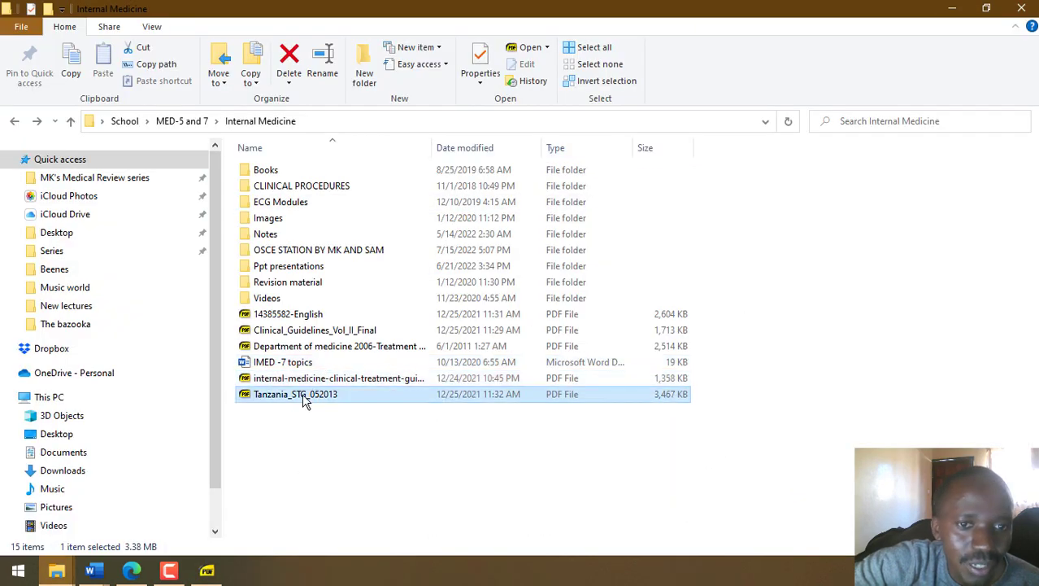
pyautogui.doubleClick(302, 398)
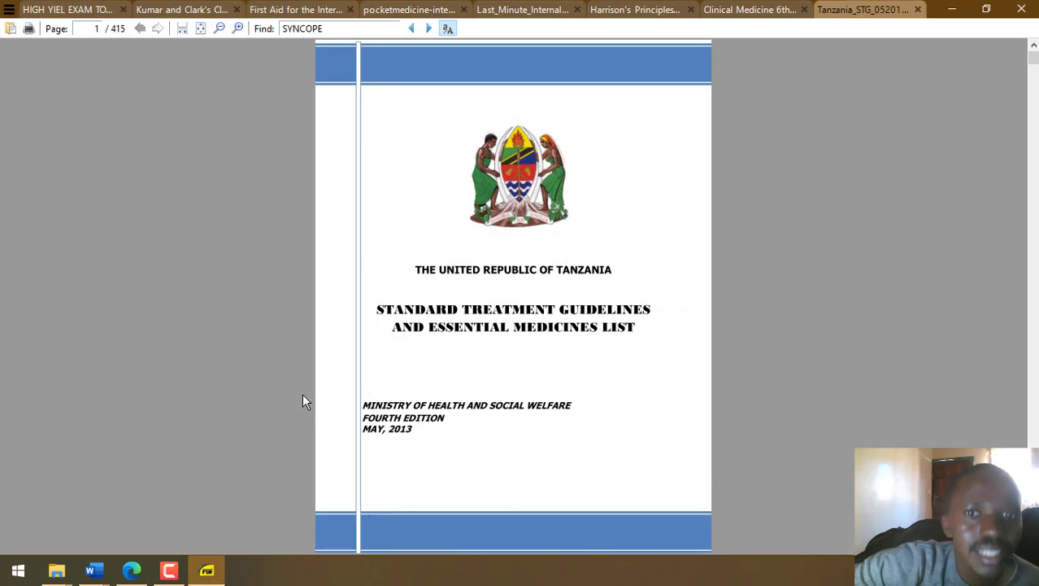
pyautogui.click(421, 31)
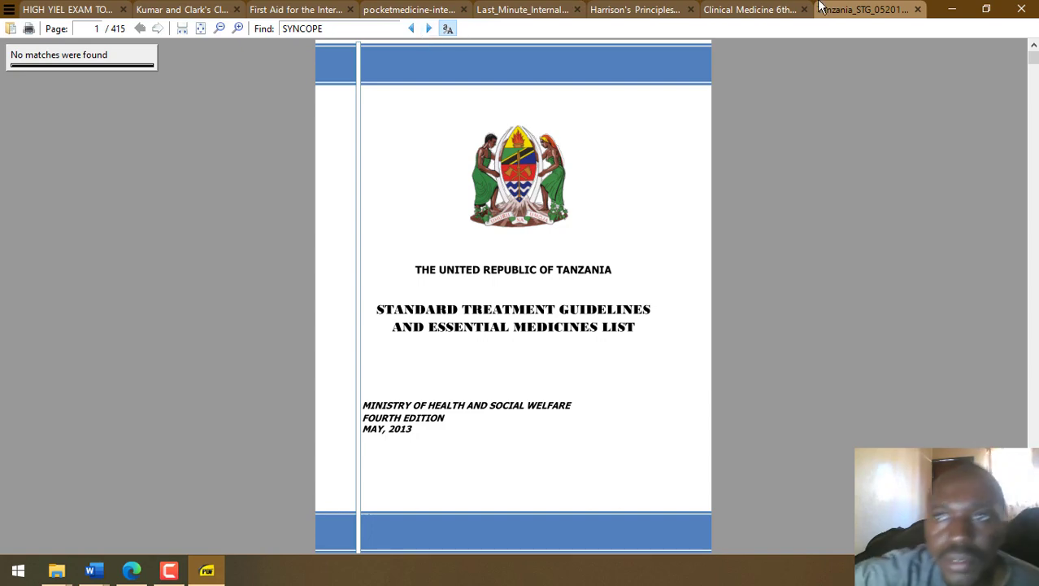
pyautogui.click(917, 9)
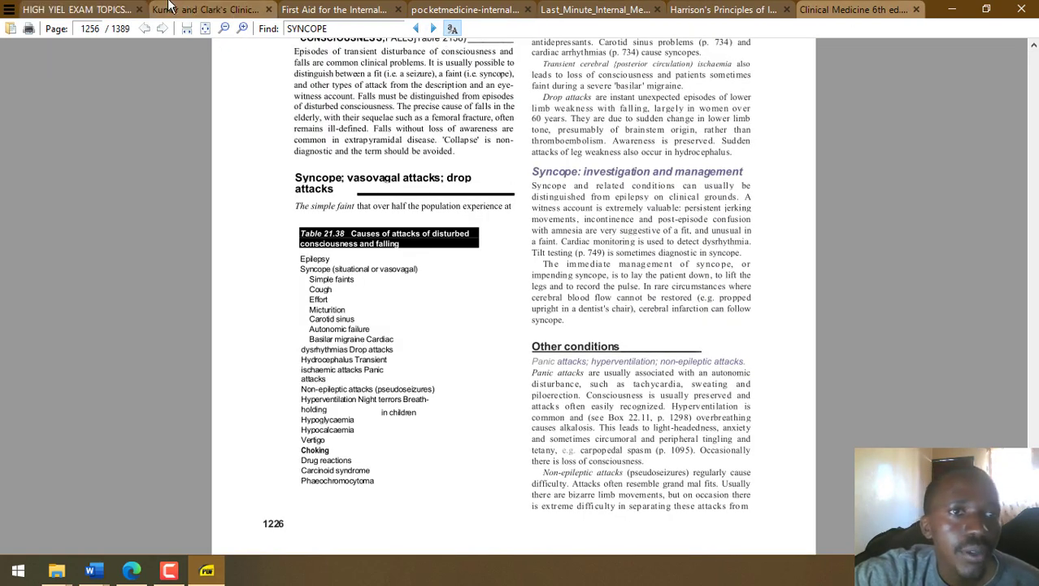
# - Close the high-yield exam topics document and make First Aid for the Internal Medicine the first open document, ahead of Kumar and Clark's
pyautogui.click(122, 10)
pyautogui.click(139, 9)
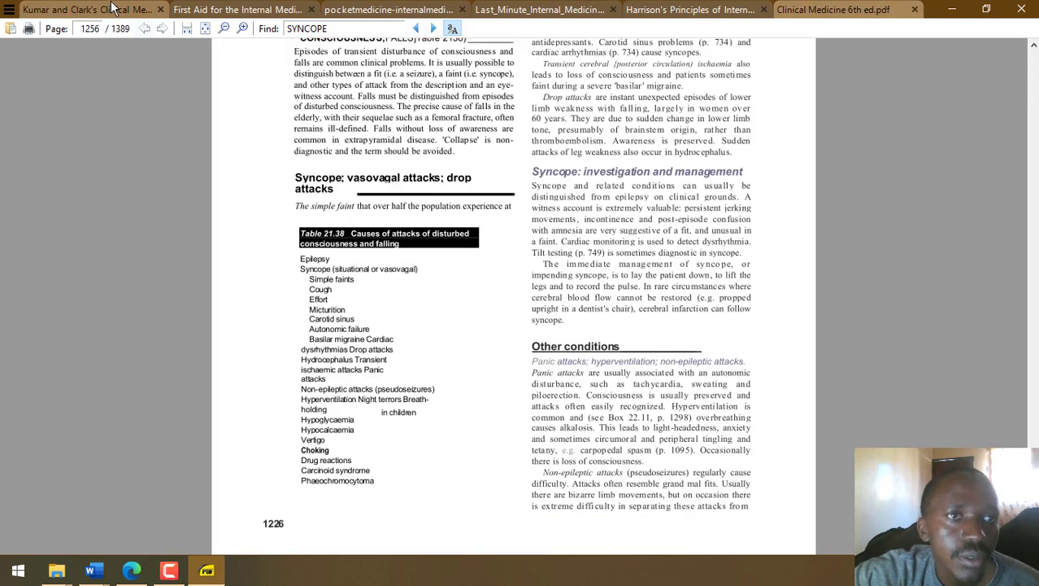
pyautogui.click(114, 10)
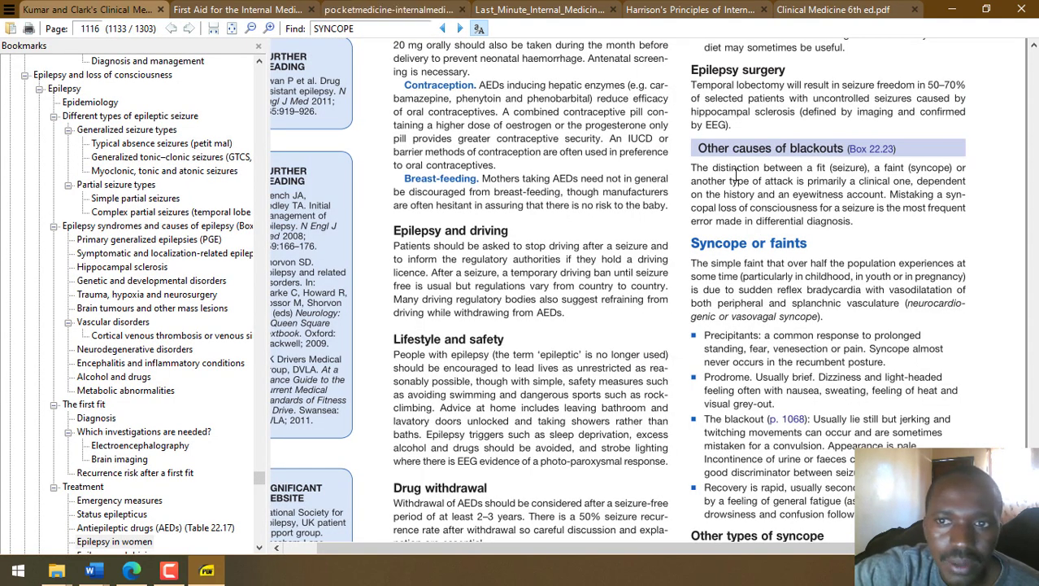
pyautogui.click(238, 9)
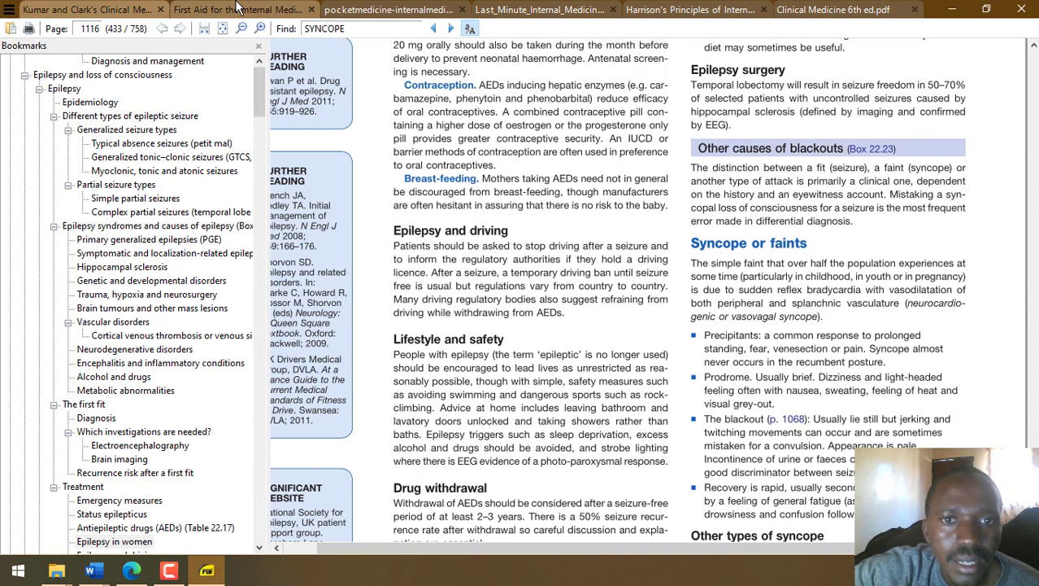
pyautogui.moveTo(234, 9); pyautogui.dragTo(83, 10)
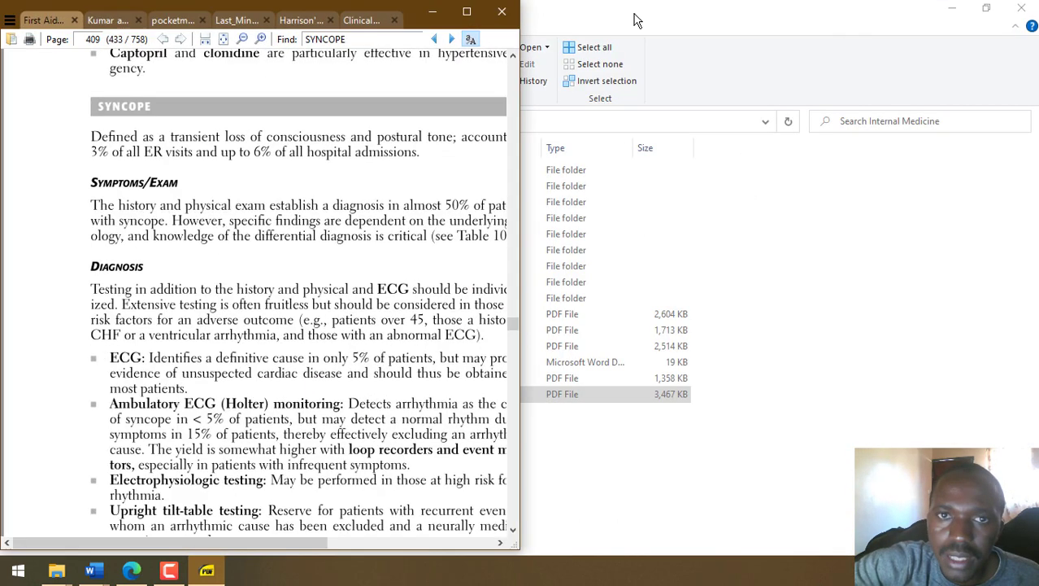
# - Arrange the PDF viewer and the Syncope Word document side by side, with the First Aid syncope section's full text width in view
pyautogui.click(986, 8)
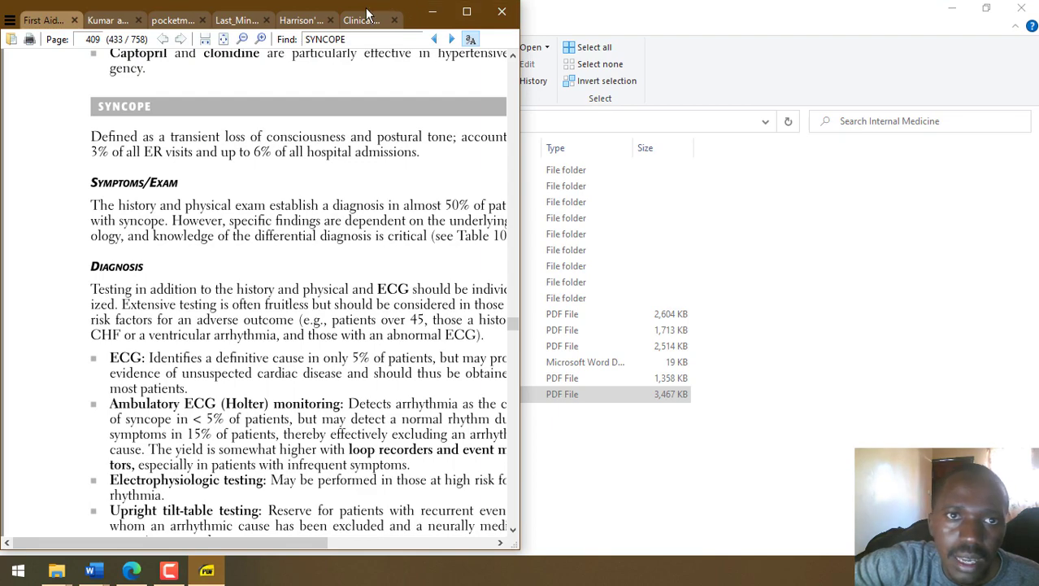
pyautogui.moveTo(366, 14); pyautogui.dragTo(1, 163)
pyautogui.click(842, 175)
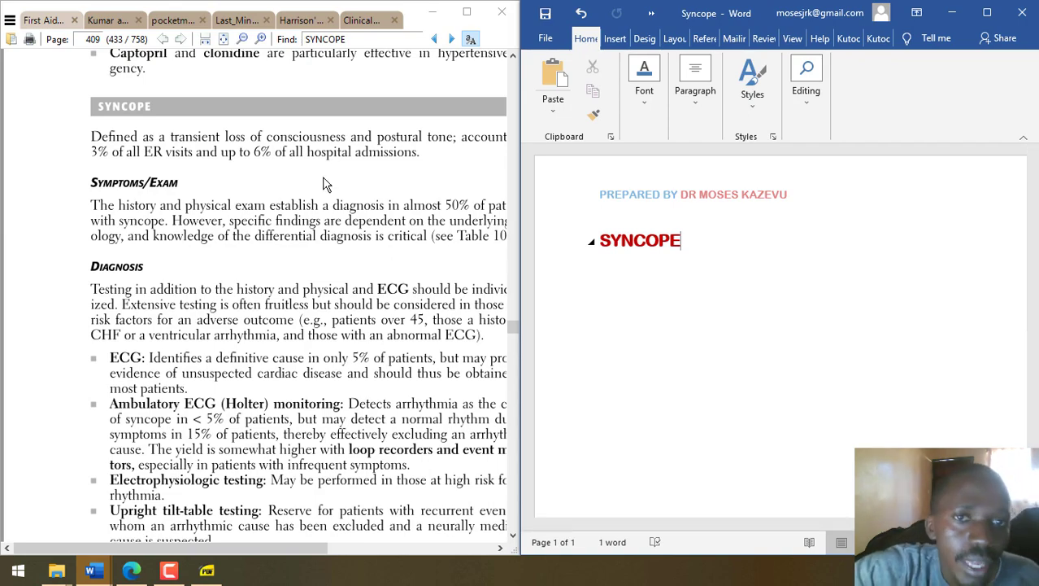
pyautogui.click(280, 176)
pyautogui.keyDown('ctrl'); pyautogui.scroll(-2, 279, 176); pyautogui.keyUp('ctrl')
pyautogui.keyDown('ctrl'); pyautogui.scroll(-1, 280, 177); pyautogui.keyUp('ctrl')
pyautogui.keyDown('ctrl'); pyautogui.scroll(2, 280, 177); pyautogui.keyUp('ctrl')
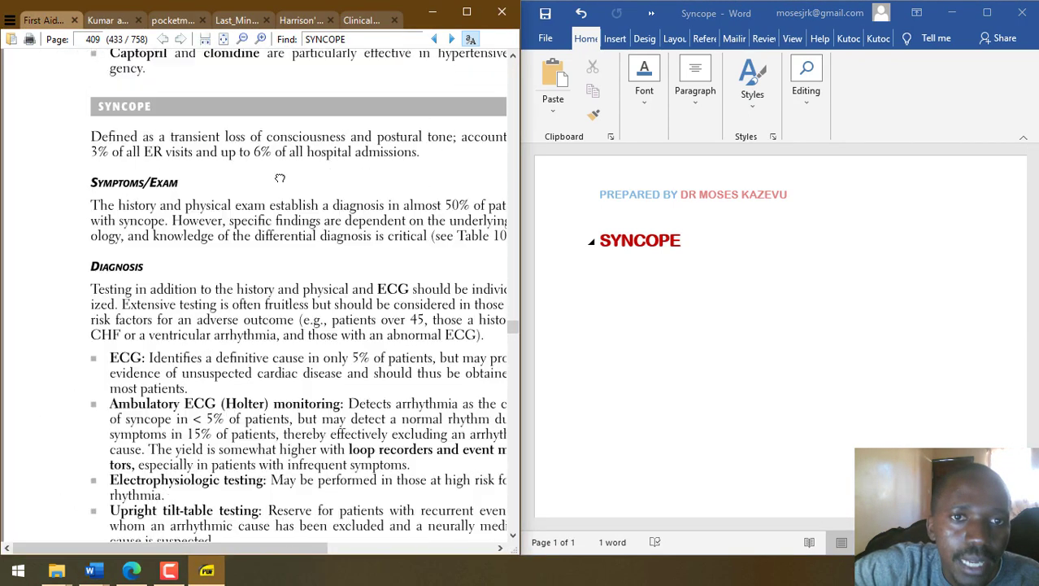
pyautogui.hscroll(3, 374, 116)
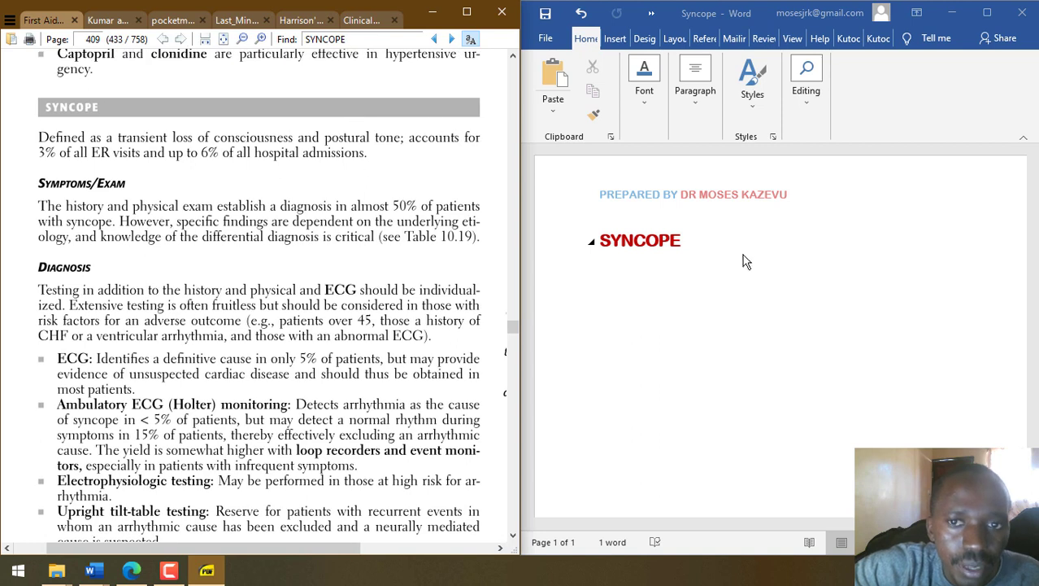
# - Add a bullet under the SYNCOPE heading in Word reading "Syncope is the transient loss of consciousness and postural tone."
pyautogui.click(710, 254)
pyautogui.press('Return')
pyautogui.write('*')
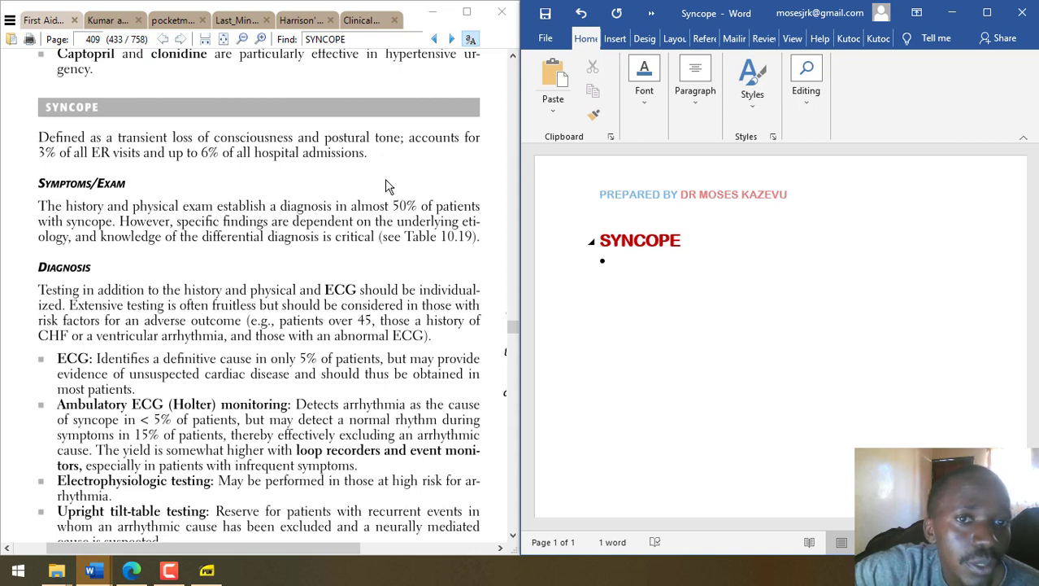
pyautogui.write('Synco')
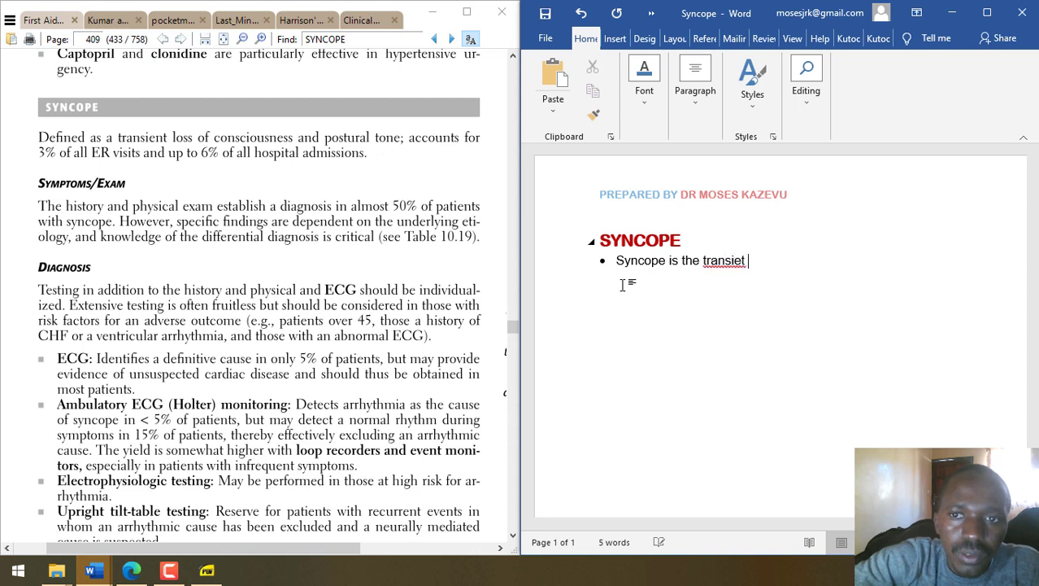
pyautogui.write('pe is the transient')
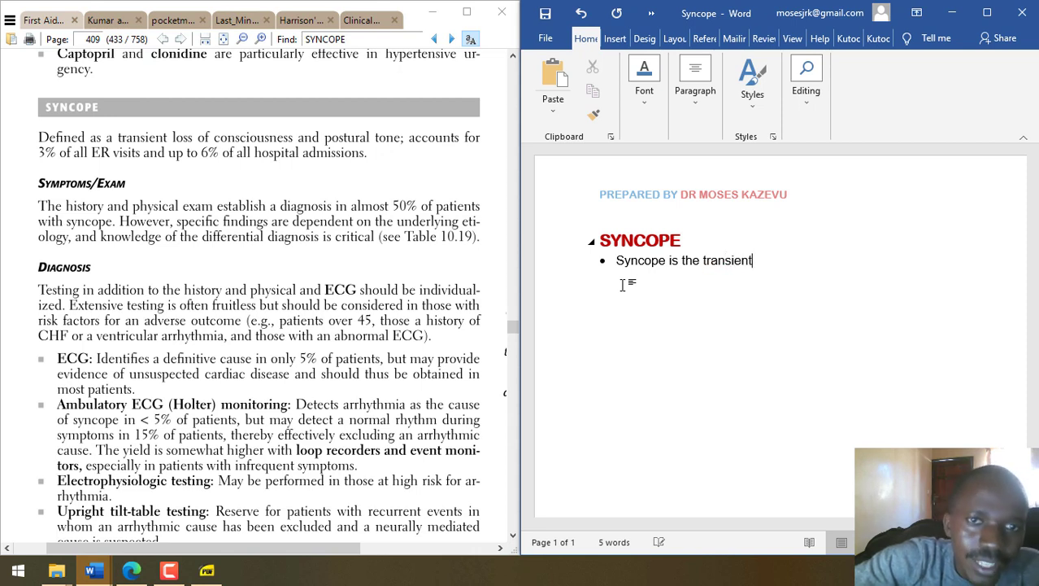
pyautogui.write(' loss of conscio')
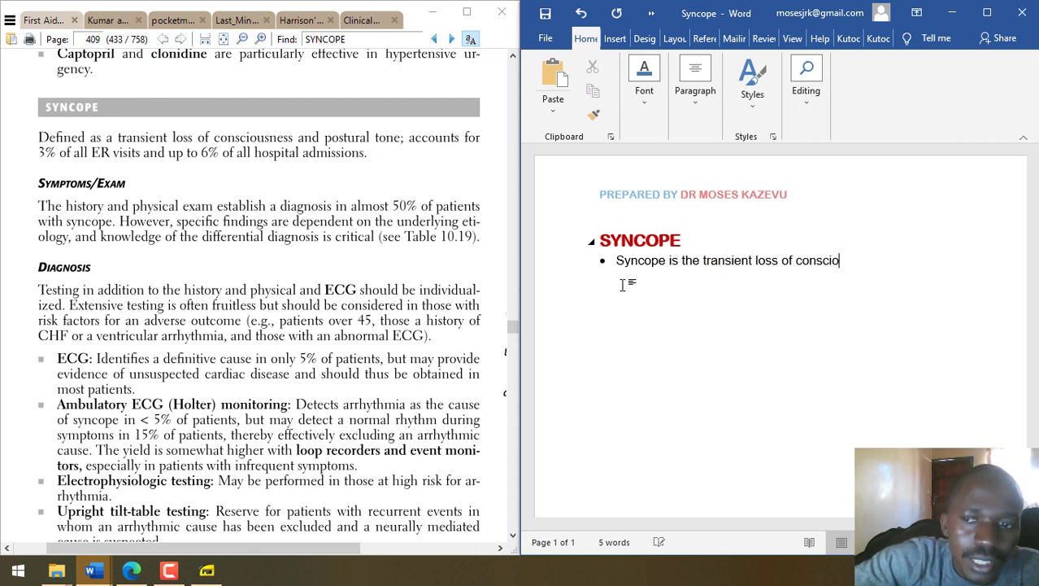
pyautogui.write('ue')
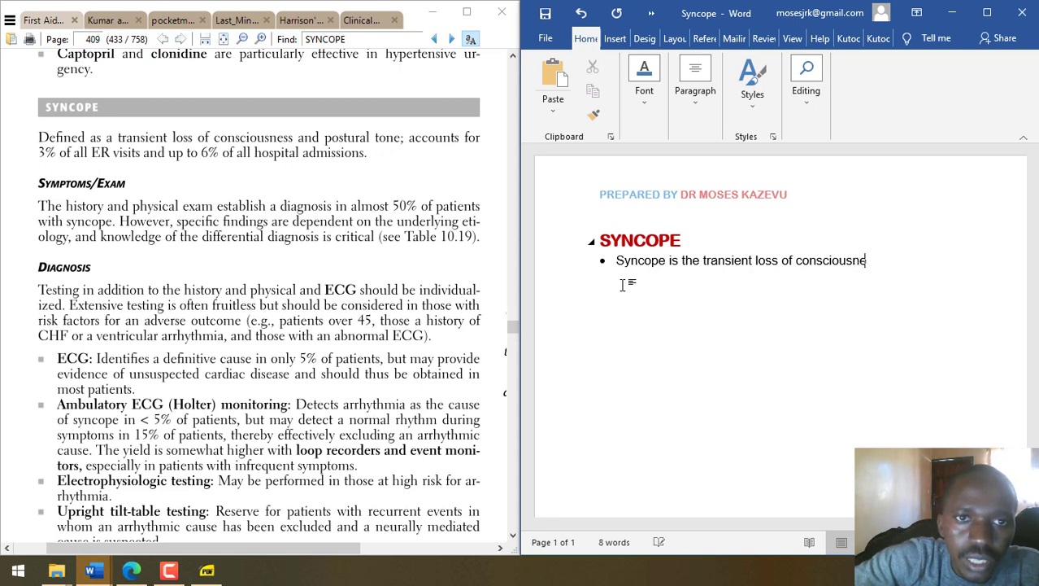
pyautogui.write('ness and postur')
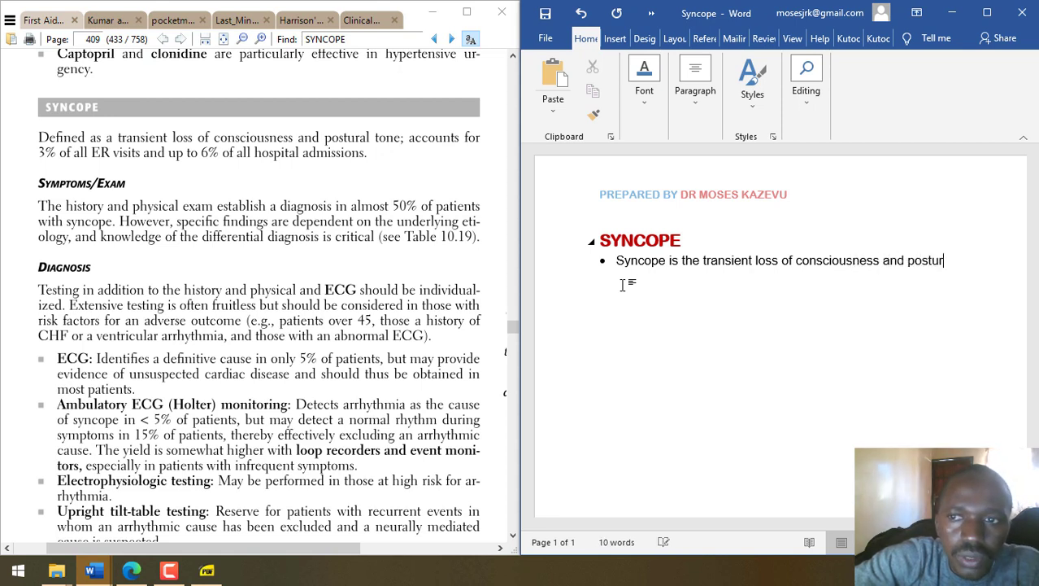
pyautogui.write('al tone')
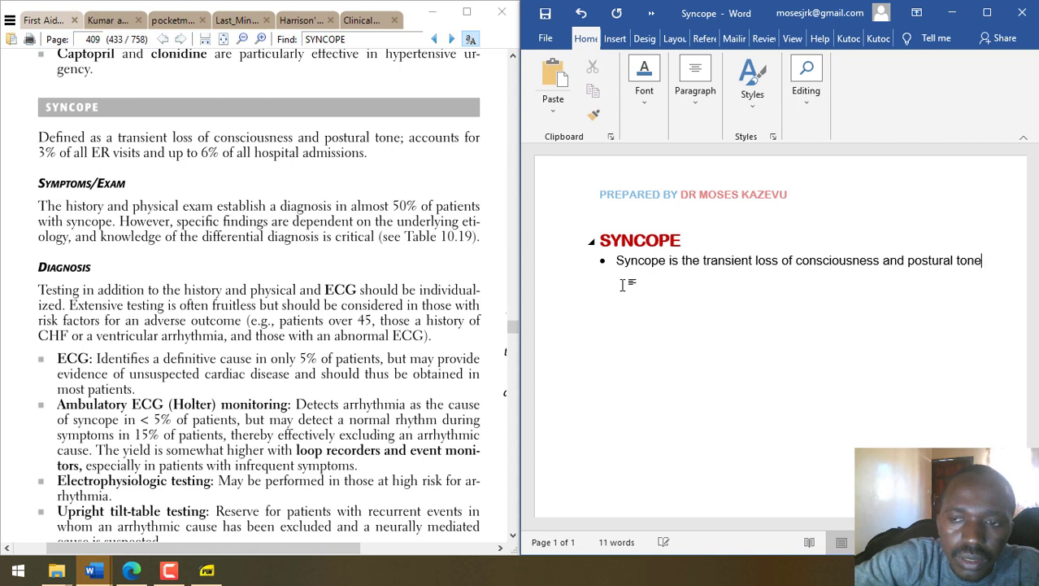
pyautogui.write('.')
# - Add a second bullet under the SYNCOPE heading reading "It should be distinguished from other causes e.g., seizure."
pyautogui.press('Return')
pyautogui.write('It')
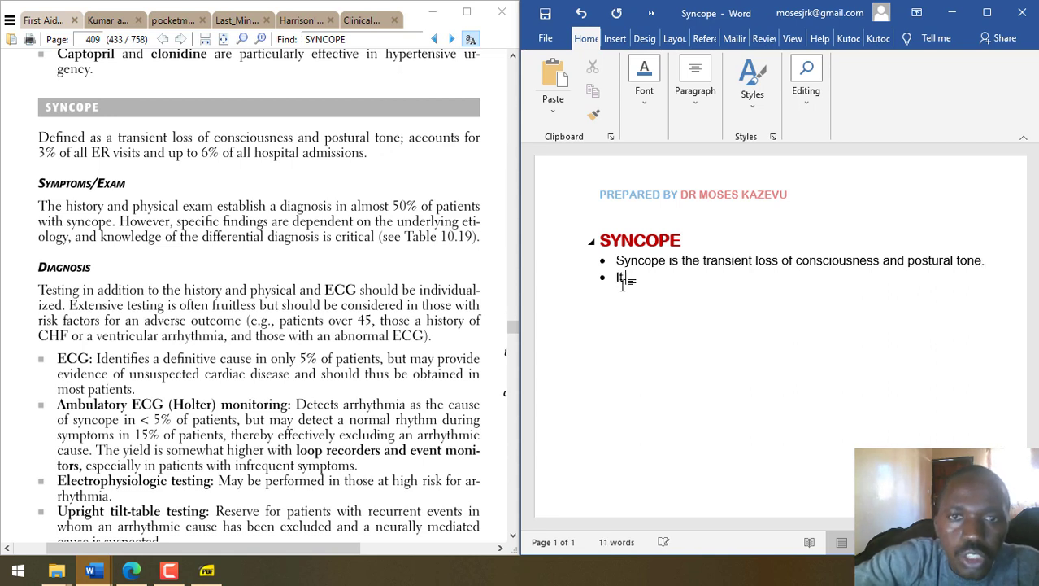
pyautogui.write(' should be di')
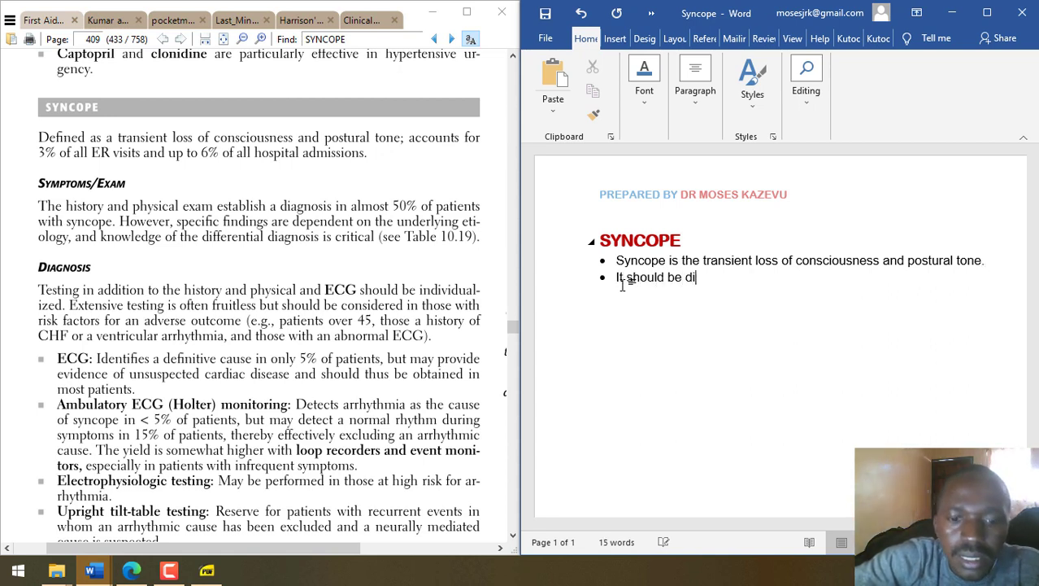
pyautogui.write('stinguished ')
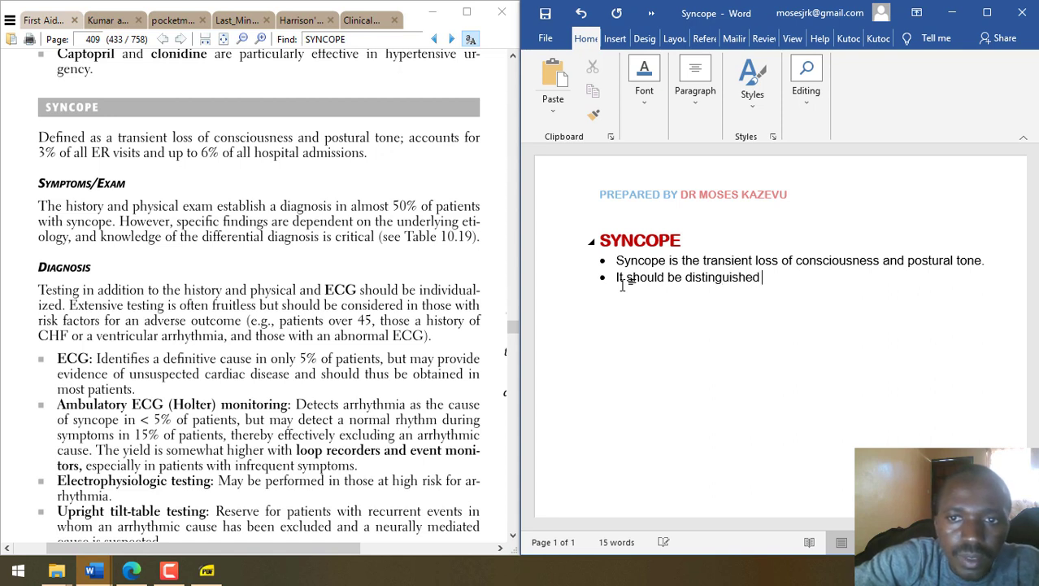
pyautogui.write('from other c')
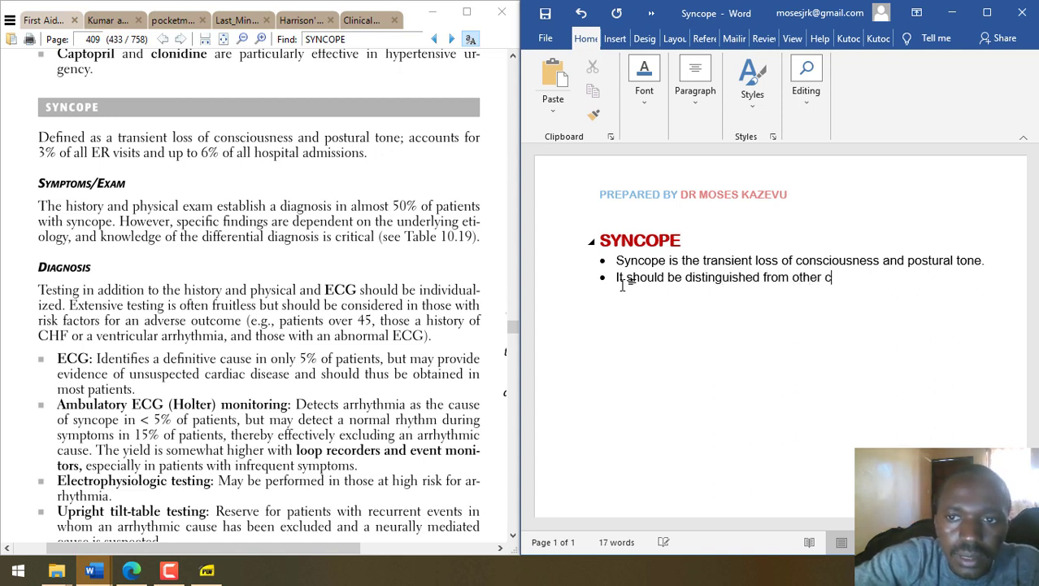
pyautogui.write('auses')
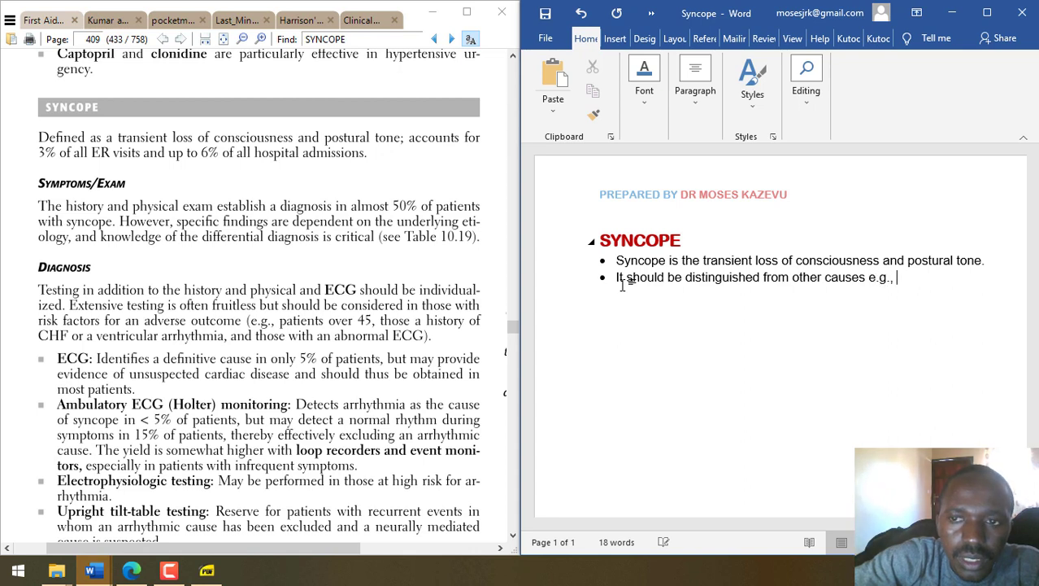
pyautogui.write(' e.g., seixu')
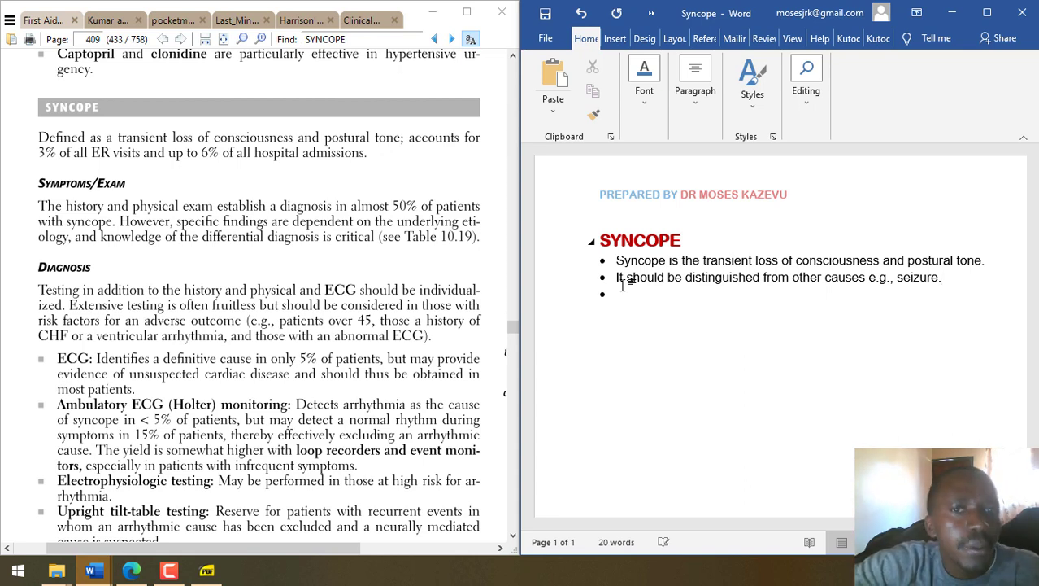
# - Write the third bullet as "Syncope accounts for 3% of all emergency room visits and 6% of hospital admissions."
pyautogui.write('yncope')
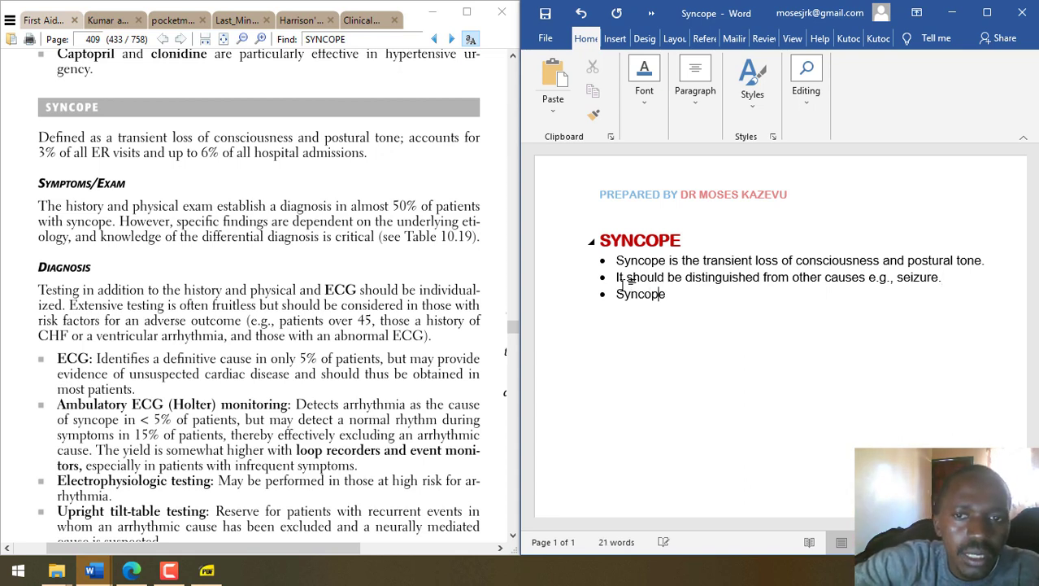
pyautogui.write(' accouns')
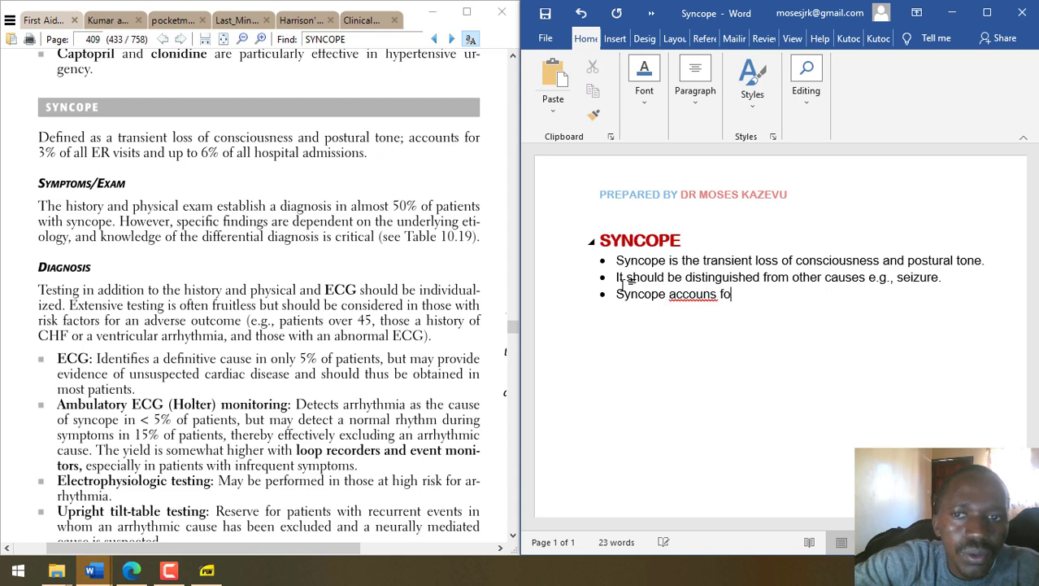
pyautogui.write('for 3%')
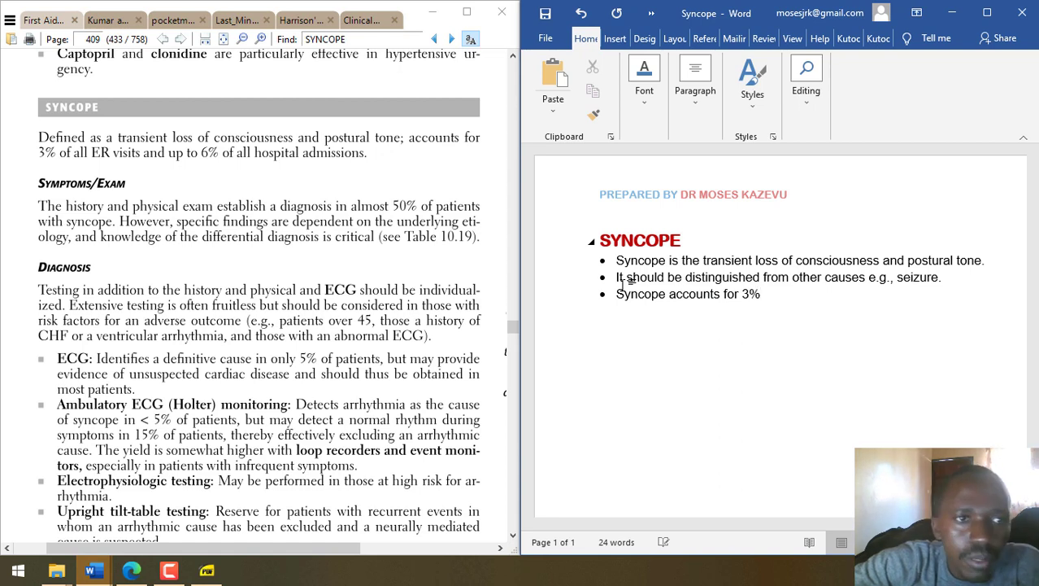
pyautogui.write('of all em')
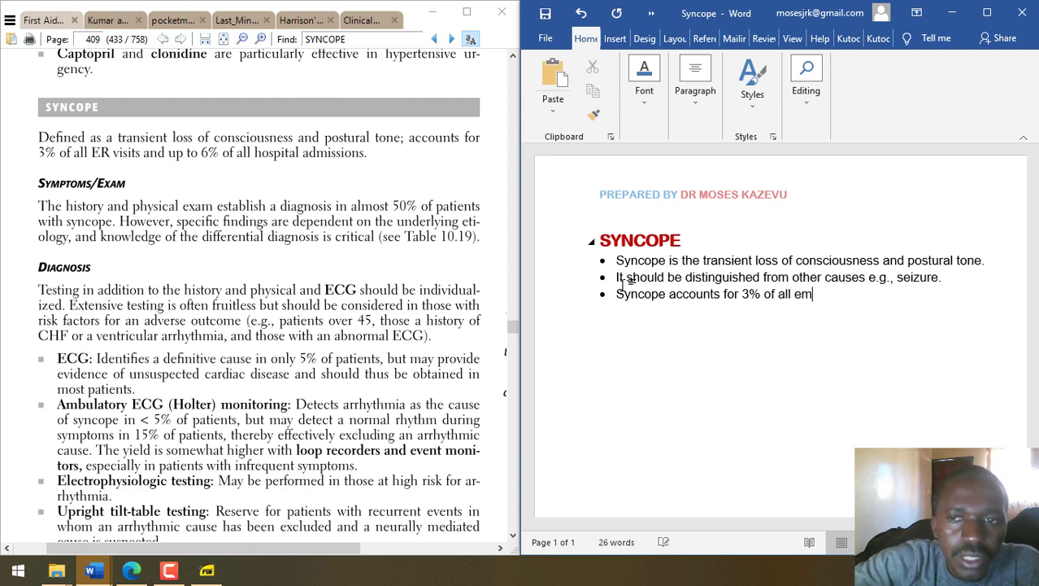
pyautogui.write('ergency r')
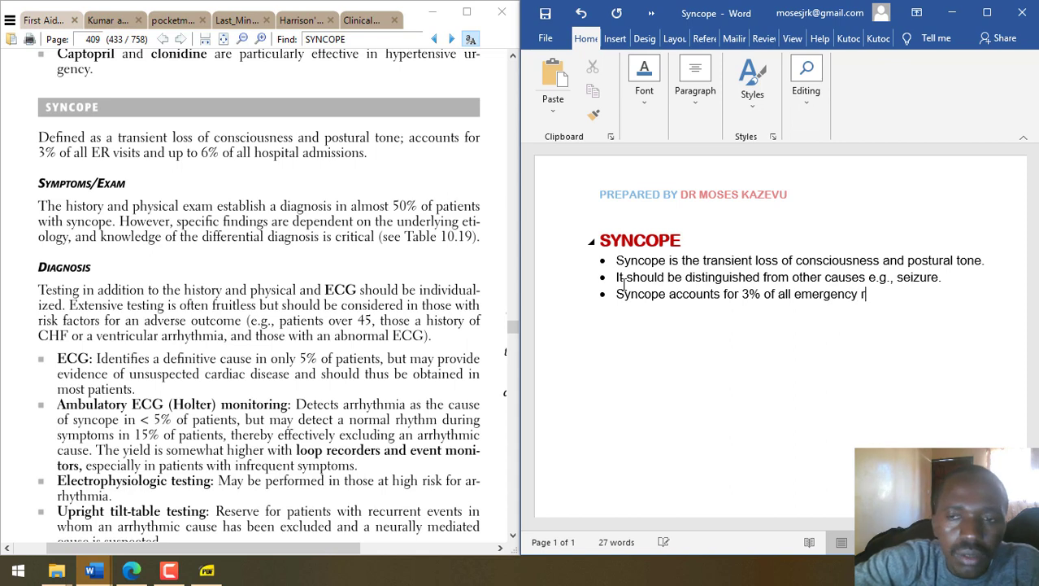
pyautogui.write('oom visi')
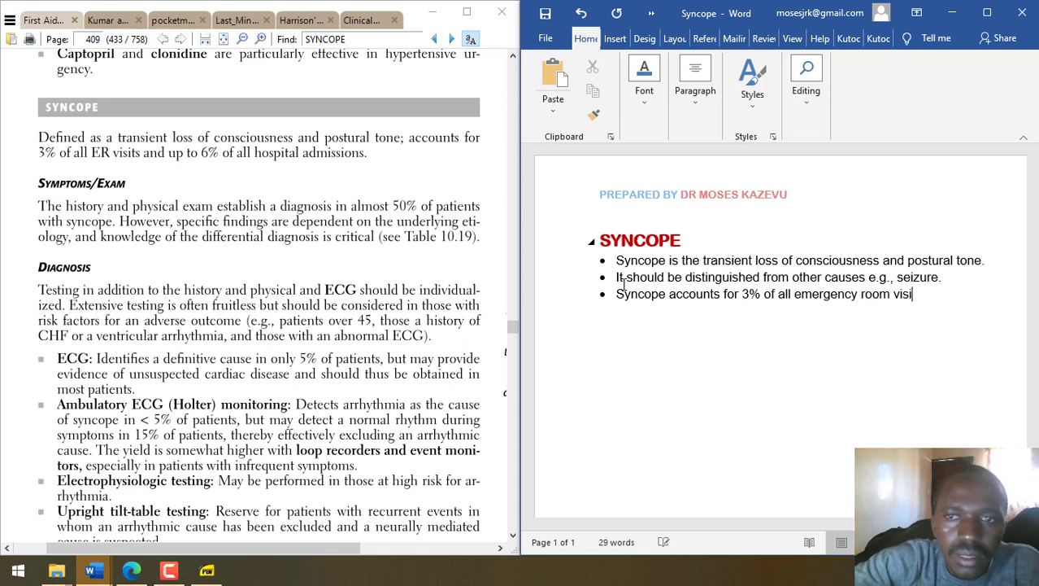
pyautogui.write('ts and ')
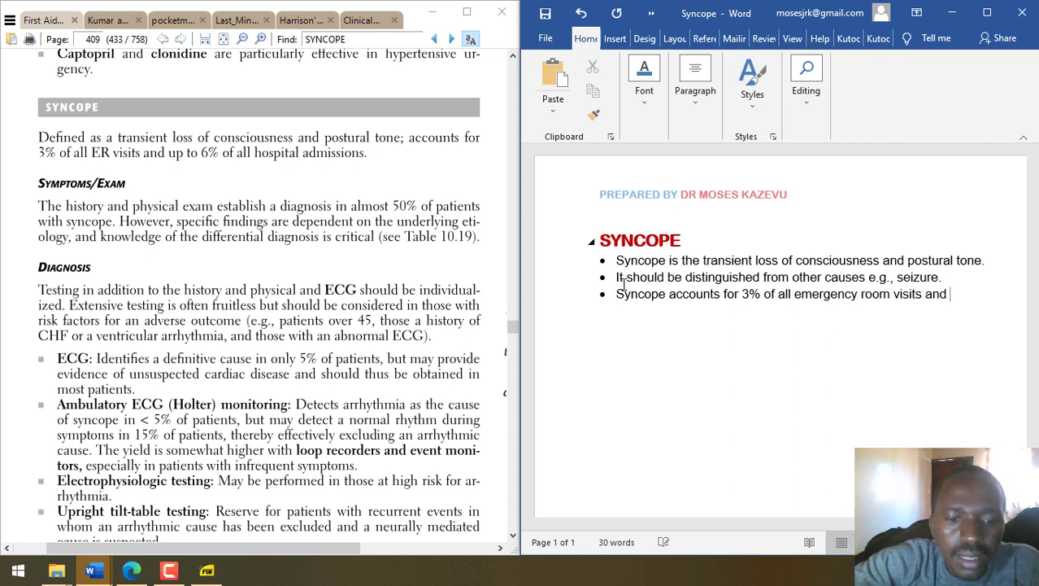
pyautogui.write('6% of h')
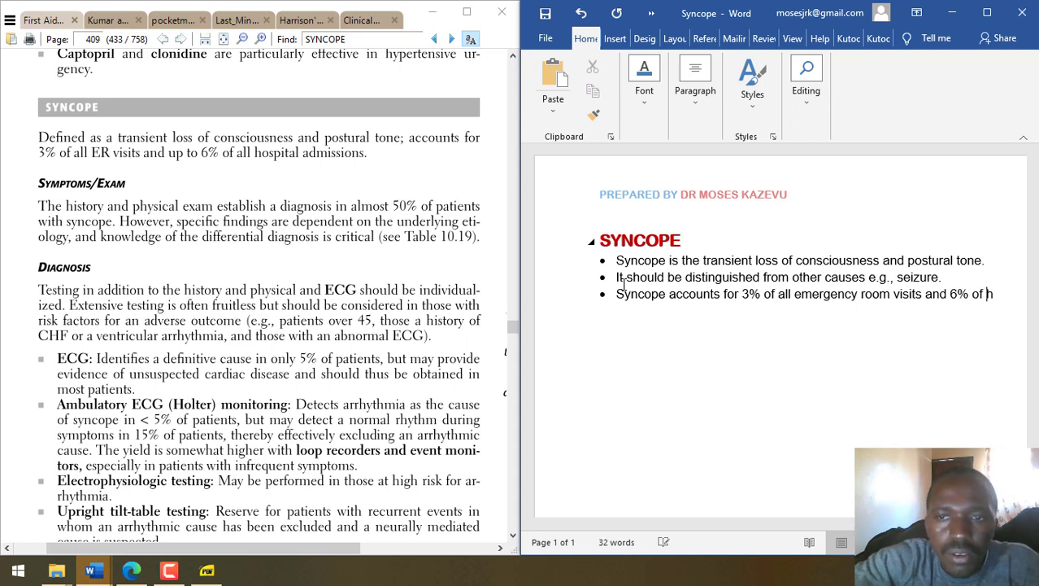
pyautogui.write('ospital as ')
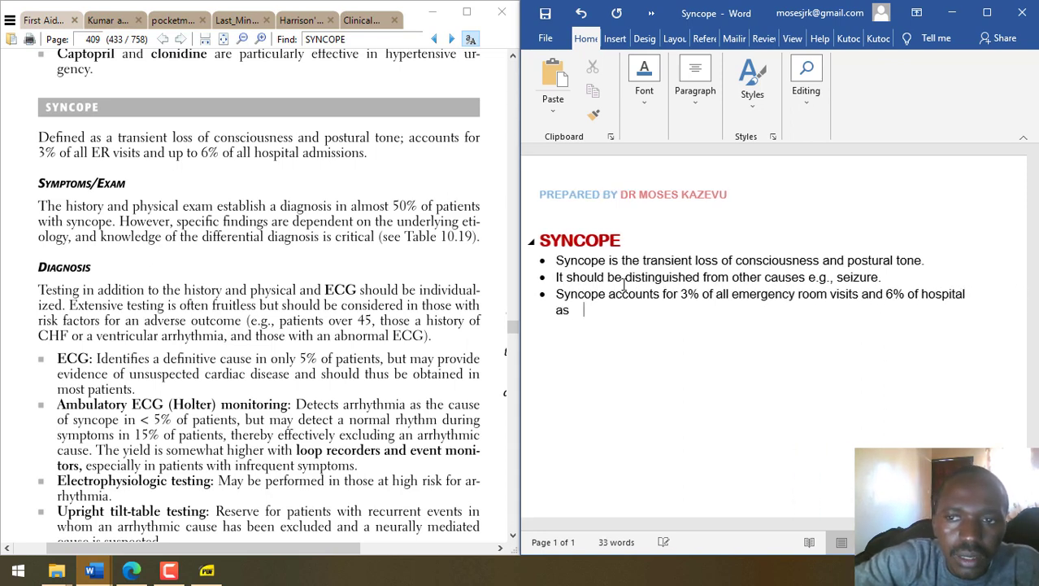
pyautogui.press('BackSpace')
pyautogui.press('BackSpace')
pyautogui.write('dmissions.')
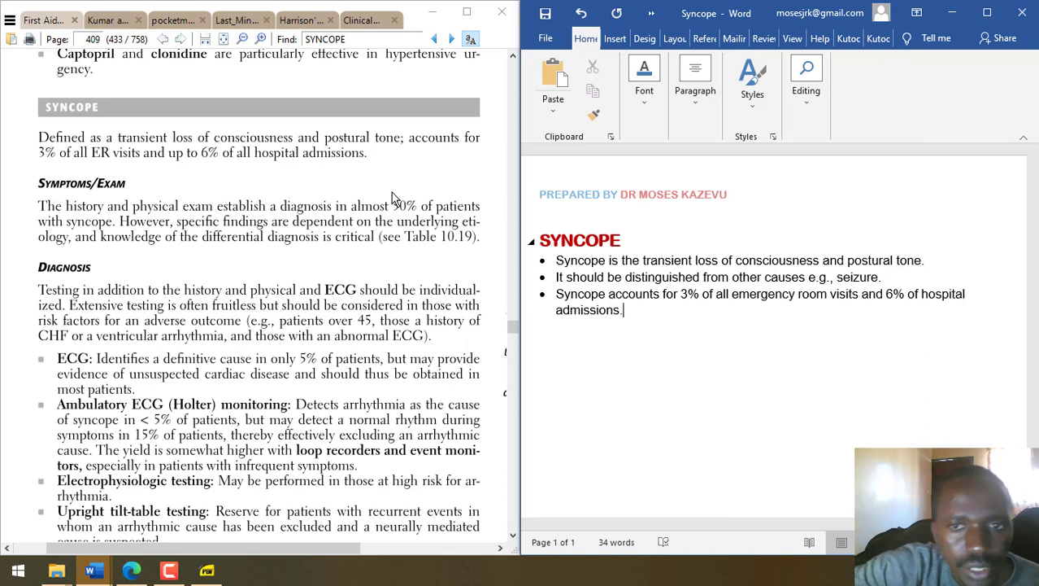
# - Colour the phrases "transient loss of consciousness" and "postural tone" in the first bullet with the standard blue
pyautogui.moveTo(643, 261); pyautogui.dragTo(819, 261)
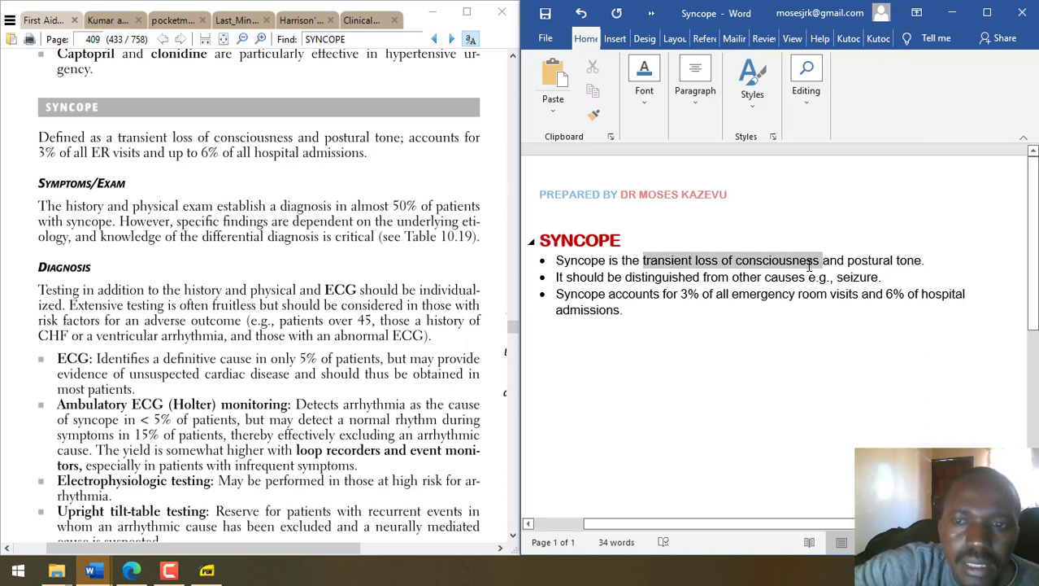
pyautogui.click(724, 239)
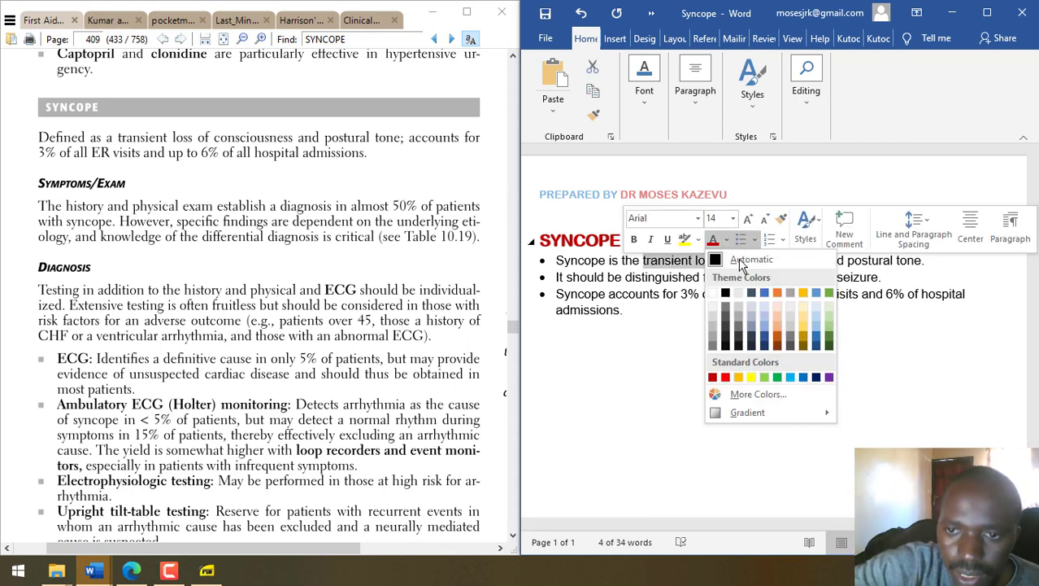
pyautogui.click(803, 378)
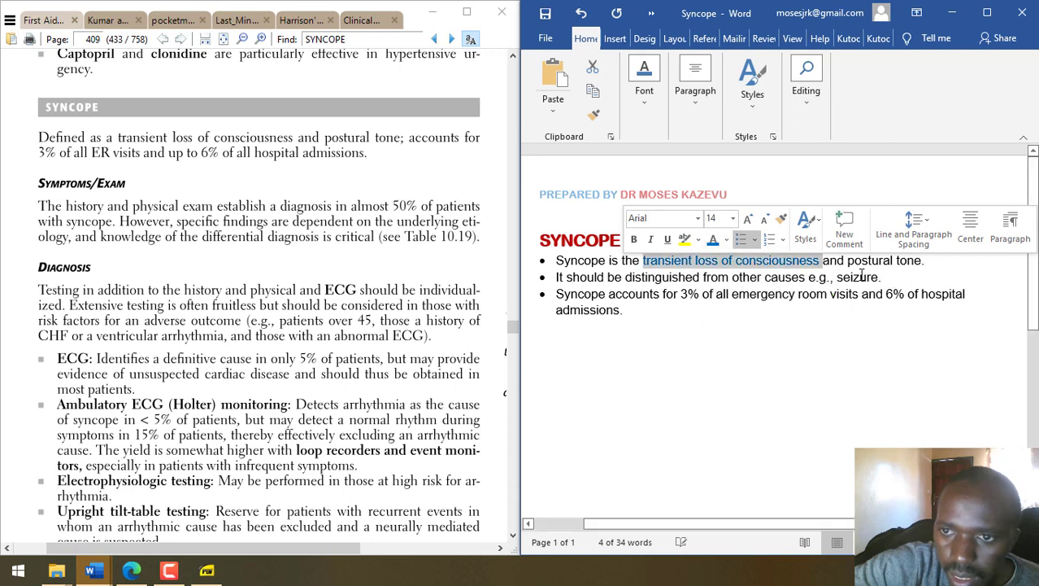
pyautogui.moveTo(849, 260); pyautogui.dragTo(921, 261)
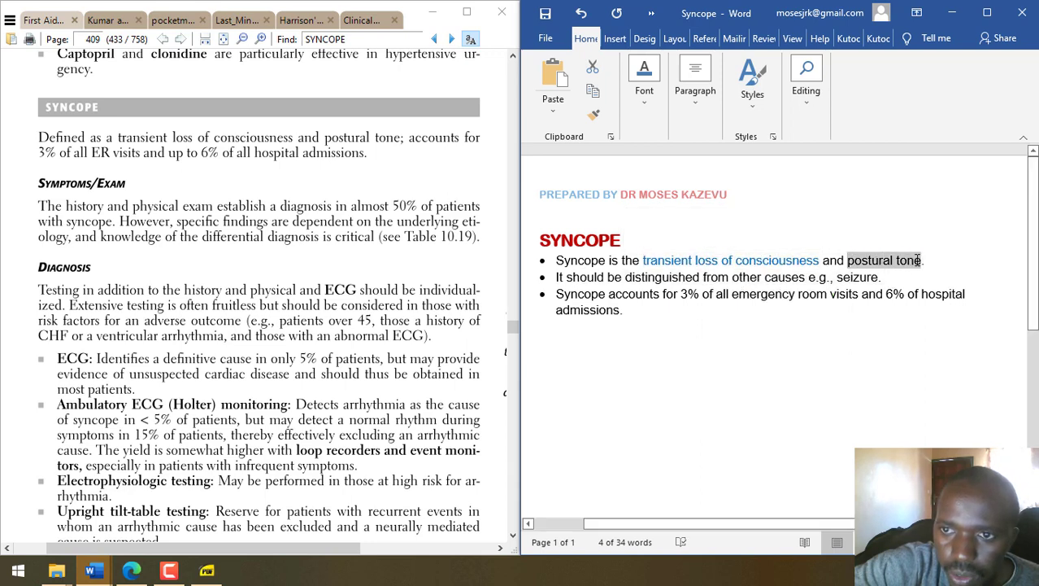
pyautogui.click(691, 235)
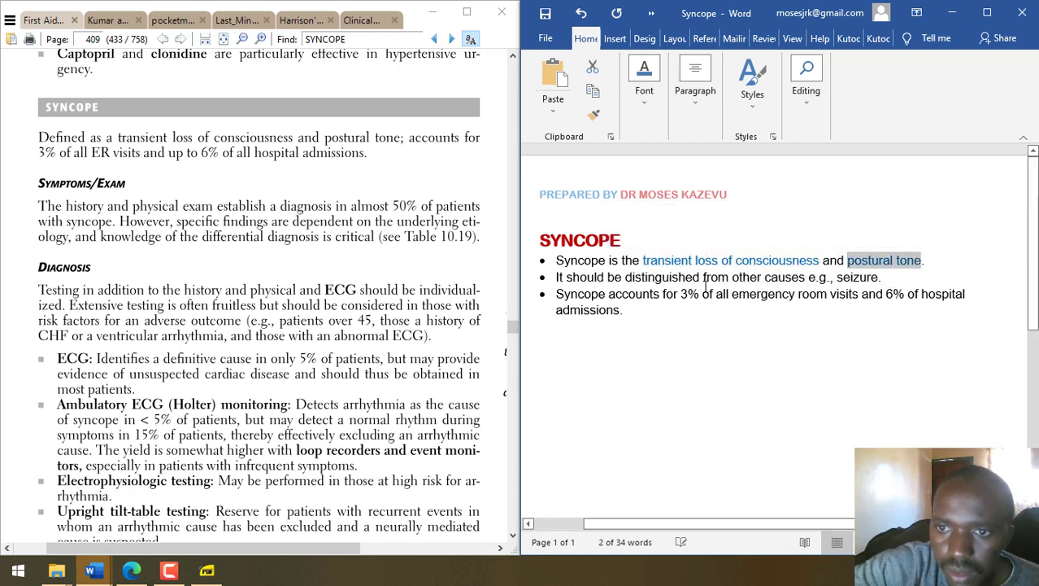
pyautogui.click(704, 294)
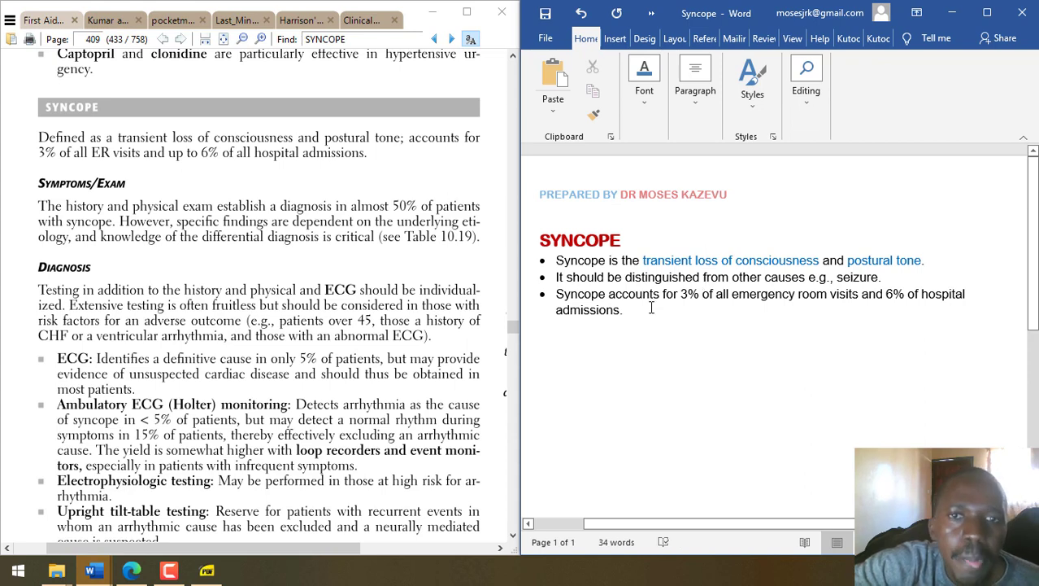
# - Show the "Other causes of blackouts" section of Kumar and Clark's without the bookmarks and highlight "fit (se" in its first sentence
pyautogui.click(108, 19)
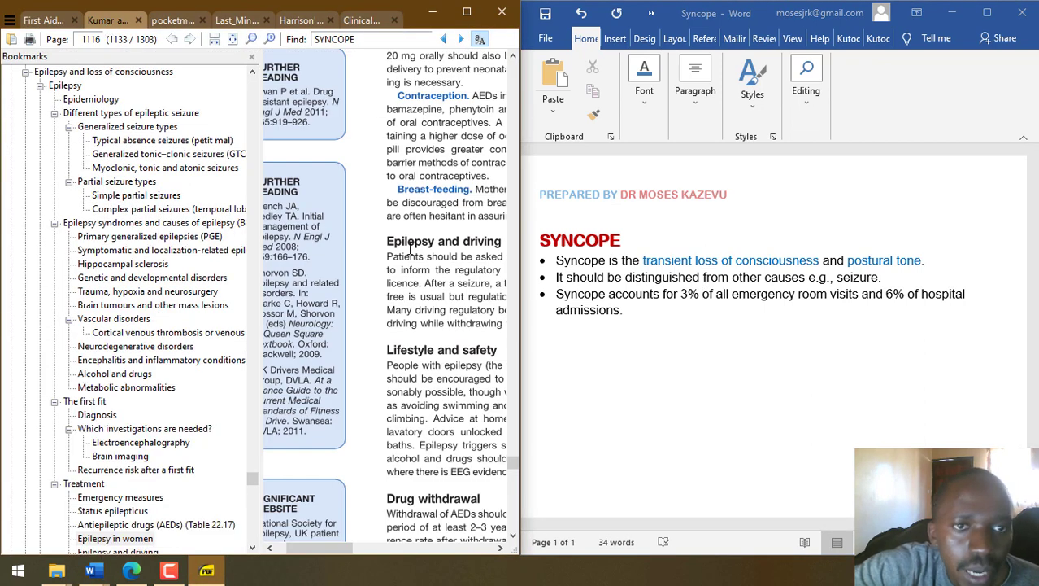
pyautogui.click(252, 55)
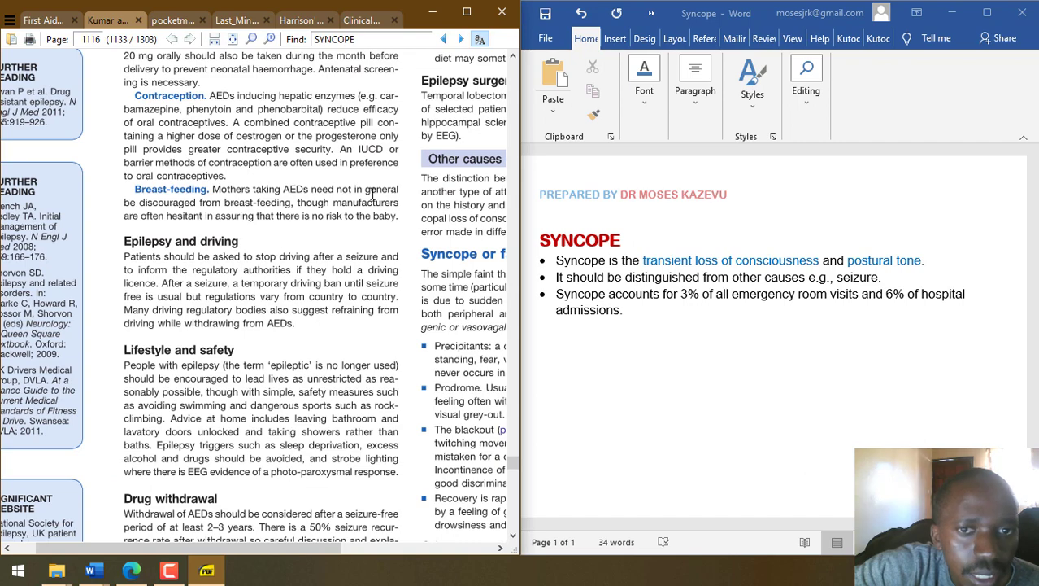
pyautogui.hscroll(3, 386, 246)
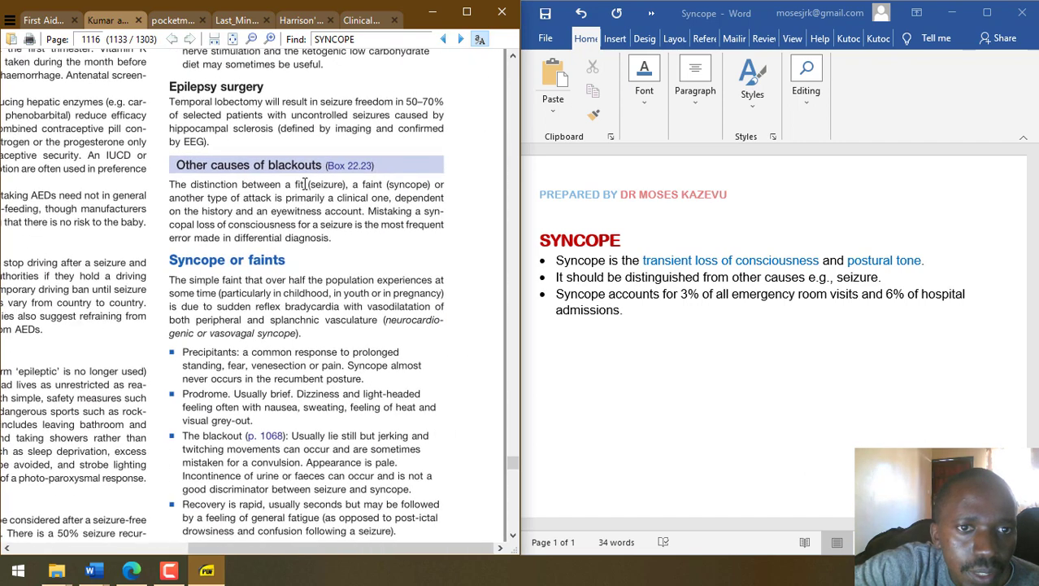
pyautogui.moveTo(294, 184); pyautogui.dragTo(323, 184)
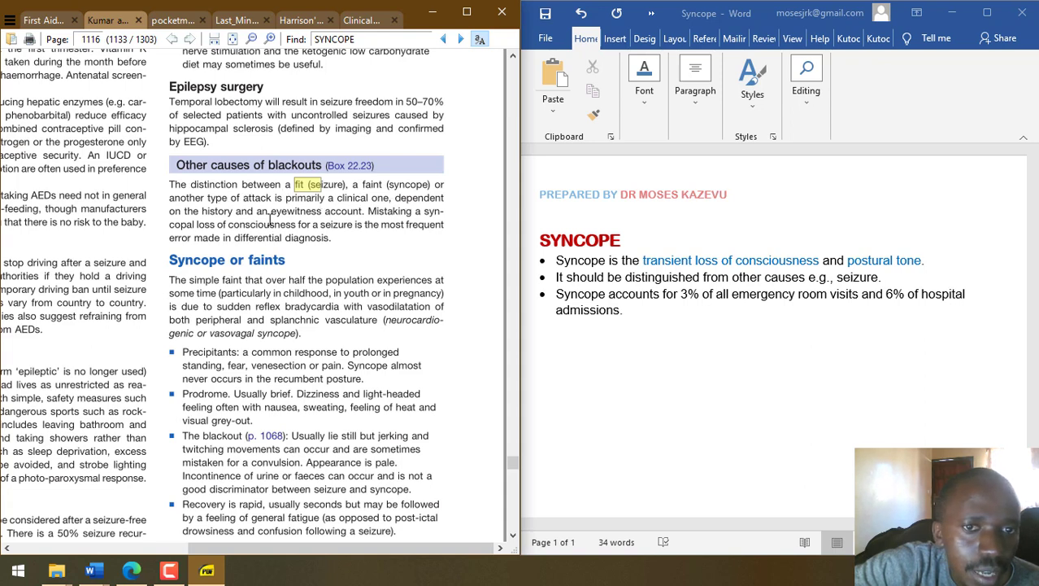
# - Append "This can be done with carefully taken history and physical examination." to the second bullet of the Word notes
pyautogui.click(899, 280)
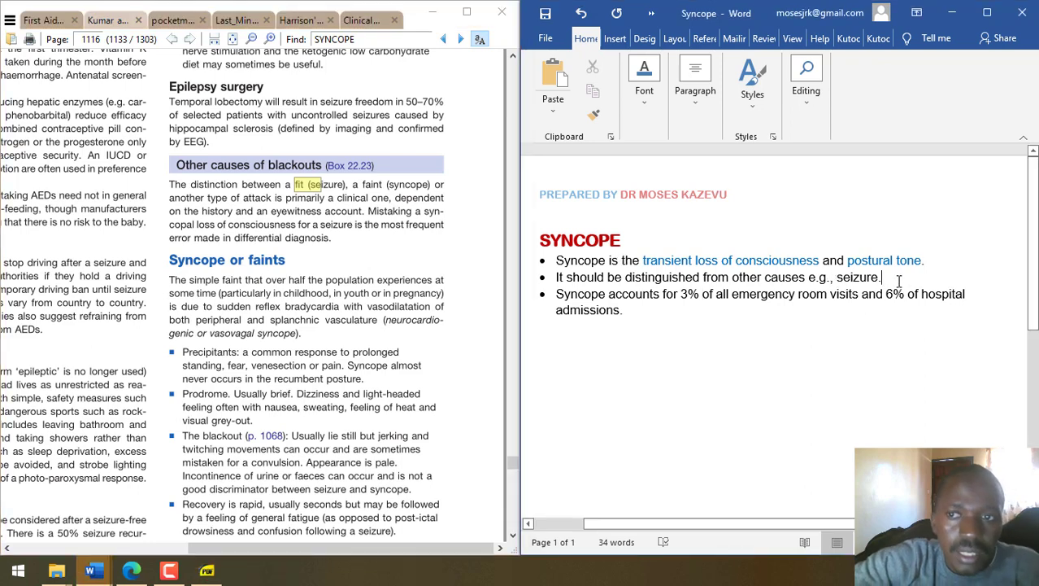
pyautogui.write('This can')
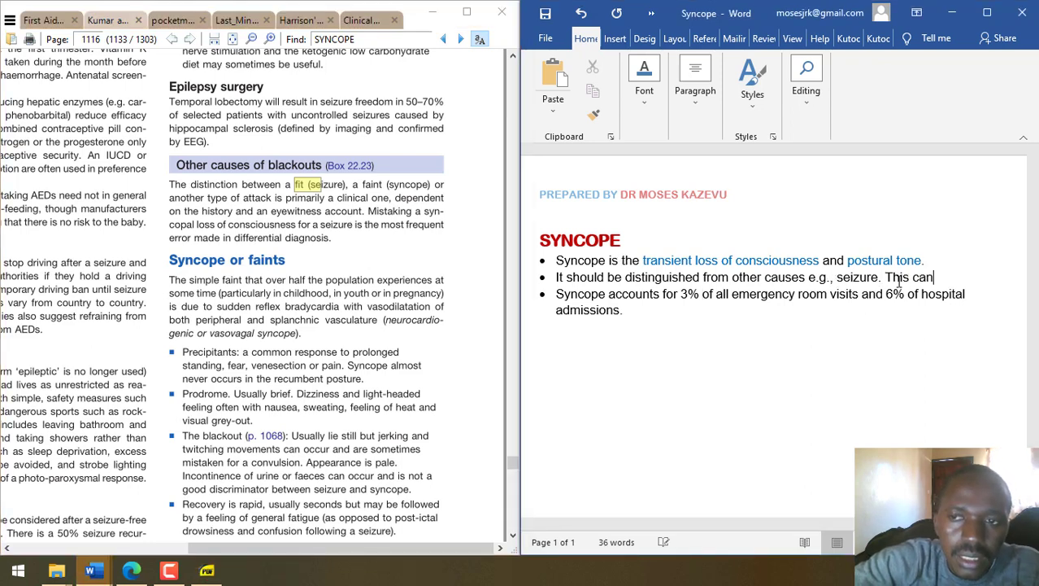
pyautogui.write(' be done with')
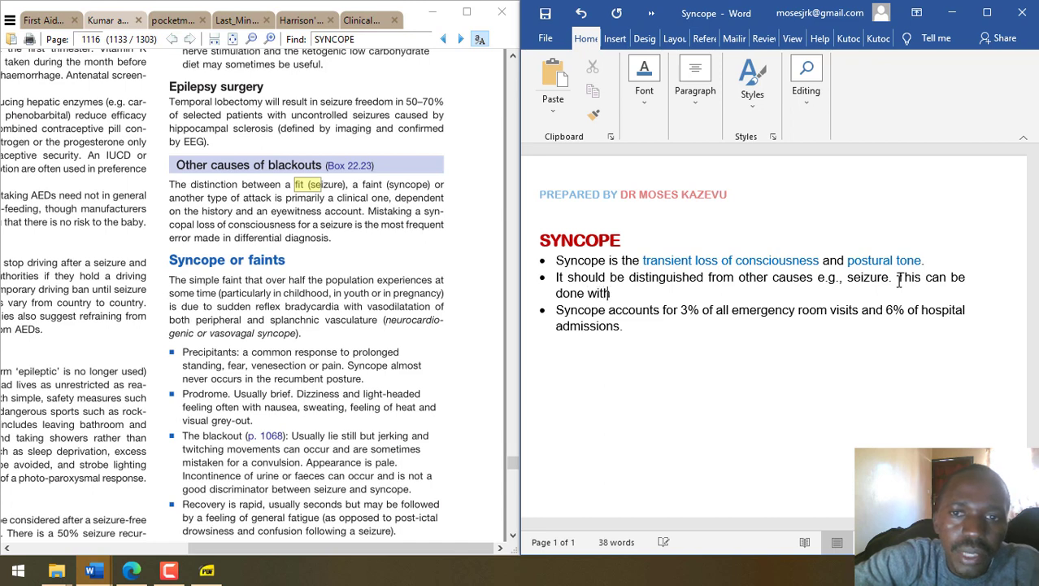
pyautogui.write(' history')
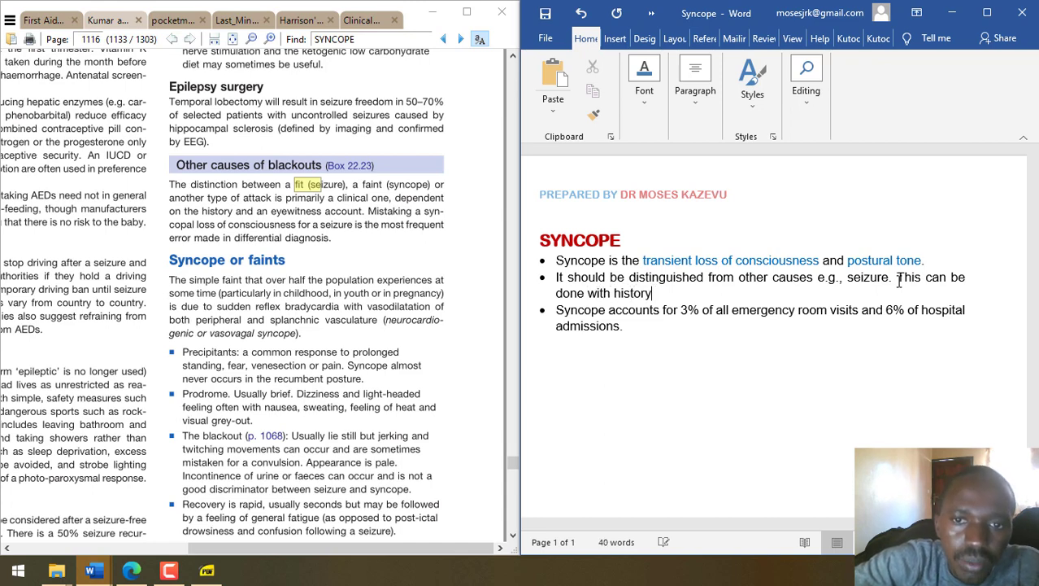
pyautogui.press('BackSpace')
pyautogui.press('BackSpace')
pyautogui.press('BackSpace')
pyautogui.press('BackSpace')
pyautogui.press('BackSpace')
pyautogui.press('BackSpace')
pyautogui.press('BackSpace')
pyautogui.write('ca')
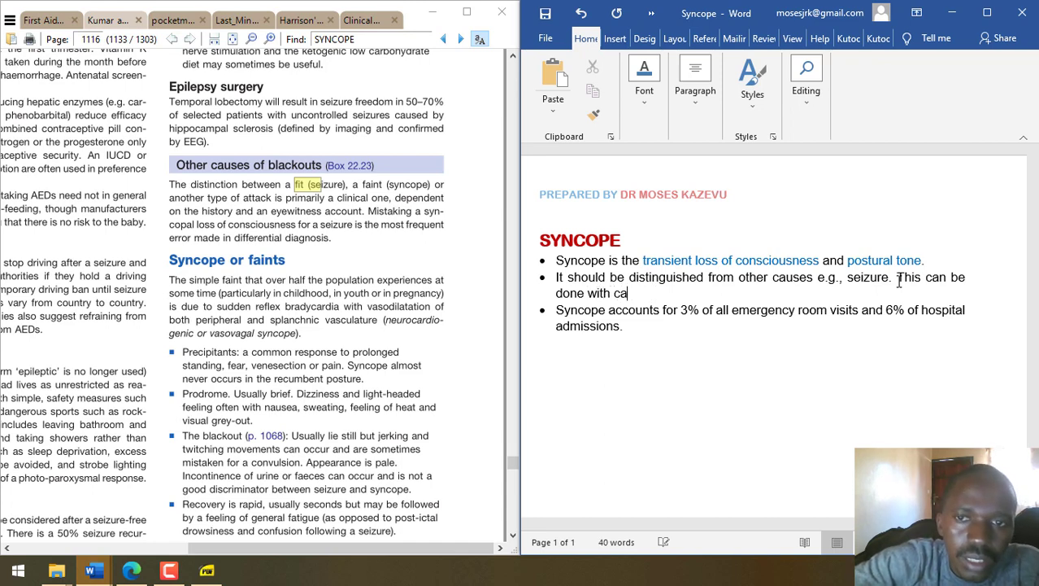
pyautogui.write('refully taken his')
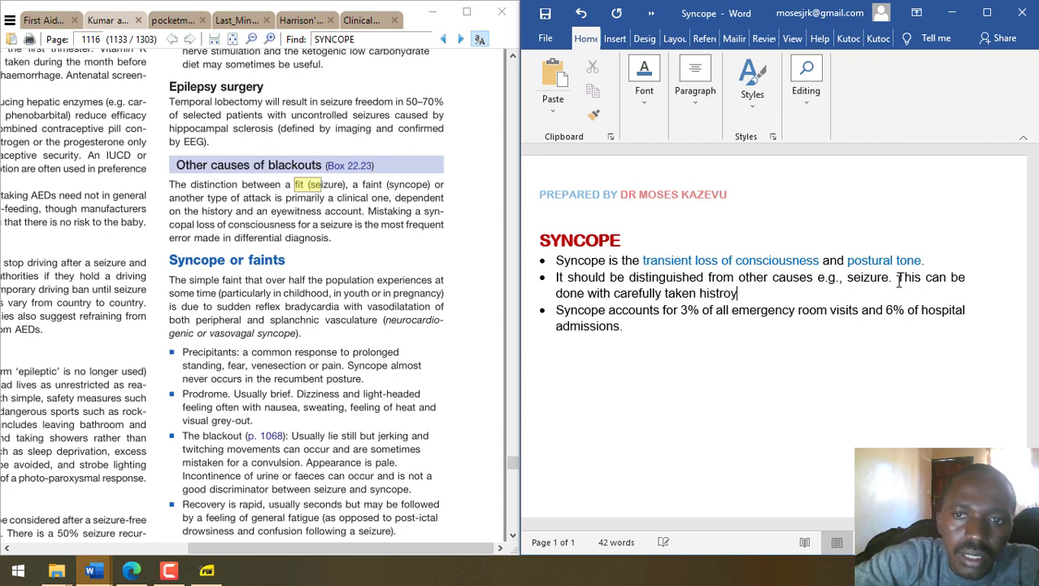
pyautogui.write('tor')
pyautogui.press('BackSpace')
pyautogui.write('ory and p')
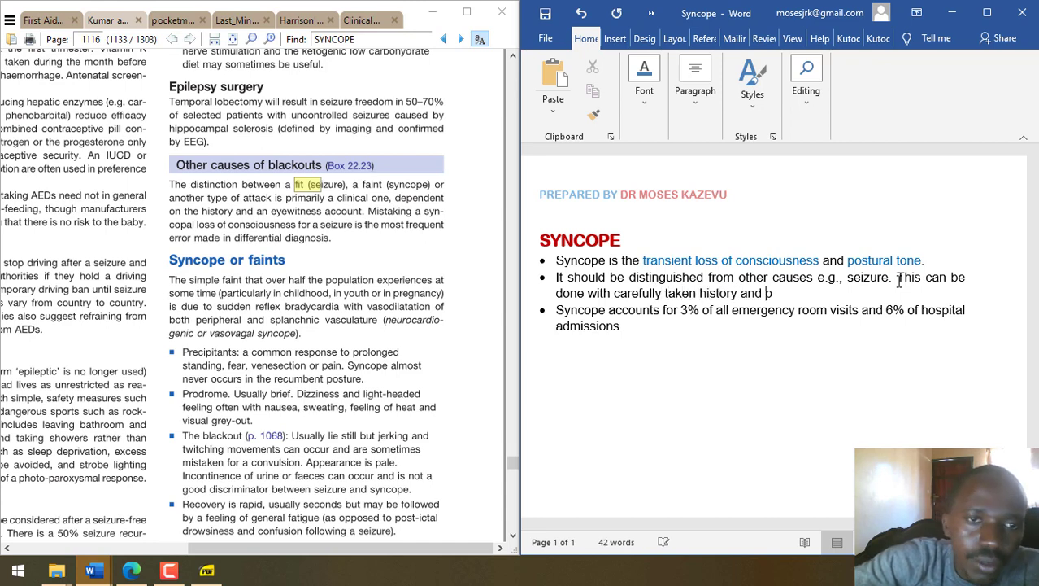
pyautogui.write('hysical examination.')
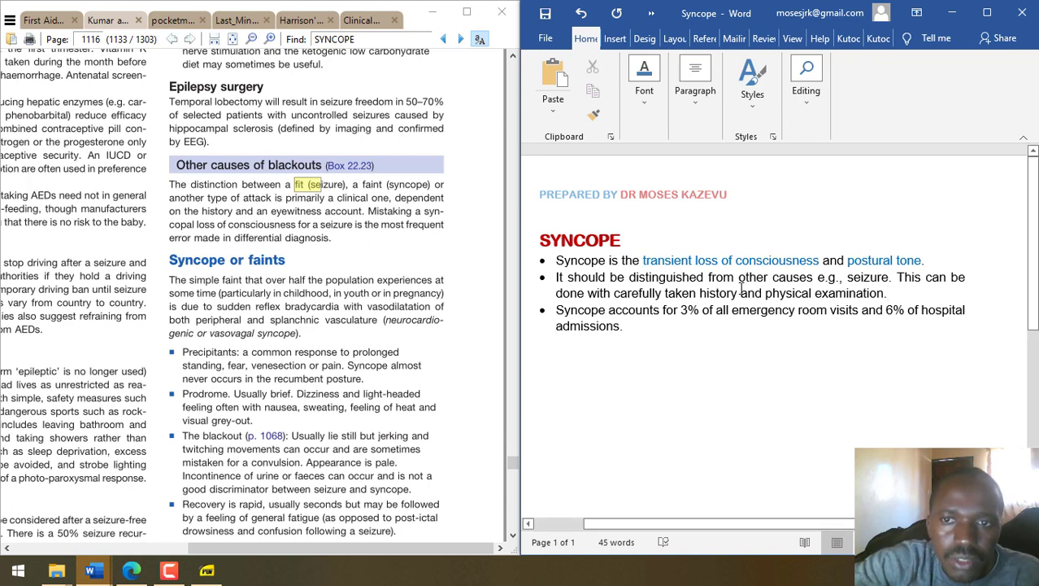
# - Insert "(including eyewitness account)" after "history" in the second bullet of the Word notes
pyautogui.write('(including eye')
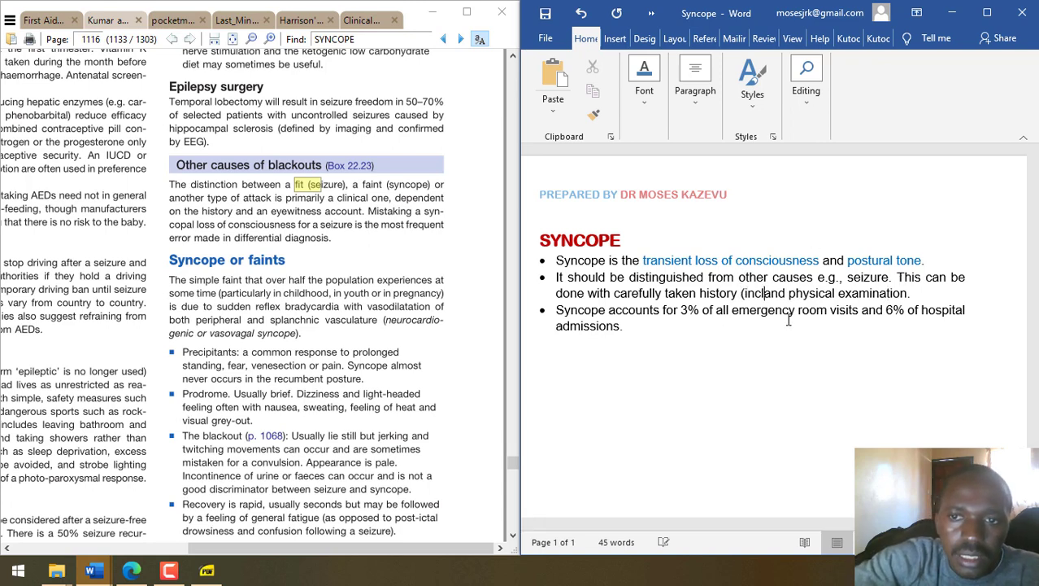
pyautogui.write('witness')
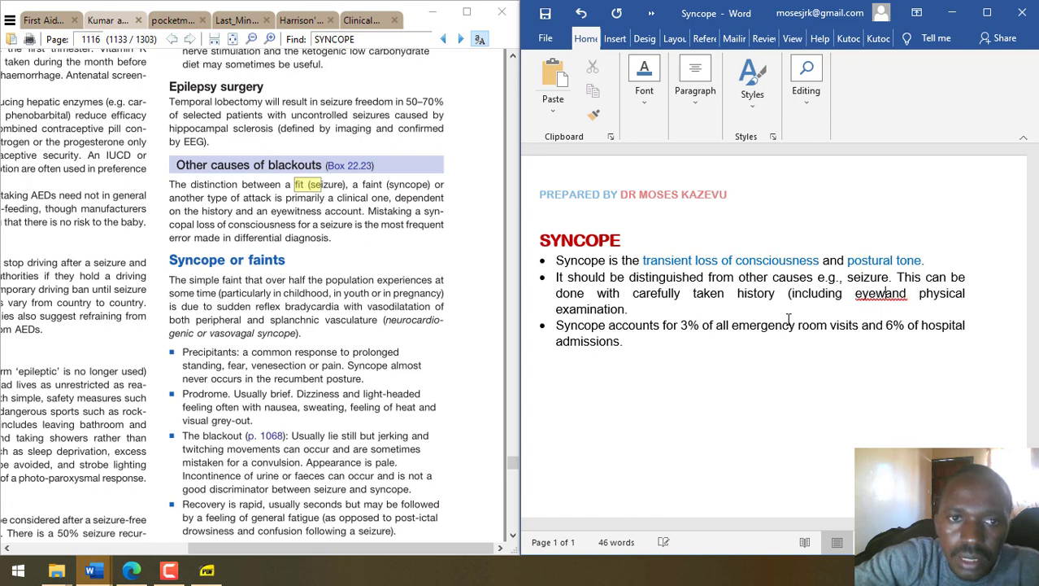
pyautogui.write(' account)')
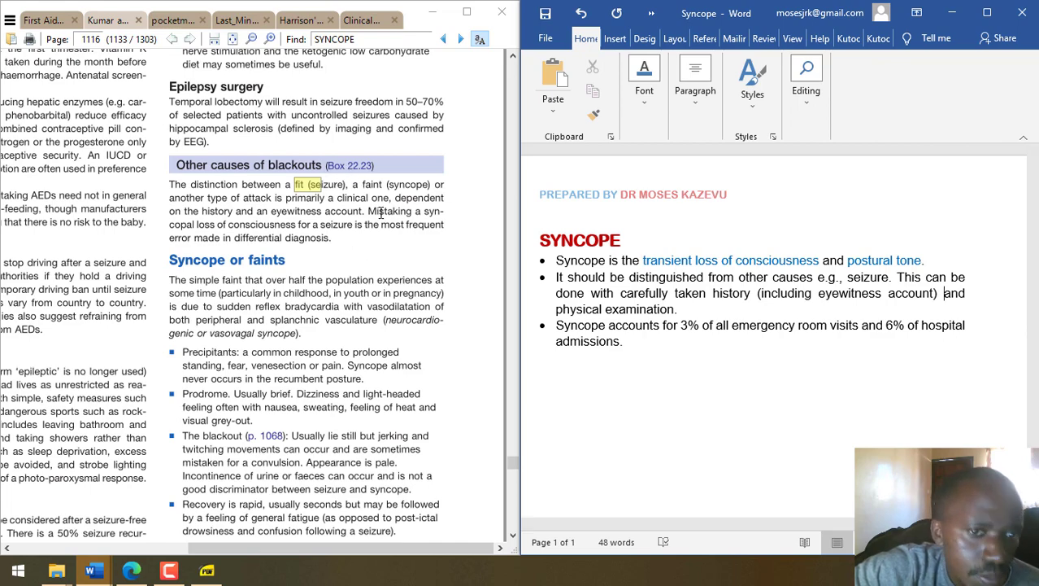
# - Add a fourth bullet to the notes reading "Syncope has a risk of injury to an individual especially in adults"
pyautogui.moveTo(388, 257); pyautogui.dragTo(466, 13)
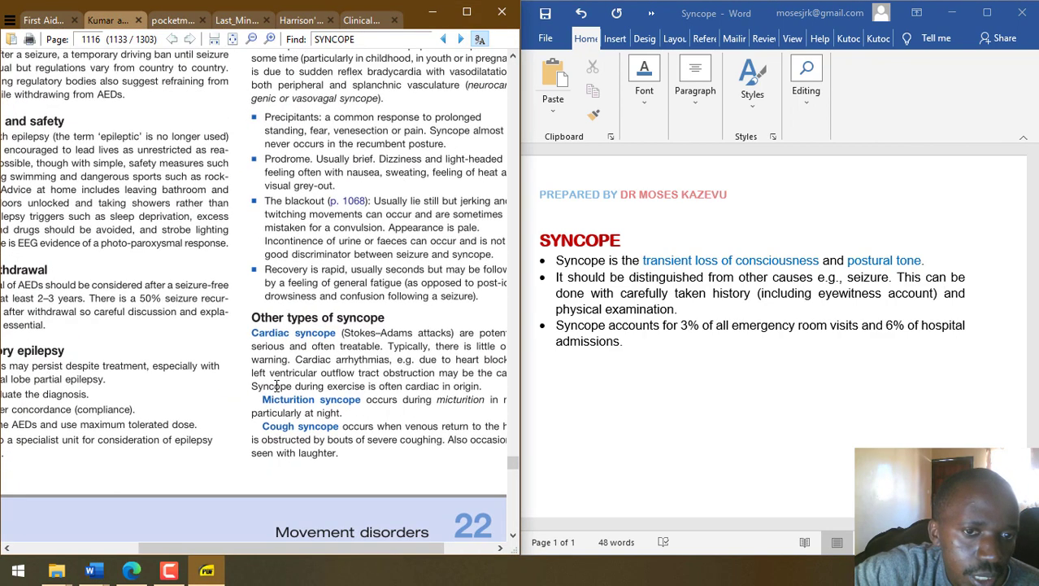
pyautogui.scroll(-5, 245, 415)
pyautogui.scroll(5, 407, 155)
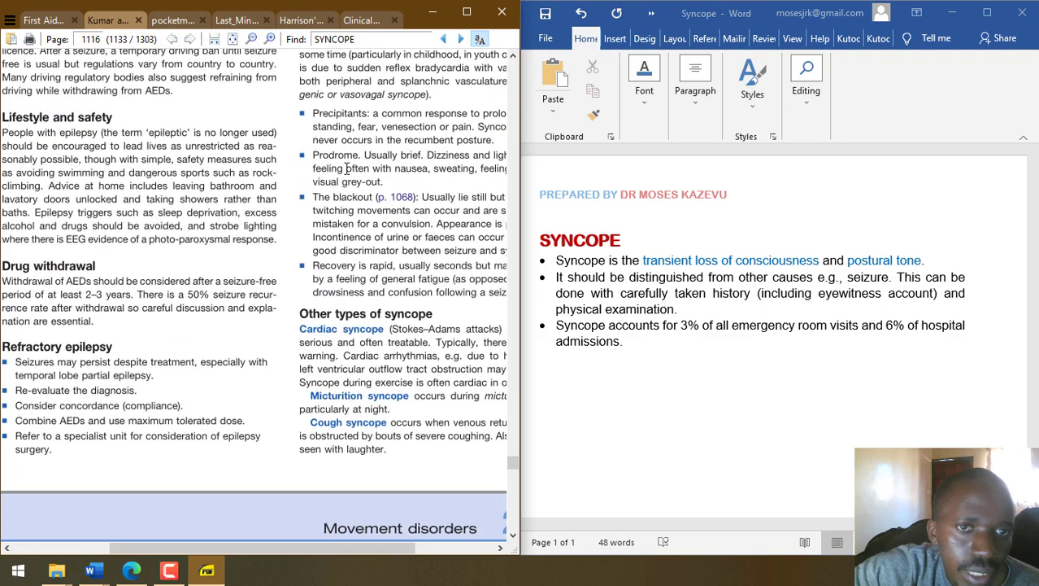
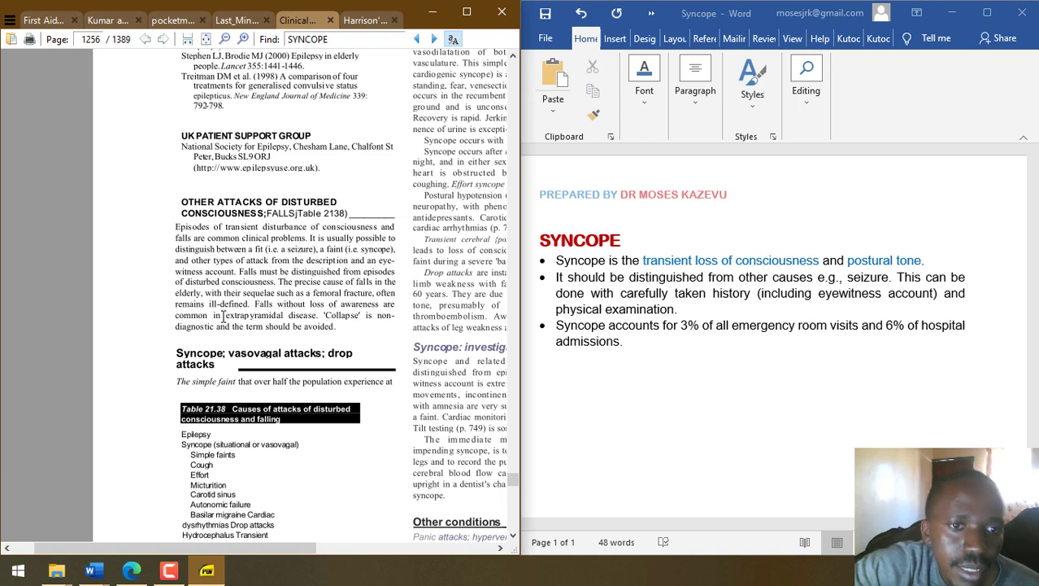
pyautogui.click(647, 342)
pyautogui.press('Return')
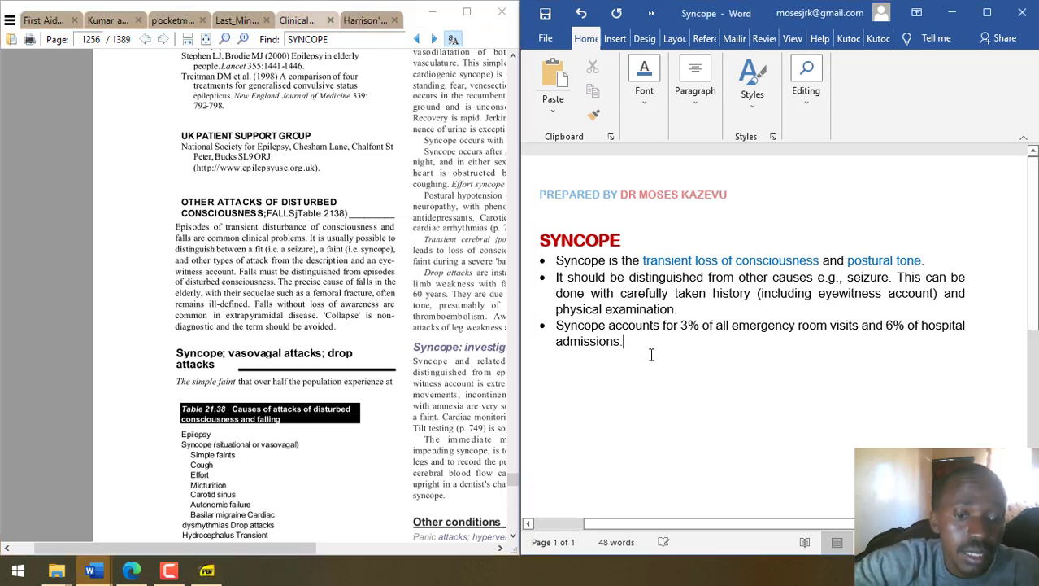
pyautogui.write('Syncrop')
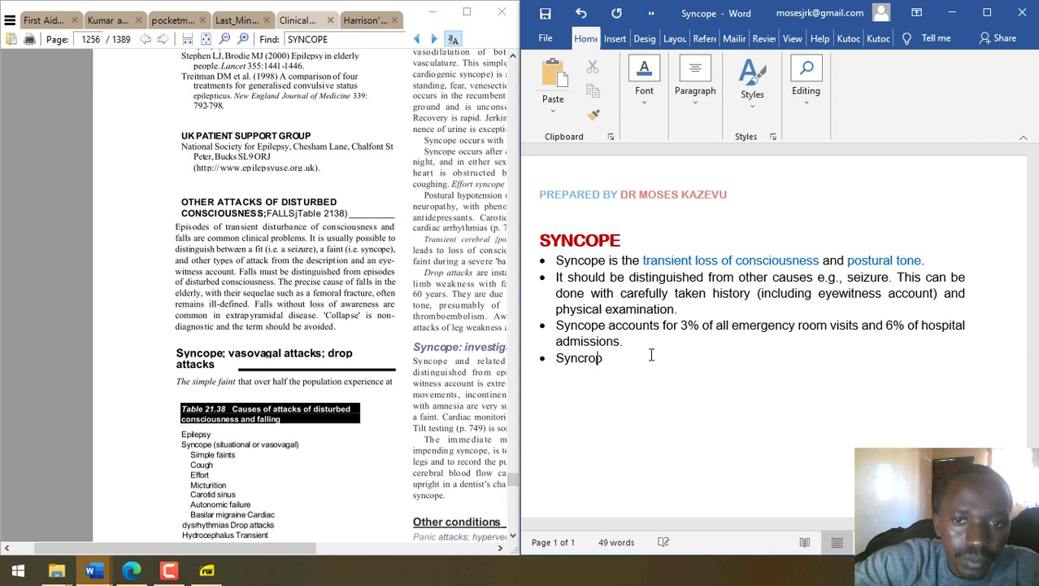
pyautogui.press('BackSpace')
pyautogui.press('BackSpace')
pyautogui.press('BackSpace')
pyautogui.write('ope has')
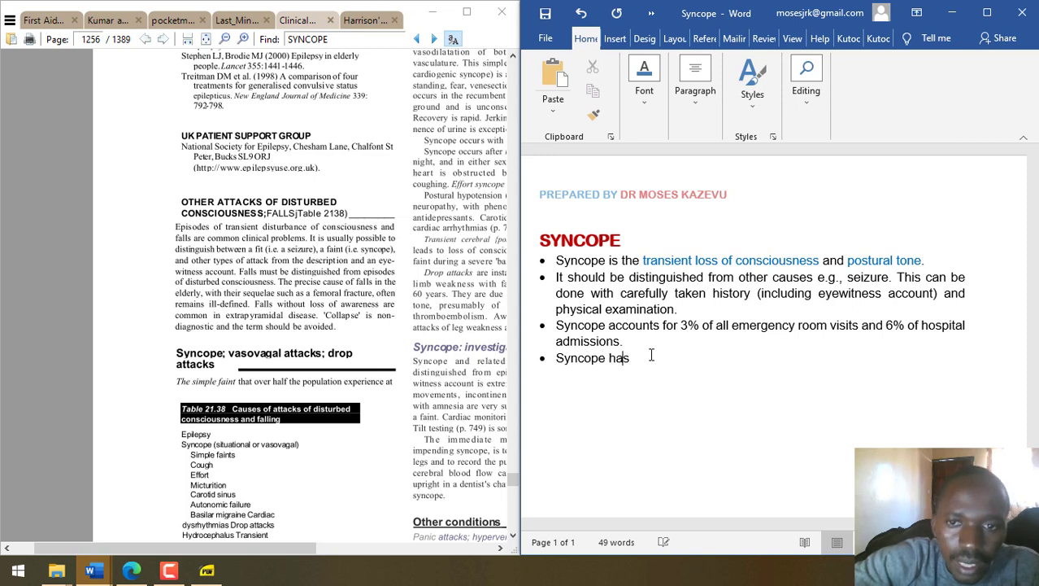
pyautogui.write(' a risk fo')
pyautogui.press('BackSpace')
pyautogui.press('BackSpace')
pyautogui.write('of injury to')
pyautogui.write(' an indivi')
pyautogui.write('dual')
pyautogui.write(' especially in')
pyautogui.write(' e')
pyautogui.write('al')
pyautogui.write('dults')
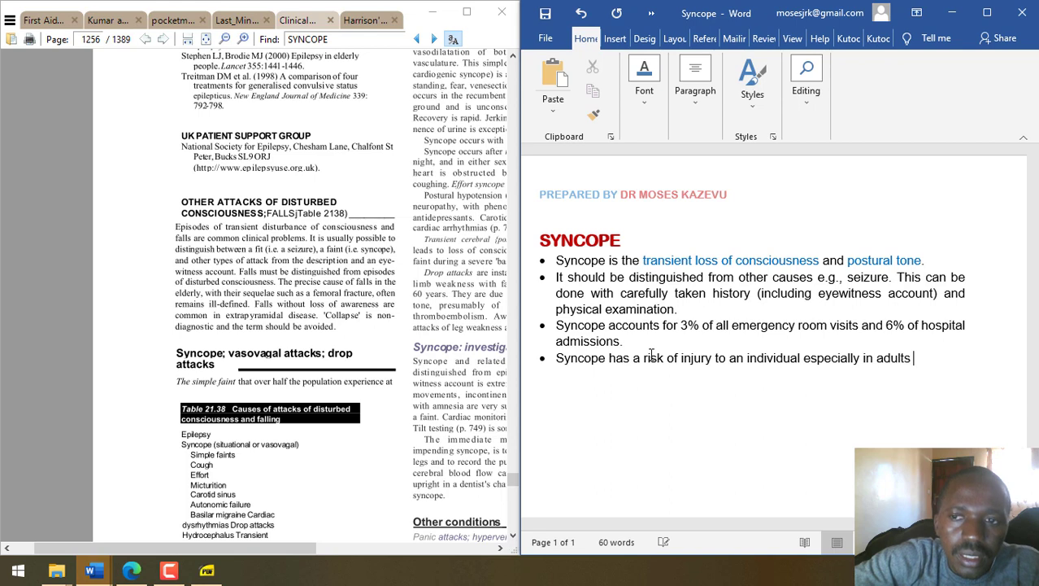
# - Complete the fourth bullet with ", it may result in femoral fractures."
pyautogui.press('BackSpace')
pyautogui.press('BackSpace')
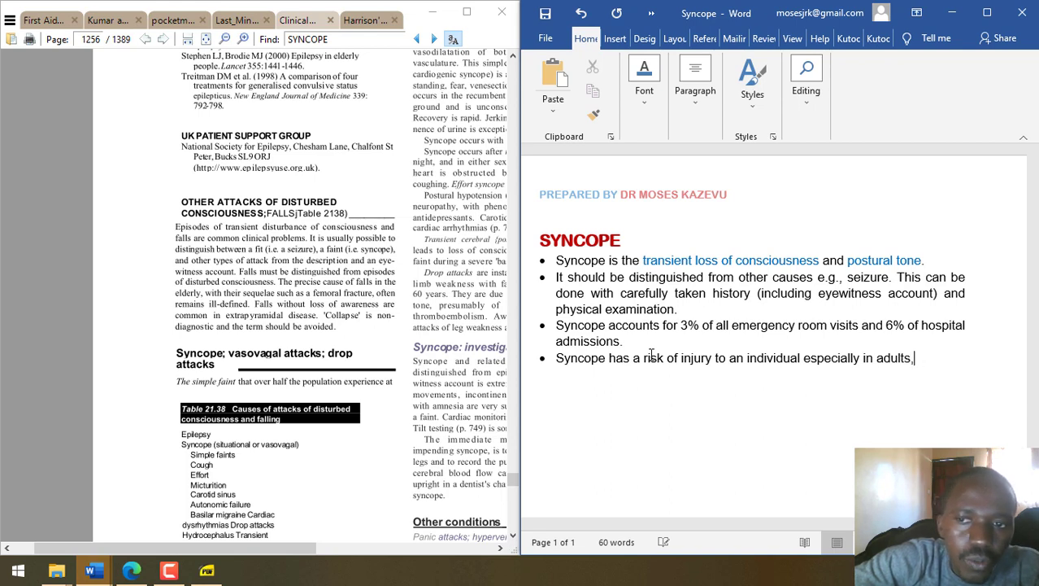
pyautogui.write('it may')
pyautogui.press('BackSpace')
pyautogui.press('BackSpace')
pyautogui.press('BackSpace')
pyautogui.press('BackSpace')
pyautogui.press('BackSpace')
pyautogui.press('BackSpace')
pyautogui.press('BackSpace')
pyautogui.press('BackSpace')
pyautogui.write('.')
pyautogui.press('BackSpace')
pyautogui.write(', it a')
pyautogui.press('BackSpace')
pyautogui.write('may res ')
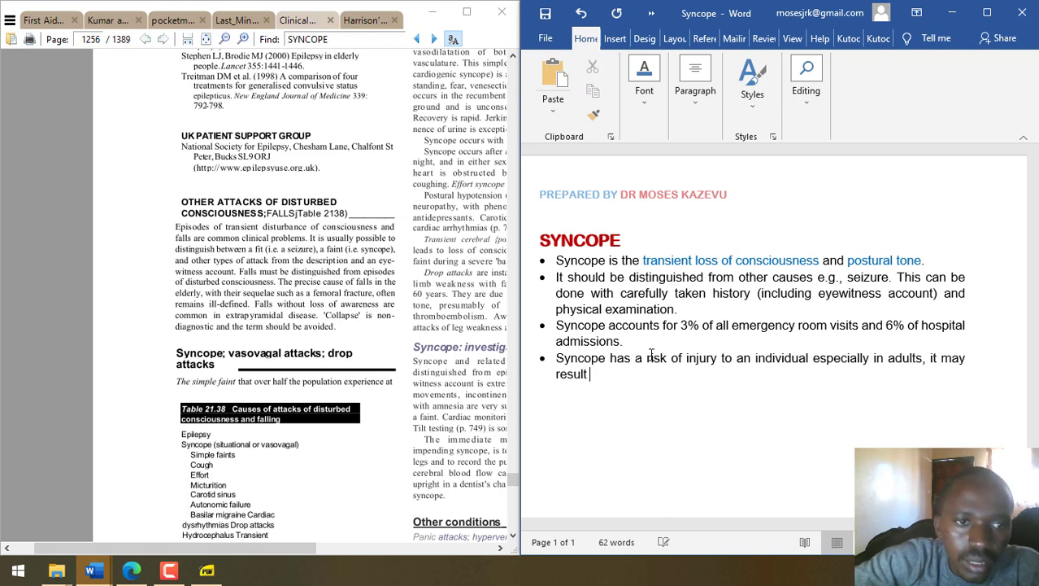
pyautogui.write('lt in femor')
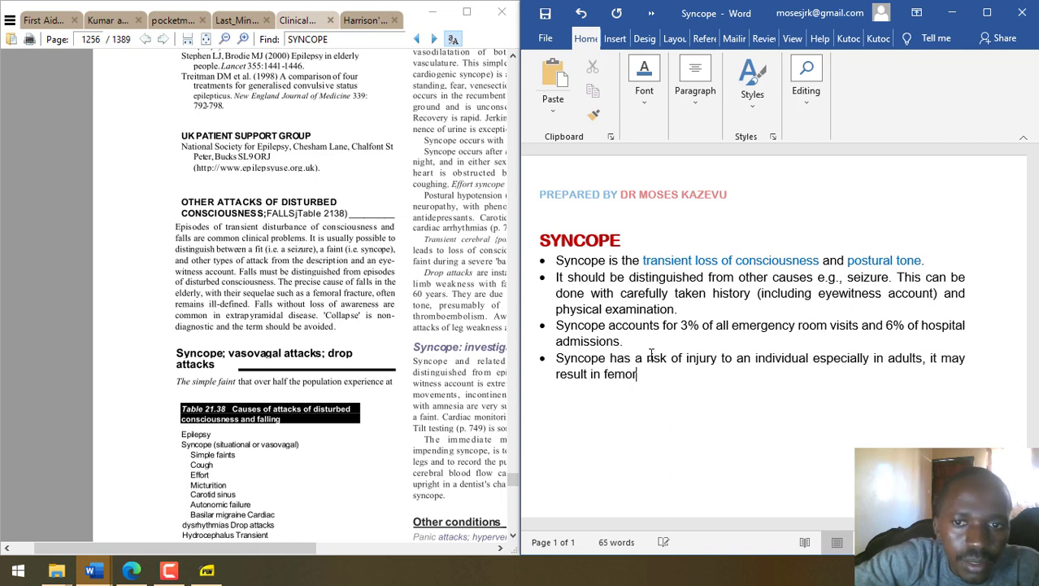
pyautogui.write(' al fracture')
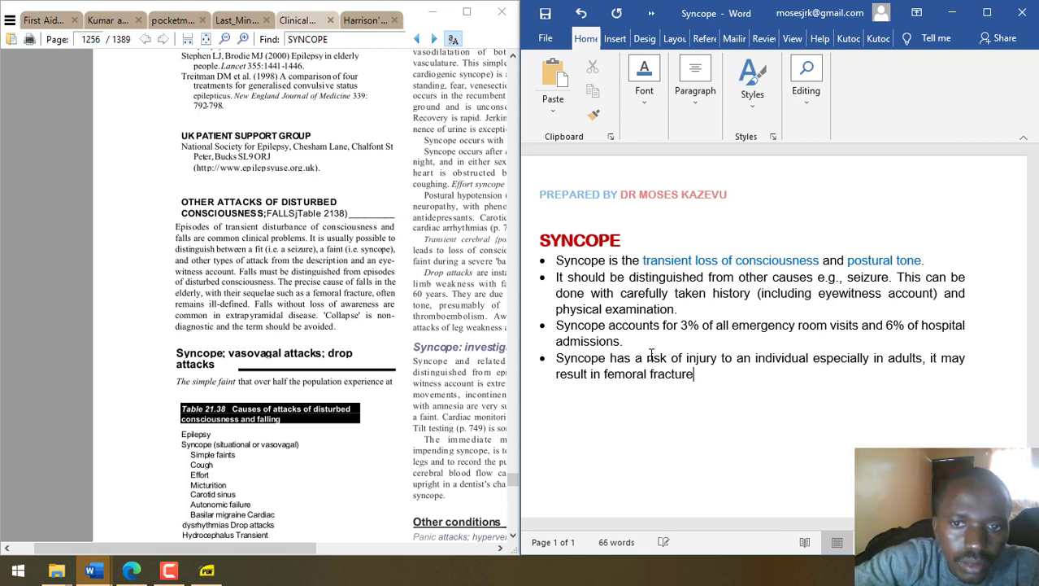
pyautogui.write('s.')
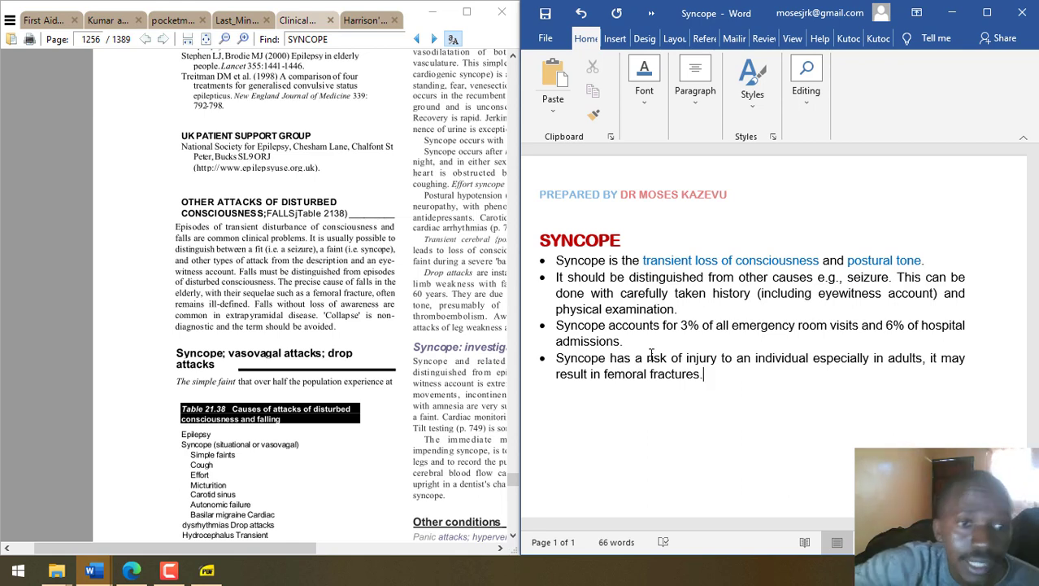
# - Add a fifth bullet reading "Falls without loss of awareness are common in extrapyramidal disease."
pyautogui.press('Return')
pyautogui.write('Falls without loss on awareness are comm')
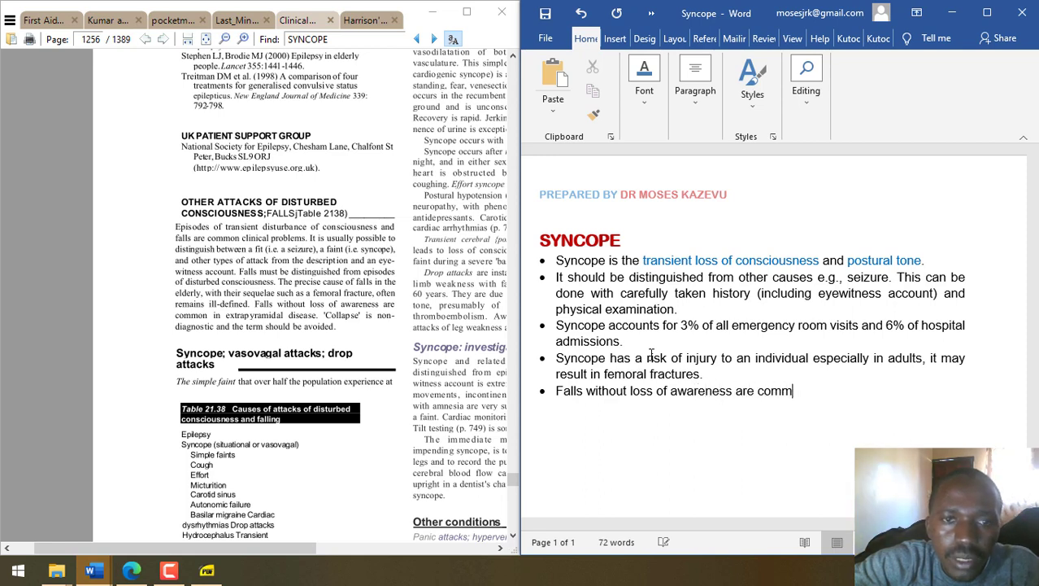
pyautogui.write('on in extrap')
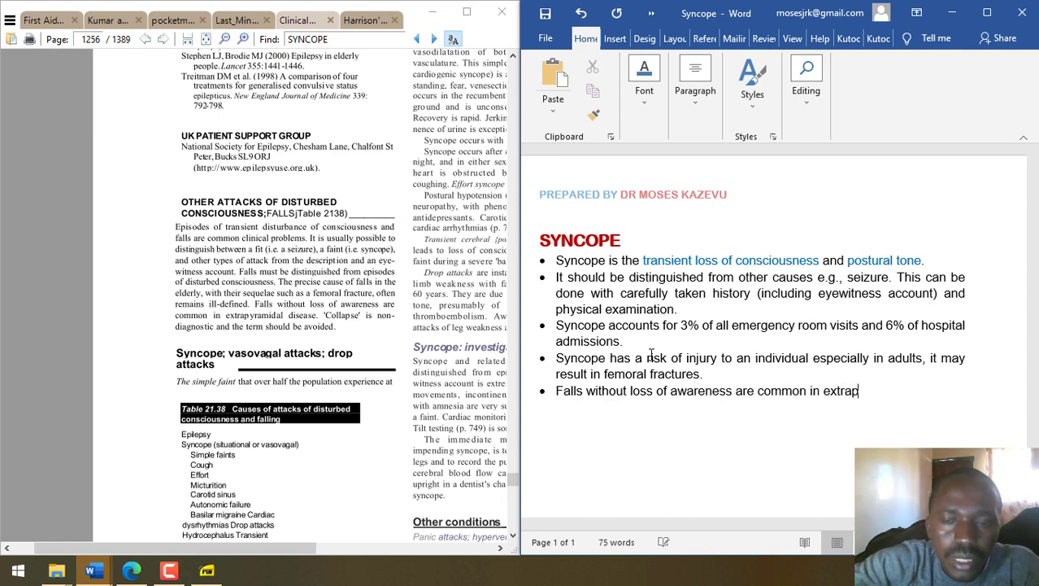
pyautogui.write('yramidal disease.')
# - Add a sixth bullet reading "The term 'collapse' is non-diagnostic and generally should be avoided."
pyautogui.press('Return')
pyautogui.write("The term 'collapse' is non-dia")
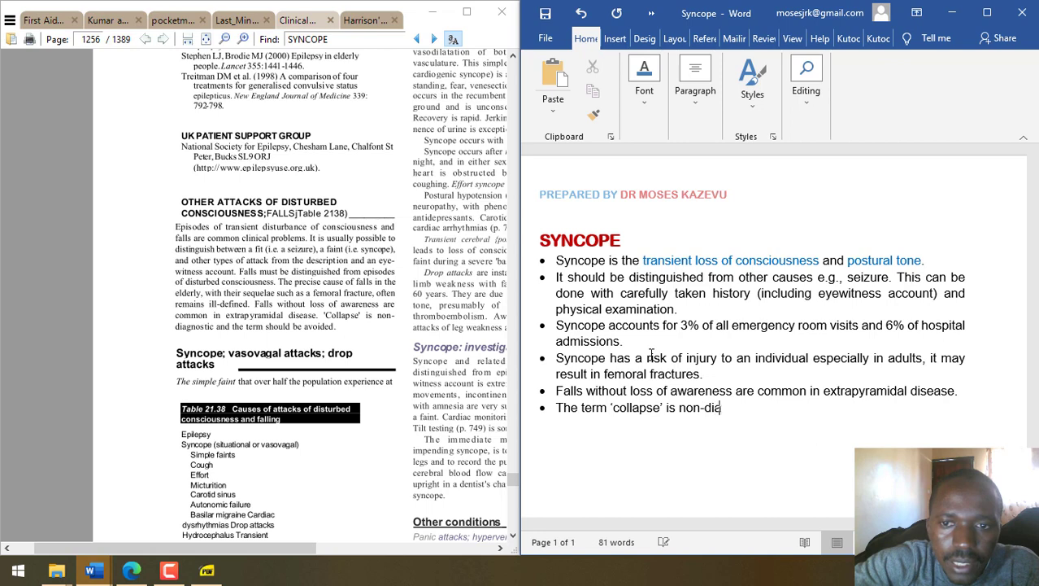
pyautogui.write('gnostic and generally s')
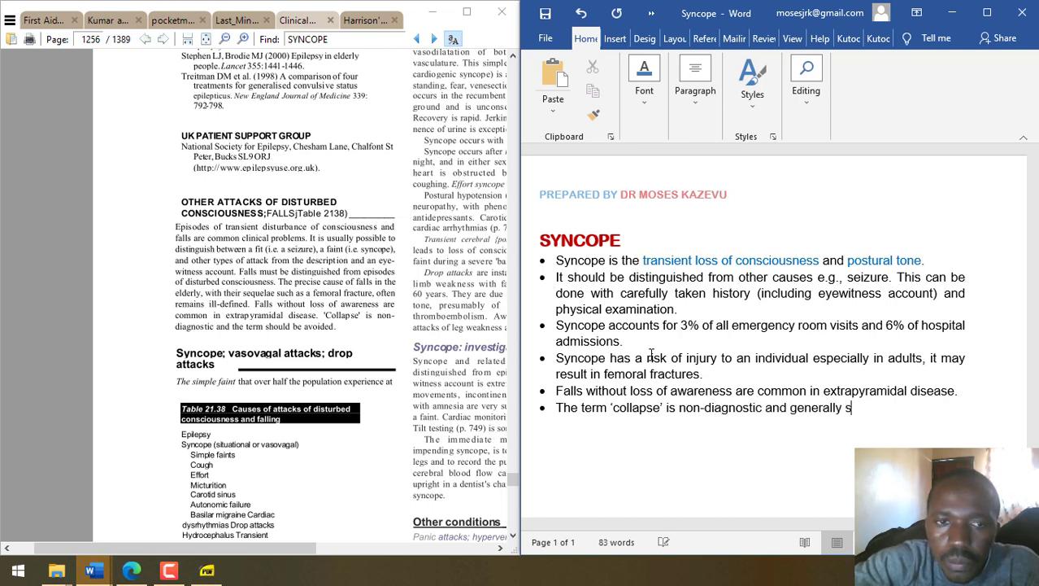
pyautogui.write('hould be avodi')
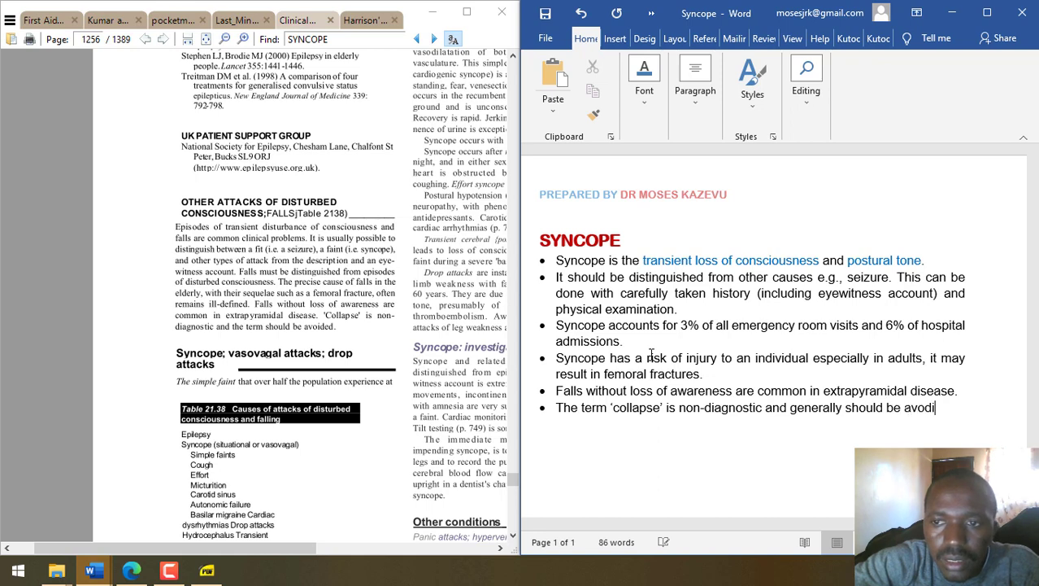
pyautogui.press('BackSpace')
pyautogui.press('BackSpace')
pyautogui.write('ided.')
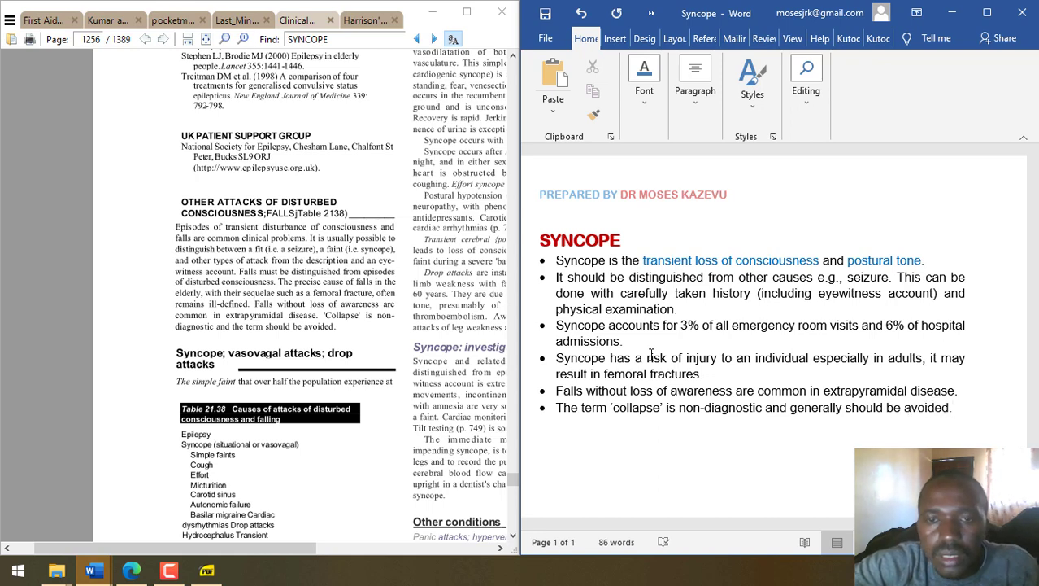
# - Change the opening word of the first bullet to "Syncope/Fainting"
pyautogui.click(607, 260)
pyautogui.write('/Fai')
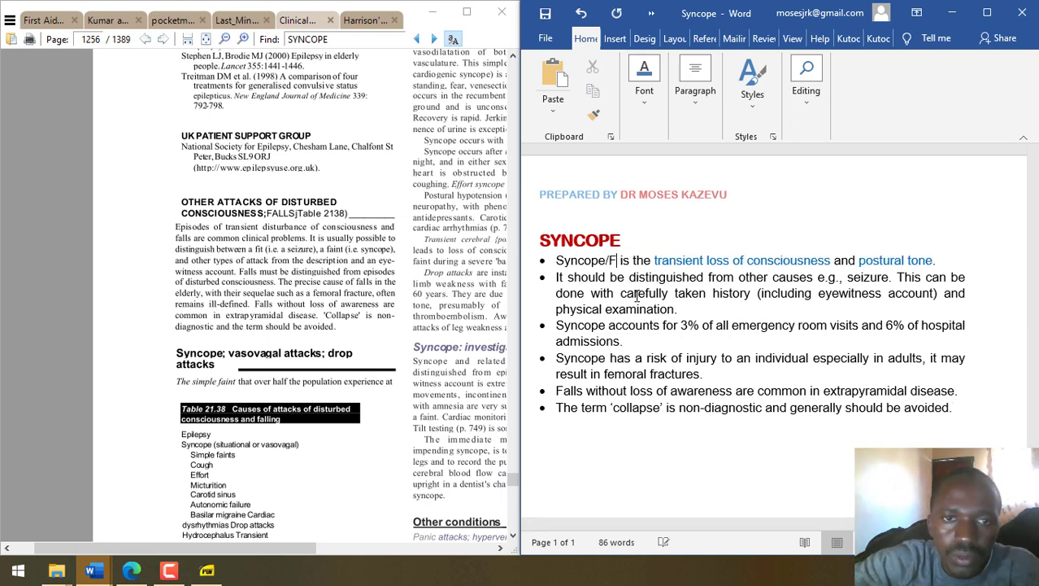
pyautogui.write('nt')
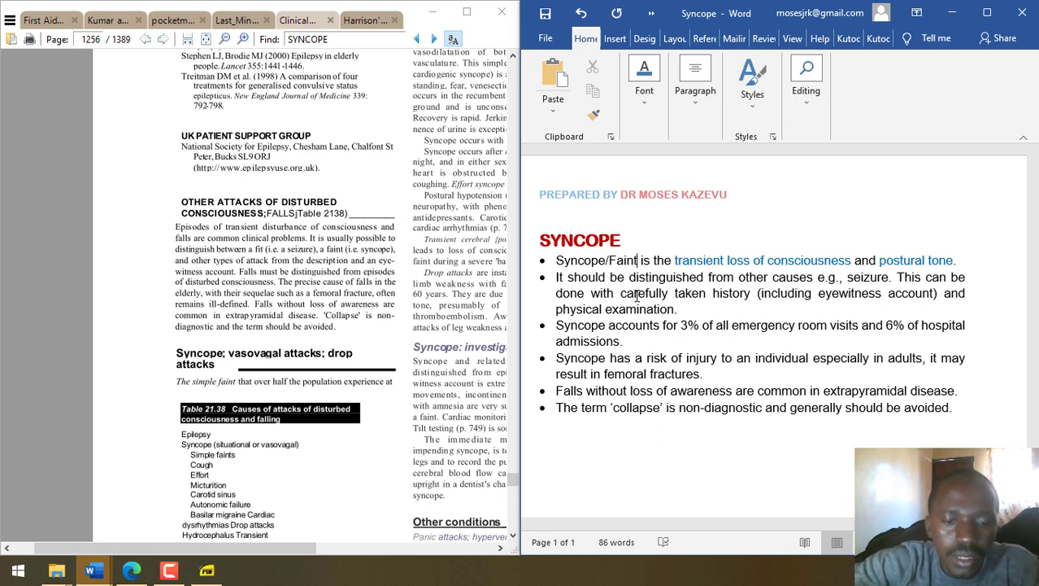
pyautogui.write('ing')
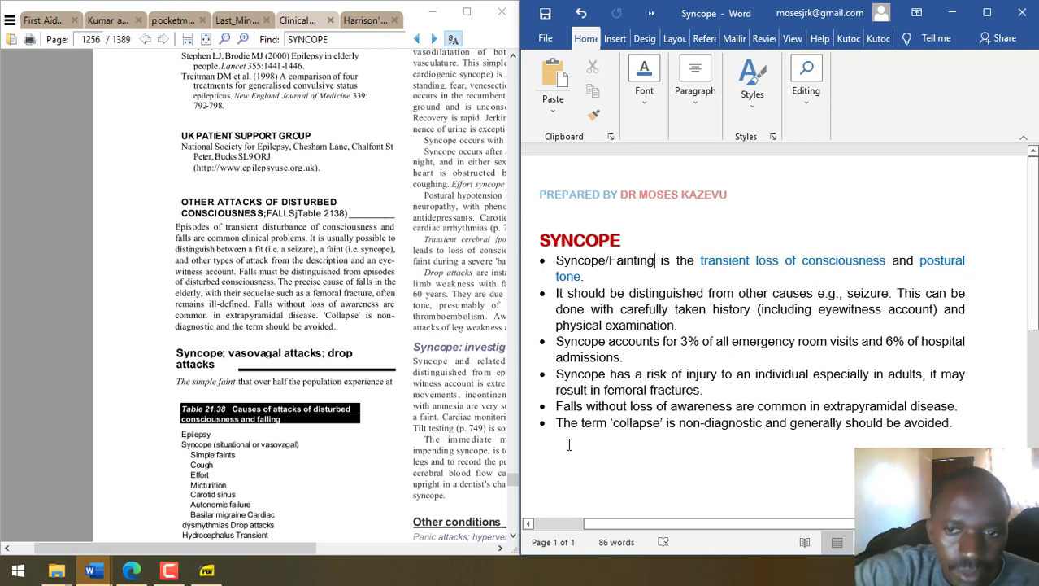
# - Colour "collapse", "non-diagnostic" and "generally should be avoided" in the last bullet blue
pyautogui.moveTo(613, 423); pyautogui.dragTo(765, 423)
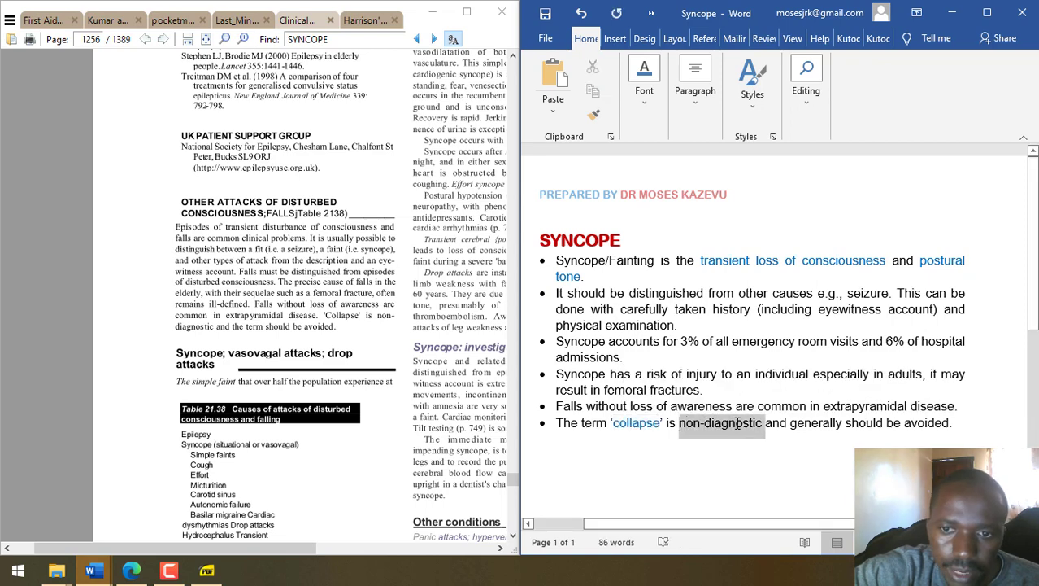
pyautogui.click(715, 403)
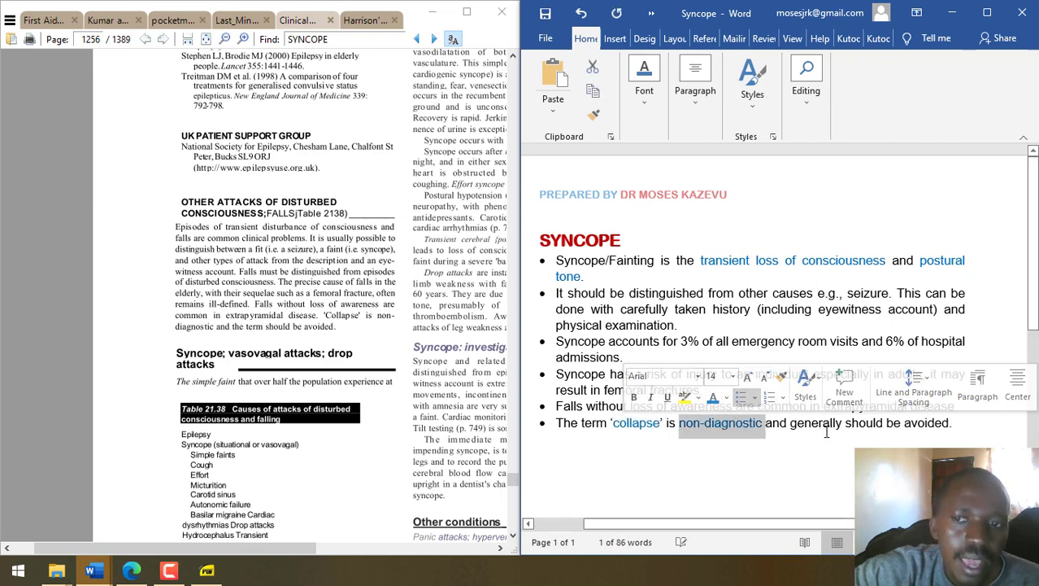
pyautogui.moveTo(790, 423); pyautogui.dragTo(925, 431)
pyautogui.click(684, 398)
pyautogui.click(651, 435)
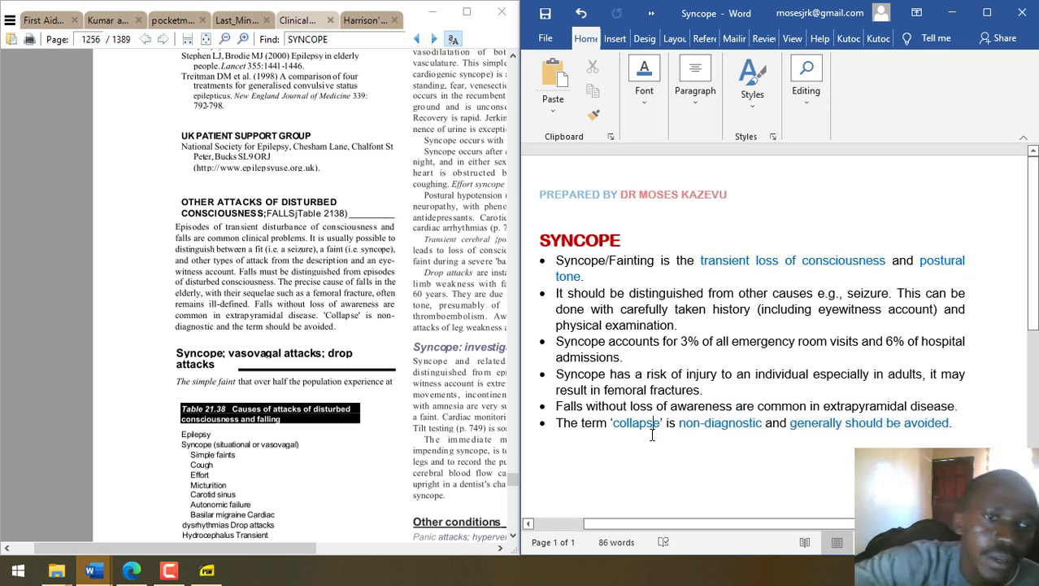
# - Read the syncope, vasovagal and drop attacks section and Table 21.38 on causes of disturbed consciousness in the Clinical PDF
pyautogui.click(371, 156)
pyautogui.scroll(-4, 374, 187)
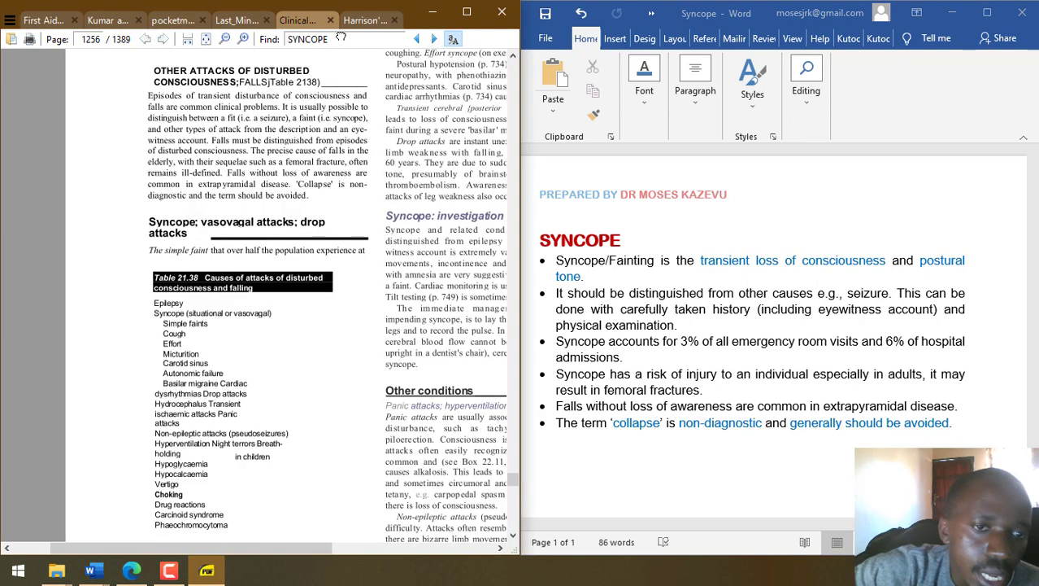
pyautogui.scroll(-1, 325, 319)
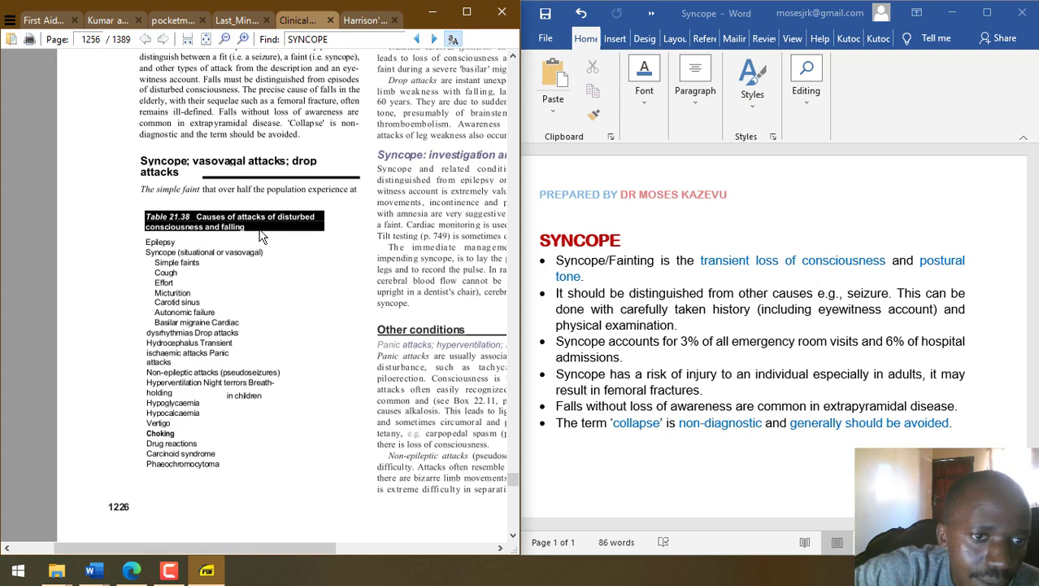
pyautogui.scroll(4, 253, 236)
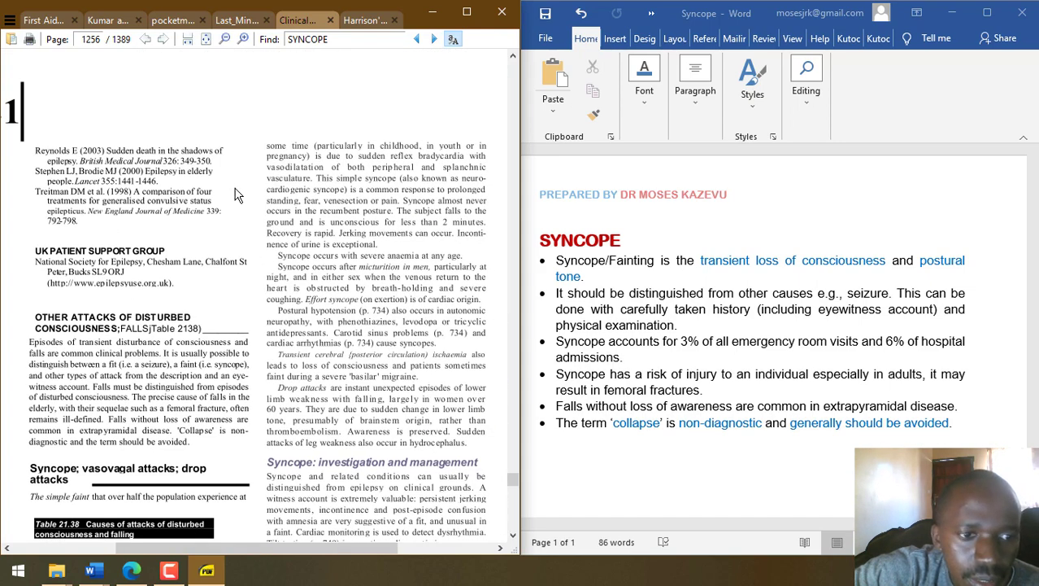
pyautogui.scroll(-1, 235, 195)
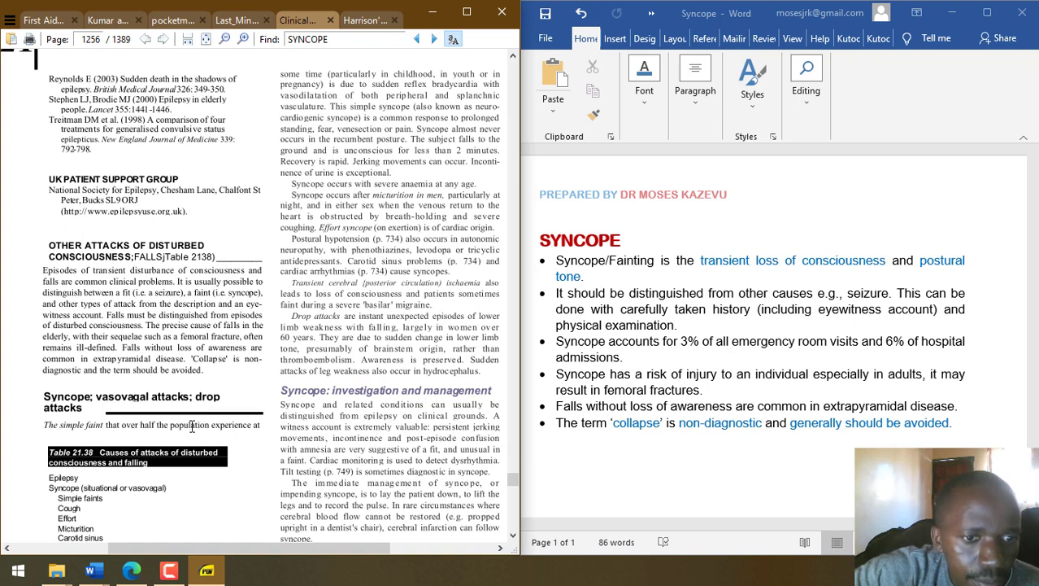
pyautogui.scroll(1, 244, 158)
pyautogui.hscroll(1, 244, 158)
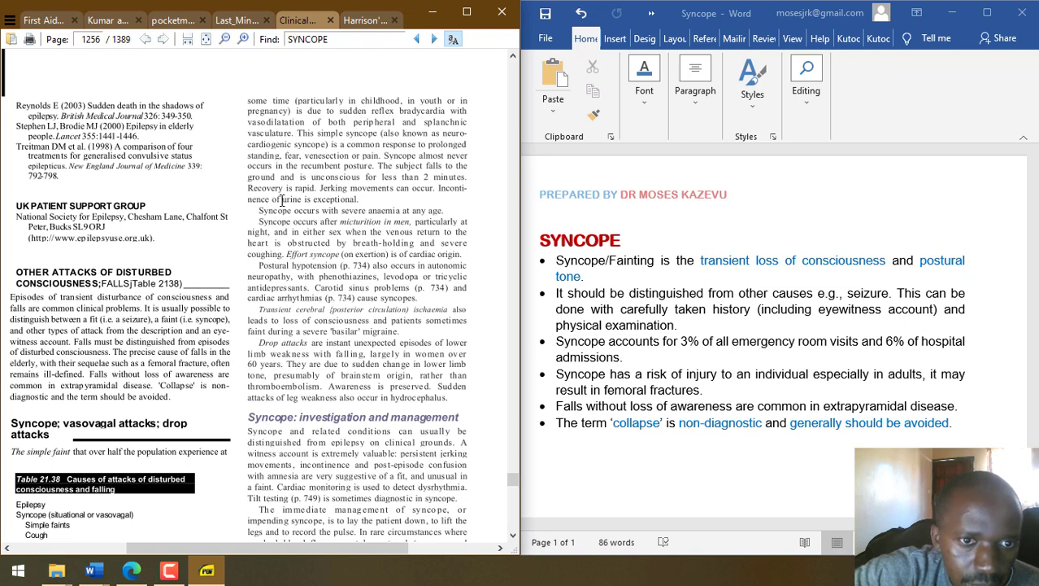
pyautogui.moveTo(193, 523); pyautogui.dragTo(223, 380)
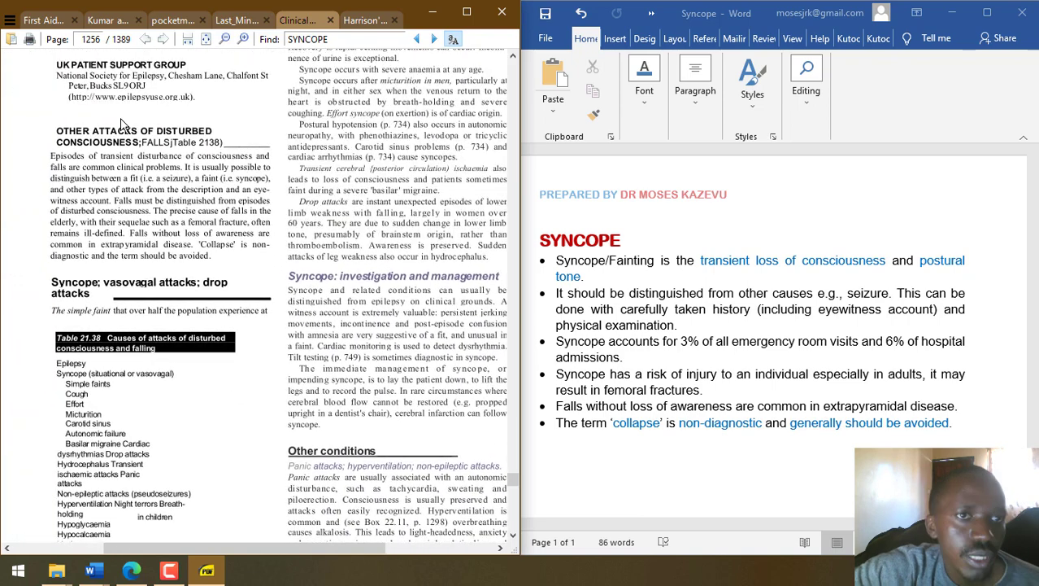
# - Switch to the Harrison's PDF, hide its bookmarks and show the "Approach to the Patient" section on syncope
pyautogui.click(351, 22)
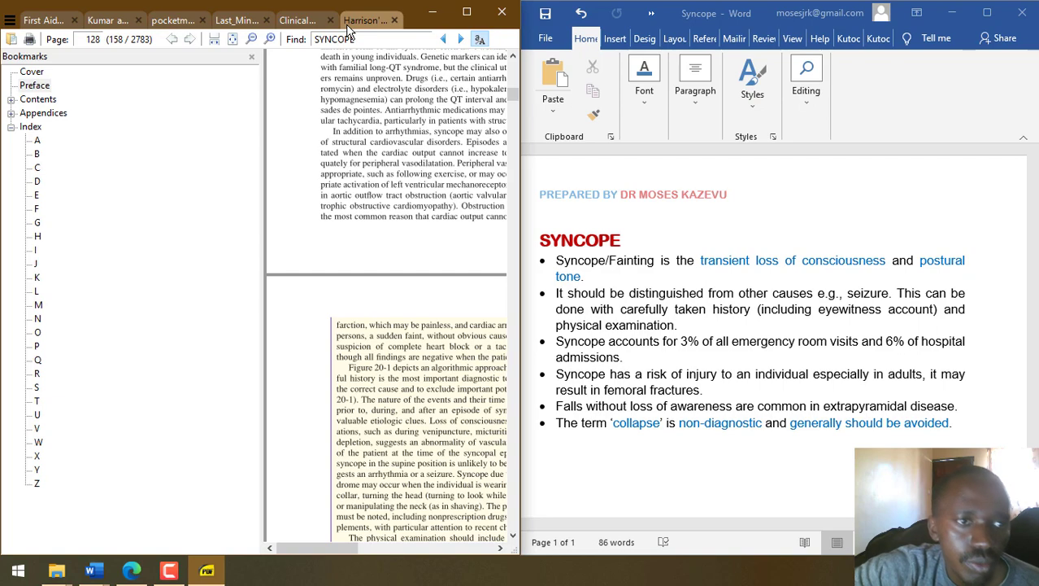
pyautogui.click(252, 56)
pyautogui.scroll(3, 252, 348)
pyautogui.moveTo(251, 348); pyautogui.dragTo(186, 293)
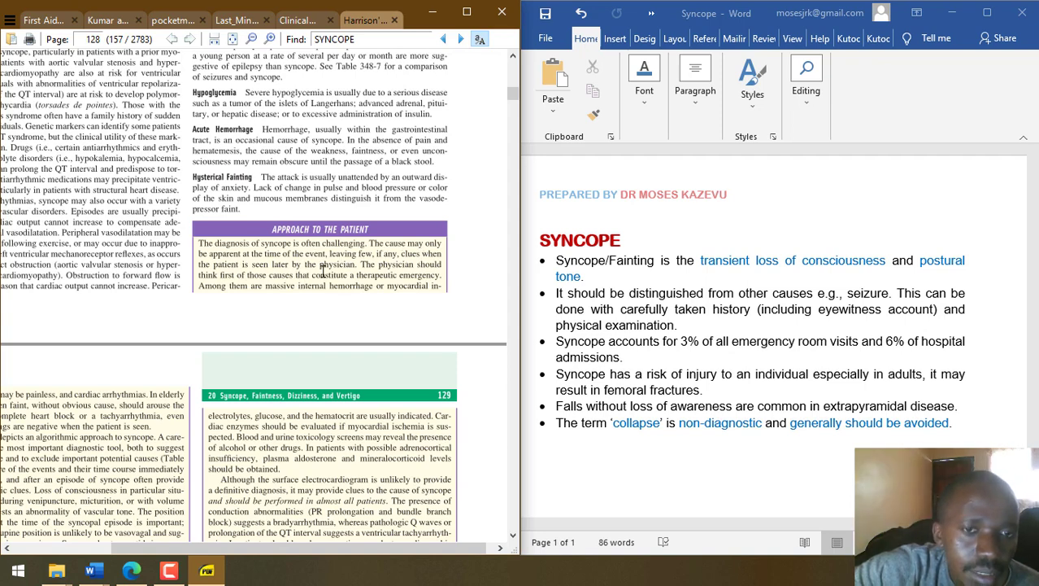
# - Add an arrow sub-bullet under the second bullet reading "In all cases of syncope the physician must rule out other causes of emergency."
pyautogui.scroll(-1, 428, 213)
pyautogui.hscroll(-1, 429, 213)
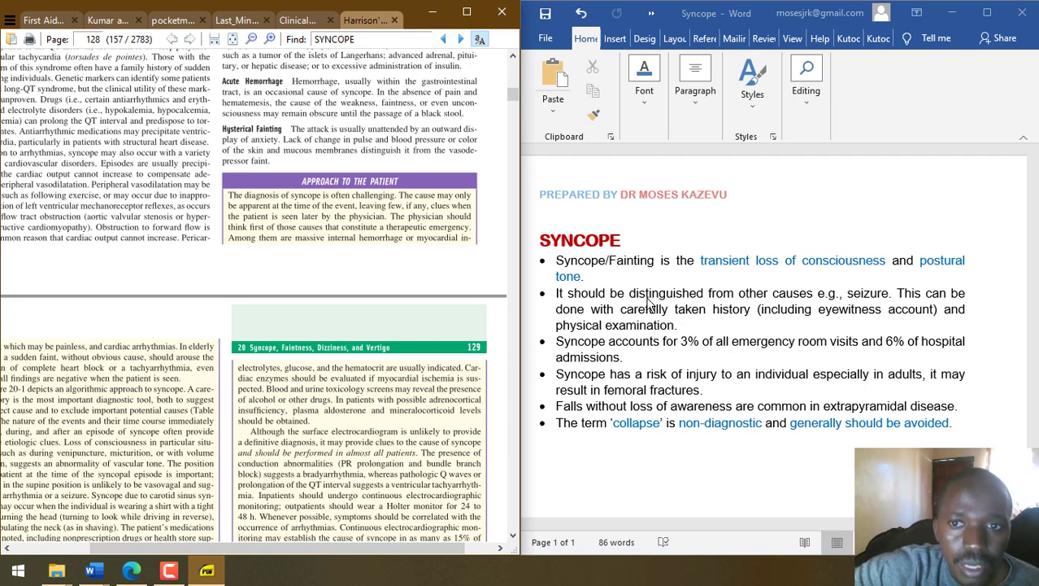
pyautogui.click(628, 287)
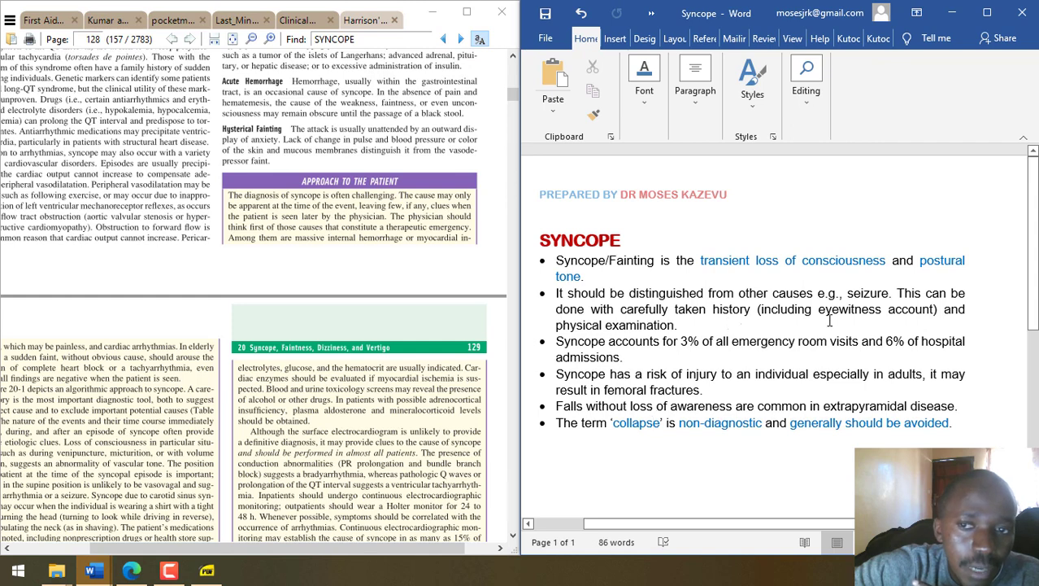
pyautogui.press('Return')
pyautogui.write('> ')
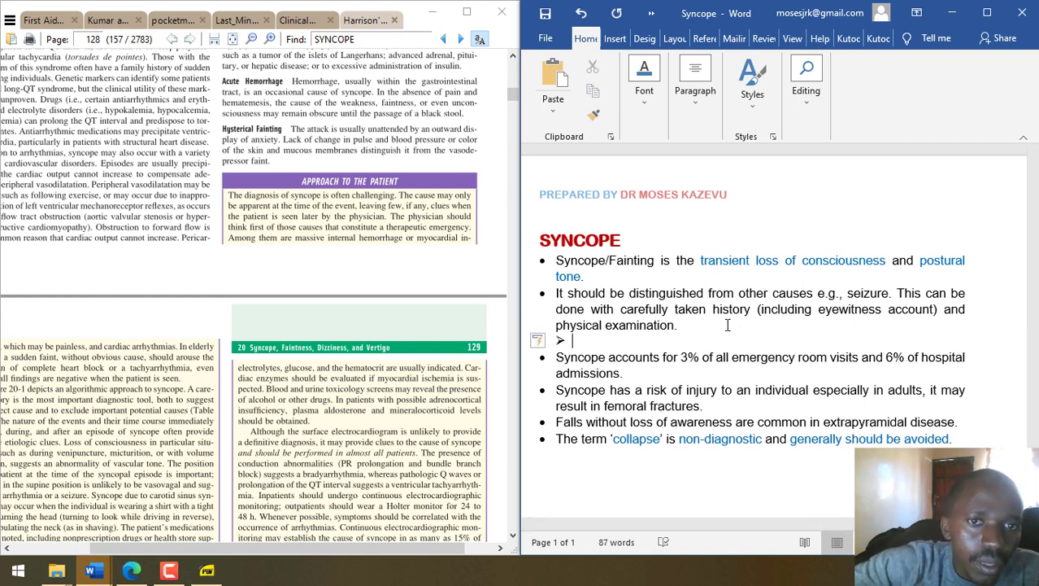
pyautogui.write('In all cases of syncope the p')
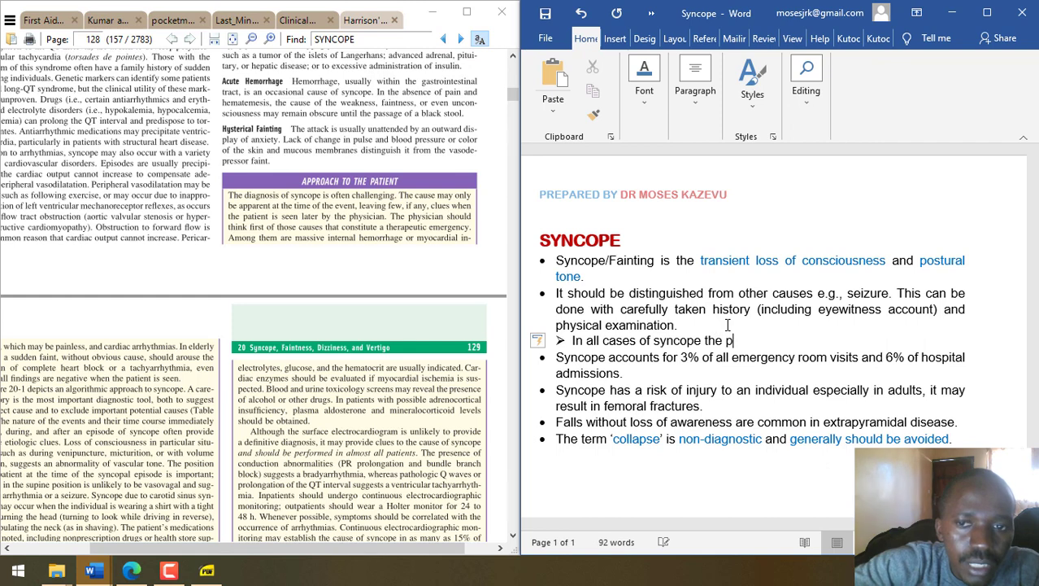
pyautogui.write('hysician mus')
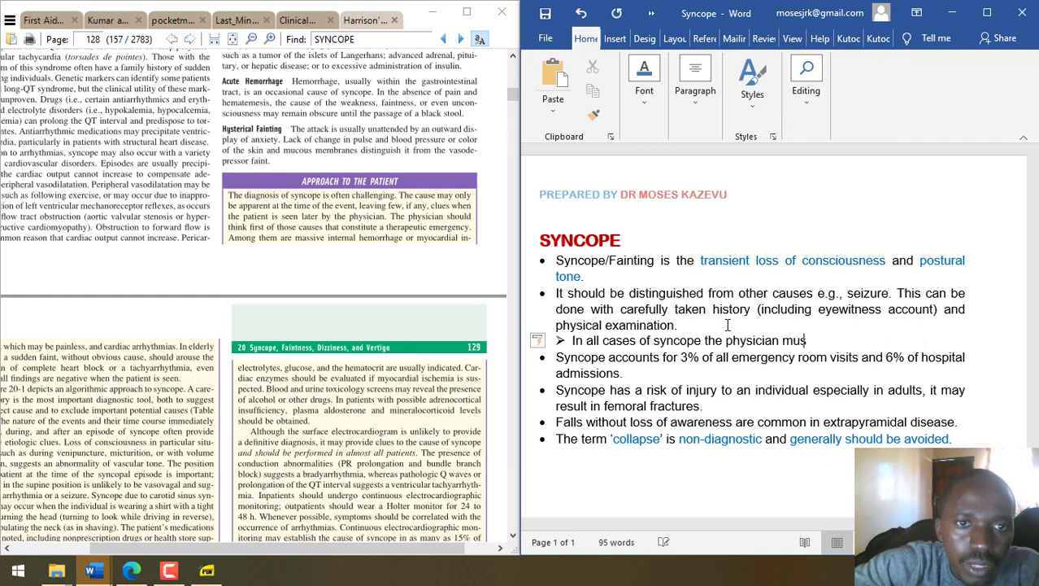
pyautogui.write('t rule out')
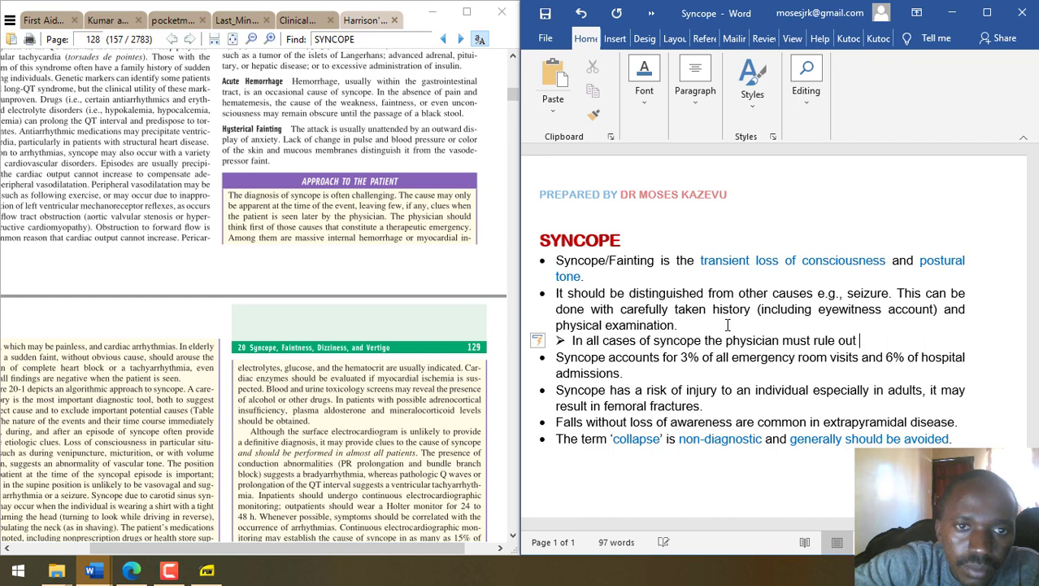
pyautogui.write(' other caus')
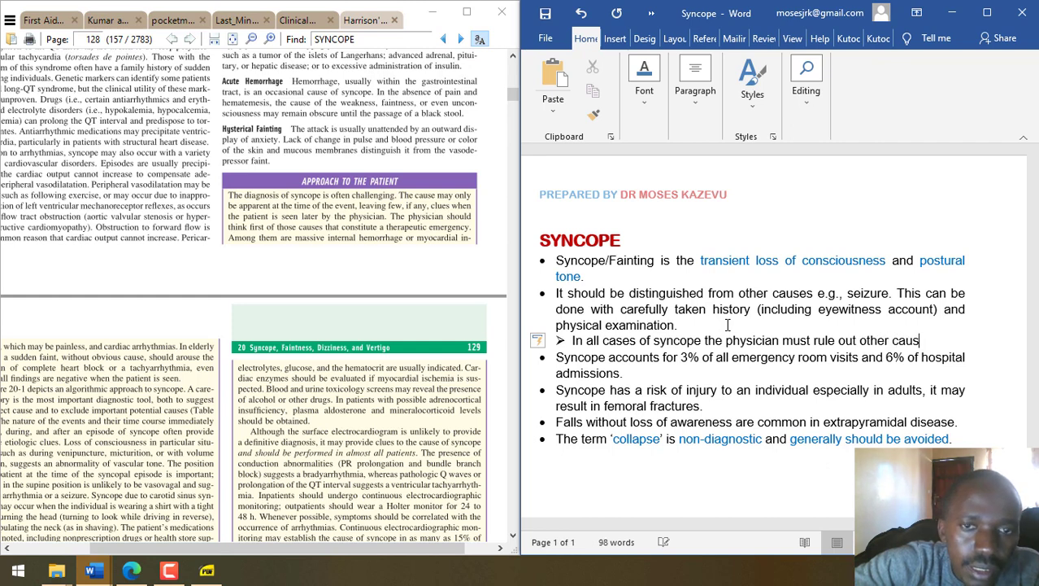
pyautogui.write('es of emergency.')
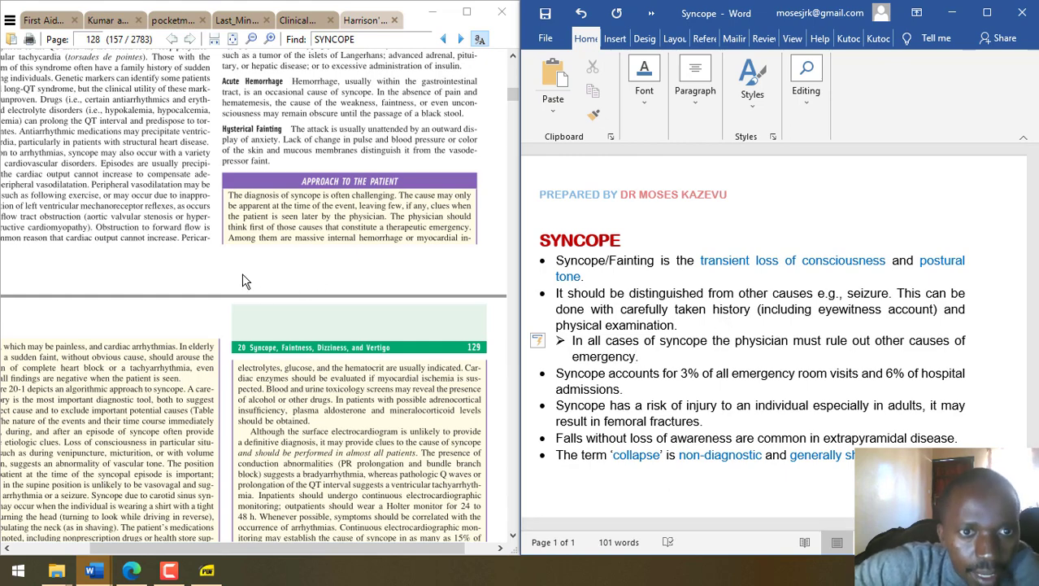
# - Extend the arrow sub-bullet with "e.g., massive internal hemorrhage or myocardial infarction." and accept the suggested comma after "syncope"
pyautogui.moveTo(231, 287); pyautogui.dragTo(253, 259)
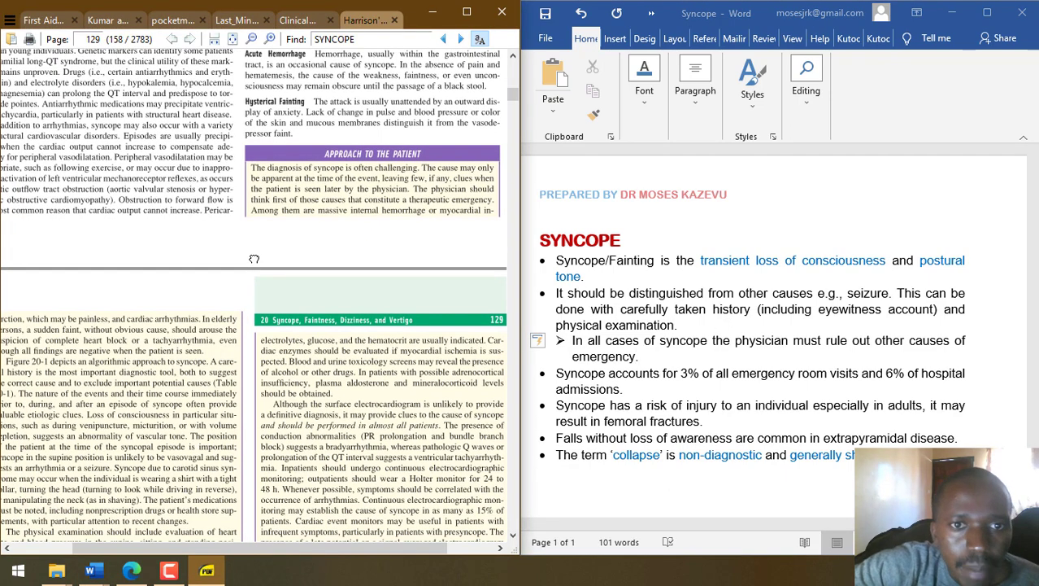
pyautogui.click(746, 359)
pyautogui.press('BackSpace')
pyautogui.write('e.g., ')
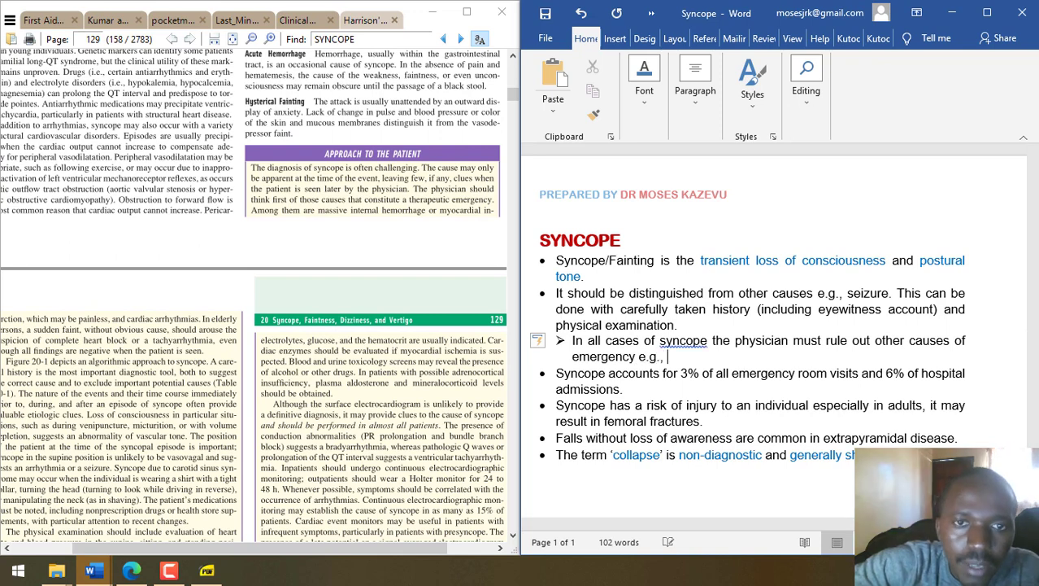
pyautogui.write('m')
pyautogui.rightClick(693, 344)
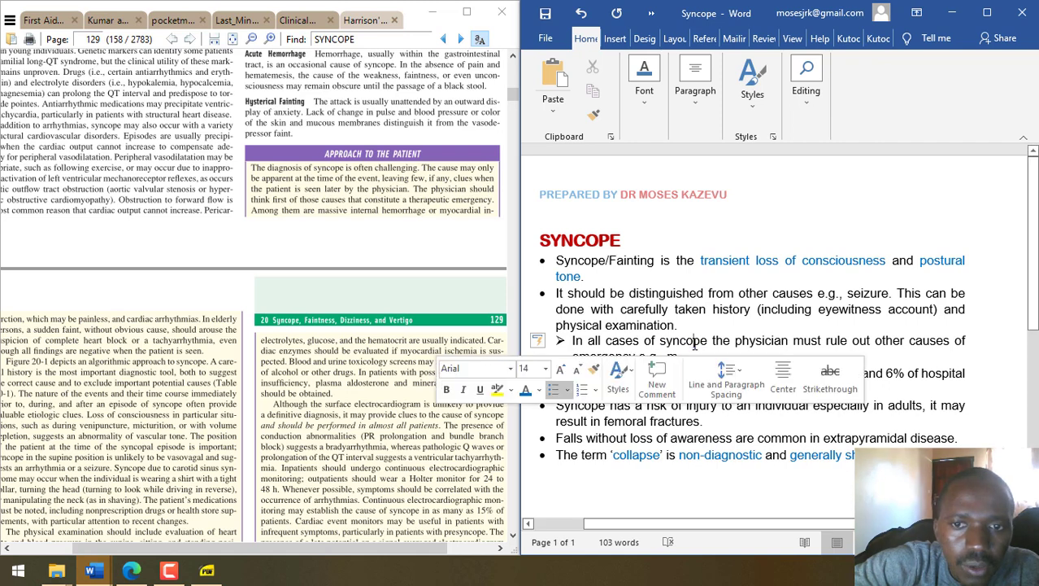
pyautogui.press('Escape')
pyautogui.rightClick(687, 342)
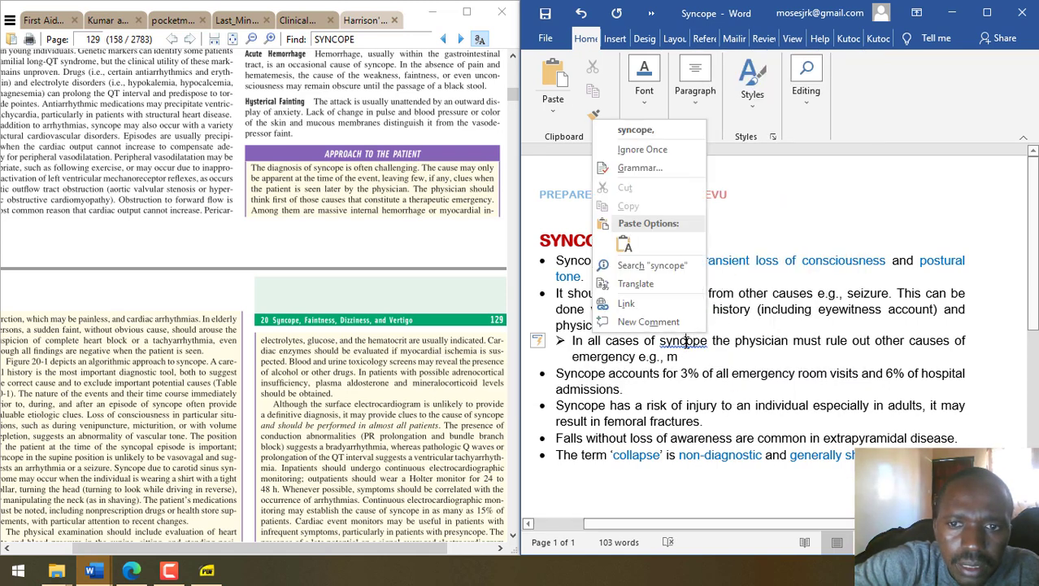
pyautogui.click(635, 130)
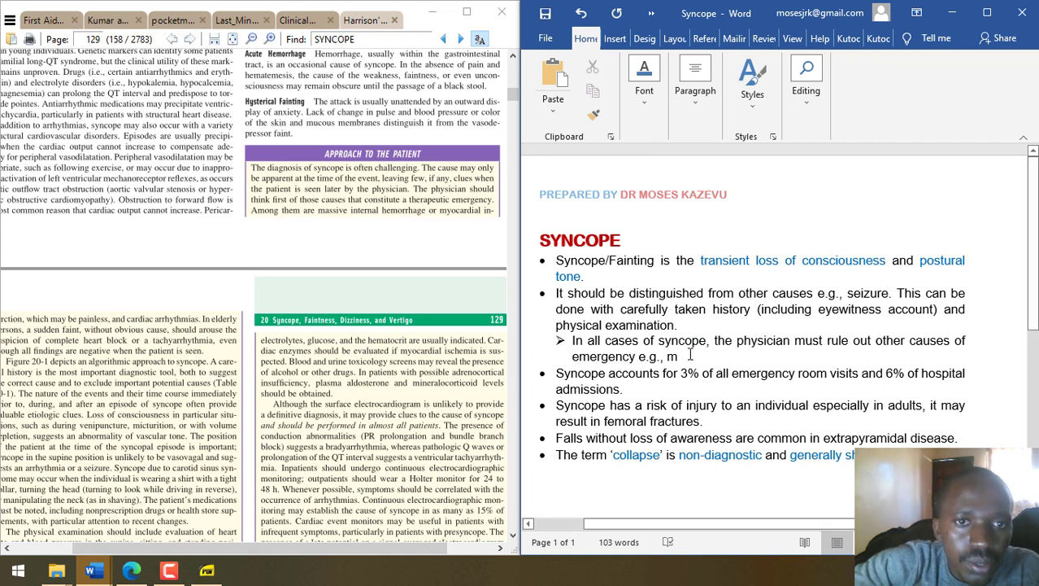
pyautogui.write('assi')
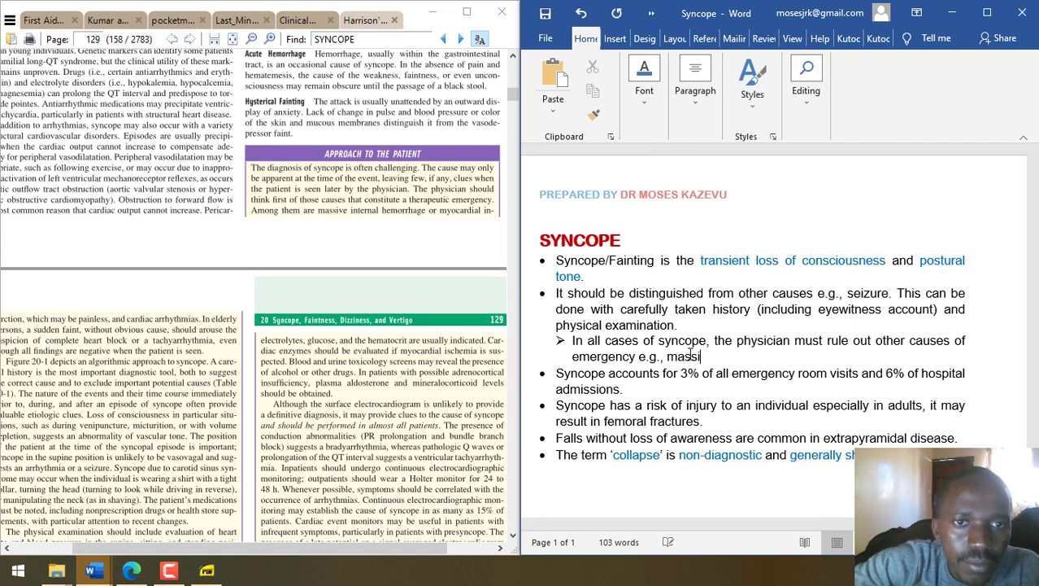
pyautogui.write('ve internal hemorrhage')
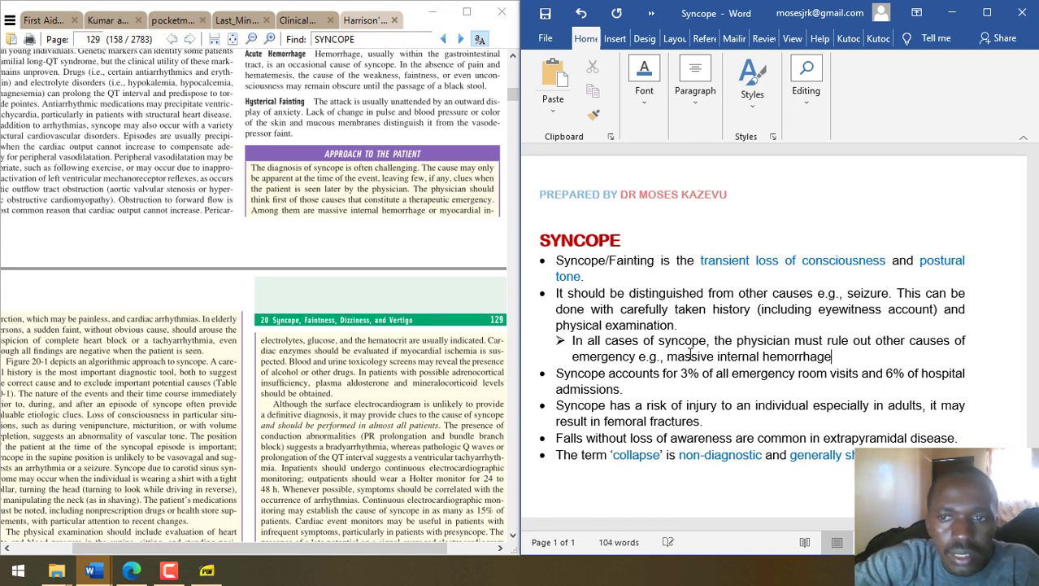
pyautogui.write(' or myocardial in')
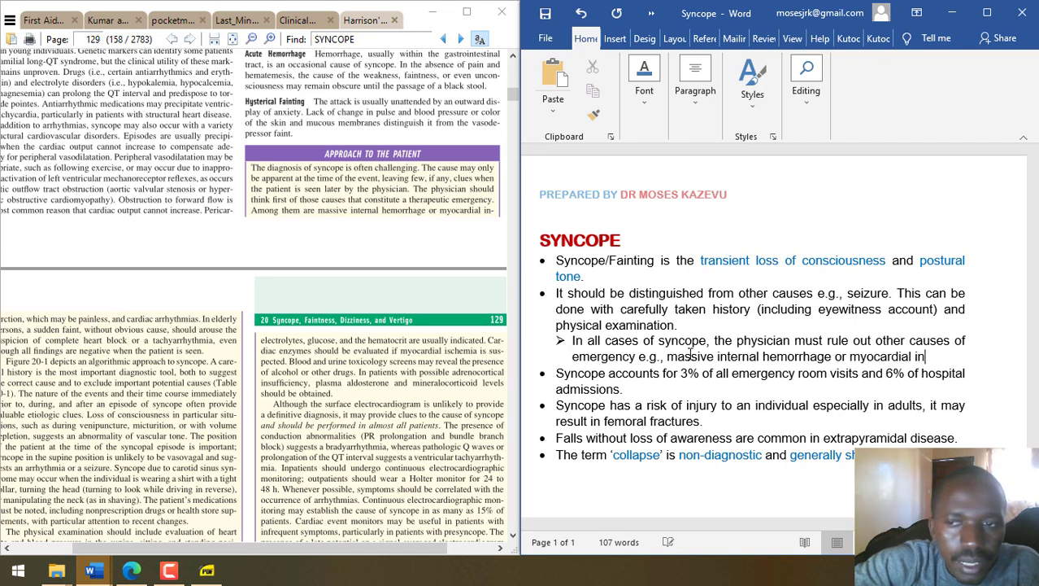
pyautogui.write('farction.')
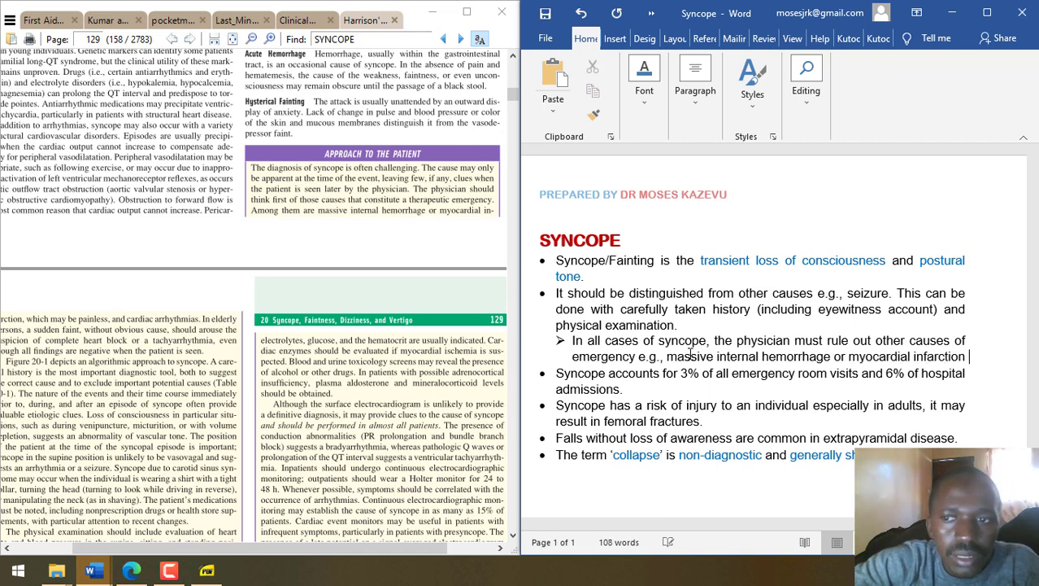
# - Insert ", cardiac arrhythmias" after "massive internal hemorrhage" in the arrow sub-bullet, following the Harrison's text
pyautogui.moveTo(244, 304); pyautogui.dragTo(273, 267)
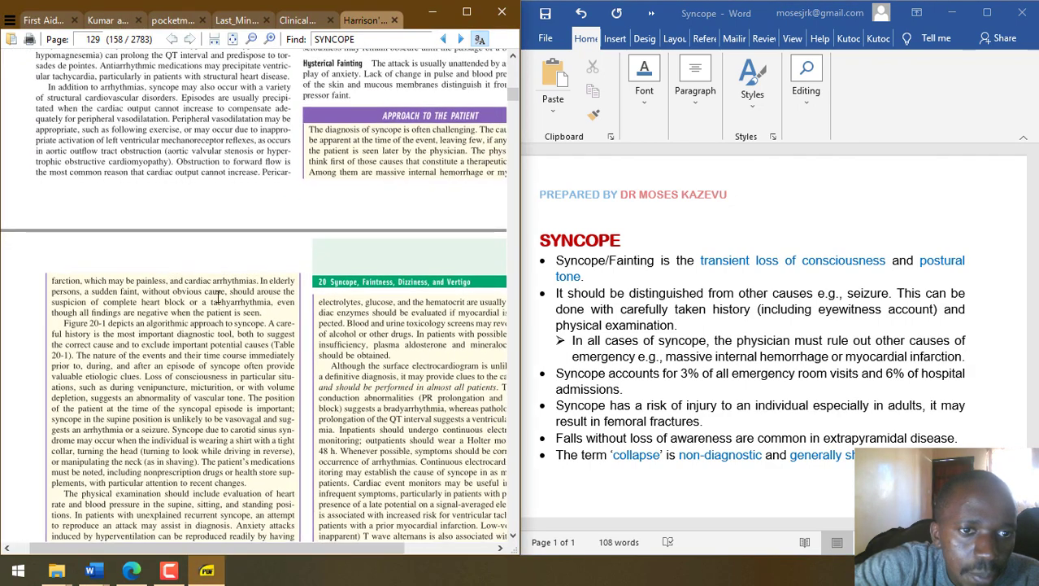
pyautogui.click(831, 358)
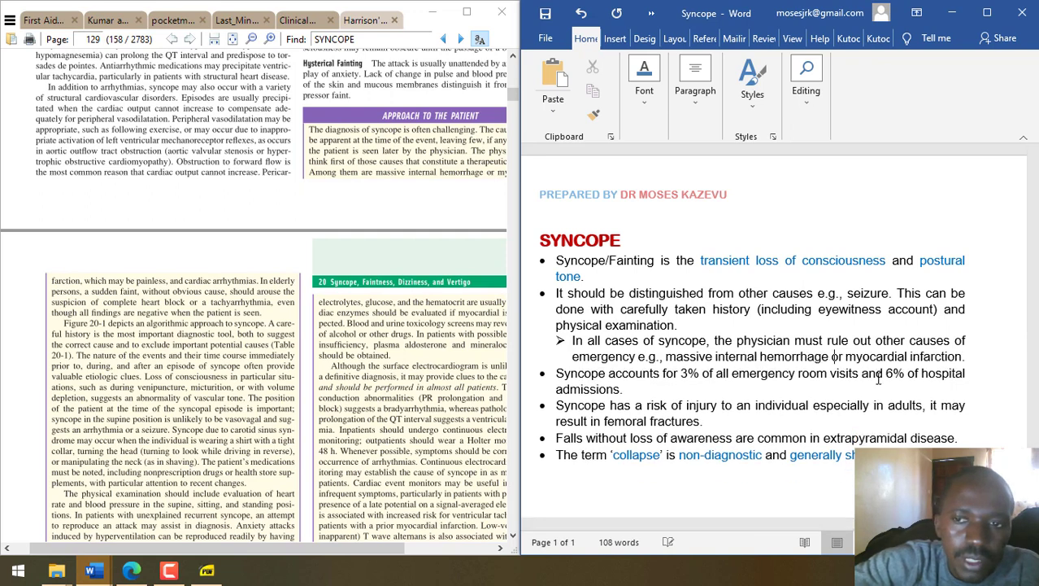
pyautogui.write(', cardiac')
pyautogui.write(' arrhy')
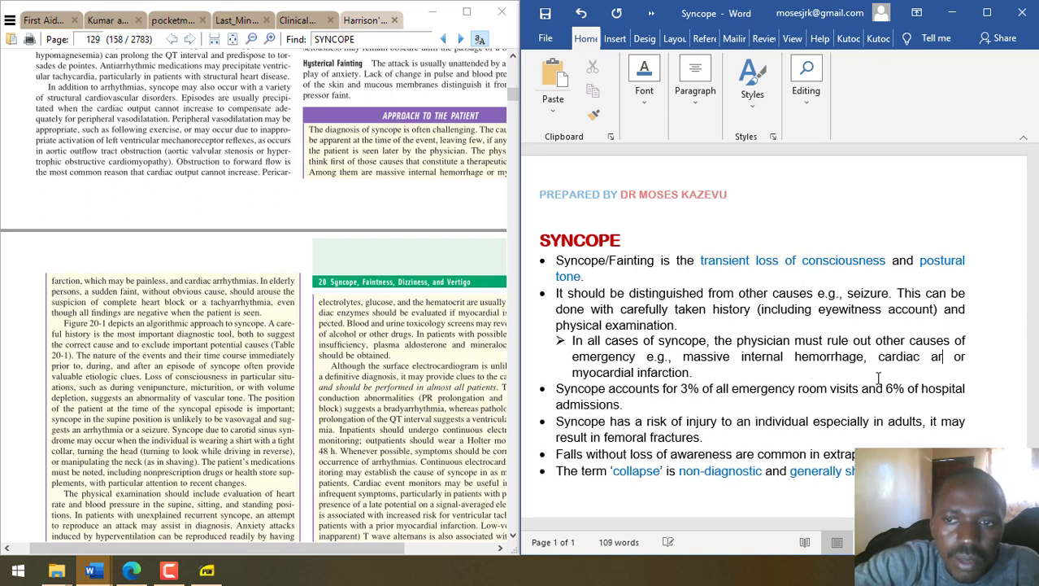
pyautogui.write('thmias')
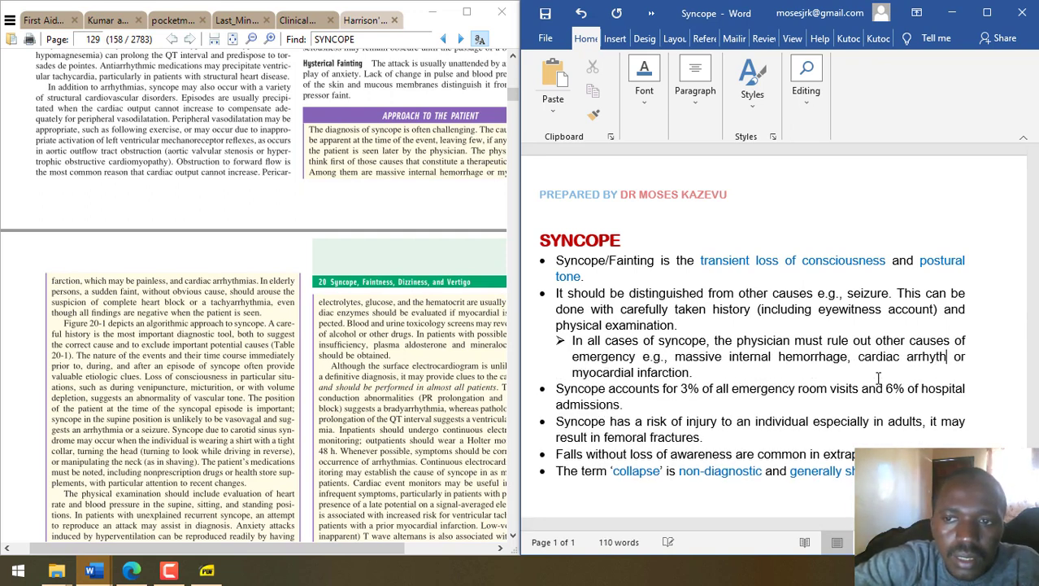
# - Add an arrow sub-bullet under the femoral fractures bullet beginning "In elderly patients, a sudden faint without an obvious cause"
pyautogui.click(170, 262)
pyautogui.scroll(-2, 171, 244)
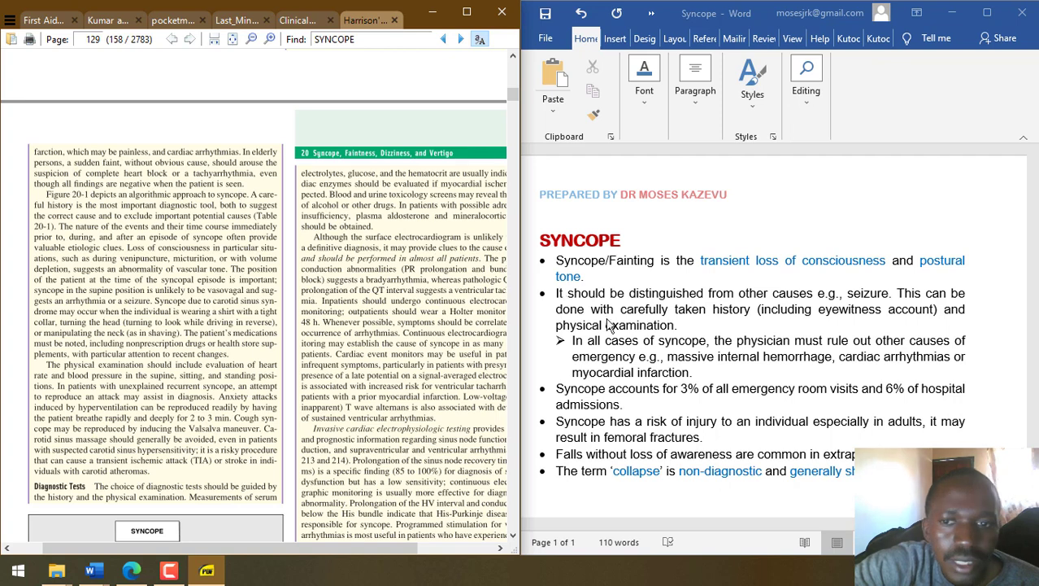
pyautogui.click(739, 442)
pyautogui.press('Return')
pyautogui.press('Tab')
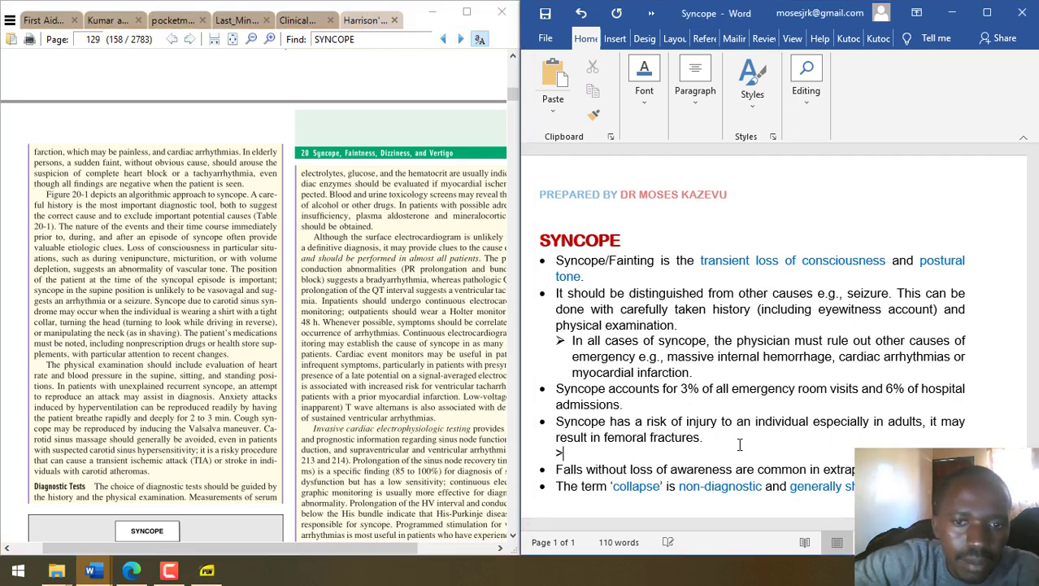
pyautogui.write('In elderly patients')
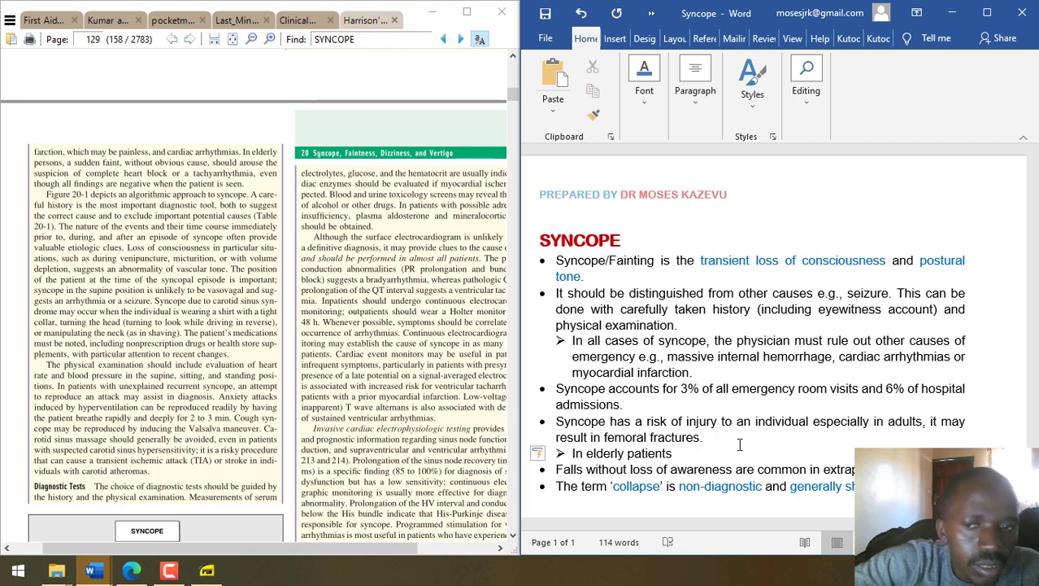
pyautogui.write(', a sund')
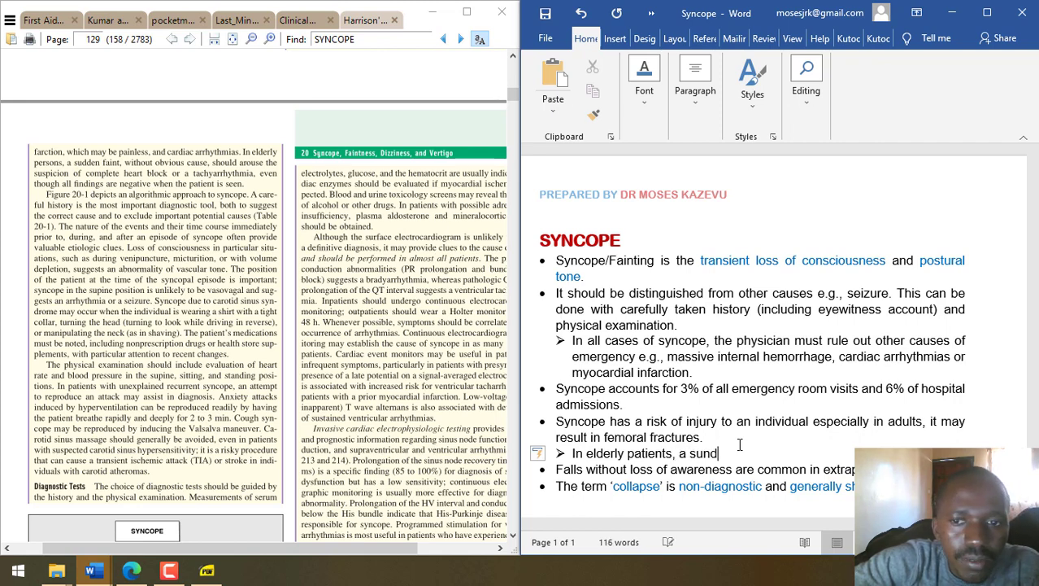
pyautogui.press('BackSpace')
pyautogui.press('BackSpace')
pyautogui.write('de')
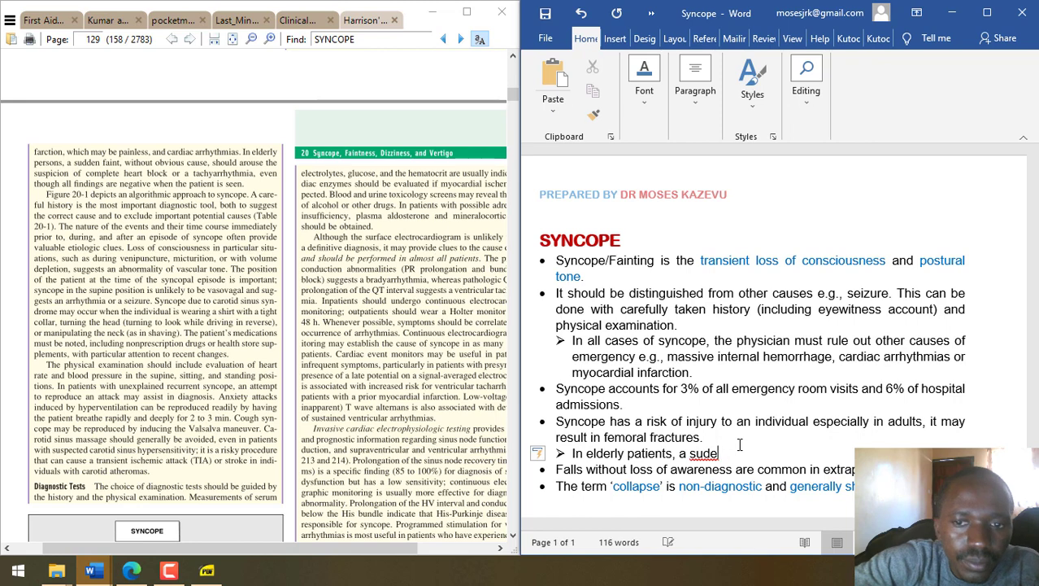
pyautogui.press('BackSpace')
pyautogui.write('den faint ')
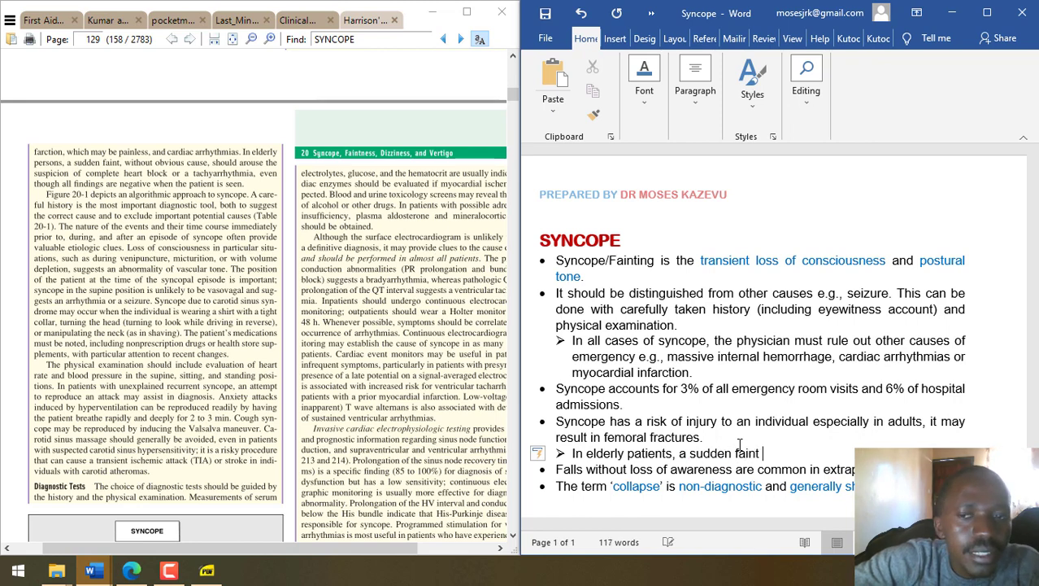
pyautogui.write('without an obvio')
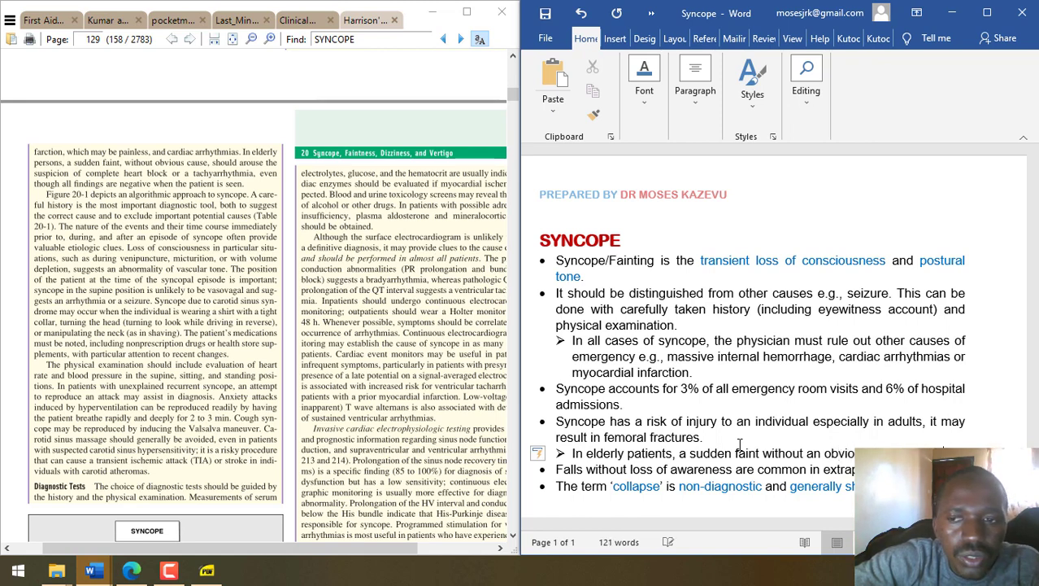
# - Continue the elderly patients sub-bullet with "arouse suspicion of complete heart block or a tachyarrhythmia"
pyautogui.write('arouse suspe')
pyautogui.write('cious')
pyautogui.press('BackSpace')
pyautogui.press('BackSpace')
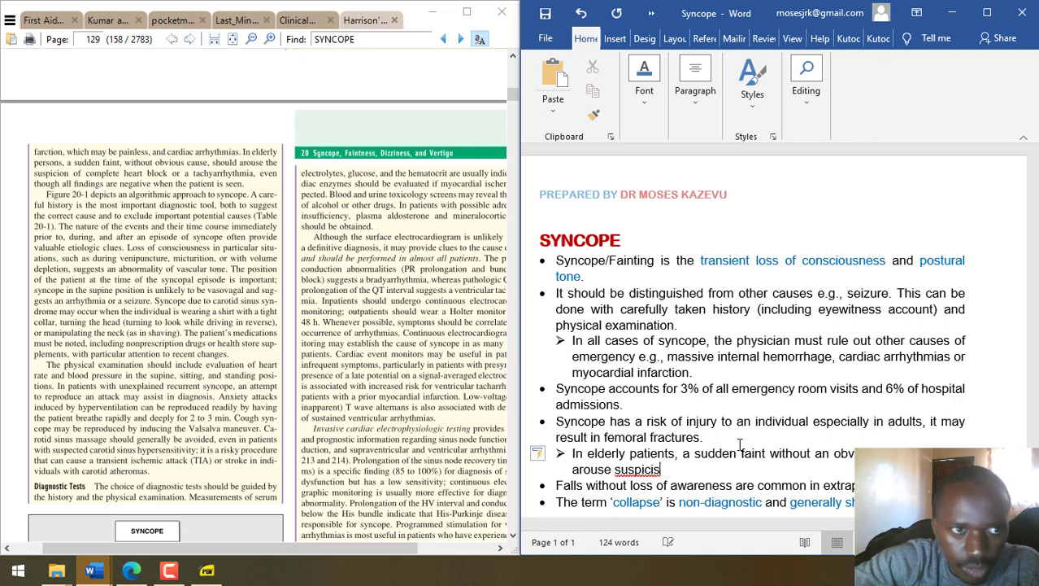
pyautogui.write('on of complete heart blod ')
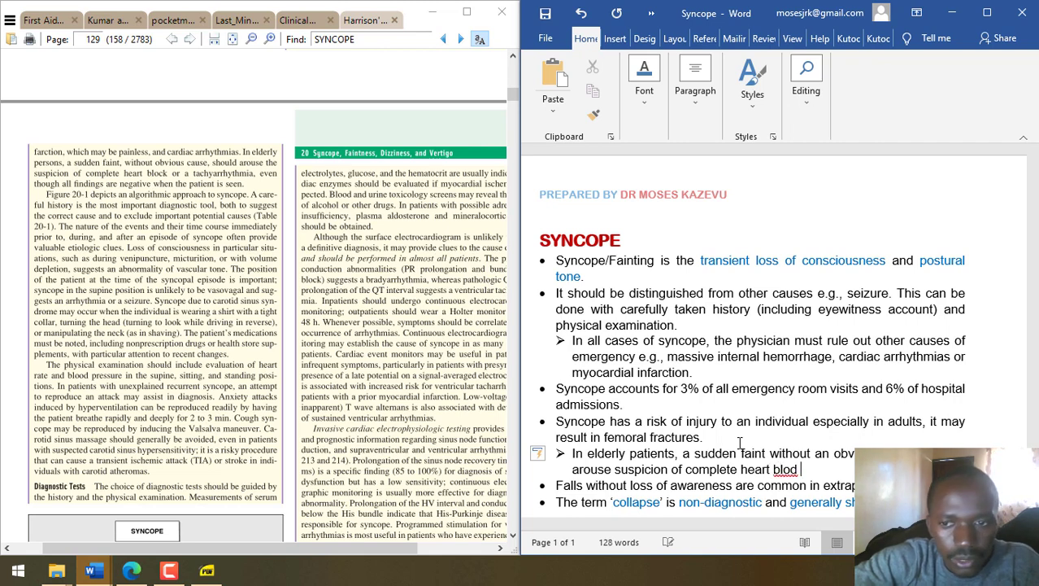
pyautogui.press('BackSpace')
pyautogui.press('BackSpace')
pyautogui.write('ck of t')
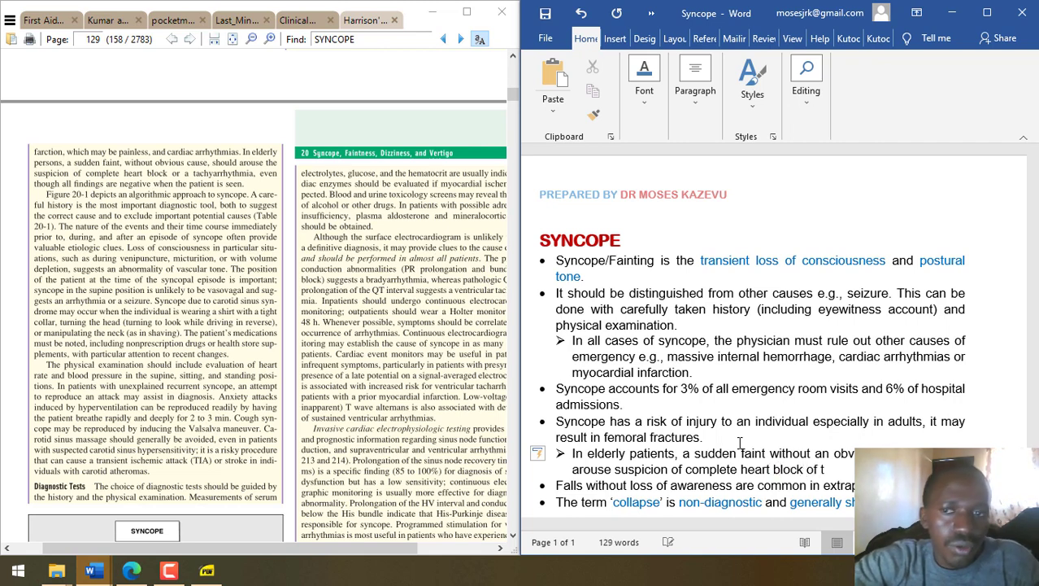
pyautogui.press('BackSpace')
pyautogui.write('a ')
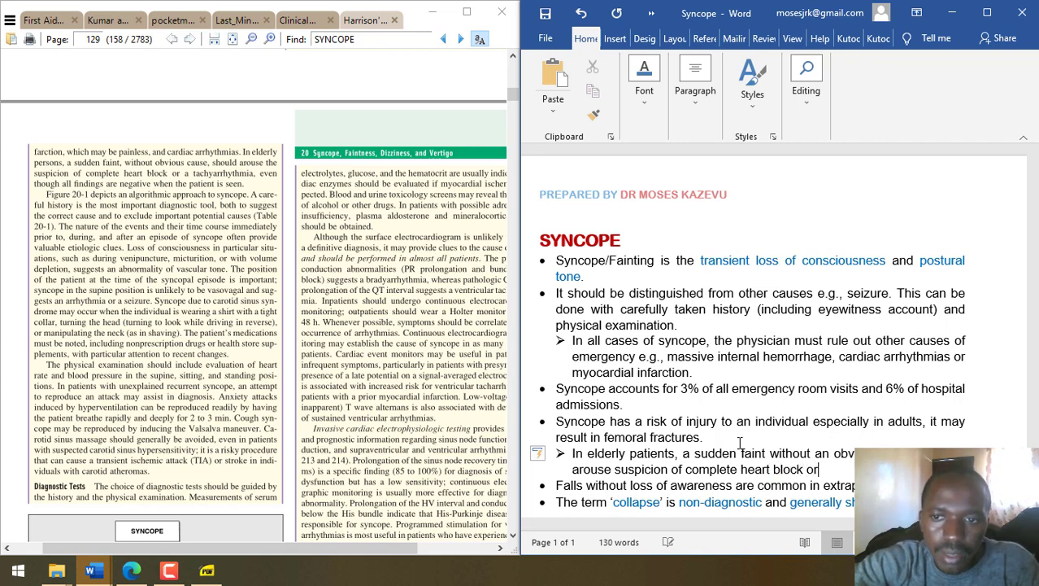
pyautogui.write('tach')
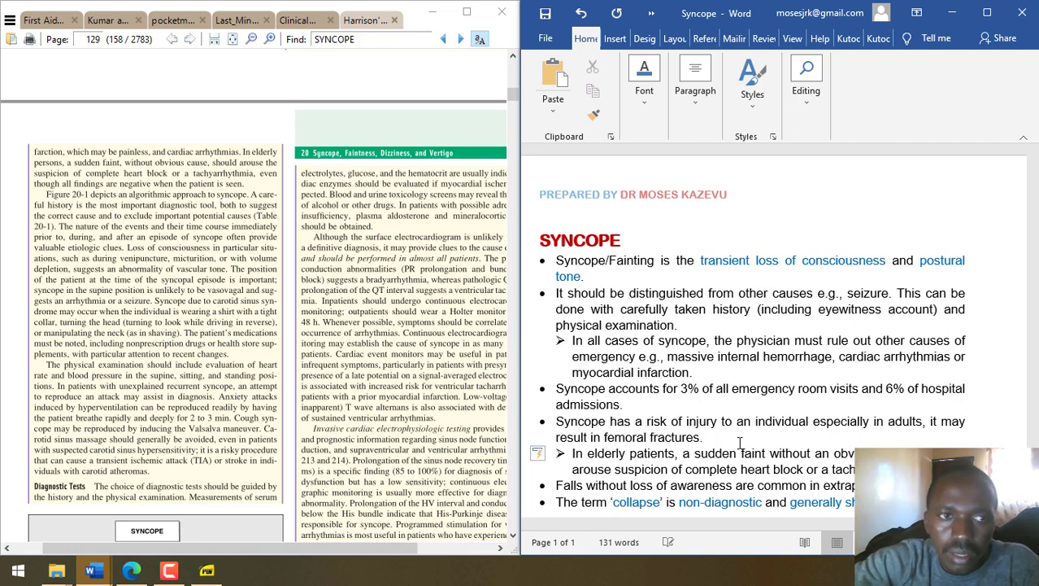
# - Complete the elderly patients sub-bullet with "when findings are negative at the time of presentation"
pyautogui.write('with')
pyautogui.write('hen findin')
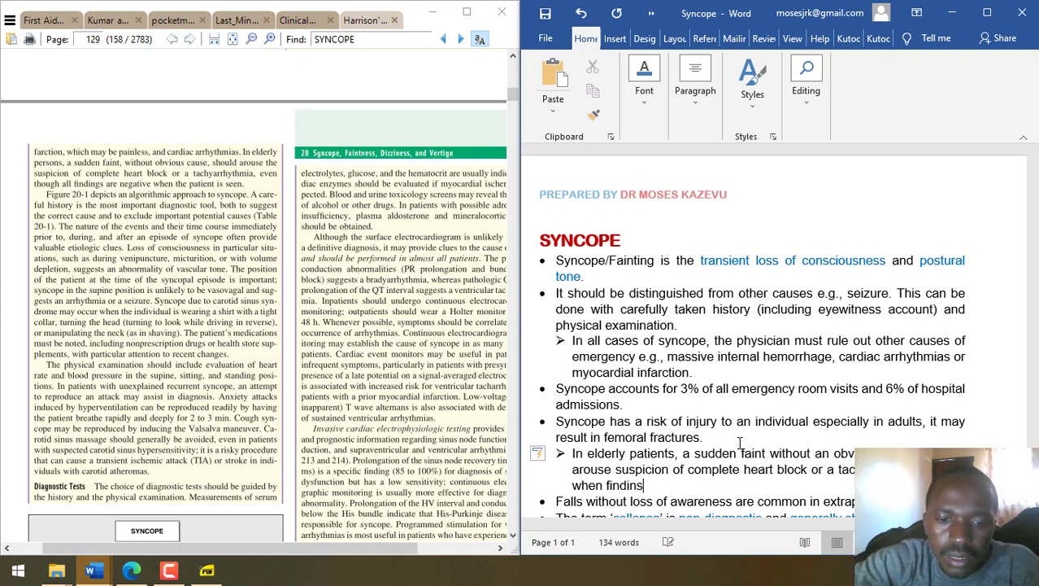
pyautogui.write('gs are negati')
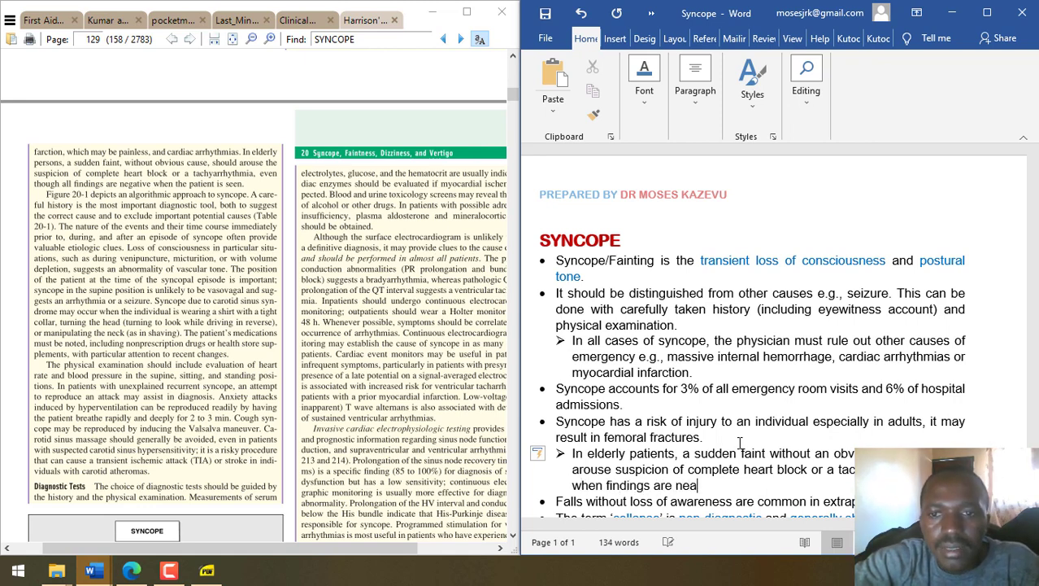
pyautogui.write('ve a t')
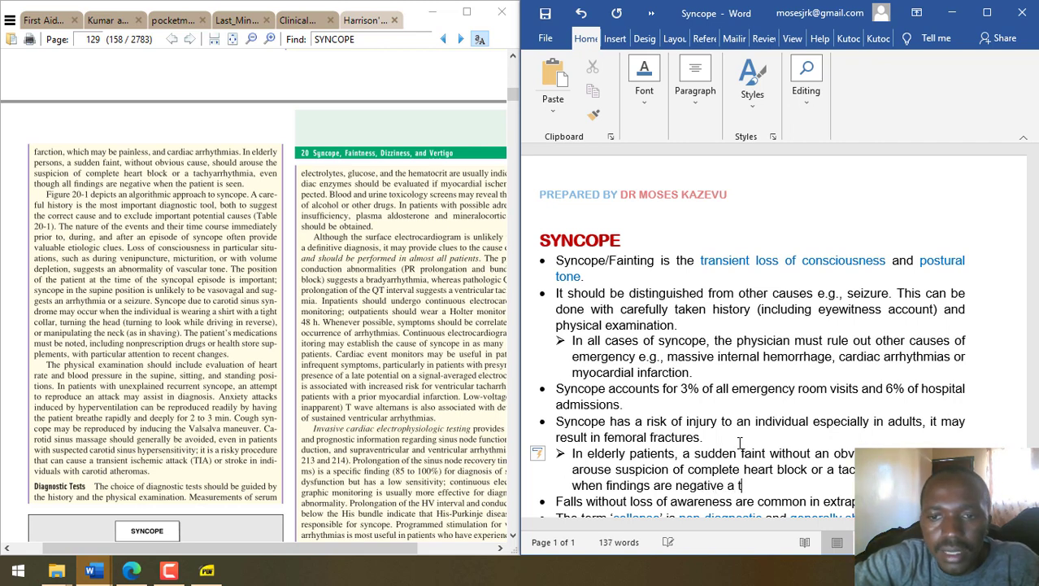
pyautogui.write(' the time of presentat')
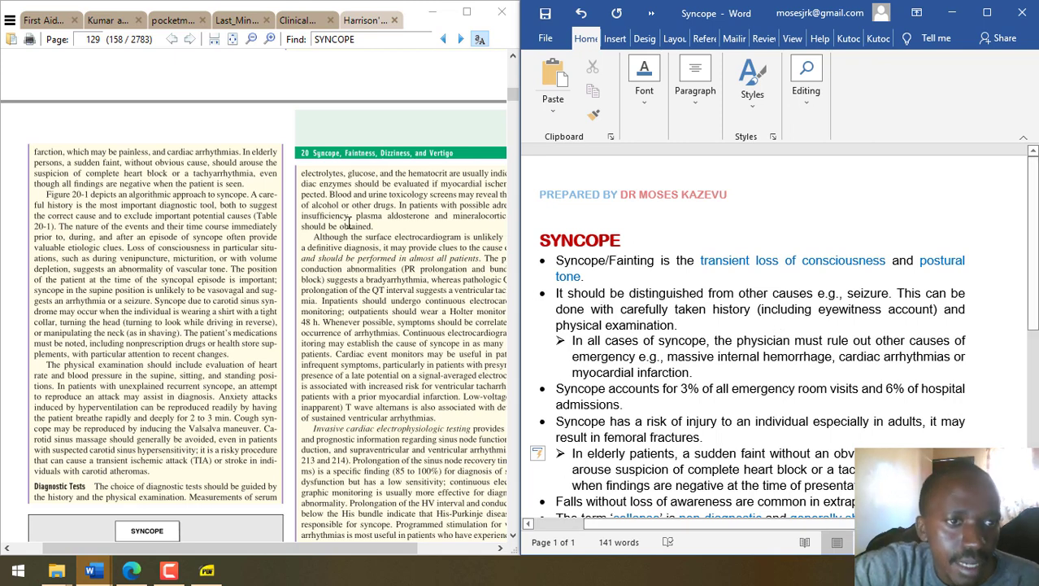
# - Review the approach to syncope in Harrison's and the syncope section in the First Aid PDF
pyautogui.click(289, 226)
pyautogui.scroll(-1, 289, 226)
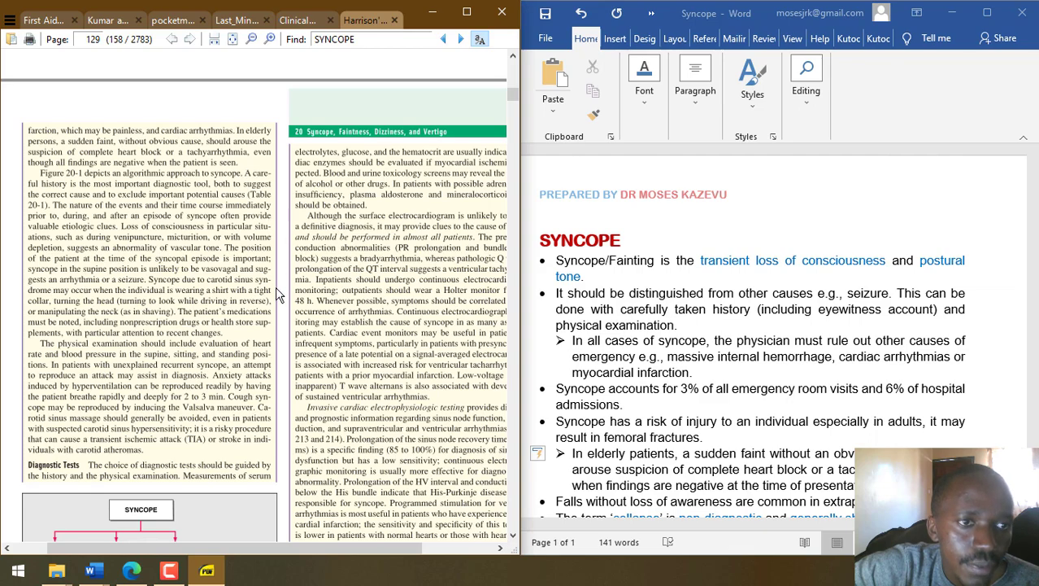
pyautogui.scroll(-8, 271, 225)
pyautogui.scroll(6, 276, 293)
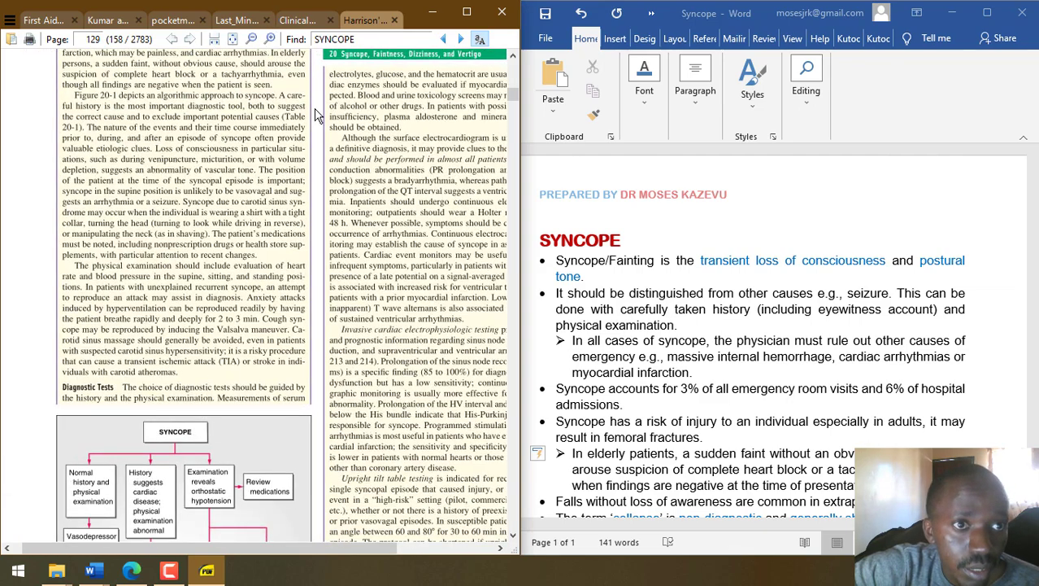
pyautogui.scroll(1, 307, 104)
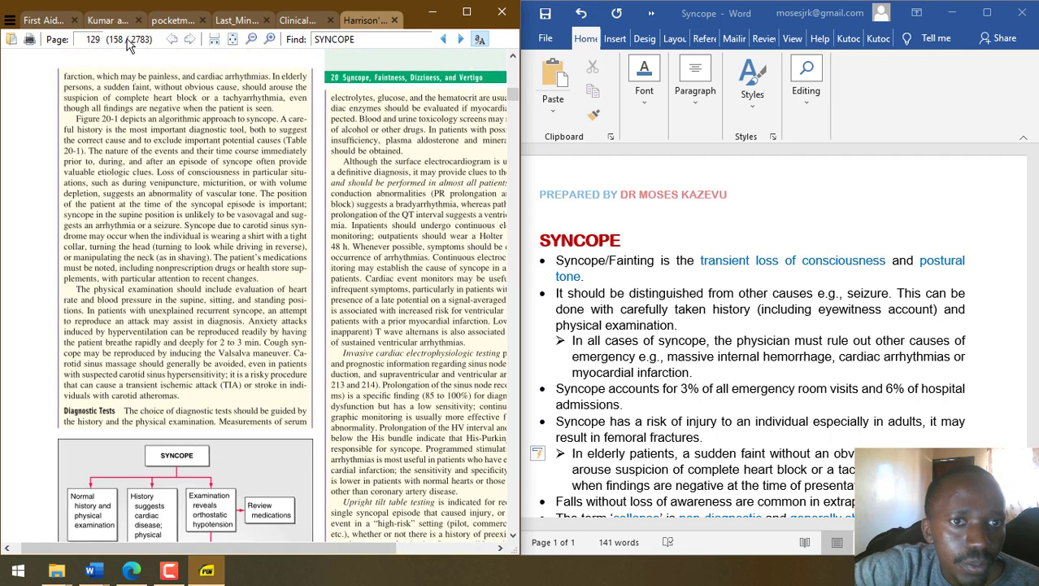
pyautogui.click(38, 17)
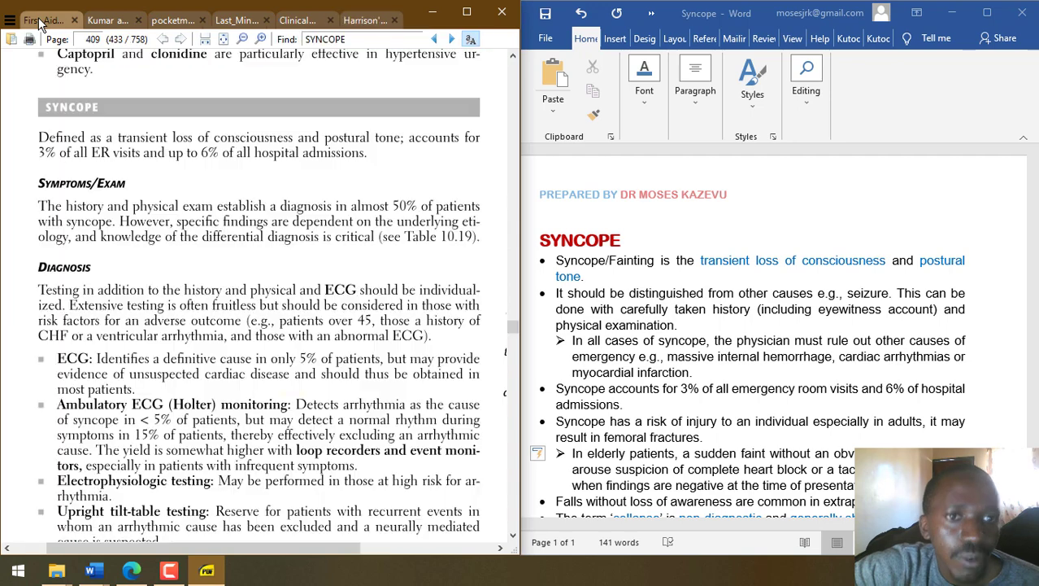
pyautogui.scroll(-1, 220, 248)
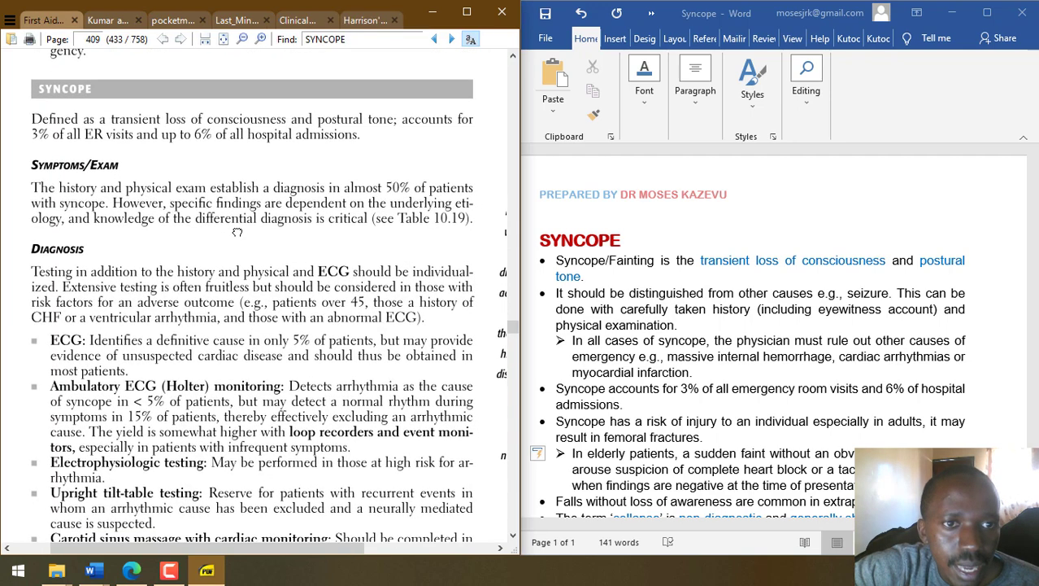
# - Add a non-bulleted paragraph after the 'collapse' bullet and apply the Heading 2 style to it
pyautogui.click(884, 517)
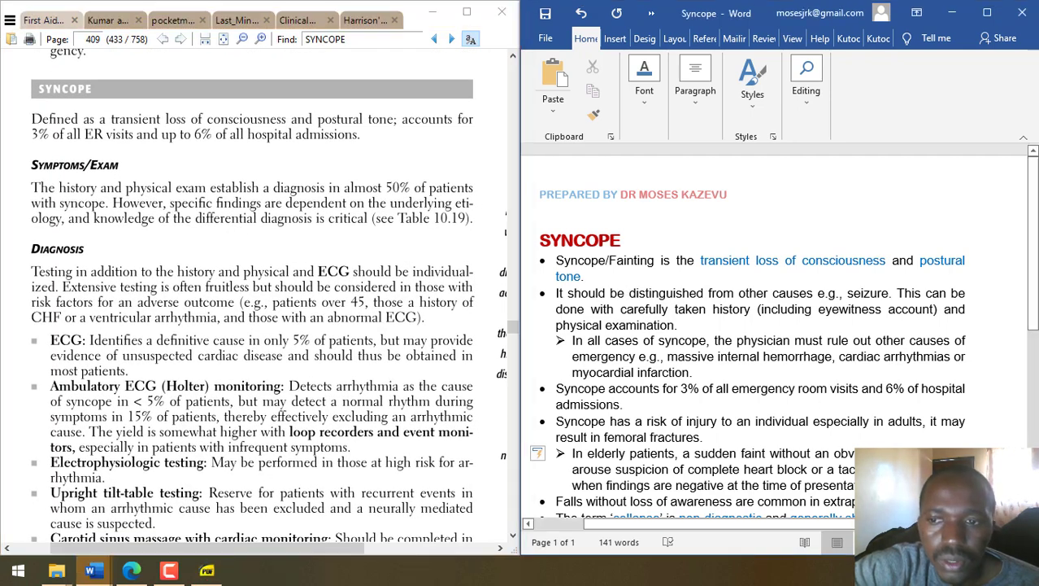
pyautogui.scroll(-7, 773, 325)
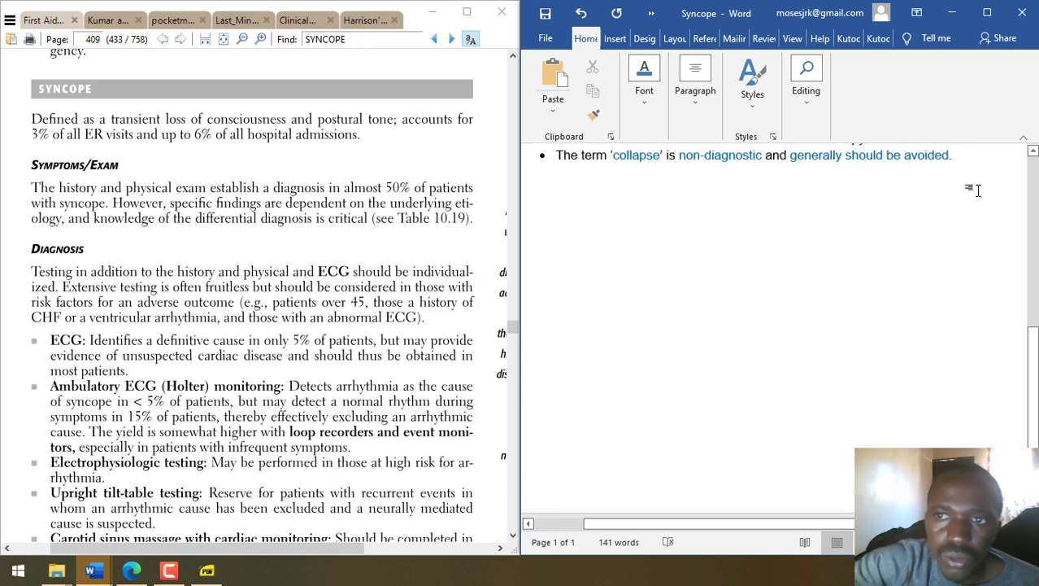
pyautogui.click(966, 159)
pyautogui.press('Return')
pyautogui.press('BackSpace')
pyautogui.click(753, 82)
pyautogui.click(928, 139)
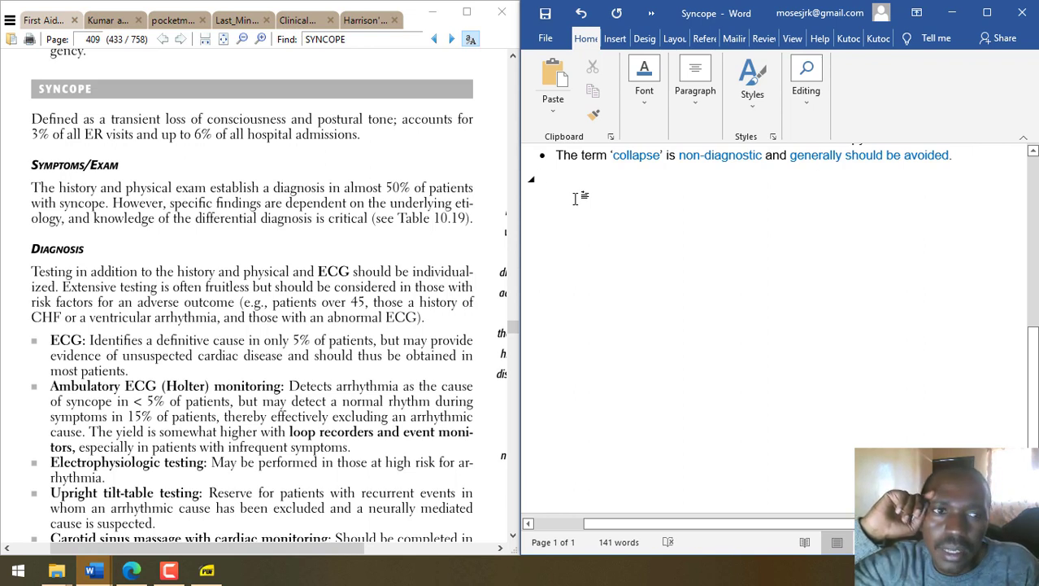
# - Enter "APPROACH TO SYCOPE" as the heading text and start a new line below it
pyautogui.write('APPROACH TO SYNDROM')
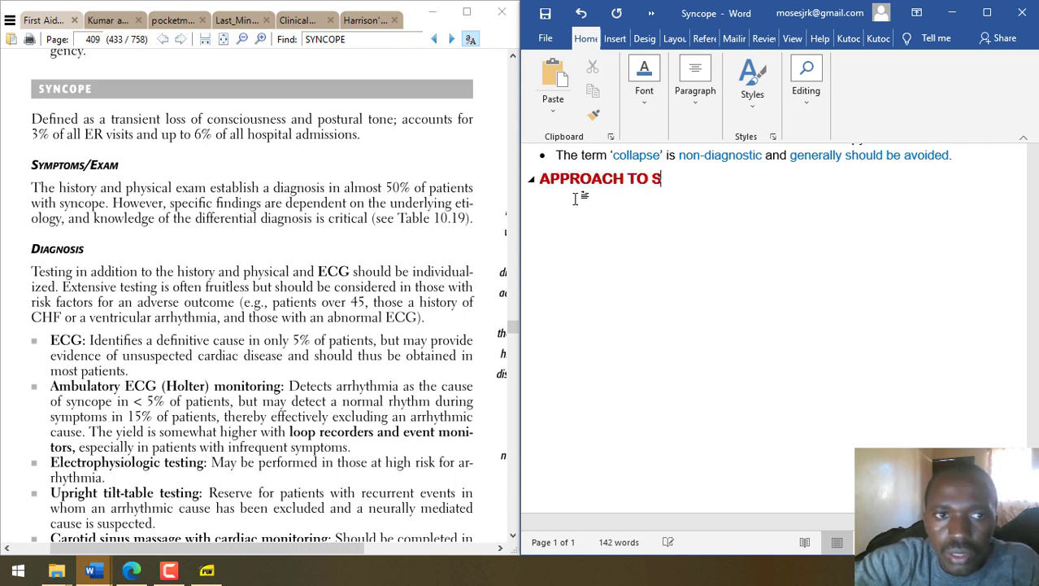
pyautogui.press('BackSpace')
pyautogui.press('BackSpace')
pyautogui.press('BackSpace')
pyautogui.press('BackSpace')
pyautogui.press('BackSpace')
pyautogui.press('BackSpace')
pyautogui.write('COPE')
pyautogui.press('Return')
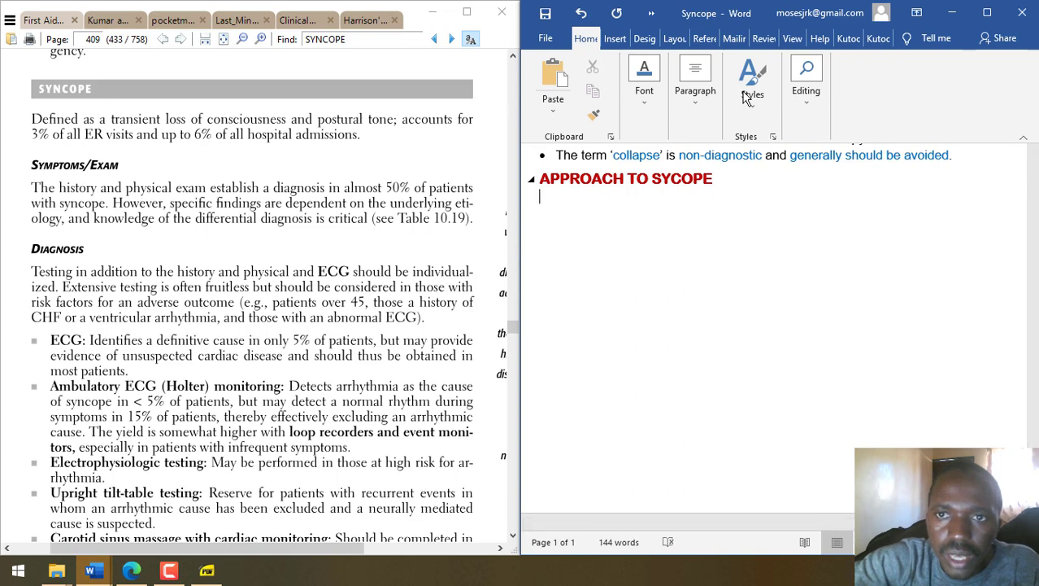
# - Add a Heading 3 subheading "HISTORY" under the approach heading and start a bulleted list beneath it
pyautogui.click(752, 82)
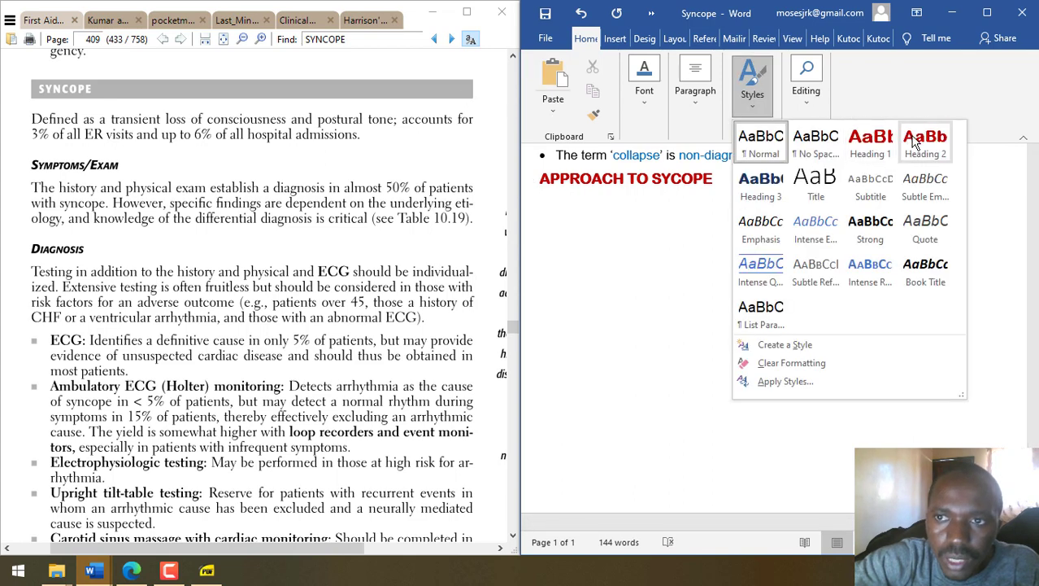
pyautogui.click(762, 189)
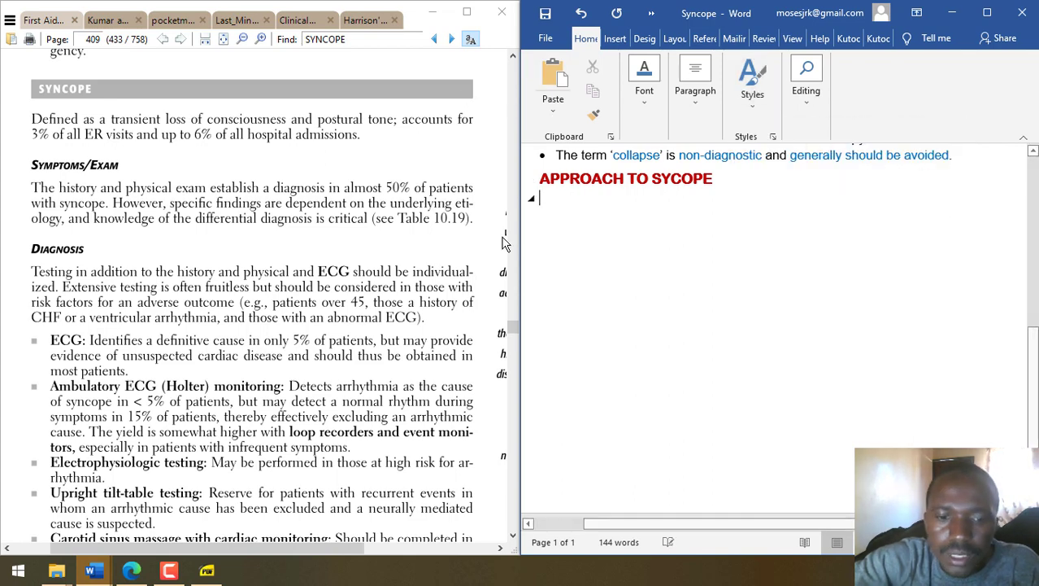
pyautogui.write('HISTORY')
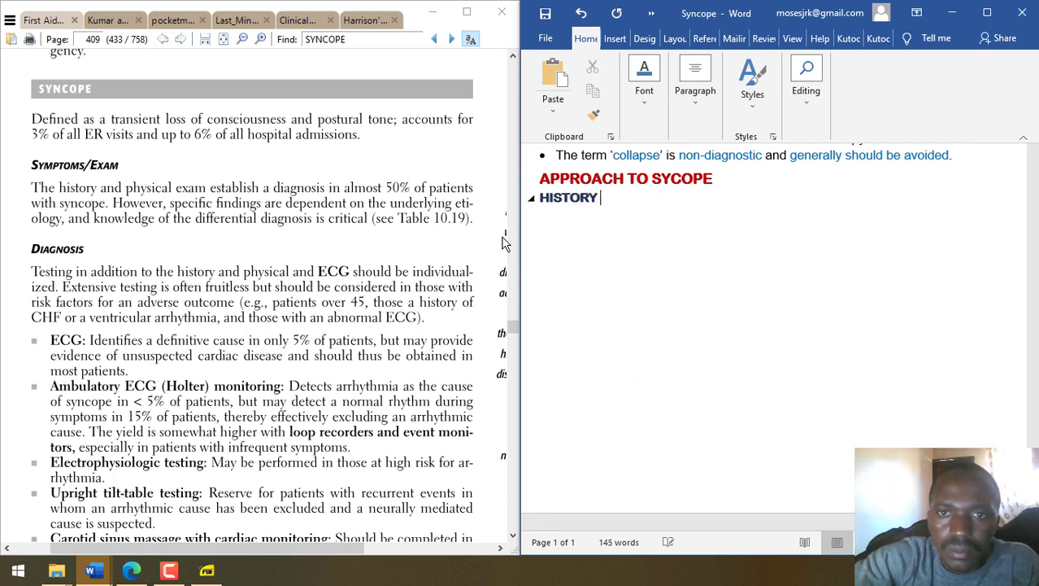
pyautogui.press('Return')
pyautogui.write('*')
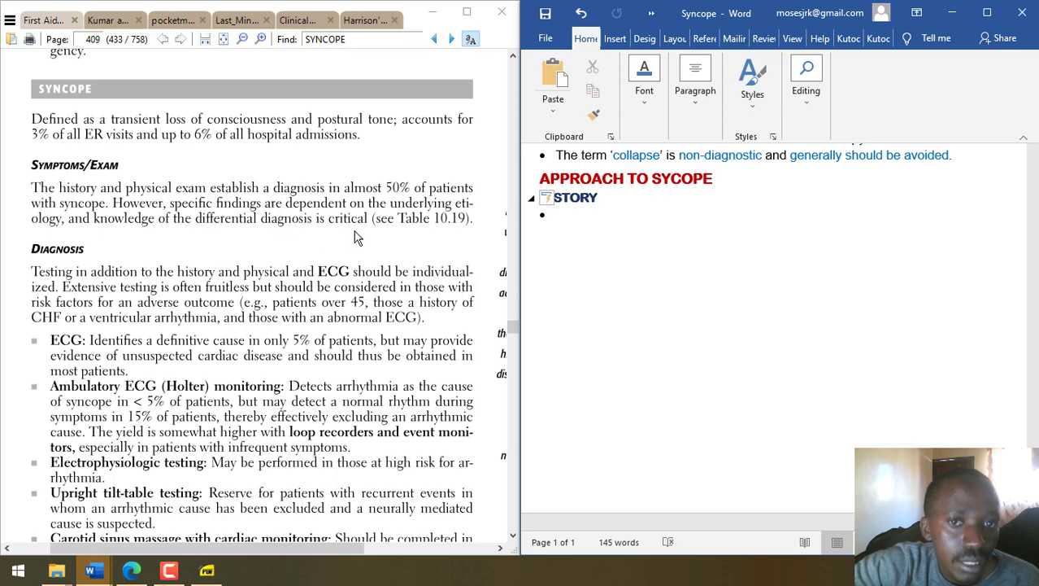
# - Examine the First Aid diagnostic tests for syncope and Table 10.19, Differential Diagnosis of Syncope
pyautogui.click(389, 248)
pyautogui.scroll(-4, 389, 249)
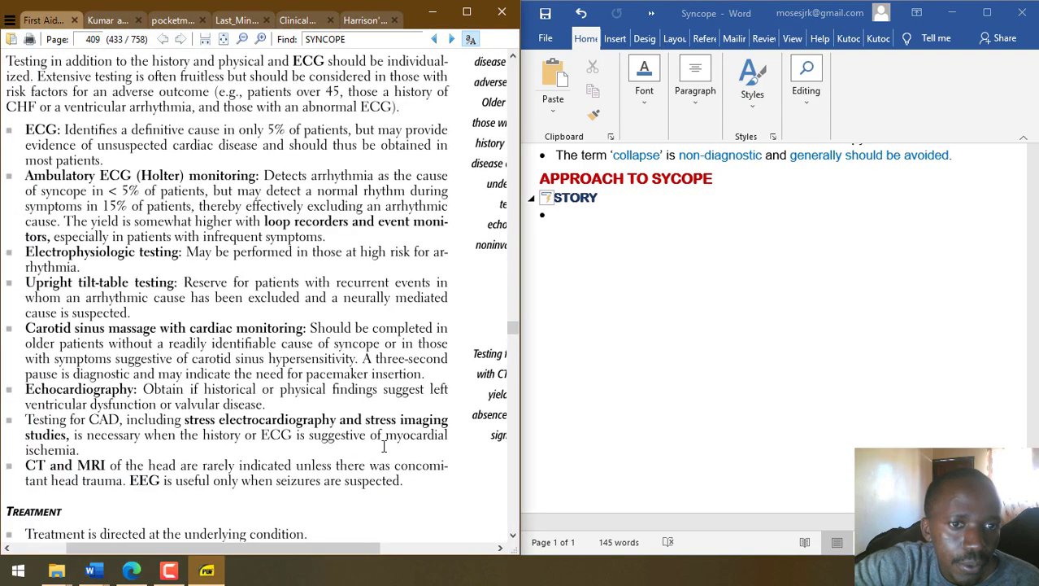
pyautogui.scroll(-10, 424, 501)
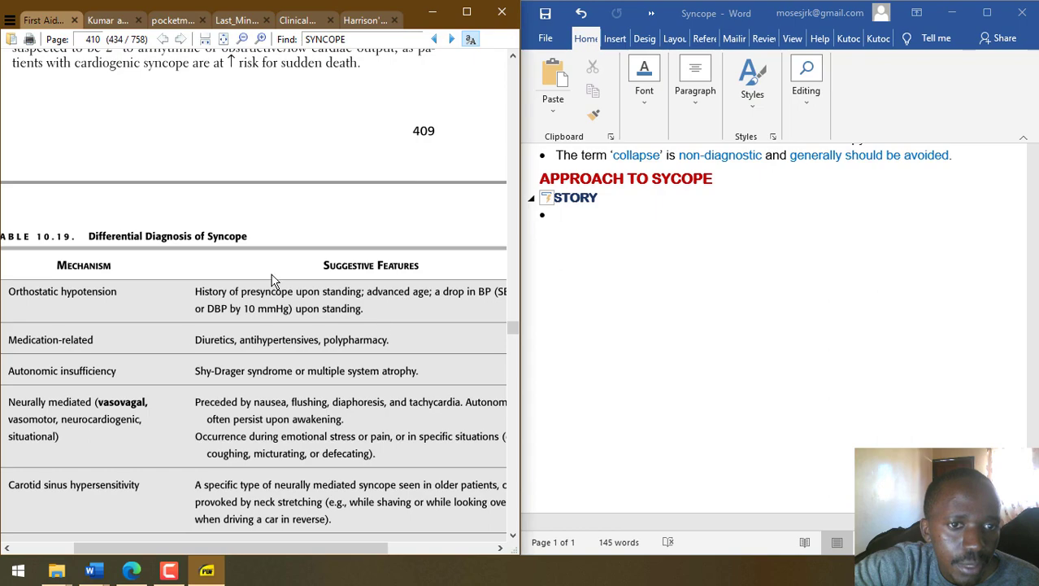
pyautogui.moveTo(272, 276); pyautogui.dragTo(317, 143)
pyautogui.scroll(-3, 309, 159)
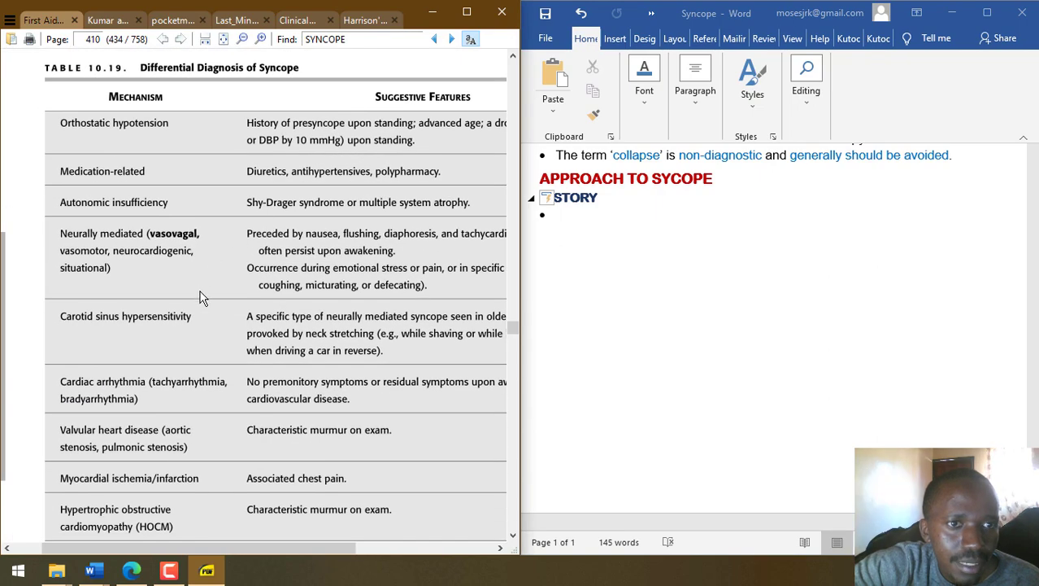
pyautogui.scroll(-1, 200, 244)
pyautogui.moveTo(196, 187); pyautogui.dragTo(191, 302)
pyautogui.scroll(-6, 211, 269)
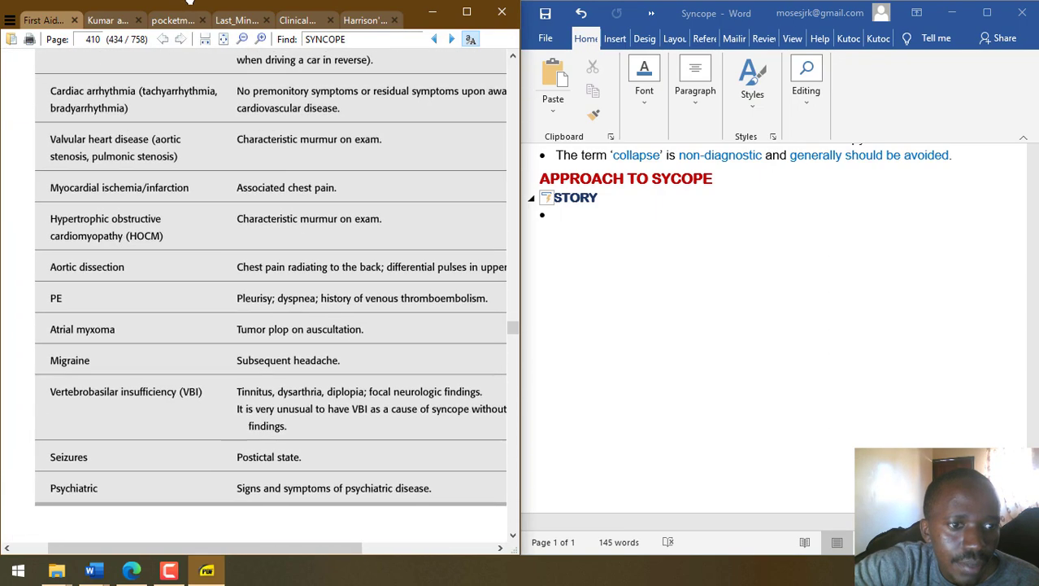
pyautogui.scroll(-5, 227, 249)
pyautogui.scroll(8, 209, 388)
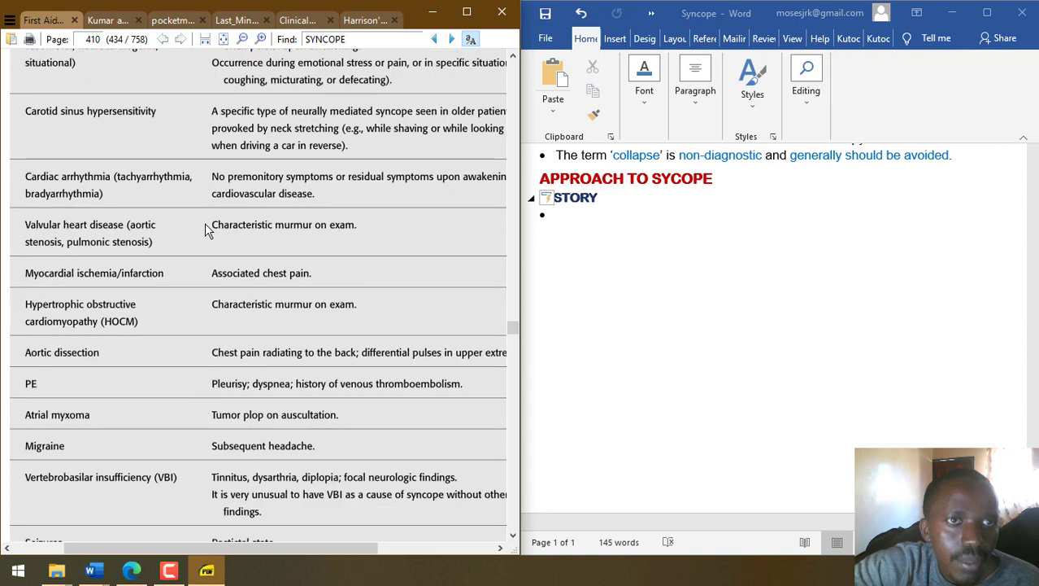
# - Look through the other open textbooks and enlarge the History & Physical list for syncope in the pocket medicine PDF
pyautogui.click(104, 20)
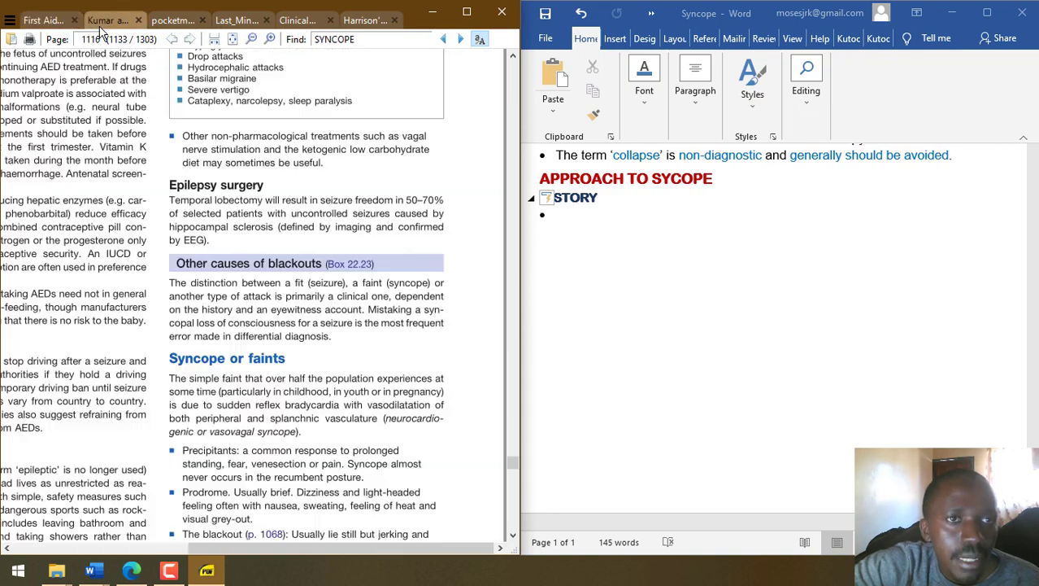
pyautogui.click(298, 21)
pyautogui.click(237, 20)
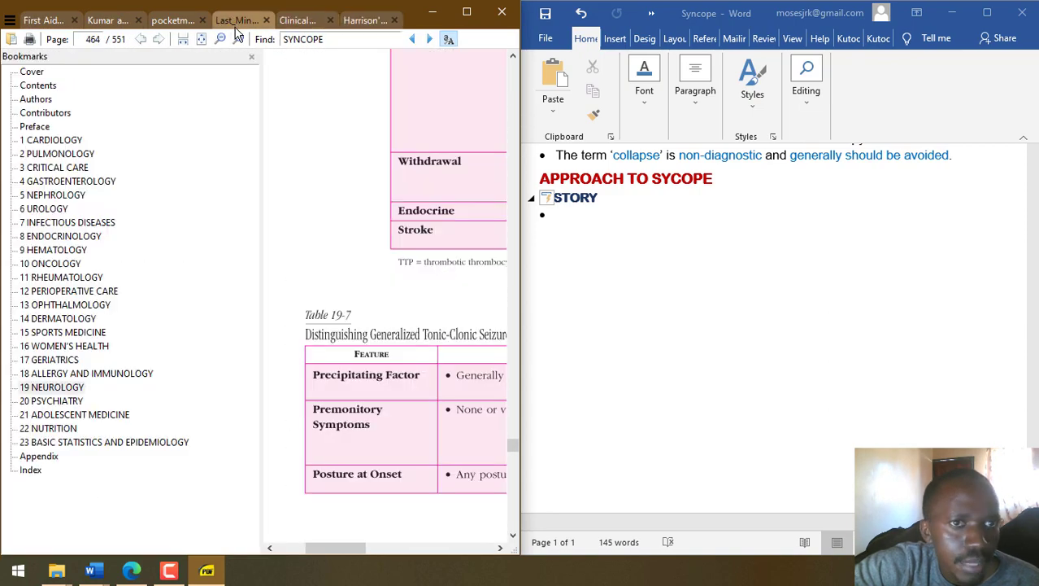
pyautogui.click(173, 21)
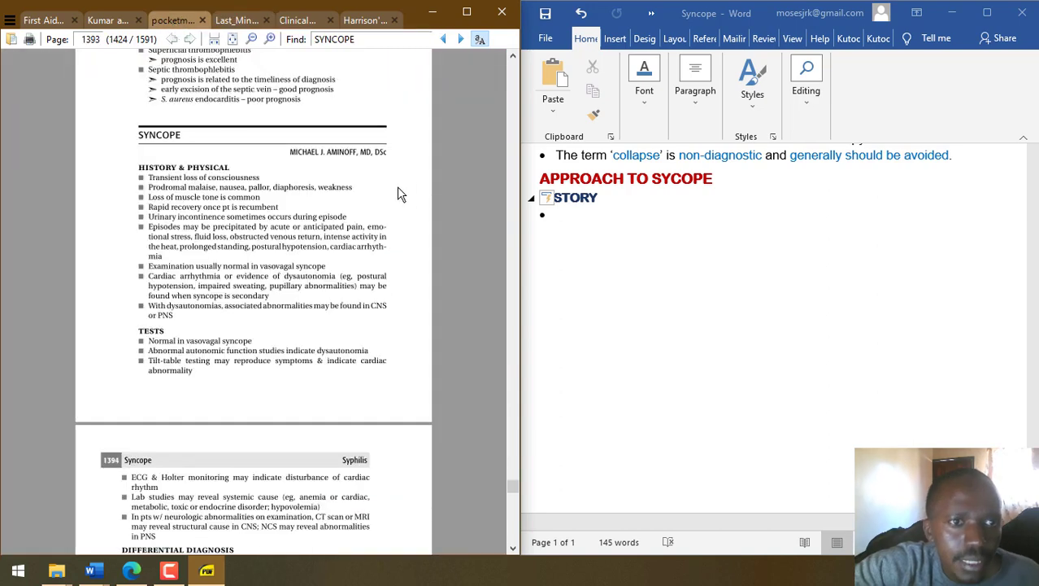
pyautogui.hotkey('ctrl', '+')
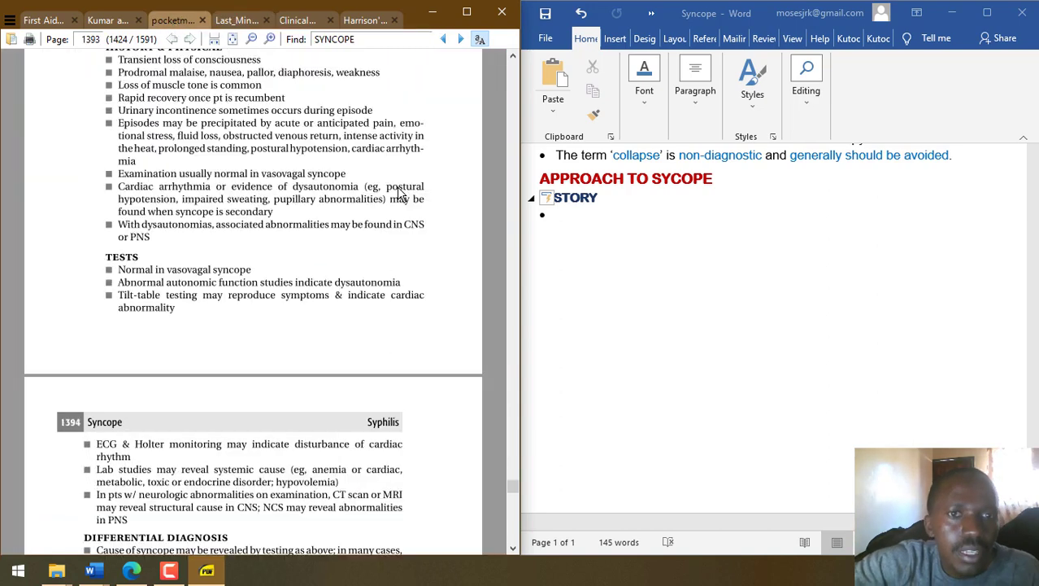
pyautogui.scroll(2, 444, 236)
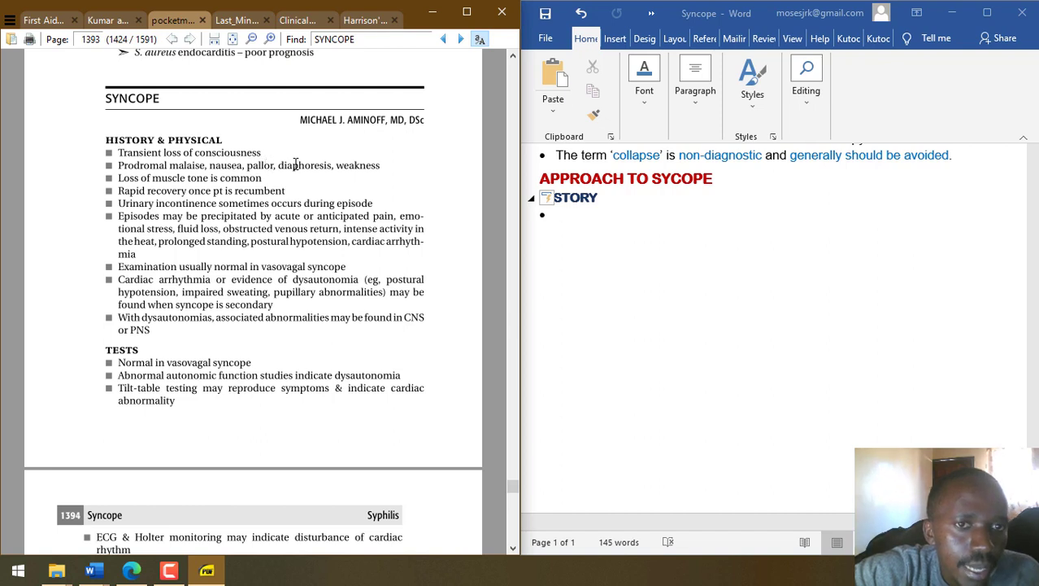
# - Begin the first bullet under the HISTORY subheading with "Events before syncope"
pyautogui.click(600, 218)
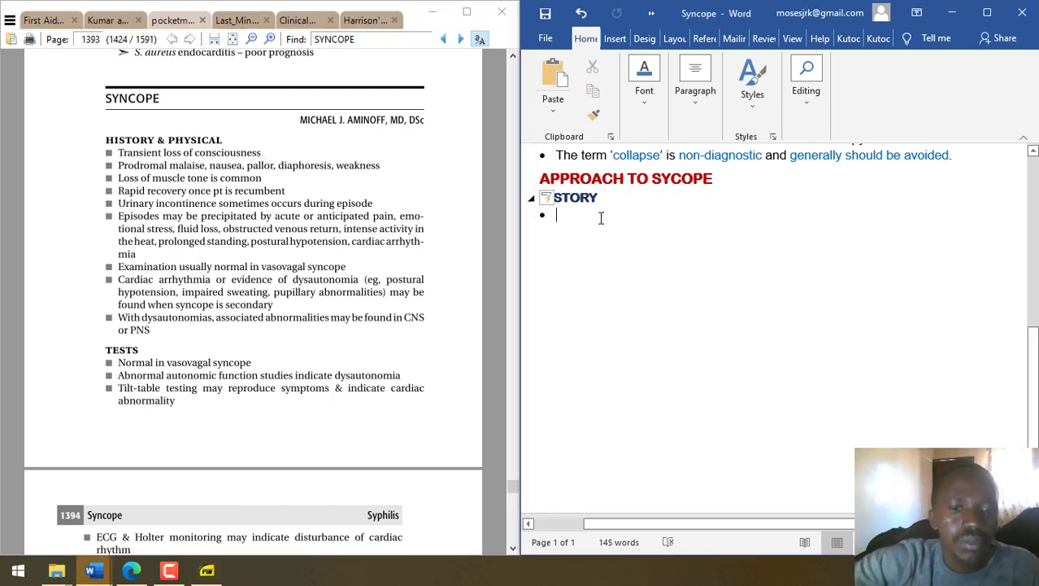
pyautogui.write('e')
pyautogui.press('BackSpace')
pyautogui.press('BackSpace')
pyautogui.write('E')
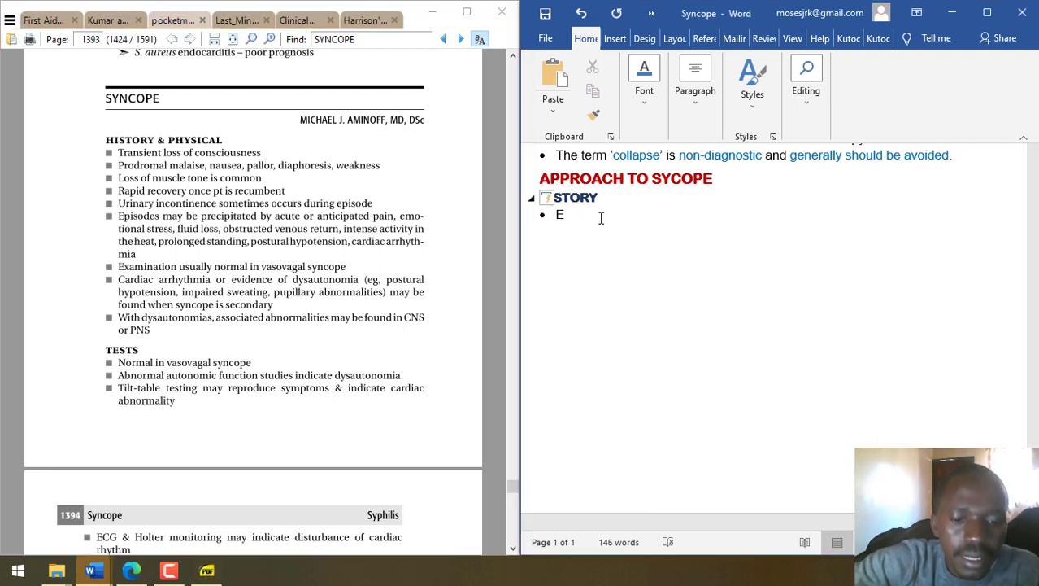
pyautogui.write('vents bef')
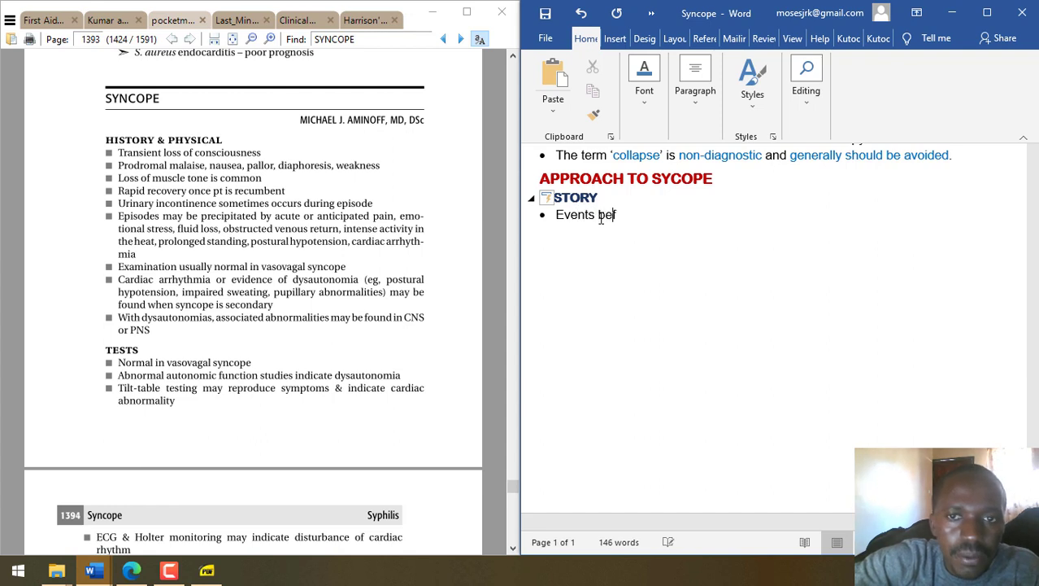
pyautogui.write('ore t')
pyautogui.press('BackSpace')
pyautogui.write('syndrome')
pyautogui.press('BackSpace')
pyautogui.press('BackSpace')
pyautogui.press('BackSpace')
pyautogui.press('BackSpace')
pyautogui.press('BackSpace')
pyautogui.press('BackSpace')
pyautogui.write('cope ')
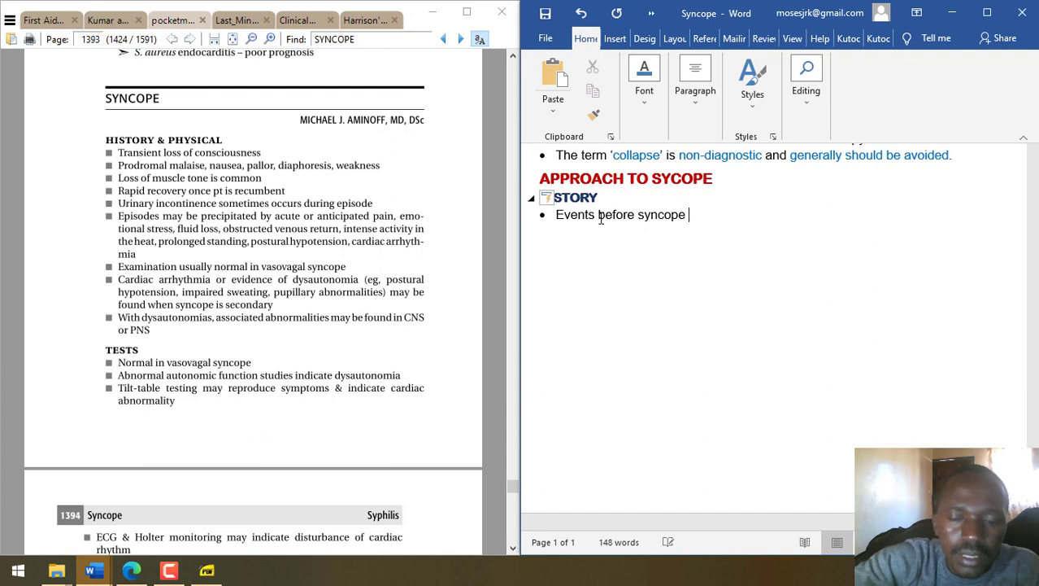
# - Complete the first HISTORY bullet with "(what was the patient doing: bowel movements? Urinating? Standing?)"
pyautogui.write('(what wa')
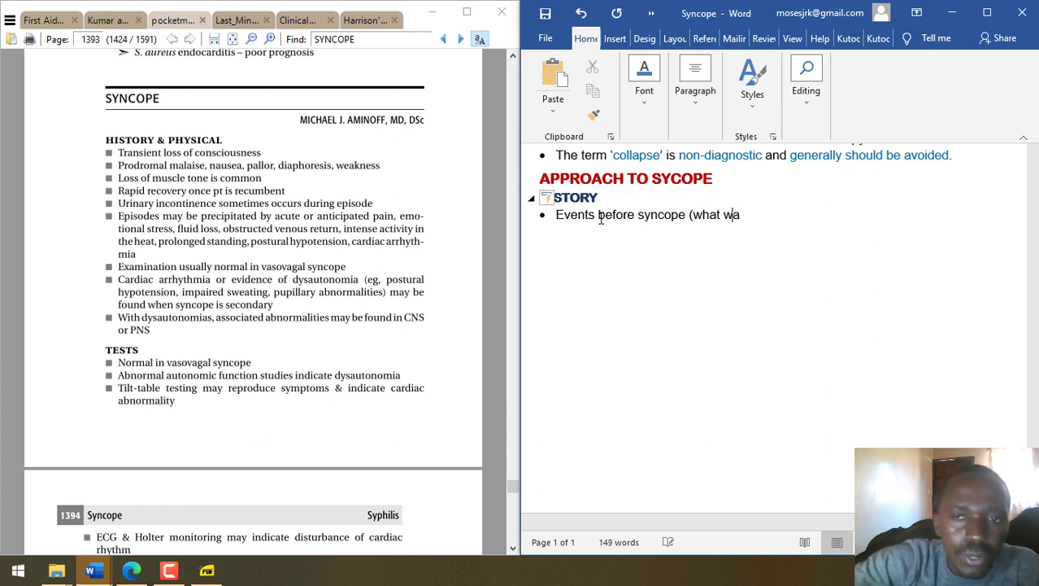
pyautogui.write('s the patient doing')
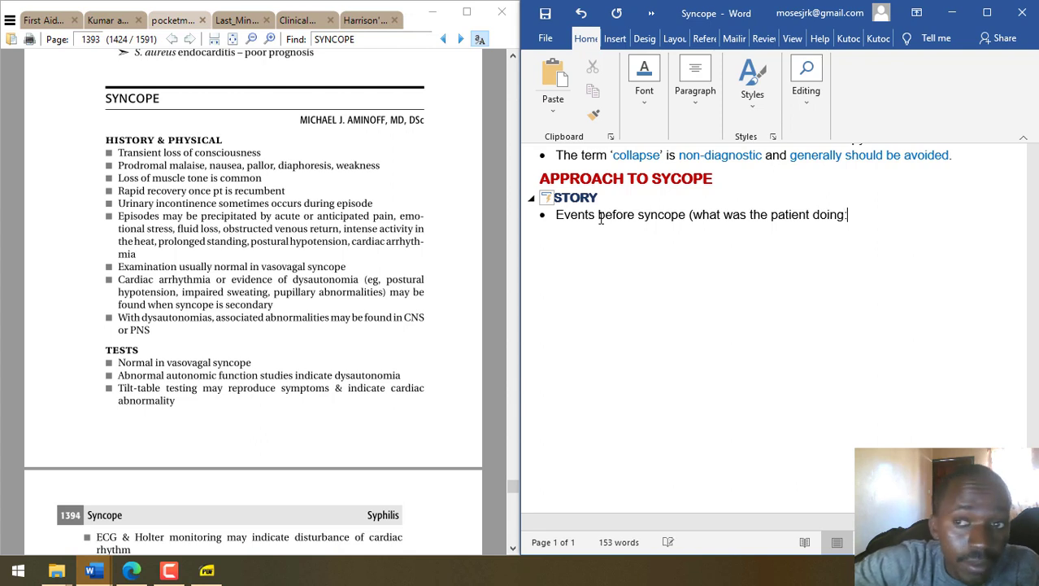
pyautogui.write(': ')
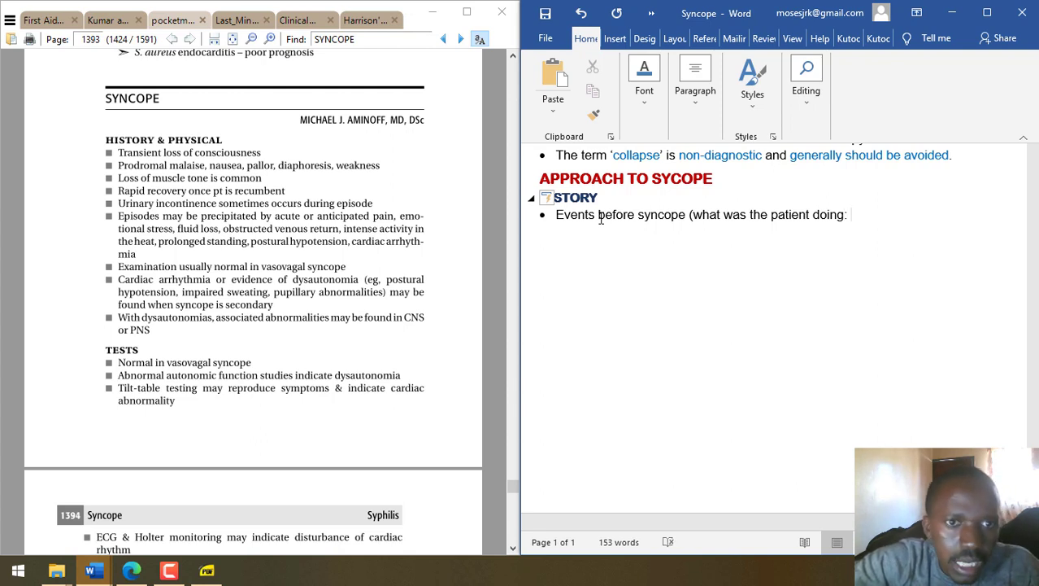
pyautogui.write('b')
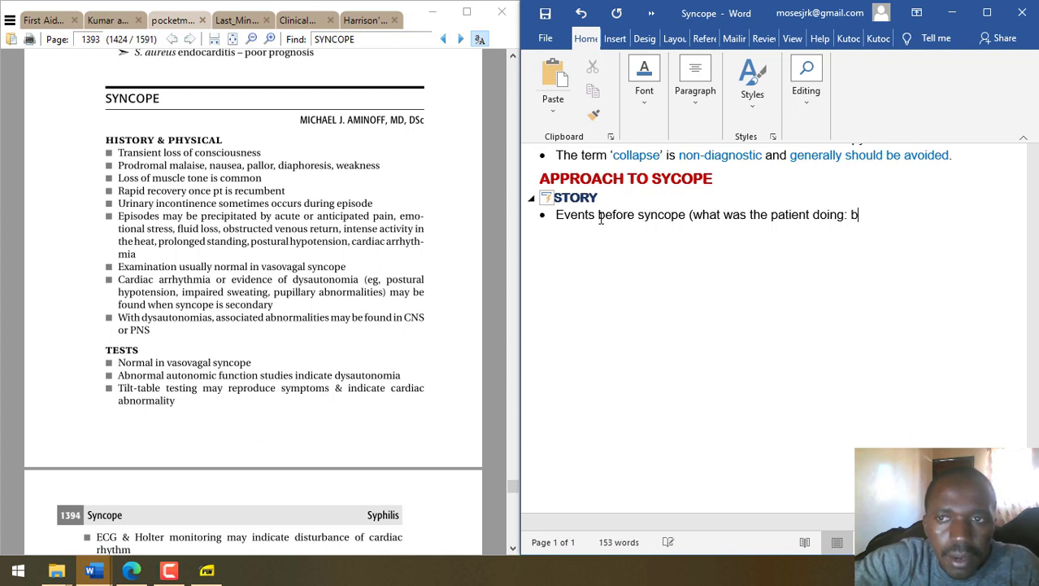
pyautogui.write('owel movements,')
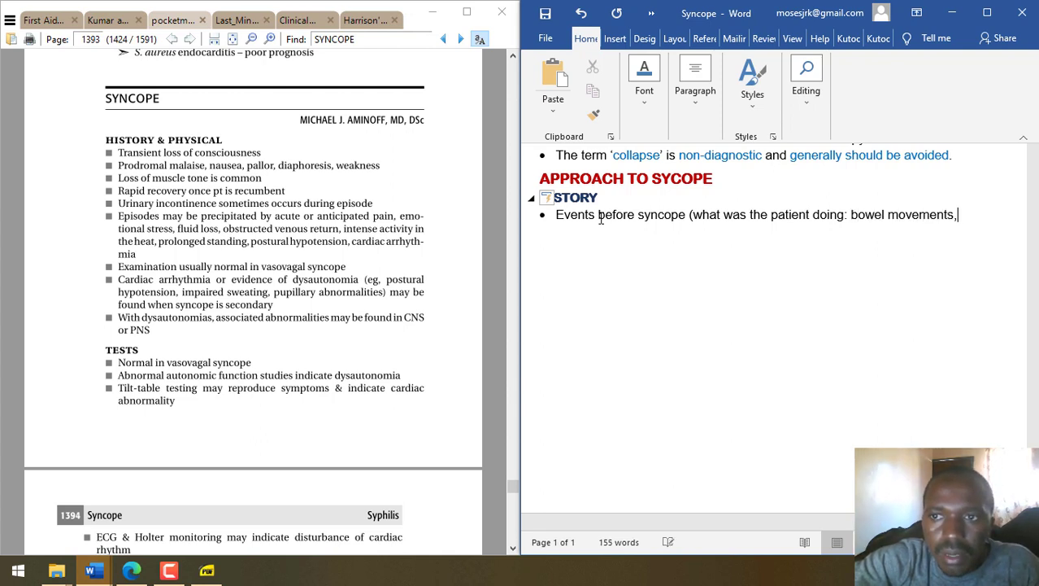
pyautogui.press('BackSpace')
pyautogui.write('? ')
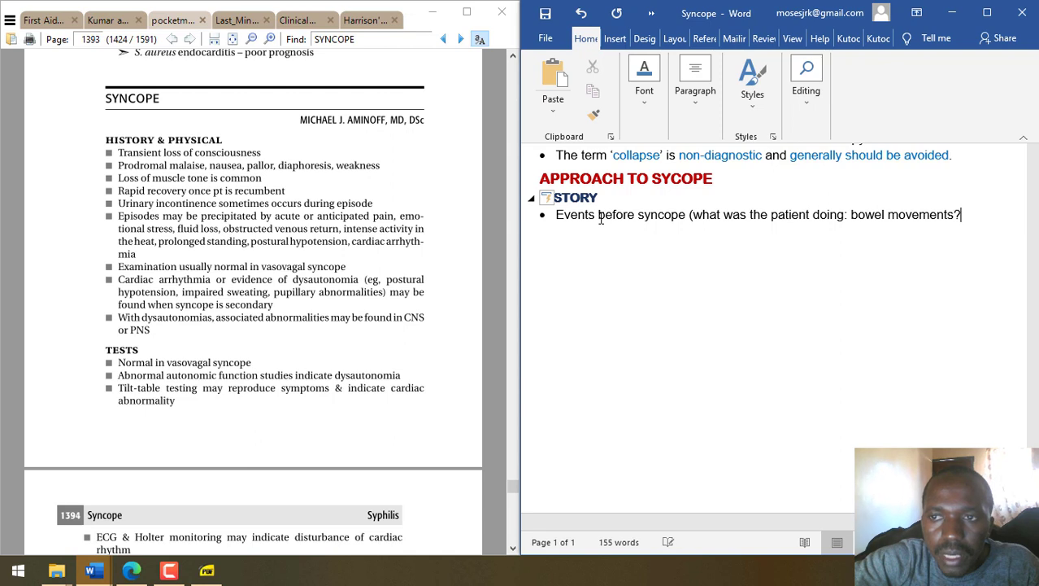
pyautogui.write('Uri')
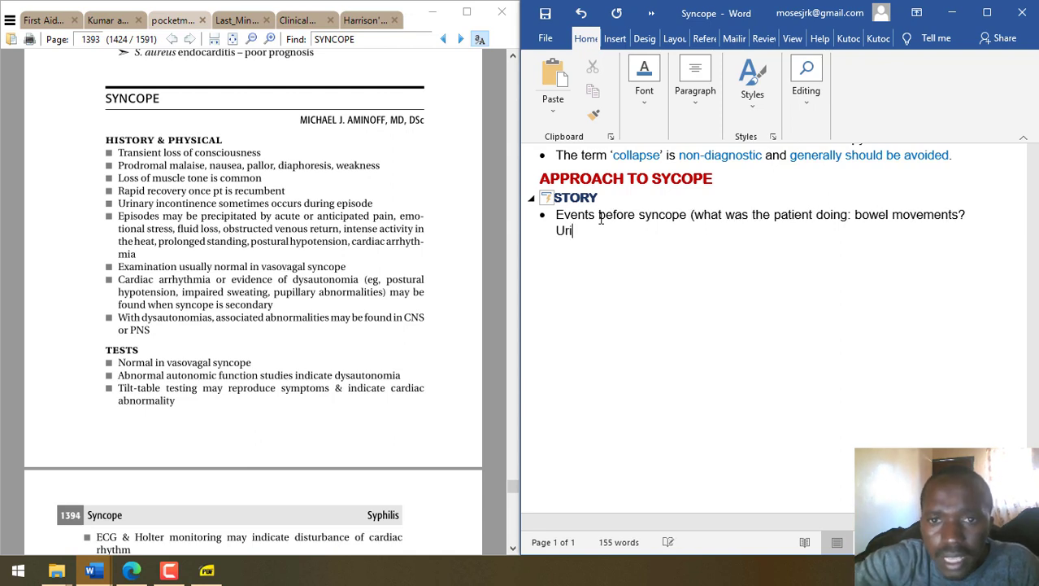
pyautogui.write('nating? ')
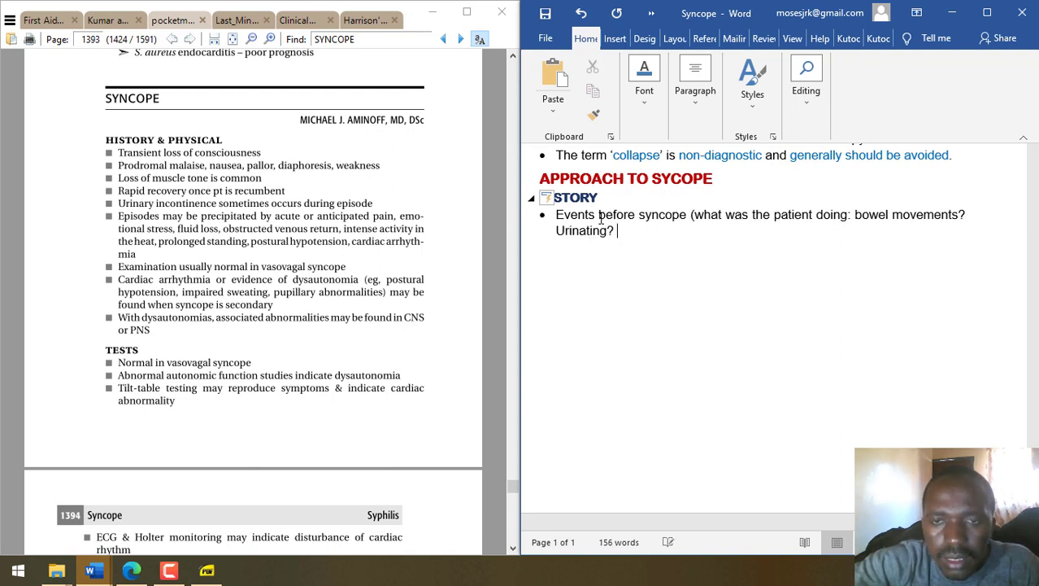
pyautogui.write('Standing')
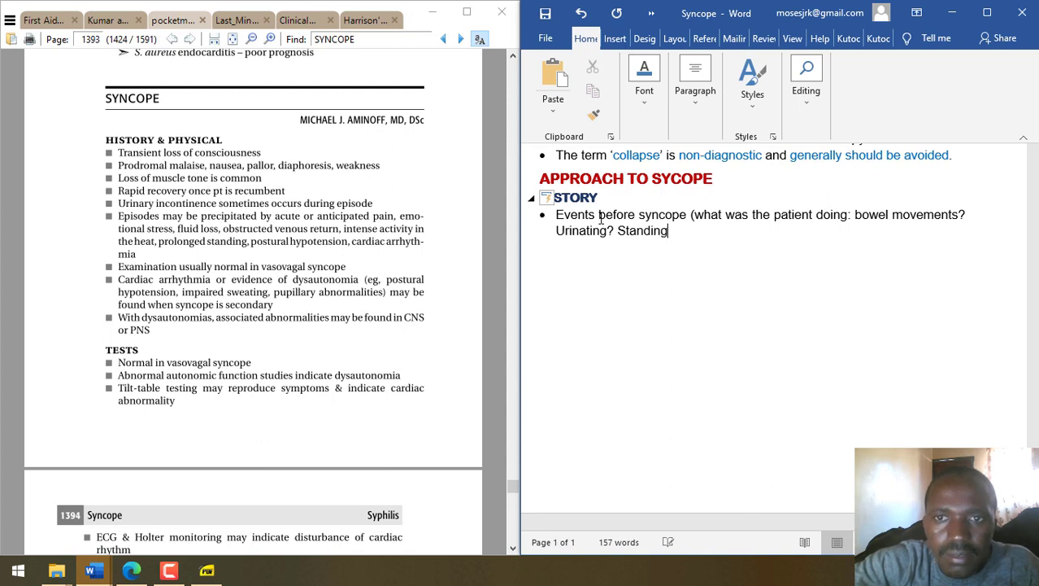
pyautogui.write('?)')
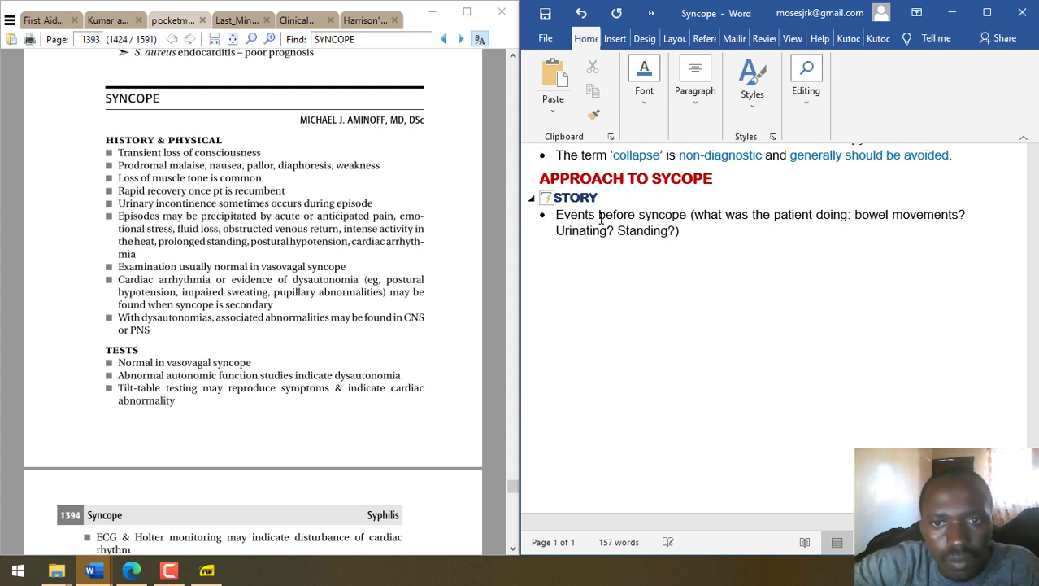
# - Add a second bullet under HISTORY reading "How long were they unconscious?"
pyautogui.press('Return')
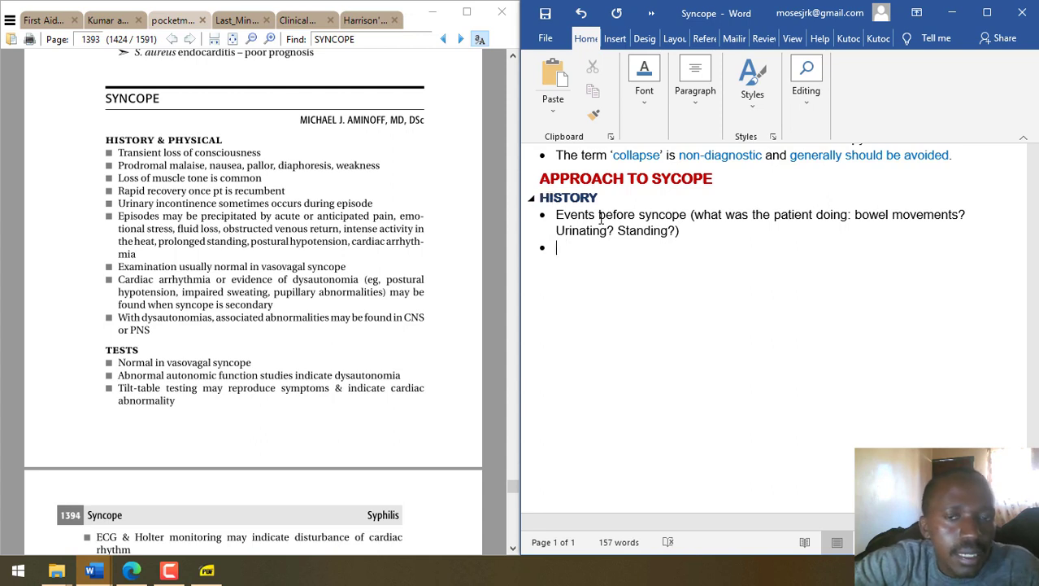
pyautogui.write('How long were')
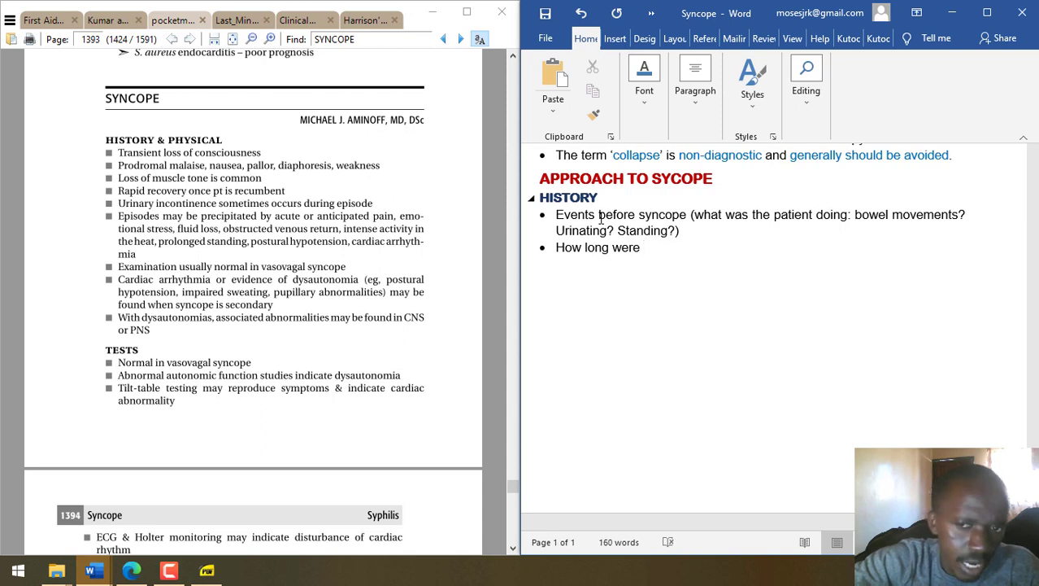
pyautogui.write(' they unconsc')
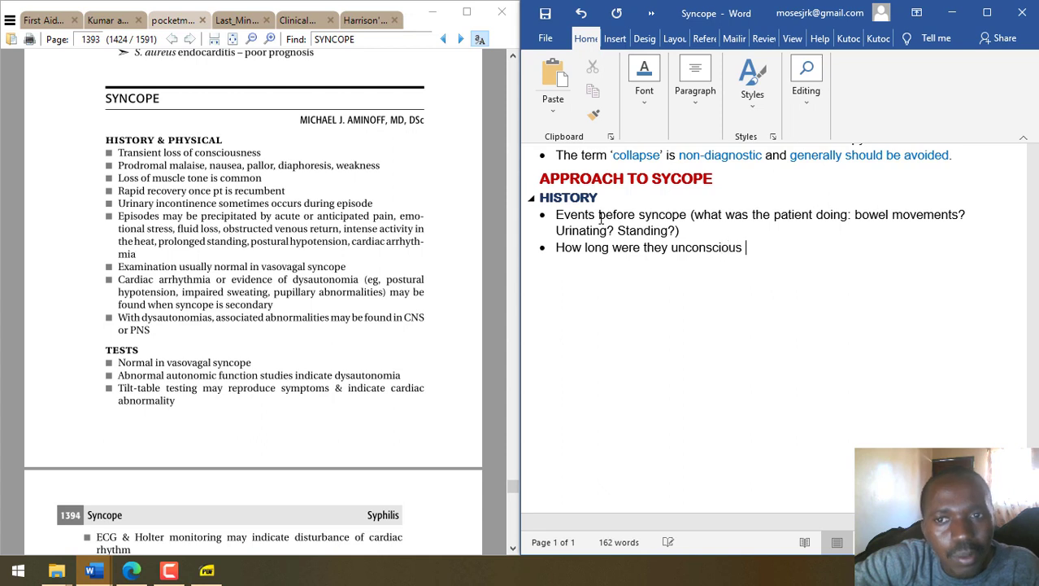
pyautogui.write('ious')
pyautogui.press('BackSpace')
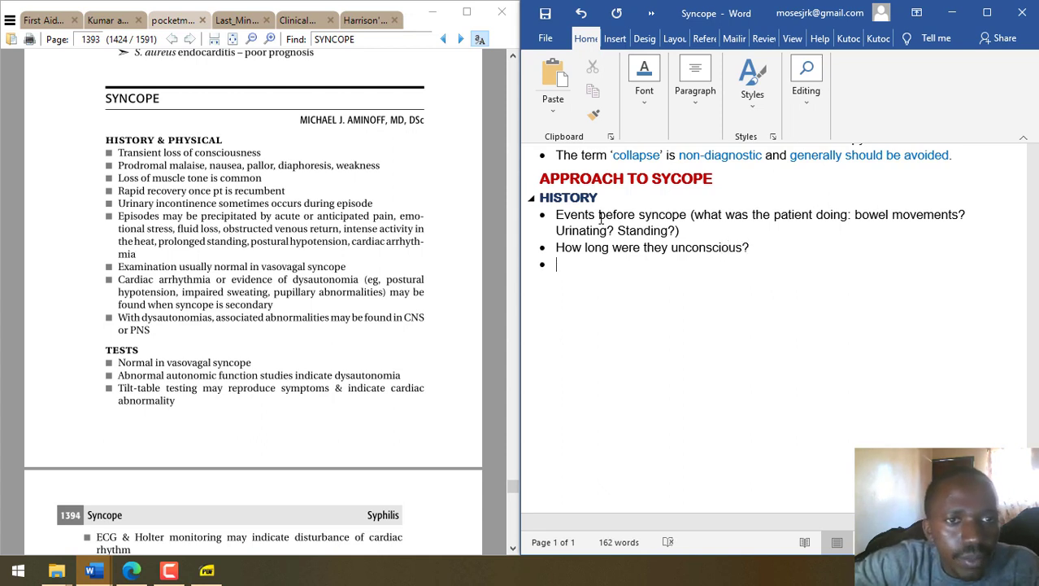
# - Write the third HISTORY bullet as "Prodromal malaise, nausea, pallor, diaphoresis, weakness (loss of muscle tone?)"
pyautogui.write('Prodom')
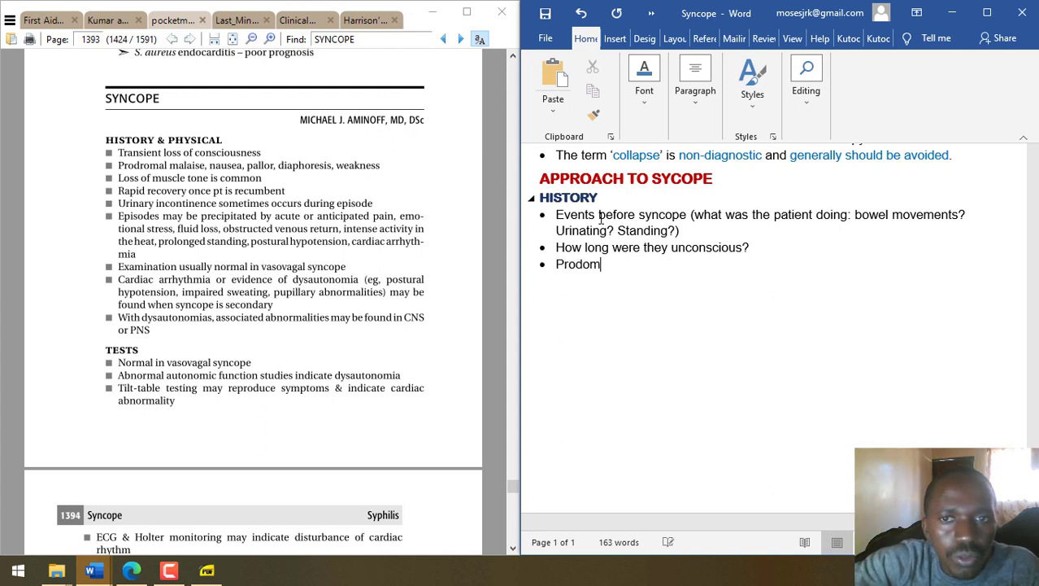
pyautogui.press('BackSpace')
pyautogui.press('BackSpace')
pyautogui.write('romal malaise, nausea, pallor')
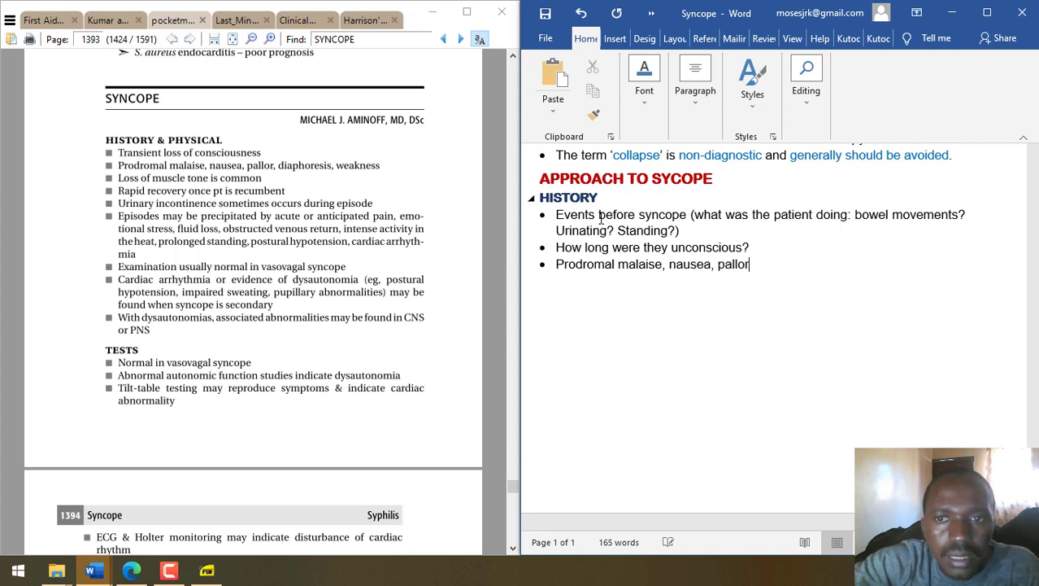
pyautogui.write(', diaph')
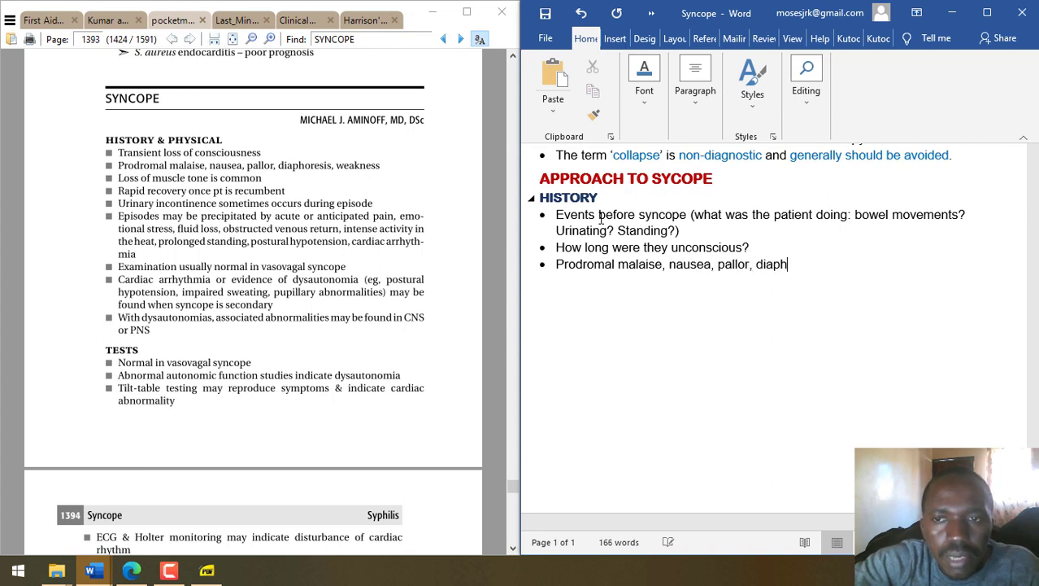
pyautogui.write('oresis, w')
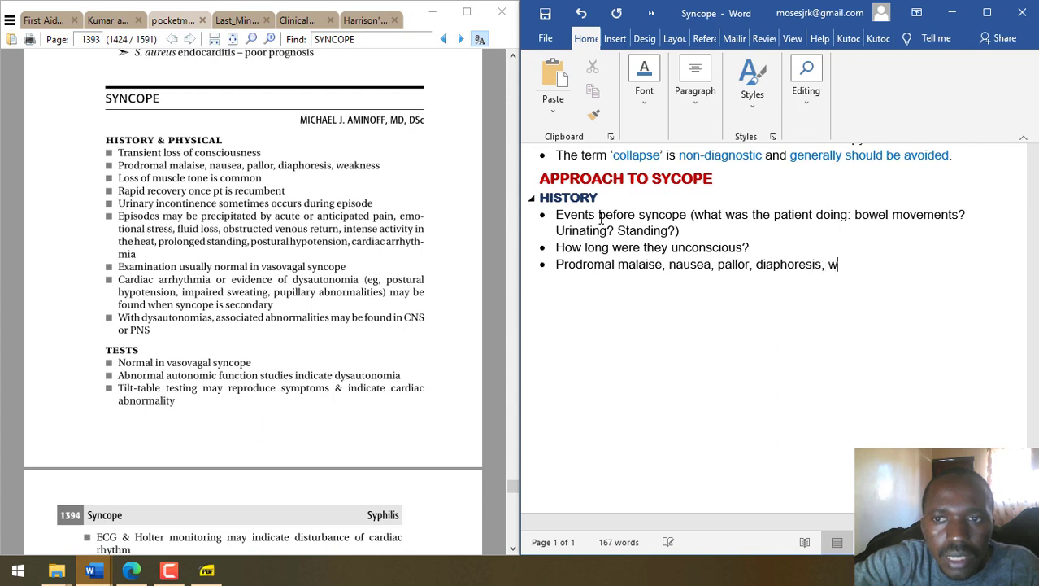
pyautogui.write('eakness')
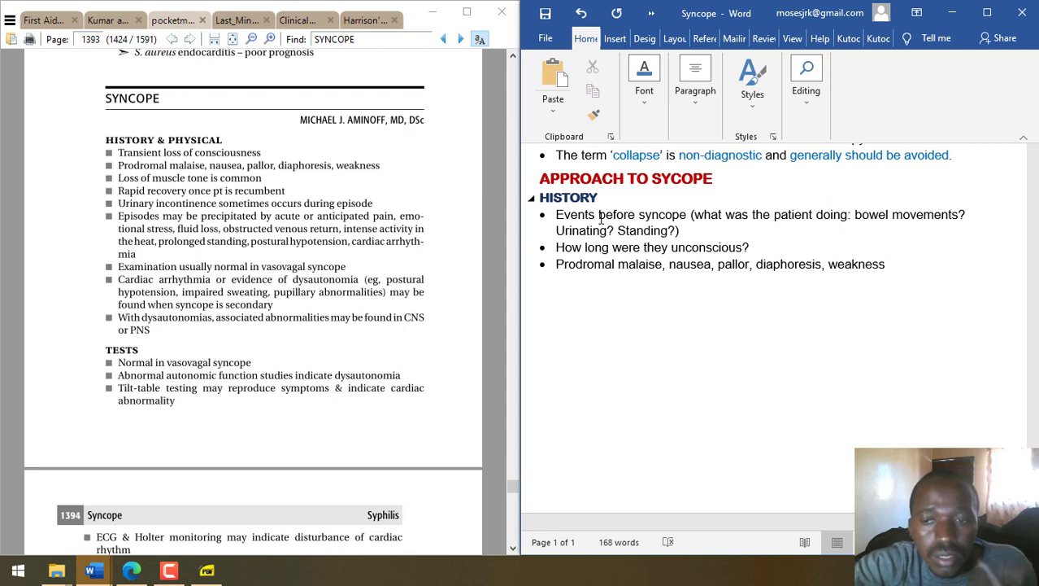
pyautogui.write('(loss of muscle to')
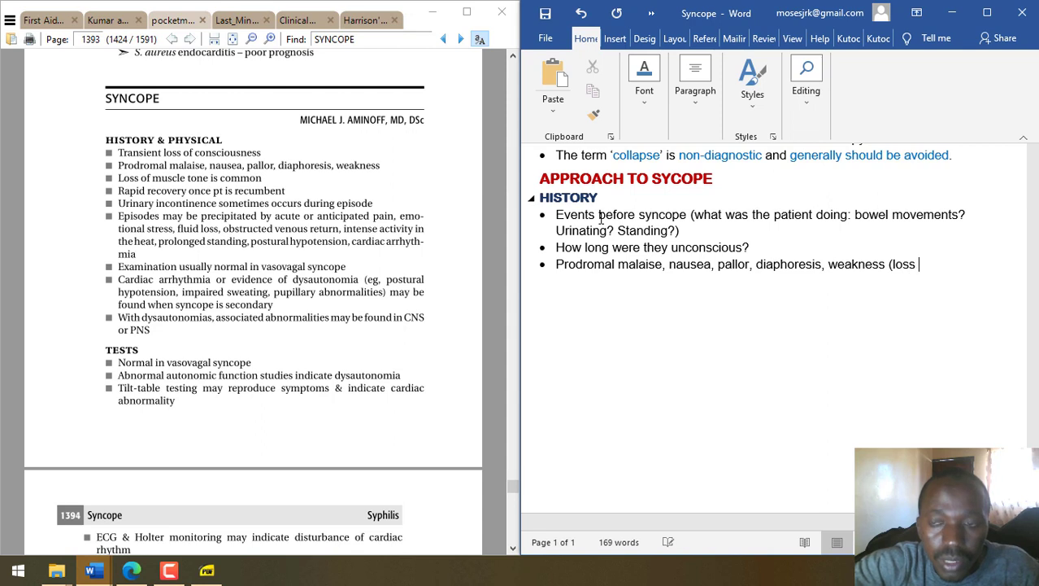
pyautogui.write('ne?)')
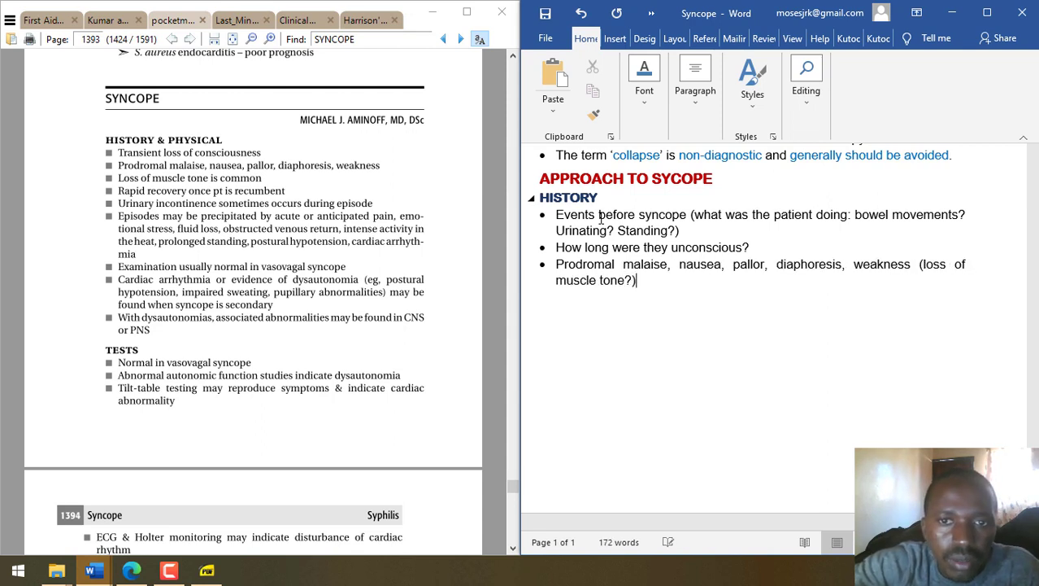
# - Add a fourth HISTORY bullet asking "Did the patient recover once they were flat (recumbent)?"
pyautogui.press('Return')
pyautogui.write('Di')
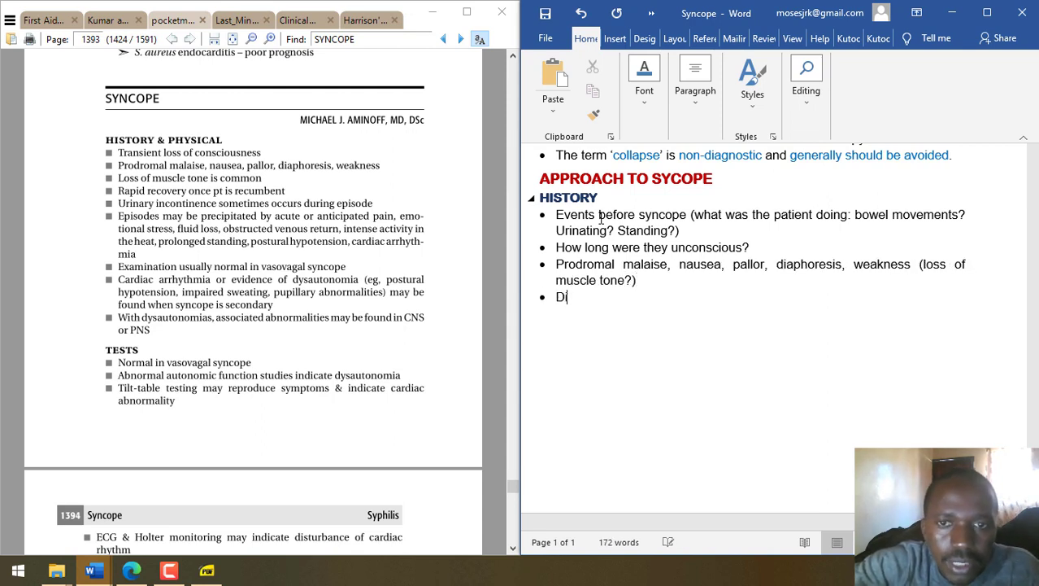
pyautogui.write('d the patien')
pyautogui.write('t pr')
pyautogui.press('BackSpace')
pyautogui.press('BackSpace')
pyautogui.write('re')
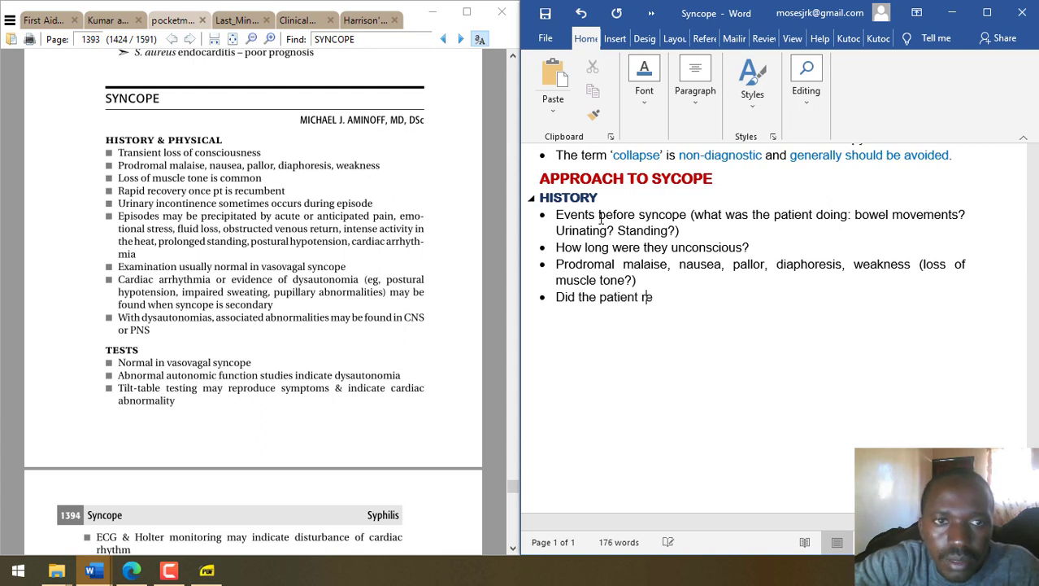
pyautogui.write('cover once they were fla')
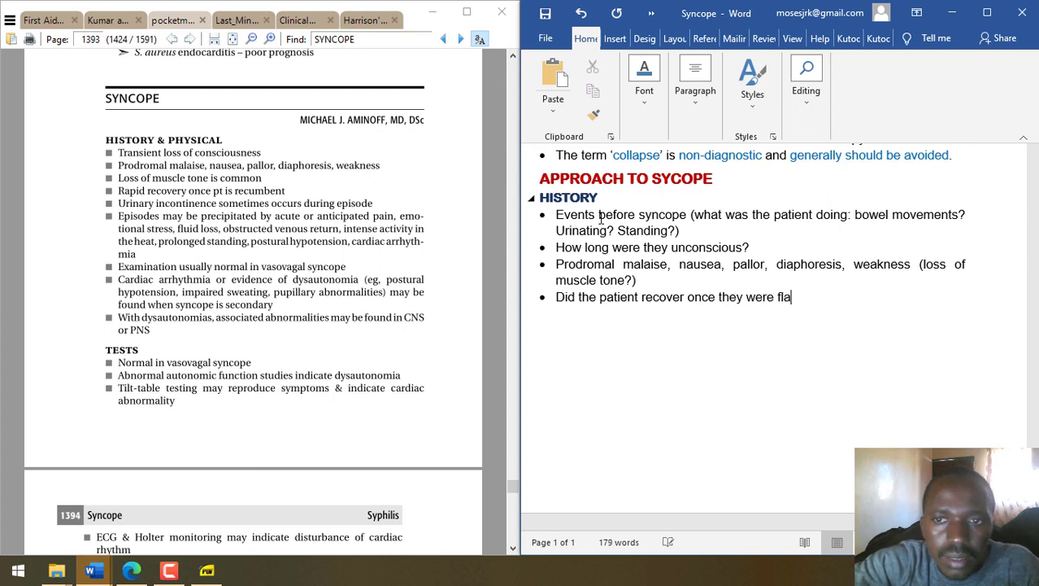
pyautogui.write('t (recumb')
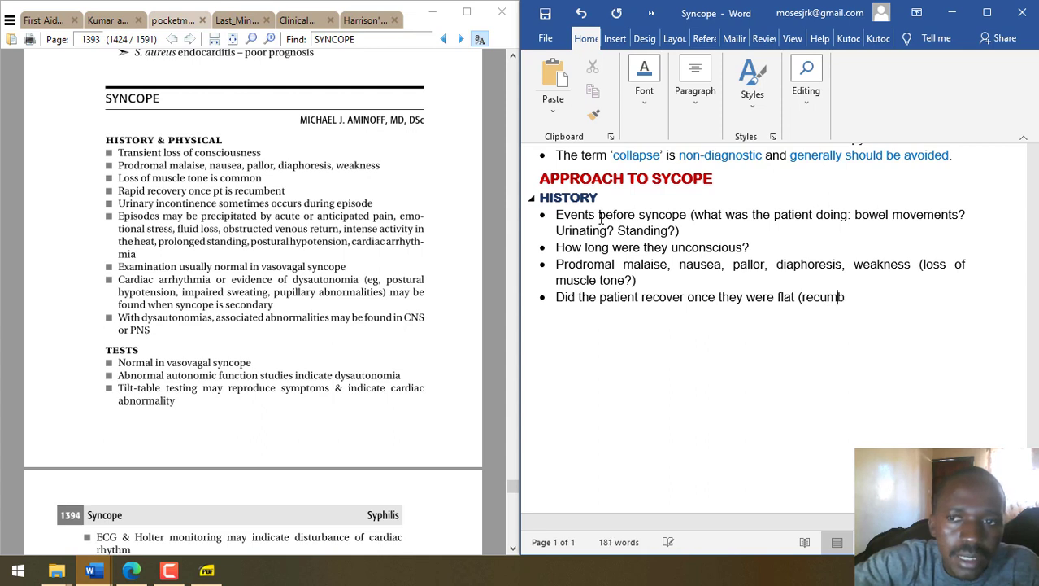
pyautogui.write('ent)?')
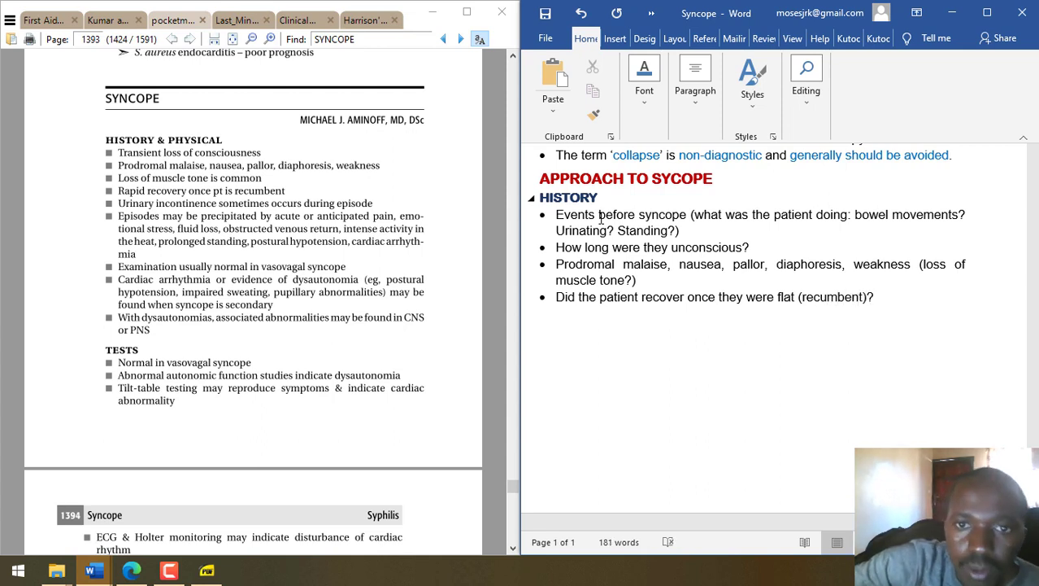
# - Add a bullet reading "Urinary or fecal incontinence?" after the recovery question in the HISTORY list
pyautogui.press('Return')
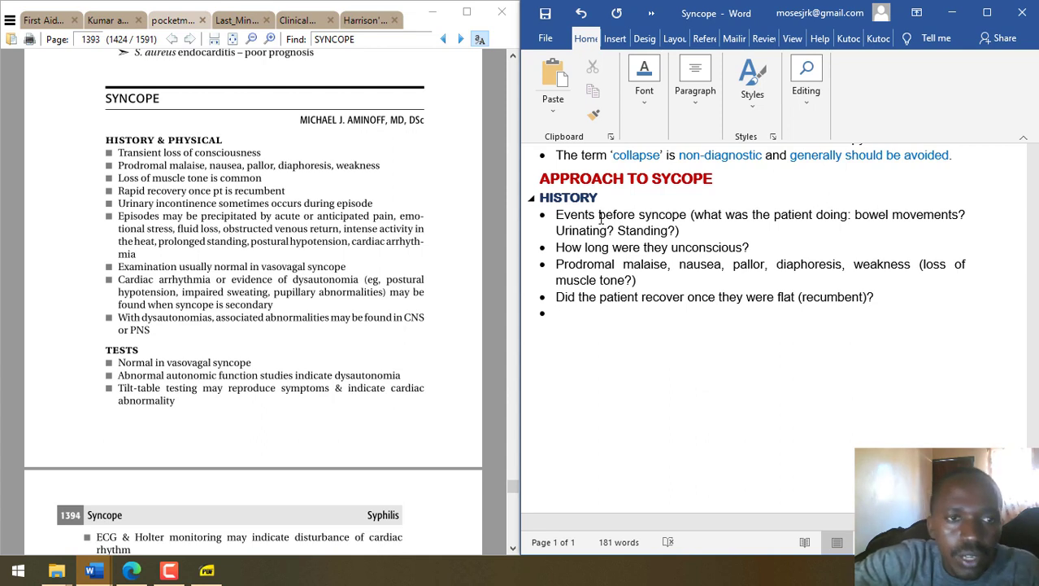
pyautogui.write('Urinary')
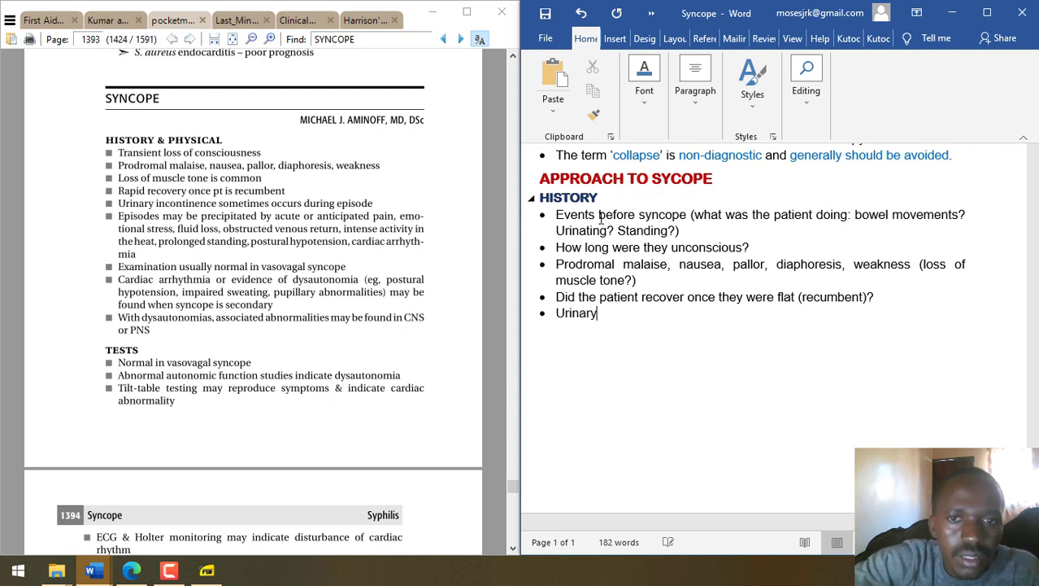
pyautogui.write(' or feca')
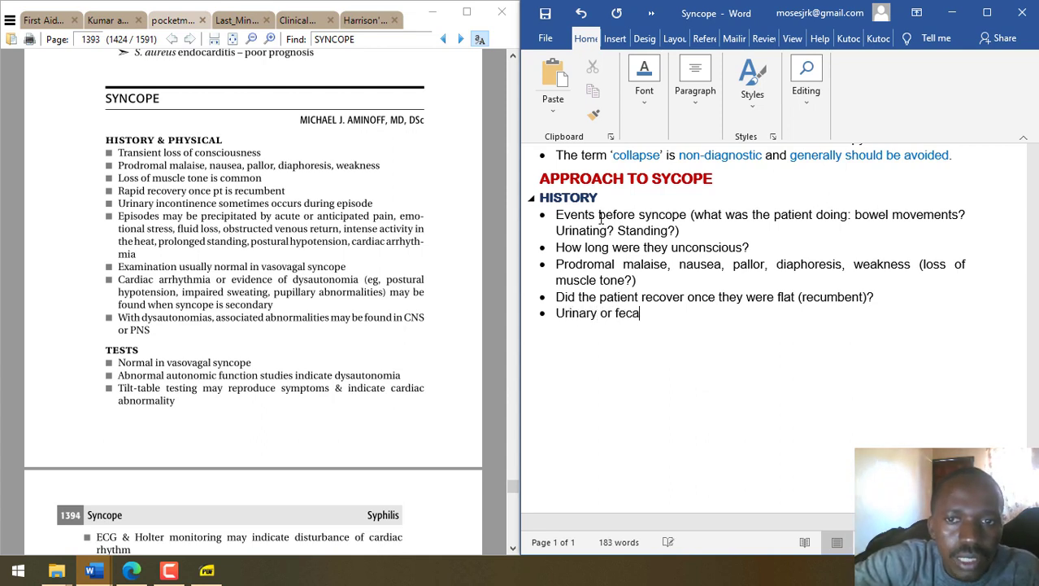
pyautogui.write('l incontinen')
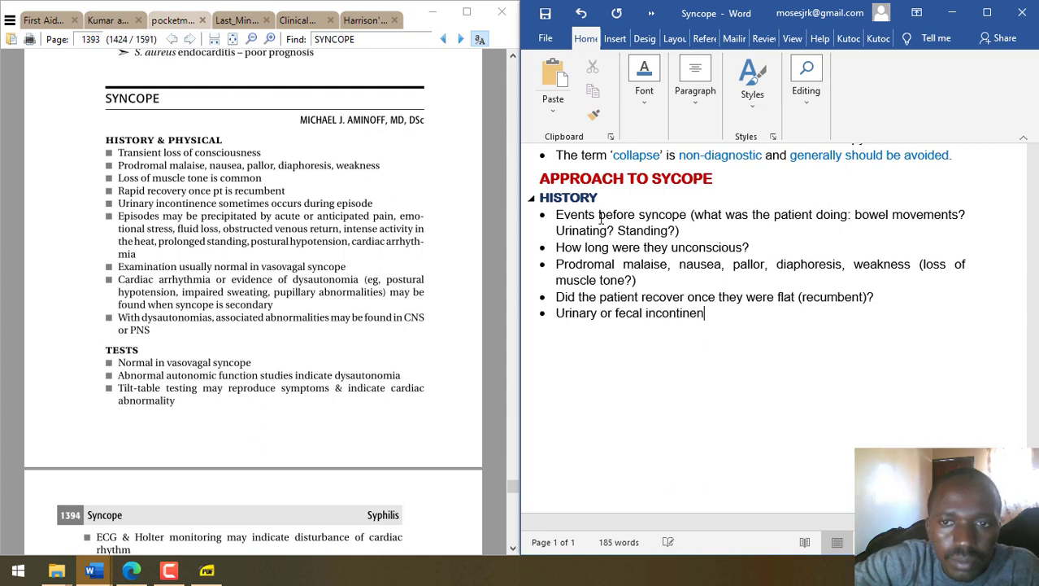
pyautogui.write('ce')
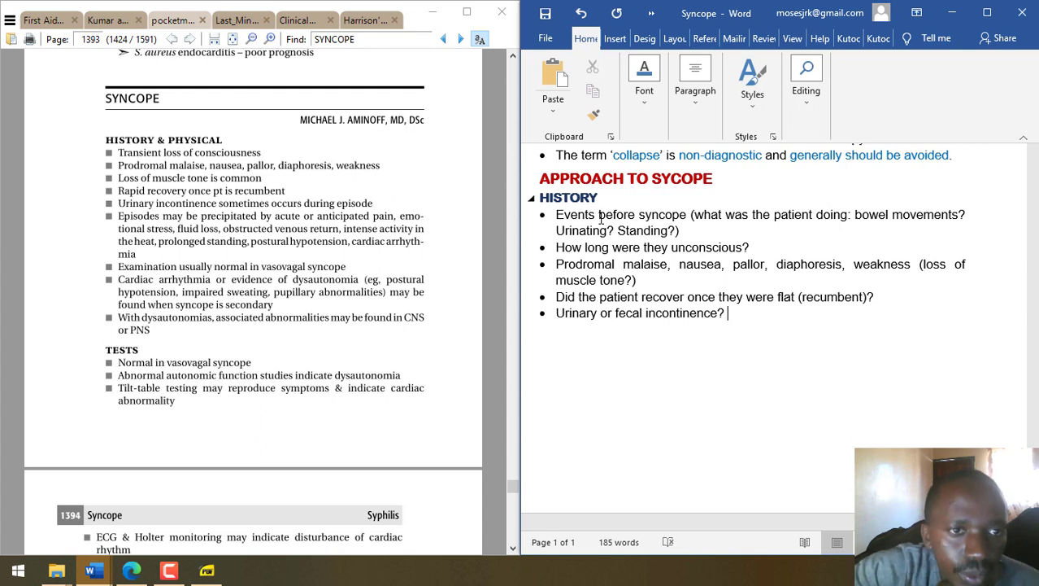
pyautogui.write('?')
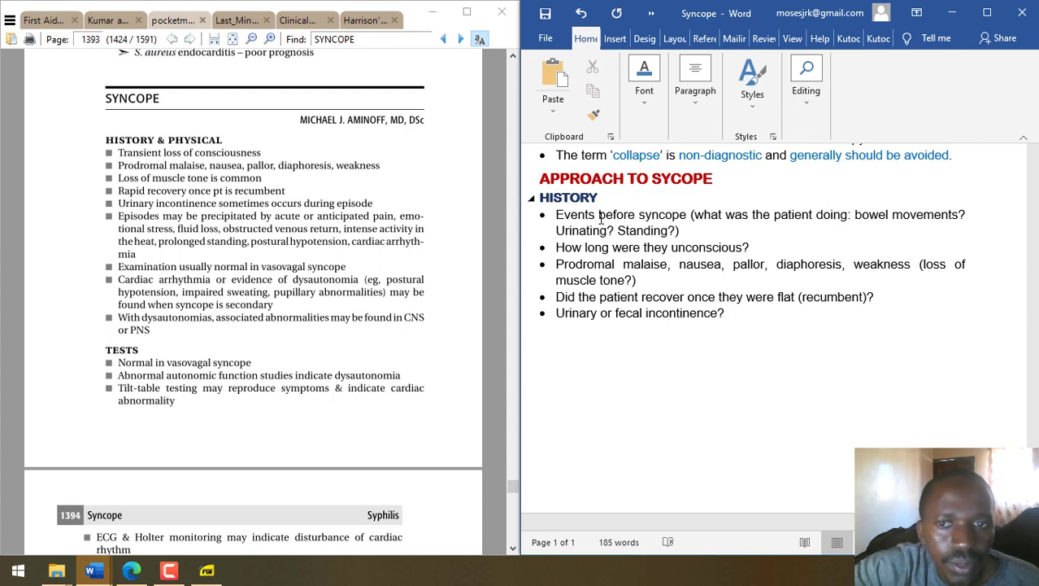
# - Add a bullet reading "Is this the first episode?" after the incontinence question in the HISTORY list
pyautogui.press('Return')
pyautogui.write('Is this t')
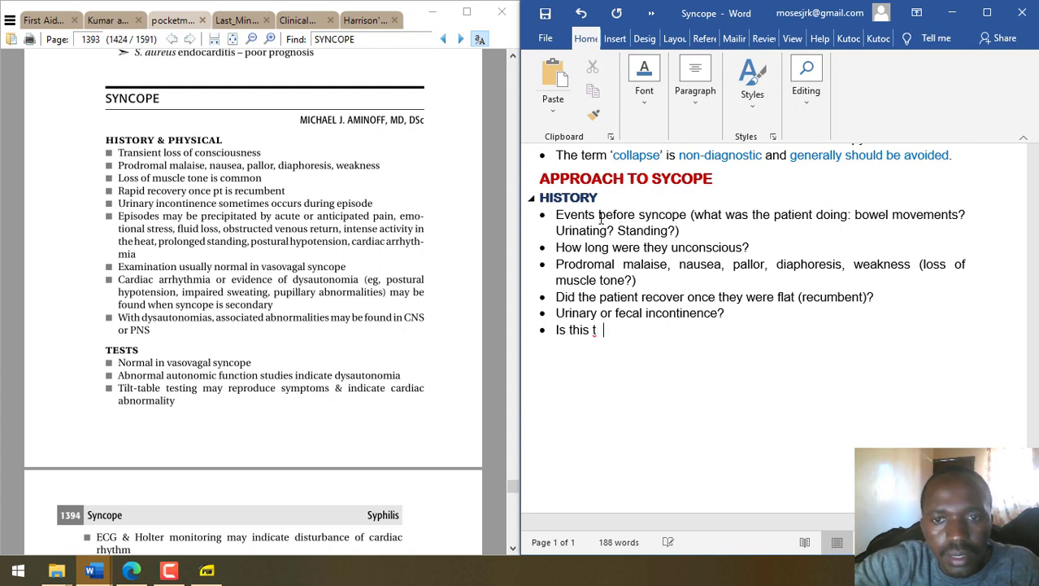
pyautogui.write('he firs t')
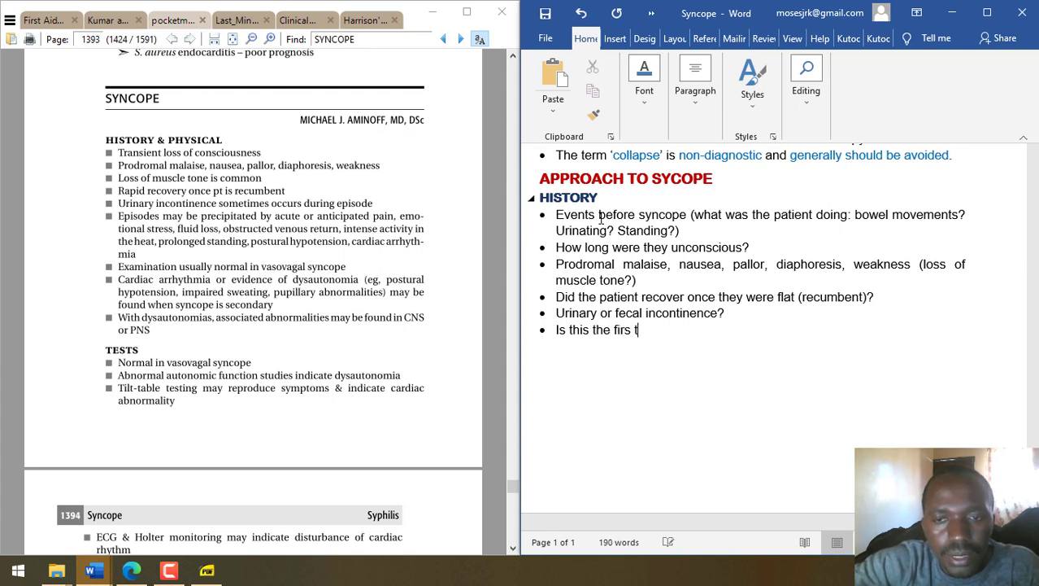
pyautogui.write(' episode?')
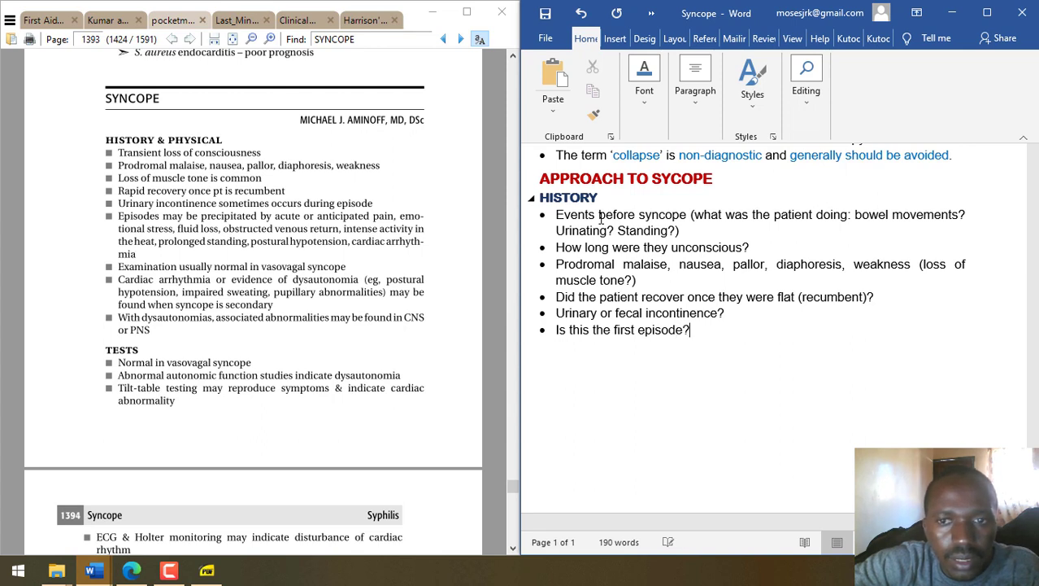
# - Start a HISTORY bullet reading "Precipitants: acute or anticipated pain, emotional stress, fluid loss, obstructed venous return, intense activity in"
pyautogui.write('P')
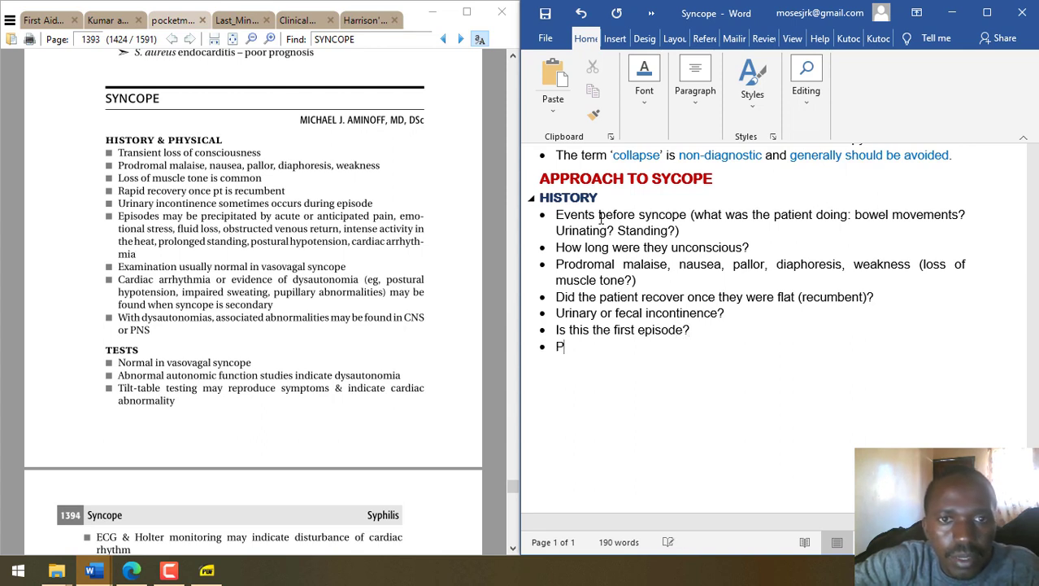
pyautogui.write('recipitants:')
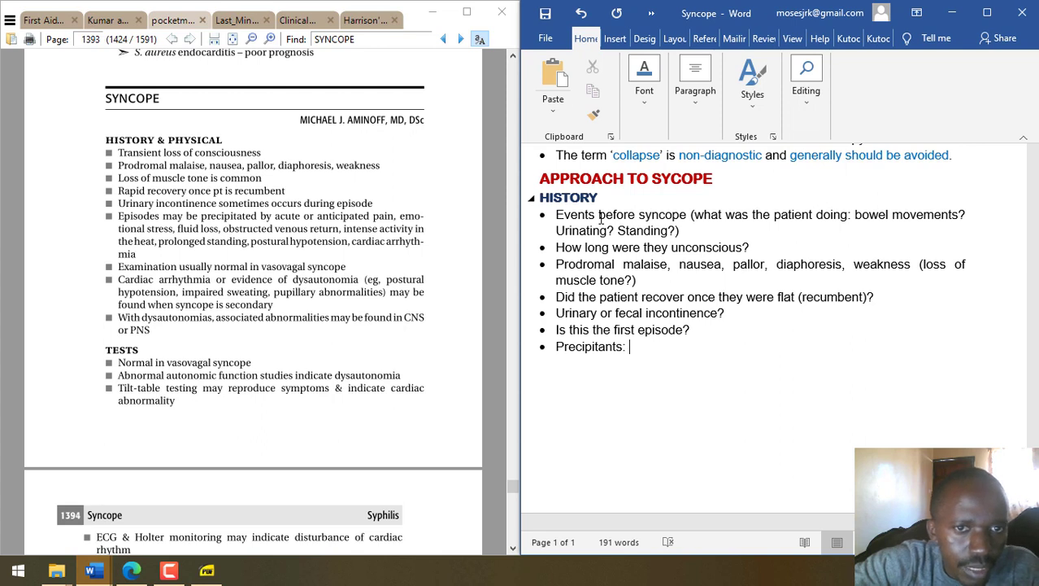
pyautogui.write('acute or anticipated')
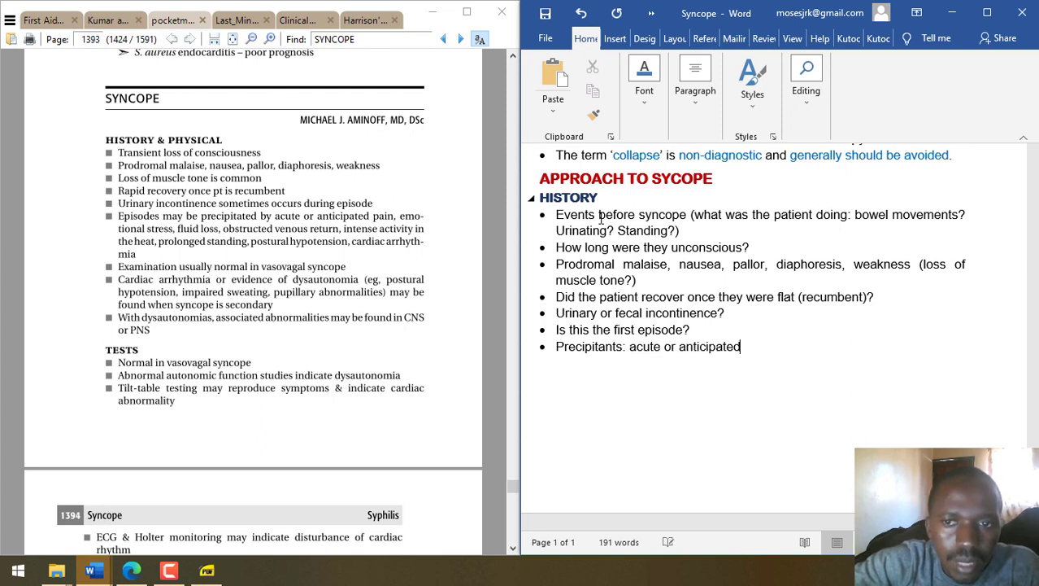
pyautogui.write(' pain, emotional ')
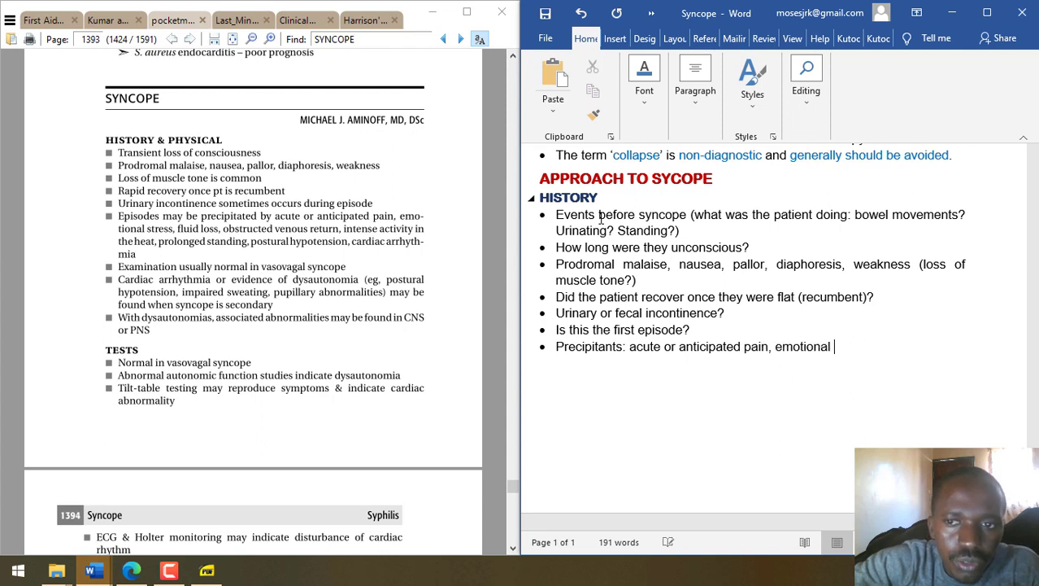
pyautogui.write('stress, fluid loss, ob')
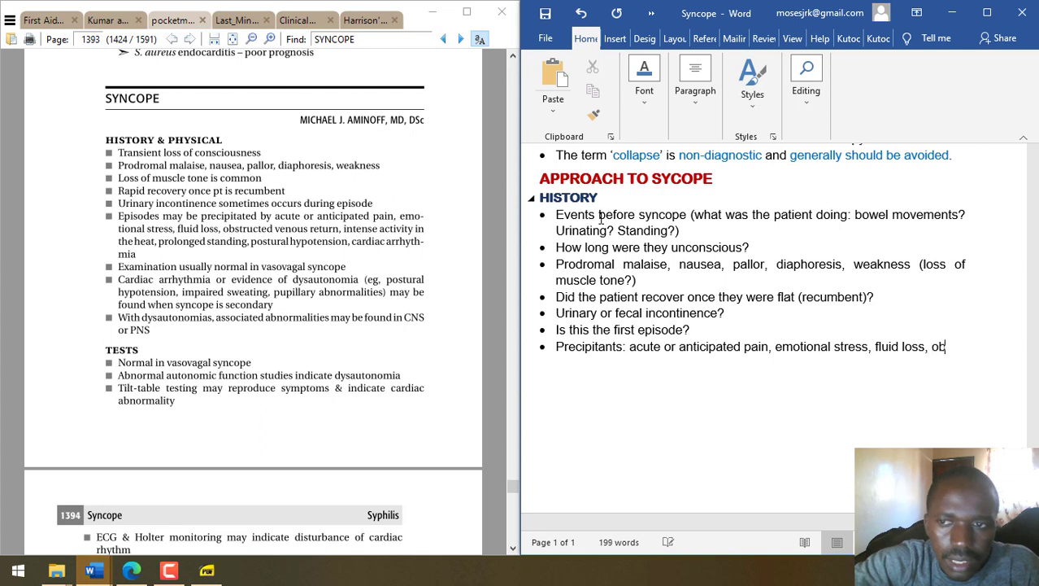
pyautogui.write('structed veno')
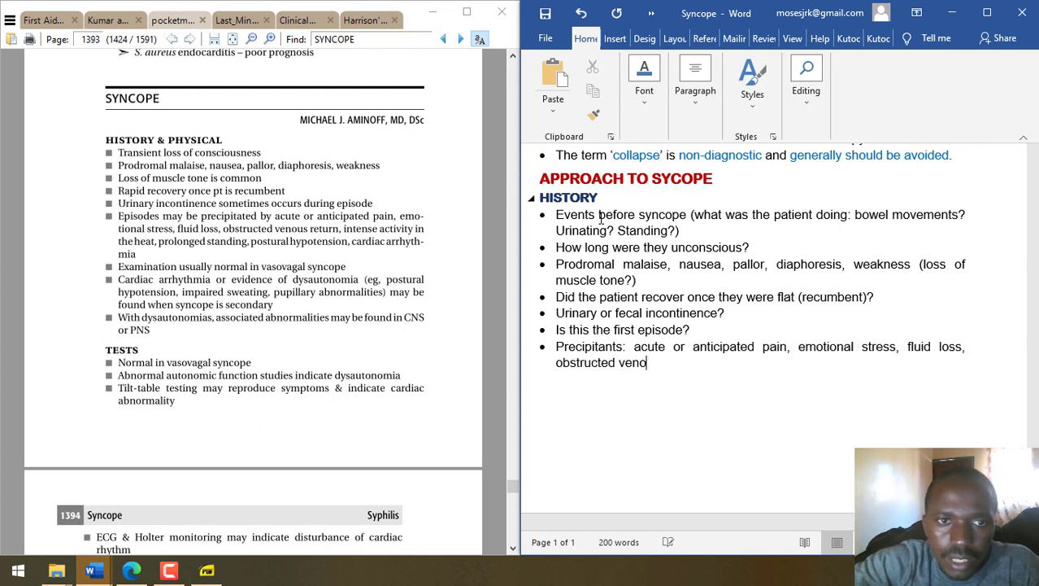
pyautogui.write('us return, intense activit')
pyautogui.write('y, ')
pyautogui.write(' in')
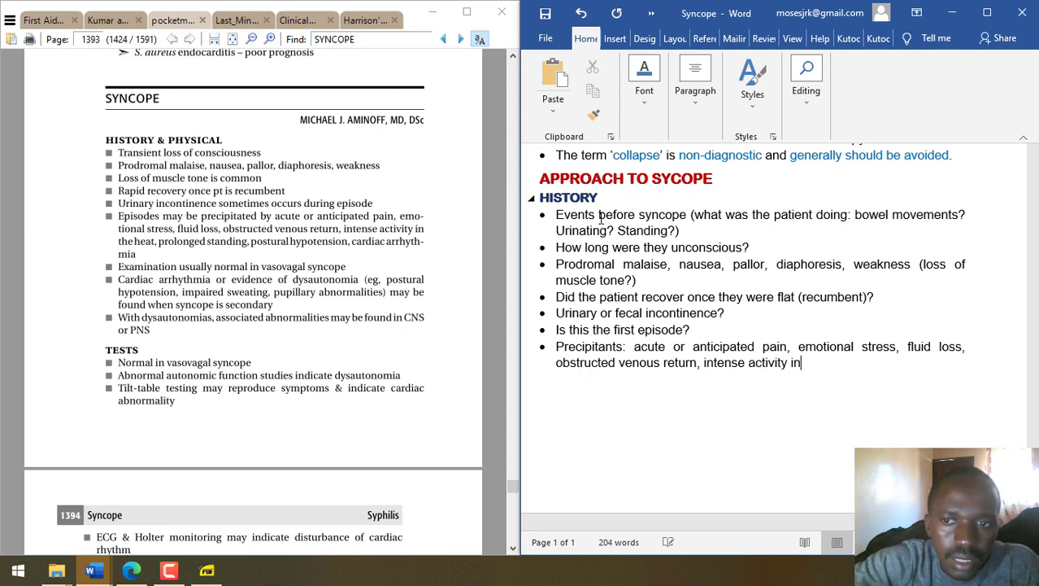
# - Continue the Precipitants bullet's intense activity entry with "the heart (palpitations and other cardiac symptoms)"
pyautogui.write(' the heart (')
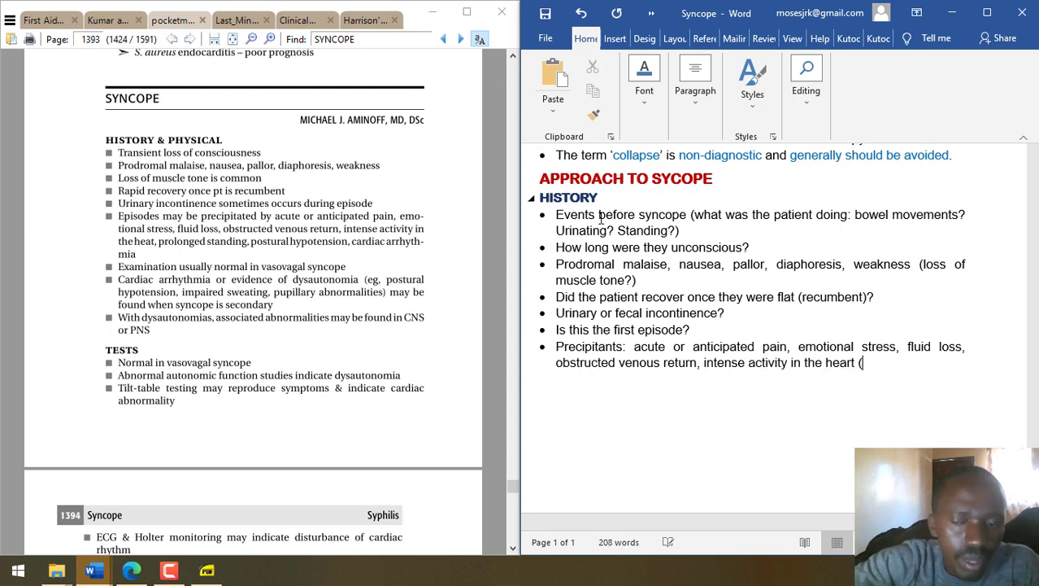
pyautogui.write('palpitati')
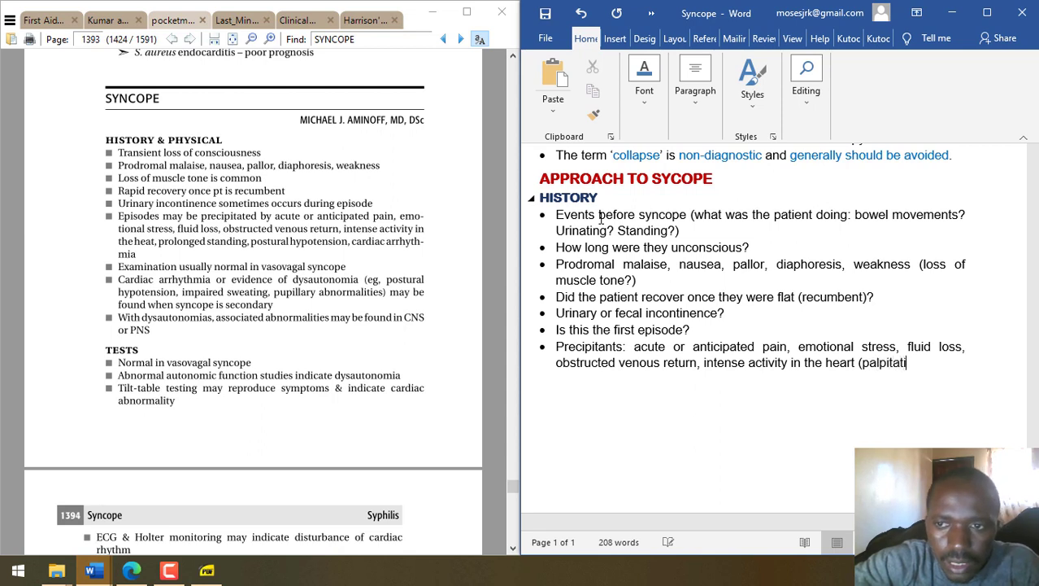
pyautogui.write('ons and other act')
pyautogui.press('BackSpace')
pyautogui.press('BackSpace')
pyautogui.press('BackSpace')
pyautogui.write('s')
pyautogui.press('BackSpace')
pyautogui.write('cardia ')
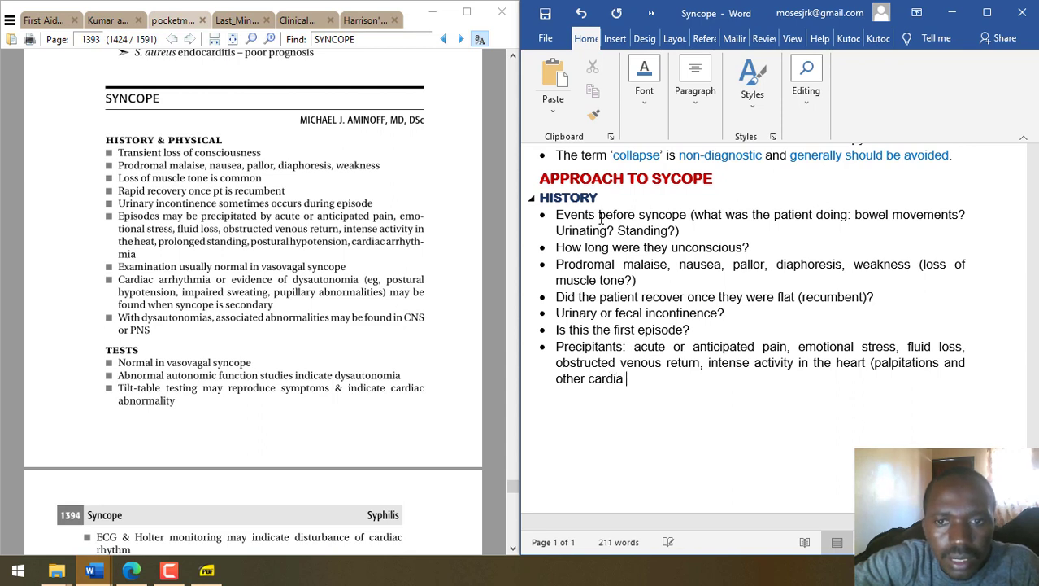
pyautogui.write('c symptoms)')
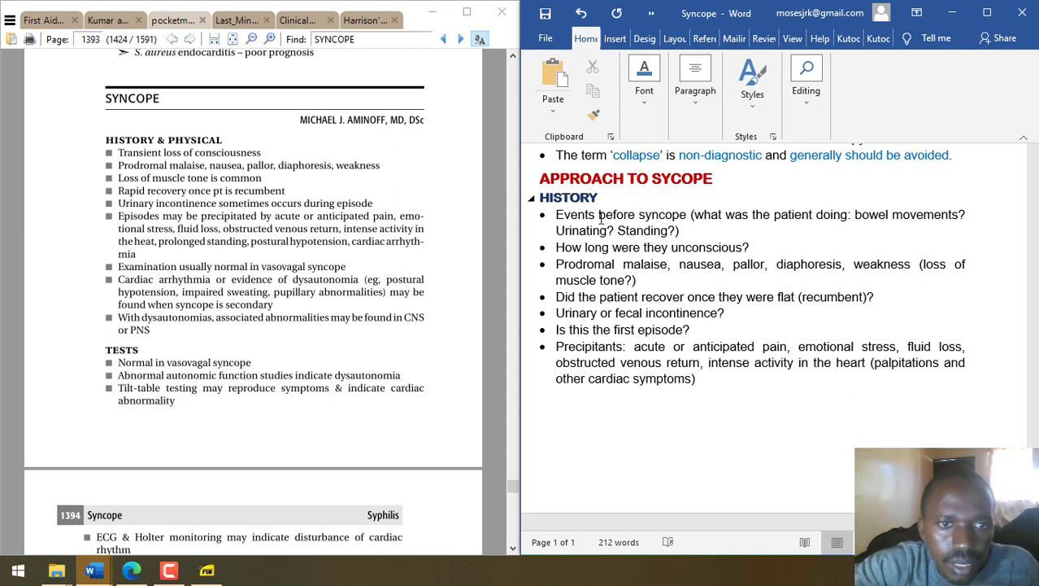
# - Extend the Precipitants bullet with "prolonged standing, postural hypotension," after the cardiac symptoms entry
pyautogui.write(',')
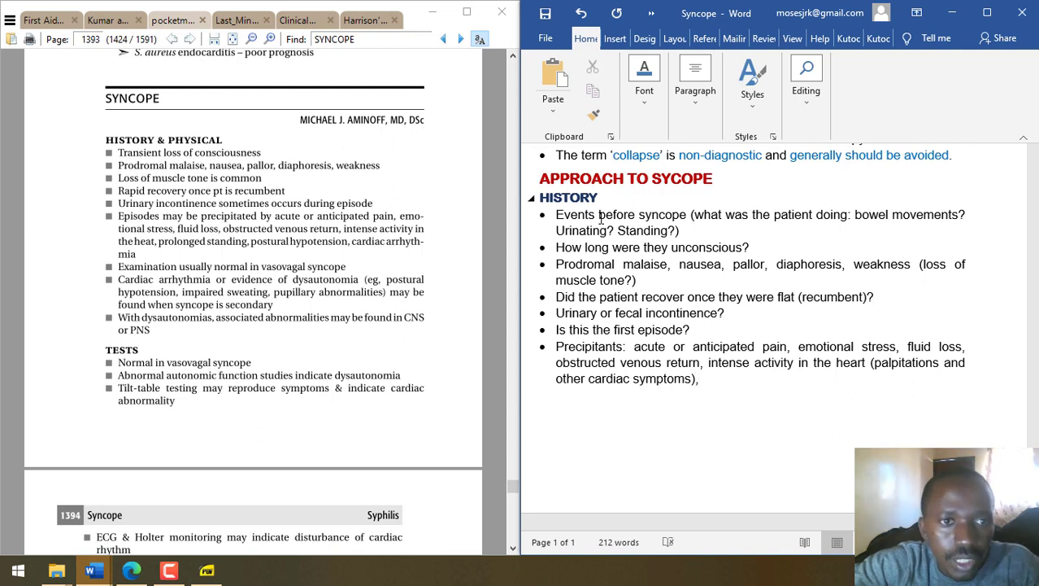
pyautogui.write(' proloneg')
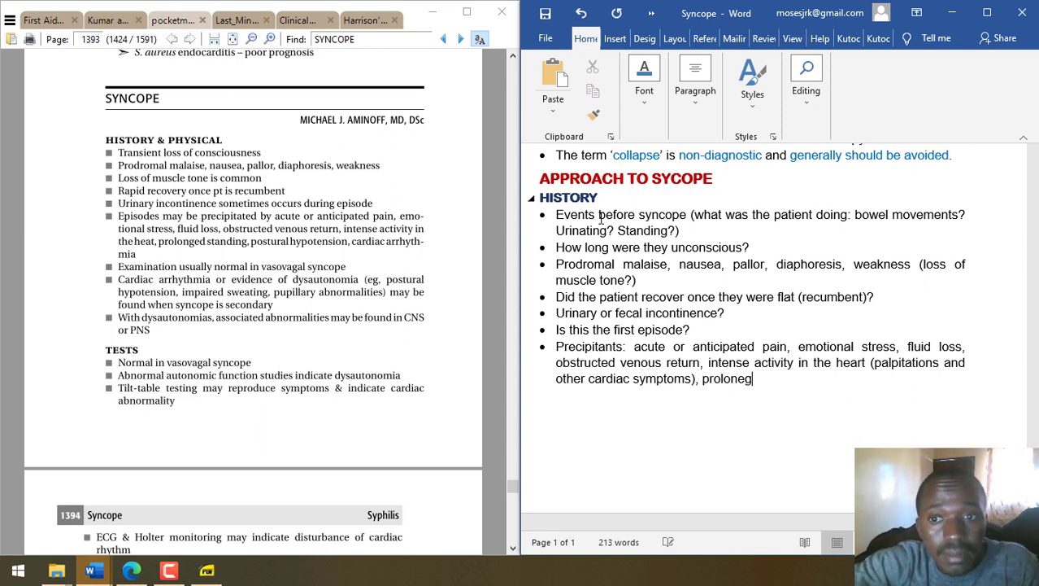
pyautogui.press('BackSpace')
pyautogui.press('BackSpace')
pyautogui.write('ged')
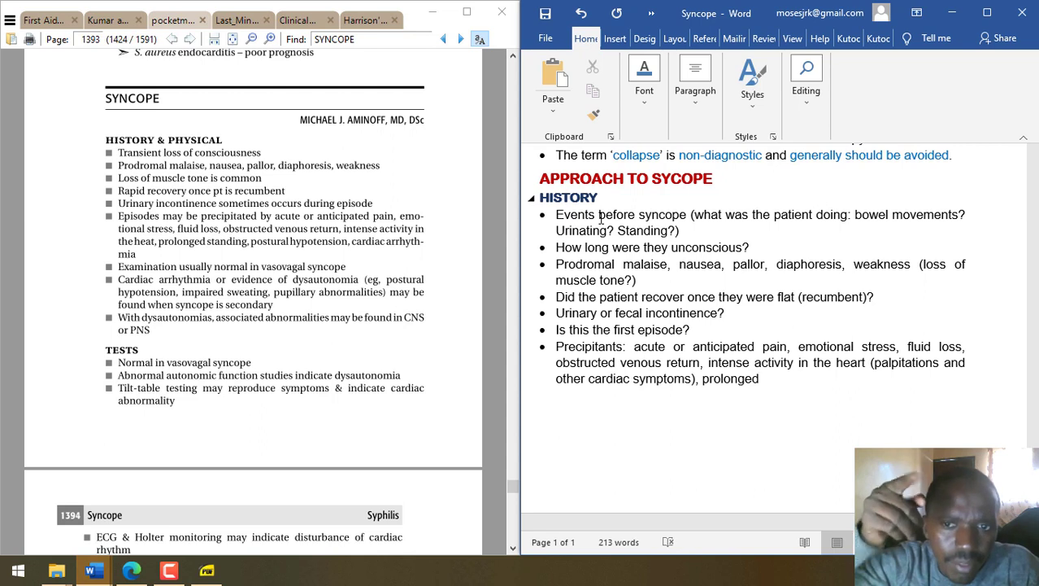
pyautogui.write(' sta')
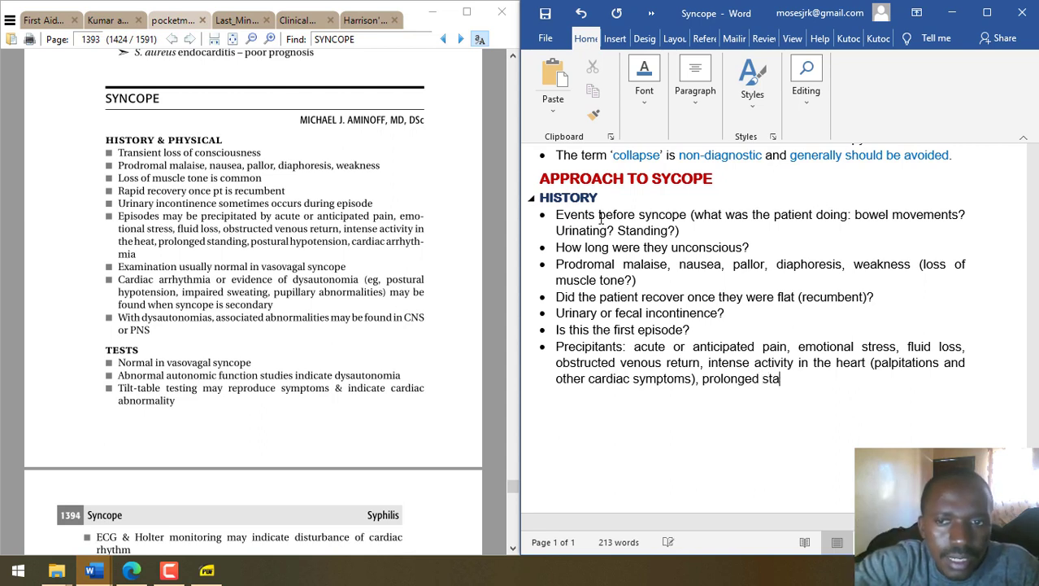
pyautogui.write('nding, post')
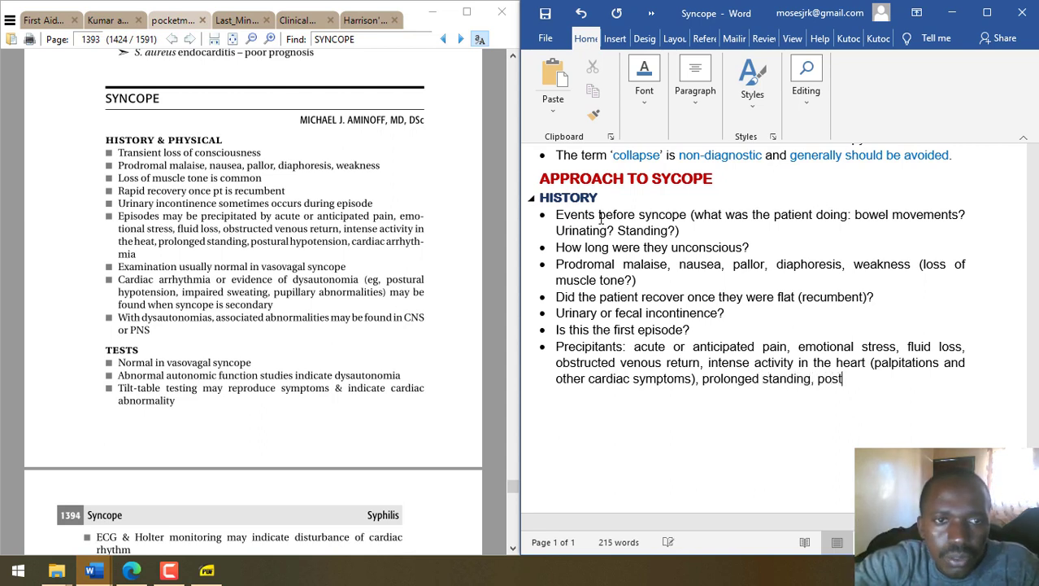
pyautogui.write('ural hypo')
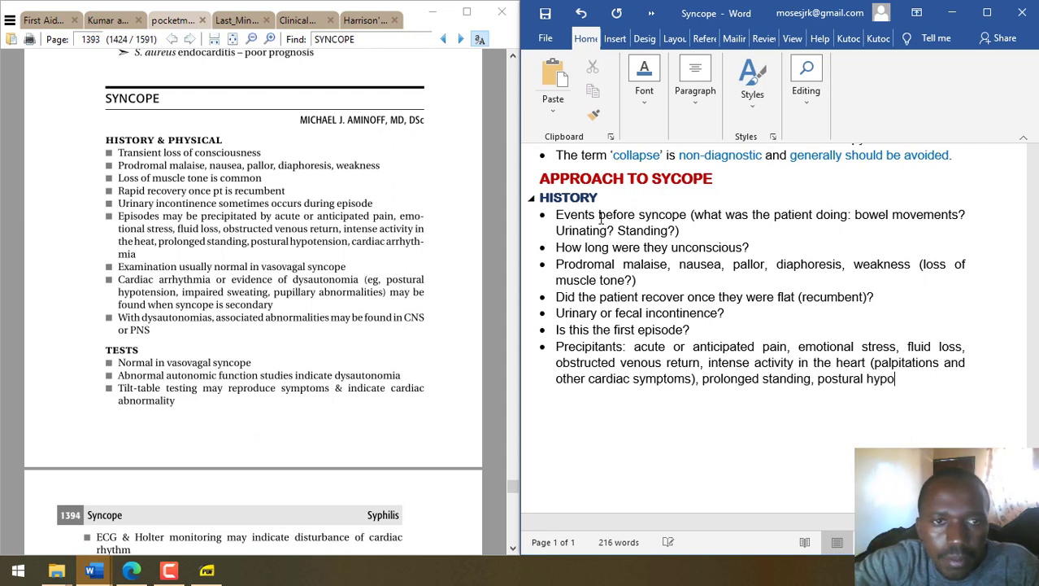
pyautogui.write('tension, cardiac')
pyautogui.press('BackSpace')
pyautogui.press('BackSpace')
pyautogui.press('BackSpace')
pyautogui.press('BackSpace')
pyautogui.press('BackSpace')
pyautogui.press('BackSpace')
pyautogui.press('BackSpace')
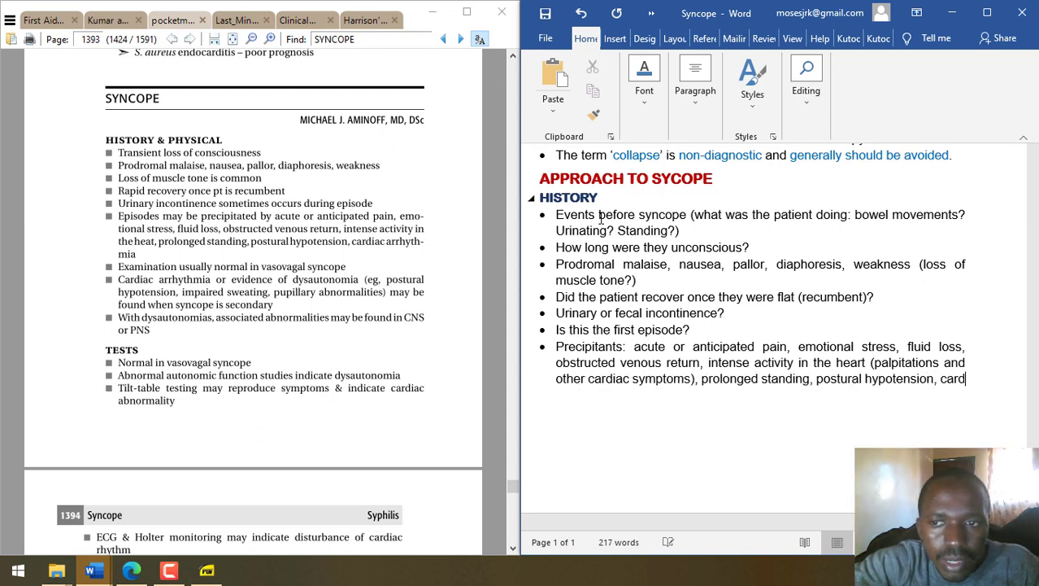
# - Add a bullet below Precipitants reading "Past medical history: syncope, Cardiac condition (arrhythmias)"
pyautogui.press('Return')
pyautogui.write('Past medical hy')
pyautogui.press('BackSpace')
pyautogui.write('istory ')
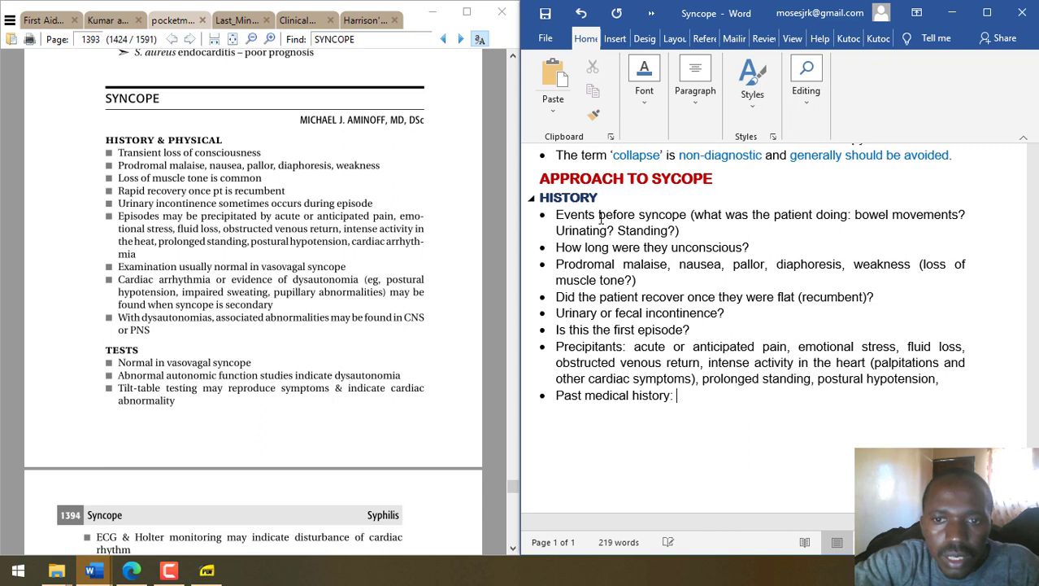
pyautogui.write(' synco')
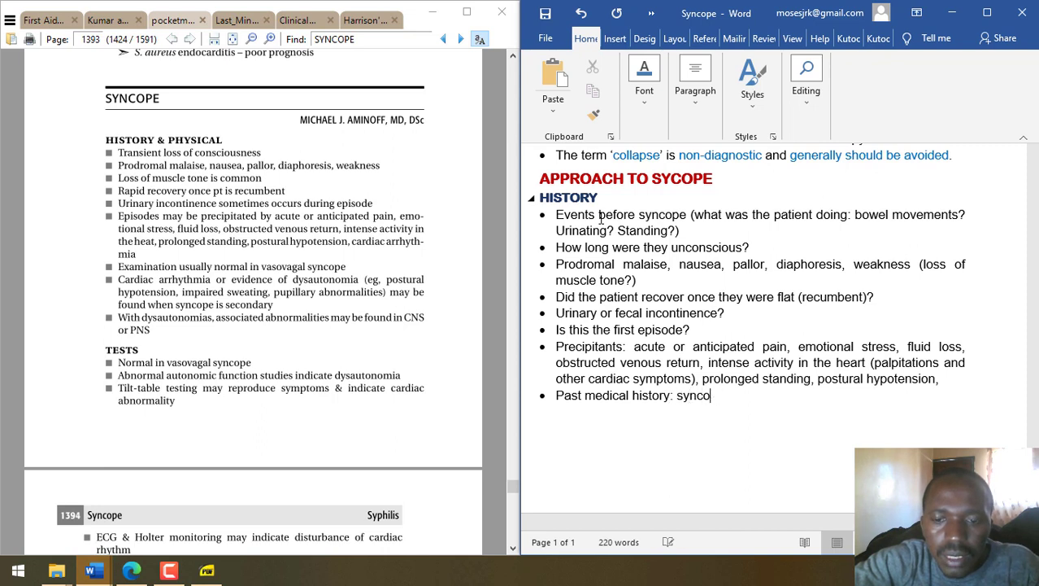
pyautogui.write('me, Cardic')
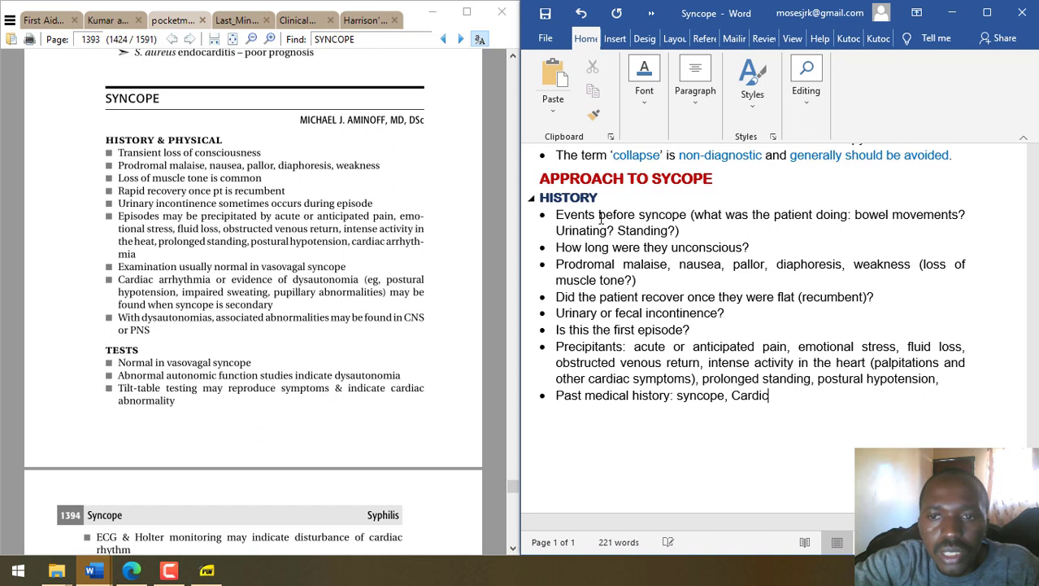
pyautogui.press('BackSpace')
pyautogui.write('ac co')
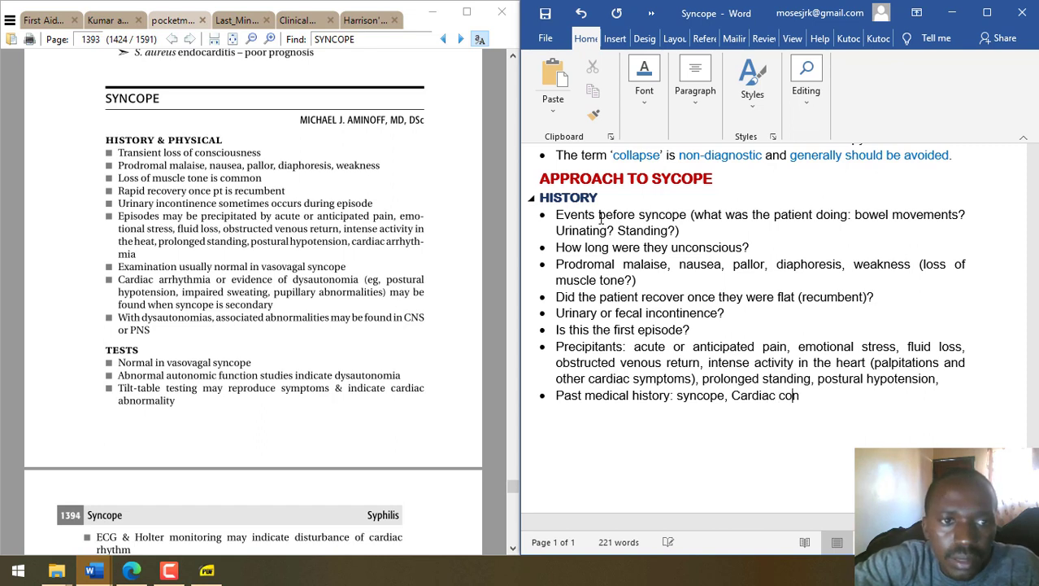
pyautogui.write('ndition (arrhythmias)')
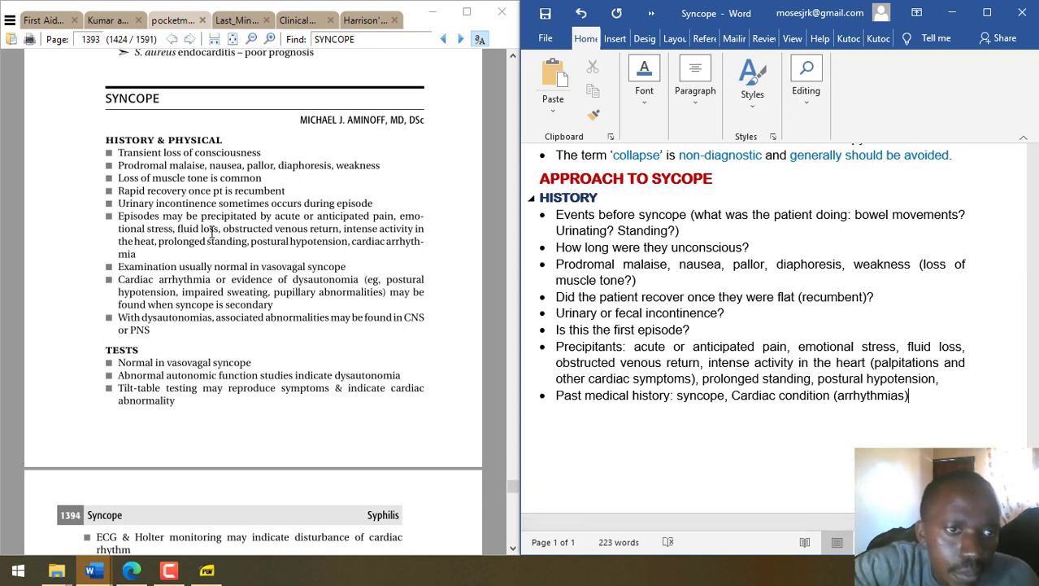
# - Check the textbook's list of precipitating causes and append ", anemia" to the past medical history bullet
pyautogui.scroll(-1, 139, 252)
pyautogui.moveTo(119, 249); pyautogui.dragTo(132, 250)
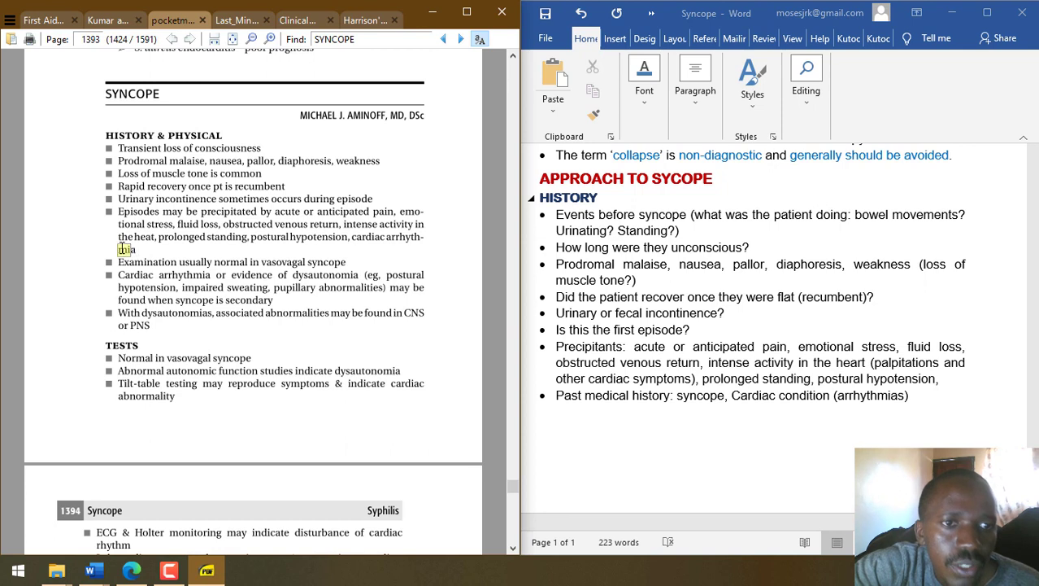
pyautogui.click(905, 399)
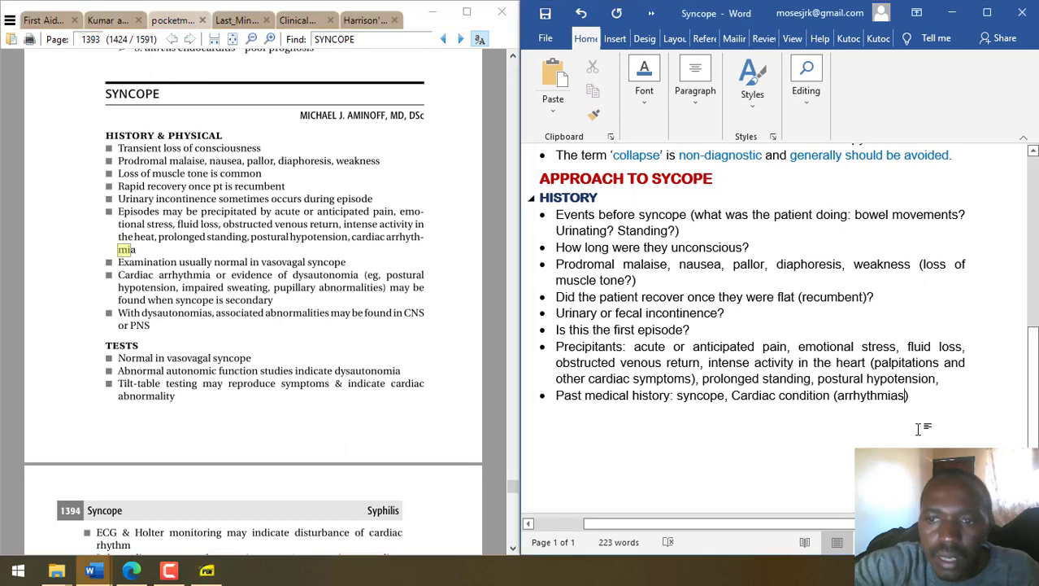
pyautogui.write(', anemia')
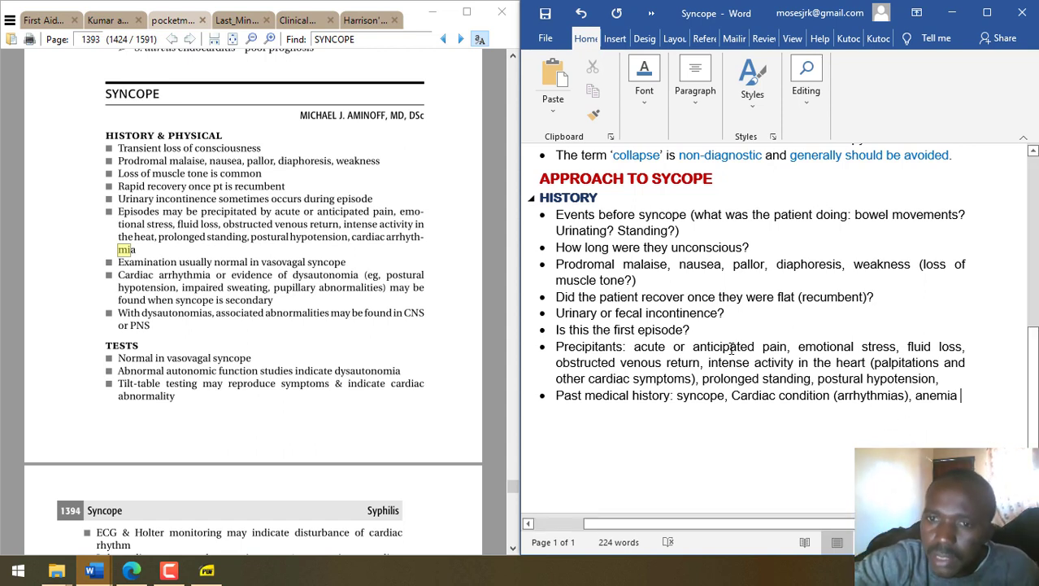
# - Insert a bullet reading "Last meal?" between the first-episode question and the Precipitants bullet
pyautogui.click(715, 329)
pyautogui.press('Return')
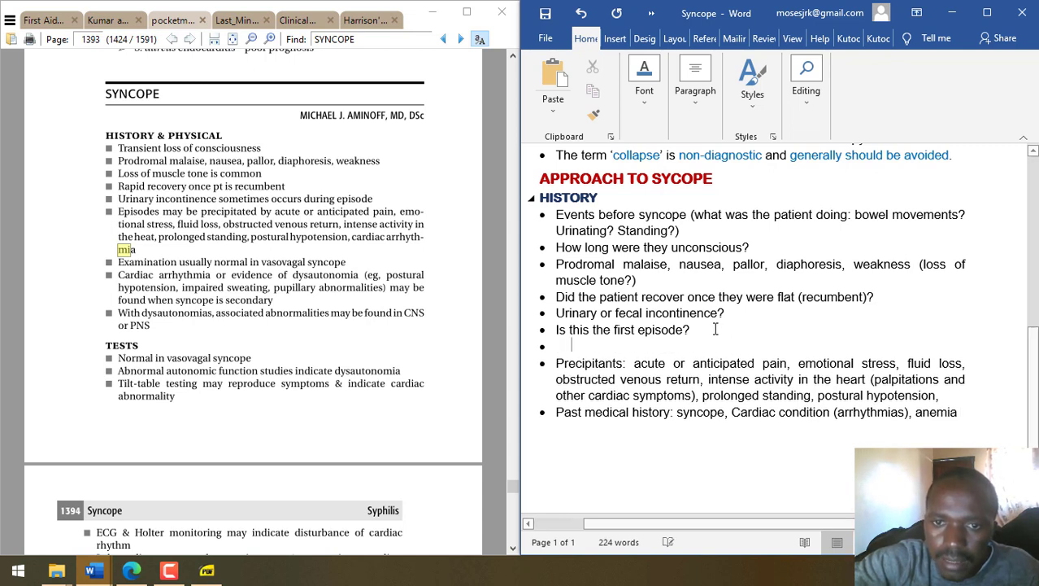
pyautogui.write('LA')
pyautogui.write('st mee')
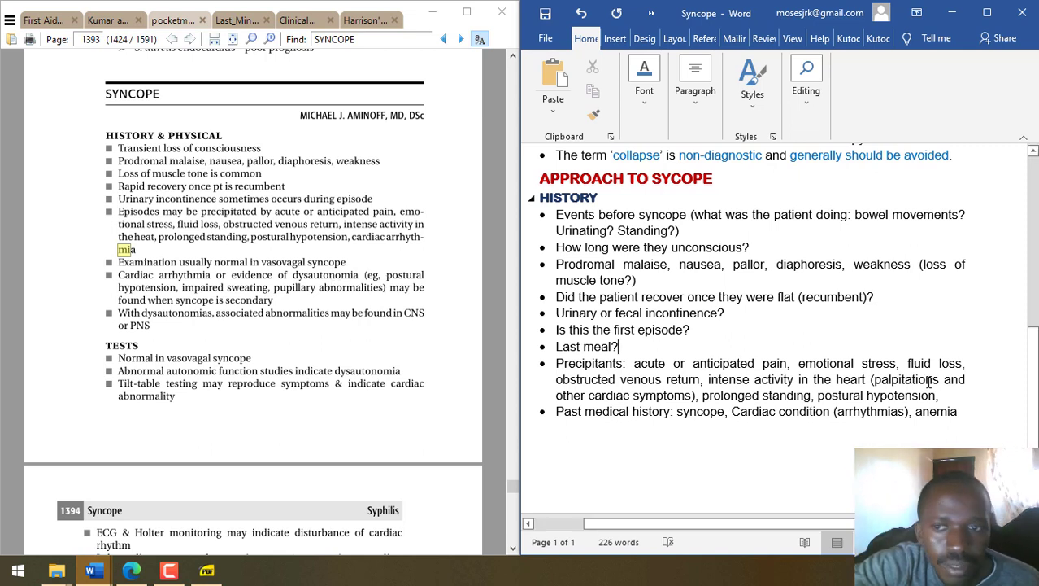
# - Add a Heading 3 line reading "PHYSICAL EXAMINATION" below the past medical history bullet
pyautogui.press('Return')
pyautogui.press('Return')
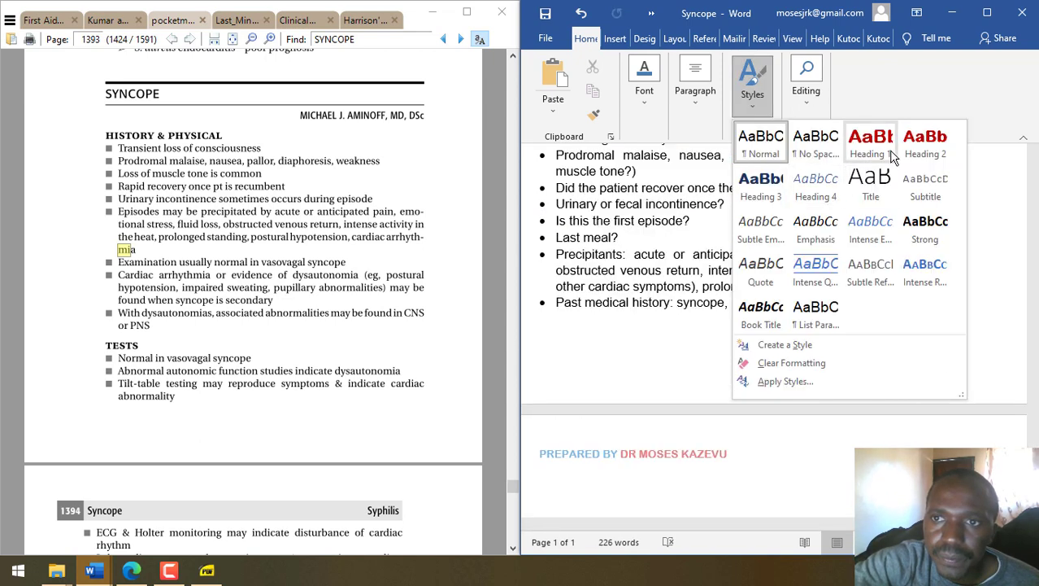
pyautogui.click(583, 370)
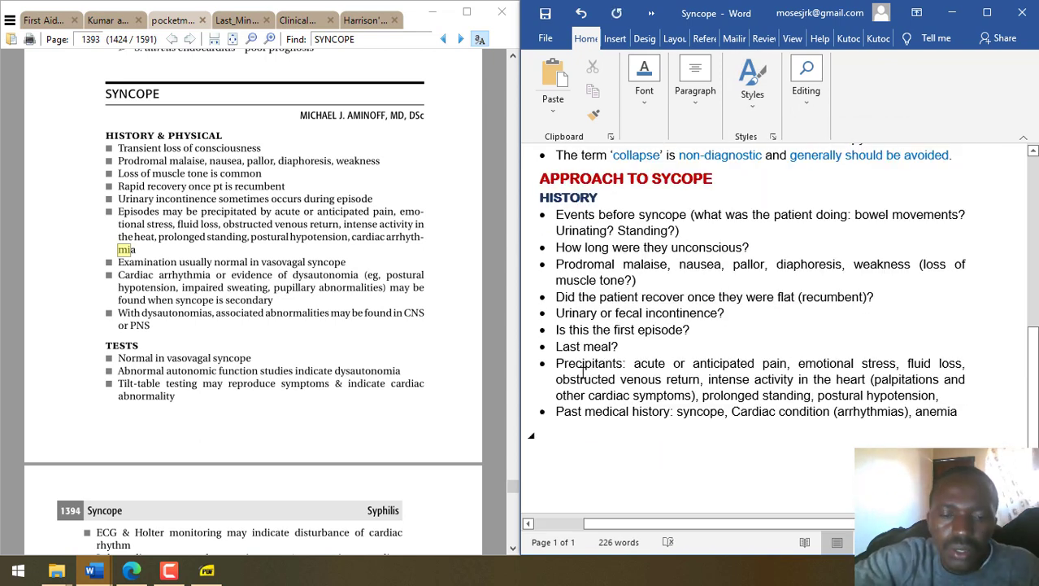
pyautogui.write('PHYSICAL EXAMINATION')
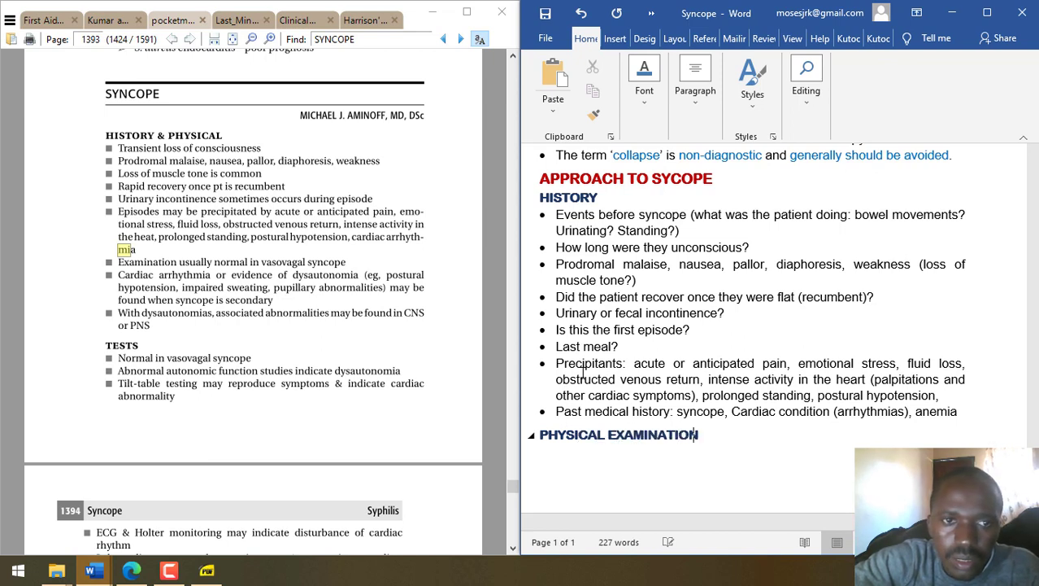
# - Add a bullet under the Physical Examination heading reading "Examination is usually normal in vasovagal syncope."
pyautogui.press('Return')
pyautogui.write('((')
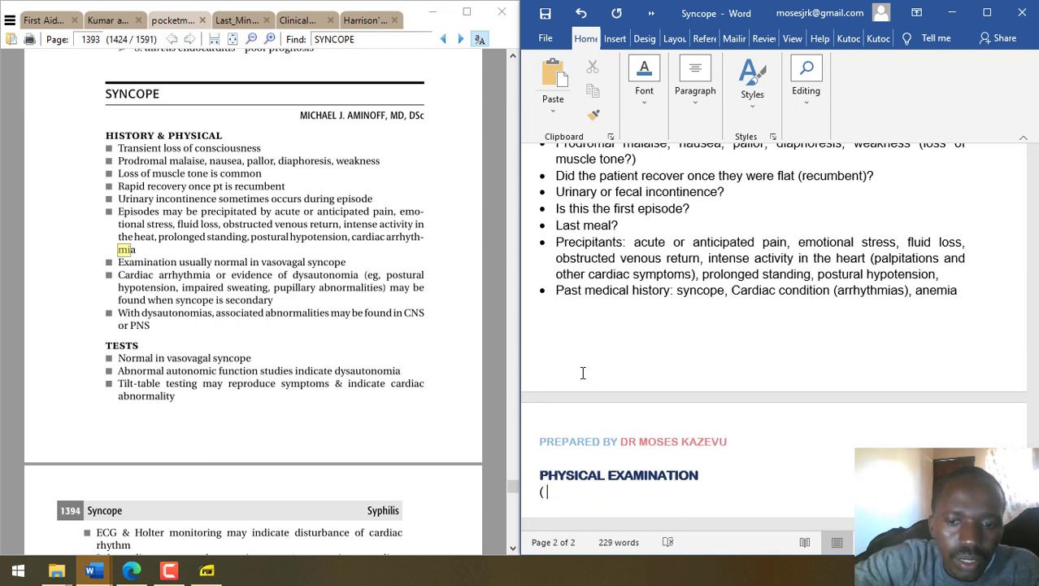
pyautogui.press('BackSpace')
pyautogui.write('* eXAMINATION I')
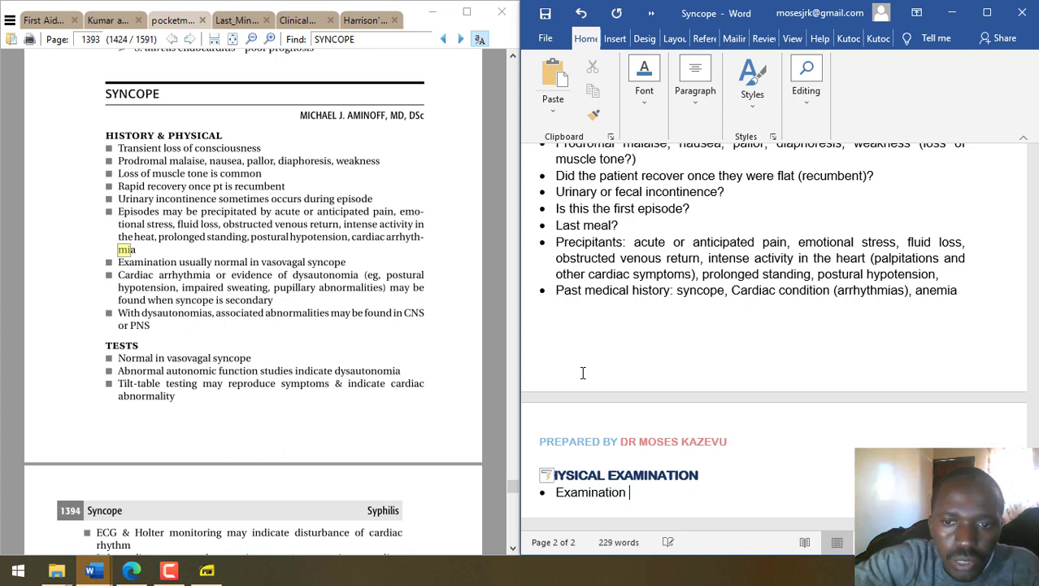
pyautogui.write('is usually normal in vasovagal syc')
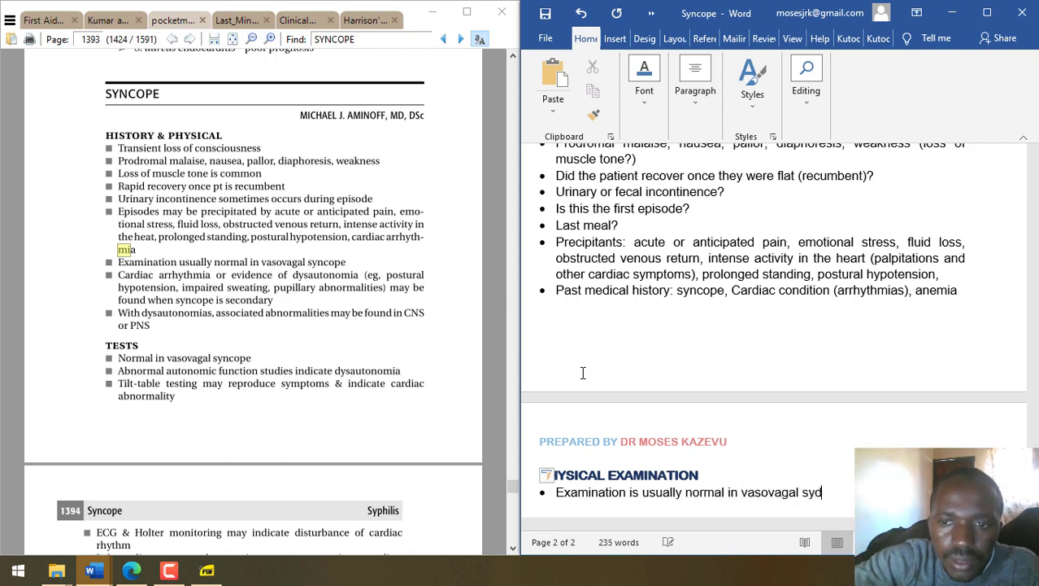
pyautogui.write('dope.')
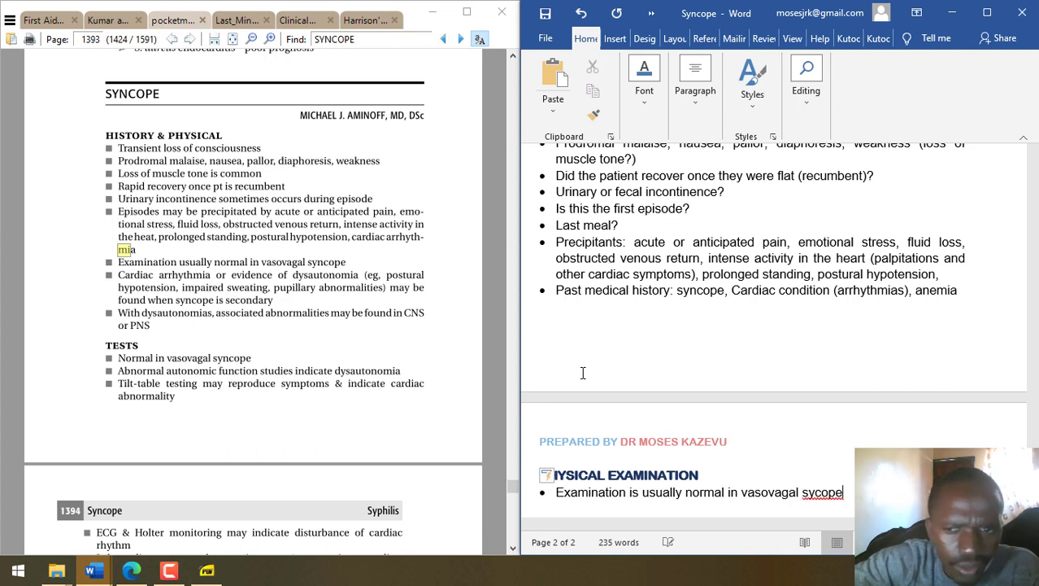
pyautogui.click(818, 492)
pyautogui.write('n')
pyautogui.press('End')
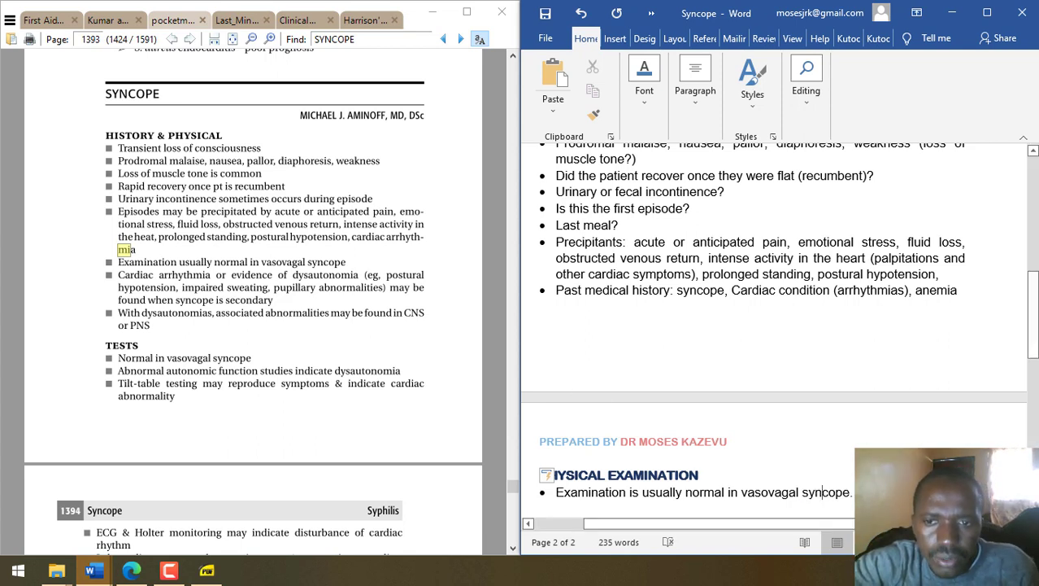
# - Add a second Physical Examination bullet beginning "Full cardiovascular examination: cardiac arrhythmia or"
pyautogui.press('Return')
pyautogui.write('Full ')
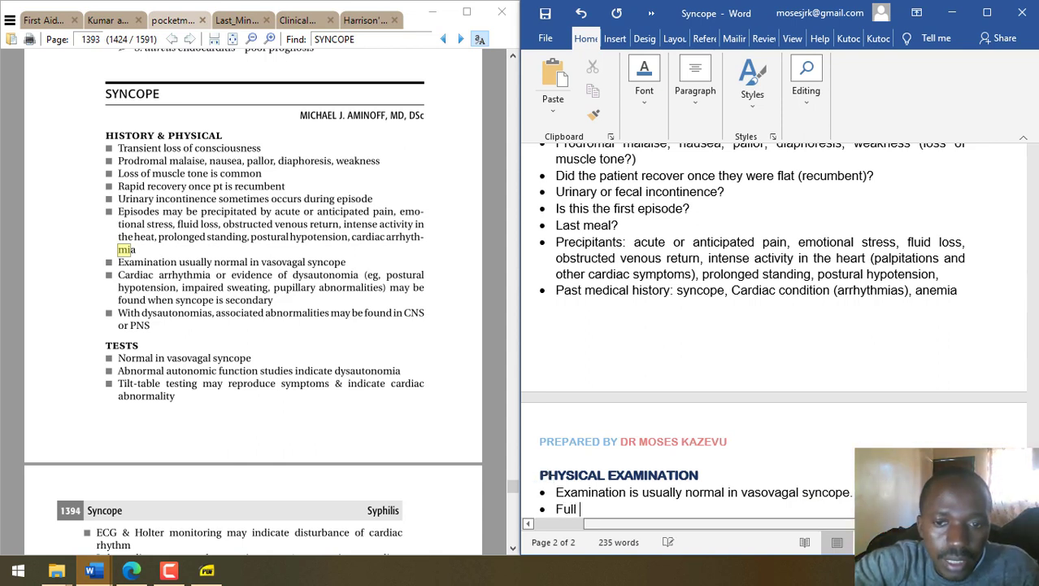
pyautogui.write('cardiovascular examination: car')
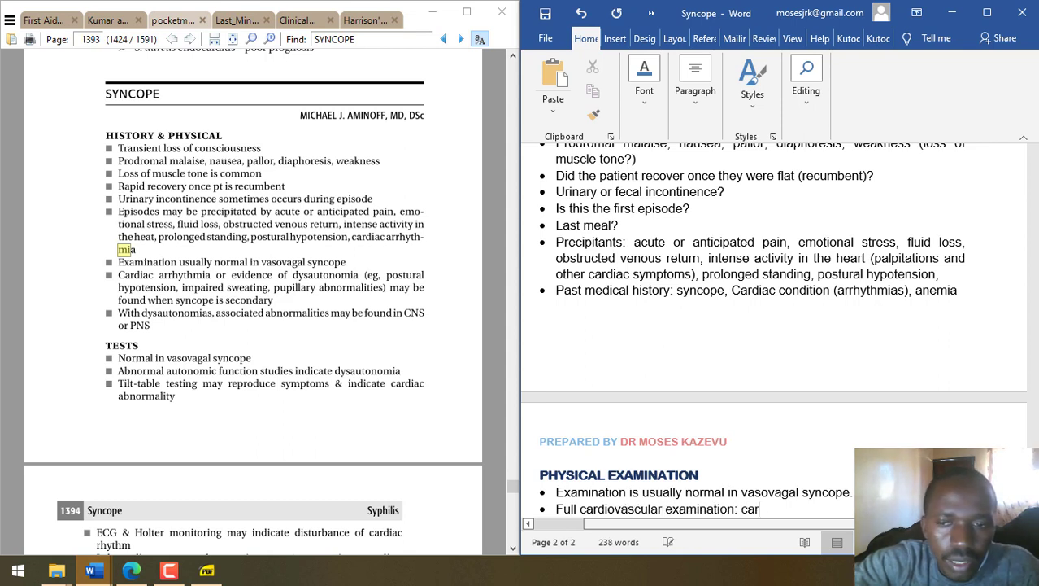
pyautogui.write('diac a')
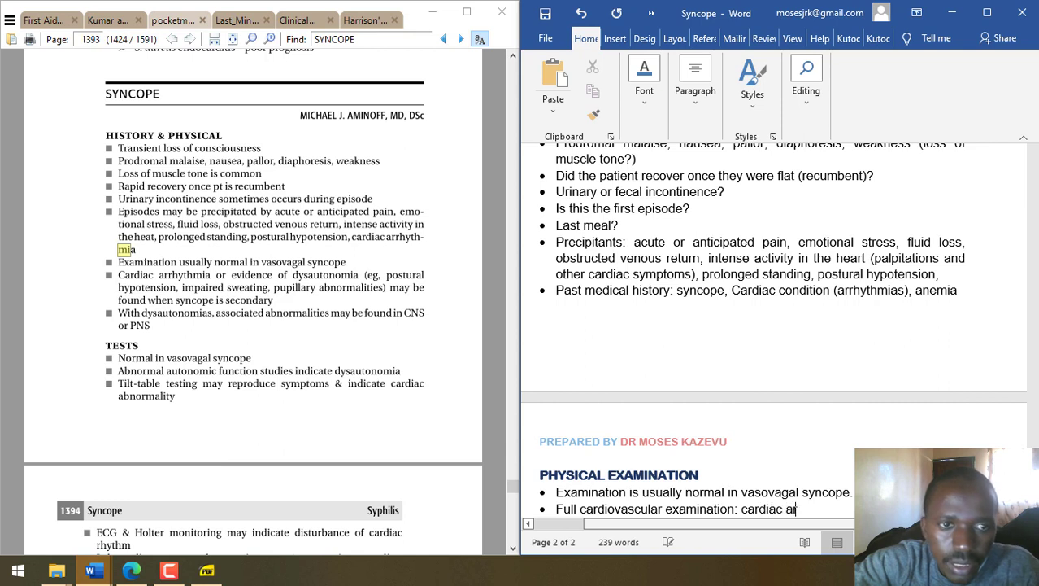
pyautogui.write('rrhythmias')
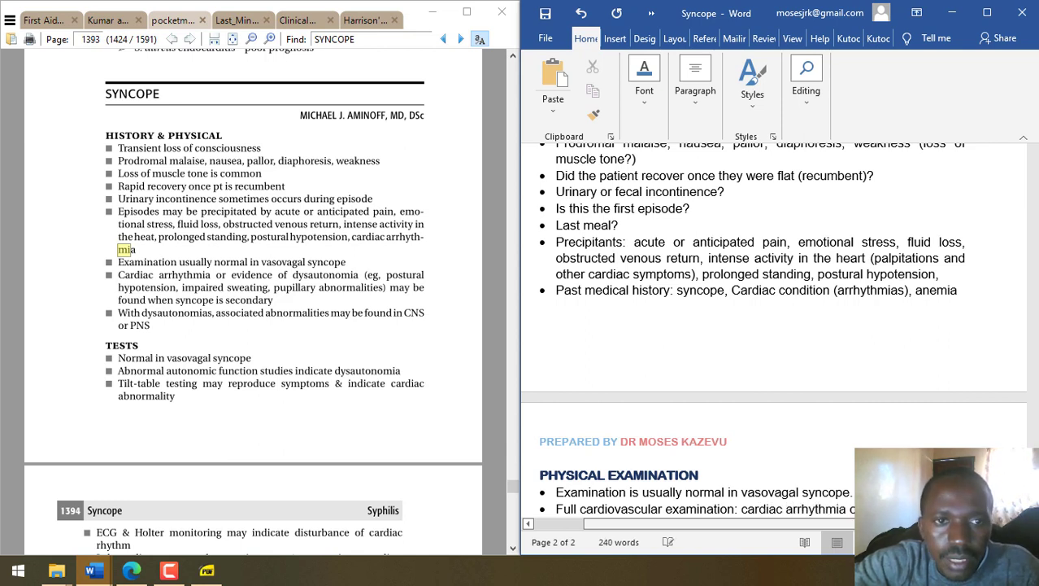
# - Complete the cardiovascular bullet with "evidence of dysautonomia (postural hypotension, impaired sweating, pupillary abnormalities)" and start a new bullet
pyautogui.write('dysautono')
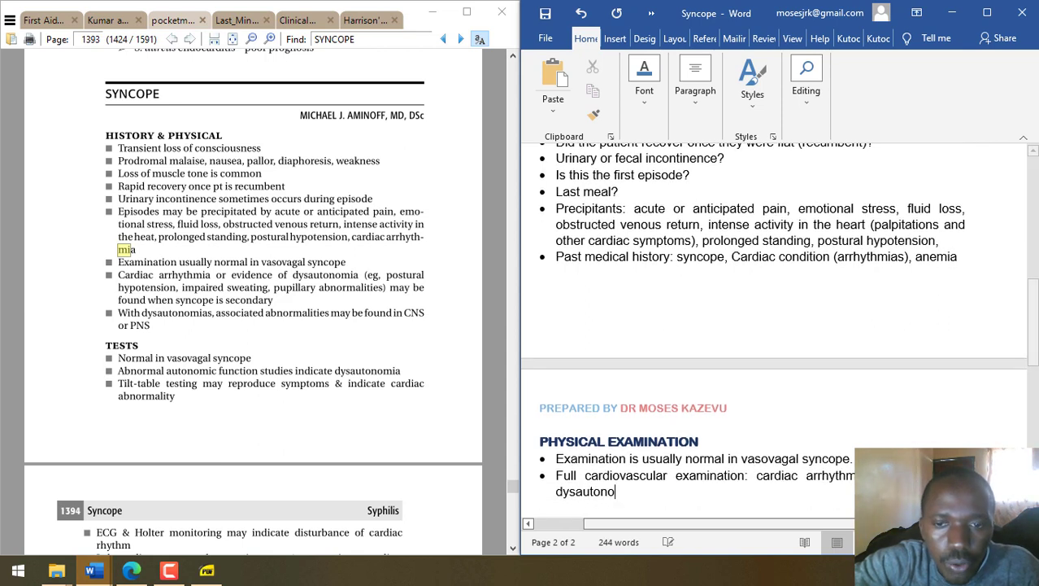
pyautogui.write('mia (post')
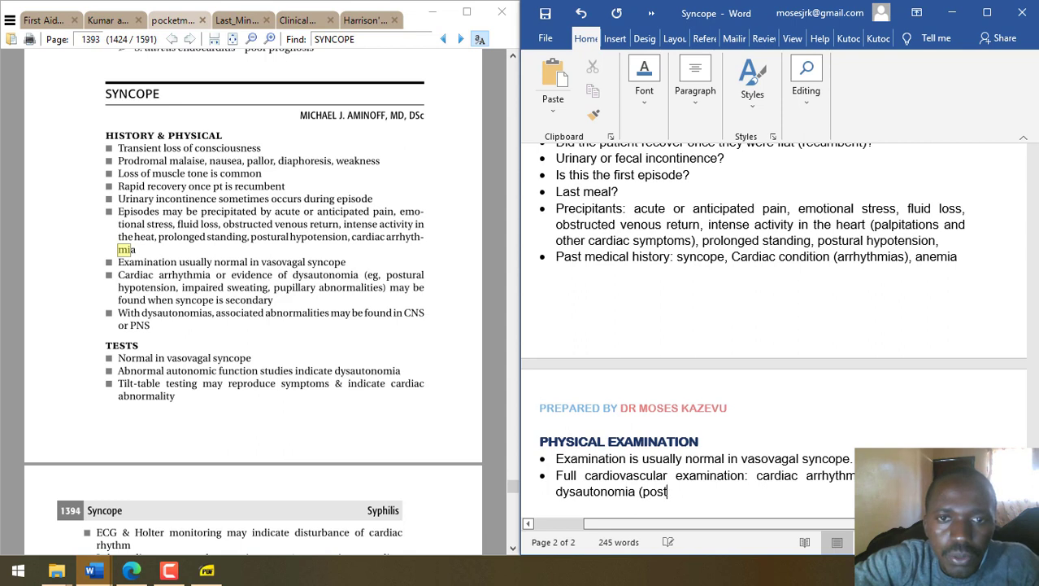
pyautogui.write('ural hypotens')
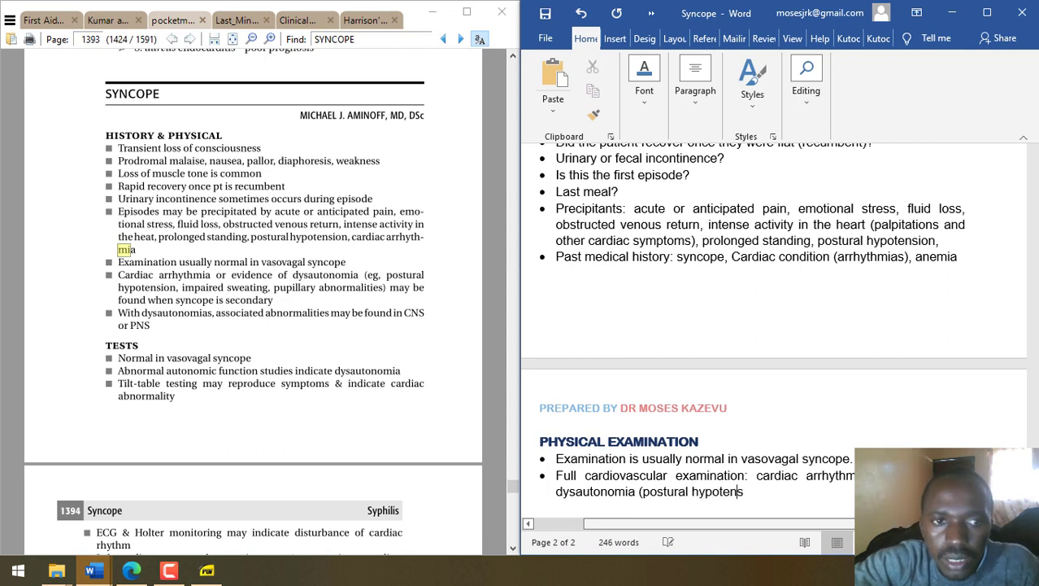
pyautogui.write('ion, impaire')
pyautogui.write('d swea')
pyautogui.write('i')
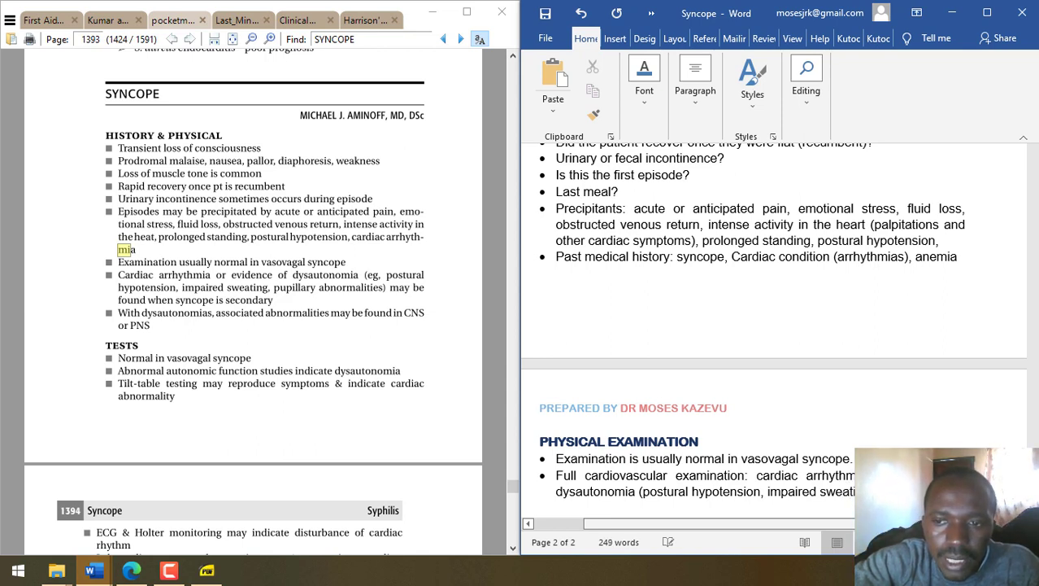
pyautogui.write('ng, pupillary abnormali')
pyautogui.write('ties')
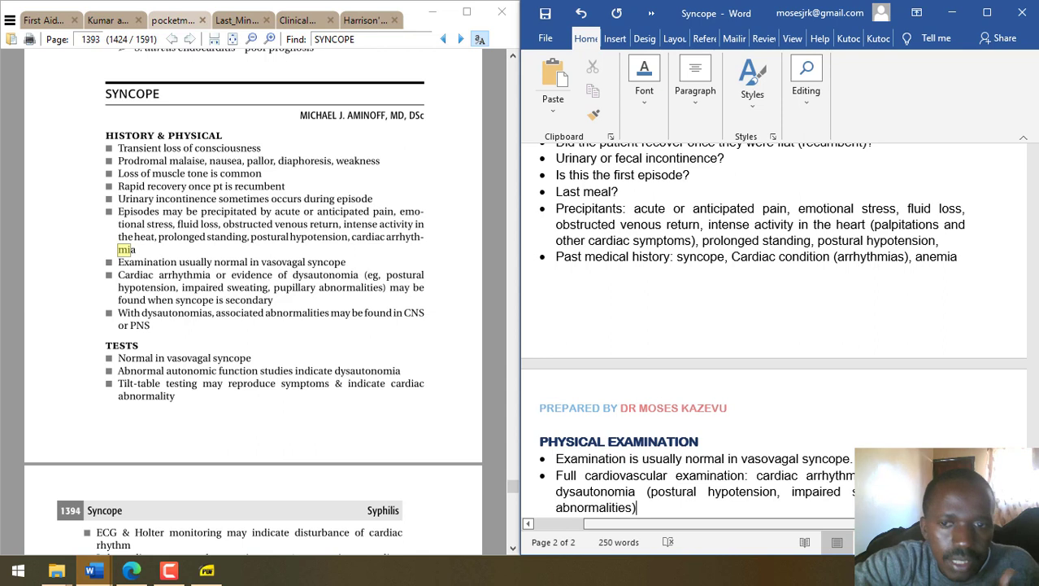
pyautogui.press('Return')
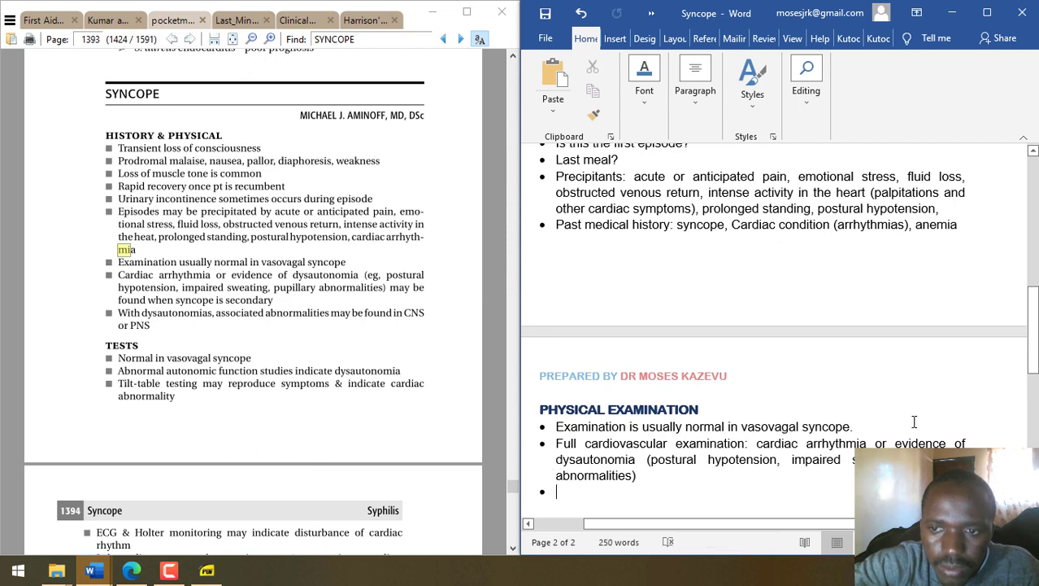
# - Split the cardiovascular bullet before "evidence of dysautonomia" and begin the new bullet with "Neurological examination:"
pyautogui.click(895, 440)
pyautogui.press('Return')
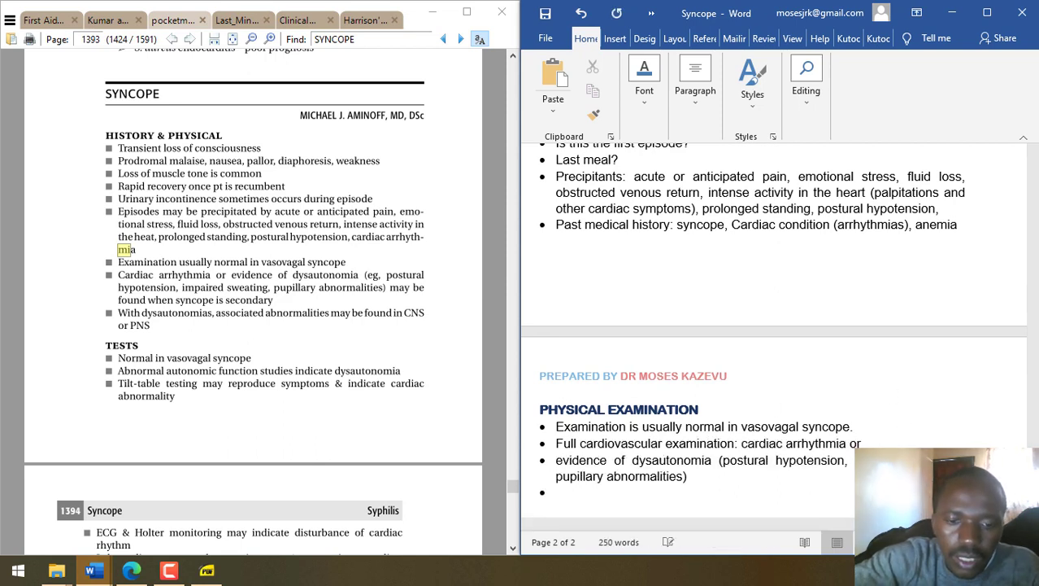
pyautogui.write('Neuro')
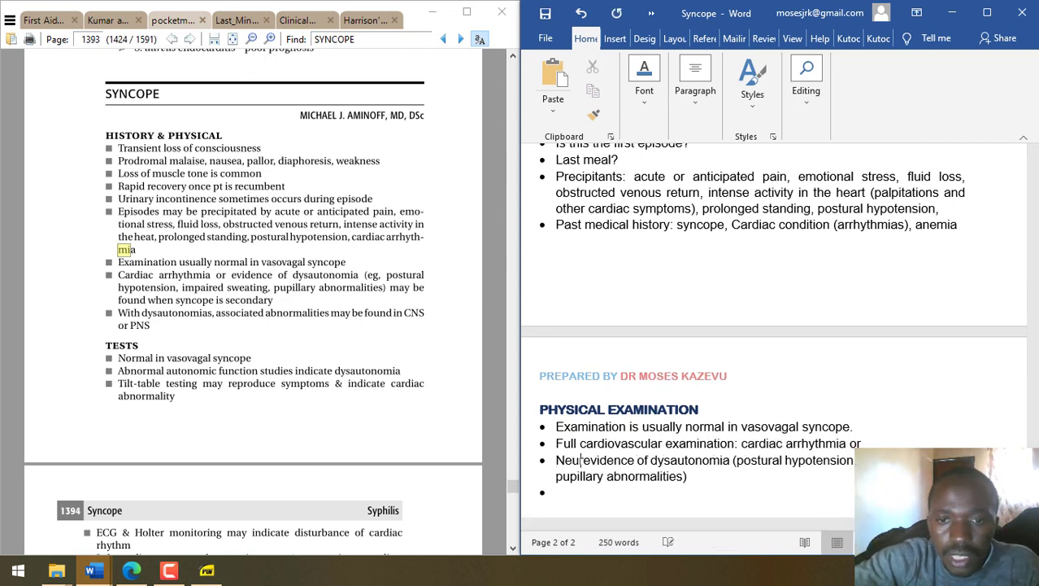
pyautogui.write('logical examinati')
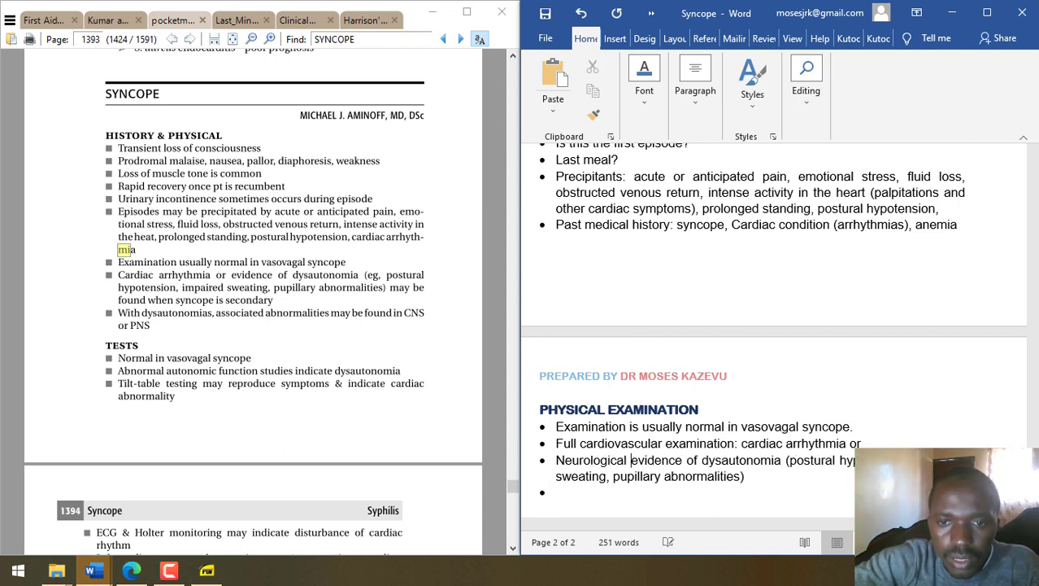
pyautogui.write('on:')
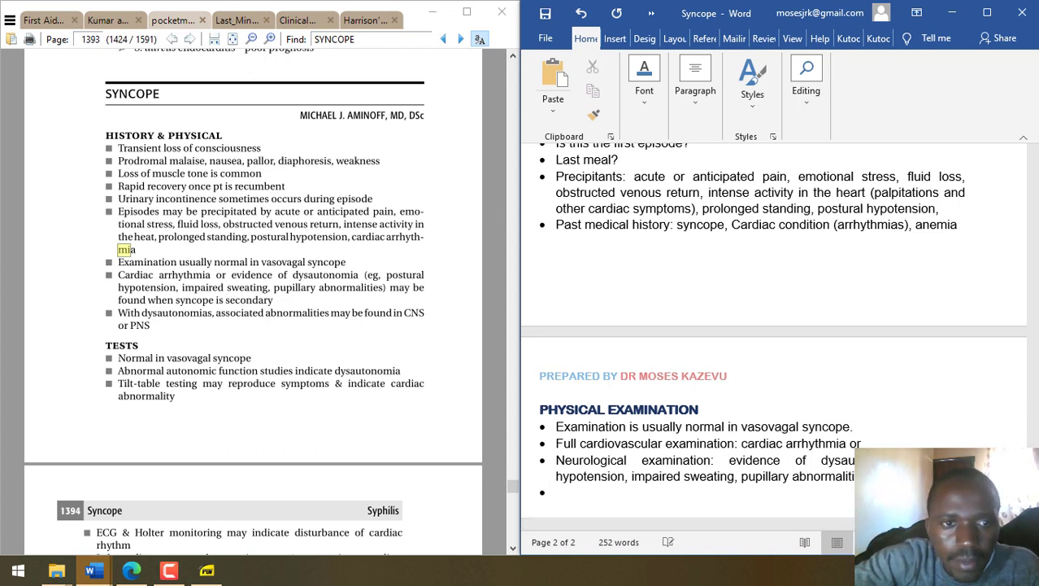
# - Append "may be found in CNS or PNS" to the neurological bullet and remove the empty bullet marker below it
pyautogui.write('in CN')
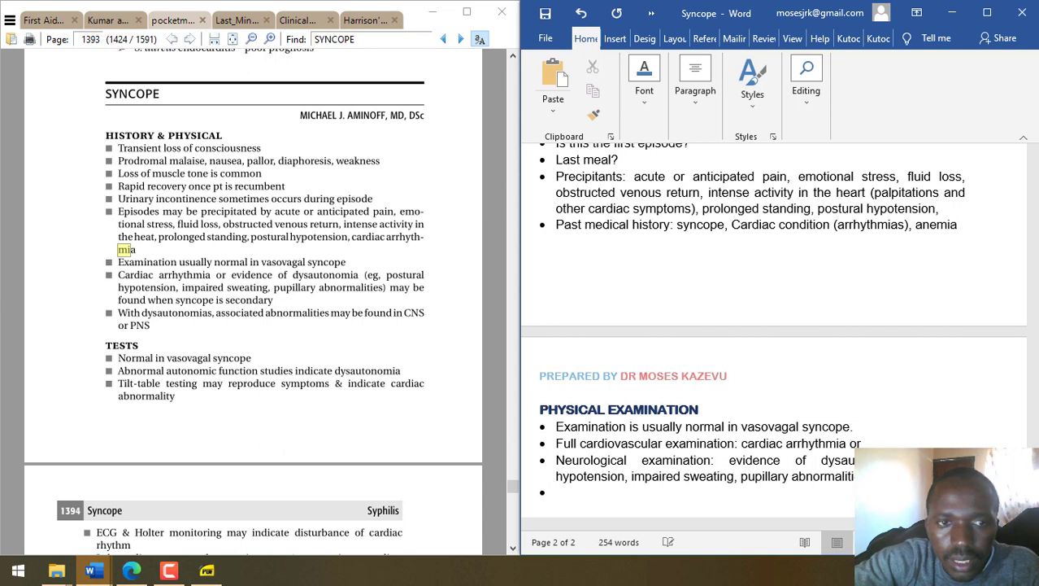
pyautogui.write('S or PNS')
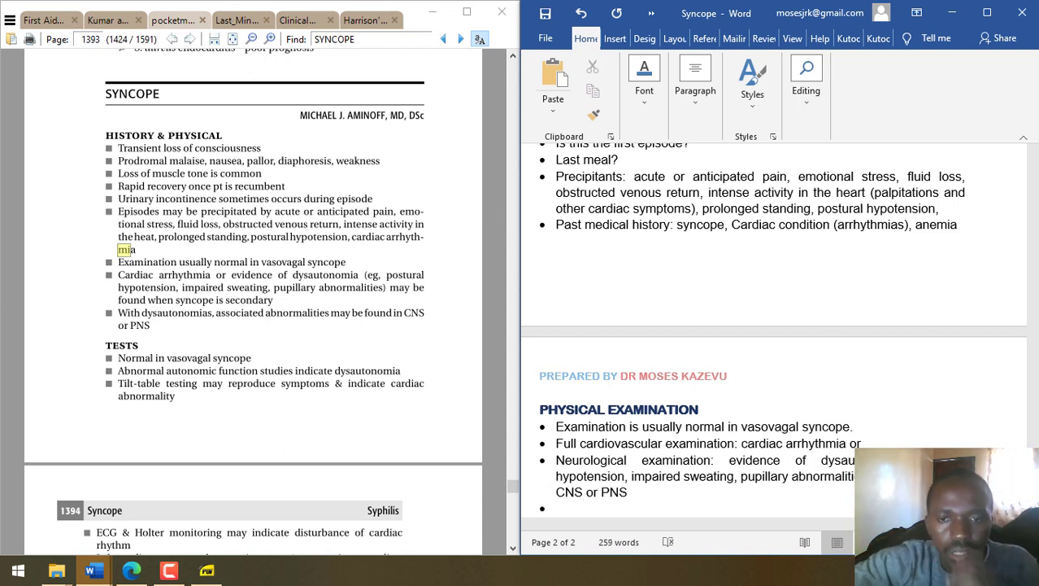
pyautogui.press('BackSpace')
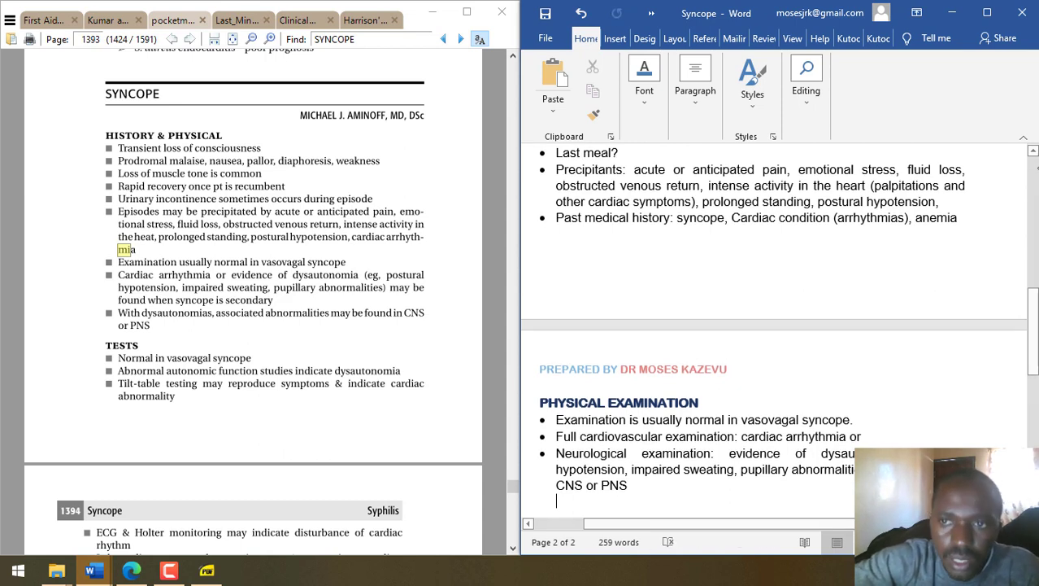
# - Add a "Family history syncope" bullet after the past medical history, and append ", DM" to the past medical history bullet
pyautogui.click(960, 218)
pyautogui.press('Return')
pyautogui.write('Fa')
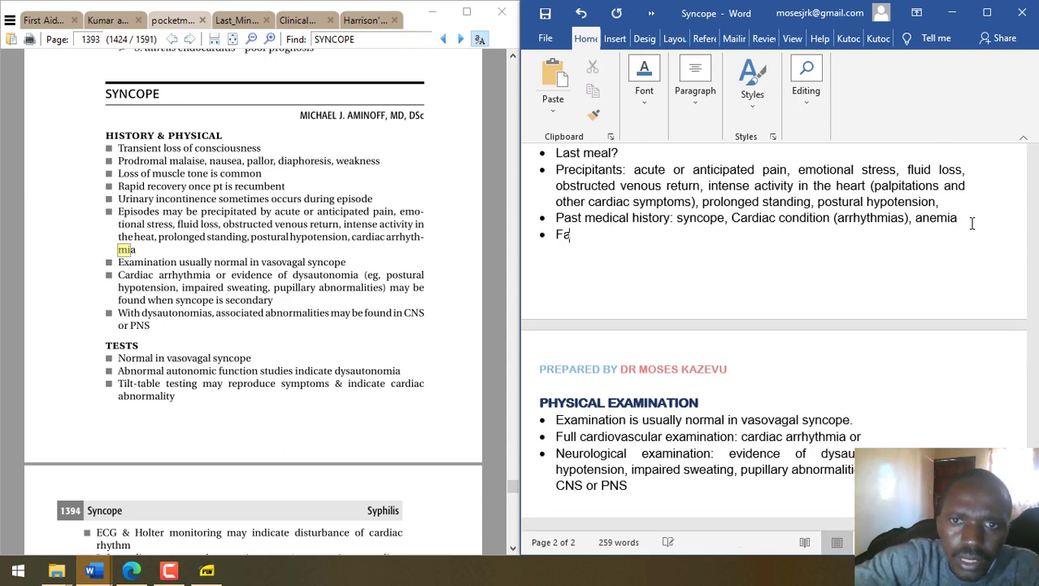
pyautogui.write('mily history:')
pyautogui.press('BackSpace')
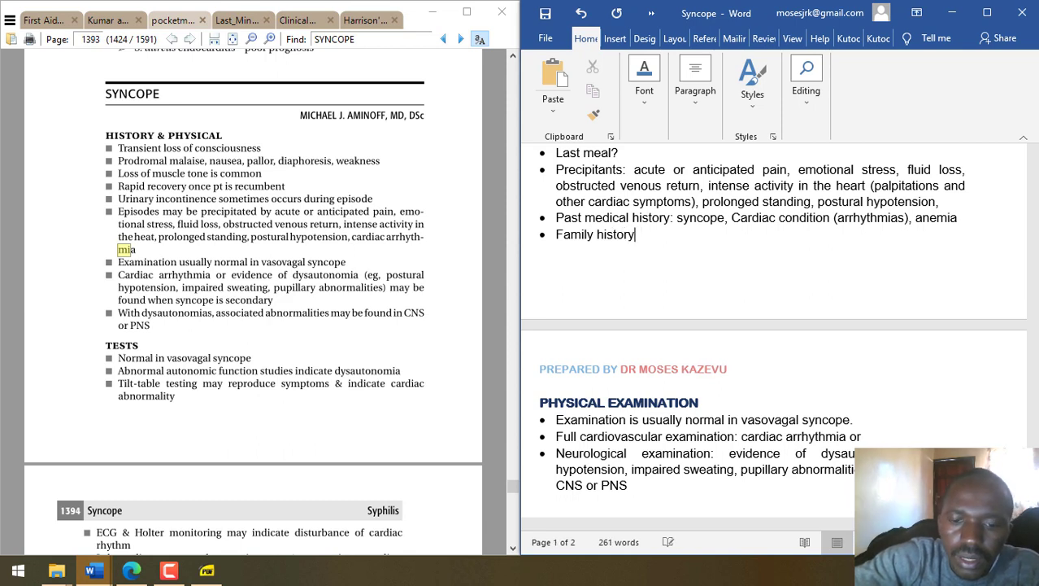
pyautogui.write('syncoe')
pyautogui.press('Left')
pyautogui.press('Left')
pyautogui.write('p')
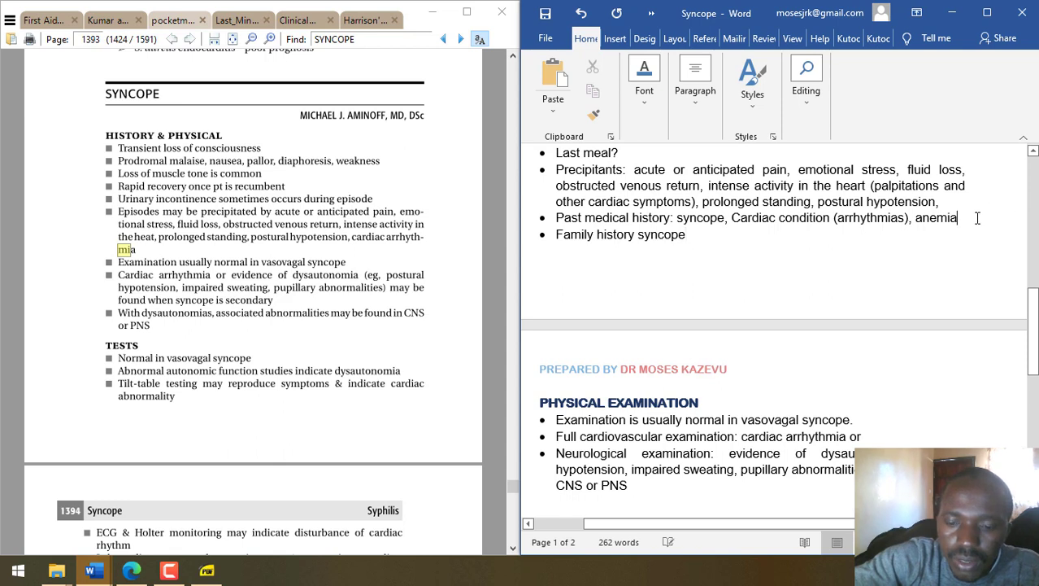
pyautogui.write(', DM')
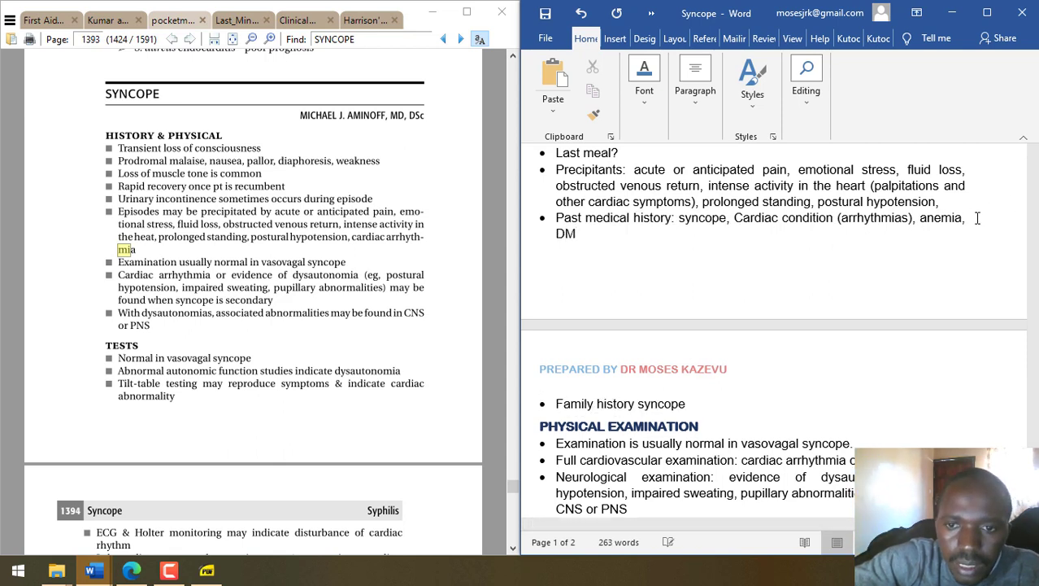
# - Add a bullet below the family history reading "Social history: Occupation, smoking, alcohol"
pyautogui.click(750, 402)
pyautogui.press('Return')
pyautogui.write('S')
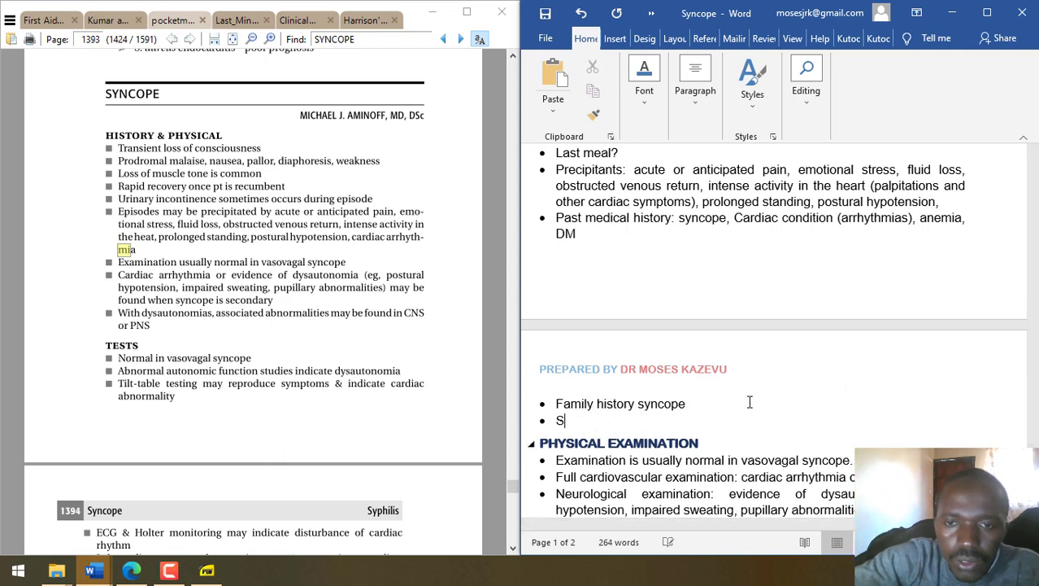
pyautogui.write('ocial histor')
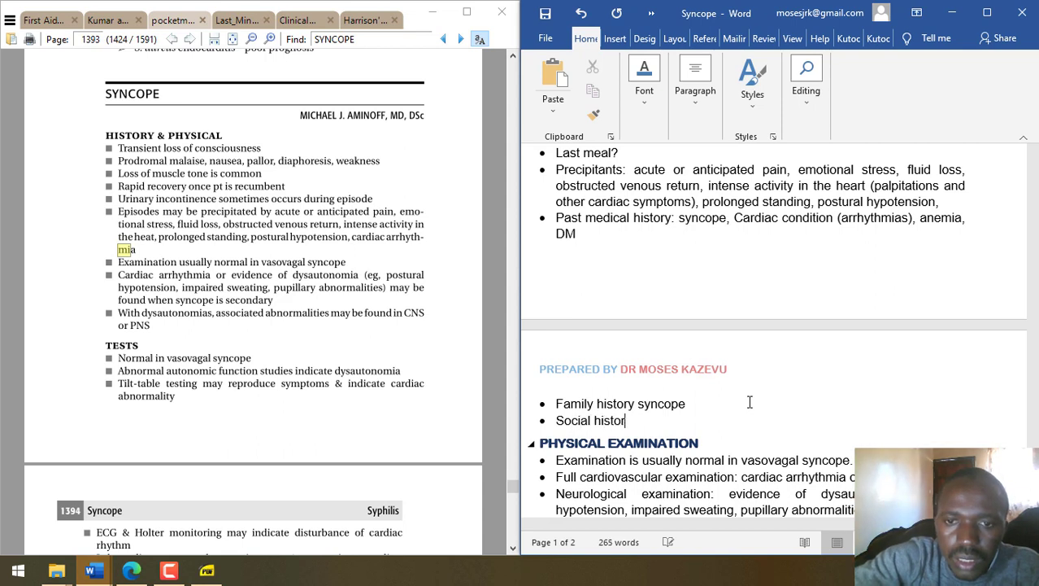
pyautogui.write('y: Occupation,')
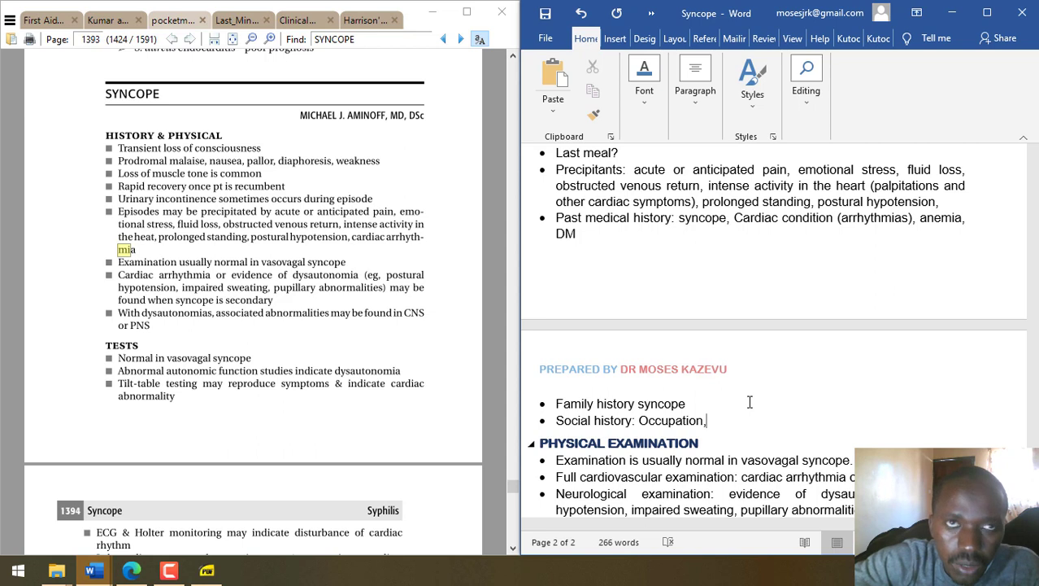
pyautogui.write(' smoking')
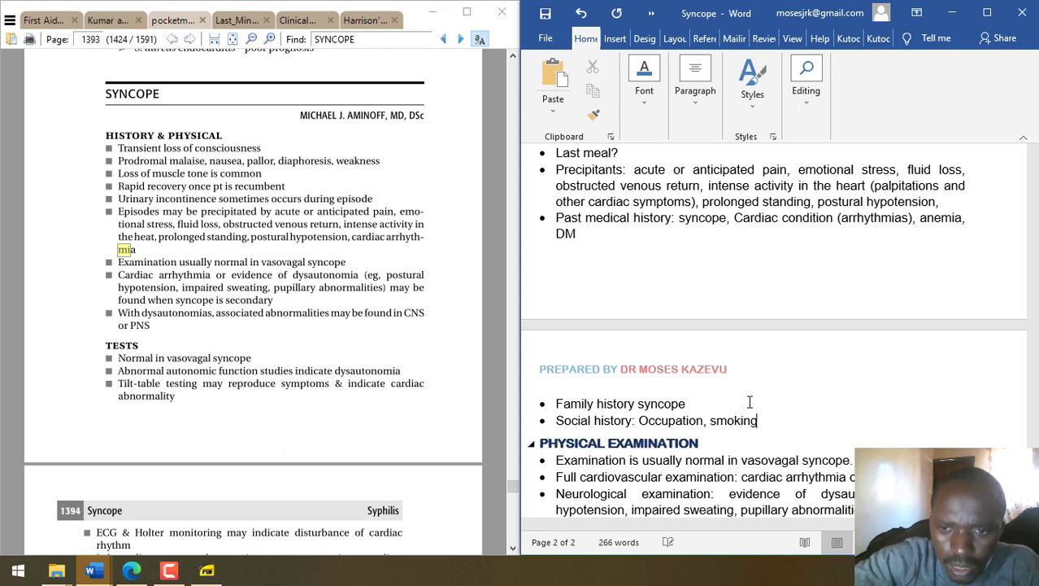
pyautogui.write(', alcohol')
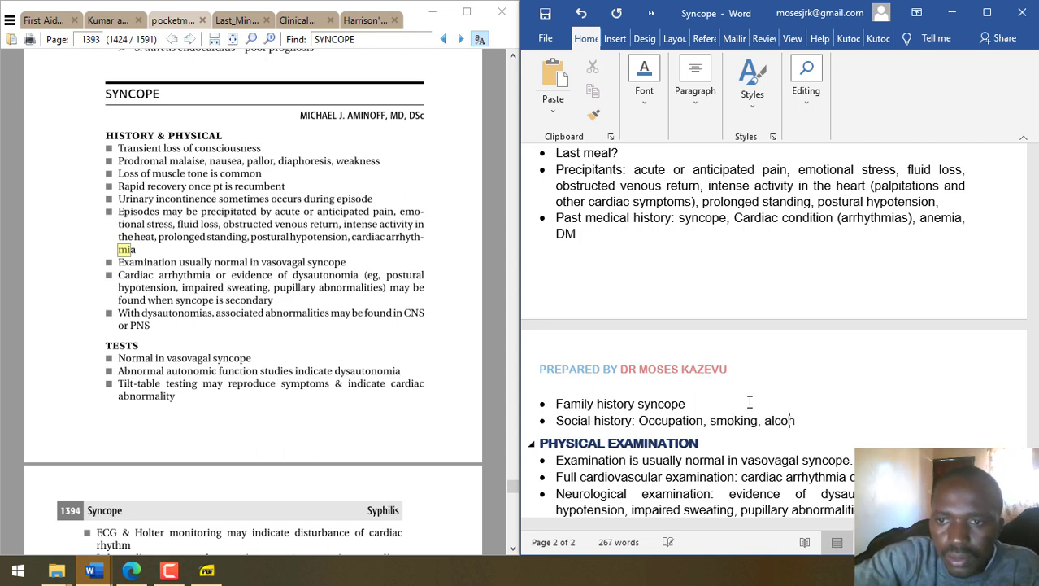
# - Add an "INVESTIGATIONS" heading below the neurological examination bullet, in the same heading style as "PHYSICAL EXAMINATION"
pyautogui.scroll(3, 749, 402)
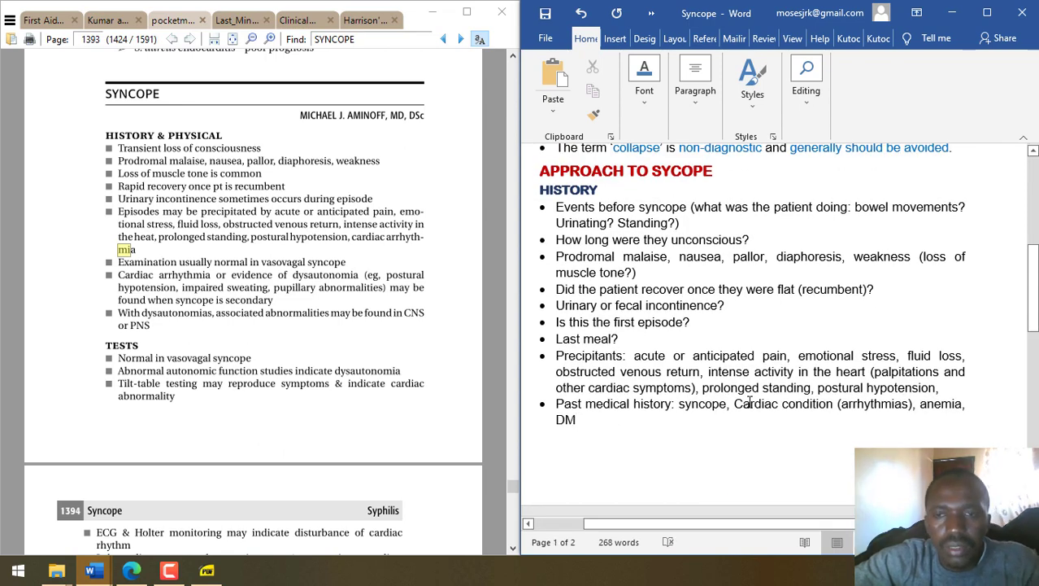
pyautogui.hotkey('ctrl', 'End')
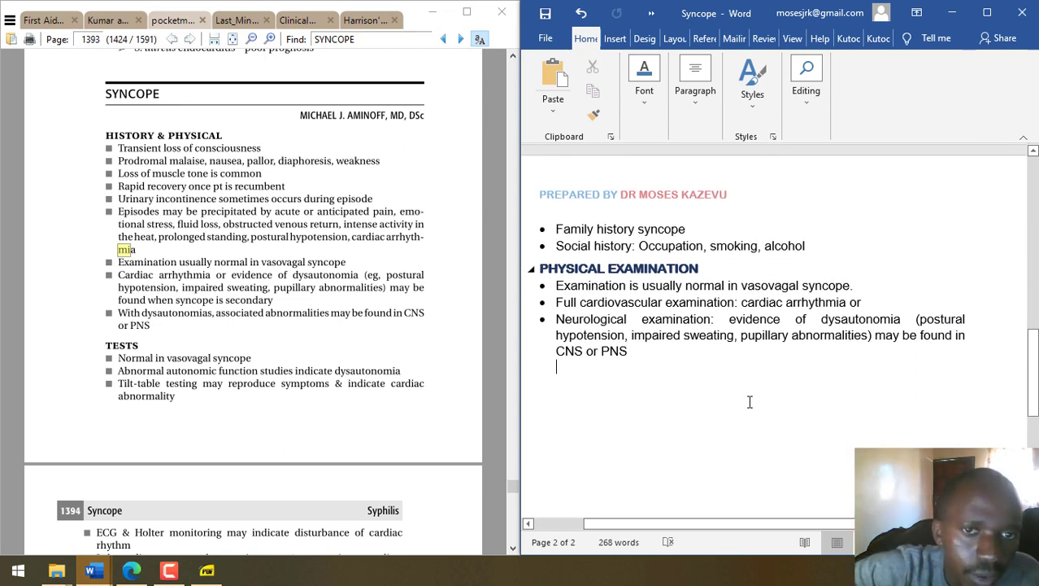
pyautogui.scroll(-3, 398, 236)
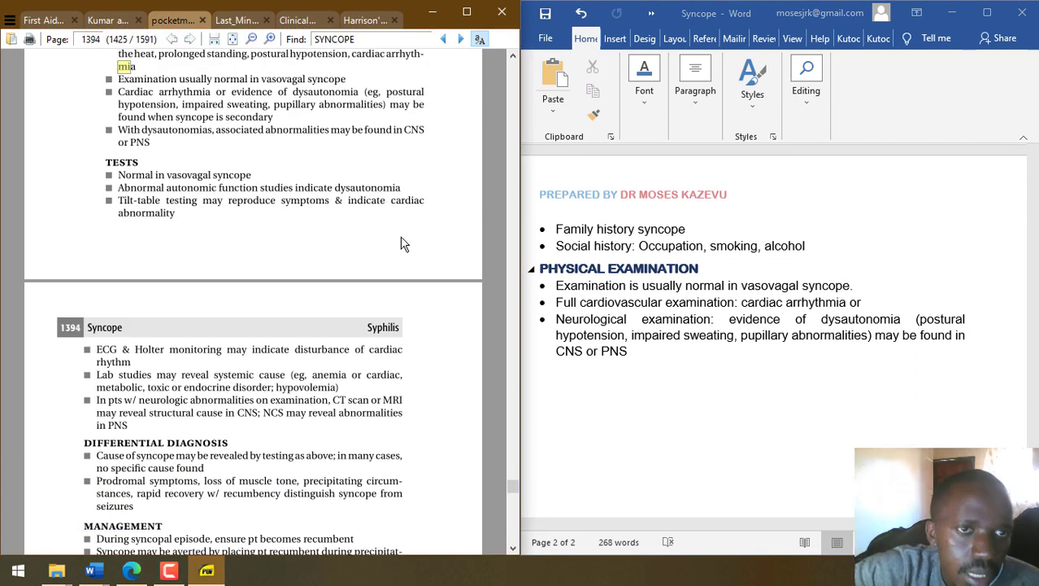
pyautogui.scroll(1, 401, 242)
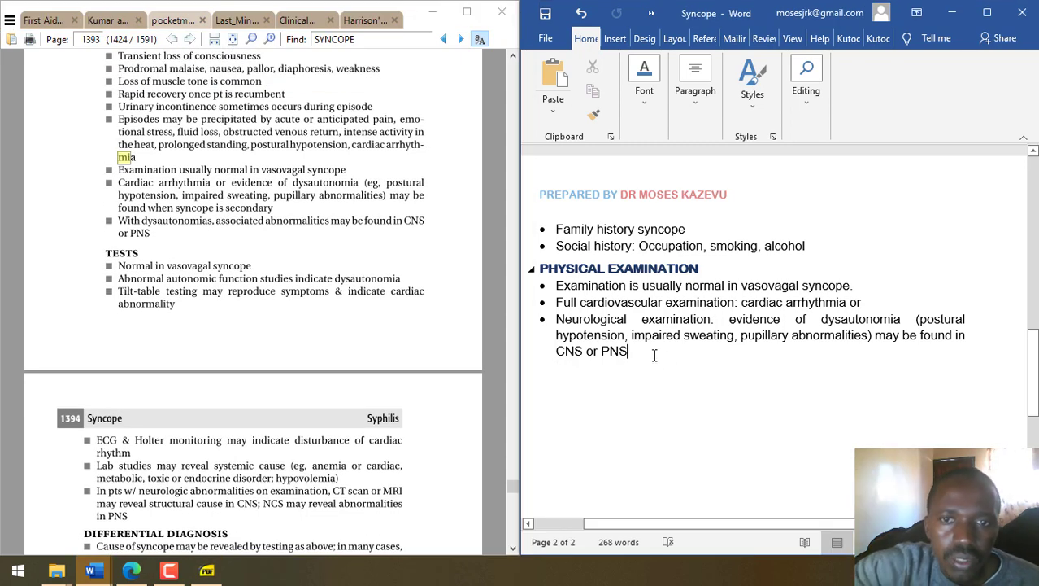
pyautogui.press('Return')
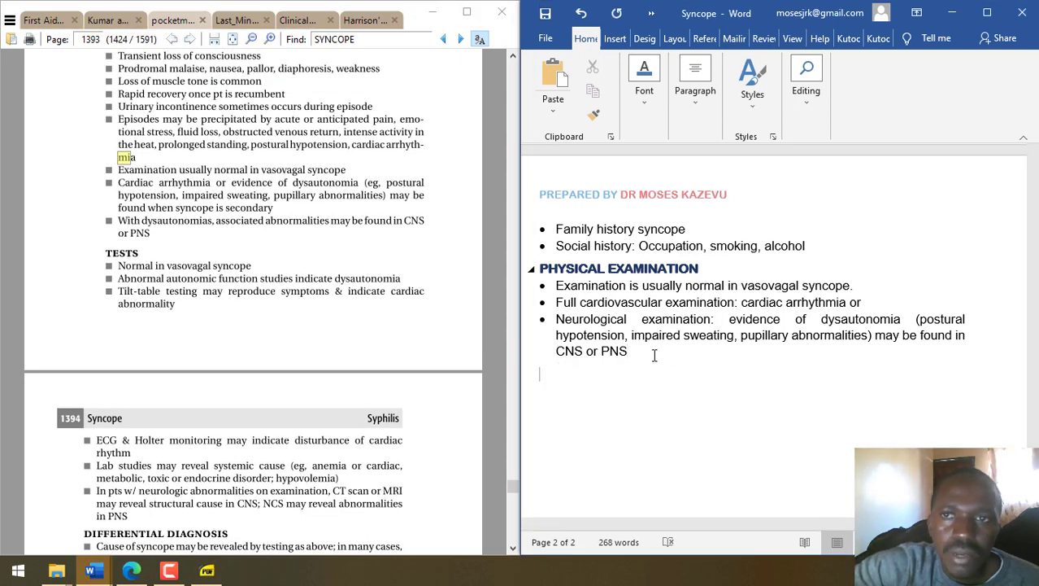
pyautogui.click(752, 81)
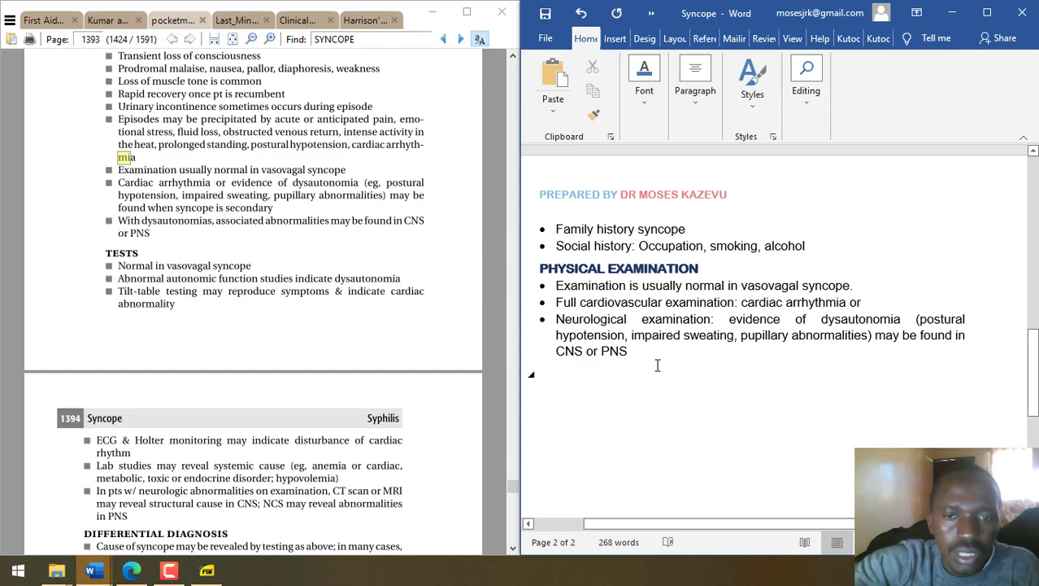
pyautogui.write('INVESTI')
pyautogui.press('BackSpace')
pyautogui.write('IGATIONS')
# - Add a "CAUSES/TYPES OF SYNCOPE" heading in the Heading 2 style below the "INVESTIGATIONS" heading, leaving a blank line between them
pyautogui.scroll(15, 657, 365)
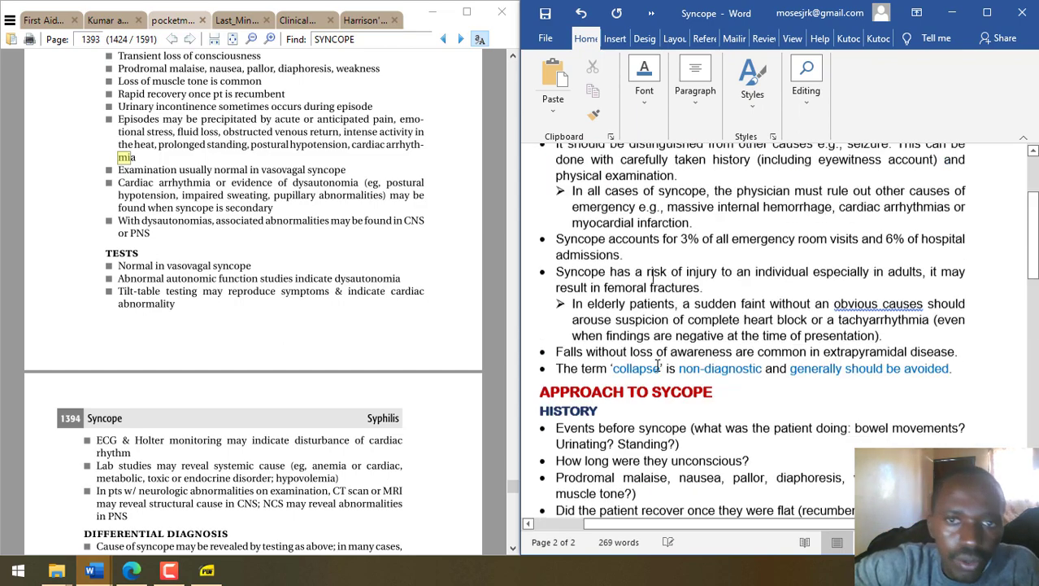
pyautogui.scroll(-15, 658, 365)
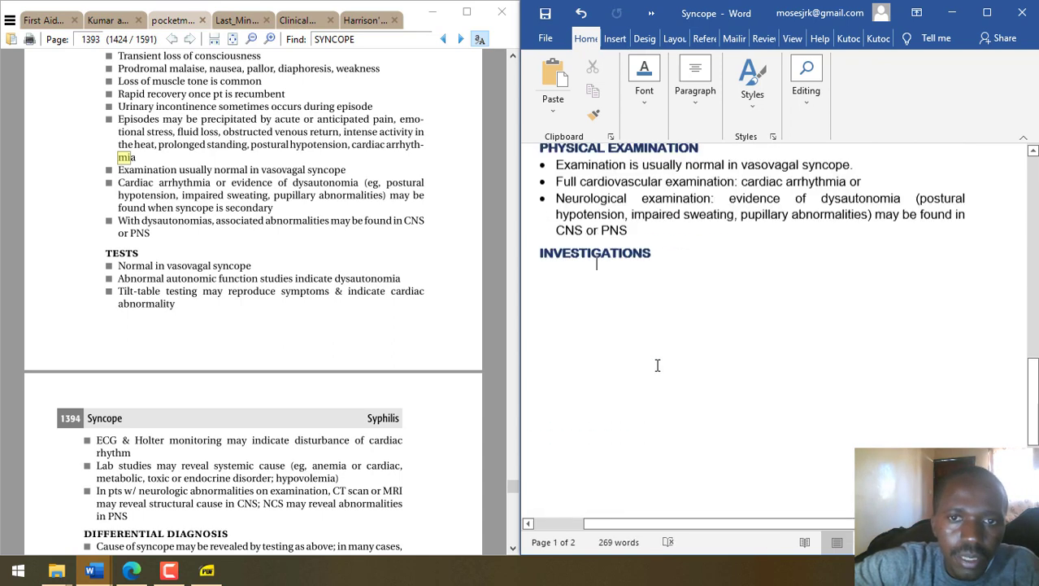
pyautogui.hotkey('ctrl', 'z')
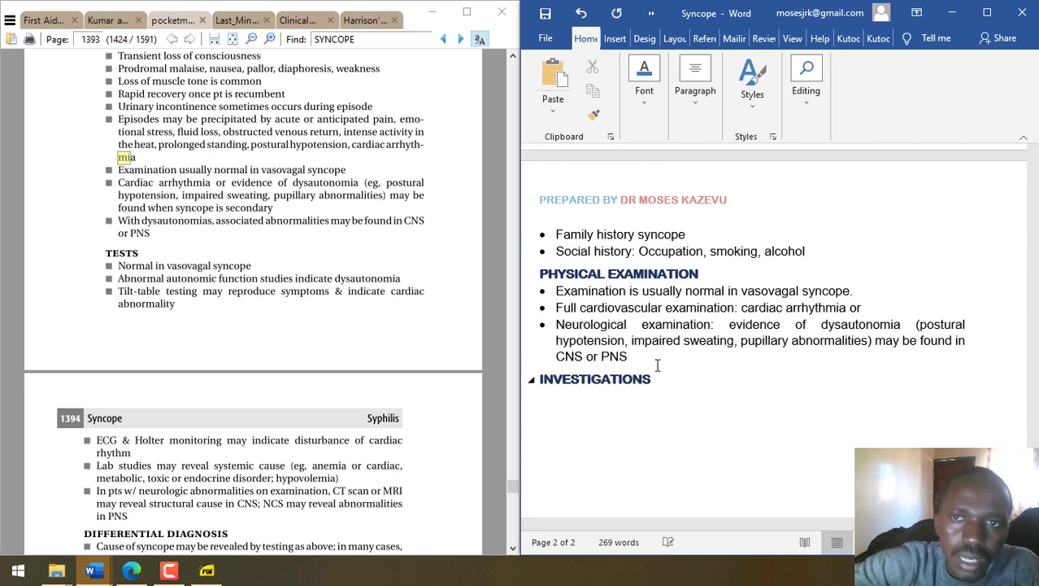
pyautogui.click(752, 82)
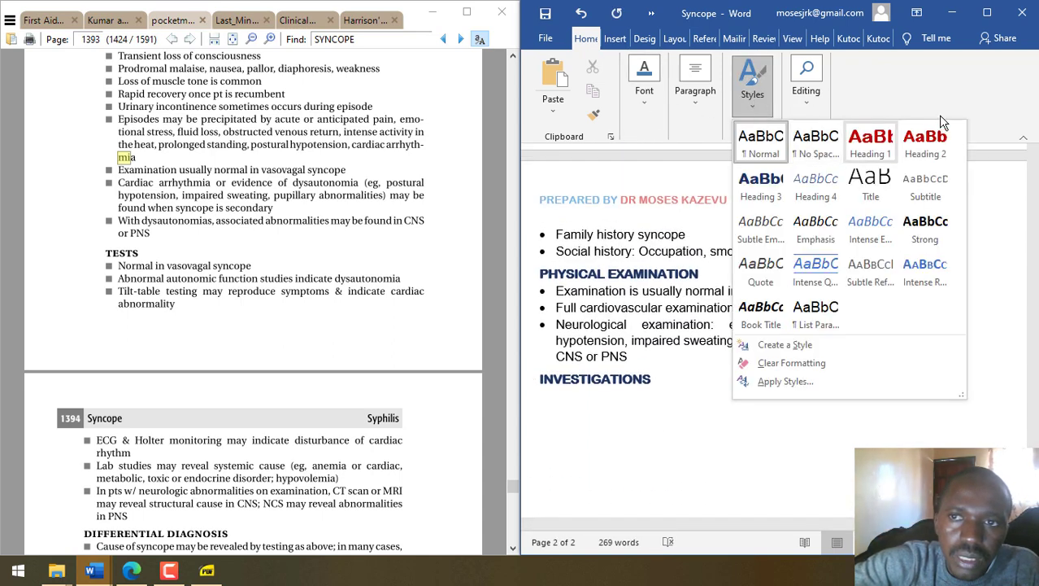
pyautogui.click(942, 143)
pyautogui.write('CAUS')
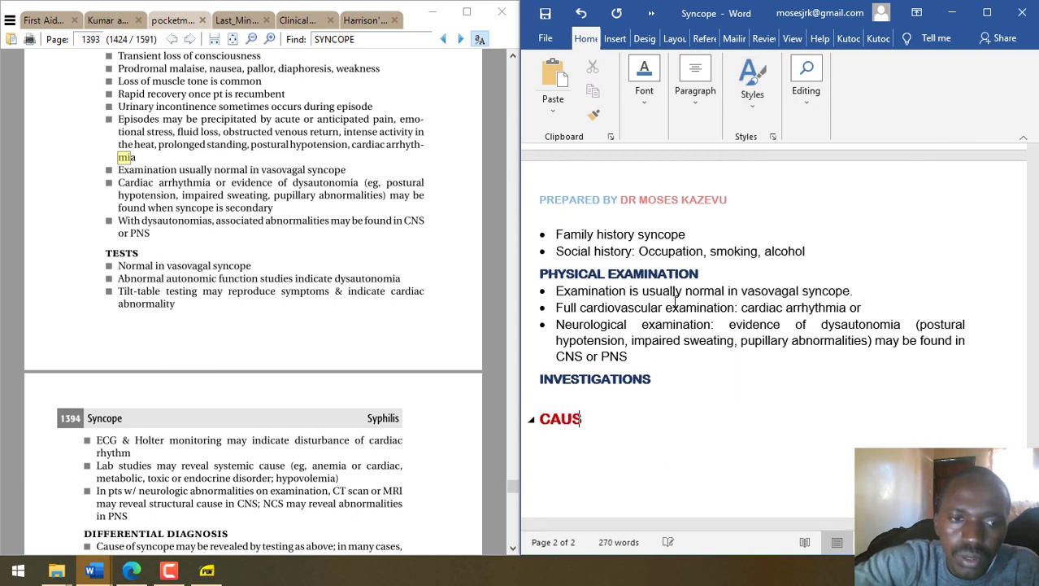
pyautogui.write('ES/TY')
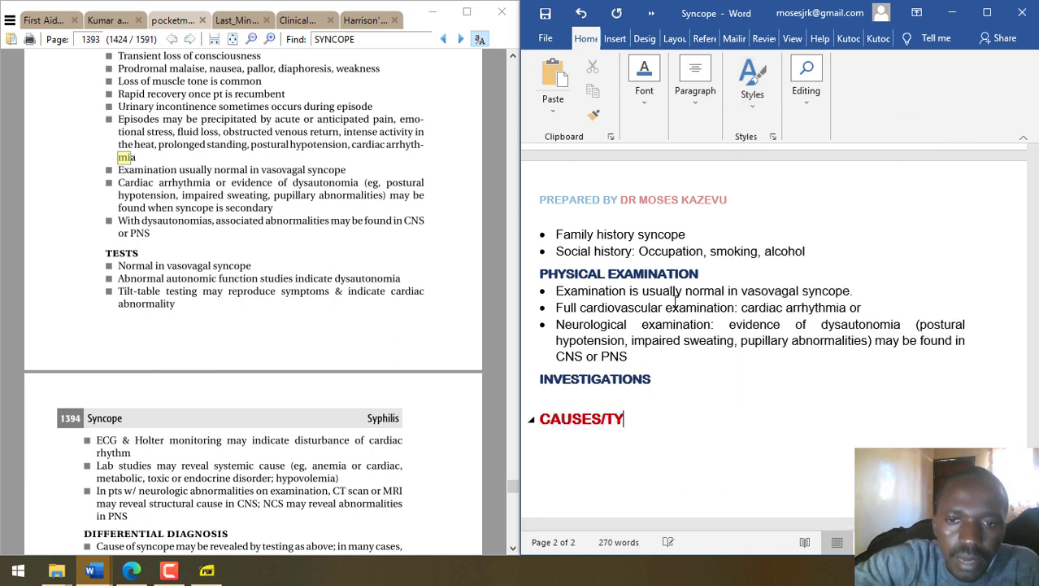
pyautogui.write('PES OF SYNCOPE')
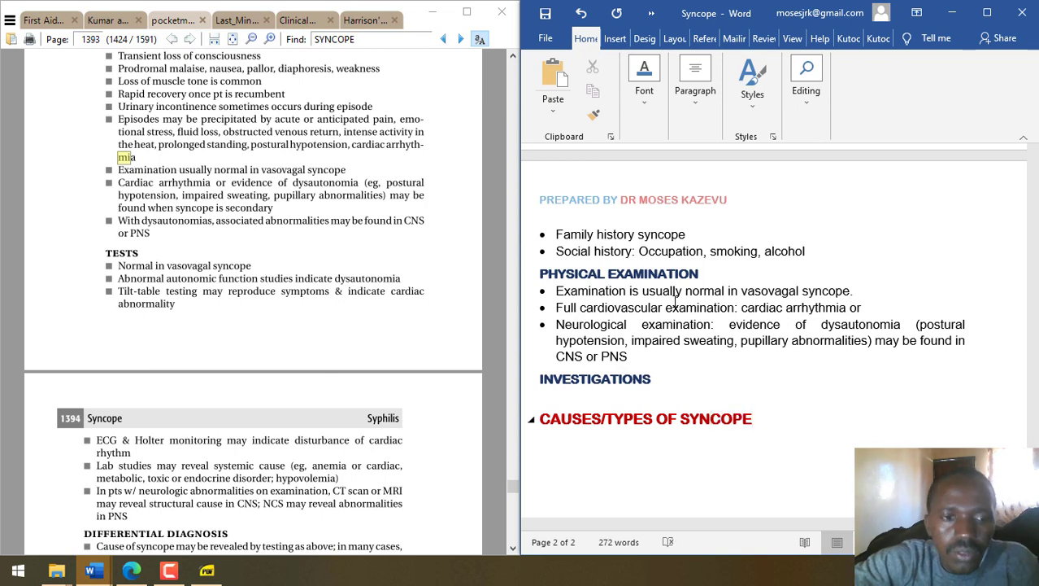
# - Examine the rest of the pocket reference's syncope entry and the clinical textbook's Table 21.38 on causes of disturbed consciousness and falling
pyautogui.click(336, 275)
pyautogui.scroll(-3, 336, 275)
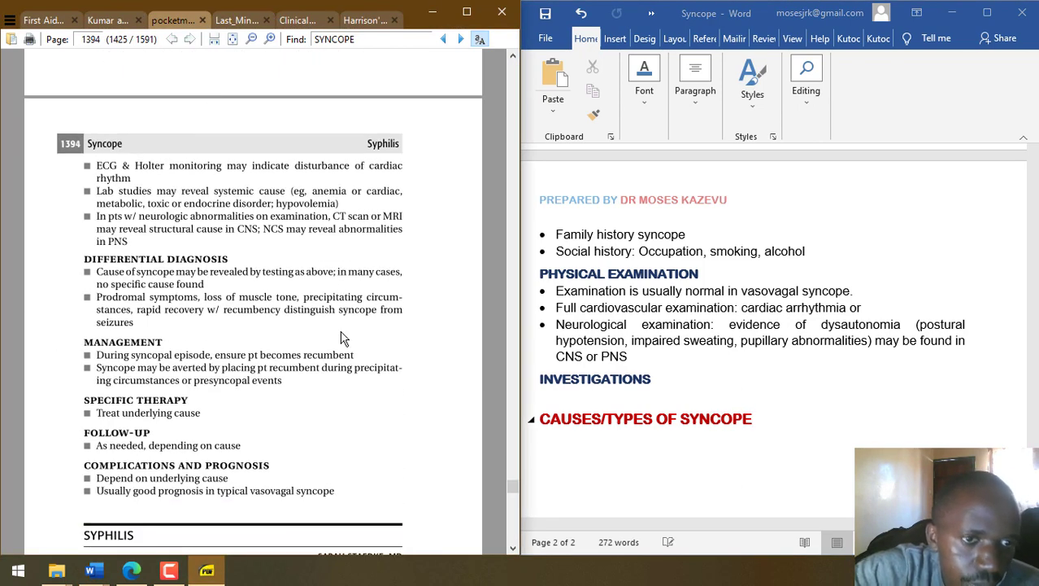
pyautogui.scroll(-2, 296, 439)
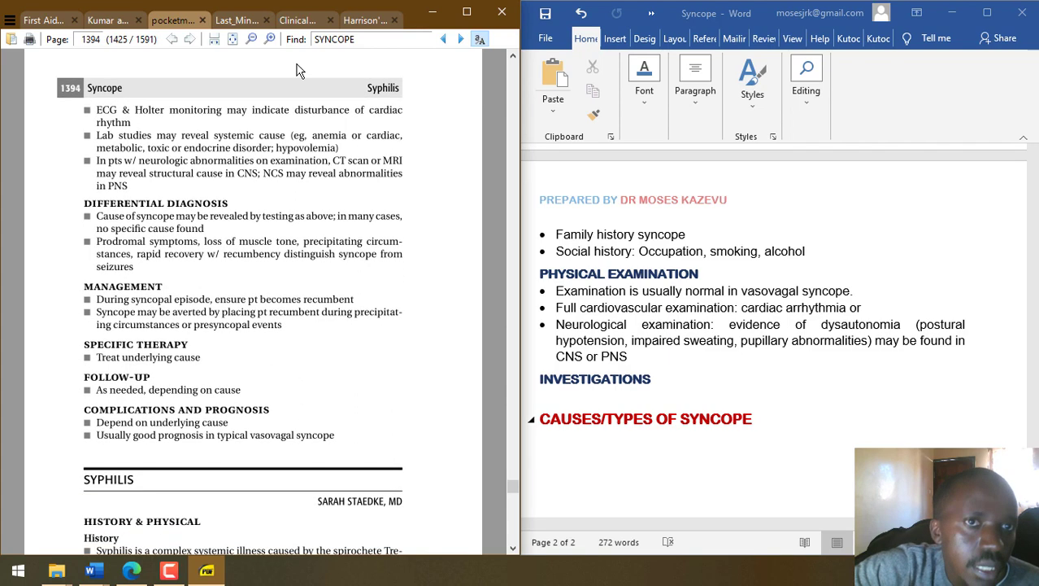
pyautogui.click(236, 20)
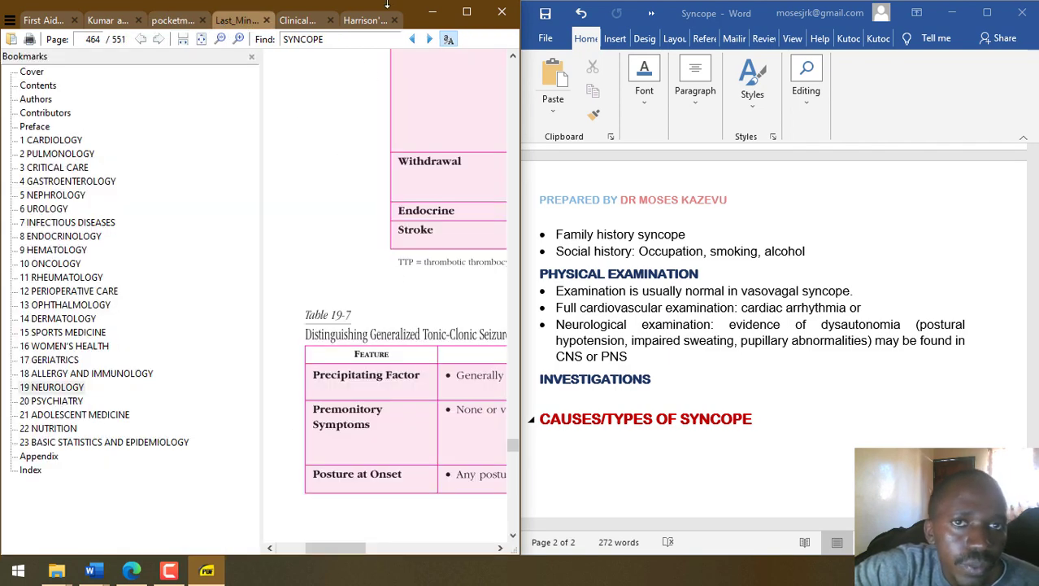
pyautogui.click(302, 21)
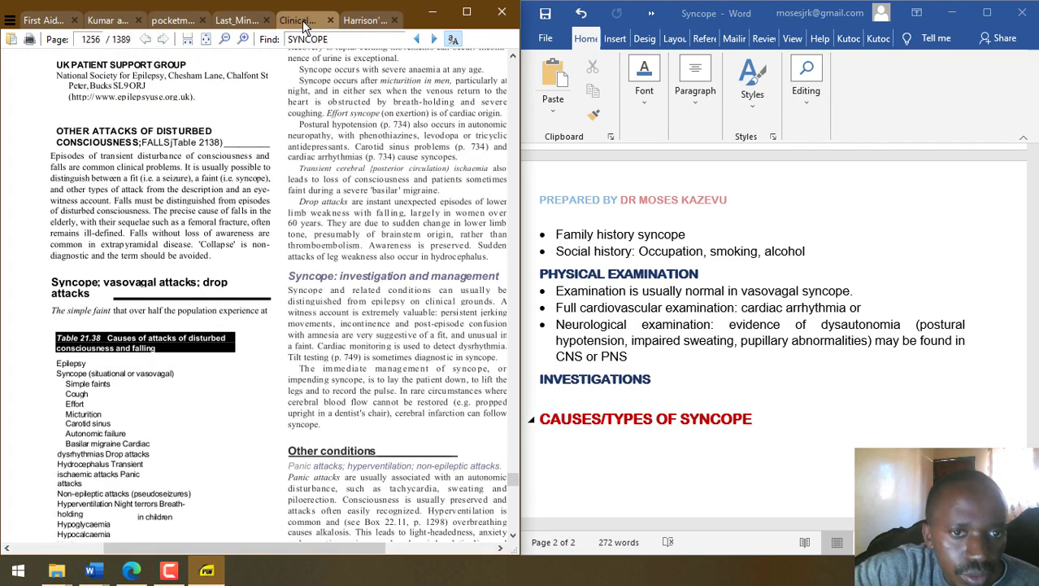
pyautogui.scroll(-2, 268, 391)
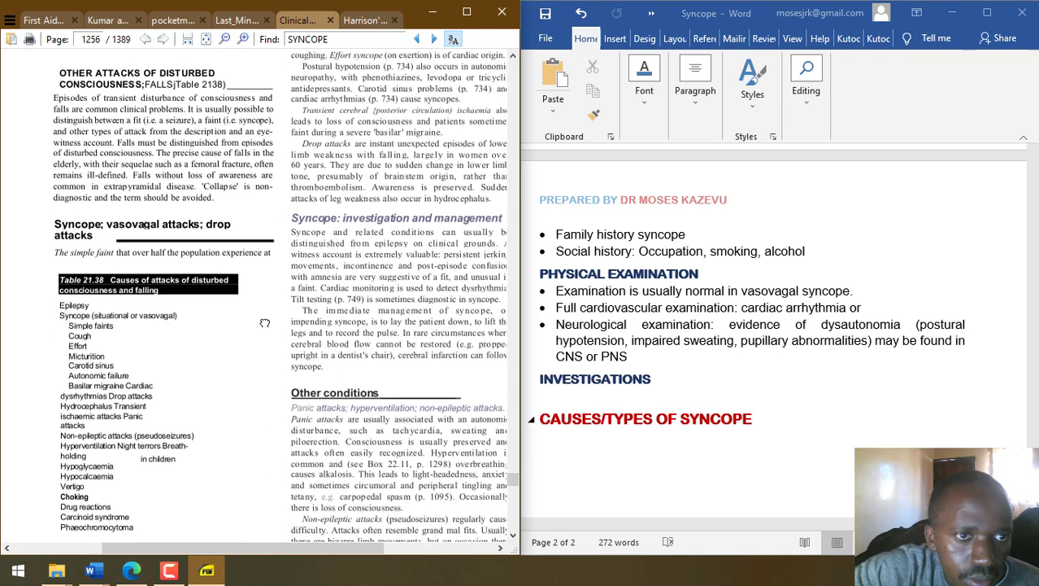
pyautogui.moveTo(265, 329); pyautogui.dragTo(268, 309)
# - Examine the First Aid book's syncope section and the mechanisms listed in Table 10.19, Differential Diagnosis of Syncope
pyautogui.click(47, 18)
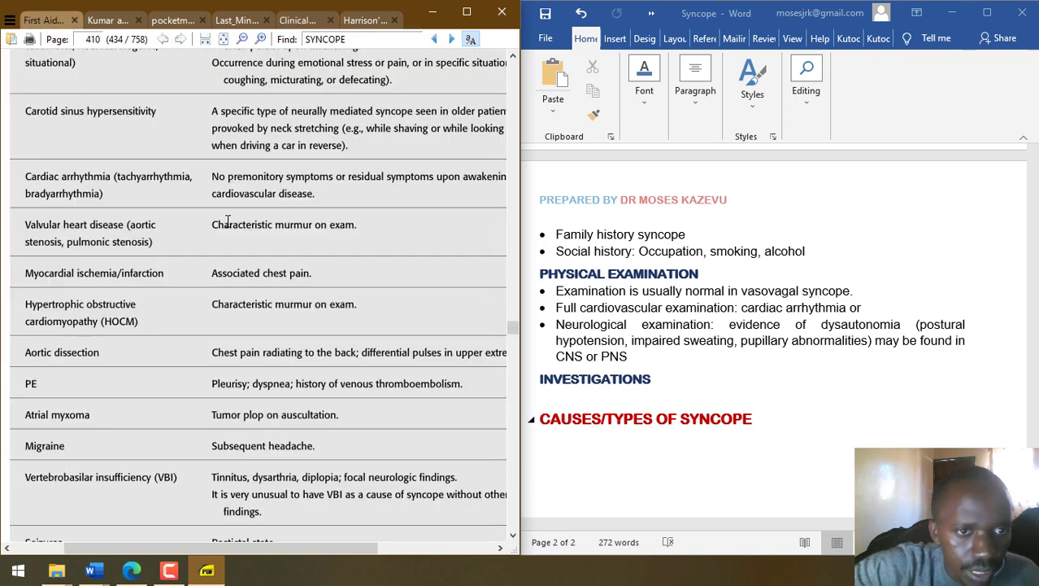
pyautogui.scroll(-3, 186, 122)
pyautogui.scroll(20, 212, 342)
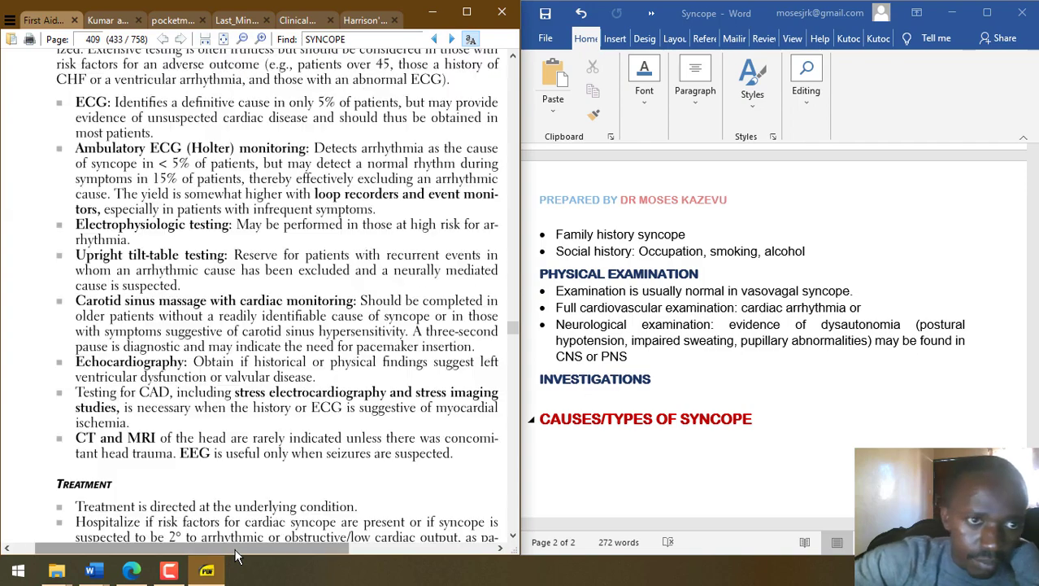
pyautogui.scroll(10, 235, 549)
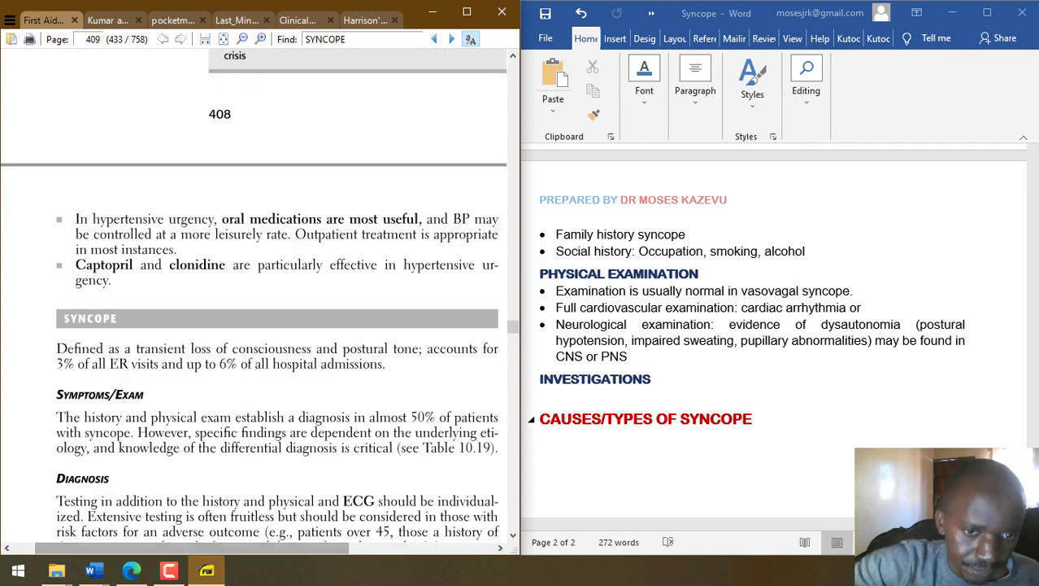
pyautogui.moveTo(349, 431); pyautogui.dragTo(304, 67)
pyautogui.moveTo(460, 369); pyautogui.dragTo(333, 131)
pyautogui.scroll(-10, 326, 256)
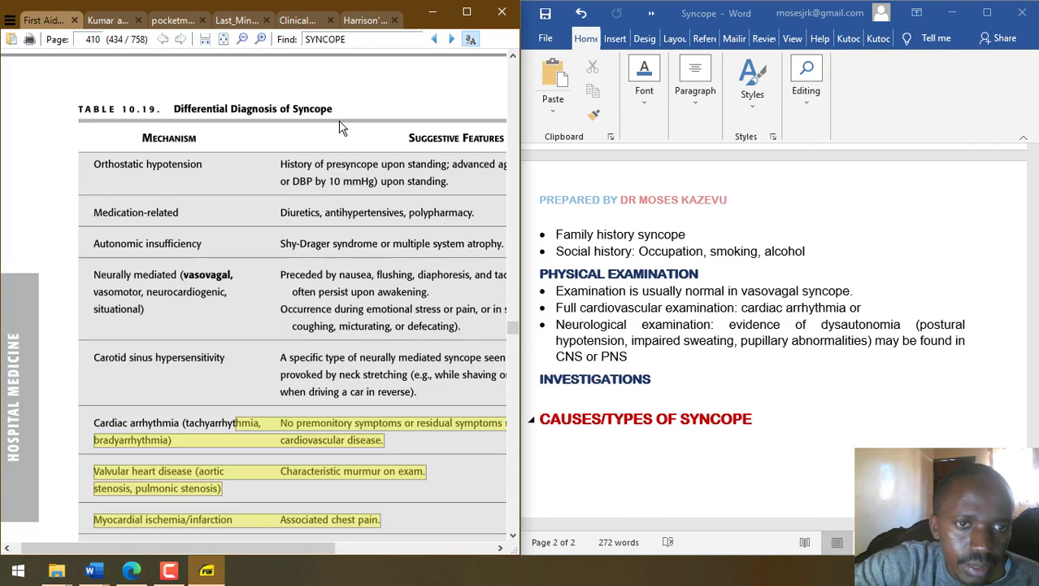
pyautogui.moveTo(261, 182); pyautogui.dragTo(241, 191)
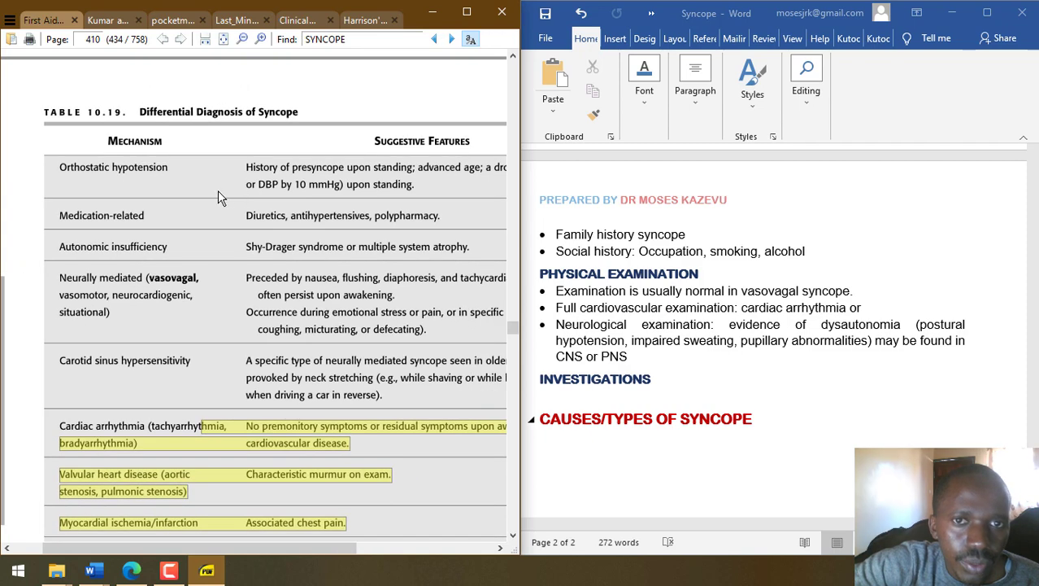
pyautogui.scroll(3, 222, 192)
pyautogui.scroll(-3, 222, 192)
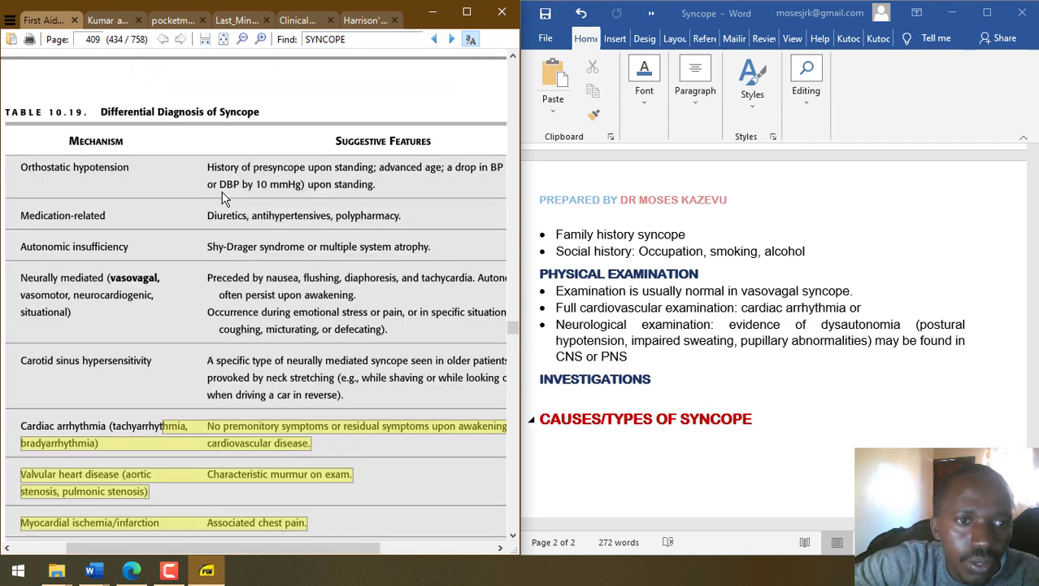
pyautogui.moveTo(180, 240); pyautogui.dragTo(233, 170)
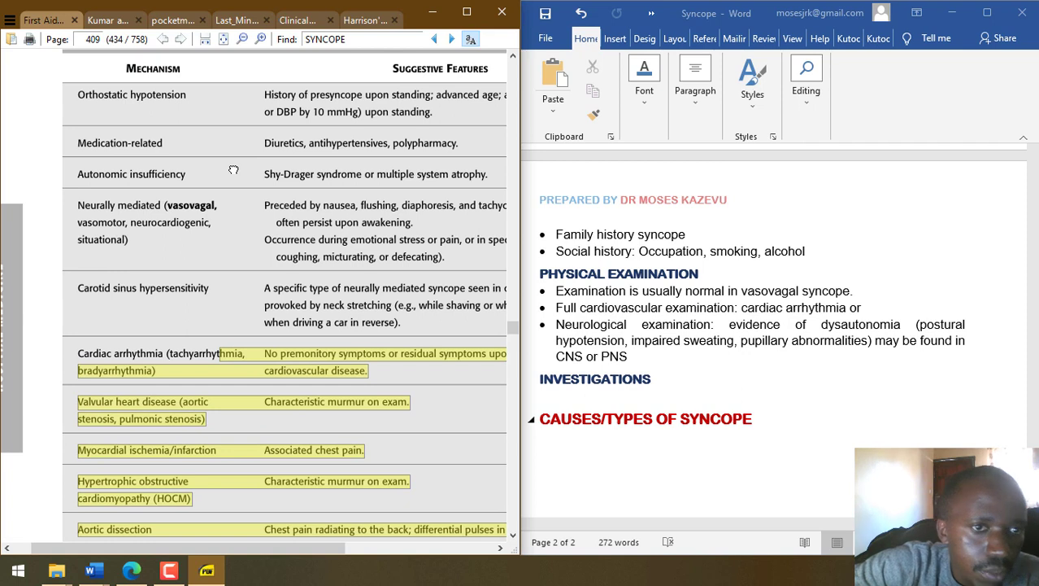
pyautogui.click(228, 238)
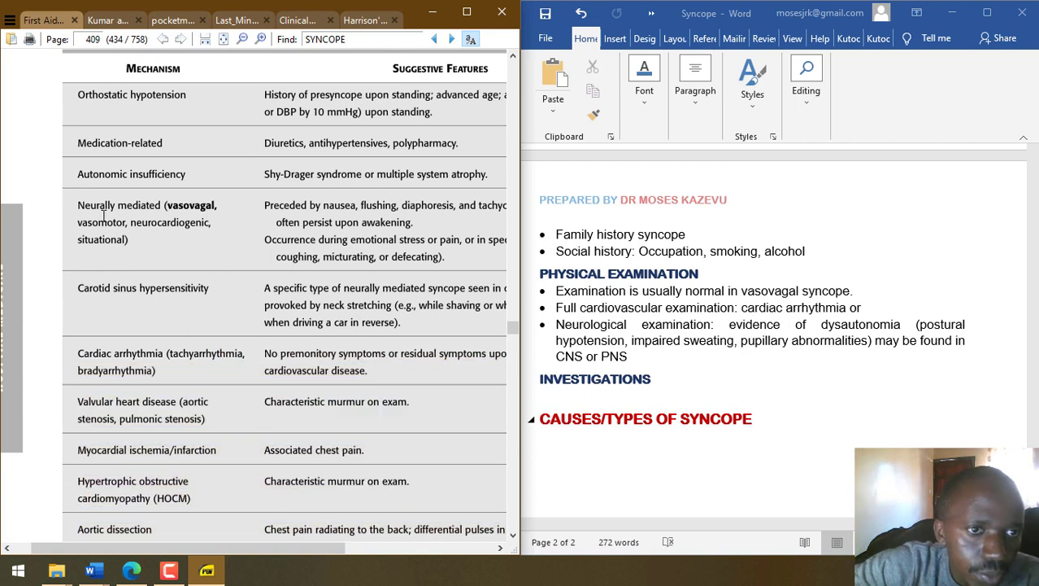
# - Add a bullet under "CAUSES/TYPES OF SYNCOPE" reading "Neurally mediated (vasovagal, vasomotor, neurocardiogenic, situational)"
pyautogui.click(610, 429)
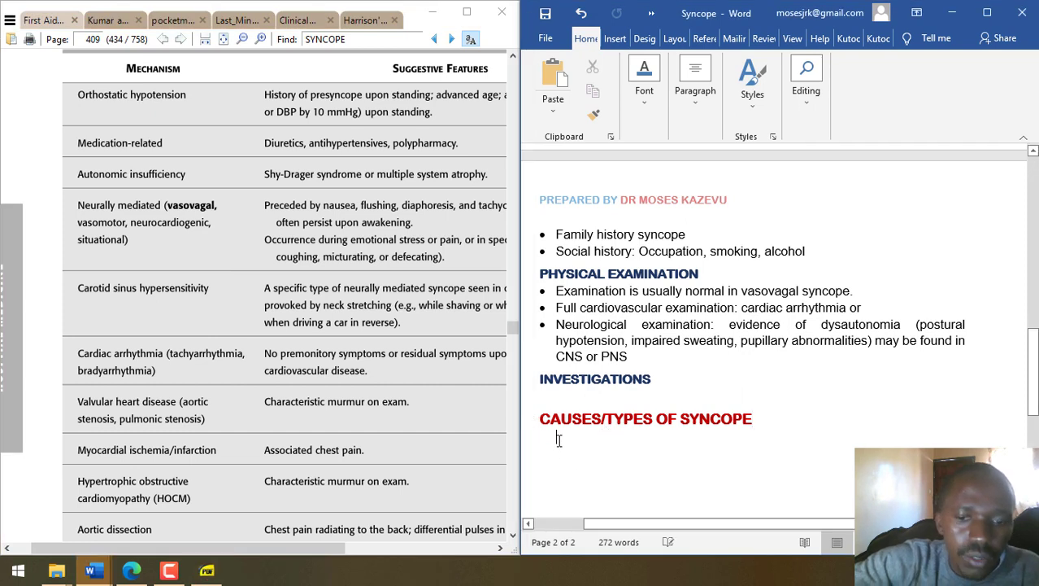
pyautogui.write('* ')
pyautogui.write('mm')
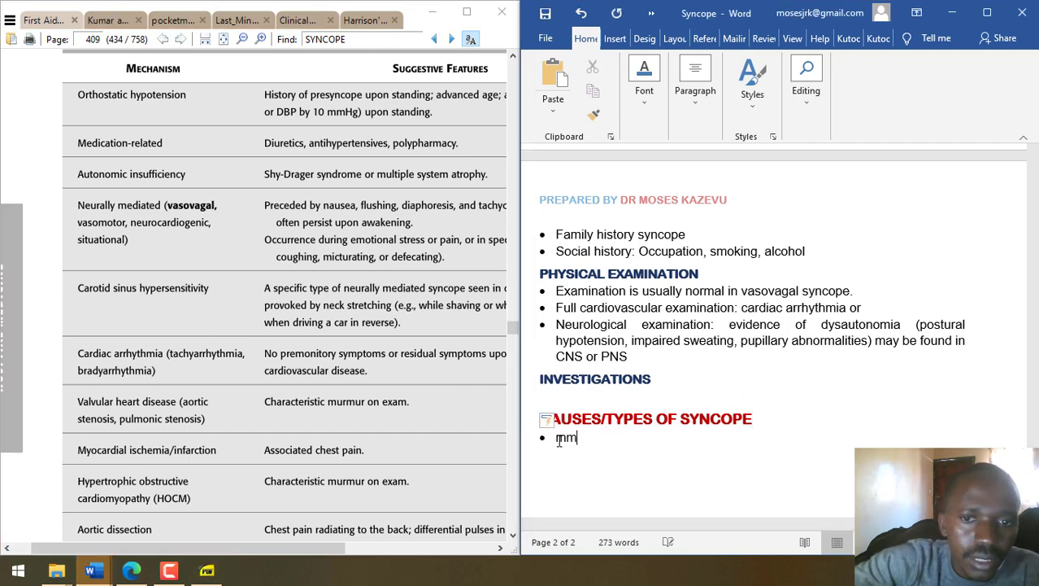
pyautogui.write('urall')
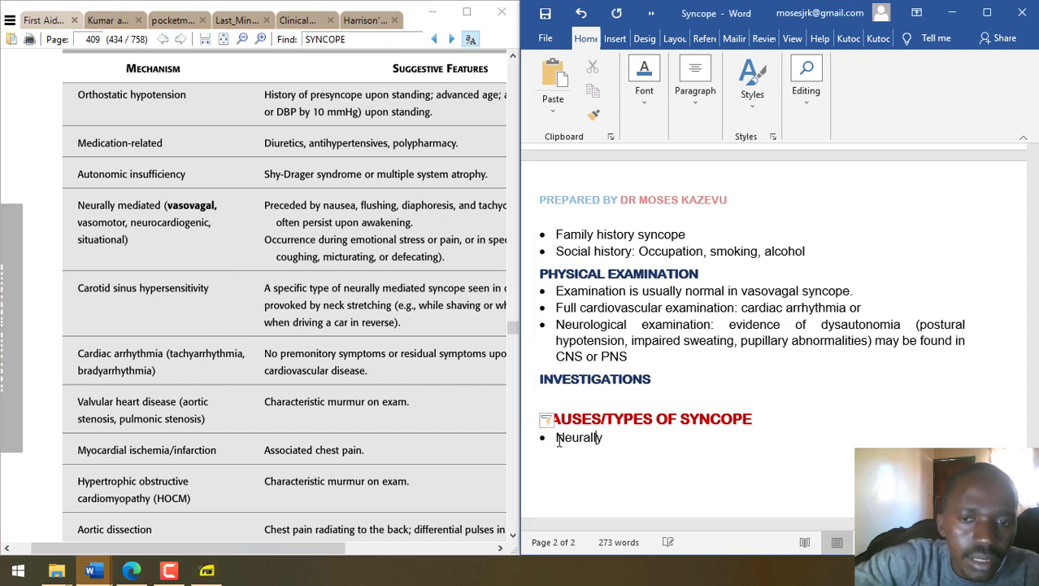
pyautogui.write('y')
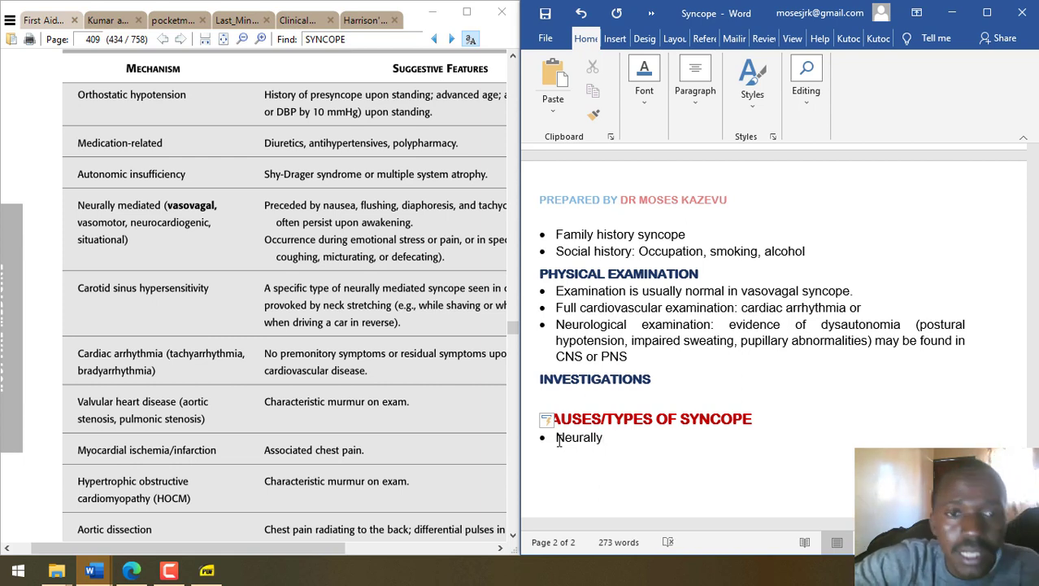
pyautogui.write(' med')
pyautogui.write('iatated')
pyautogui.press('BackSpace')
pyautogui.press('BackSpace')
pyautogui.press('BackSpace')
pyautogui.write('ed (vasovagal,')
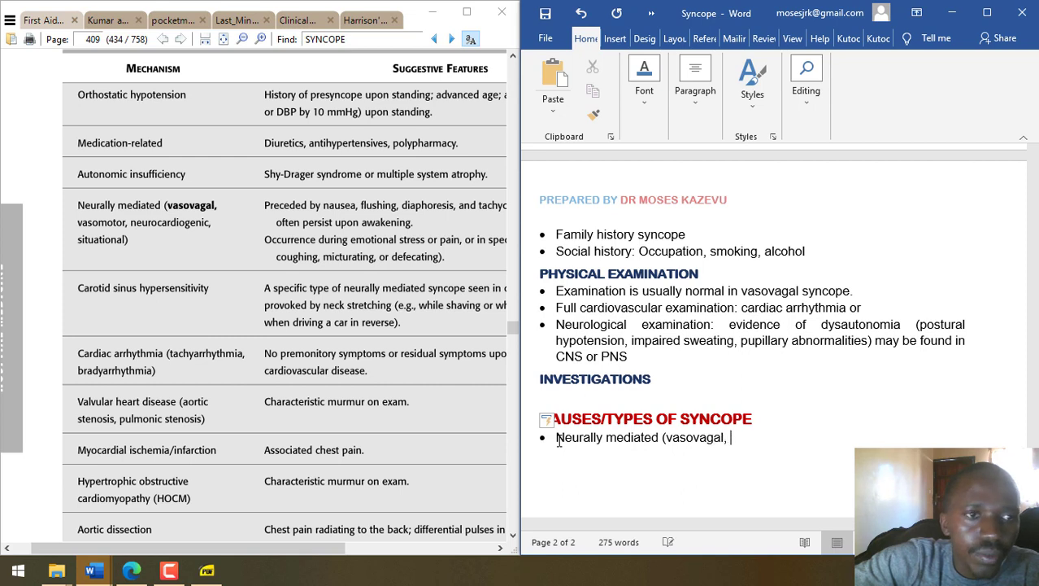
pyautogui.write('vasomotor, neurocardiogenic,')
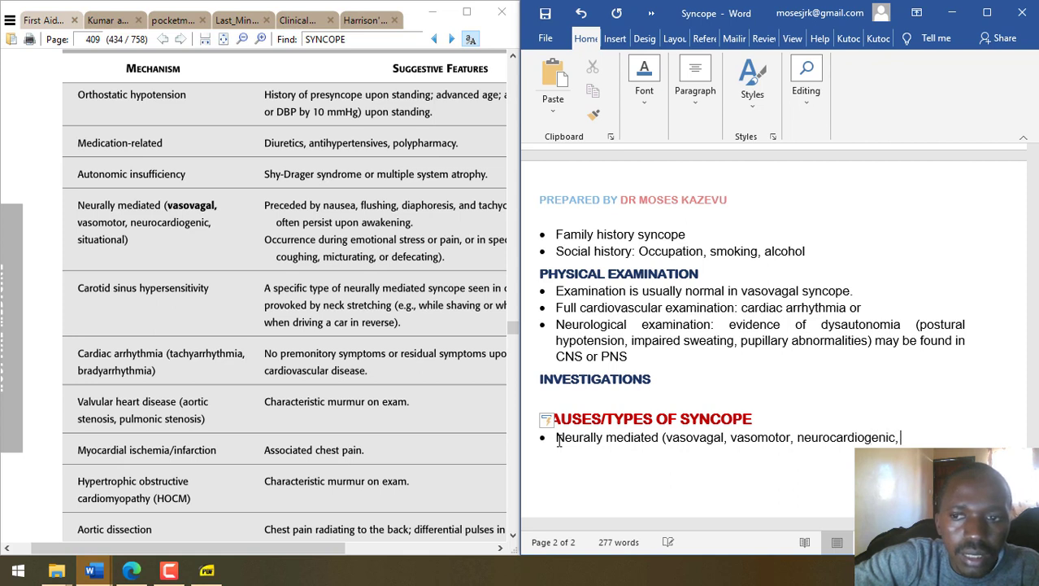
pyautogui.write(' situational')
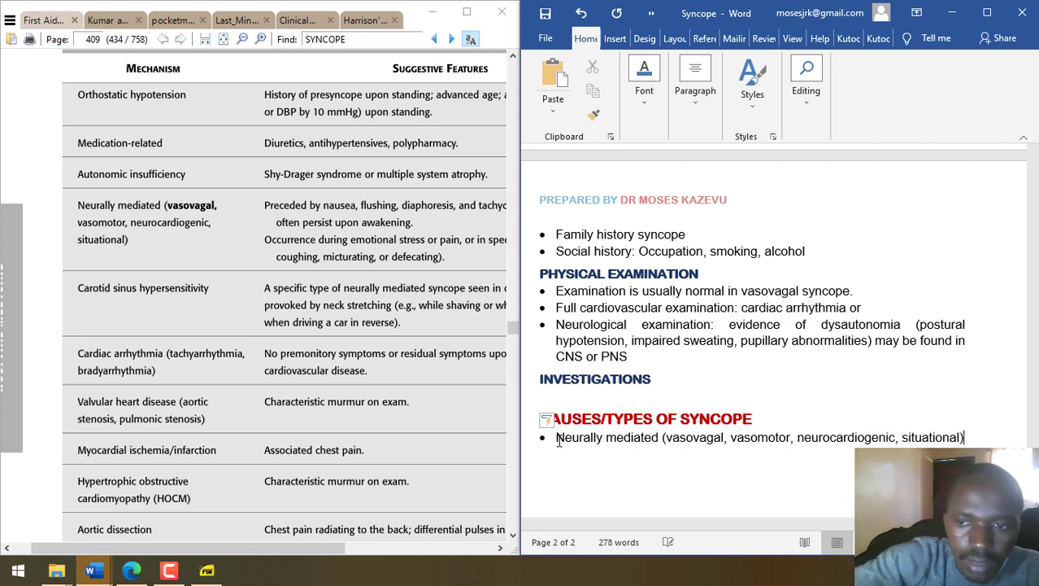
# - Extend the "Neurally mediated" bullet with a colon followed by "preceded by nausea, flushing, diaphoresis and tachycardia", checking the wording in the First Aid table
pyautogui.press('BackSpace')
pyautogui.write('): pre')
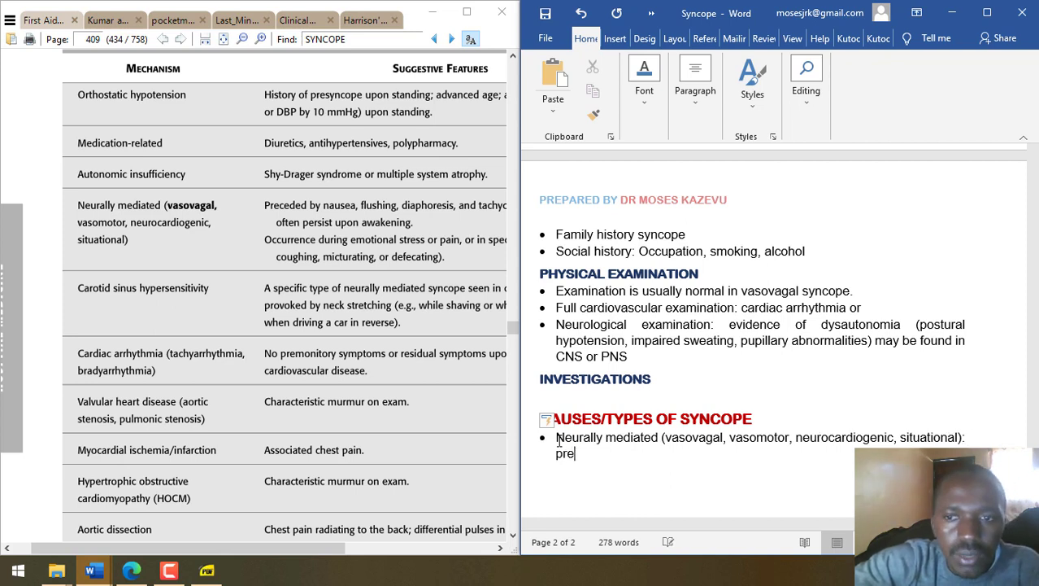
pyautogui.write('ceded ')
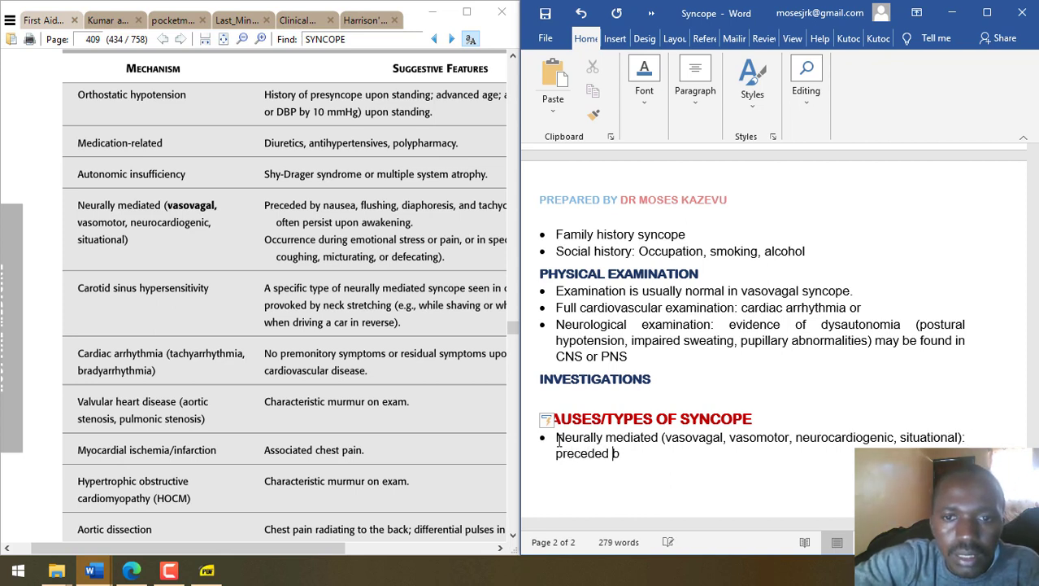
pyautogui.write('by nau')
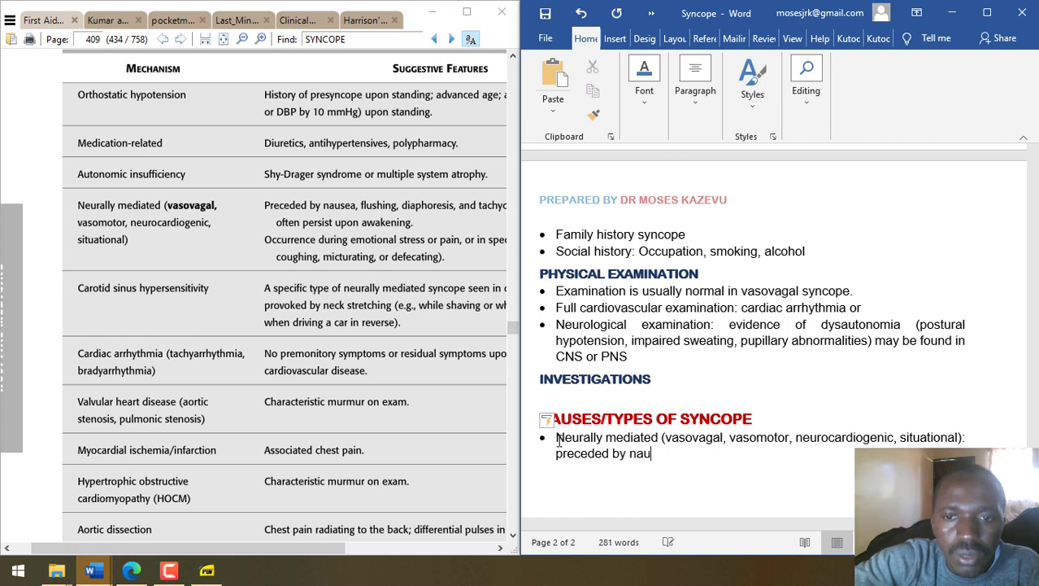
pyautogui.write('sea, flushing')
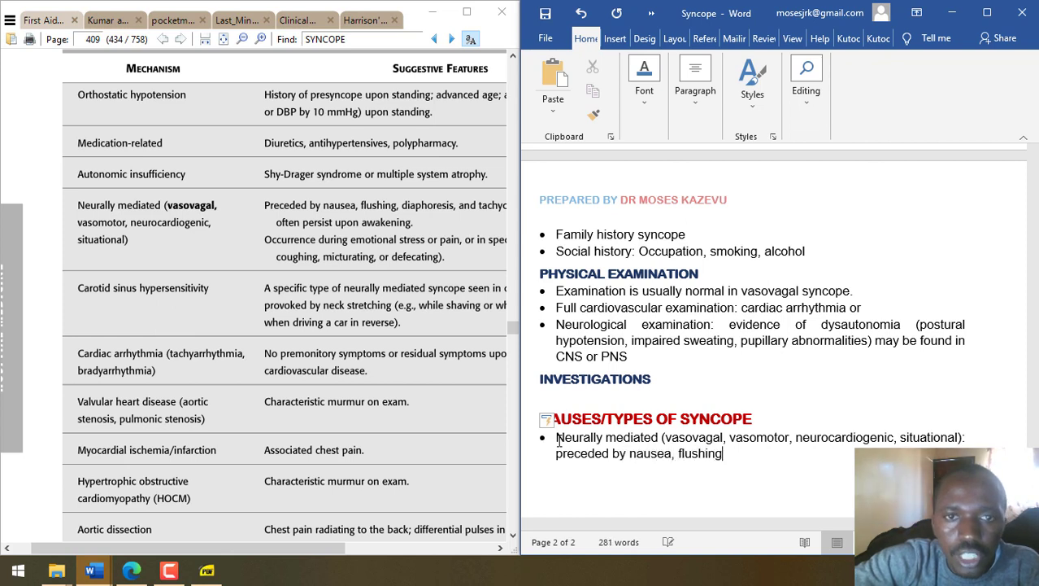
pyautogui.write(', diaphore')
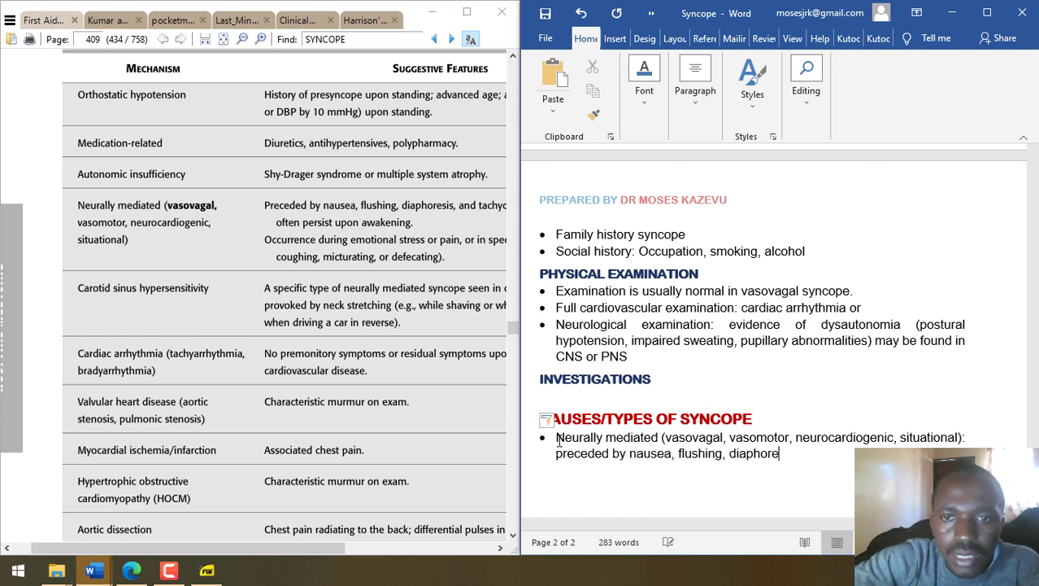
pyautogui.write('sis and tachy')
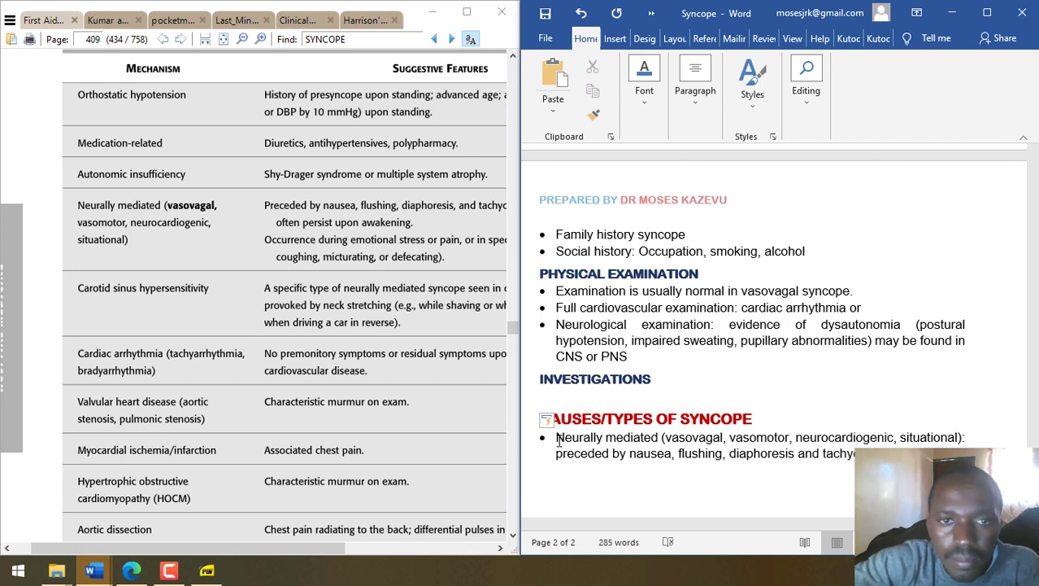
pyautogui.moveTo(437, 236); pyautogui.dragTo(279, 241)
# - Split the text after the colon into an arrow-style sub-bullet beginning with a capitalized "Preceded by nausea"
pyautogui.click(895, 446)
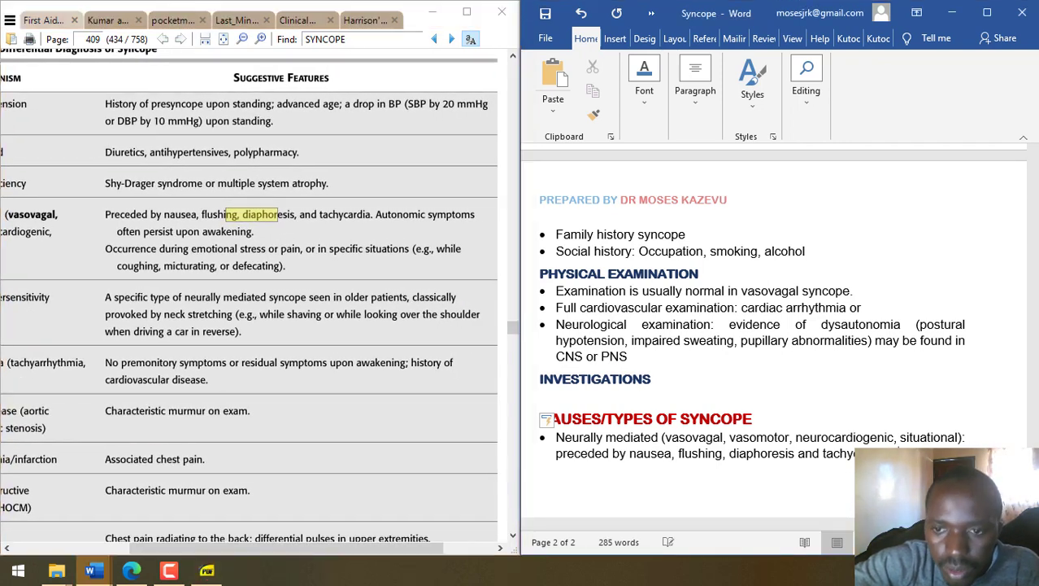
pyautogui.write('>')
pyautogui.press('Delete')
pyautogui.write('P')
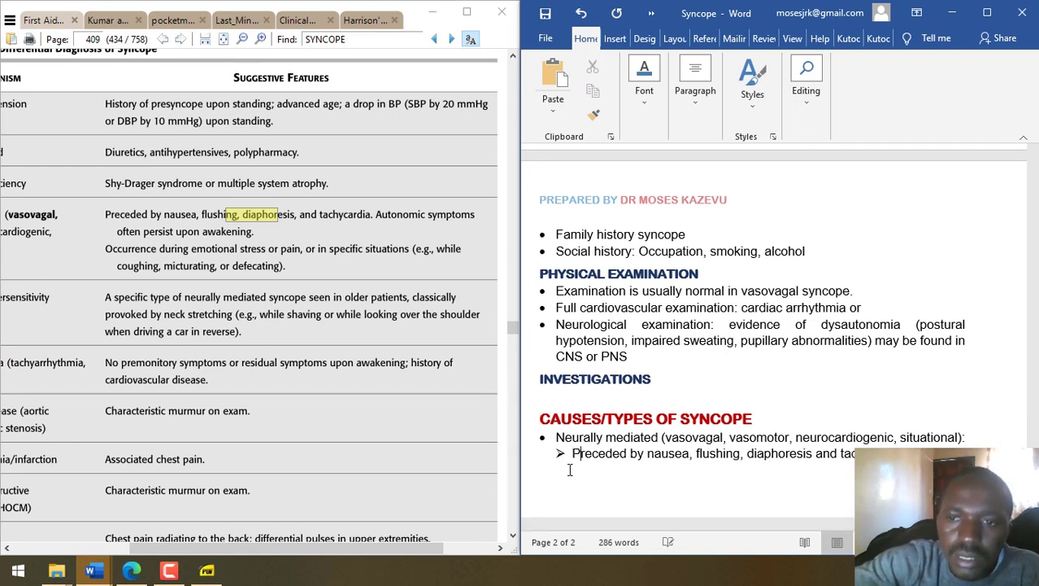
pyautogui.press('End')
# - Add a second arrow sub-bullet reading "Autonomic symptoms often persist upon awakening"
pyautogui.press('Return')
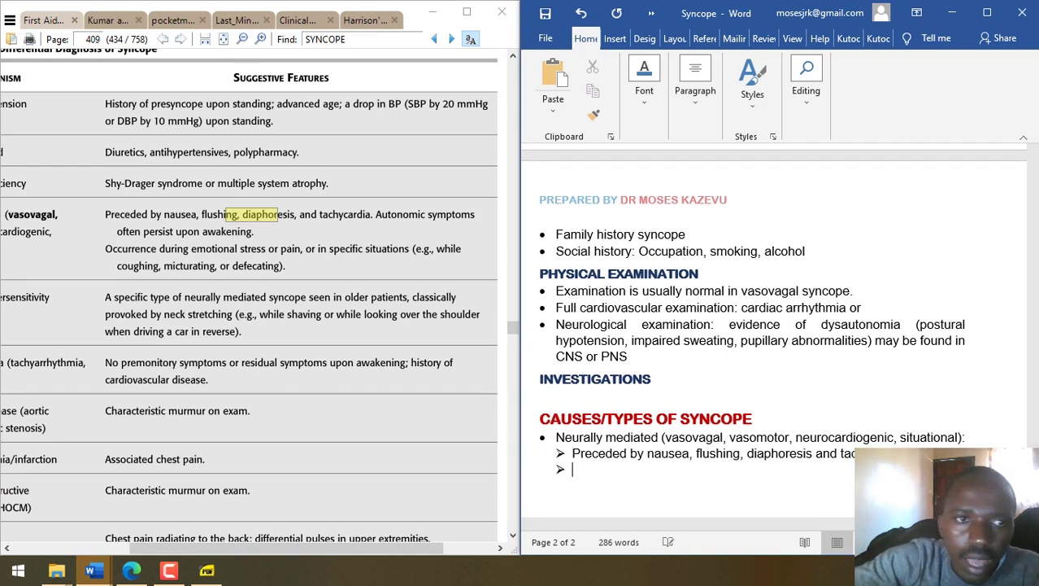
pyautogui.write('A')
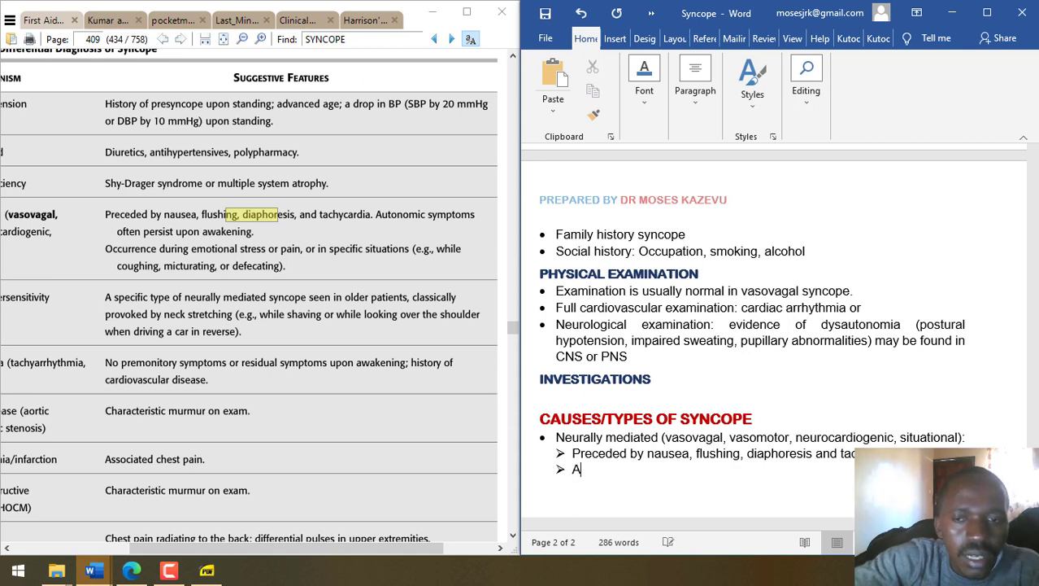
pyautogui.write('utonomic synd')
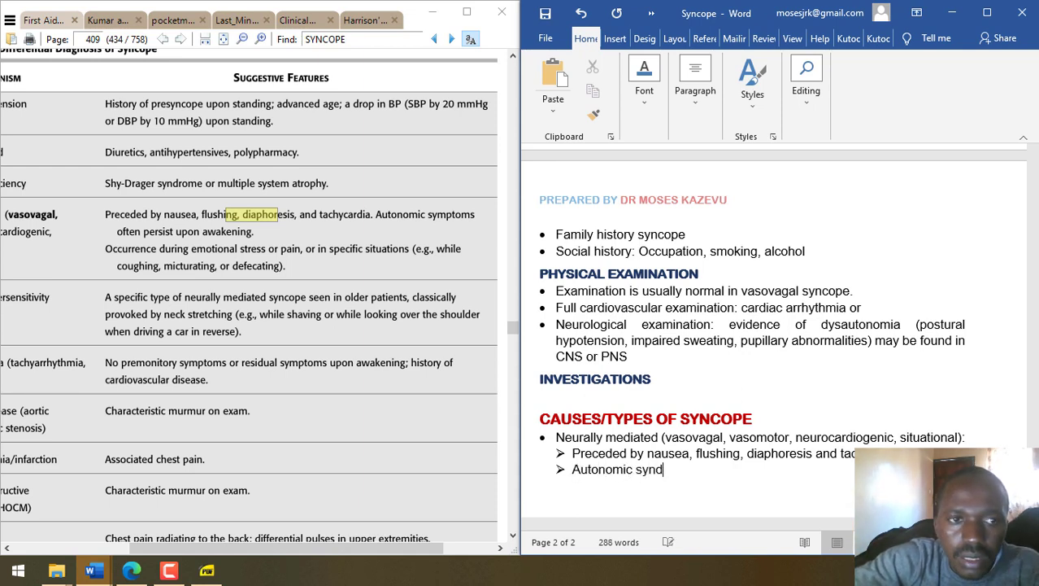
pyautogui.write('rome ofte')
pyautogui.press('BackSpace')
pyautogui.press('BackSpace')
pyautogui.press('BackSpace')
pyautogui.press('BackSpace')
pyautogui.press('BackSpace')
pyautogui.press('BackSpace')
pyautogui.press('BackSpace')
pyautogui.press('BackSpace')
pyautogui.press('BackSpace')
pyautogui.press('BackSpace')
pyautogui.press('BackSpace')
pyautogui.write('mptoms often pre')
pyautogui.press('BackSpace')
pyautogui.press('BackSpace')
pyautogui.write('ersist u')
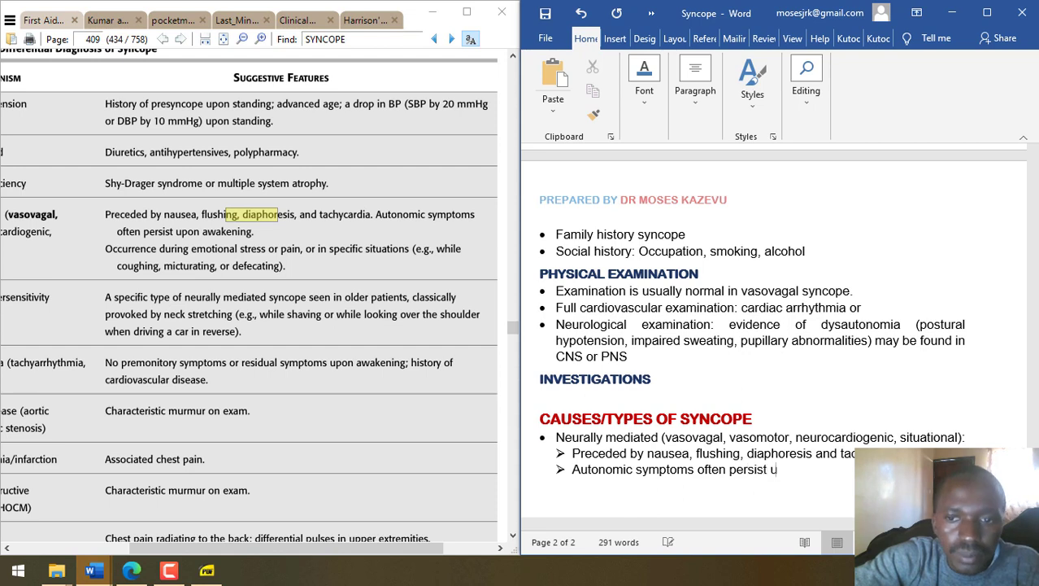
pyautogui.write('pon awakenin')
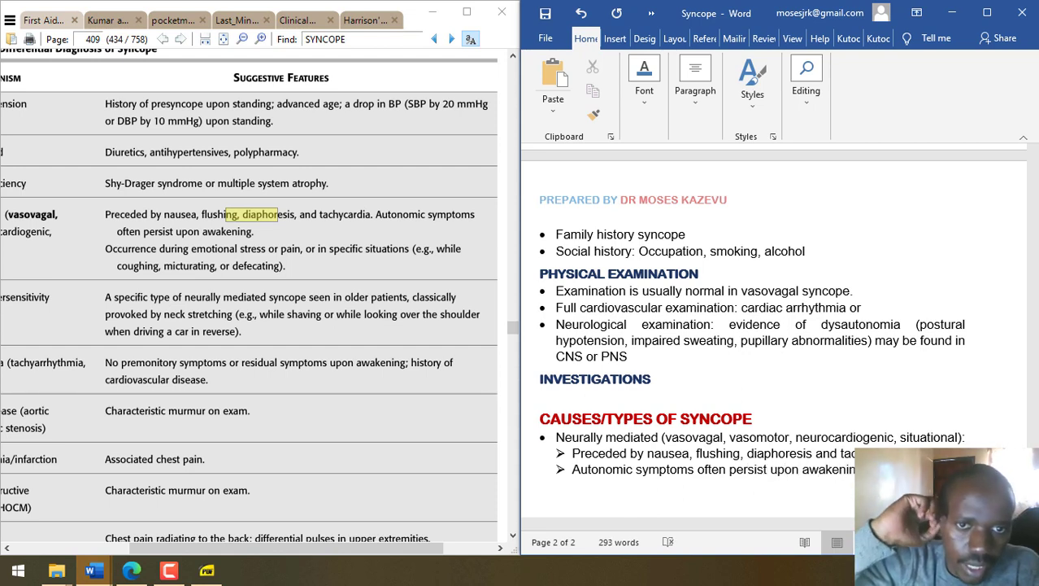
# - Add a third sub-bullet, "Occurs during emotional stress or pain, or in specific situations", with the parenthesized examples coughing, micturating, or defecating
pyautogui.press('Return')
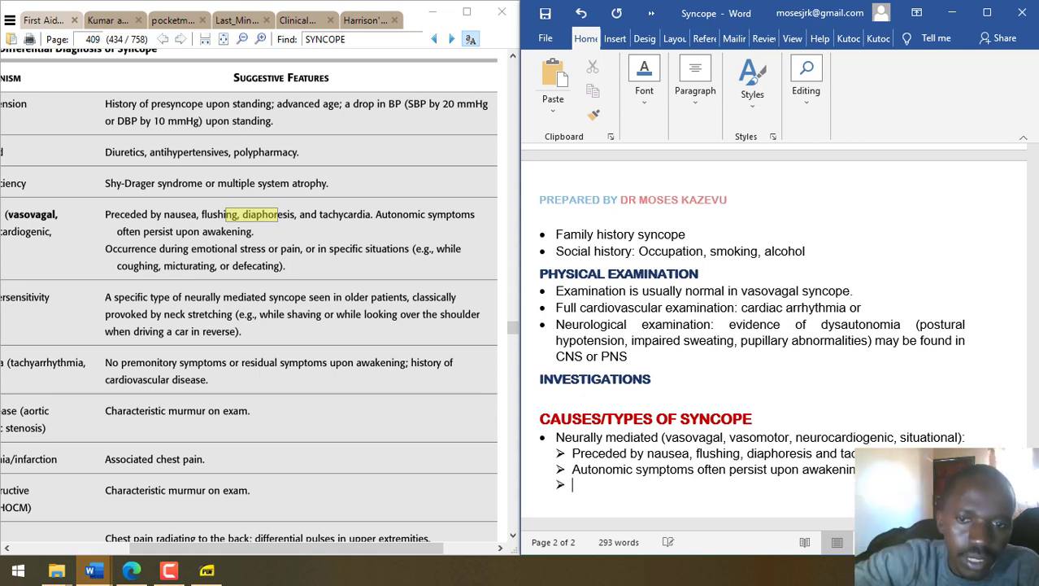
pyautogui.write('Occurs ')
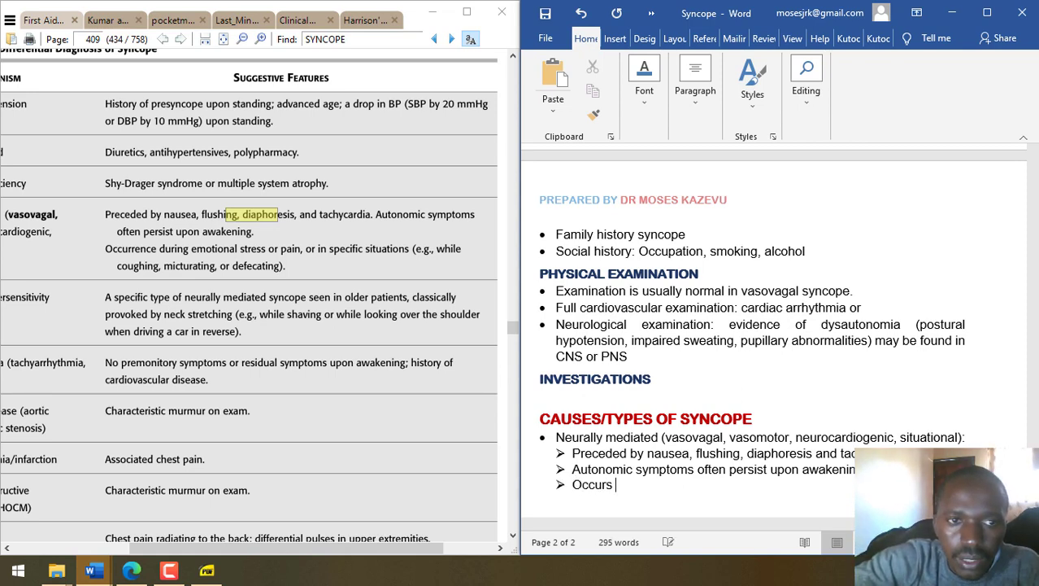
pyautogui.write('during emotional')
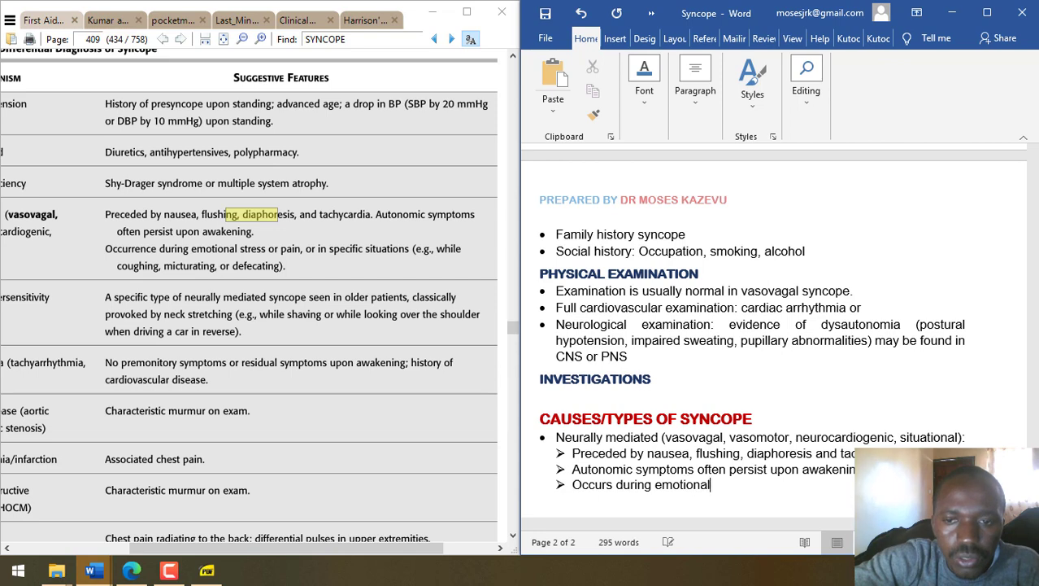
pyautogui.write(' stress or ')
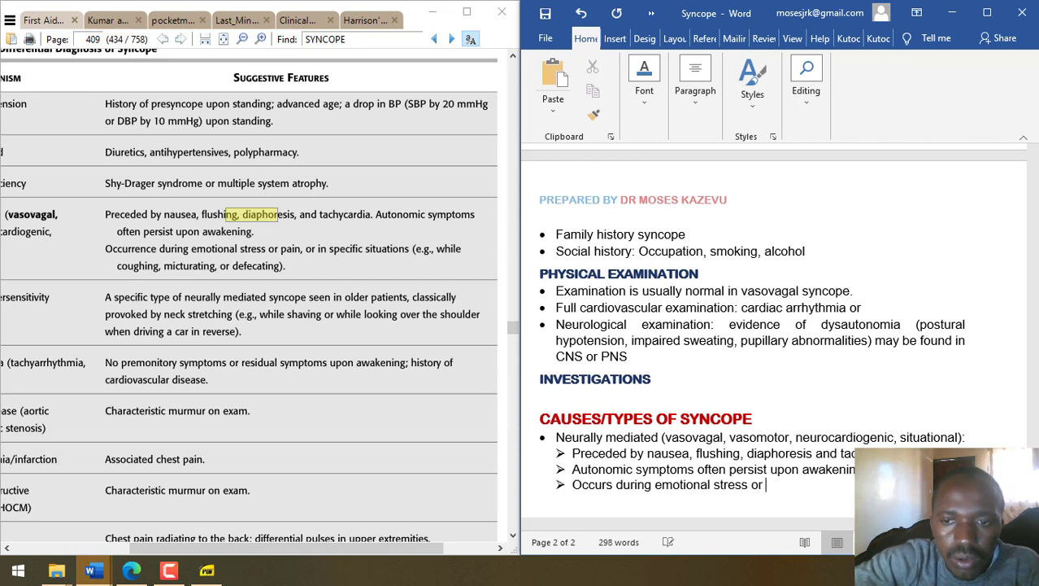
pyautogui.write('pain, or in speci')
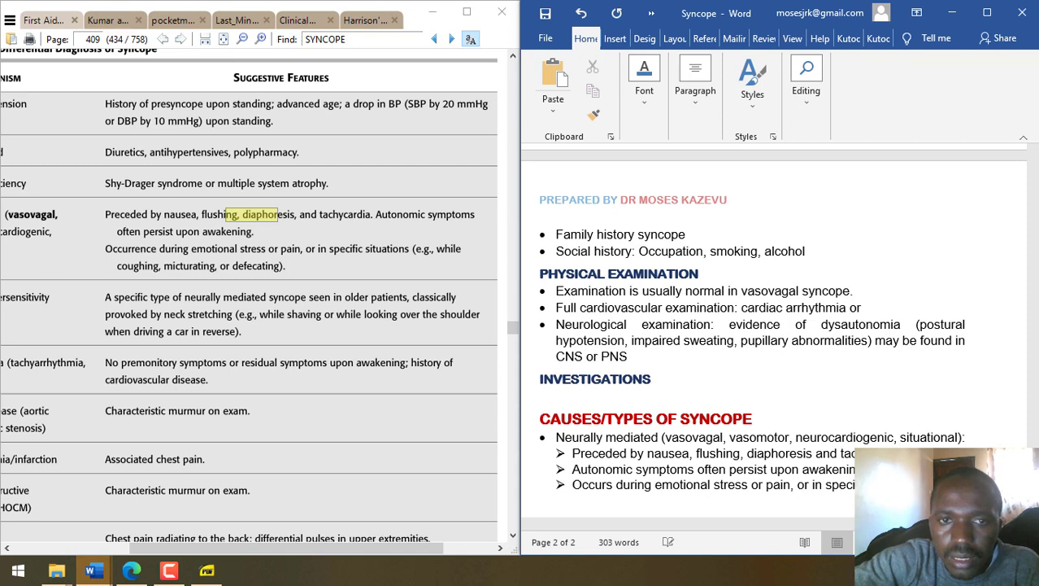
pyautogui.write('fic situations (e.g.')
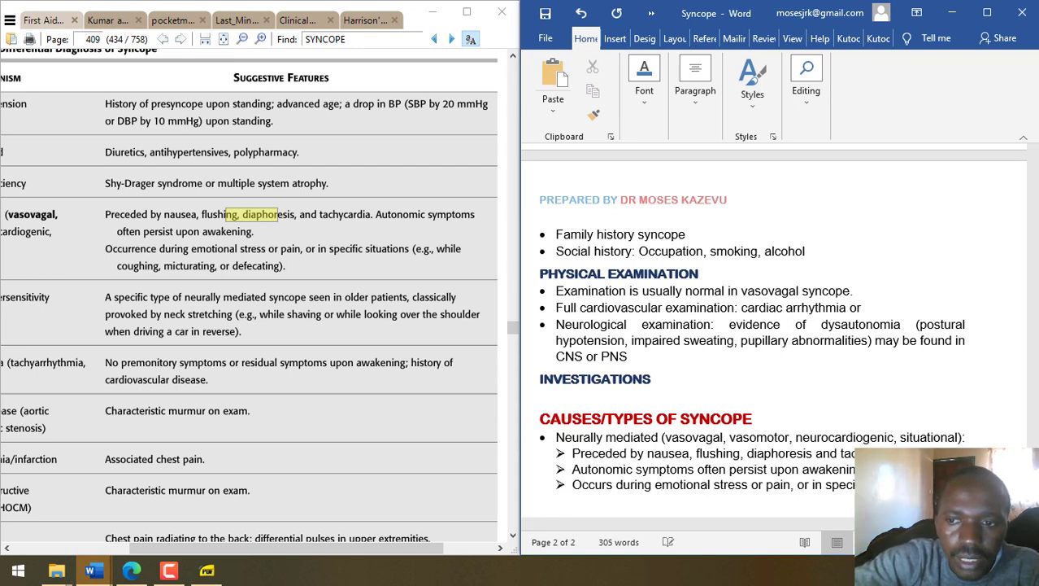
pyautogui.write('coughing, micturating, or defec')
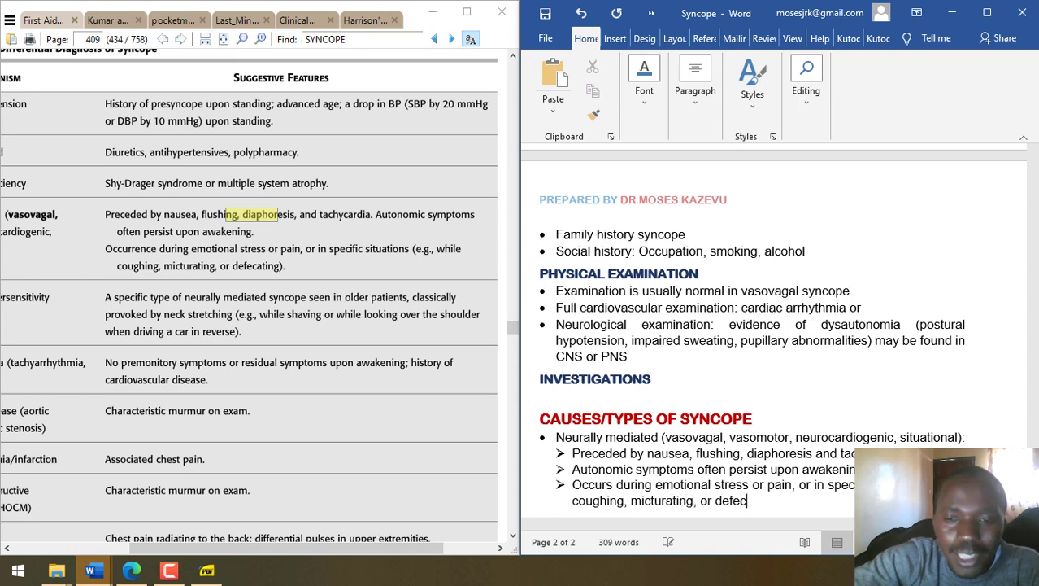
pyautogui.write('ng).')
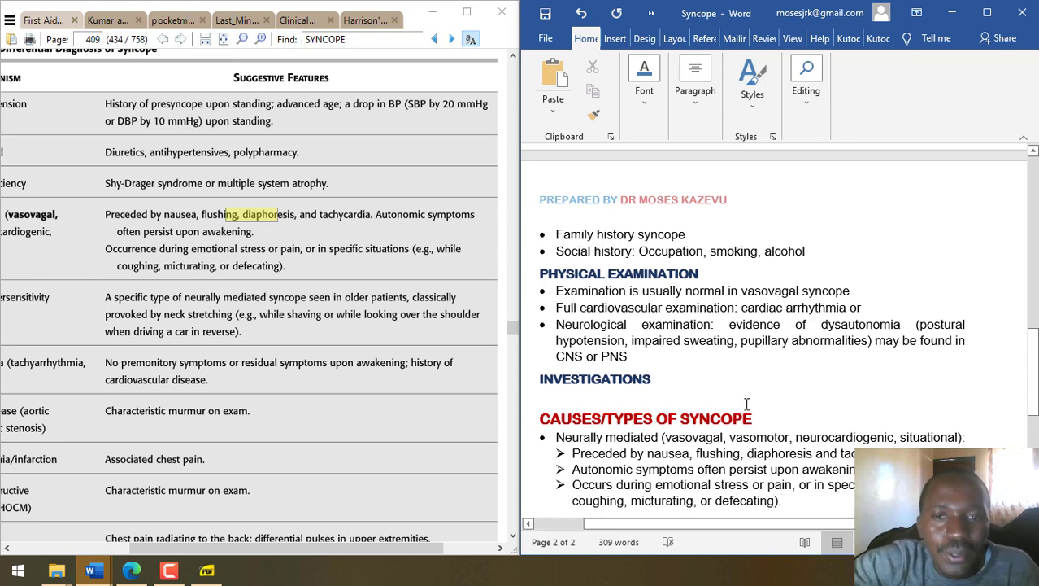
# - Color "Neurally mediated" and its terms vasovagal, vasomotor, neurocardiogenic and situational blue, leaving the punctuation black
pyautogui.moveTo(557, 437); pyautogui.dragTo(663, 440)
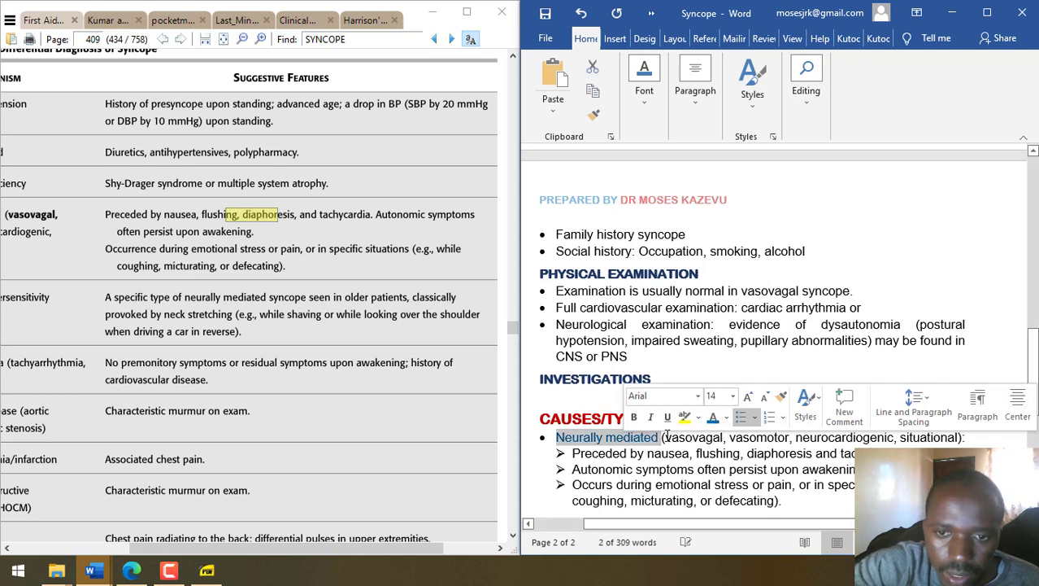
pyautogui.doubleClick(703, 437)
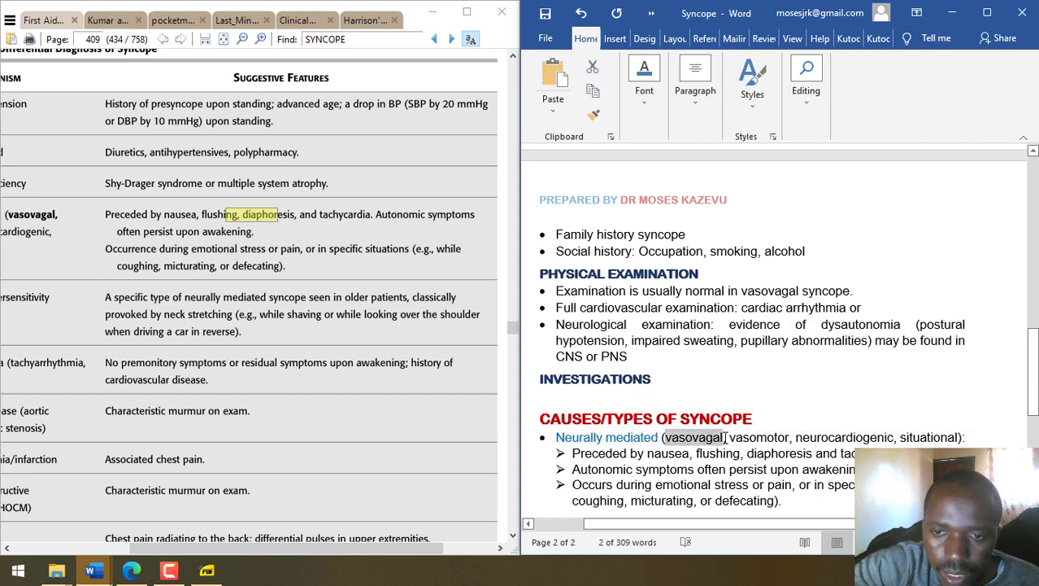
pyautogui.doubleClick(720, 437)
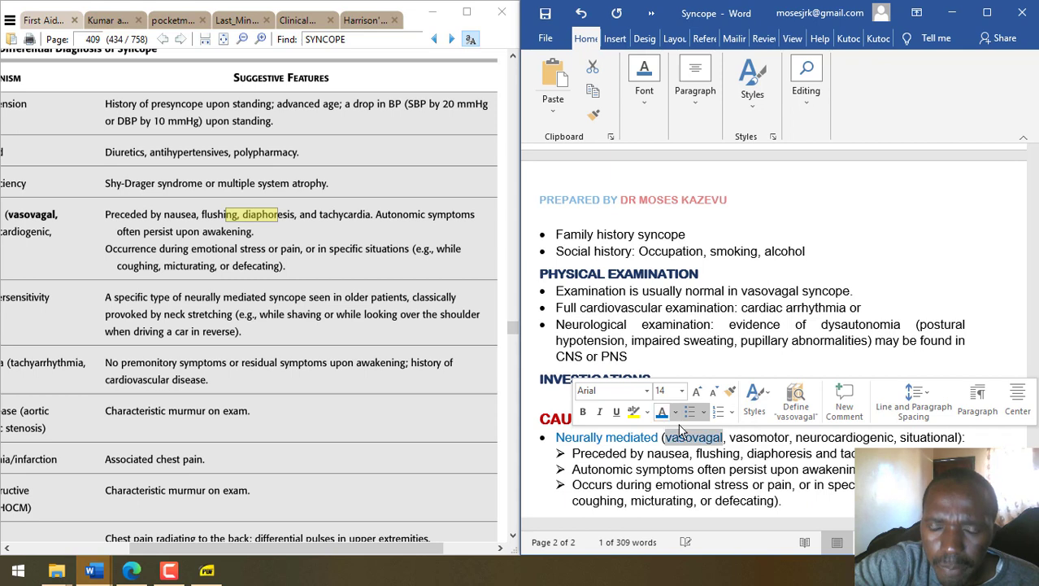
pyautogui.moveTo(731, 440); pyautogui.dragTo(789, 443)
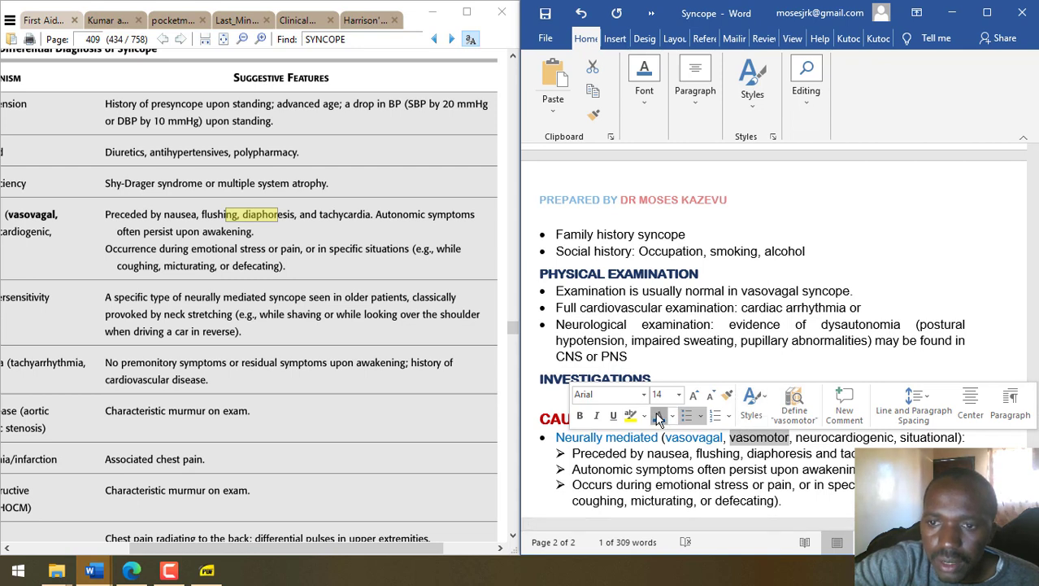
pyautogui.click(659, 416)
pyautogui.moveTo(796, 439); pyautogui.dragTo(891, 436)
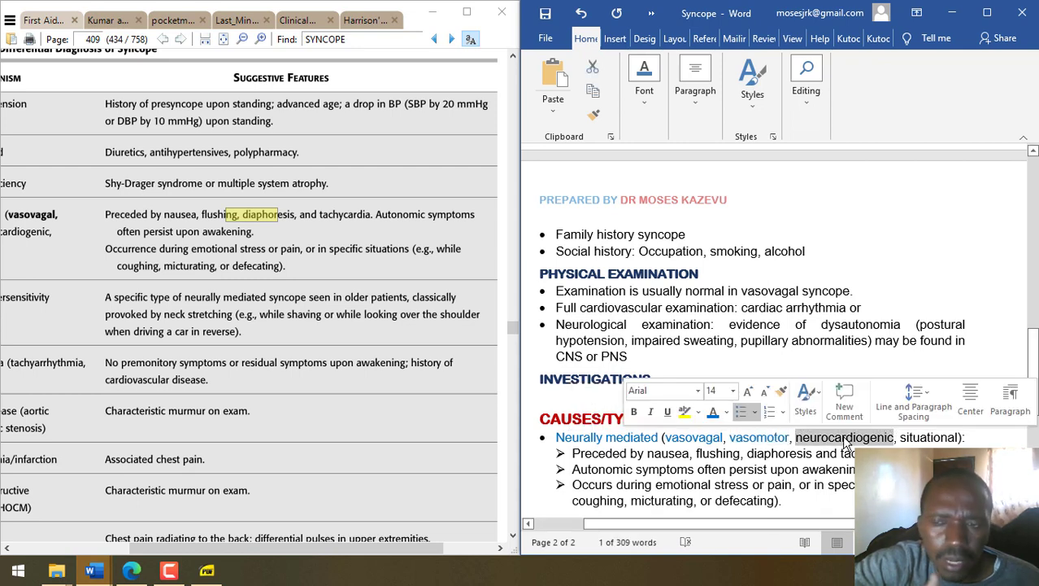
pyautogui.click(712, 412)
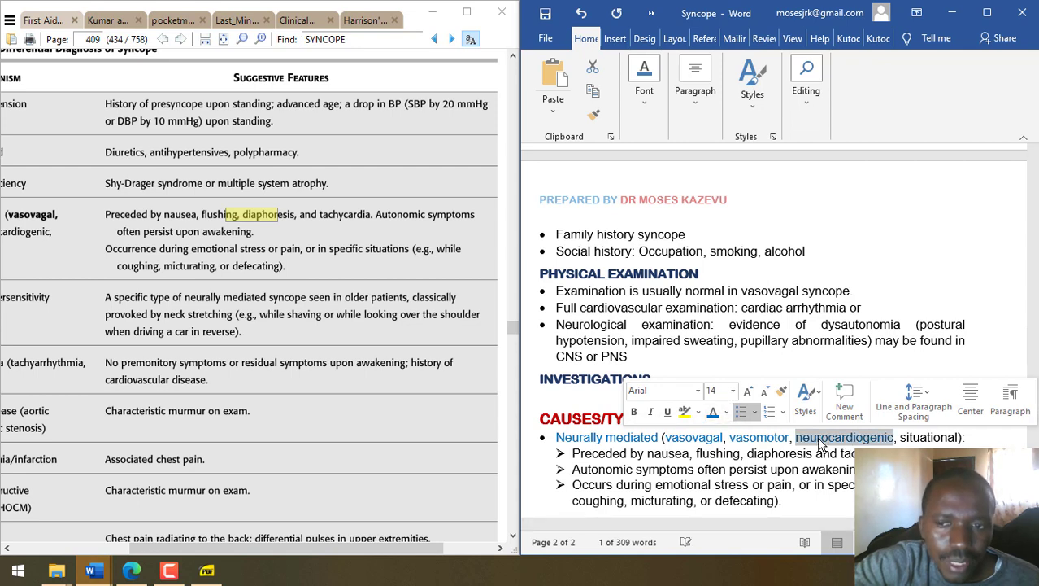
pyautogui.moveTo(900, 436); pyautogui.dragTo(959, 437)
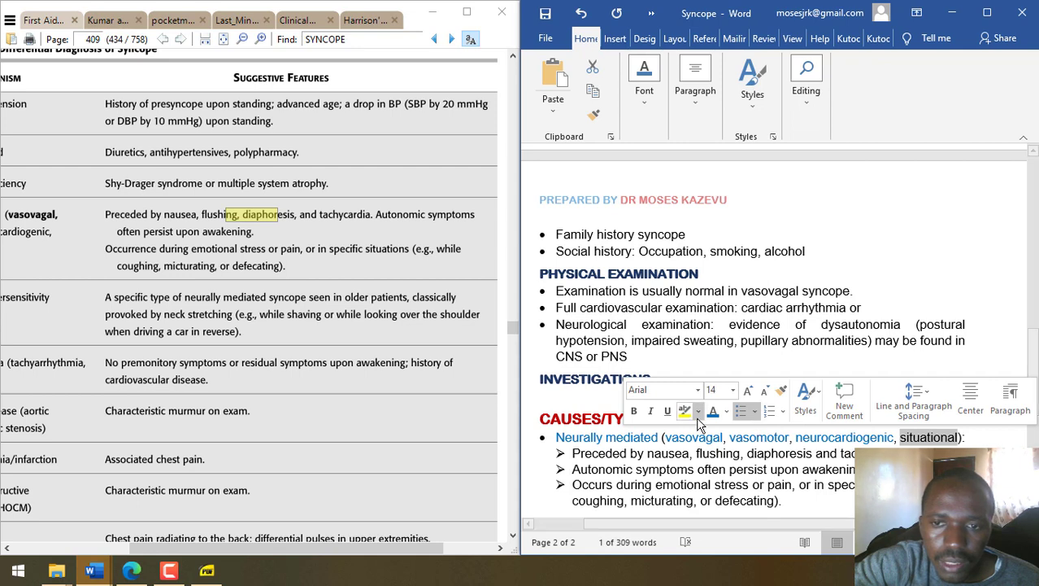
pyautogui.click(640, 458)
# - Examine the remaining mechanisms in First Aid's syncope table, and Harrison's text on syncope evaluation and diagnostic tests with the Figure 20-1 algorithm
pyautogui.moveTo(244, 396); pyautogui.dragTo(370, 307)
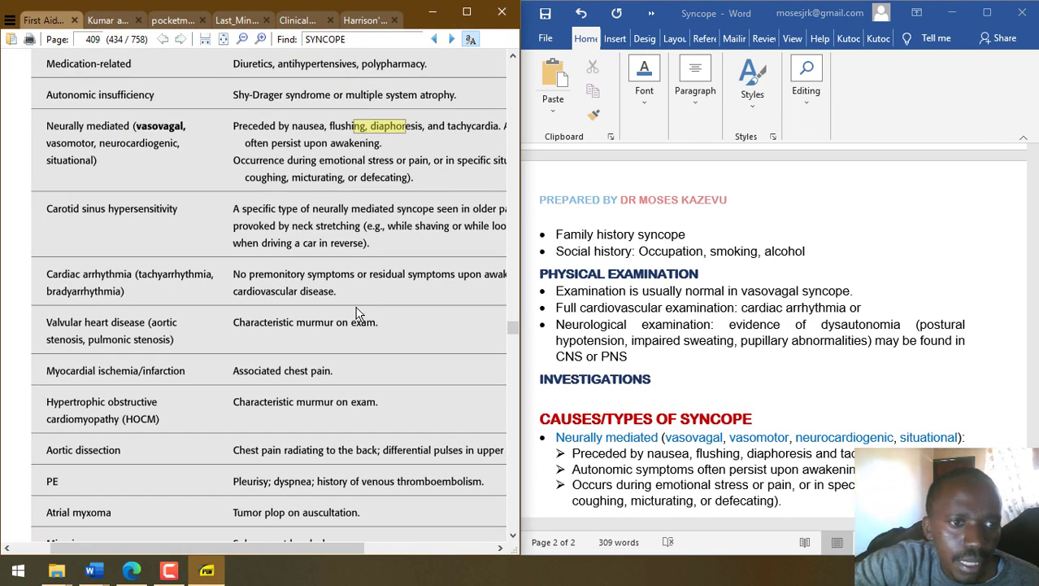
pyautogui.moveTo(177, 376); pyautogui.dragTo(169, 195)
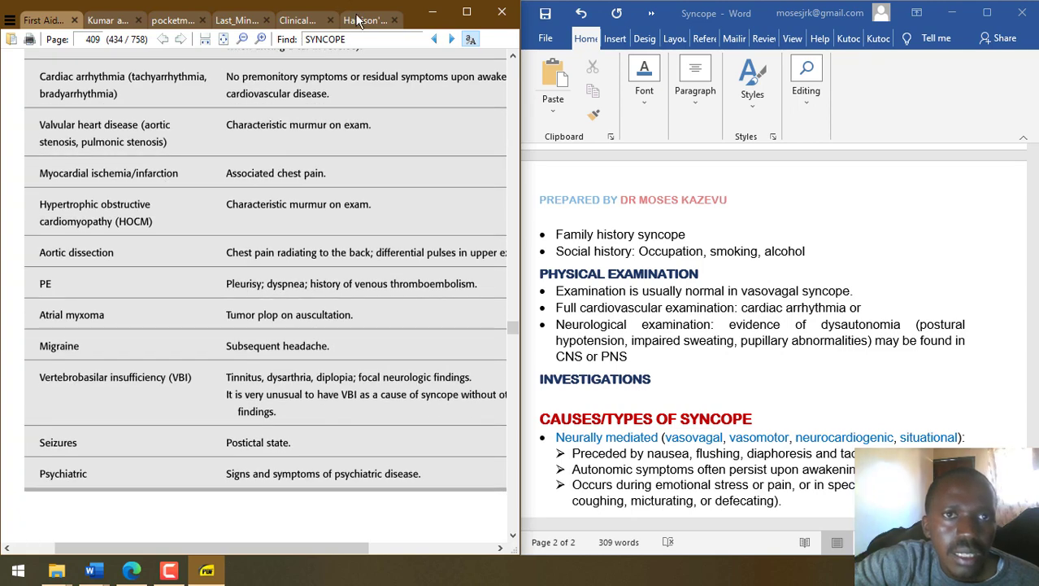
pyautogui.click(365, 19)
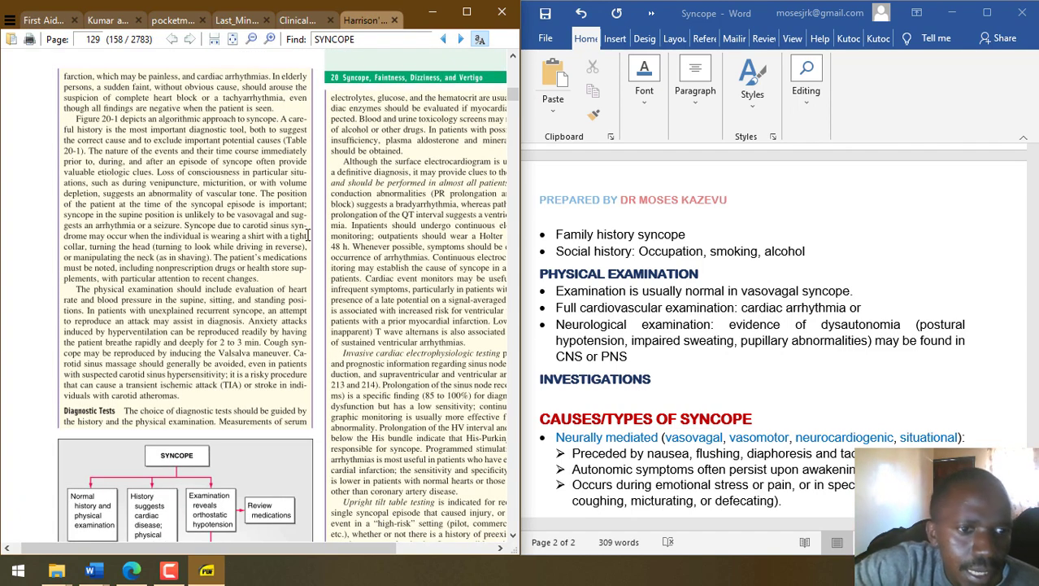
pyautogui.moveTo(262, 488); pyautogui.dragTo(276, 156)
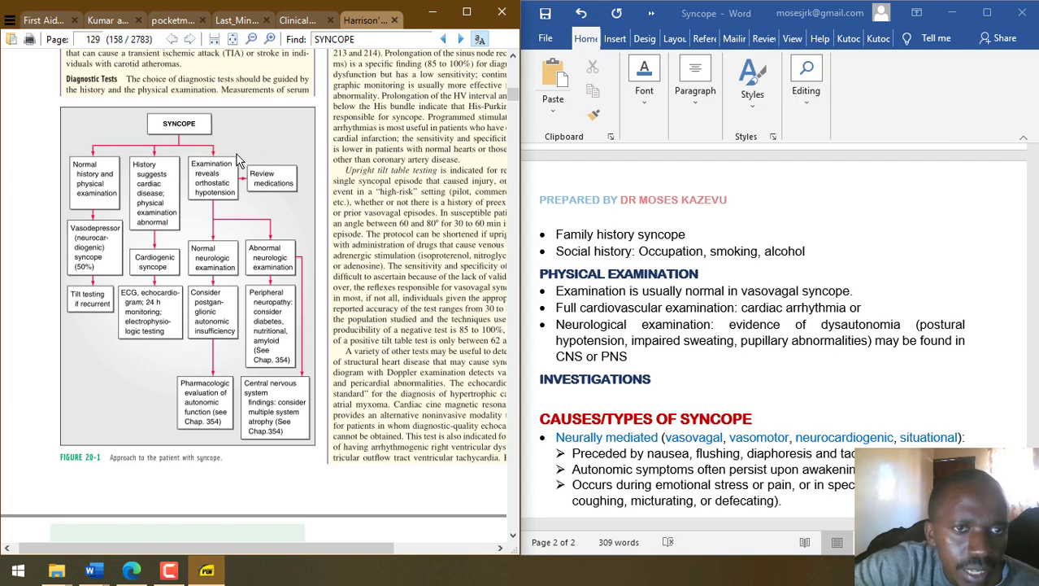
pyautogui.scroll(3, 233, 160)
pyautogui.scroll(3, 295, 286)
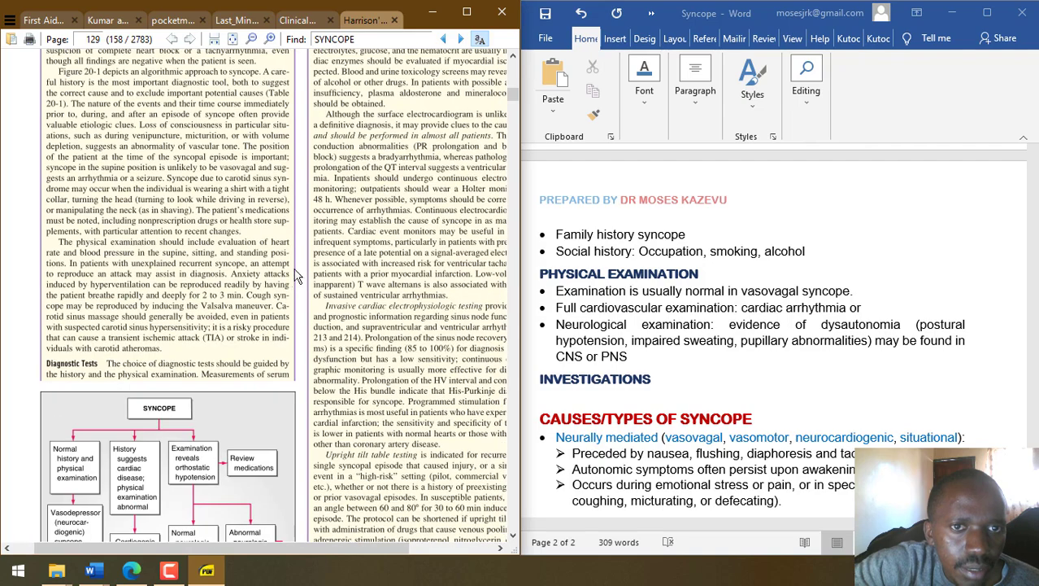
pyautogui.scroll(-2, 303, 171)
pyautogui.scroll(2, 224, 92)
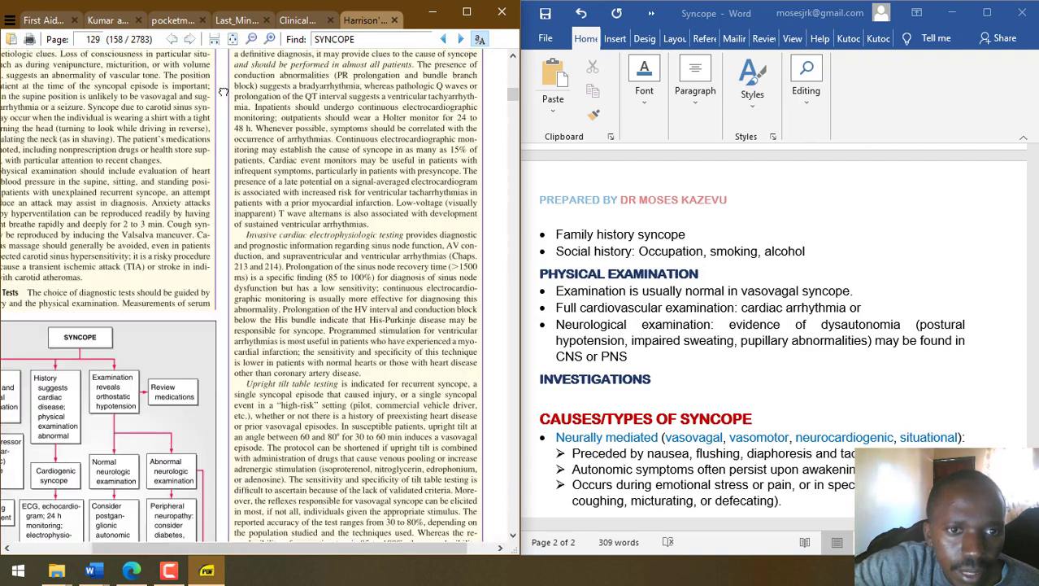
pyautogui.moveTo(224, 91); pyautogui.dragTo(318, 273)
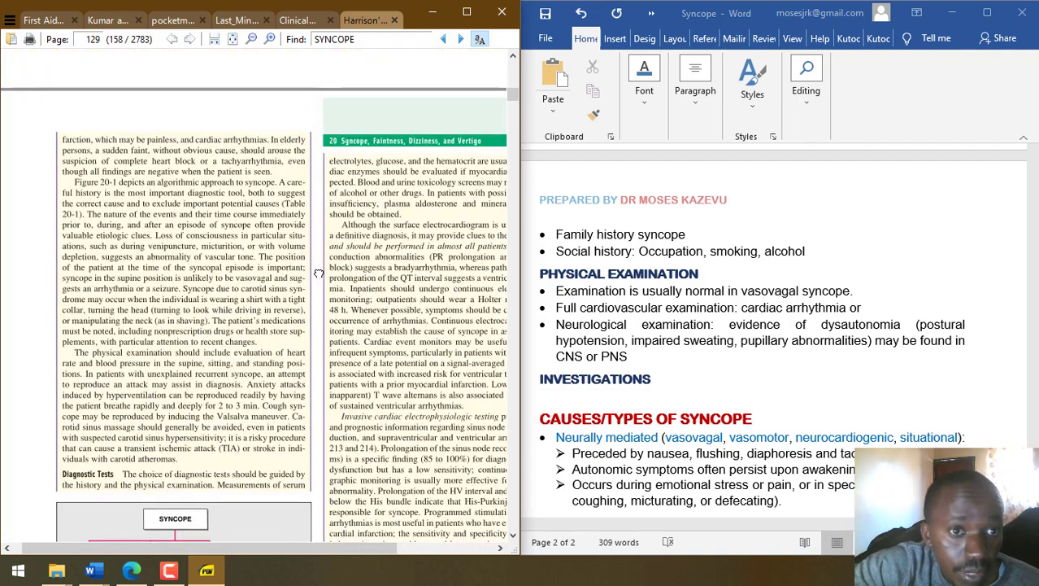
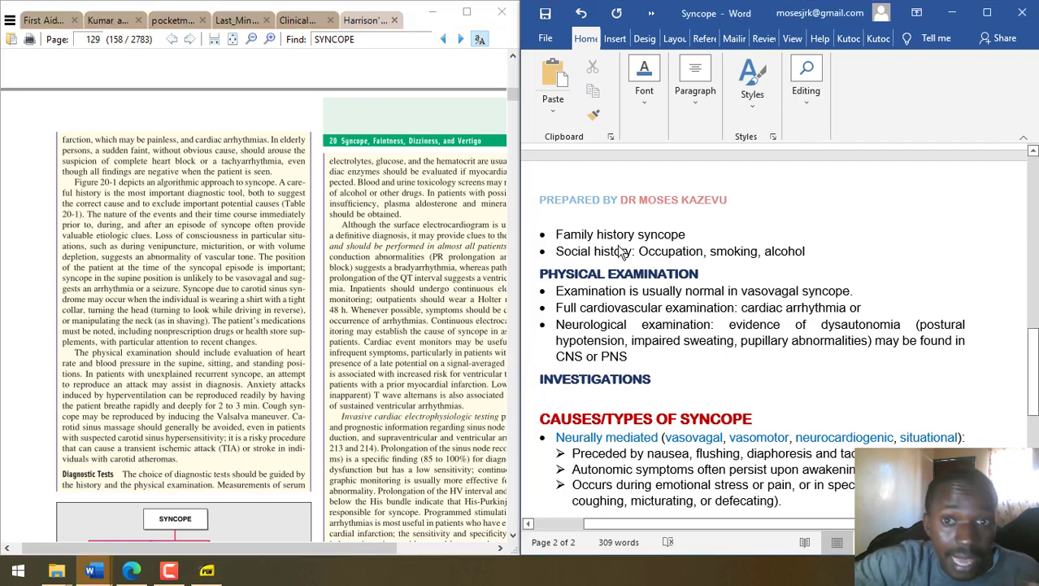
# - Extend the first History bullet's opening to read "Events before, during and after syncope"
pyautogui.scroll(-15, 618, 249)
pyautogui.scroll(-1, 619, 250)
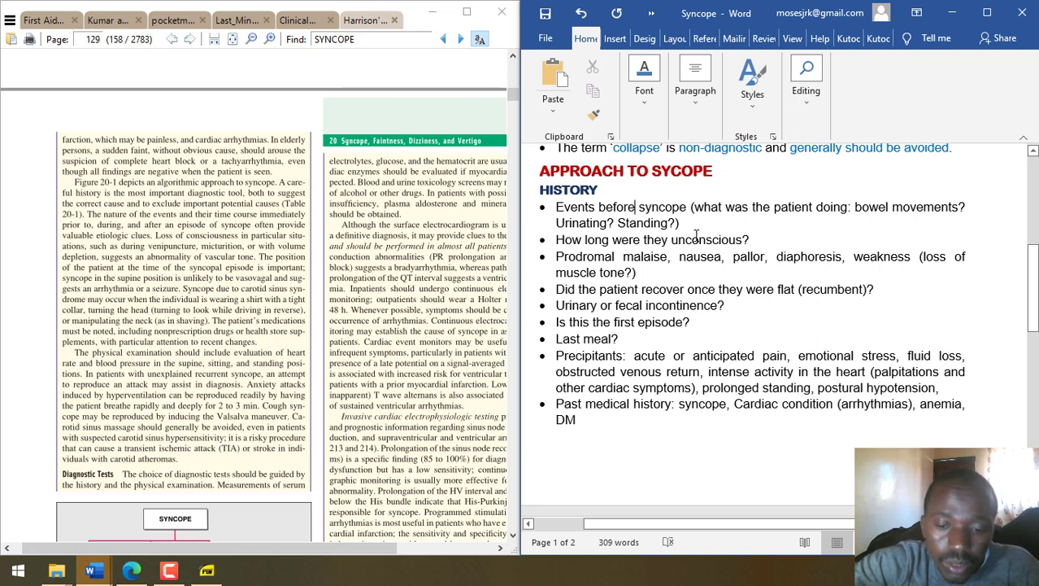
pyautogui.write(', durin')
pyautogui.write('g and afte')
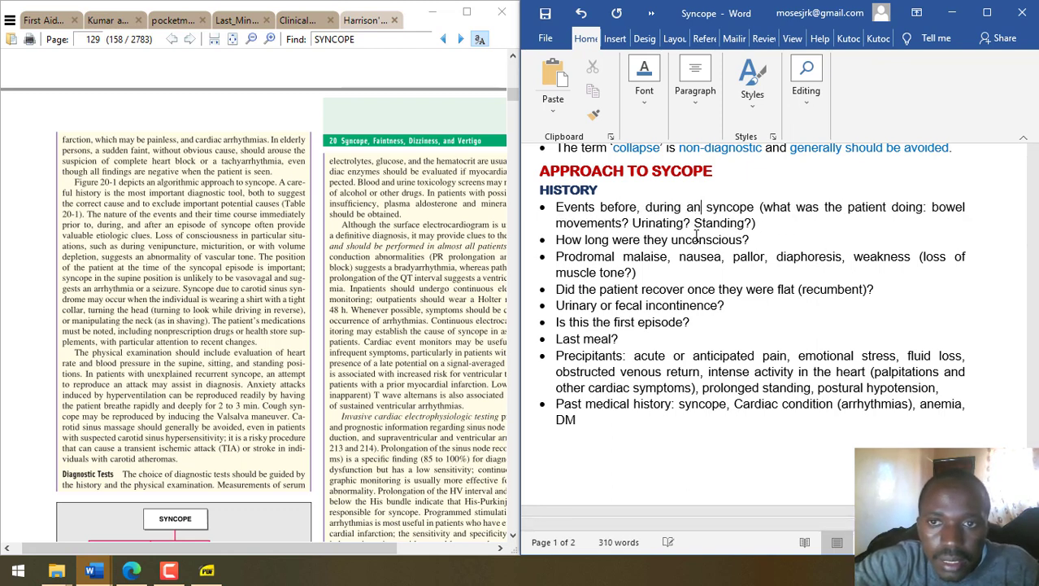
pyautogui.write('r')
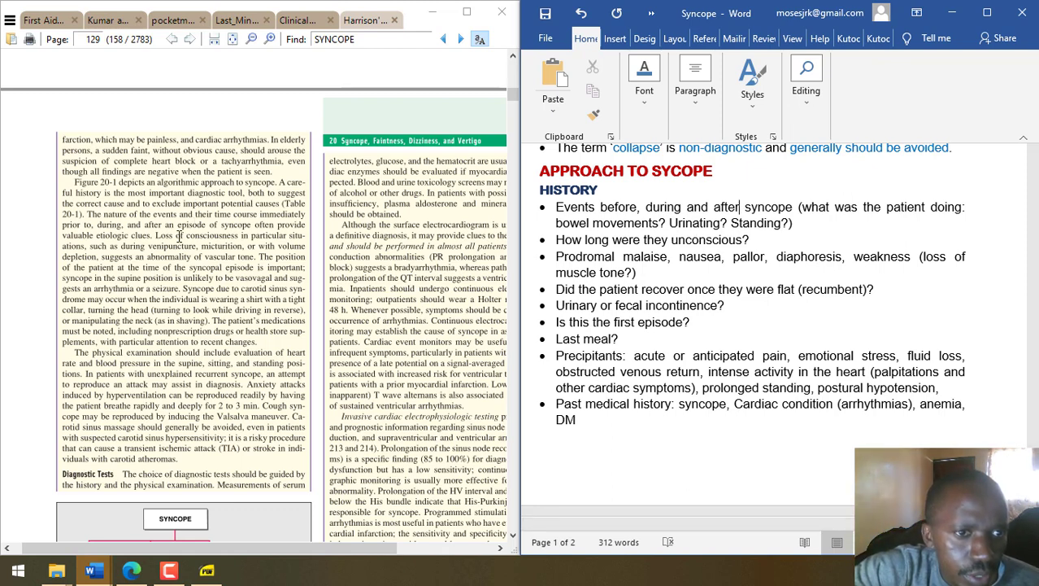
# - Insert a banded sidebar text box on the first page and shift it slightly down and toward the page's right edge
pyautogui.moveTo(112, 215); pyautogui.dragTo(180, 220)
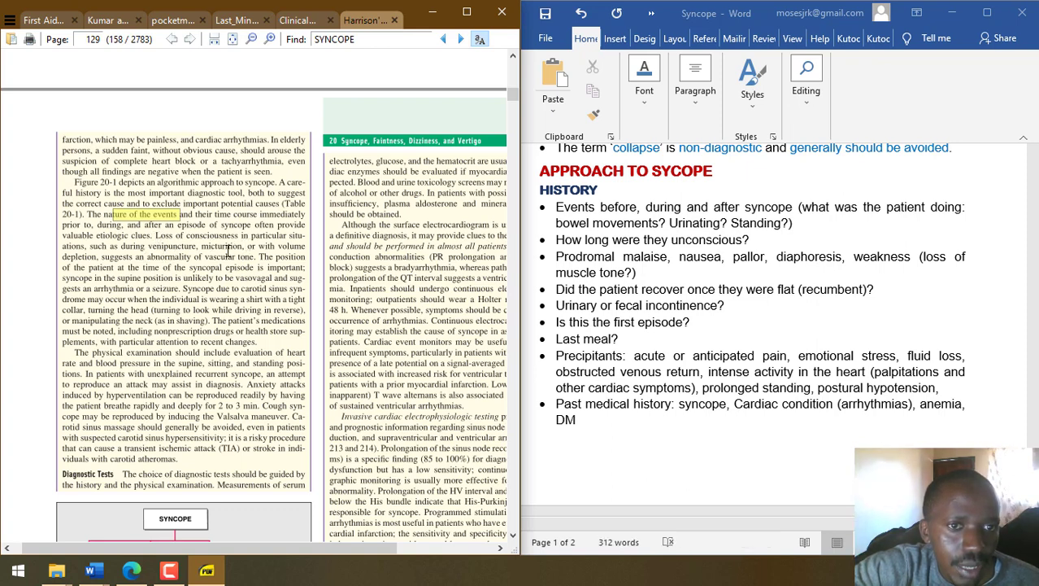
pyautogui.moveTo(166, 257); pyautogui.dragTo(248, 260)
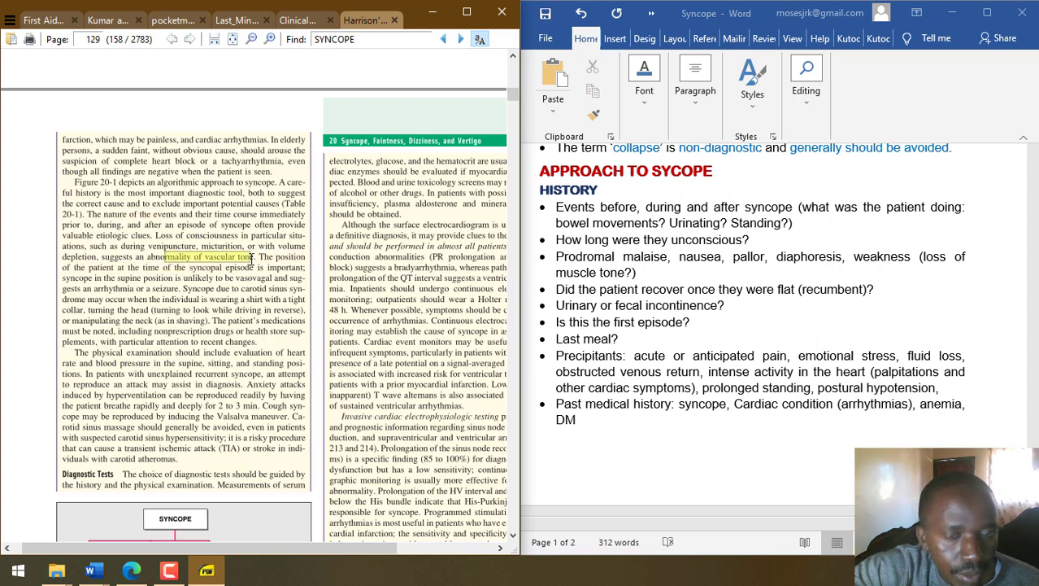
pyautogui.click(685, 516)
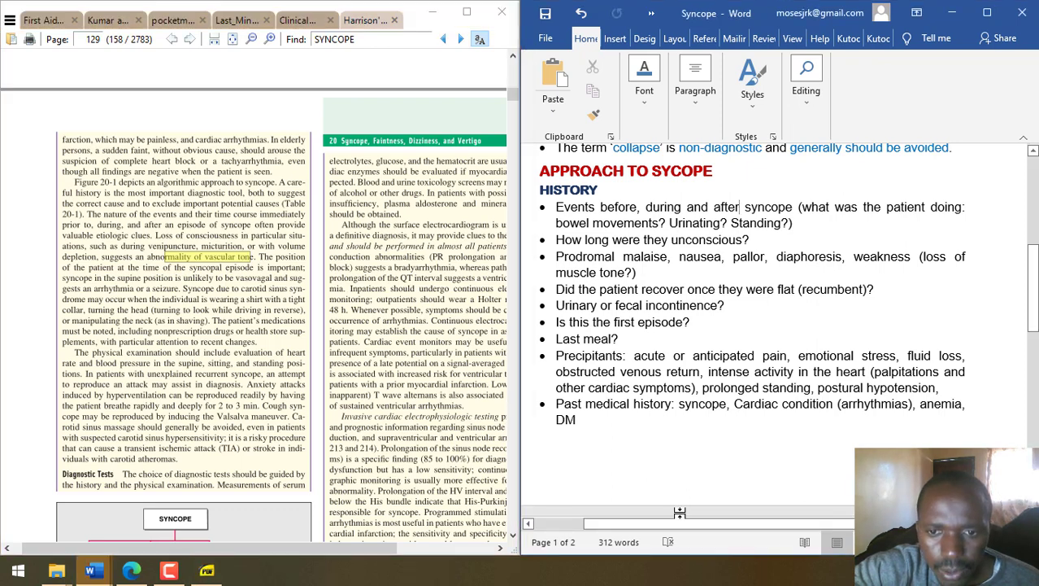
pyautogui.moveTo(698, 520); pyautogui.dragTo(712, 520)
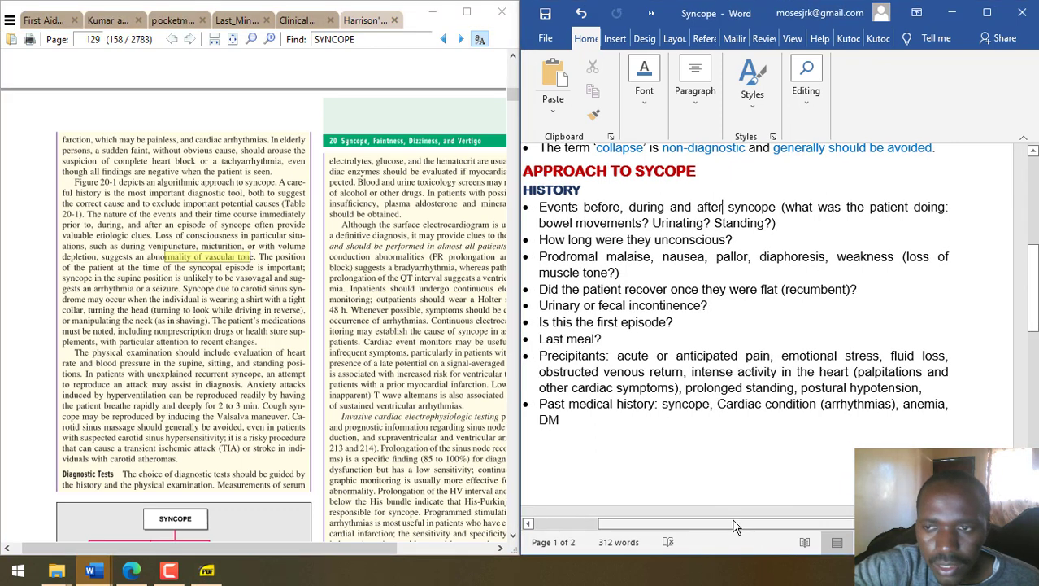
pyautogui.click(623, 40)
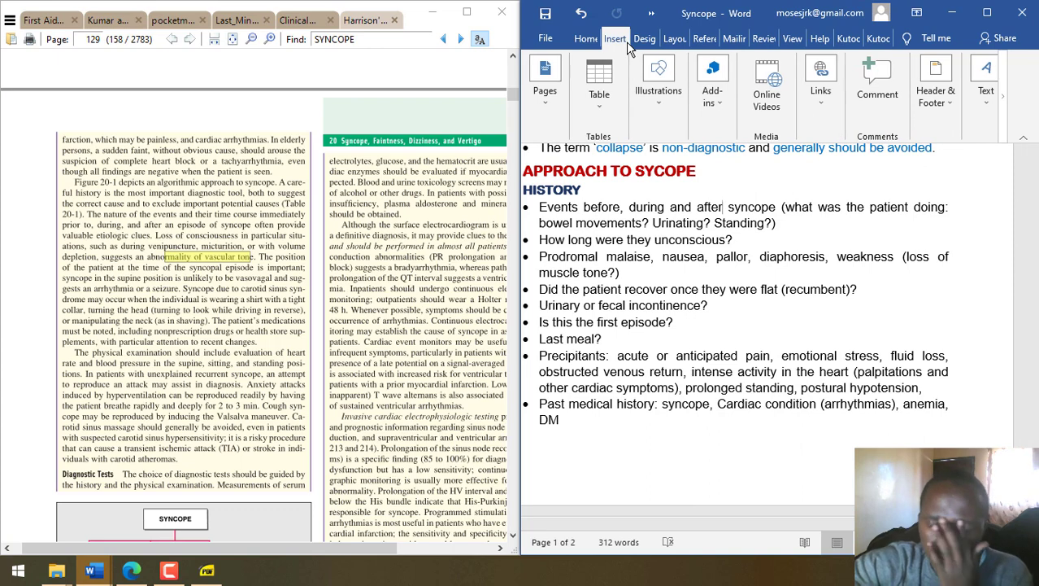
pyautogui.click(985, 83)
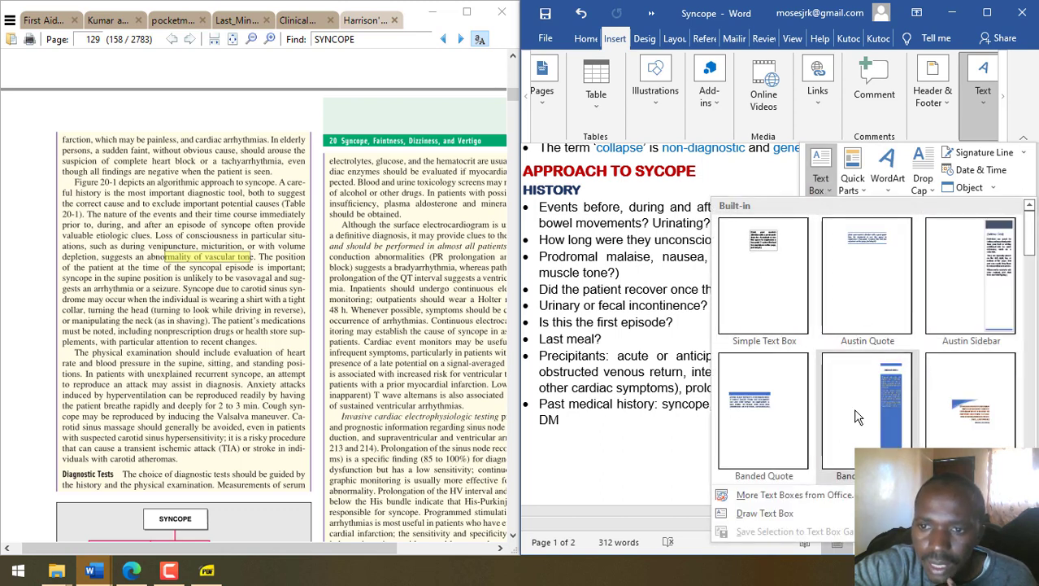
pyautogui.click(862, 402)
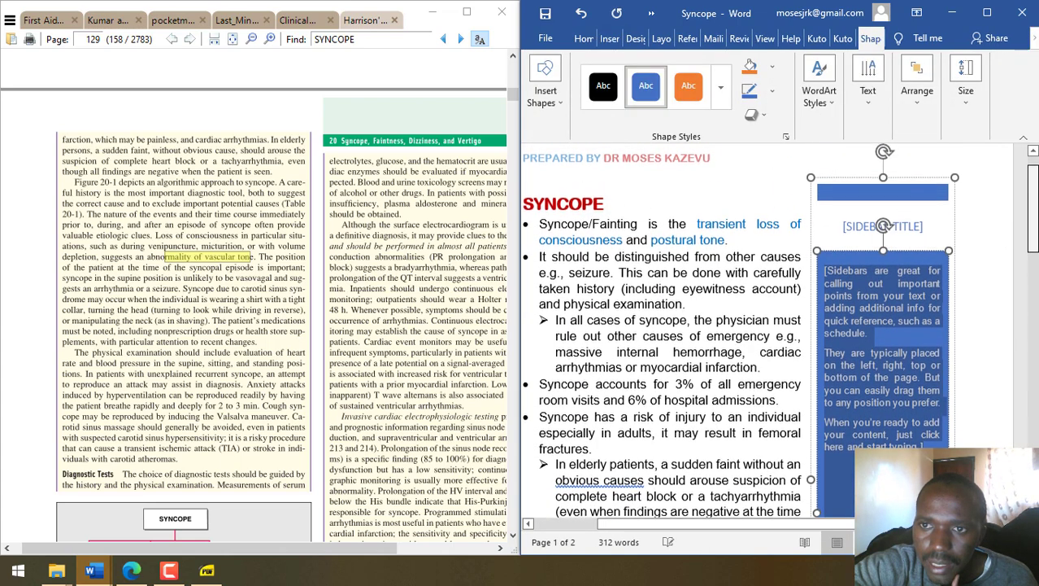
pyautogui.moveTo(856, 187); pyautogui.dragTo(887, 219)
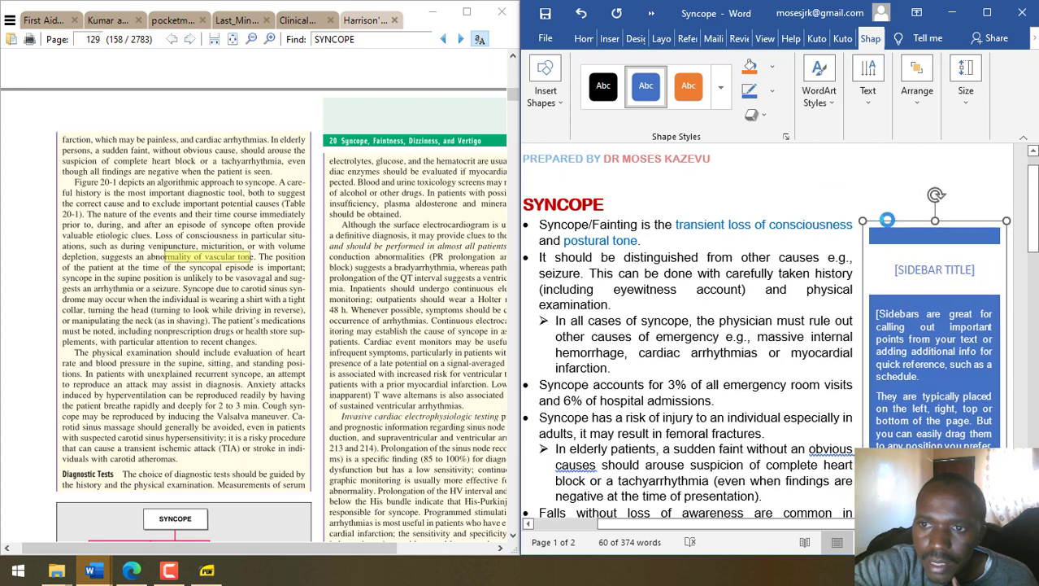
# - Title the sidebar "SYNCOPE HINT" and clear the placeholder text from its blue body
pyautogui.click(935, 263)
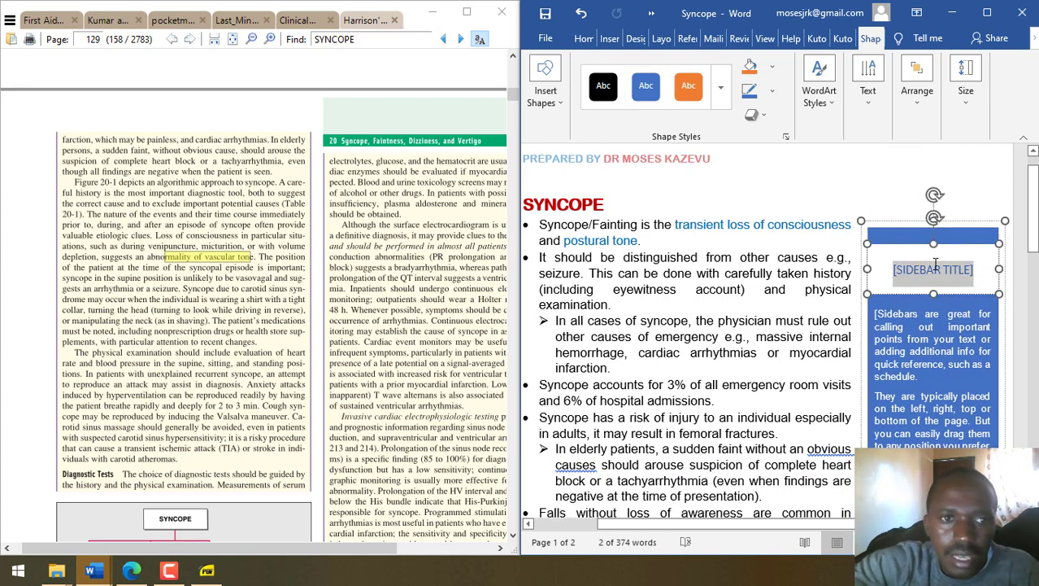
pyautogui.write('VAS')
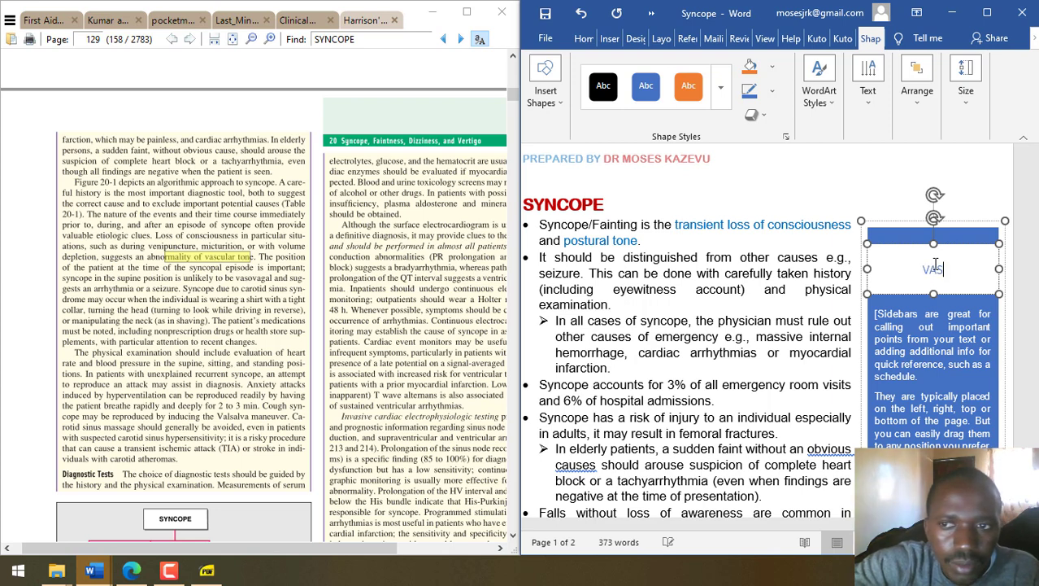
pyautogui.write('YNCOPE')
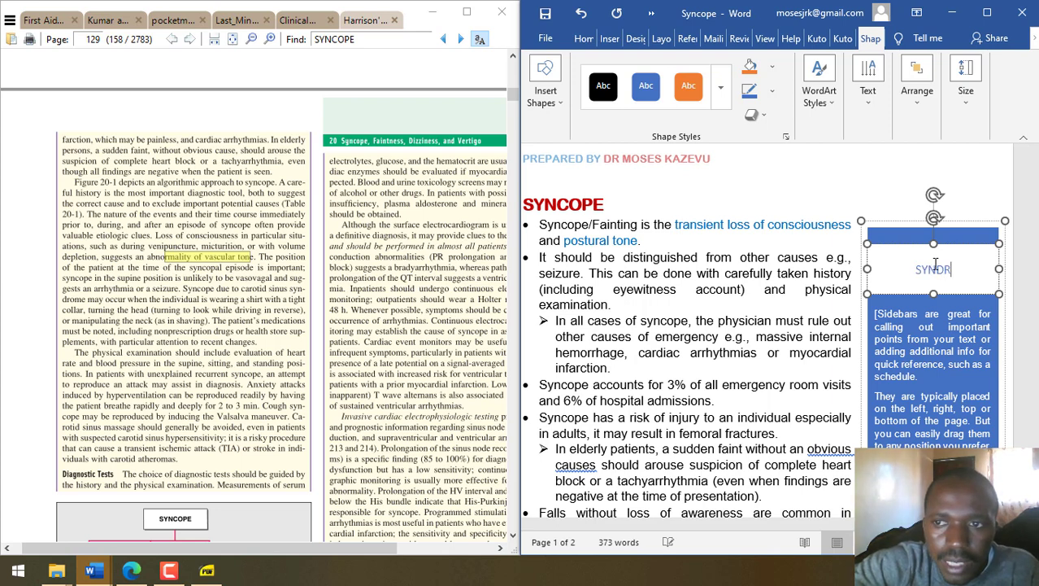
pyautogui.write(' HINT')
pyautogui.click(918, 387)
pyautogui.press('Delete')
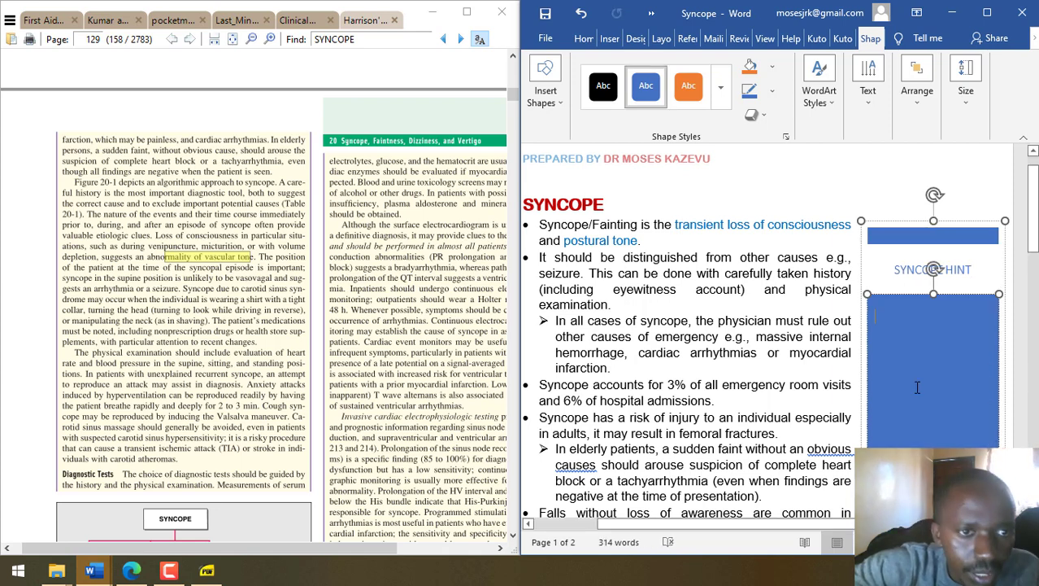
# - Write in the sidebar body: "Loss of consciness in particular situation such as during venipuncture, micturition or with volume depletion suggest an abnormality of vascular tone."
pyautogui.write('Loss of consc')
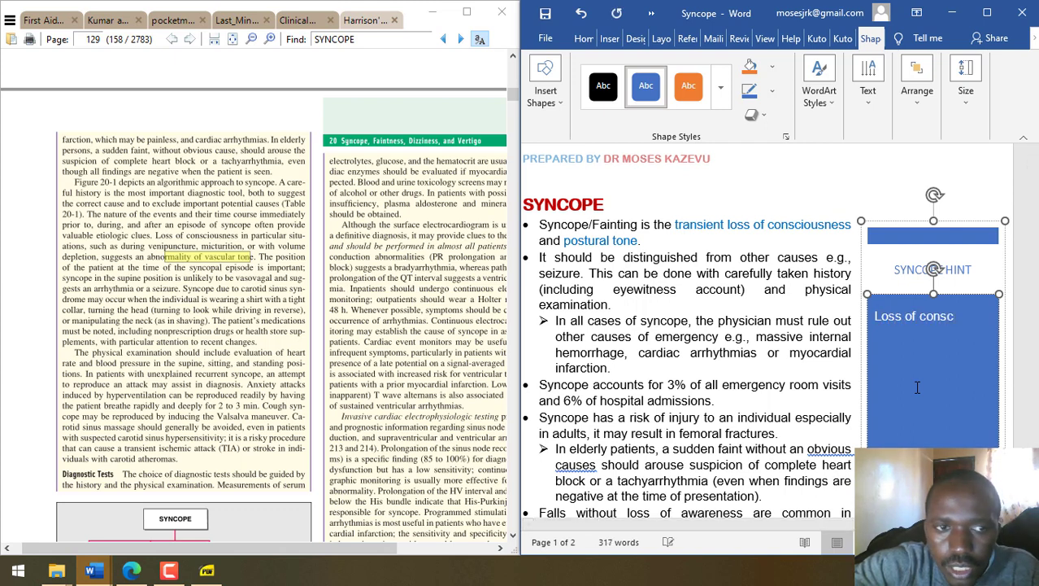
pyautogui.write('iness in parti')
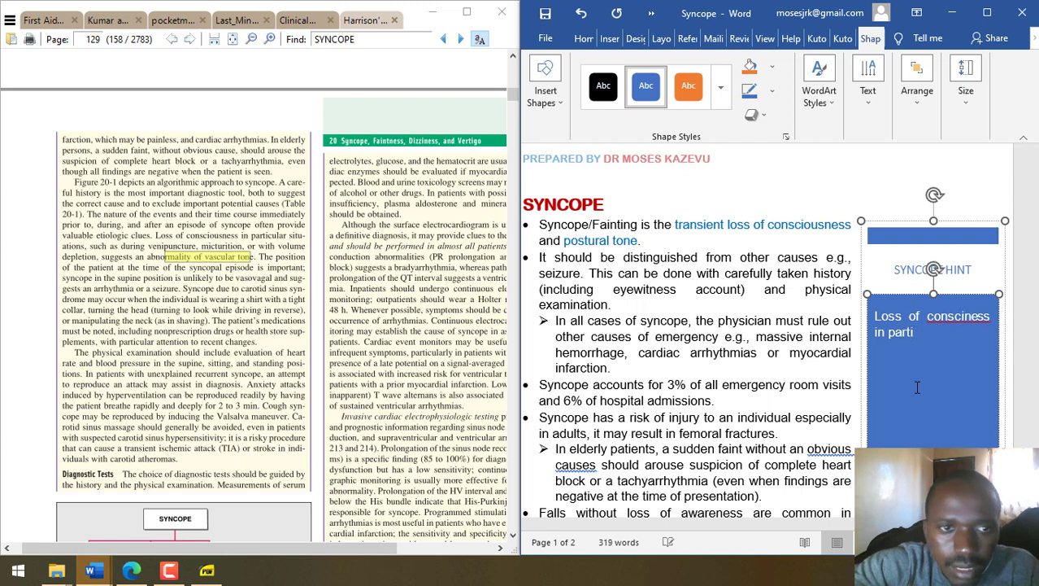
pyautogui.write('cular situati')
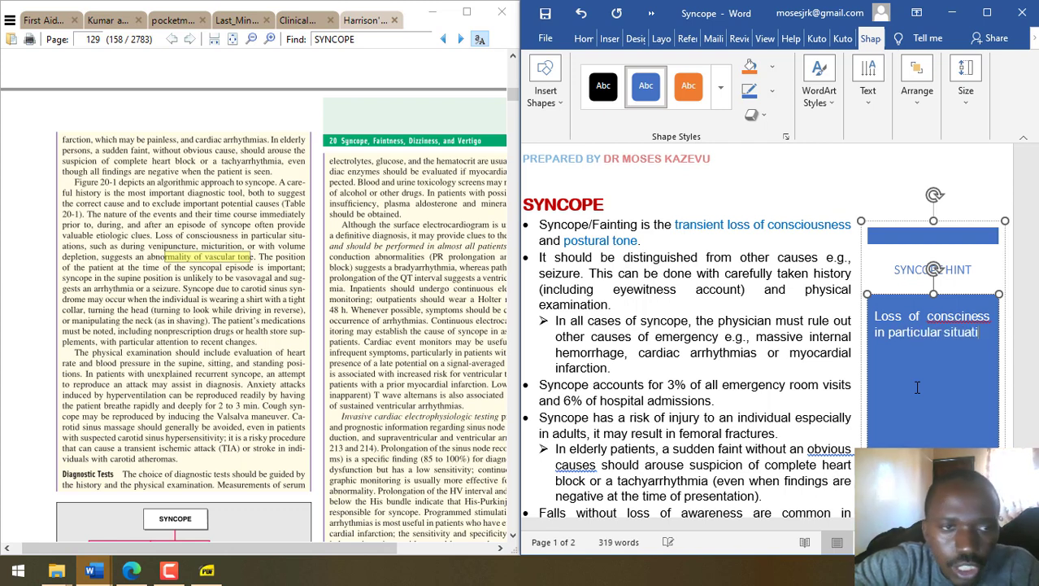
pyautogui.write('on such as')
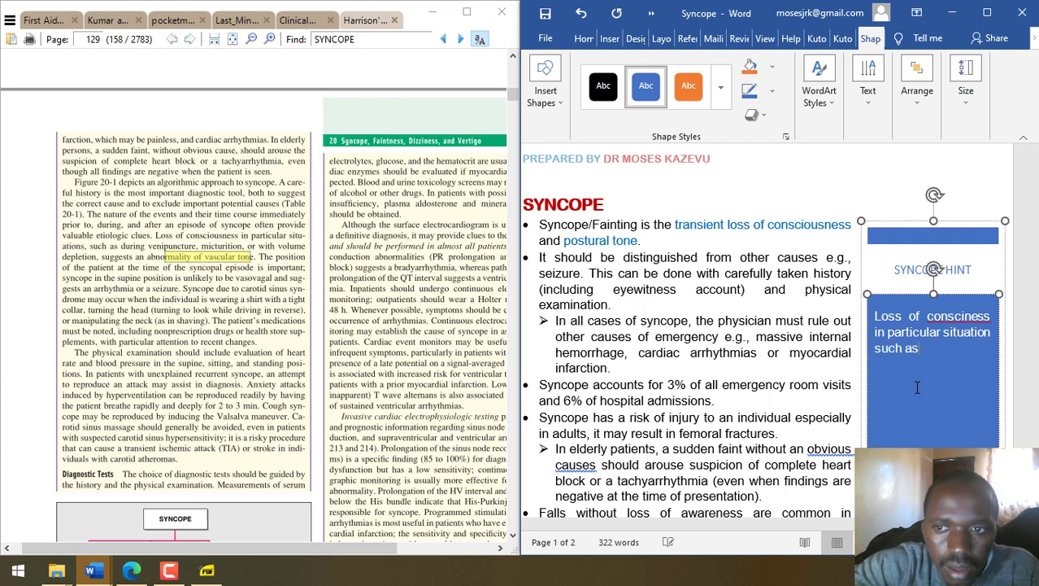
pyautogui.write(' during venippu')
pyautogui.press('BackSpace')
pyautogui.press('BackSpace')
pyautogui.write('u')
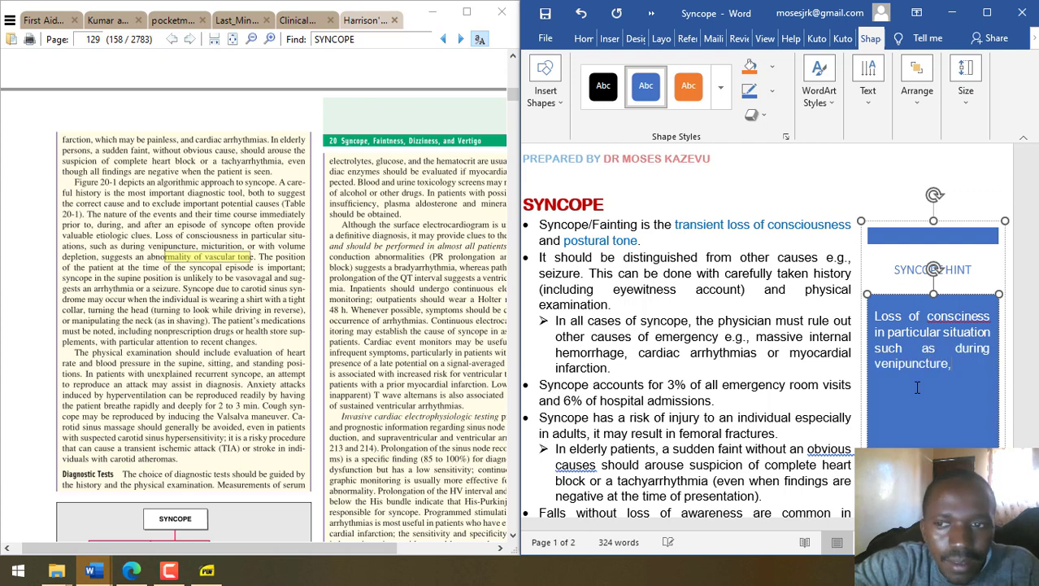
pyautogui.write('ncture, mict')
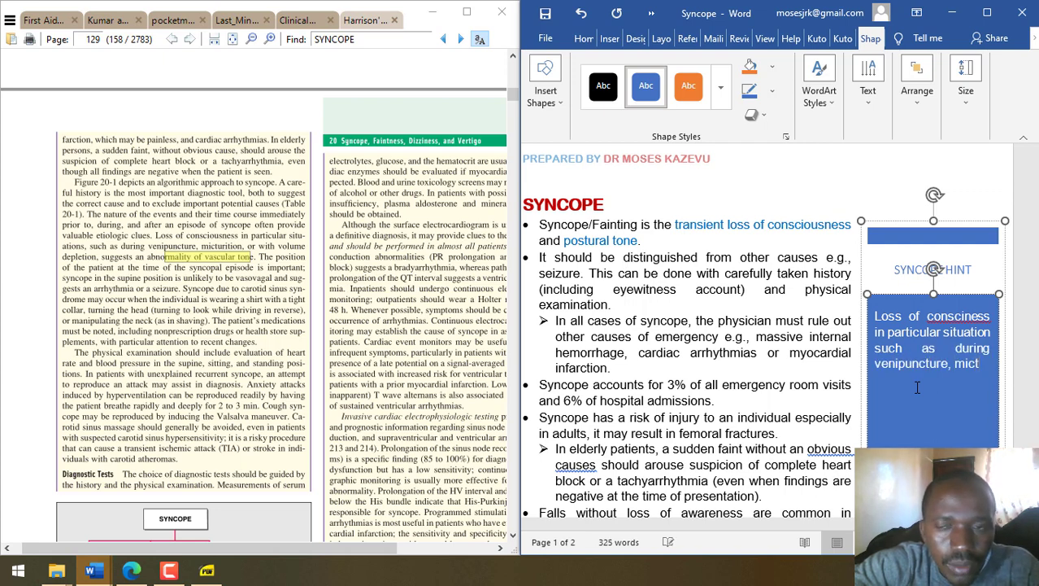
pyautogui.write('uri')
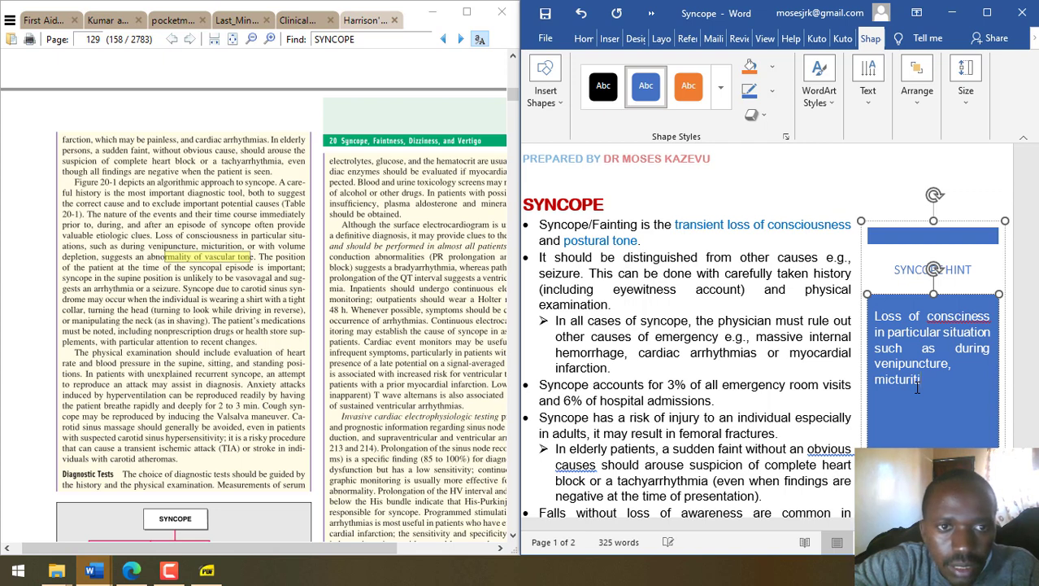
pyautogui.write('tion or with vol')
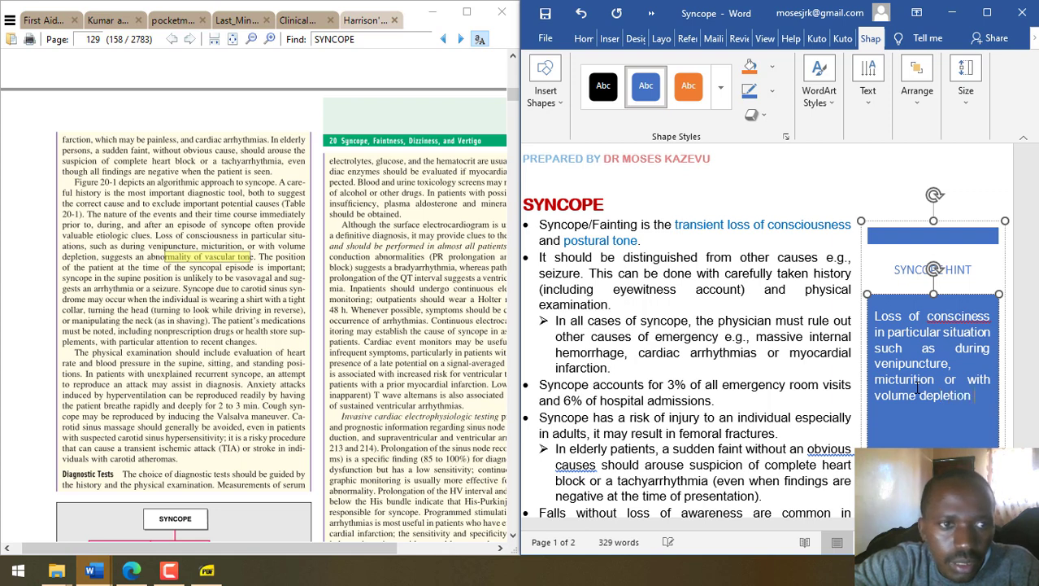
pyautogui.write('ume depletion su')
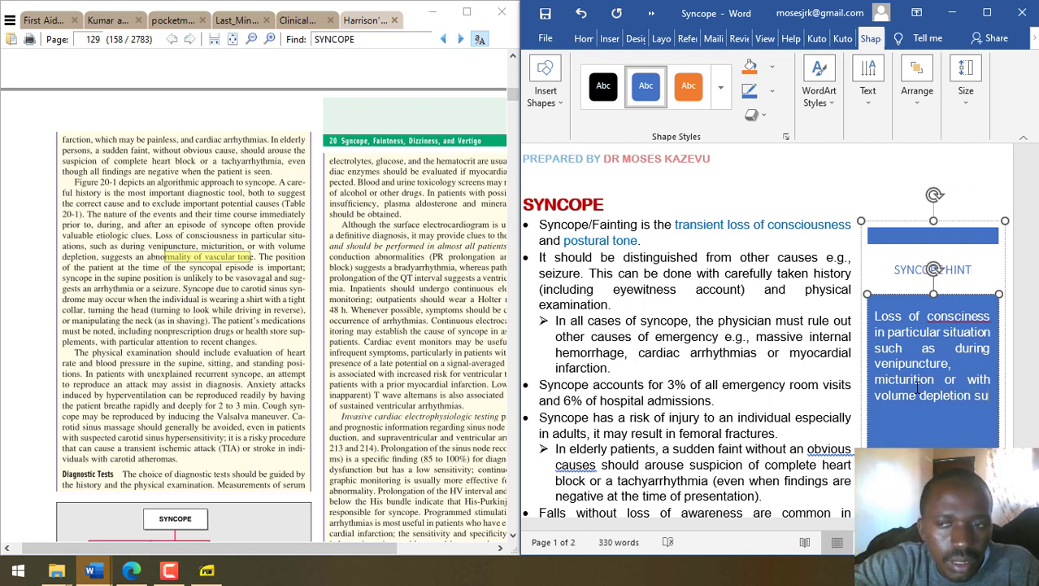
pyautogui.write('ggest')
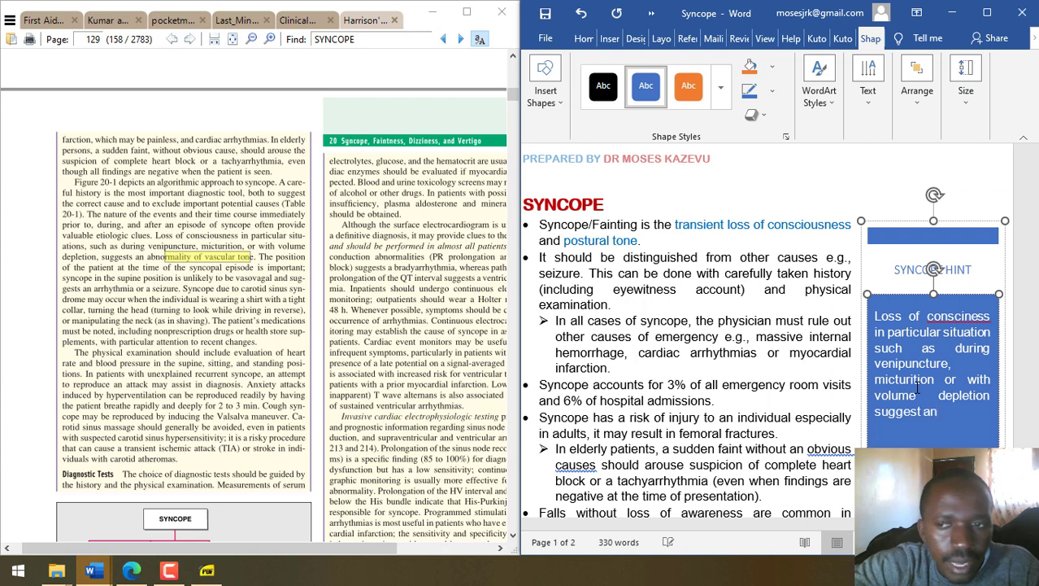
pyautogui.write(' an abnorma')
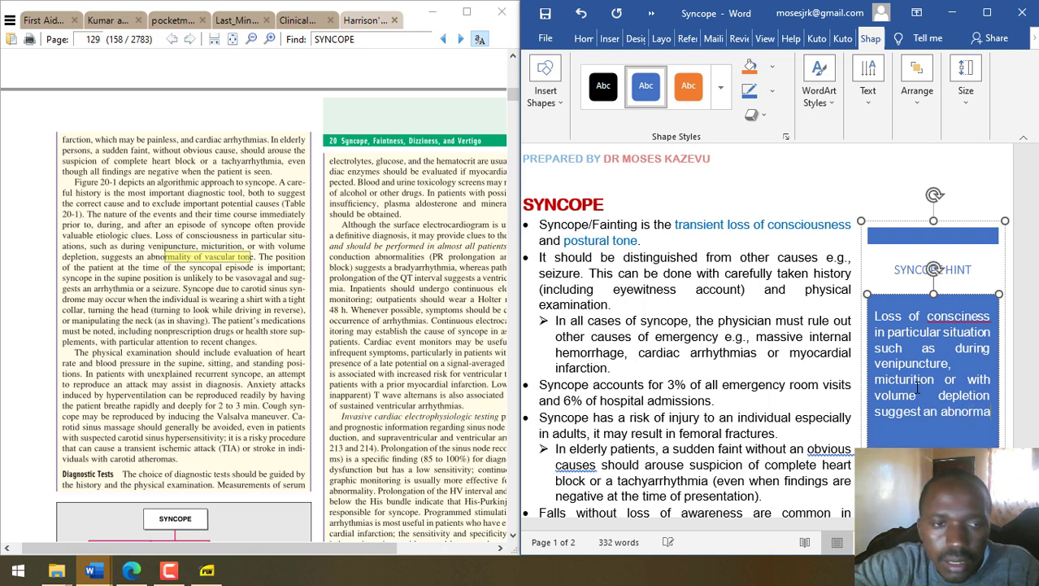
pyautogui.write('lity of')
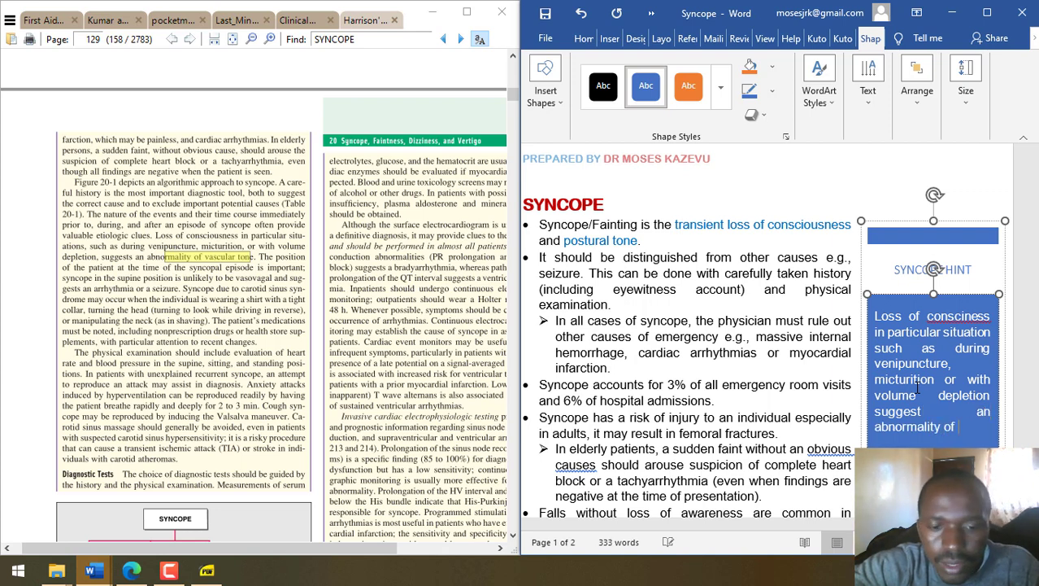
pyautogui.write(' vascular tone.')
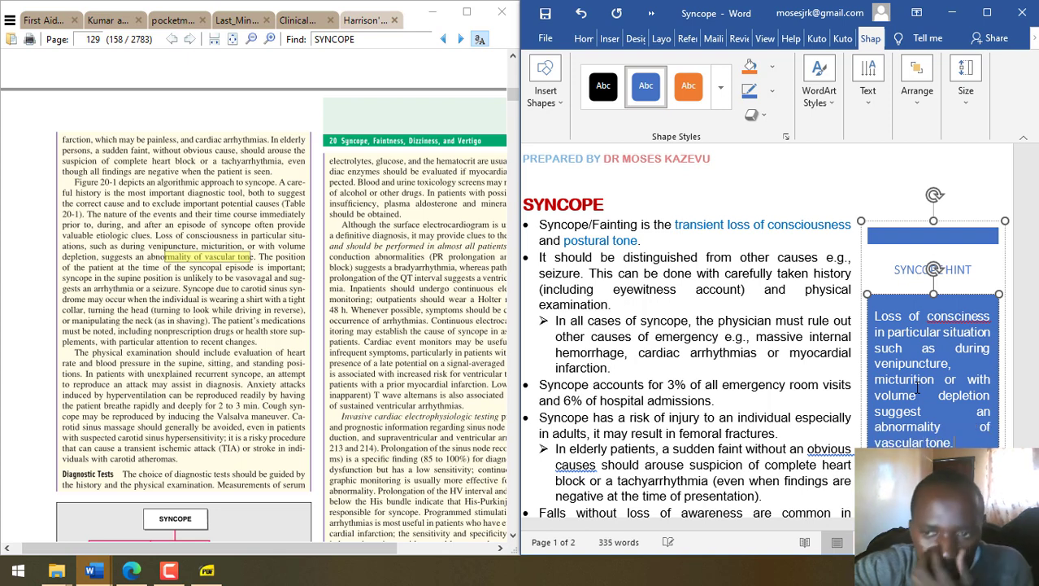
# - Correct the misspelled word "consciness" in the sidebar body to "consciousness"
pyautogui.rightClick(974, 321)
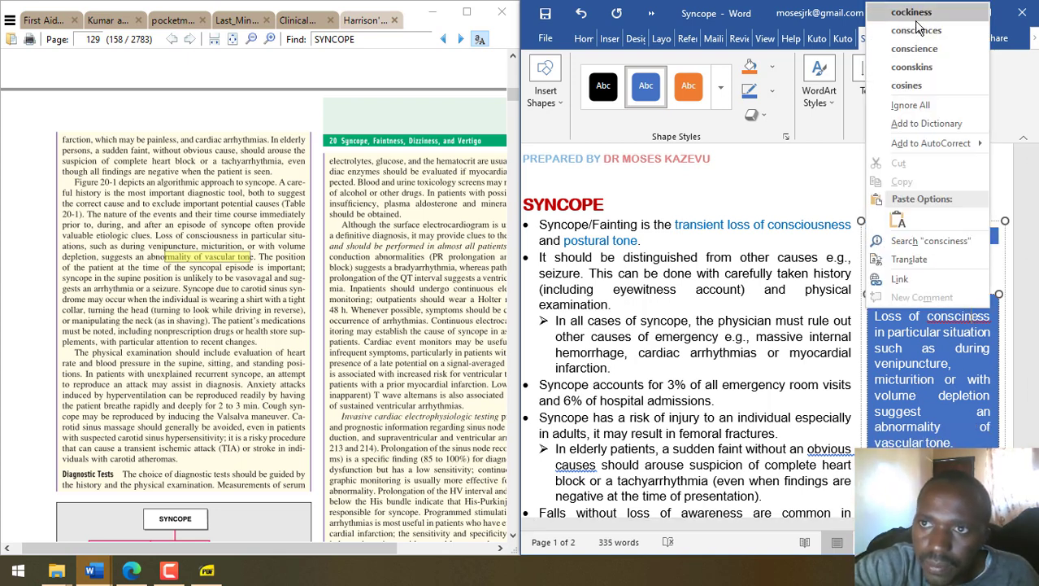
pyautogui.click(952, 375)
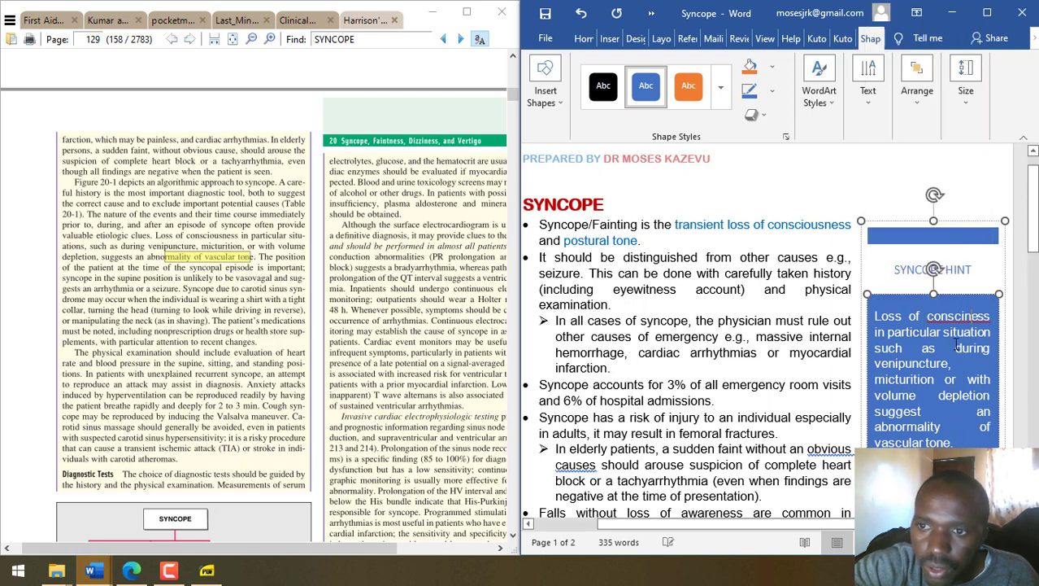
pyautogui.click(960, 318)
pyautogui.write('ous')
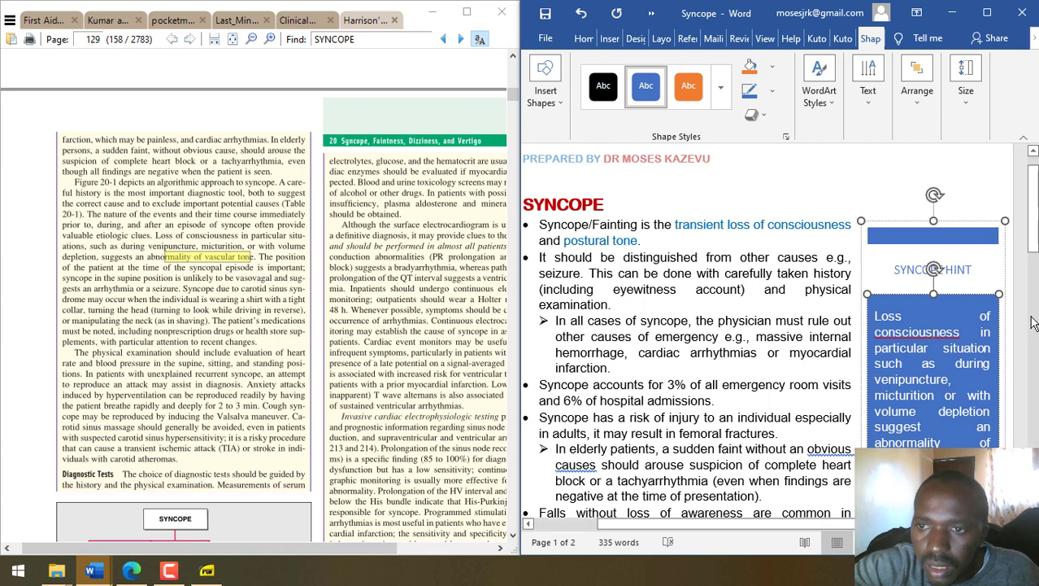
pyautogui.rightClick(939, 342)
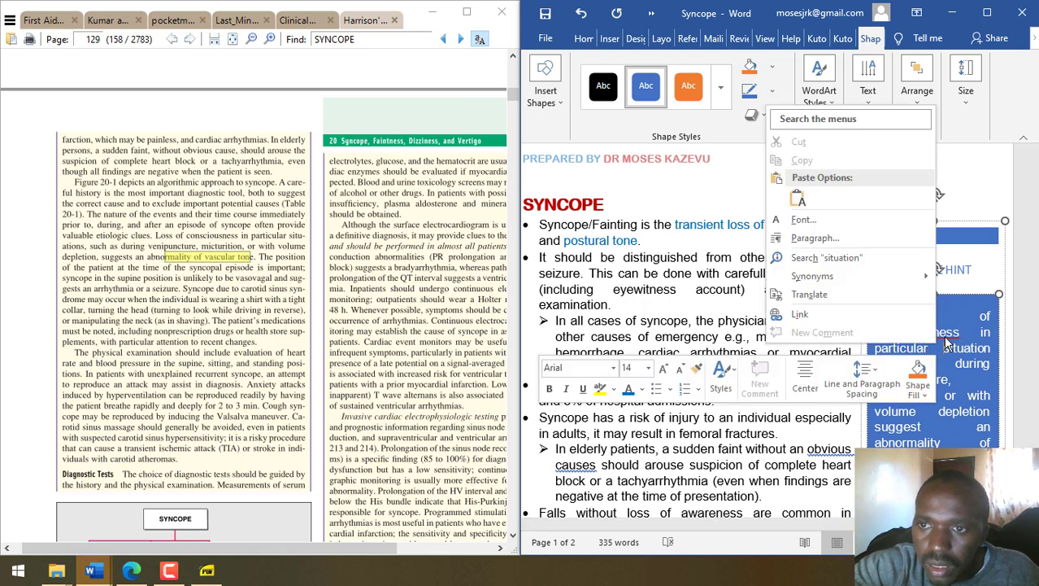
pyautogui.click(940, 338)
pyautogui.rightClick(942, 338)
pyautogui.click(941, 334)
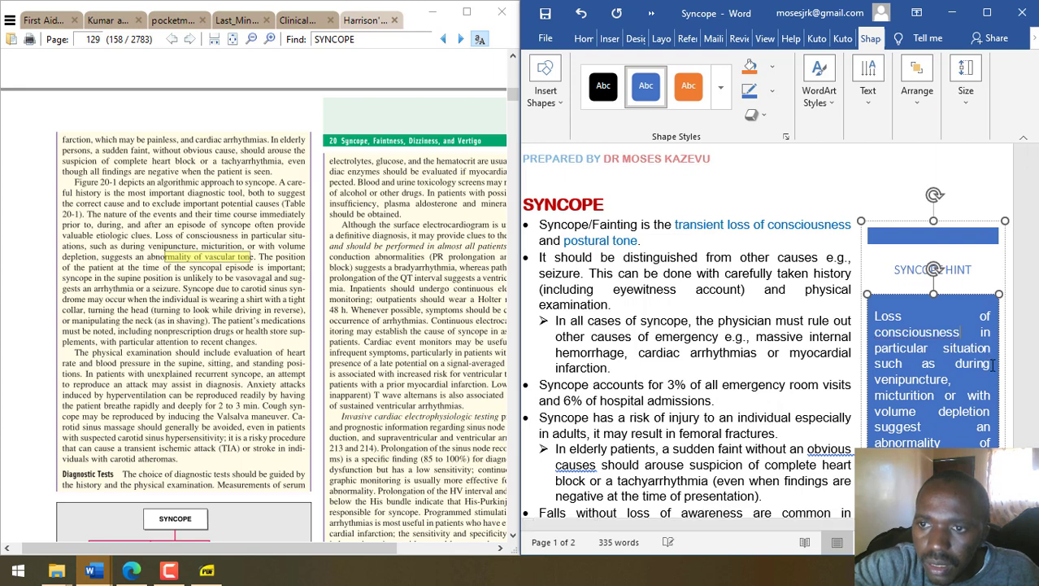
pyautogui.moveTo(1033, 199); pyautogui.dragTo(1033, 299)
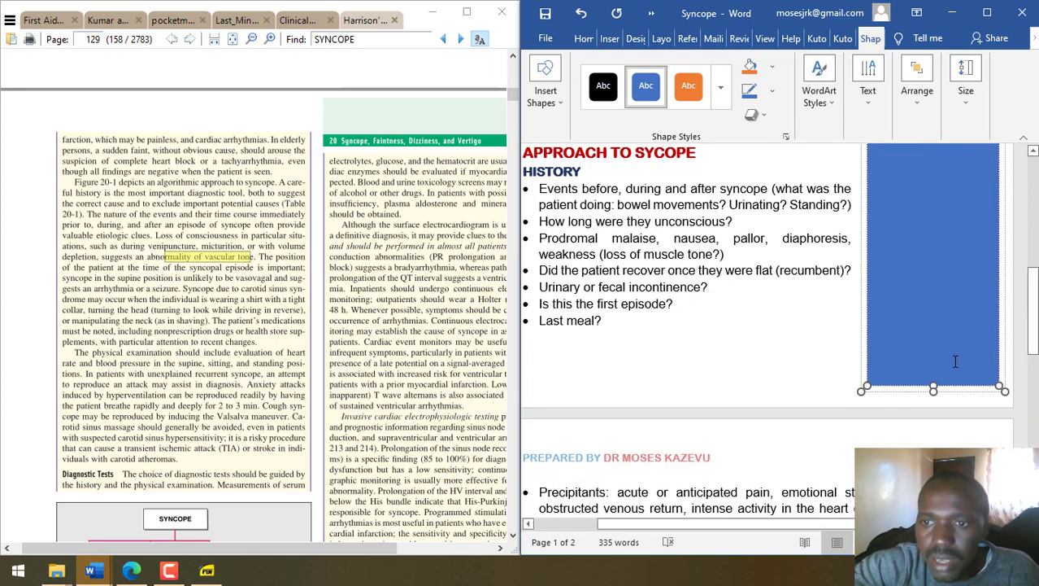
# - Shorten the sidebar from its bottom edge so its blue body ends just below the hint text
pyautogui.moveTo(926, 409); pyautogui.dragTo(942, 227)
pyautogui.moveTo(943, 176); pyautogui.dragTo(941, 163)
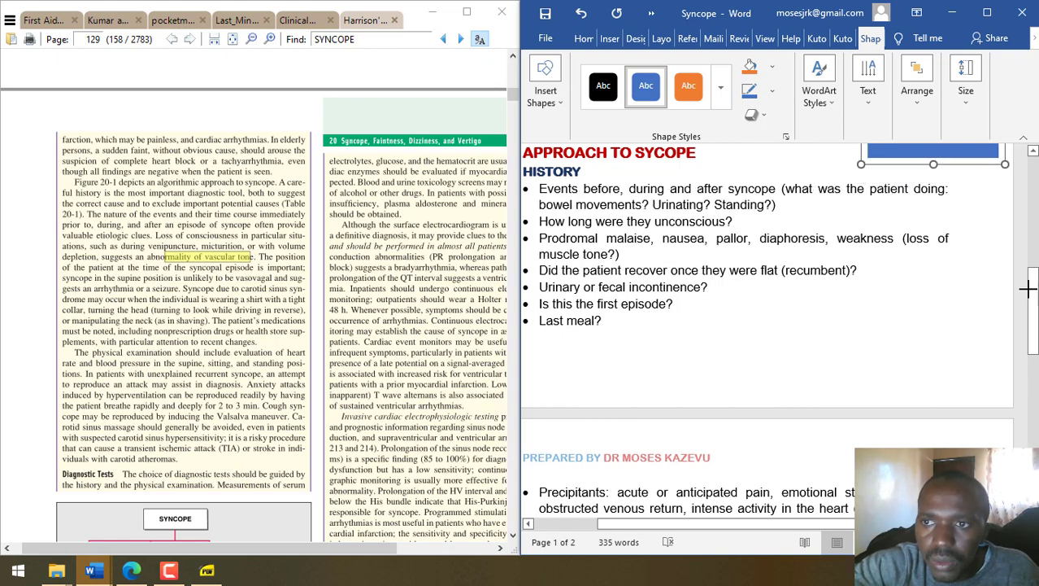
pyautogui.scroll(7, 1035, 327)
pyautogui.moveTo(1034, 230); pyautogui.dragTo(1035, 240)
pyautogui.moveTo(934, 421); pyautogui.dragTo(938, 267)
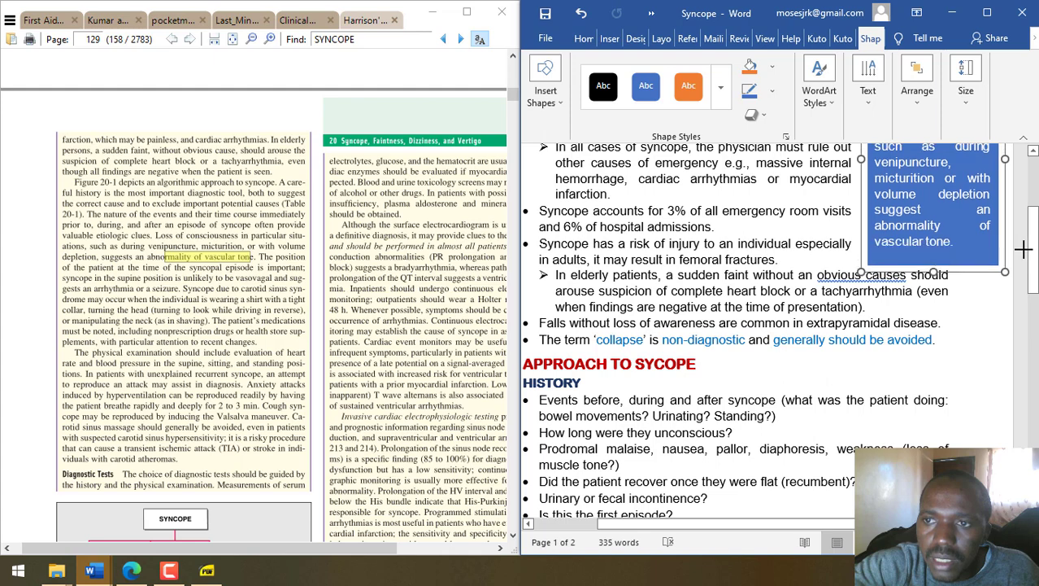
pyautogui.scroll(2, 988, 253)
pyautogui.scroll(3, 948, 271)
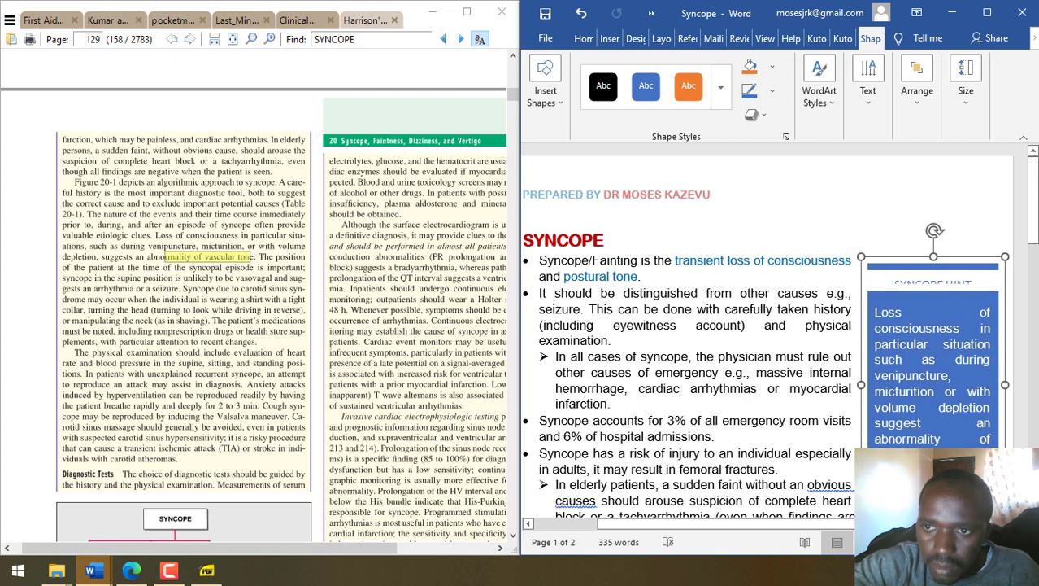
pyautogui.scroll(-2, 937, 443)
pyautogui.moveTo(937, 446); pyautogui.dragTo(937, 477)
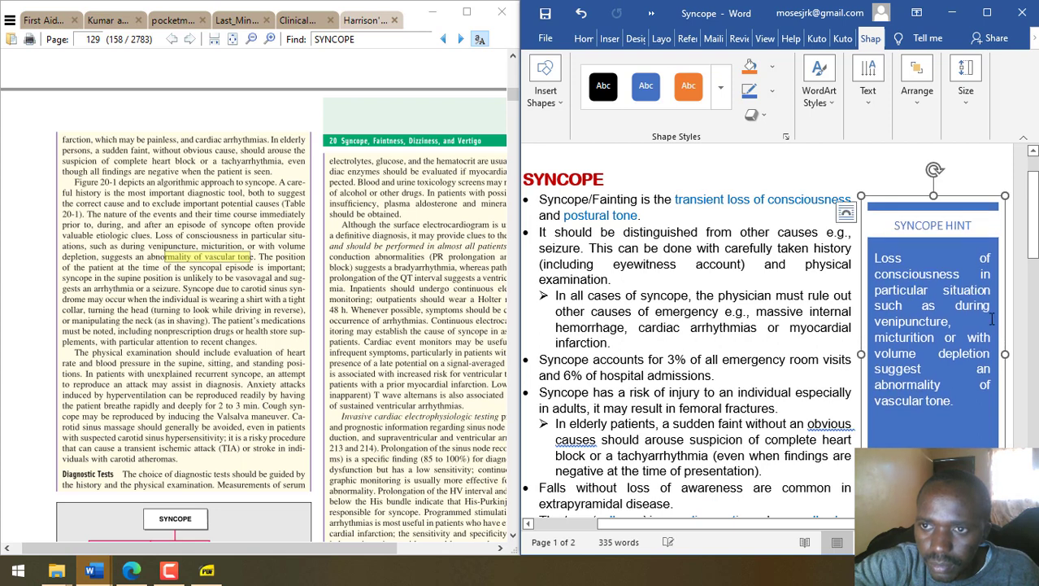
# - Trim the sidebar's height a little more and enlarge its title box so "SYNCOPE HINT" fits completely
pyautogui.click(925, 225)
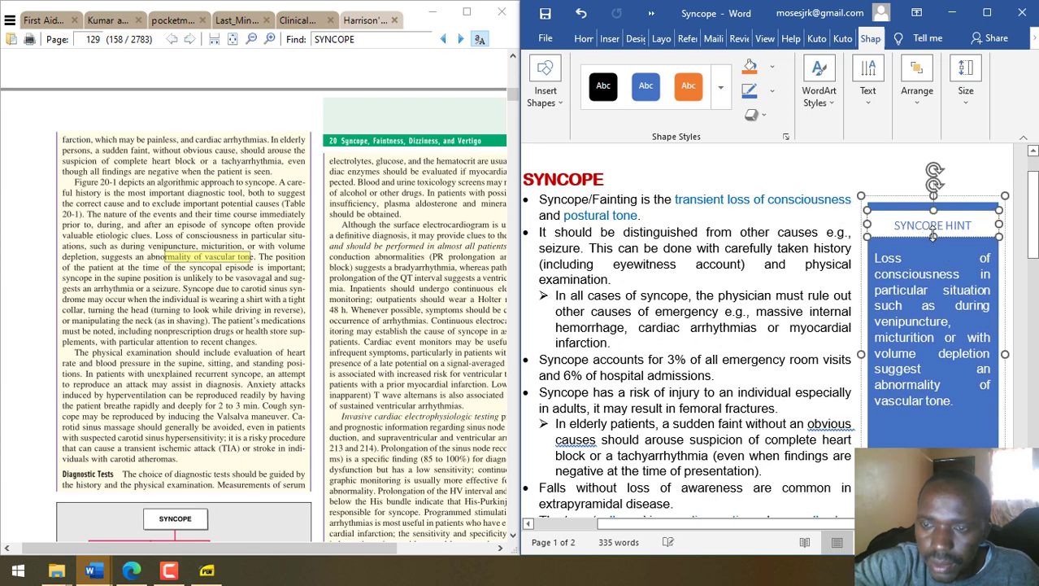
pyautogui.moveTo(933, 236); pyautogui.dragTo(933, 241)
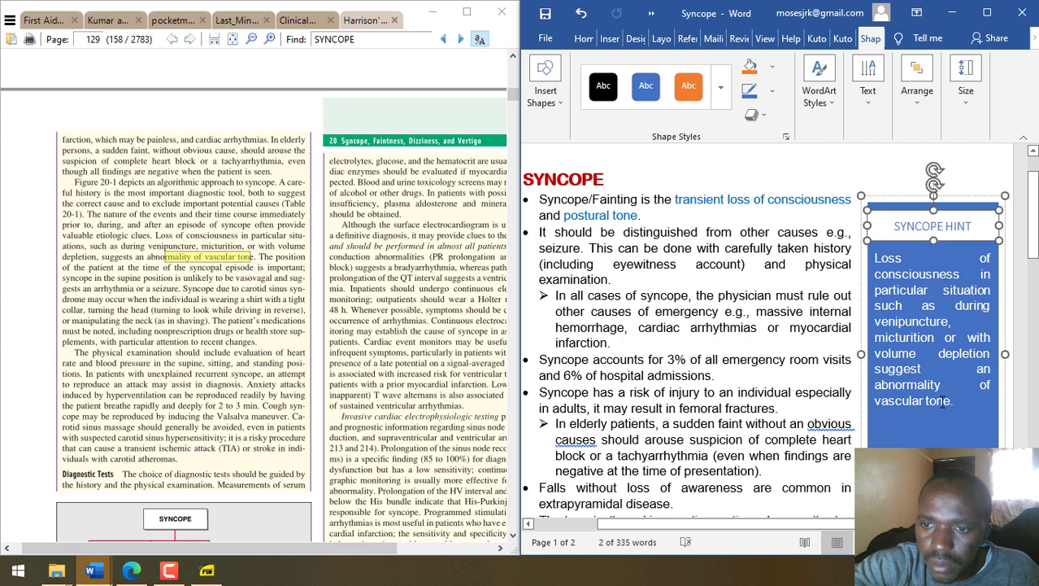
pyautogui.click(929, 429)
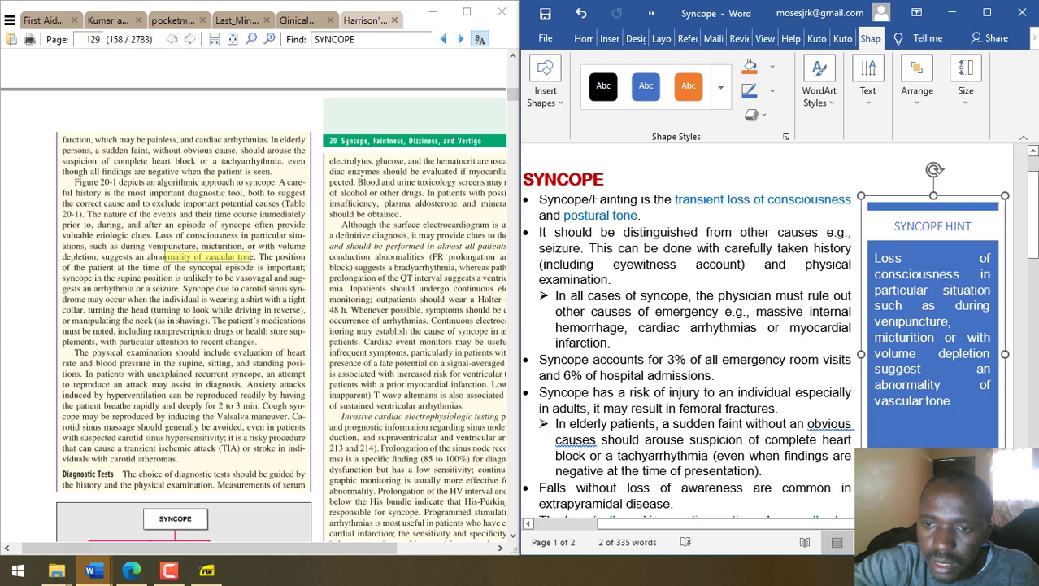
pyautogui.moveTo(933, 478); pyautogui.dragTo(933, 438)
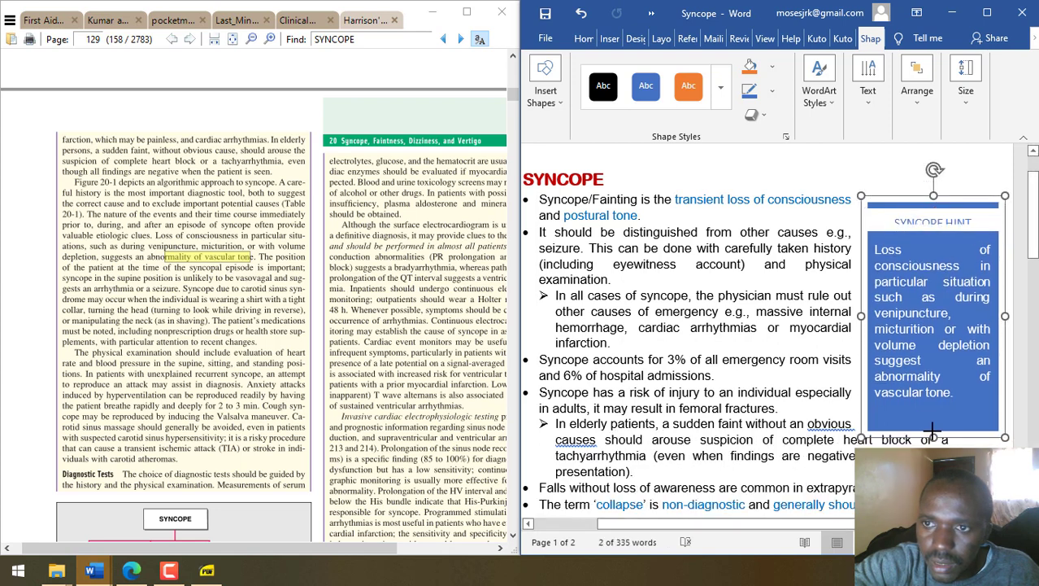
pyautogui.click(932, 231)
pyautogui.moveTo(931, 231); pyautogui.dragTo(934, 237)
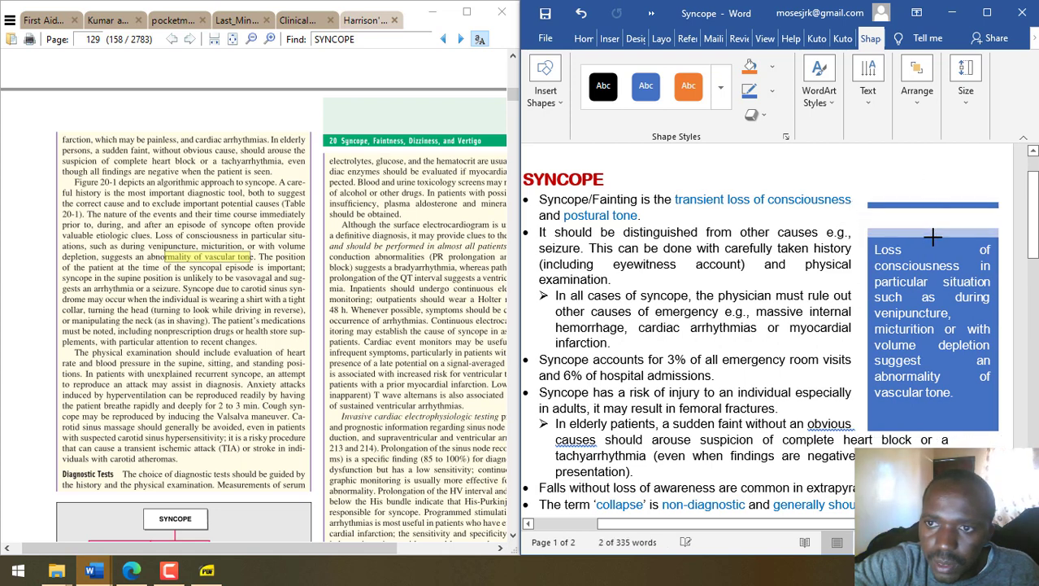
pyautogui.click(895, 423)
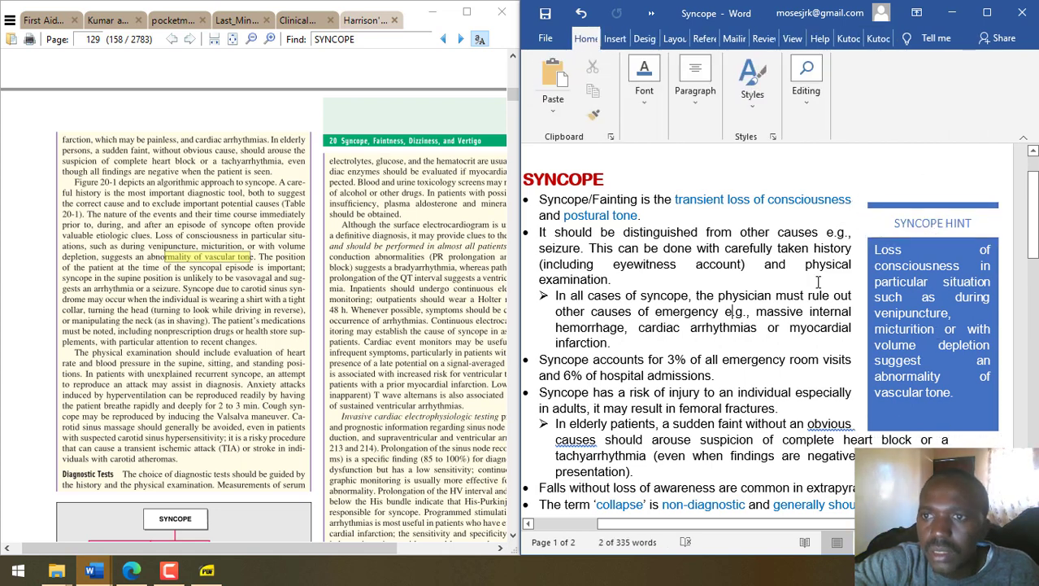
# - Apply a light blue gradient shape style to the sidebar's body box
pyautogui.moveTo(936, 203); pyautogui.dragTo(943, 214)
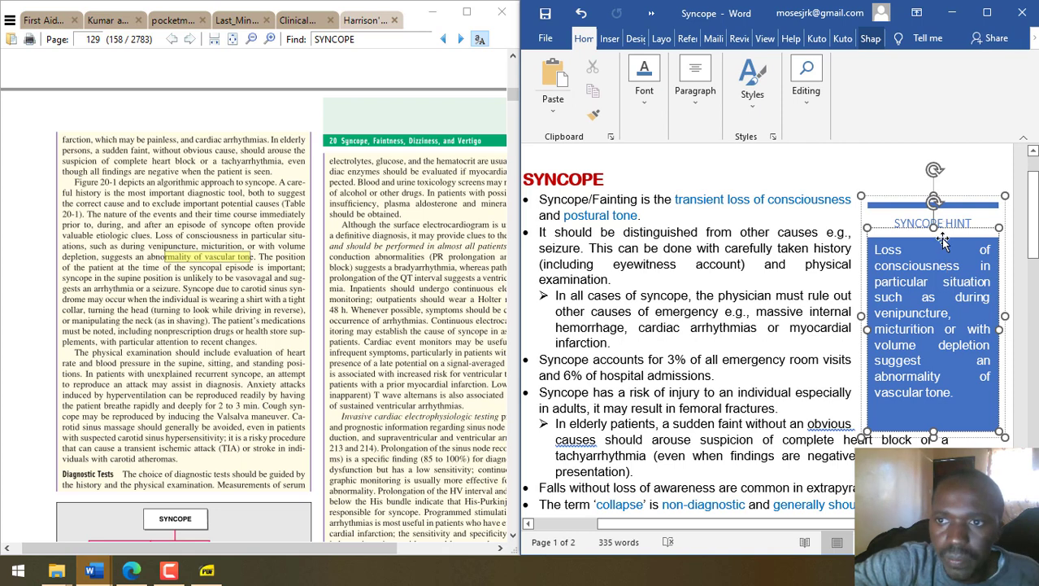
pyautogui.click(870, 39)
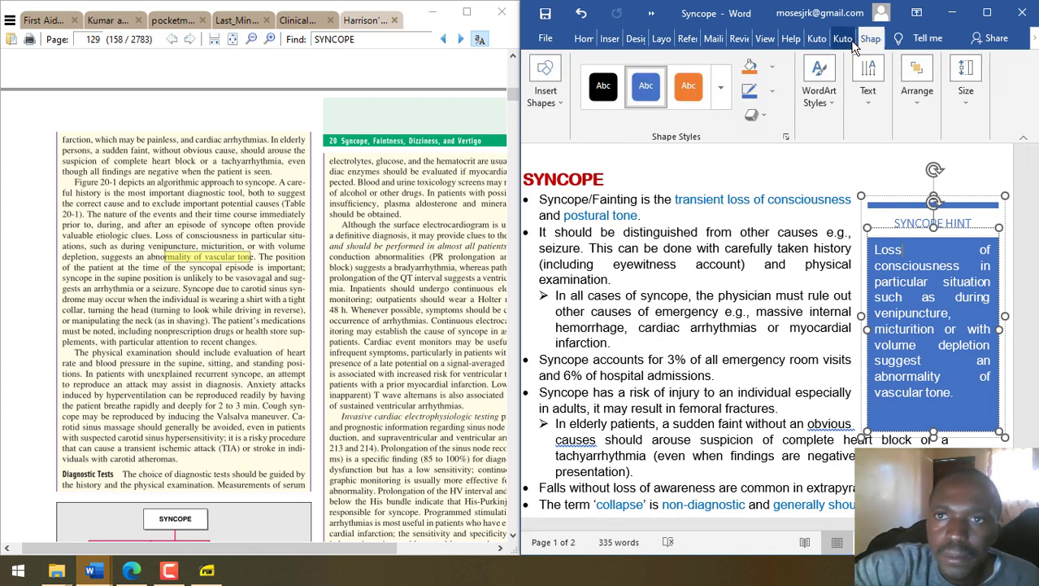
pyautogui.click(732, 93)
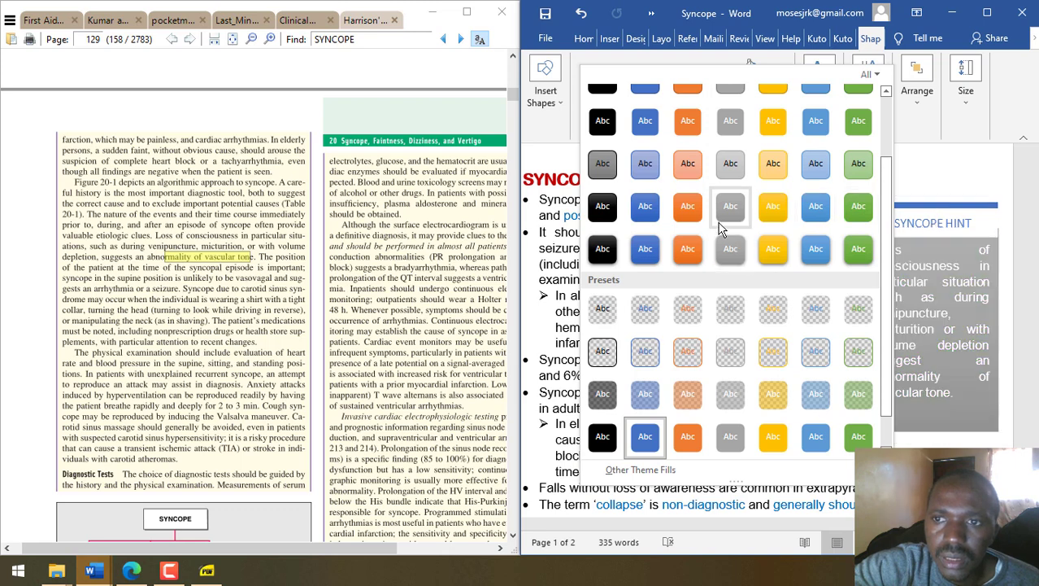
pyautogui.click(815, 248)
pyautogui.click(812, 326)
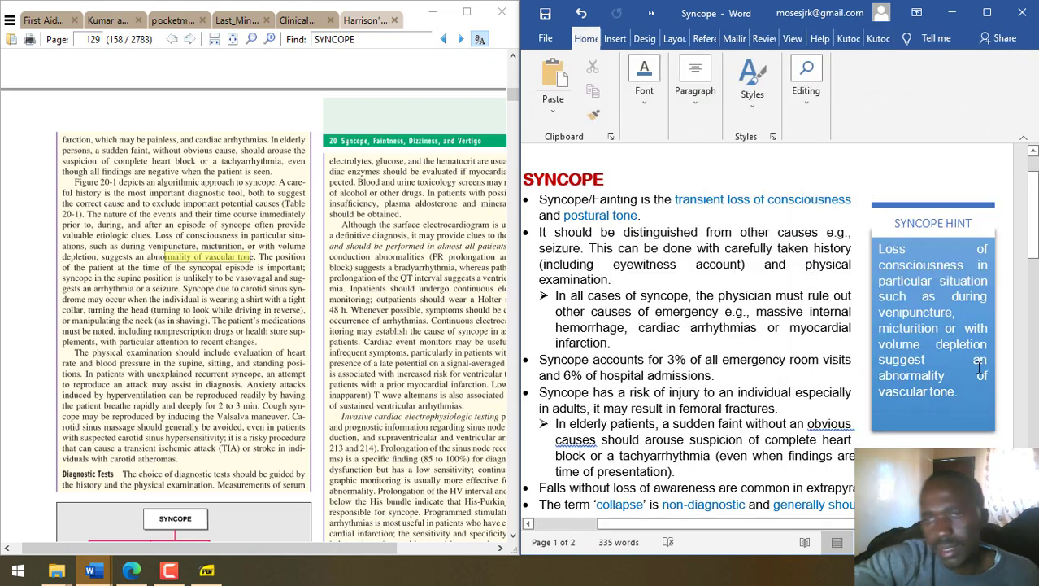
# - Move the whole sidebar down the first page so it sits beside the HISTORY list, near the page's right edge
pyautogui.click(935, 209)
pyautogui.moveTo(930, 263); pyautogui.dragTo(943, 429)
pyautogui.scroll(-2, 779, 339)
pyautogui.scroll(-4, 943, 429)
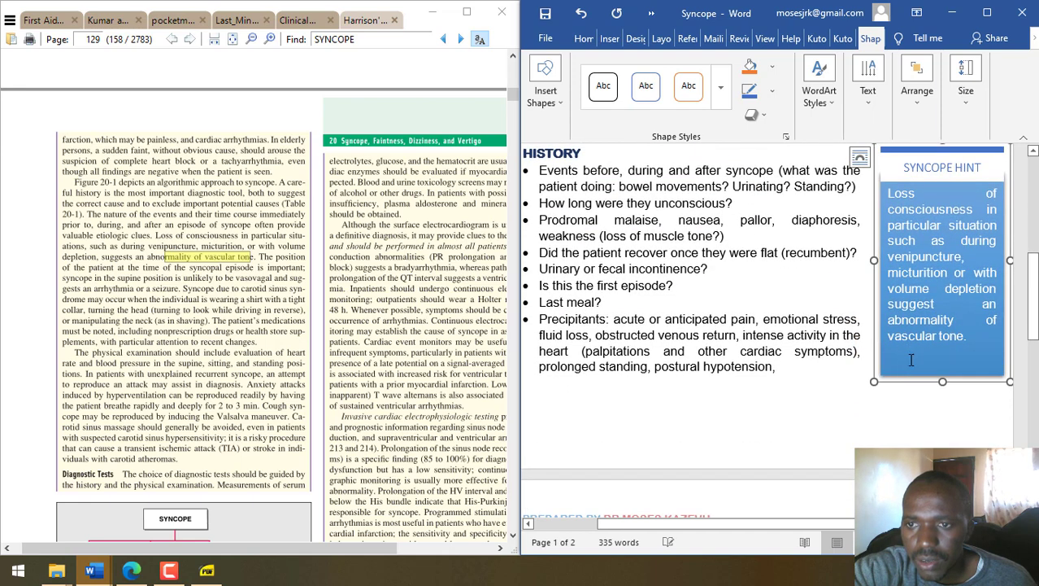
pyautogui.press('Escape')
# - Accept the grammar suggestion "obvious cause" for the flagged phrase in the elderly patients point
pyautogui.scroll(1, 850, 283)
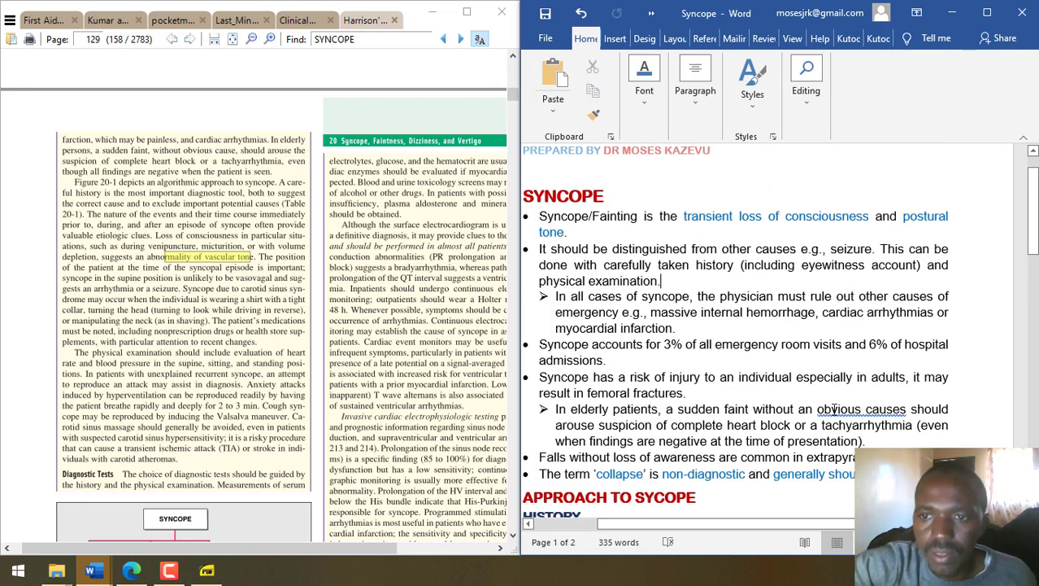
pyautogui.rightClick(835, 407)
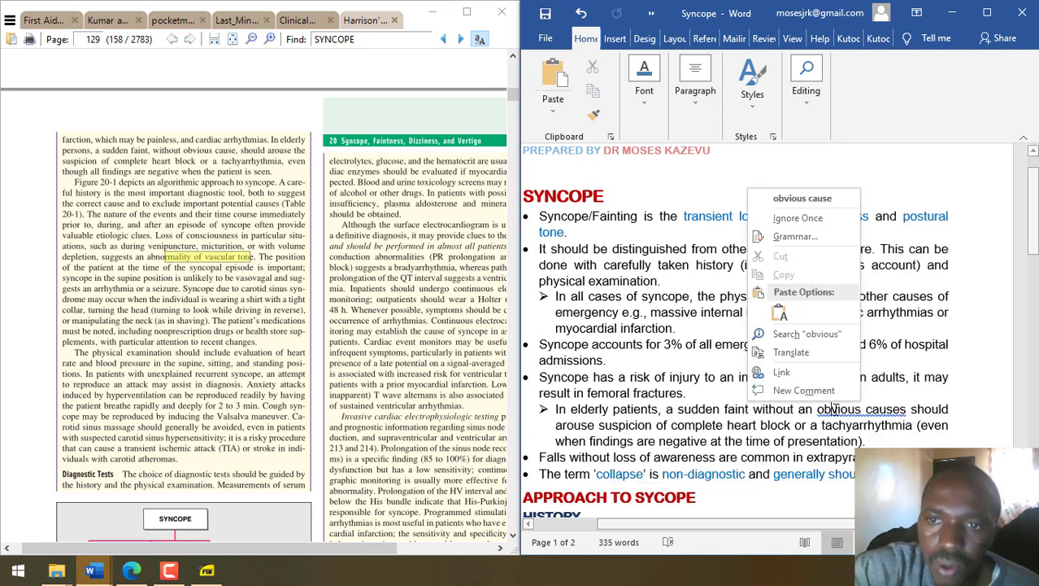
pyautogui.click(783, 197)
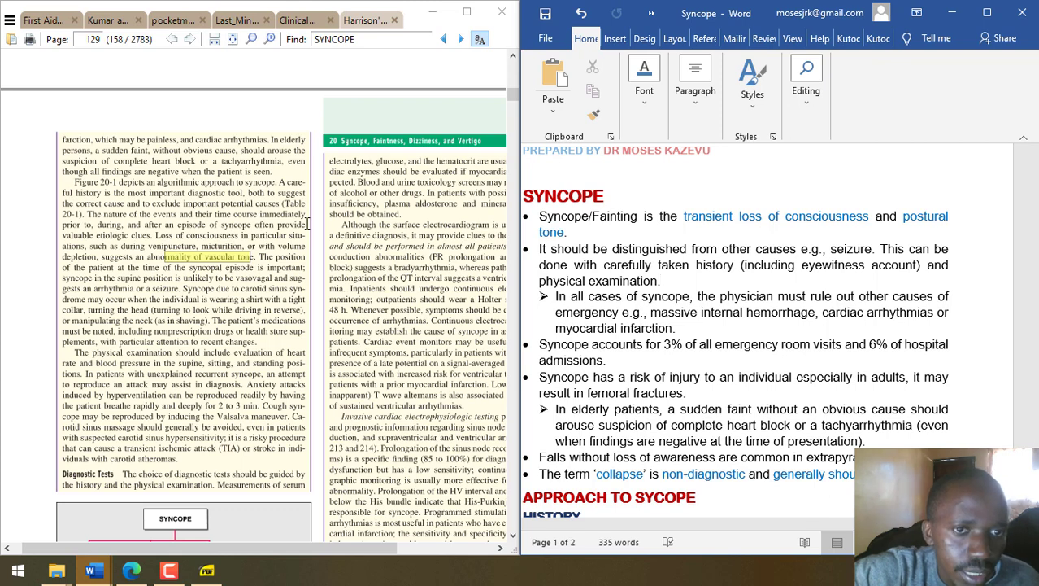
# - Mark the Harrison's PDF passage from "The position of the patient" through "an arrhythmia or a seizure" as reference
pyautogui.moveTo(313, 272); pyautogui.dragTo(290, 267)
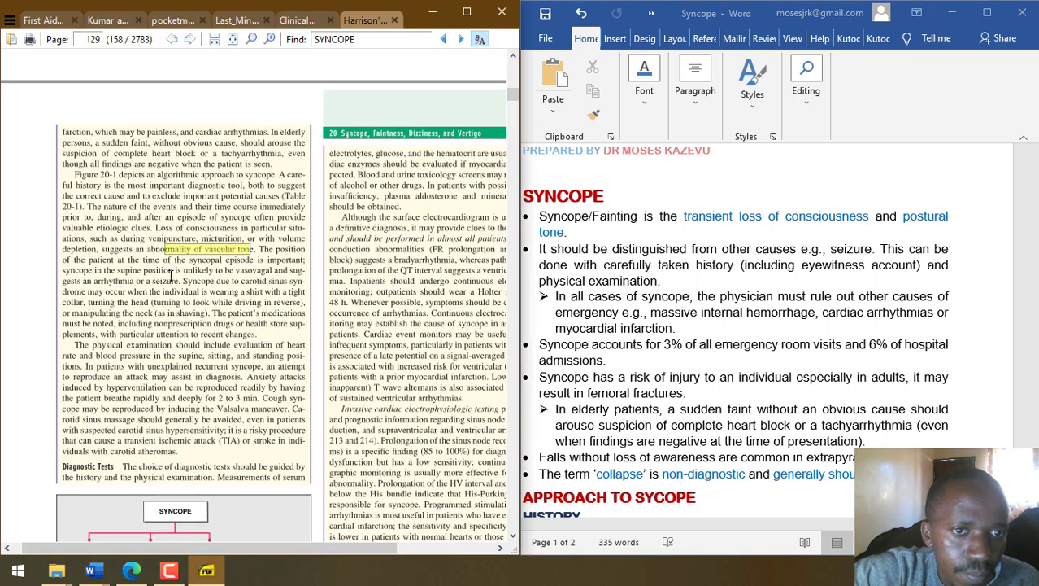
pyautogui.hotkey('alt', 'Tab')
pyautogui.moveTo(265, 238); pyautogui.dragTo(176, 279)
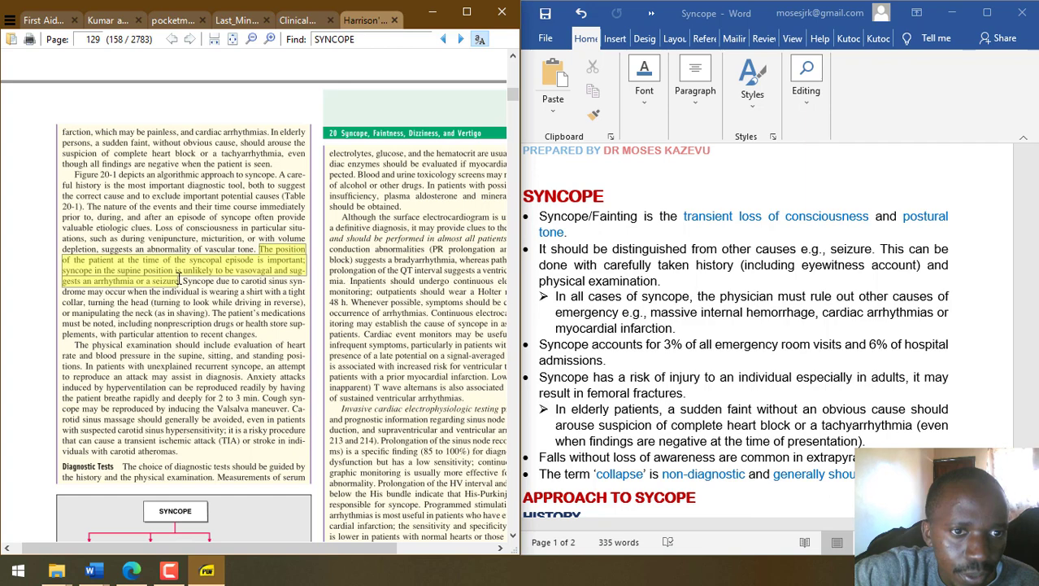
# - Add a sub-point after the emotional stress point: "The position of the patient at the time of the syncopal episode is important, syncope in the supine"
pyautogui.click(680, 417)
pyautogui.scroll(-10, 680, 415)
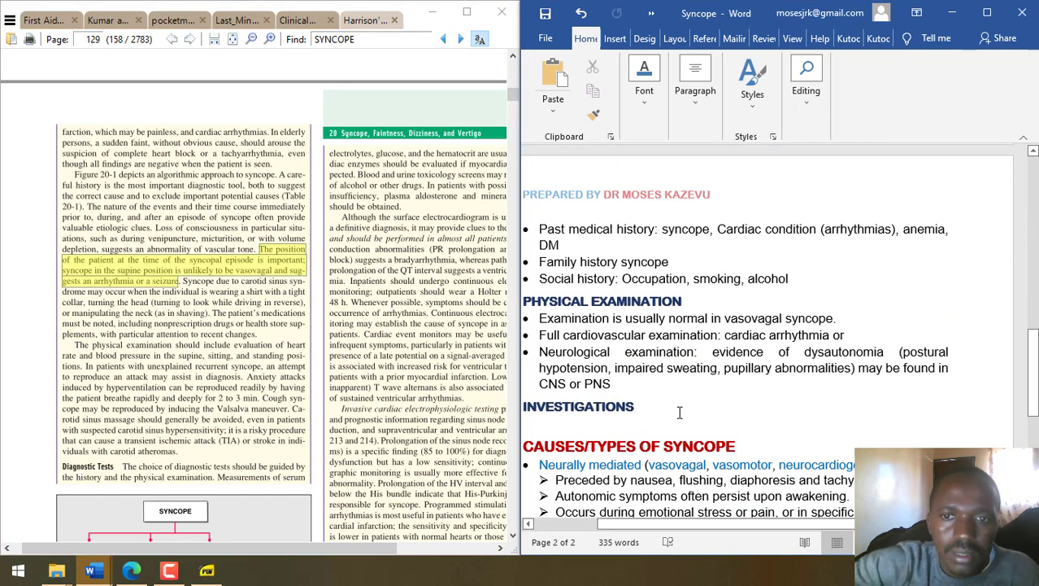
pyautogui.scroll(-8, 680, 413)
pyautogui.click(789, 159)
pyautogui.press('Return')
pyautogui.write('The p')
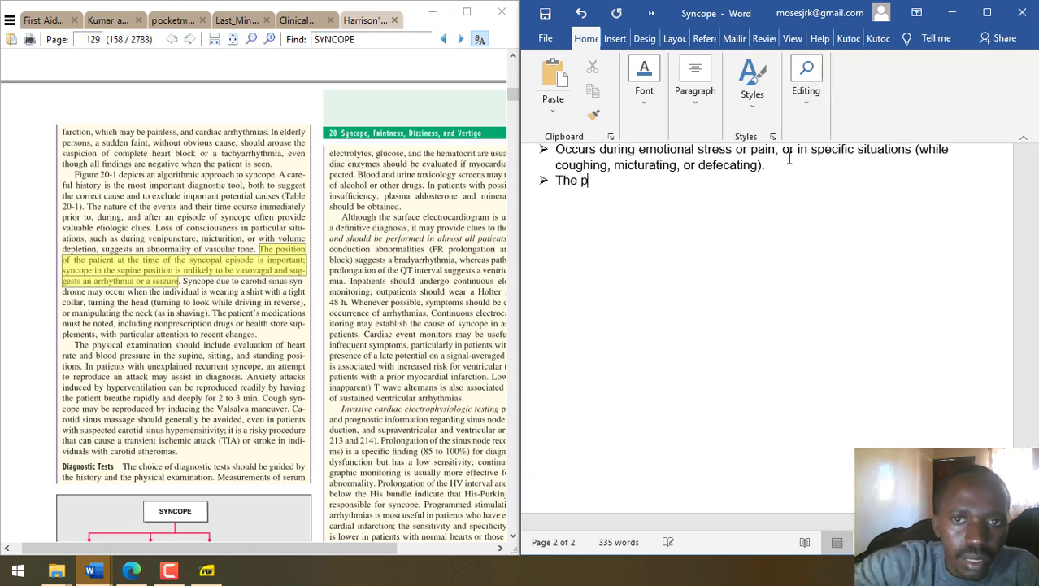
pyautogui.write('os')
pyautogui.press('BackSpace')
pyautogui.press('BackSpace')
pyautogui.press('BackSpace')
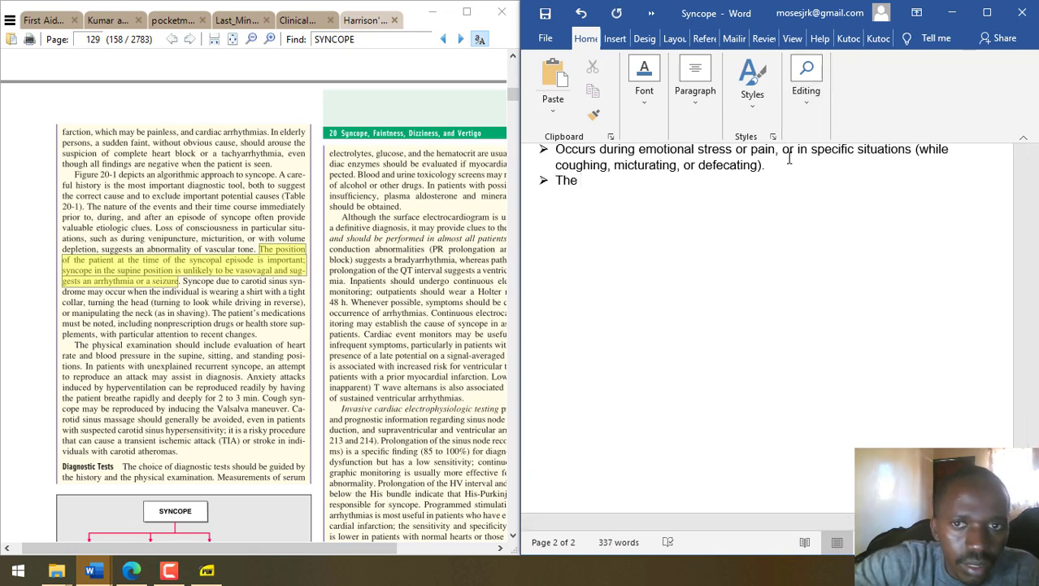
pyautogui.write('position of the ')
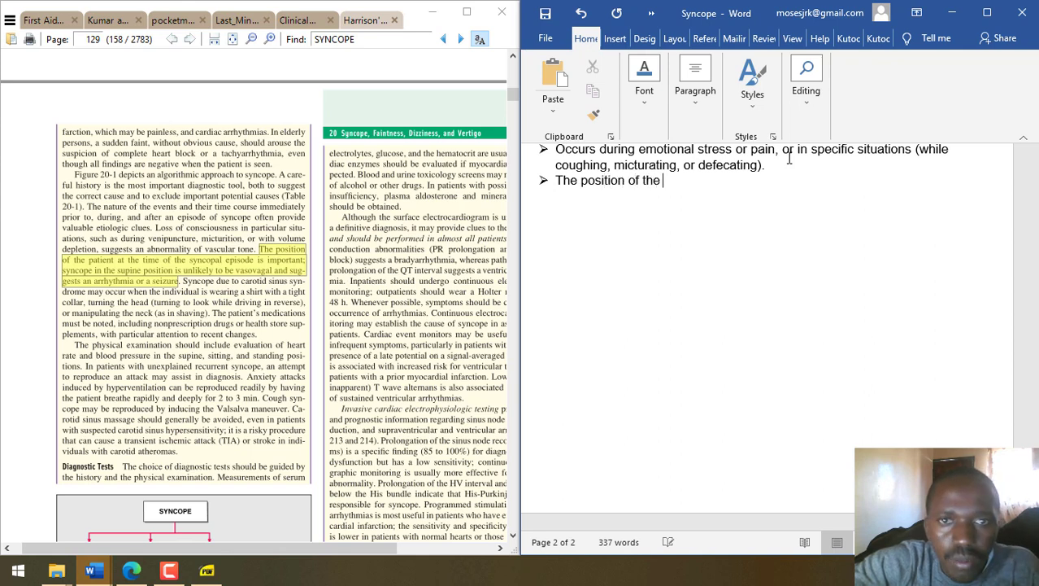
pyautogui.write('patient at th')
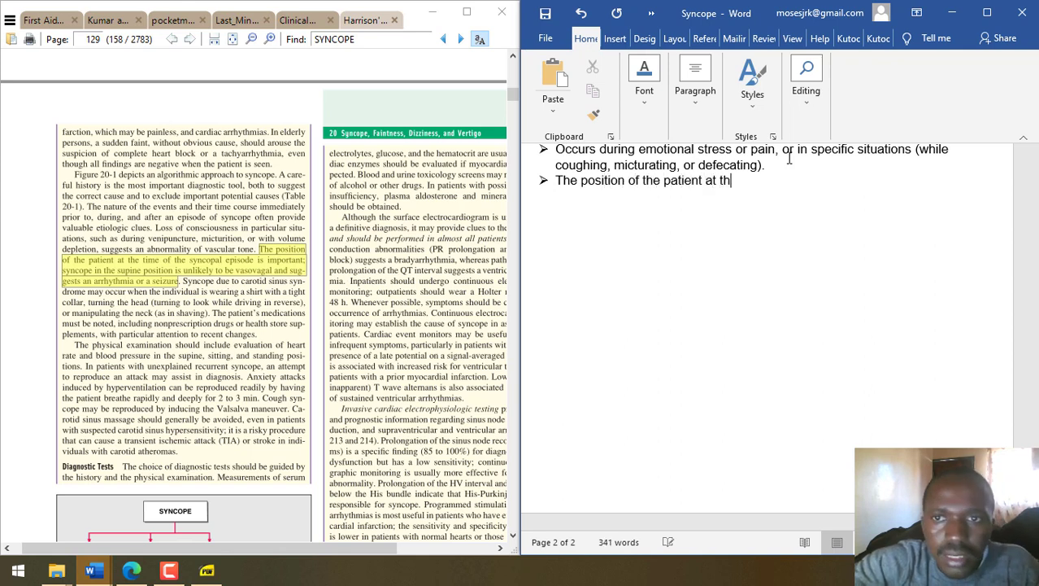
pyautogui.write('e time o')
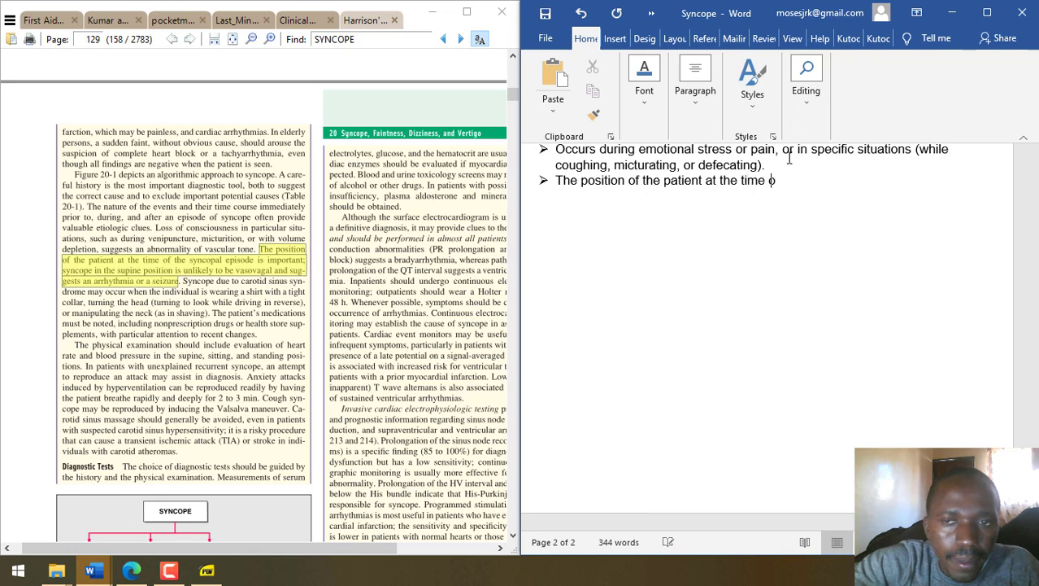
pyautogui.write('f the syncopel episode is important, syncope in the supine poisi')
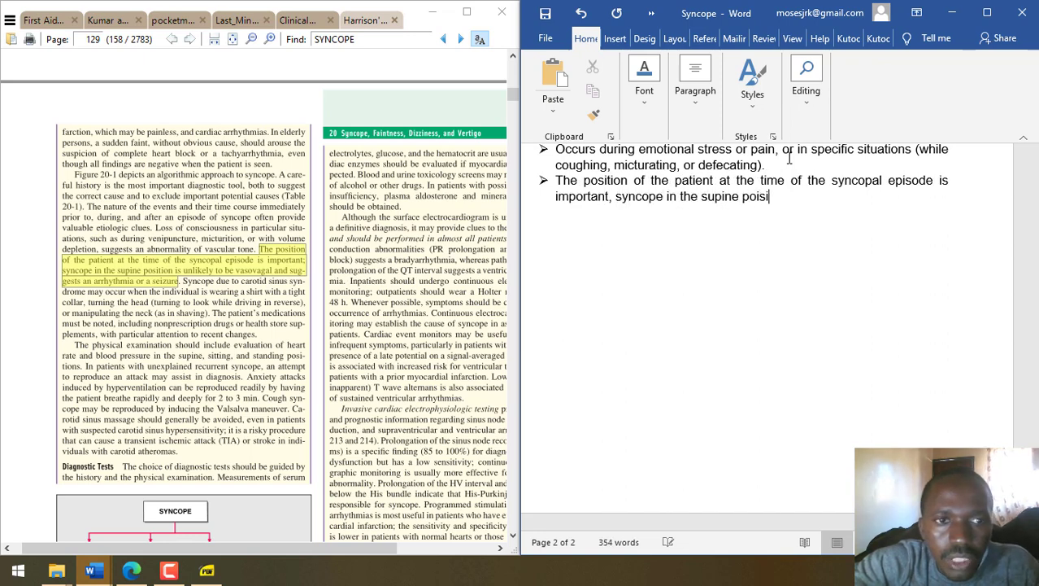
# - Finish the supine syncope sub-point with "position is unlikely to be vasovagal and suggests an arrhythmia or a seizure."
pyautogui.press('BackSpace')
pyautogui.press('BackSpace')
pyautogui.press('BackSpace')
pyautogui.write('sition is unlikely to be va')
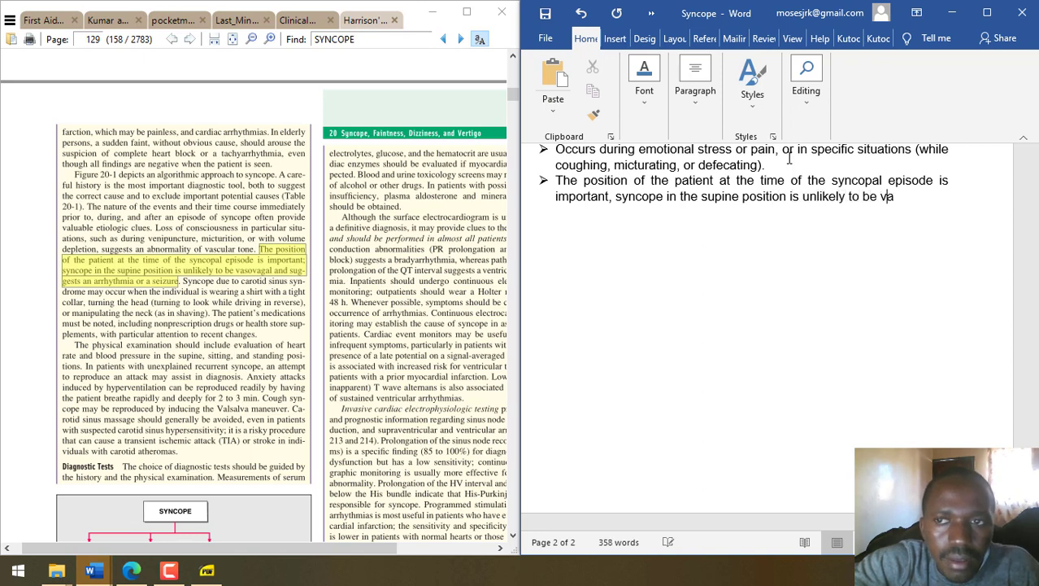
pyautogui.write('sovagal')
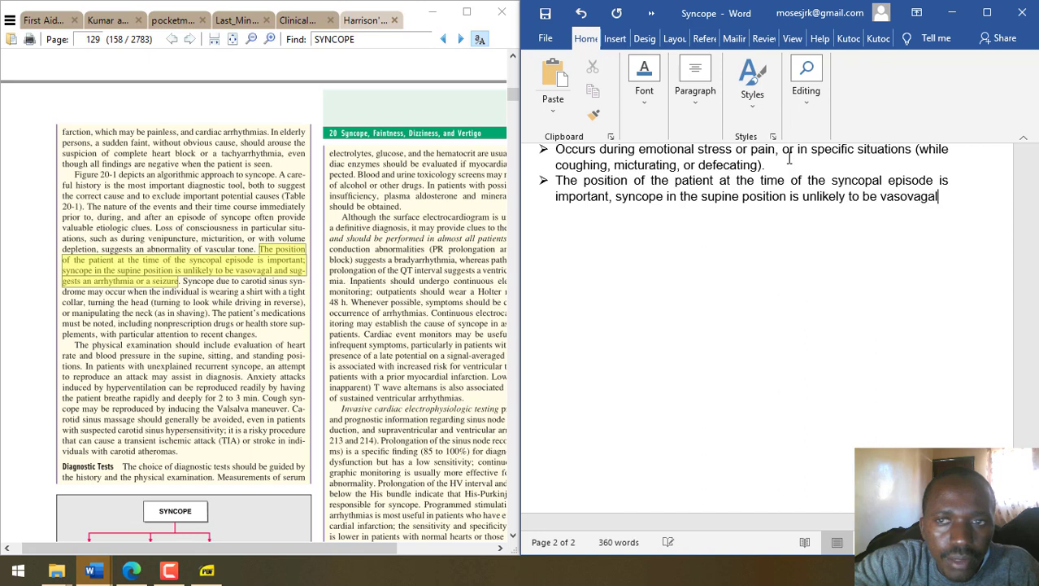
pyautogui.write(' and suggest')
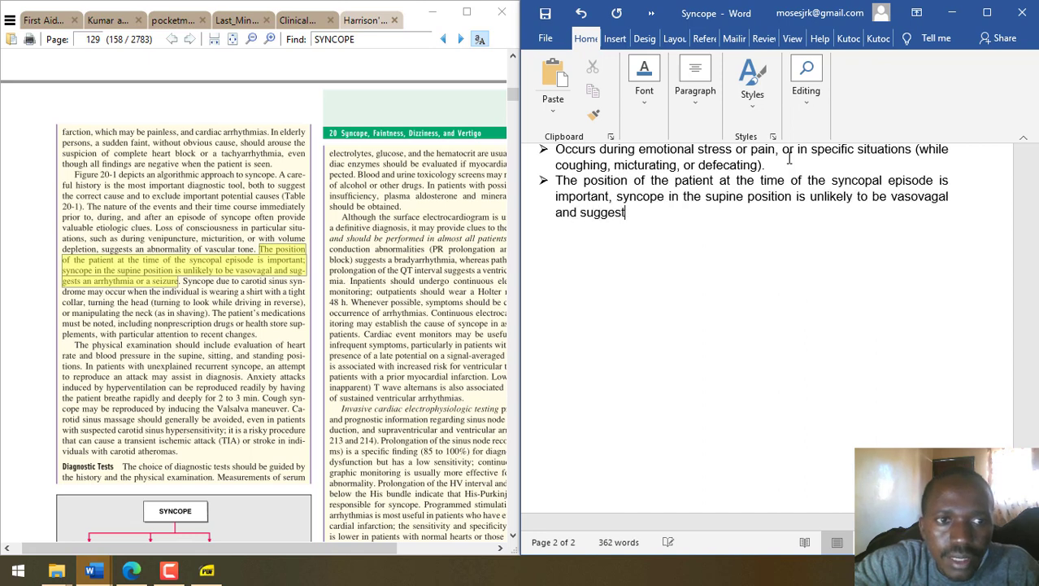
pyautogui.write('s an arrhythmia or a seizure.')
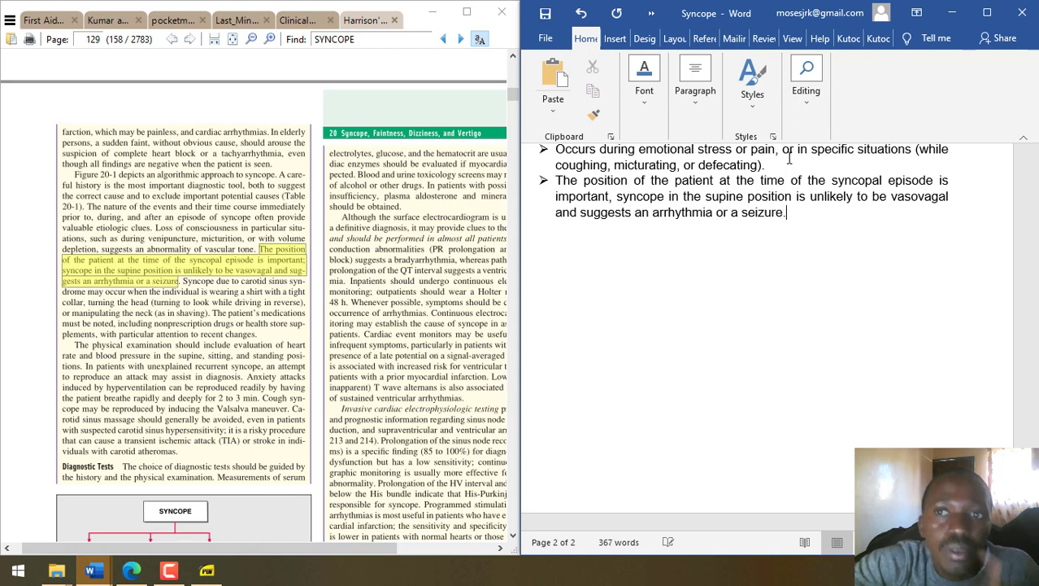
# - Bring up Table 10.19, Differential Diagnosis of Syncope, in the First Aid PDF
pyautogui.scroll(8, 789, 159)
pyautogui.scroll(-8, 789, 159)
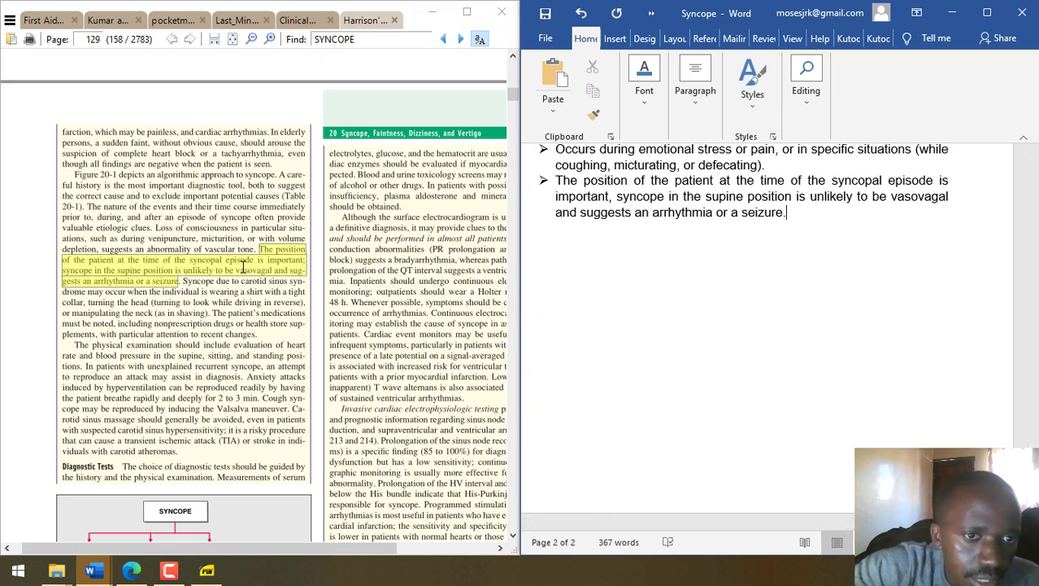
pyautogui.click(45, 21)
pyautogui.scroll(8, 196, 178)
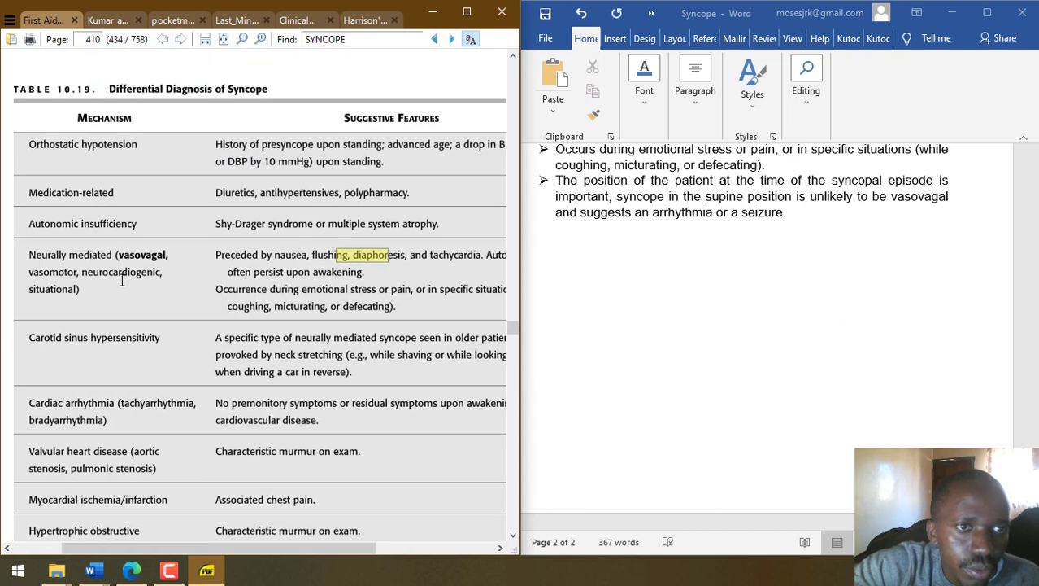
# - Add a bullet heading "Carotid sinus hypersensitivity:" below the supine syncope sub-point in the Word notes
pyautogui.click(818, 249)
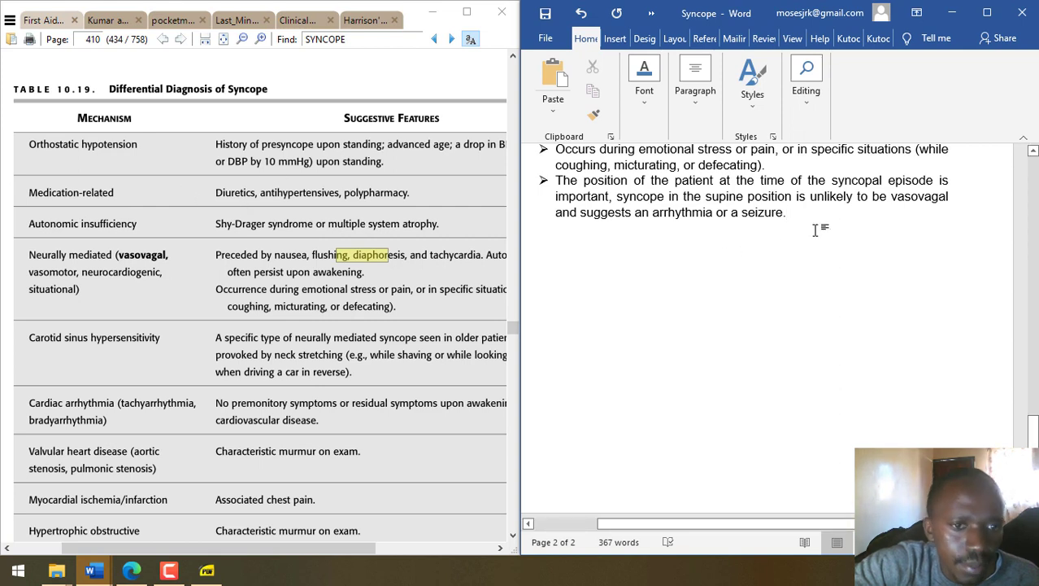
pyautogui.press('Return')
pyautogui.write('* CAr')
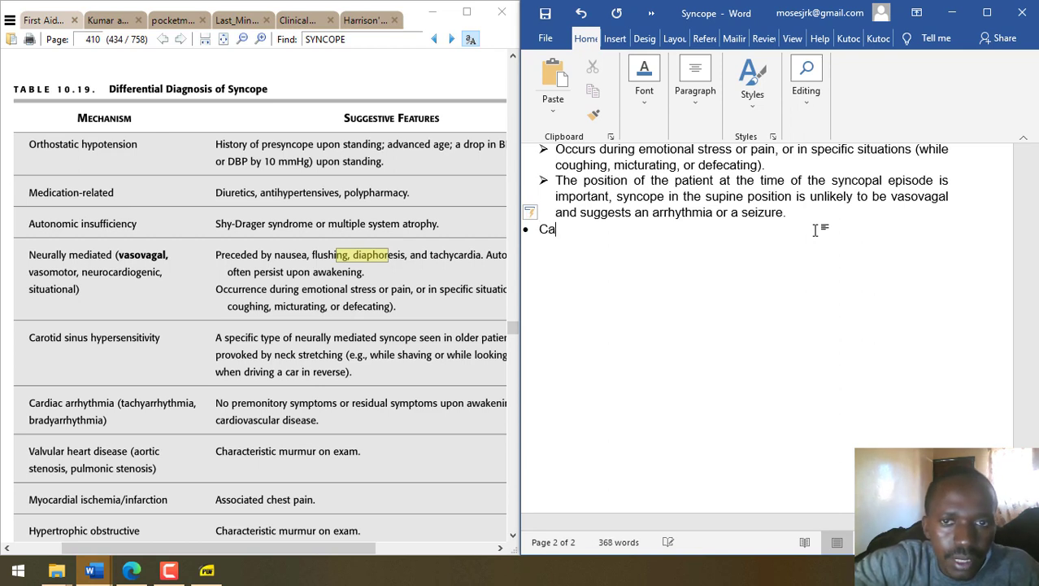
pyautogui.write('totid si')
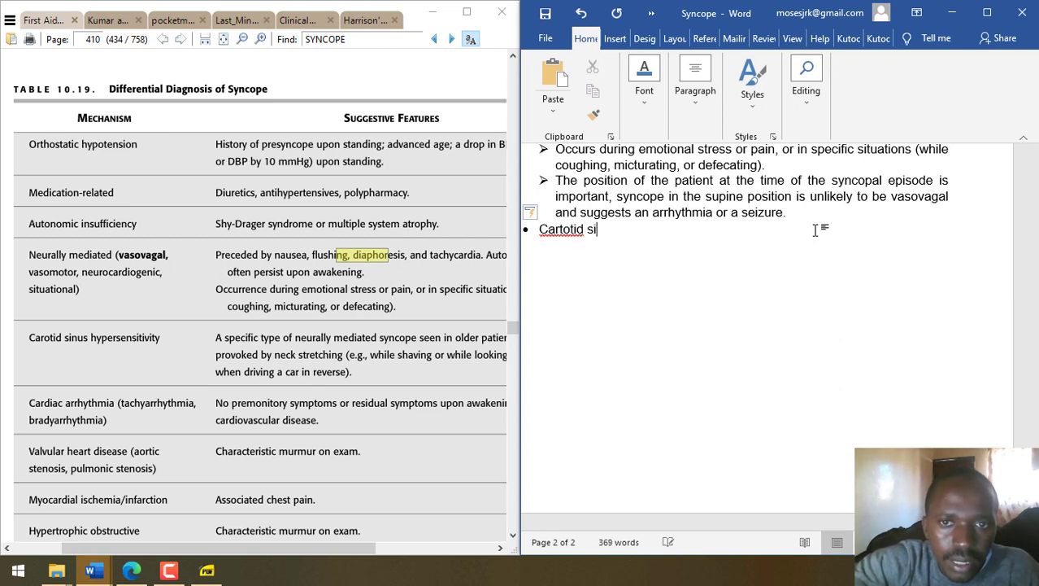
pyautogui.press('BackSpace')
pyautogui.press('BackSpace')
pyautogui.press('BackSpace')
pyautogui.press('BackSpace')
pyautogui.press('BackSpace')
pyautogui.press('BackSpace')
pyautogui.press('BackSpace')
pyautogui.press('BackSpace')
pyautogui.write('otid')
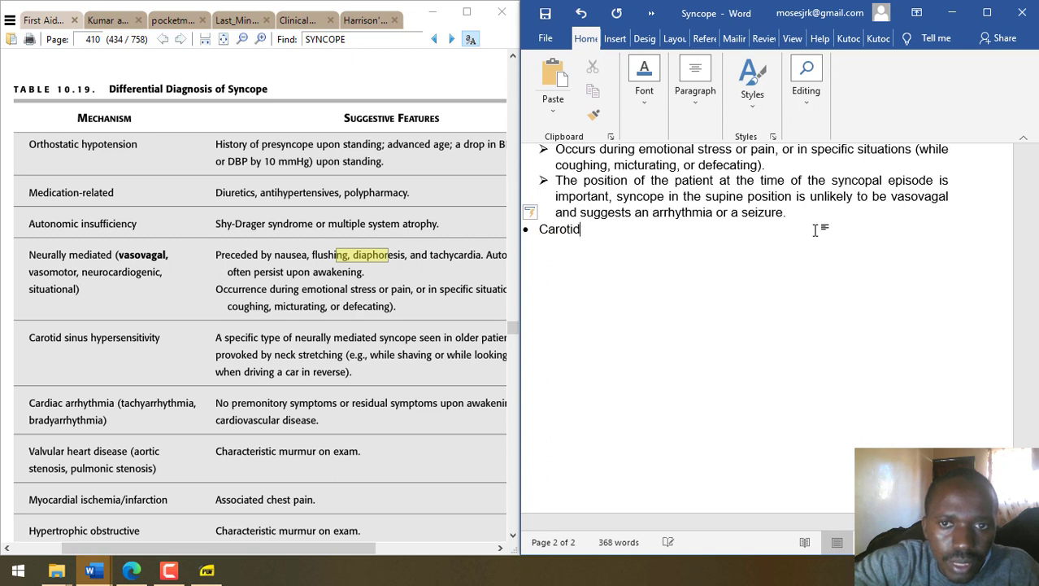
pyautogui.write(' sinu')
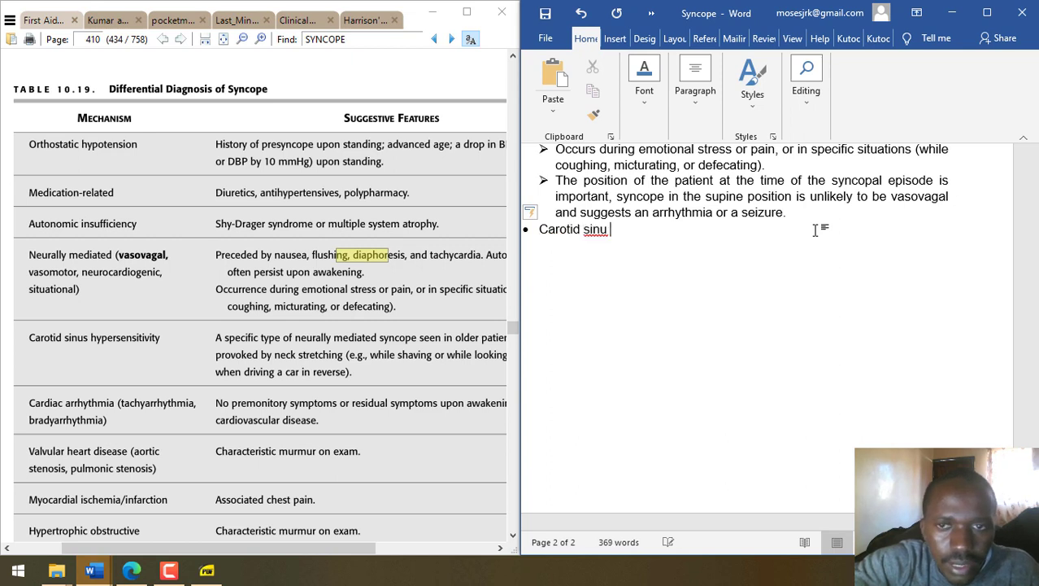
pyautogui.write(' hys hypersne')
pyautogui.press('BackSpace')
pyautogui.press('BackSpace')
pyautogui.press('BackSpace')
pyautogui.press('BackSpace')
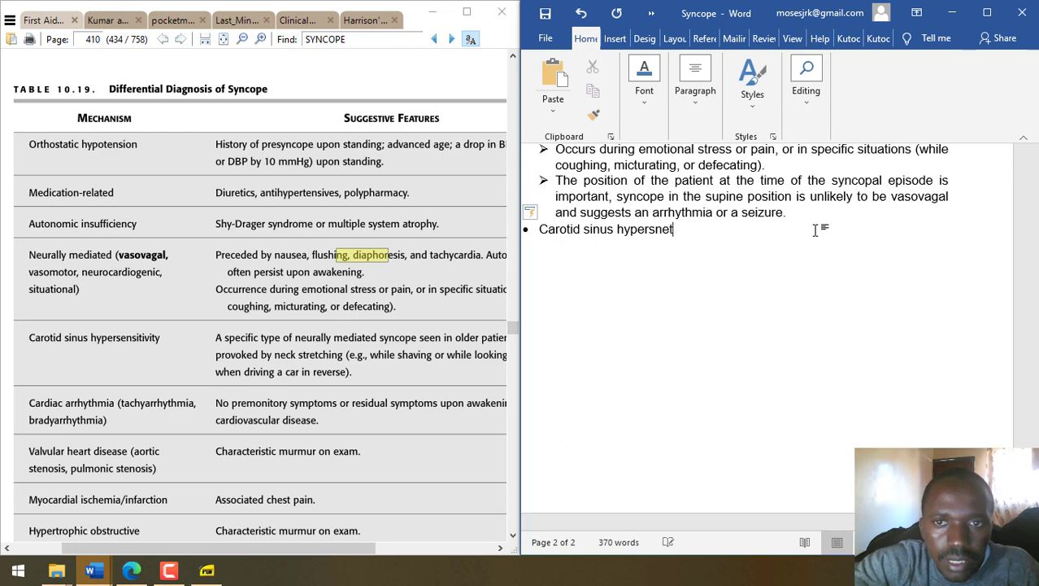
pyautogui.write('ensitivity:')
# - Add a sub-point under the carotid heading: "A specific type of neurally mediated syncope seen in older patients, classically provoked by neck"
pyautogui.scroll(5, 815, 230)
pyautogui.scroll(-5, 815, 230)
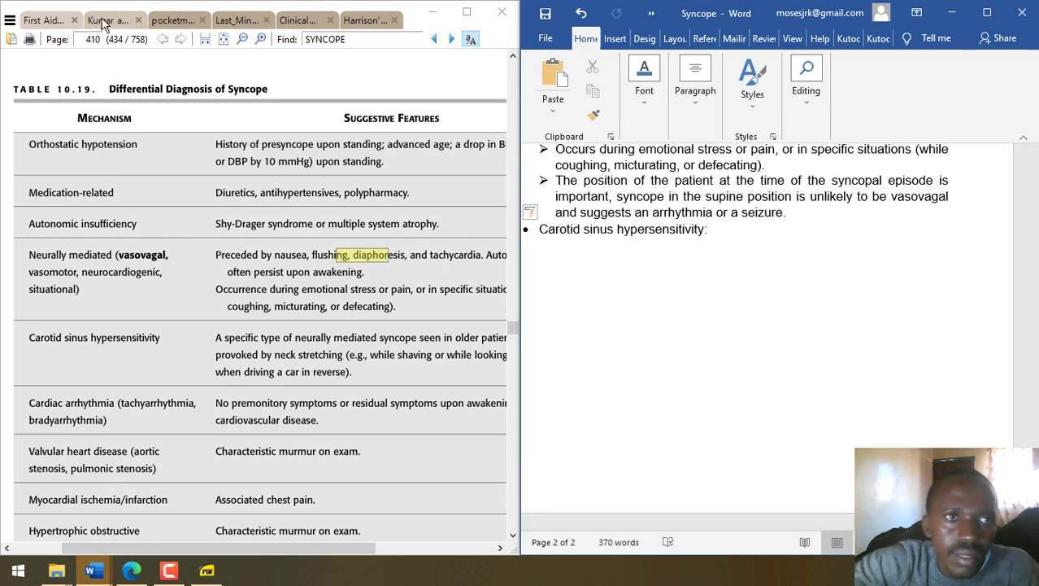
pyautogui.click(363, 20)
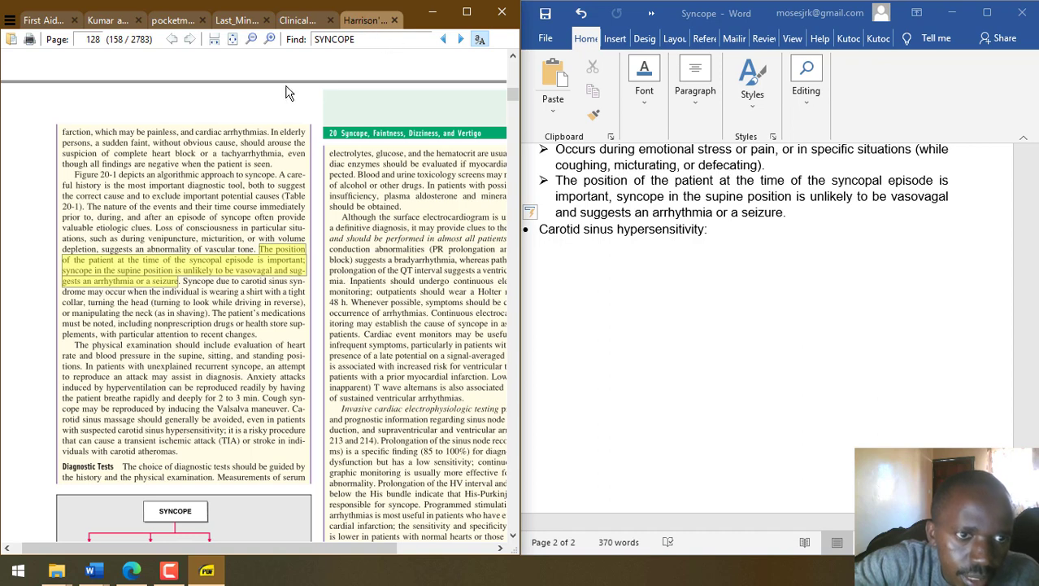
pyautogui.click(48, 18)
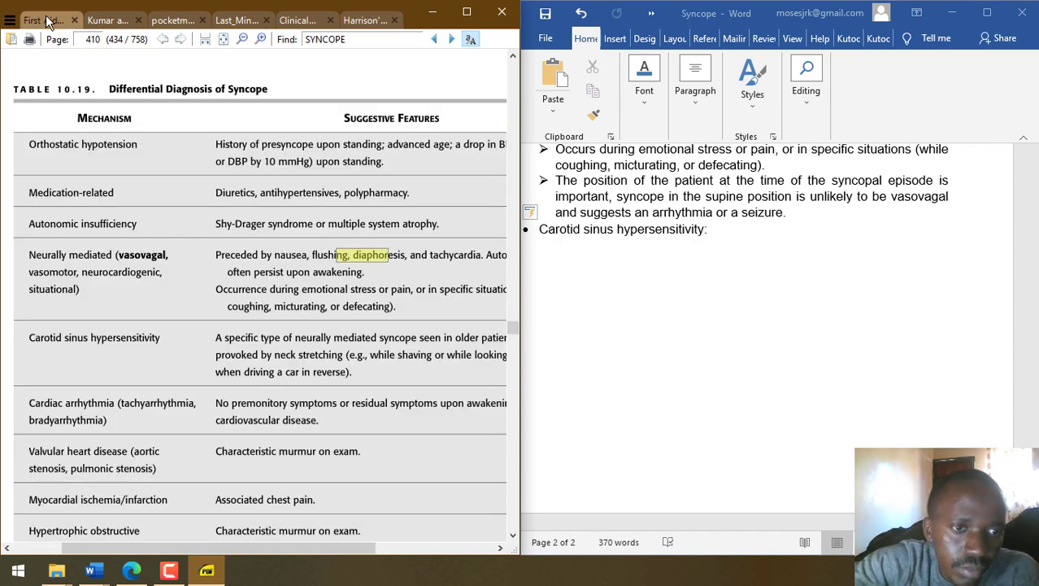
pyautogui.moveTo(174, 358); pyautogui.dragTo(125, 326)
pyautogui.click(716, 228)
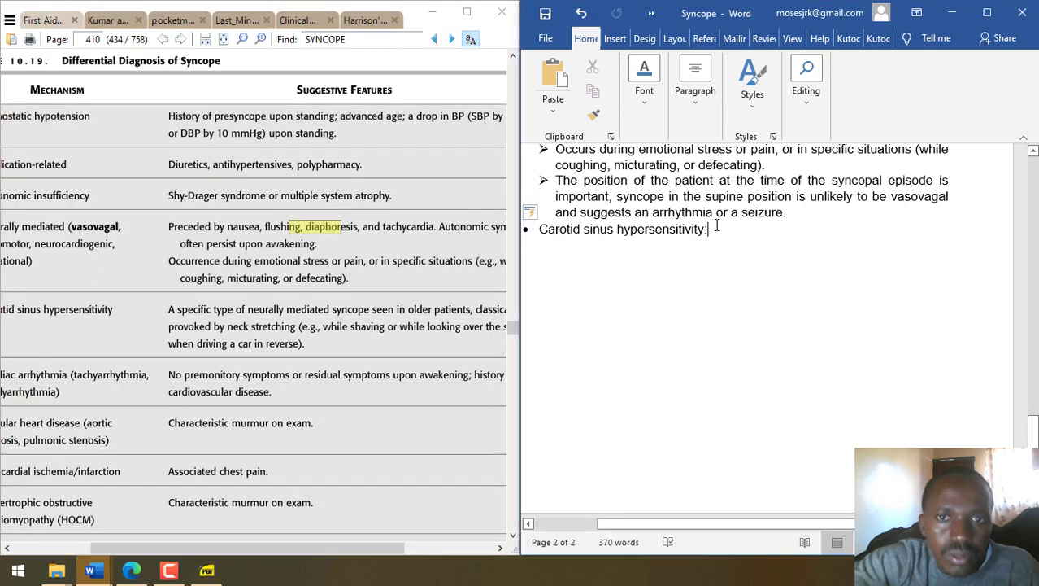
pyautogui.press('Return')
pyautogui.press('Tab')
pyautogui.write('A speciific')
pyautogui.press('BackSpace')
pyautogui.press('BackSpace')
pyautogui.press('BackSpace')
pyautogui.press('BackSpace')
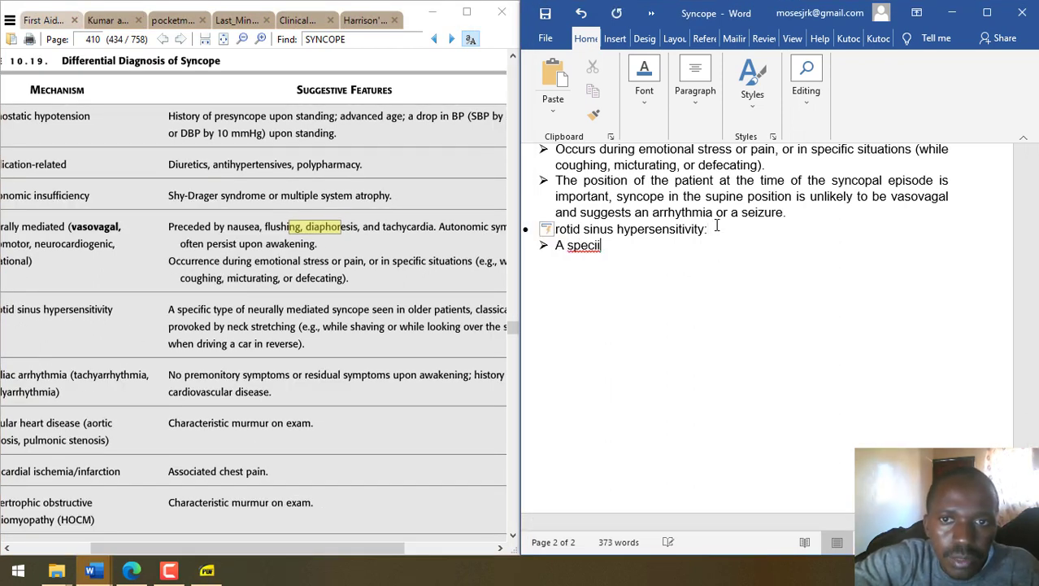
pyautogui.write('fic ty')
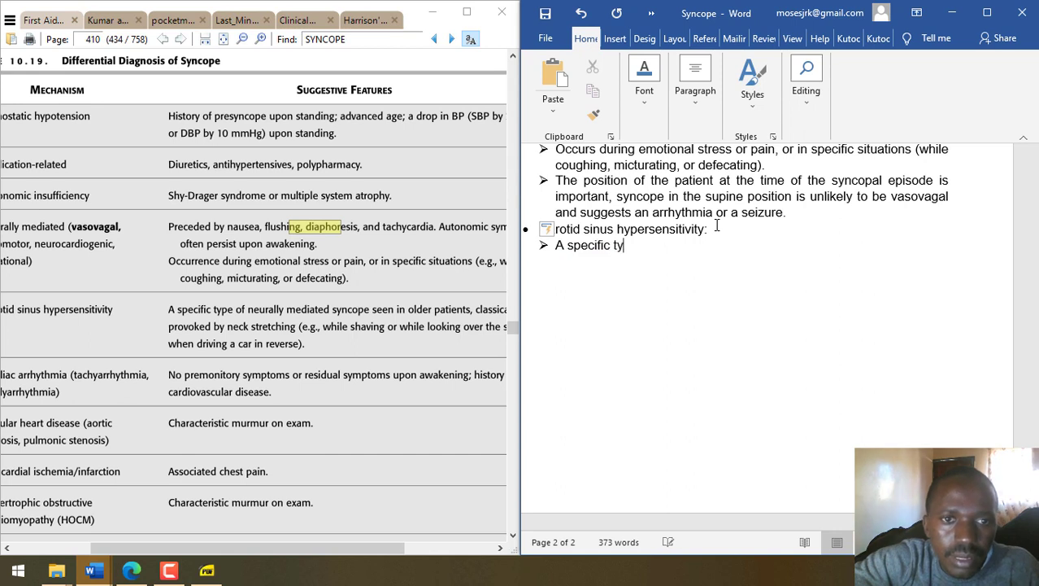
pyautogui.write('pe of neurally mediated synco')
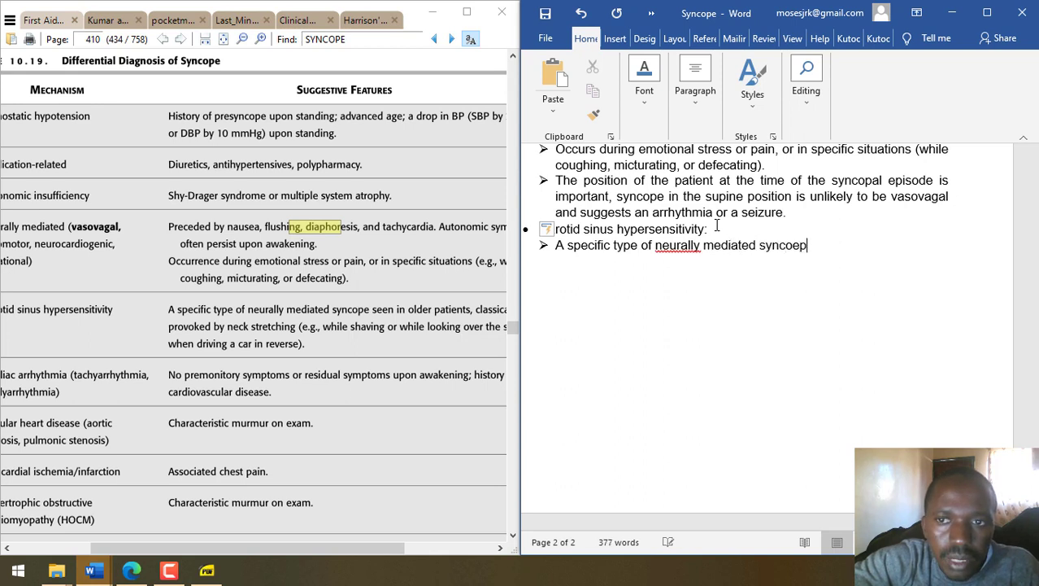
pyautogui.write('pe seen in older patients, classically provoked by neck')
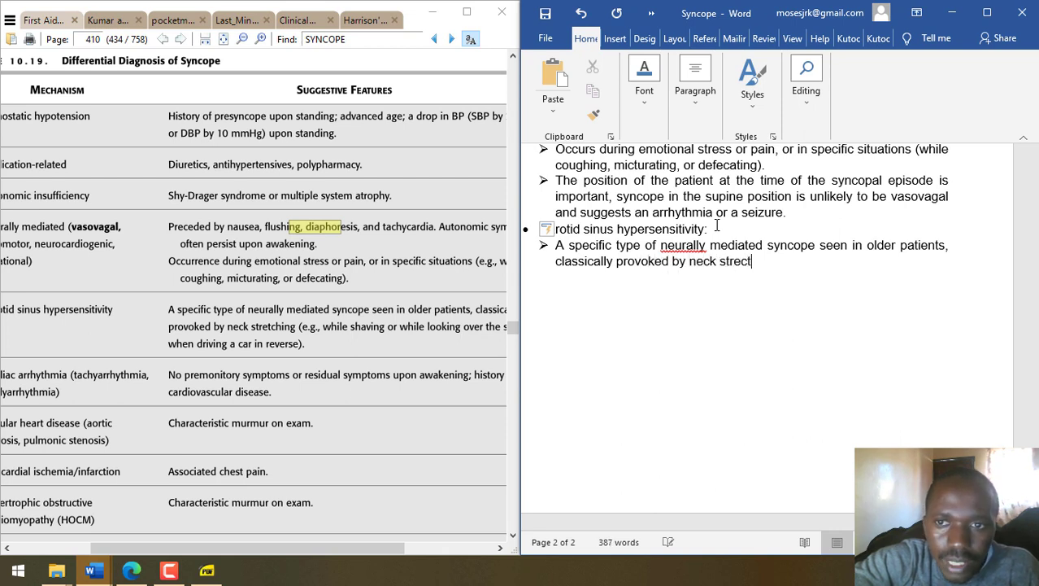
# - Finish the carotid sub-point with "stretching e.g., while shaving or while looking over the shoulder when driving a care in reverse."
pyautogui.write(' stretching e.g., while sha')
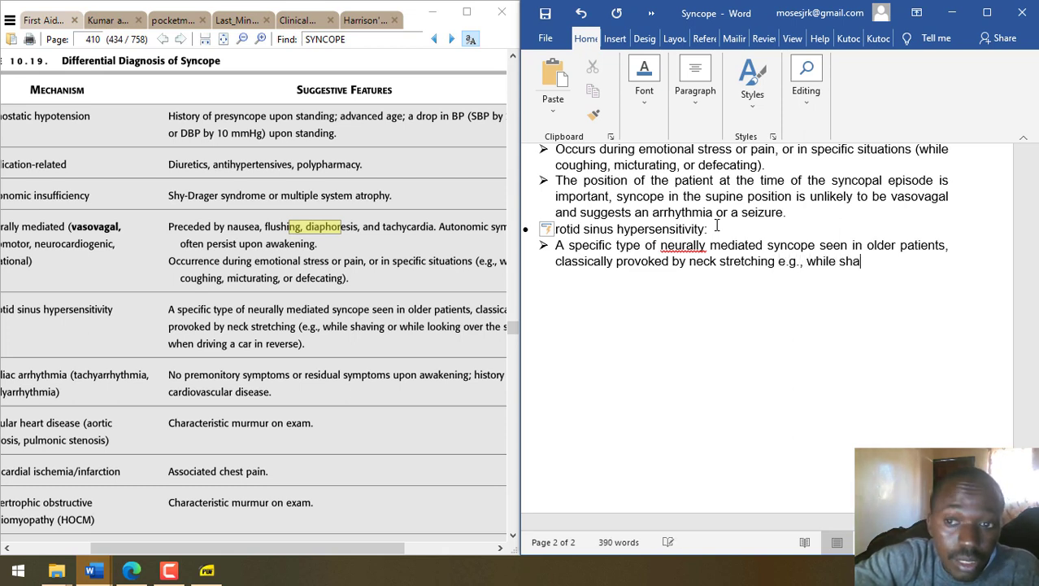
pyautogui.write('ving')
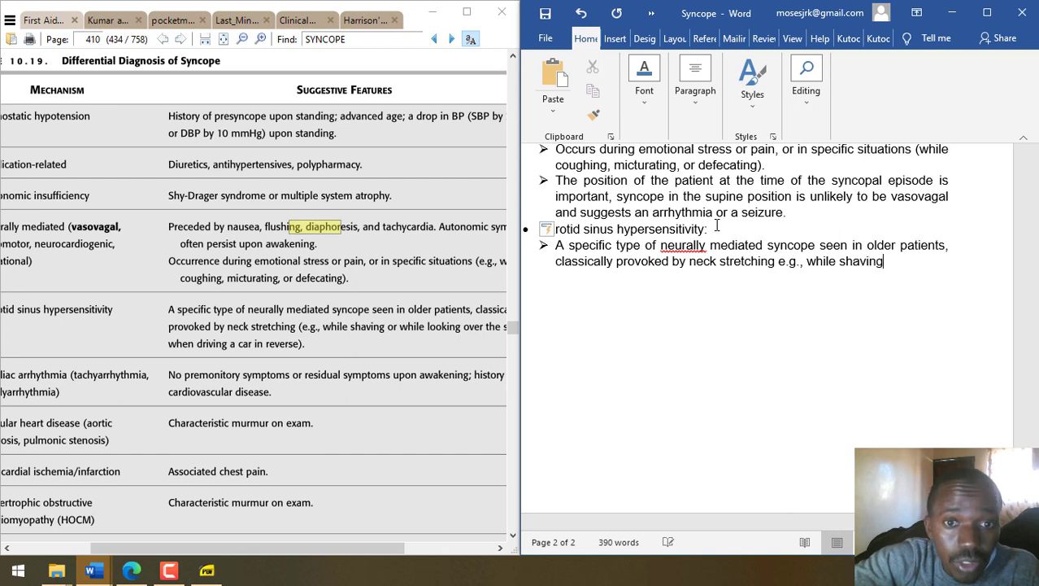
pyautogui.write(' or while looking over the')
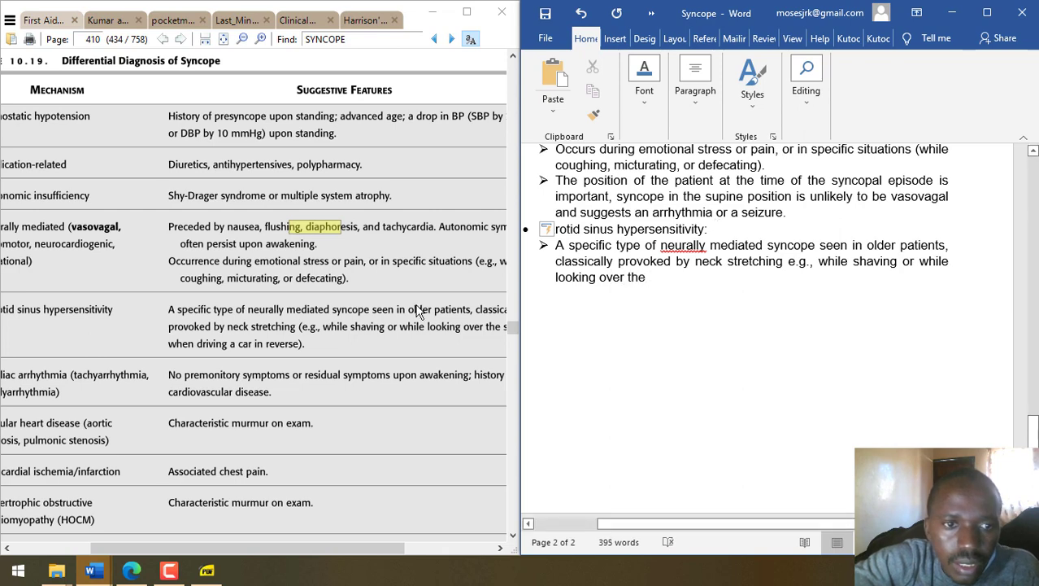
pyautogui.hscroll(3, 439, 302)
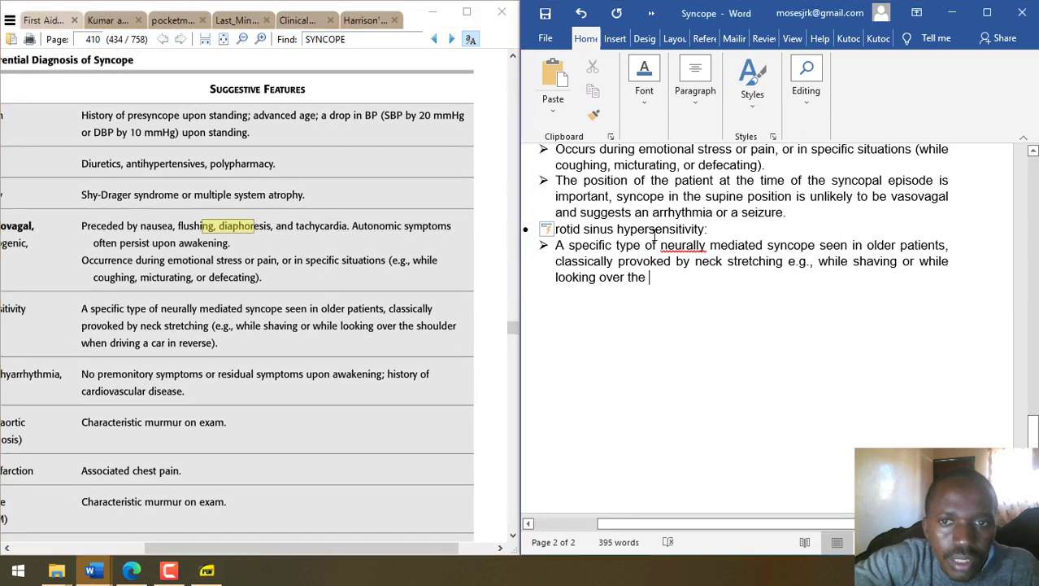
pyautogui.write('shoulder when driv')
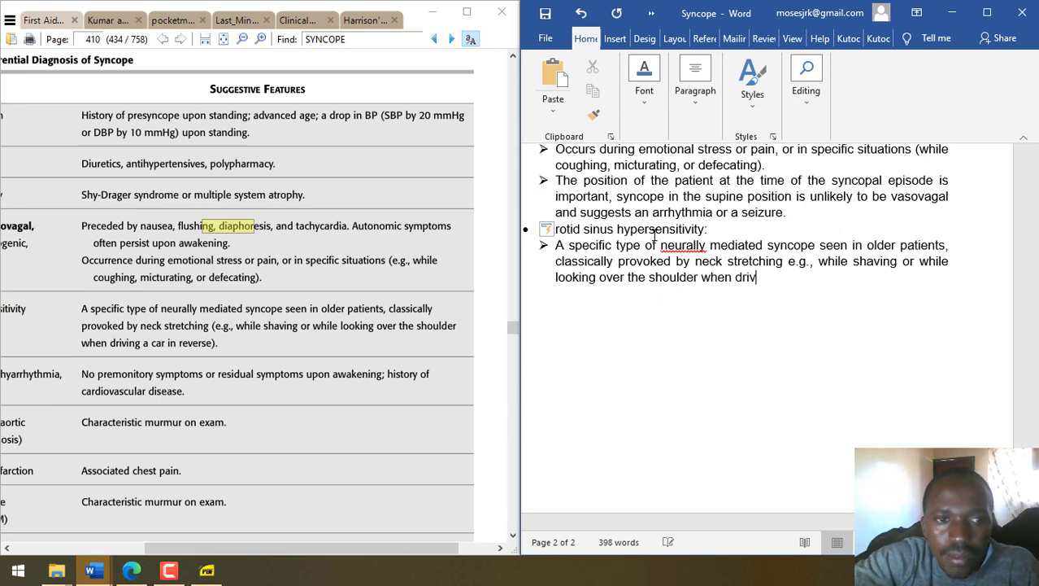
pyautogui.write('ing a care in ')
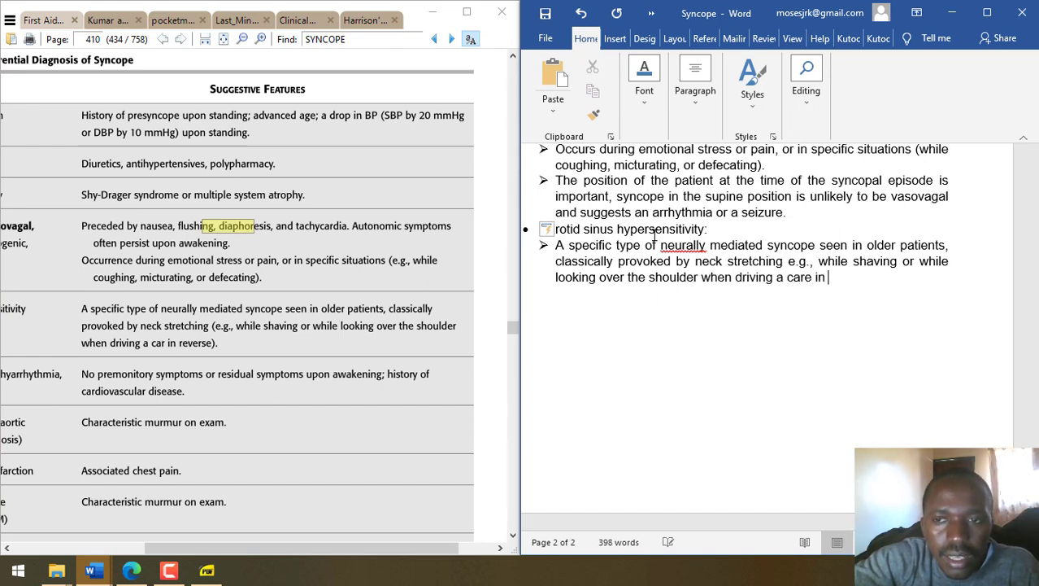
pyautogui.write('reverse.')
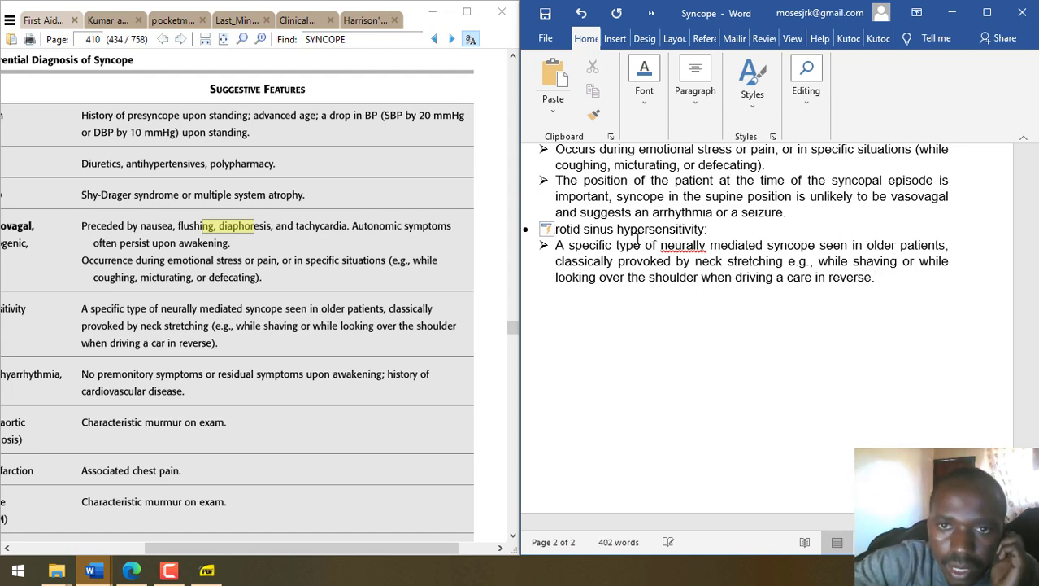
# - Replace the flagged word "neurally" in the carotid sub-point with the suggested spelling "Neurally"
pyautogui.moveTo(394, 204); pyautogui.dragTo(557, 61)
pyautogui.click(668, 260)
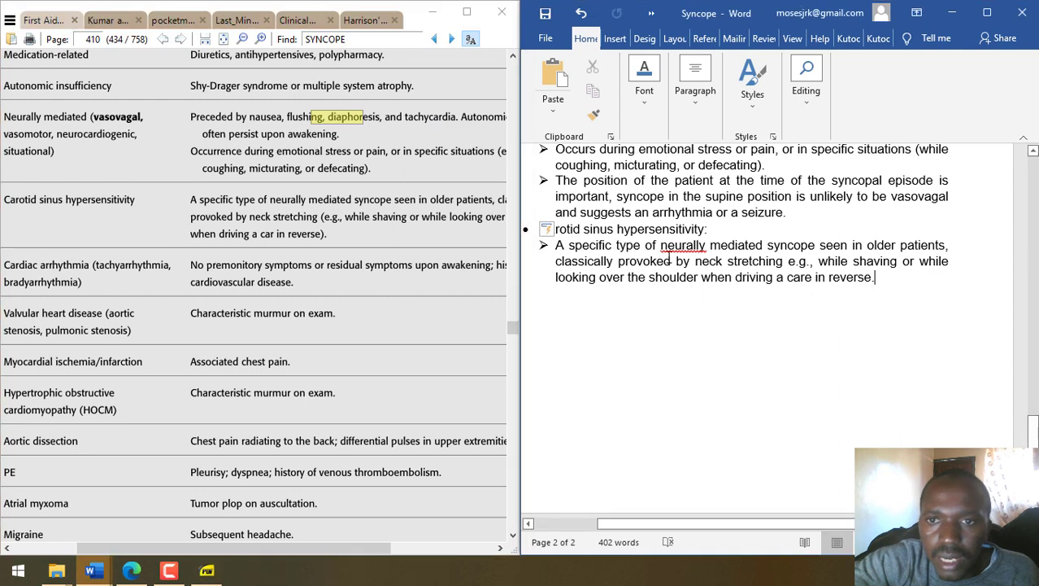
pyautogui.rightClick(683, 248)
pyautogui.click(626, 260)
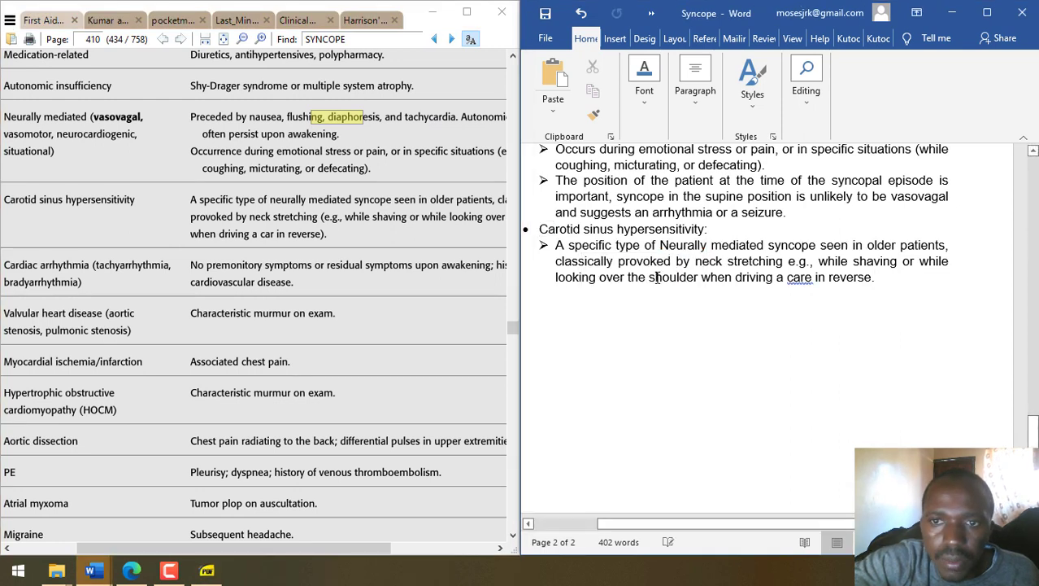
# - Correct "care" to "car" in the carotid sub-point and colour the "Carotid sinus hypersensitivity" heading blue
pyautogui.click(811, 277)
pyautogui.press('BackSpace')
pyautogui.moveTo(542, 229); pyautogui.dragTo(704, 231)
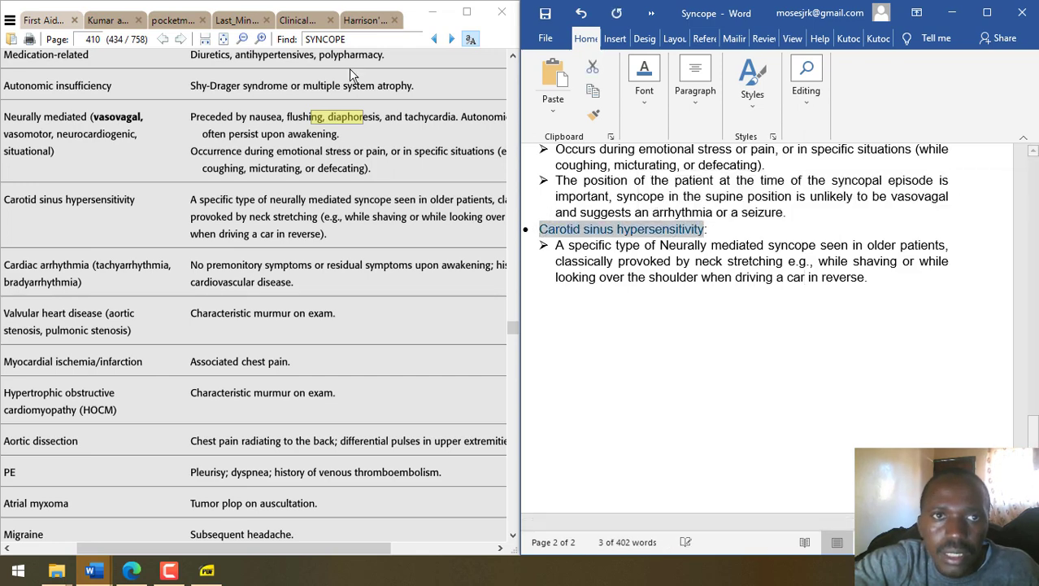
# - Using the Harrison's passage, extend the carotid sub-point after "reverse" with "or wearing a tight collar shirt", separated by a space
pyautogui.click(358, 20)
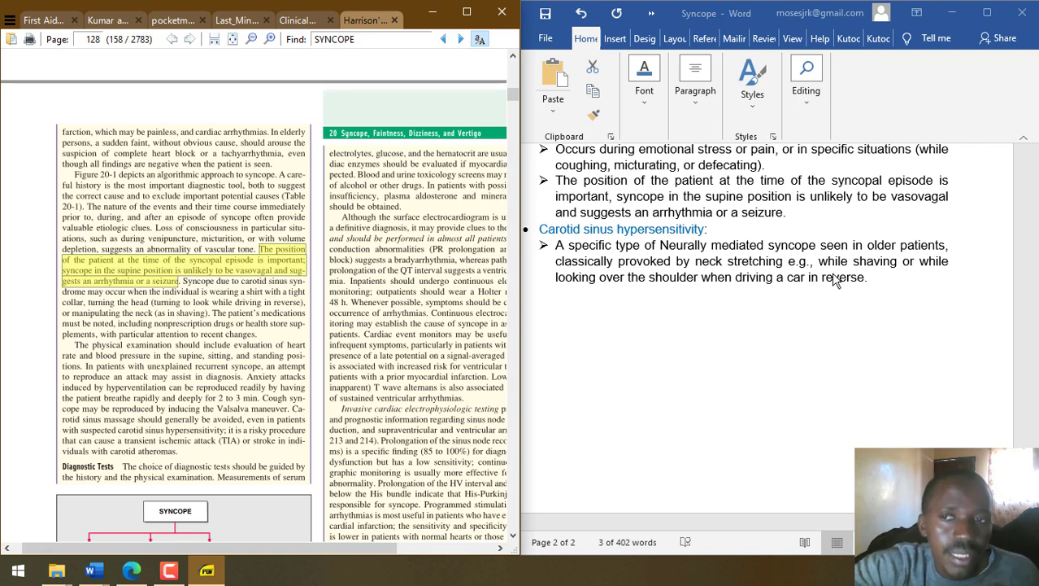
pyautogui.click(864, 279)
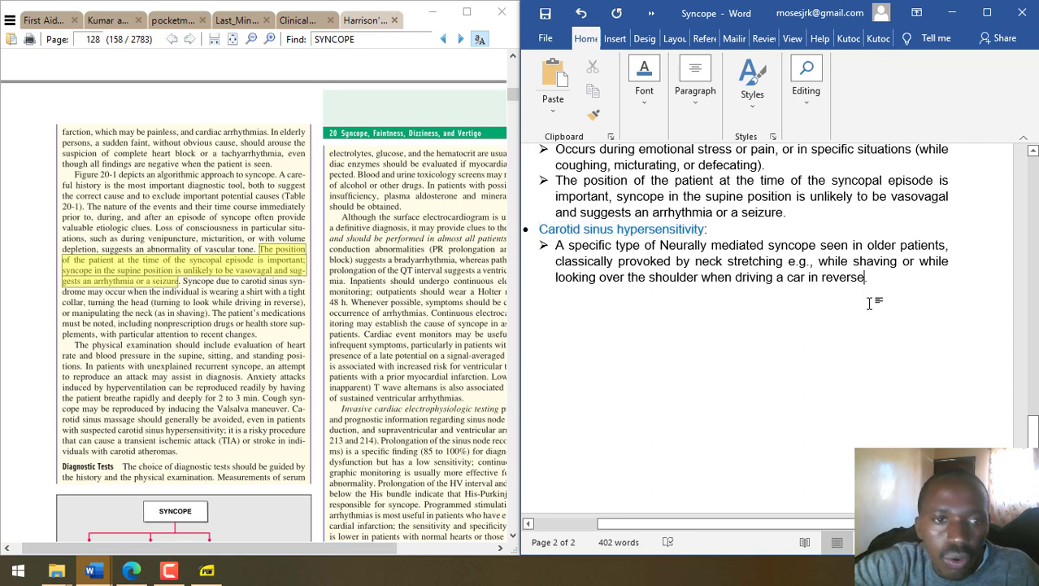
pyautogui.write('or wearing a tig')
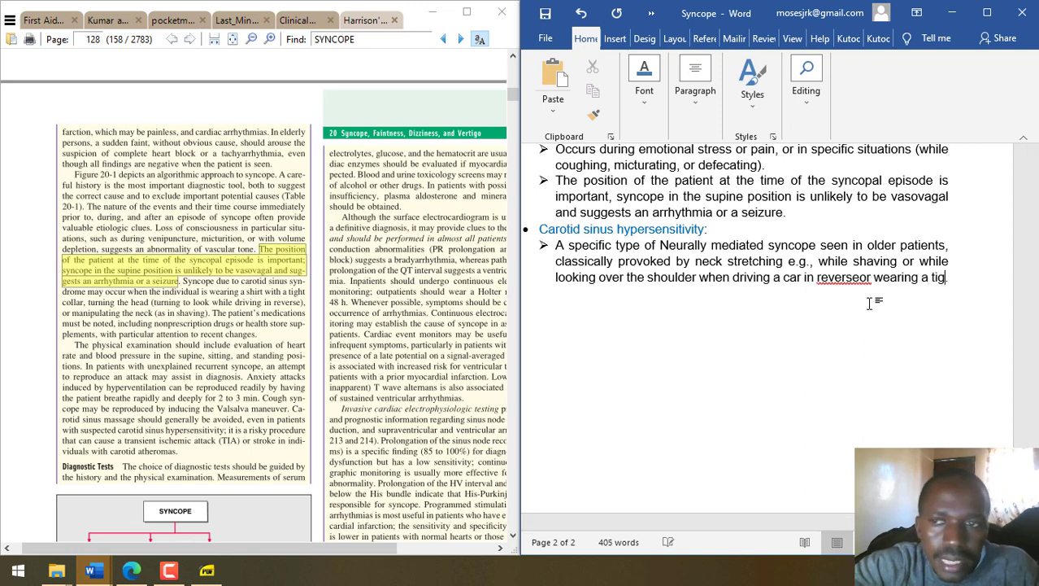
pyautogui.write('ht collar shirit')
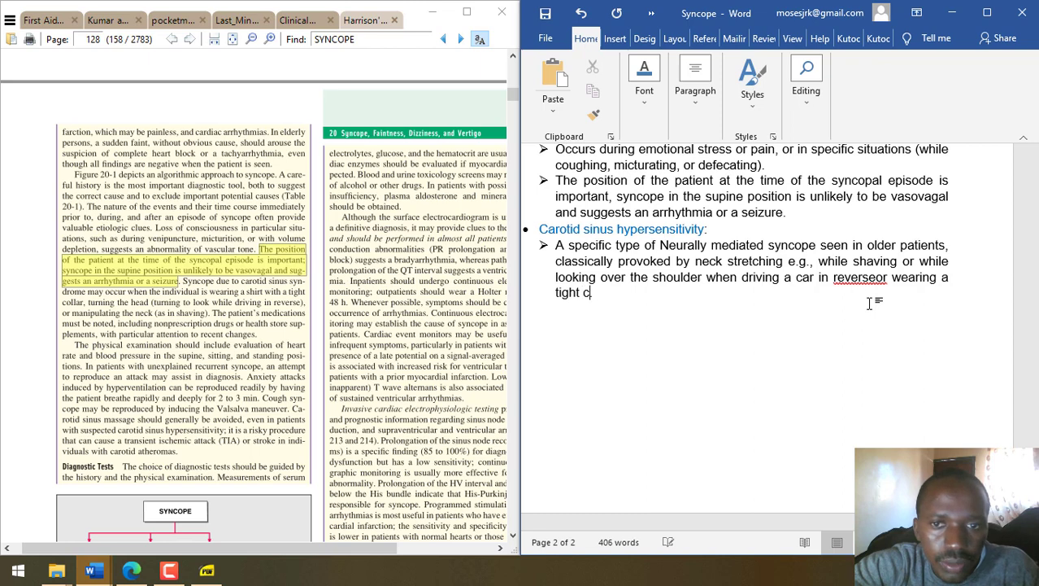
pyautogui.press('BackSpace')
pyautogui.press('BackSpace')
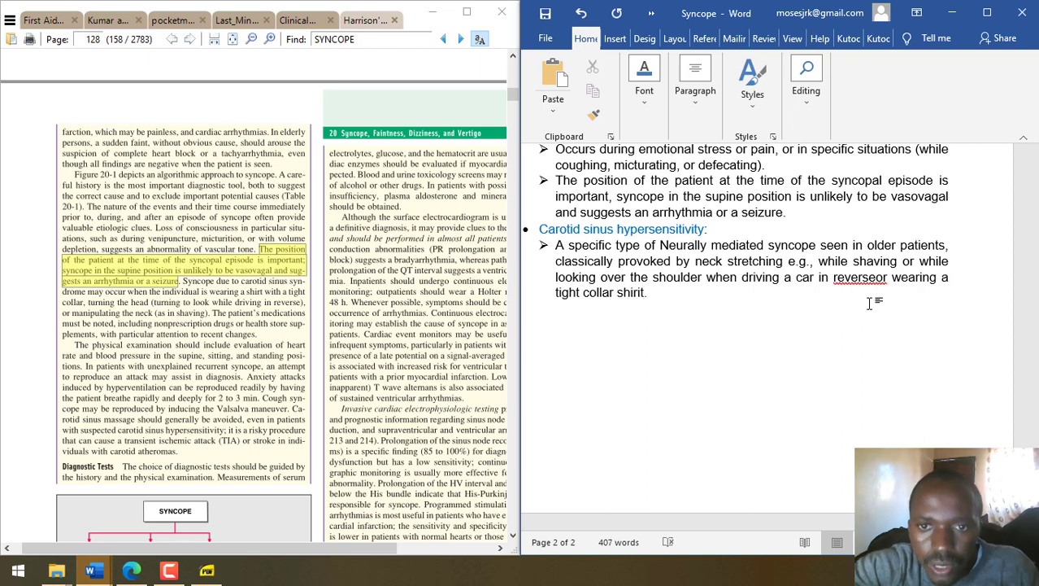
pyautogui.write('t')
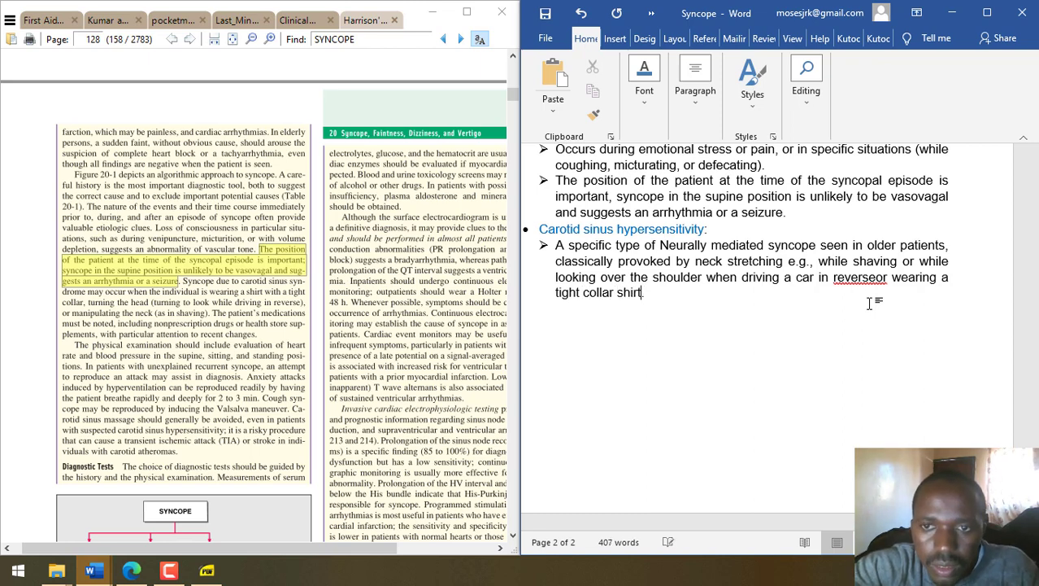
pyautogui.click(876, 281)
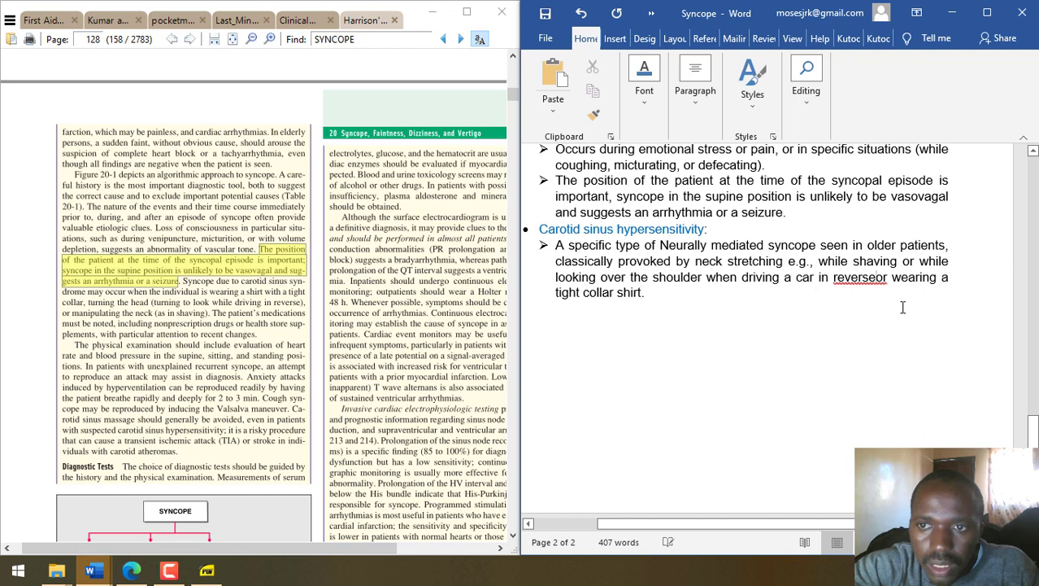
# - Add "(Carotid sinus syndrome)" before the colon in the "Carotid sinus hypersensitivity" heading
pyautogui.click(715, 232)
pyautogui.press('BackSpace')
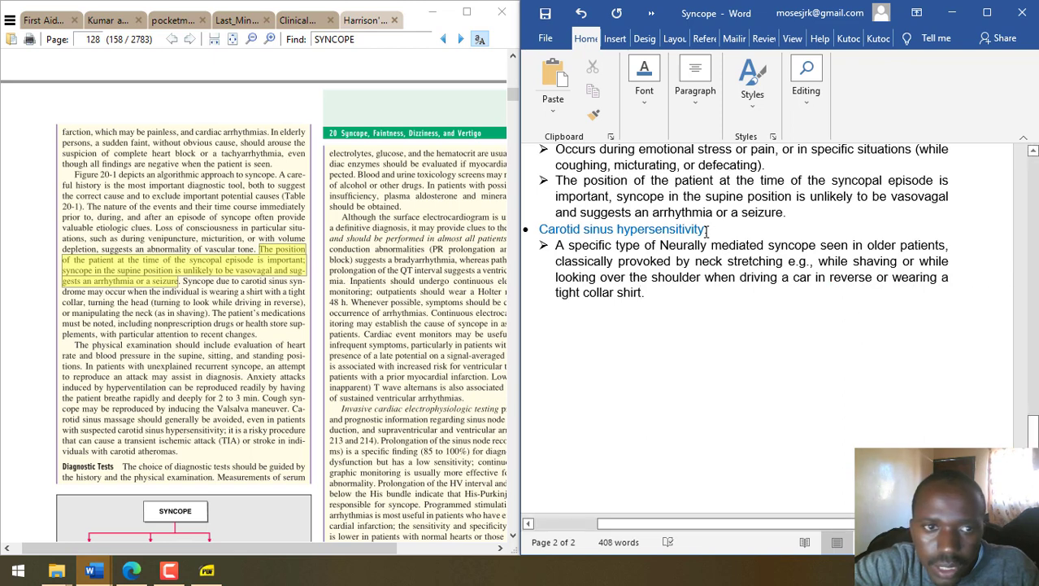
pyautogui.press('BackSpace')
pyautogui.write('CA')
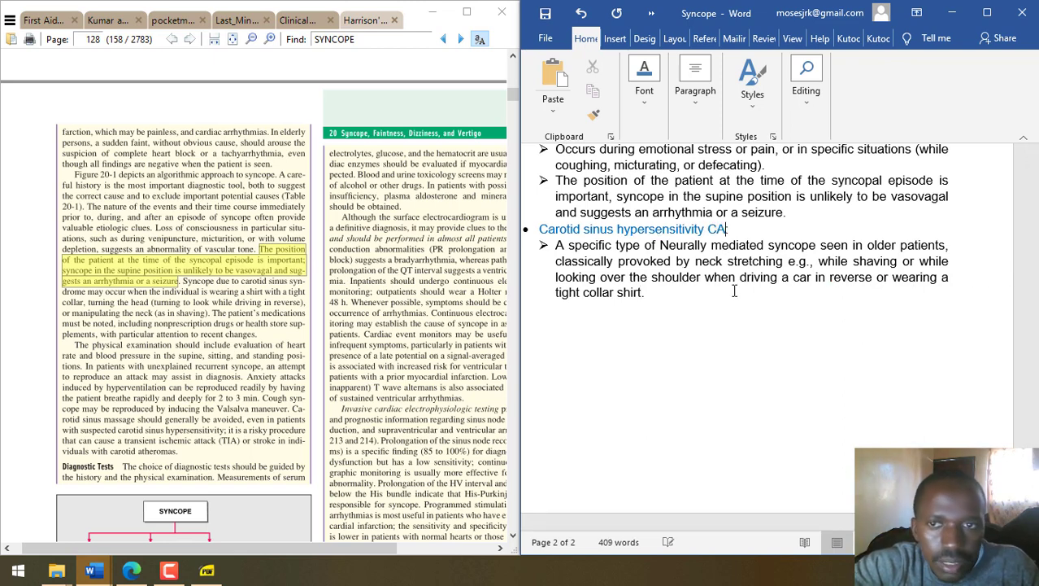
pyautogui.press('BackSpace')
pyautogui.press('BackSpace')
pyautogui.write('(Ca')
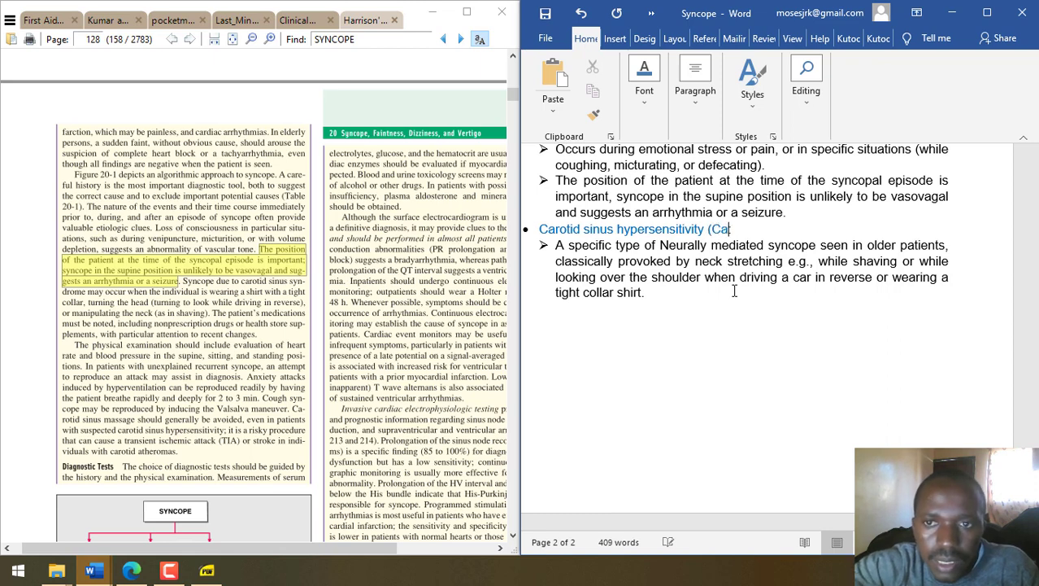
pyautogui.write('rotid sy')
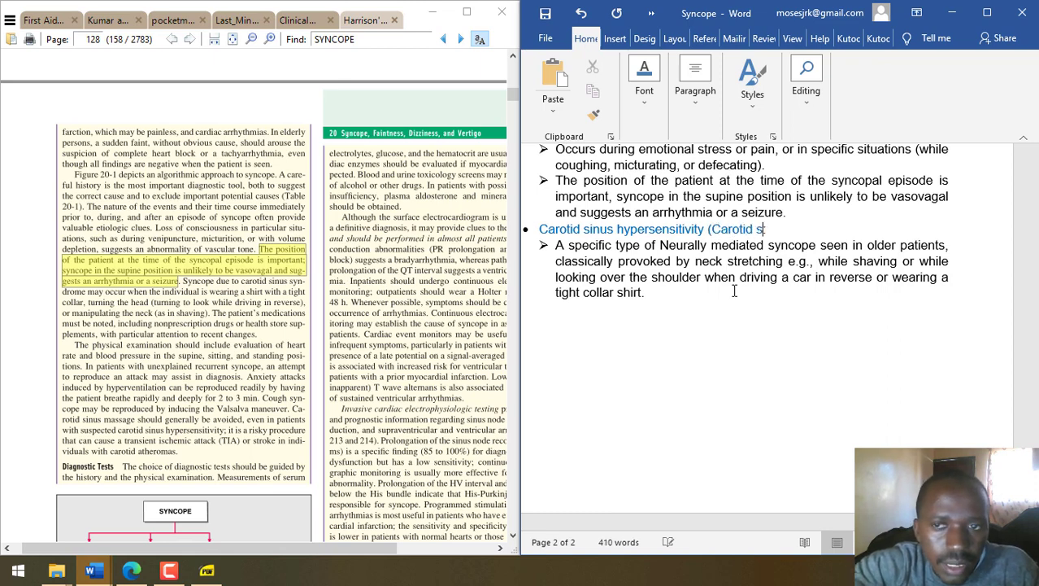
pyautogui.press('BackSpace')
pyautogui.press('BackSpace')
pyautogui.write('sinus s')
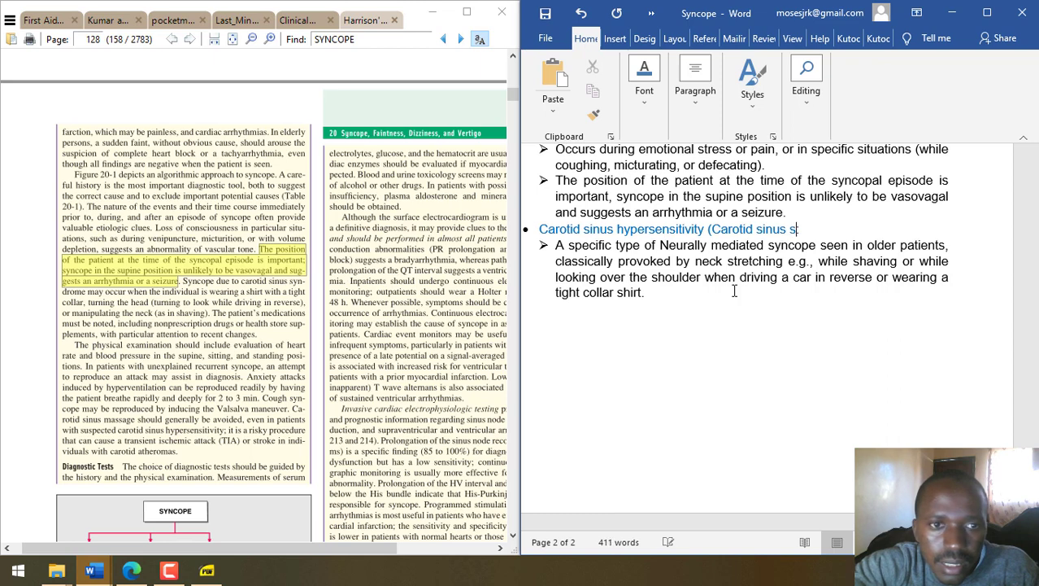
pyautogui.write('yndrome):')
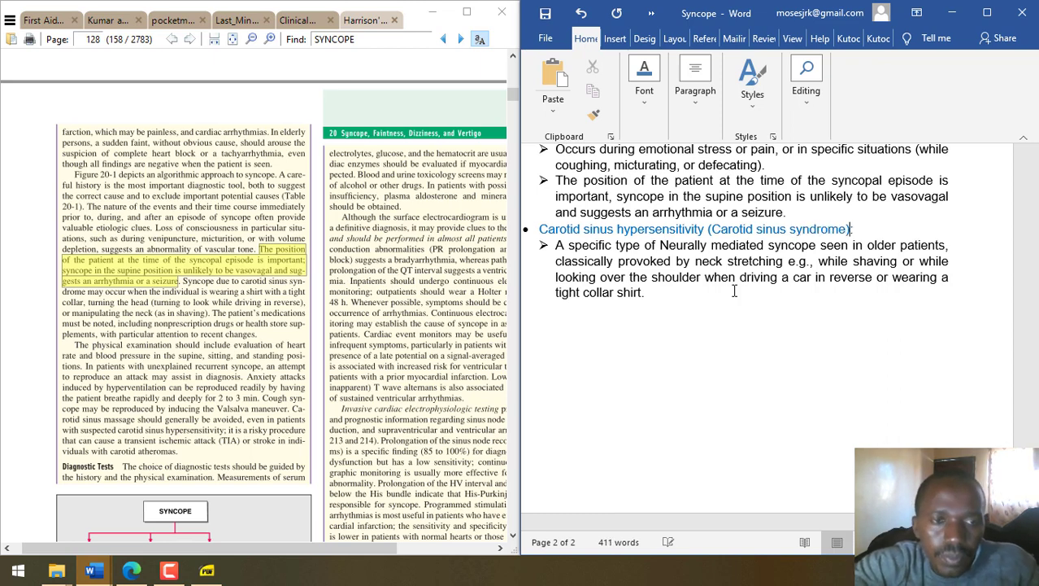
pyautogui.press('Left')
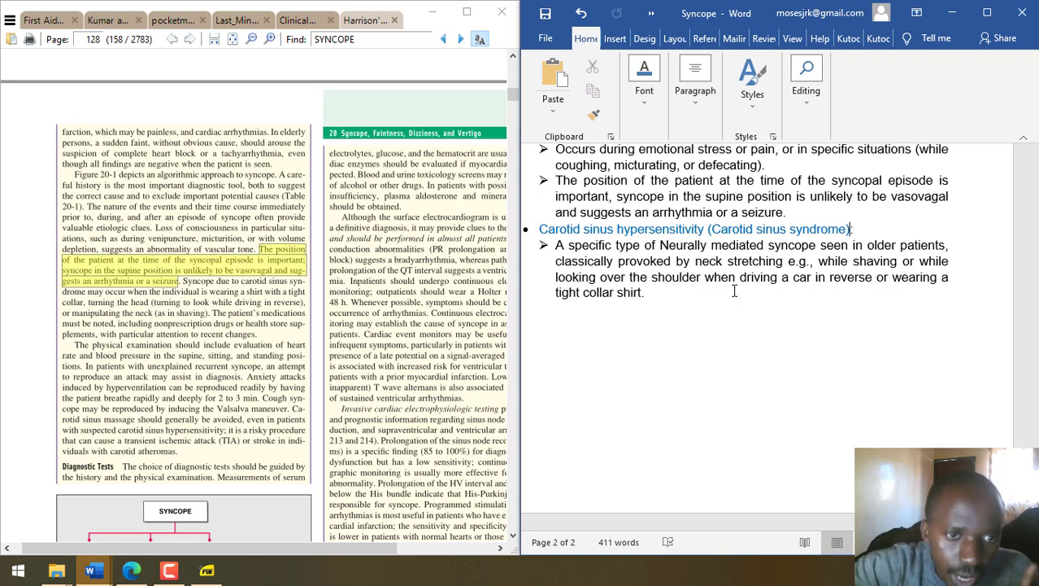
# - Add a bullet below the past medical history reading "Past drug history including non-prescription drugs (Especially the recent ones)"
pyautogui.scroll(10, 735, 290)
pyautogui.scroll(-4, 734, 291)
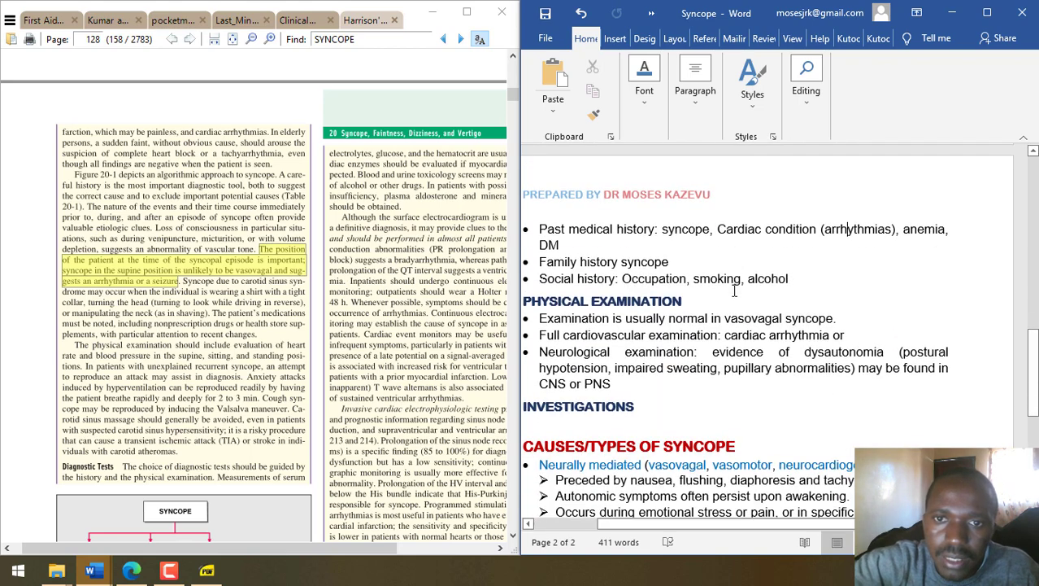
pyautogui.press('Return')
pyautogui.write('Pas')
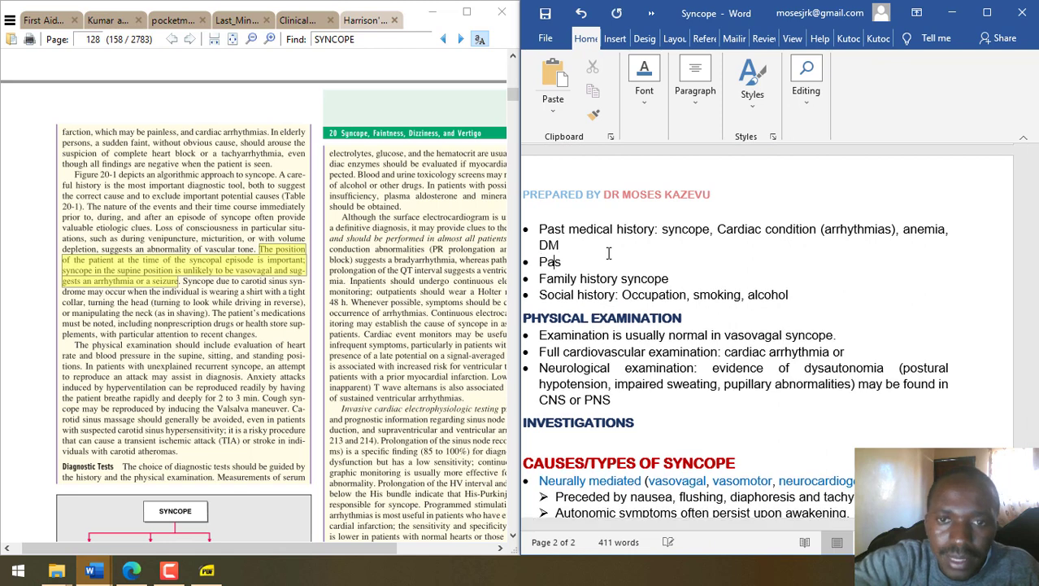
pyautogui.write('t drug history')
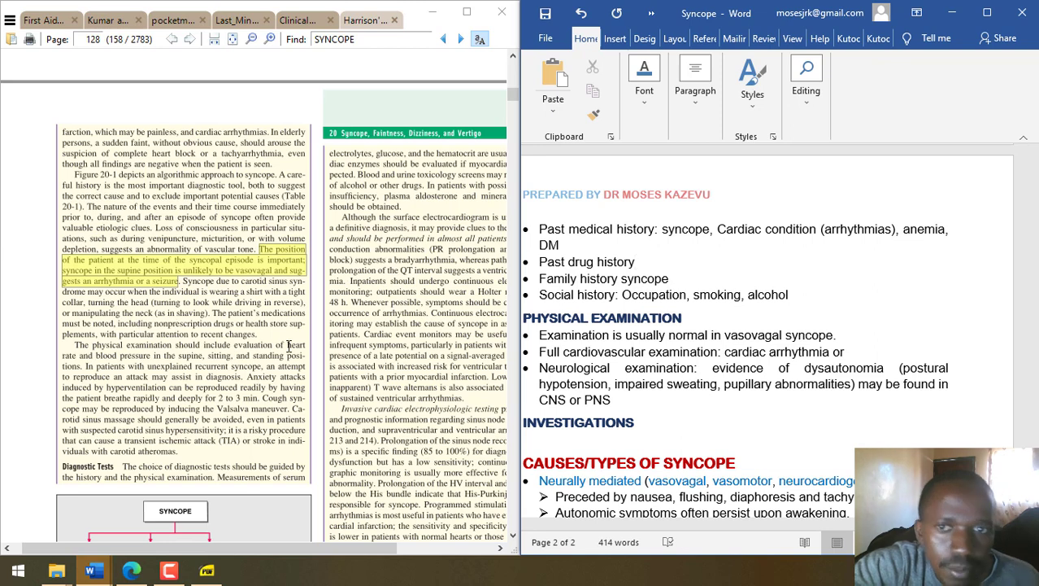
pyautogui.write(' including ')
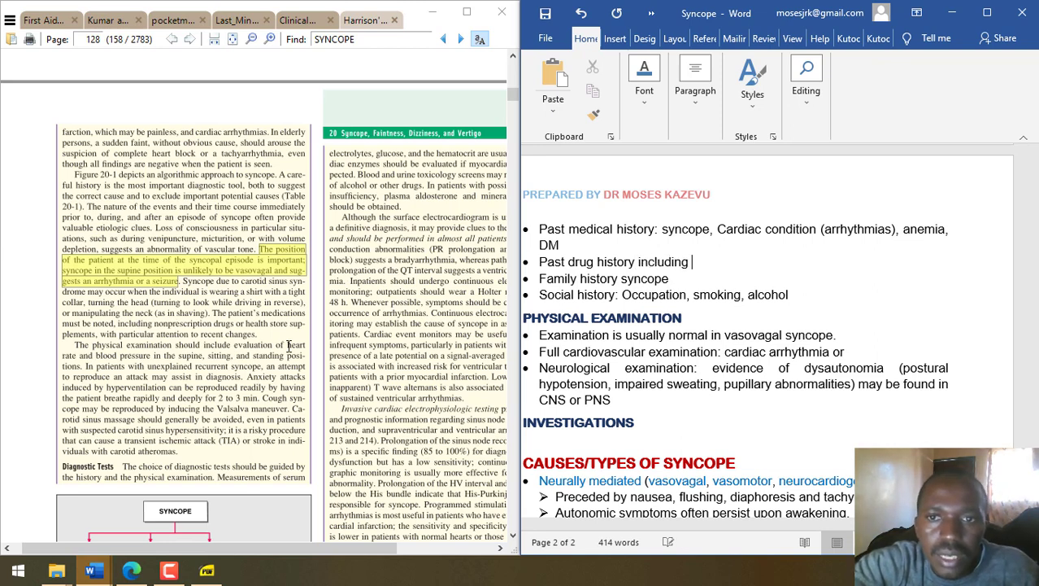
pyautogui.write('non-presci')
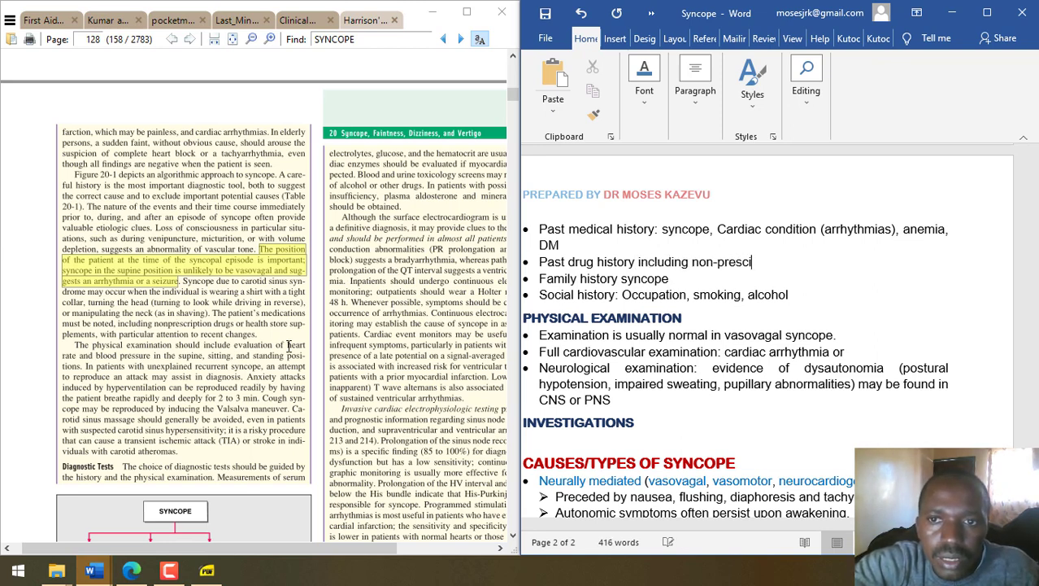
pyautogui.press('BackSpace')
pyautogui.write('ription d')
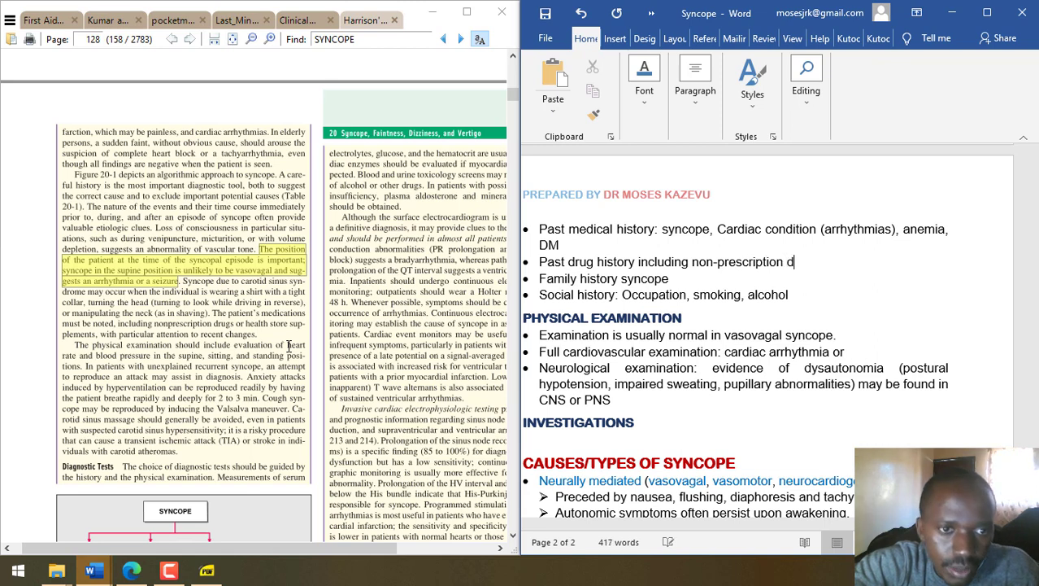
pyautogui.write('rugs ')
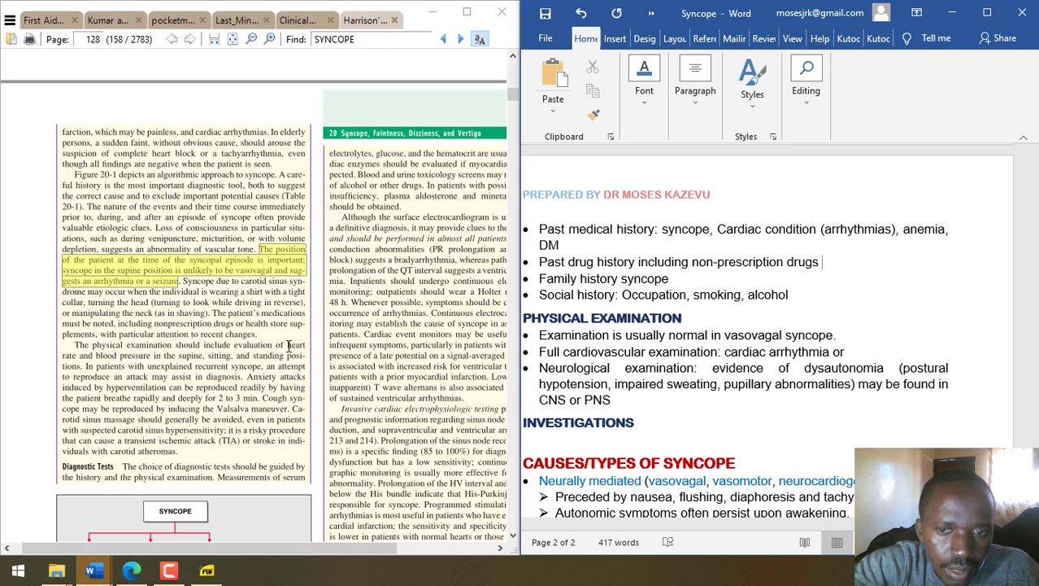
pyautogui.write('(Espe')
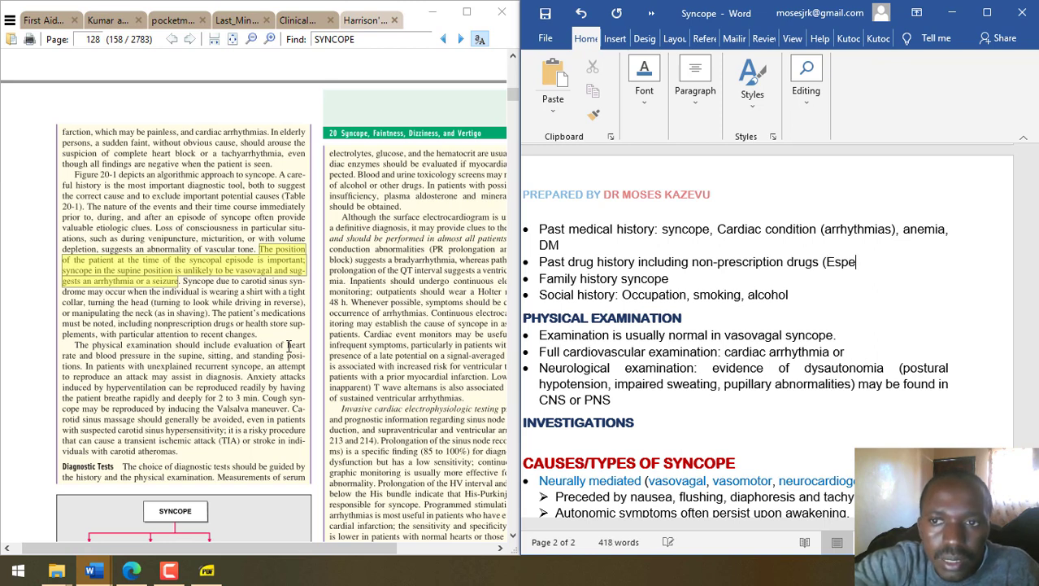
pyautogui.write('cially the rece')
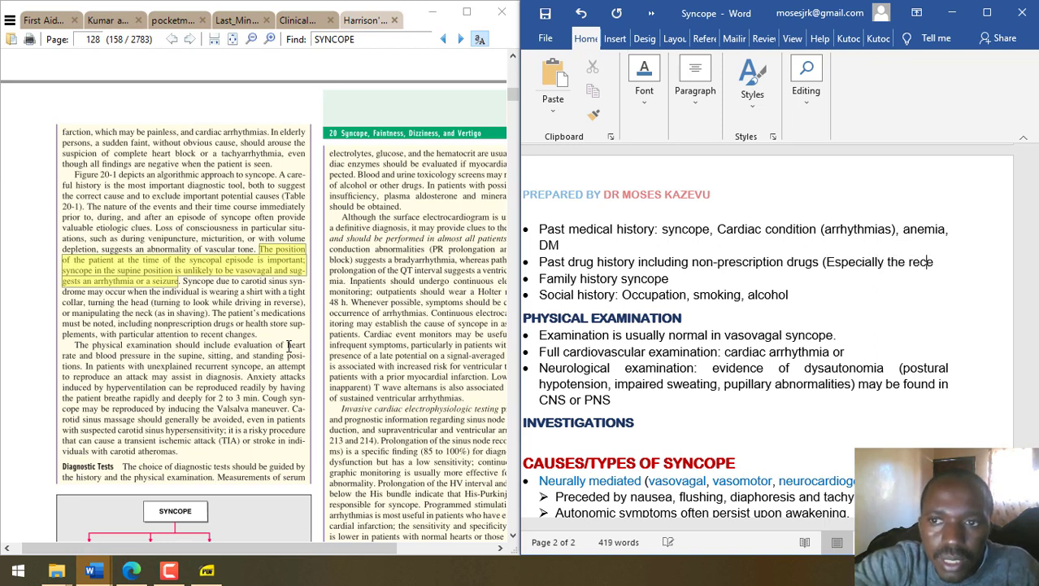
pyautogui.write('nt ones)')
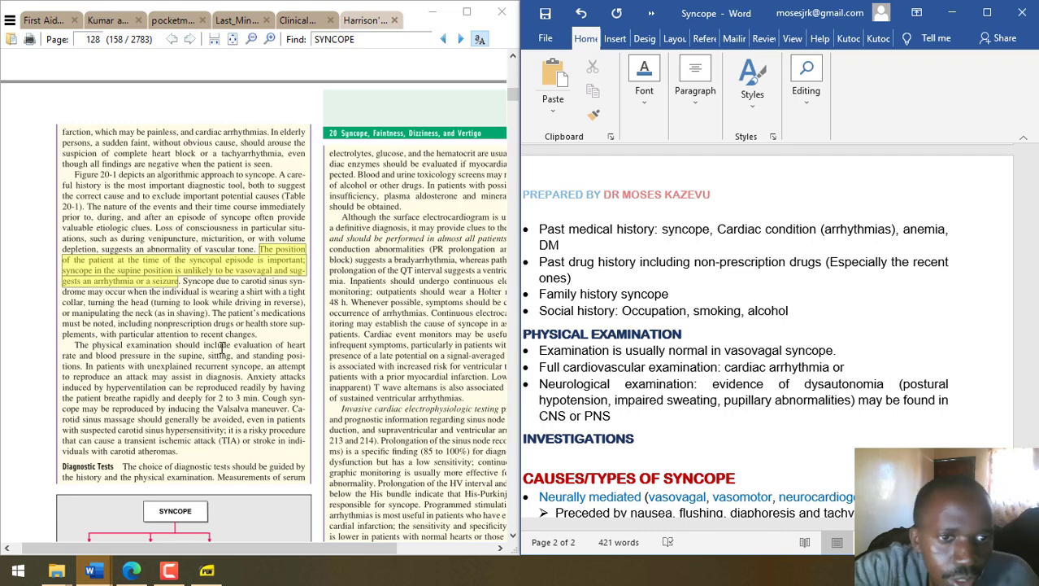
# - Consult the physical examination passage in Harrison's and insert a "Vitals:" bullet above the full cardiovascular examination point
pyautogui.click(309, 317)
pyautogui.scroll(-2, 309, 317)
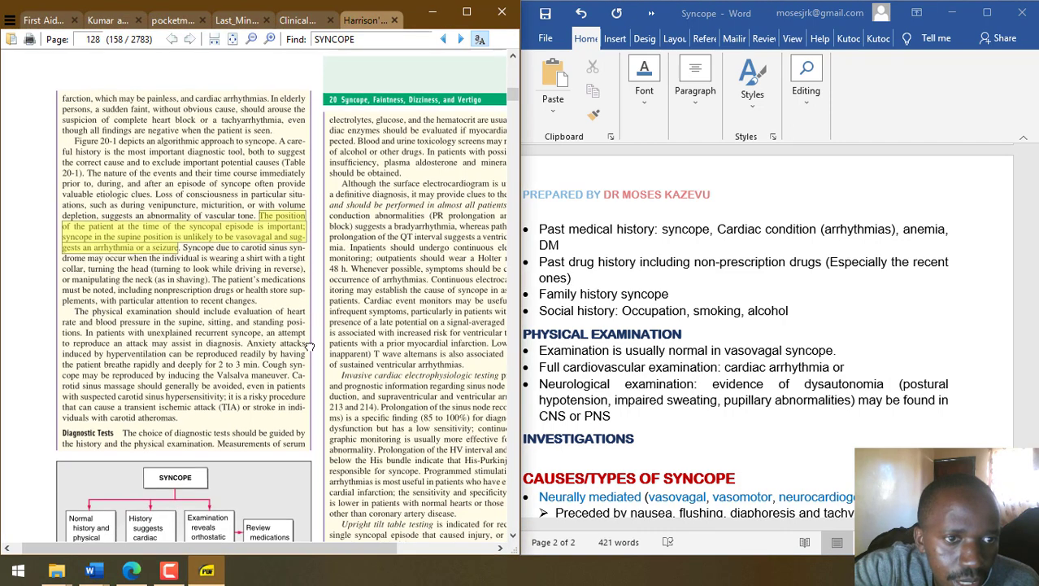
pyautogui.moveTo(310, 317); pyautogui.dragTo(306, 306)
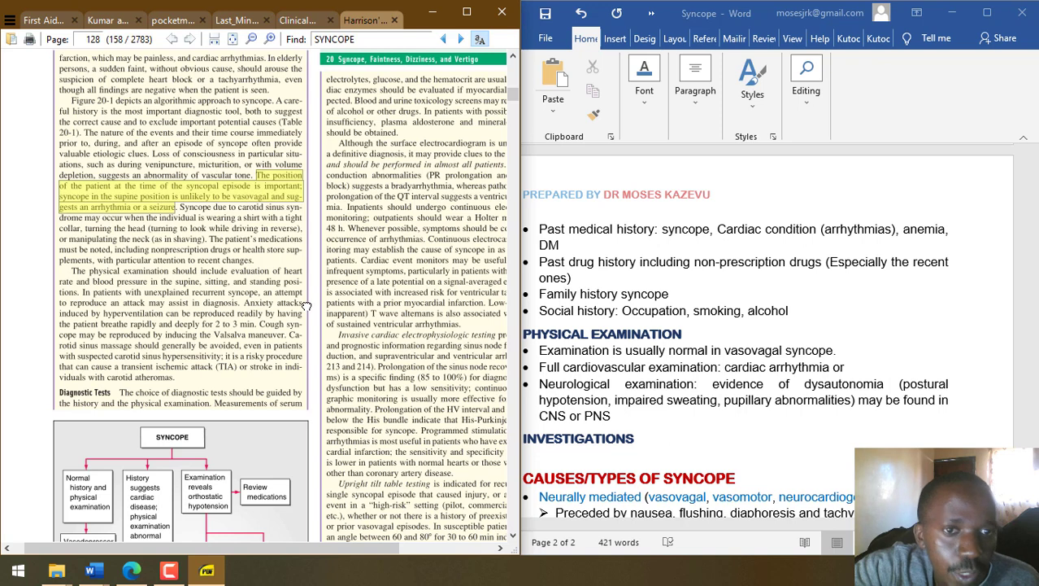
pyautogui.click(584, 409)
pyautogui.click(545, 361)
pyautogui.press('Return')
pyautogui.press('Up')
pyautogui.write('Vitals;')
pyautogui.press('Return')
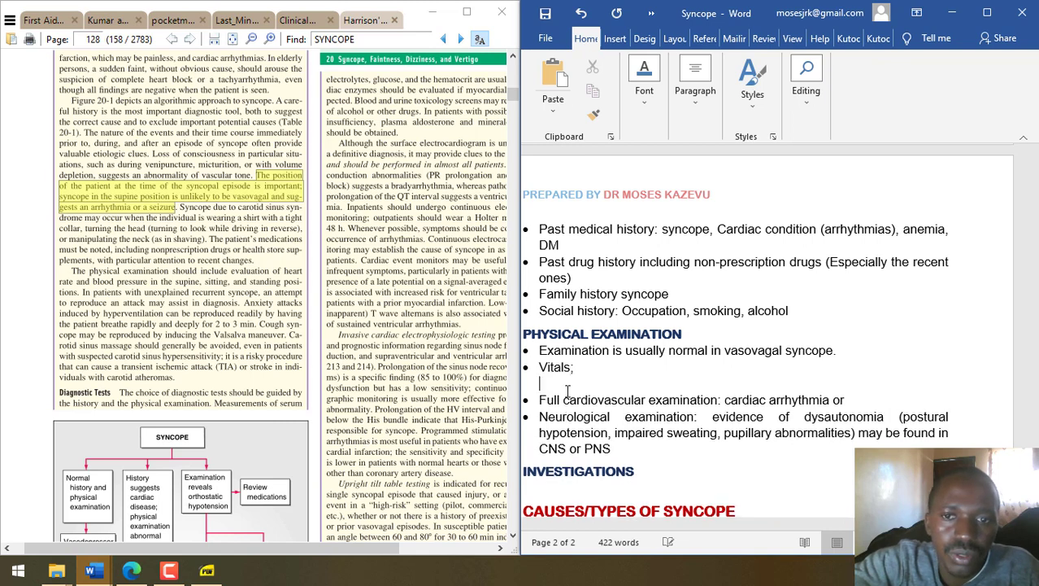
pyautogui.press('BackSpace')
pyautogui.press('BackSpace')
pyautogui.write(':')
# - Add a sub-point under "Vitals:" reading "Heart and blood pressure in the supine, sitting and standing positions."
pyautogui.press('Return')
pyautogui.press('Tab')
pyautogui.write('Heart and bl')
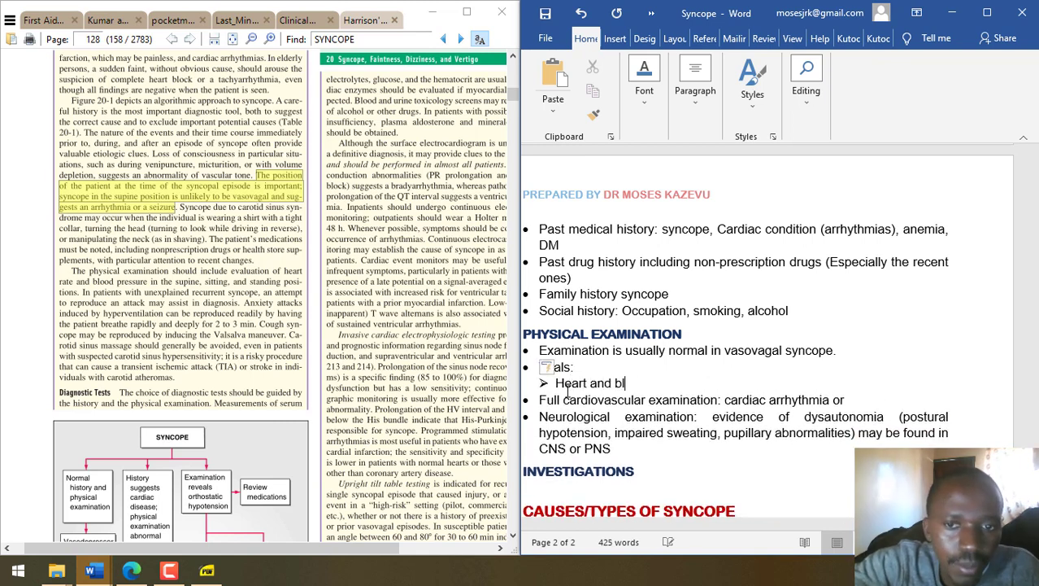
pyautogui.write('ood pressure')
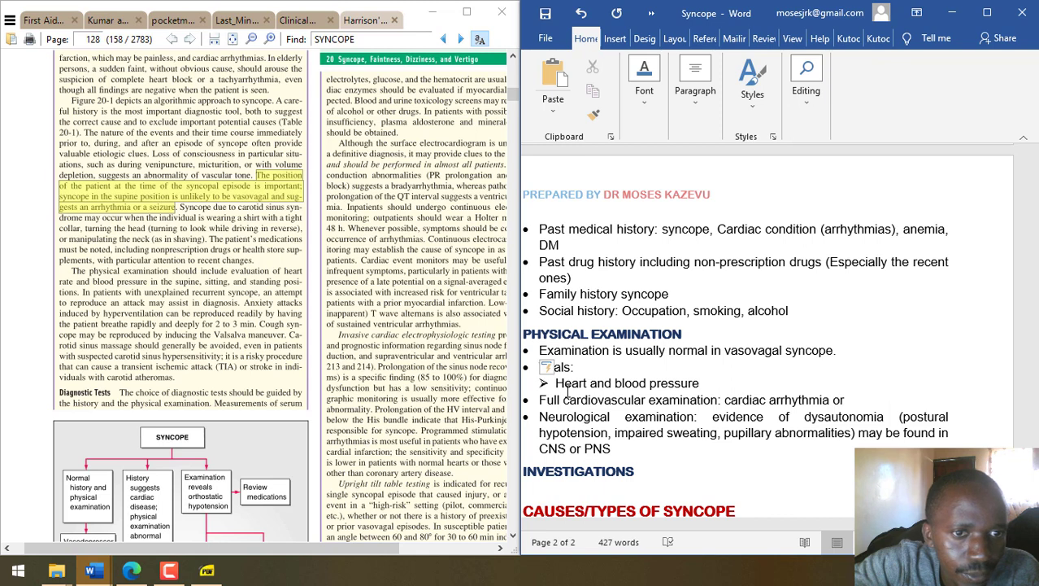
pyautogui.write('in')
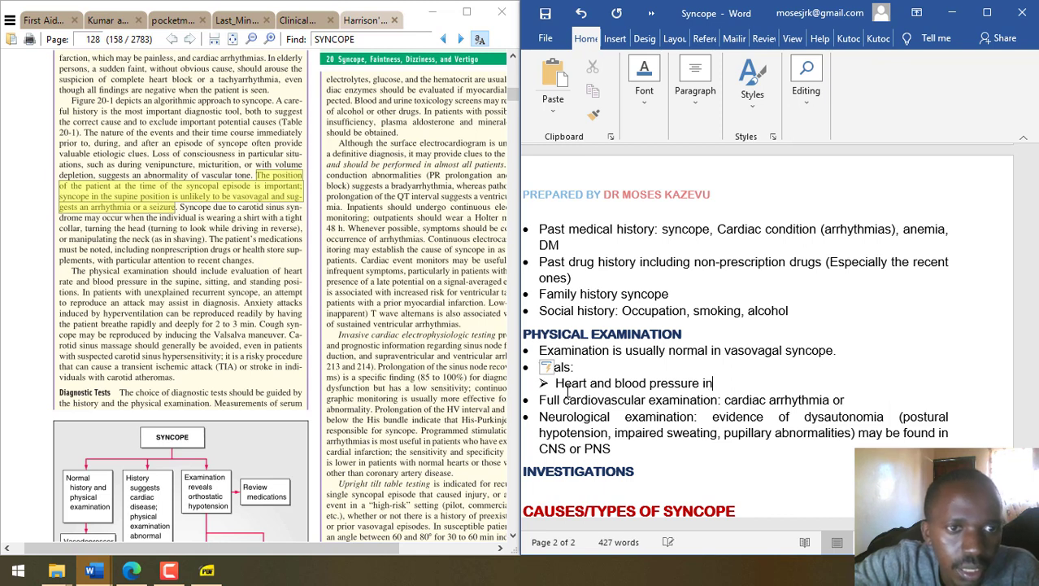
pyautogui.write(' the supine,')
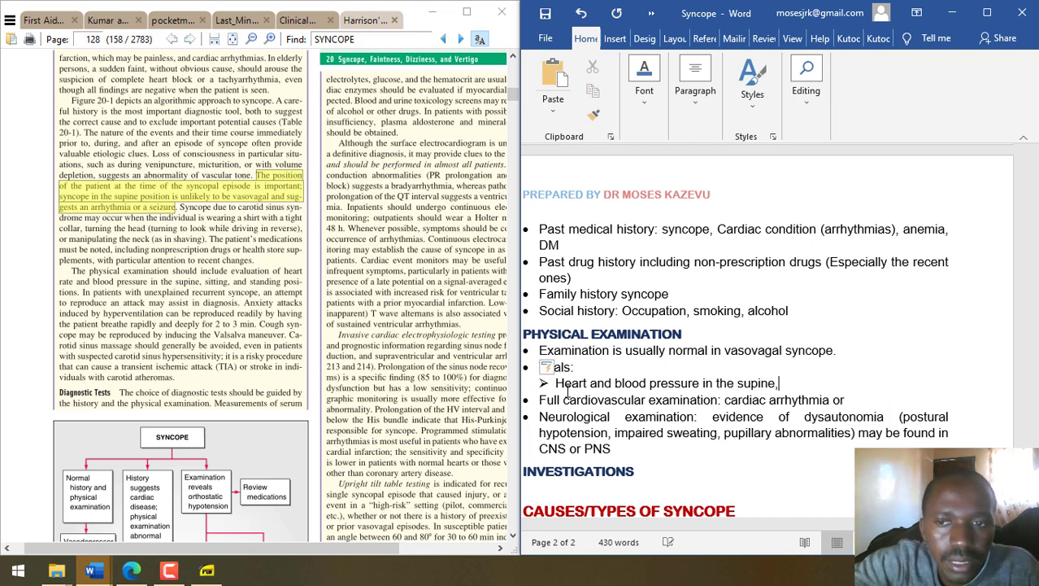
pyautogui.write(' sitting and standing positions.')
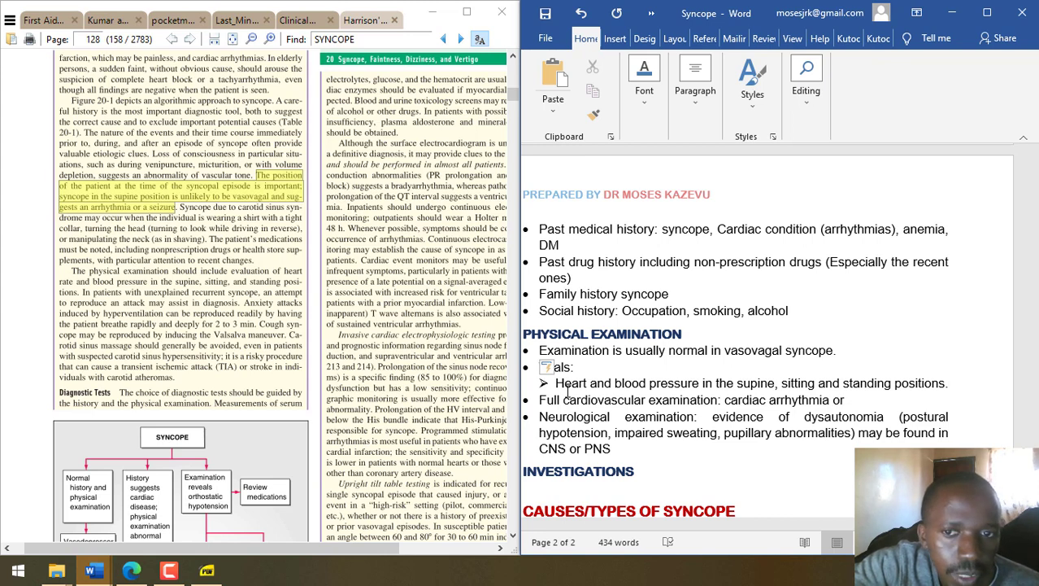
# - Start a bullet below the neurological examination point with "Note: in patients with recurrent unprovoked"
pyautogui.click(622, 450)
pyautogui.press('Return')
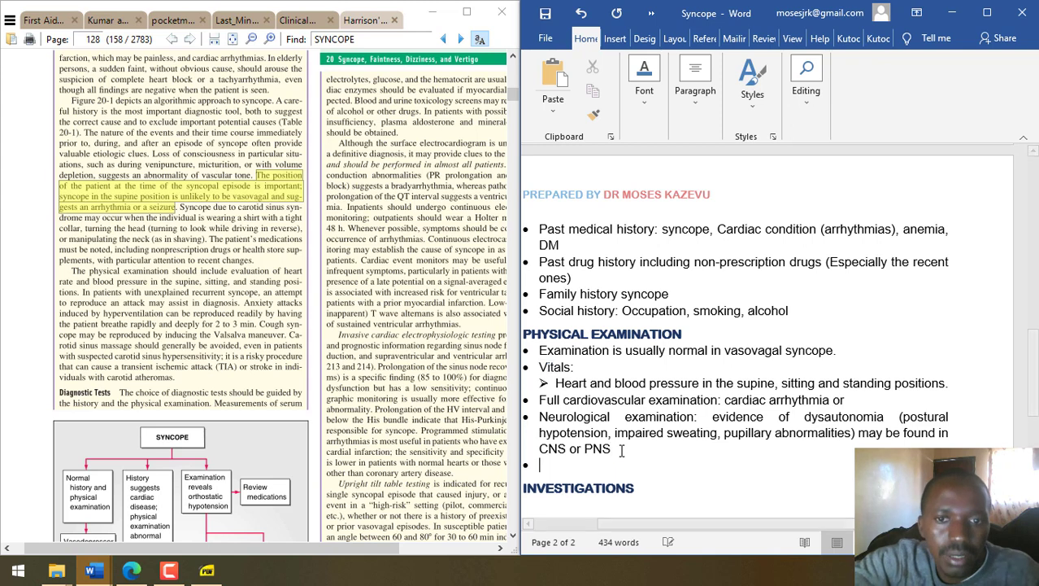
pyautogui.write('Note: in ')
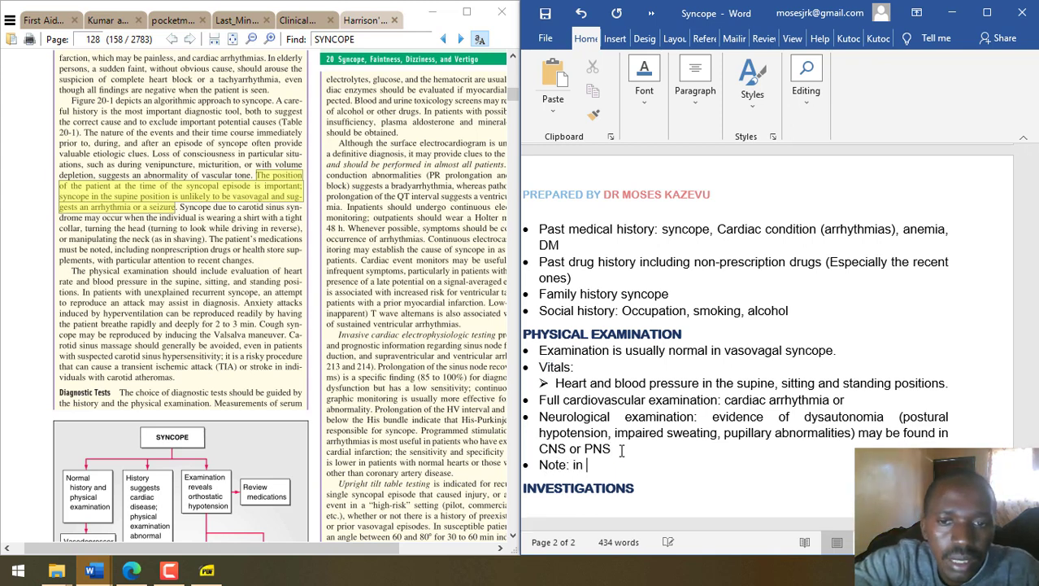
pyautogui.write('patients with r')
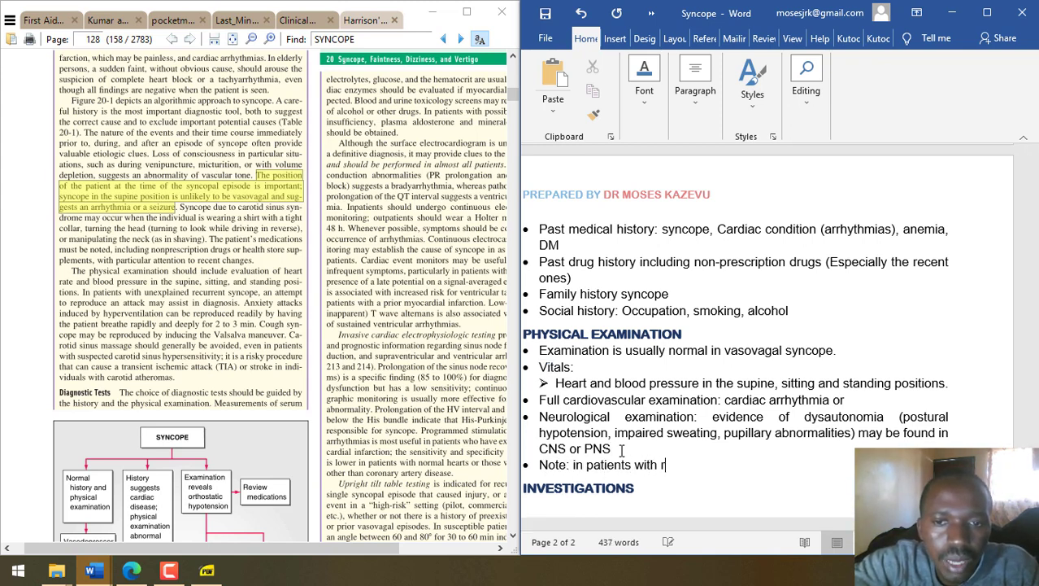
pyautogui.write('ecurrent unprovoked')
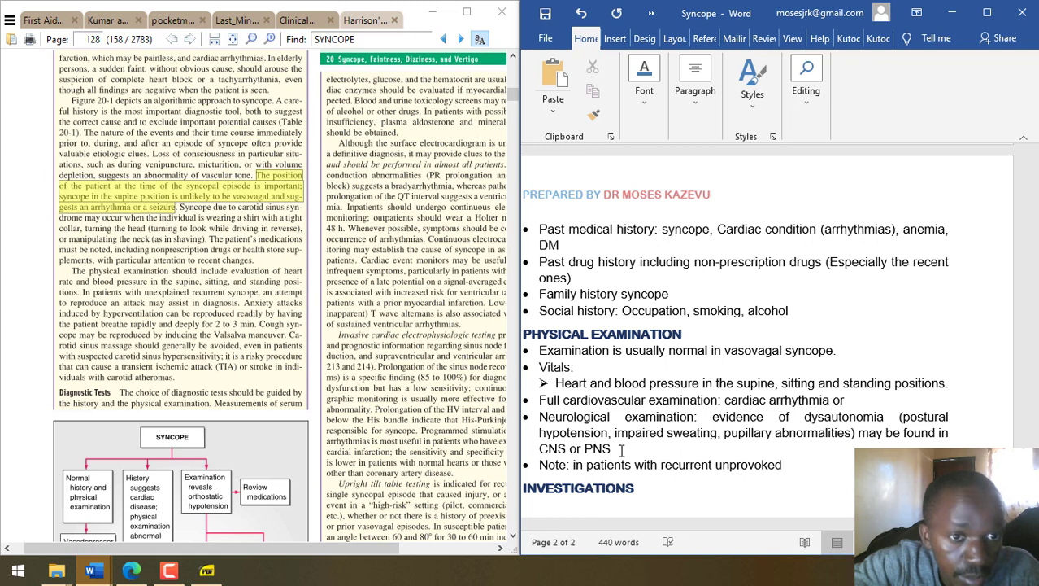
# - Replace "unprovoked" with "unexplained" in the note bullet
pyautogui.press('BackSpace')
pyautogui.press('BackSpace')
pyautogui.press('BackSpace')
pyautogui.press('BackSpace')
pyautogui.press('BackSpace')
pyautogui.press('BackSpace')
pyautogui.press('BackSpace')
pyautogui.press('BackSpace')
pyautogui.press('BackSpace')
pyautogui.write('unepx')
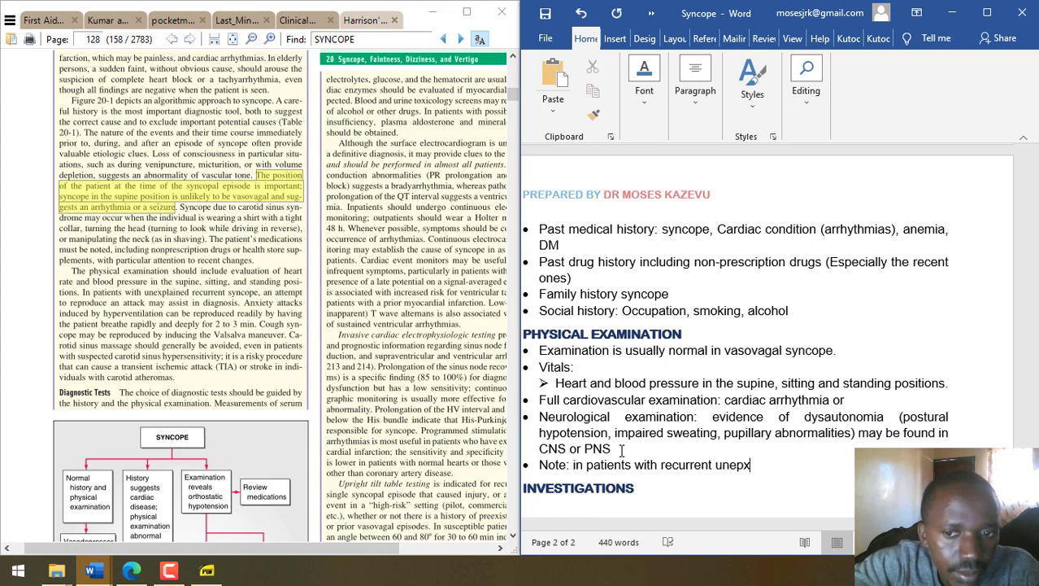
pyautogui.press('BackSpace')
pyautogui.press('BackSpace')
pyautogui.write('xplained')
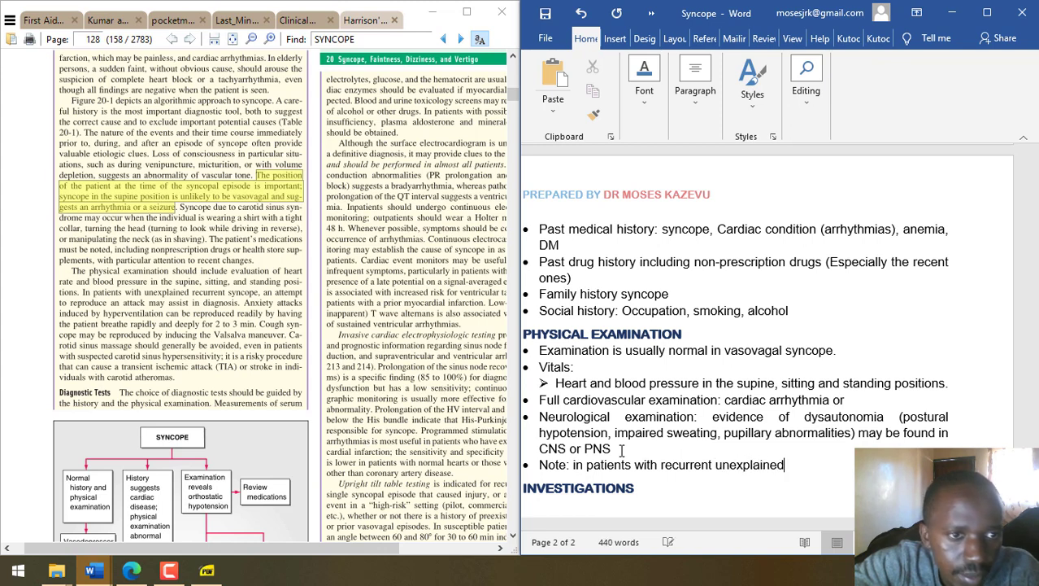
# - Complete the note bullet with "episodes, an attempt should be made to reproduce an attack as this may aid in diagnosis."
pyautogui.write(' episodes')
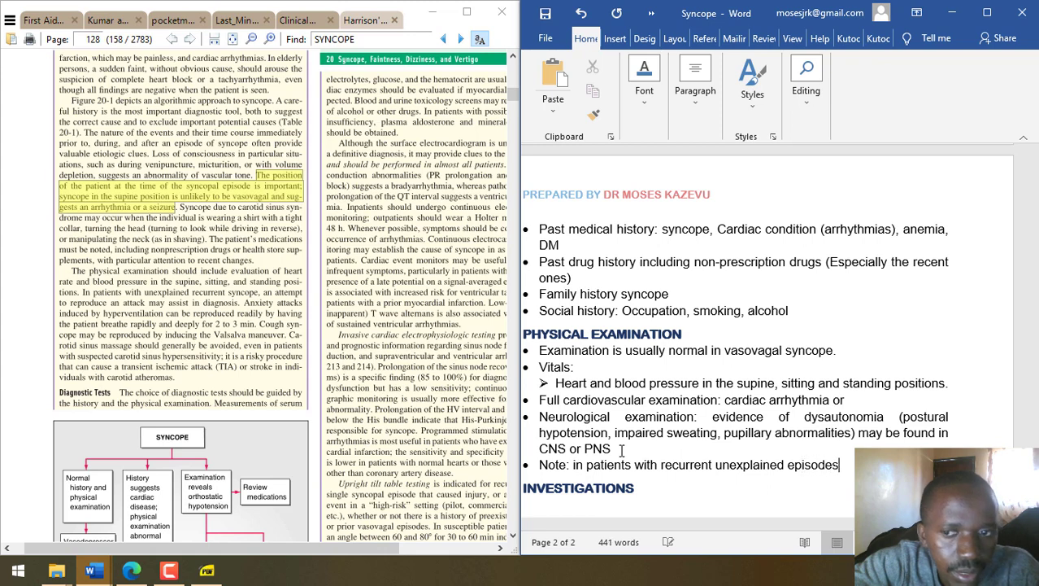
pyautogui.write(', an')
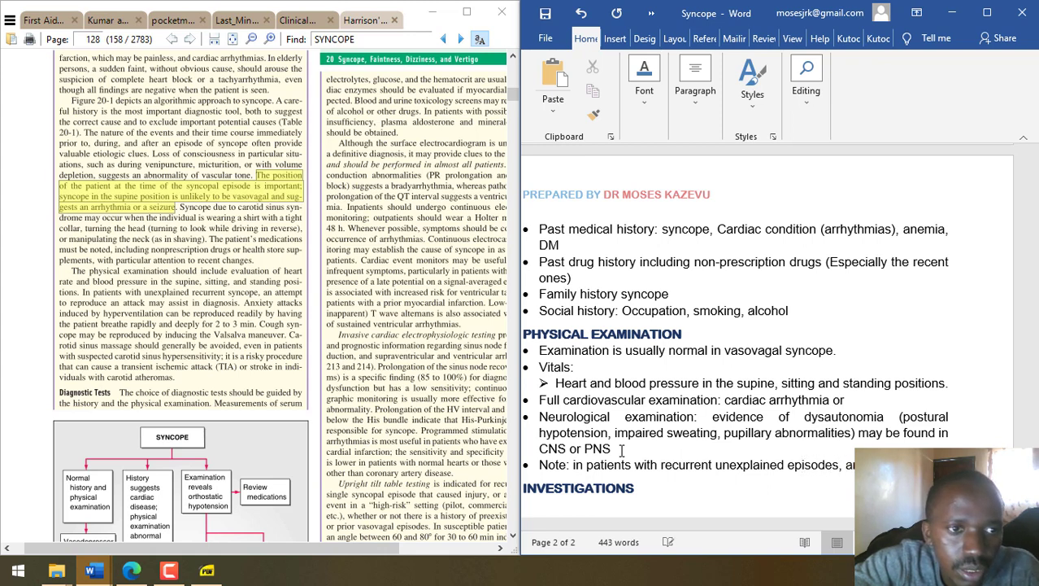
pyautogui.press('BackSpace')
pyautogui.write(' be ma')
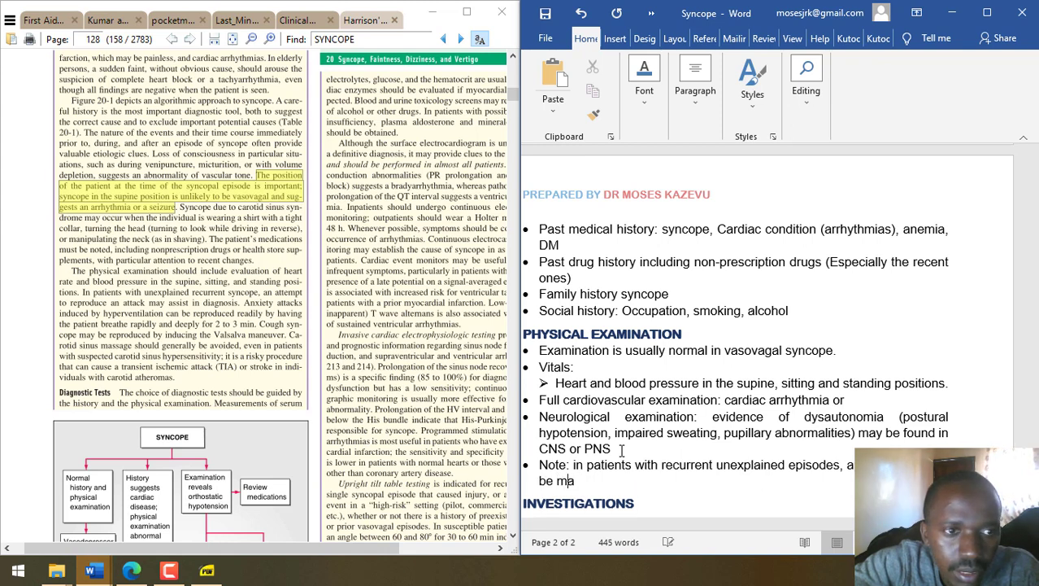
pyautogui.write('de to reproduce an')
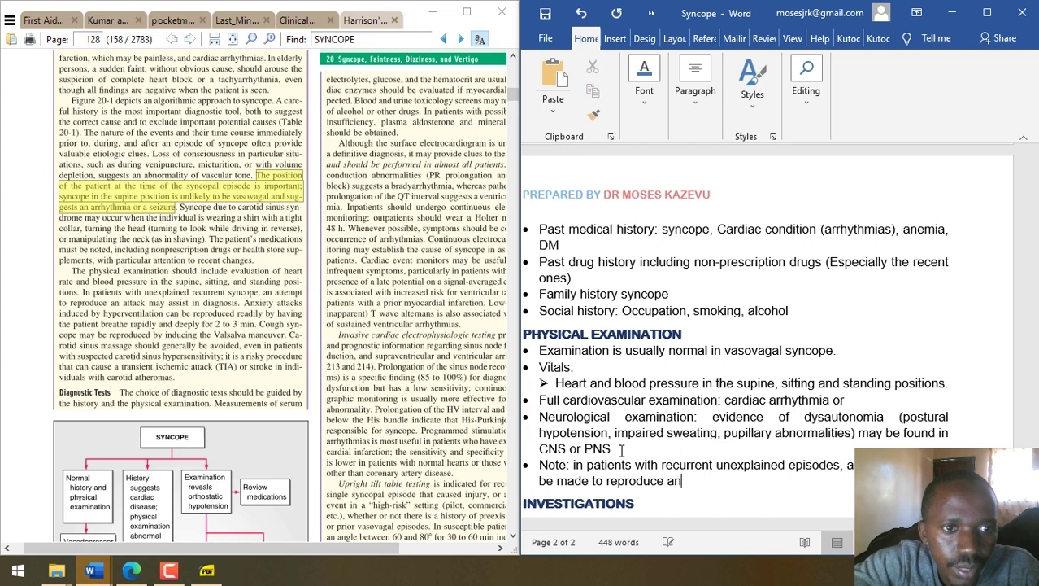
pyautogui.write(' attacj')
pyautogui.press('BackSpace')
pyautogui.write('k as this may aid in diagn')
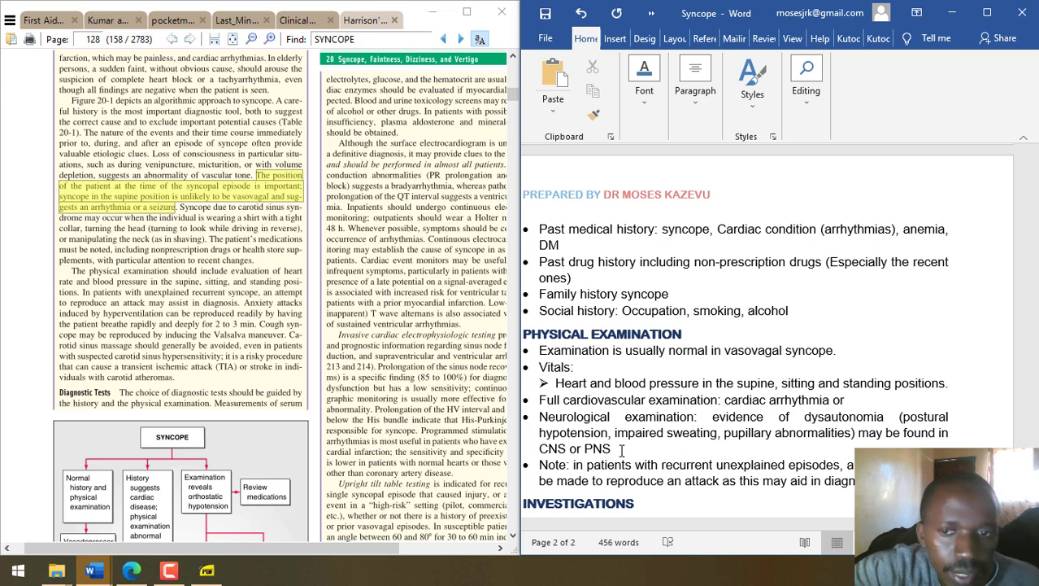
# - Start a sub-point under the note bullet with "Anxiety attacks"
pyautogui.press('Return')
pyautogui.press('Tab')
pyautogui.write('Anxety')
pyautogui.press('BackSpace')
pyautogui.press('BackSpace')
pyautogui.press('BackSpace')
pyautogui.write('iety (')
pyautogui.press('BackSpace')
pyautogui.press('BackSpace')
pyautogui.press('BackSpace')
pyautogui.press('BackSpace')
pyautogui.press('BackSpace')
pyautogui.press('BackSpace')
pyautogui.press('BackSpace')
pyautogui.press('BackSpace')
pyautogui.write('n')
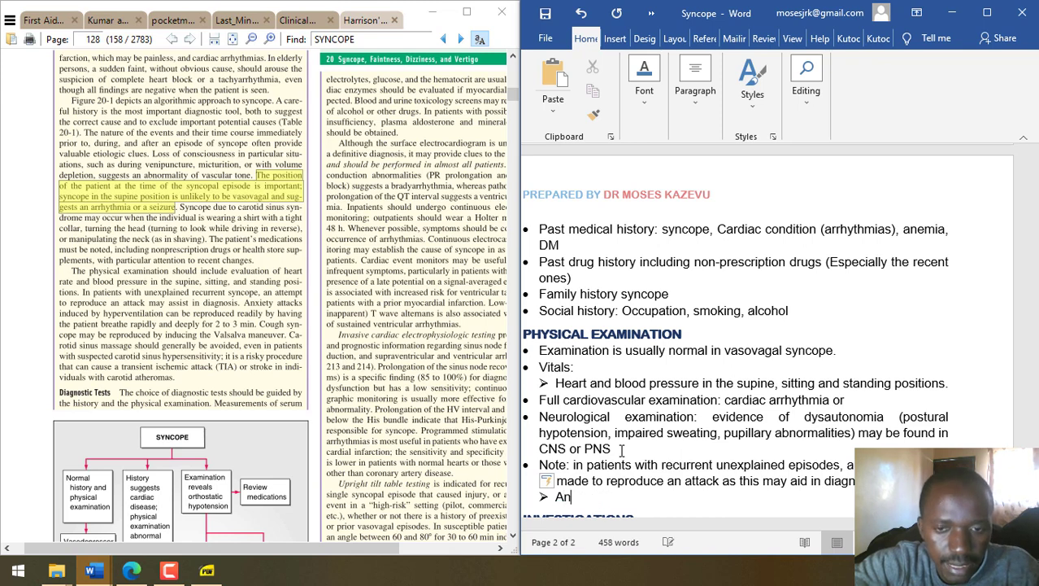
pyautogui.write('xiety atta')
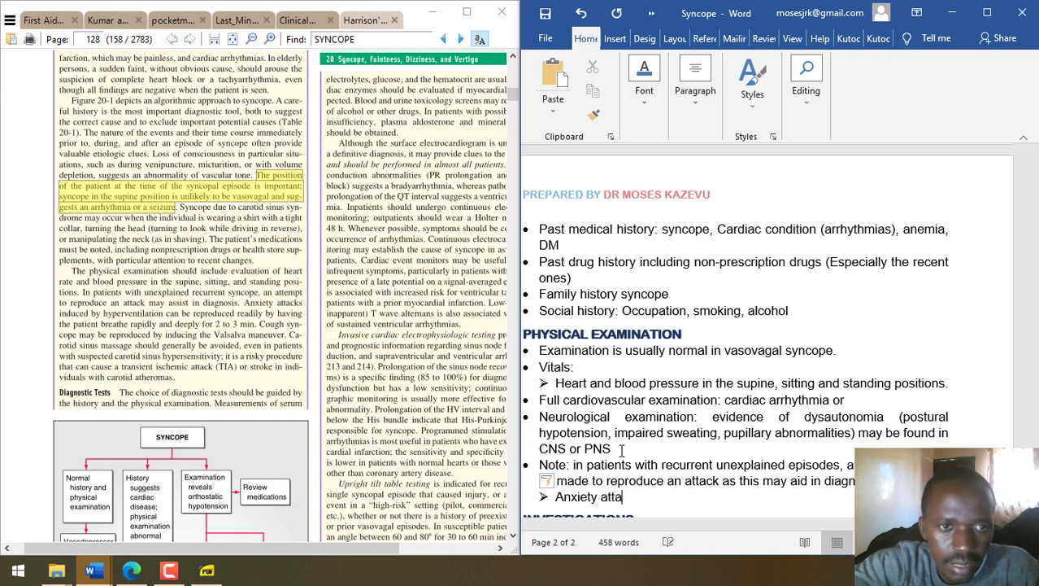
pyautogui.write('cj')
pyautogui.press('BackSpace')
pyautogui.write('ks ')
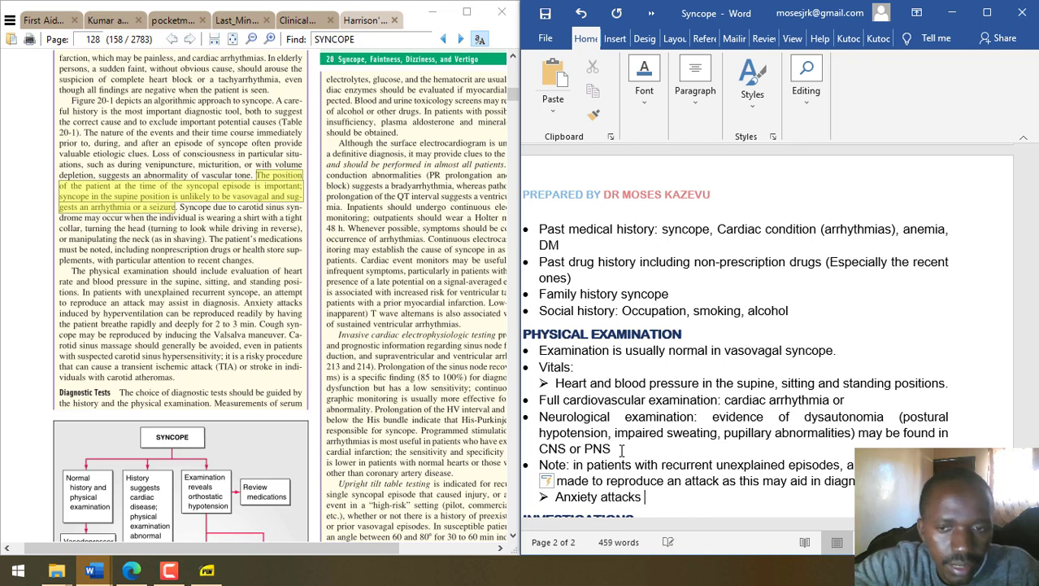
# - Complete the sub-point with "induced by hyperventilation can be reproduced readily by having the patient breathe rapidly and deeply for 2 to 3 minutes."
pyautogui.write('induced by hyp')
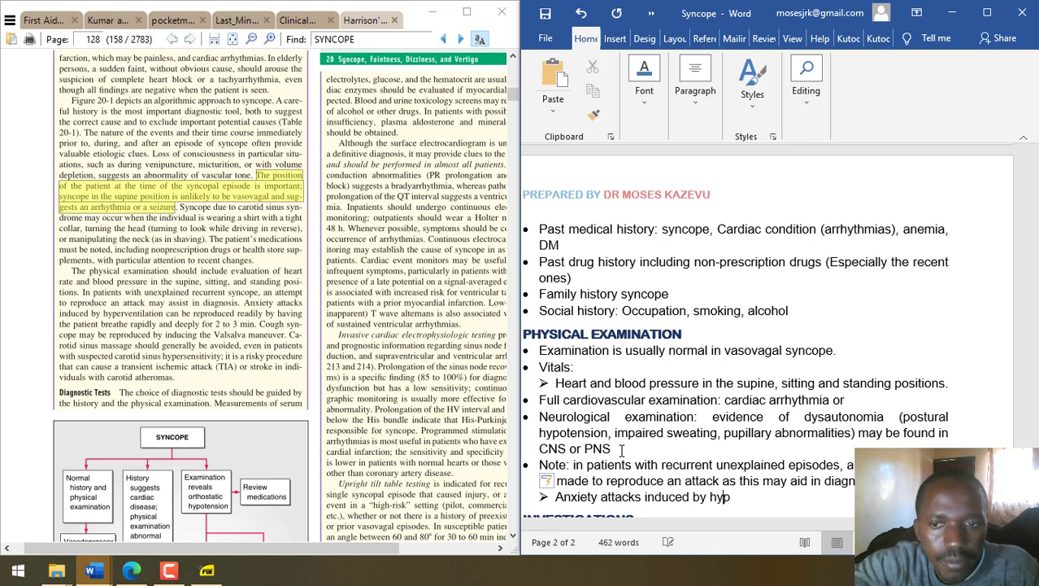
pyautogui.write('erventilation ')
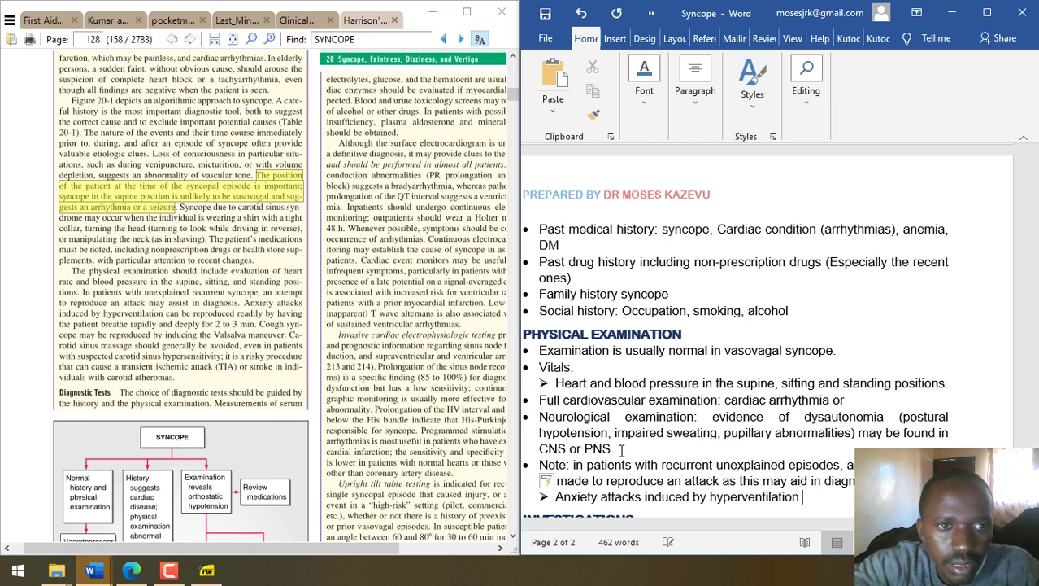
pyautogui.write('can be re ')
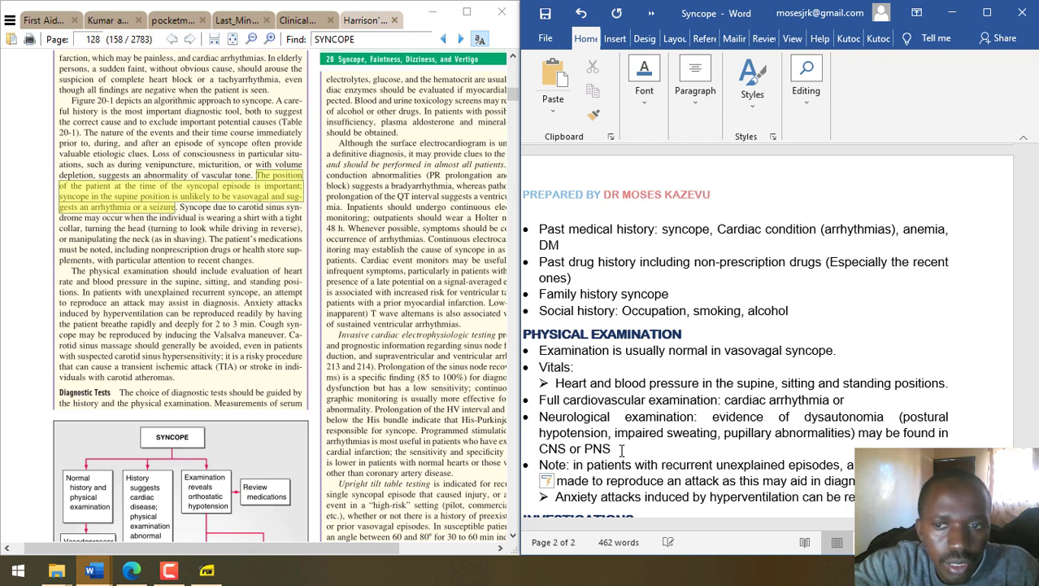
pyautogui.write('by ')
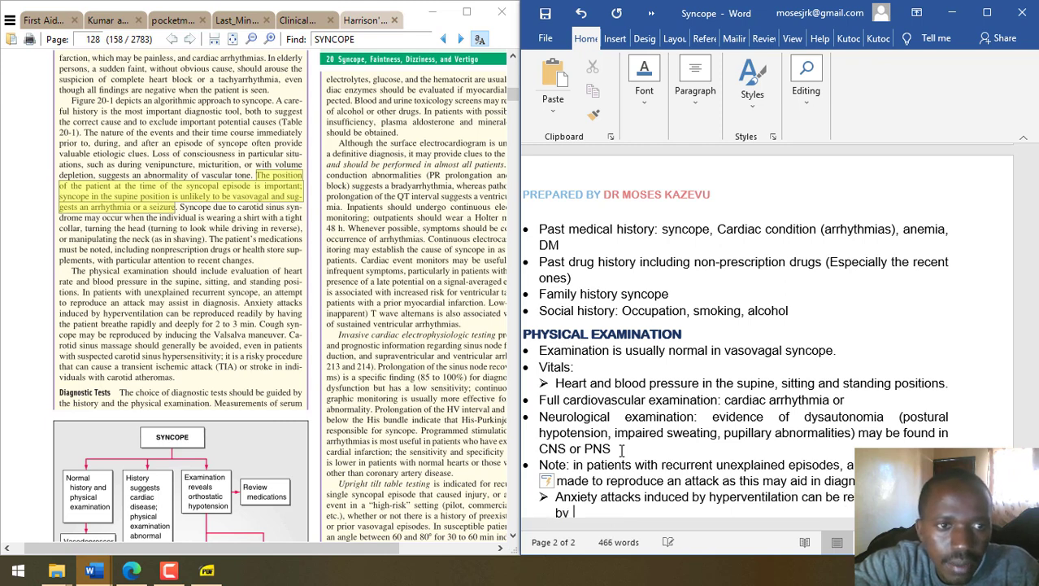
pyautogui.write('having the patie')
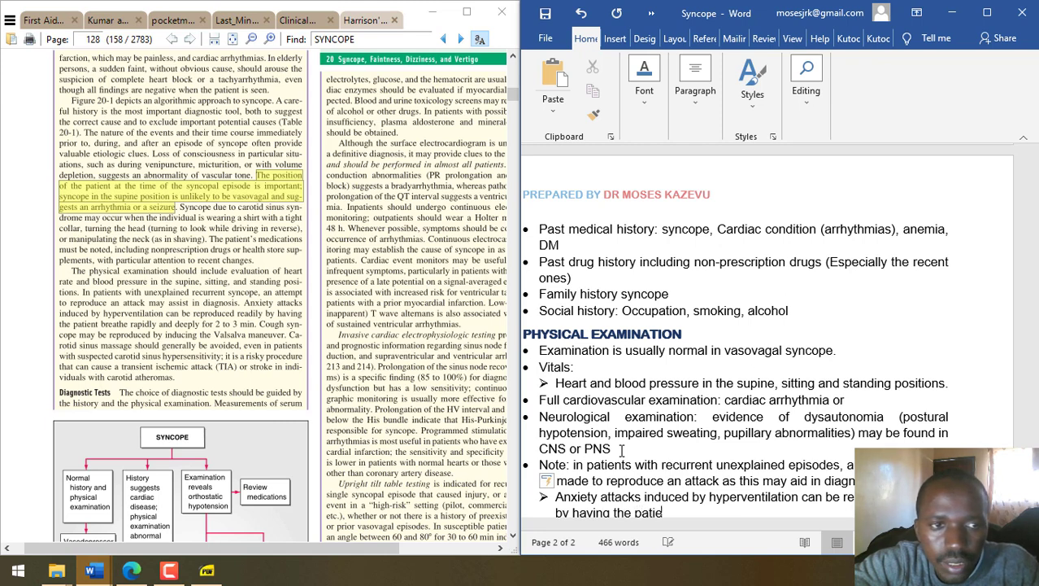
pyautogui.write('nt breathe rapidly and deeply for 2')
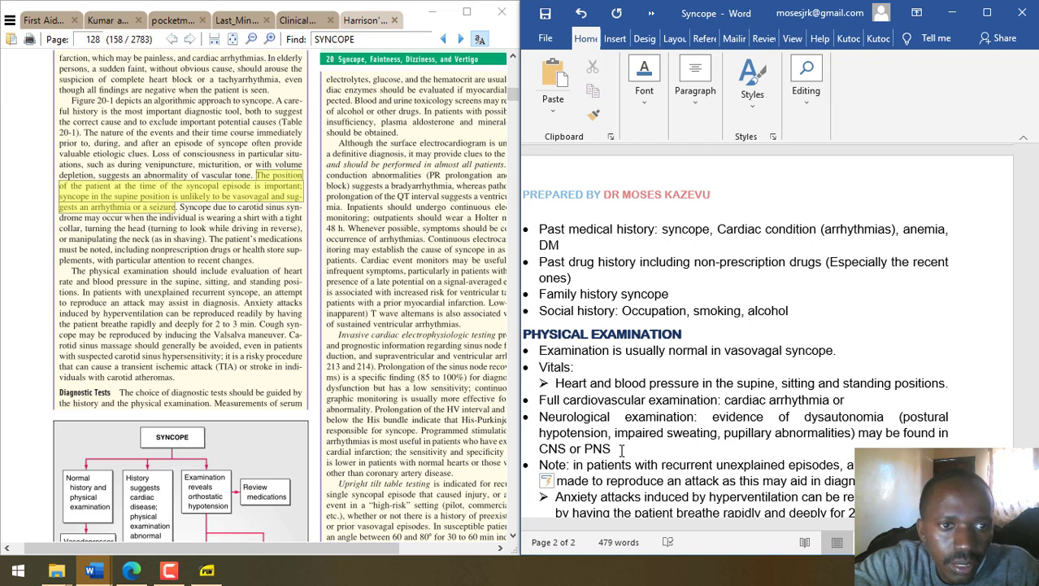
# - Add a second sub-point under the note reading "Cough syncope may be reproduced by inducing the Valsalva maneuver."
pyautogui.press('Return')
pyautogui.write('Cough syncope may be produced')
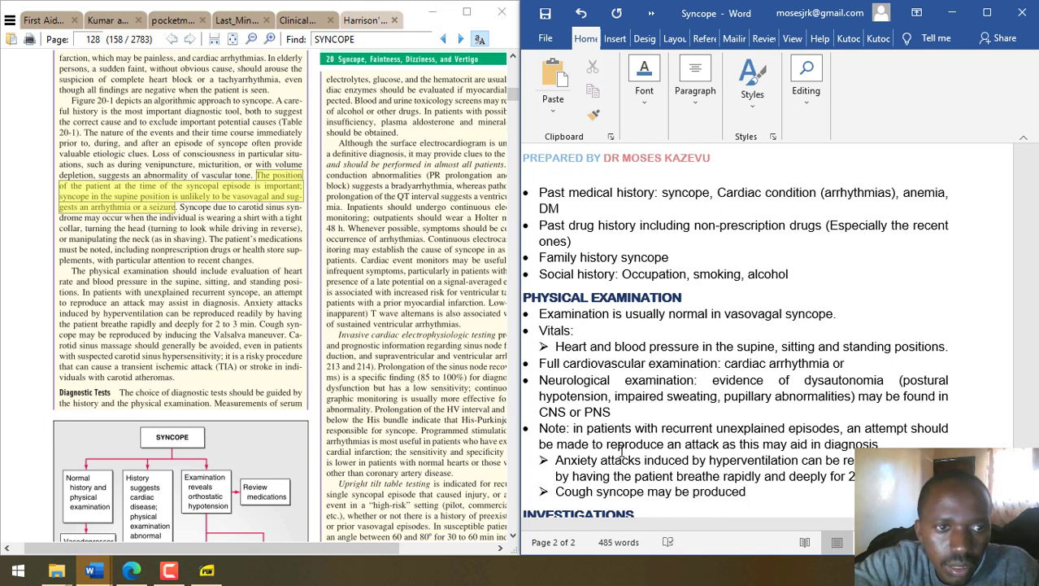
pyautogui.press('BackSpace')
pyautogui.press('BackSpace')
pyautogui.press('BackSpace')
pyautogui.press('BackSpace')
pyautogui.press('BackSpace')
pyautogui.press('BackSpace')
pyautogui.press('BackSpace')
pyautogui.press('BackSpace')
pyautogui.write('rep')
pyautogui.write('roduced')
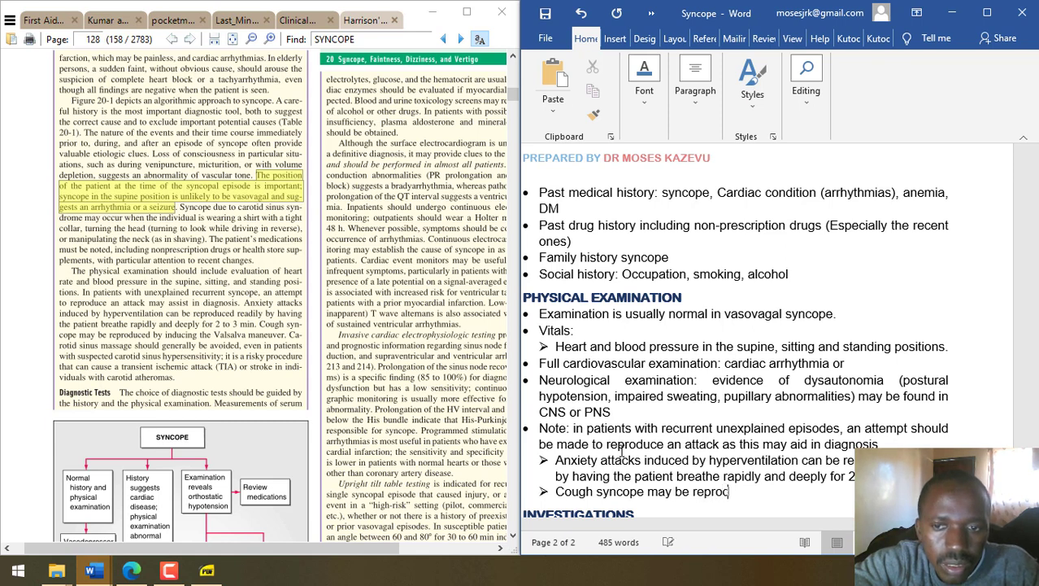
pyautogui.write('in')
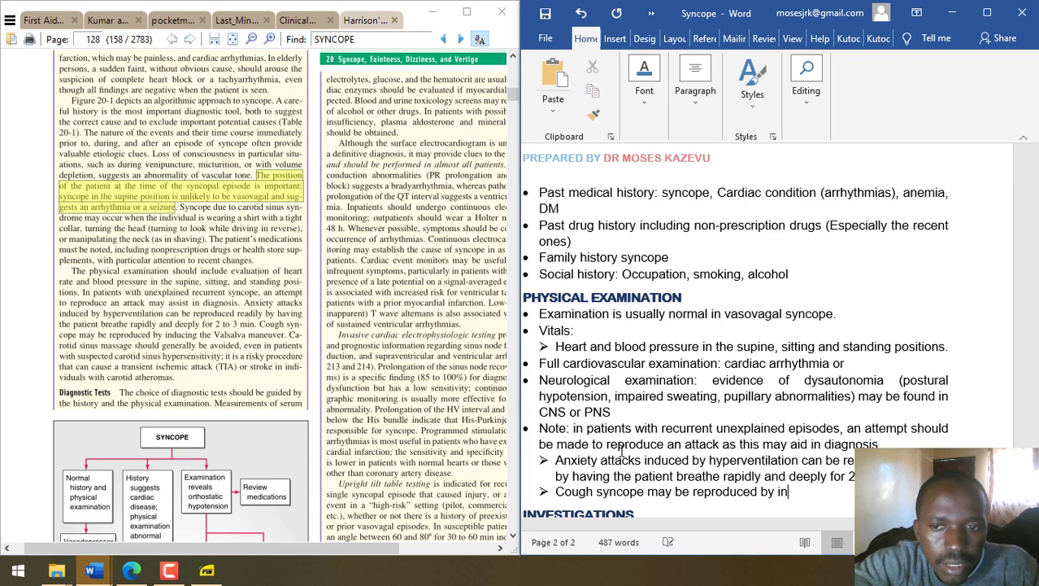
pyautogui.write('ducing the V')
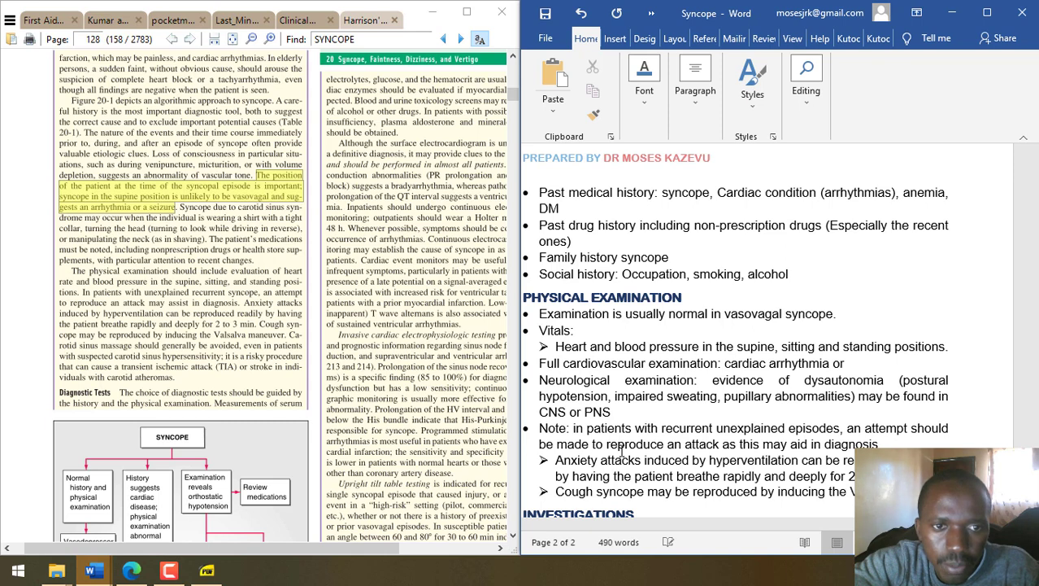
pyautogui.write('euver.')
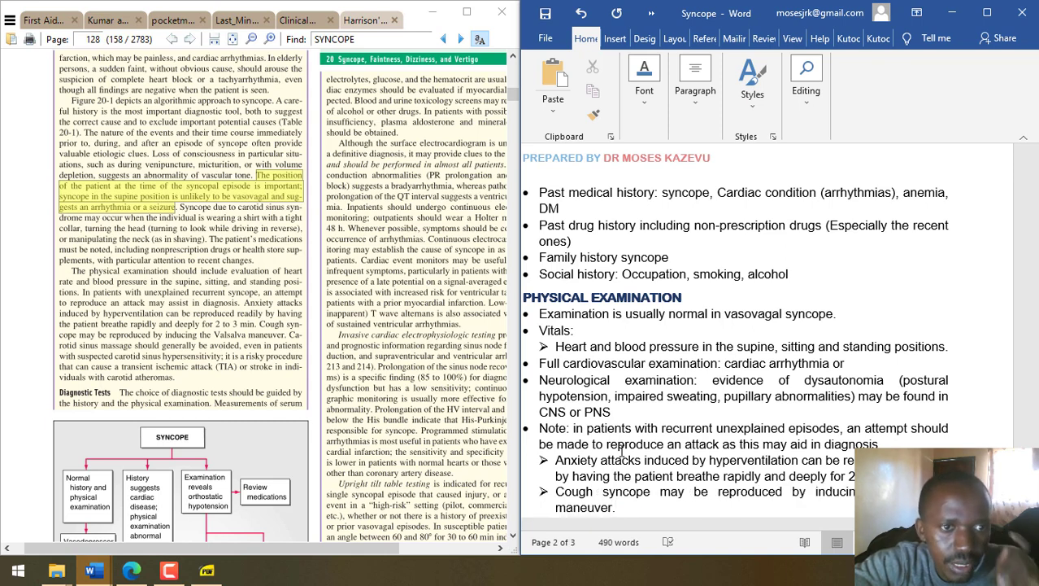
# - Add a third sub-point under the note starting with "Carotid sinus massage should generally be avoided"
pyautogui.press('Return')
pyautogui.write('CAr')
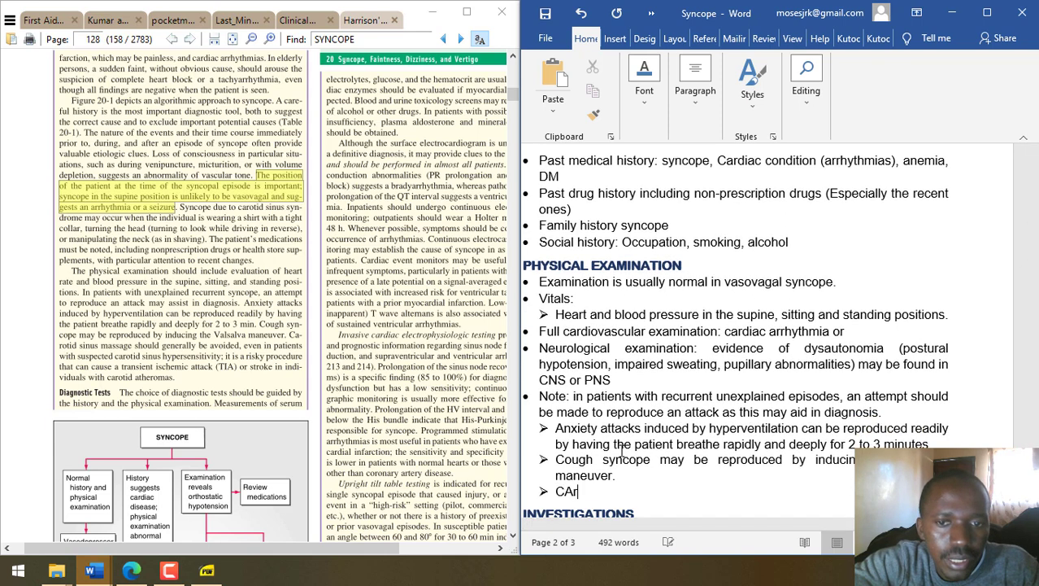
pyautogui.write('diac')
pyautogui.press('BackSpace')
pyautogui.press('BackSpace')
pyautogui.press('BackSpace')
pyautogui.press('BackSpace')
pyautogui.press('BackSpace')
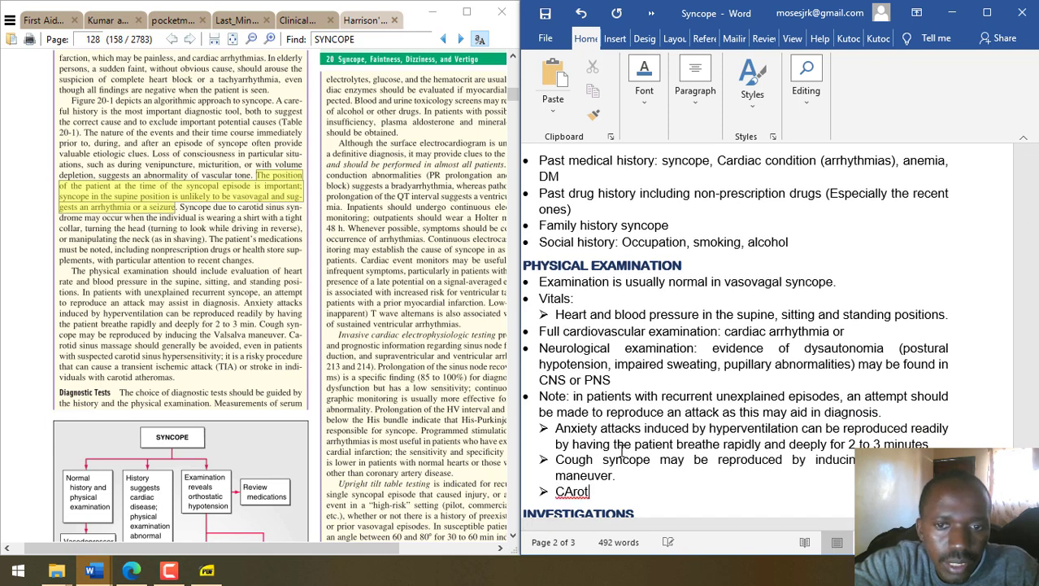
pyautogui.press('BackSpace')
pyautogui.write('arotid sinus ')
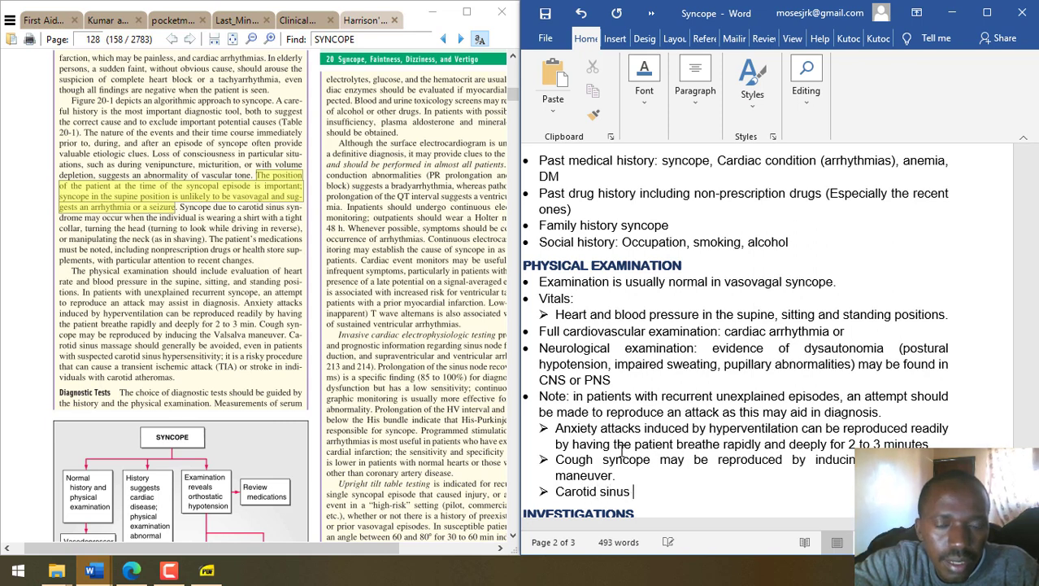
pyautogui.write('massage shou')
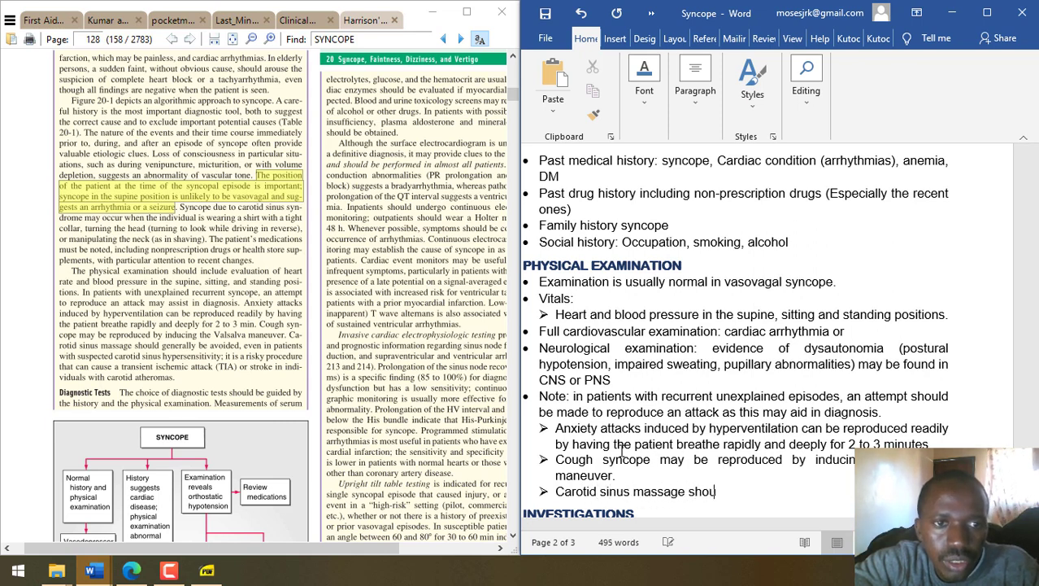
pyautogui.write('ld generally e')
pyautogui.press('BackSpace')
pyautogui.write('e avoided e')
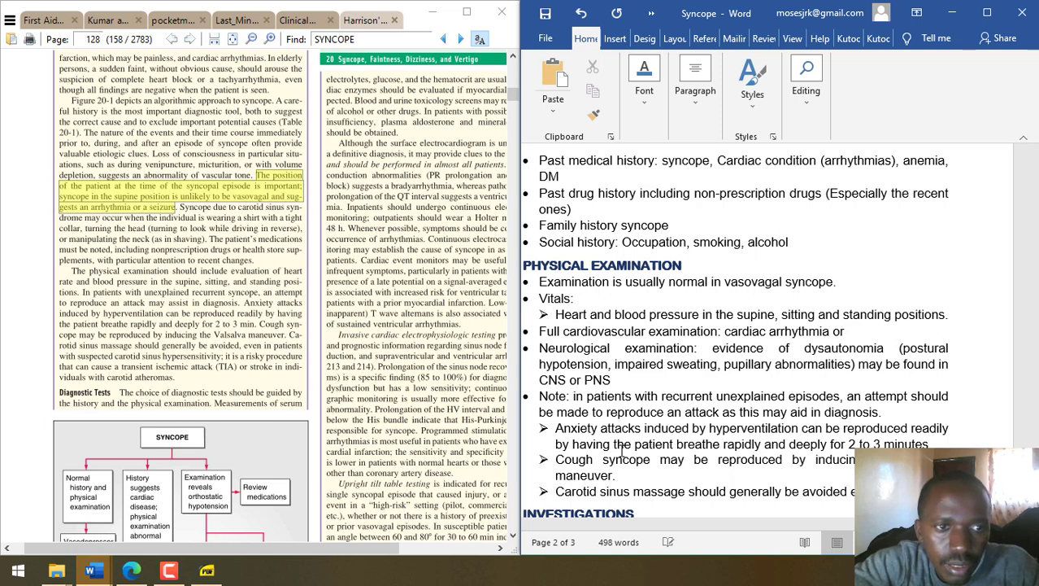
# - Extend the carotid sinus massage sub-point to cover even persons with suspected carotid sinus hypersensitivity
pyautogui.write('in persons with susp')
pyautogui.write('ected ')
pyautogui.write('caro')
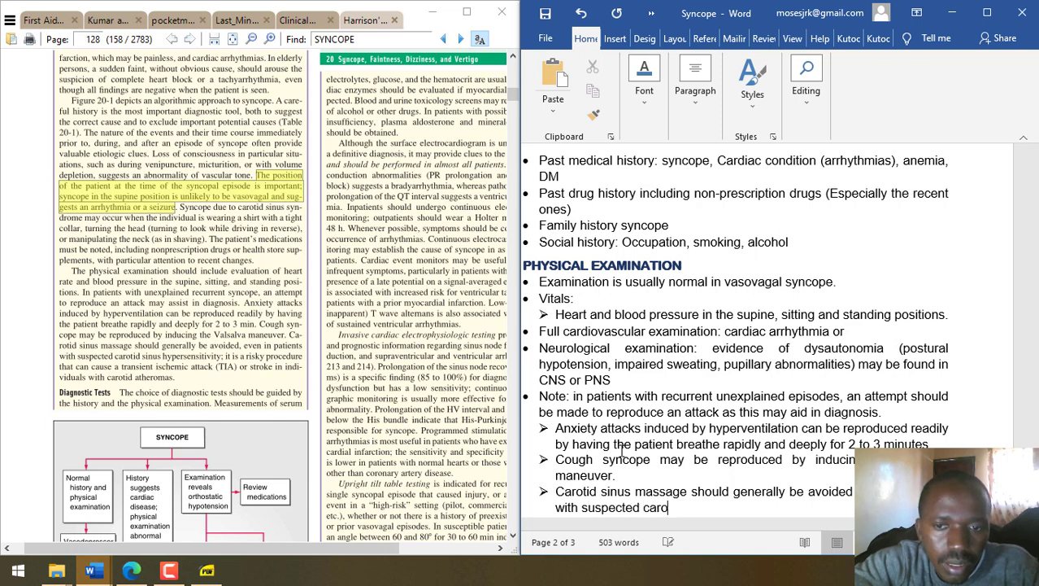
pyautogui.write('tid sinus hyper')
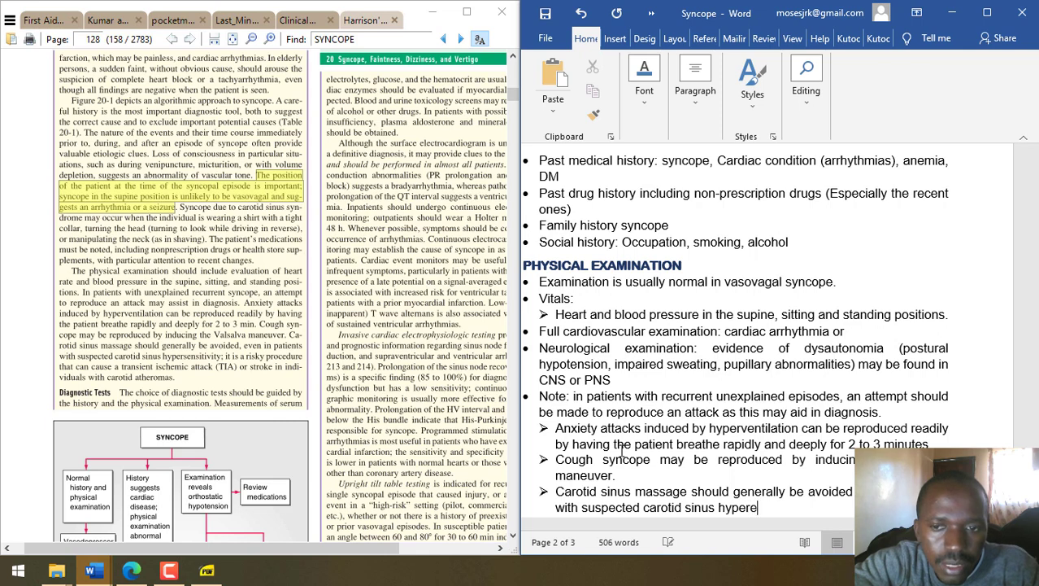
pyautogui.write('sensitiv')
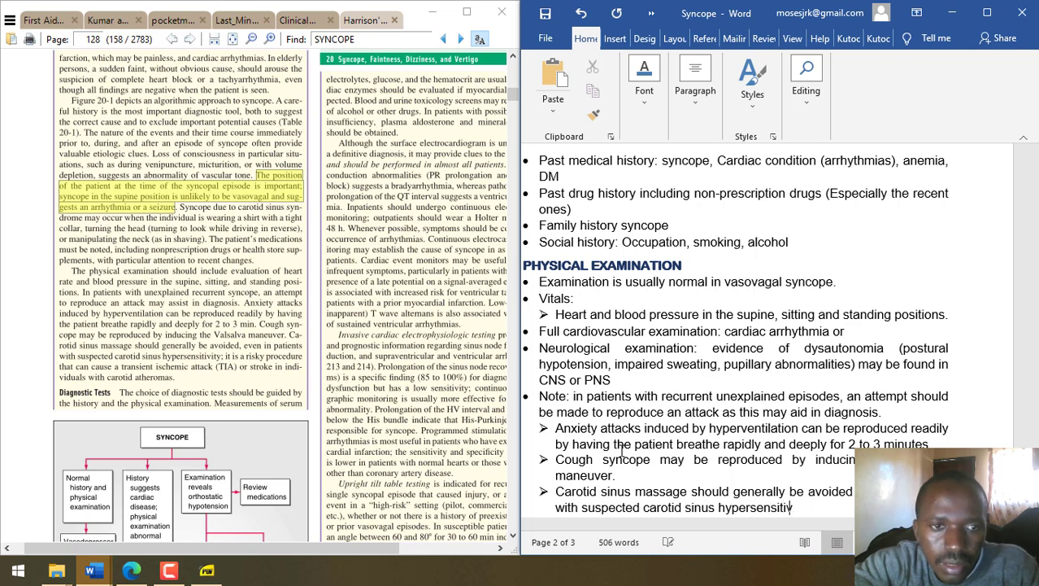
# - Give the risk of transient ischemic attacks (TIA) or stroke in individuals with carotid atheroms as the reason for avoiding the massage
pyautogui.write('ity as there')
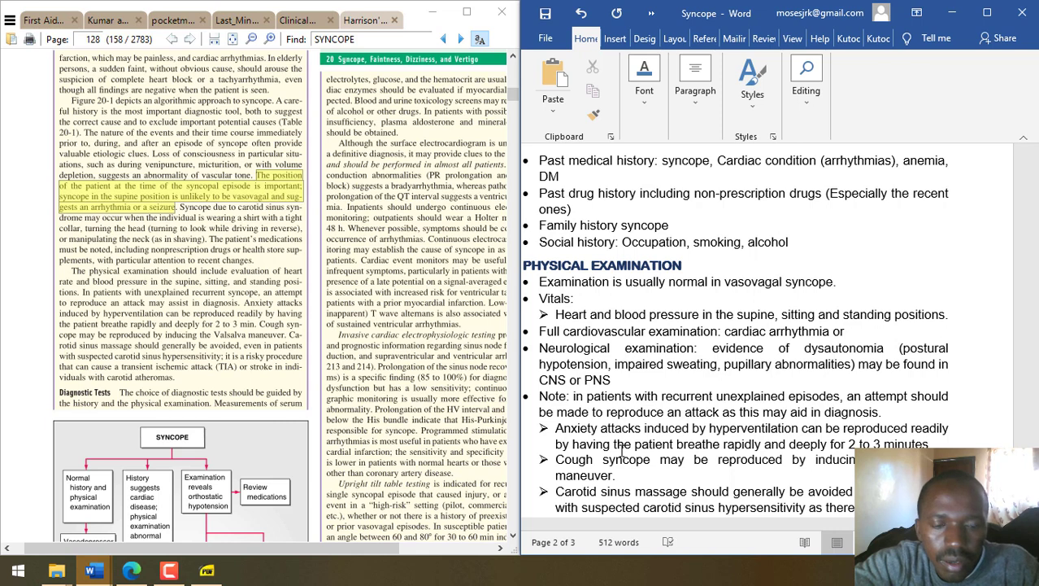
pyautogui.write(' is')
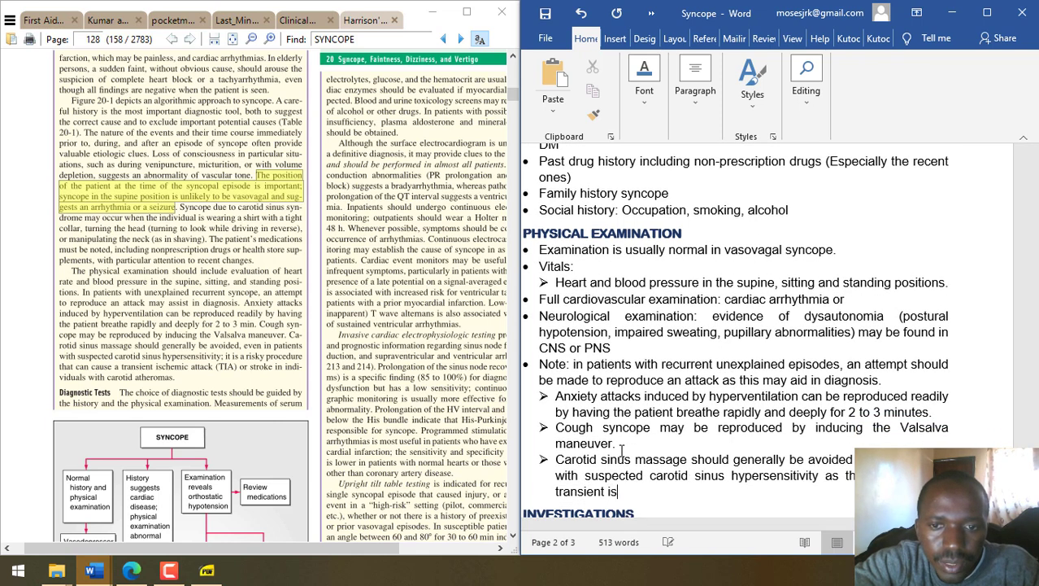
pyautogui.write(' risk of transient ischemic att')
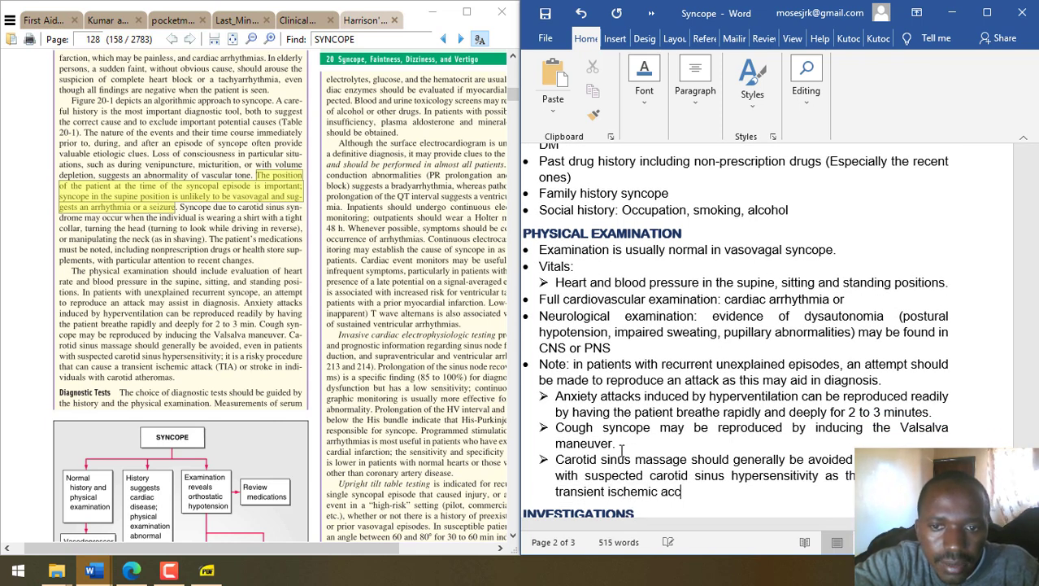
pyautogui.write('acks ')
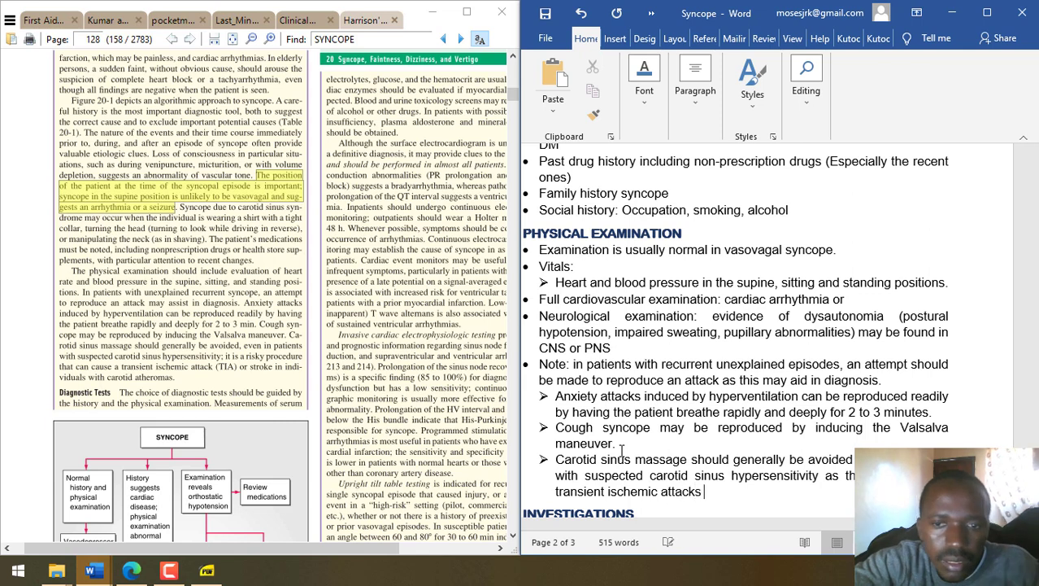
pyautogui.write('(TIA)  or stro')
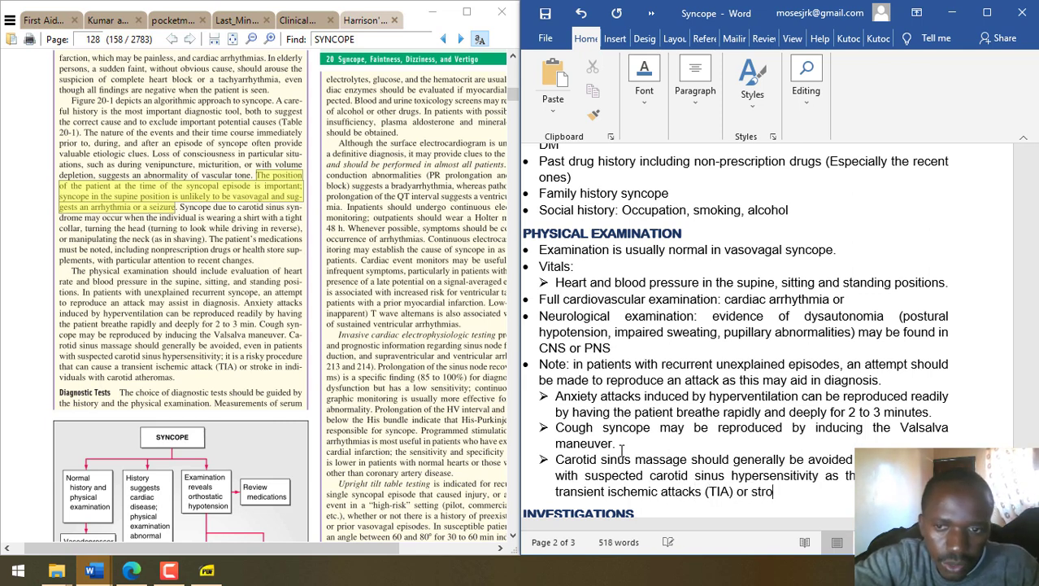
pyautogui.write('ke in indiidu')
pyautogui.press('BackSpace')
pyautogui.press('BackSpace')
pyautogui.press('BackSpace')
pyautogui.press('BackSpace')
pyautogui.write('vidual')
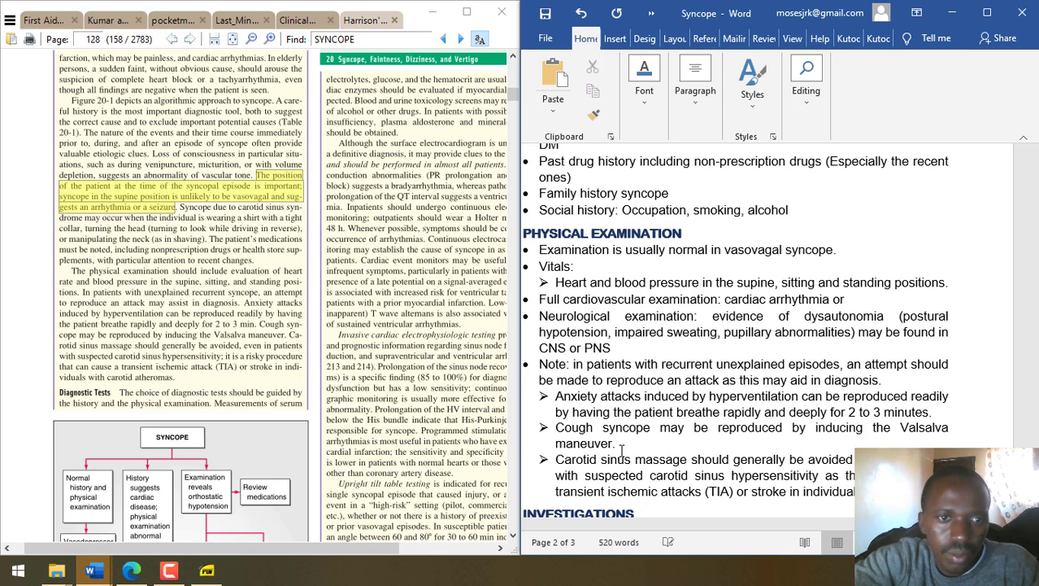
pyautogui.write('s w')
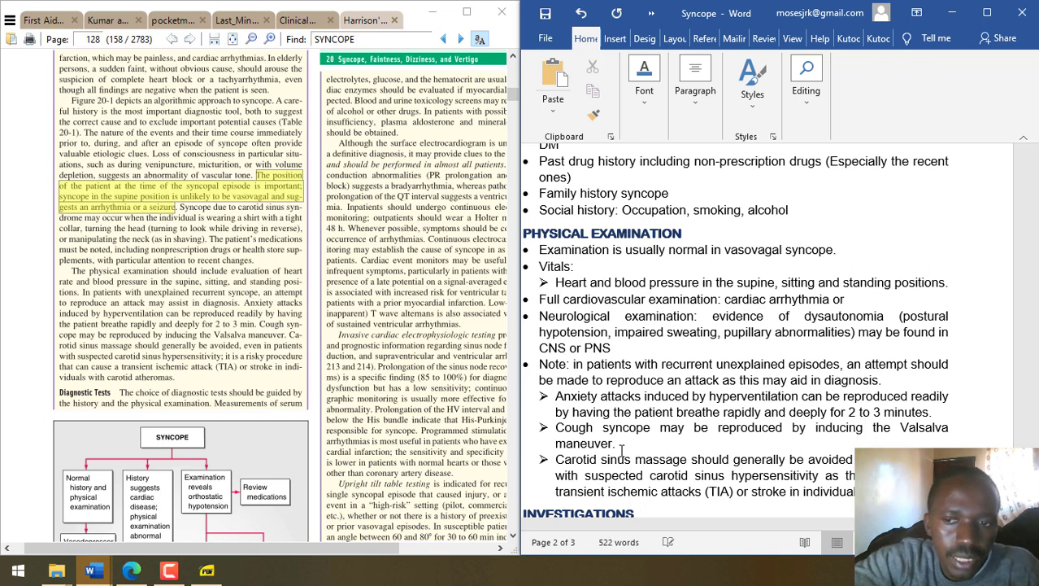
pyautogui.write('atheroms')
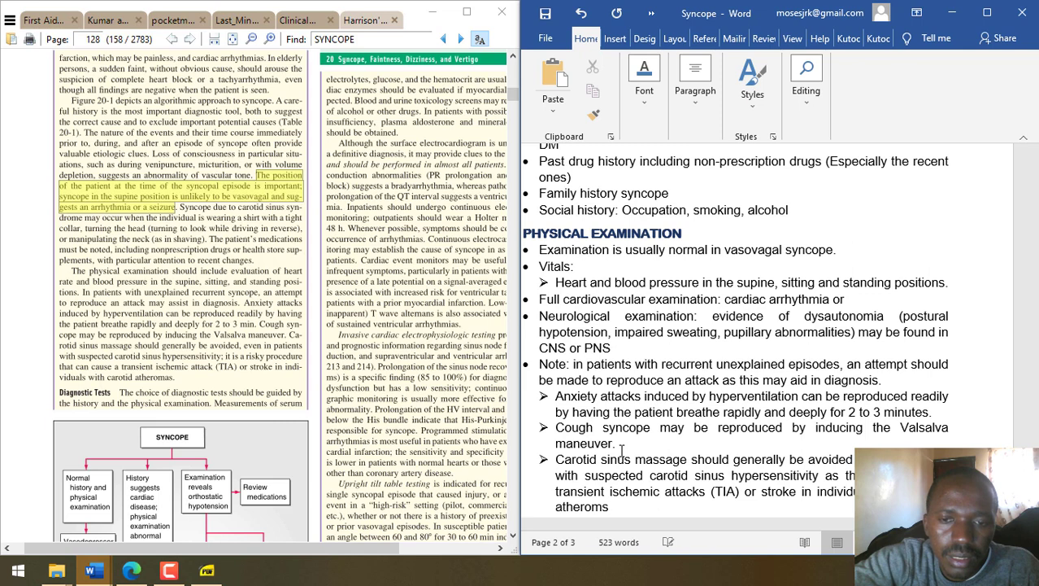
# - Finish the carotid sinus massage sub-point with the word "atheromas."
pyautogui.press('BackSpace')
pyautogui.write('as.')
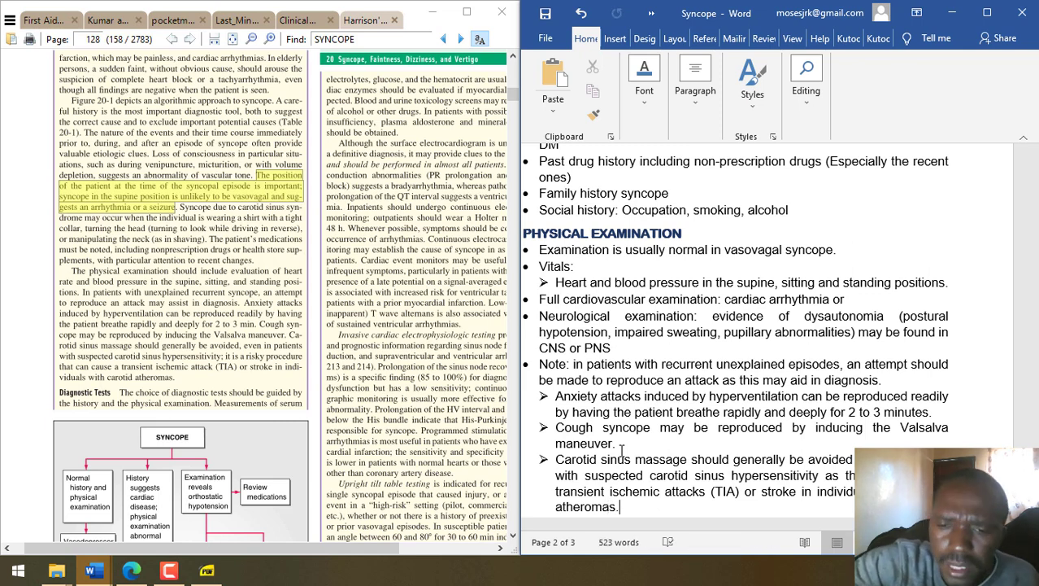
# - Examine the diagnostic tests text and syncope flowchart in the Harrison's PDF, and the section on syncope and vasovagal attacks in the Clinical PDF
pyautogui.click(308, 398)
pyautogui.scroll(-3, 297, 298)
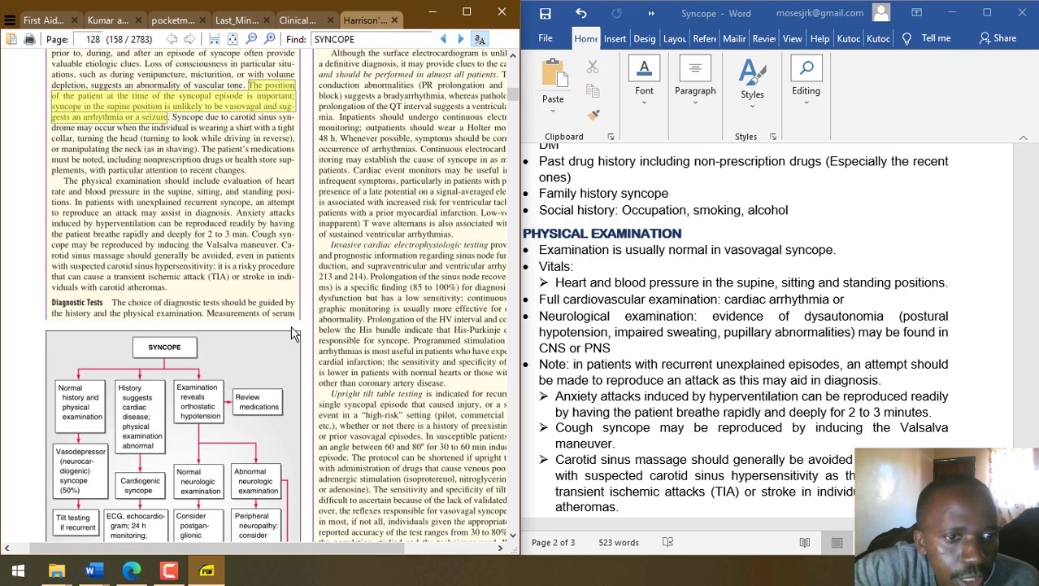
pyautogui.scroll(-3, 281, 348)
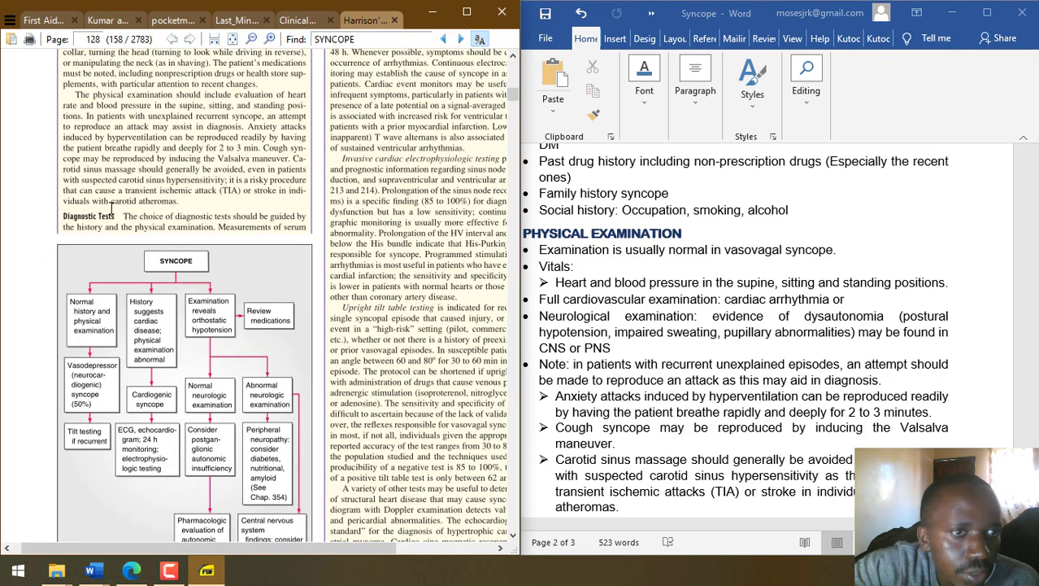
pyautogui.scroll(-10, 171, 260)
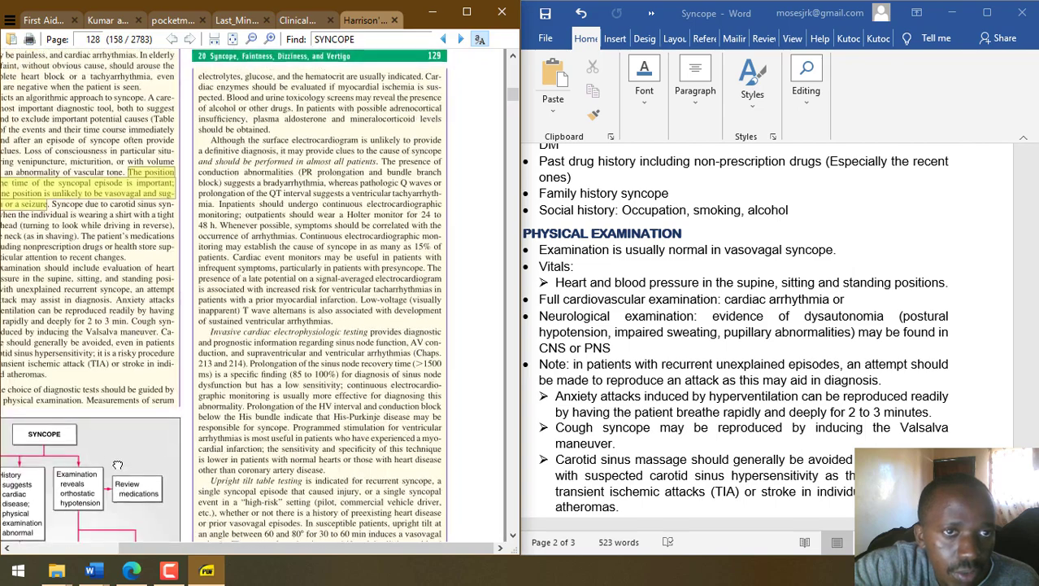
pyautogui.moveTo(191, 304); pyautogui.dragTo(319, 106)
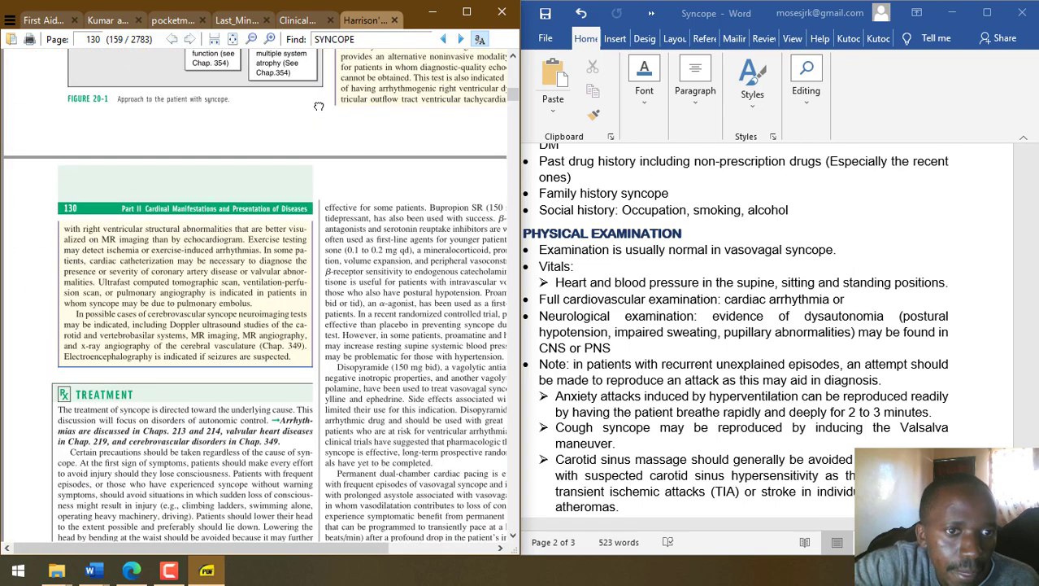
pyautogui.click(298, 20)
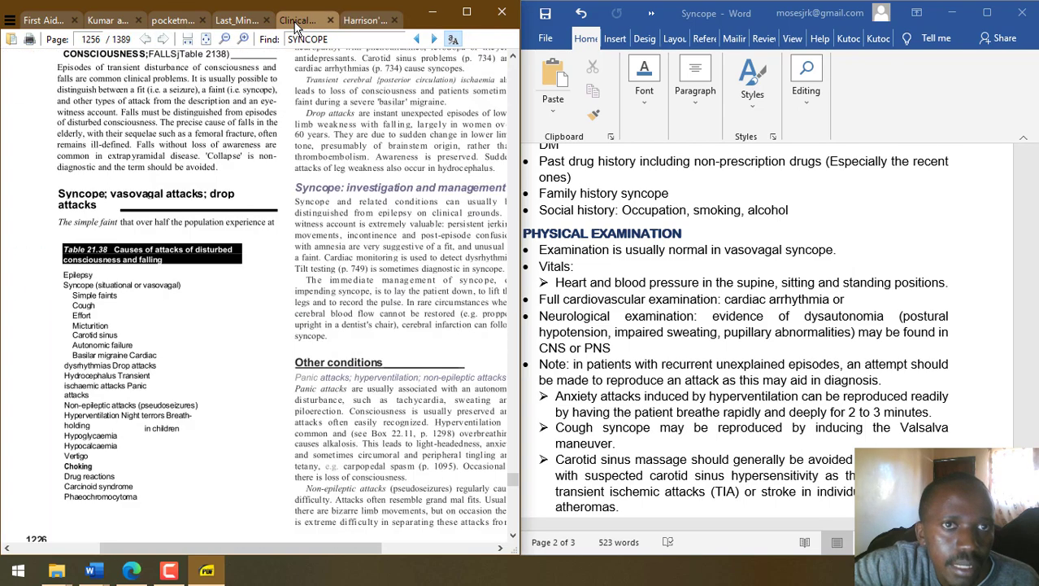
pyautogui.scroll(10, 252, 277)
pyautogui.moveTo(197, 179); pyautogui.dragTo(342, 14)
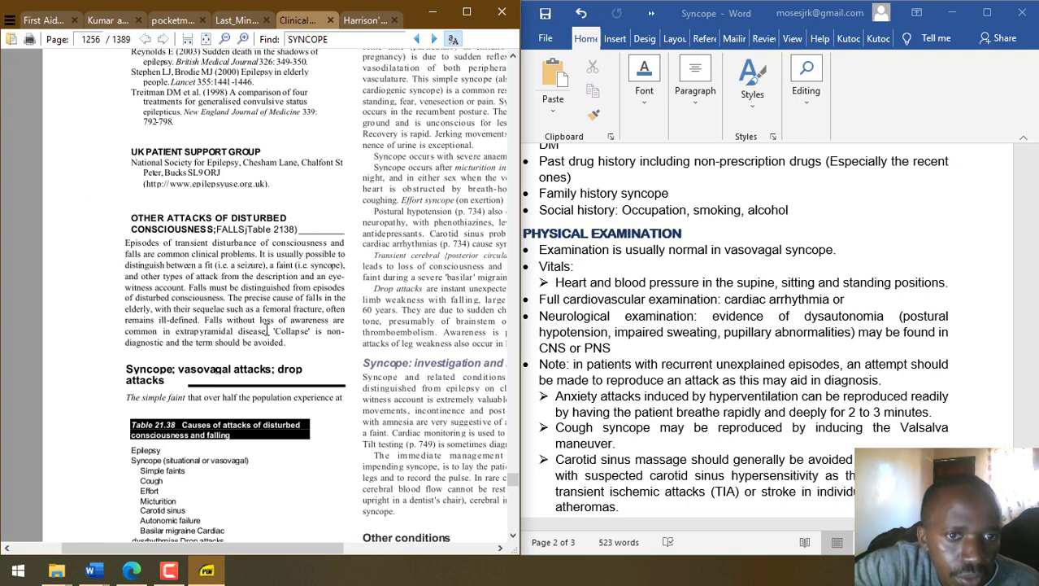
pyautogui.moveTo(308, 336); pyautogui.dragTo(122, 492)
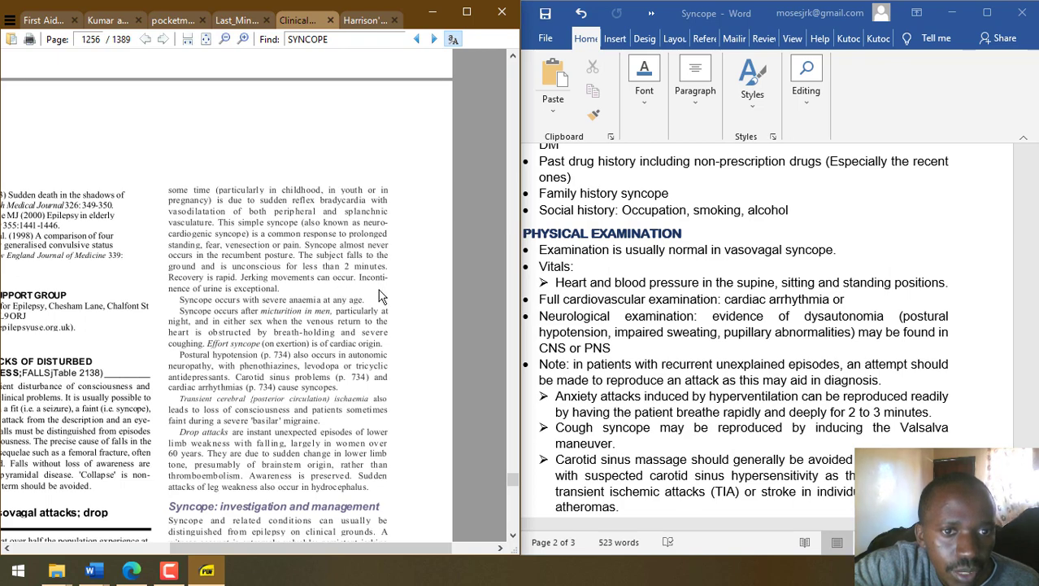
pyautogui.scroll(-1, 406, 358)
# - Add a sub-point starting with "Neurocardiogenic:" after the patient position sub-point under neurally mediated syncope
pyautogui.click(623, 506)
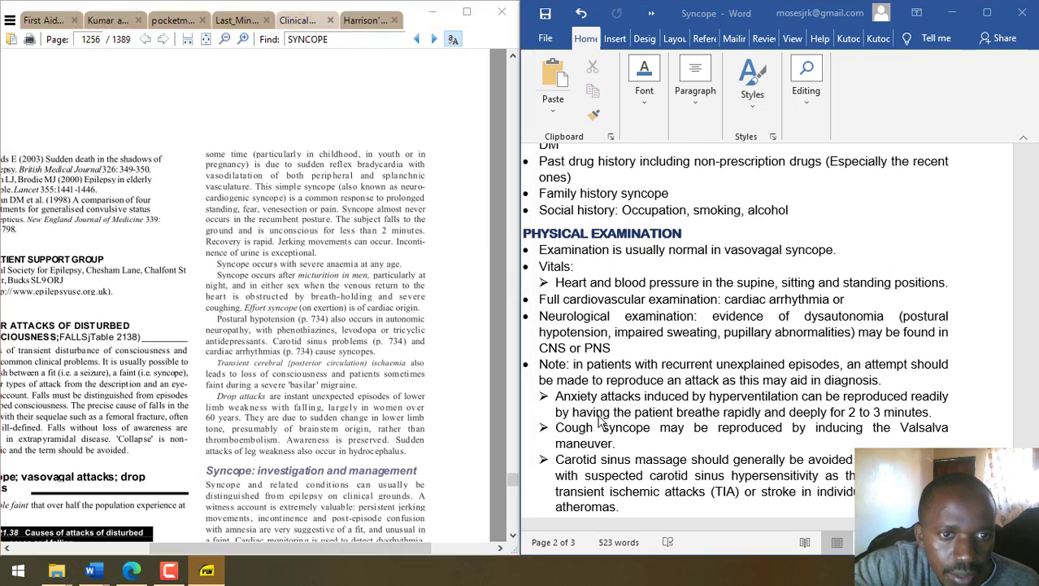
pyautogui.press('pagedown')
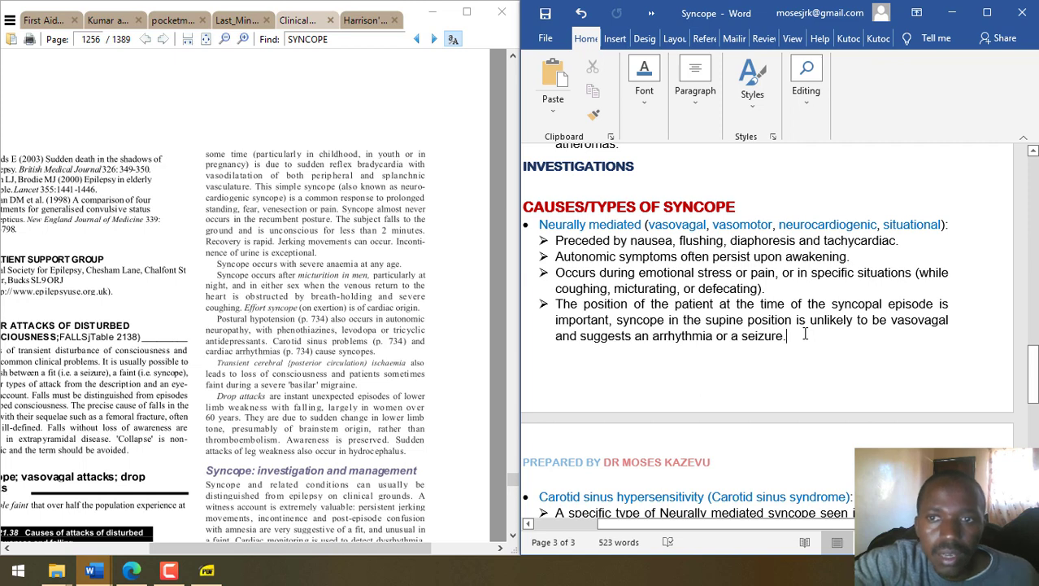
pyautogui.hotkey('ctrl', 'z')
pyautogui.write('Neuro')
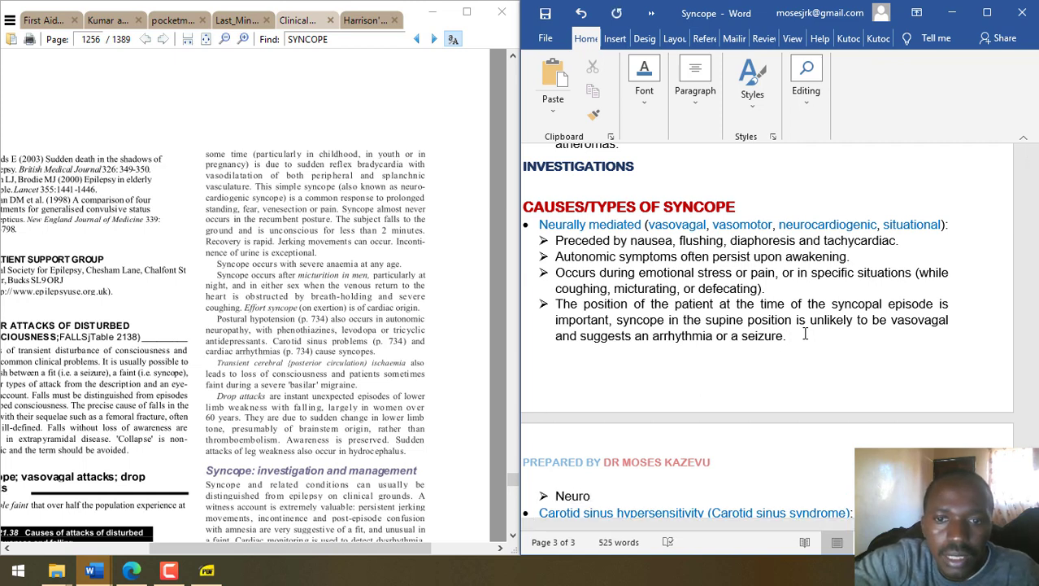
pyautogui.write('cardiog')
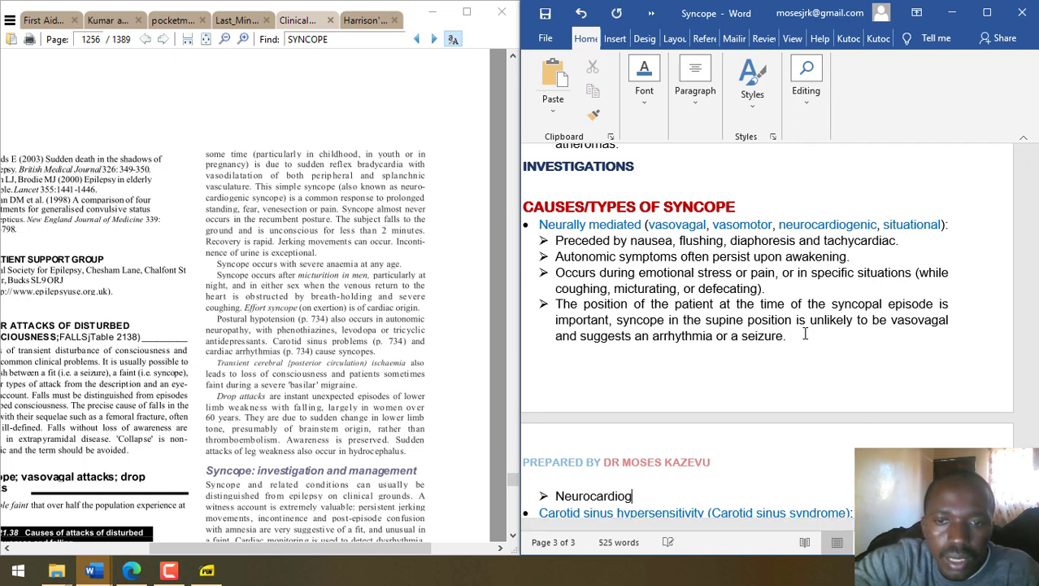
pyautogui.write('enic:')
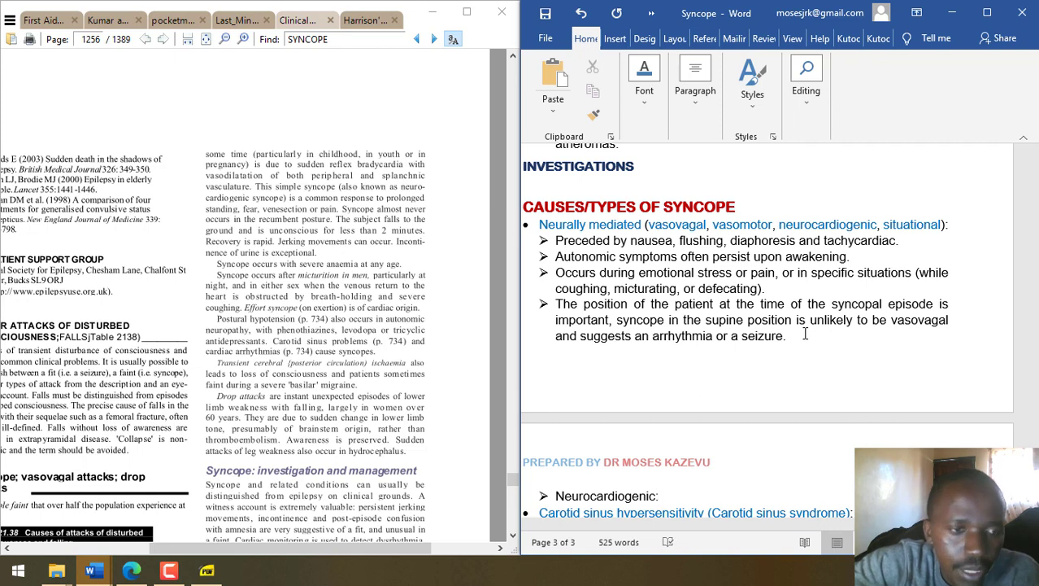
# - Describe neurocardiogenic syncope with "this is common in over half the population particularly in childhood, youth or pregnancy", based on the Clinical PDF
pyautogui.moveTo(283, 132); pyautogui.dragTo(357, 114)
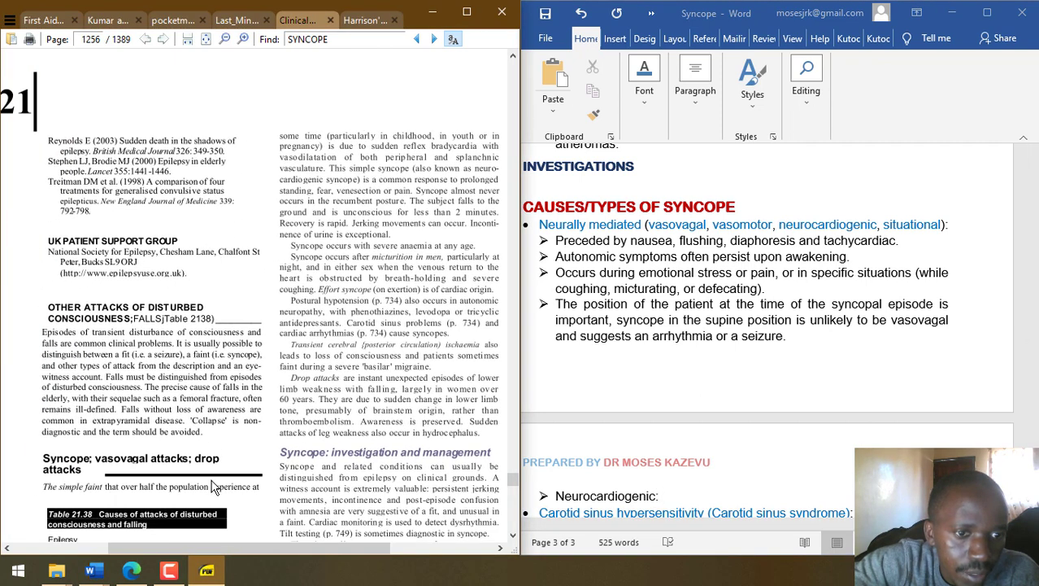
pyautogui.click(705, 497)
pyautogui.write('this is common')
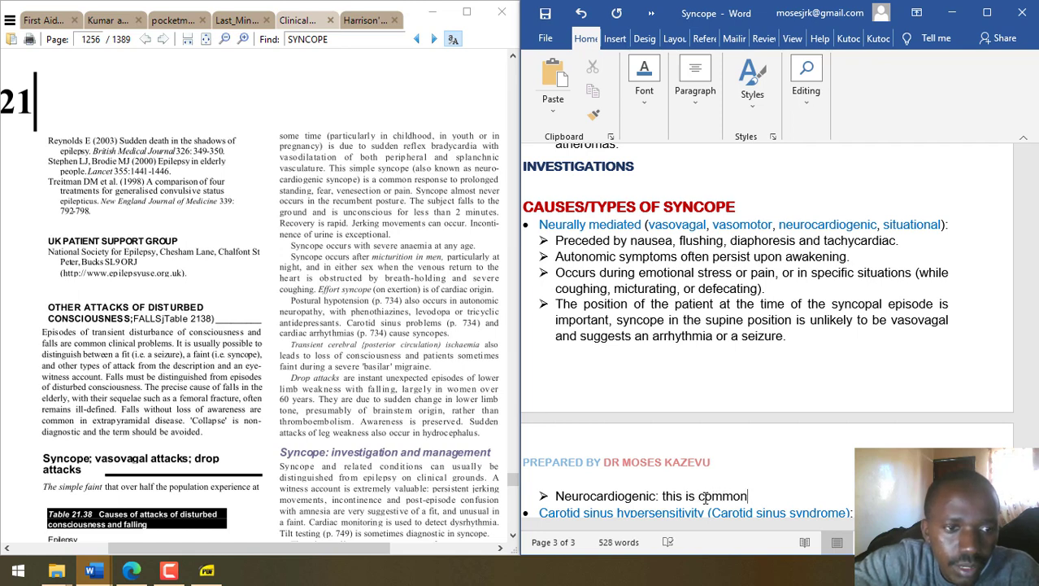
pyautogui.write(' in over h')
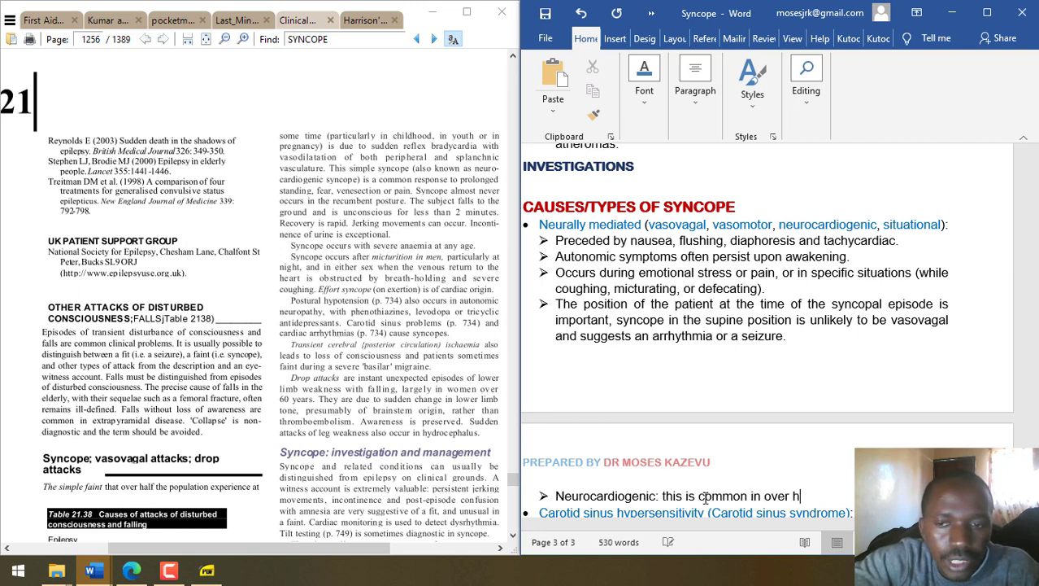
pyautogui.write('alf the pop')
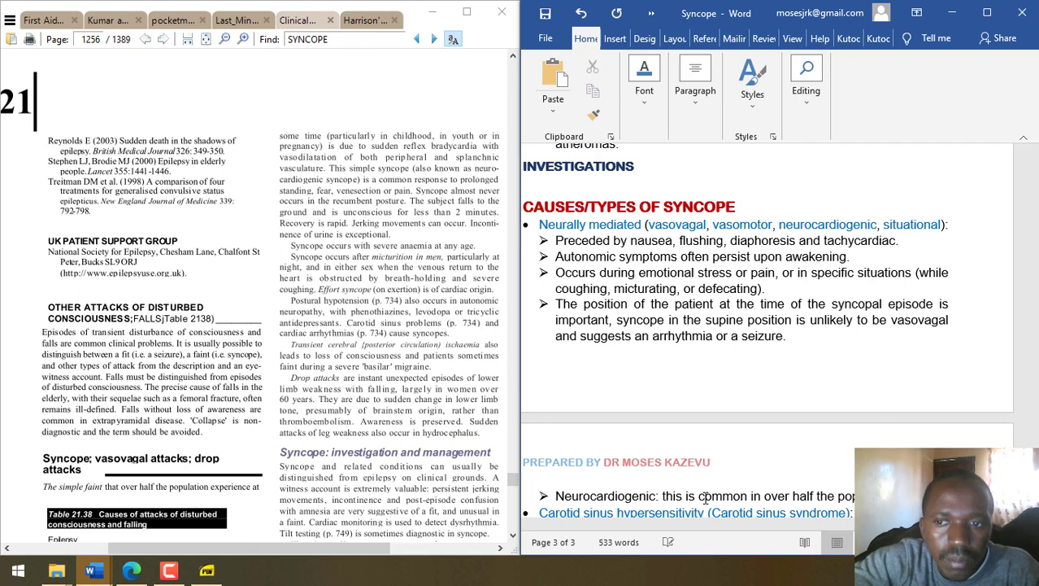
pyautogui.write('larly i')
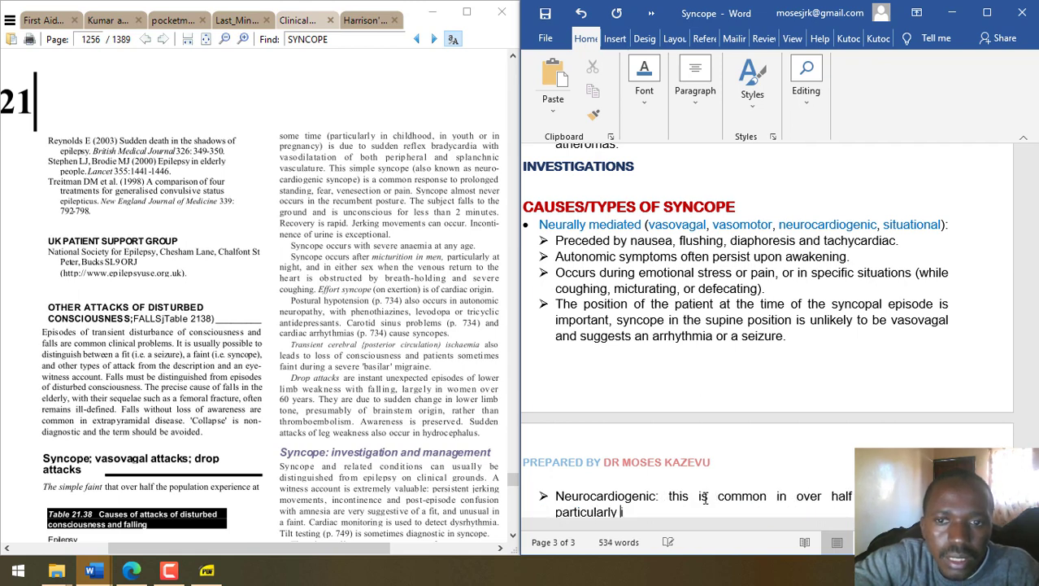
pyautogui.write('n childhood')
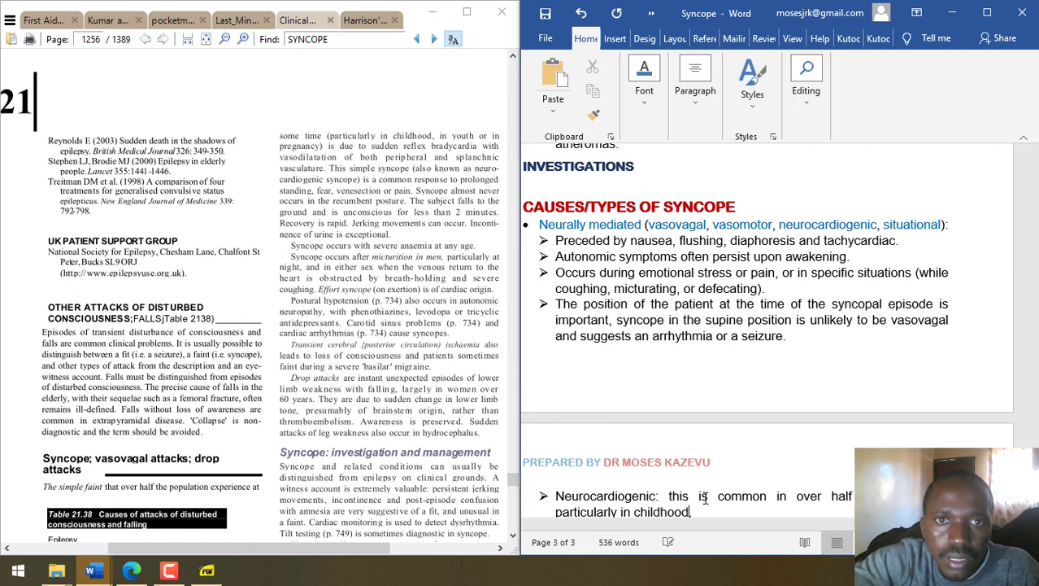
pyautogui.write(', youth or')
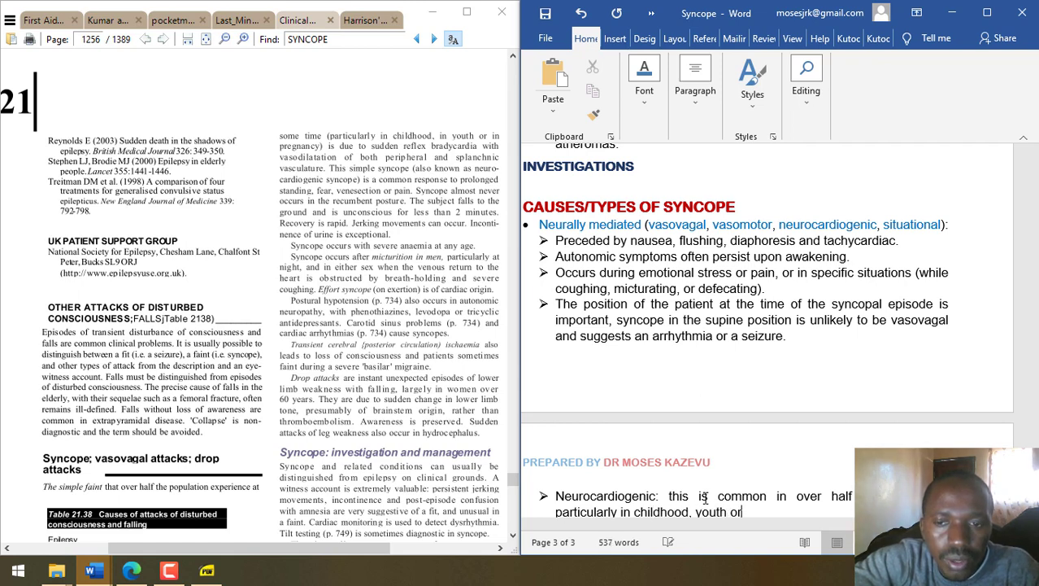
# - Continue the neurocardiogenic sub-point with its cause: sudden reflex bradycardia with vasodilation of both the peripheral and splanchnic vasculature
pyautogui.write(' pregnancy and is du')
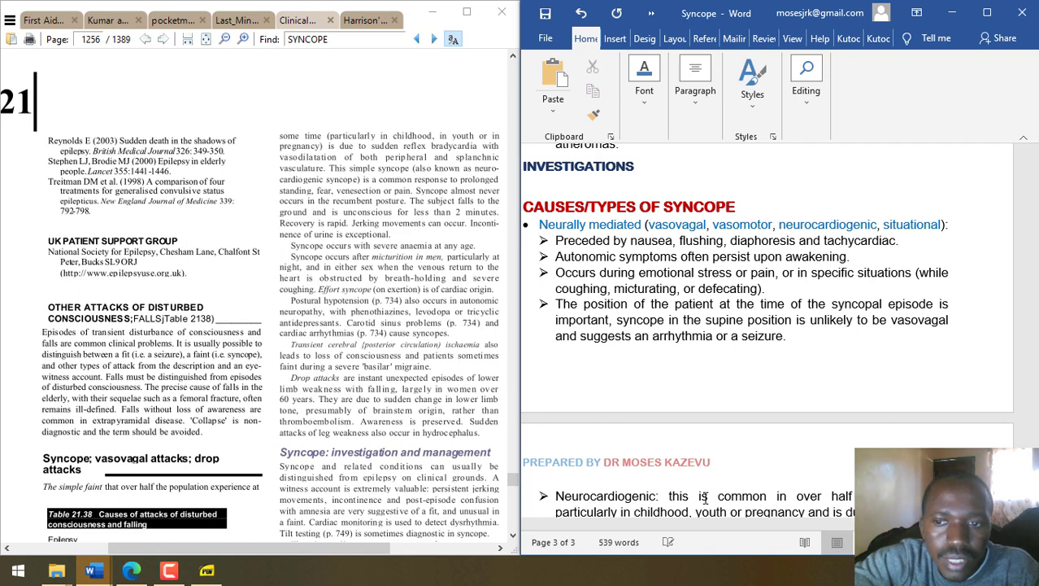
pyautogui.write('e to reflex brady')
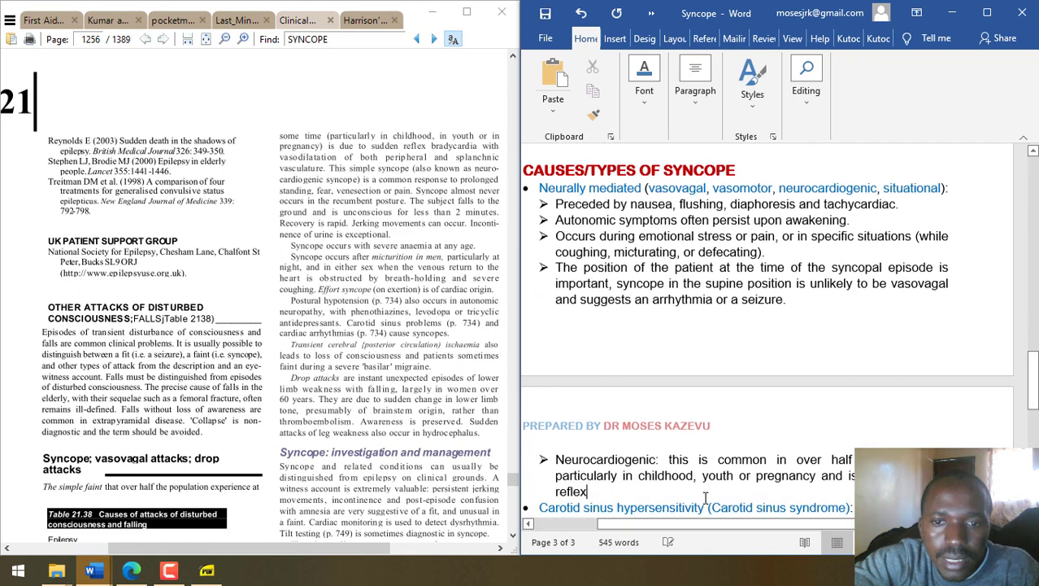
pyautogui.write('car')
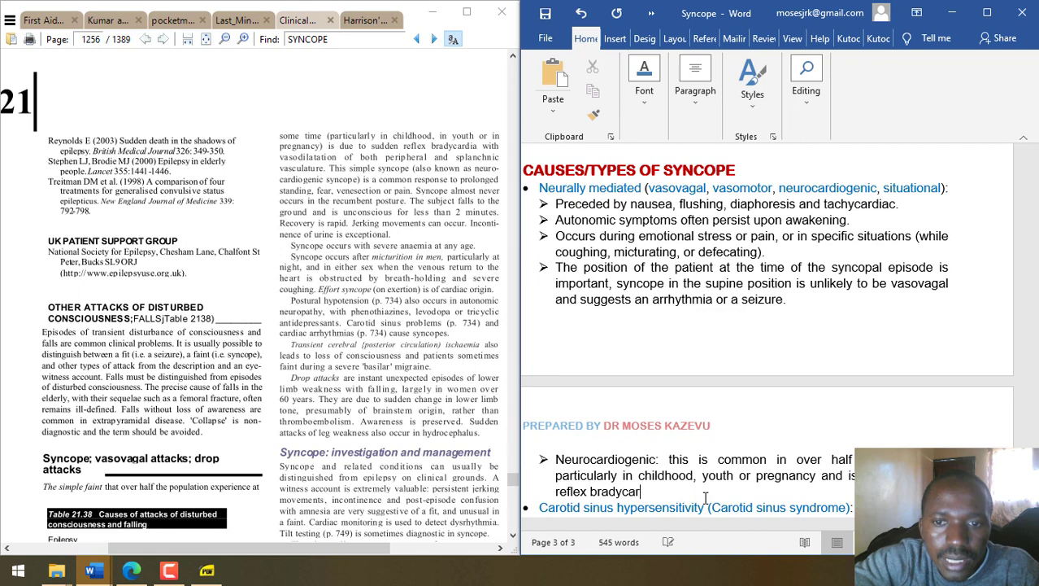
pyautogui.write('dia with')
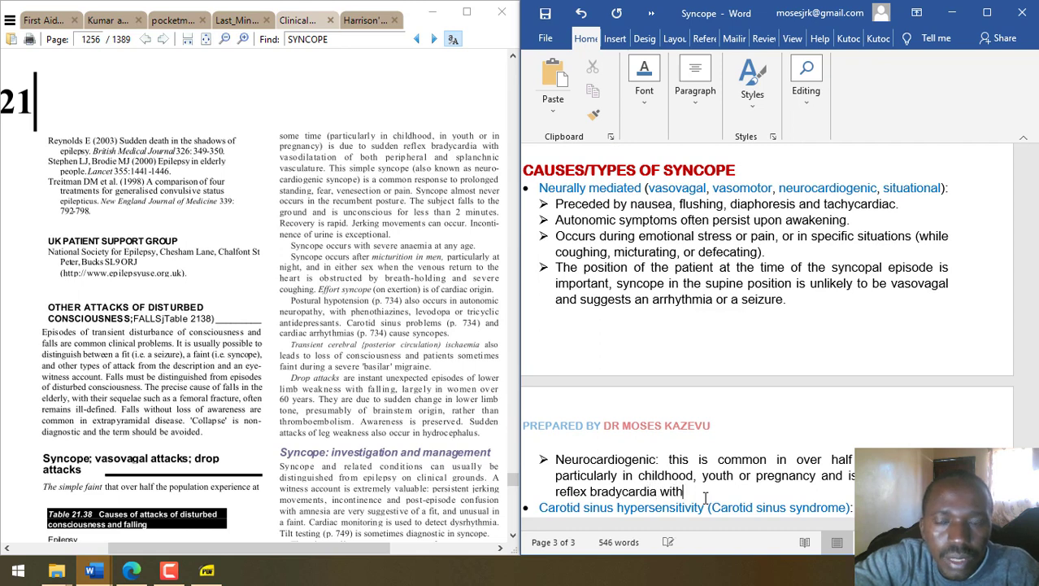
pyautogui.write(' vasodilation of both periphera')
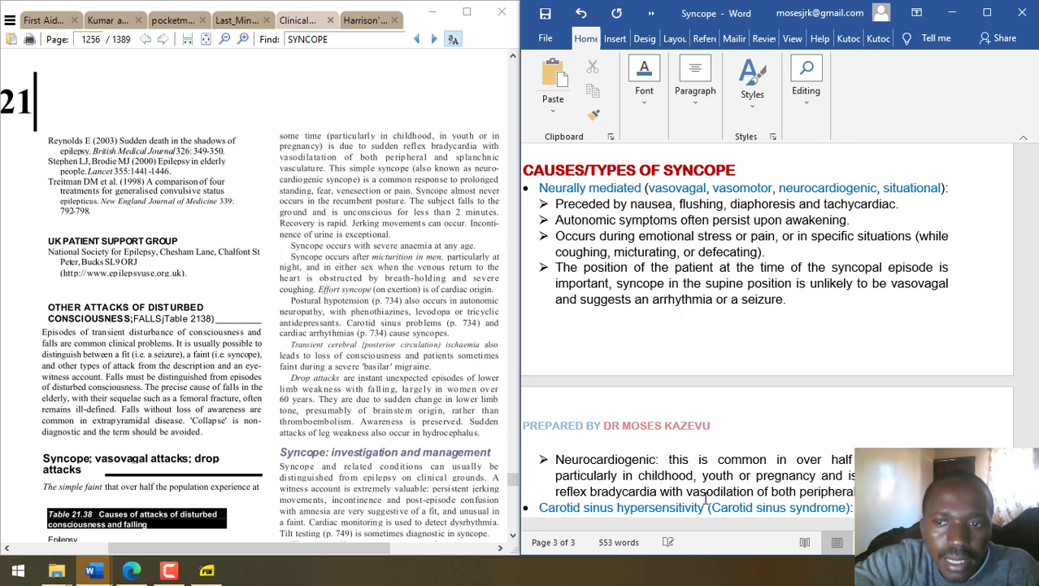
pyautogui.write('vascu')
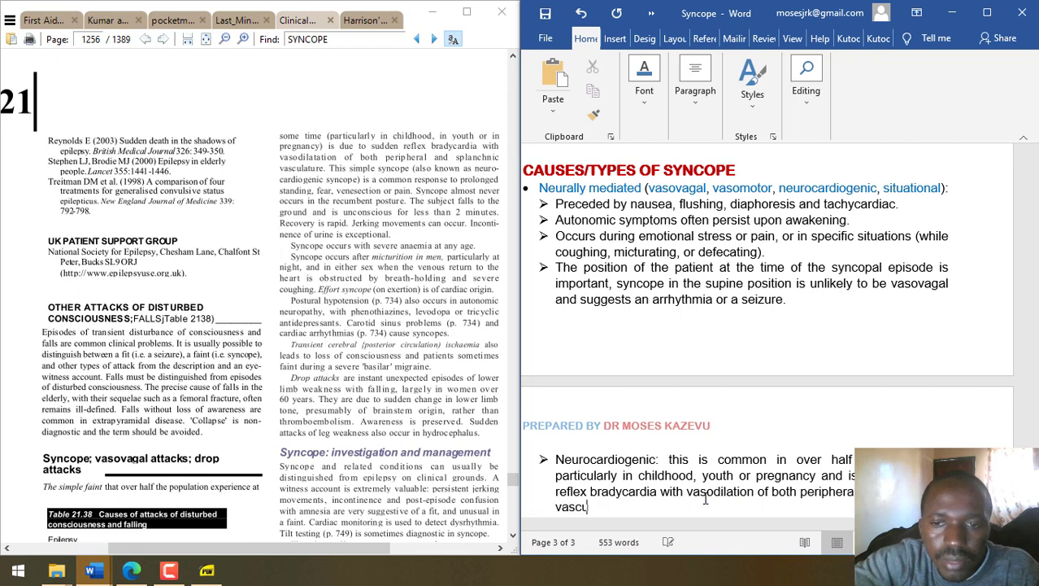
pyautogui.write('larture')
pyautogui.press('BackSpace')
pyautogui.press('BackSpace')
pyautogui.press('BackSpace')
pyautogui.press('BackSpace')
pyautogui.write('ture.')
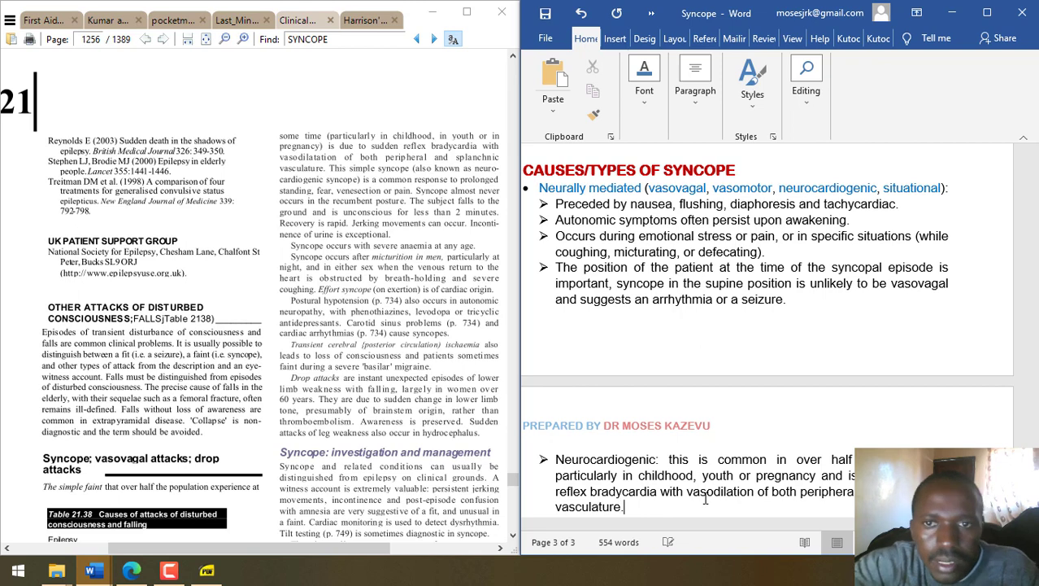
# - Colour the word "Neurocardiogenic" at the start of the new sub-point blue
pyautogui.moveTo(559, 460); pyautogui.dragTo(656, 459)
pyautogui.click(712, 428)
pyautogui.click(828, 469)
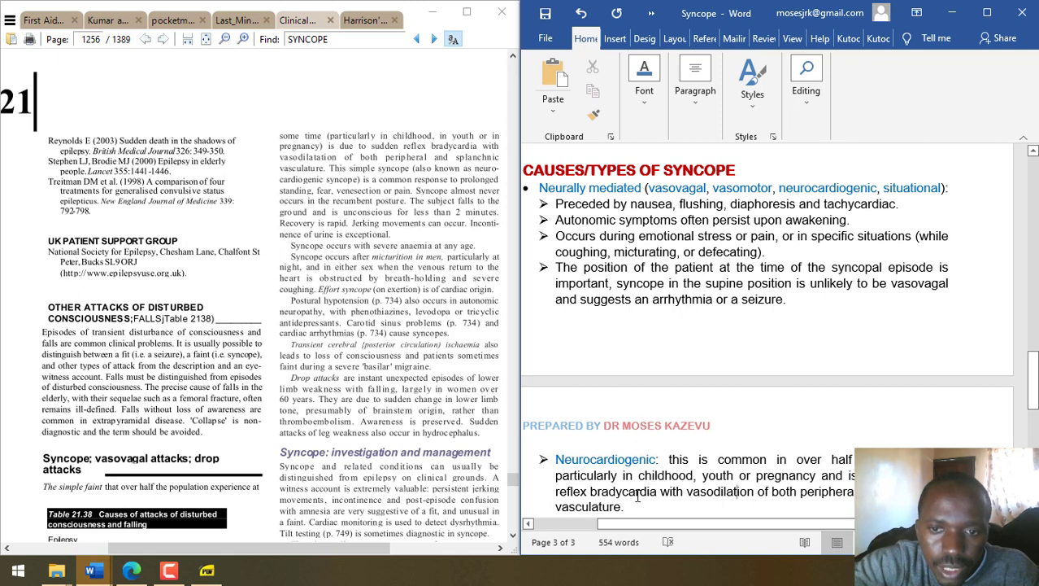
# - Colour childhood, youth, pregnancy, reflex bradycardia, vasodilation, peripheral and splanchnic vasculature blue in the neurocardiogenic sub-point, and correct the spelling of "splanchnic"
pyautogui.moveTo(638, 476); pyautogui.dragTo(820, 478)
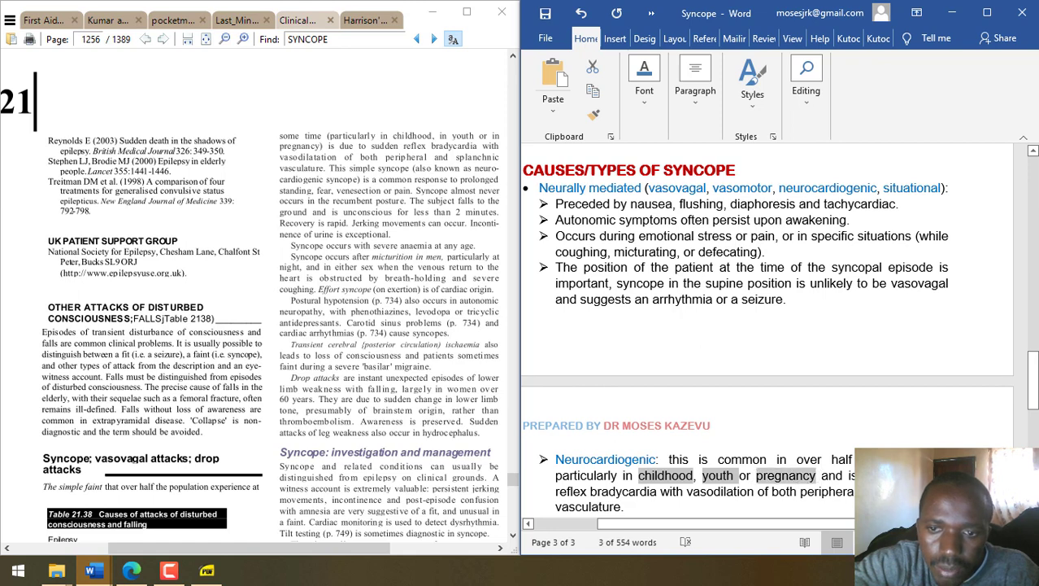
pyautogui.moveTo(559, 492); pyautogui.dragTo(758, 494)
pyautogui.moveTo(833, 495); pyautogui.dragTo(854, 494)
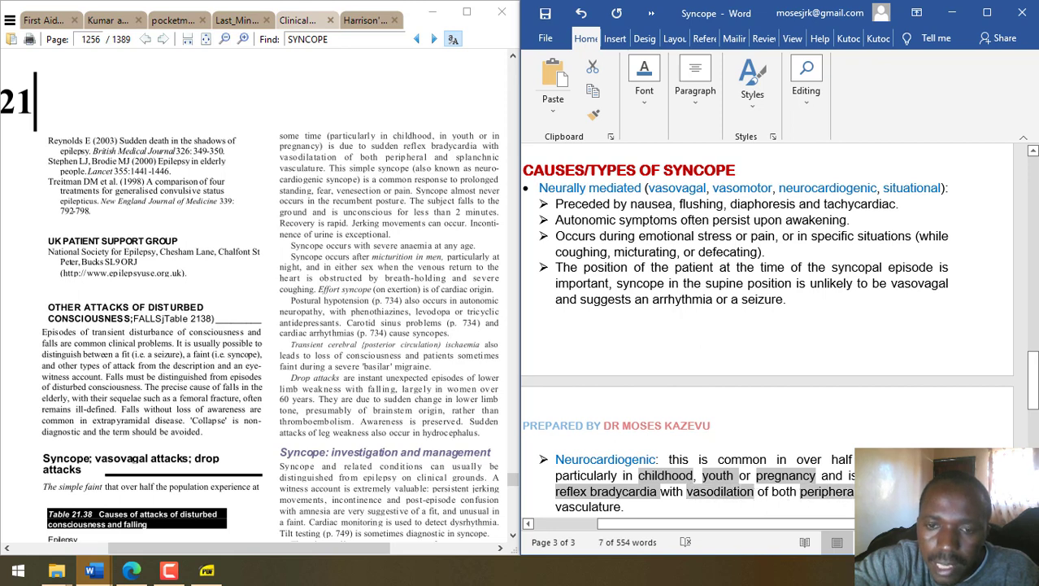
pyautogui.scroll(-1, 854, 493)
pyautogui.moveTo(887, 430); pyautogui.dragTo(949, 430)
pyautogui.moveTo(621, 453); pyautogui.dragTo(617, 444)
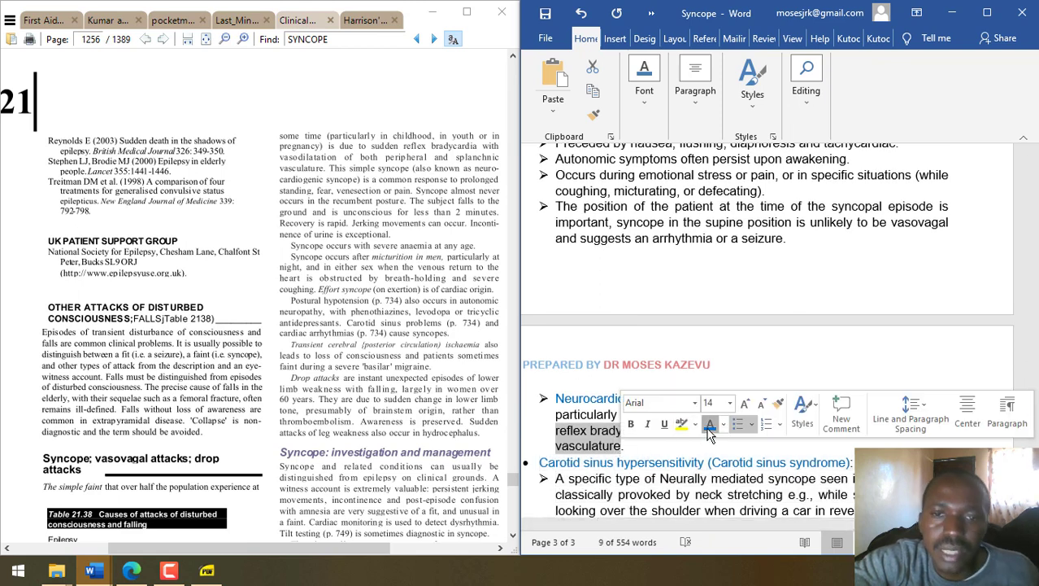
pyautogui.click(709, 435)
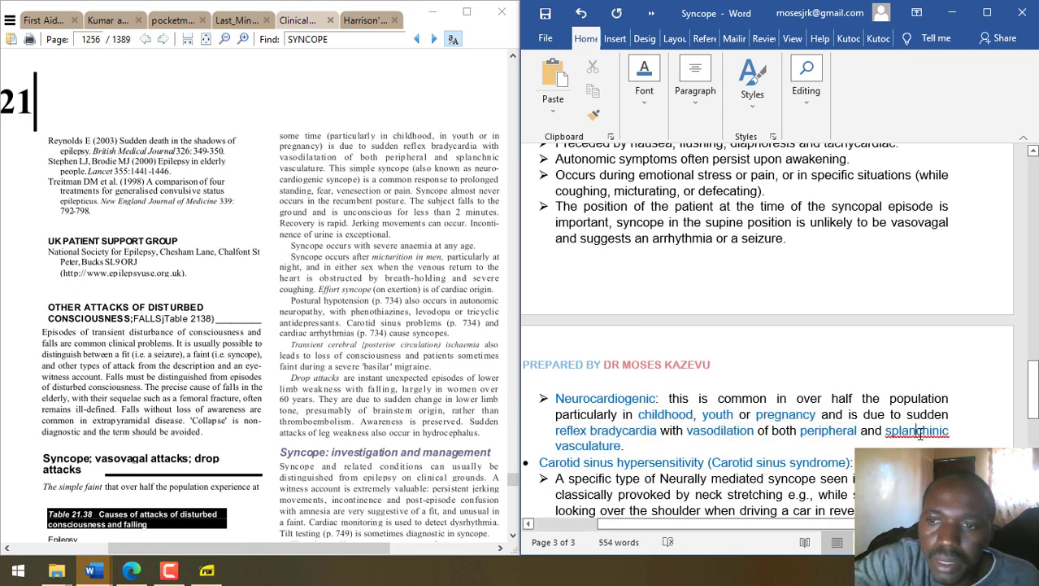
pyautogui.rightClick(920, 433)
pyautogui.click(869, 202)
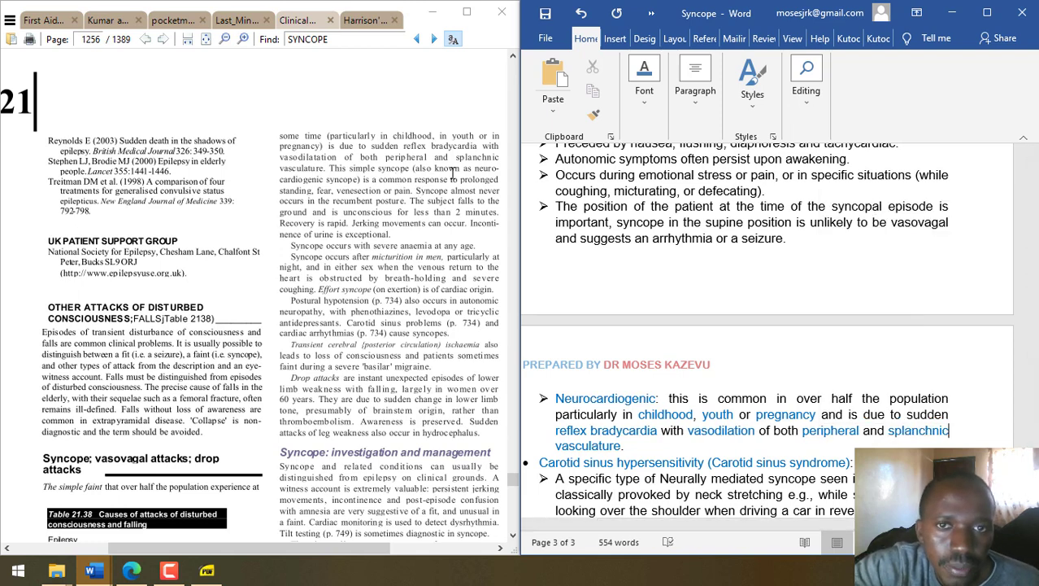
# - Extend the "Neurocardiogenic" label at the start of its sub-point to "Neurocardiogenic (simple) syncope"
pyautogui.click(657, 398)
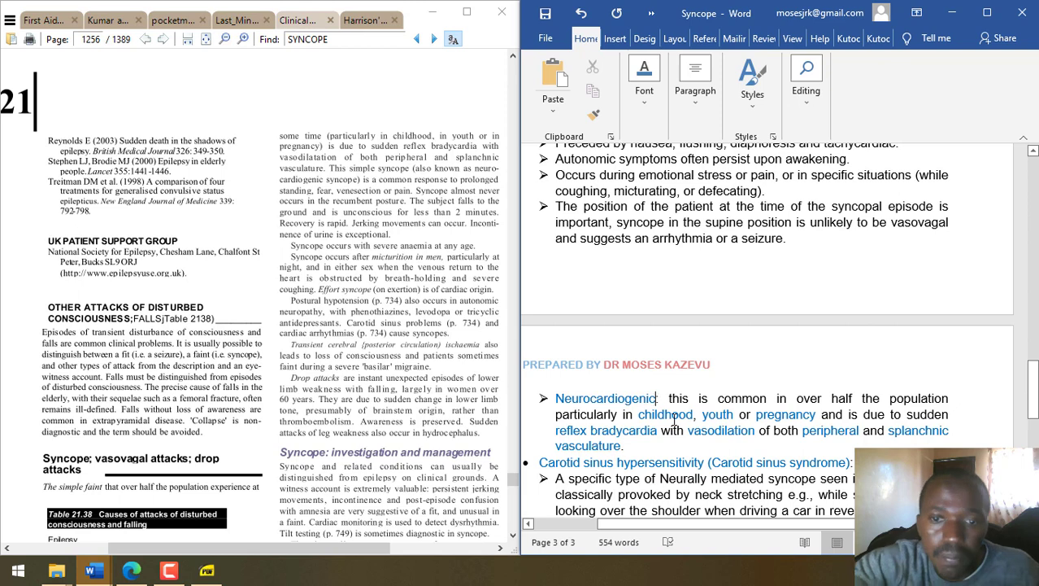
pyautogui.write('(sim')
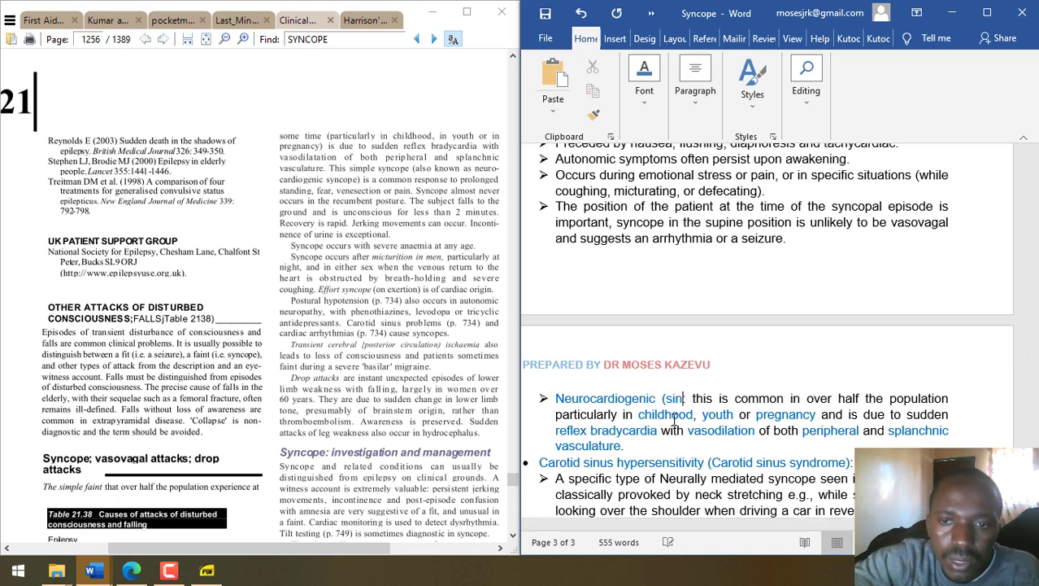
pyautogui.write('ple) synd')
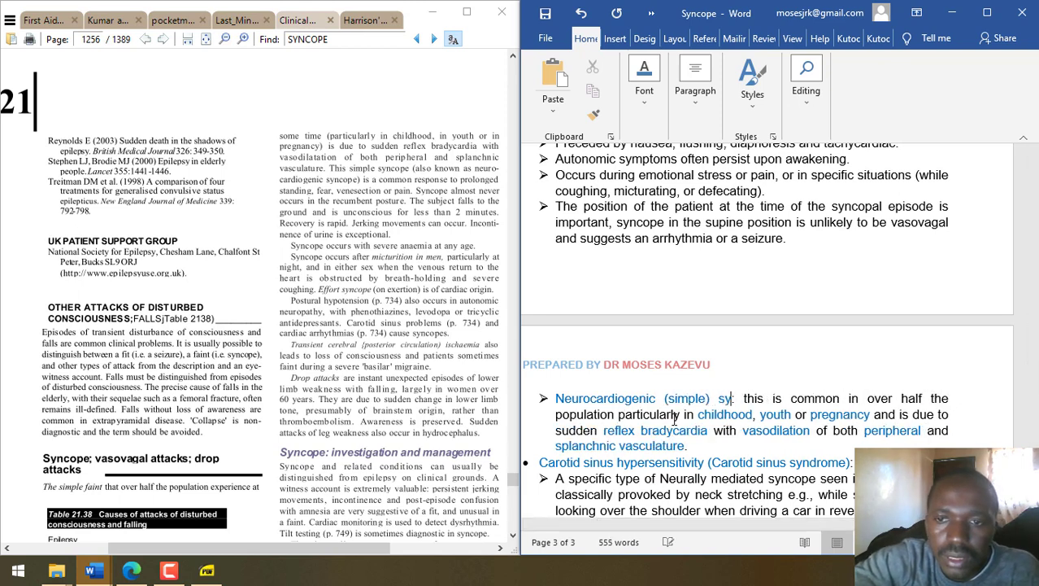
pyautogui.write('ope')
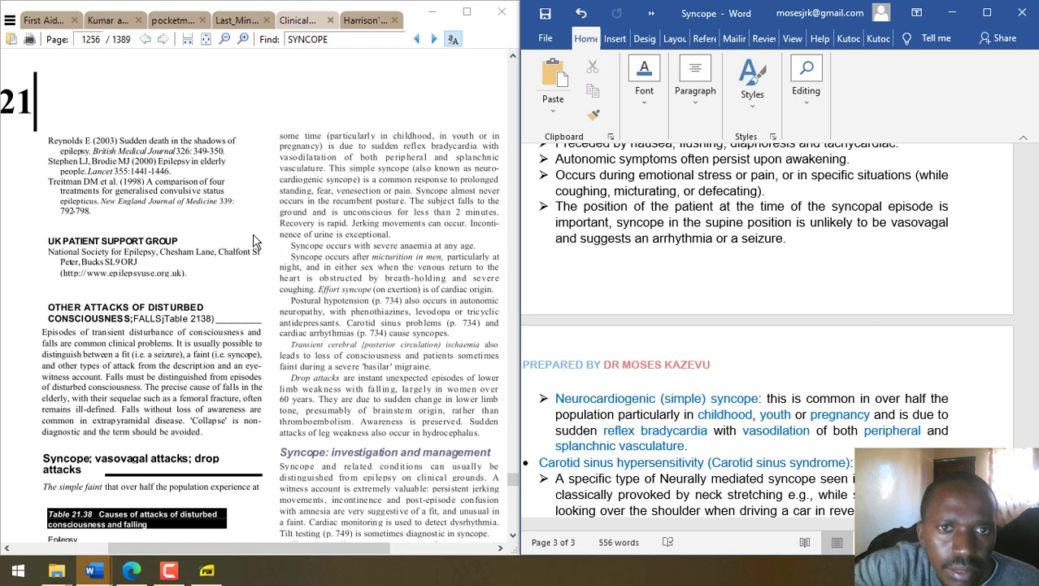
# - Add a nested point under neurocardiogenic syncope: "This is a common response to prolonged standing, fear, venesection or pain."
pyautogui.moveTo(254, 237); pyautogui.dragTo(250, 193)
pyautogui.click(712, 445)
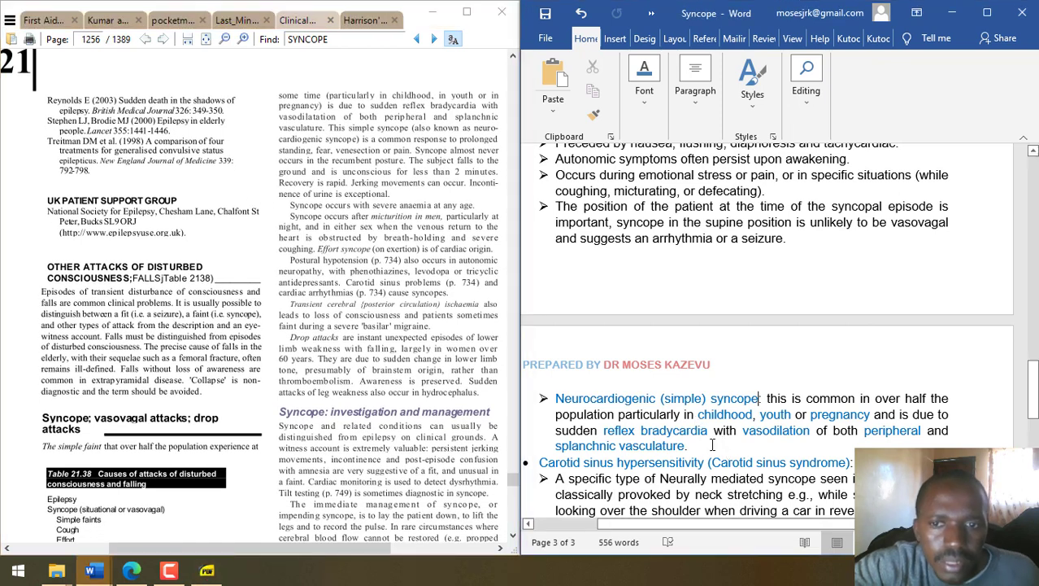
pyautogui.press('Return')
pyautogui.press('Tab')
pyautogui.write('This')
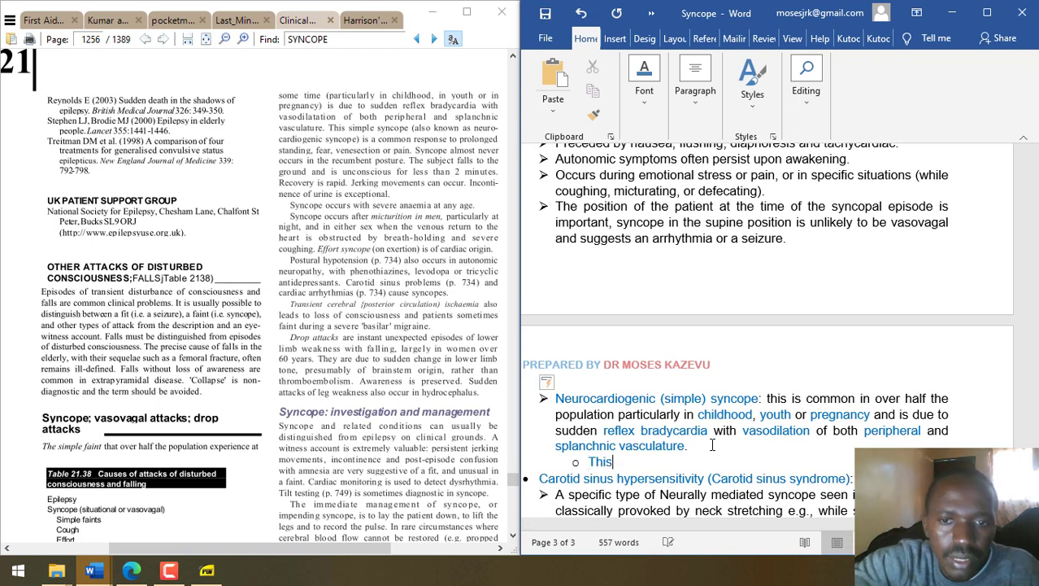
pyautogui.write(' is a common sr')
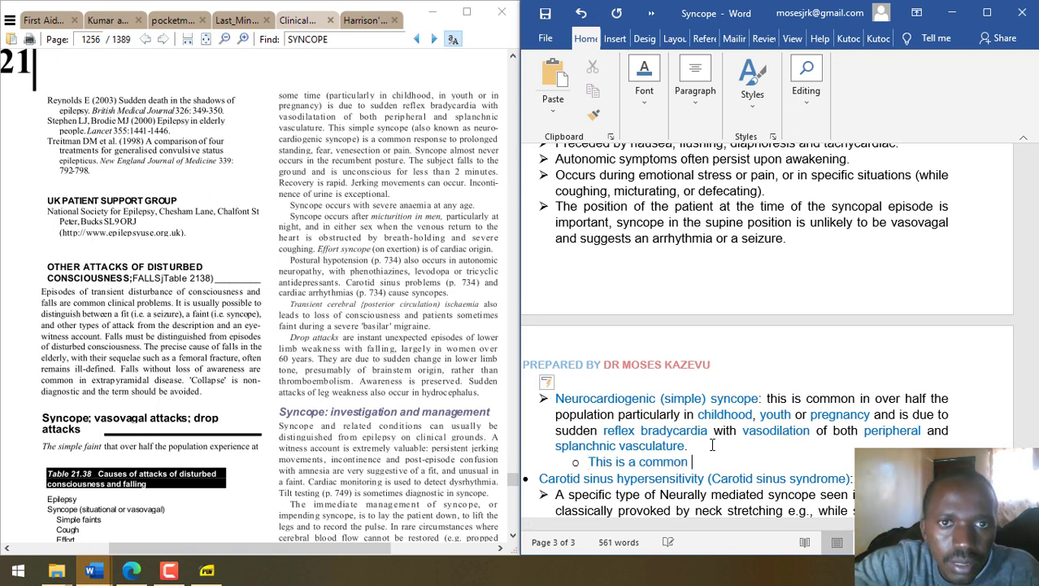
pyautogui.press('BackSpace')
pyautogui.press('BackSpace')
pyautogui.write('respons')
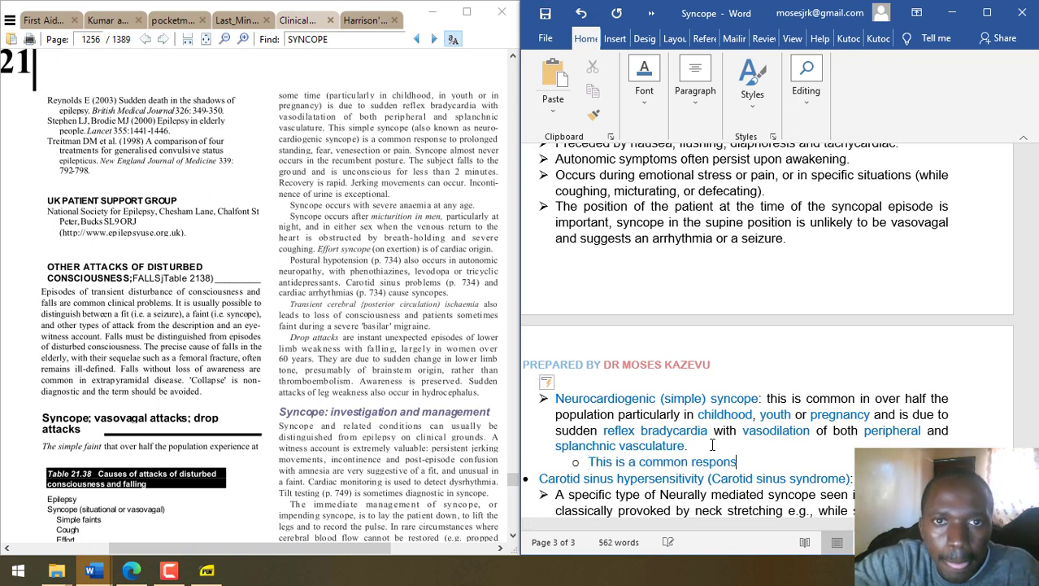
pyautogui.write('e to prolonged')
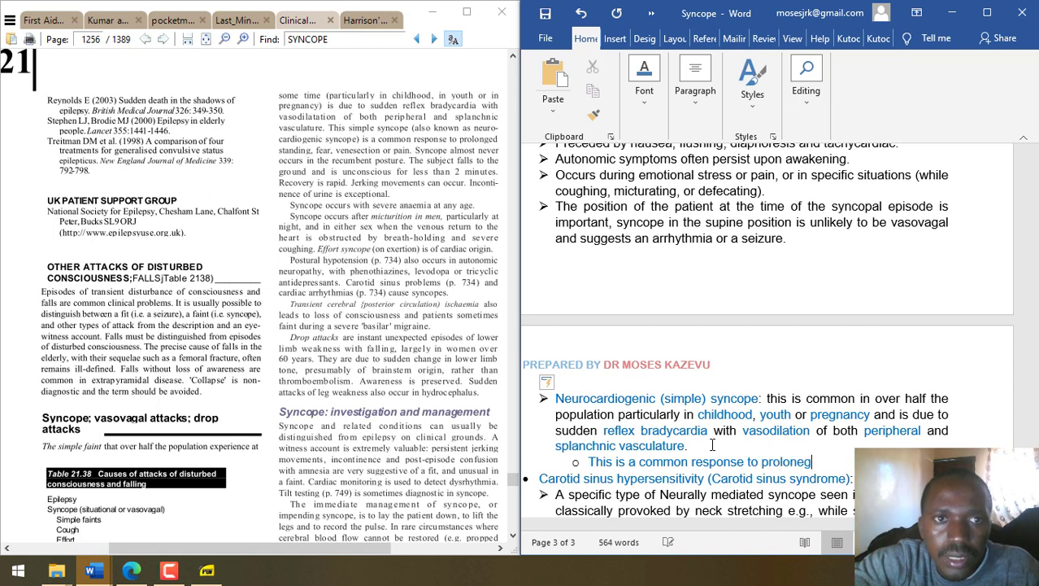
pyautogui.write(' stan')
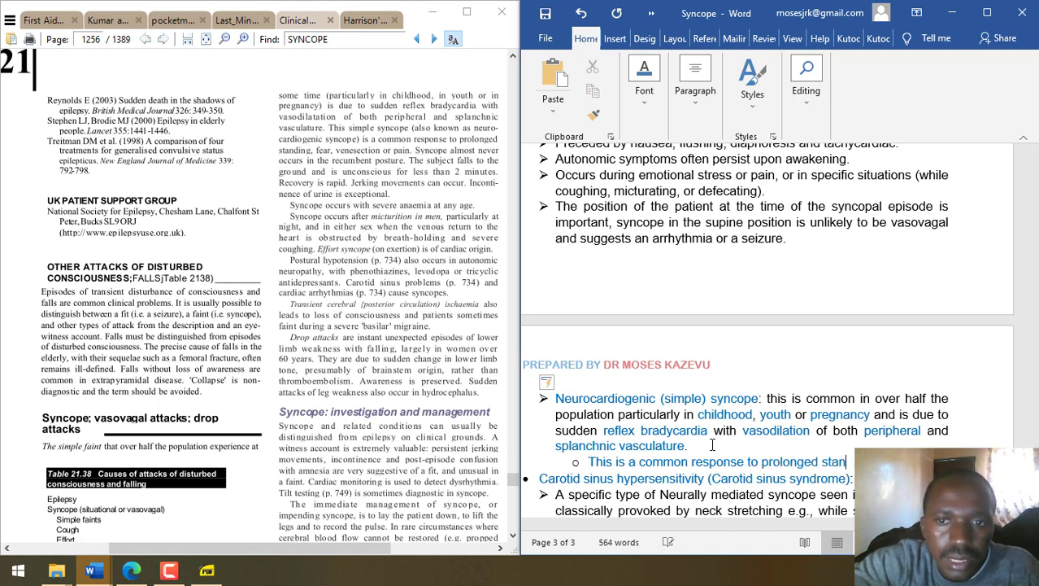
pyautogui.write('di')
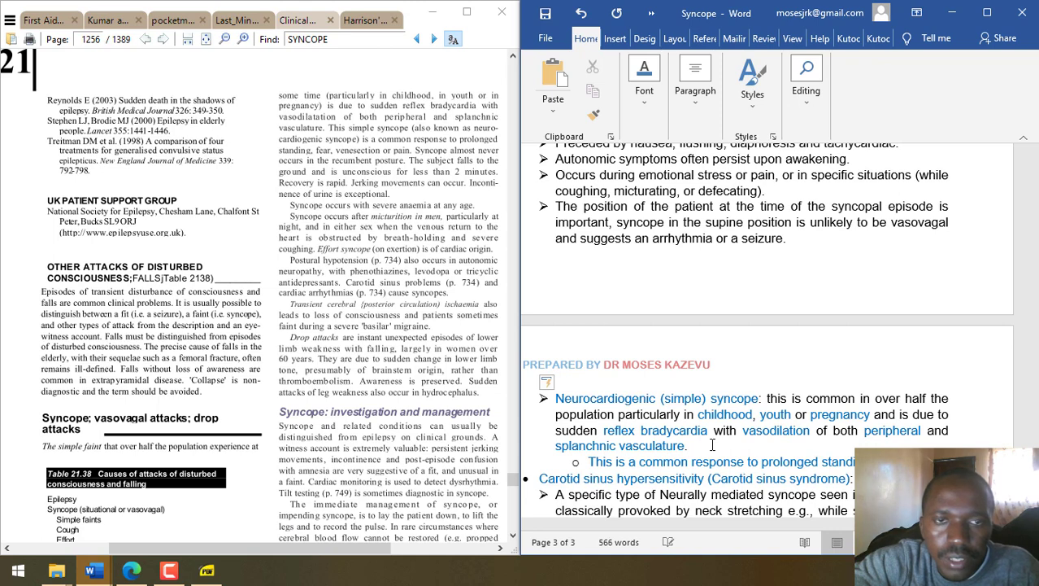
pyautogui.write('ng, fear, venesection or pain')
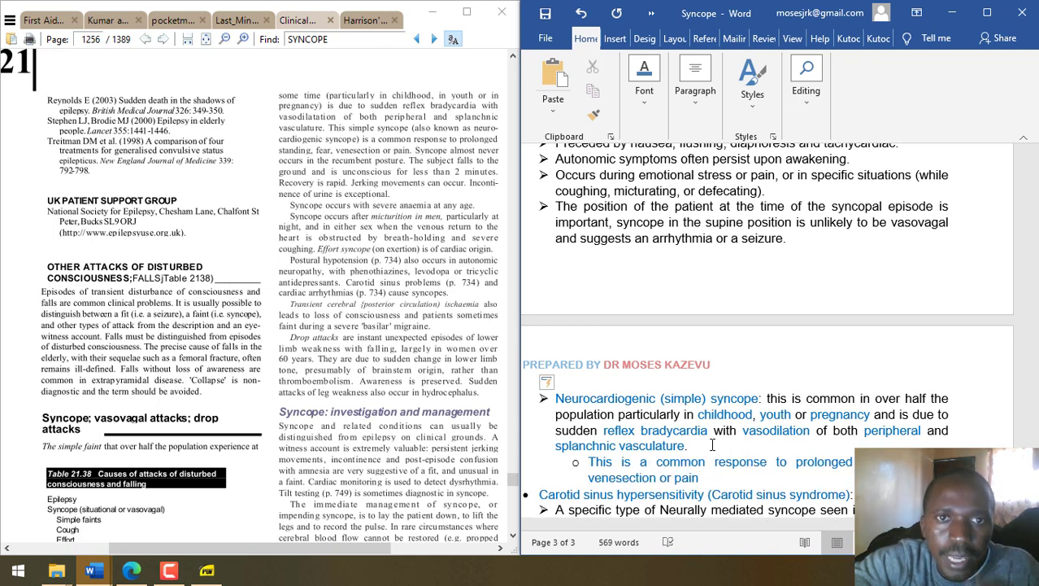
pyautogui.write('.')
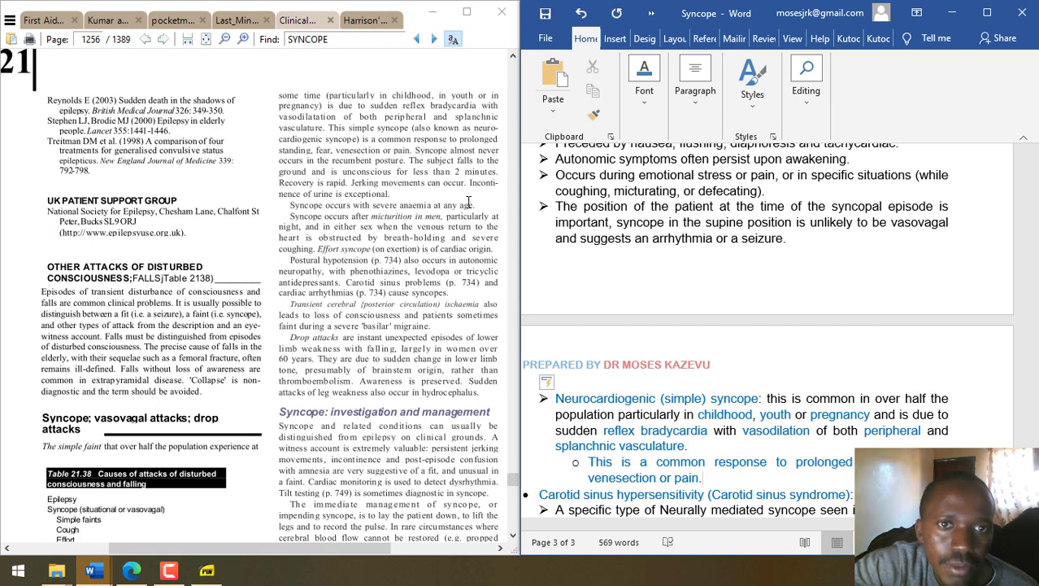
# - Add the nested point "Subject falls to the ground and is unconscious for less than 2 minutes."
pyautogui.press('Return')
pyautogui.write('Subject')
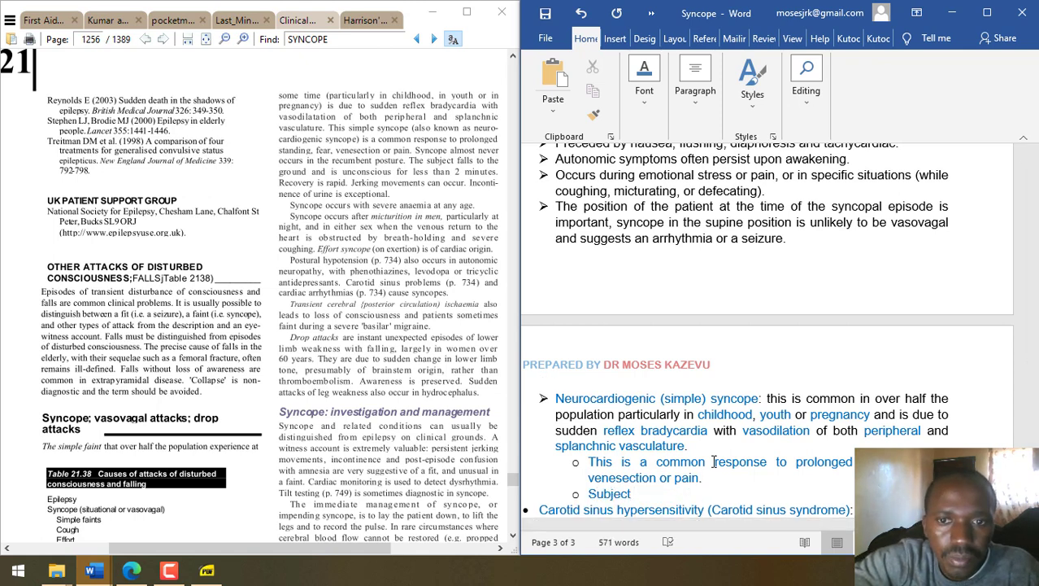
pyautogui.write(' flls to')
pyautogui.press('BackSpace')
pyautogui.press('BackSpace')
pyautogui.press('BackSpace')
pyautogui.press('BackSpace')
pyautogui.write('alls to')
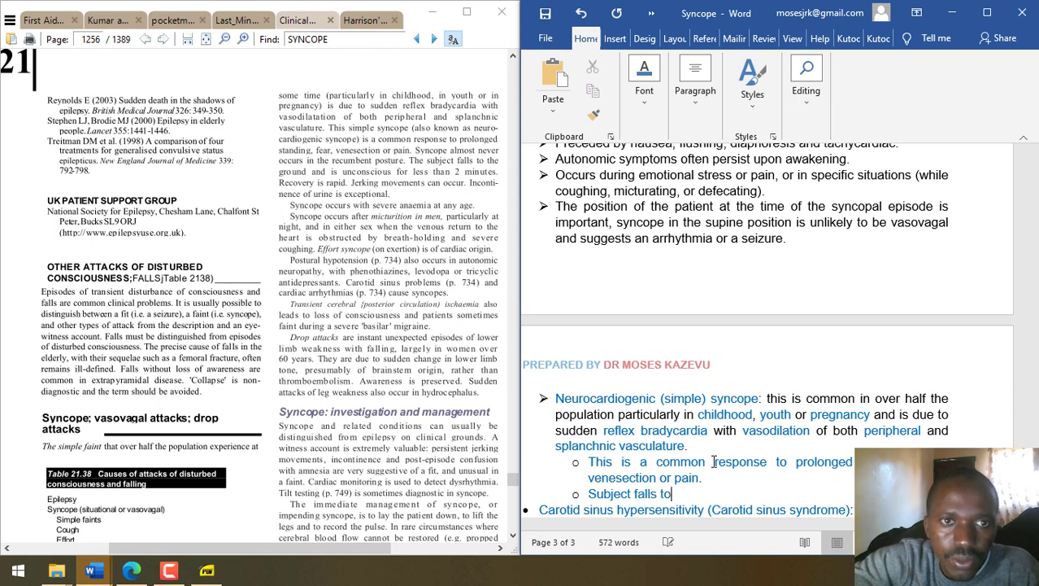
pyautogui.write(' the ground and ')
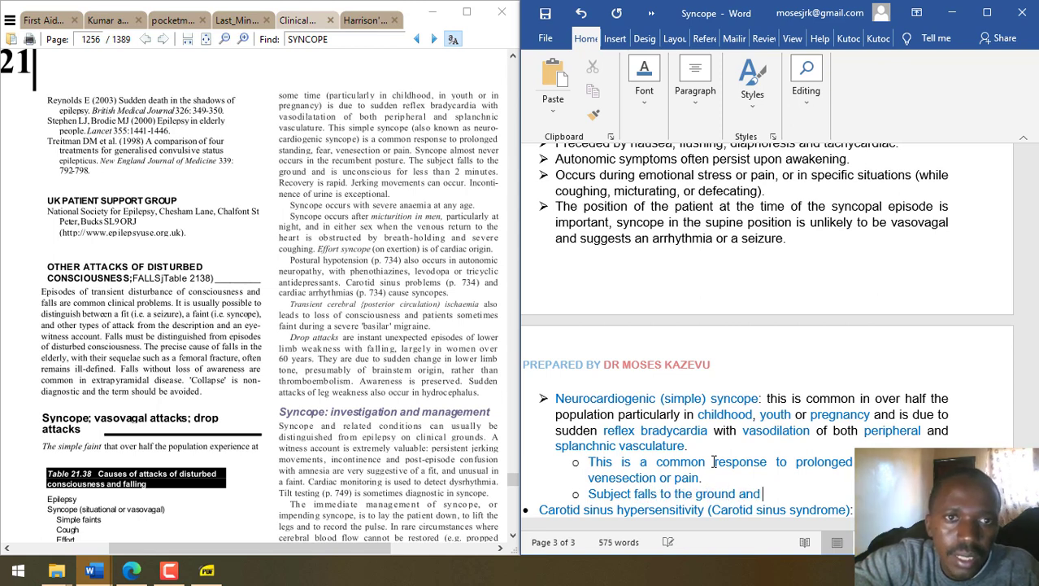
pyautogui.write('is unconsci')
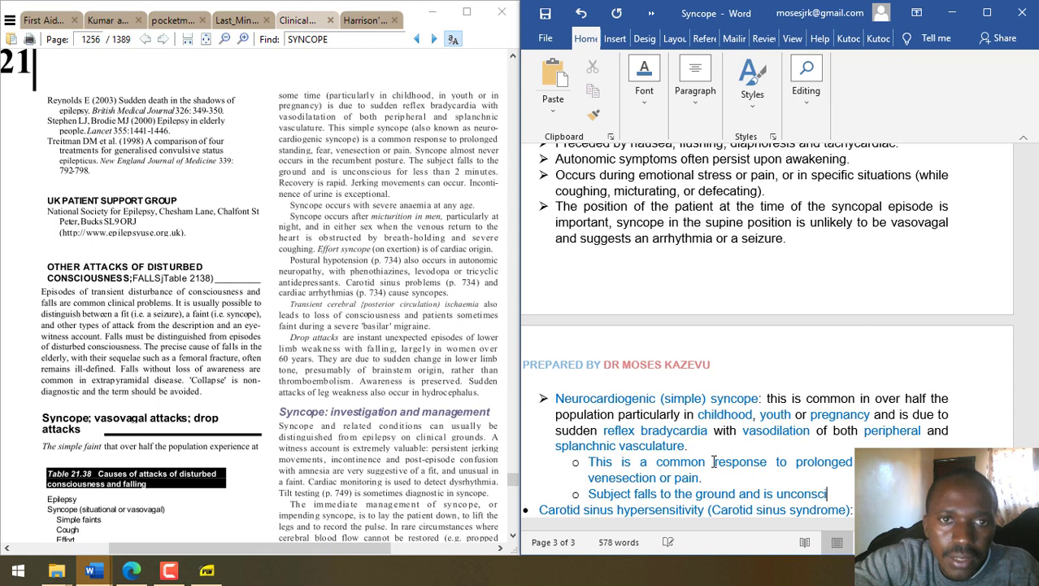
pyautogui.write('ouss')
pyautogui.press('BackSpace')
pyautogui.press('BackSpace')
pyautogui.press('BackSpace')
pyautogui.press('BackSpace')
pyautogui.press('BackSpace')
pyautogui.press('BackSpace')
pyautogui.write('cious f')
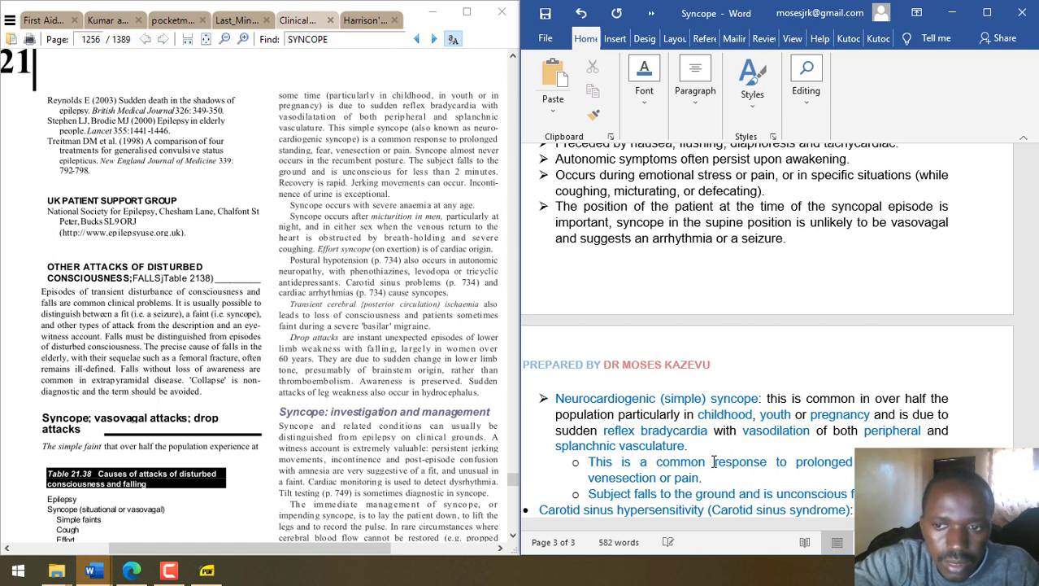
pyautogui.write('minutes .')
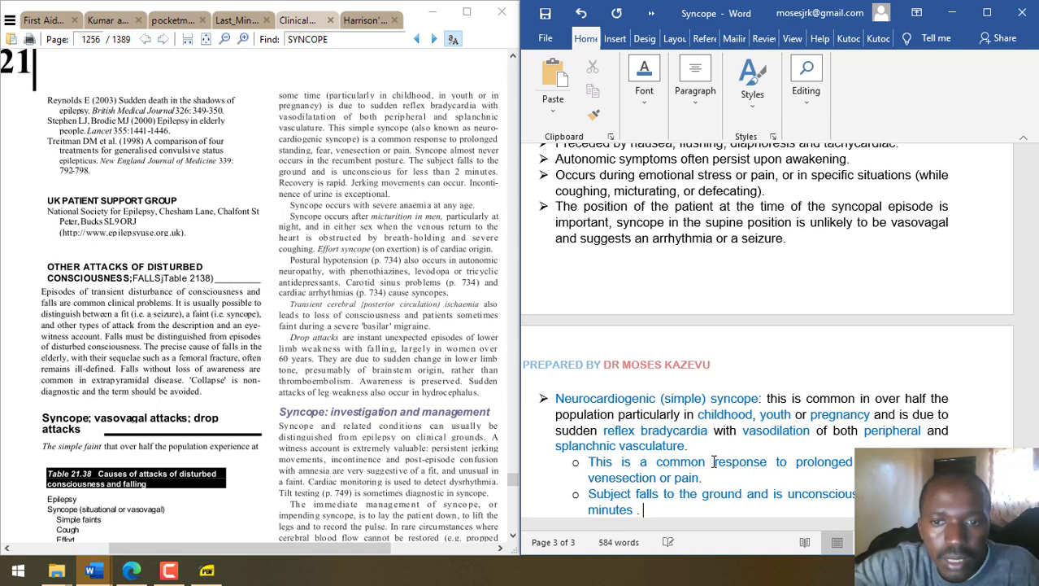
# - Add the nested point "Recovery is rapid." under neurocardiogenic syncope
pyautogui.press('Return')
pyautogui.write('Rv')
pyautogui.write('cov')
pyautogui.press('BackSpace')
pyautogui.press('BackSpace')
pyautogui.press('BackSpace')
pyautogui.write('ecovery is ')
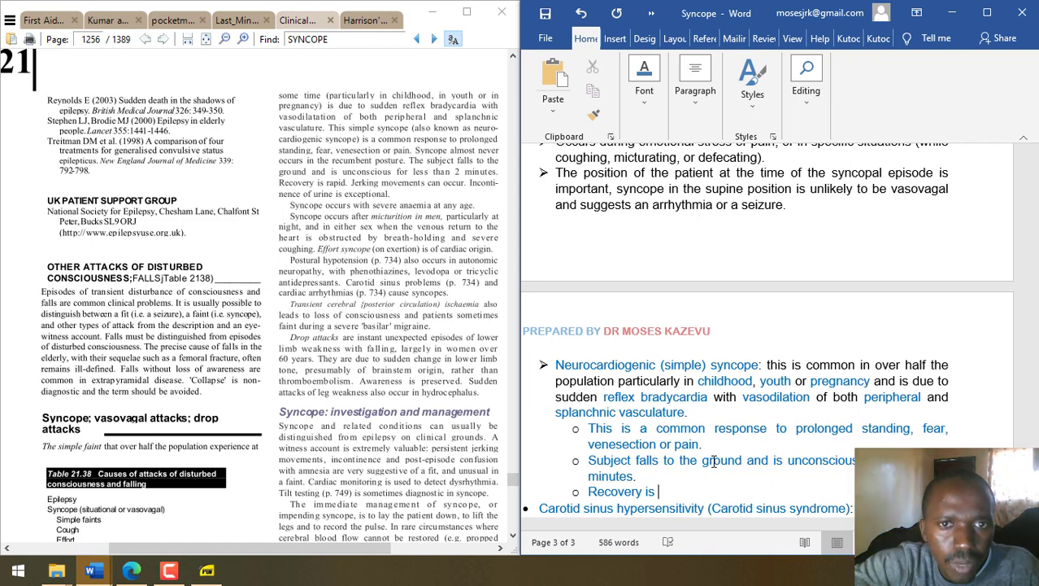
pyautogui.write('r')
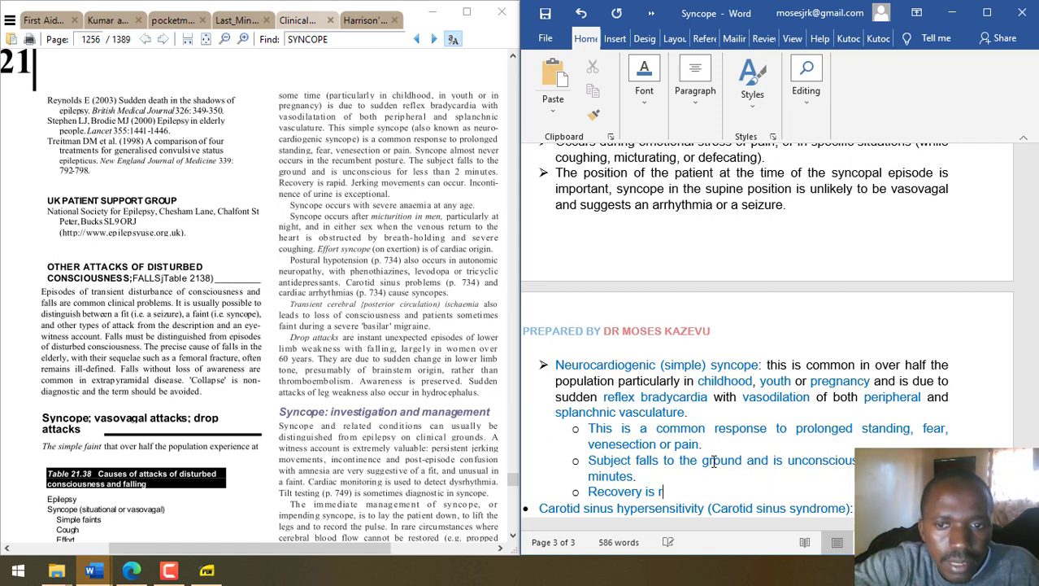
pyautogui.write('apid.')
# - Add the nested point "Jerking movements can occur" below the one on recovery
pyautogui.press('Return')
pyautogui.write('Jerk')
pyautogui.write('yi')
pyautogui.press('BackSpace')
pyautogui.press('BackSpace')
pyautogui.write('ing movem')
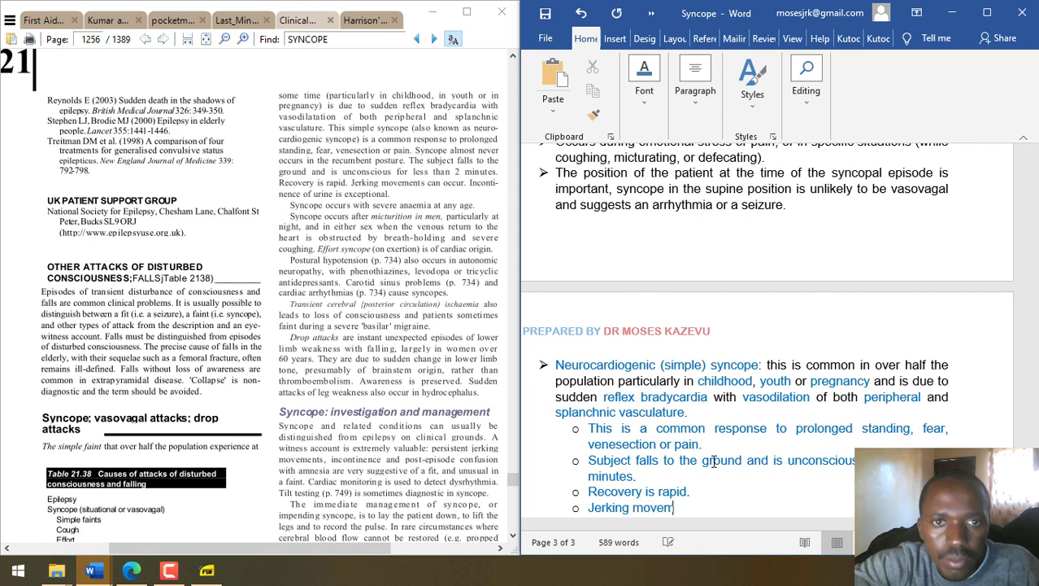
pyautogui.write('ents can occur')
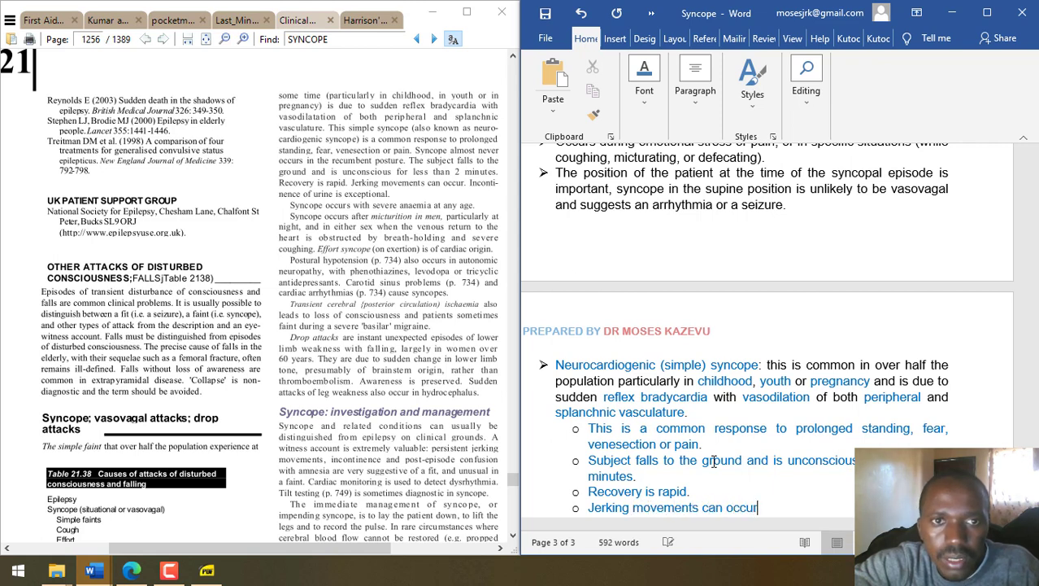
# - Add the nested point "Incontinence of urine is exceptional." to finish the neurocardiogenic syncope list
pyautogui.press('Return')
pyautogui.write('Incontel')
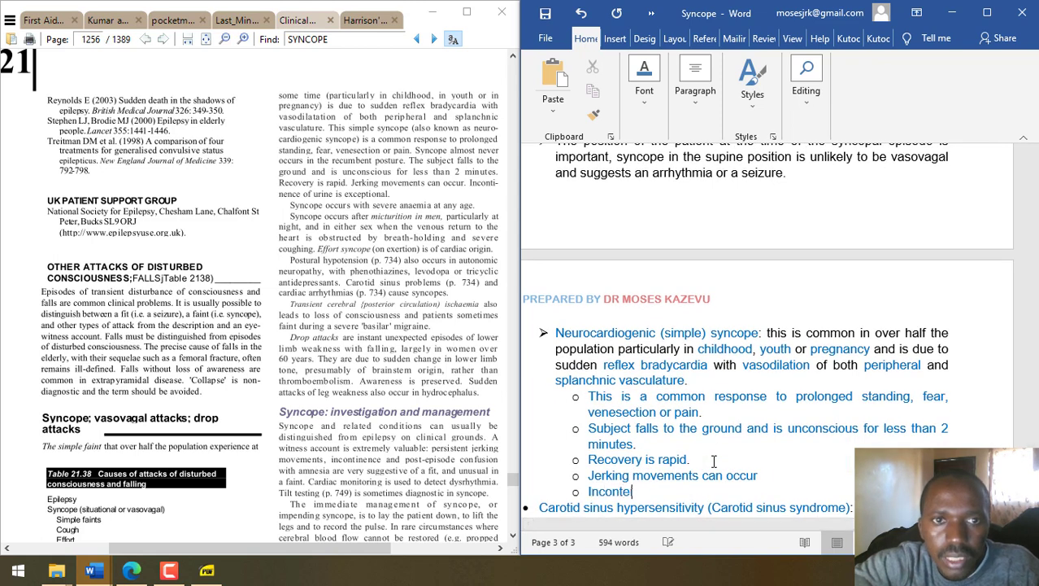
pyautogui.write('teinc')
pyautogui.press('BackSpace')
pyautogui.press('BackSpace')
pyautogui.press('BackSpace')
pyautogui.press('BackSpace')
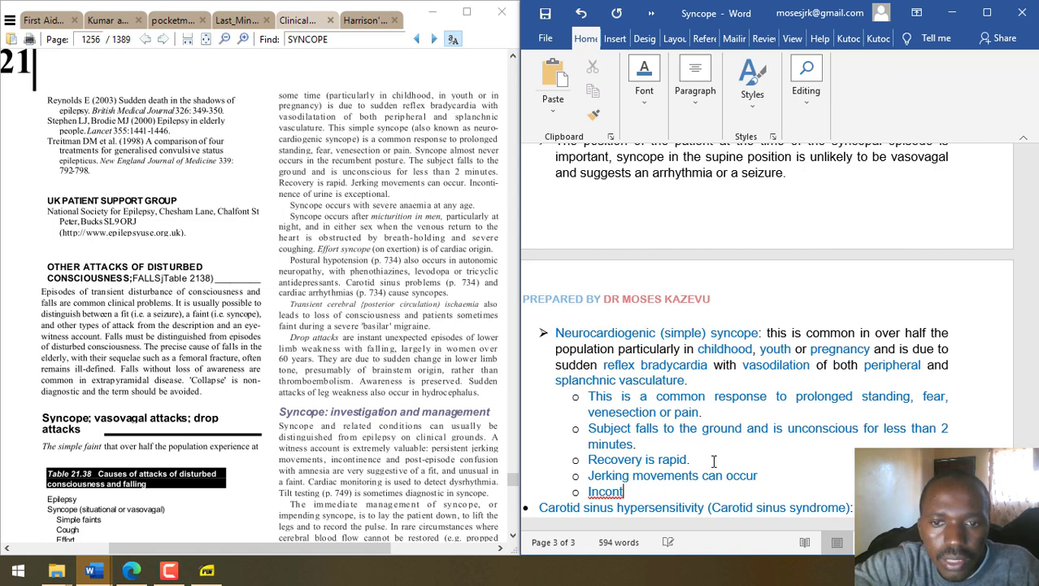
pyautogui.write('inence of ur')
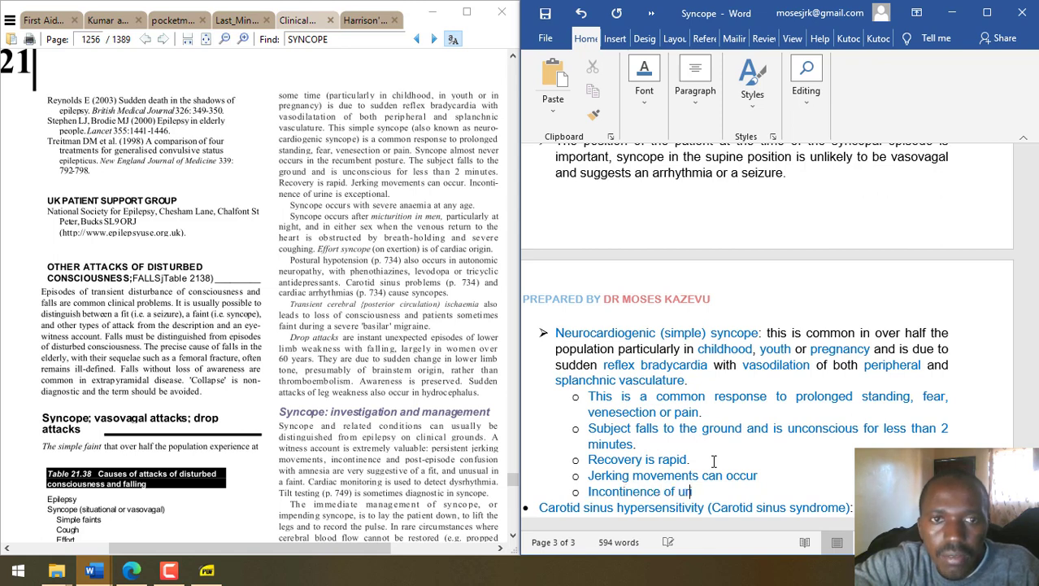
pyautogui.write('ine is exceptional.')
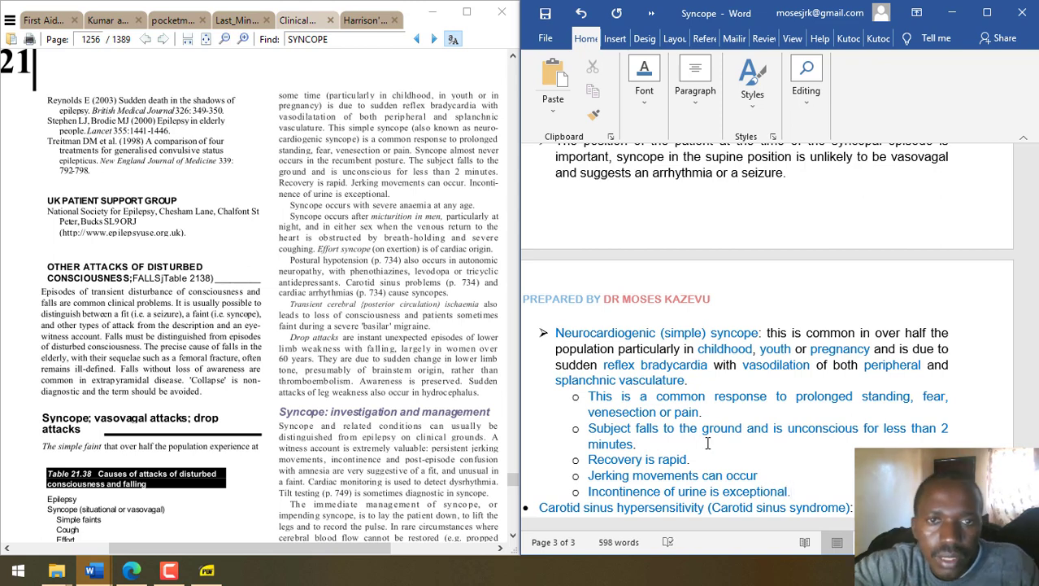
# - Colour all five nested points under neurocardiogenic syncope black
pyautogui.moveTo(787, 490); pyautogui.dragTo(587, 392)
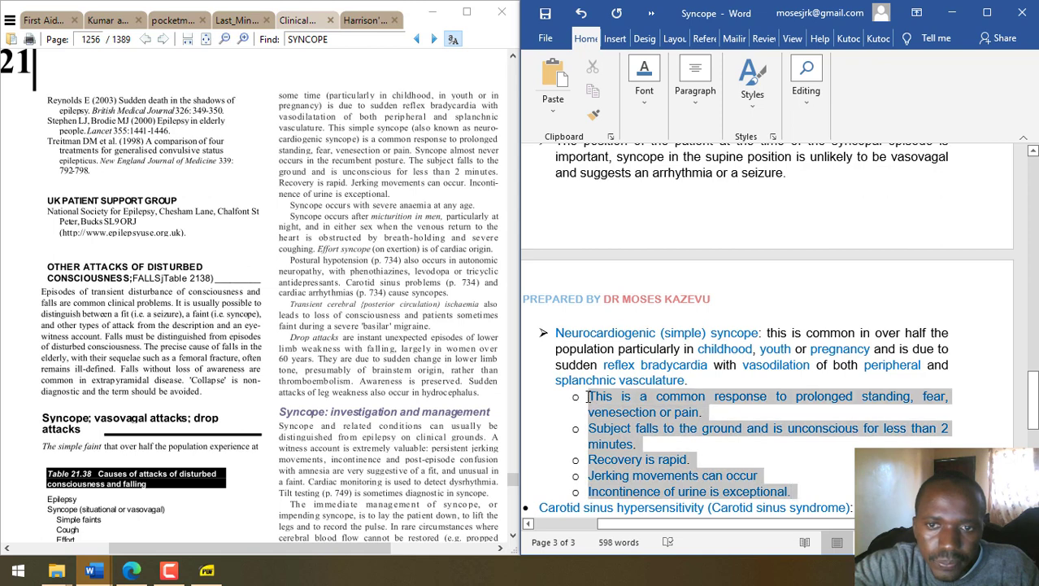
pyautogui.click(690, 371)
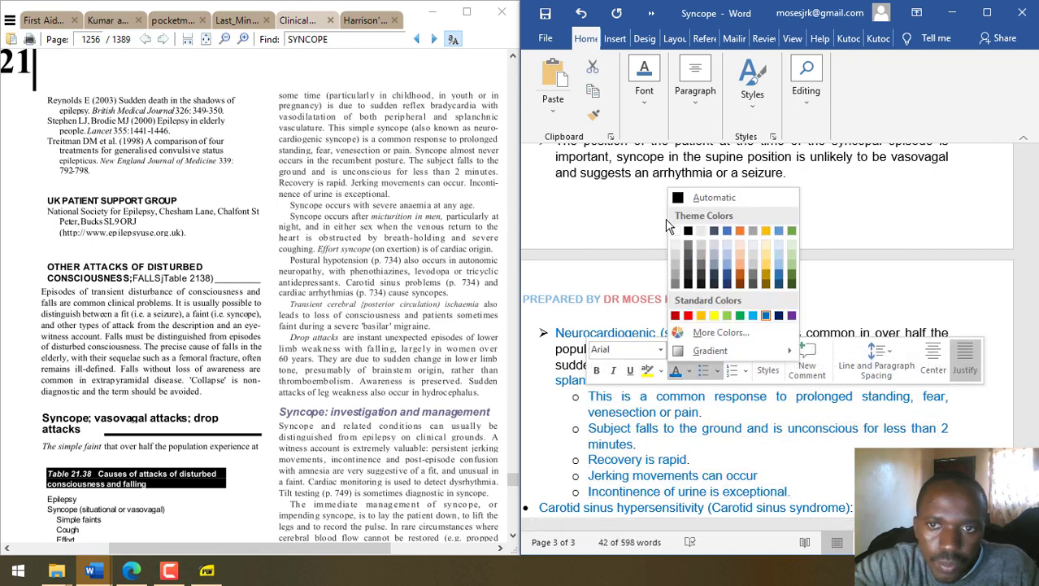
pyautogui.click(691, 234)
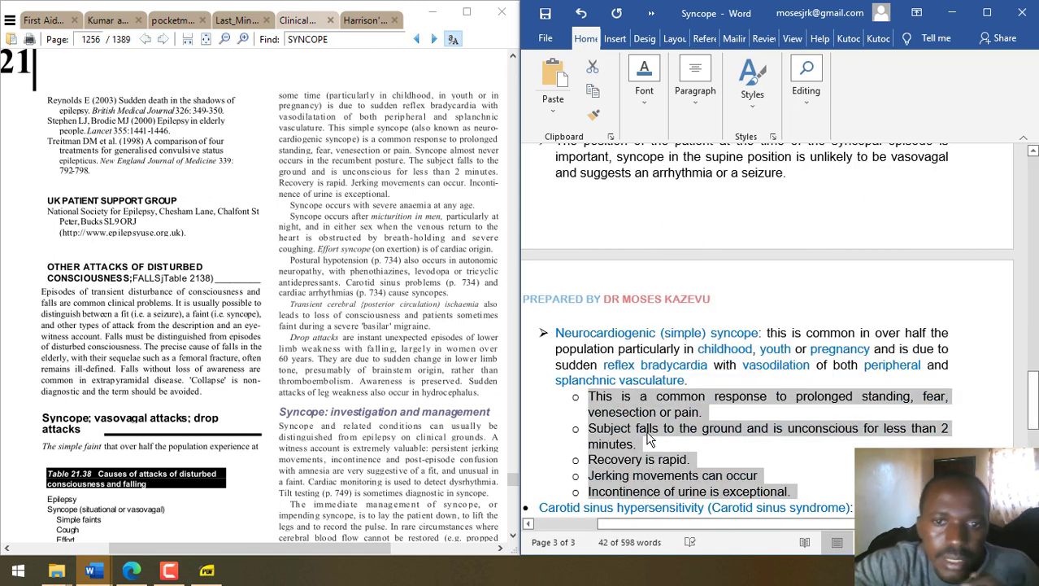
pyautogui.click(648, 439)
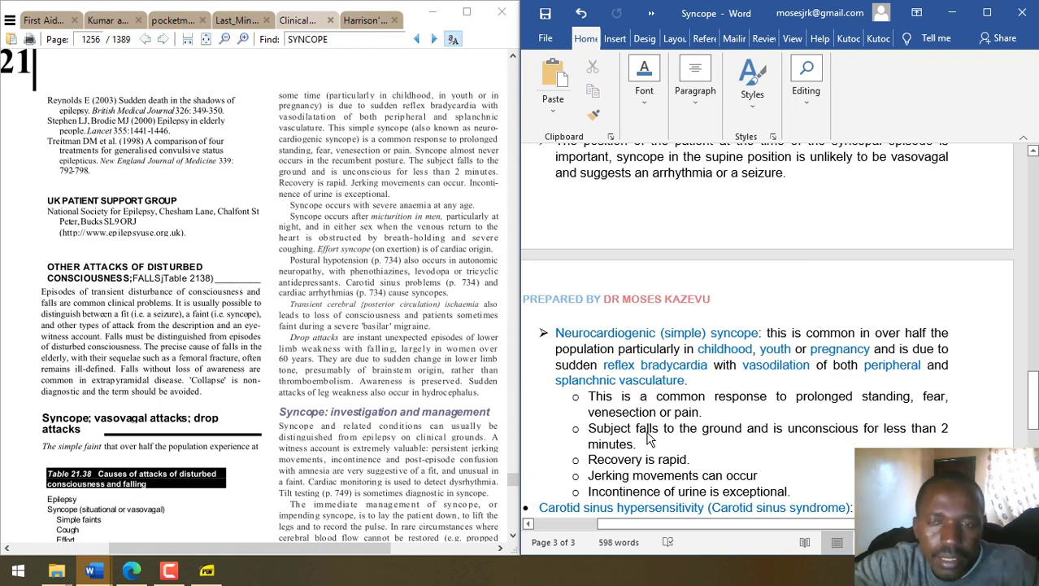
# - Add the history bullet "Symptoms of anemia: Palpitations, dizziness, headaches" after "Last meal?"
pyautogui.scroll(10, 648, 440)
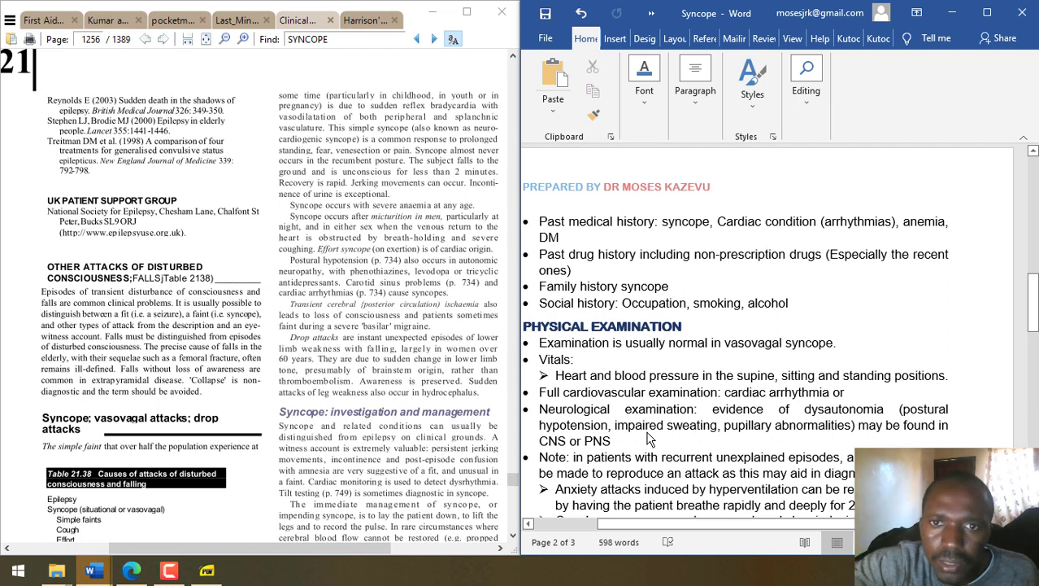
pyautogui.scroll(5, 648, 439)
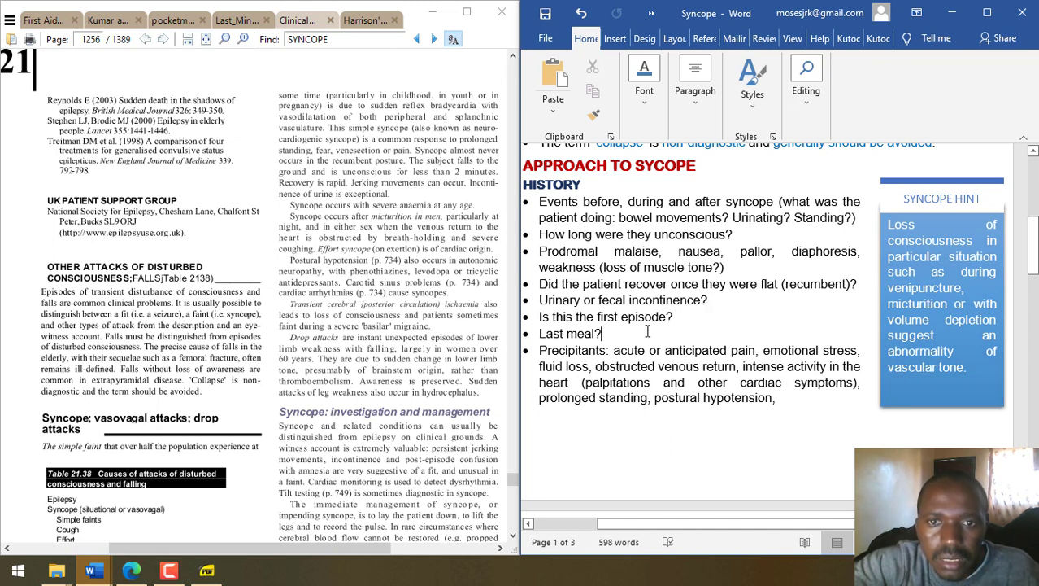
pyautogui.press('Return')
pyautogui.write('Fymptoms of a')
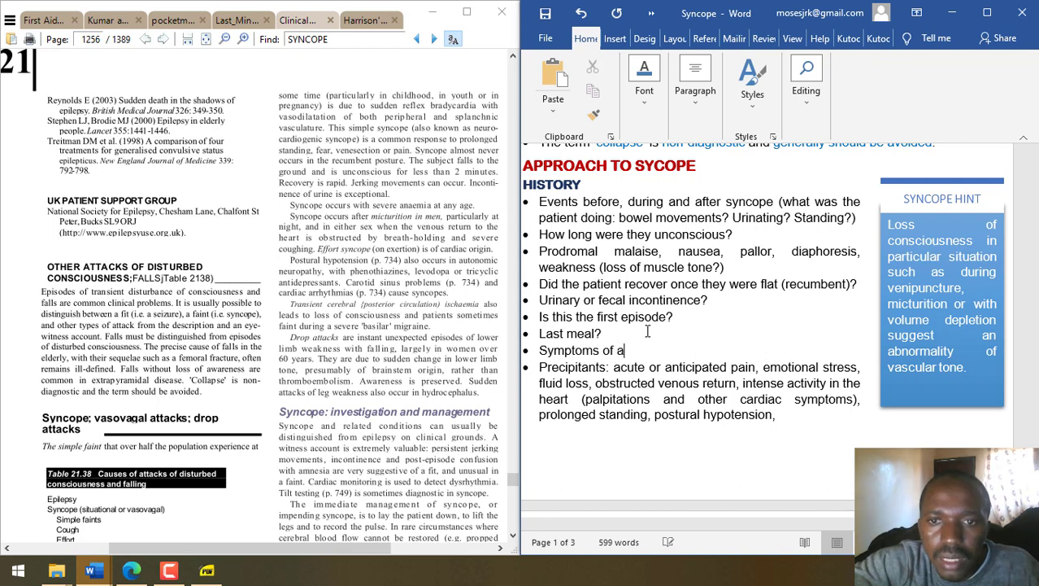
pyautogui.write('nemia: ')
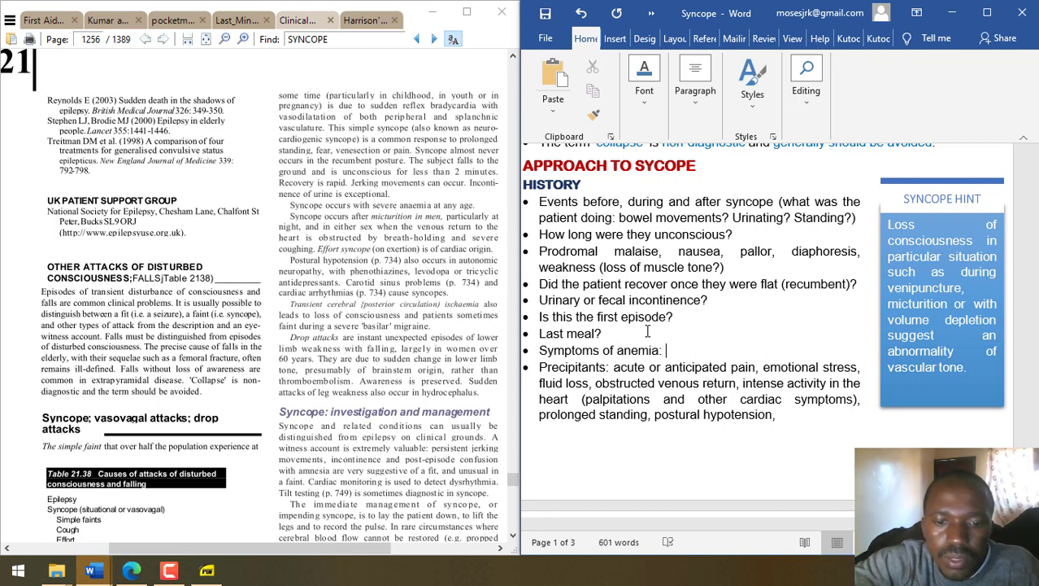
pyautogui.write('Palpitations, dizzines')
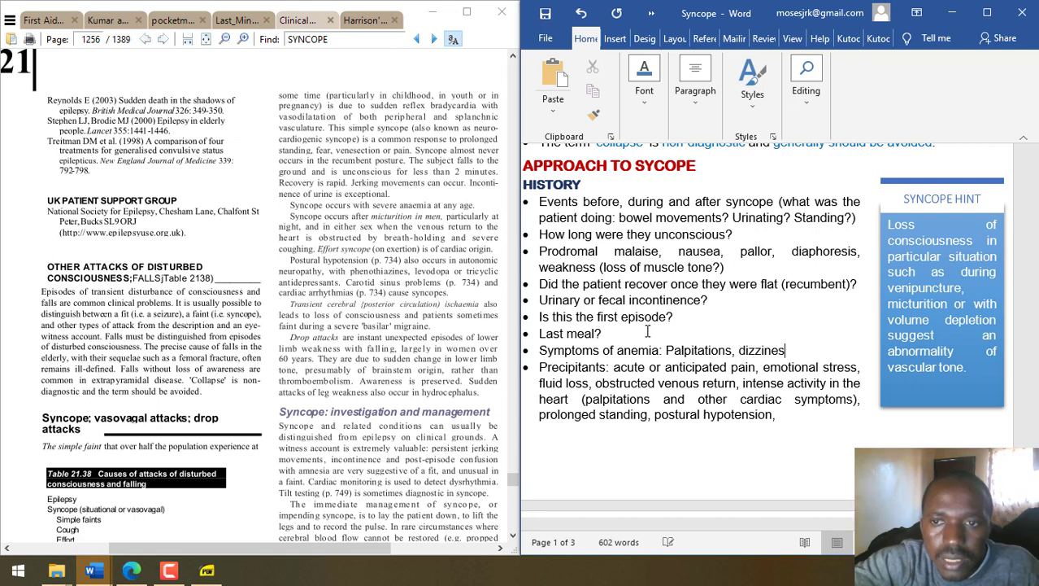
pyautogui.write('s, head')
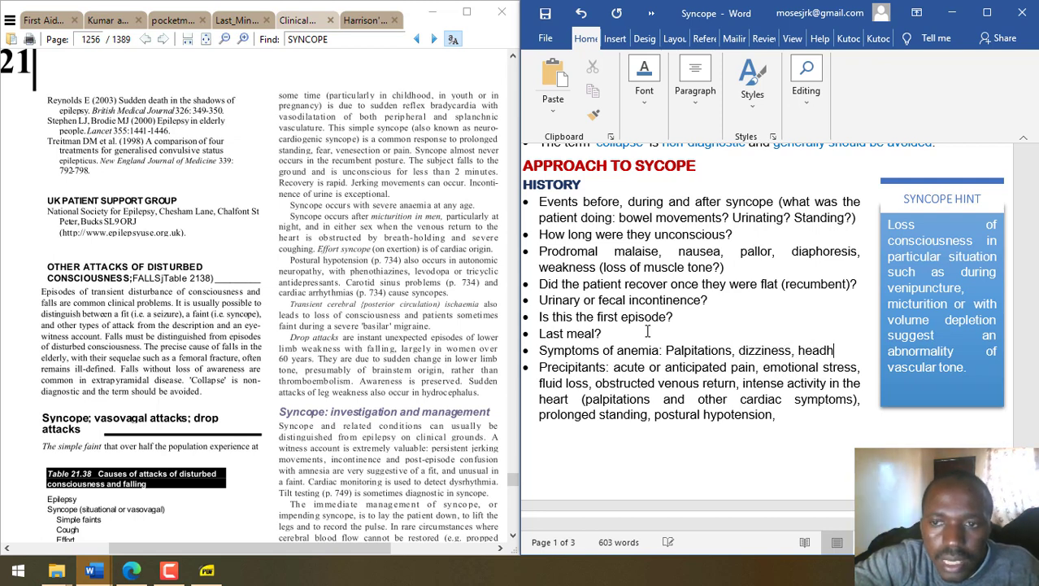
pyautogui.write('aches')
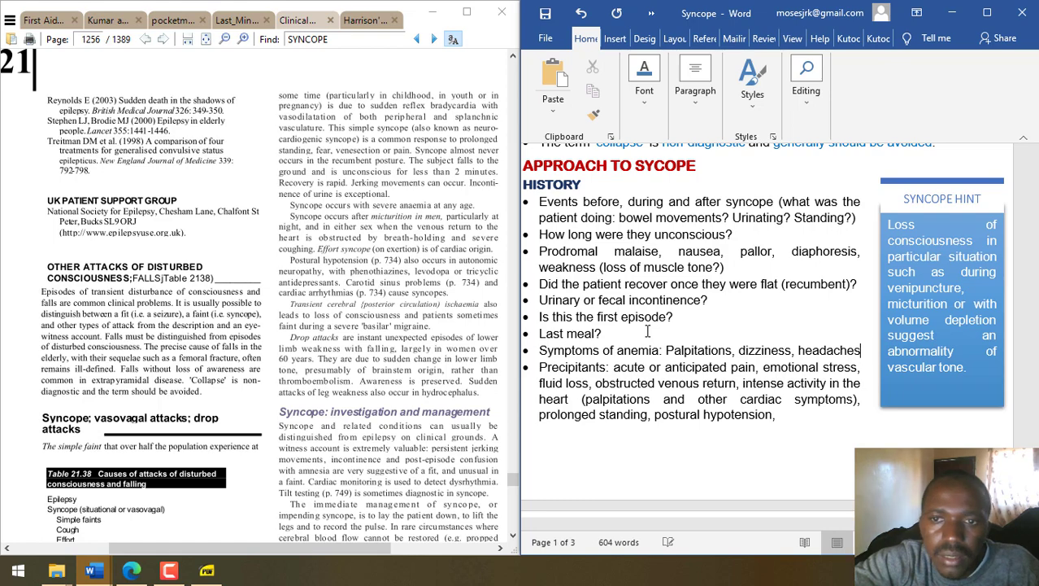
# - Add the arrow sub-point "Severe anemia at any age can cause syncope." under the anemia symptoms bullet
pyautogui.scroll(-5, 648, 331)
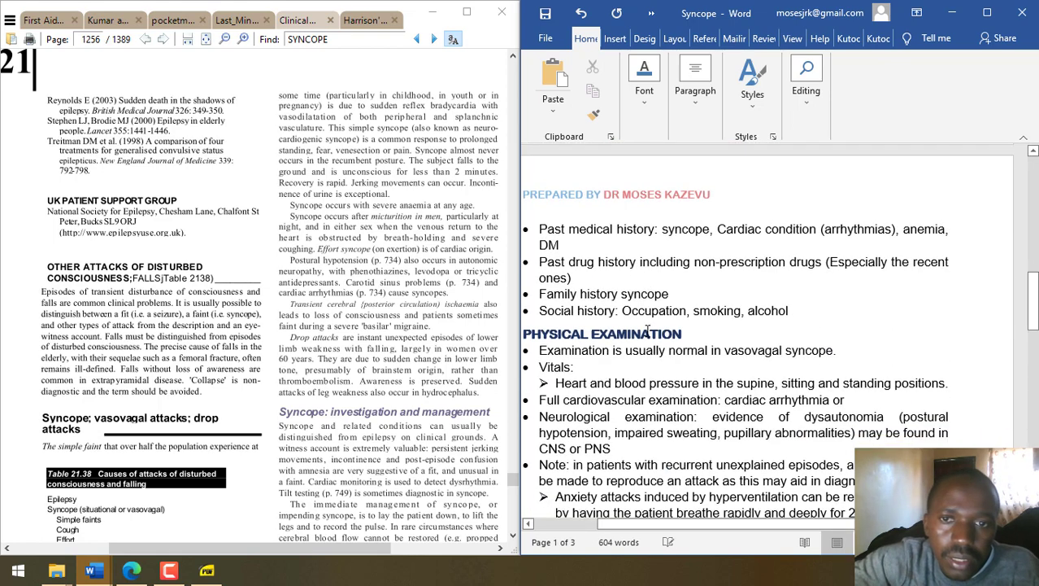
pyautogui.scroll(-3, 649, 331)
pyautogui.scroll(8, 648, 331)
pyautogui.press('Return')
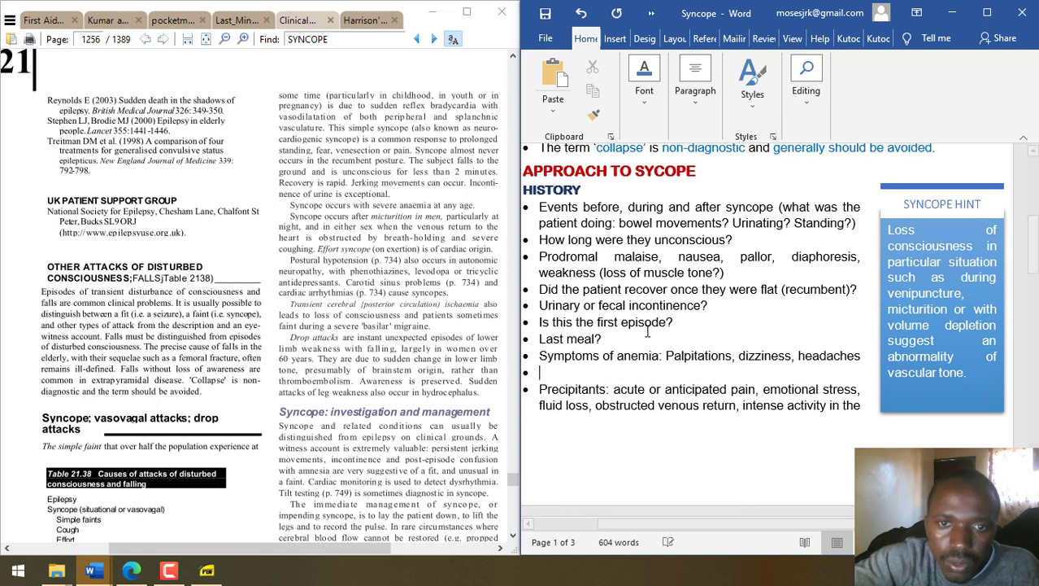
pyautogui.write('> ')
pyautogui.write('Seve')
pyautogui.write('re anemia')
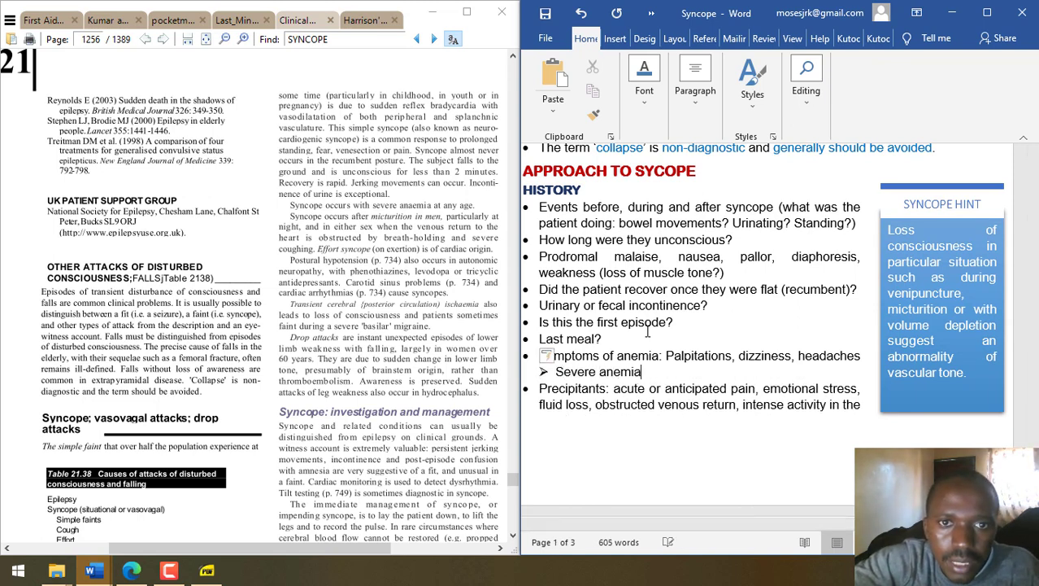
pyautogui.write(' at any age')
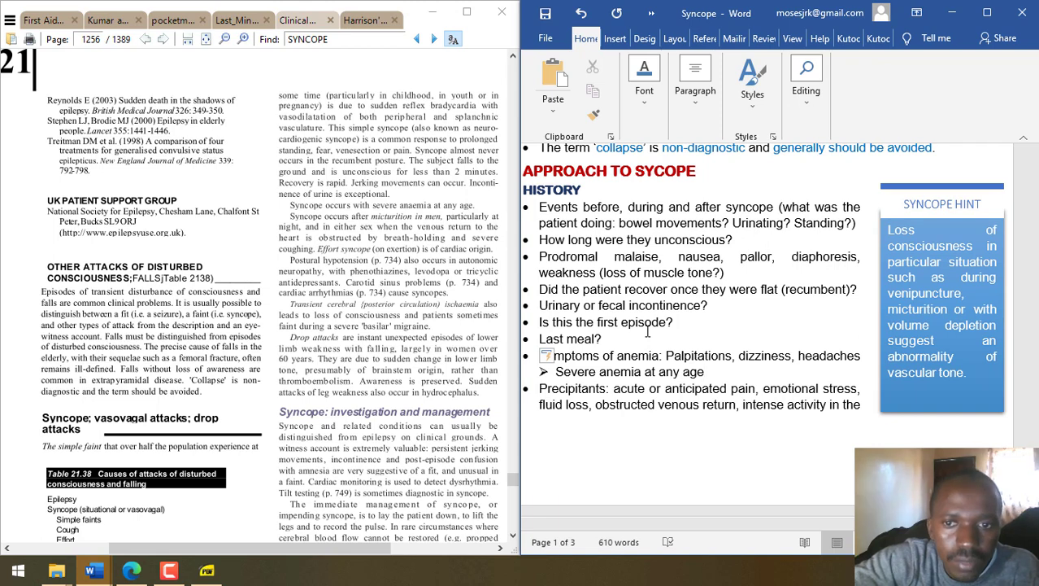
pyautogui.write('can ')
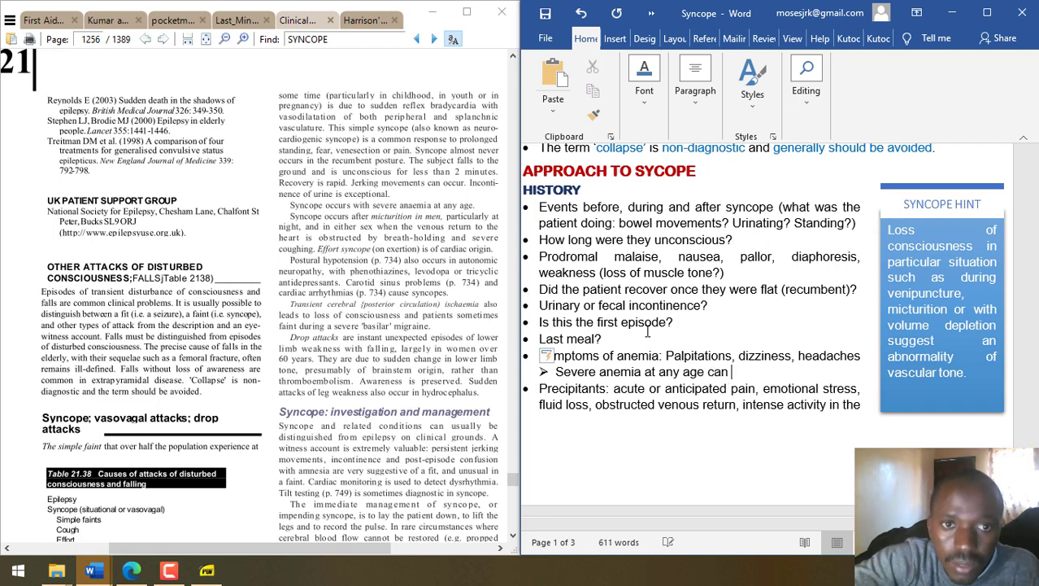
pyautogui.write('cause synd')
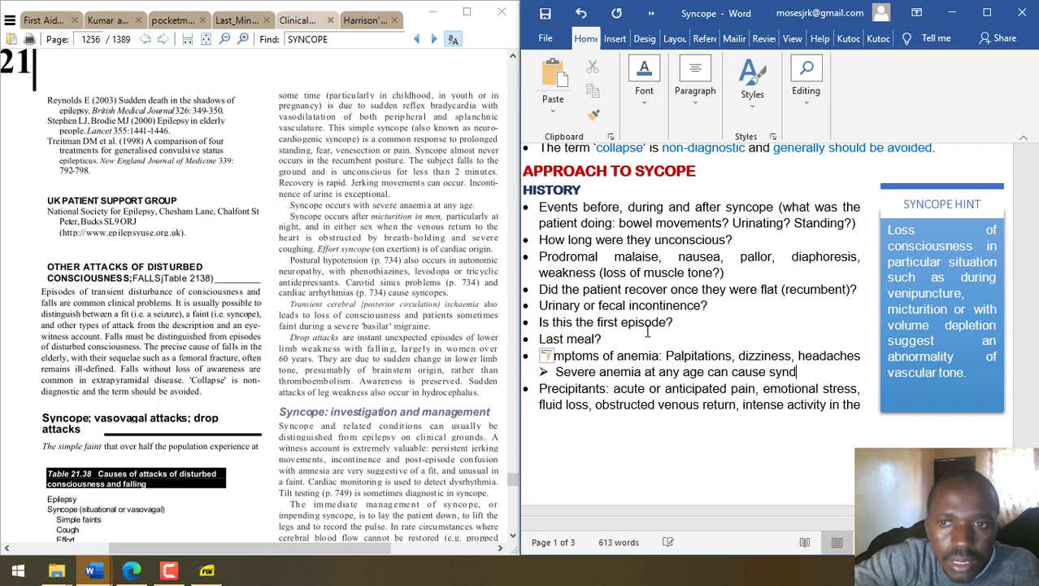
pyautogui.press('BackSpace')
pyautogui.write('cope.')
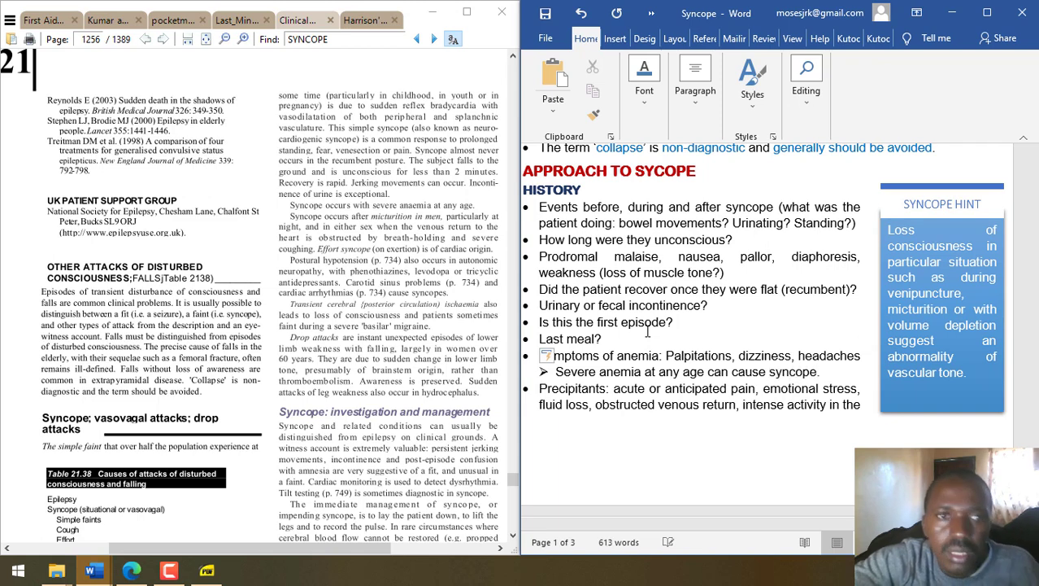
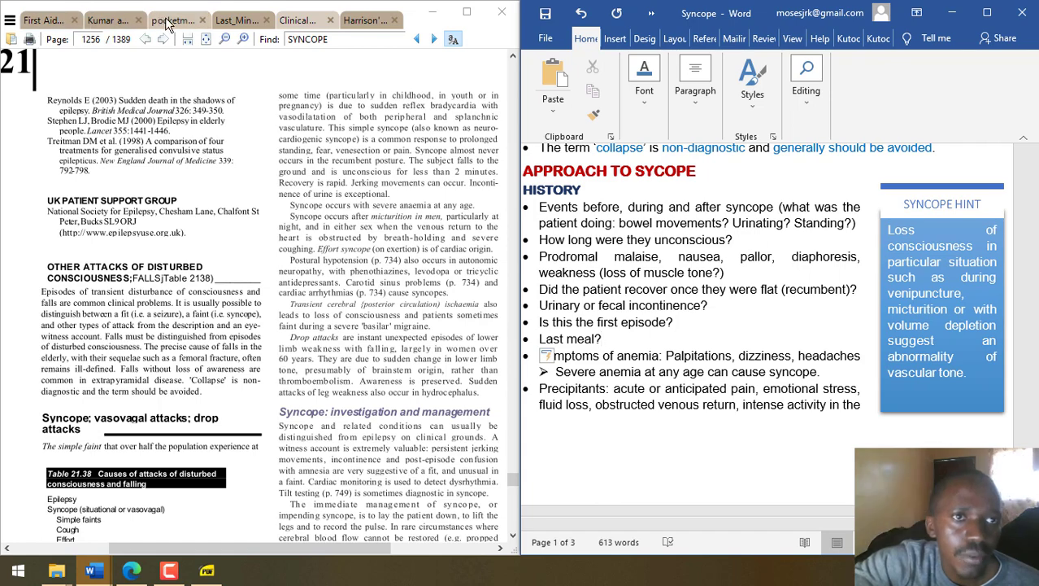
# - Review the neurally mediated syncope entry in the First Aid reference and check the syncope pages of the other open references
pyautogui.click(42, 20)
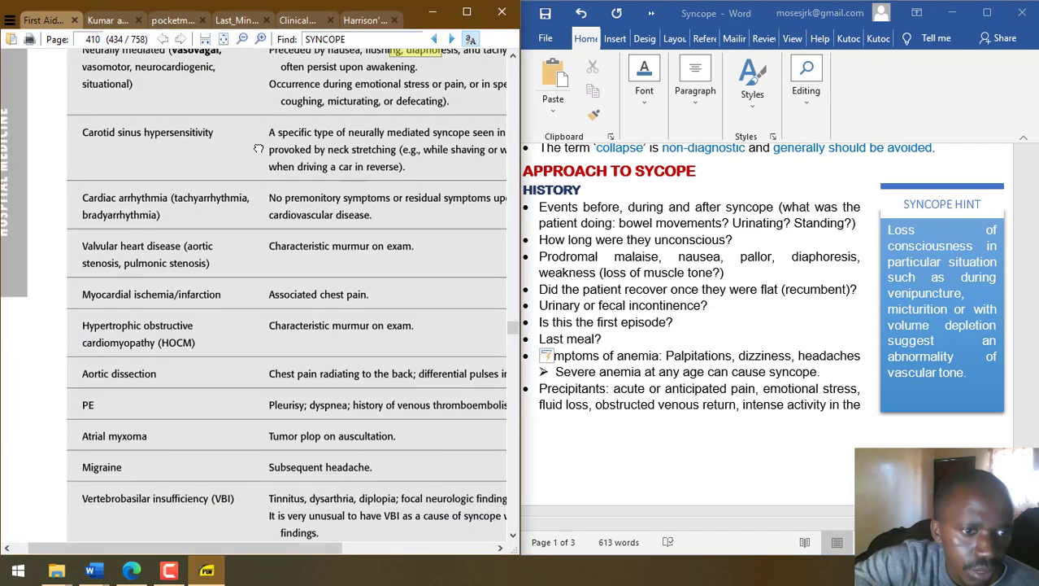
pyautogui.moveTo(204, 216); pyautogui.dragTo(136, 312)
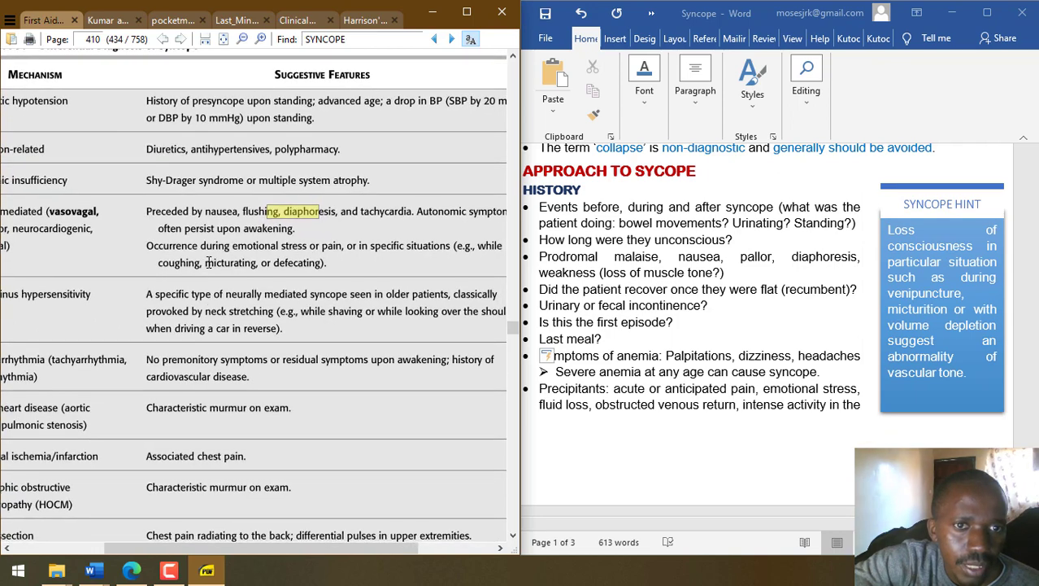
pyautogui.moveTo(377, 245); pyautogui.dragTo(418, 248)
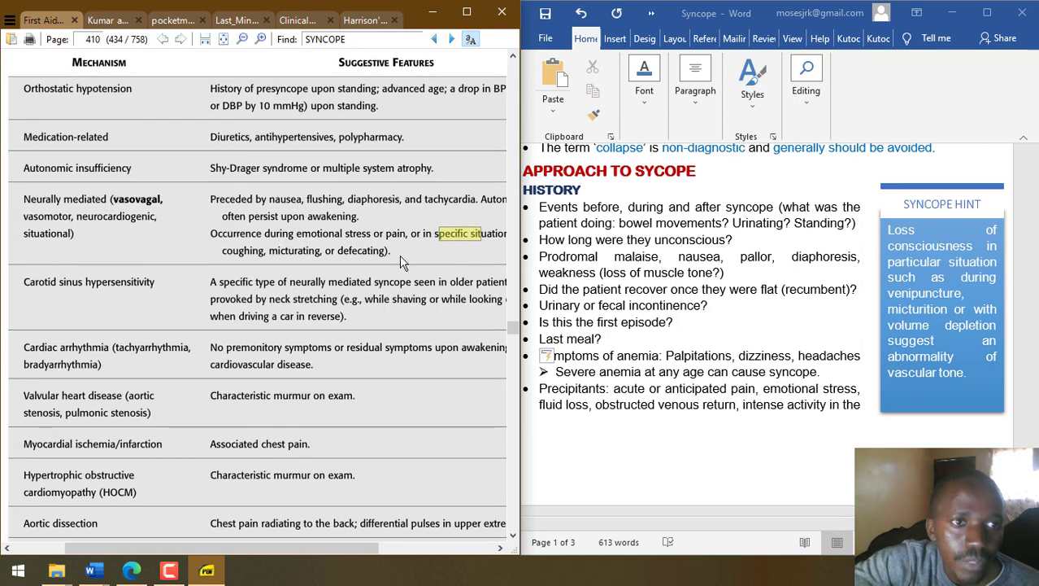
pyautogui.click(114, 20)
pyautogui.click(181, 21)
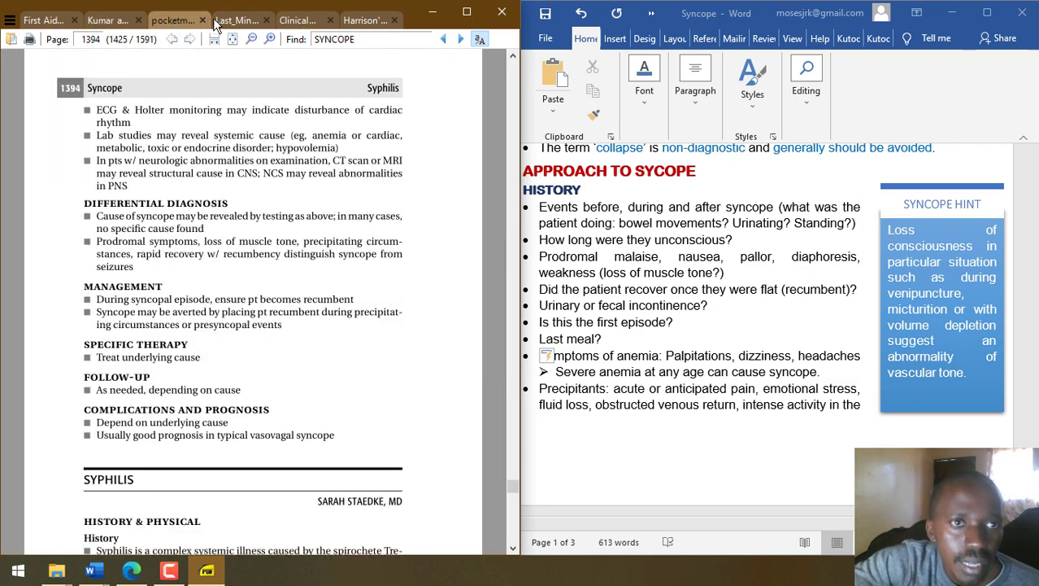
pyautogui.click(246, 20)
pyautogui.click(298, 18)
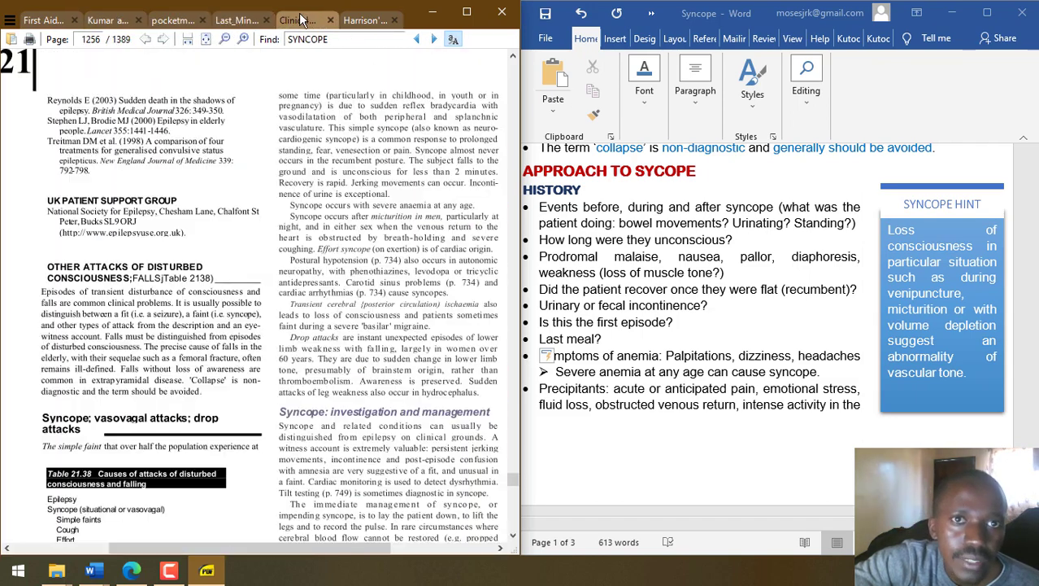
# - Add the arrow point "Situational syncope:" after the neurocardiogenic syncope list, one level above its nested points
pyautogui.click(686, 362)
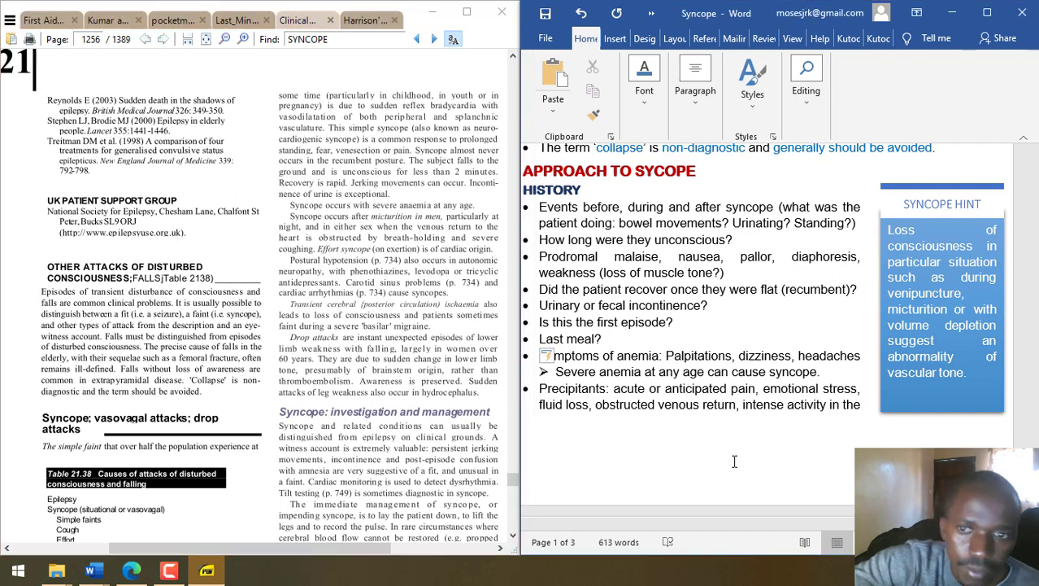
pyautogui.scroll(-15, 686, 362)
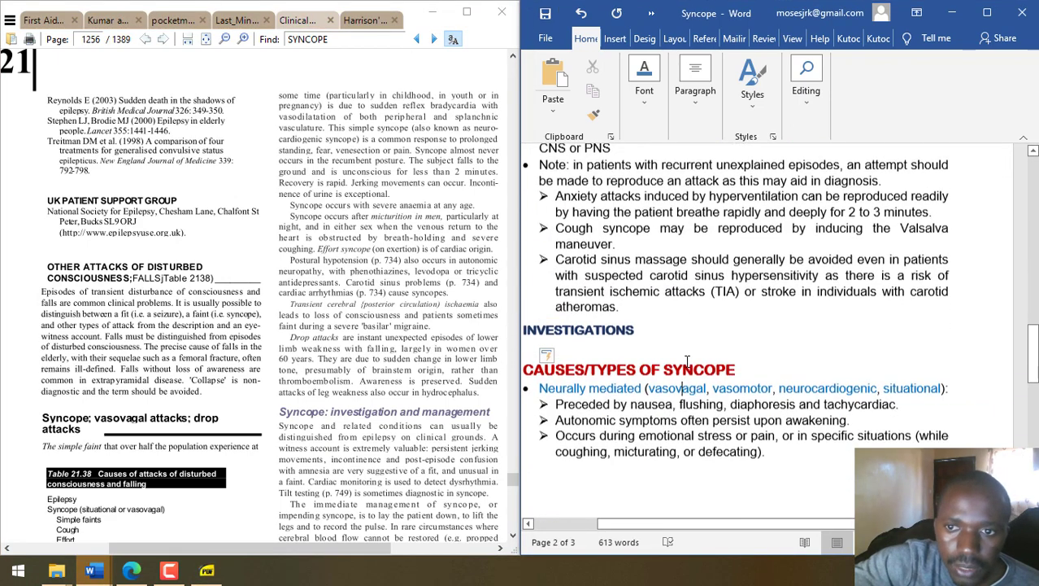
pyautogui.click(823, 439)
pyautogui.press('Return')
pyautogui.hotkey('shift', 'Tab')
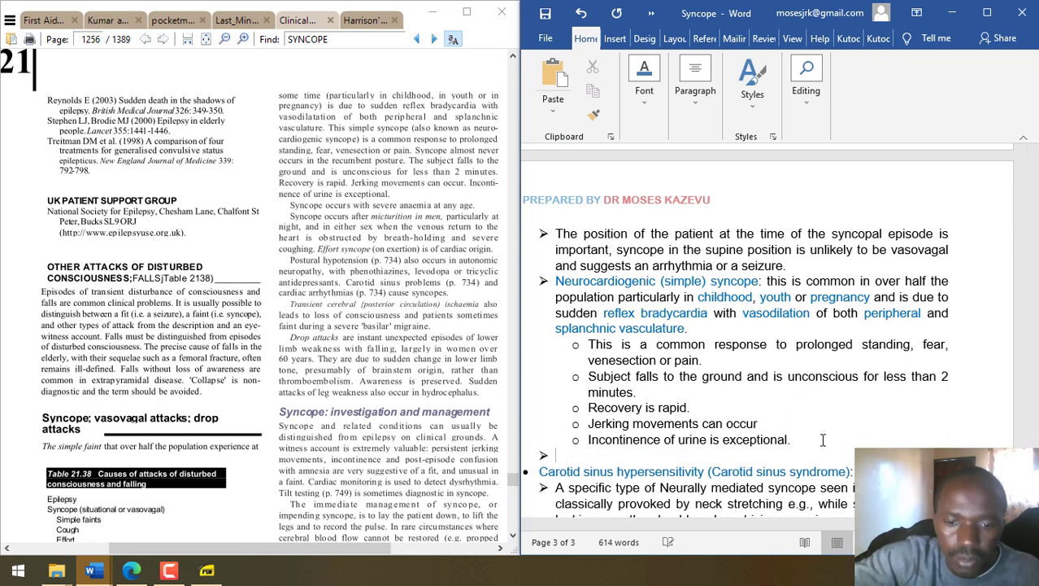
pyautogui.write('Situational syncomp')
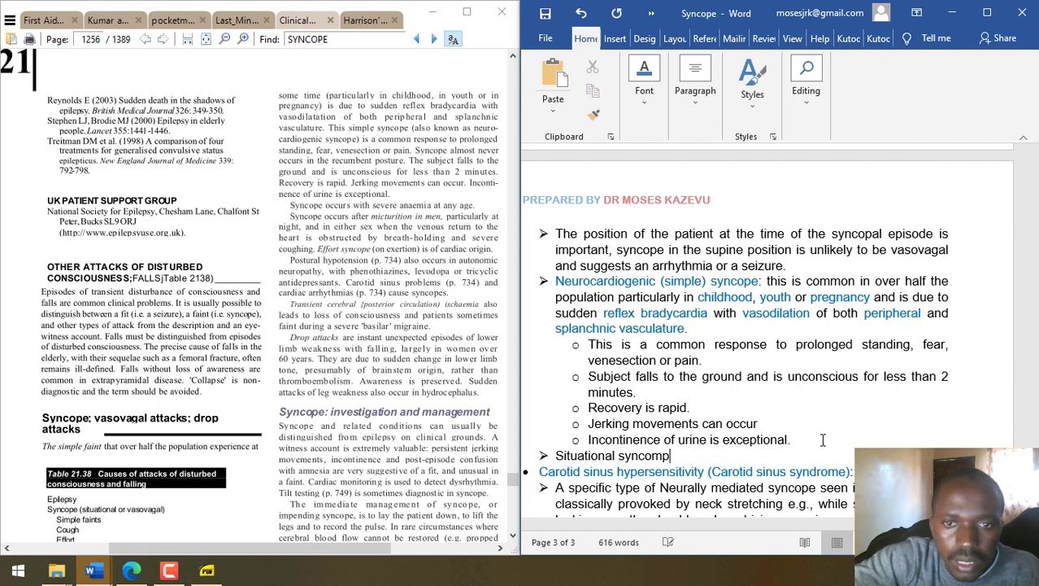
pyautogui.press('BackSpace')
pyautogui.write('pe:')
# - Start a nested point under situational syncope reading "Micturition in men, particularly at night"
pyautogui.press('Return')
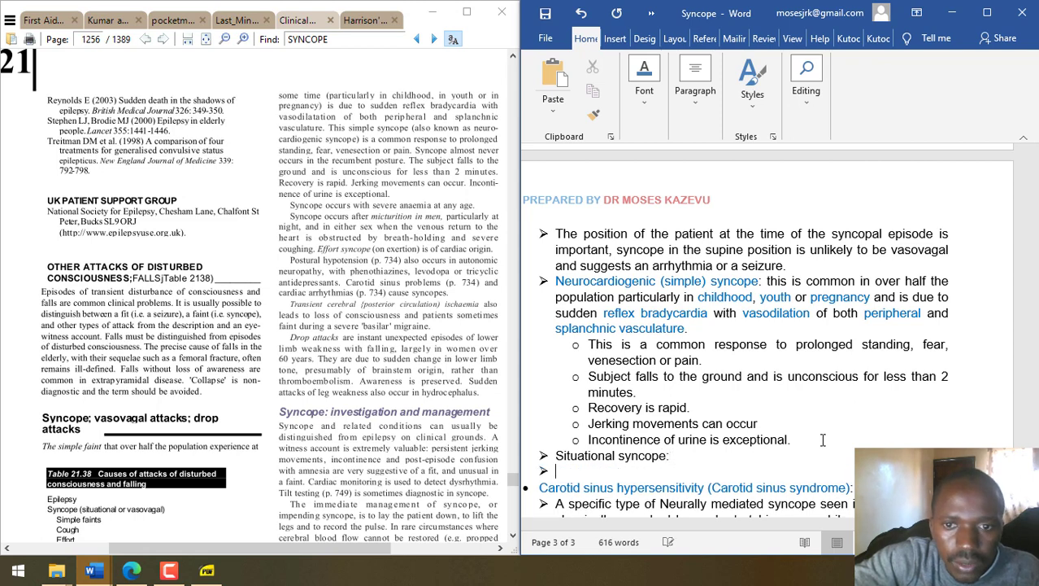
pyautogui.write('Micturit')
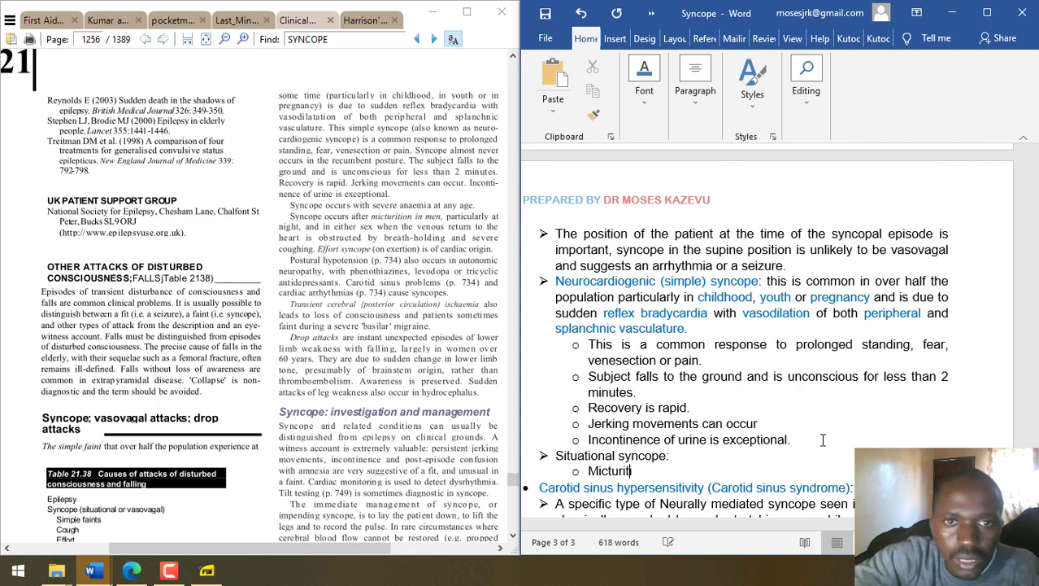
pyautogui.write('ion in emn pat')
pyautogui.press('BackSpace')
pyautogui.press('BackSpace')
pyautogui.press('BackSpace')
pyautogui.press('BackSpace')
pyautogui.press('BackSpace')
pyautogui.press('BackSpace')
pyautogui.press('BackSpace')
pyautogui.write('men, particularly at night ')
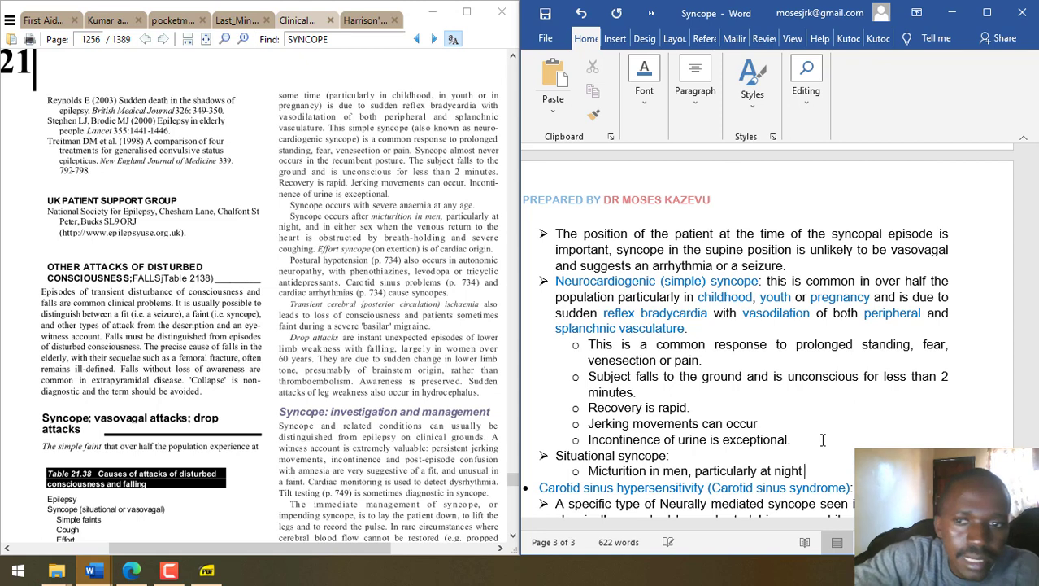
# - Continue the micturition point with "and in either gender when the venous return to the heart is obstructed by breath-holding and severe cough."
pyautogui.write('and in ei')
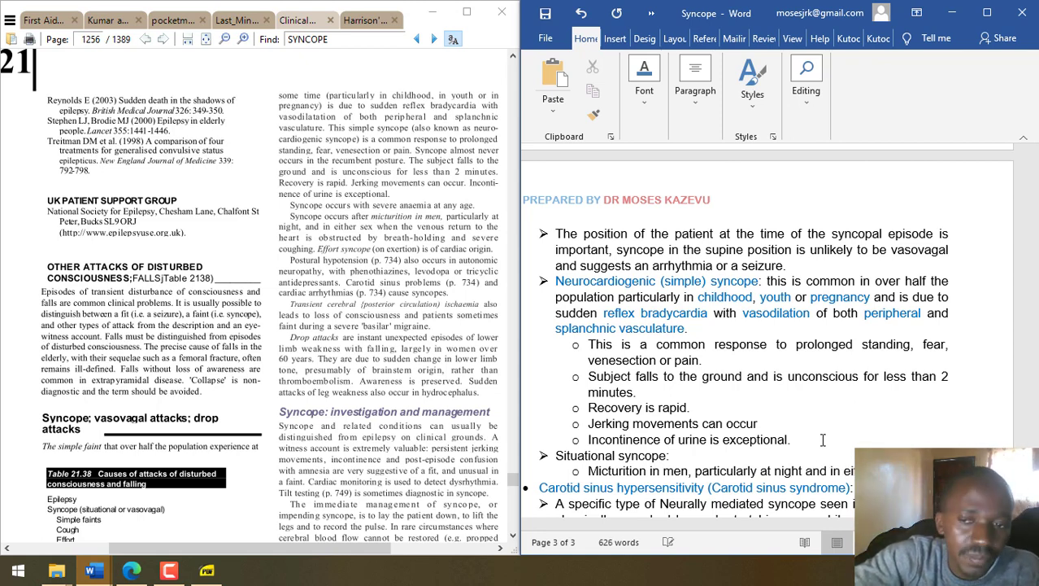
pyautogui.write('t')
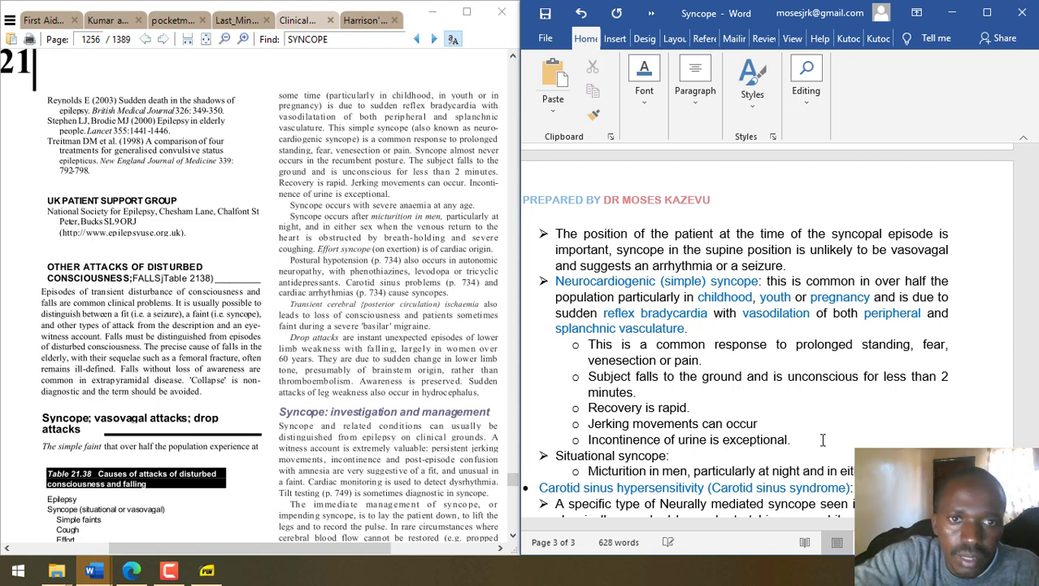
pyautogui.write('her sex when the venou')
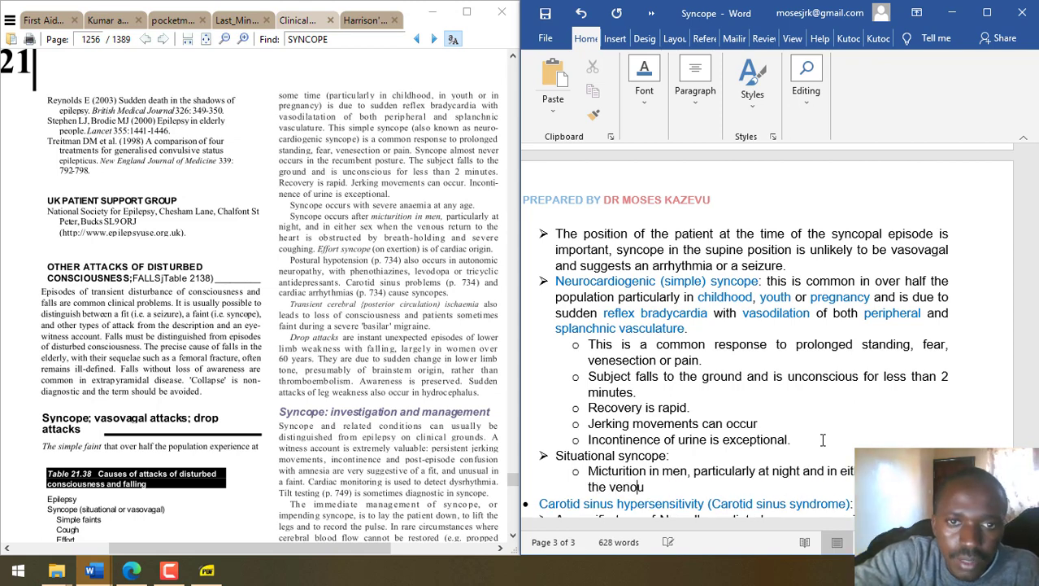
pyautogui.write('s return')
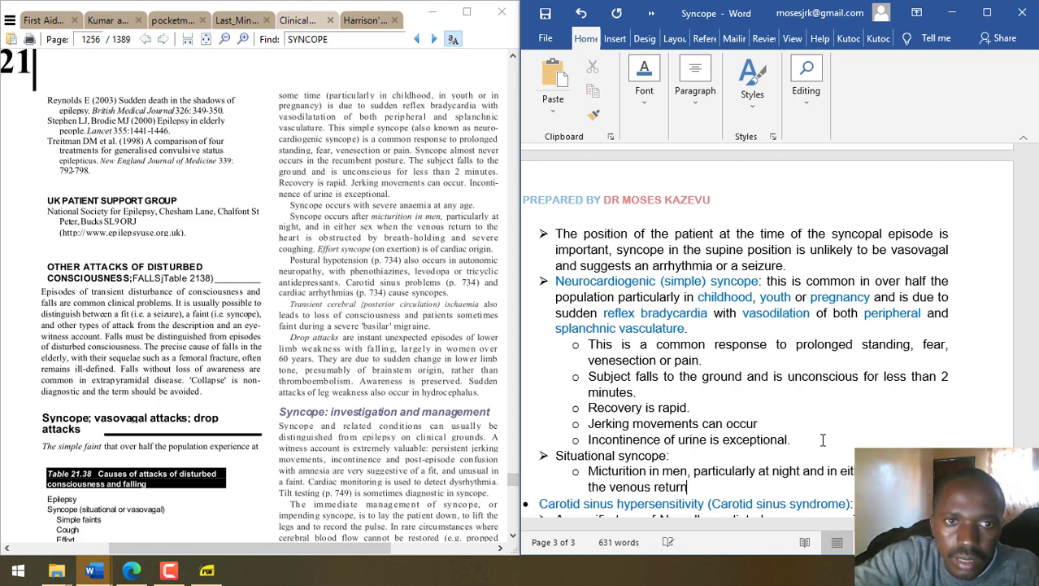
pyautogui.write(' to the heart is obstruc')
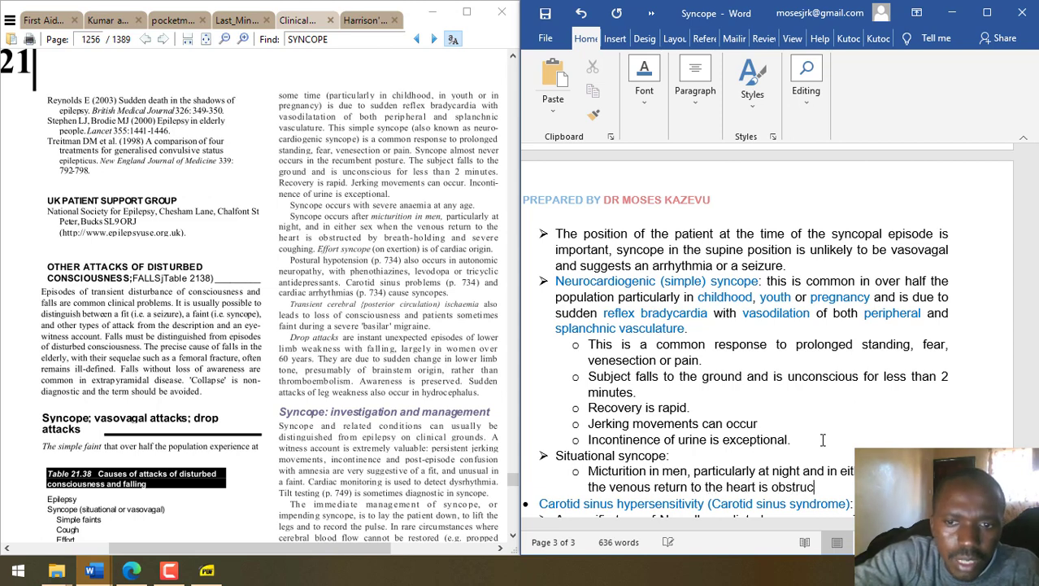
pyautogui.write('ted by b')
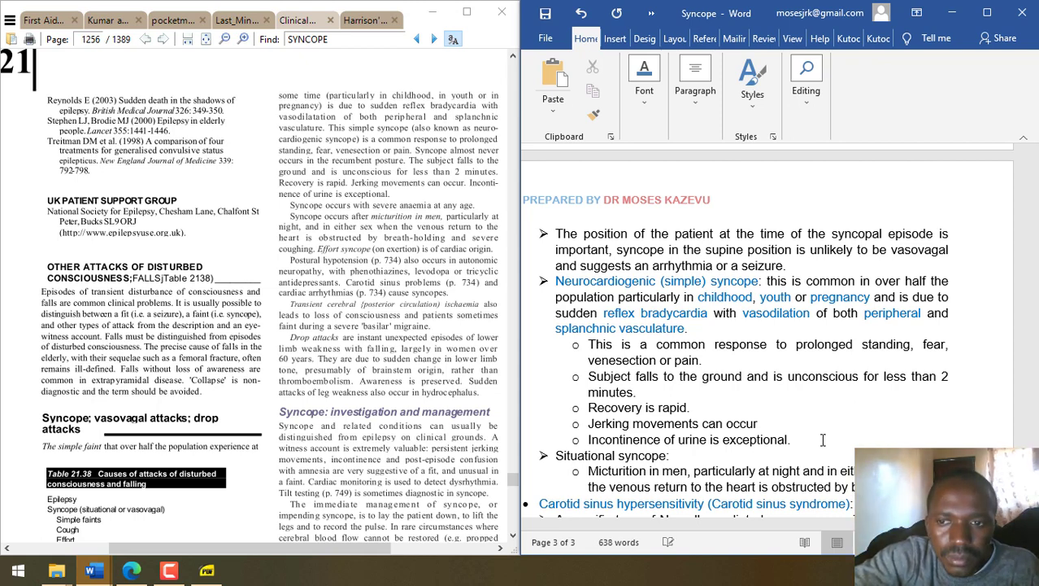
pyautogui.write('and seve')
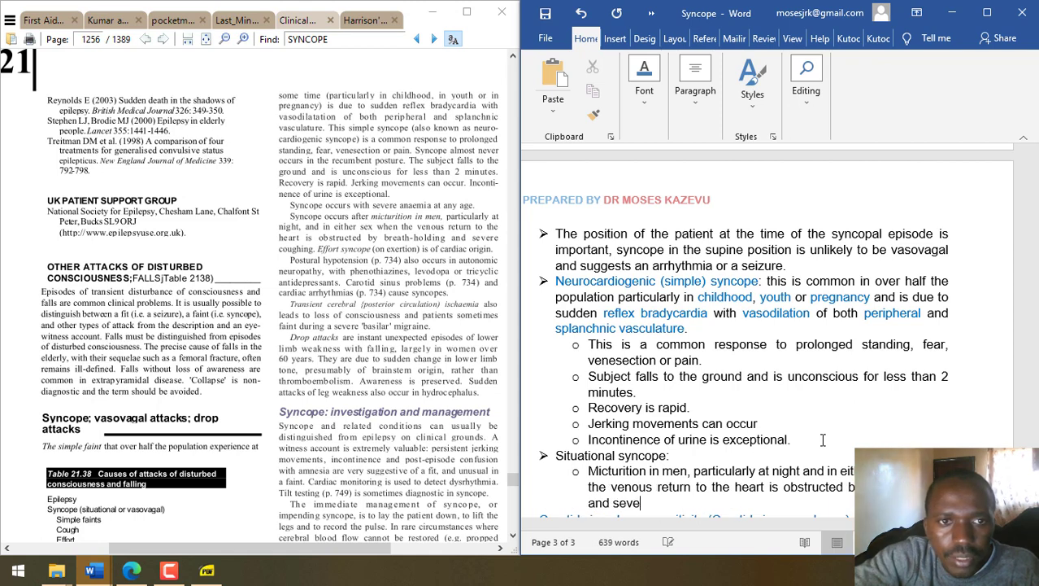
pyautogui.write('re co')
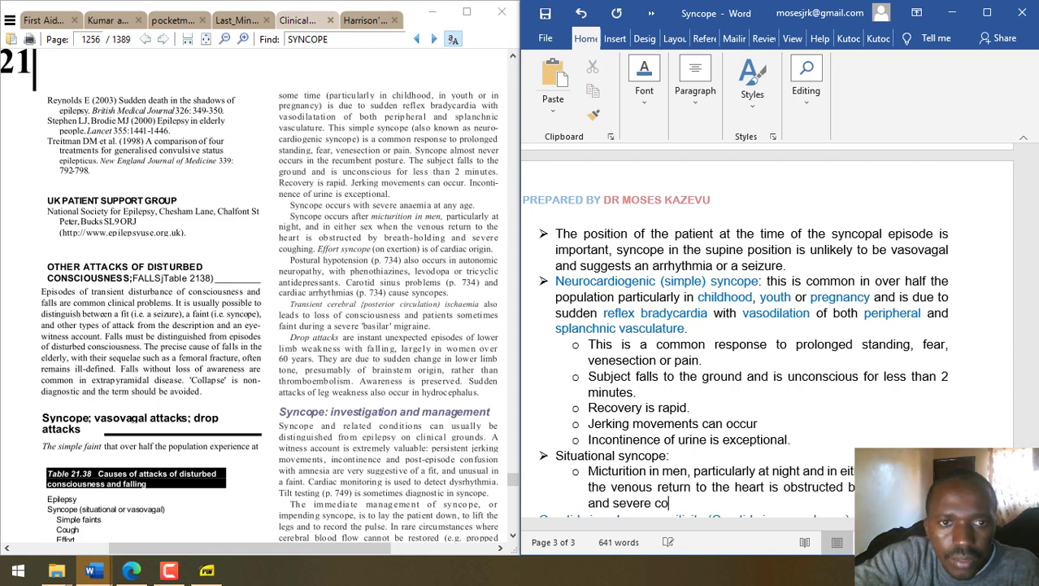
pyautogui.write('ugh.')
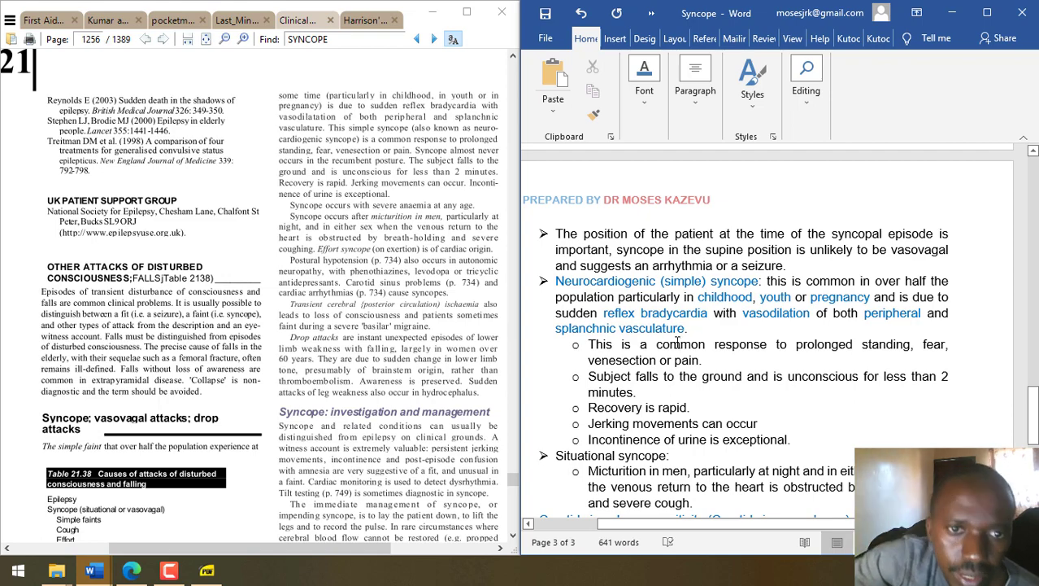
# - Colour the words "Situational syncope" blue
pyautogui.scroll(5, 679, 343)
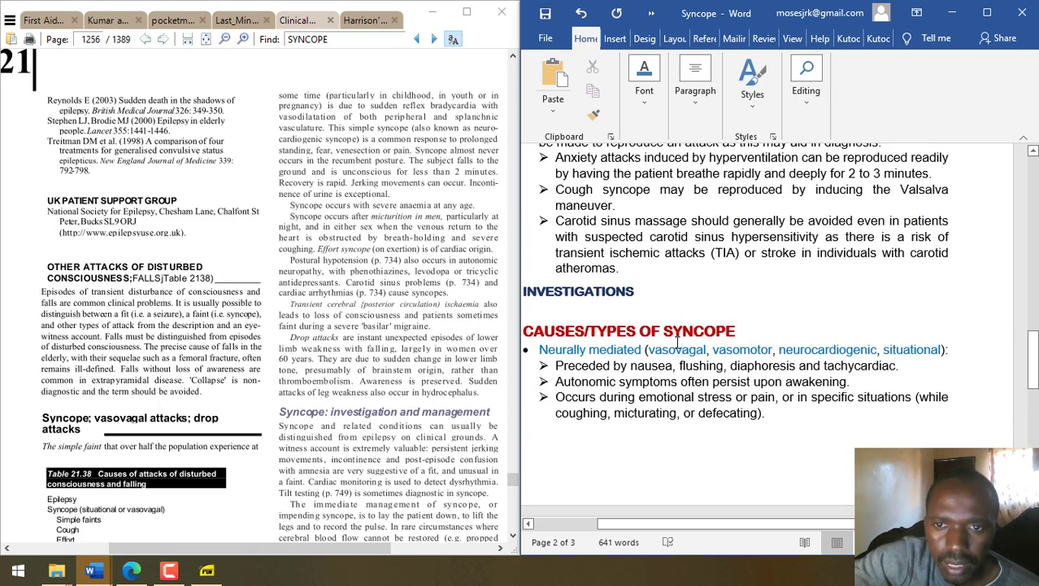
pyautogui.scroll(-8, 680, 343)
pyautogui.scroll(4, 679, 343)
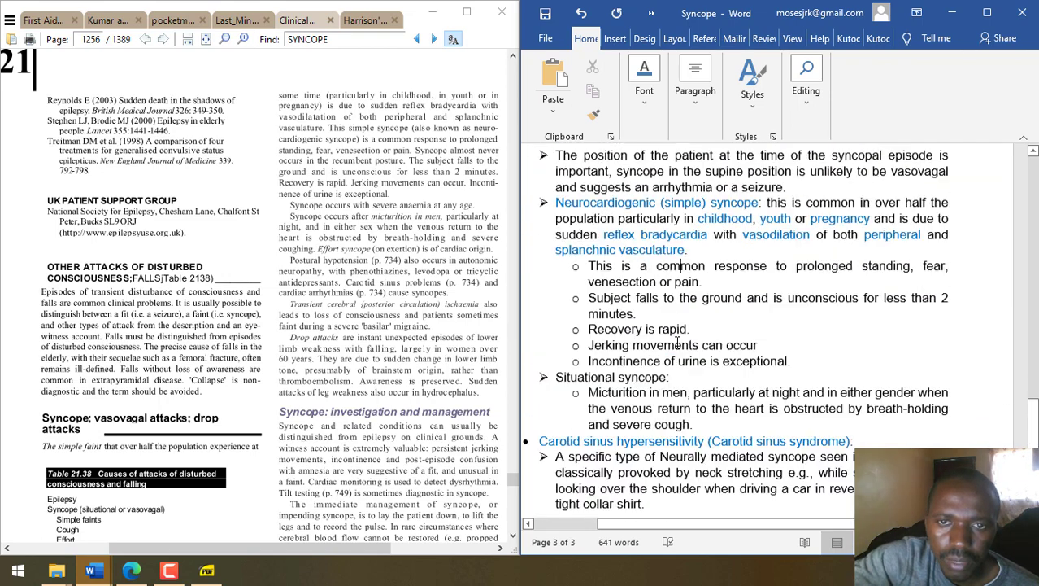
pyautogui.moveTo(556, 450); pyautogui.dragTo(660, 457)
pyautogui.click(728, 434)
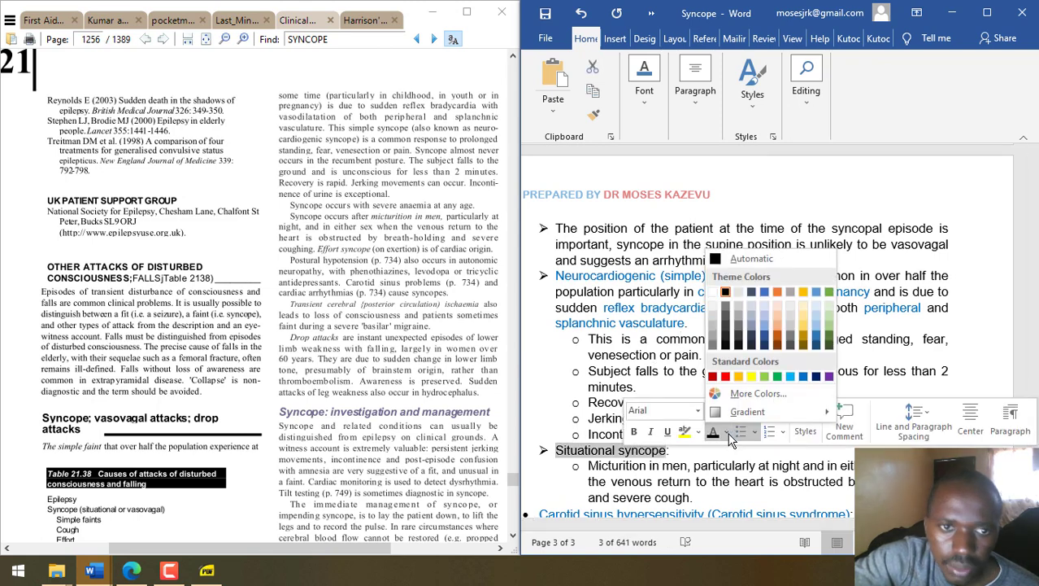
pyautogui.click(816, 376)
# - Switch to the First Aid reference to consult its table of syncope mechanisms and suggestive features
pyautogui.click(41, 19)
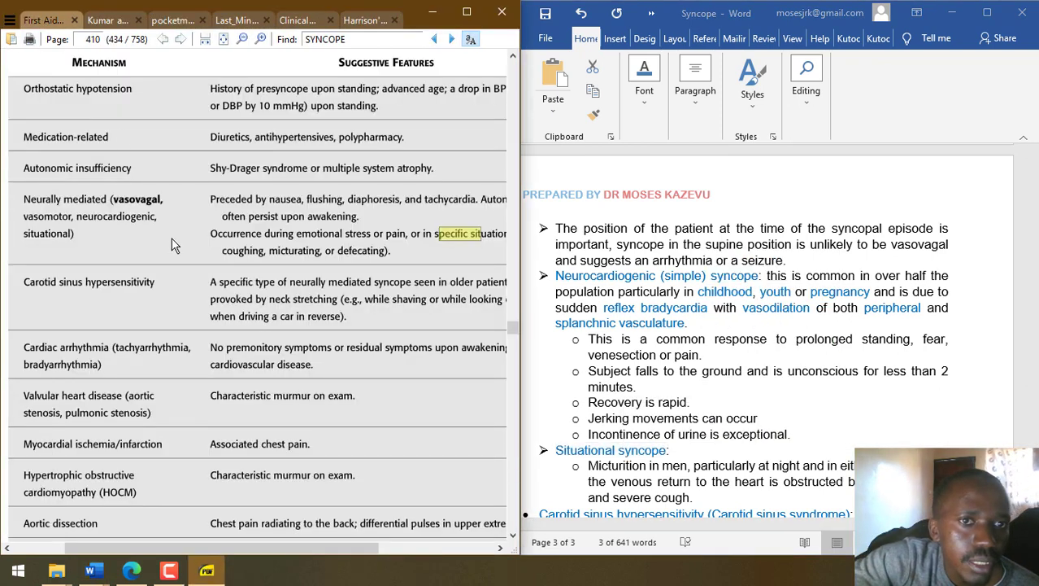
# - Extend the past drug history bullet with ": diuretics, antihypertensive, polypharmacy", taken from the medication-related row of the reference table
pyautogui.moveTo(211, 136); pyautogui.dragTo(405, 137)
pyautogui.click(668, 277)
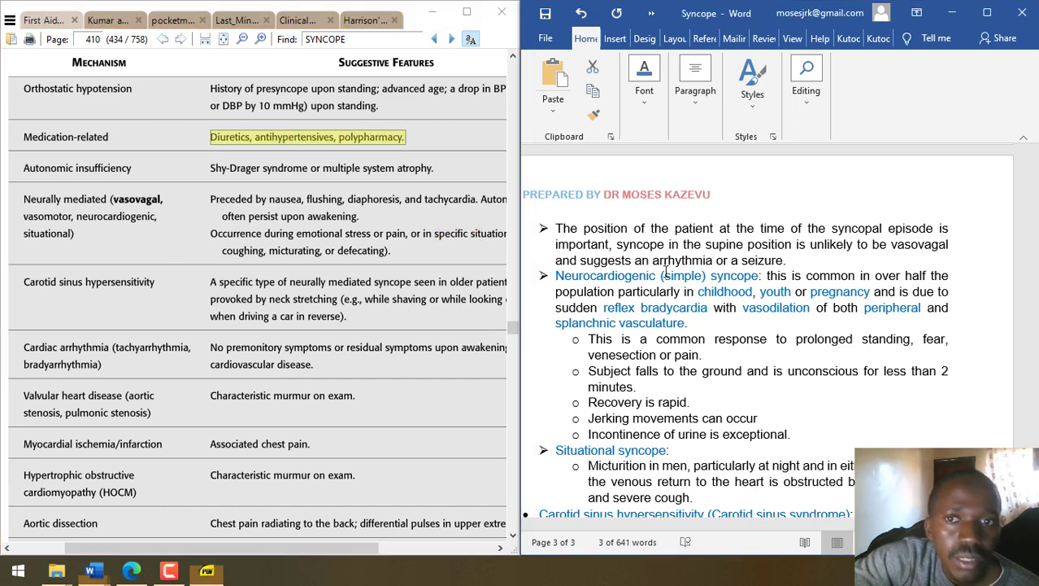
pyautogui.scroll(-5, 642, 239)
pyautogui.scroll(1, 642, 239)
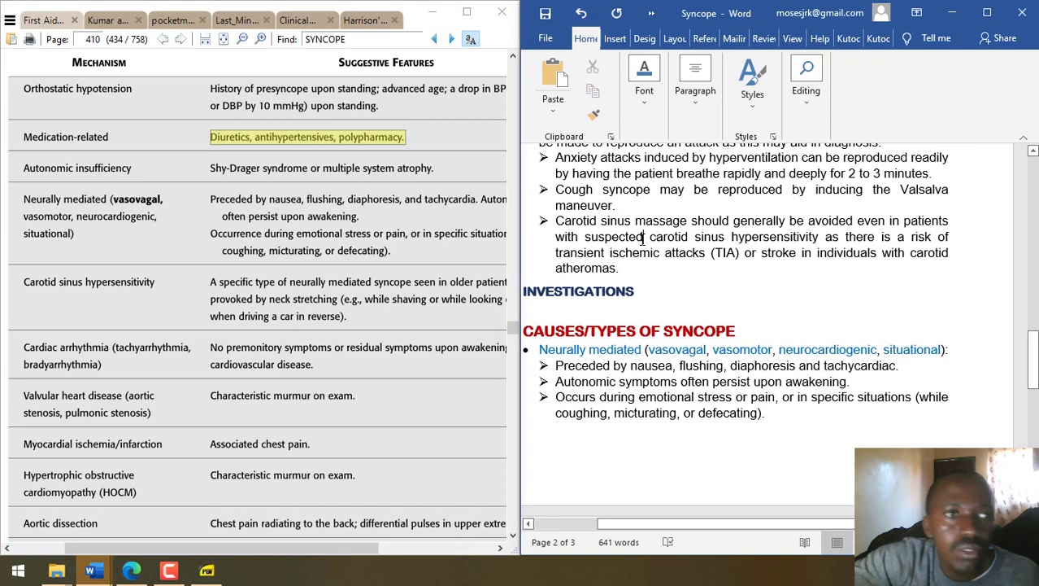
pyautogui.scroll(10, 641, 239)
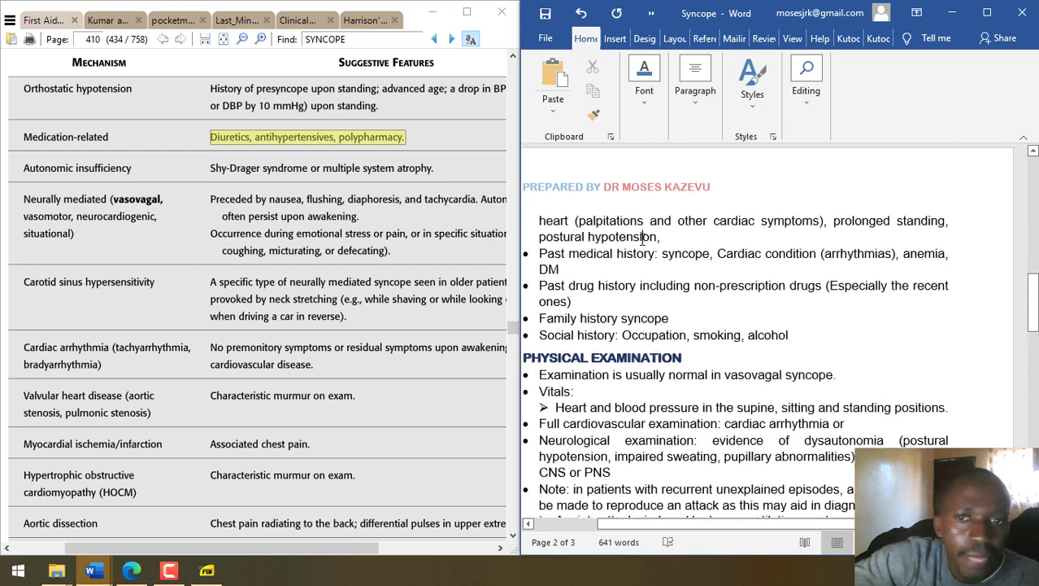
pyautogui.click(626, 298)
pyautogui.write(': ')
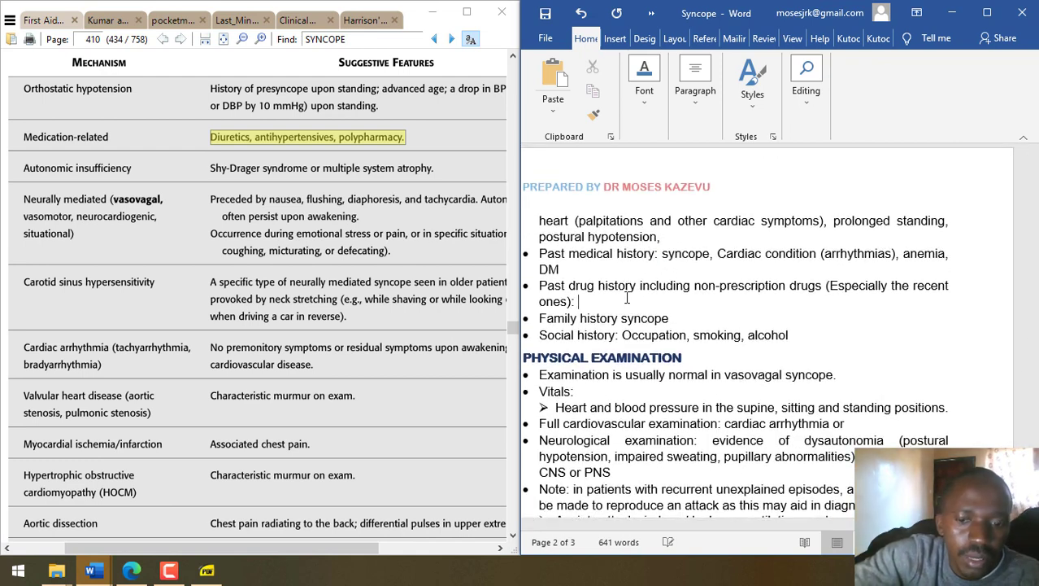
pyautogui.write('diuretics')
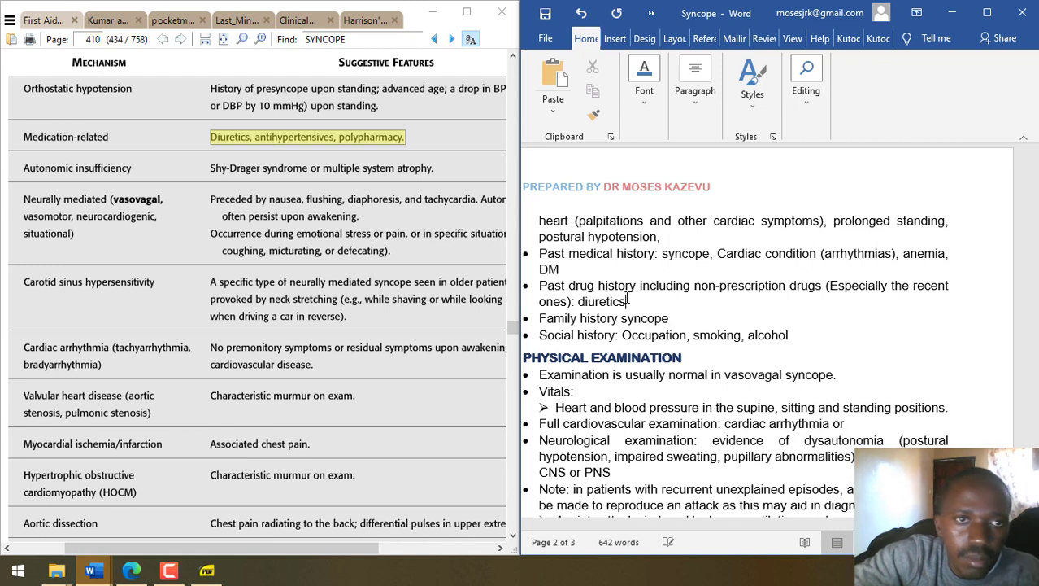
pyautogui.write(', an')
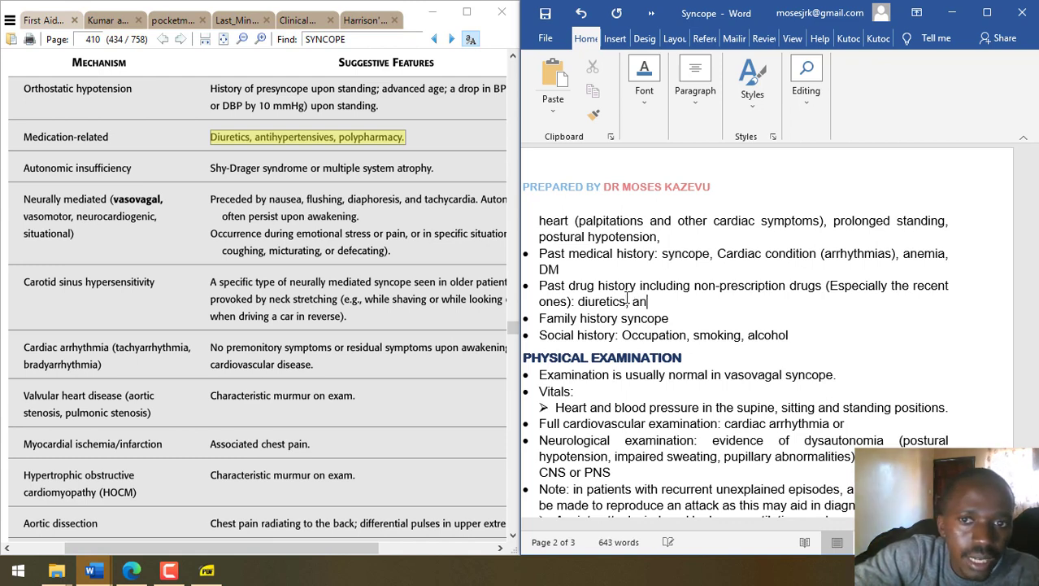
pyautogui.write('tihype')
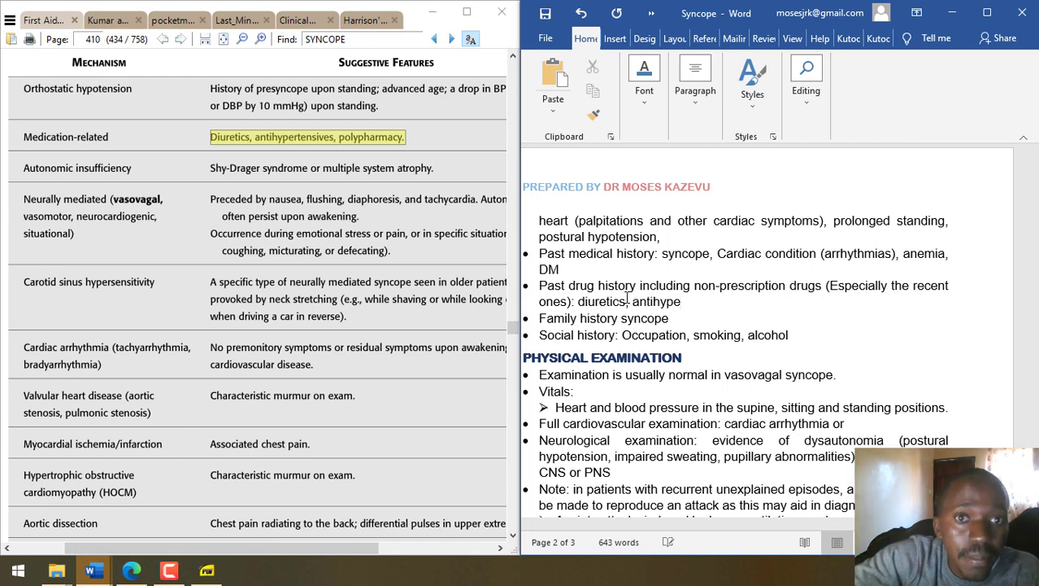
pyautogui.write('rtensiv')
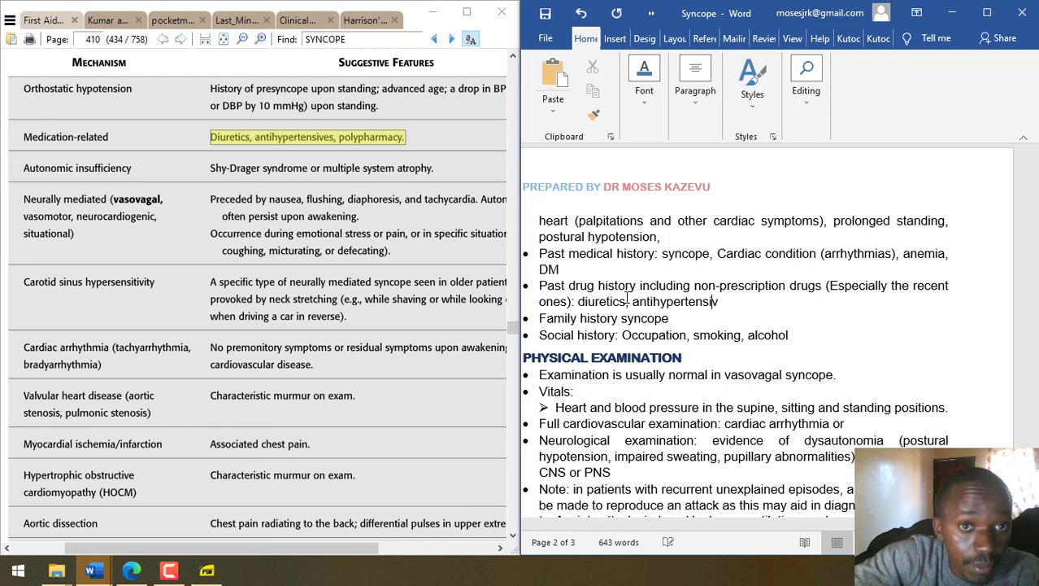
pyautogui.write('e , polypharmc')
pyautogui.write('y')
pyautogui.press('BackSpace')
pyautogui.press('BackSpace')
pyautogui.write('acy')
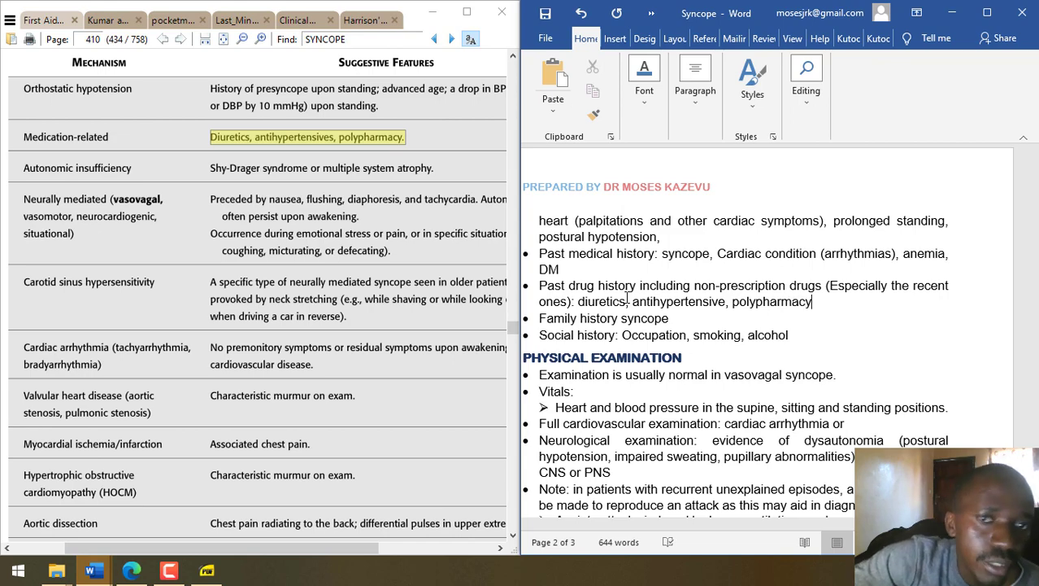
# - Below the carotid sinus hypersensitivity entry, add the main-level bullet "Medication-related: Diuretics, antihypertensives, polypharmacy" and colour its "Medication-related" label blue
pyautogui.scroll(-15, 627, 299)
pyautogui.click(627, 297)
pyautogui.press('Return')
pyautogui.hotkey('shift', 'Tab')
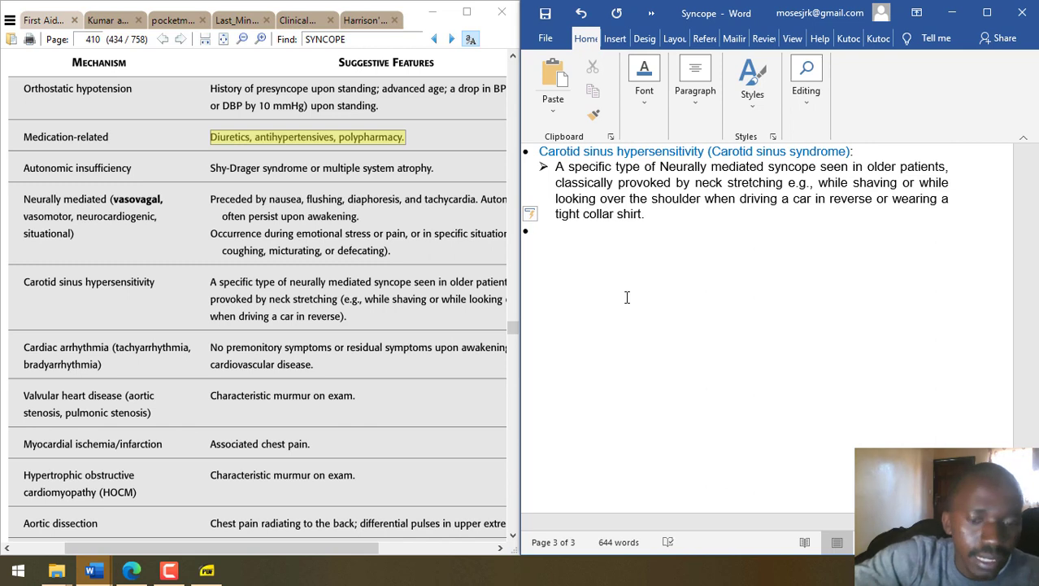
pyautogui.write('Medicaion')
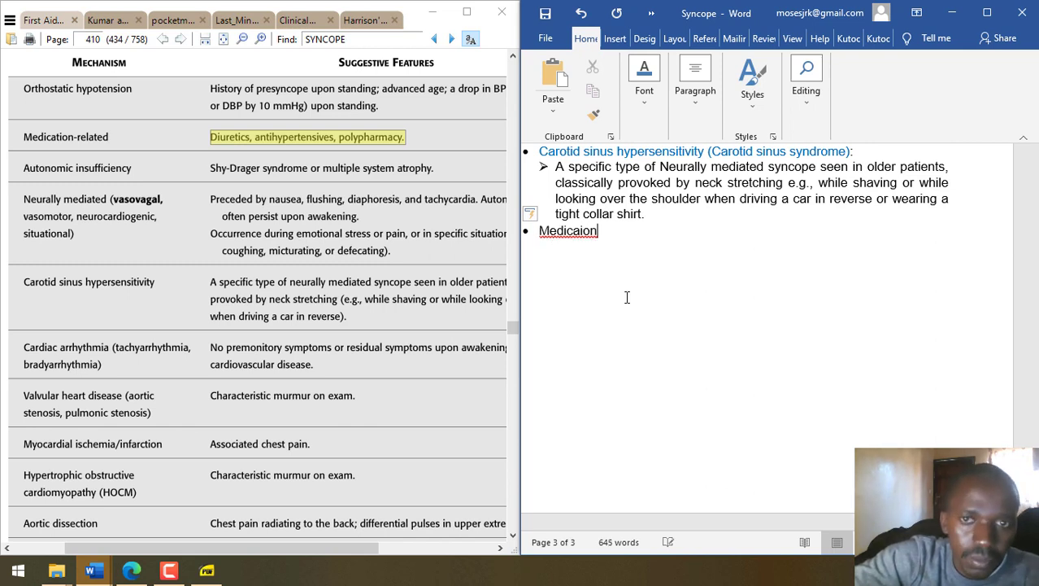
pyautogui.press('BackSpace')
pyautogui.press('BackSpace')
pyautogui.press('BackSpace')
pyautogui.write('tion-related: Diure')
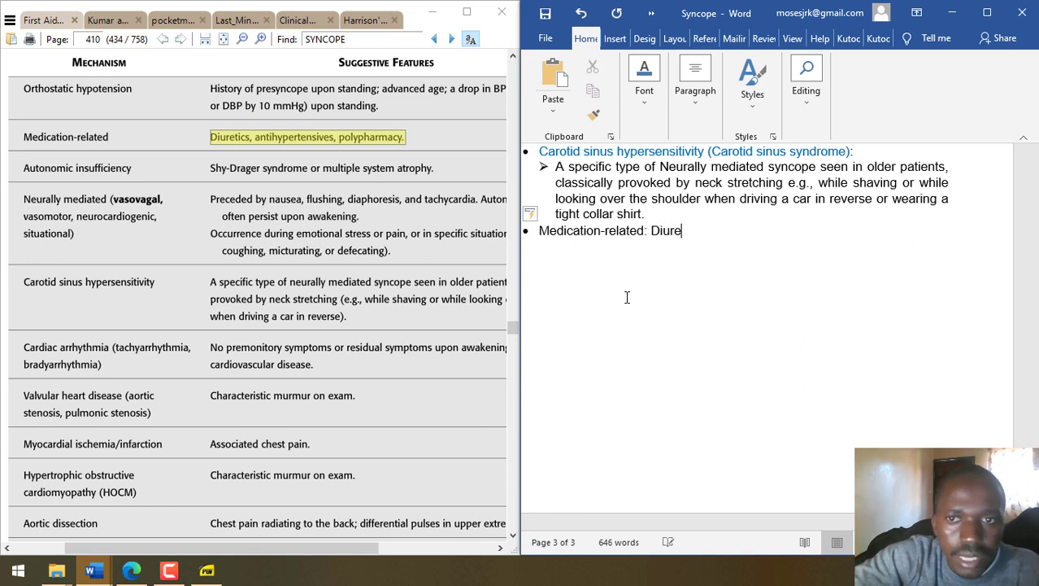
pyautogui.write('tic a')
pyautogui.press('BackSpace')
pyautogui.press('BackSpace')
pyautogui.write('s')
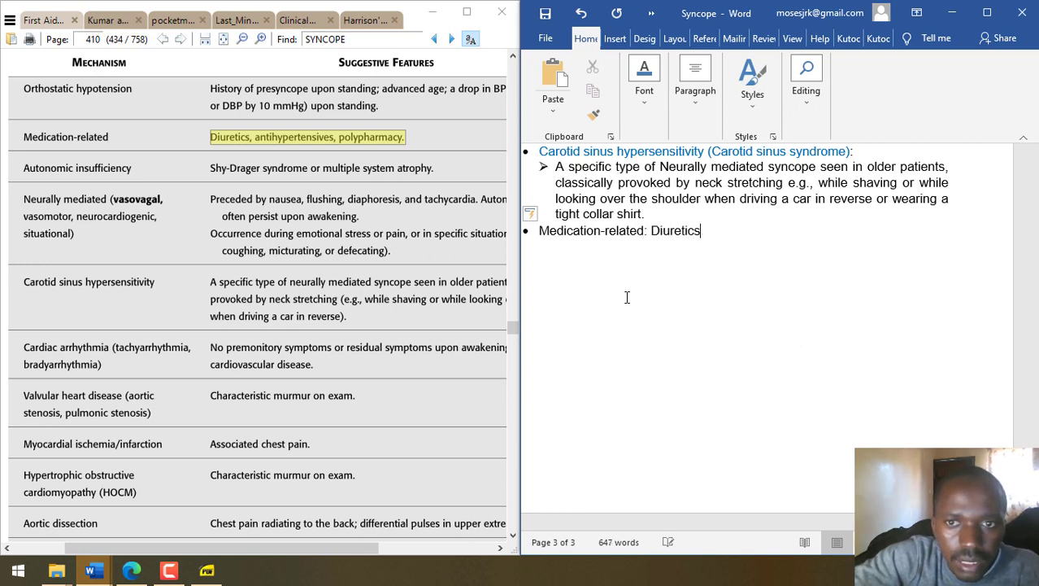
pyautogui.write(', antihypertensives, polypharmacy')
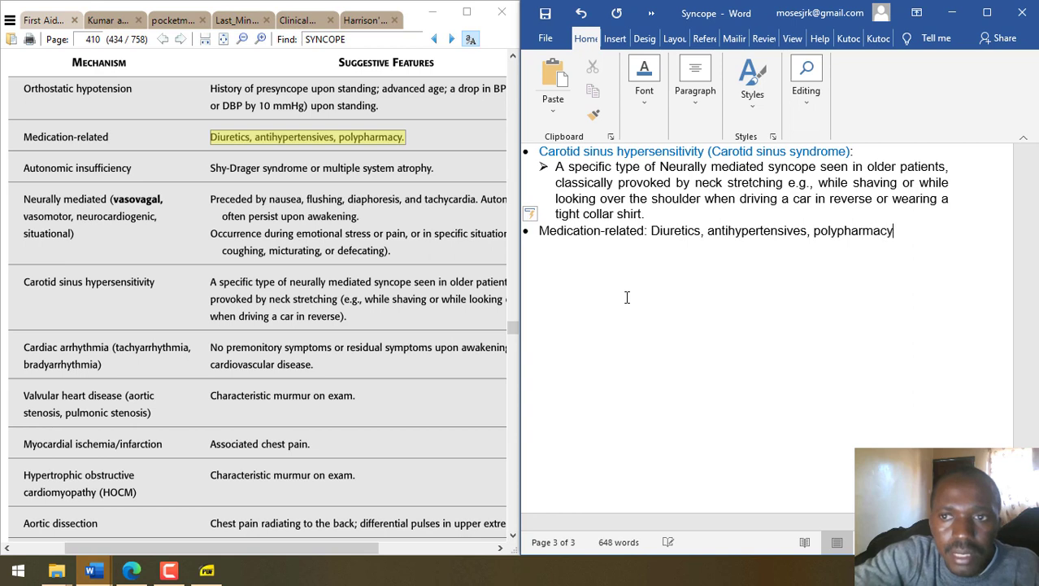
pyautogui.moveTo(540, 232); pyautogui.dragTo(642, 233)
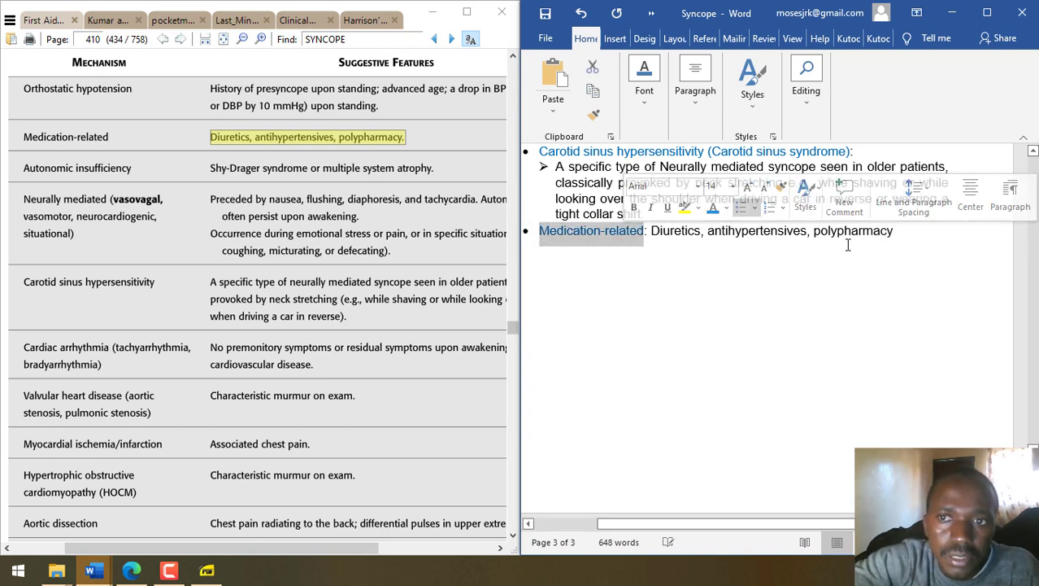
# - End the medication-related bullet with a period and start a new bullet with the blue label "Orthostatic hypotension:"
pyautogui.click(892, 239)
pyautogui.press('Return')
pyautogui.write('O')
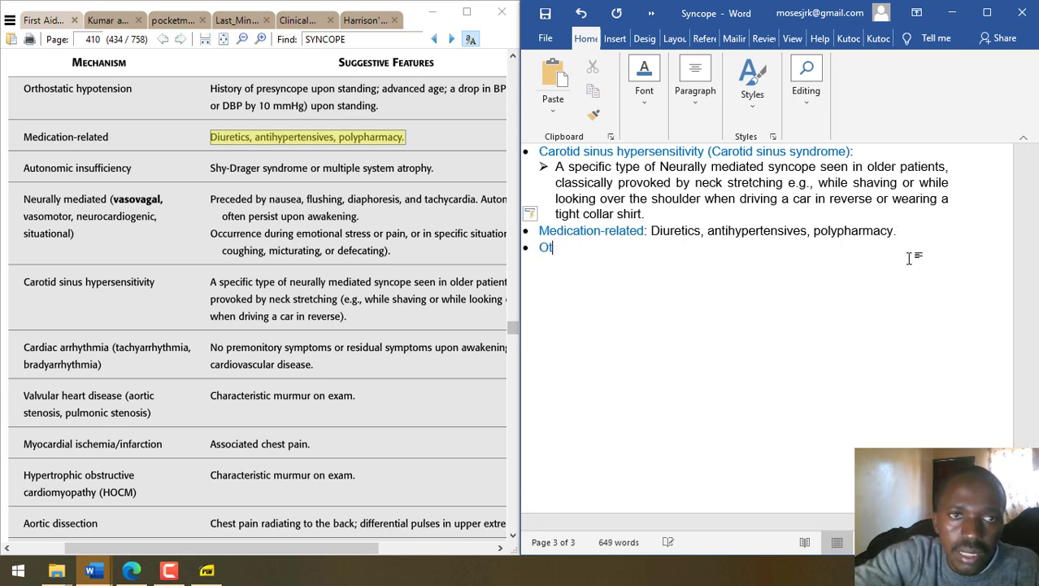
pyautogui.write('tho')
pyautogui.press('BackSpace')
pyautogui.press('BackSpace')
pyautogui.press('BackSpace')
pyautogui.write('er tho')
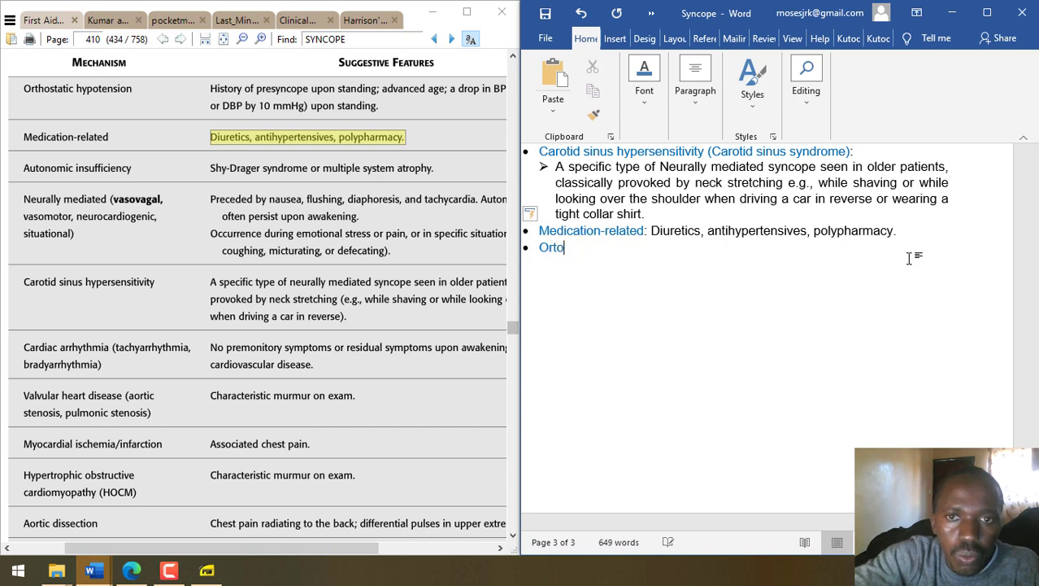
pyautogui.write('static hypotension: Hisory')
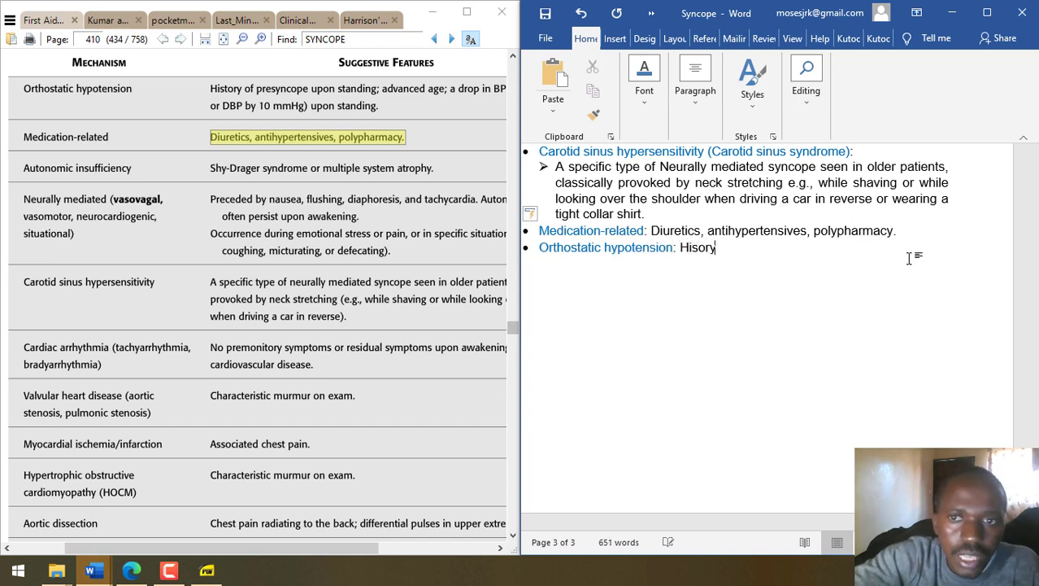
# - Enter "History of presyncope upon standing," as a sub-bullet under Orthostatic hypotension
pyautogui.press('BackSpace')
pyautogui.press('BackSpace')
pyautogui.press('BackSpace')
pyautogui.write('tory of prese')
pyautogui.press('BackSpace')
pyautogui.write('yncope ')
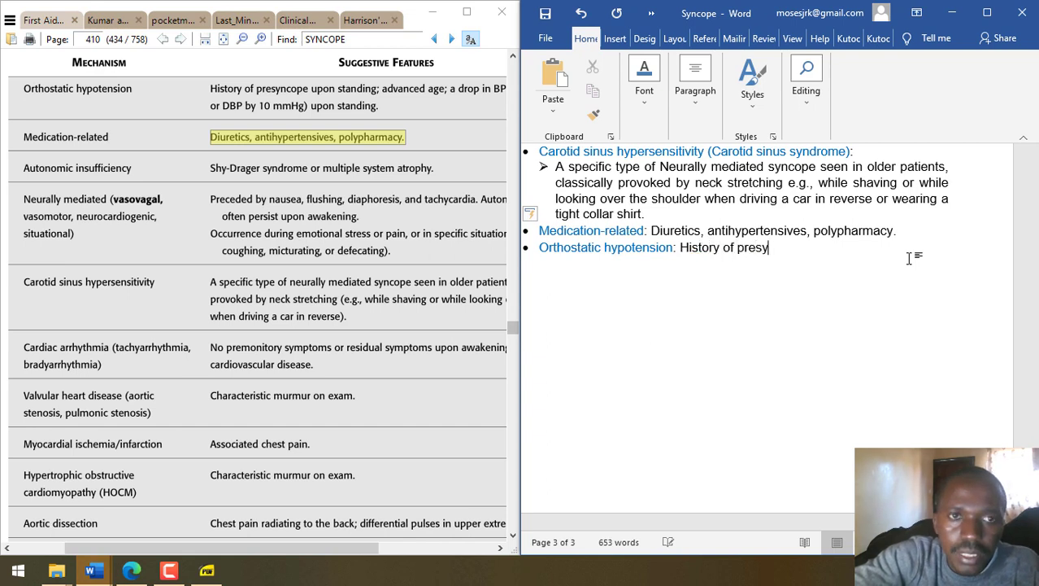
pyautogui.write('upon standing, adva')
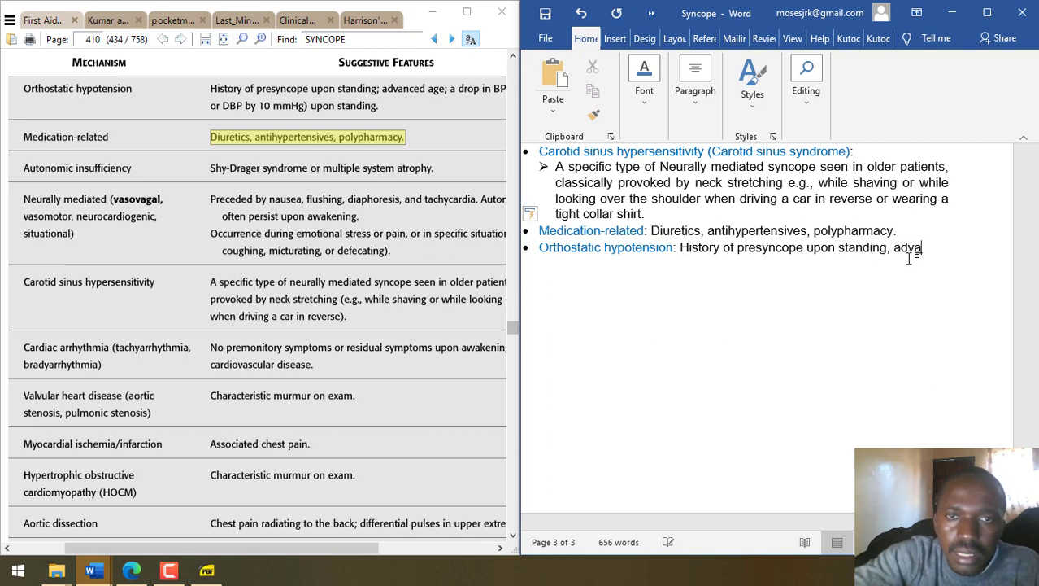
pyautogui.click(675, 247)
pyautogui.press('Return')
pyautogui.press('Tab')
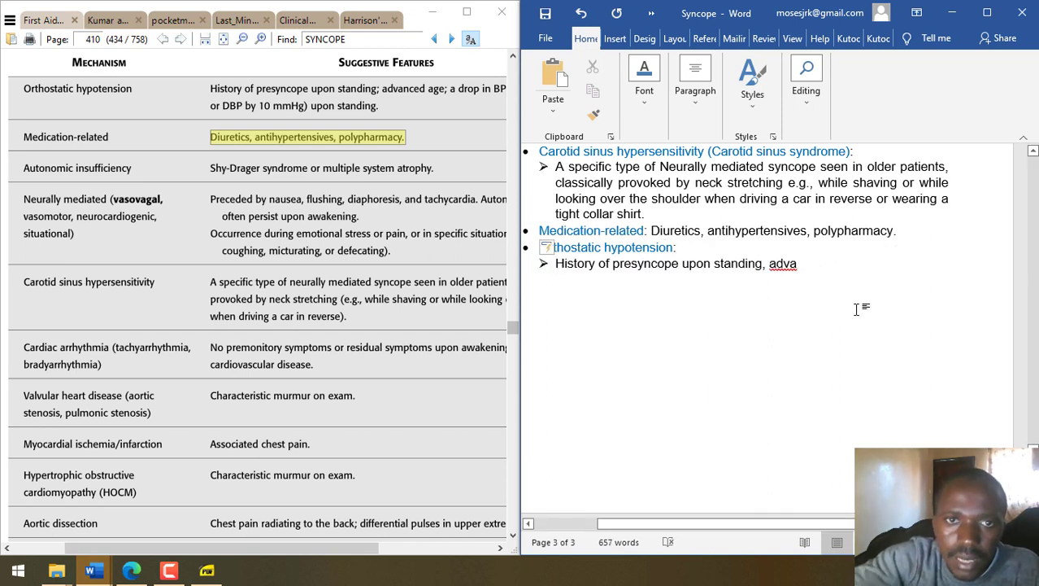
# - Complete the second orthostatic hypotension feature as "Advanced age" and put it in its own sub-bullet
pyautogui.write('nced age')
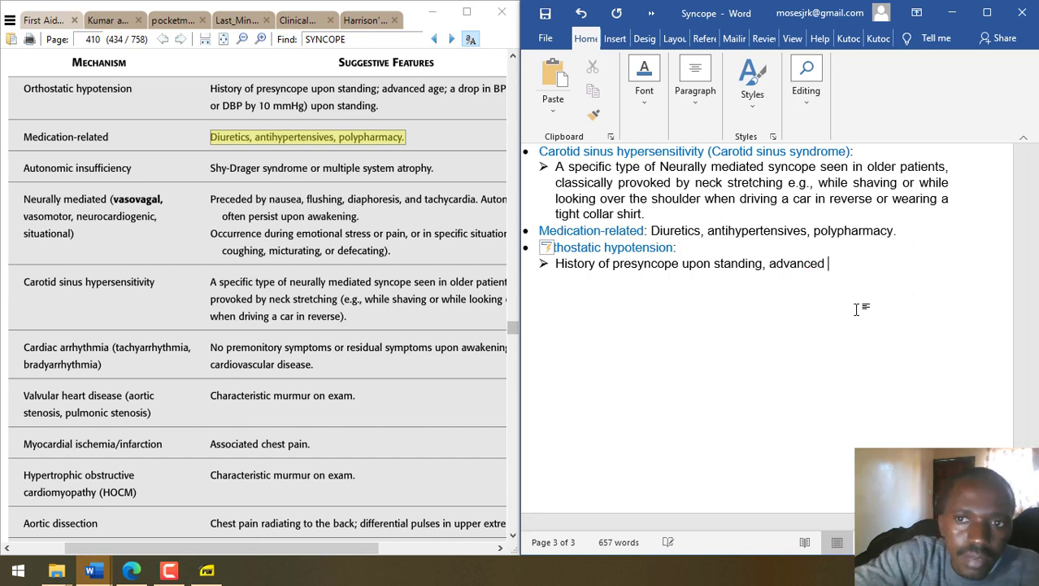
pyautogui.hotkey('ctrl', 'Left')
pyautogui.hotkey('ctrl', 'Left')
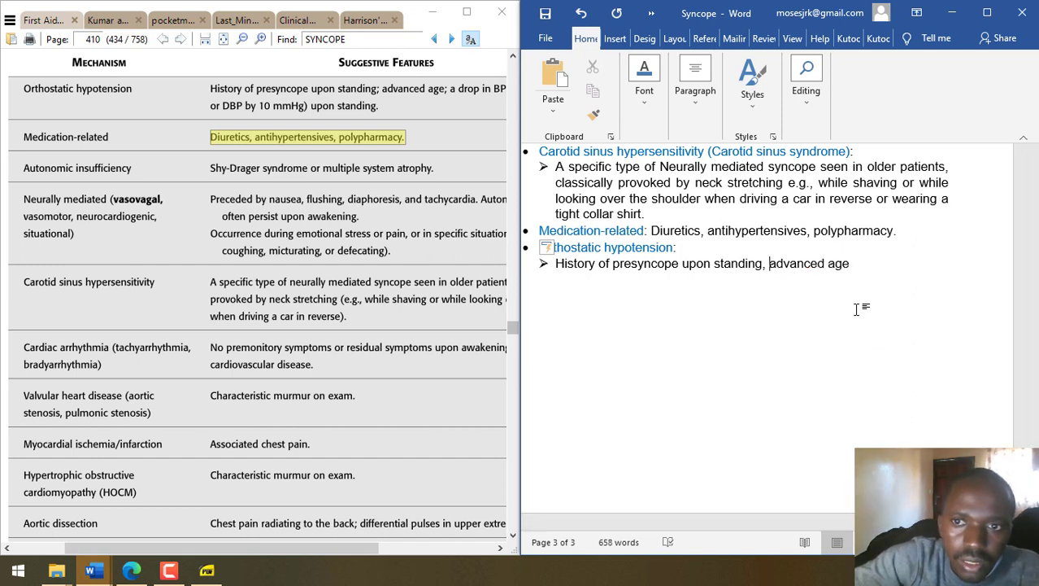
pyautogui.press('Return')
pyautogui.write('A')
pyautogui.press('Right')
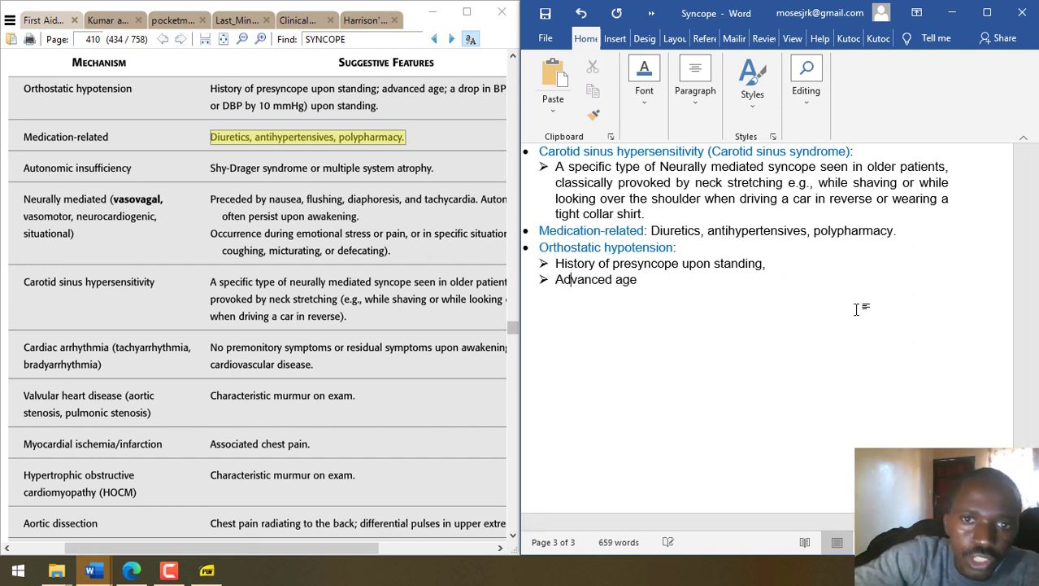
# - Add the sub-bullet "A drop in BP (SBP by 20mmHg or DBP by 10mmHg) upon standing" under Orthostatic hypotension
pyautogui.press('End')
pyautogui.press('Return')
pyautogui.write('A')
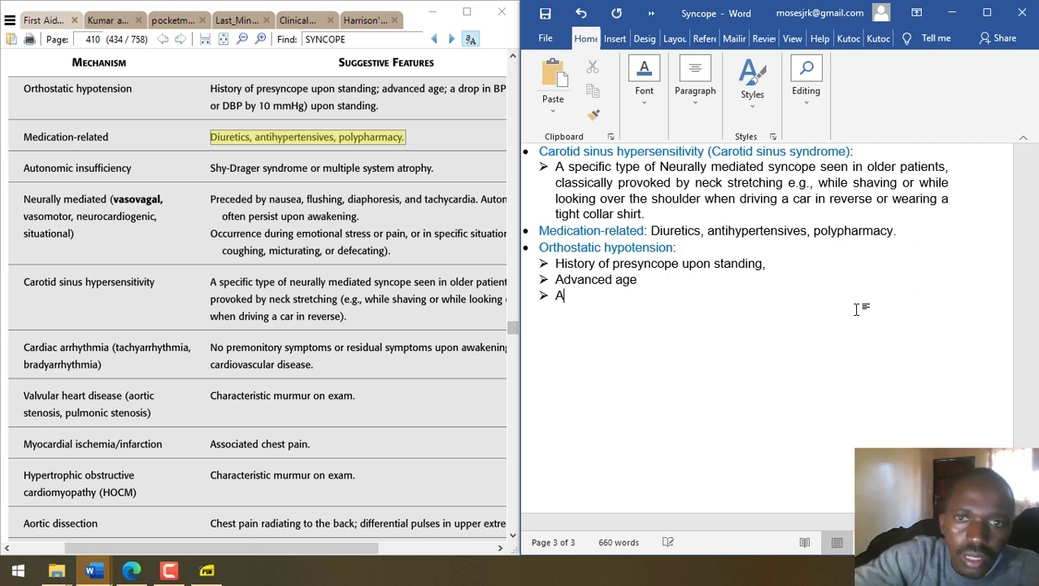
pyautogui.write(' drop in ')
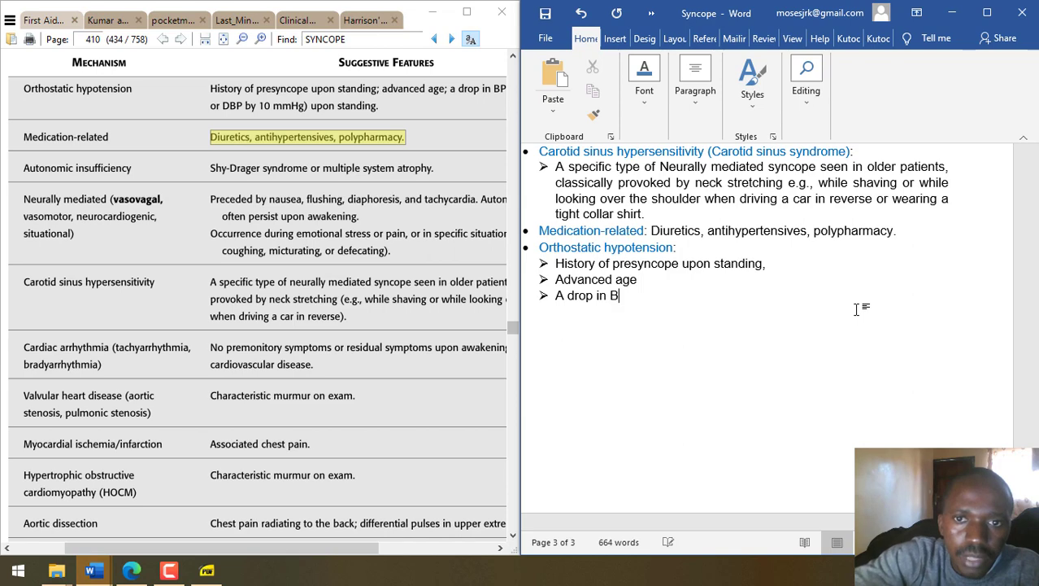
pyautogui.write('BP (')
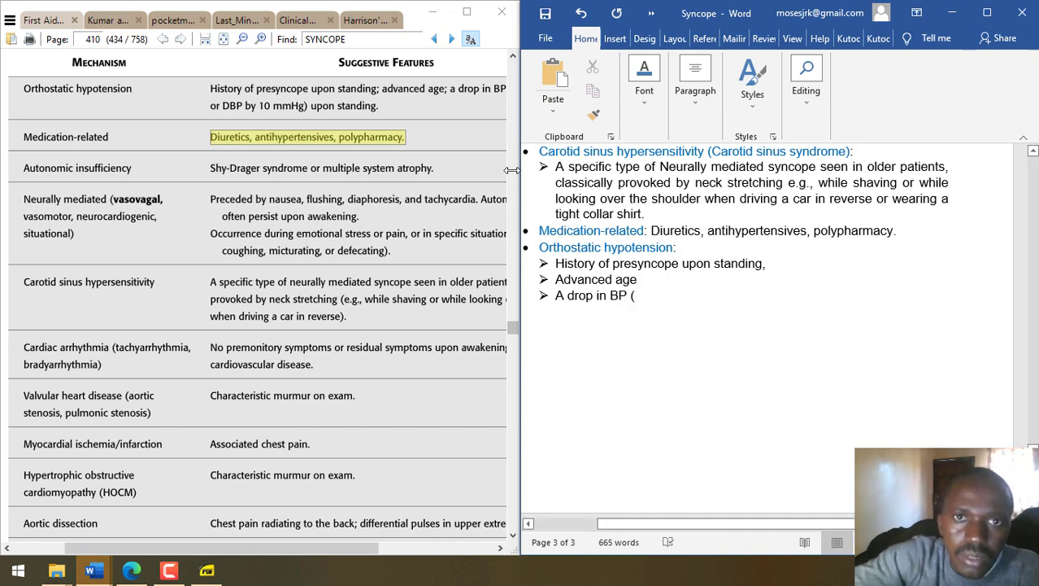
pyautogui.moveTo(464, 163); pyautogui.dragTo(417, 176)
pyautogui.click(675, 285)
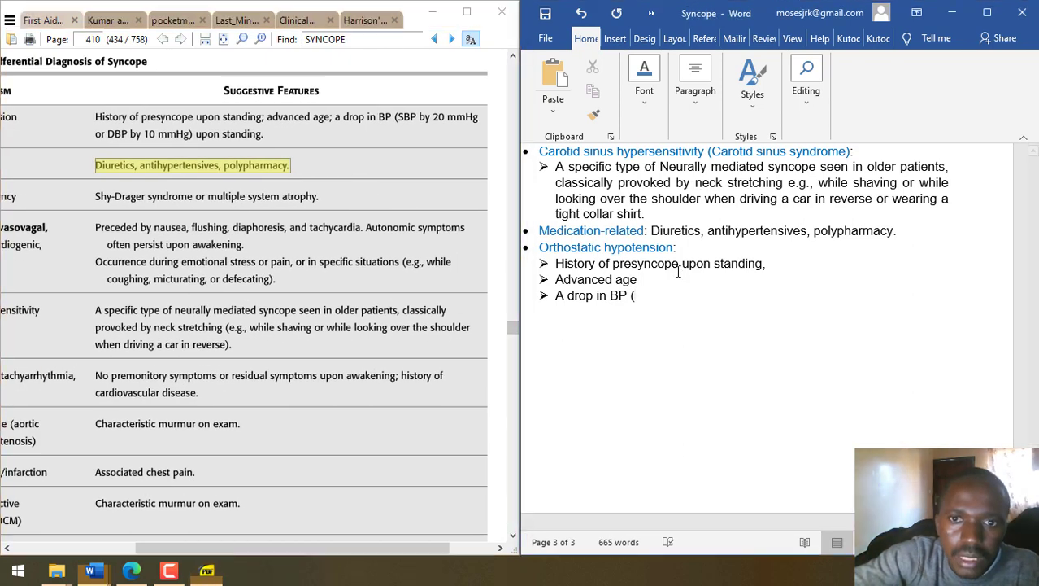
pyautogui.write('SBP by 20')
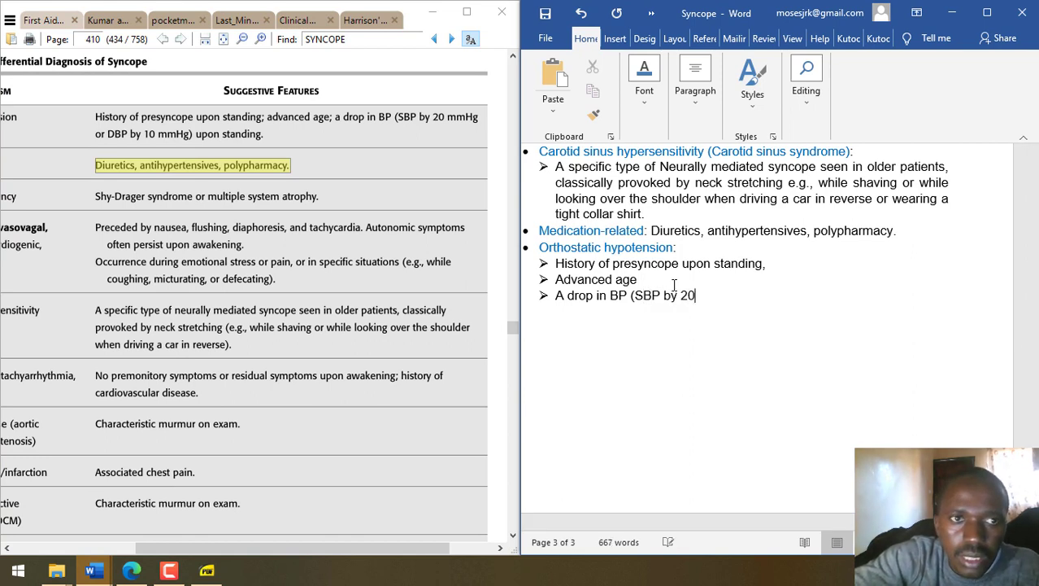
pyautogui.write('mmHg or DBP')
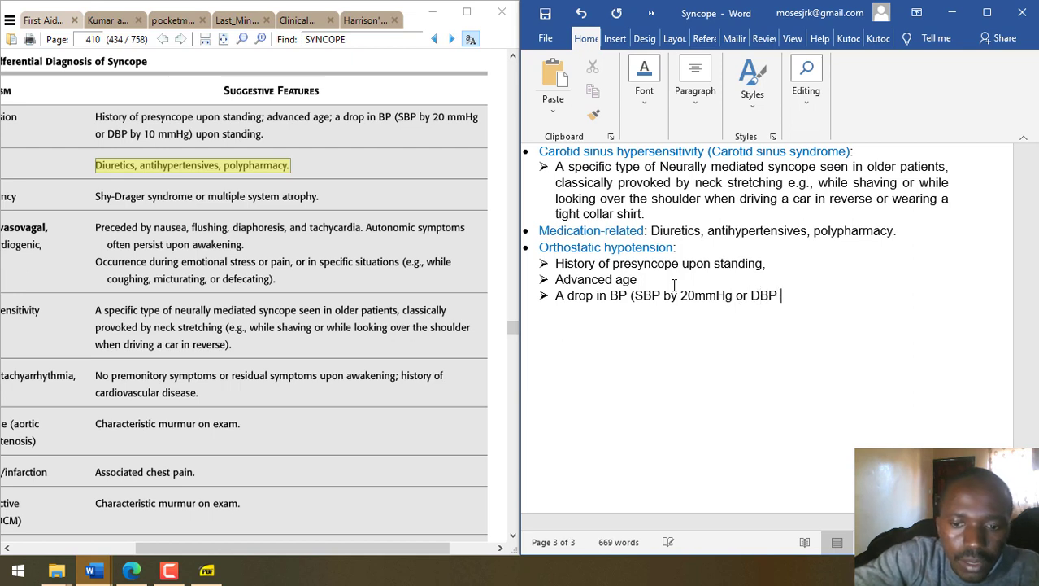
pyautogui.write(' by 10')
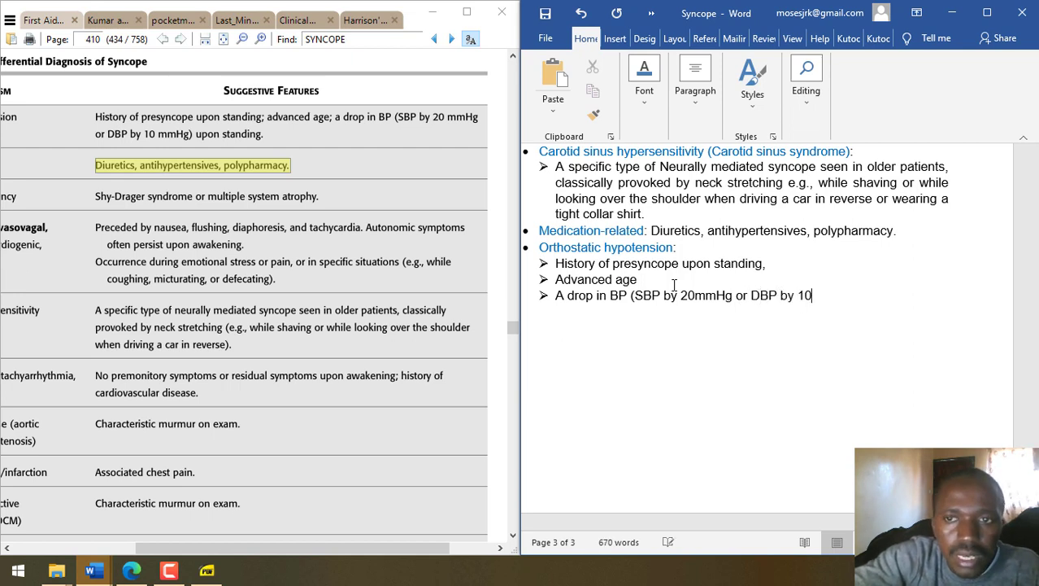
pyautogui.write('mmHg')
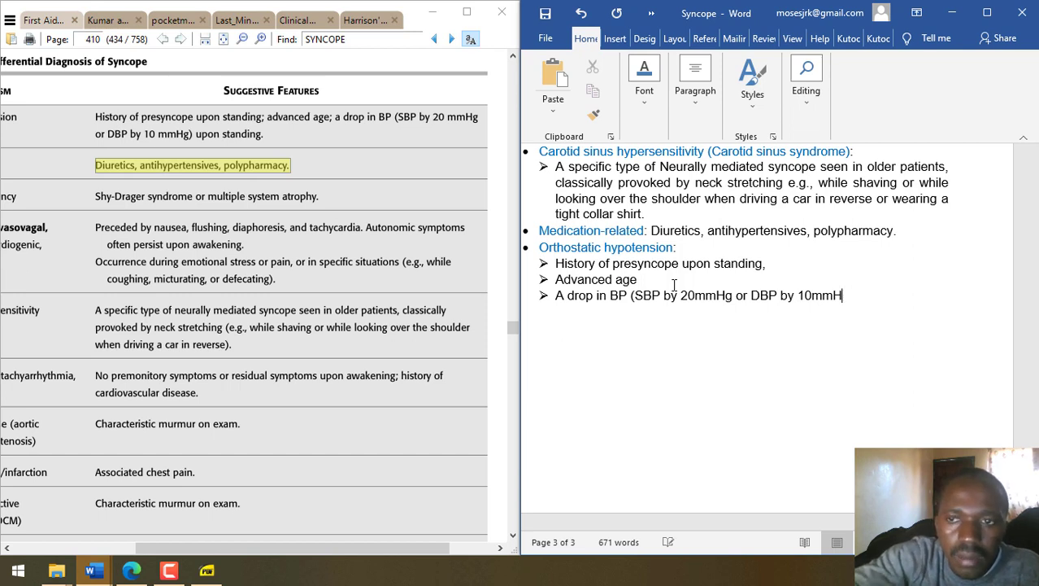
pyautogui.write(') up')
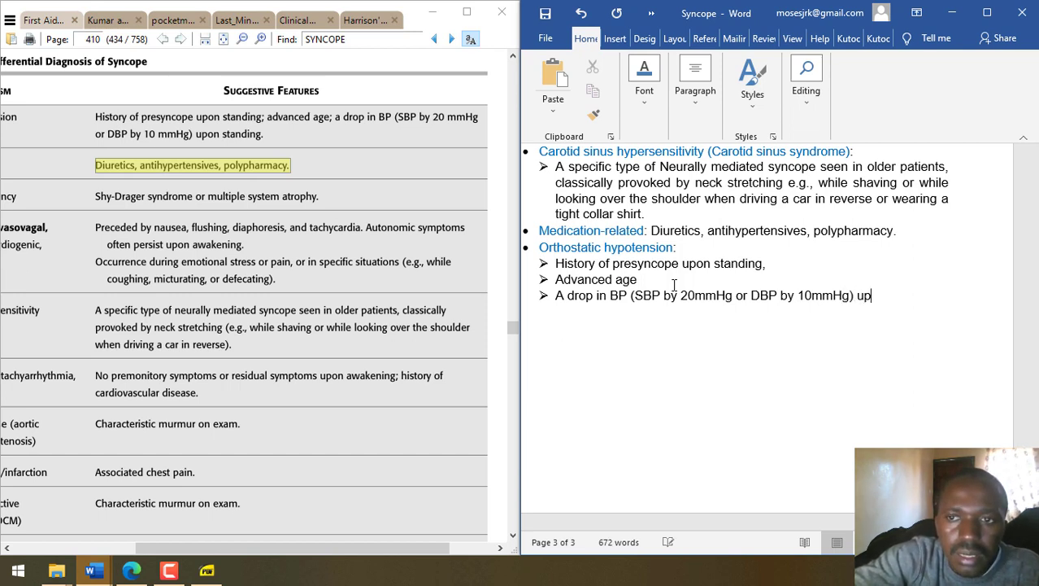
pyautogui.write('on standing')
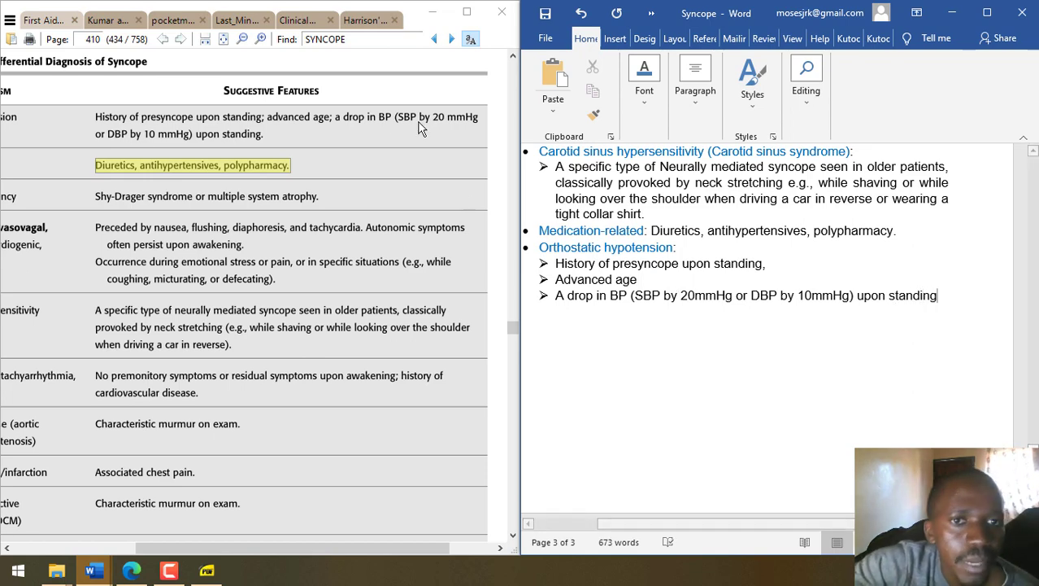
pyautogui.moveTo(350, 166); pyautogui.dragTo(415, 135)
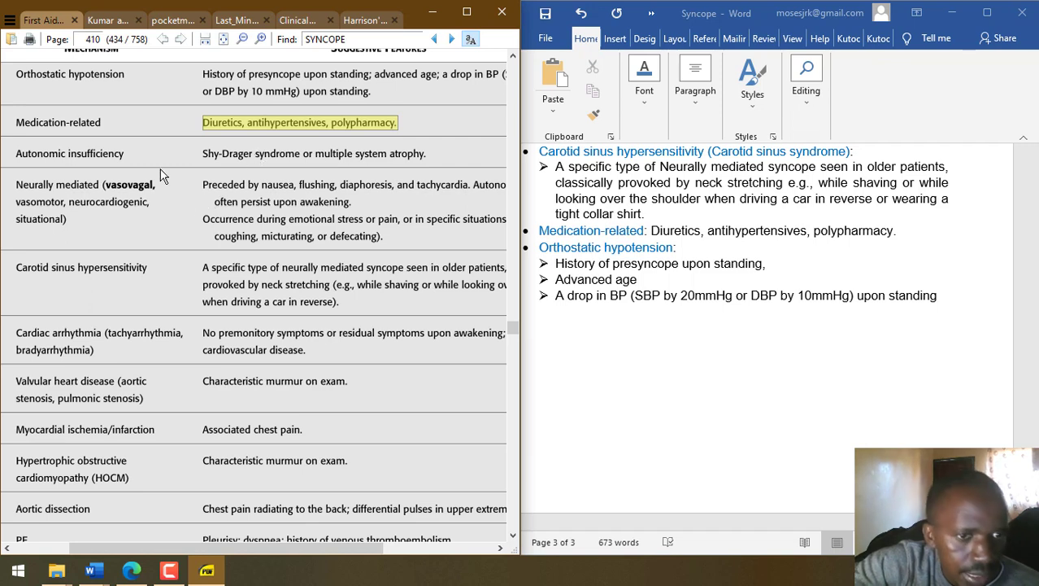
# - Review the remaining syncope mechanisms table and the Kumar textbook's "Syncope or faints" section against the existing neurocardiogenic syncope notes
pyautogui.scroll(-3, 156, 273)
pyautogui.scroll(-4, 163, 309)
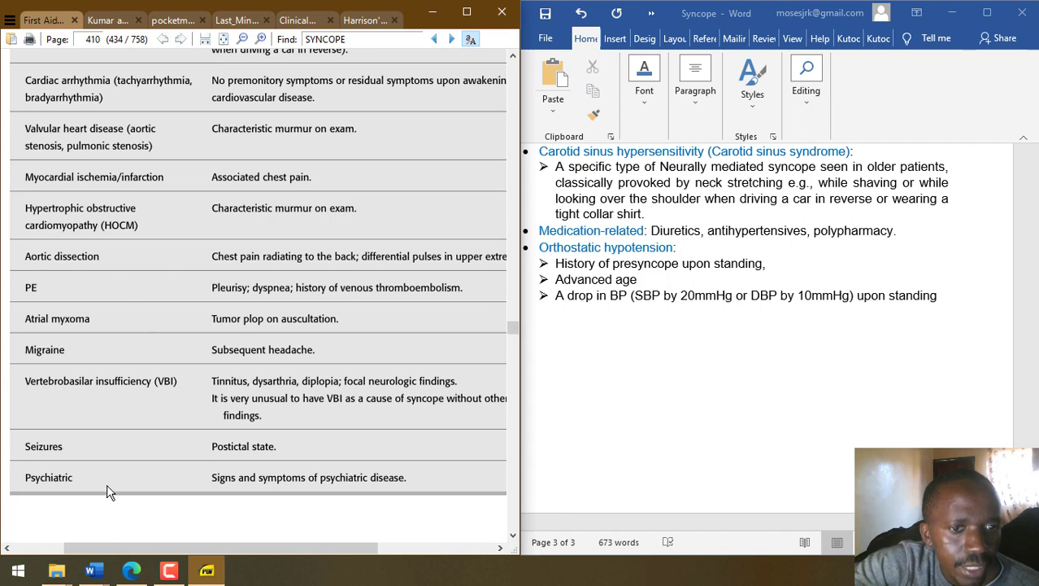
pyautogui.click(114, 22)
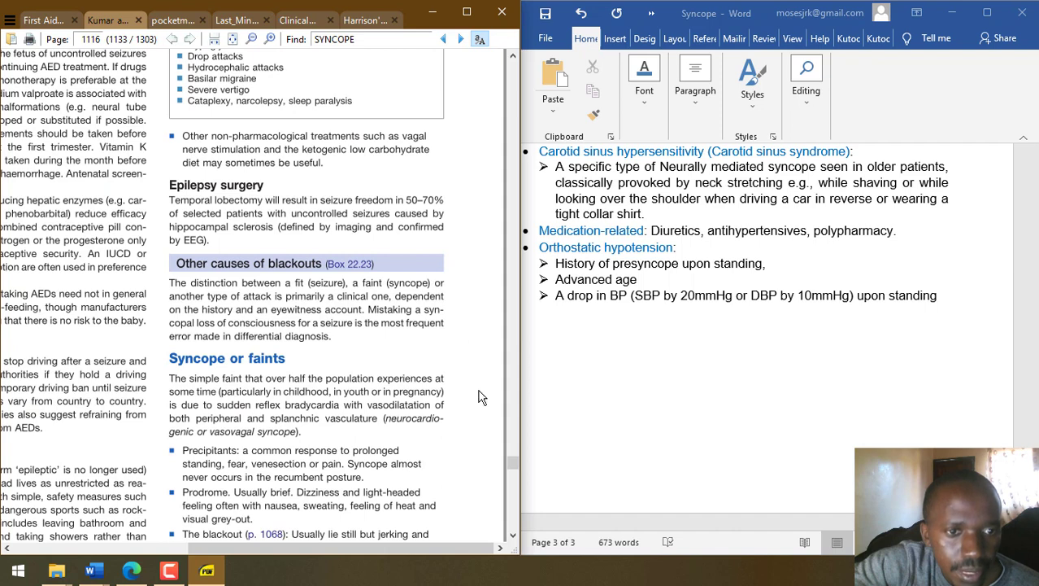
pyautogui.scroll(-5, 456, 251)
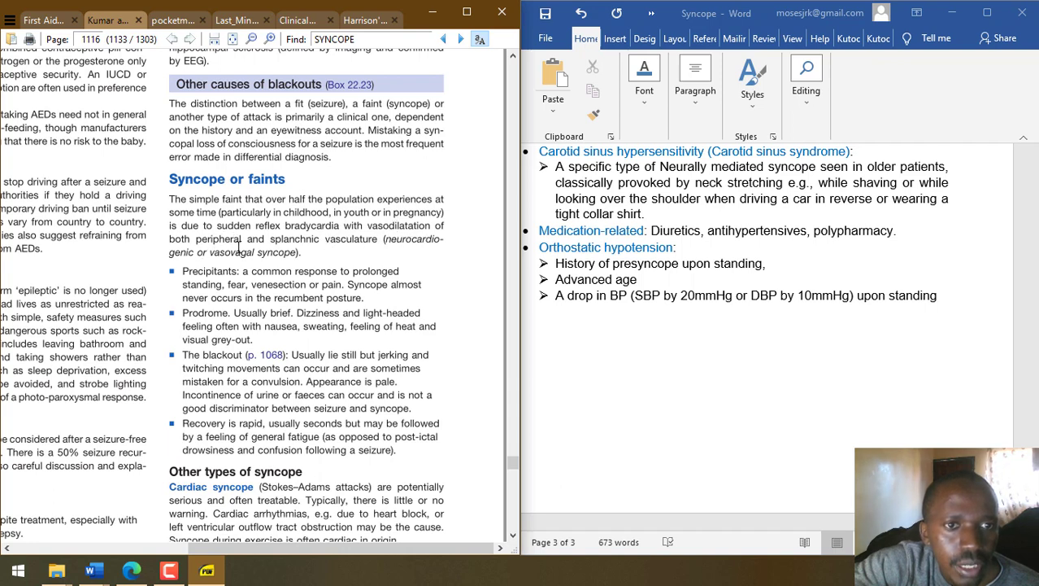
pyautogui.click(617, 233)
pyautogui.scroll(5, 614, 214)
pyautogui.scroll(3, 617, 213)
pyautogui.scroll(5, 616, 212)
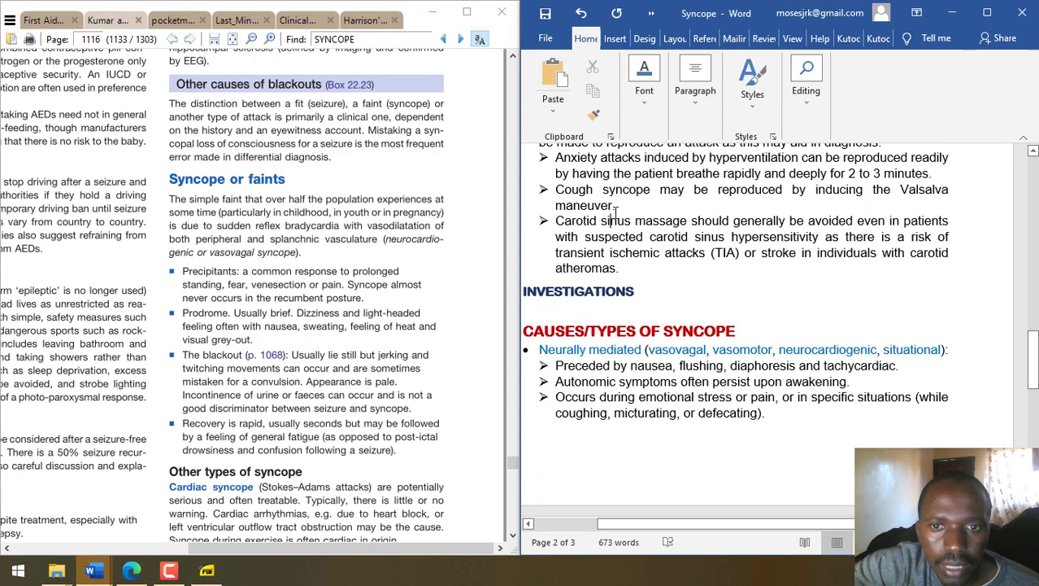
pyautogui.click(616, 214)
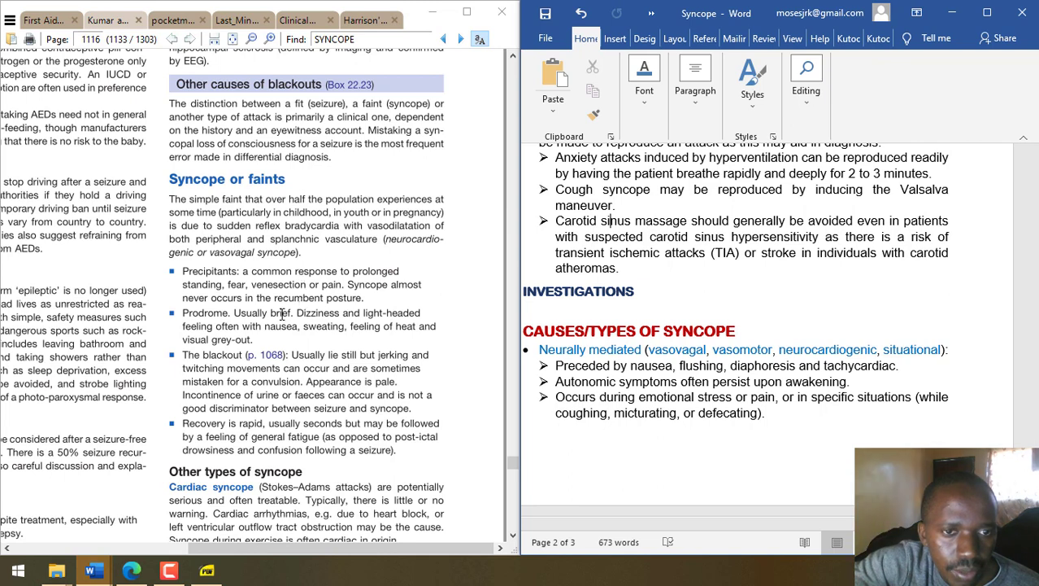
pyautogui.scroll(-1, 666, 368)
pyautogui.scroll(-6, 666, 368)
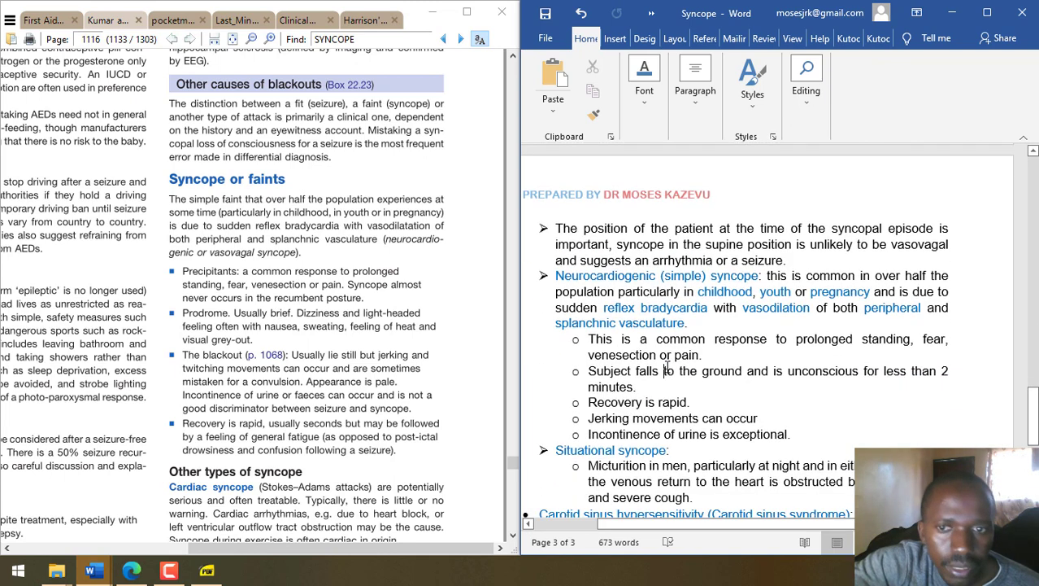
pyautogui.click(665, 370)
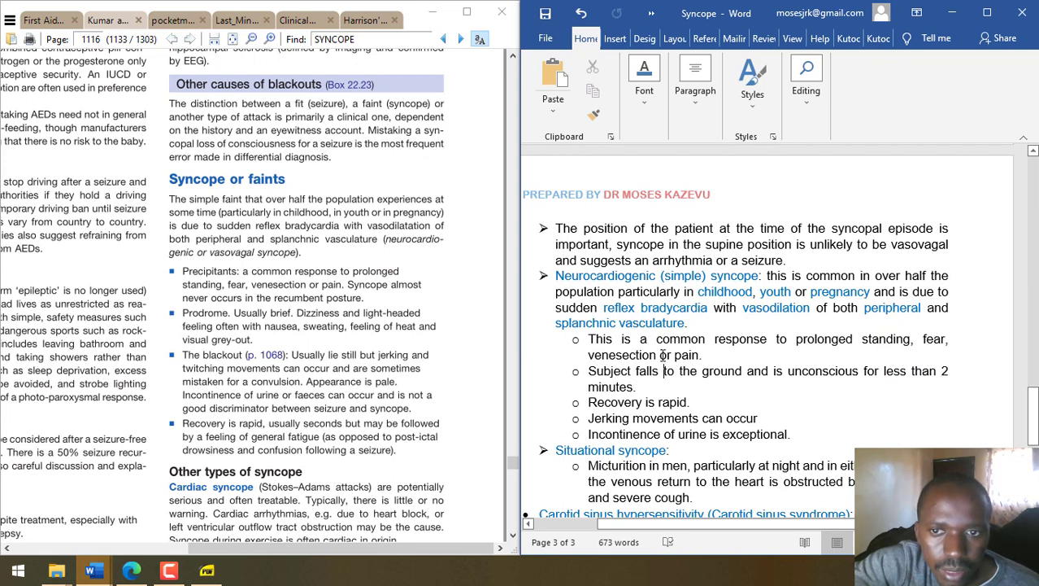
# - Add the sub-bullet "Prodrome is brief" below the "prolonged standing, fear, venesection or pain" item under Neurocardiogenic (simple) syncope
pyautogui.click(715, 356)
pyautogui.press('Return')
pyautogui.write('Prodrome is brief')
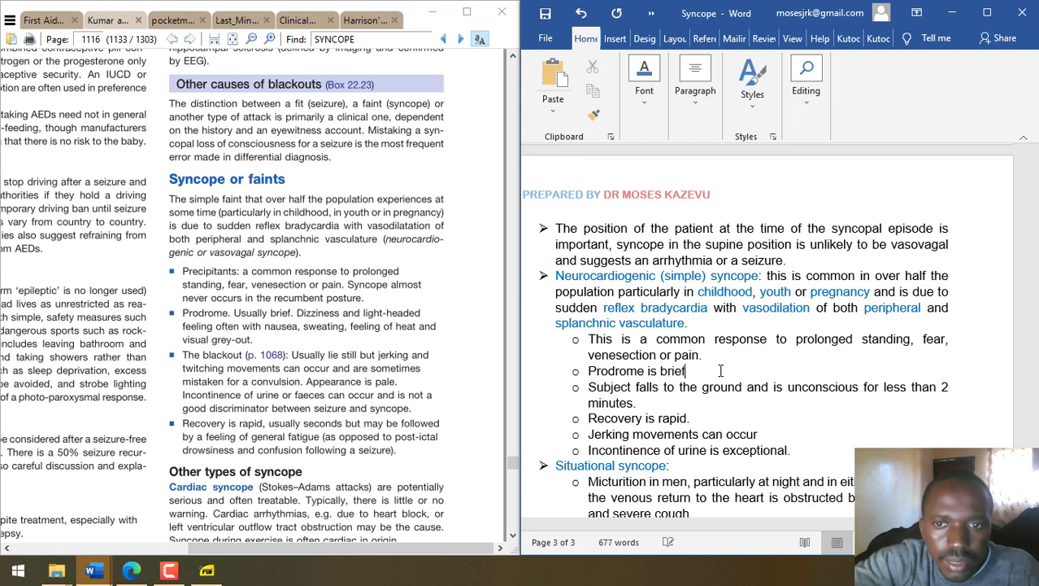
# - Extend the prodrome sub-bullet with ". Dizziness and light-headed feeling often with nausea, sweating, feeling of heat and visual grey-out may be felt."
pyautogui.write('. Dizziness and light-headed fe')
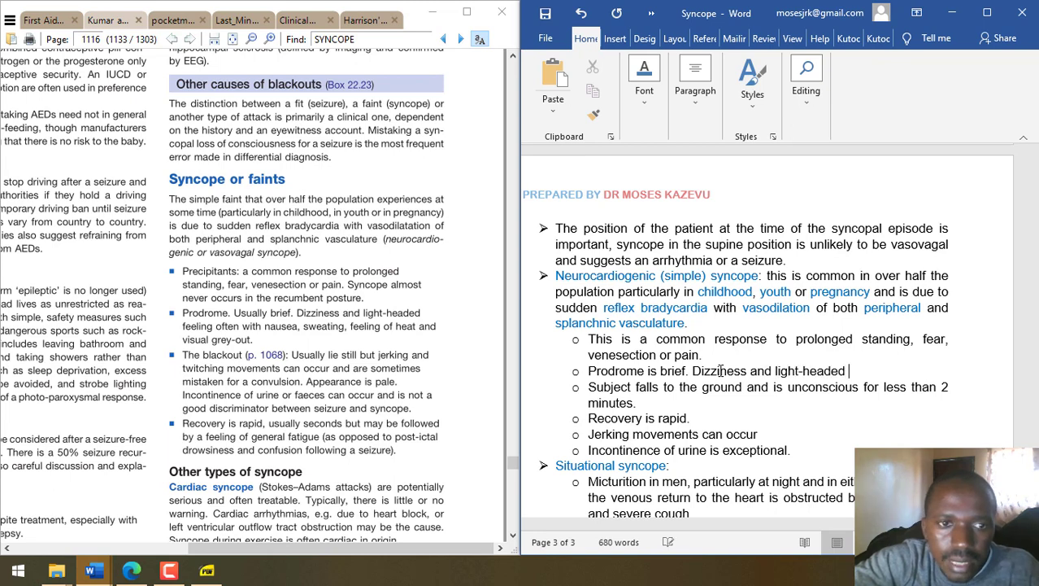
pyautogui.write('eling o')
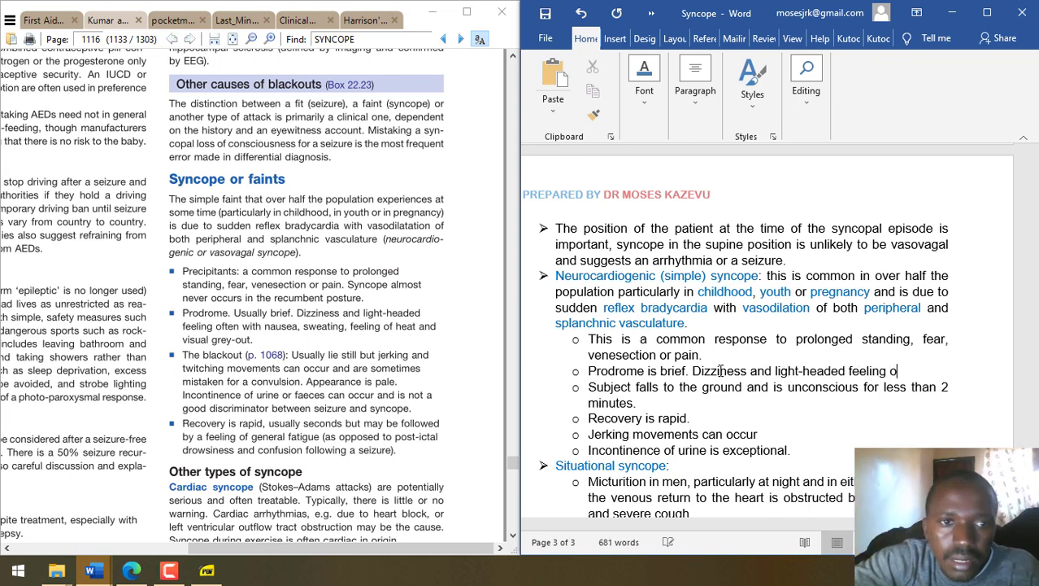
pyautogui.write('ften with nau')
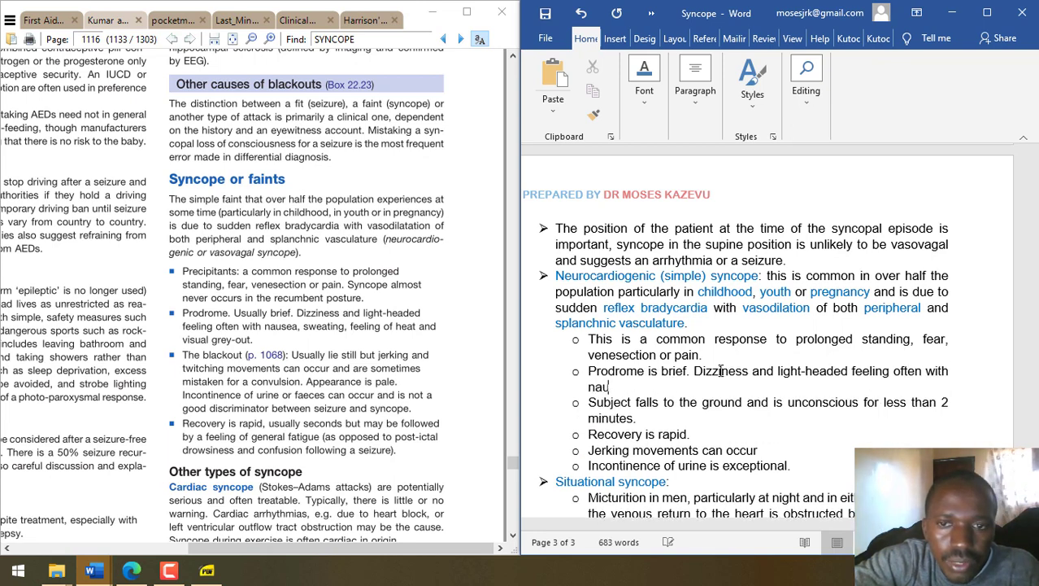
pyautogui.write('sea, swea')
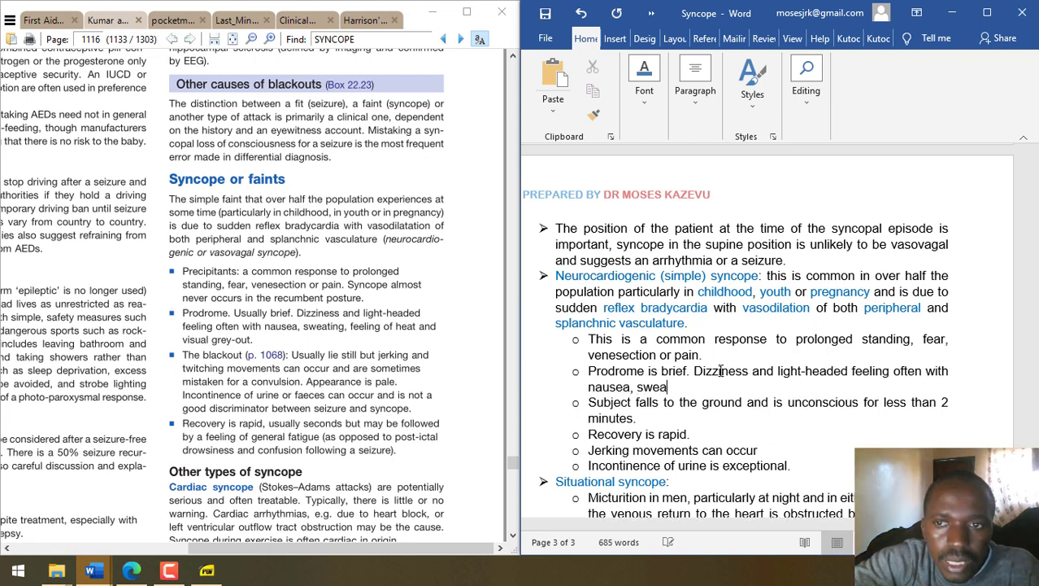
pyautogui.write('ting,')
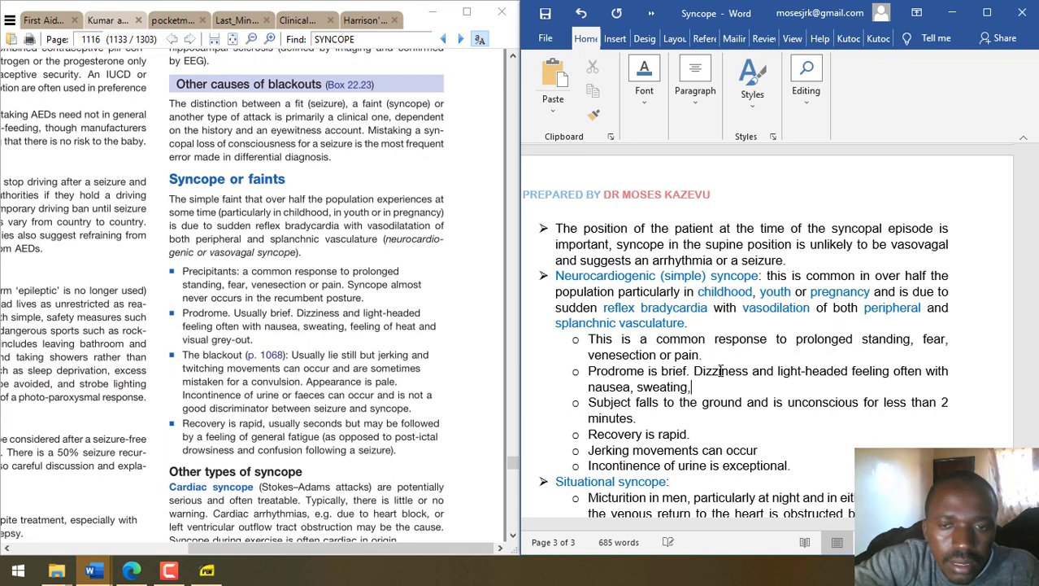
pyautogui.write(' feeling of ')
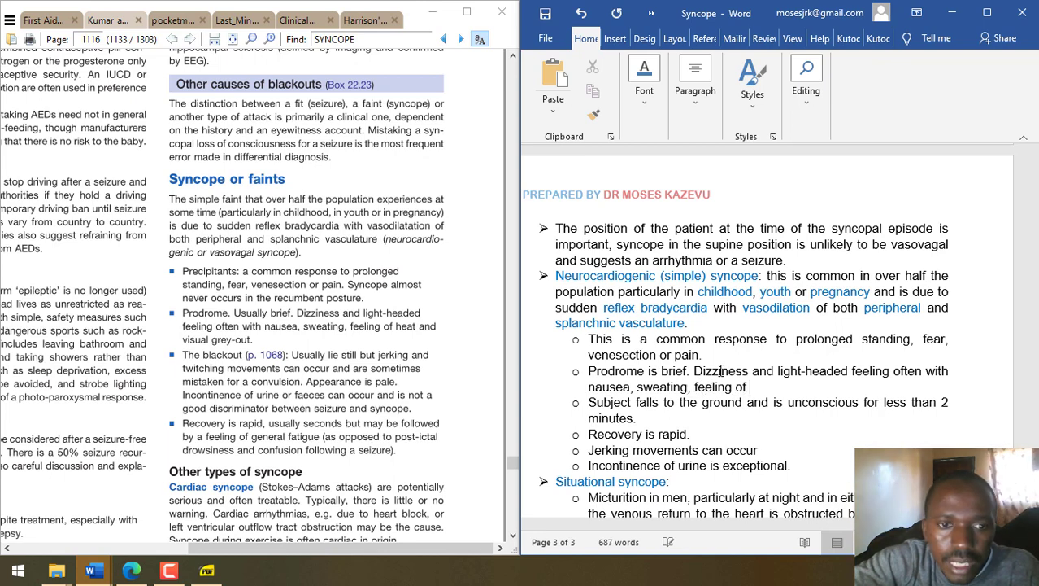
pyautogui.write('heat and vi')
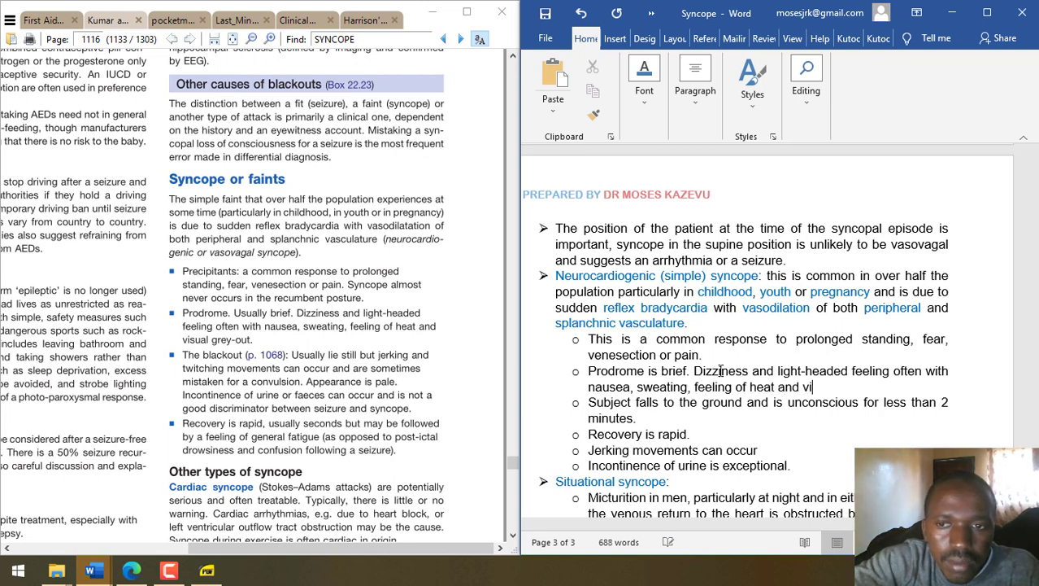
pyautogui.write('sual grey-out may be')
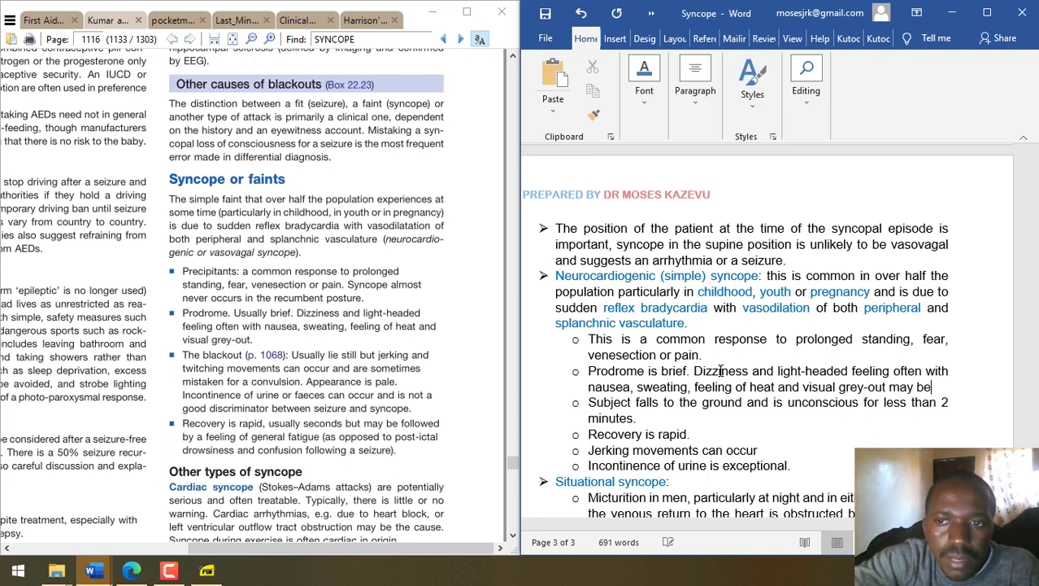
pyautogui.write(' felt.')
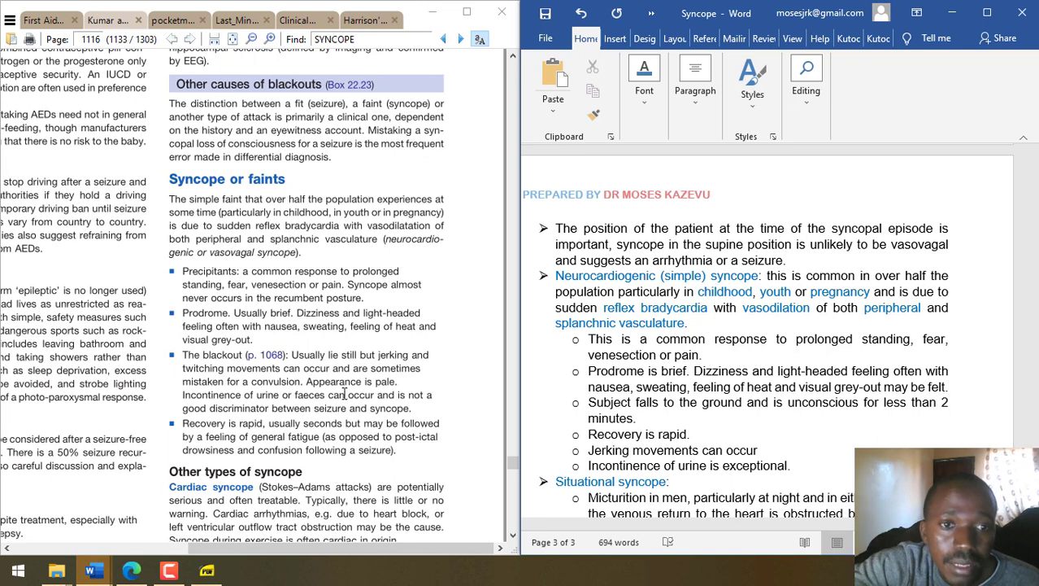
# - Expand the jerking sub-bullet to read "Jerking movements and twitch can occur and this is often confused with convulsions."
pyautogui.click(700, 449)
pyautogui.write('and twir')
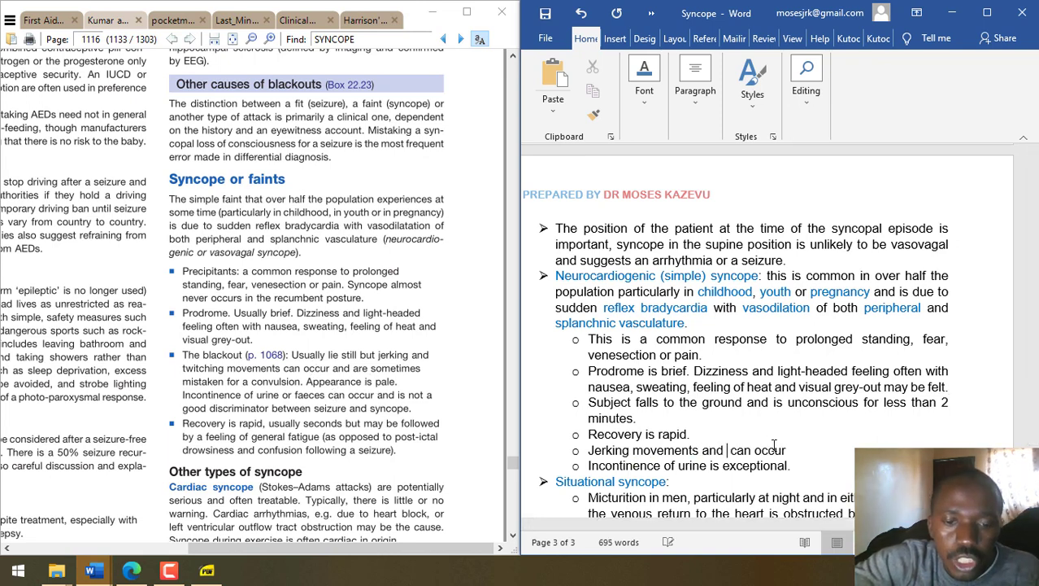
pyautogui.press('BackSpace')
pyautogui.write('tch')
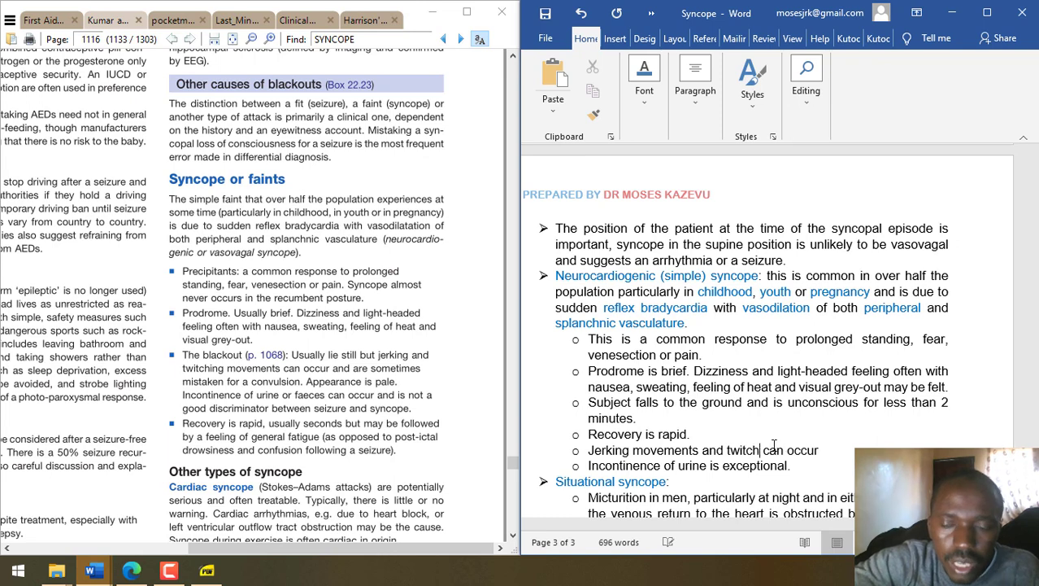
pyautogui.press('End')
pyautogui.write('and th')
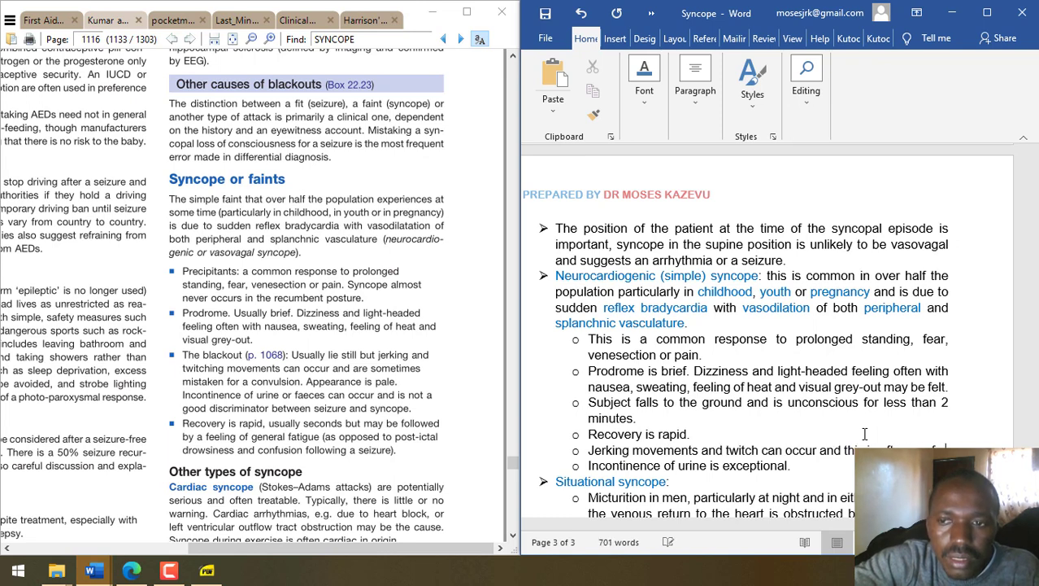
pyautogui.write('ed with con')
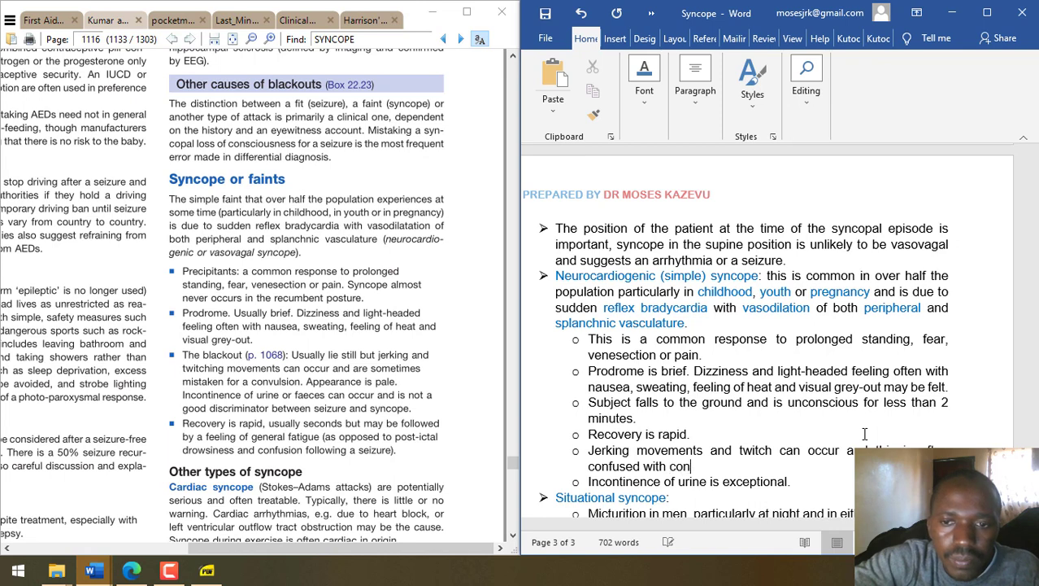
pyautogui.write('vulsions.')
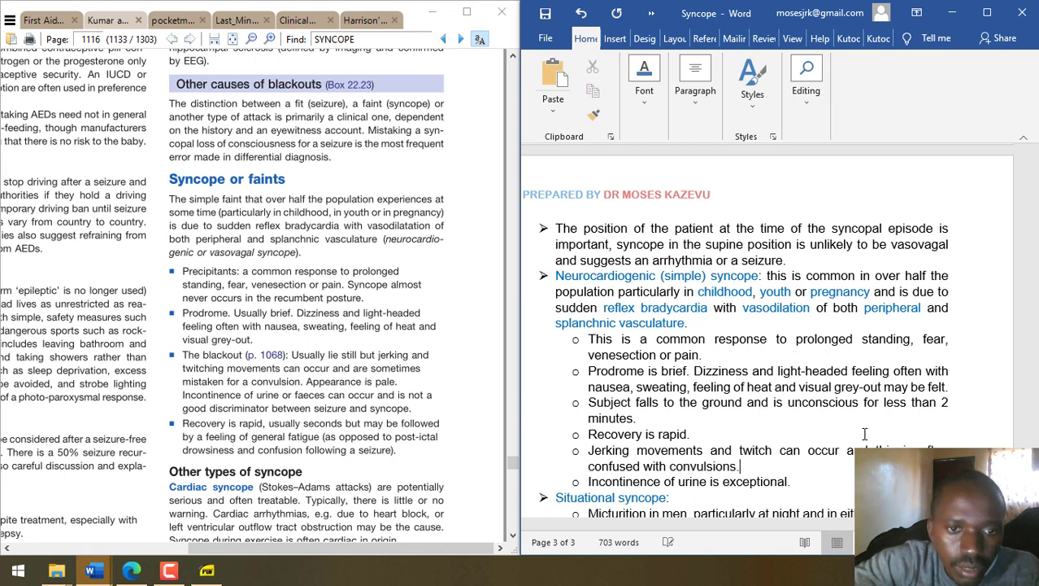
# - Append "Appearance is pale" to the end of the jerking movements sub-bullet
pyautogui.write(' The')
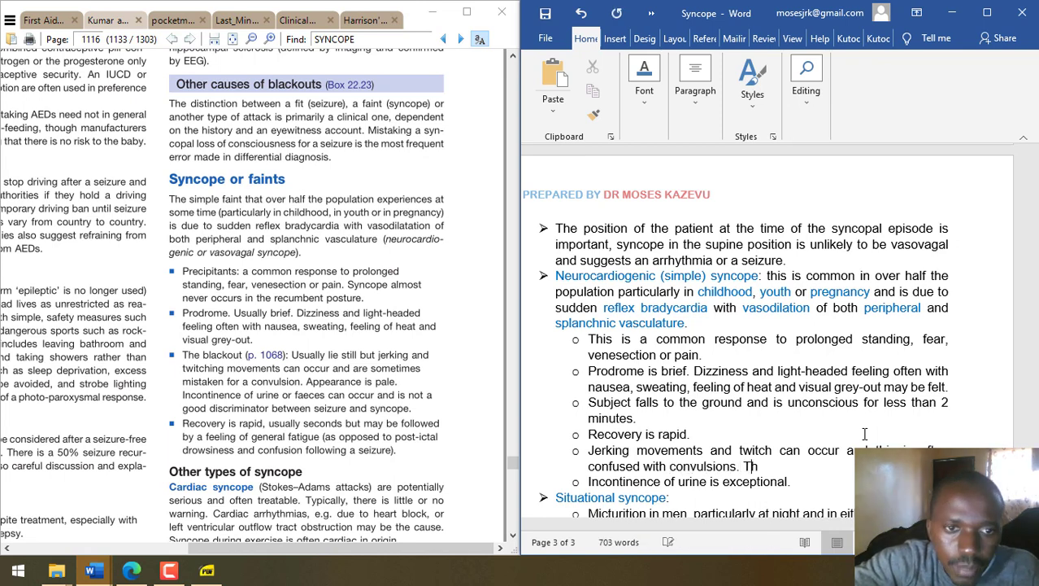
pyautogui.press('BackSpace')
pyautogui.press('BackSpace')
pyautogui.press('BackSpace')
pyautogui.write('Appear')
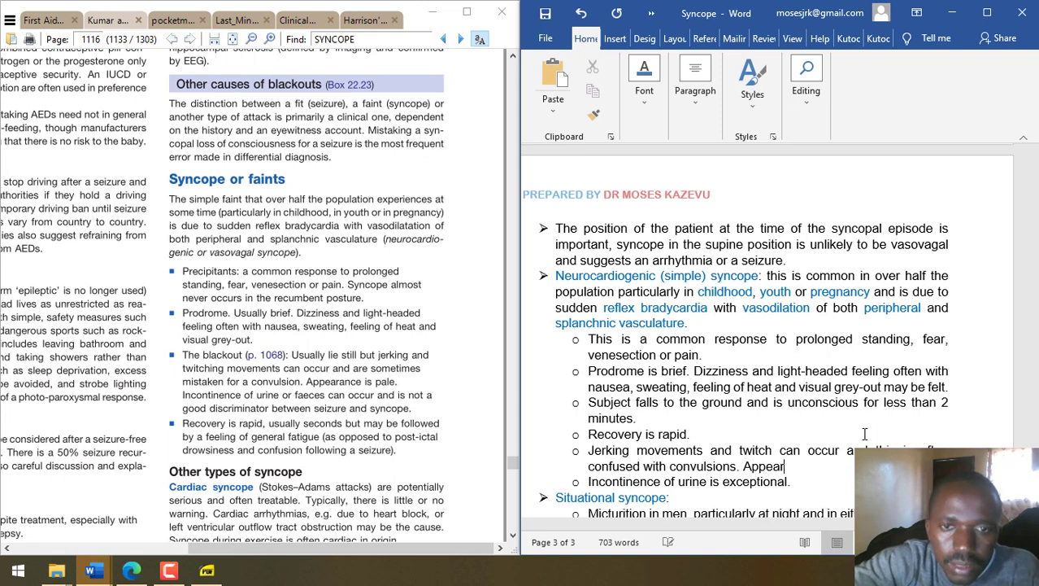
pyautogui.write('ance is pale')
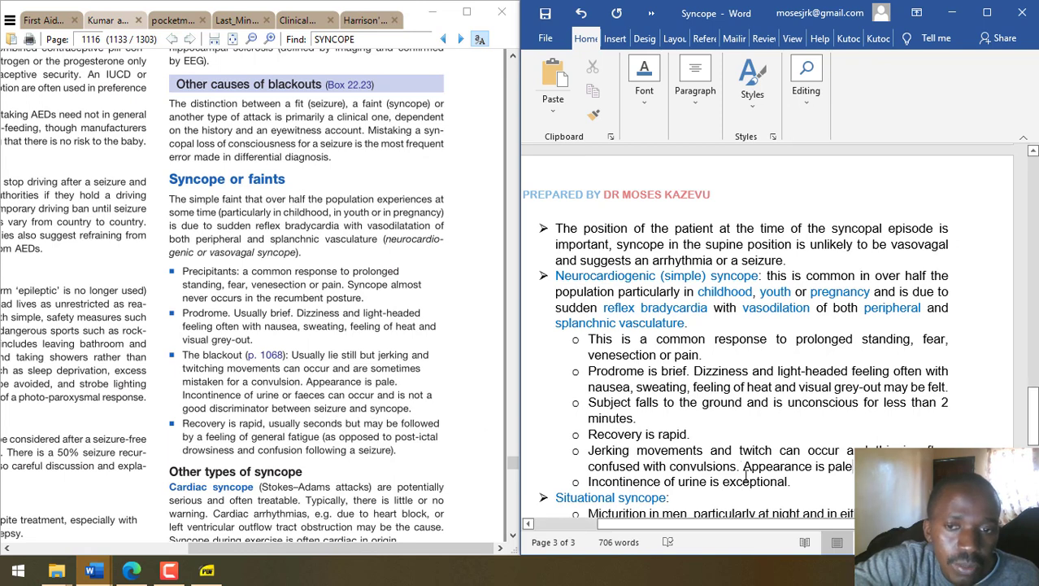
# - Replace "urine is exceptional" in the incontinence sub-bullet with "urine or faeces"
pyautogui.moveTo(789, 482); pyautogui.dragTo(695, 482)
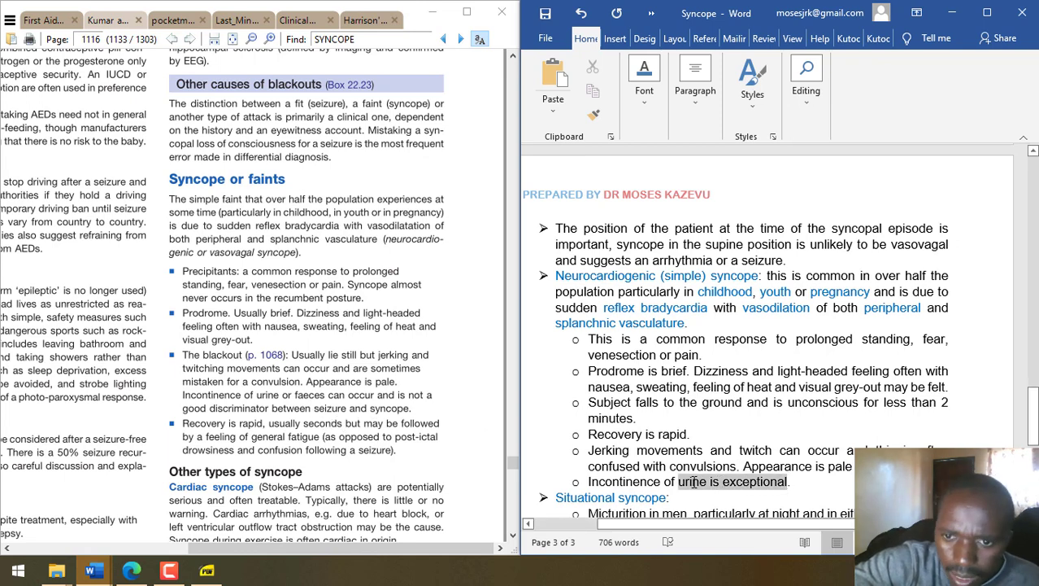
pyautogui.press('BackSpace')
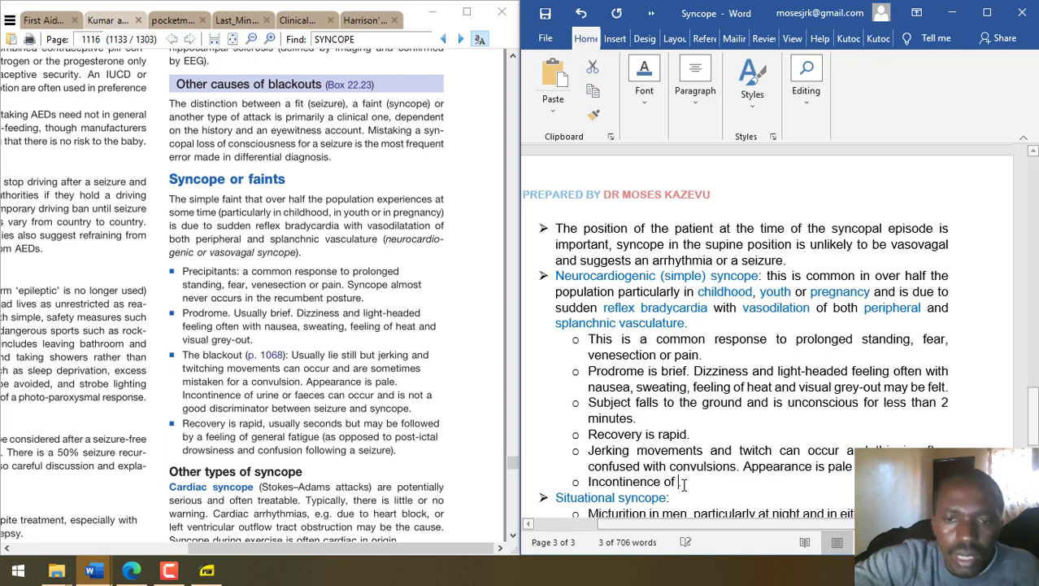
pyautogui.write('urine or s')
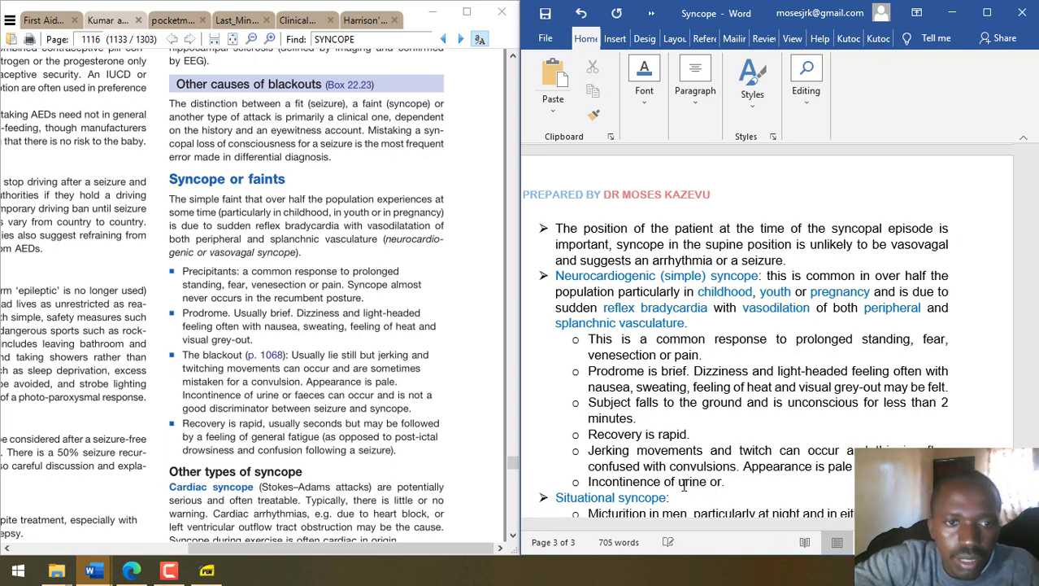
pyautogui.press('BackSpace')
pyautogui.write('f')
pyautogui.write('aeces .')
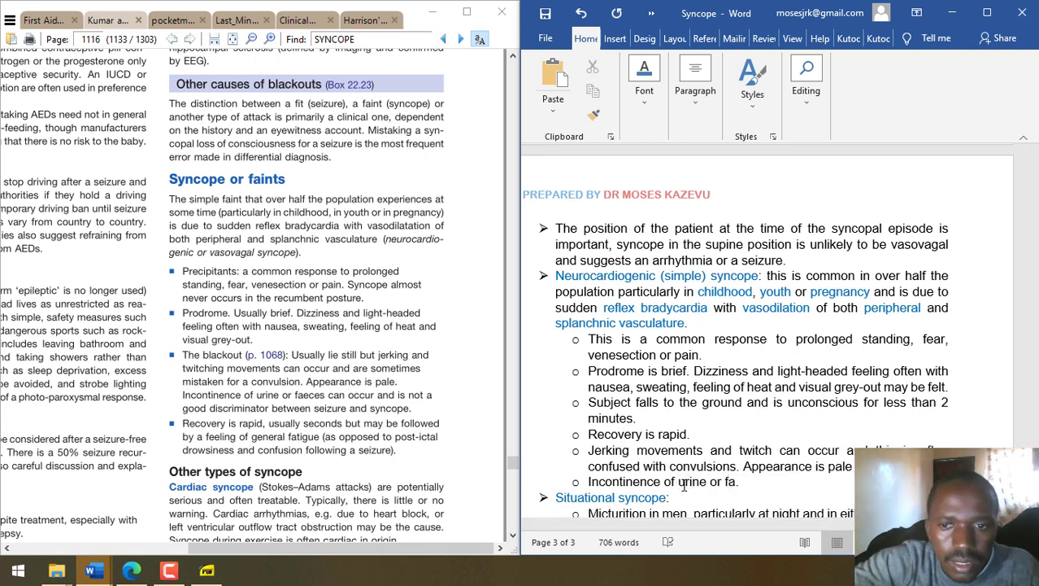
# - Extend the incontinence sub-bullet after "urine or faeces" with "may occur though this is not a good indicator"
pyautogui.press('Left')
pyautogui.press('Left')
pyautogui.write('may')
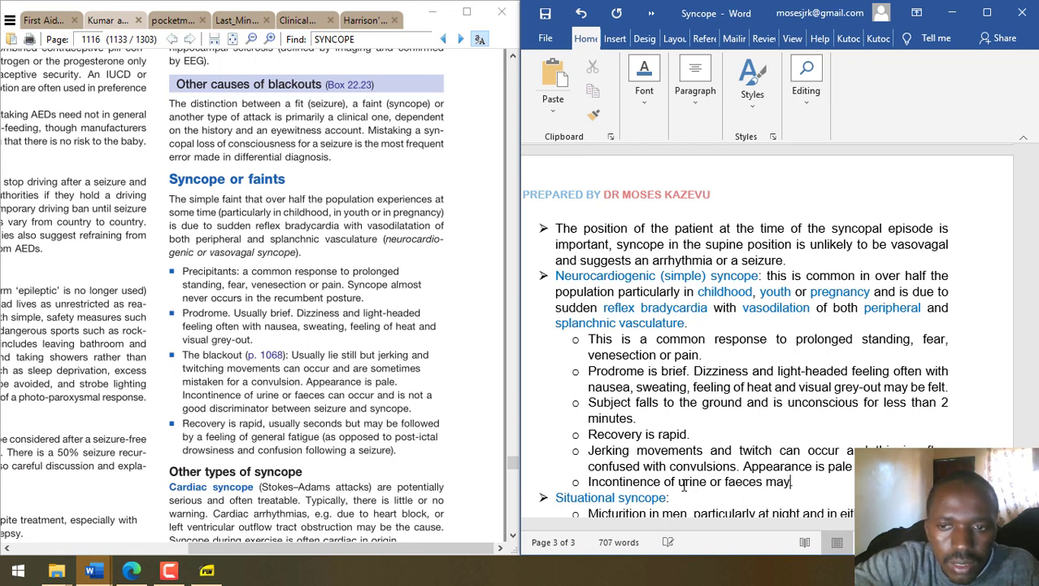
pyautogui.write(' occur thou')
pyautogui.press('BackSpace')
pyautogui.press('BackSpace')
pyautogui.press('BackSpace')
pyautogui.write('thou')
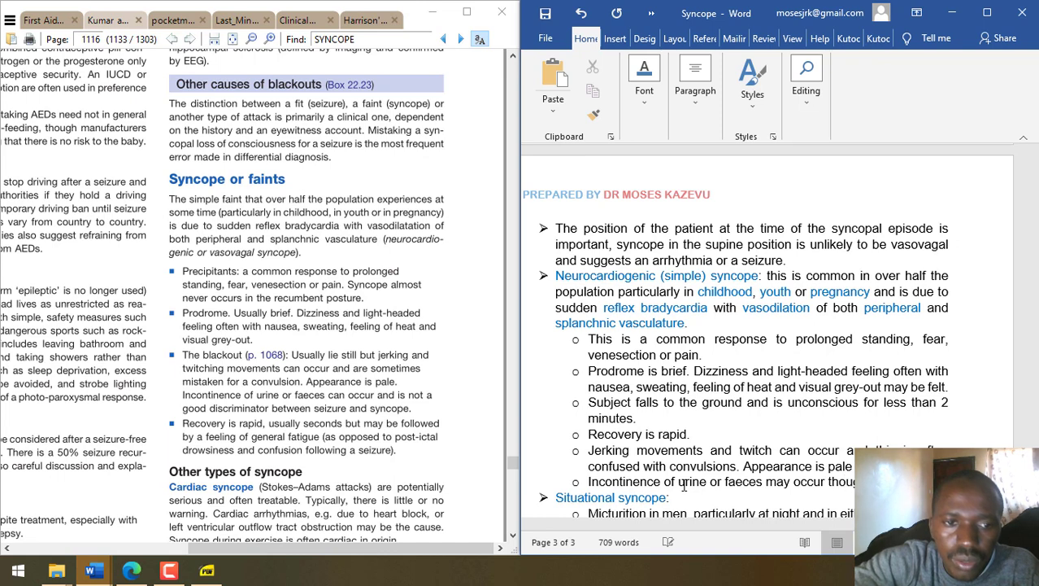
pyautogui.write('gh this is not')
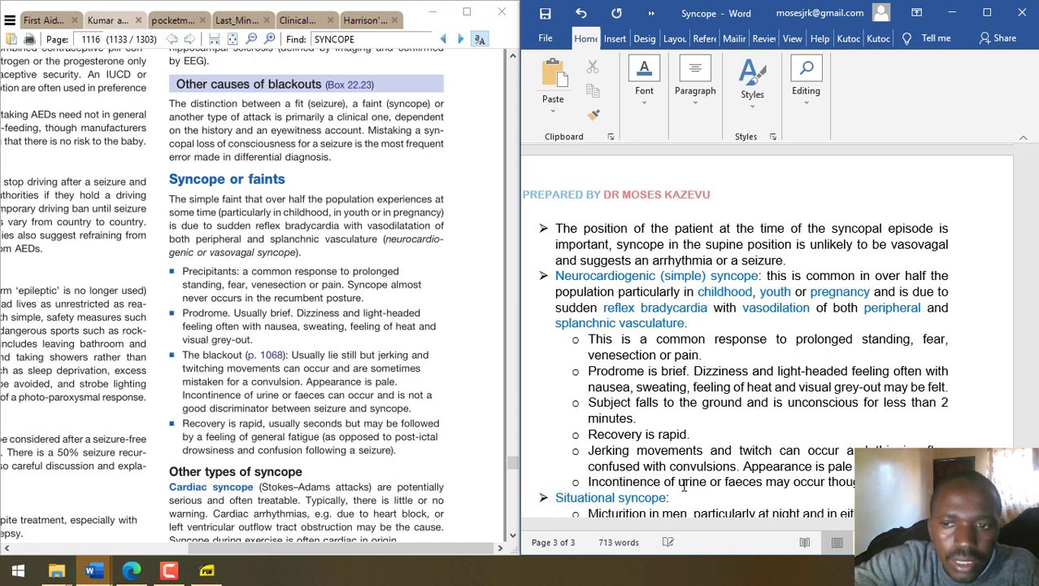
pyautogui.write(' a good indica')
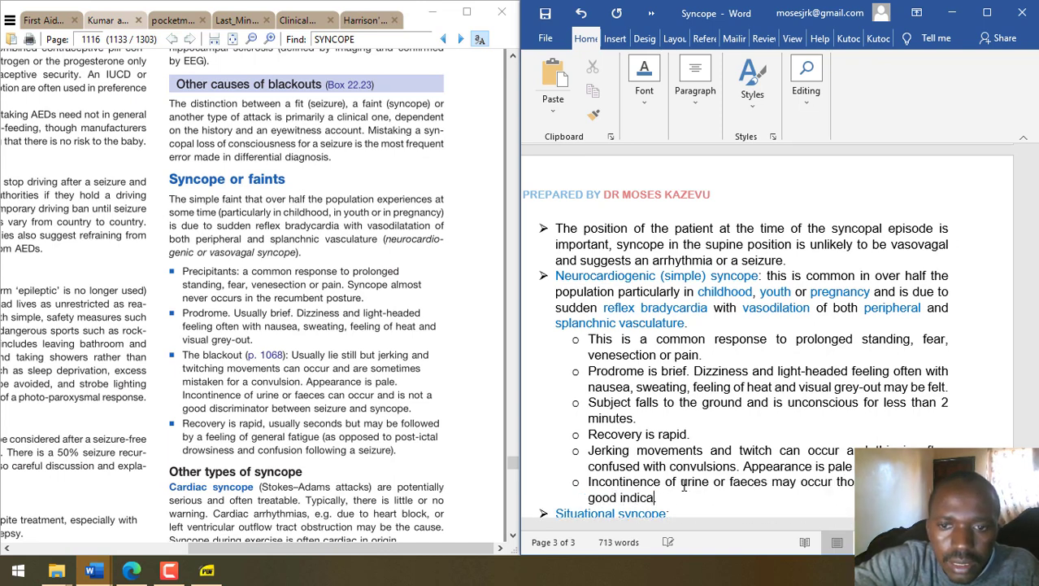
pyautogui.write('tor ')
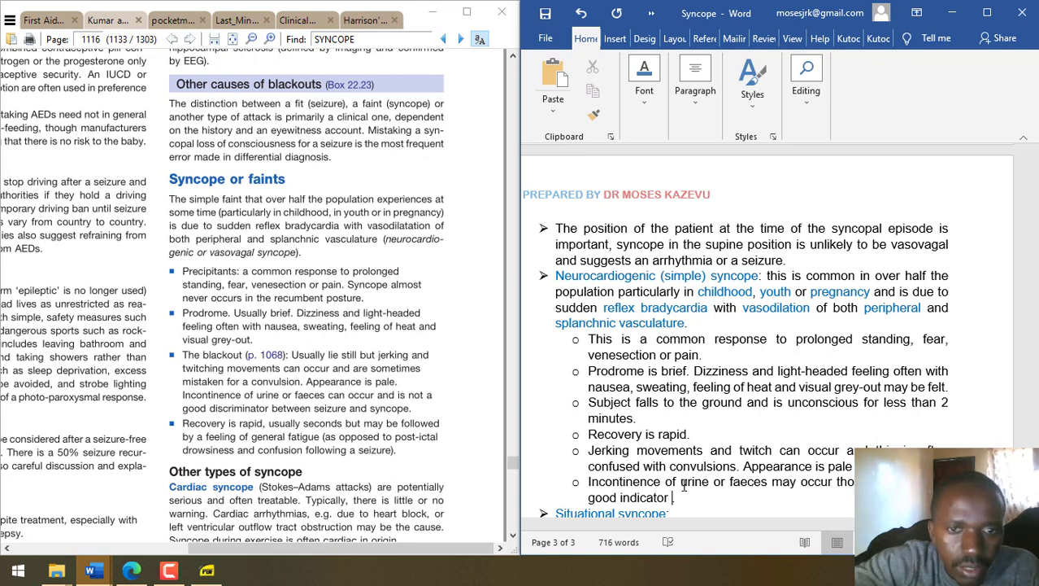
# - Complete the incontinence sub-bullet with "to distinguish between a seizure and syncope"
pyautogui.write('to di')
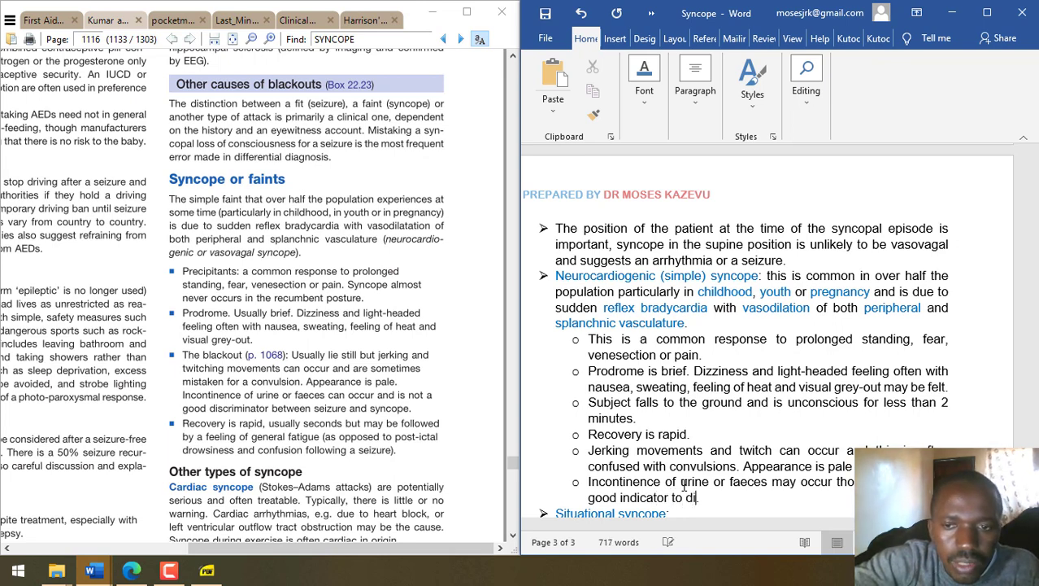
pyautogui.write('stinguish between sy')
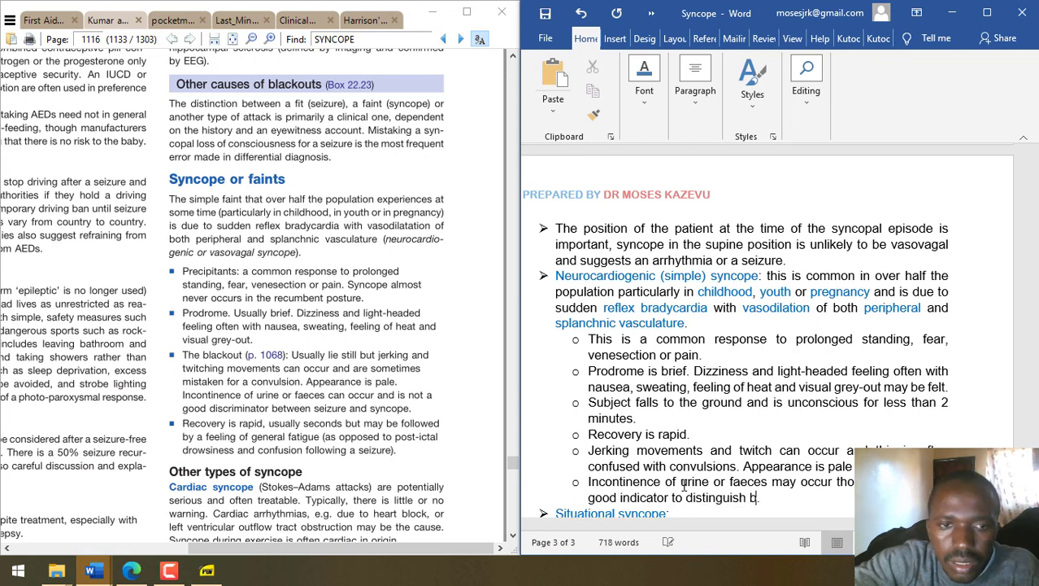
pyautogui.press('BackSpace')
pyautogui.write('izure')
pyautogui.press('BackSpace')
pyautogui.press('BackSpace')
pyautogui.press('BackSpace')
pyautogui.press('BackSpace')
pyautogui.press('BackSpace')
pyautogui.press('BackSpace')
pyautogui.write('a ')
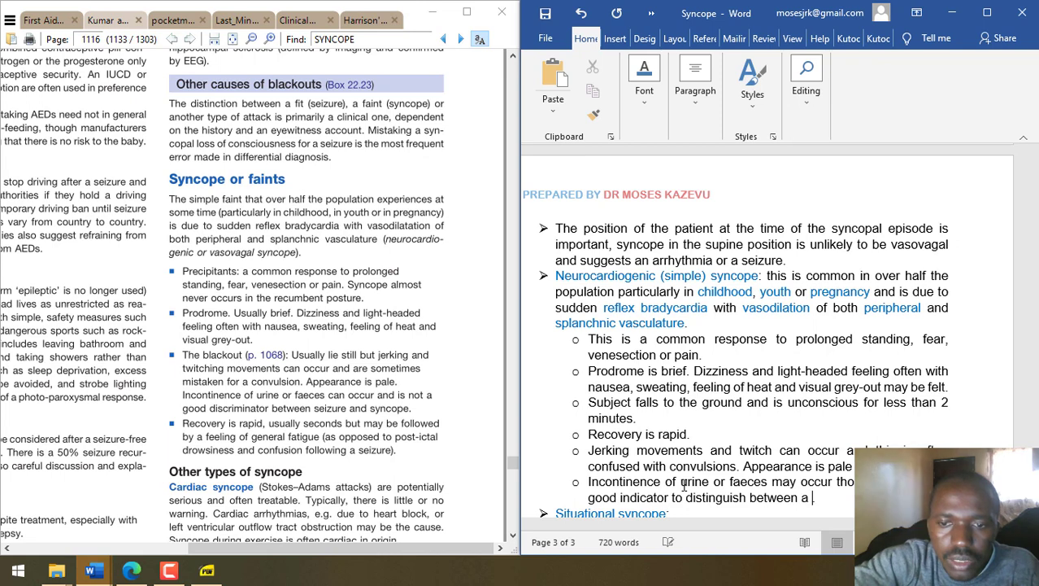
pyautogui.write('seizure')
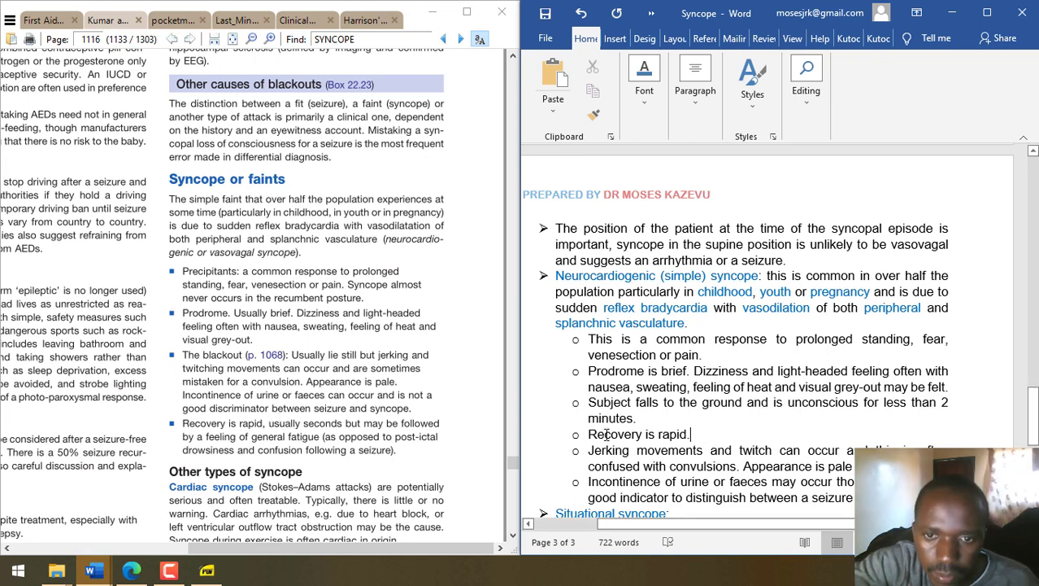
# - Move the "Recovery is rapid." sub-bullet below the jerking movements sub-bullet, just before the incontinence one
pyautogui.tripleClick(622, 433)
pyautogui.scroll(-1, 612, 474)
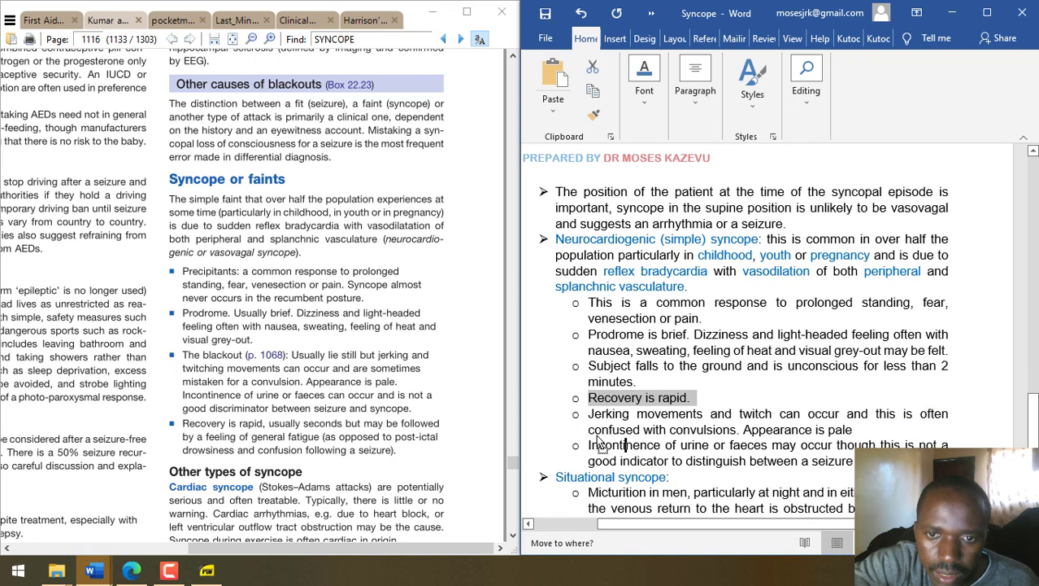
pyautogui.moveTo(622, 396); pyautogui.dragTo(589, 445)
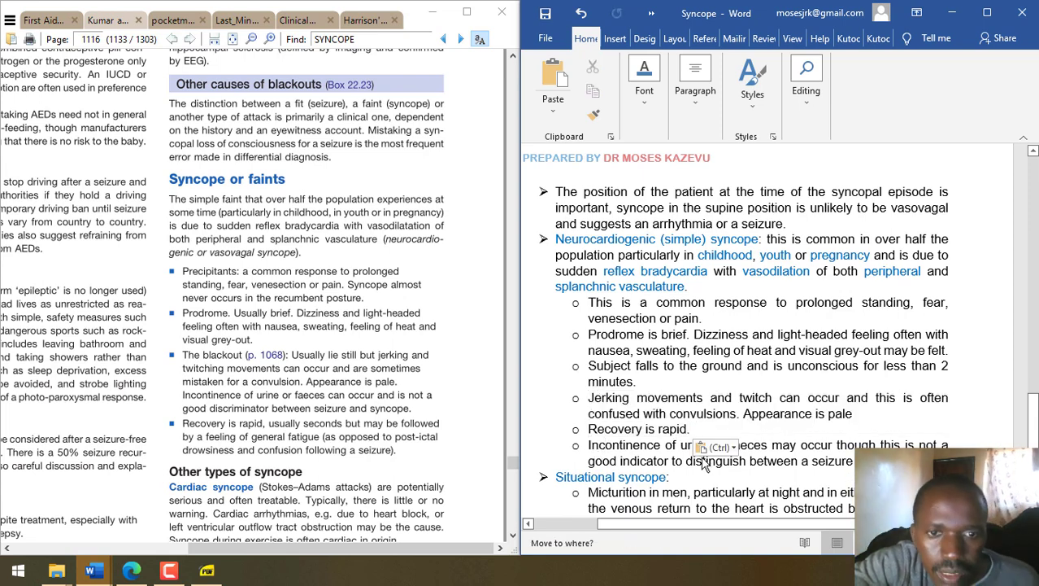
# - Extend the "Recovery is rapid" sub-bullet with "(Seconds) and may be followed by a feeling or general fatigue"
pyautogui.click(688, 429)
pyautogui.write('(Second')
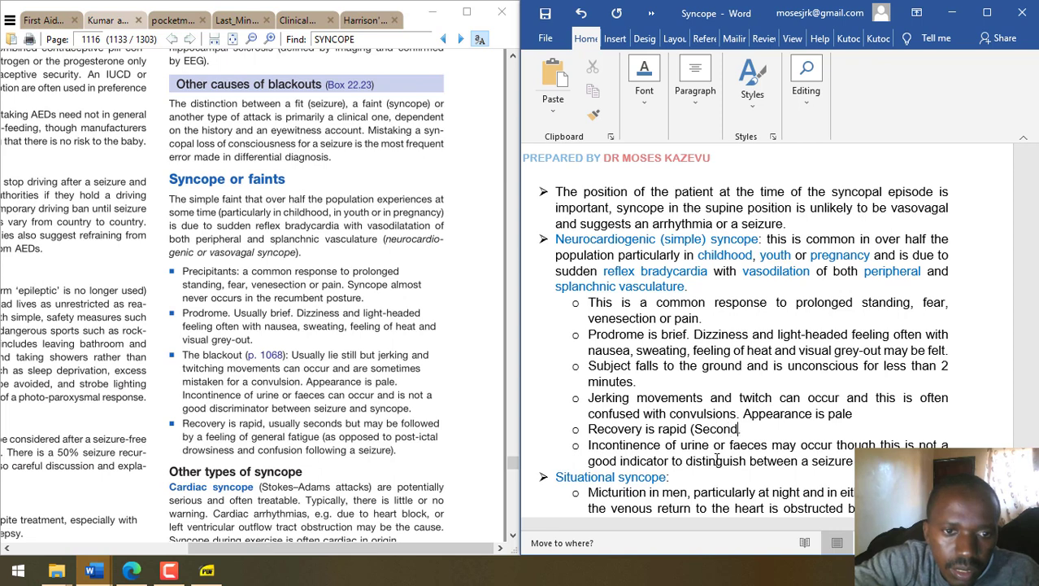
pyautogui.write('s) and m')
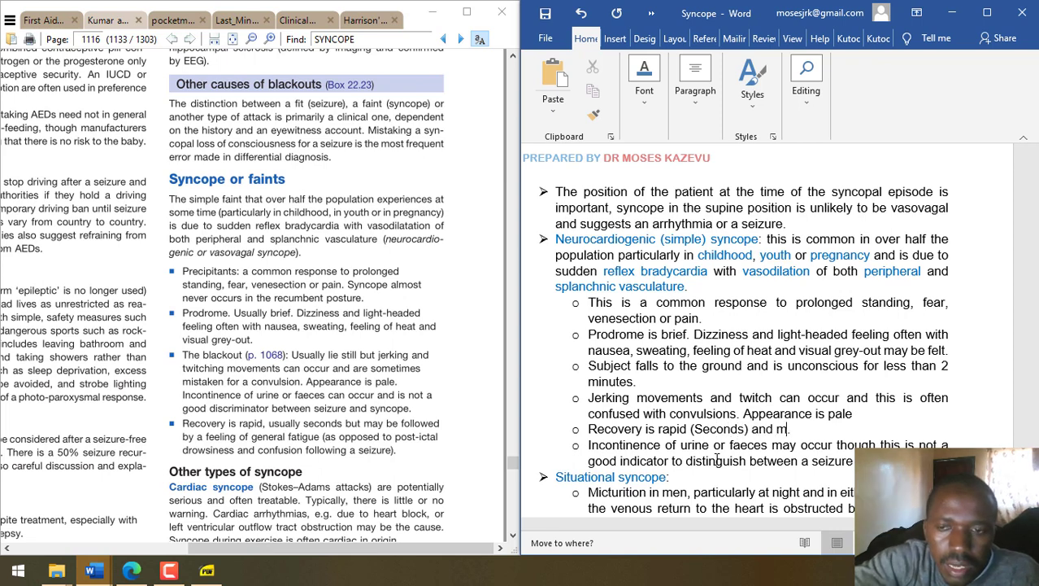
pyautogui.write('ay be followed by a feeling or general f')
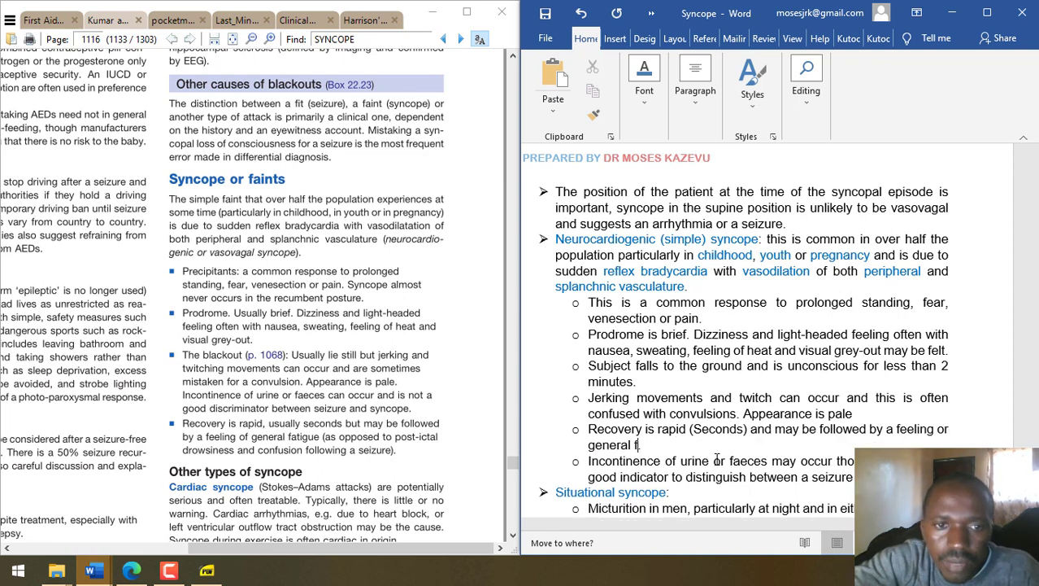
pyautogui.write('atigue (')
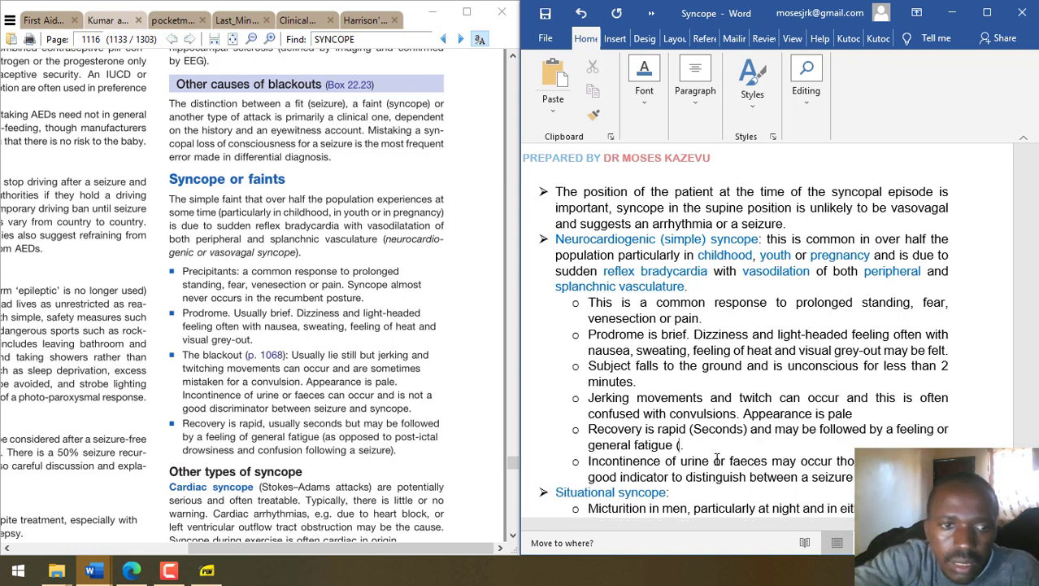
# - Finish the recovery sub-bullet with the parenthetical "(AS opposed to post-ictal drowsiness and confusion following a seizure)"
pyautogui.write('AS opposed ')
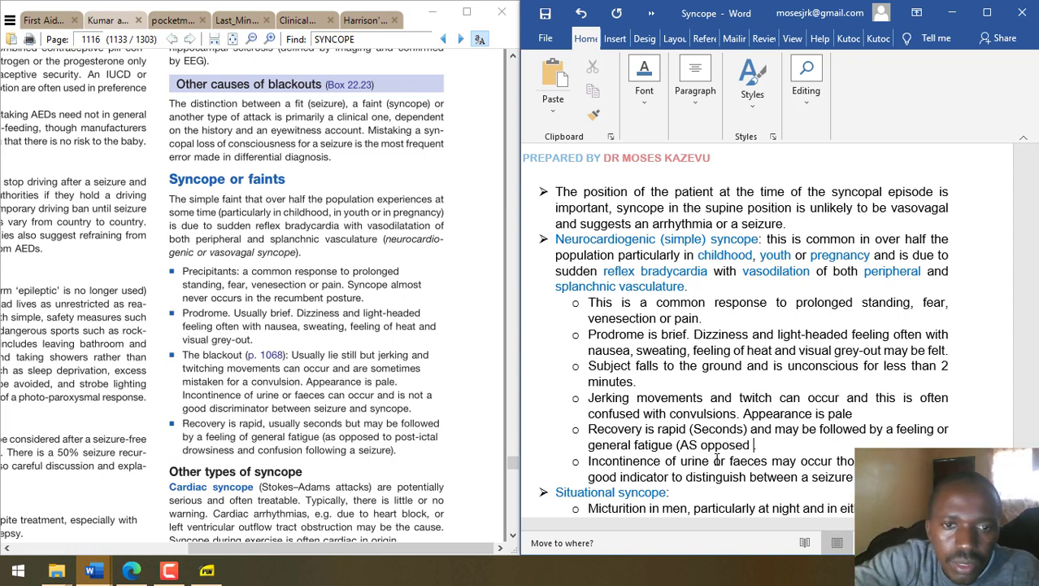
pyautogui.write('to post-ital')
pyautogui.press('BackSpace')
pyautogui.press('BackSpace')
pyautogui.press('BackSpace')
pyautogui.press('BackSpace')
pyautogui.write('t')
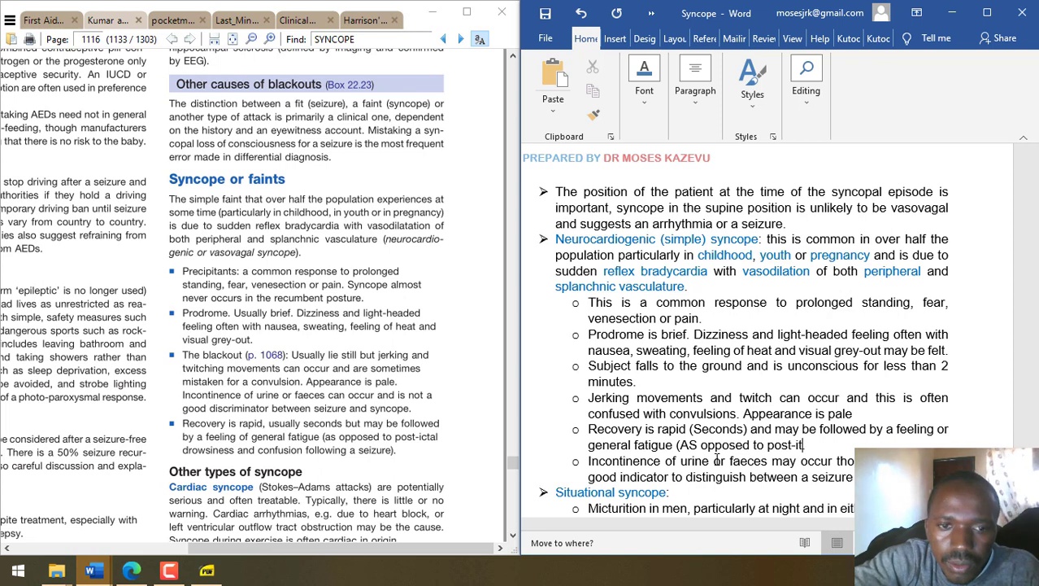
pyautogui.press('BackSpace')
pyautogui.write('ctal drowsiness and confusion follow')
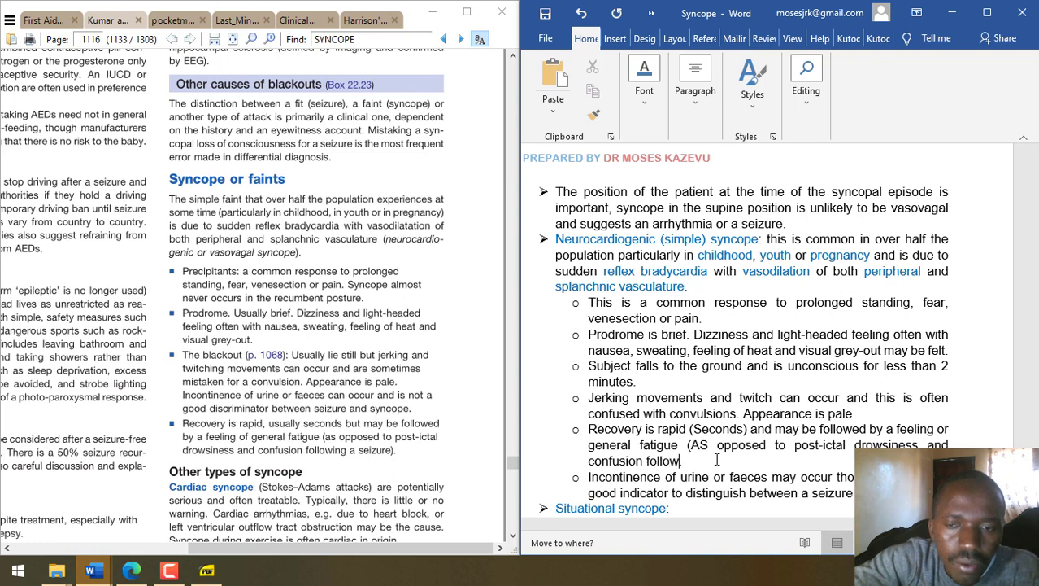
pyautogui.write('ing a seizur')
pyautogui.write('re)')
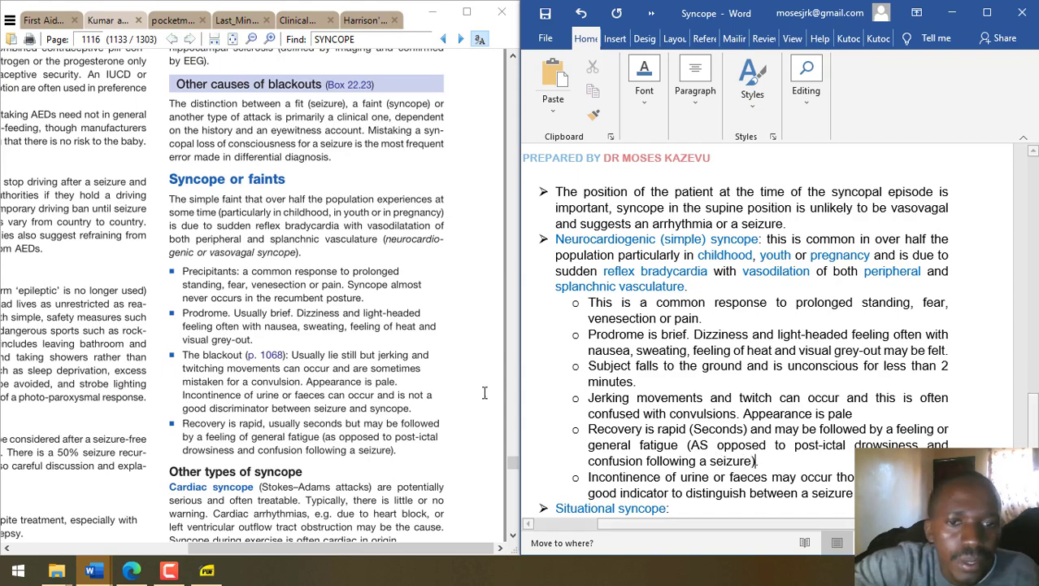
# - Add "due to a vagal response caused by pressure over the carotid sinus baroreceptors in the neck." after the carotid sinus hypersensitivity heading
pyautogui.click(470, 423)
pyautogui.scroll(-5, 431, 407)
pyautogui.moveTo(390, 390); pyautogui.dragTo(621, 110)
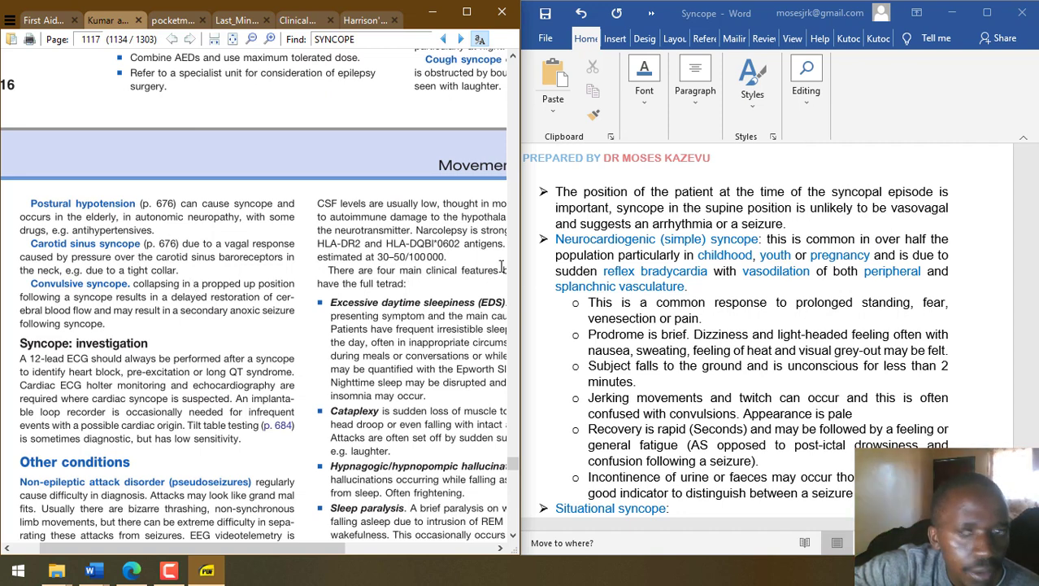
pyautogui.click(593, 342)
pyautogui.scroll(-7, 593, 341)
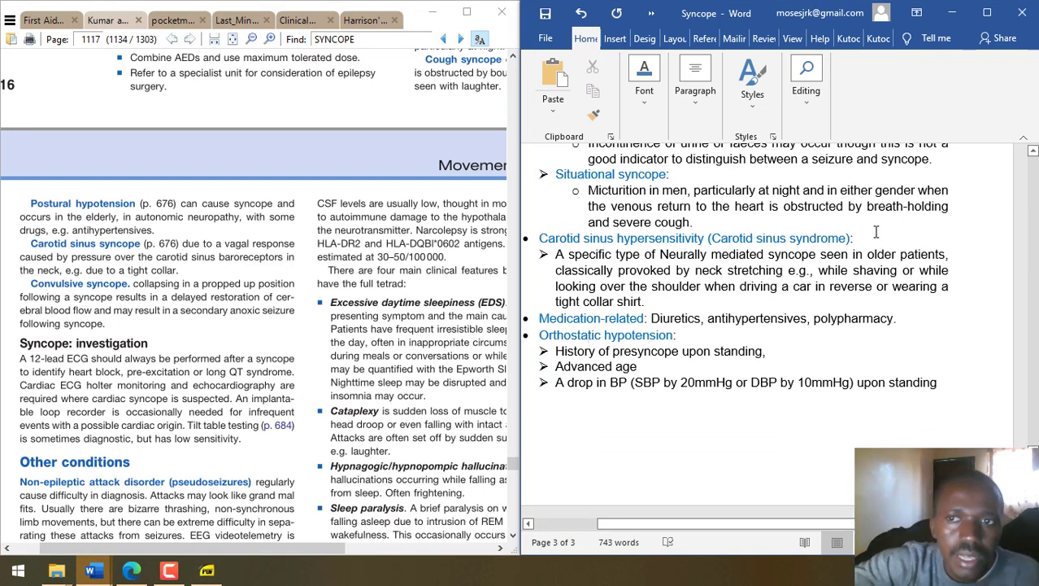
pyautogui.write('e to a va')
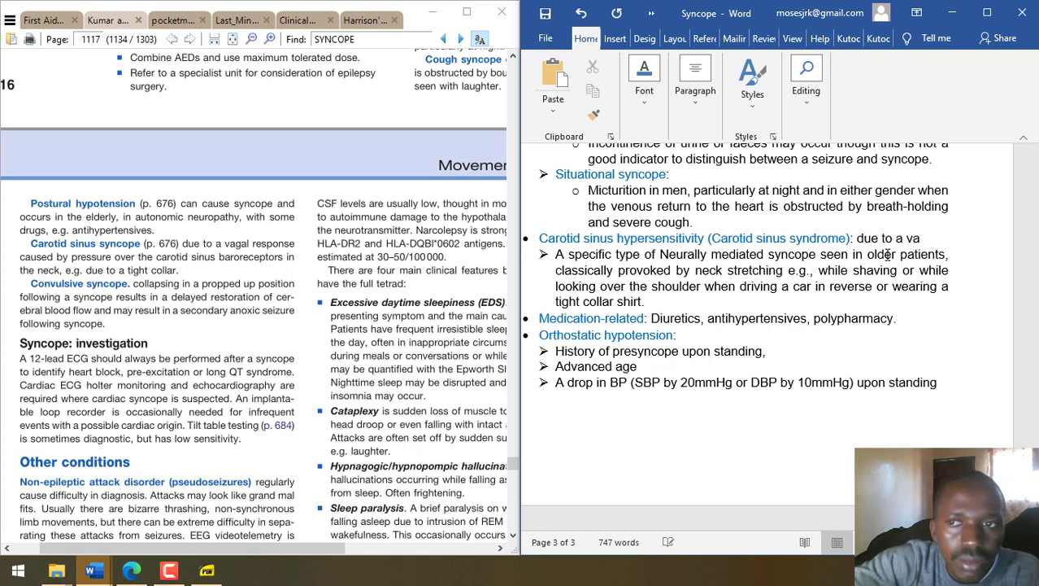
pyautogui.write('gal res')
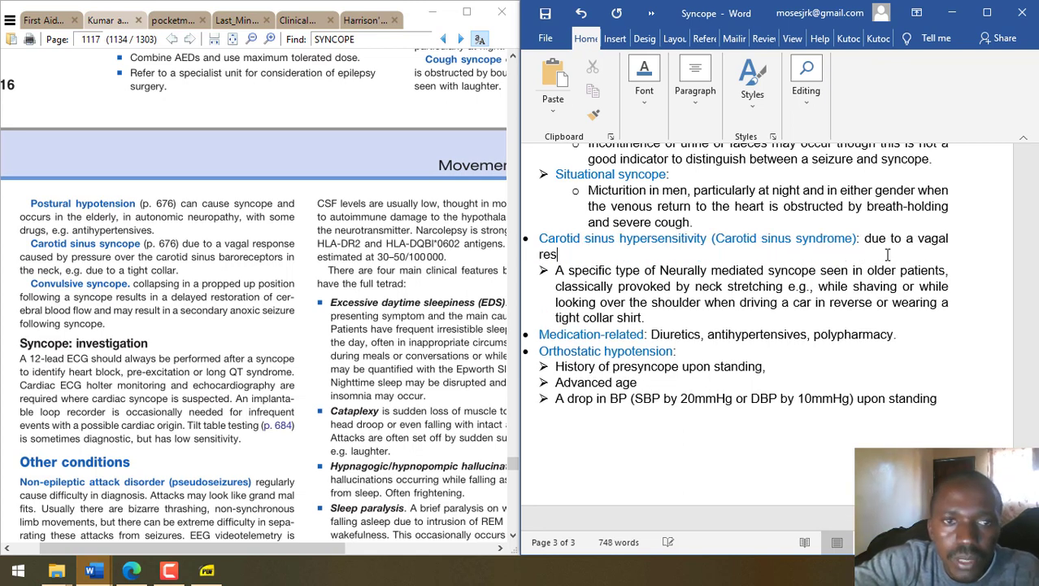
pyautogui.write('ponse caused by pressure ')
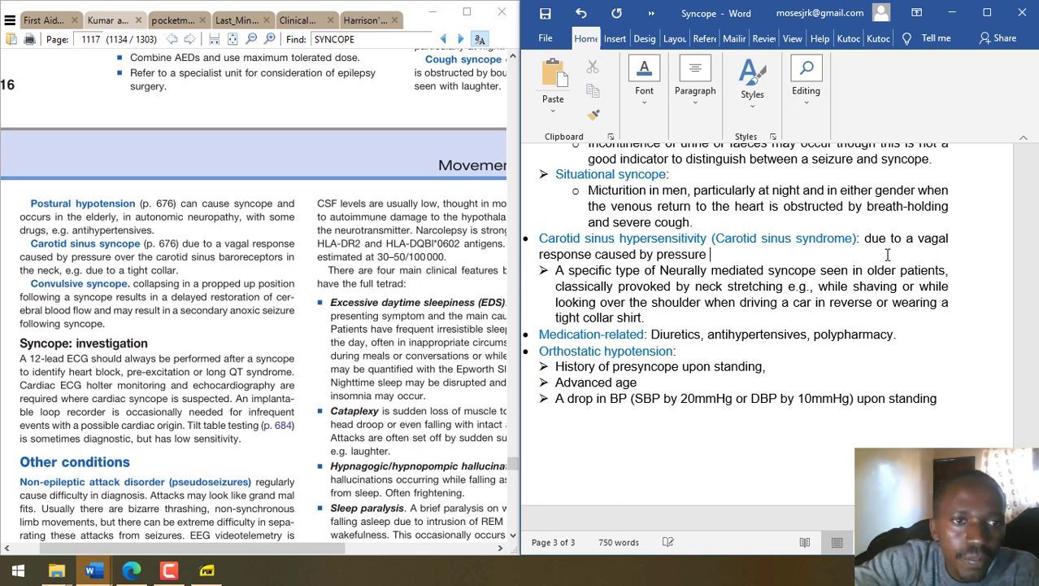
pyautogui.write('over the carotid')
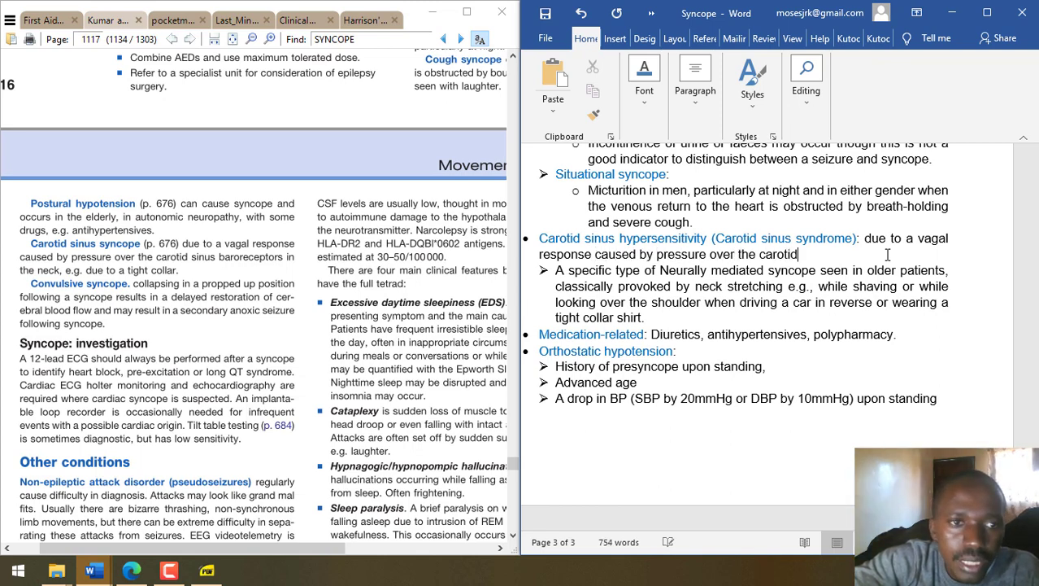
pyautogui.write(' sinus baroreceptors in the neck.')
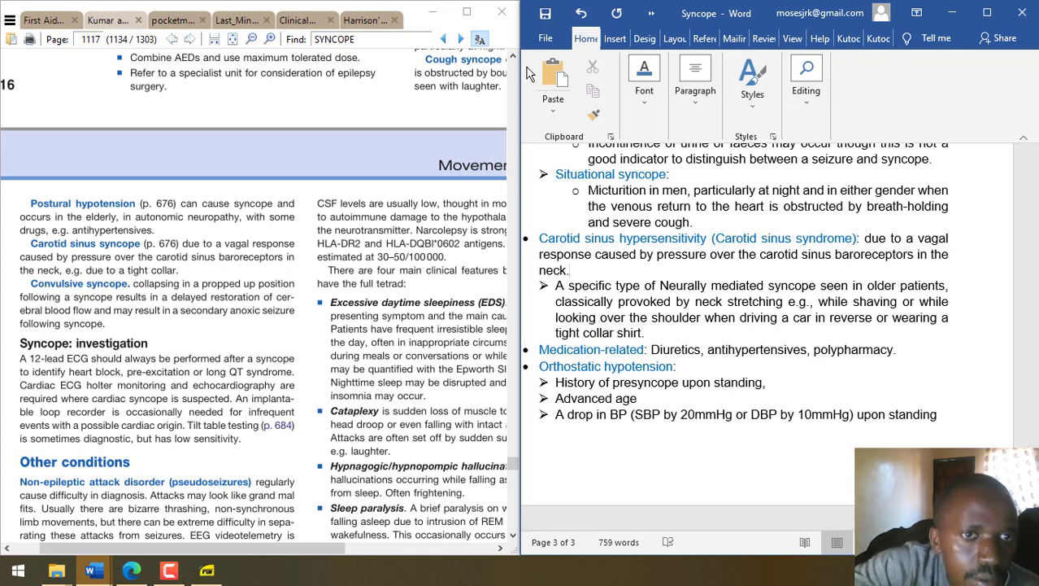
# - Add "(postural hypotension)" to the "Orthostatic hypotension" heading before its colon
pyautogui.scroll(2, 399, 158)
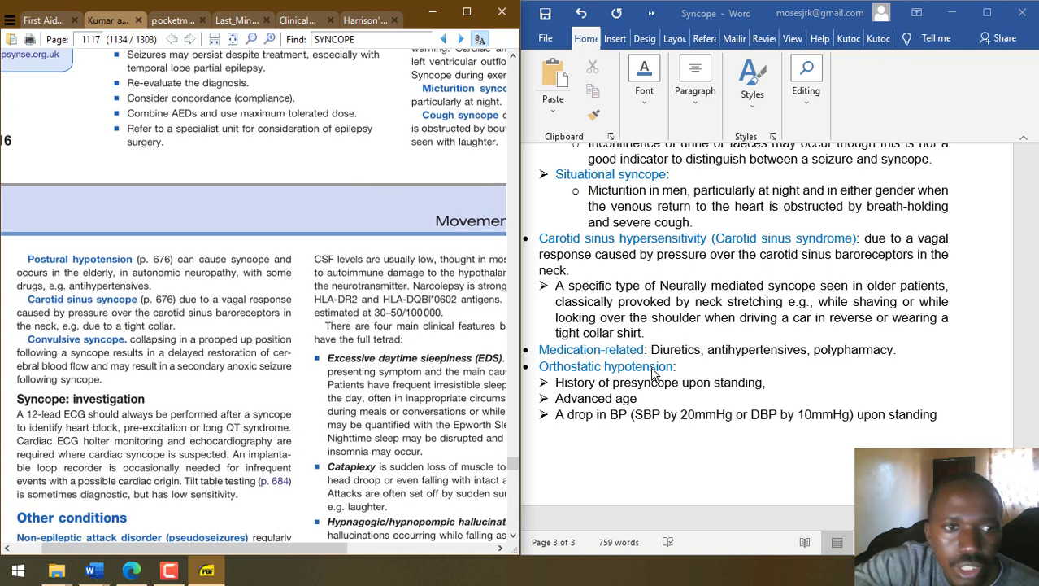
pyautogui.click(675, 367)
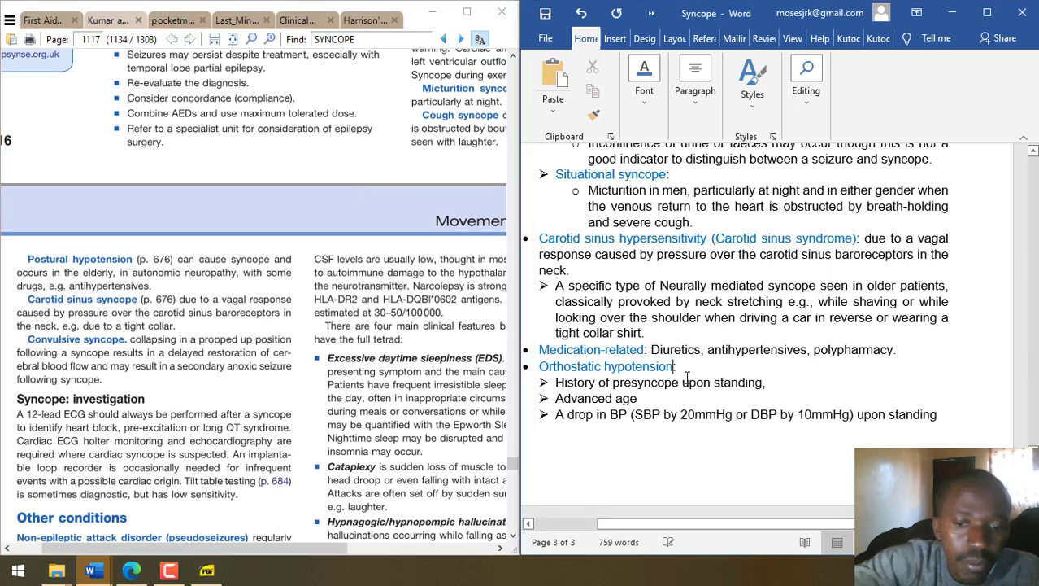
pyautogui.write('(postural hypo')
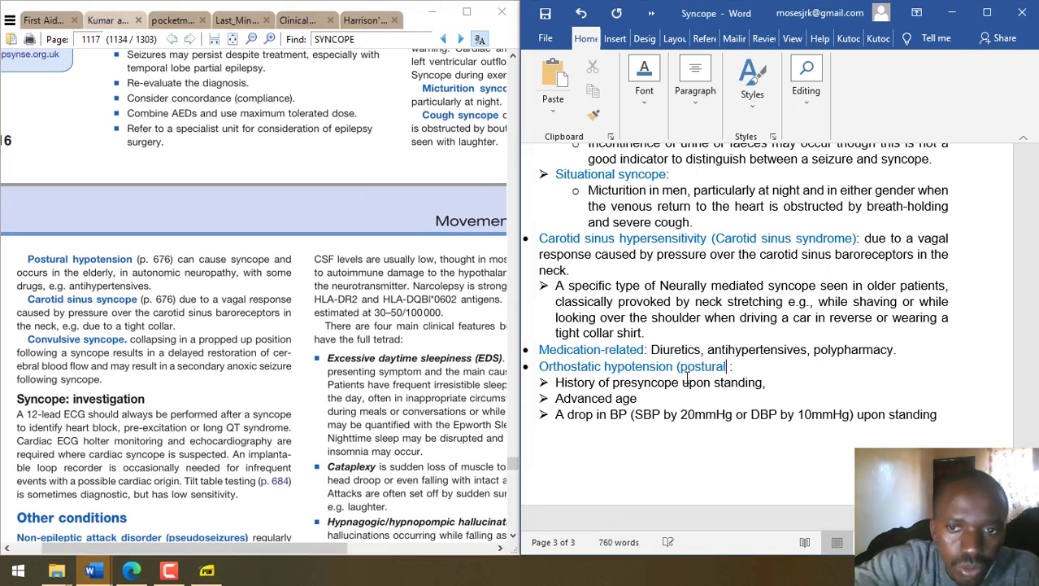
pyautogui.write('tension):')
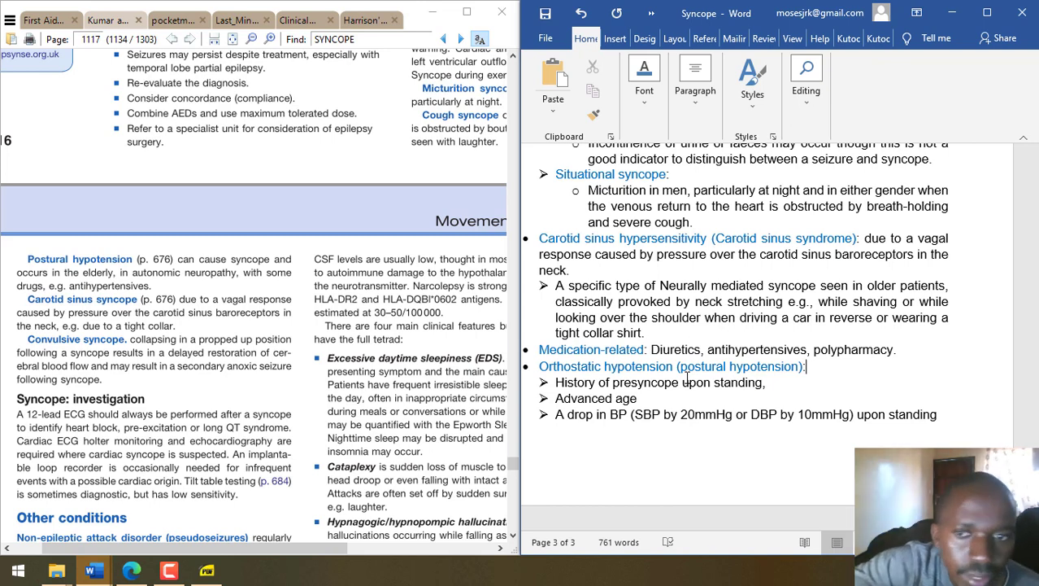
# - Add "Occurs in elderly, in autonomic neuropathy, and with some drug e.g., antihypertensives." as the first sub-bullet under the orthostatic hypotension heading
pyautogui.click(558, 382)
pyautogui.press('Return')
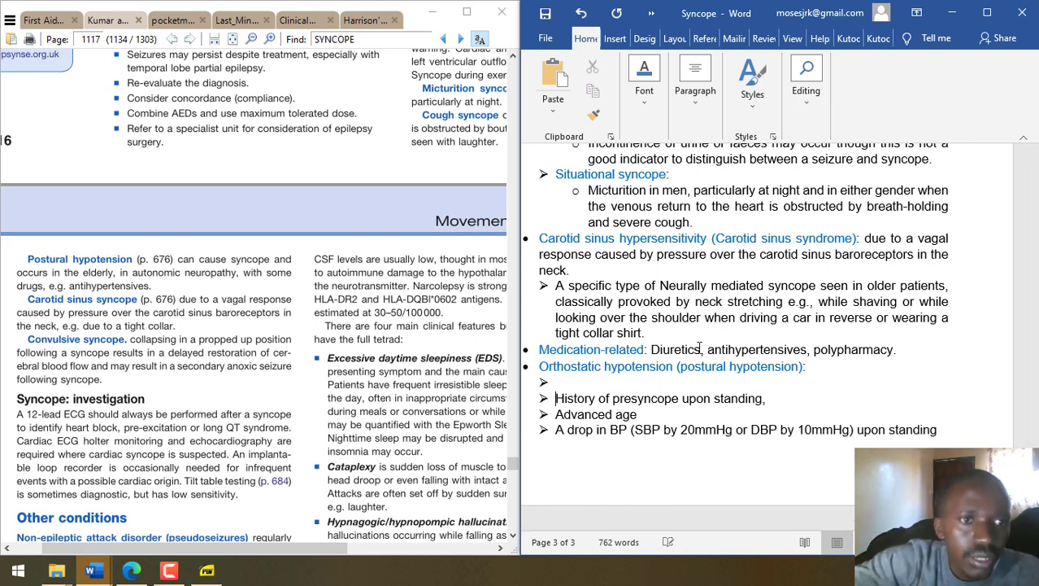
pyautogui.press('Up')
pyautogui.write('Occurs in')
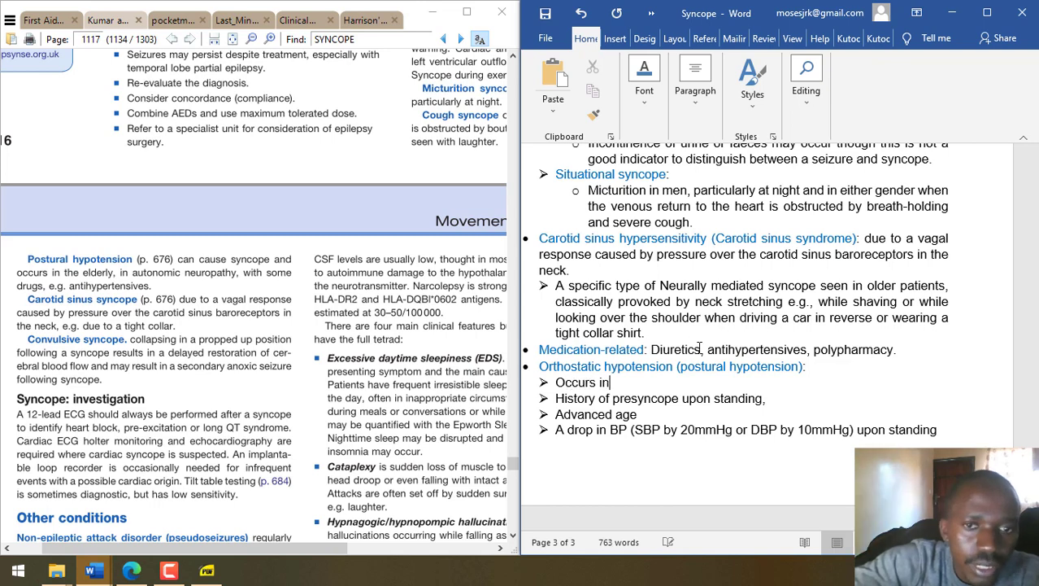
pyautogui.write(' elderly, in autonom')
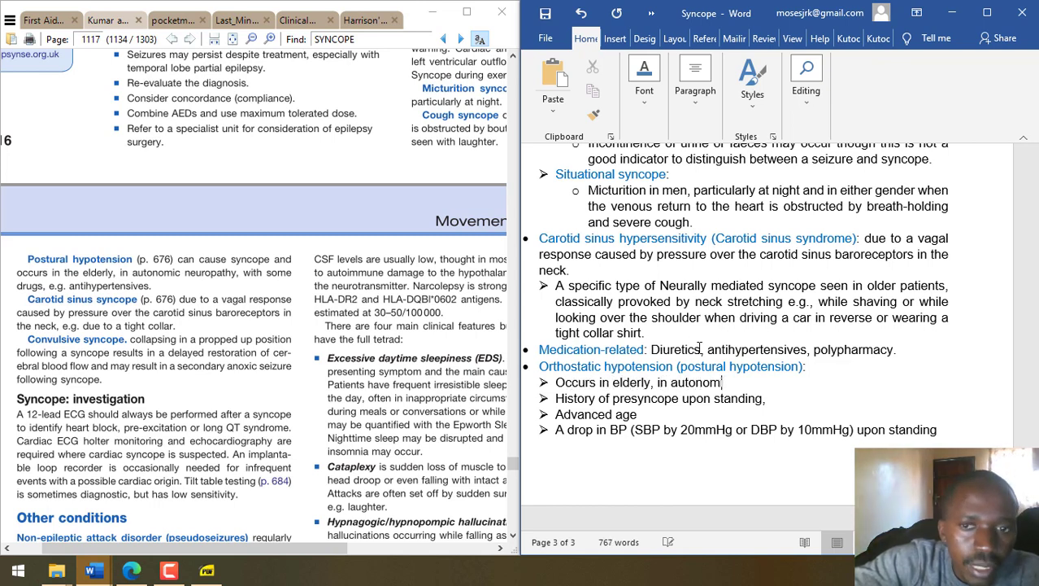
pyautogui.write('ic neuropath')
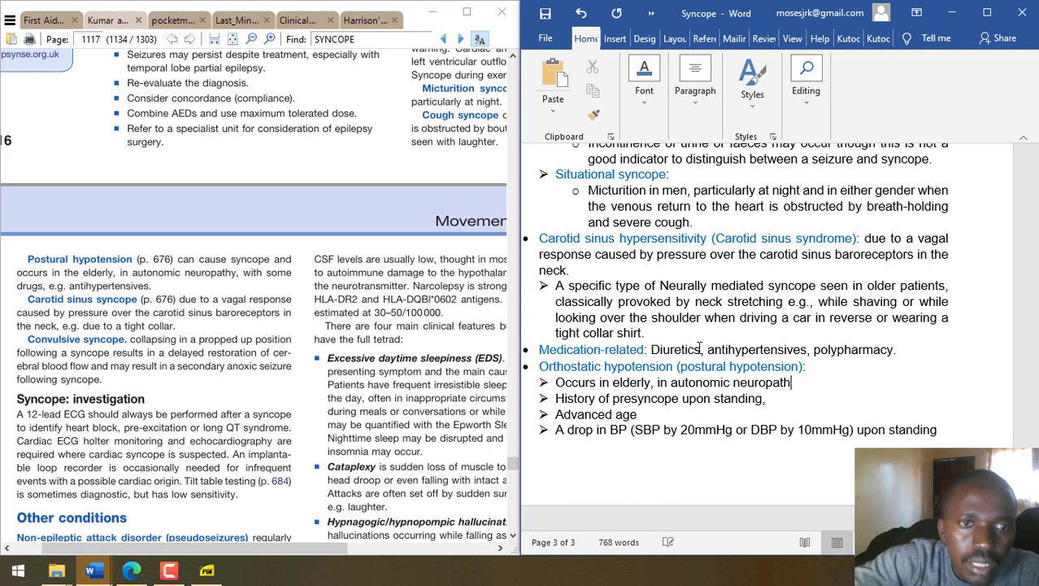
pyautogui.write('y, and wi')
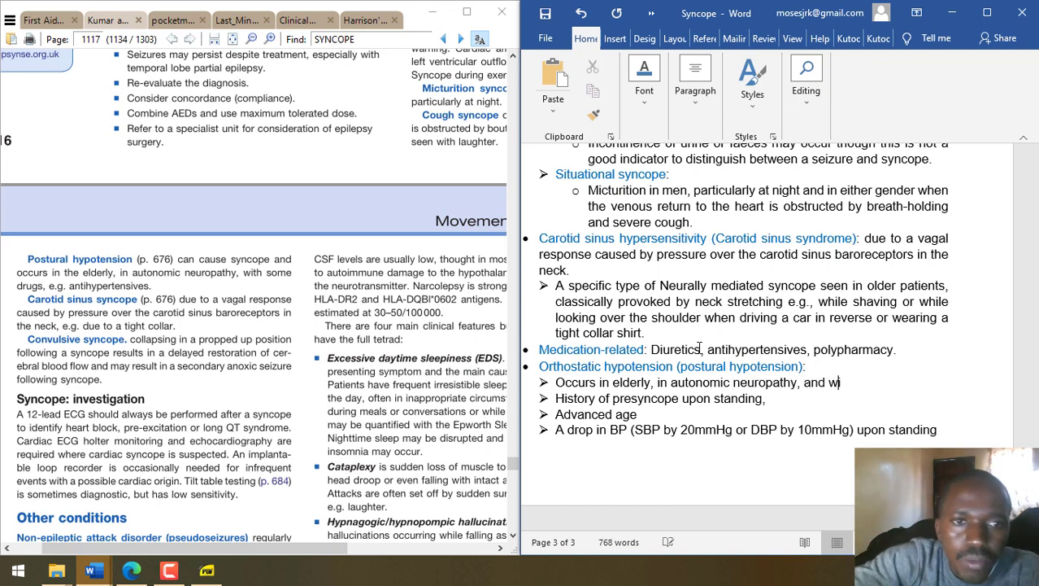
pyautogui.write('th some drug ')
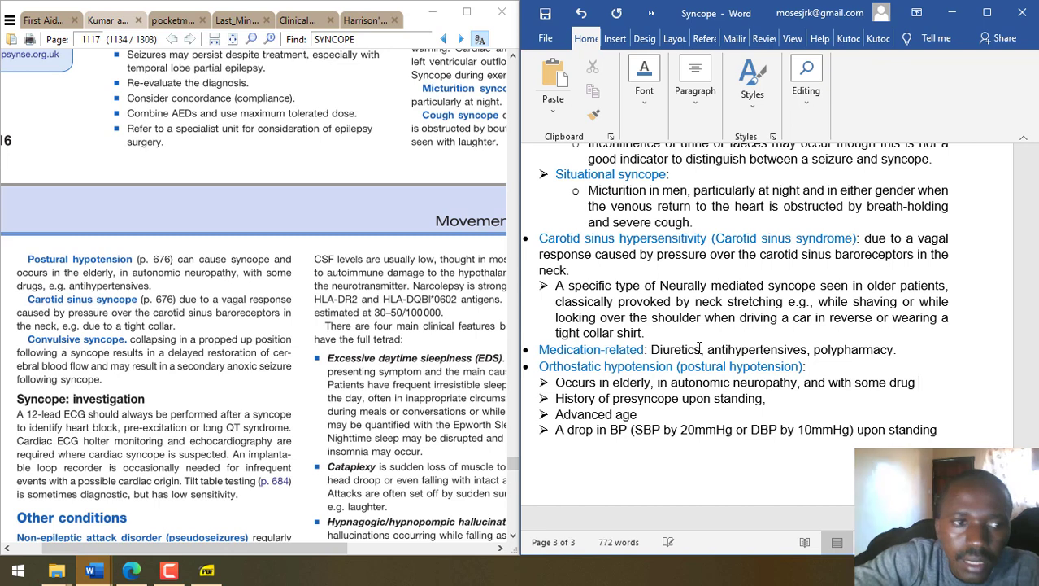
pyautogui.write('e.g., antihypertens')
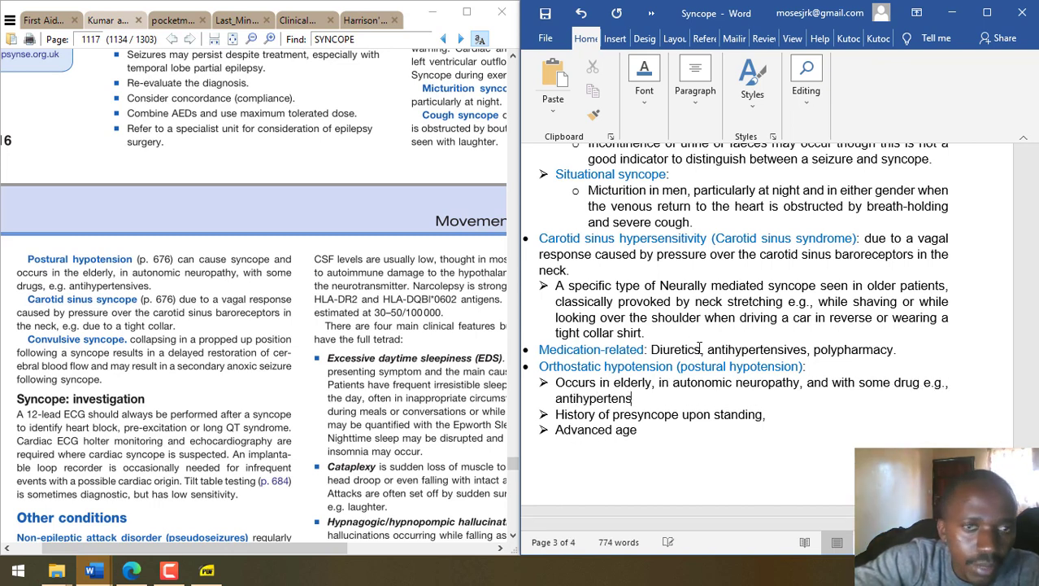
pyautogui.write('ives.')
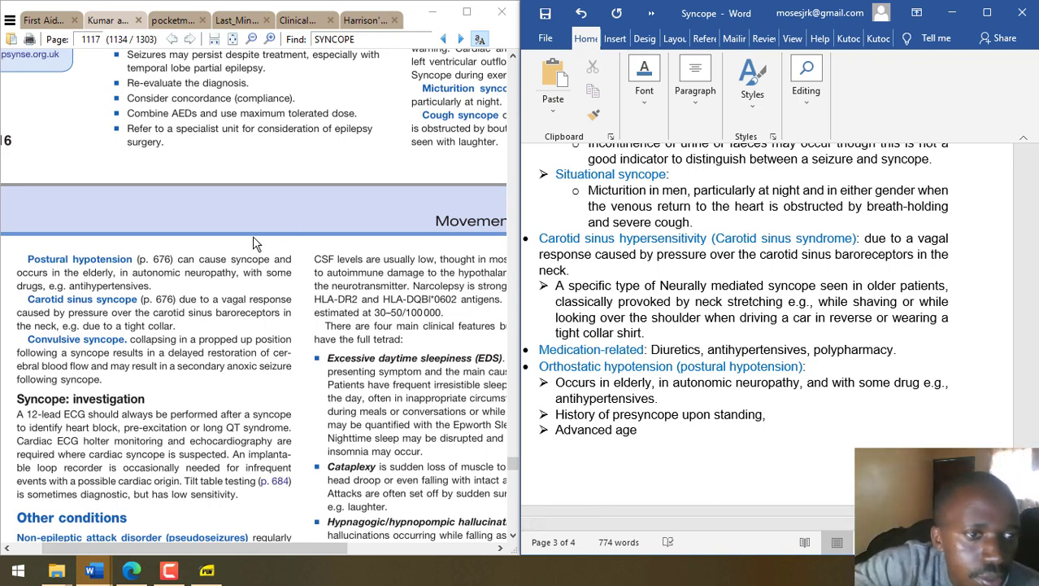
# - Consult the textbook's other types of syncope and insert a micturition syncope label with a colon before the situational syncope sub-bullet's text
pyautogui.moveTo(253, 242); pyautogui.dragTo(67, 375)
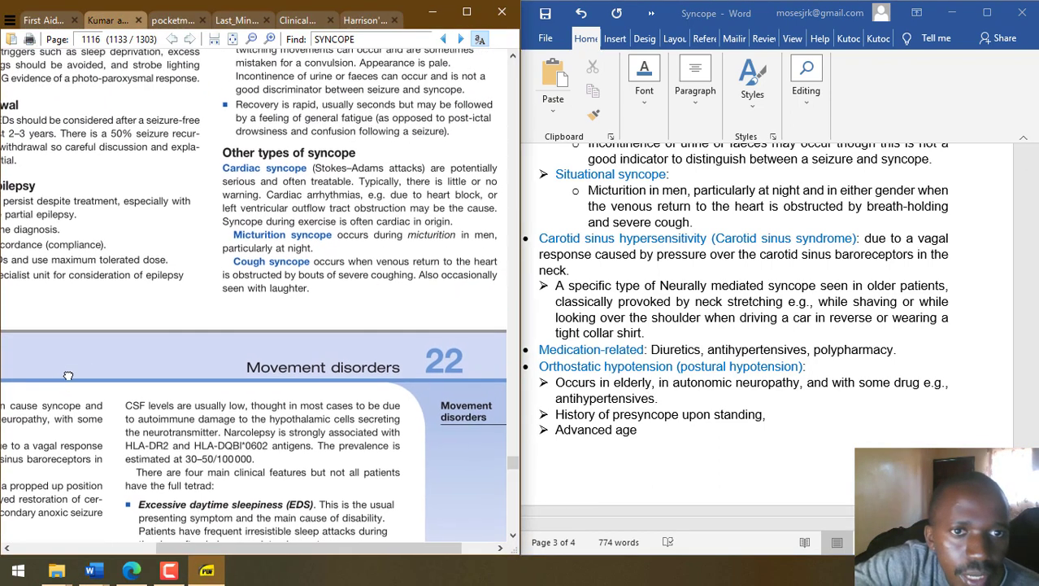
pyautogui.scroll(-1, 67, 374)
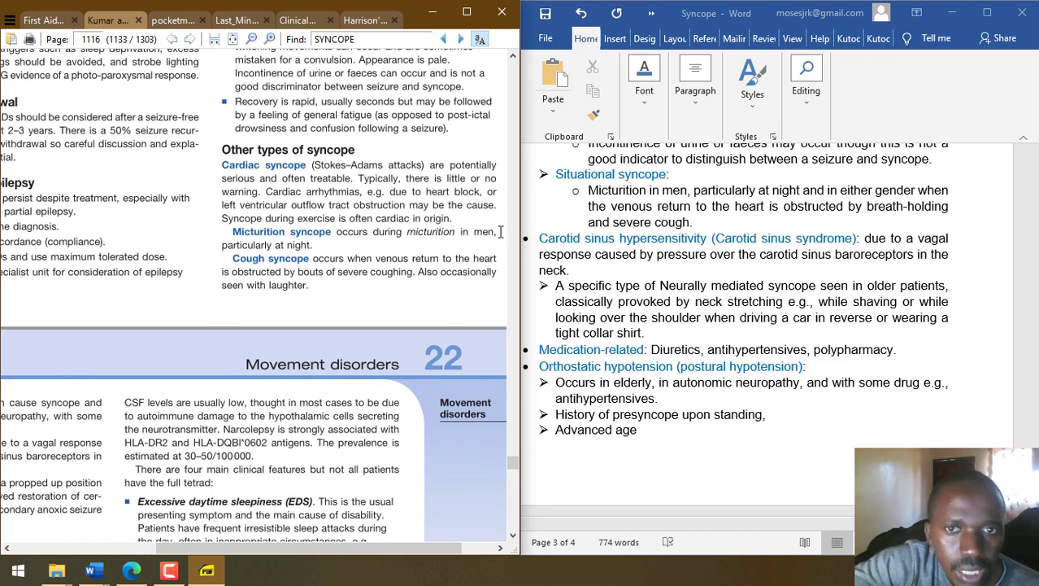
pyautogui.hotkey('alt', 'Tab')
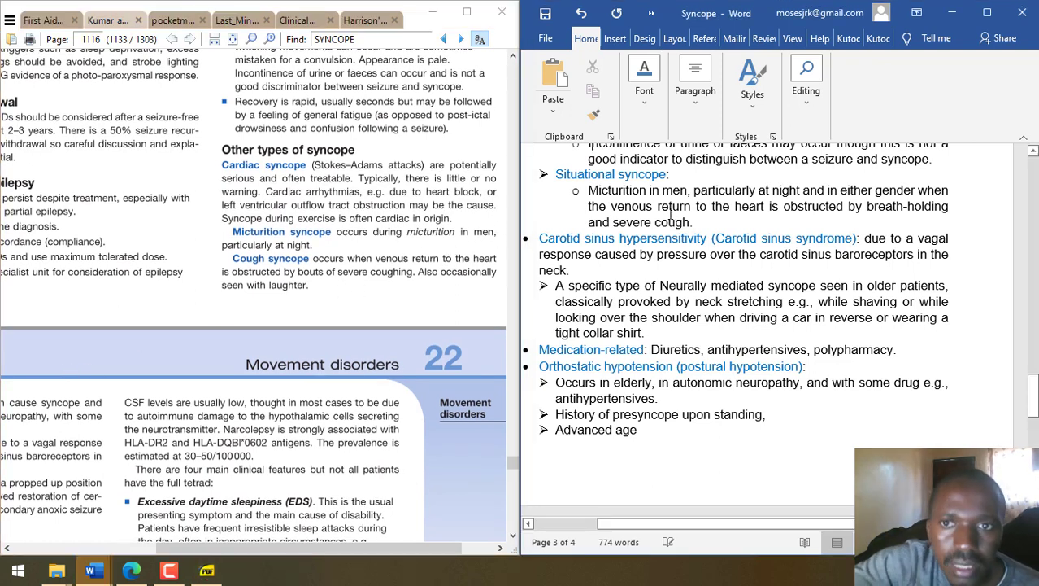
pyautogui.click(576, 189)
pyautogui.click(589, 190)
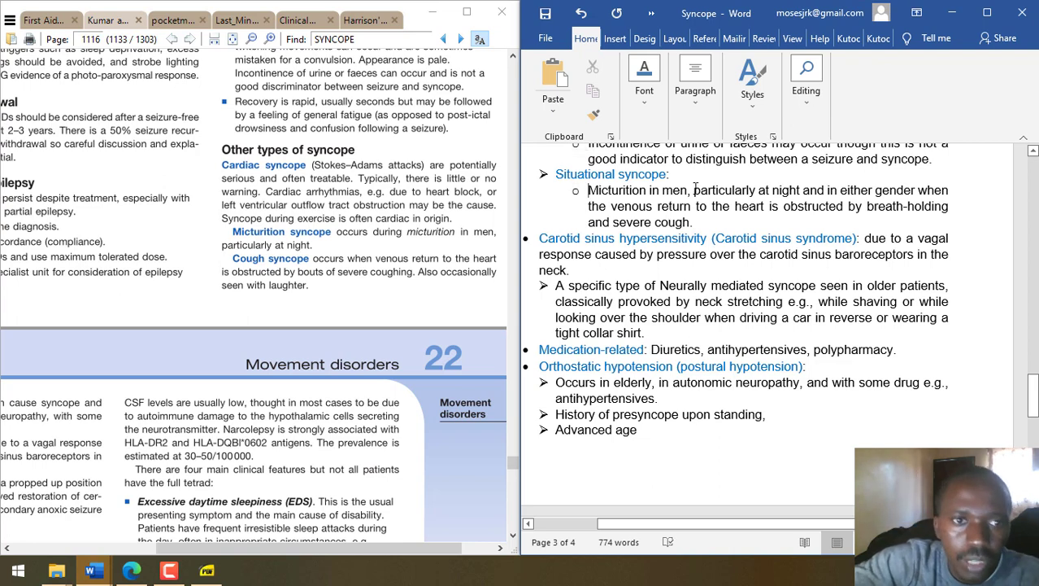
pyautogui.write('Mic')
pyautogui.write('turiion synd')
pyautogui.write('ro')
pyautogui.press('BackSpace')
pyautogui.press('BackSpace')
pyautogui.press('BackSpace')
pyautogui.write('cope:')
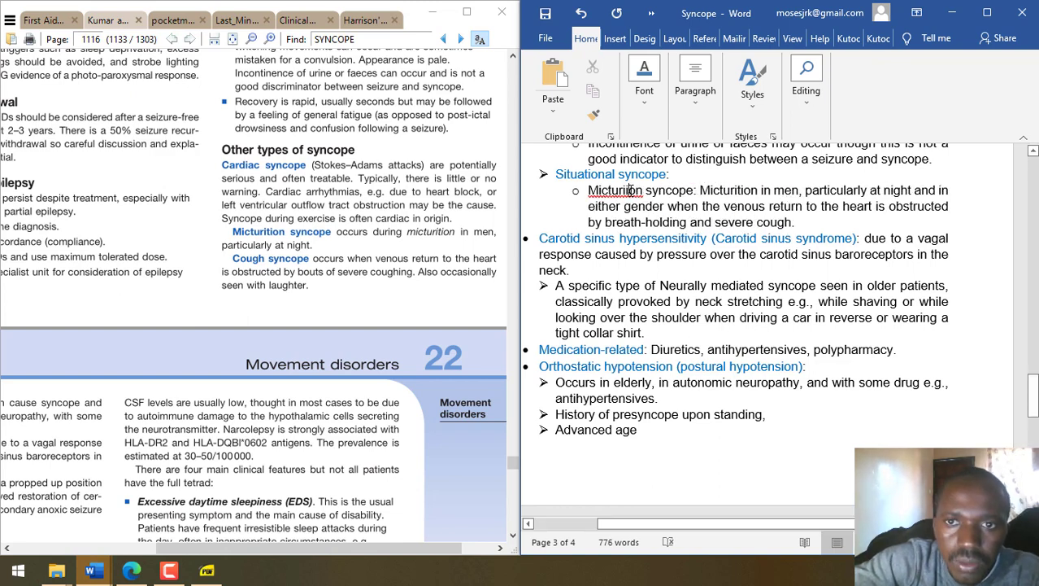
# - Correct the misspelled word in the new label to "Micturition" and colour "Micturition syncope" blue
pyautogui.rightClick(629, 190)
pyautogui.click(569, 204)
pyautogui.moveTo(588, 190); pyautogui.dragTo(698, 190)
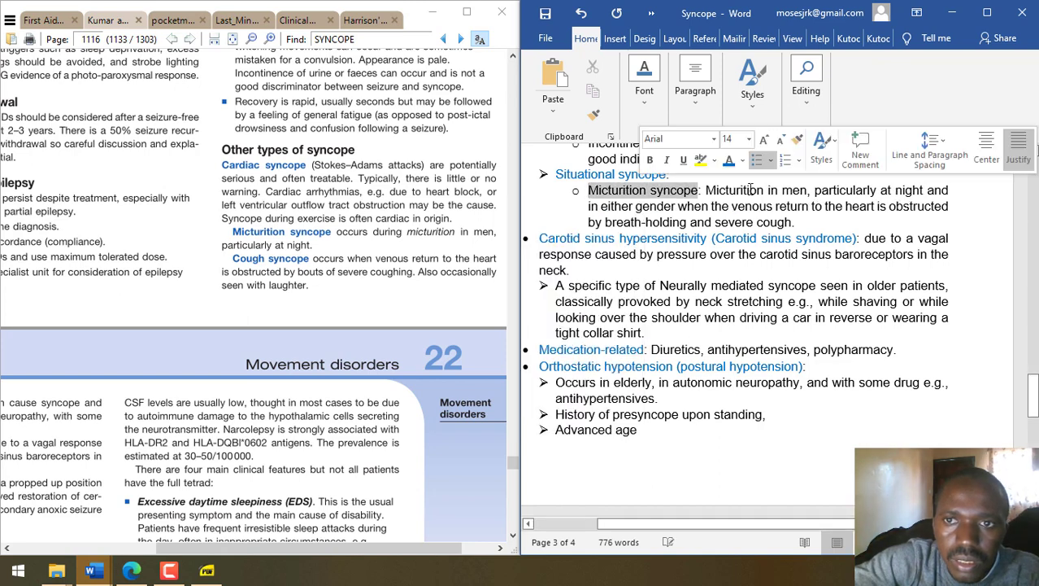
pyautogui.click(730, 159)
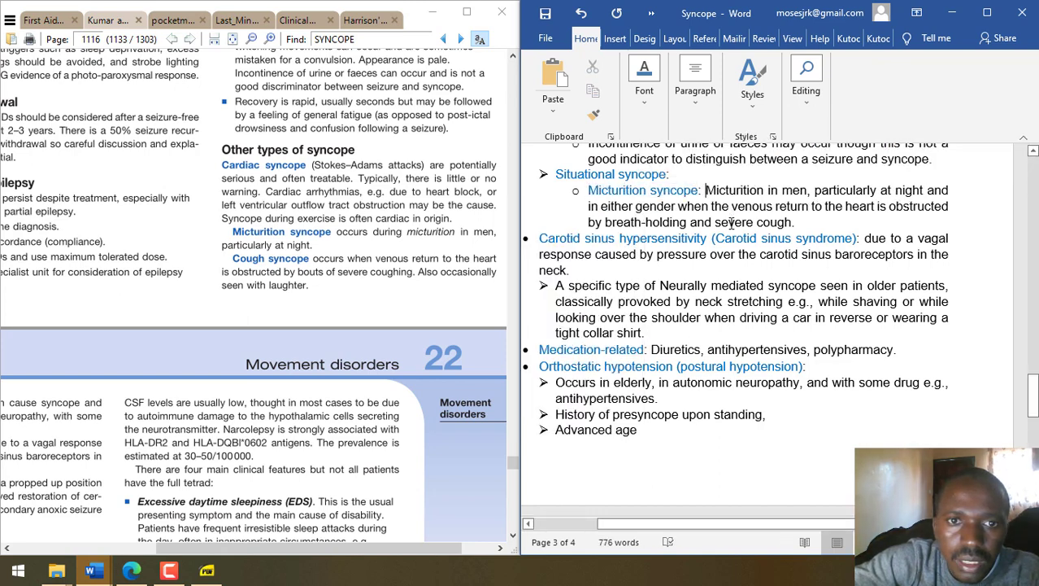
# - Write "Occurs during micturition in men particularly at night." after the "Micturition syncope:" label
pyautogui.write('Occurs during micturition in men ')
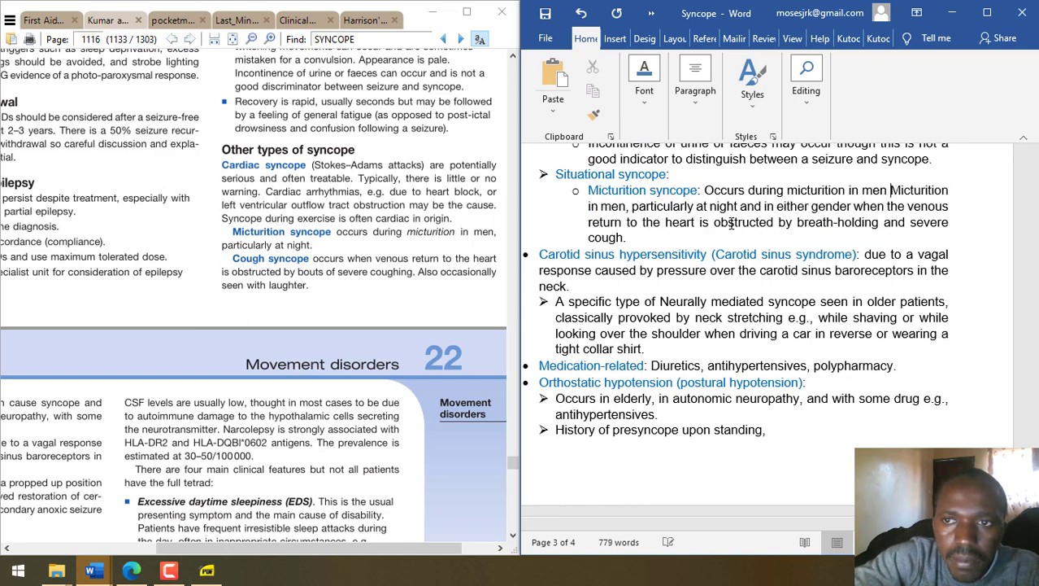
pyautogui.write('parti')
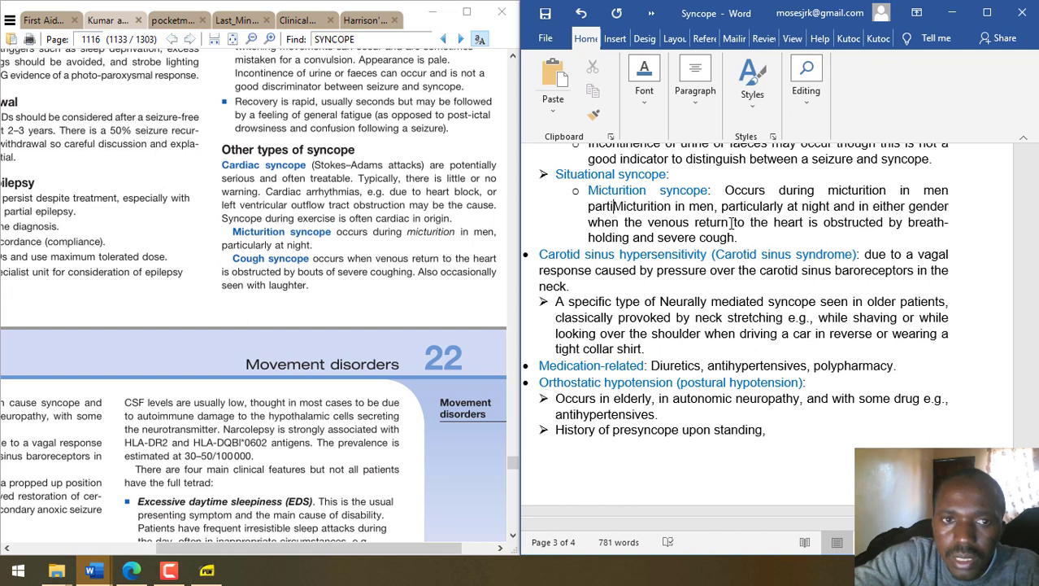
pyautogui.write('cularly at ')
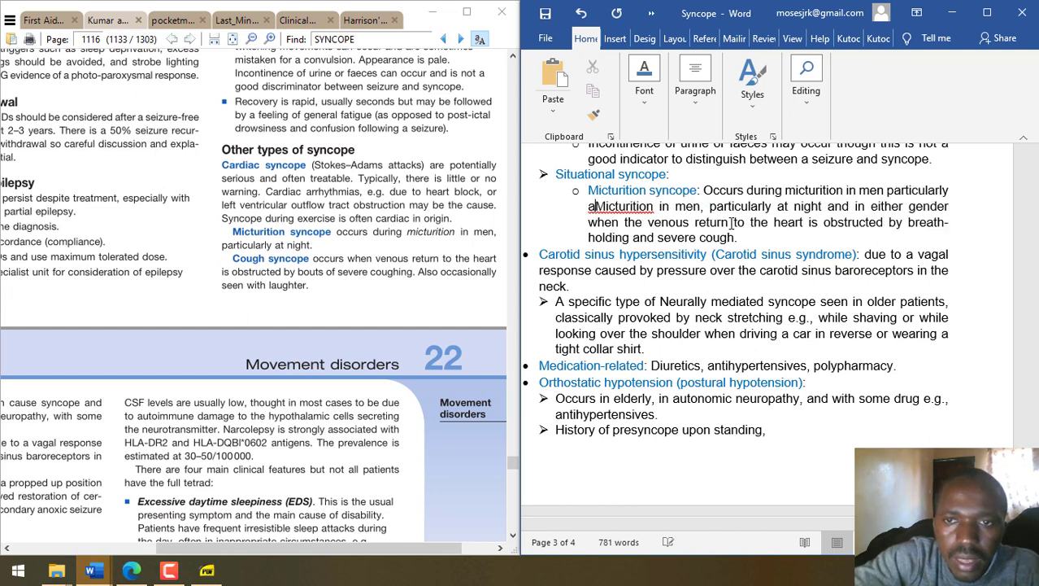
pyautogui.write('night.')
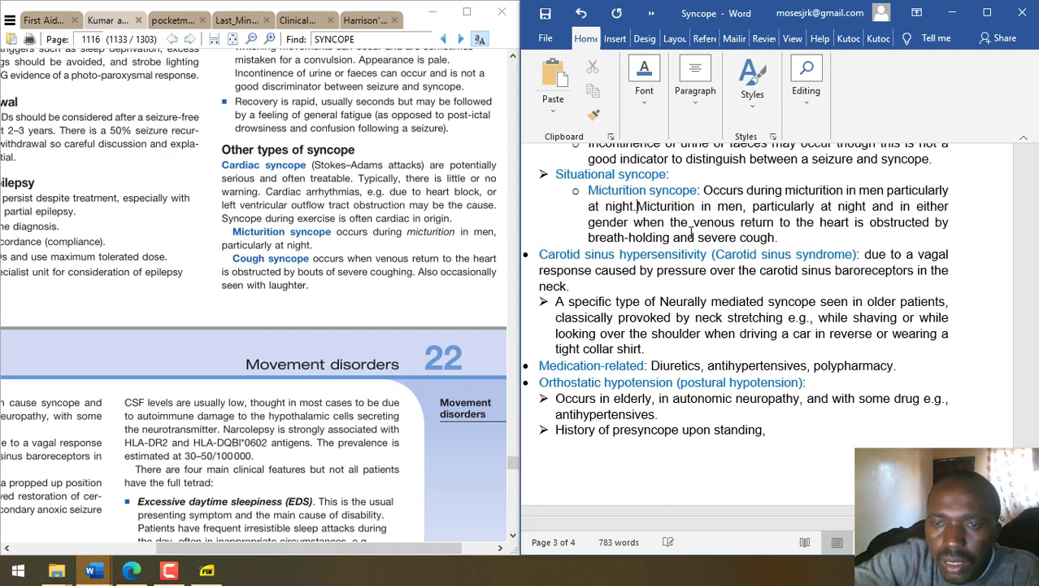
# - Remove the duplicate wording "Micturition in men, particularly at night and" and begin the remaining sentence with a capital "In"
pyautogui.press('BackSpace')
pyautogui.moveTo(673, 237); pyautogui.dragTo(649, 206)
pyautogui.click(896, 206)
pyautogui.press('BackSpace')
pyautogui.press('Delete')
pyautogui.write('I')
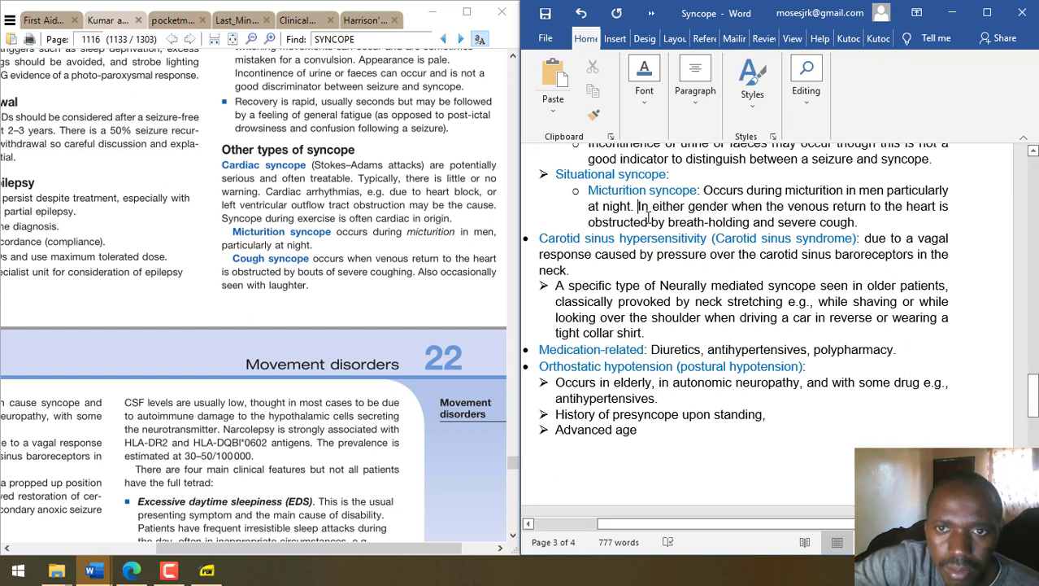
# - Split the "In either gender" sentence into its own sub-bullet and label it "Cough syncope:"
pyautogui.press('Return')
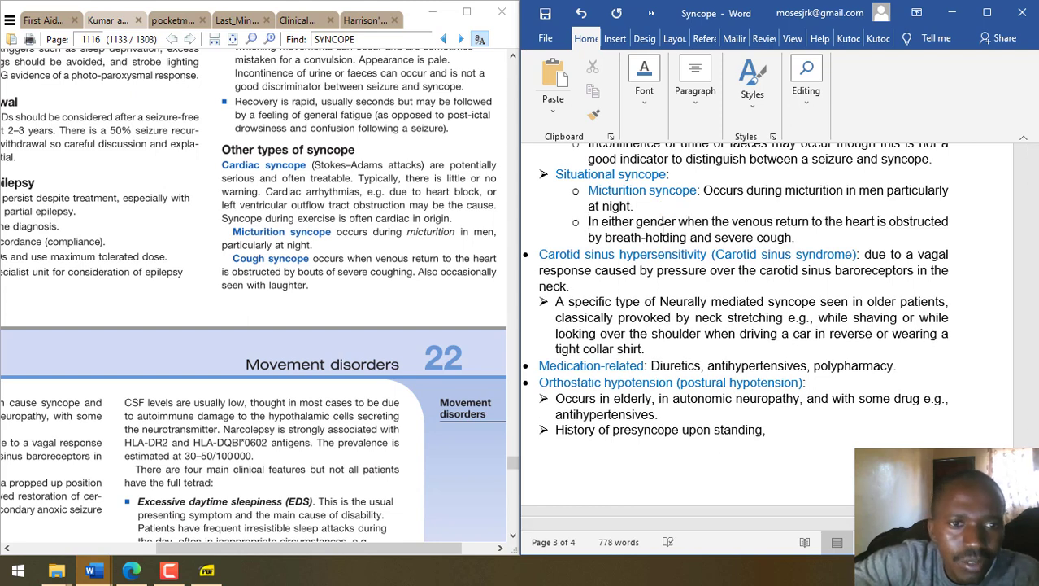
pyautogui.write('Cough ')
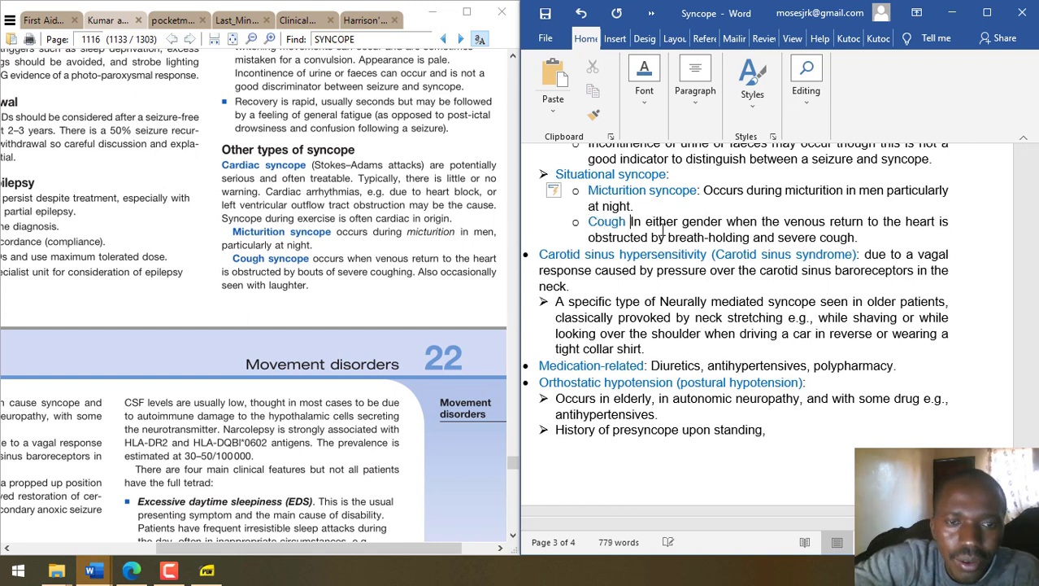
pyautogui.write('syncope:')
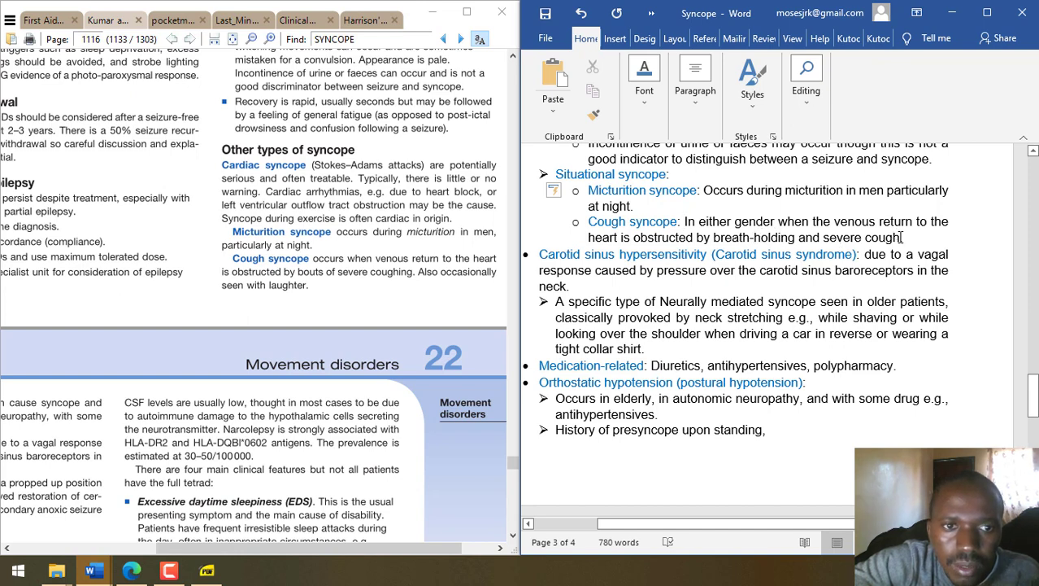
# - Add the sentence "This can occur even with laughter." to the end of the cough syncope sub-bullet
pyautogui.write('. ')
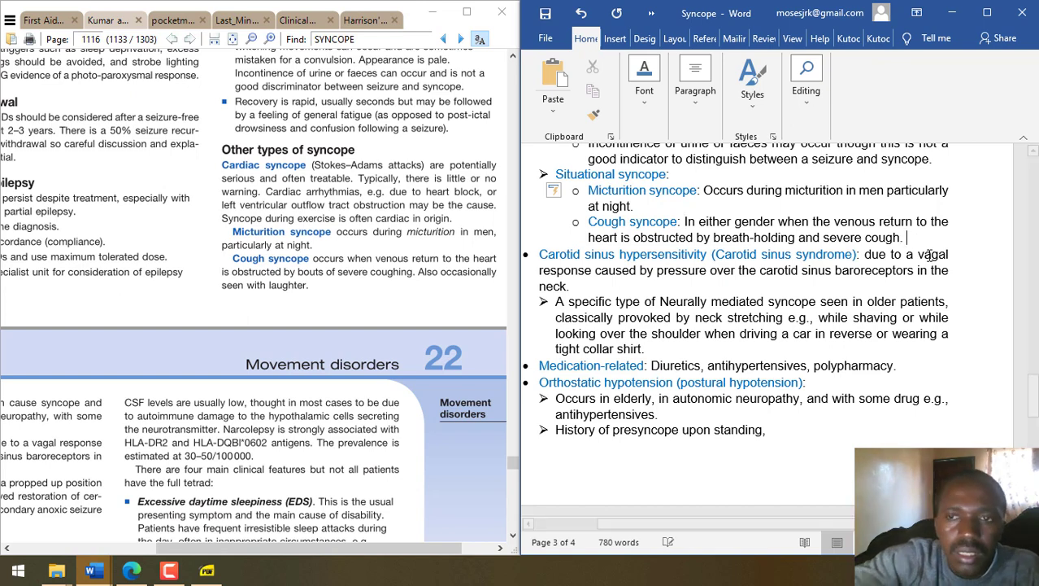
pyautogui.write('This can ')
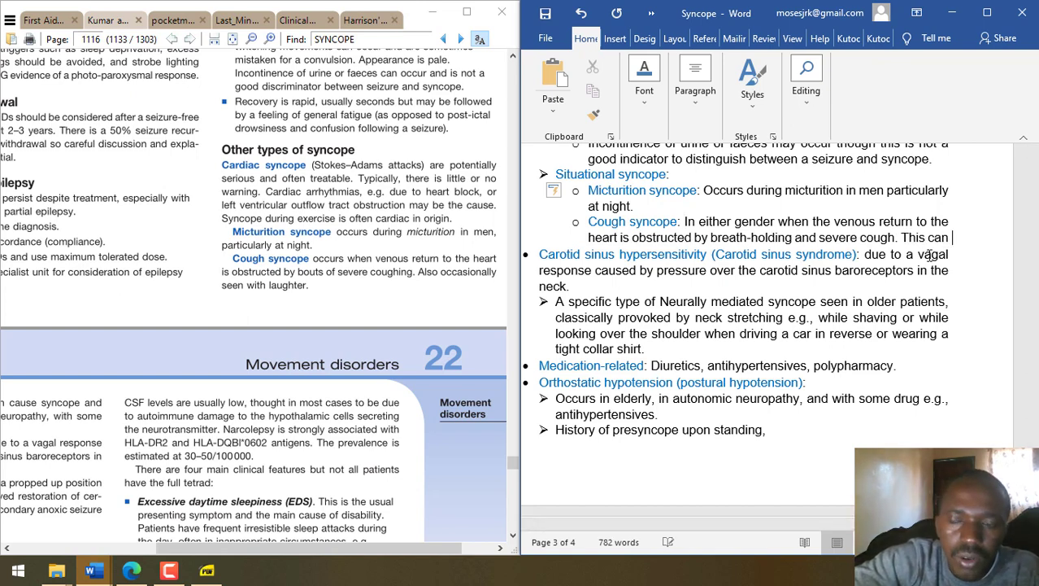
pyautogui.write('occur ')
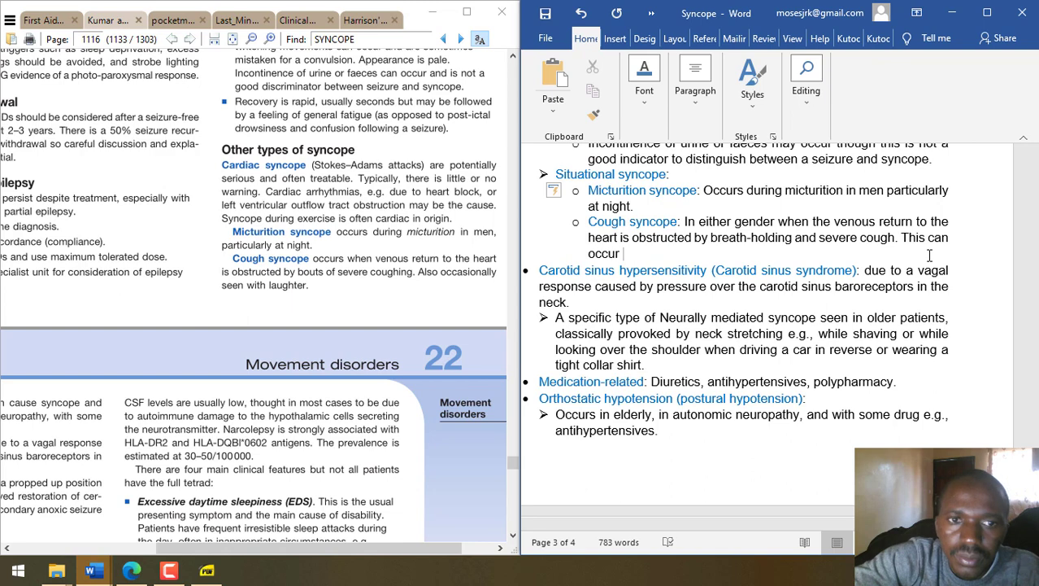
pyautogui.write('even with laguh')
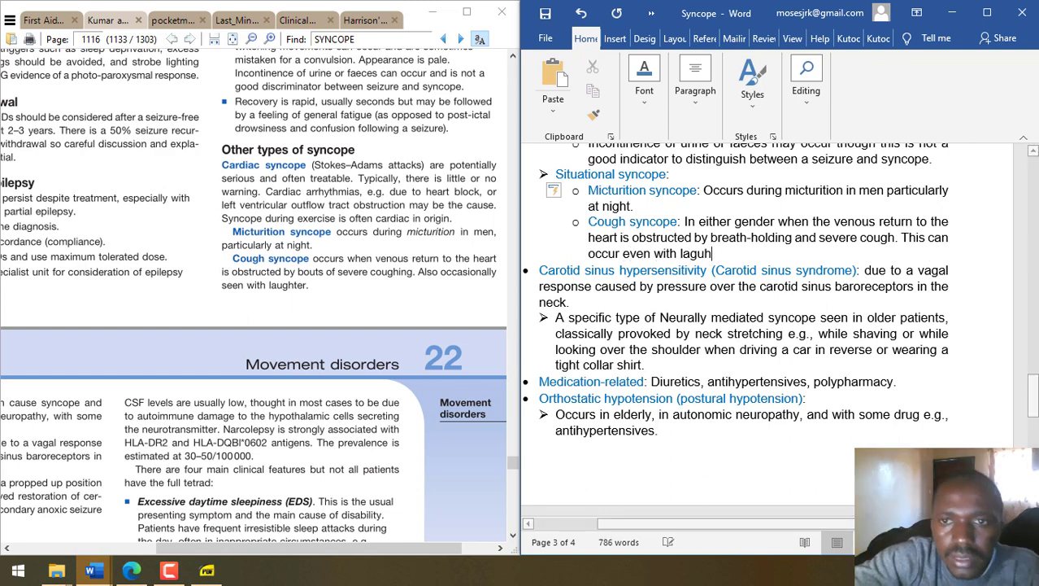
pyautogui.press('BackSpace')
pyautogui.press('BackSpace')
pyautogui.press('BackSpace')
pyautogui.write('ughter.')
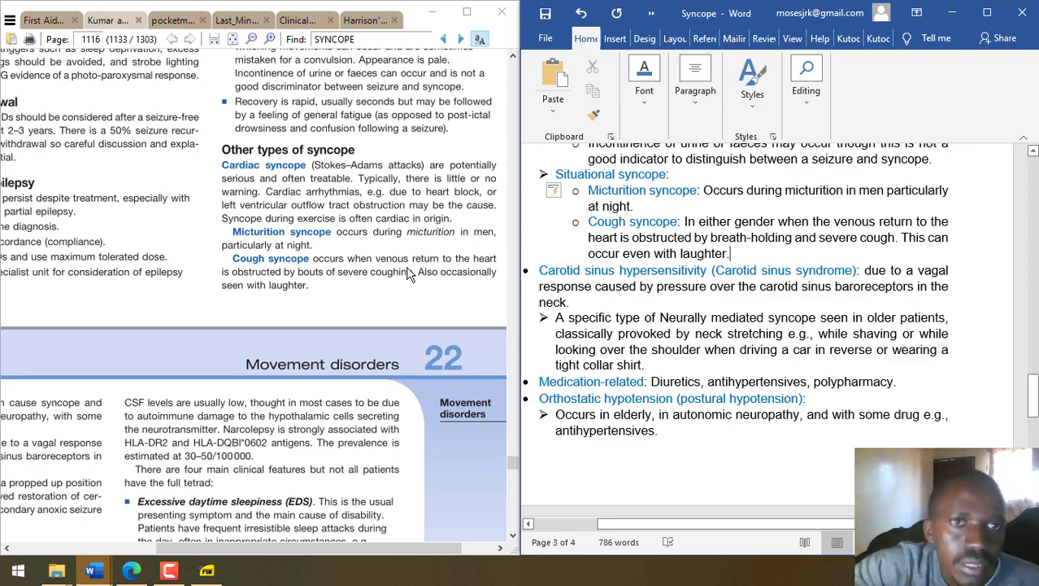
# - Compare the syncope causes in the Kumar, First Aid and Clinical textbooks with the notes, returning to the end of the antihypertensives sub-bullet
pyautogui.click(409, 274)
pyautogui.scroll(3, 409, 274)
pyautogui.scroll(-10, 409, 274)
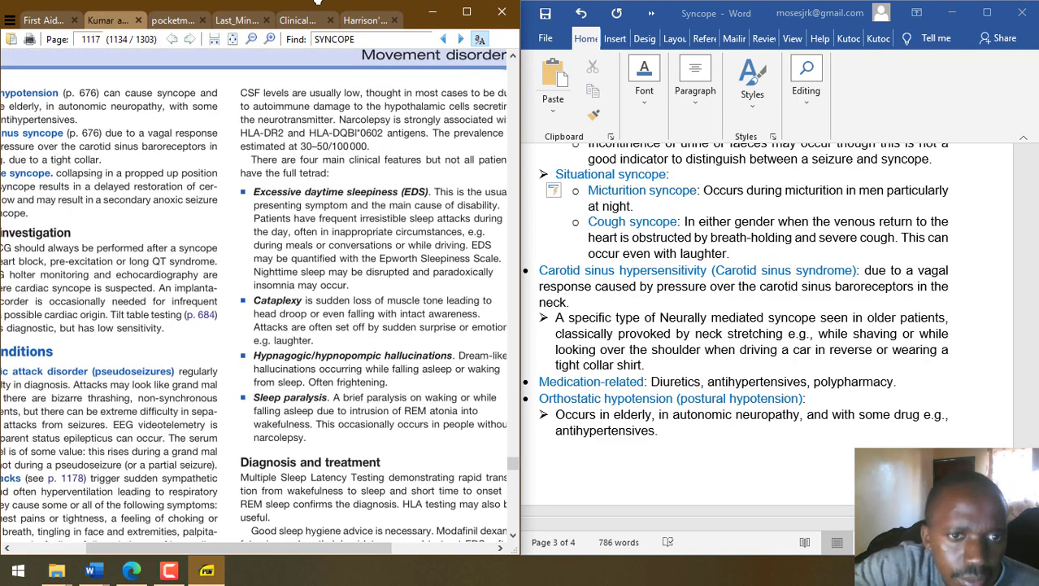
pyautogui.moveTo(238, 234); pyautogui.dragTo(309, 338)
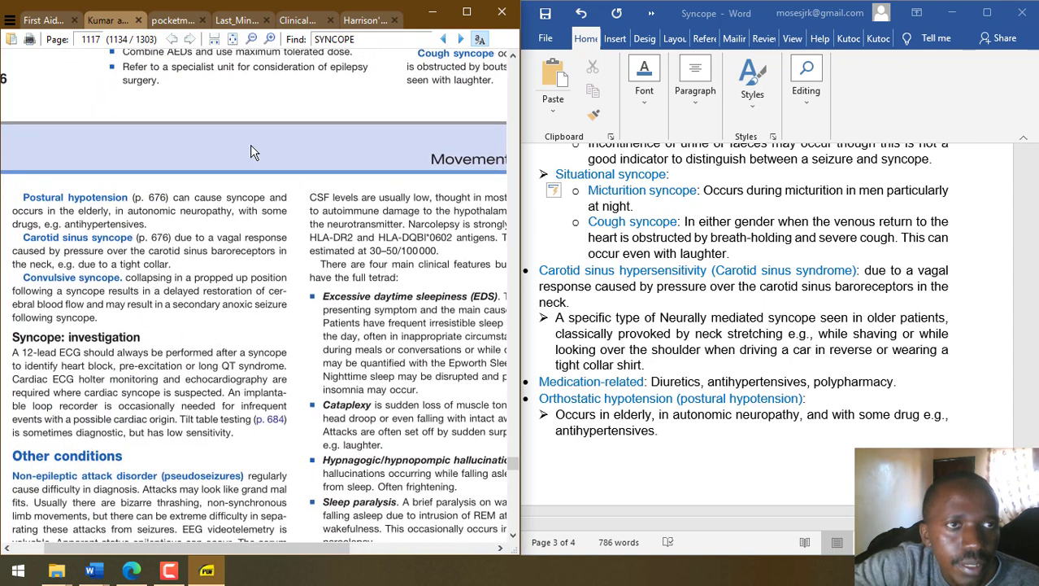
pyautogui.click(31, 24)
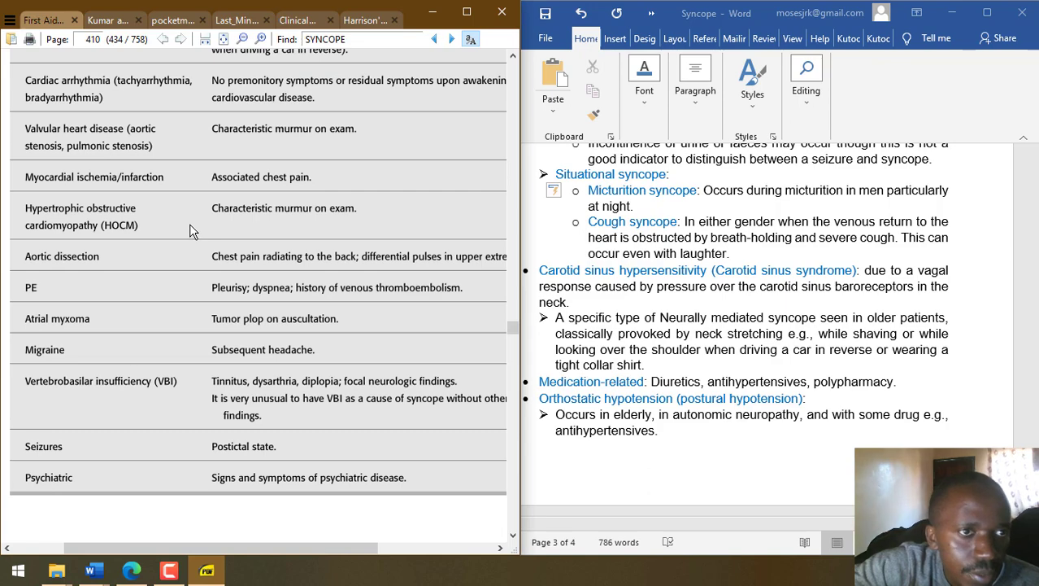
pyautogui.scroll(5, 171, 429)
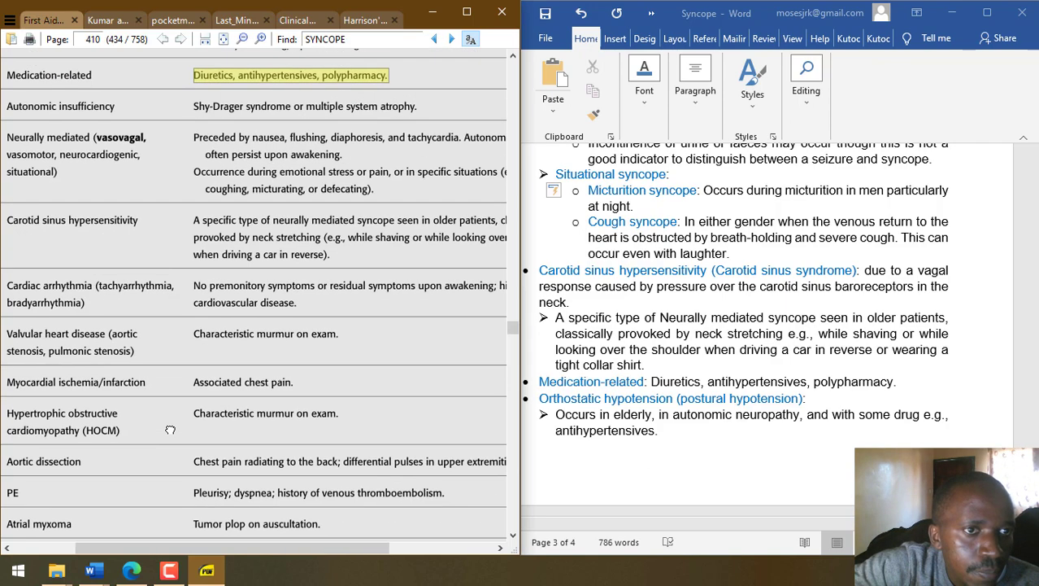
pyautogui.scroll(-2, 178, 392)
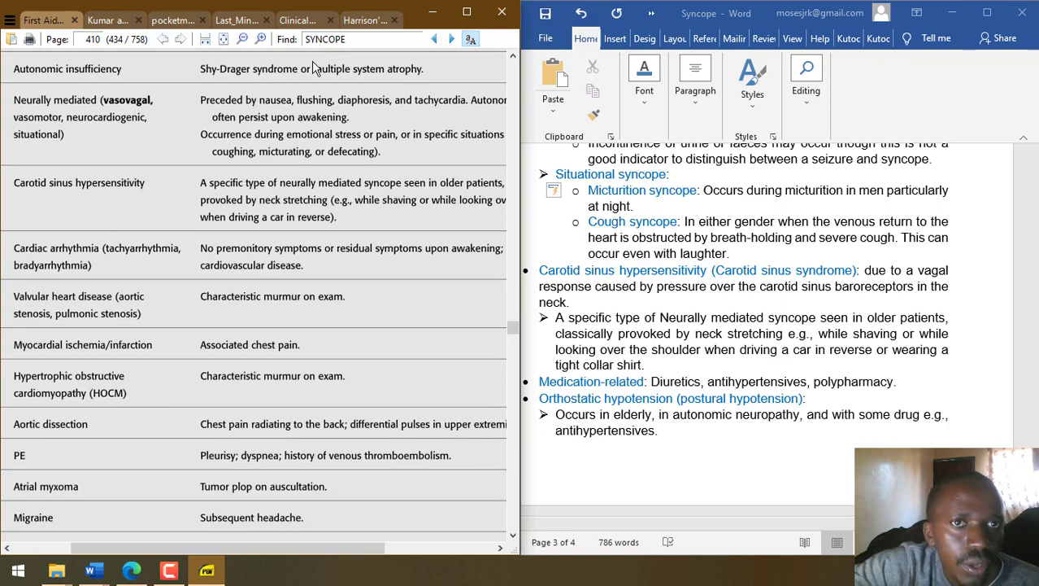
pyautogui.click(298, 21)
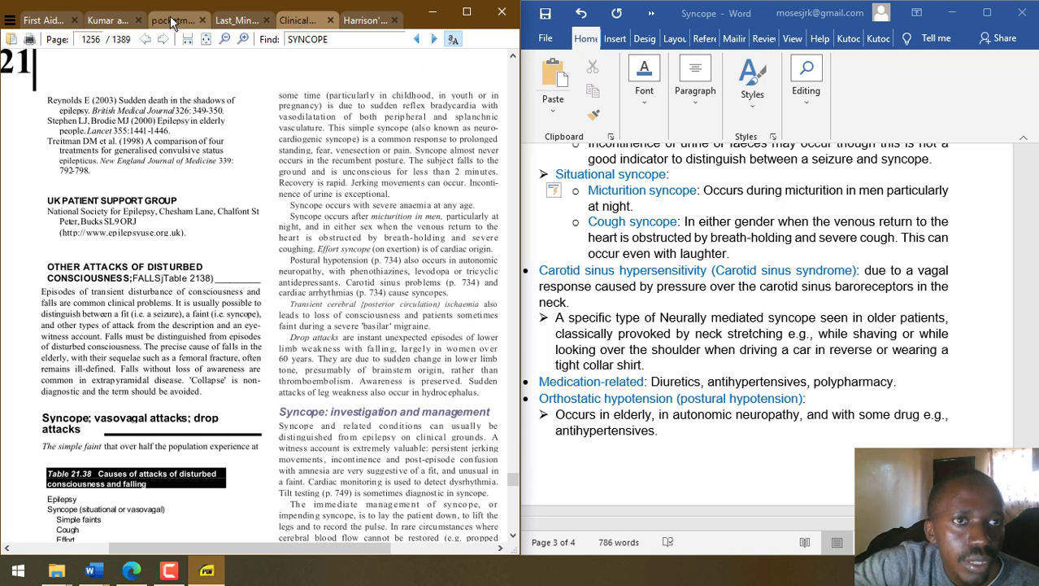
pyautogui.click(92, 22)
pyautogui.click(675, 435)
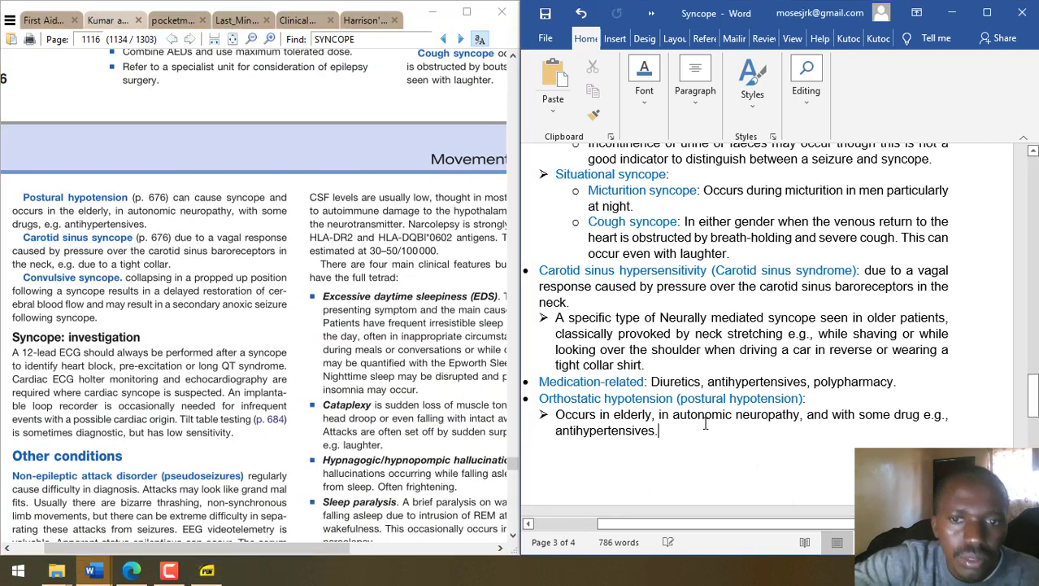
# - Undo the recent edits to the orthostatic hypotension bullet and split "Occurs in elderly" back into its own sub-bullet
pyautogui.hotkey('ctrl', 'z')
pyautogui.hotkey('ctrl', 'z')
pyautogui.hotkey('ctrl', 'z')
pyautogui.hotkey('ctrl', 'z')
pyautogui.press('BackSpace')
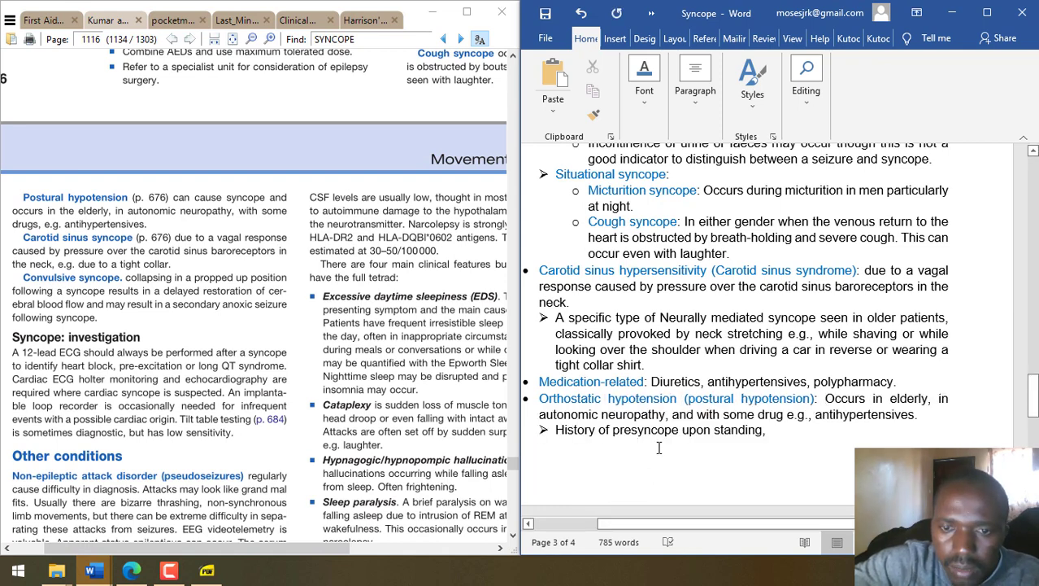
pyautogui.press('Return')
pyautogui.press('Tab')
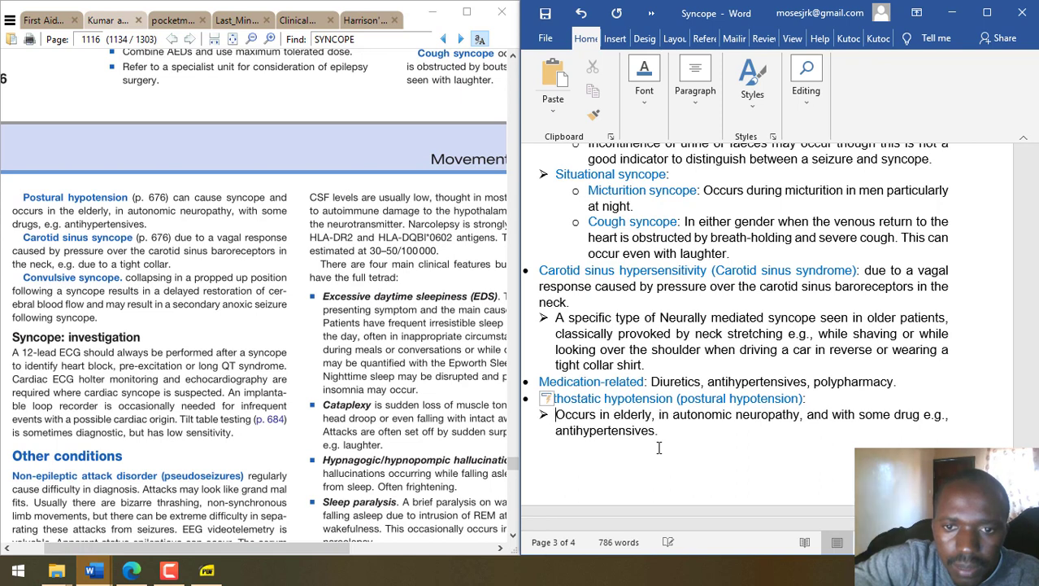
# - Add a bullet after the BP-drop item reading "Convulsive syncope: collapsing in a propped up position following a syncope"
pyautogui.press('Down')
pyautogui.press('Down')
pyautogui.press('Down')
pyautogui.press('Down')
pyautogui.press('Down')
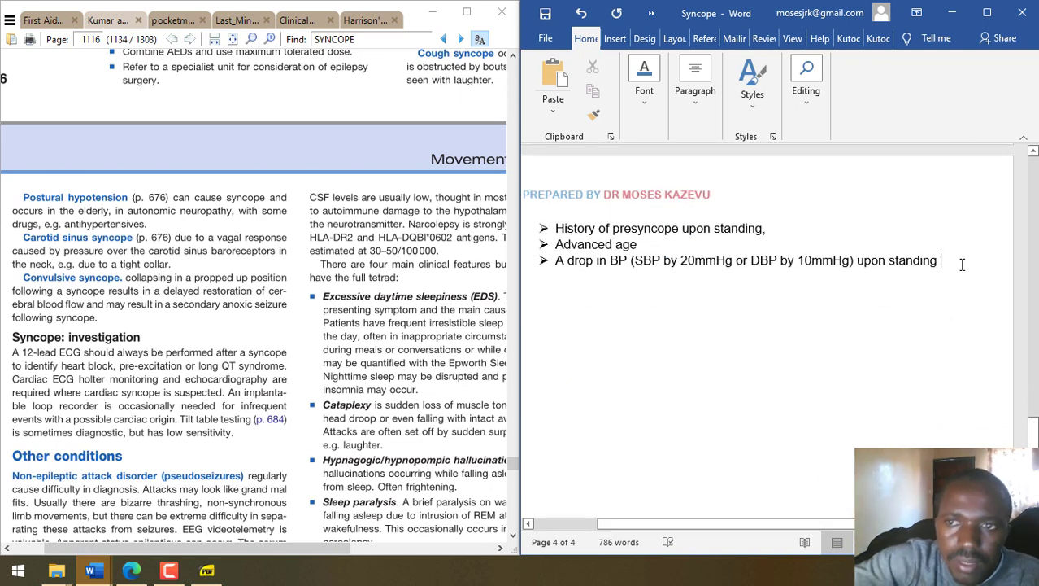
pyautogui.write('* ')
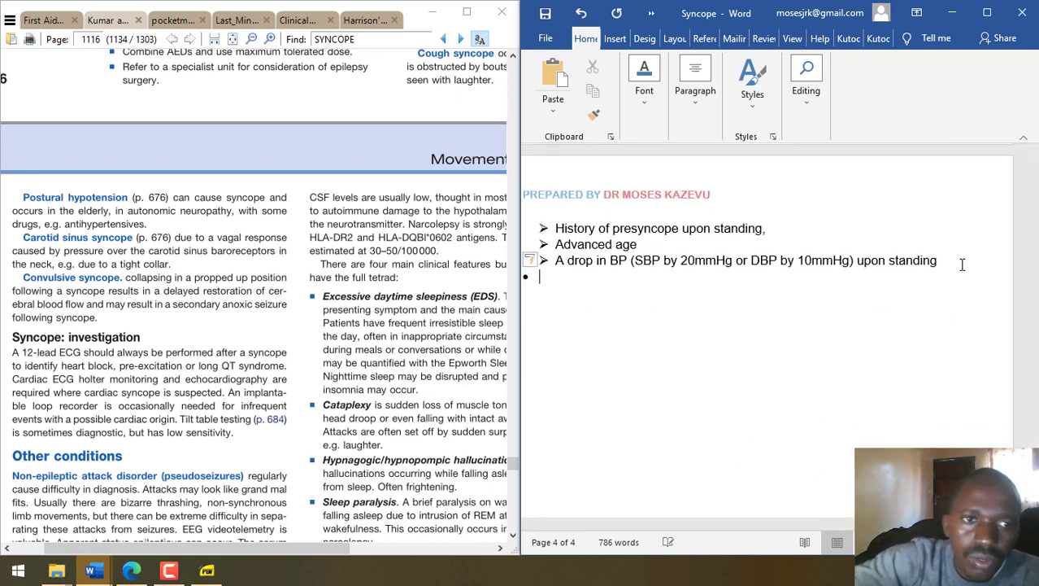
pyautogui.write('Convulsive syncope: collapsi')
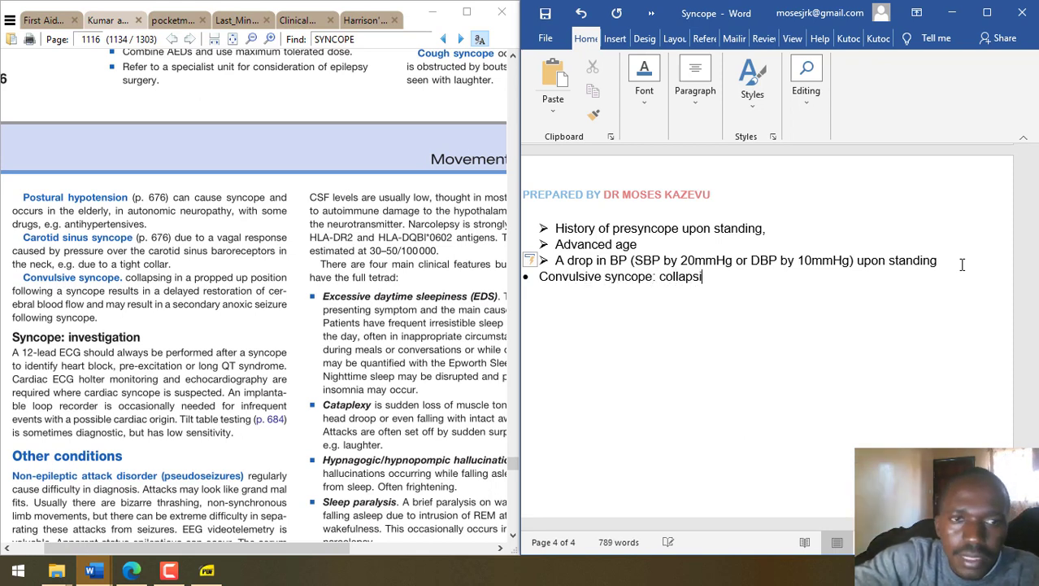
pyautogui.write('ng in a proppe')
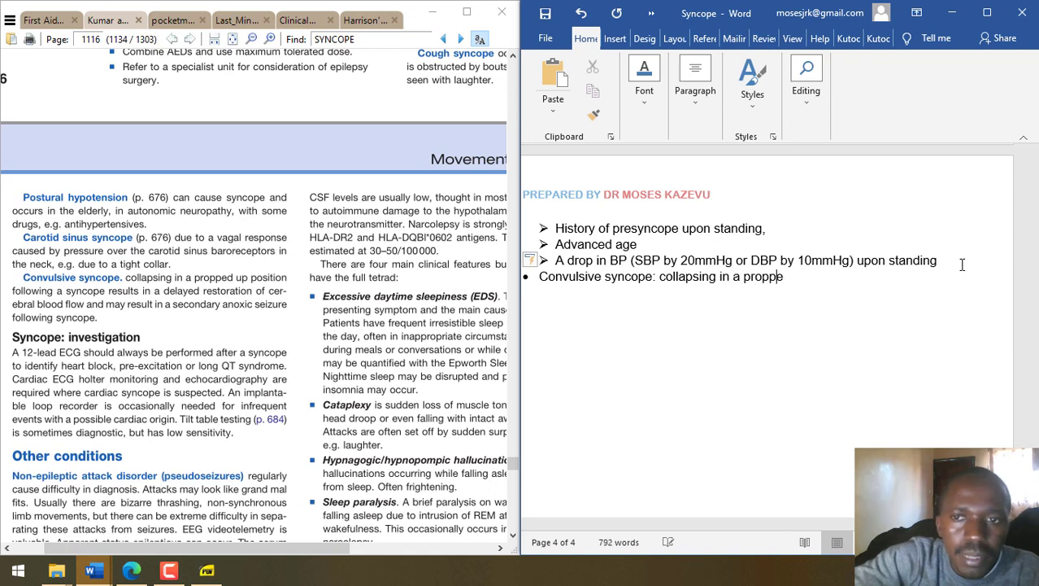
pyautogui.write('d up position following a sycope r')
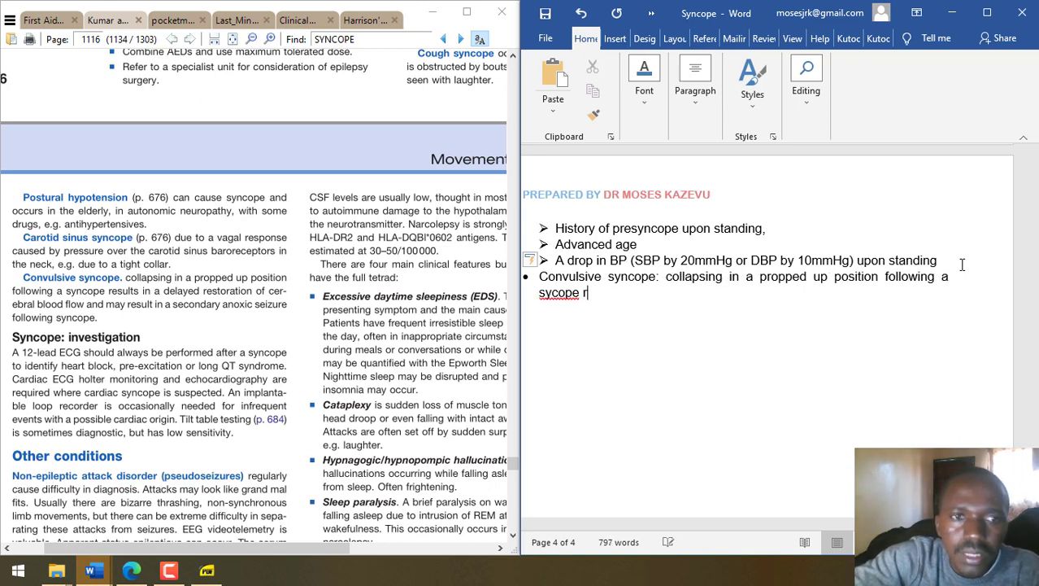
# - Continue with "results in delayed restoration of cerebral blood flow and may result in a secondary anoxic seizure following syncope" and correct the misspelled "sycope"
pyautogui.write('esults in delated')
pyautogui.press('BackSpace')
pyautogui.press('BackSpace')
pyautogui.press('BackSpace')
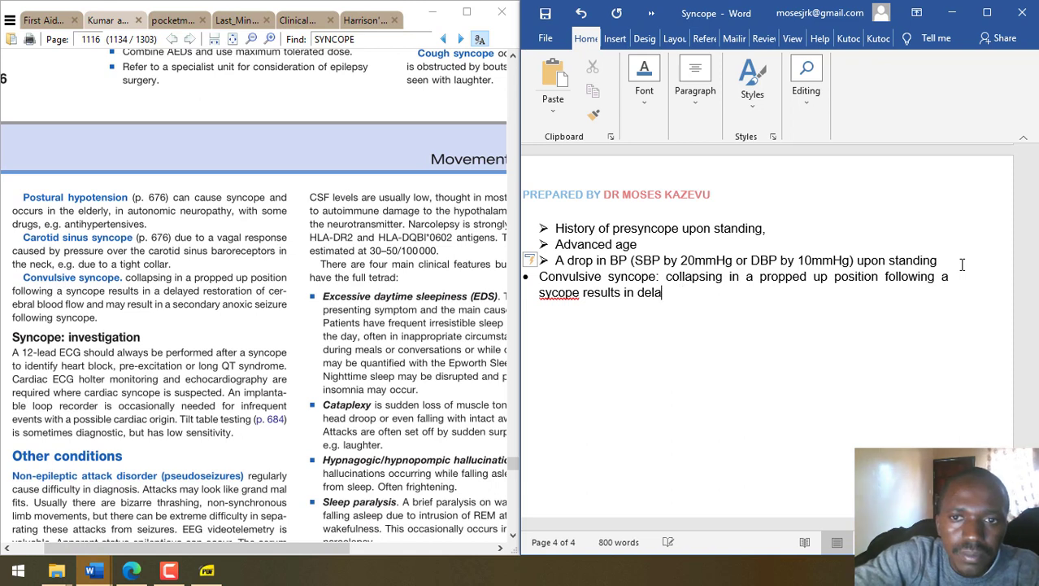
pyautogui.write('yed restoration of cere')
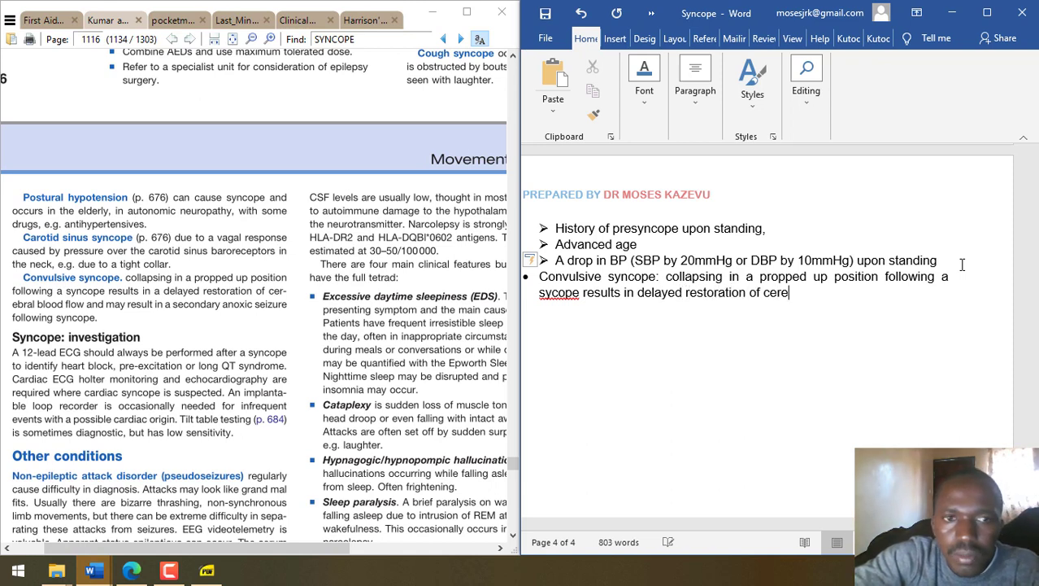
pyautogui.write('bral blood ')
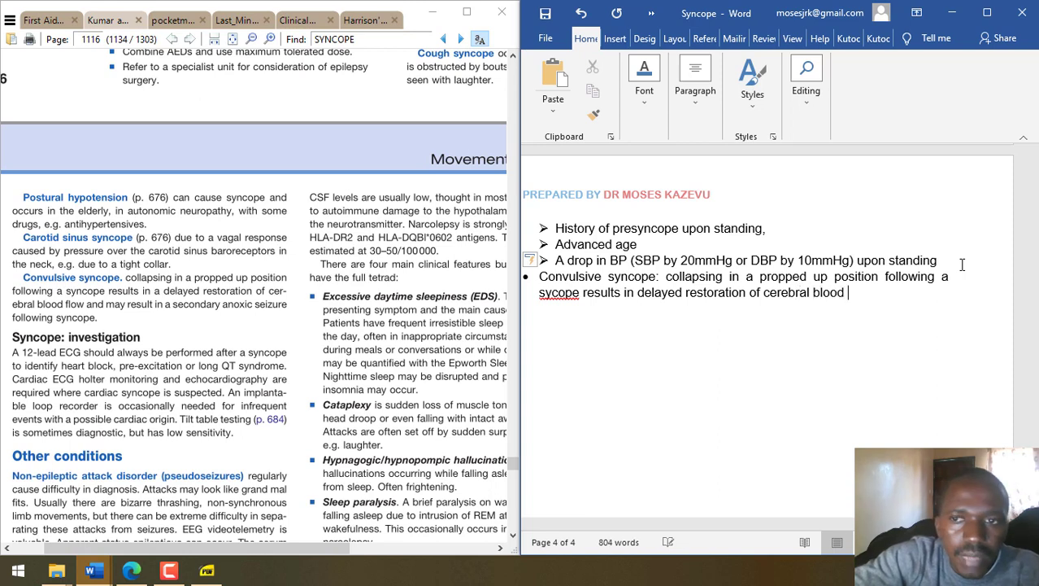
pyautogui.write('flow and may result in a secondary')
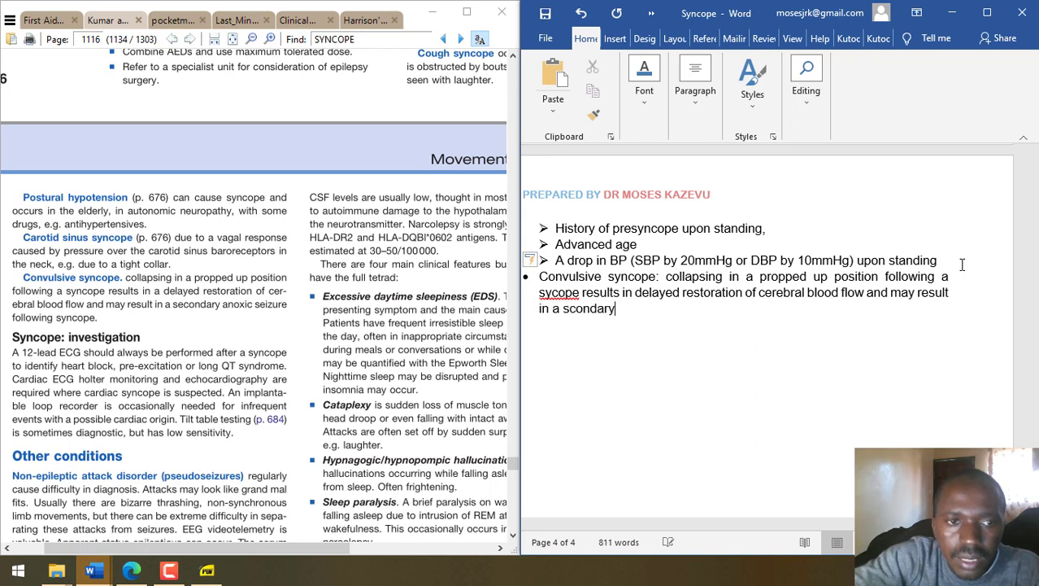
pyautogui.write(' anoxic sziu')
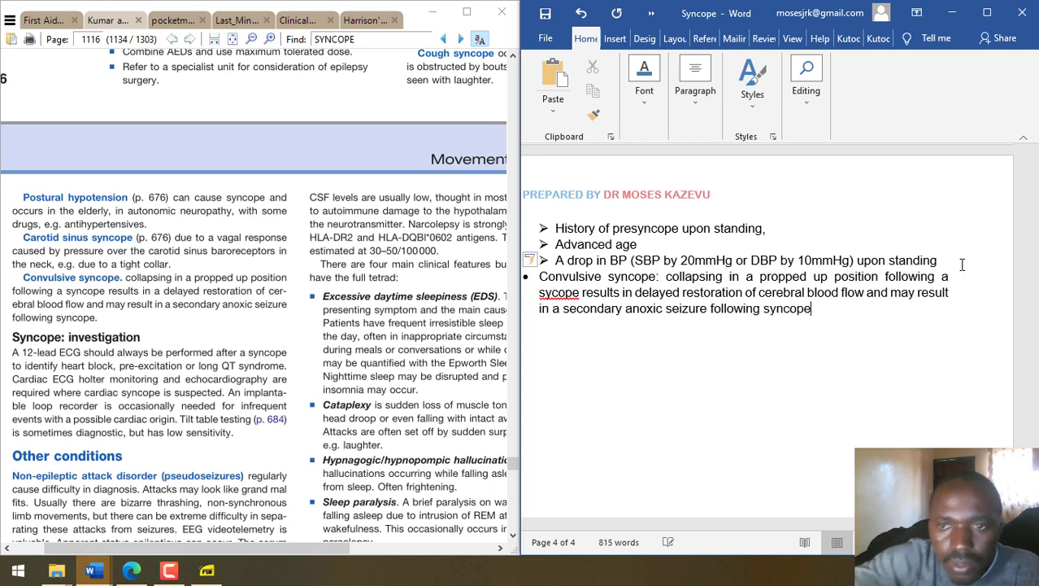
pyautogui.rightClick(556, 297)
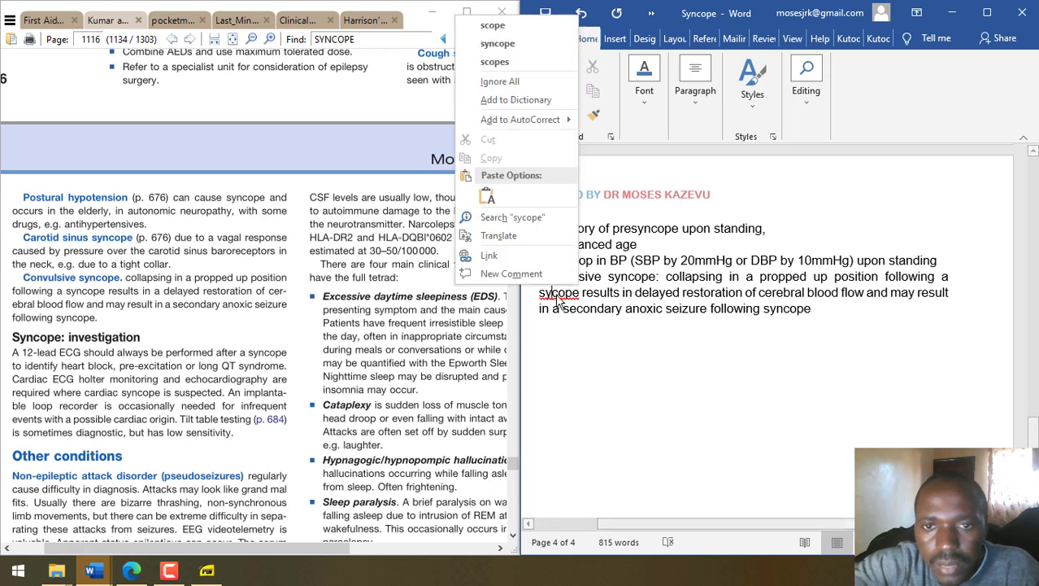
pyautogui.click(501, 44)
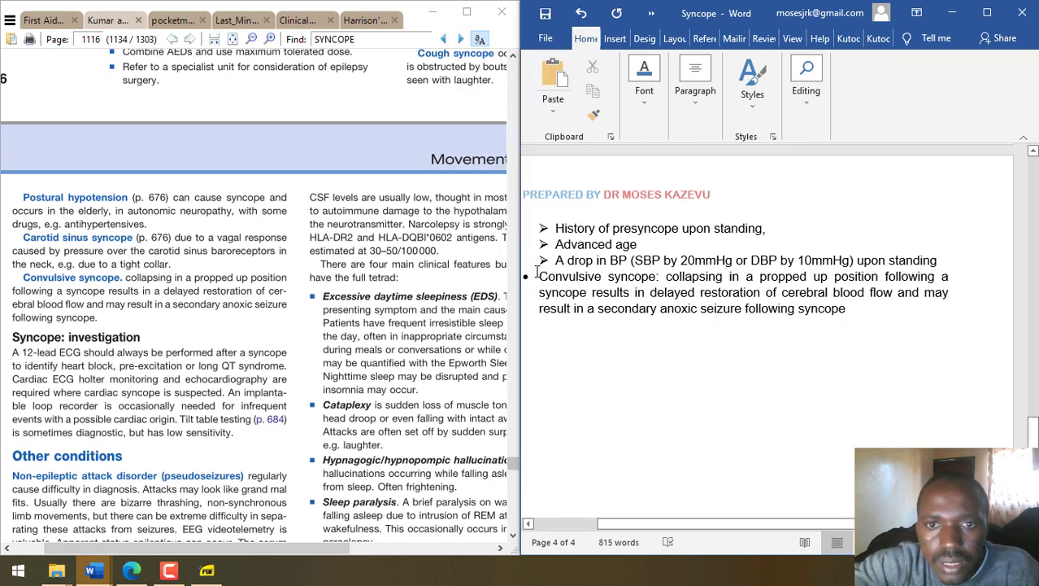
# - Reword the bullet's opening to "Note in Convulsive syncope collapsing" without the colon, and save the document
pyautogui.write('Note ')
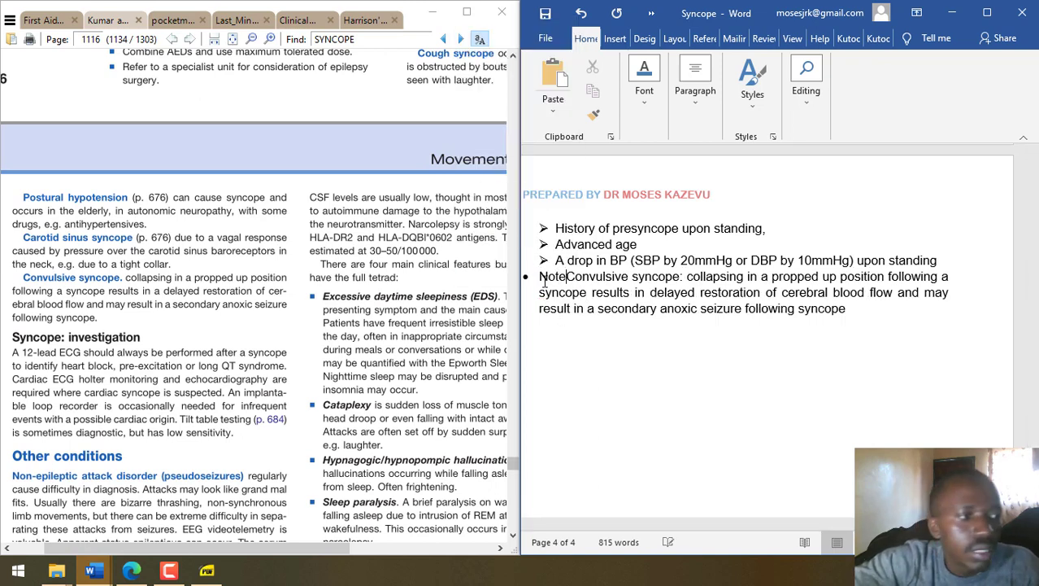
pyautogui.write('in')
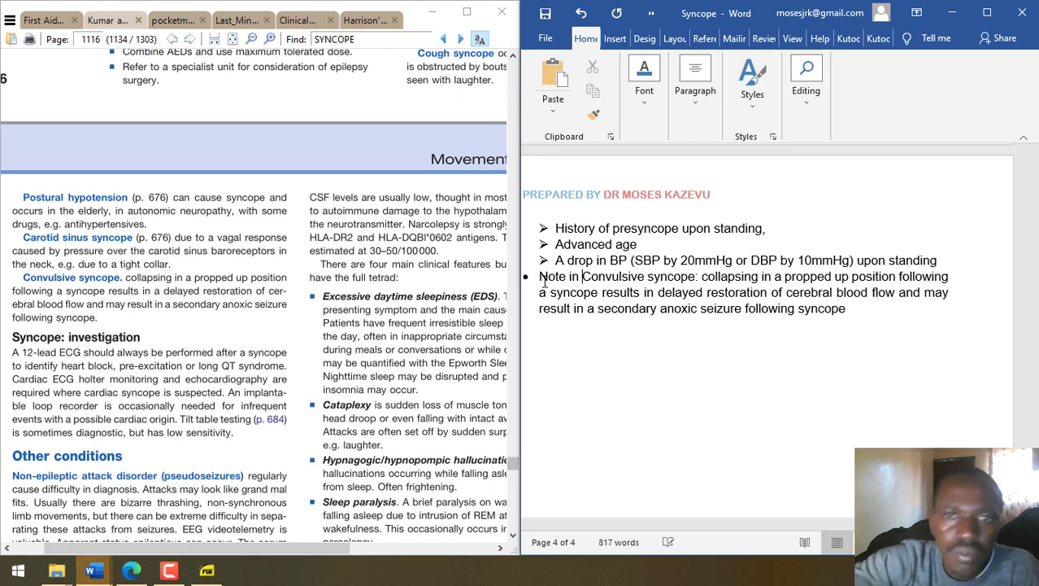
pyautogui.click(708, 278)
pyautogui.press('Left')
pyautogui.press('Left')
pyautogui.press('BackSpace')
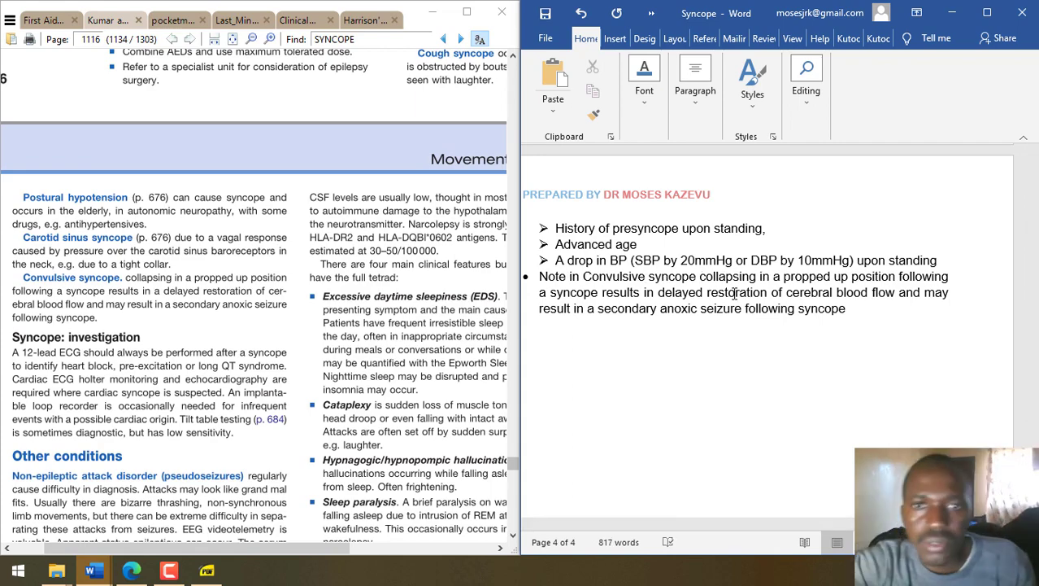
pyautogui.hotkey('ctrl', 's')
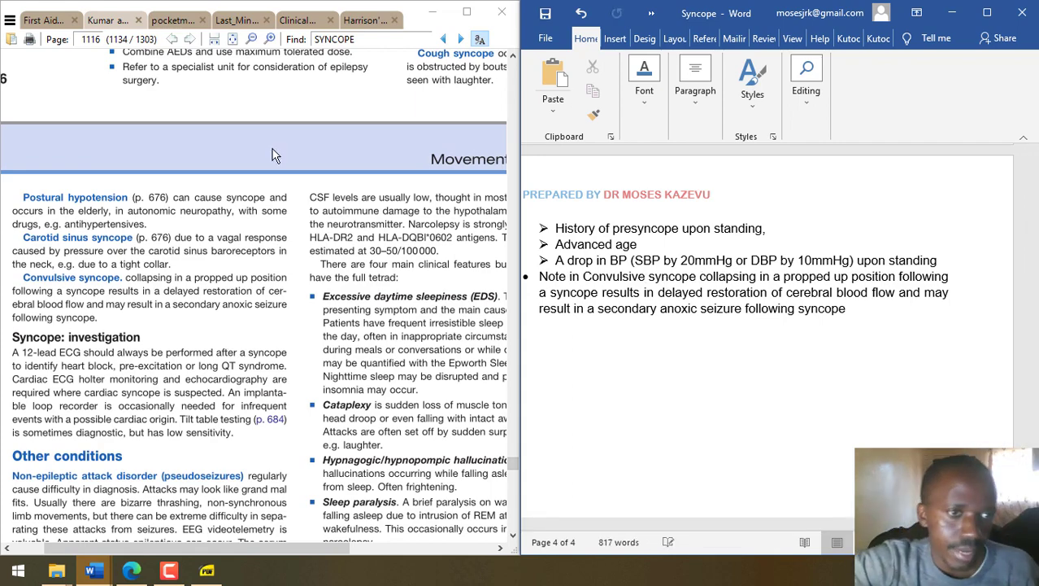
# - Examine the other conditions in the Kumar textbook and compare the First Aid differential diagnosis table of syncope with the notes
pyautogui.scroll(-3, 272, 156)
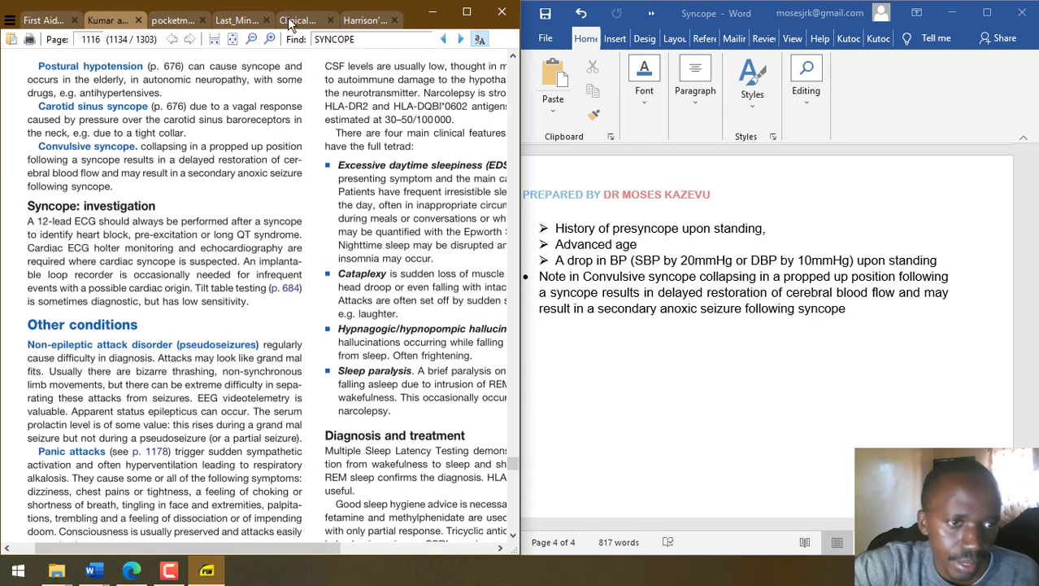
pyautogui.moveTo(301, 338); pyautogui.dragTo(309, 67)
pyautogui.moveTo(340, 334); pyautogui.dragTo(327, 213)
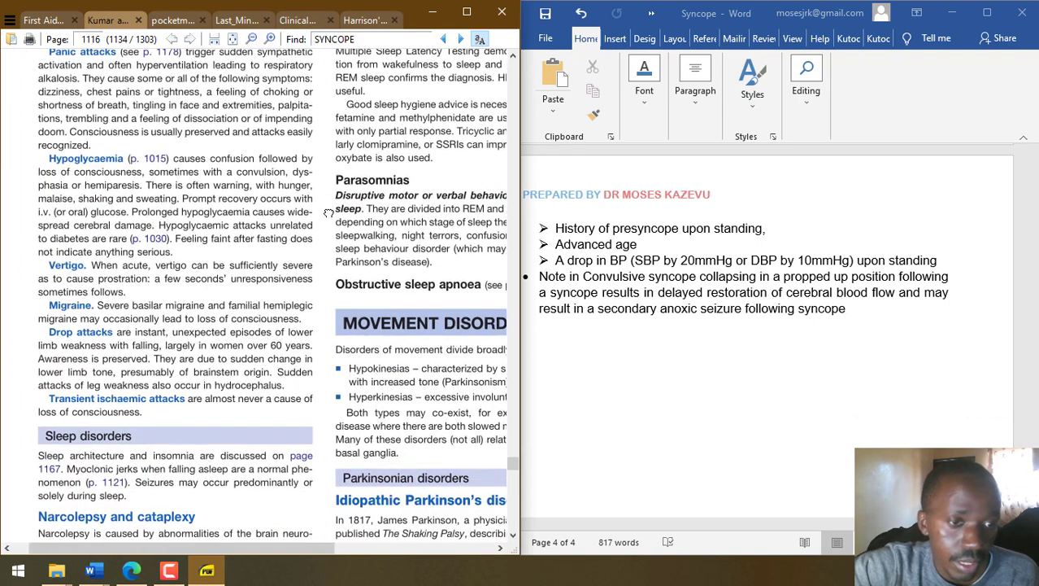
pyautogui.scroll(8, 328, 213)
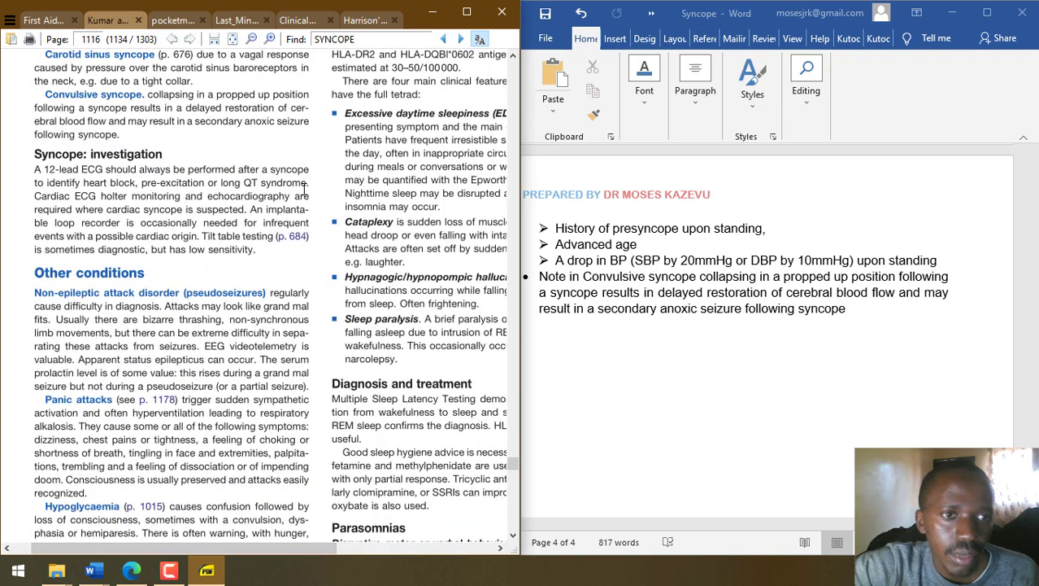
pyautogui.scroll(10, 317, 160)
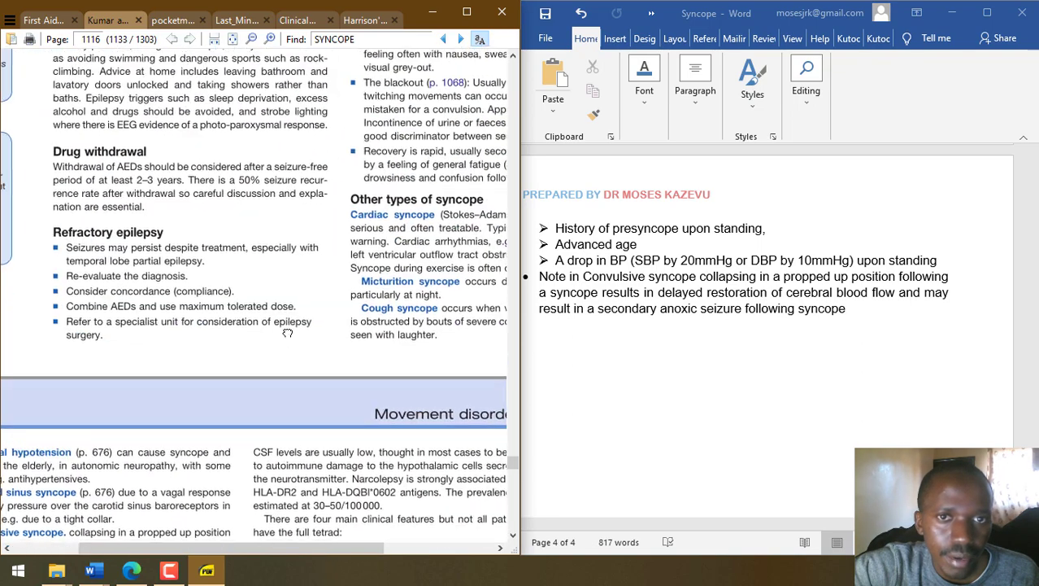
pyautogui.click(38, 12)
pyautogui.moveTo(146, 175); pyautogui.dragTo(215, 311)
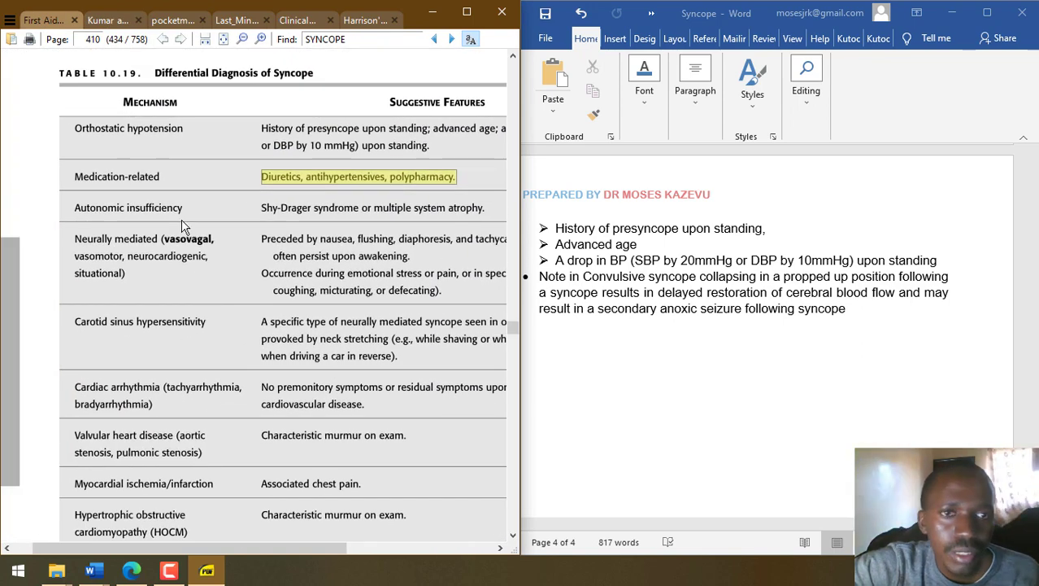
pyautogui.click(592, 249)
pyautogui.scroll(3, 688, 297)
pyautogui.scroll(4, 689, 296)
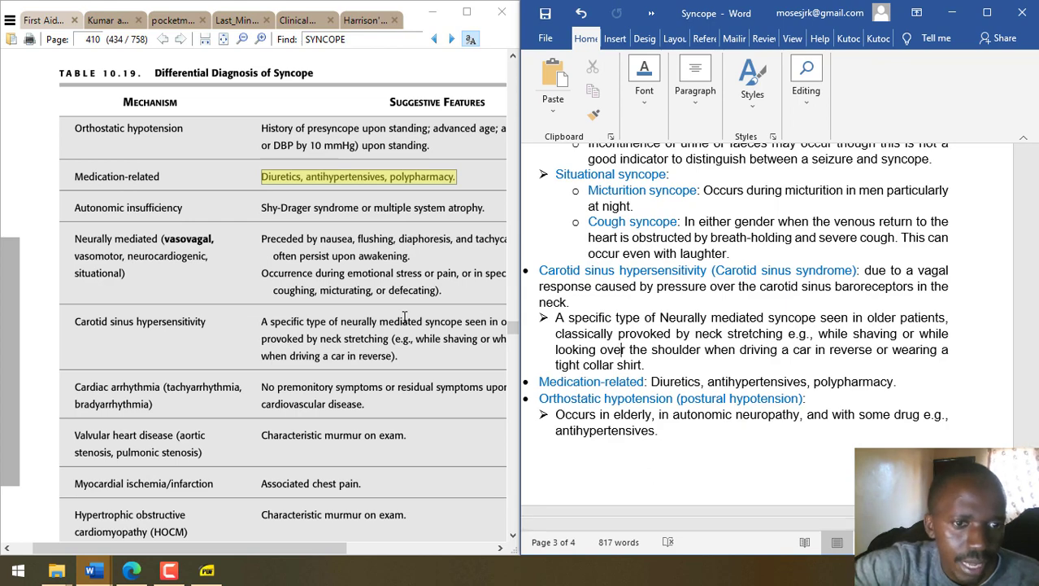
pyautogui.scroll(-3, 208, 325)
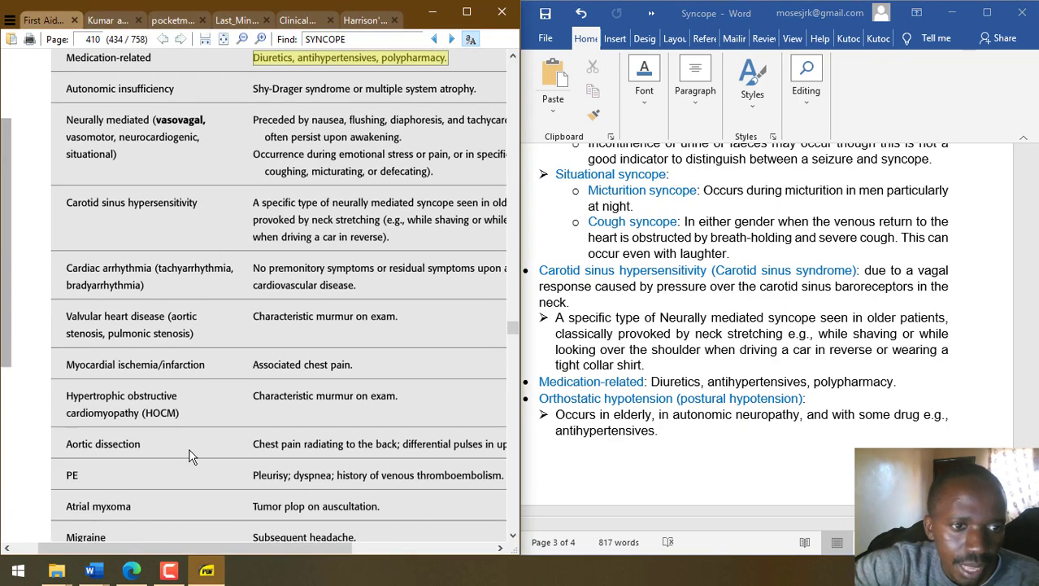
pyautogui.moveTo(200, 463); pyautogui.dragTo(177, 543)
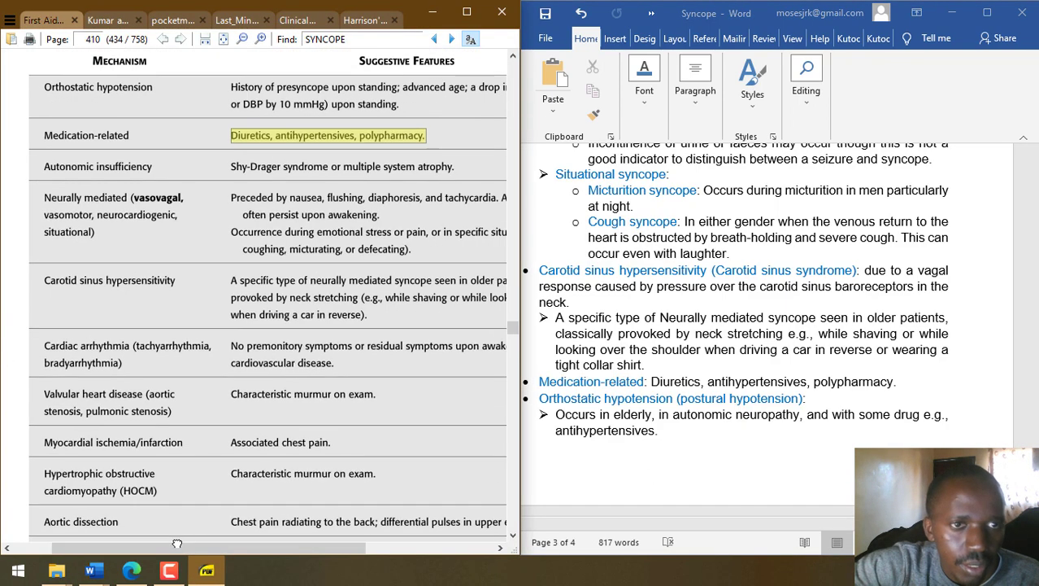
# - Correct "propped up" to "propped-up" in the convulsive syncope note
pyautogui.click(765, 470)
pyautogui.scroll(-5, 766, 469)
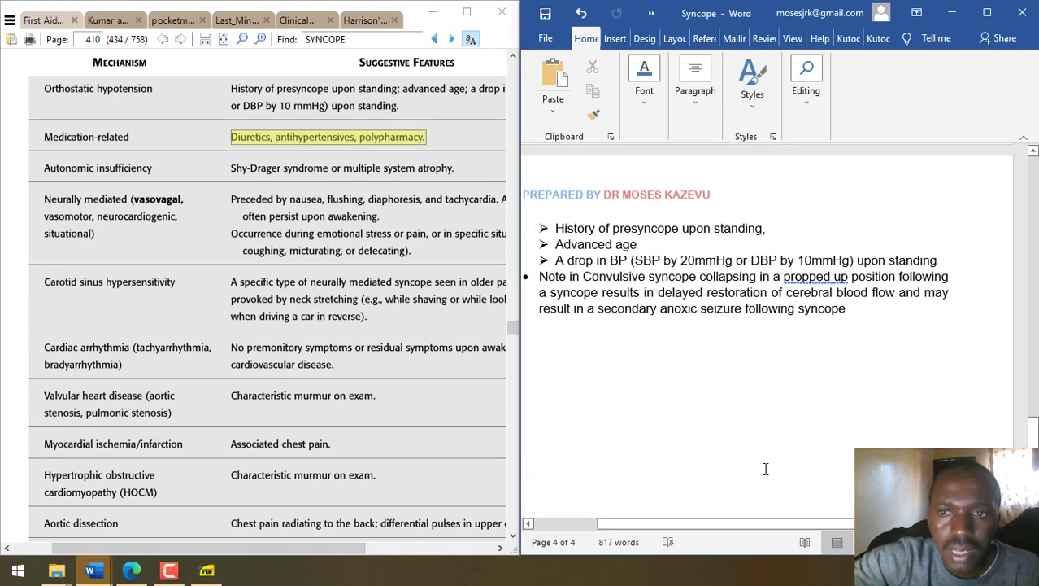
pyautogui.rightClick(819, 287)
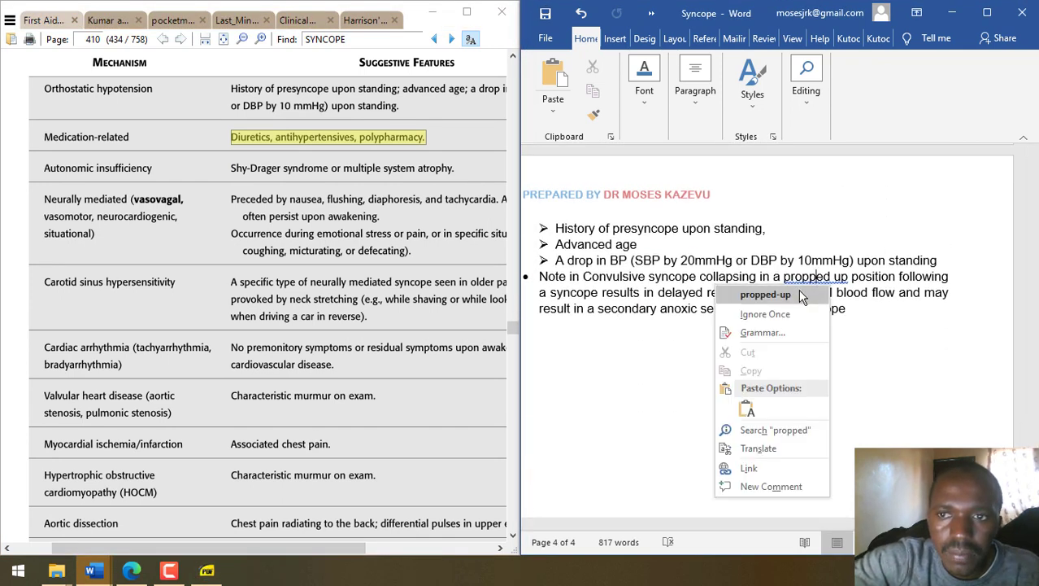
pyautogui.click(795, 294)
# - Insert an "Other causes:" bullet above the convulsive syncope note and start a sub-bullet beneath it
pyautogui.press('Return')
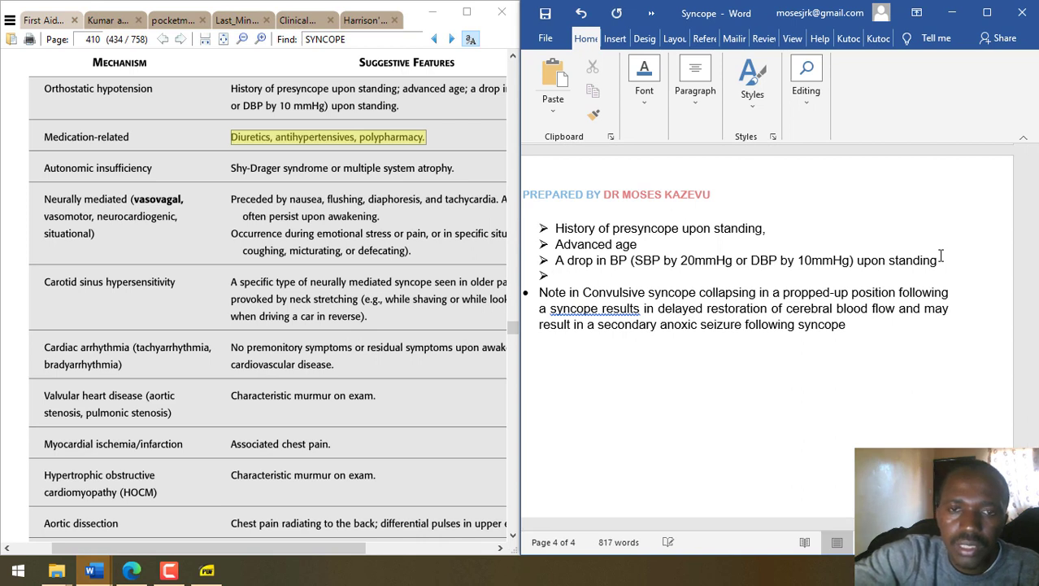
pyautogui.press('BackSpace')
pyautogui.press('Return')
pyautogui.write('* Other causes:')
pyautogui.press('Return')
pyautogui.press('Tab')
# - Enter "Autonomic insufficiency: Shy-Drager syndrome or multiple system atrophy." as the first other cause and colour its name "Autonomic insufficiency" blue
pyautogui.write('Autonoc')
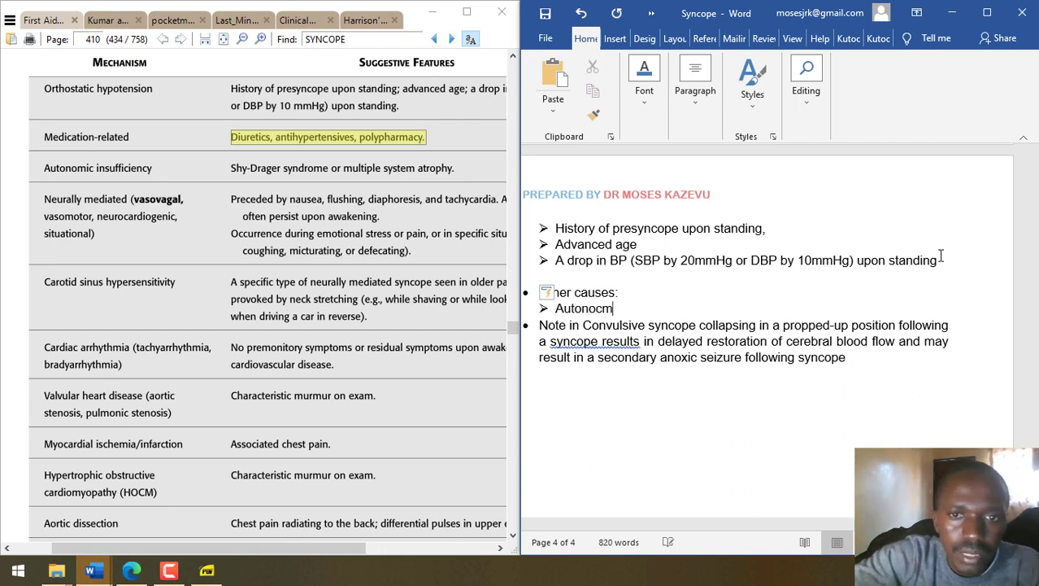
pyautogui.write('c insufff')
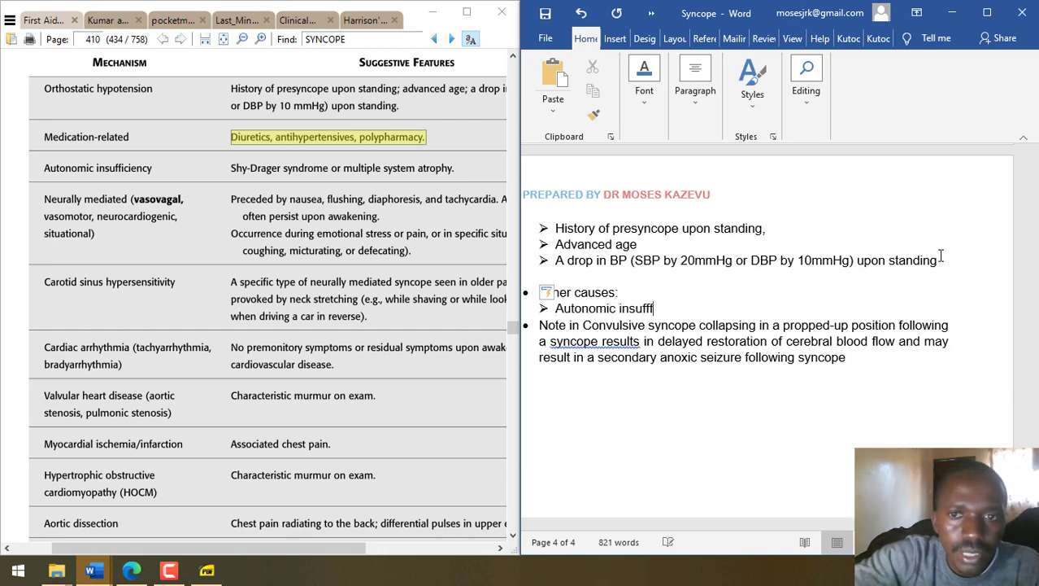
pyautogui.press('BackSpace')
pyautogui.write('iciency: S')
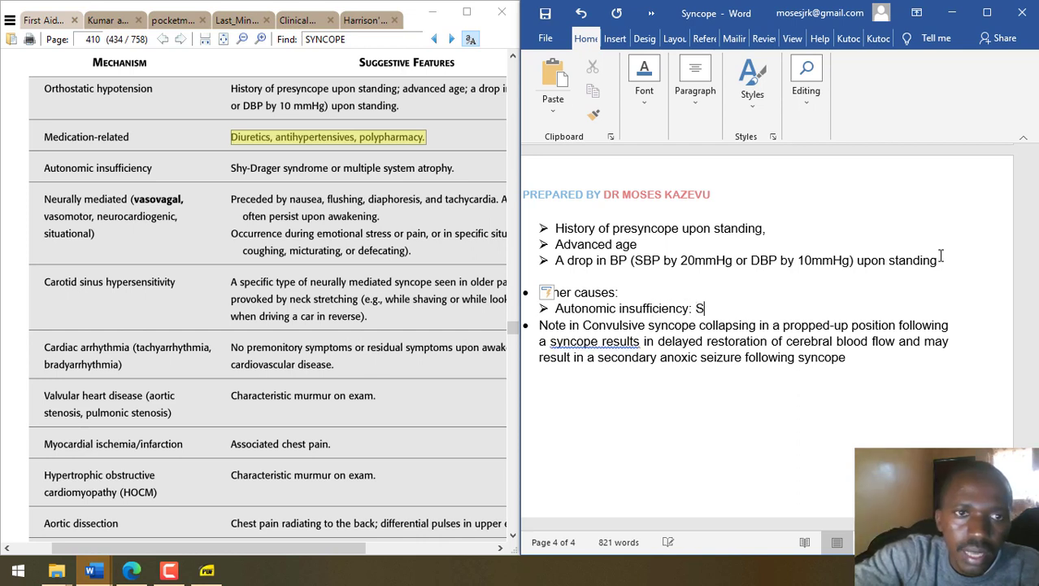
pyautogui.write('hy-Drager')
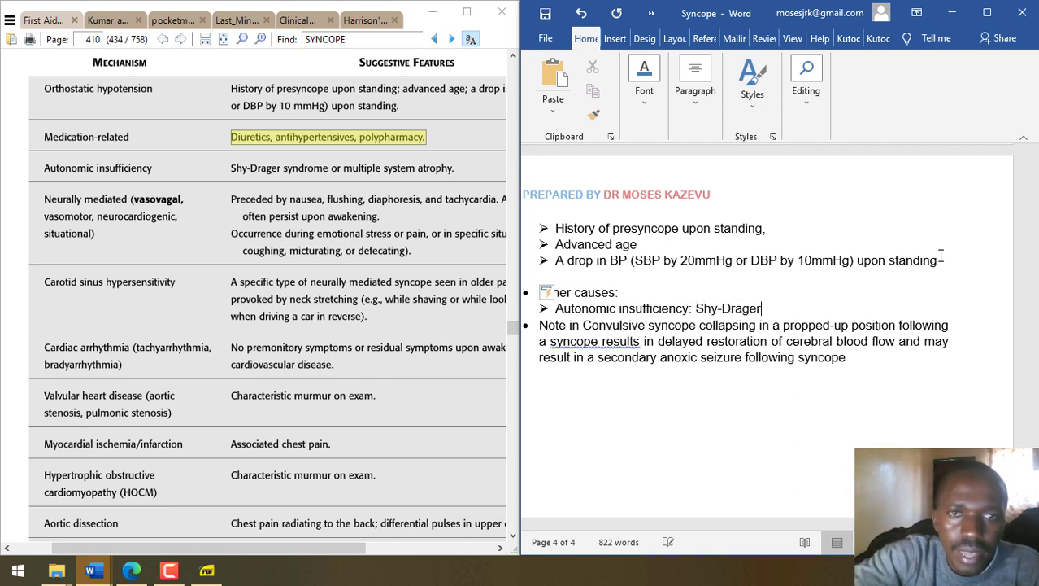
pyautogui.write(' syndrome or multiple')
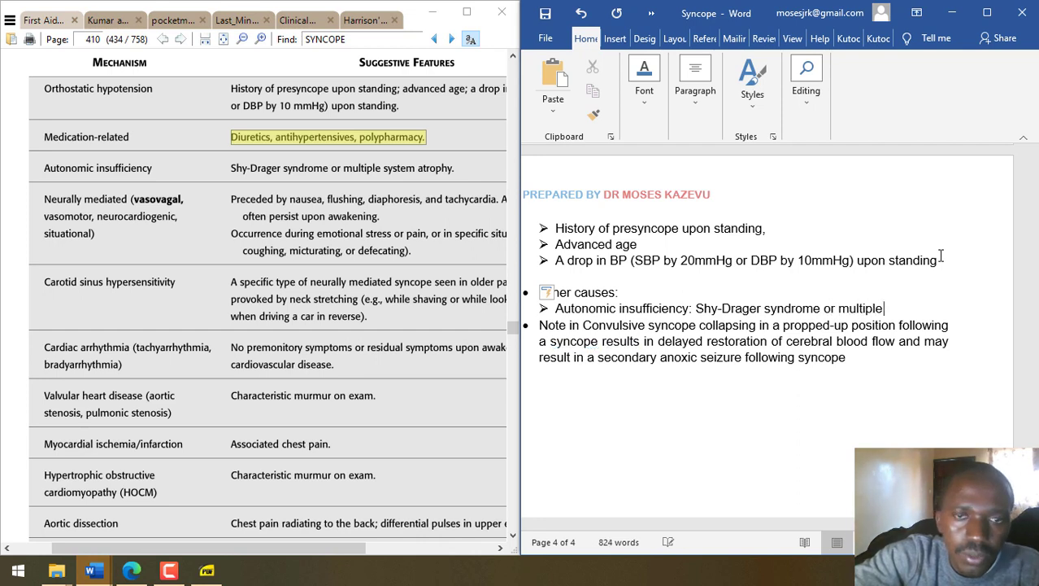
pyautogui.write(' system atrop')
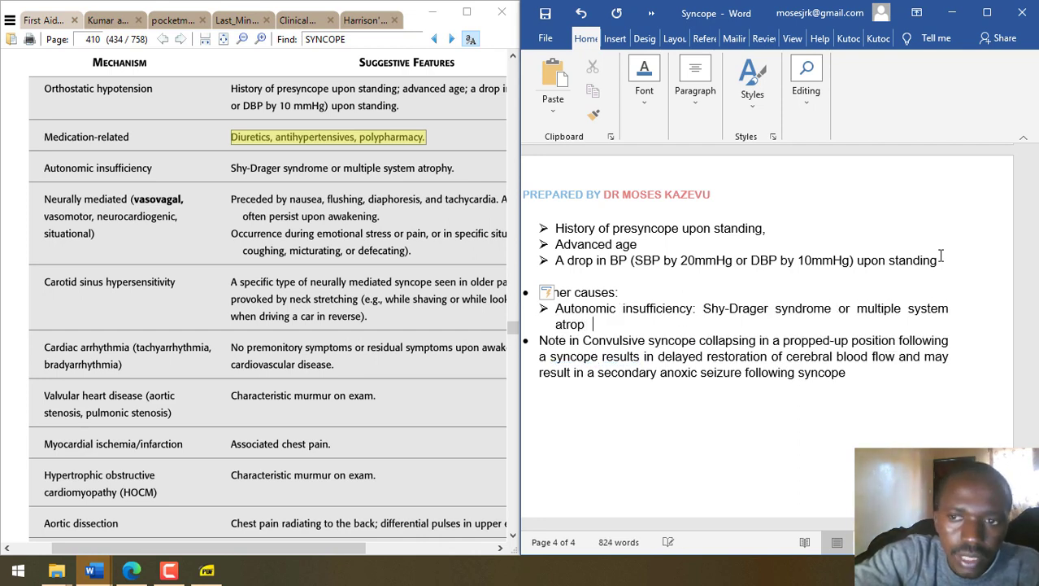
pyautogui.write('hy.')
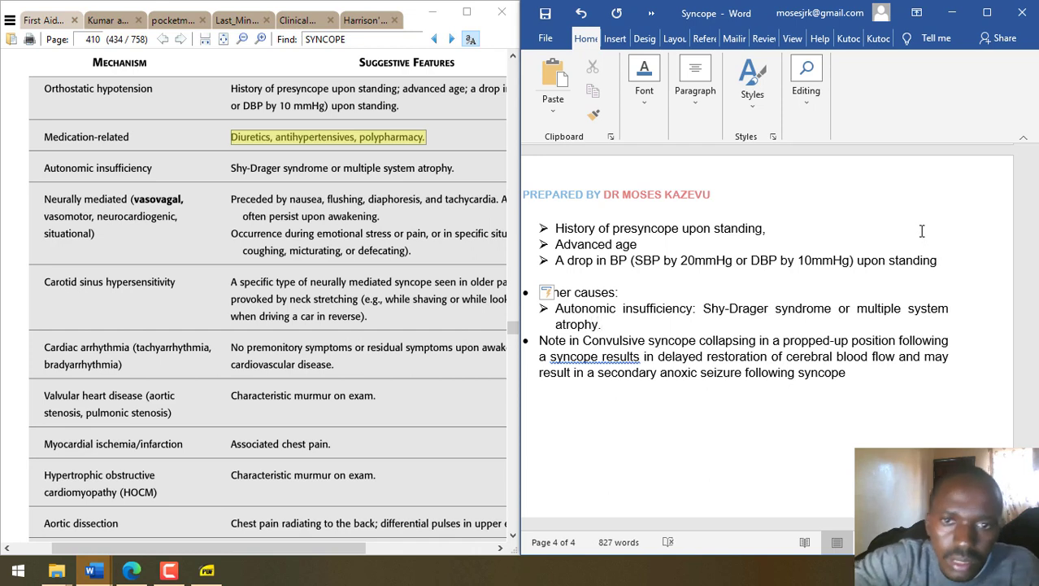
pyautogui.moveTo(557, 308); pyautogui.dragTo(663, 310)
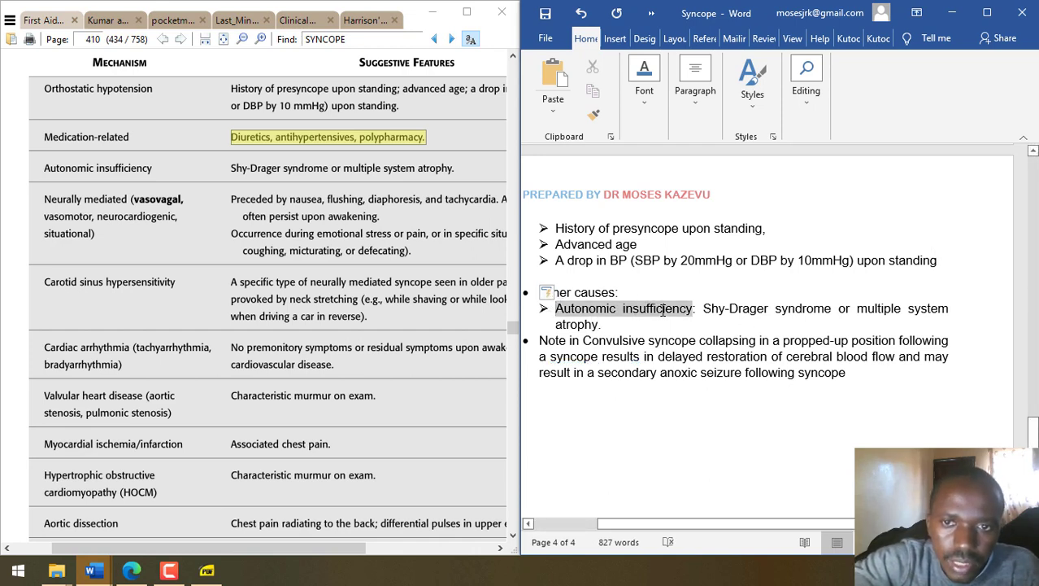
pyautogui.click(604, 346)
# - Start a new sub-bullet reading "Cardiac arrhythmias (tachy- and bradyarrhythmia):" below the autonomic insufficiency entry
pyautogui.moveTo(405, 362); pyautogui.dragTo(405, 320)
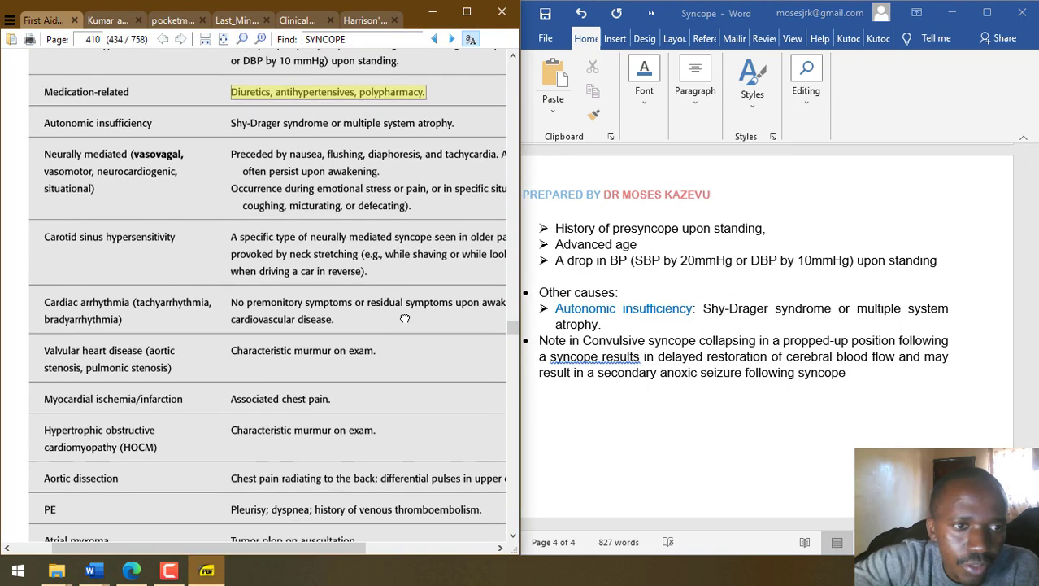
pyautogui.click(610, 323)
pyautogui.press('Return')
pyautogui.write('CArdiac arrhythmias (')
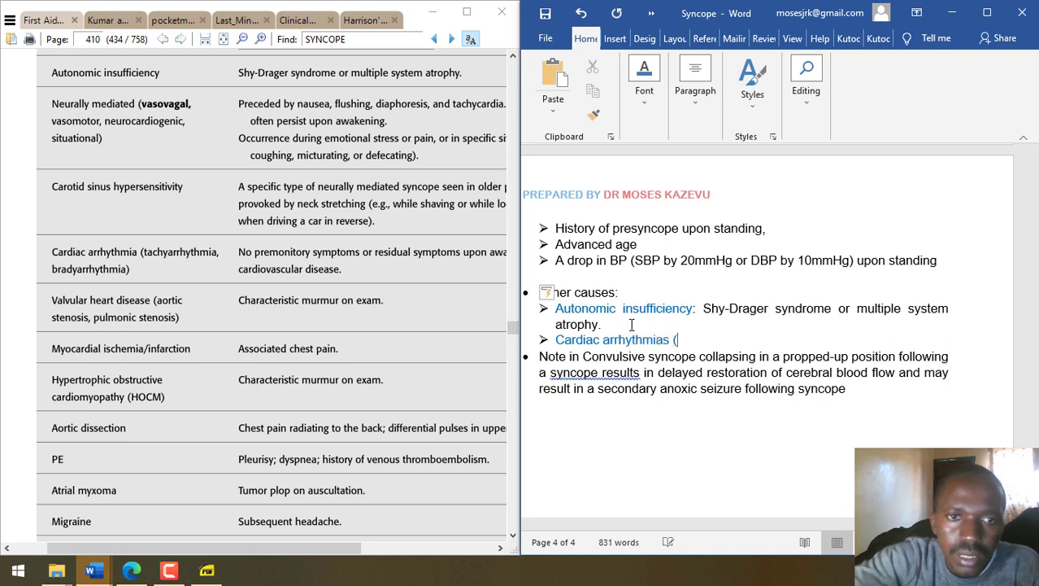
pyautogui.write('tachy')
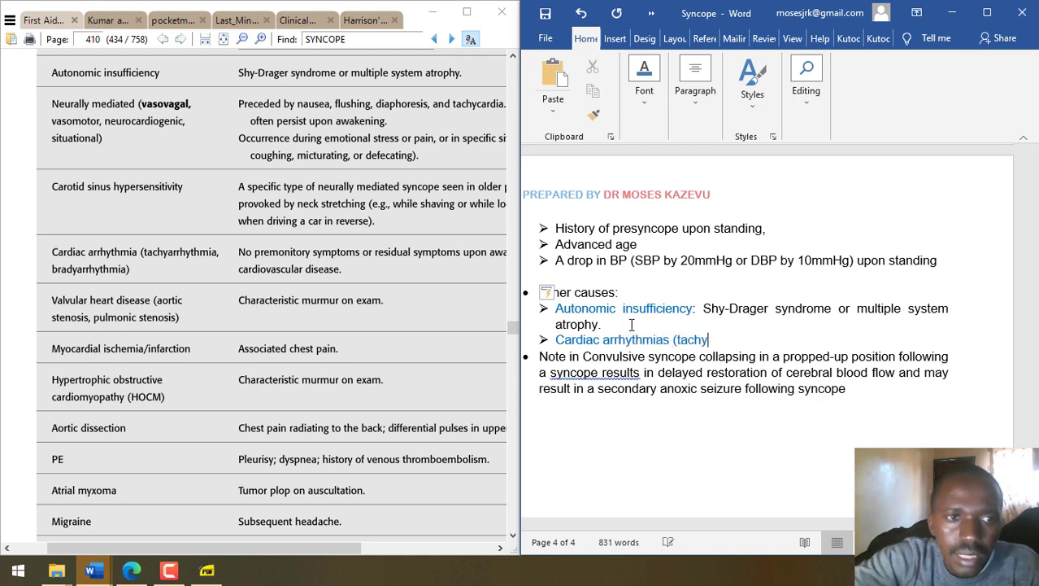
pyautogui.write('-')
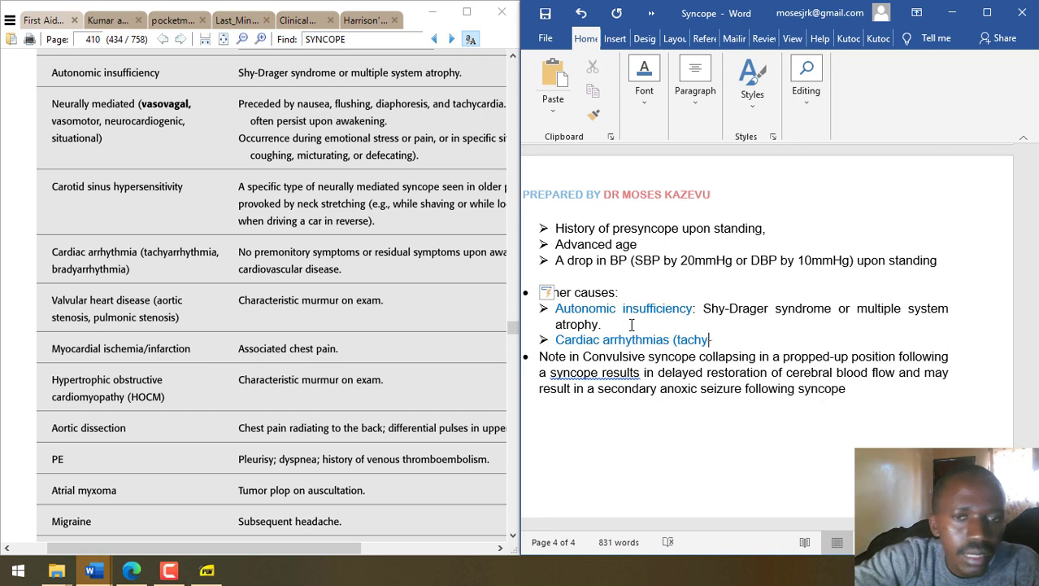
pyautogui.write(' and brady')
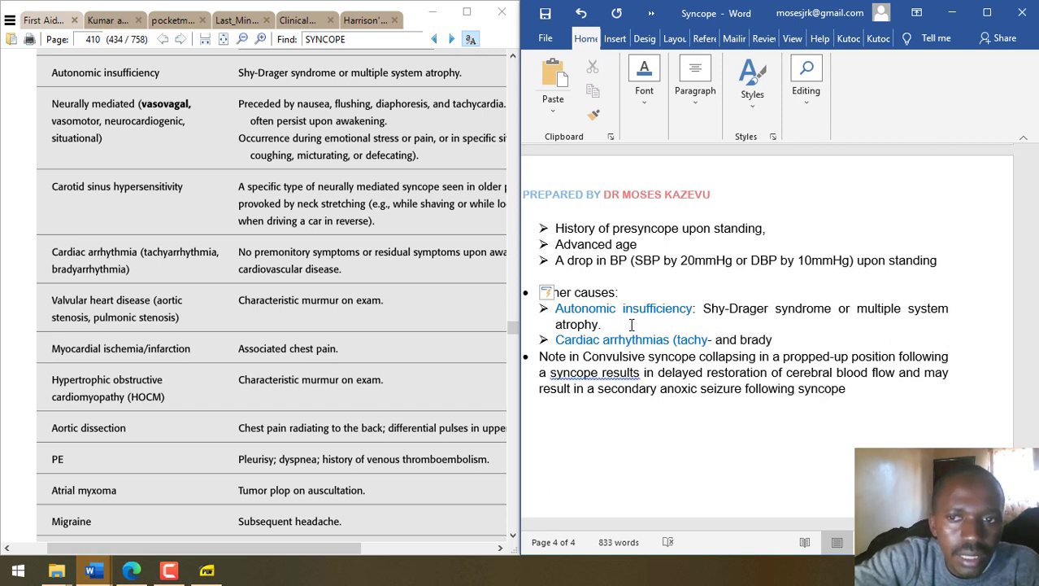
pyautogui.write('arrhythmia')
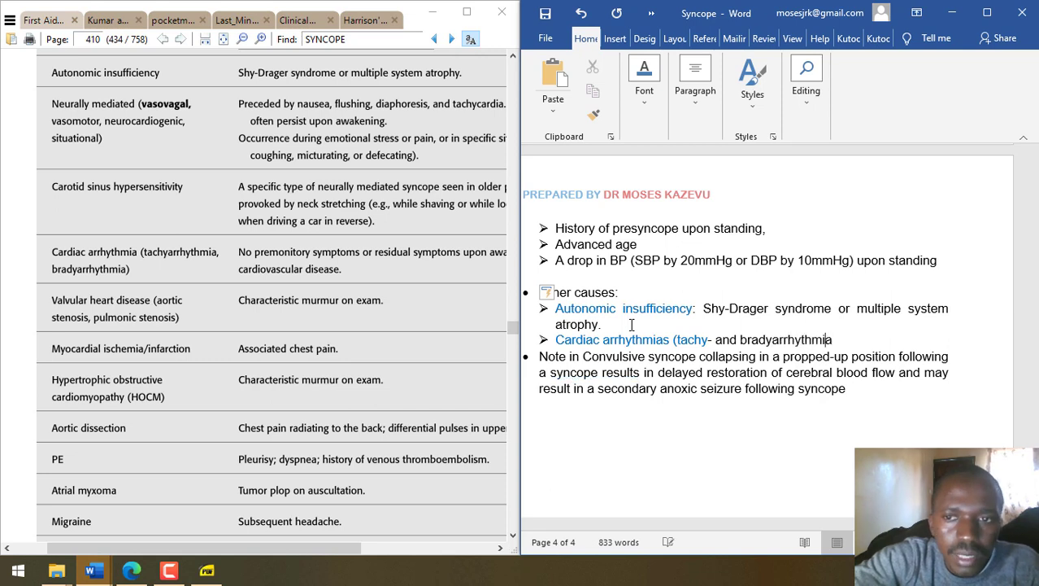
pyautogui.write('): ca')
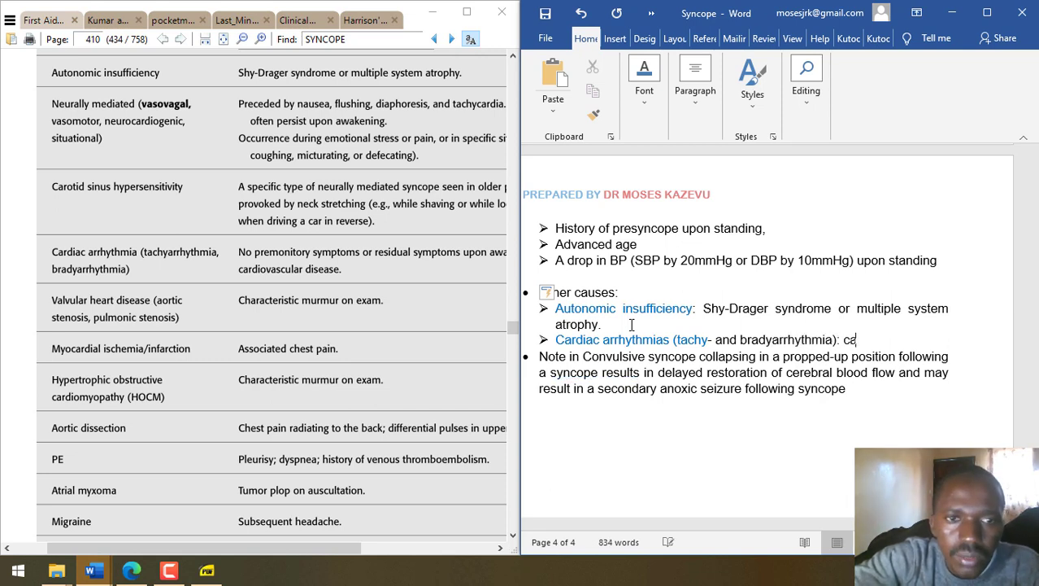
pyautogui.press('BackSpace')
pyautogui.write('haract')
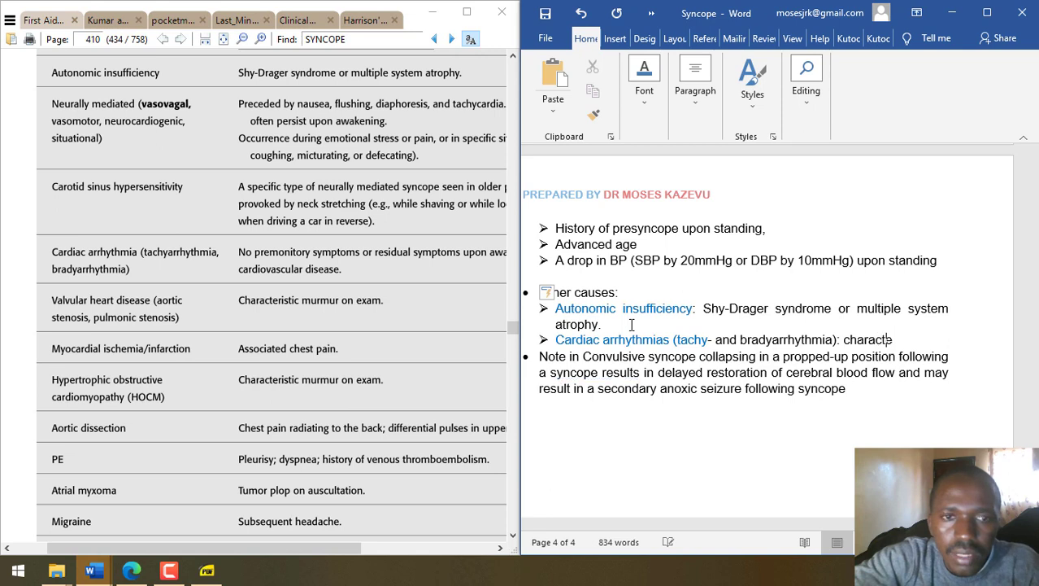
pyautogui.write('eristic murmur on')
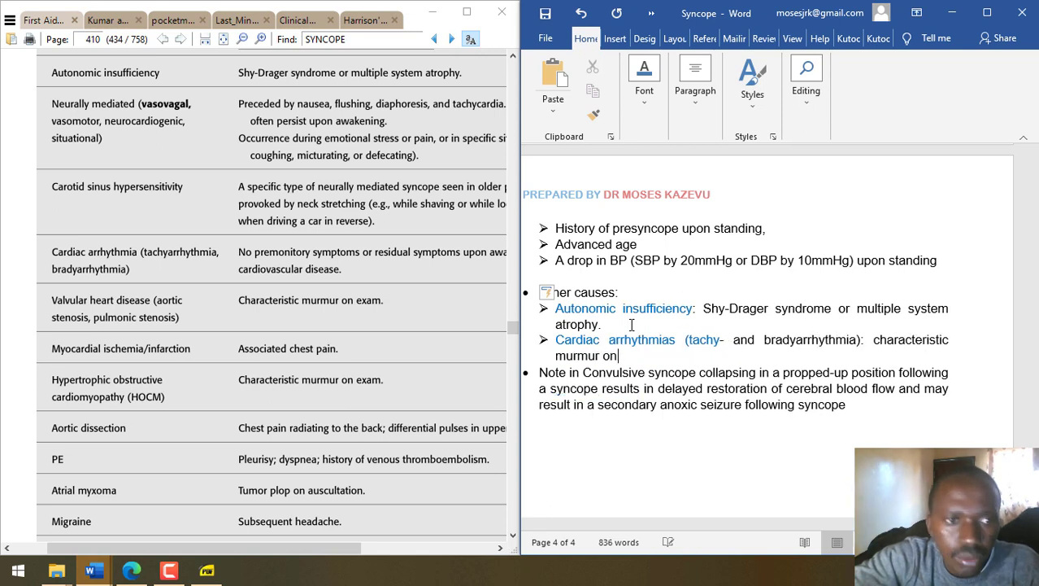
pyautogui.press('BackSpace')
pyautogui.press('BackSpace')
pyautogui.press('BackSpace')
pyautogui.press('BackSpace')
pyautogui.press('BackSpace')
pyautogui.press('BackSpace')
pyautogui.press('BackSpace')
pyautogui.press('BackSpace')
pyautogui.press('BackSpace')
pyautogui.press('BackSpace')
pyautogui.press('BackSpace')
pyautogui.press('BackSpace')
pyautogui.press('BackSpace')
pyautogui.press('BackSpace')
pyautogui.press('BackSpace')
pyautogui.press('BackSpace')
pyautogui.press('BackSpace')
pyautogui.press('BackSpace')
pyautogui.press('BackSpace')
pyautogui.press('BackSpace')
pyautogui.press('BackSpace')
pyautogui.press('BackSpace')
pyautogui.press('BackSpace')
pyautogui.press('BackSpace')
# - Describe the cardiac arrhythmias entry as "no premonitory symptoms or residual symptoms upon awakening. History of cardiovascular disease"
pyautogui.write('no premp')
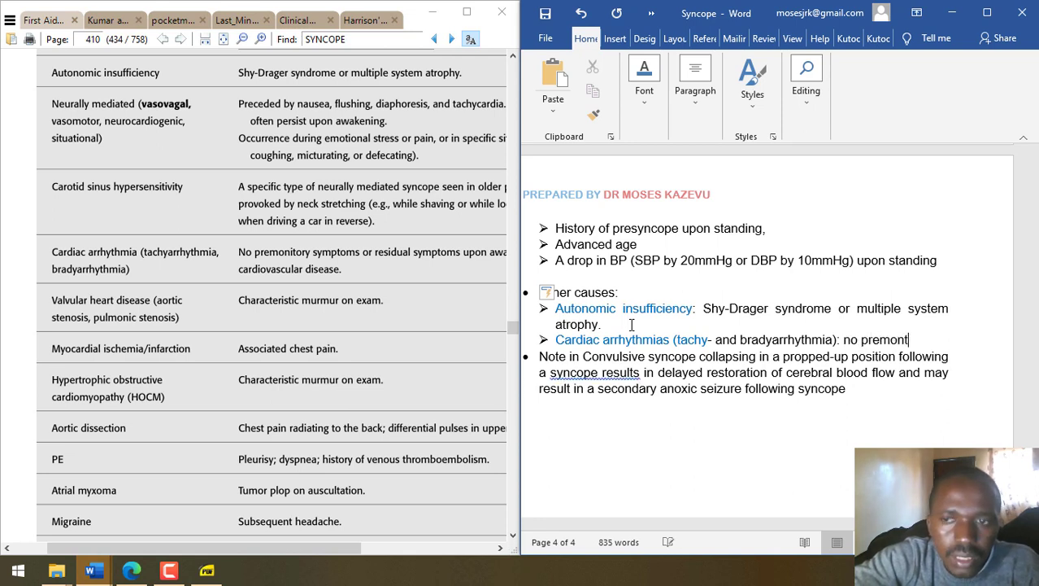
pyautogui.write('nitory')
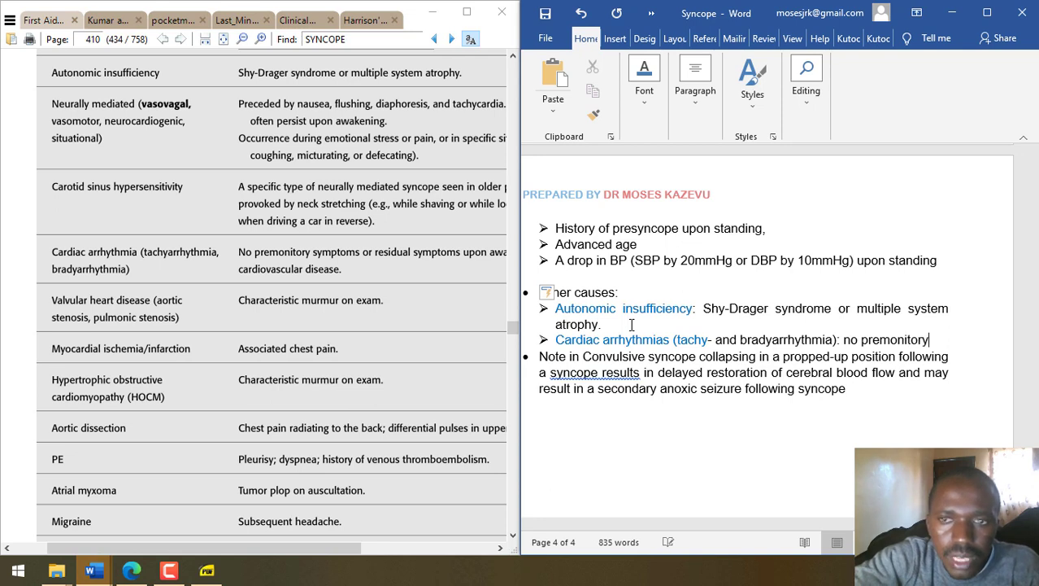
pyautogui.write(' symptoms or residu')
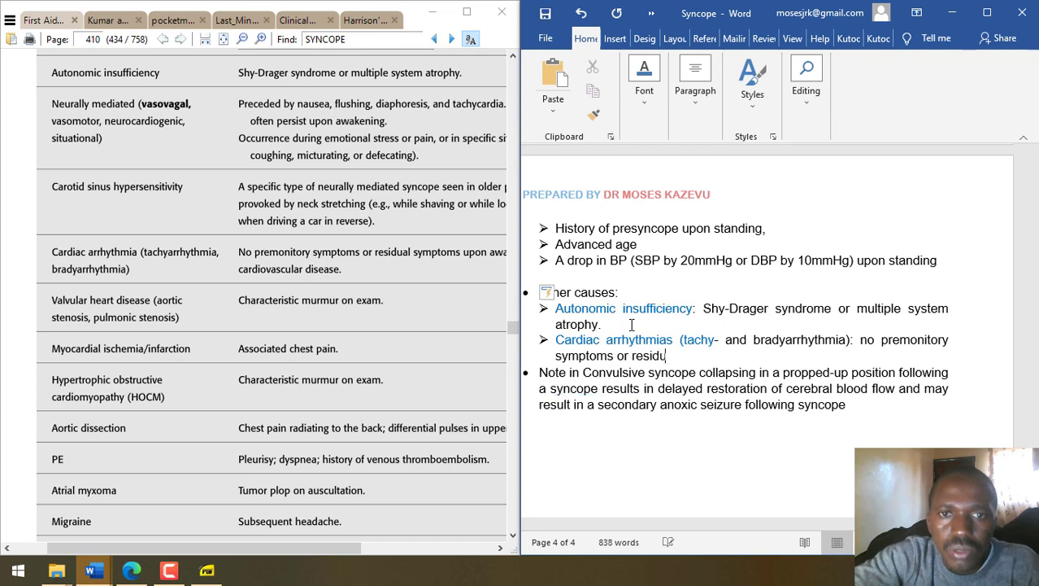
pyautogui.write('al symptoms upon')
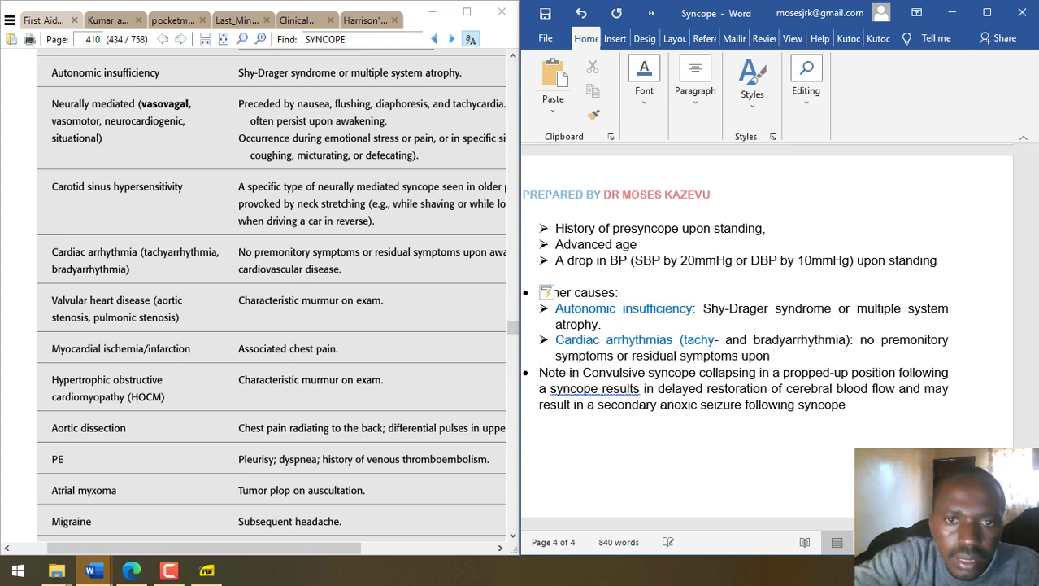
pyautogui.scroll(-1, 416, 321)
pyautogui.hscroll(2, 372, 218)
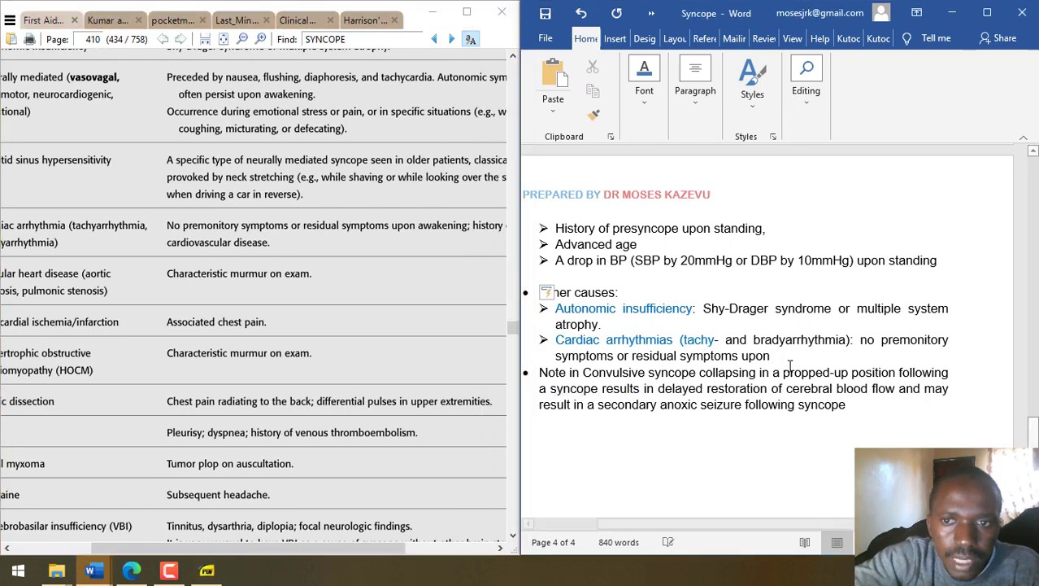
pyautogui.write('awakening')
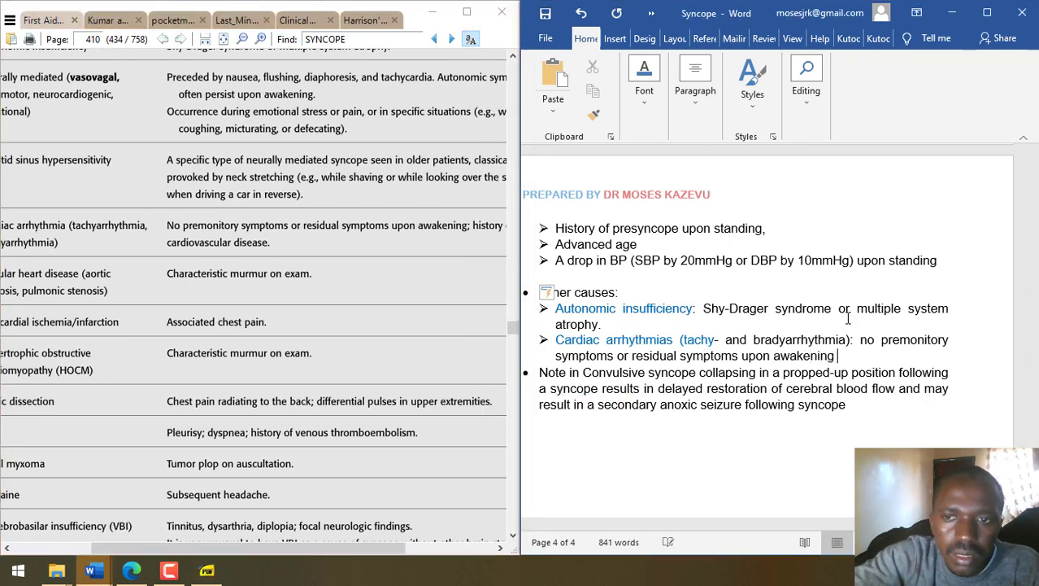
pyautogui.press('BackSpace')
pyautogui.write('. H')
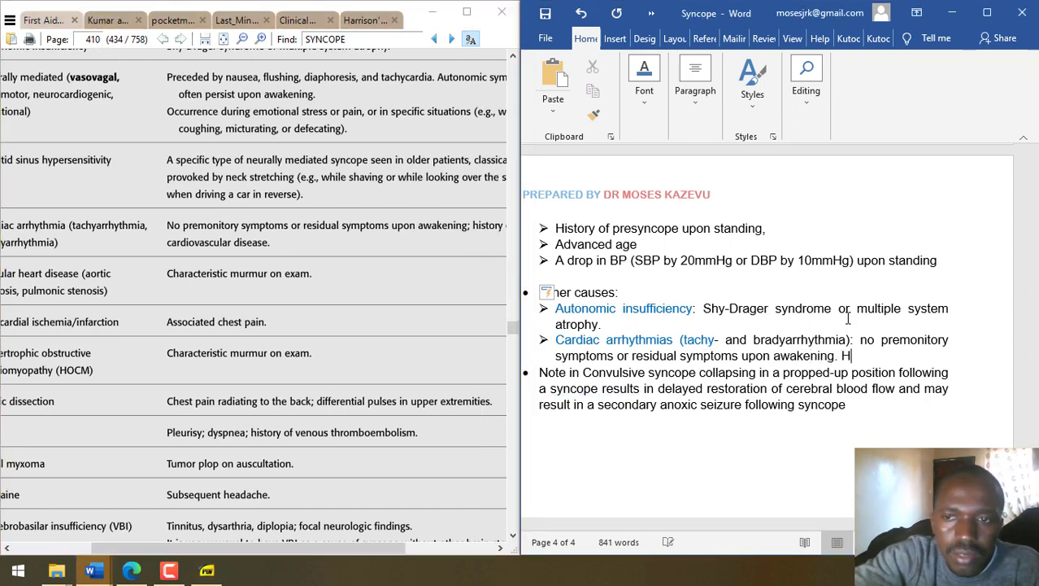
pyautogui.write('istory of c')
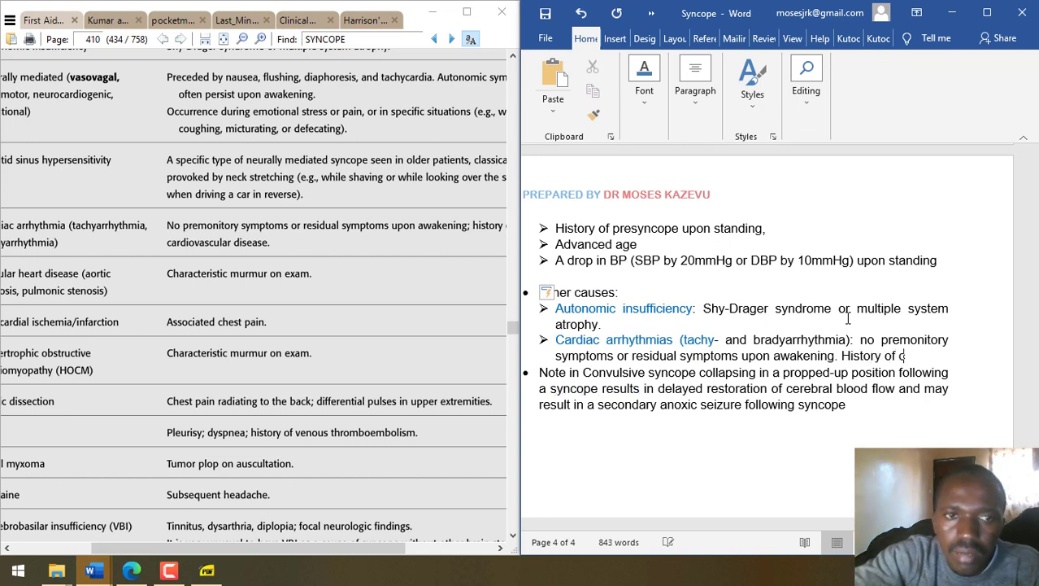
pyautogui.write('ardiovascular disease')
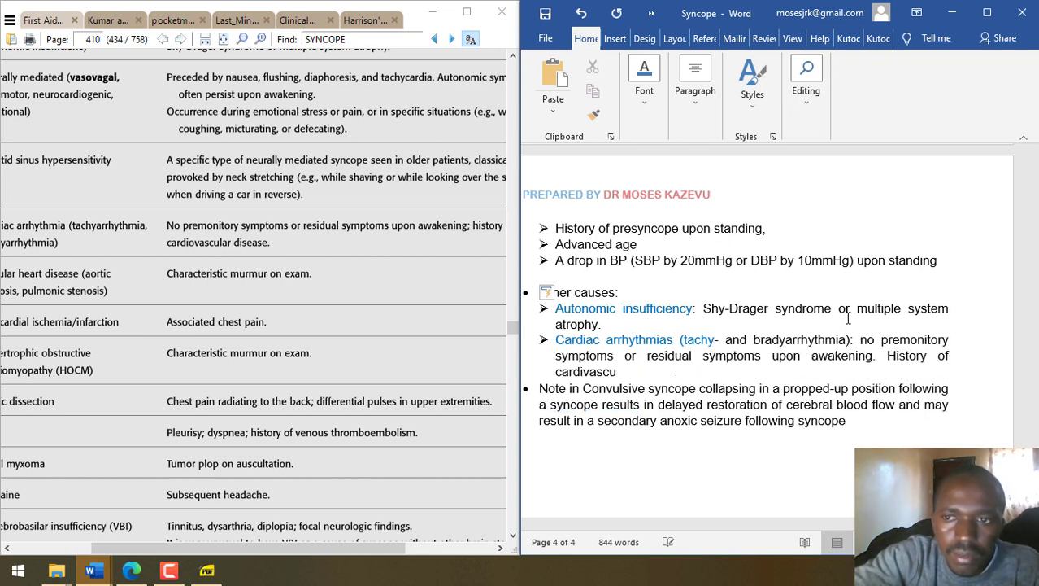
# - Add a "Valvular heart disease" sub-bullet below the cardiac arrhythmias entry, following the First Aid table
pyautogui.press('Return')
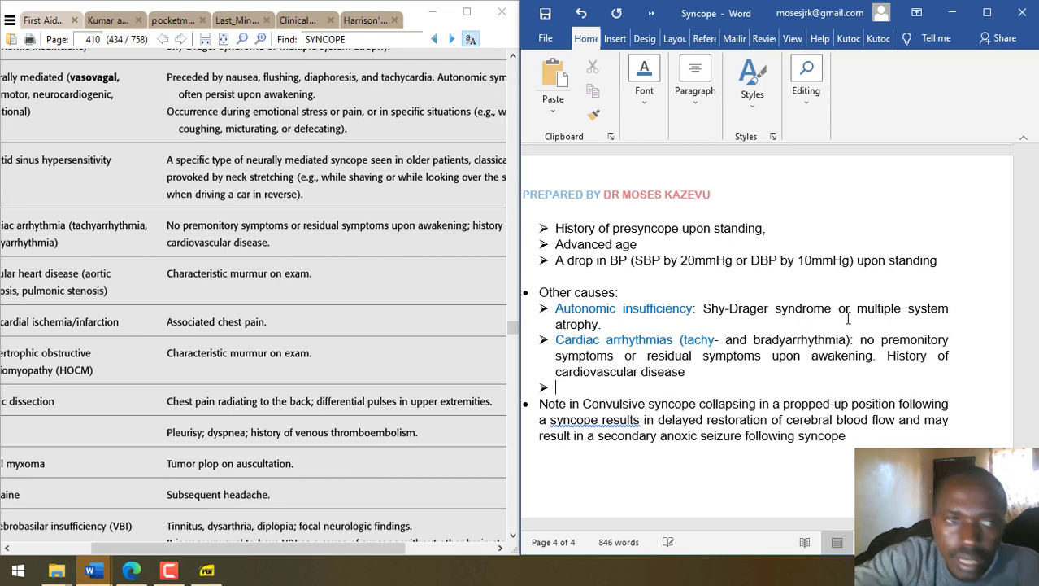
pyautogui.hotkey('alt', 'Tab')
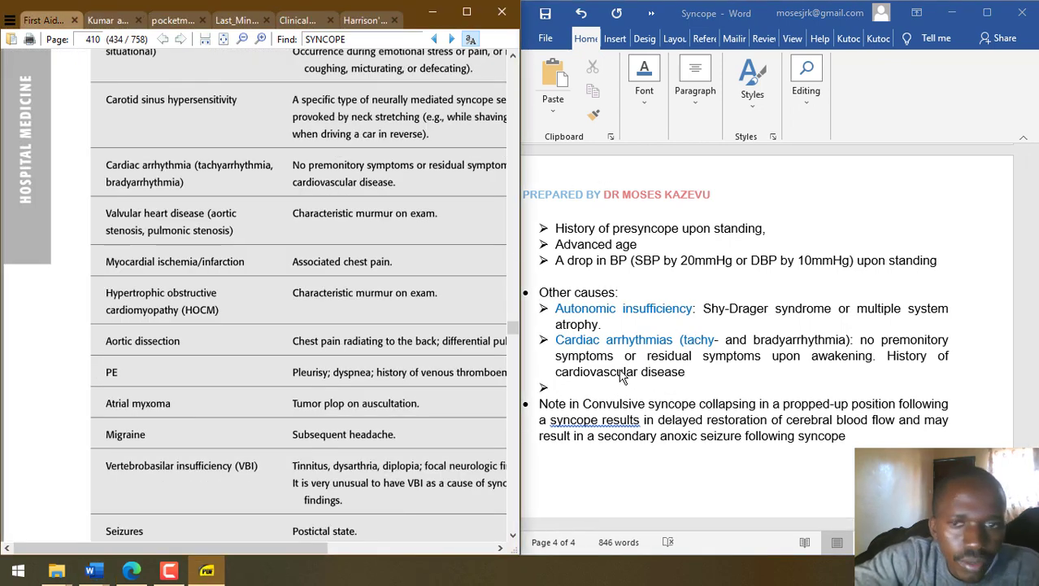
pyautogui.hotkey('alt', 'Tab')
pyautogui.write('Valvular heart disease')
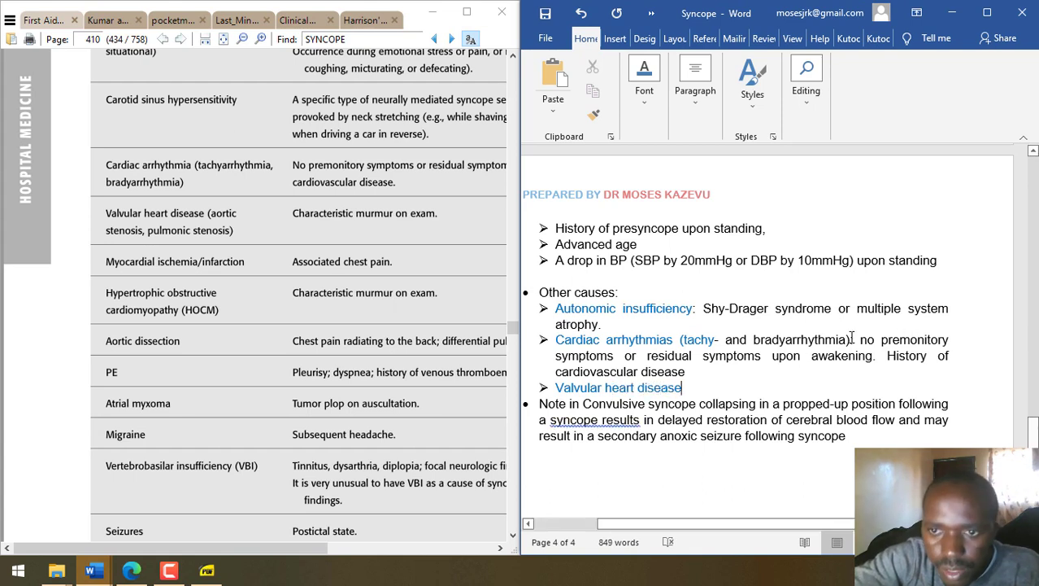
# - Colour the remaining black part of the cardiac arrhythmias heading, "- and bradyarrhythmia)", blue
pyautogui.moveTo(852, 339); pyautogui.dragTo(689, 342)
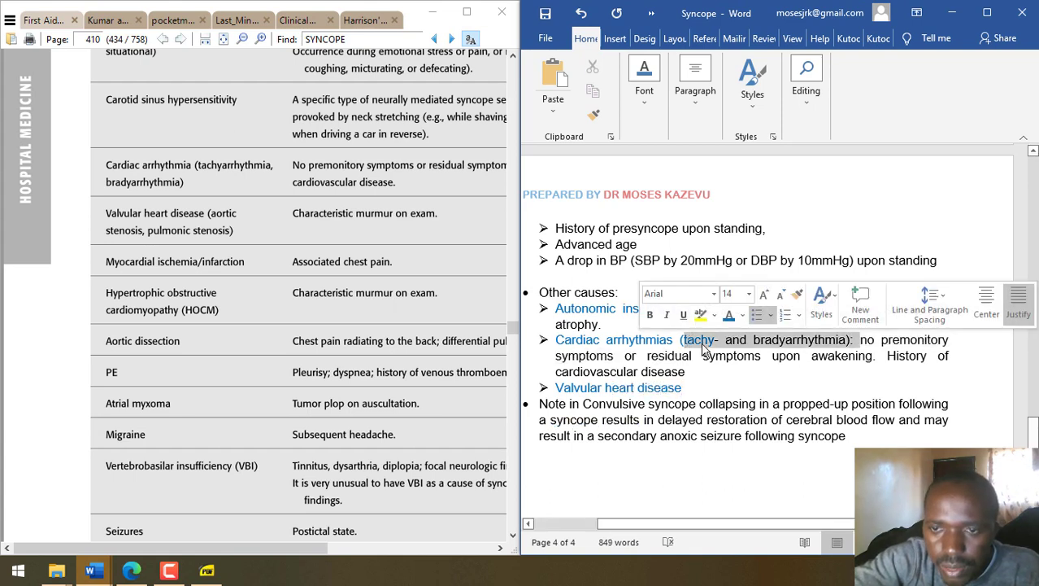
pyautogui.click(708, 340)
pyautogui.moveTo(775, 339); pyautogui.dragTo(852, 342)
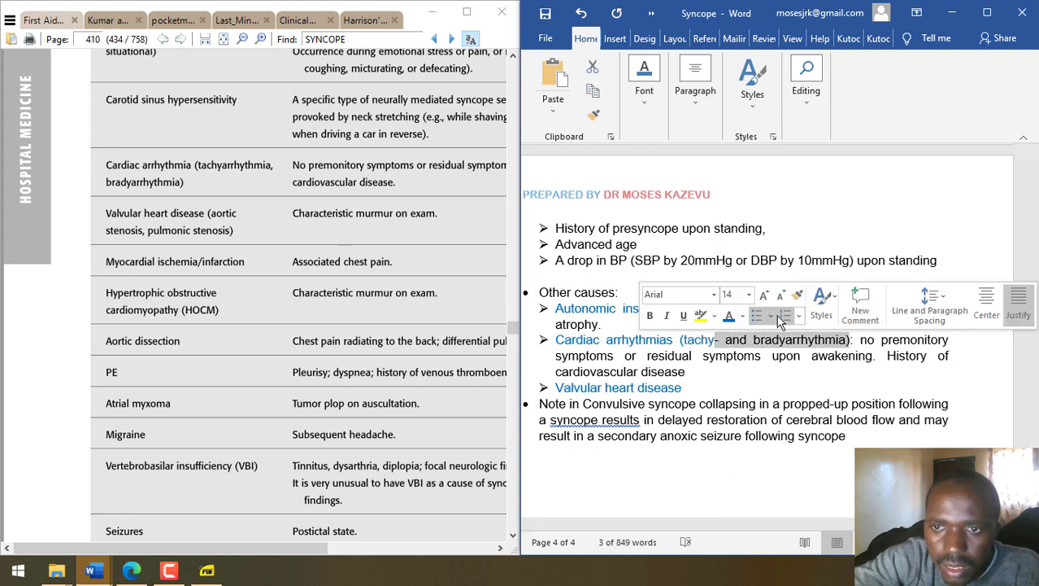
# - Append ": characteristic murmur on exam." to the valvular heart disease entry and set that added text to black
pyautogui.click(695, 404)
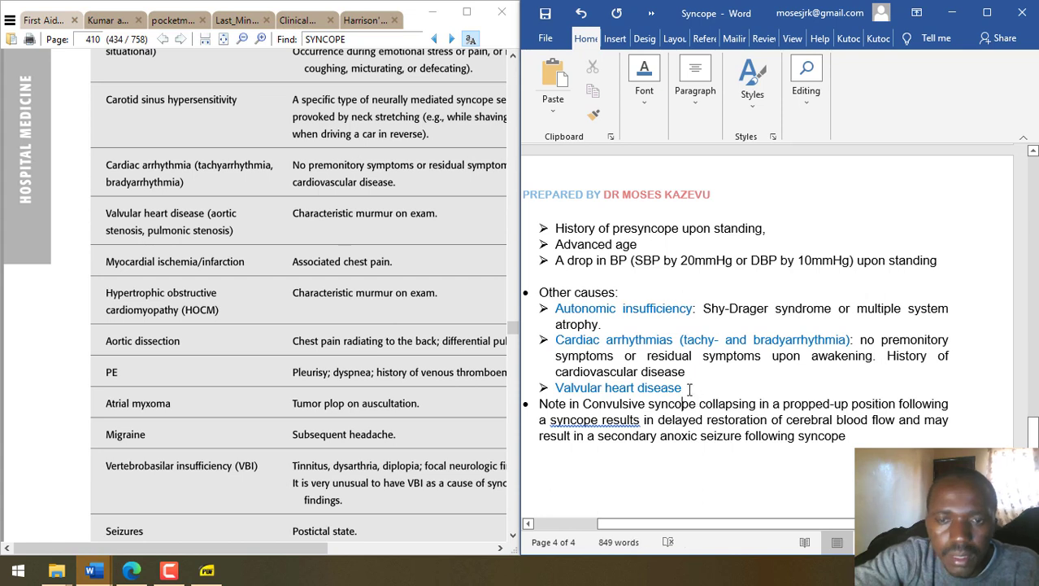
pyautogui.write(': characteristic murmur on exam.')
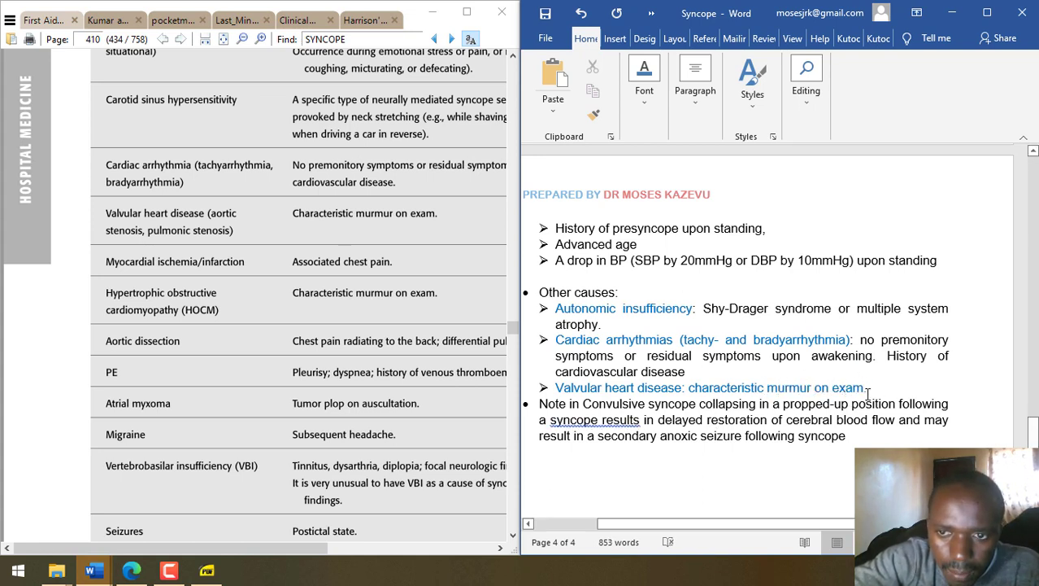
pyautogui.moveTo(867, 388); pyautogui.dragTo(681, 393)
pyautogui.click(741, 366)
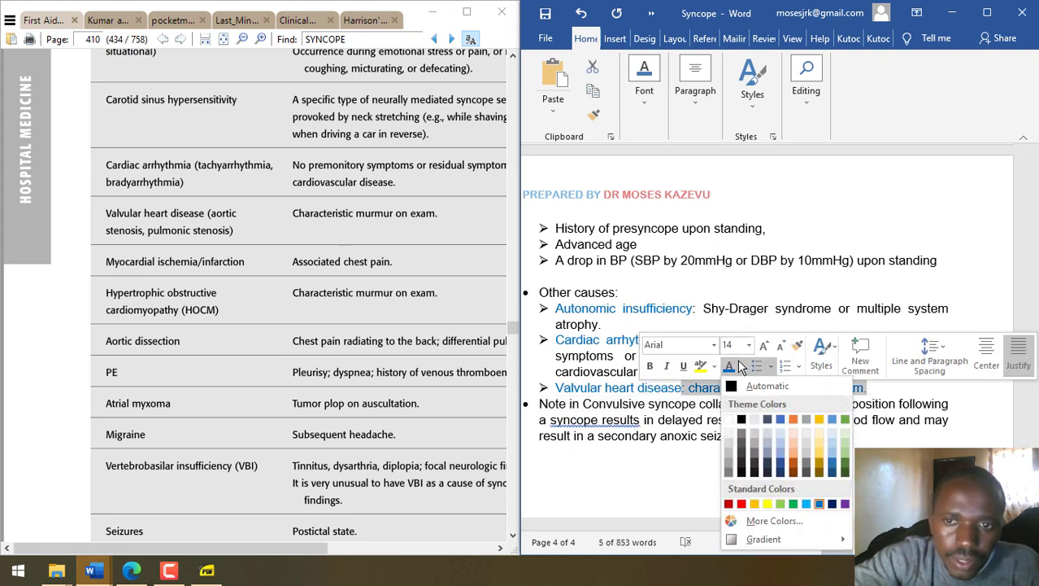
pyautogui.click(741, 420)
pyautogui.click(870, 388)
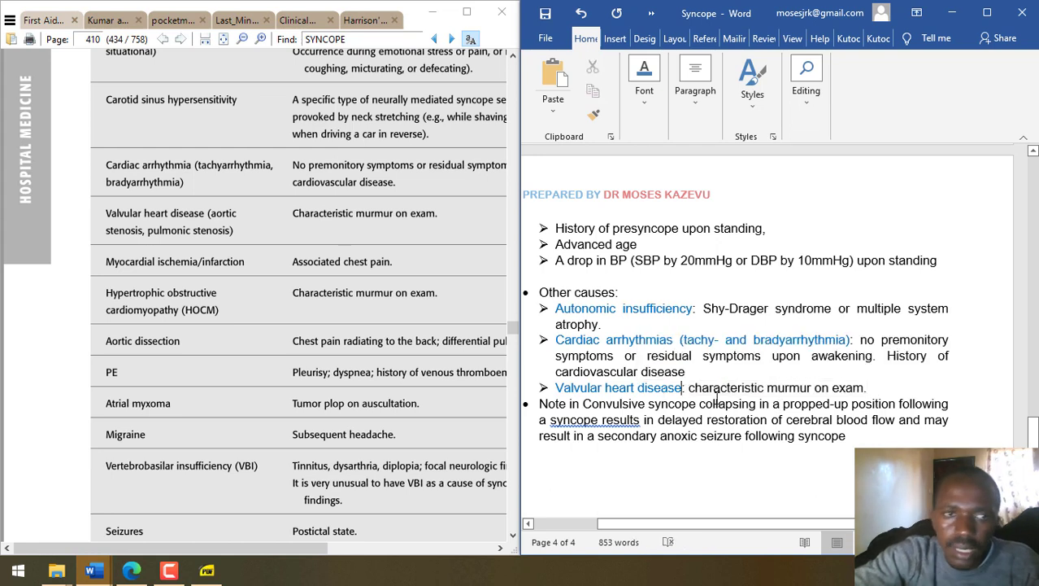
# - Add "(aortic stenosis, pulmonic stenosis):" to the valvular heart disease heading, before its murmur description
pyautogui.press('Delete')
pyautogui.write('(aor')
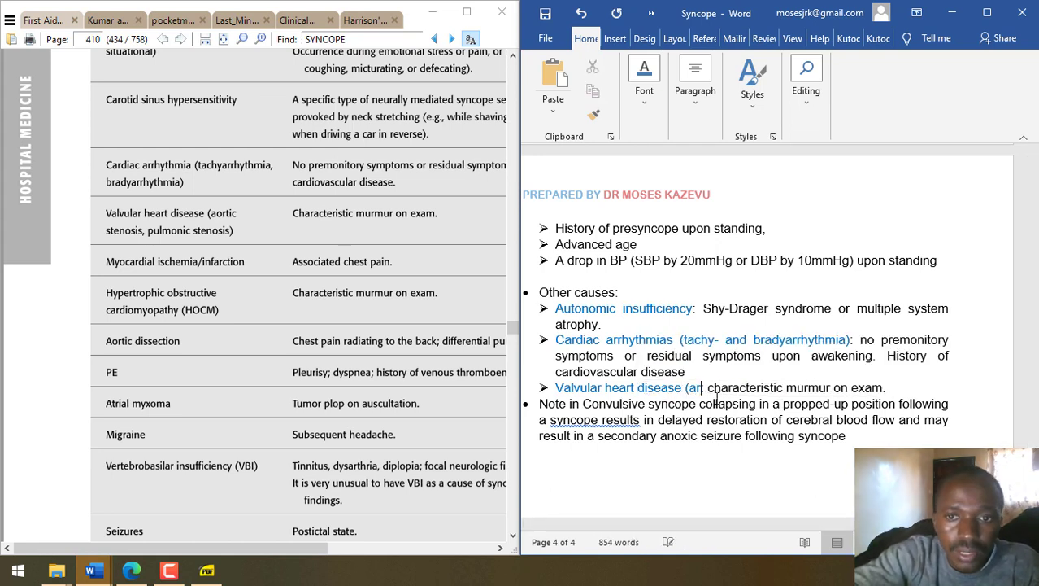
pyautogui.write('tic stenosis, ')
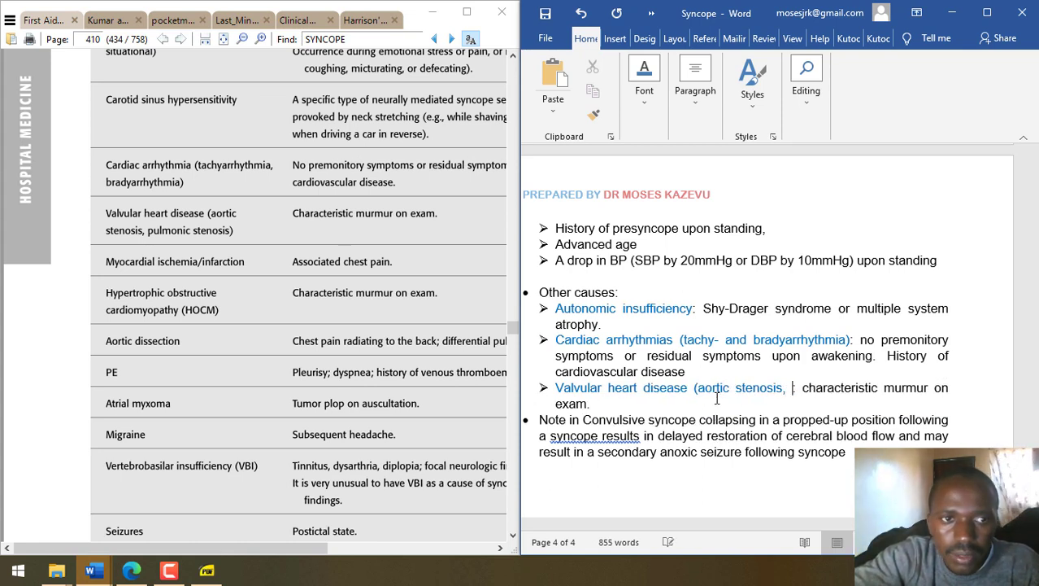
pyautogui.write('pulmonic stenosis):')
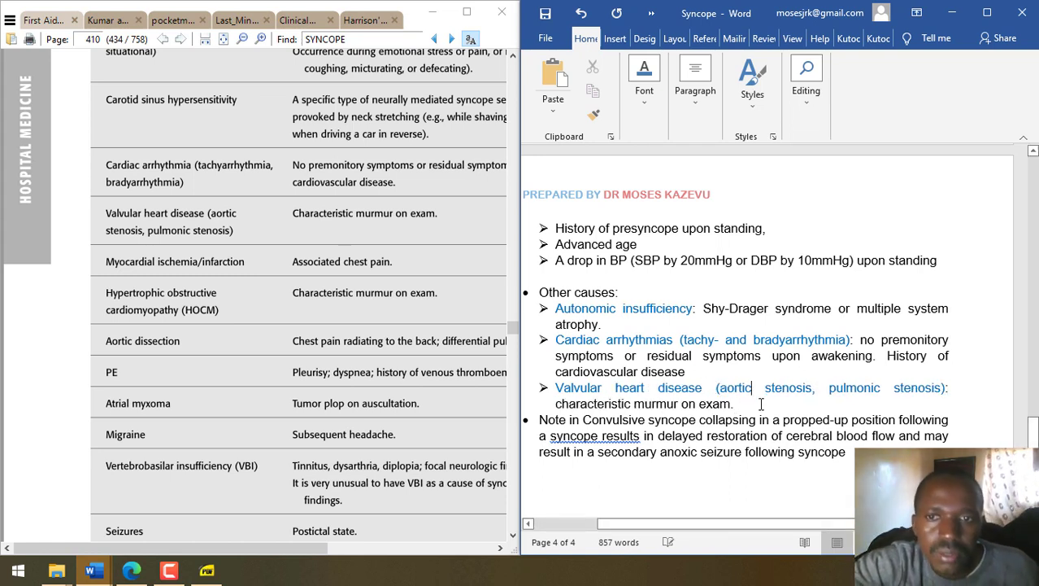
# - Add a sub-bullet below valvular heart disease reading "Myocardial ischemia/infarction: associated chest pain"
pyautogui.click(760, 404)
pyautogui.press('Return')
pyautogui.write('Myocardial ischami')
pyautogui.press('BackSpace')
pyautogui.press('BackSpace')
pyautogui.press('BackSpace')
pyautogui.write('emia/i')
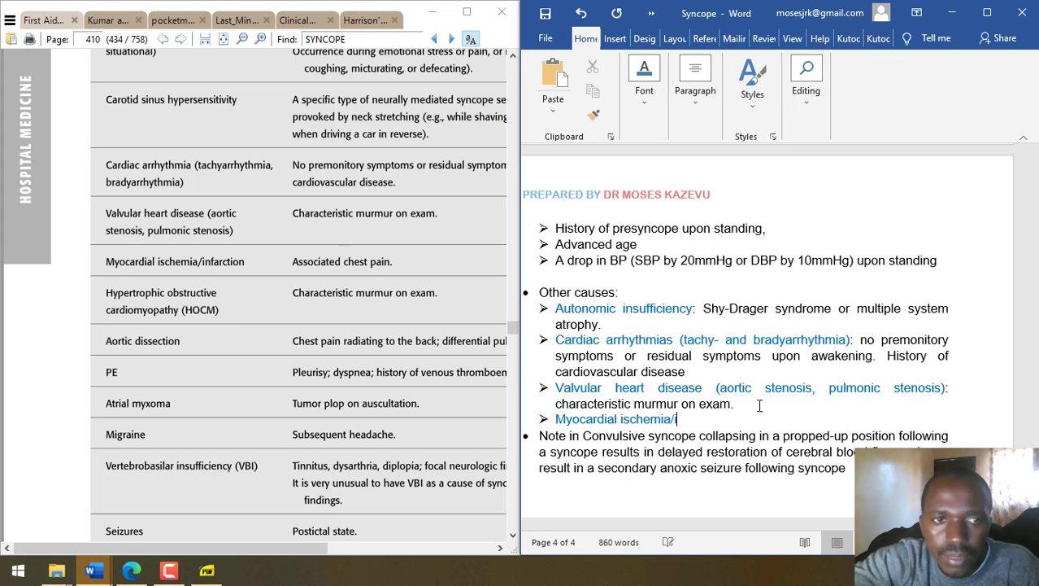
pyautogui.write('nfarction')
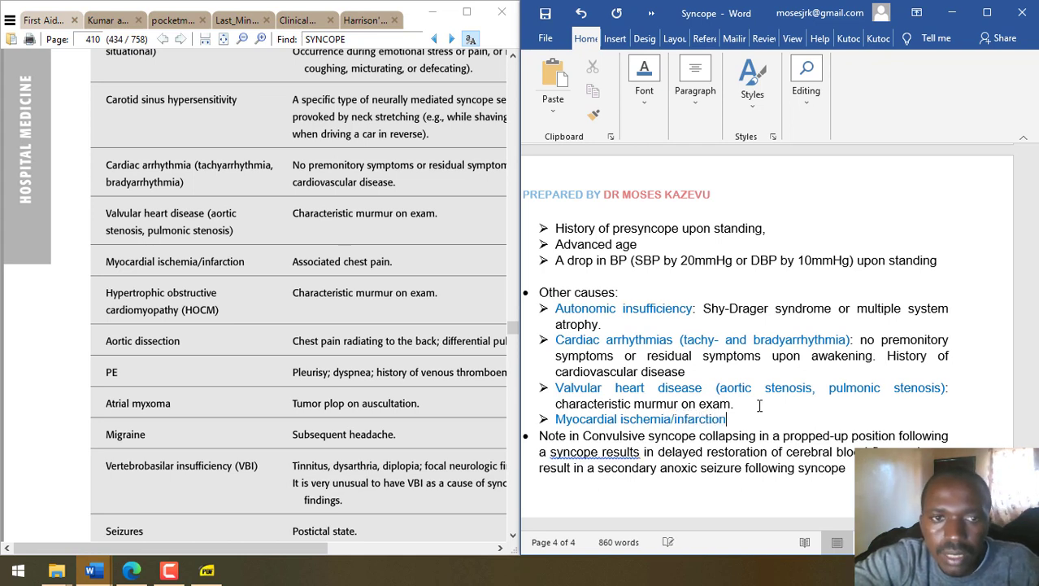
pyautogui.write(': a')
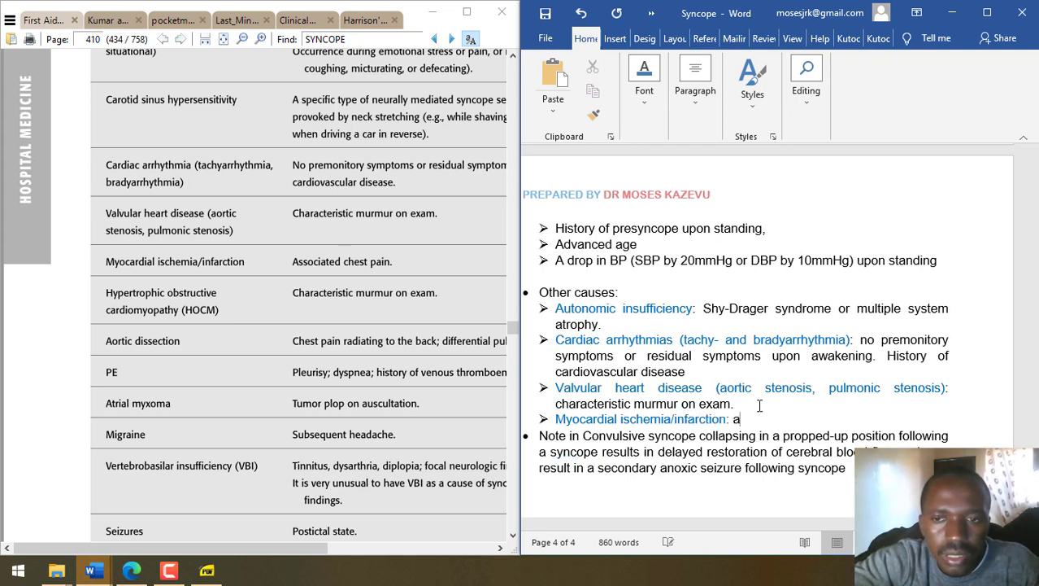
pyautogui.write('ssociated chest pain')
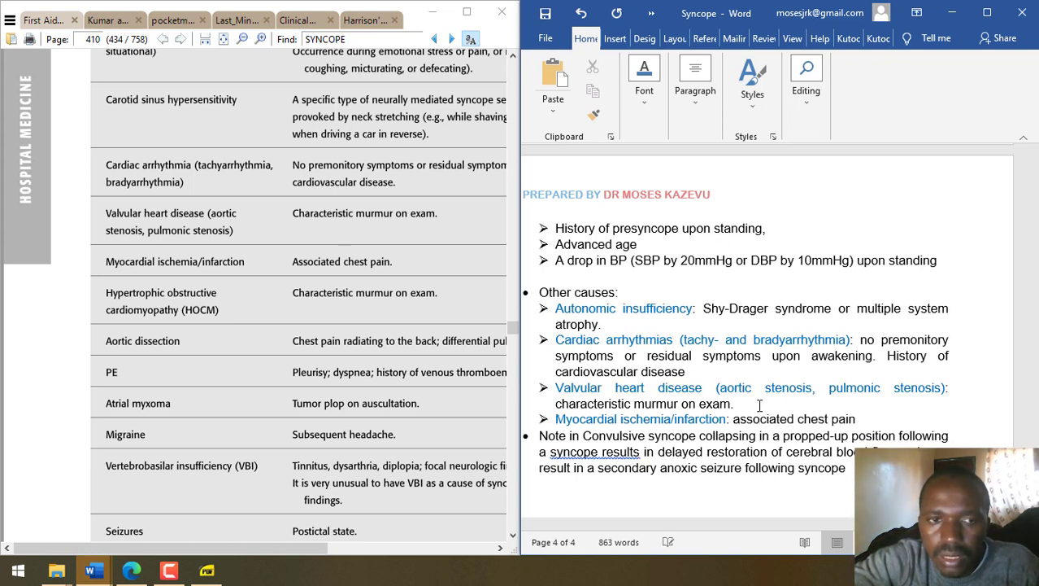
# - Add a sub-bullet below the myocardial ischemia entry reading "Cardiomyopathies (hypertrophic obstructive): murmur on examination"
pyautogui.press('Return')
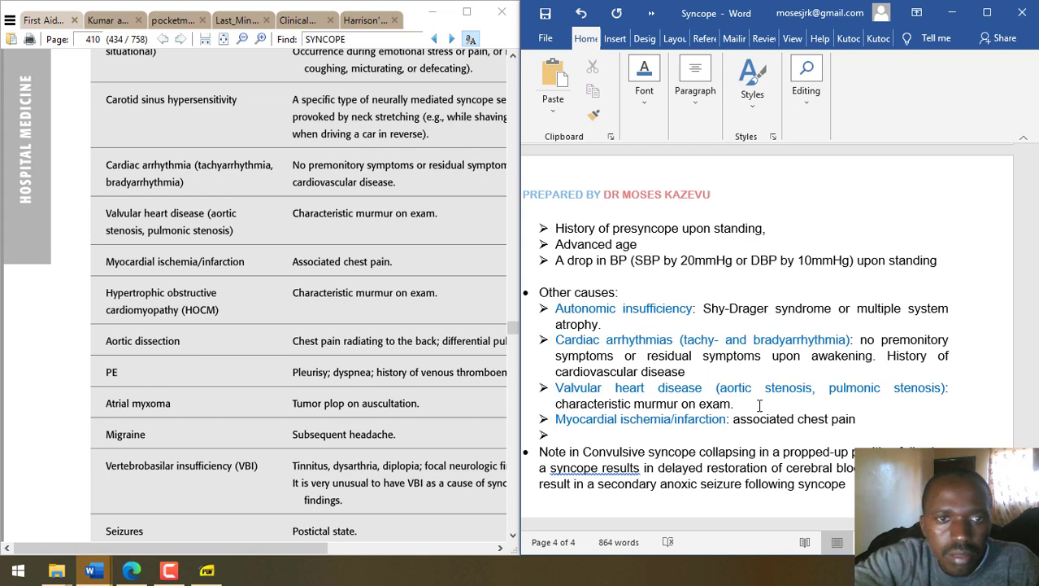
pyautogui.write('Ad')
pyautogui.press('BackSpace')
pyautogui.press('BackSpace')
pyautogui.write('ar')
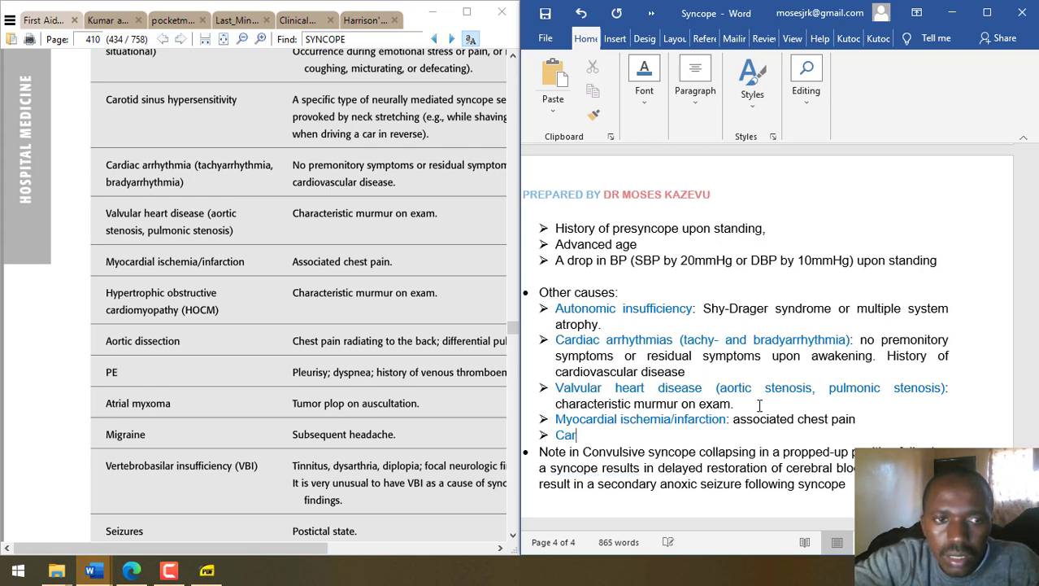
pyautogui.write('diomyopathi')
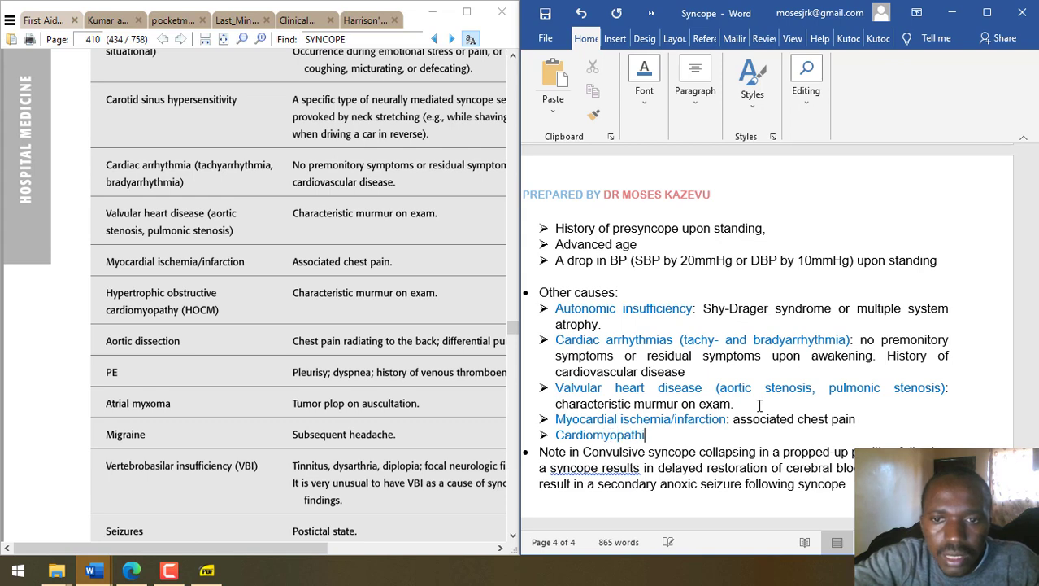
pyautogui.write('es (h')
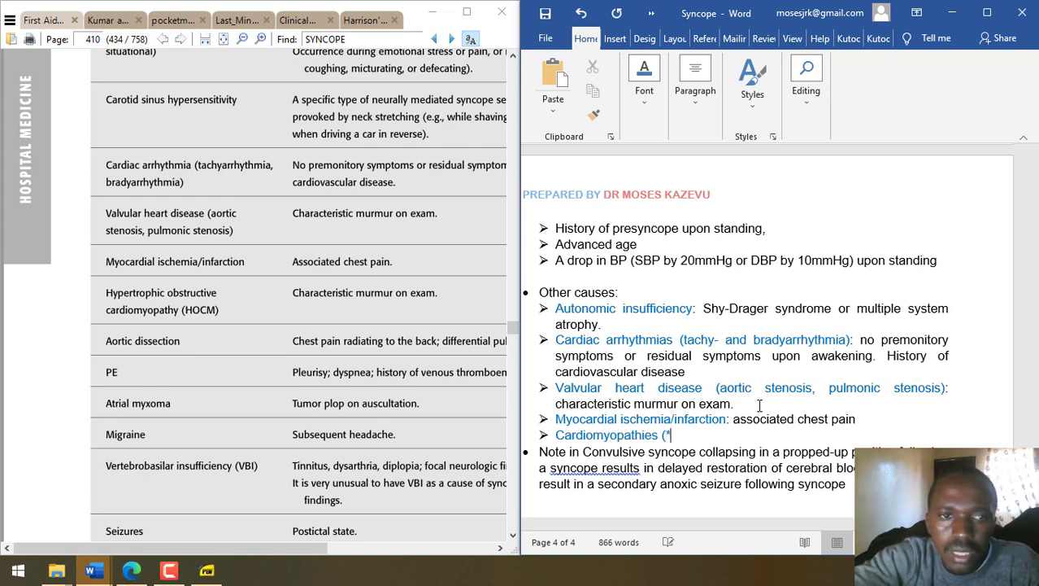
pyautogui.write('ypert')
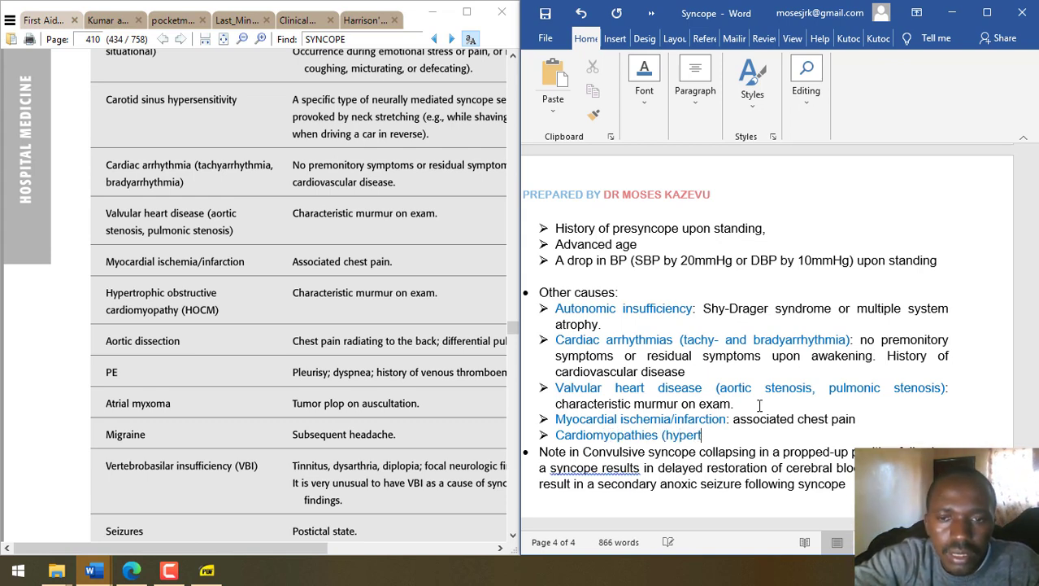
pyautogui.write('rophic obs')
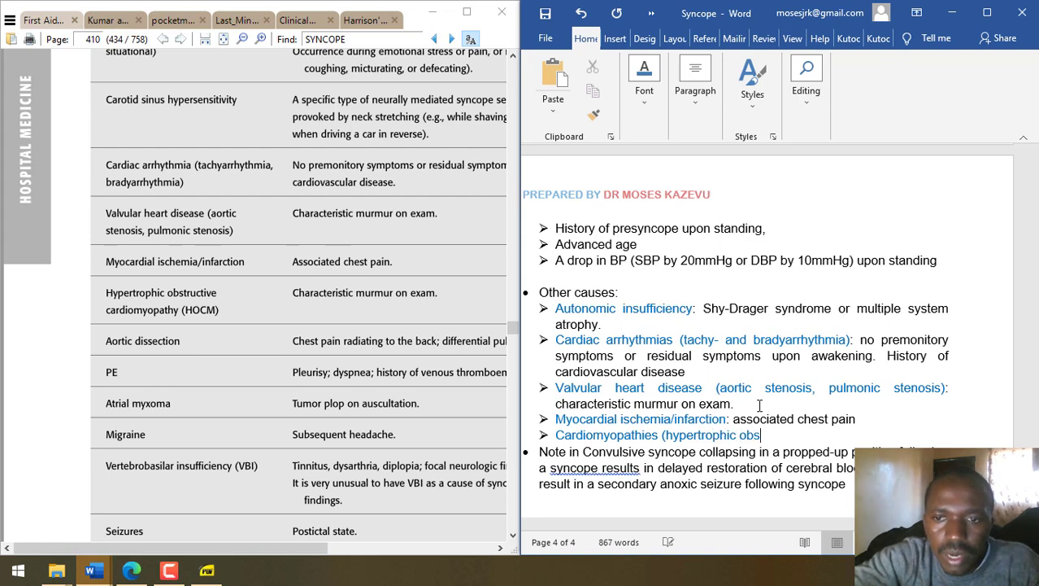
pyautogui.write('tructive): murmur on examination')
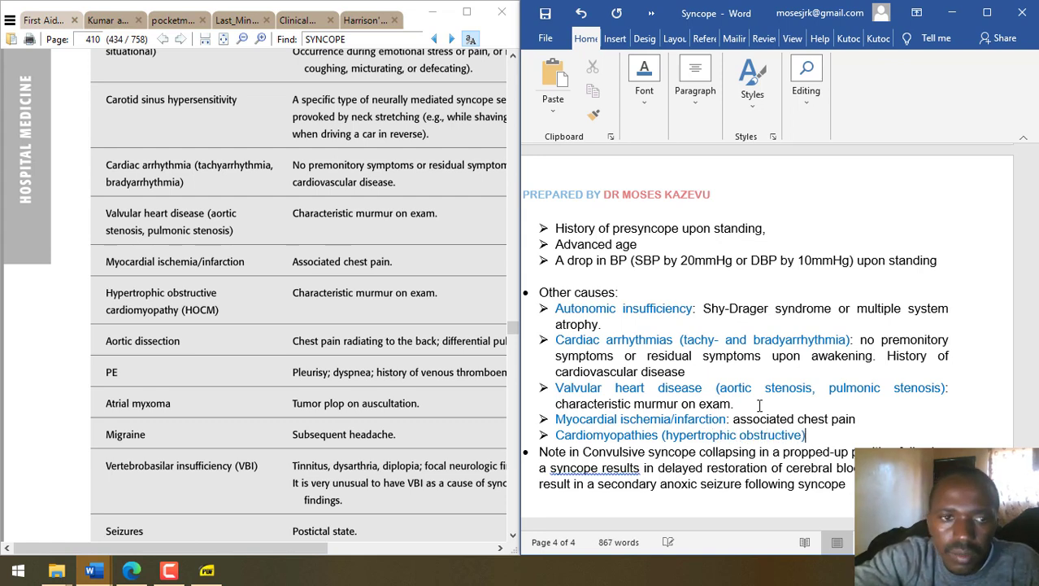
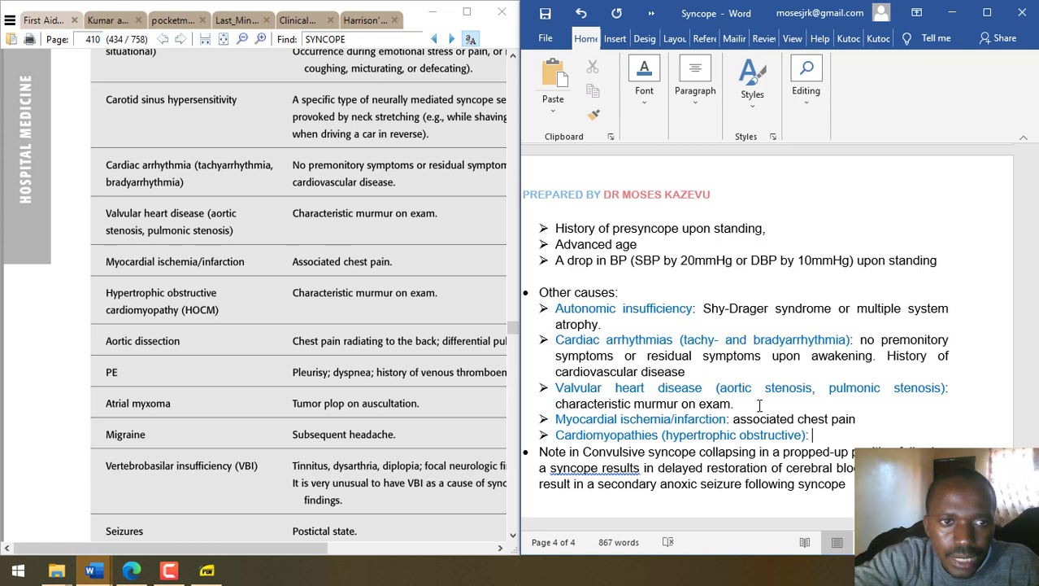
pyautogui.write('mur')
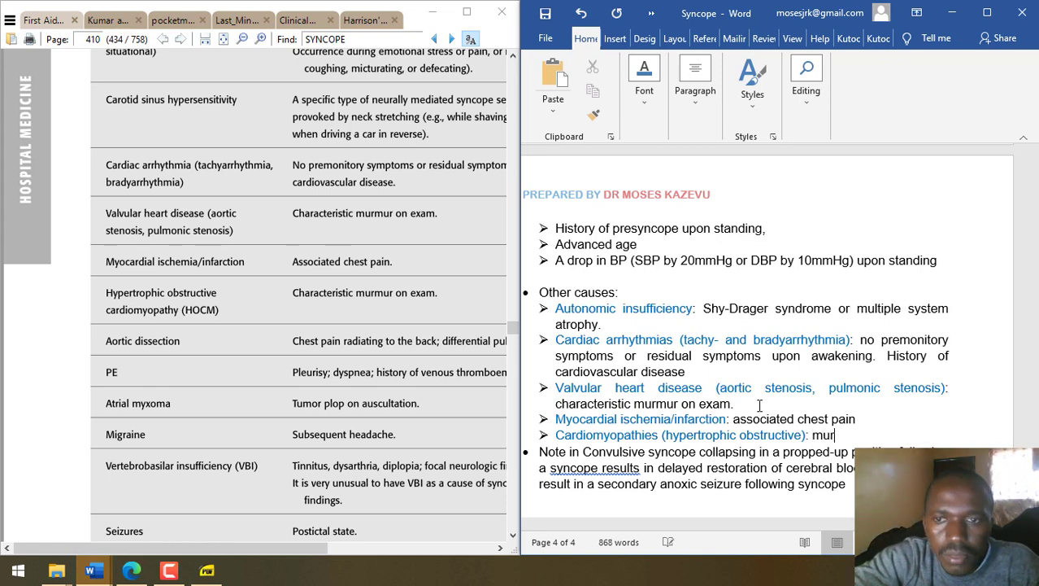
pyautogui.write('mur on examination')
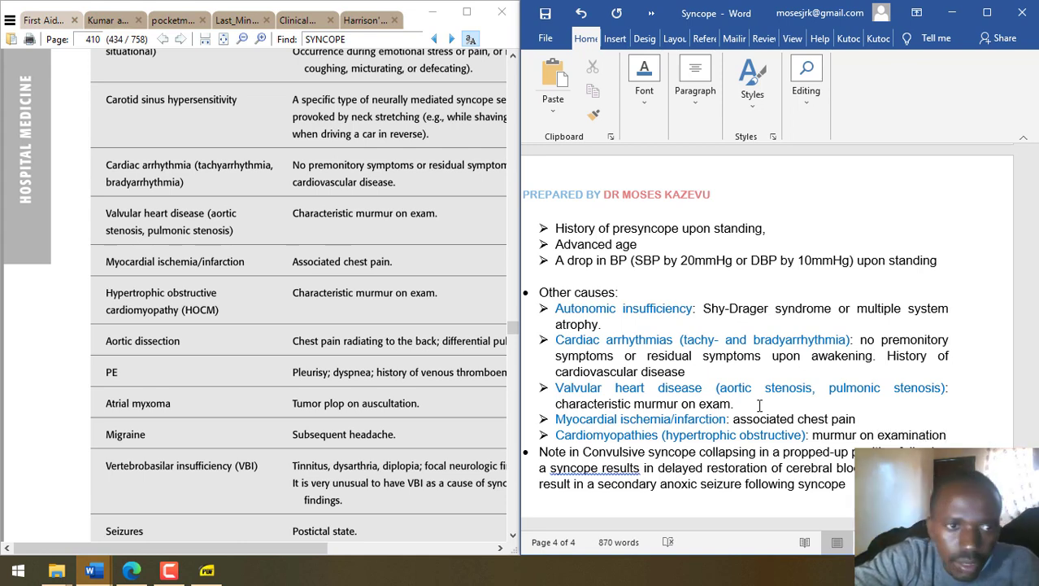
# - Add a sub-bullet below the cardiomyopathies entry reading "Aortic dissection: Chest pain radiating to the back"
pyautogui.press('Return')
pyautogui.write('Aorti')
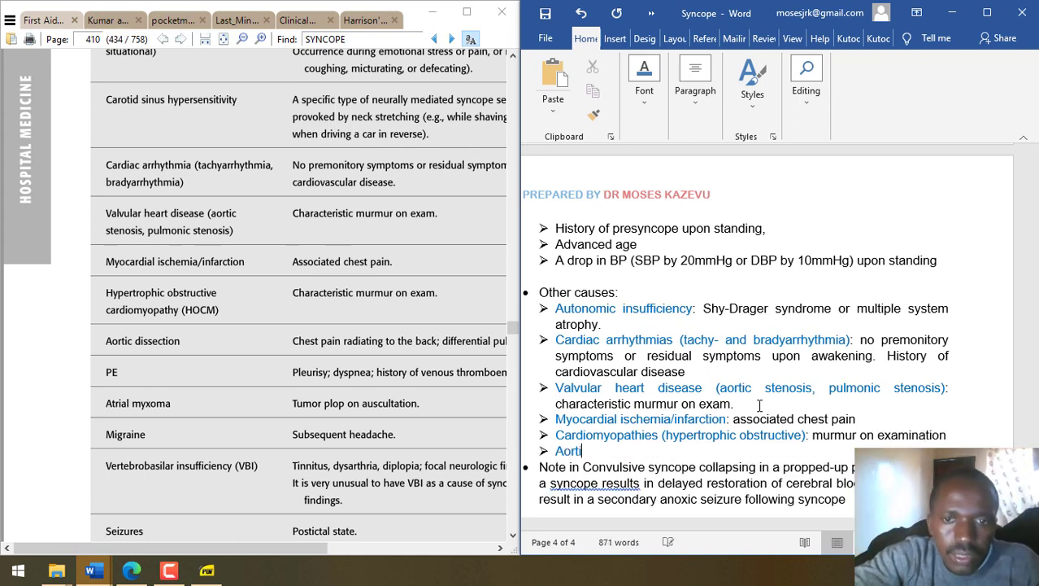
pyautogui.write('c dissection')
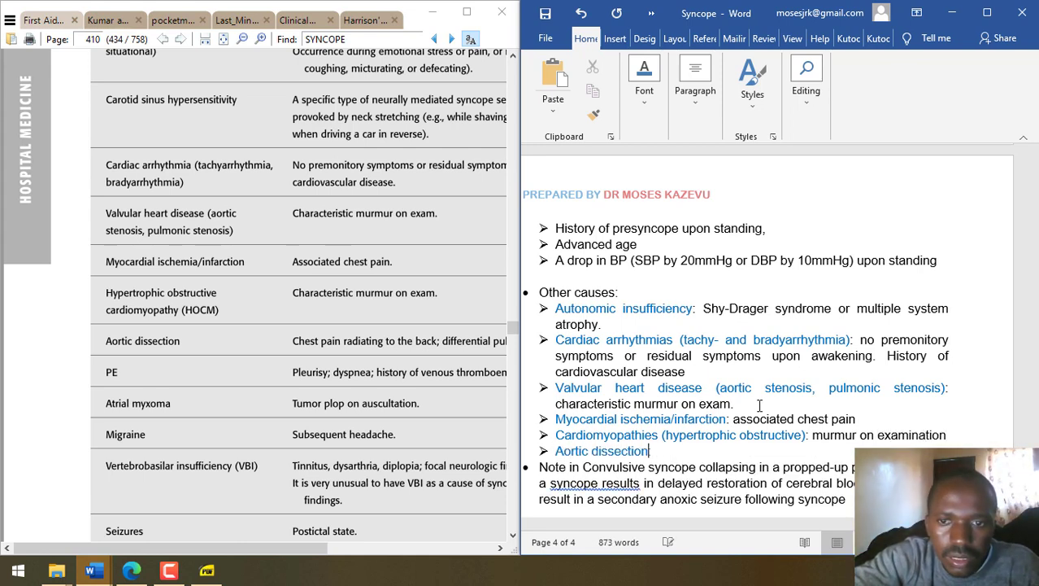
pyautogui.write(': Chest ')
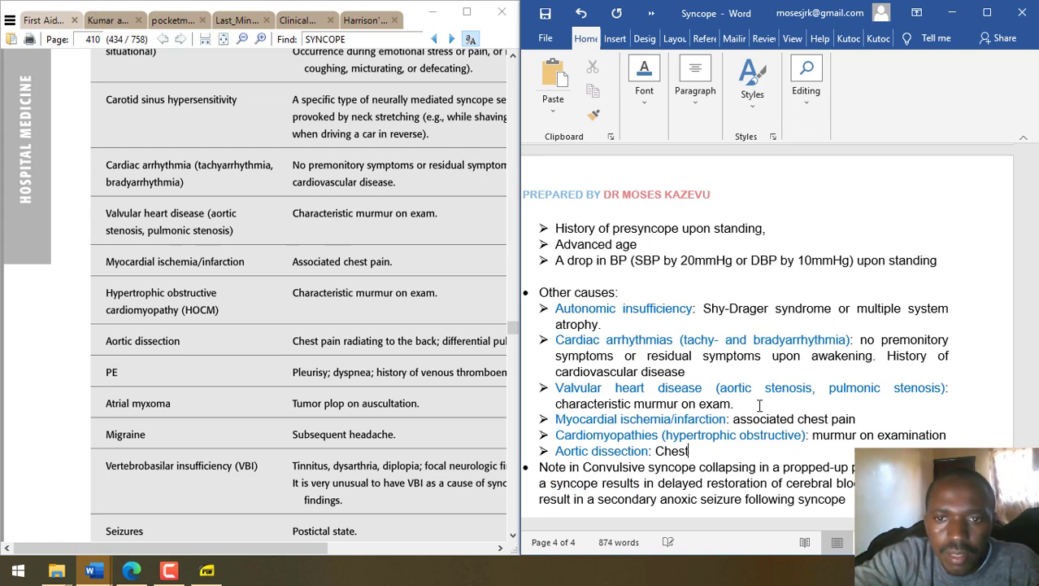
pyautogui.write('pain ra')
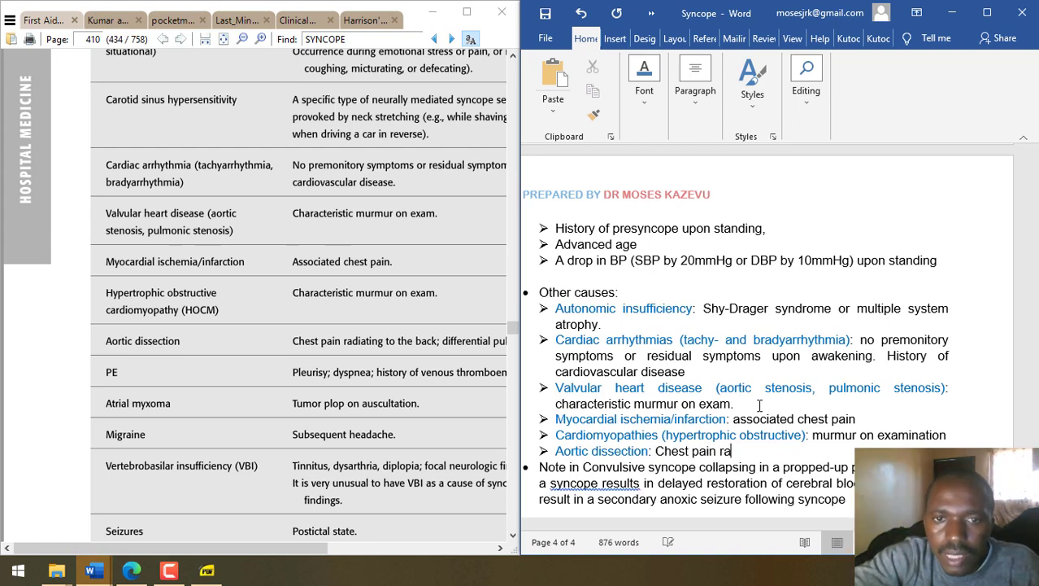
pyautogui.write('diatinng')
pyautogui.press('BackSpace')
pyautogui.press('BackSpace')
pyautogui.press('BackSpace')
pyautogui.write('ting to the back')
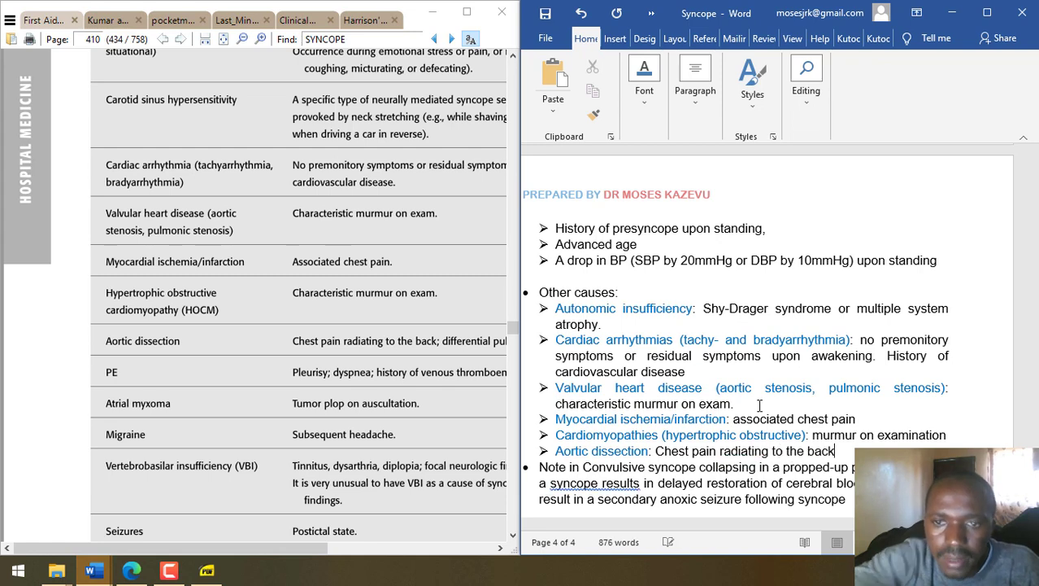
# - Complete the aortic dissection entry from the First Aid table with ", differential pulses in upper extremities."
pyautogui.moveTo(485, 297); pyautogui.dragTo(353, 266)
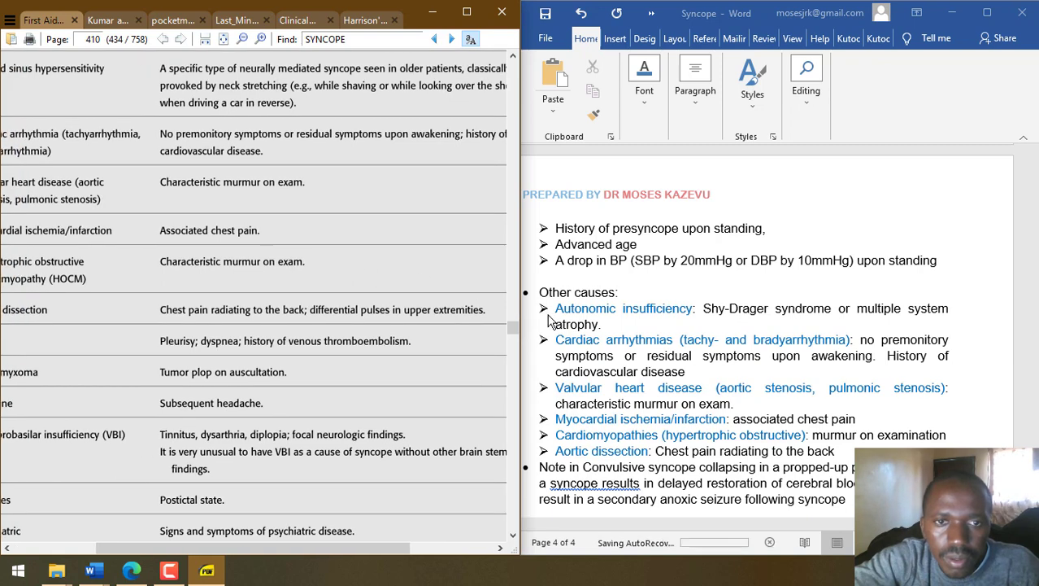
pyautogui.click(856, 447)
pyautogui.write(', dif')
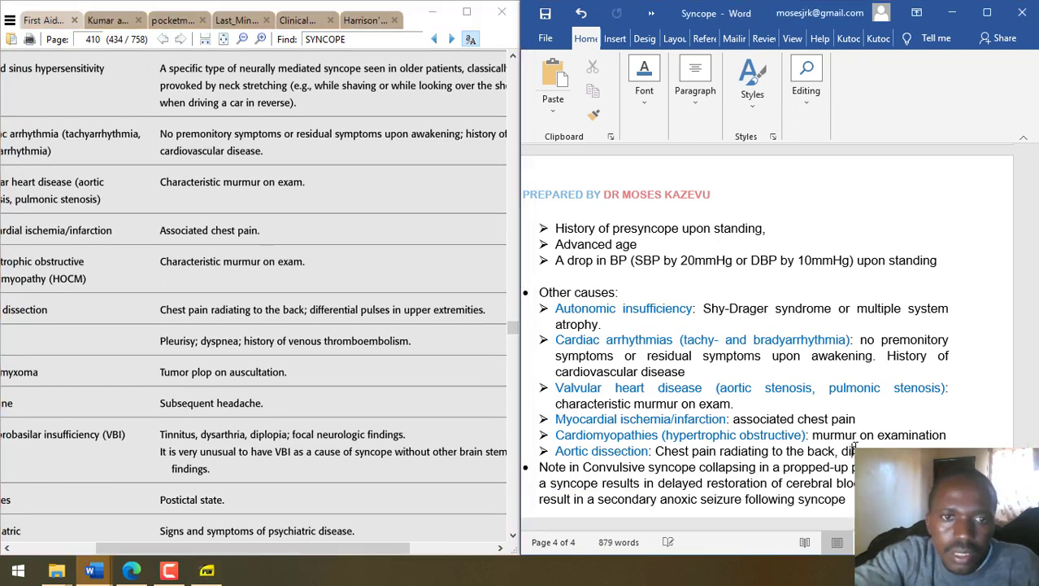
pyautogui.write('ferential pulses in ')
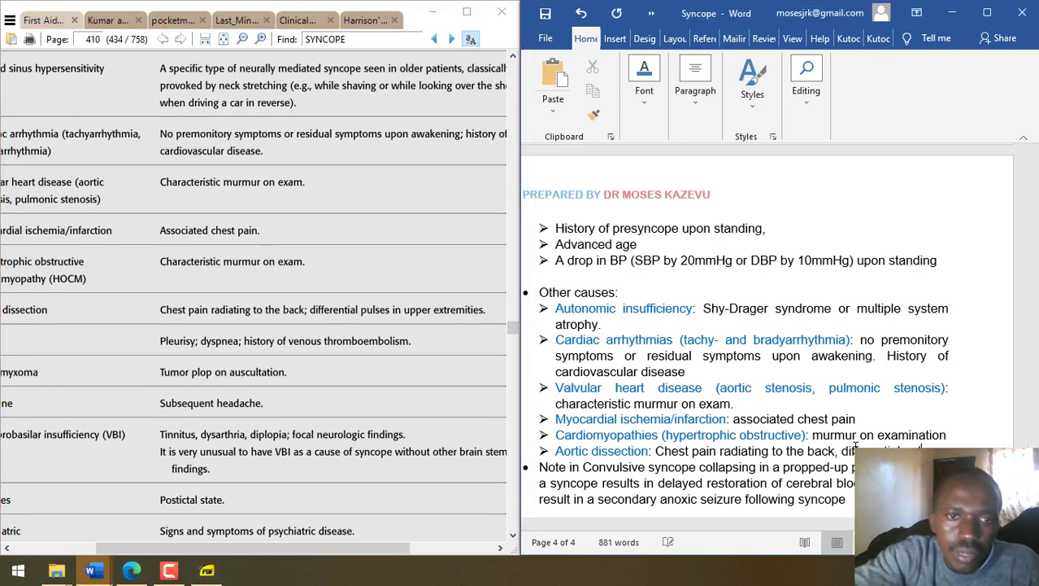
pyautogui.write('upper extremities.')
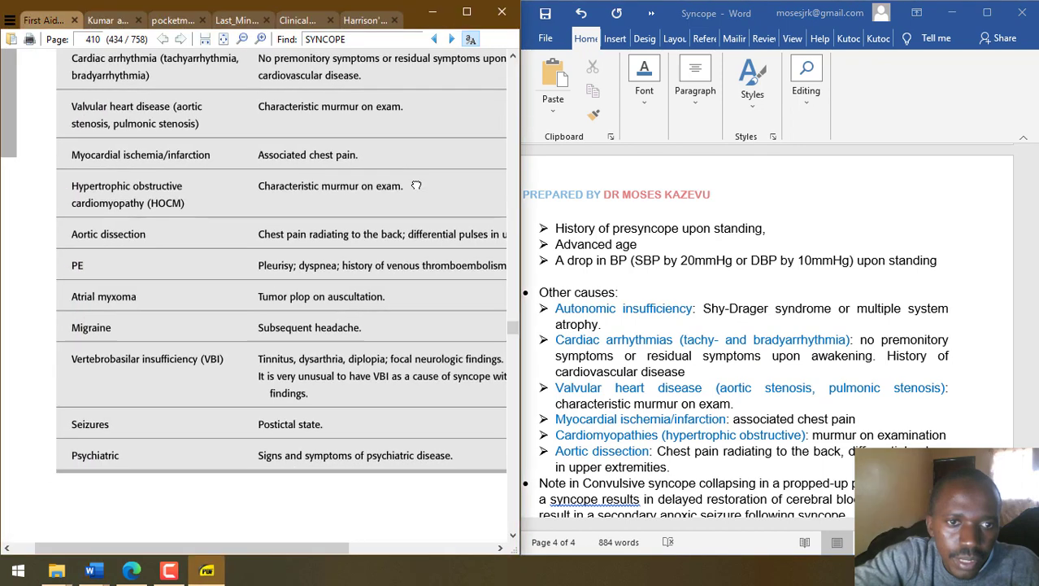
# - Add a sub-bullet below aortic dissection reading "Pulmonary embolism: pleurisy, dyspnea, history of venous thromboembolism"
pyautogui.click(716, 466)
pyautogui.press('Return')
pyautogui.write('Pu')
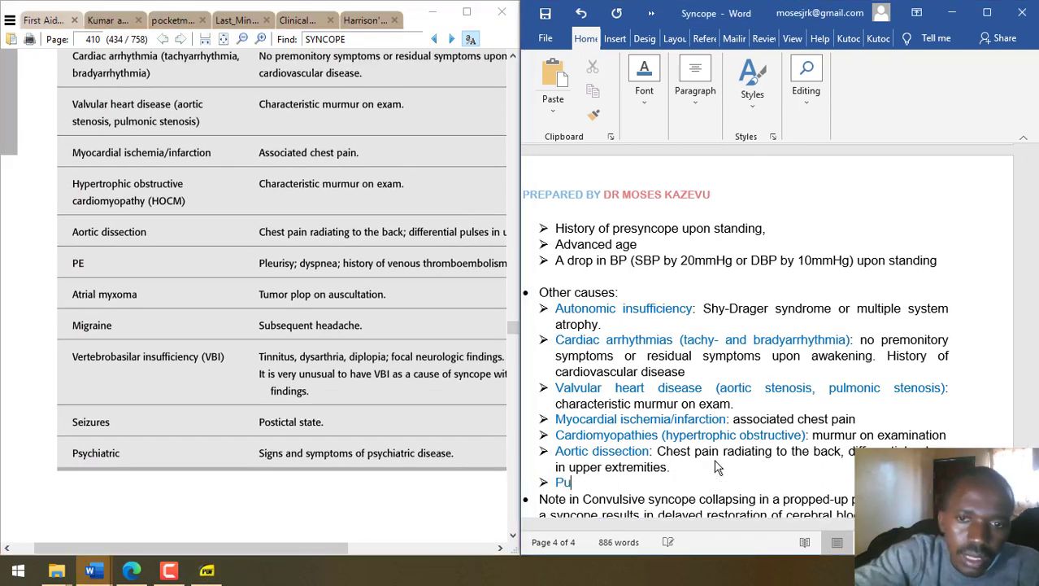
pyautogui.write('lmonary embolism:')
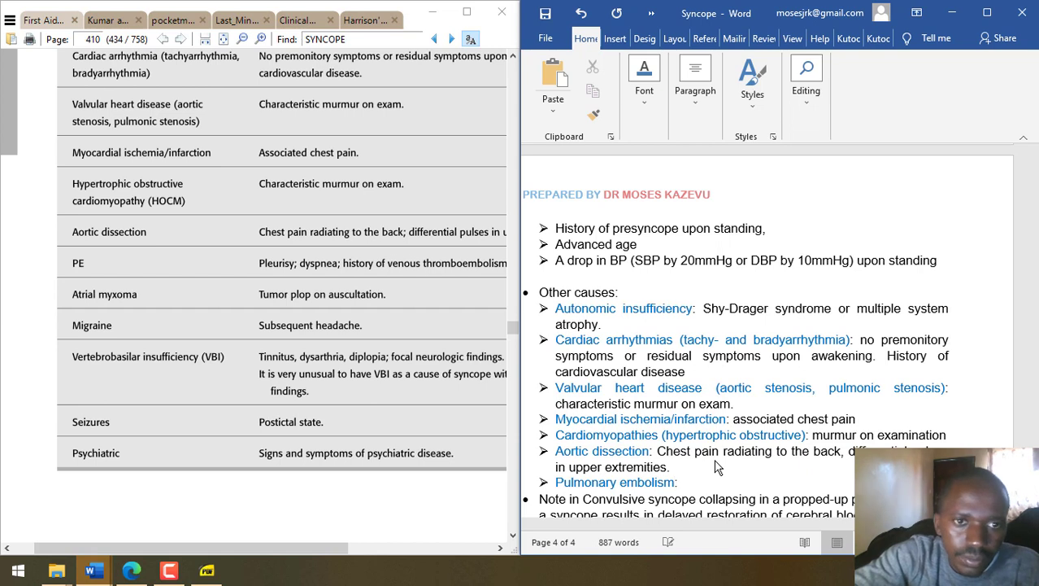
pyautogui.write(' pleur')
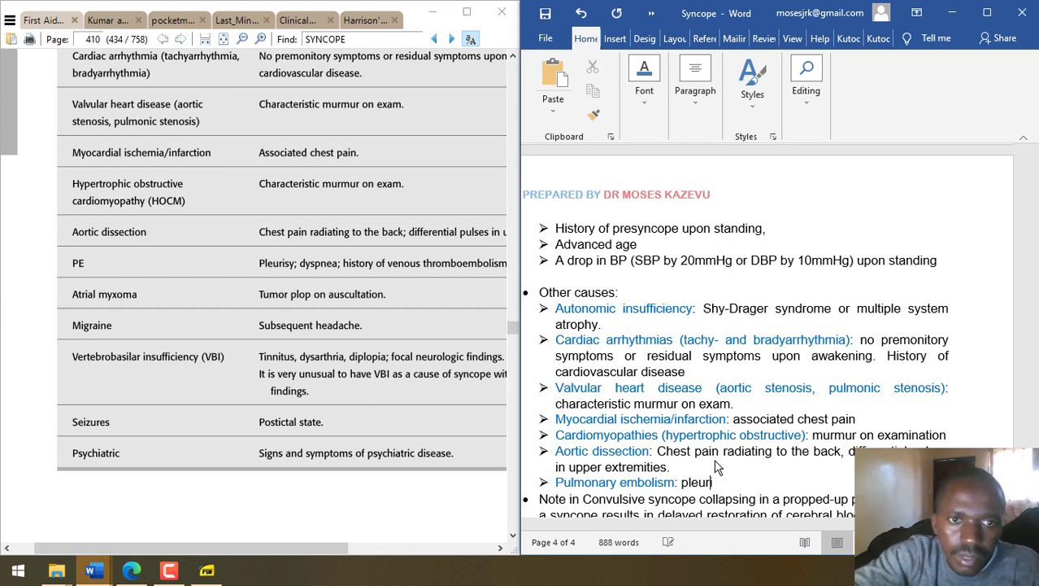
pyautogui.write('isy, dyspnea, hosp')
pyautogui.press('BackSpace')
pyautogui.press('BackSpace')
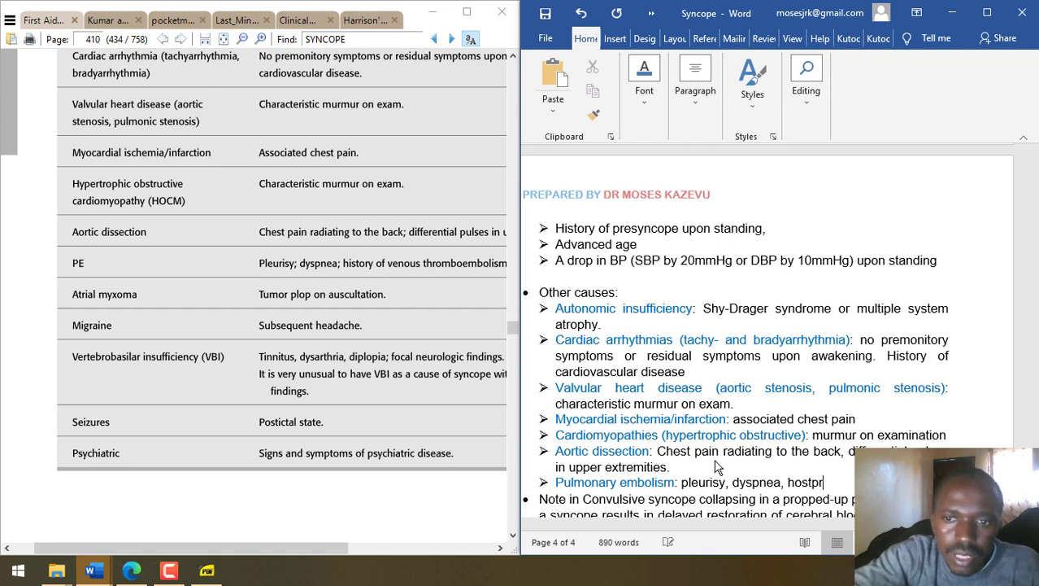
pyautogui.write('story of ve')
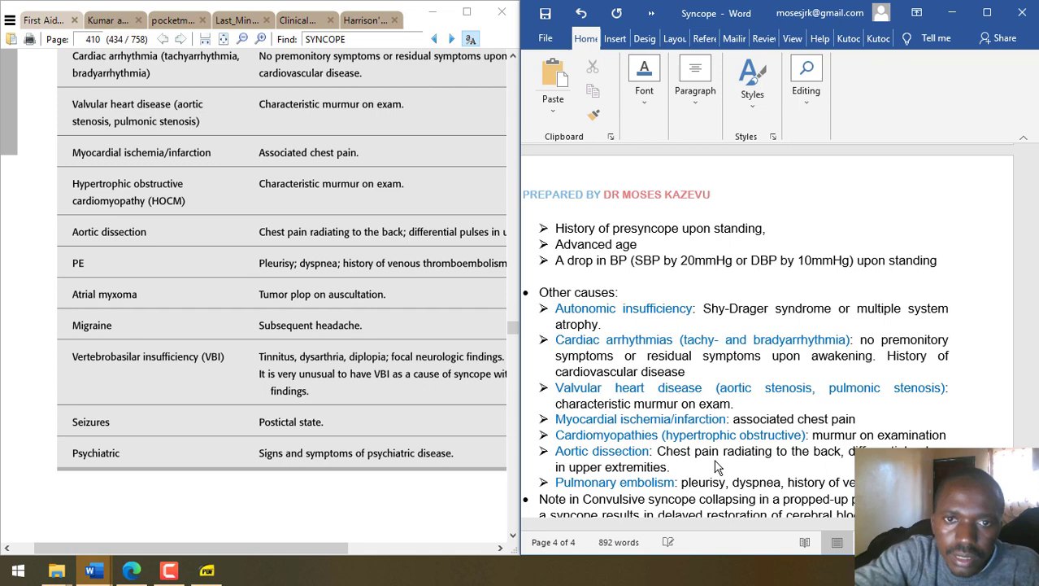
pyautogui.write('oembolism')
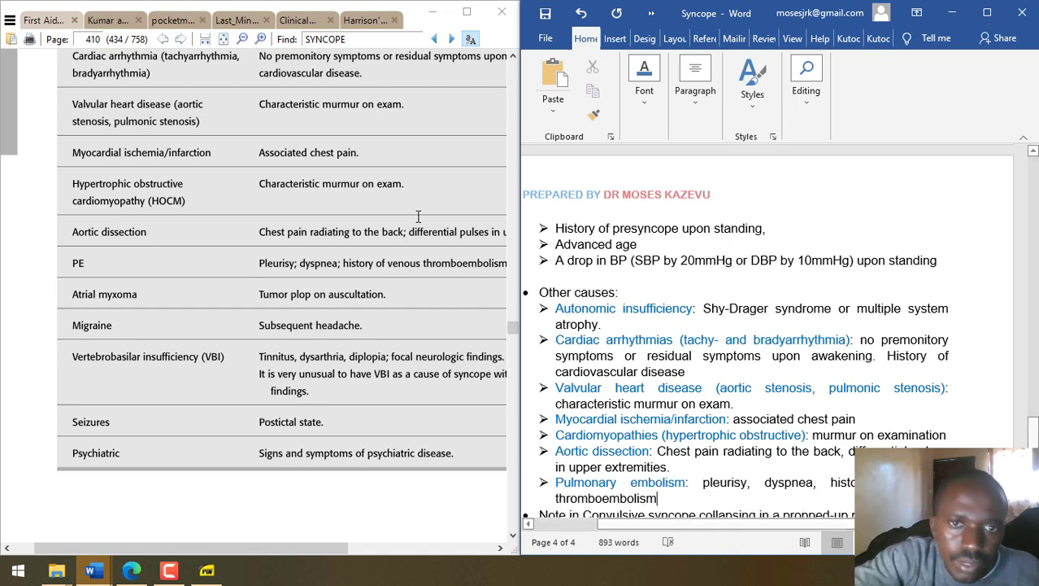
# - Add a sub-bullet below the pulmonary embolism entry reading "Atrial myxoma: tumor plop on auscultation"
pyautogui.click(457, 193)
pyautogui.moveTo(457, 194); pyautogui.dragTo(466, 163)
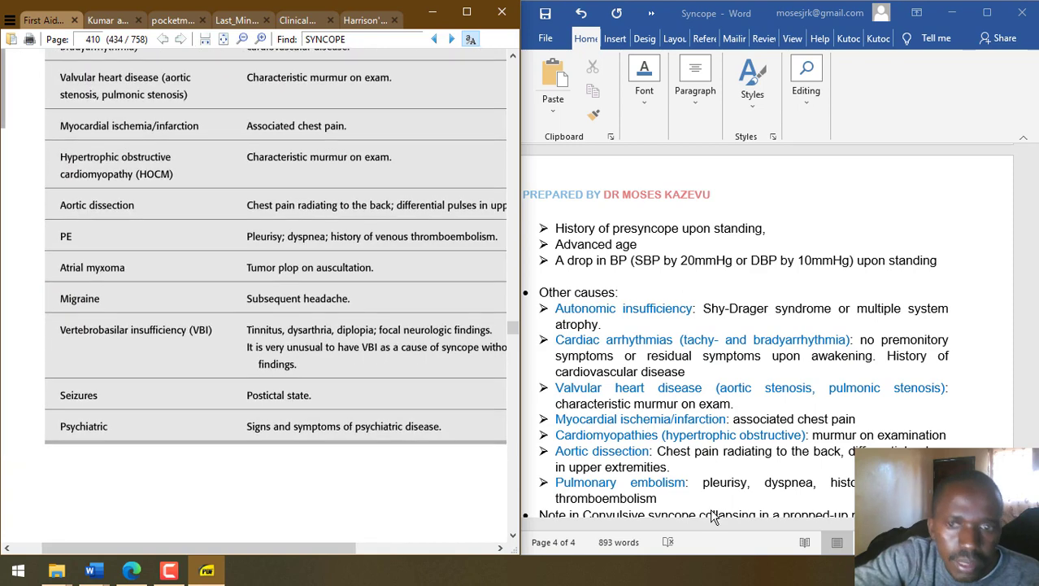
pyautogui.click(734, 502)
pyautogui.press('Return')
pyautogui.write('Atr')
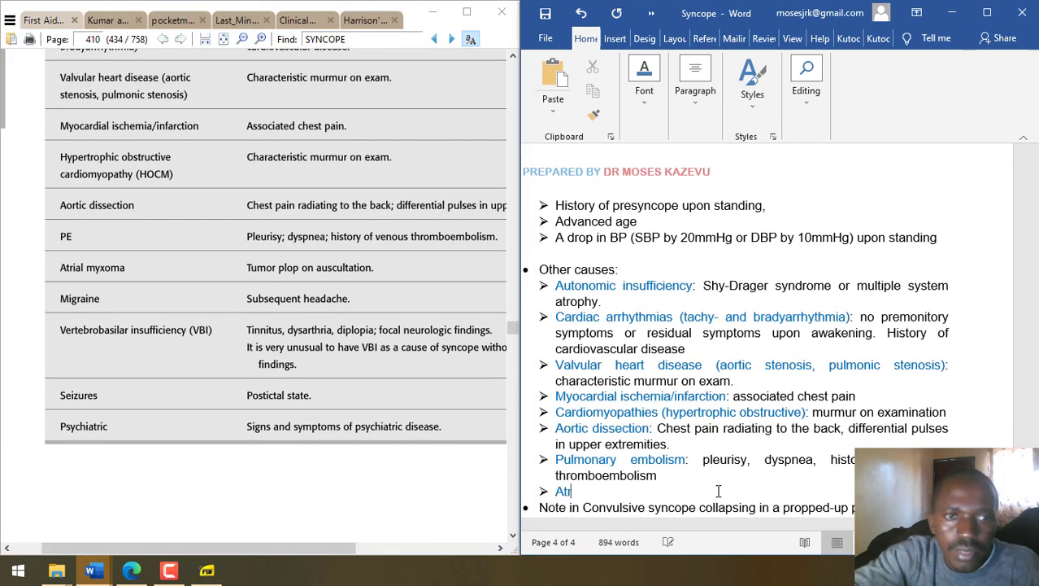
pyautogui.write('ial myxoma')
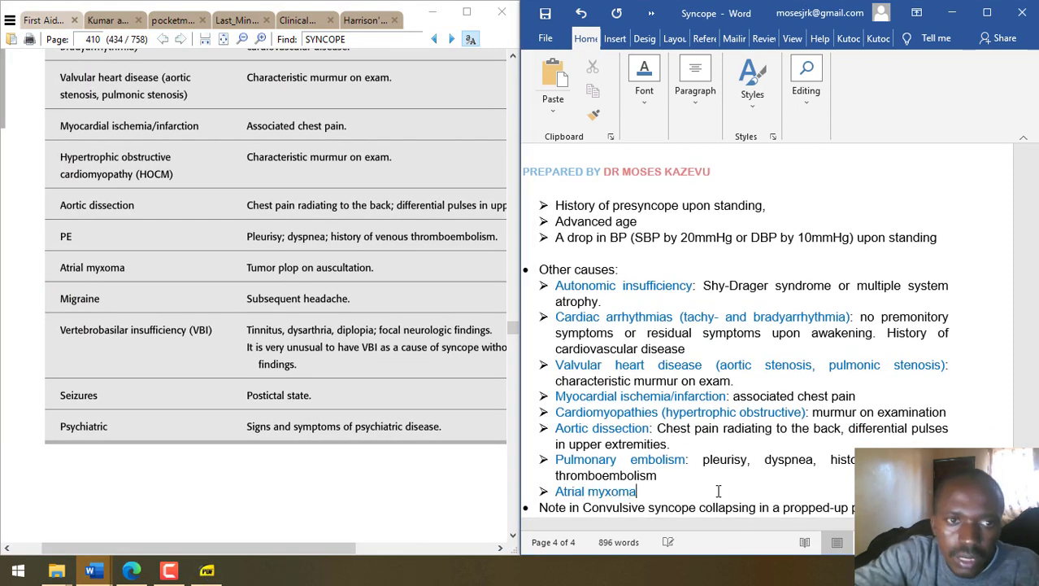
pyautogui.write(': tumor')
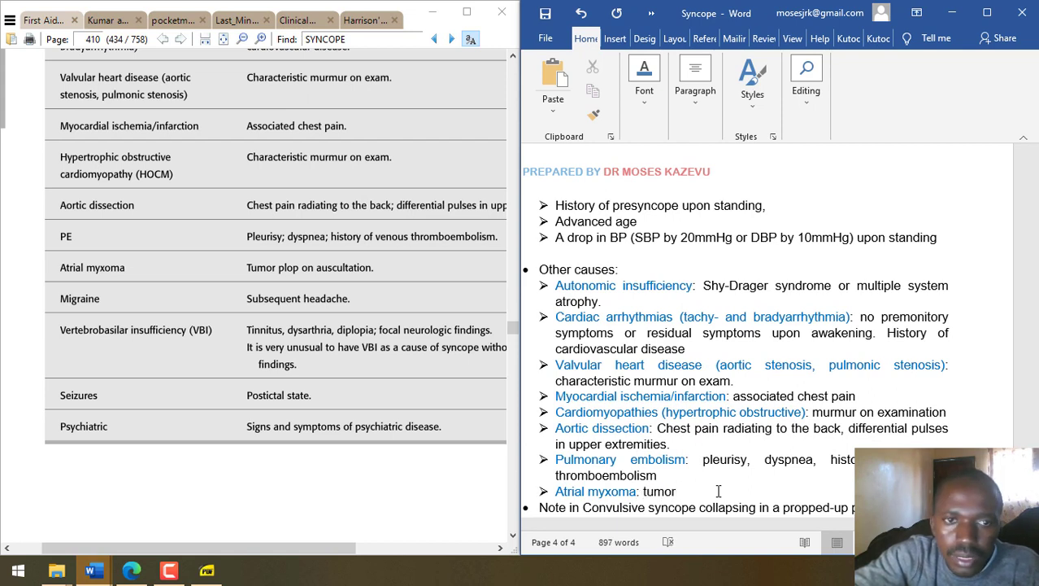
pyautogui.write(' plop on au')
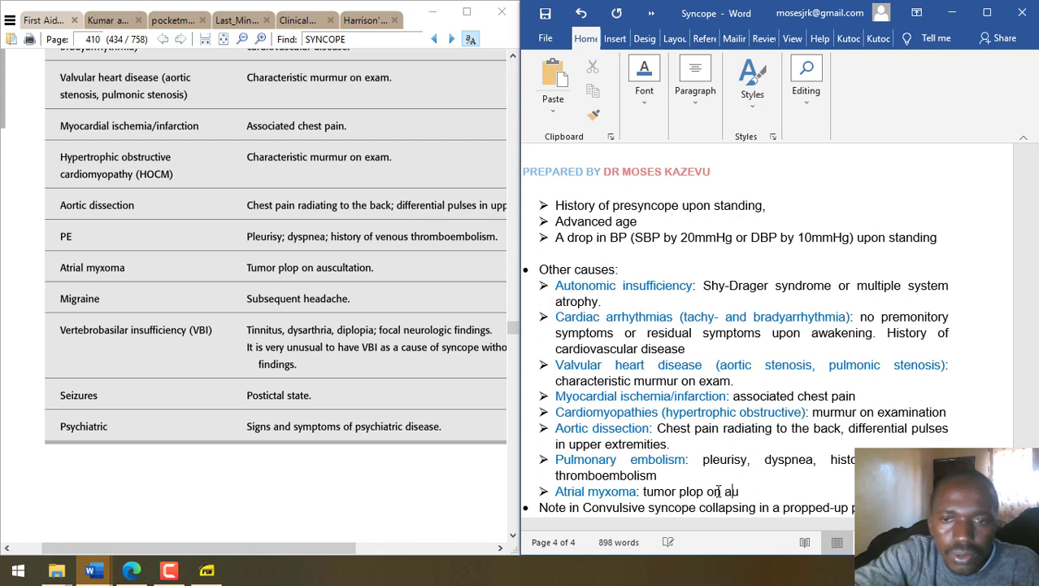
pyautogui.write('scultatio')
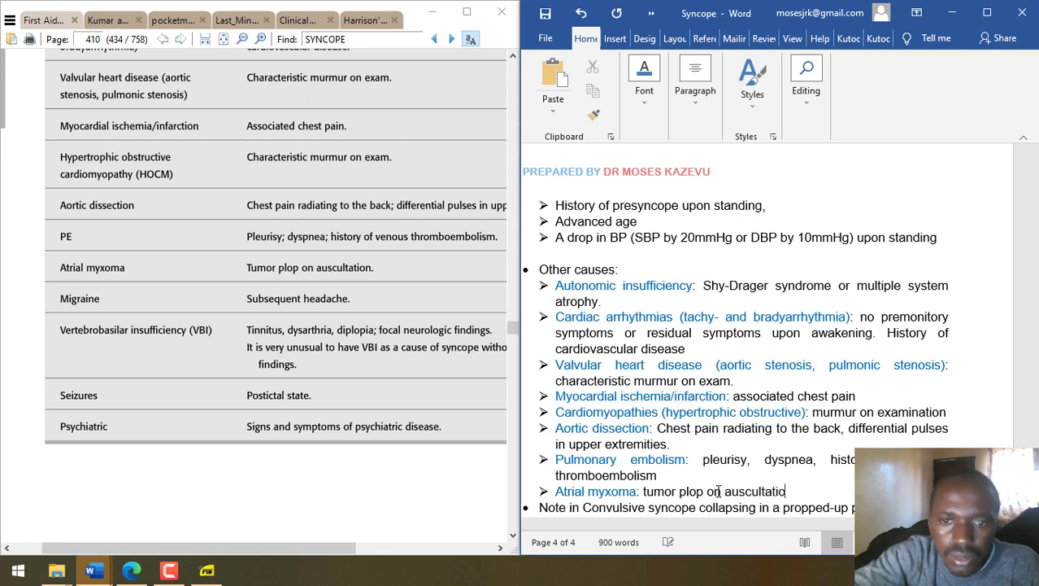
pyautogui.write('n')
# - Add a sub-bullet below atrial myxoma reading "Migraine: subsequent headache", correcting the spelling of "subsequent"
pyautogui.press('Return')
pyautogui.write('M')
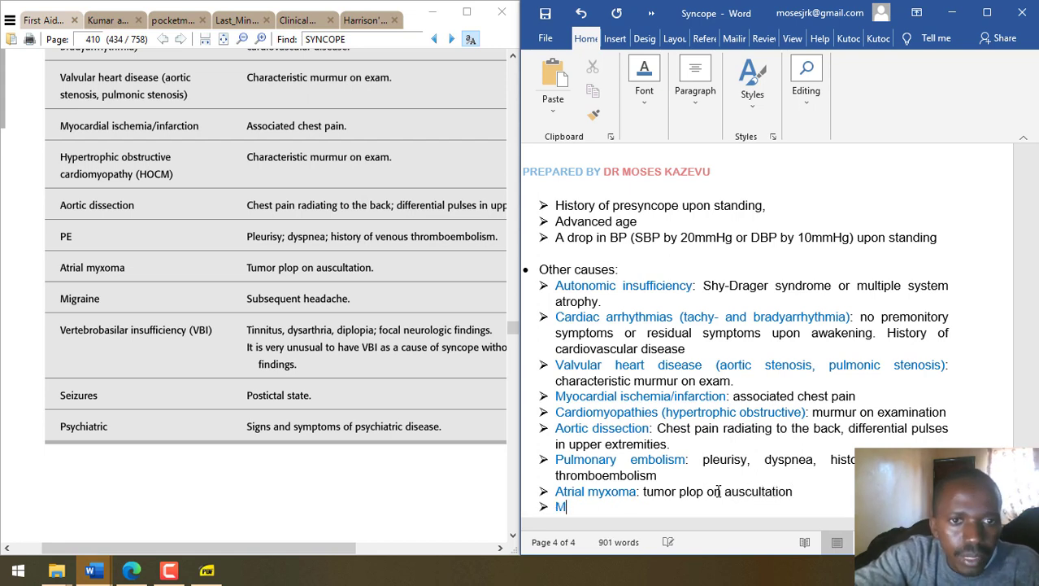
pyautogui.write('igraine: susbsequen')
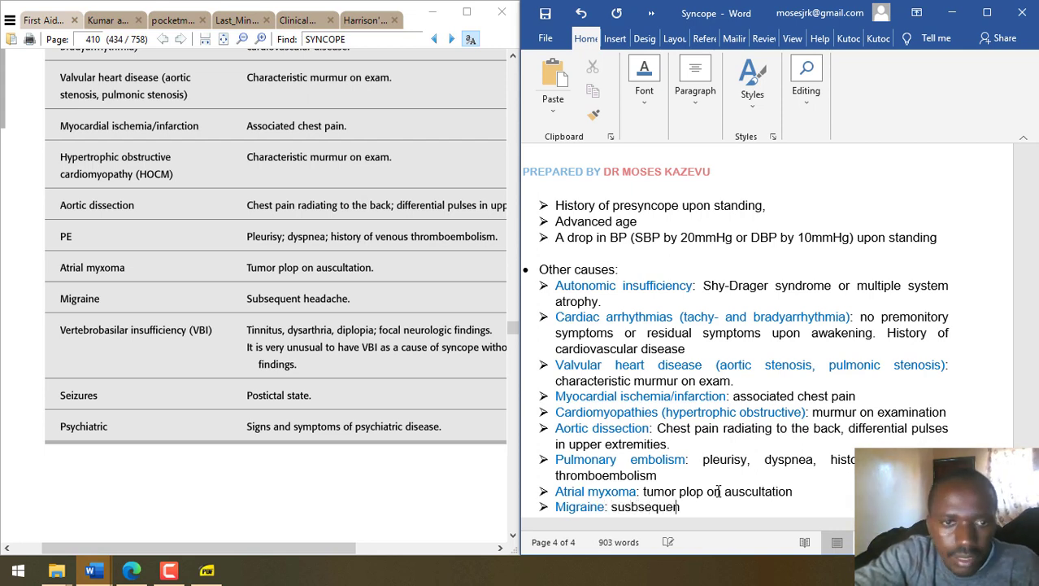
pyautogui.write('t headache')
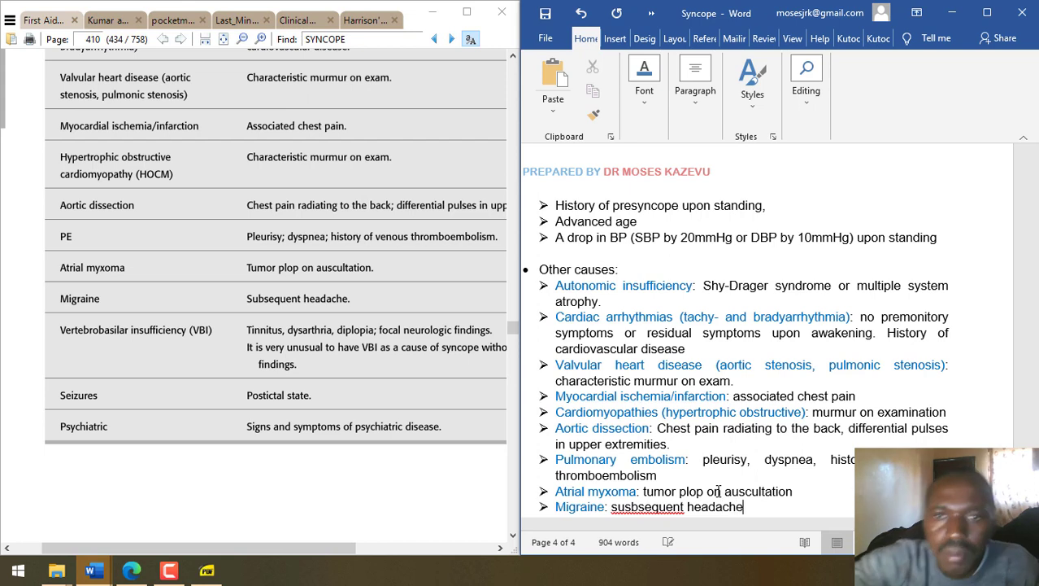
pyautogui.rightClick(653, 510)
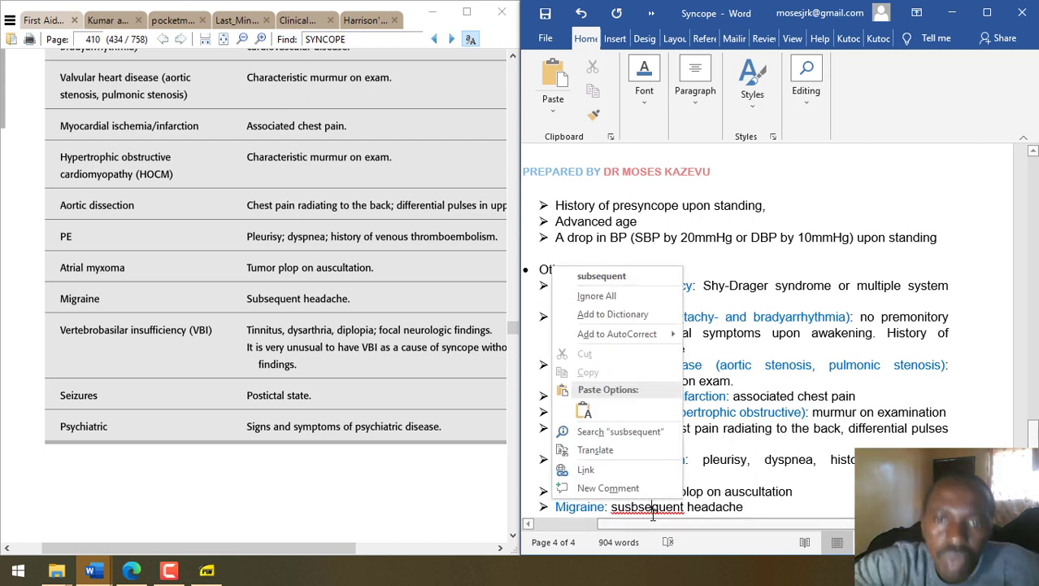
pyautogui.click(601, 276)
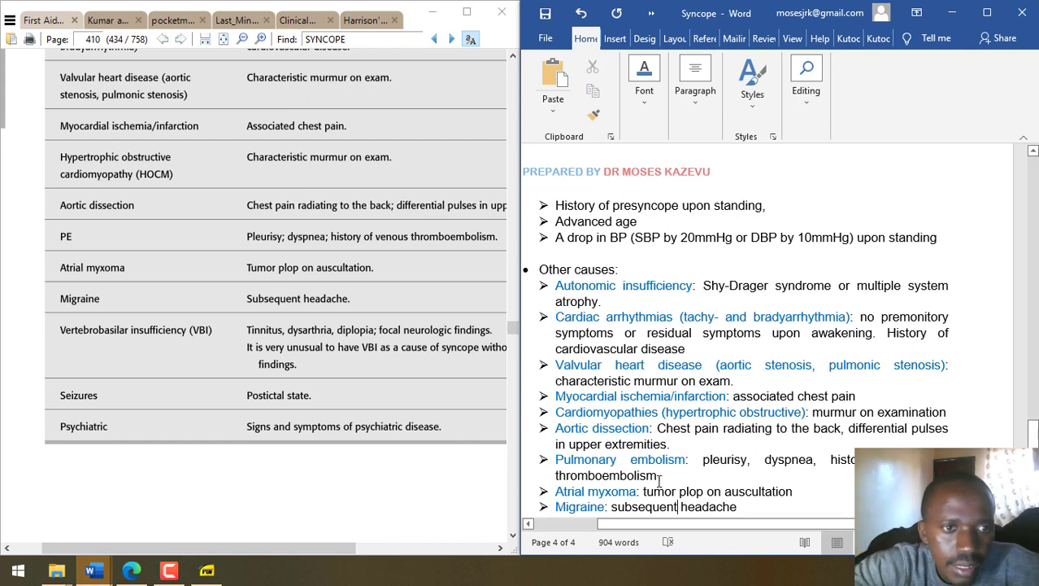
# - Add a sub-bullet below the migraine entry reading "Seizures: postictal state"
pyautogui.press('Return')
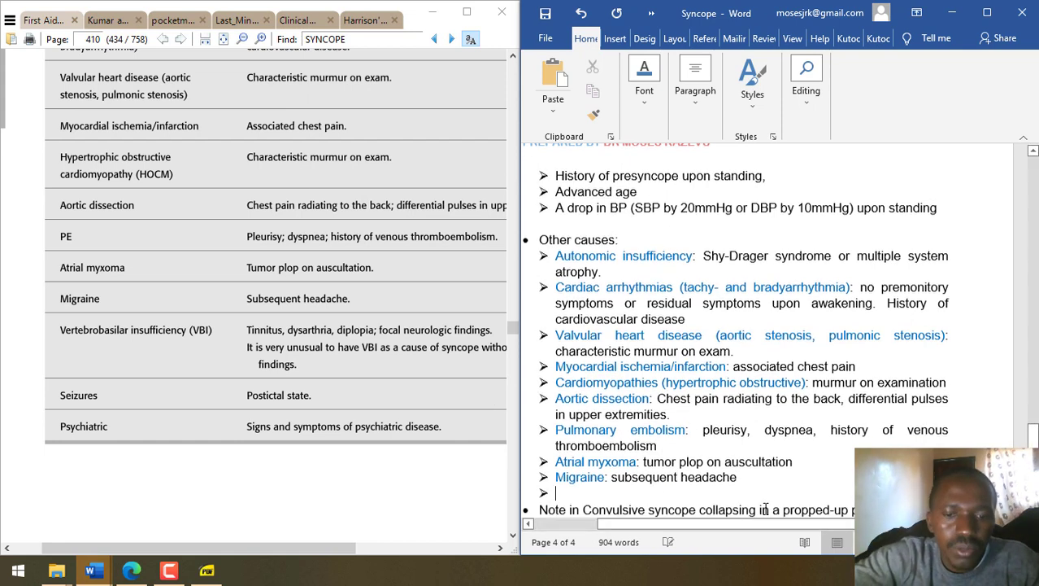
pyautogui.write('Seizures: ')
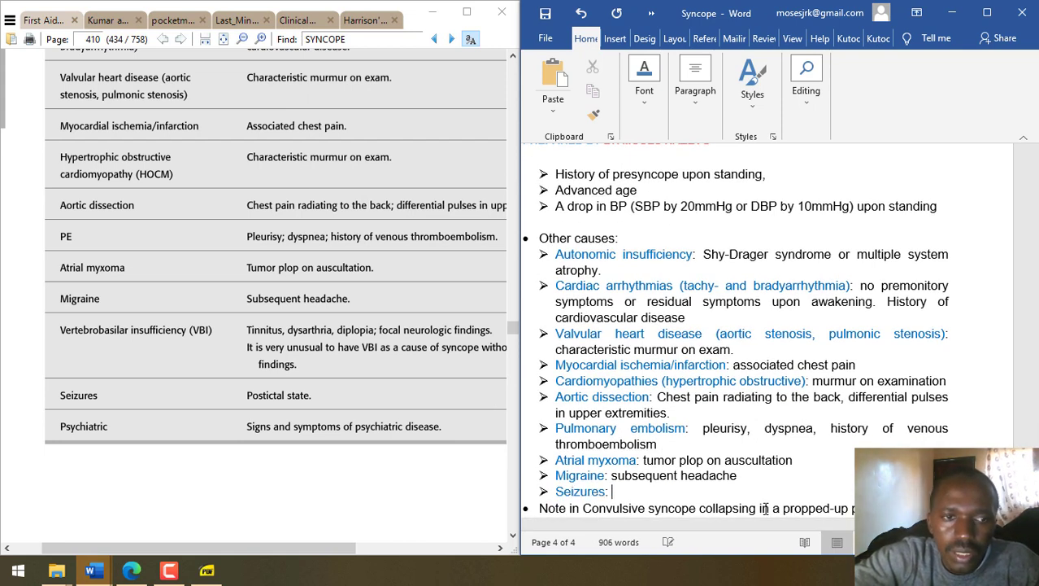
pyautogui.write('postich')
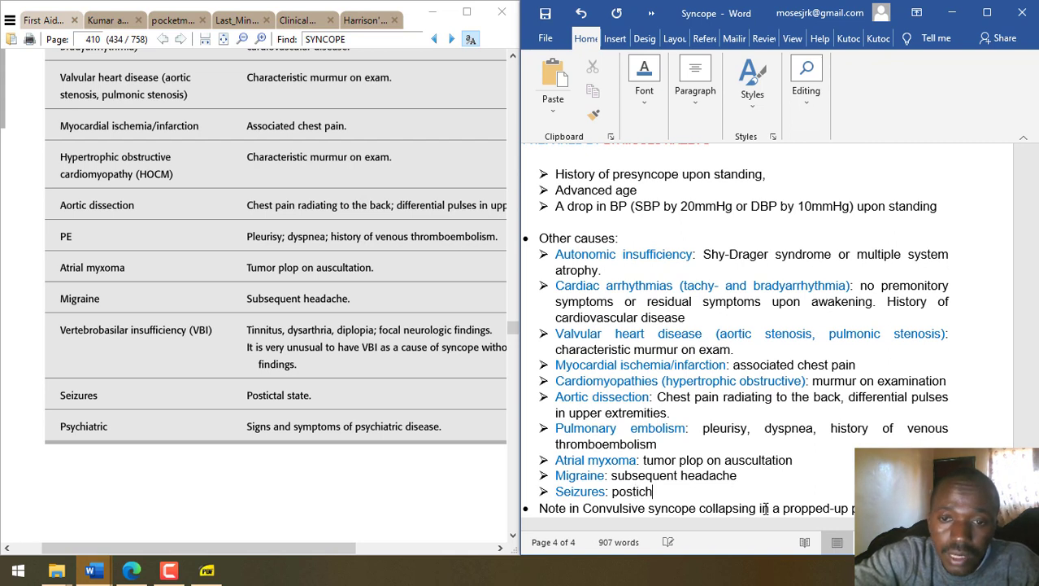
pyautogui.press('BackSpace')
pyautogui.write('tal state')
# - Add a sub-bullet below the seizures entry reading "Psychiatric: signs and symptoms of psychiatric disease"
pyautogui.press('Return')
pyautogui.write('Psychiat')
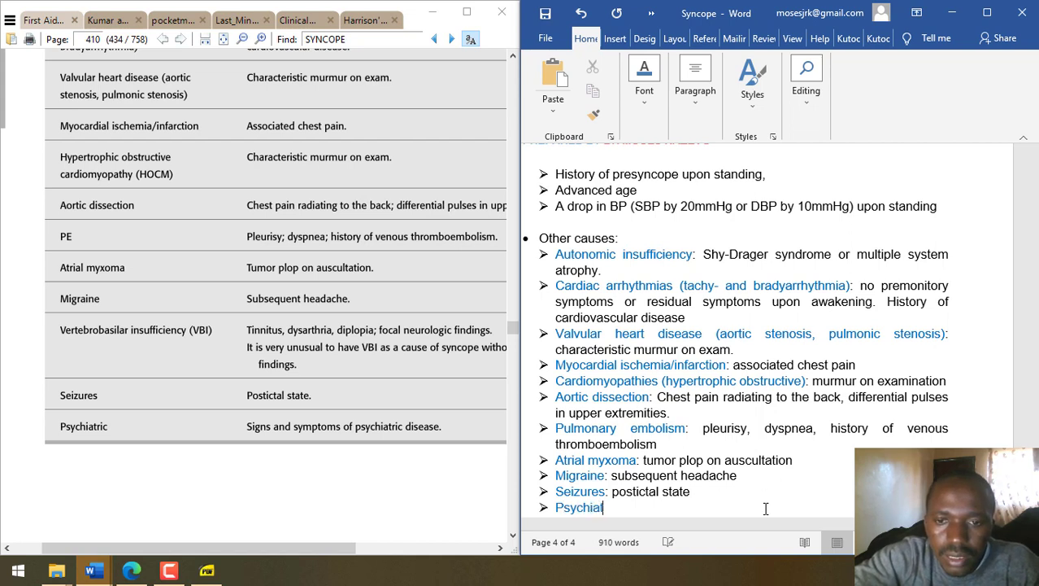
pyautogui.write(' and symptoms of s')
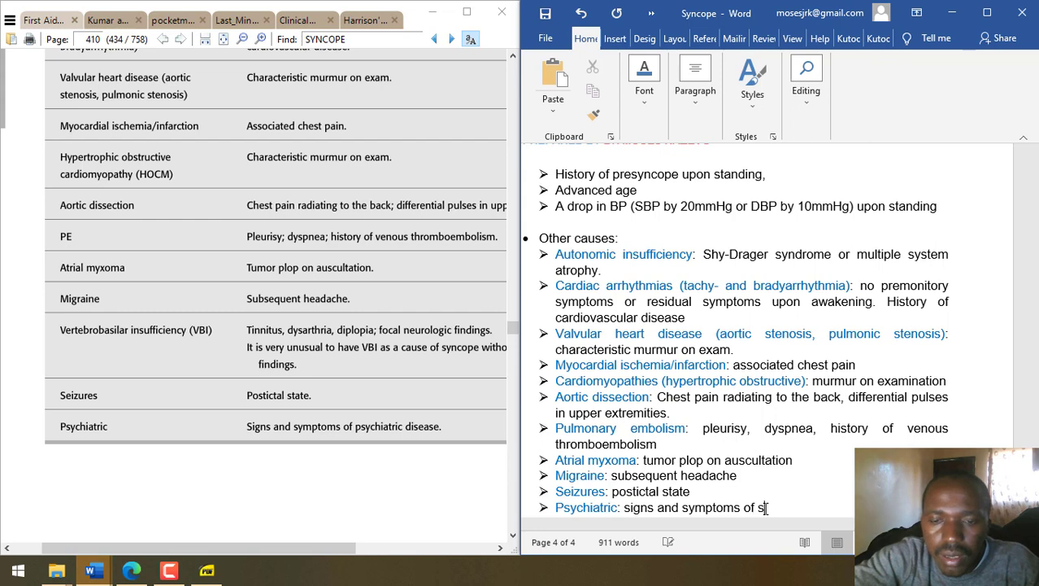
pyautogui.write('sychiatric')
pyautogui.write(' disease')
# - Start a sub-bullet below the psychiatric entry with the heading "Vertebrobasilar insufficiency (VBI):"
pyautogui.press('Return')
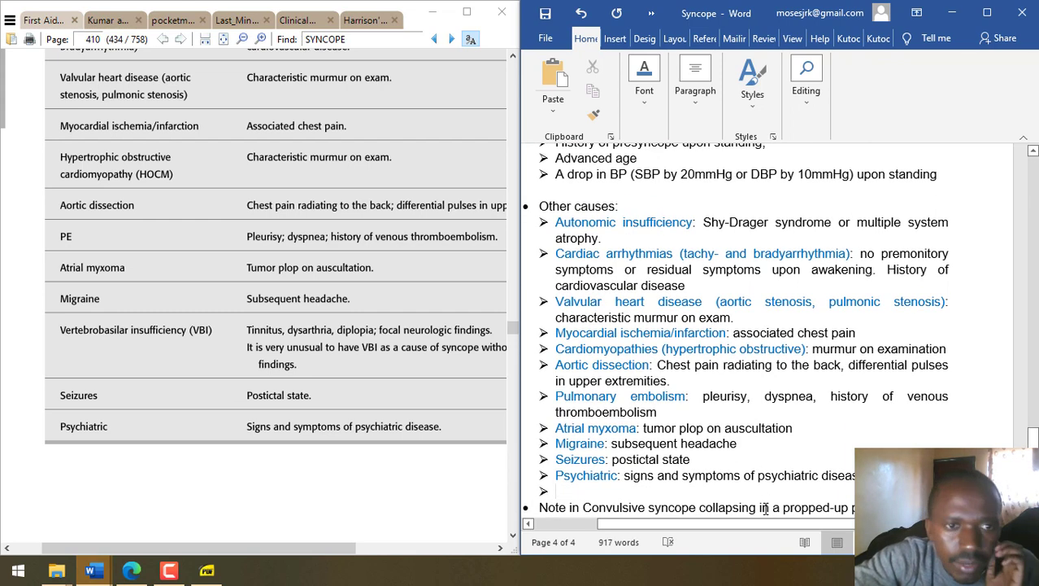
pyautogui.write('Vet')
pyautogui.write('rt')
pyautogui.write('ebrobas')
pyautogui.write('ilar insu')
pyautogui.write('ffiecy')
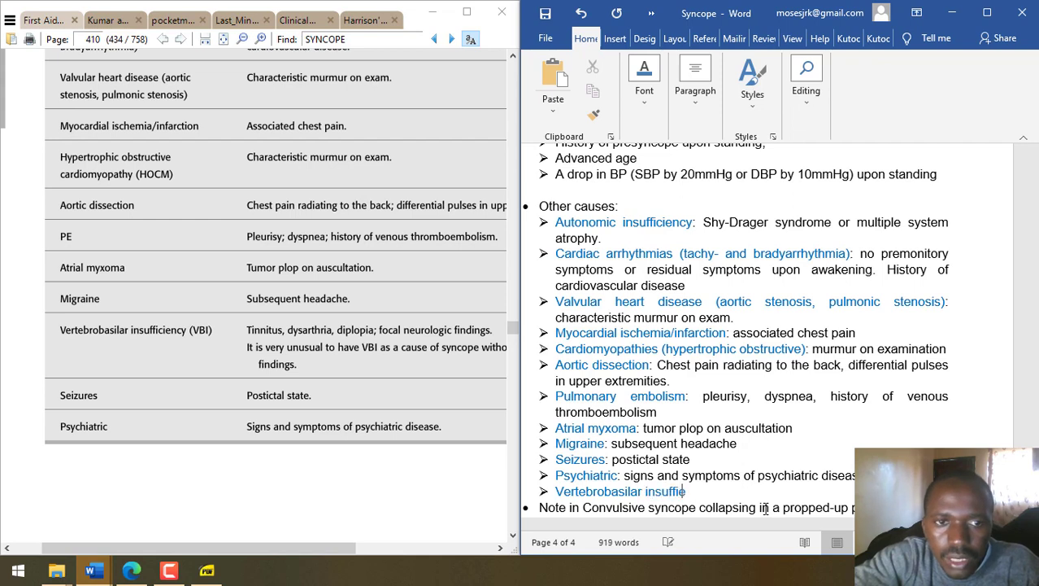
pyautogui.press('BackSpace')
pyautogui.press('BackSpace')
pyautogui.press('BackSpace')
pyautogui.press('BackSpace')
pyautogui.write('iciency (VBI): ti')
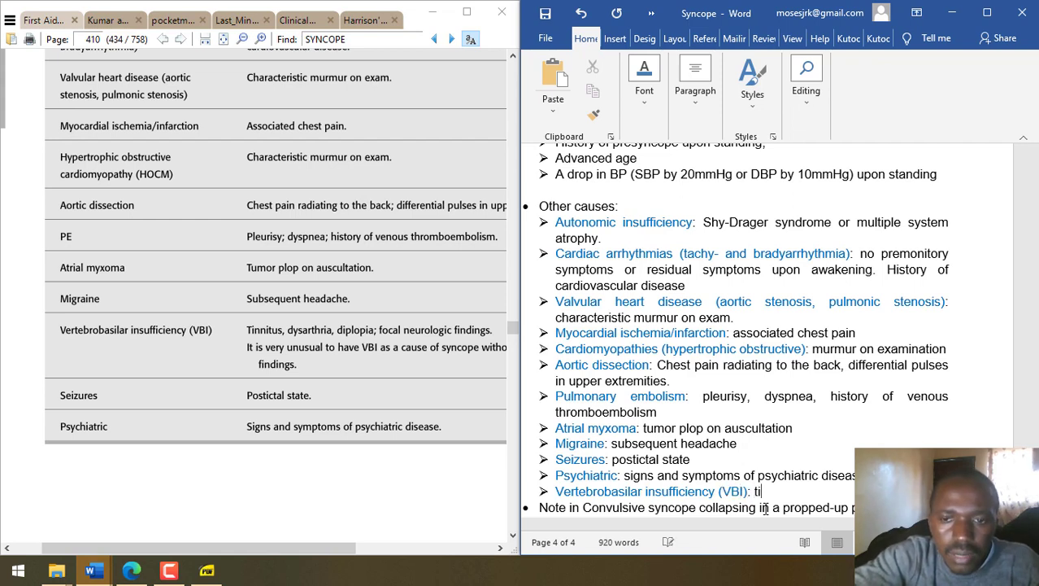
# - List tinnitus, dysarthria, diplopia and focal neurologic findings as the VBI features, correcting the spelling of "diplopia"
pyautogui.write('nnitus, dysar')
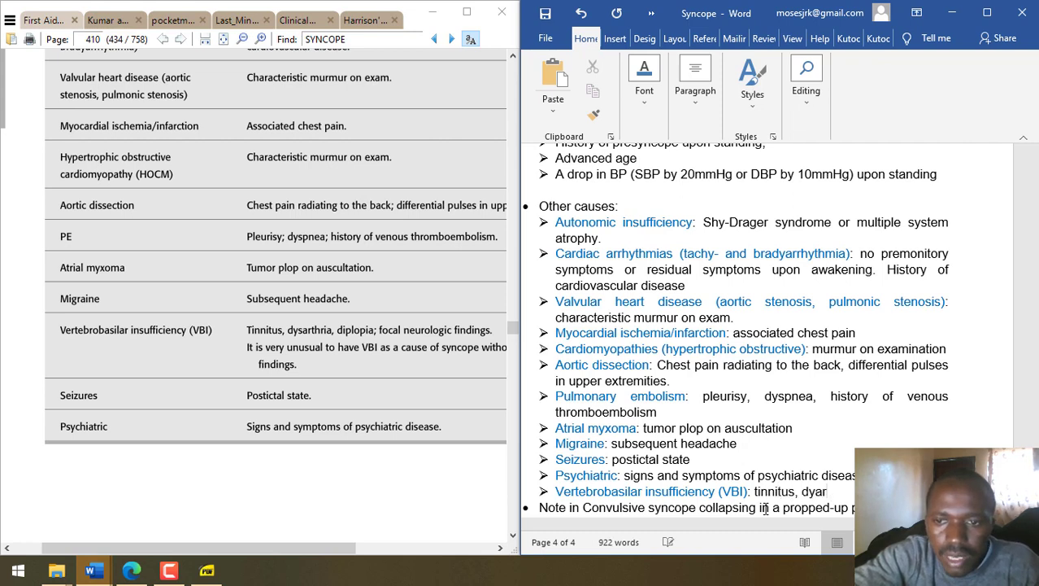
pyautogui.write('thria')
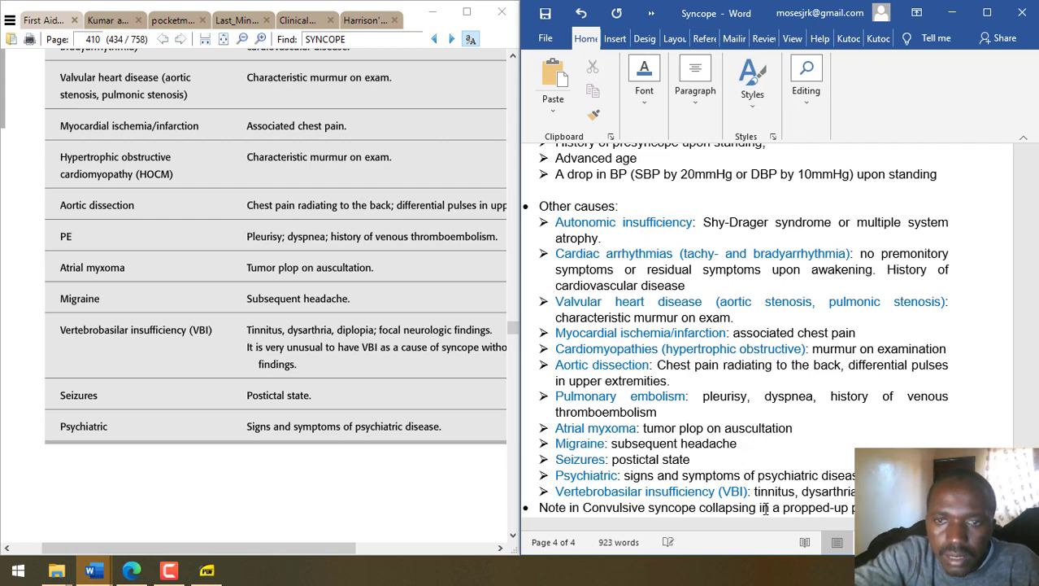
pyautogui.write('neurolig')
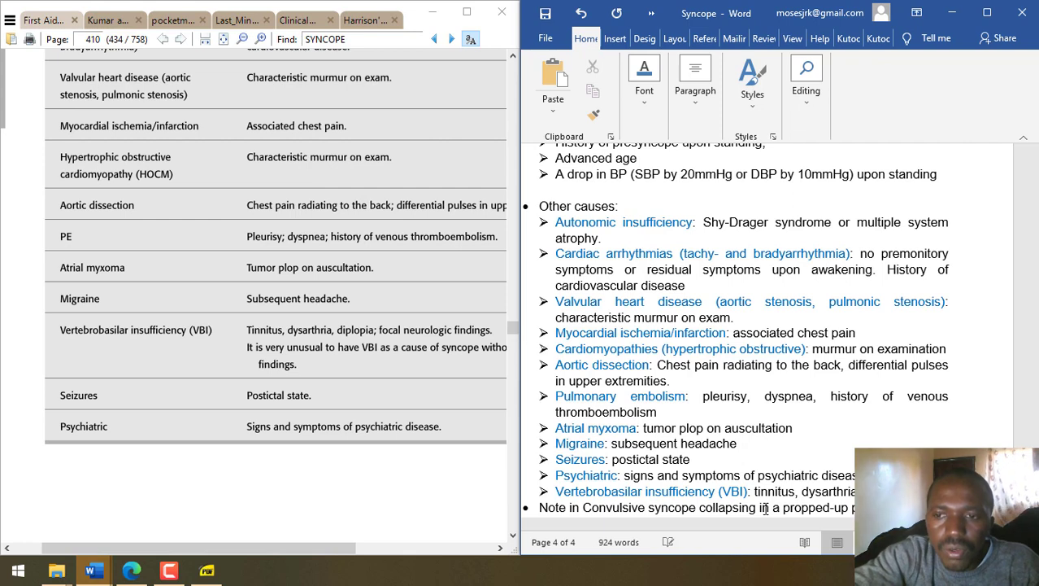
pyautogui.press('BackSpace')
pyautogui.press('BackSpace')
pyautogui.write('ogic findings')
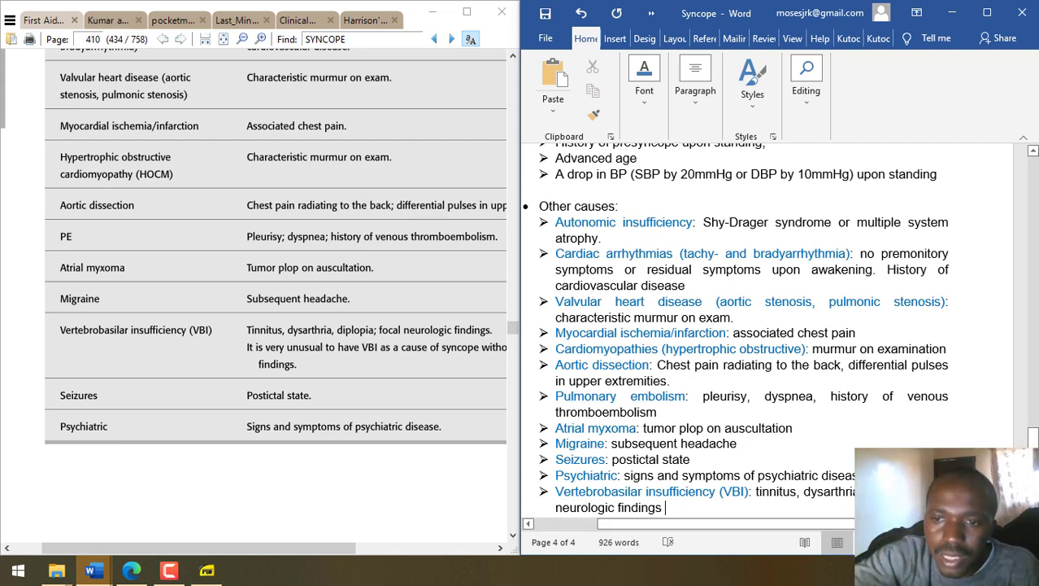
pyautogui.rightClick(886, 491)
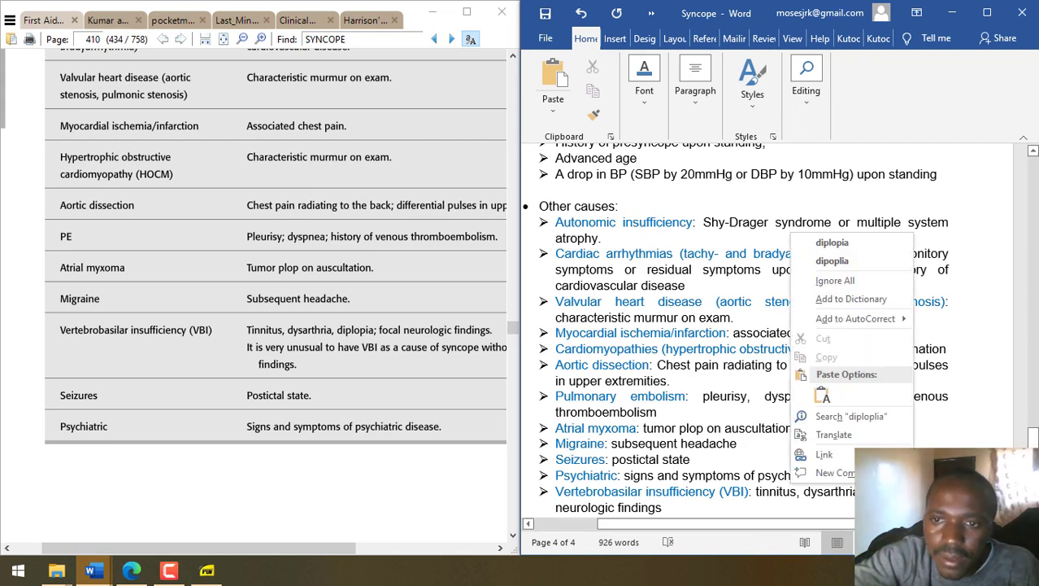
pyautogui.click(848, 242)
# - Complete the VBI entry with "It is unusual to have VBI as a cause of syncope without other brain stem findings."
pyautogui.click(432, 406)
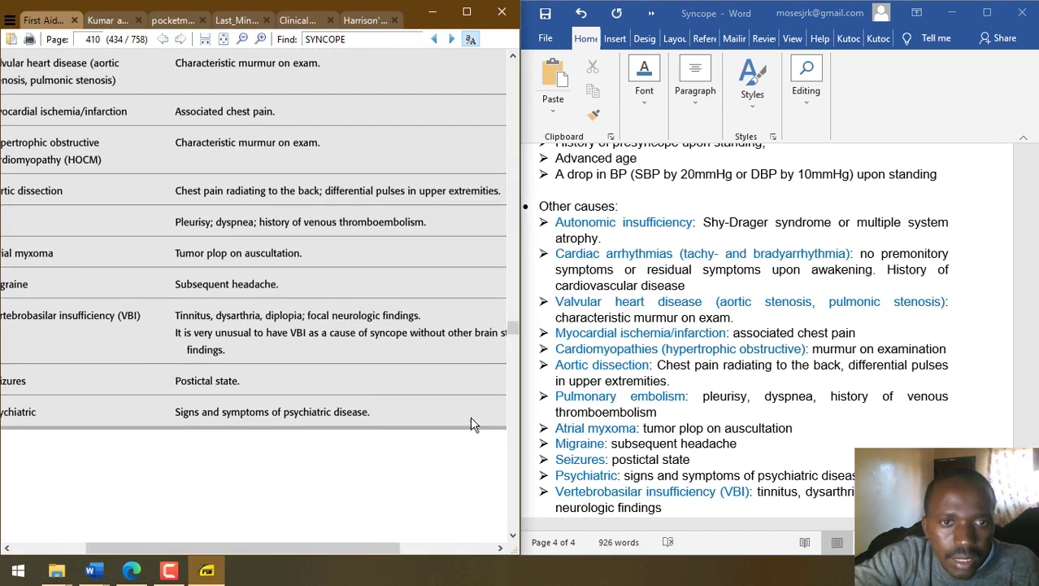
pyautogui.click(671, 511)
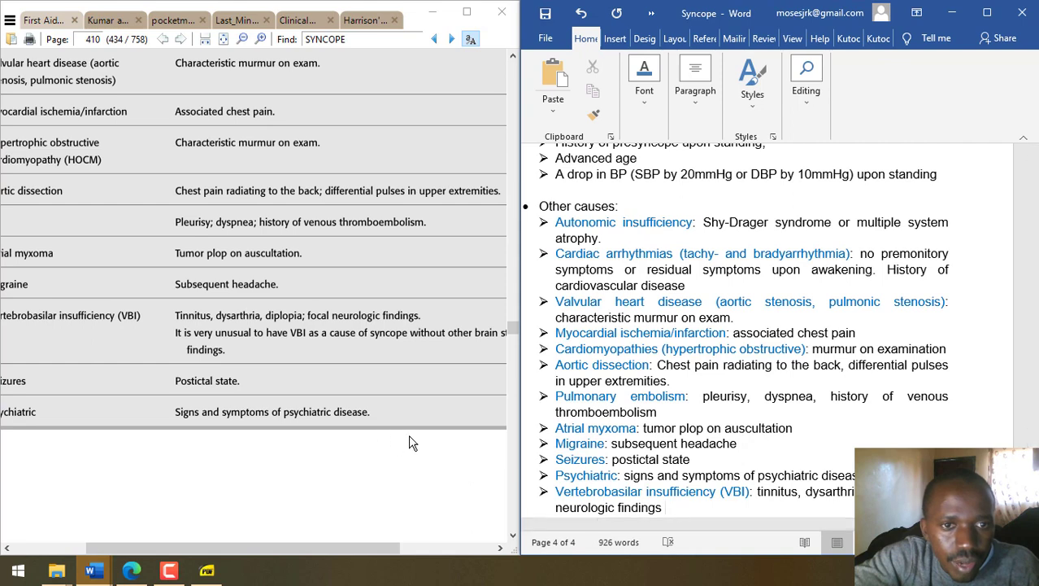
pyautogui.moveTo(410, 442); pyautogui.dragTo(363, 420)
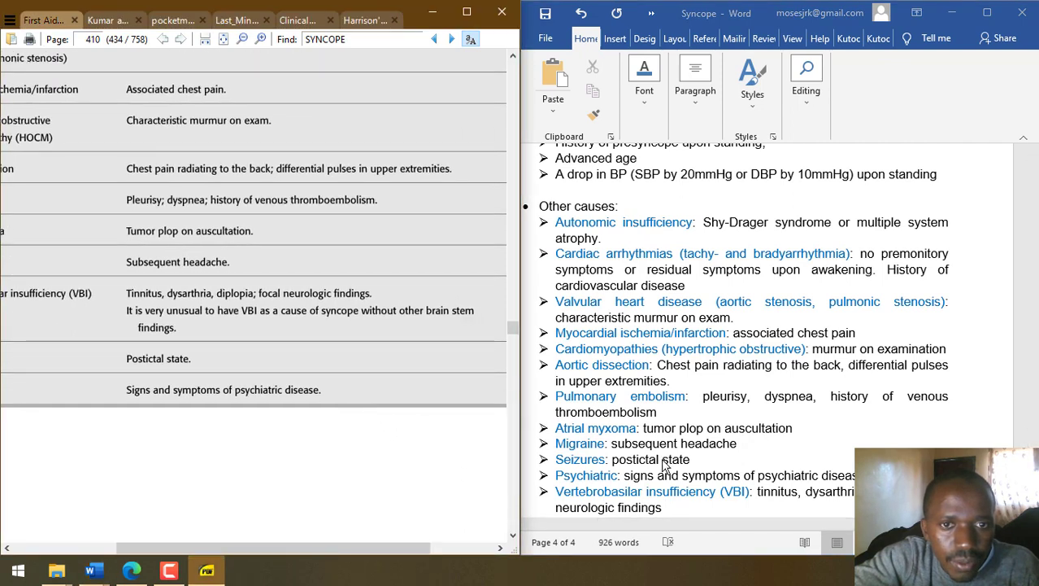
pyautogui.click(682, 506)
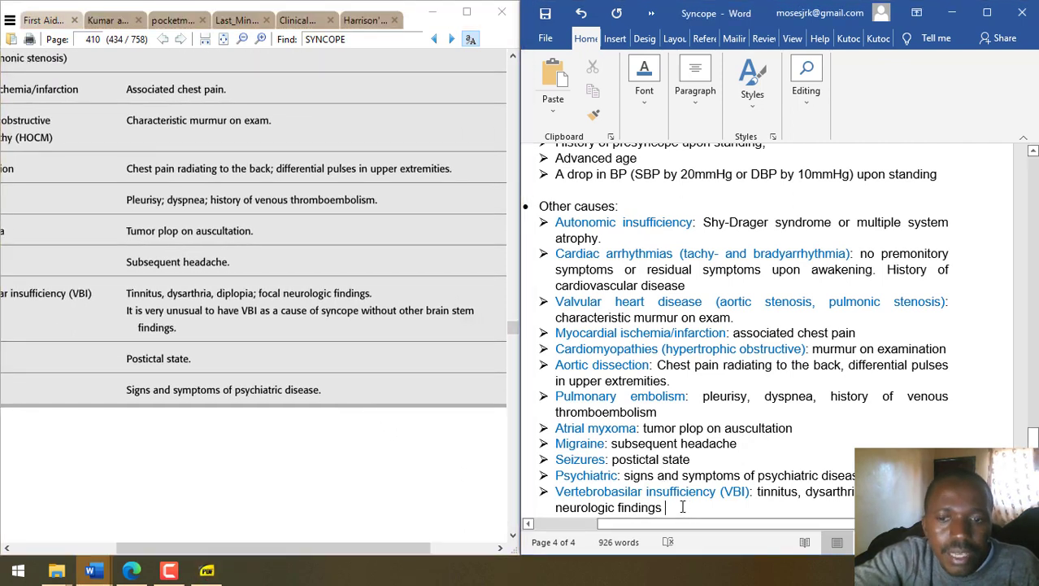
pyautogui.write('. It i')
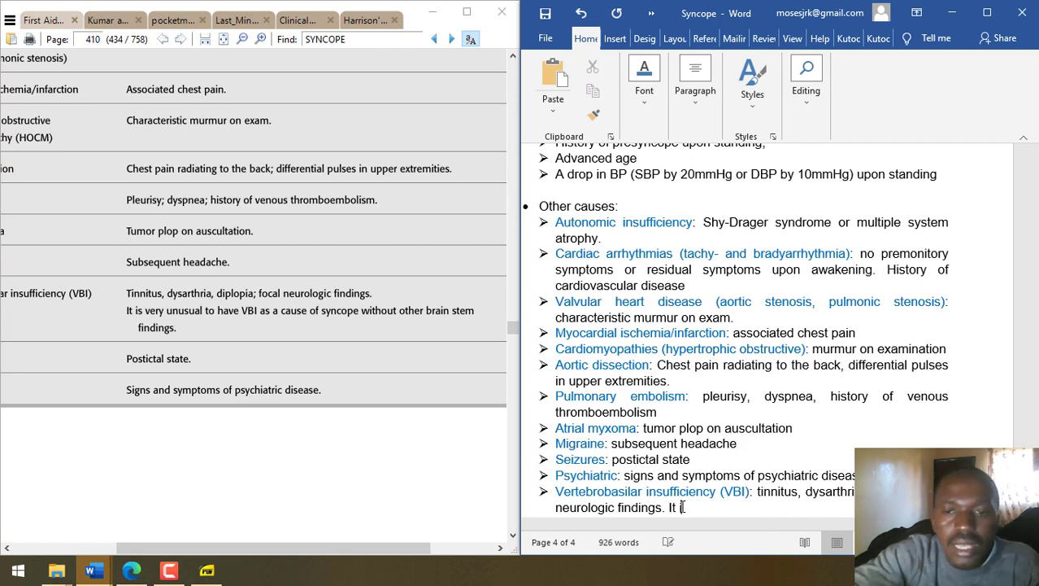
pyautogui.write('s unusual ')
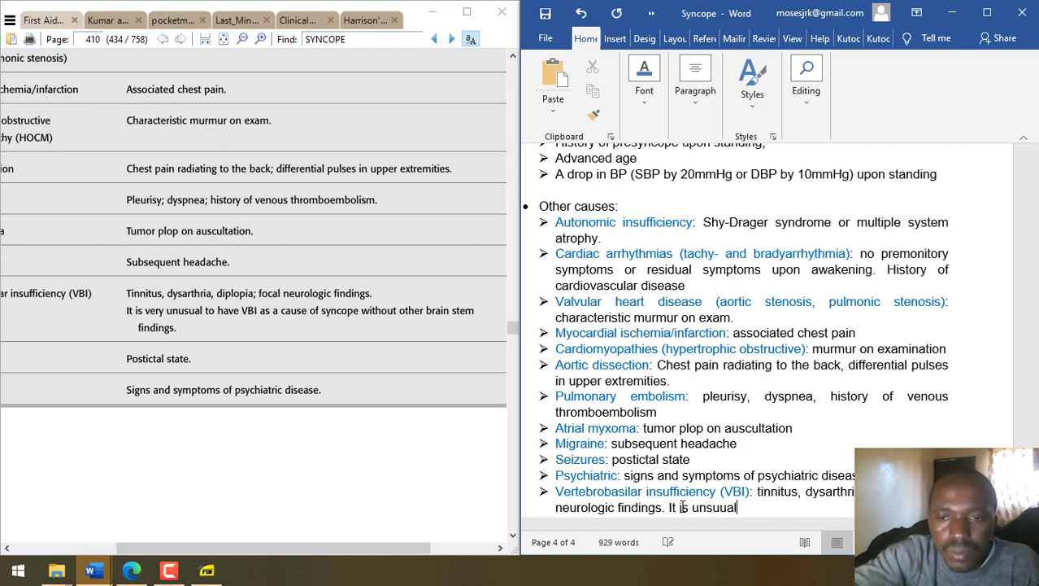
pyautogui.write('f')
pyautogui.press('BackSpace')
pyautogui.write('to')
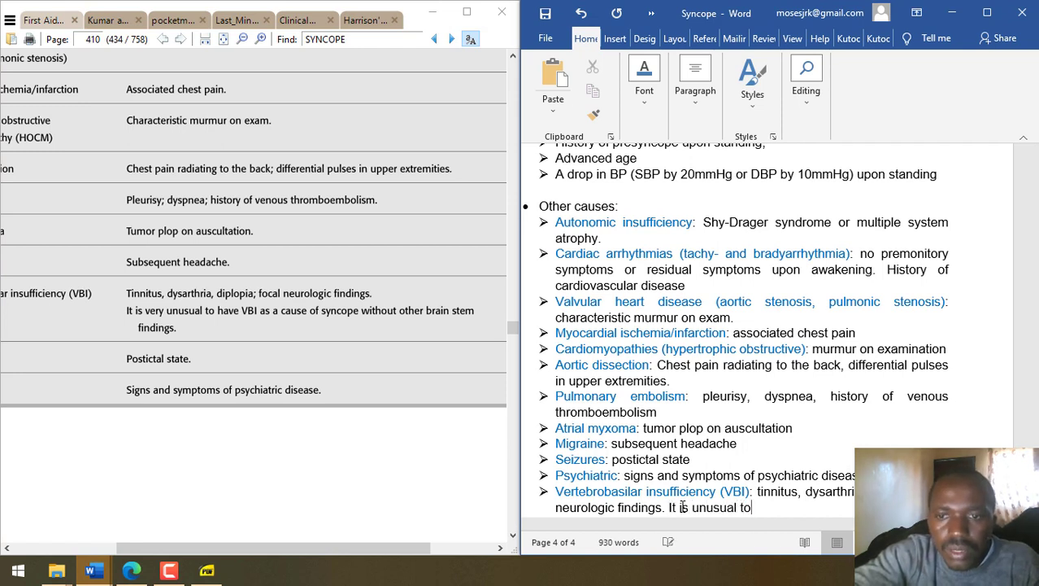
pyautogui.write(' have VBO')
pyautogui.press('BackSpace')
pyautogui.press('BackSpace')
pyautogui.write('I as a cas')
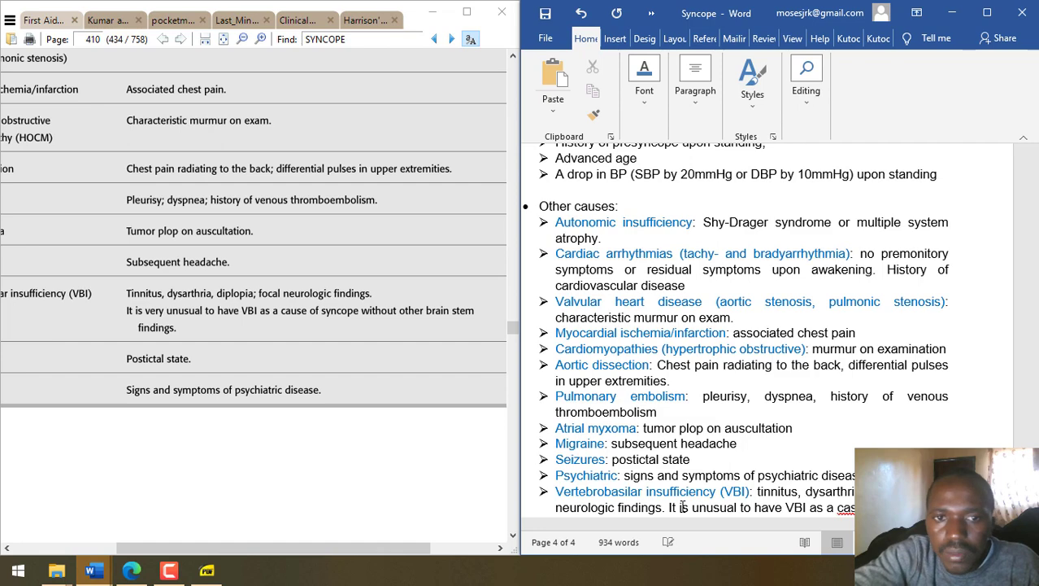
pyautogui.write(' without p')
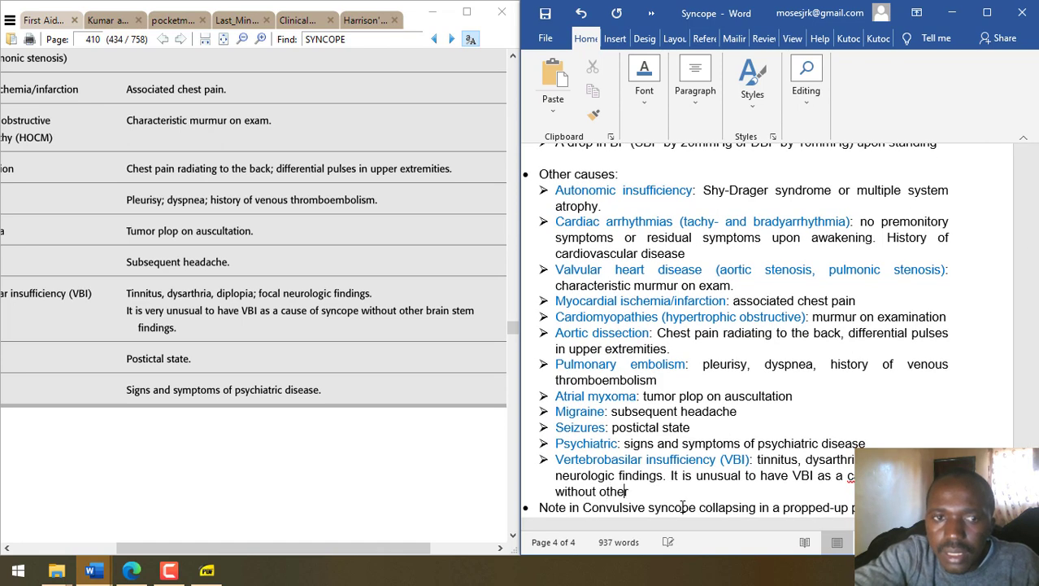
pyautogui.write('ther brain stem findings.')
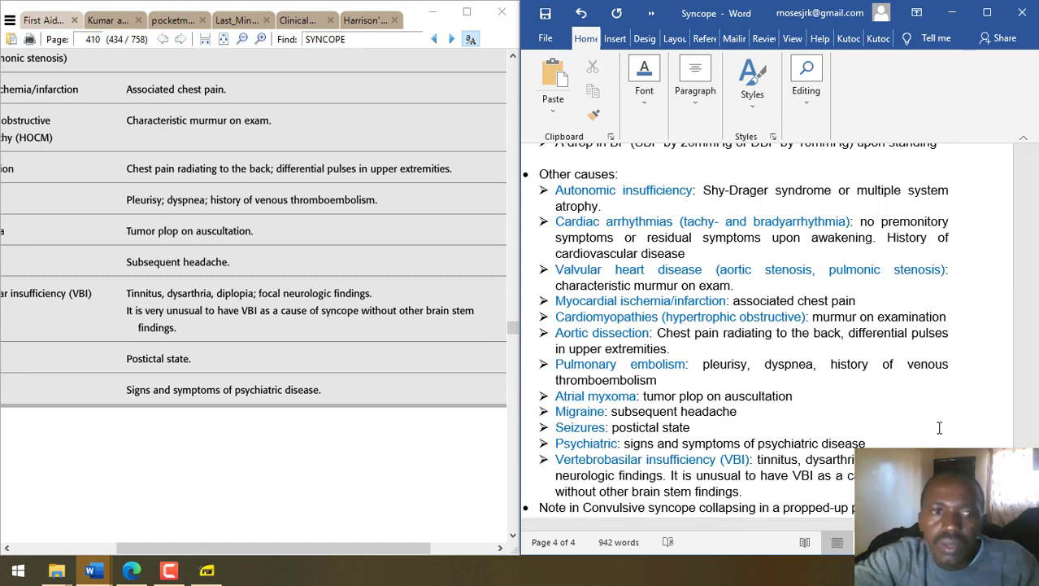
# - Locate the syncope Treatment section in the First Aid PDF and start a new unbulleted line at the end of the notes
pyautogui.click(286, 348)
pyautogui.scroll(-3, 286, 350)
pyautogui.hotkey('ctrl', '2')
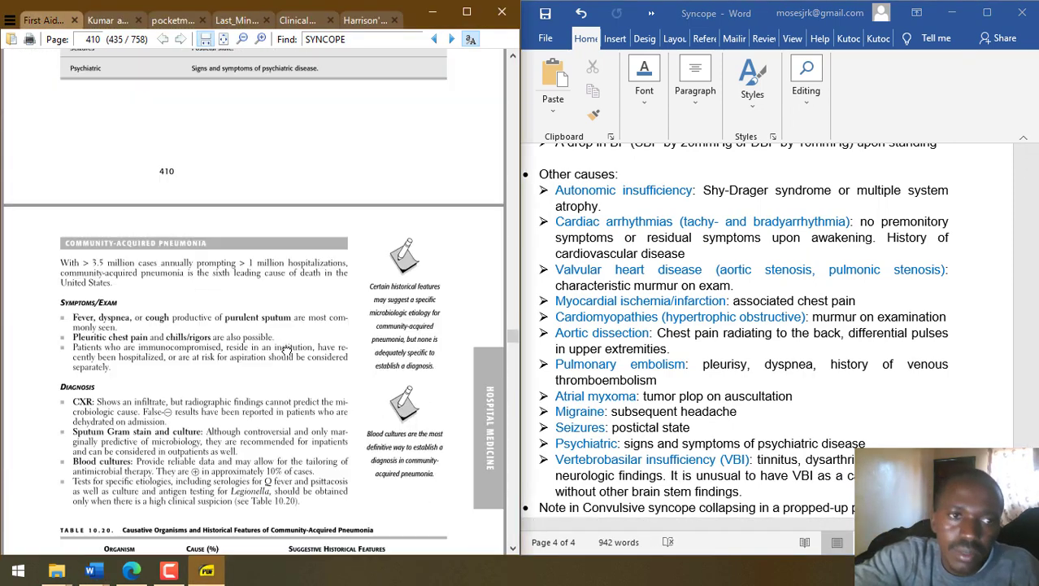
pyautogui.scroll(10, 230, 175)
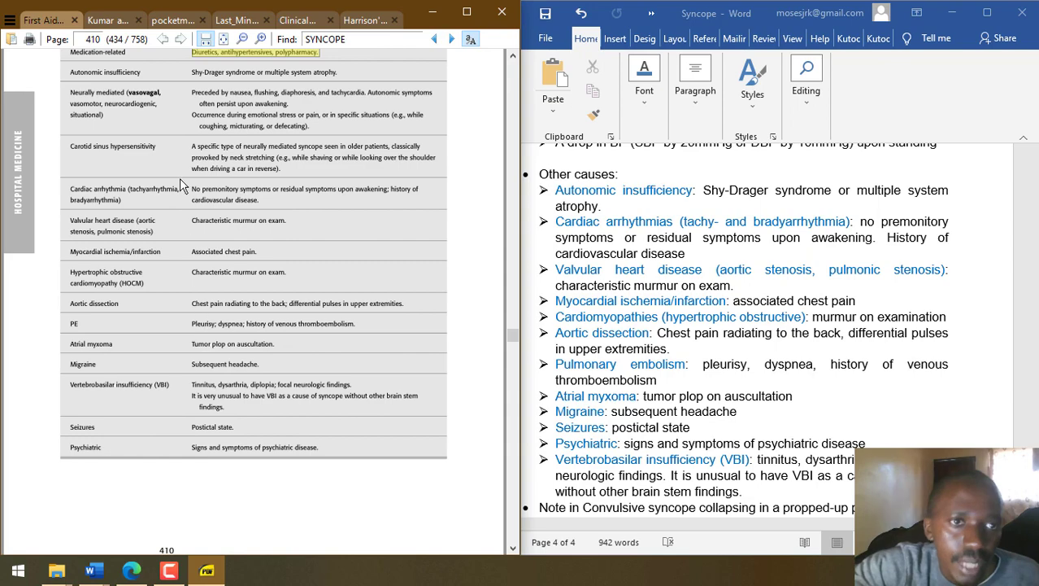
pyautogui.scroll(5, 198, 204)
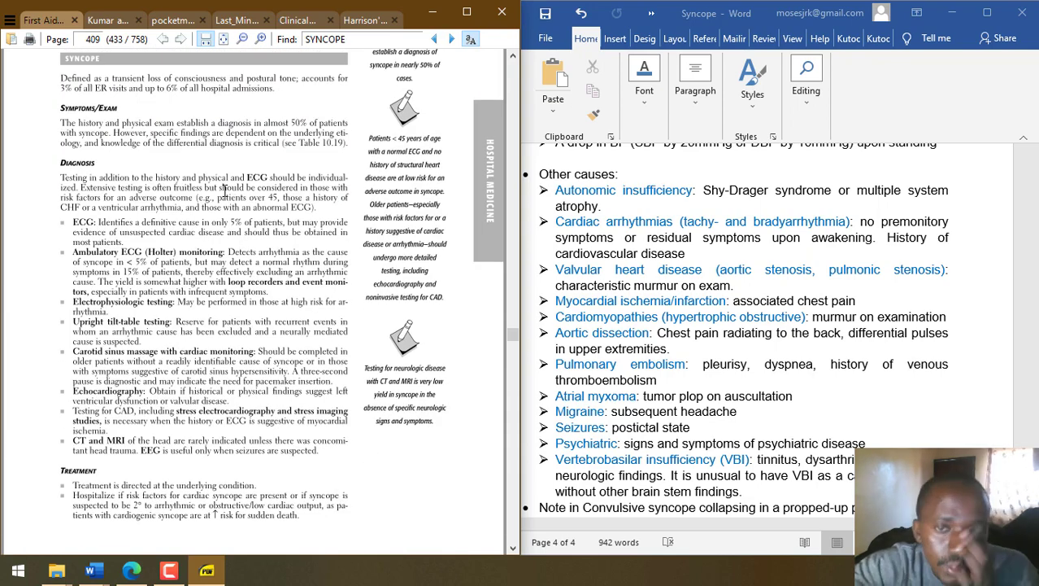
pyautogui.scroll(-4, 357, 485)
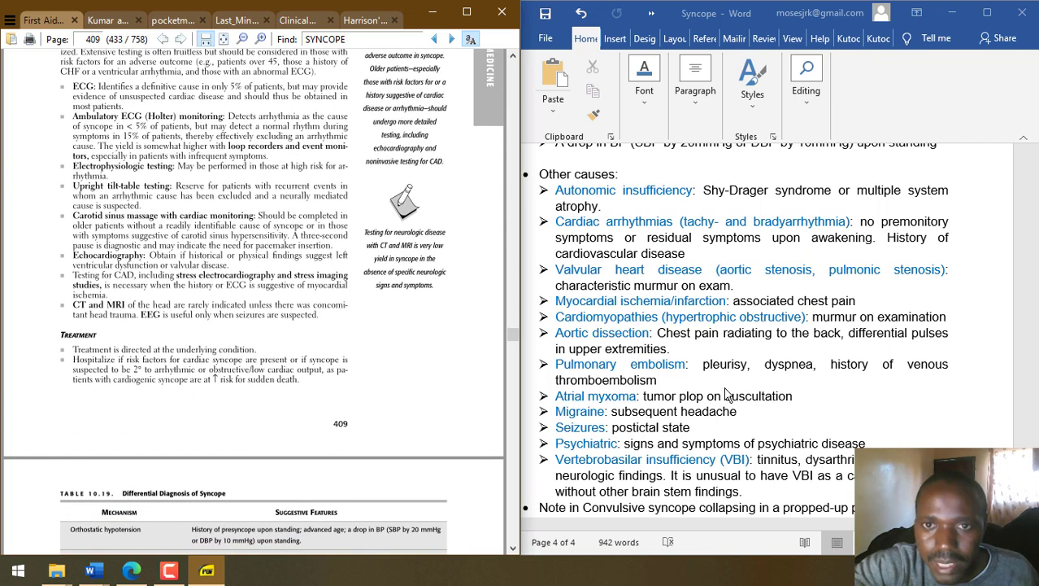
pyautogui.click(728, 394)
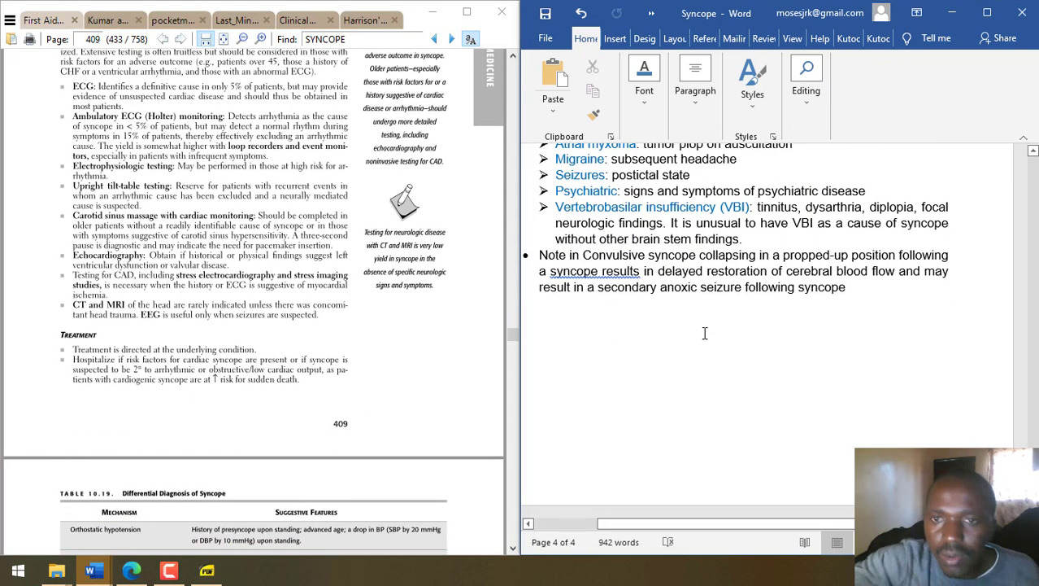
pyautogui.press('Return')
pyautogui.press('Return')
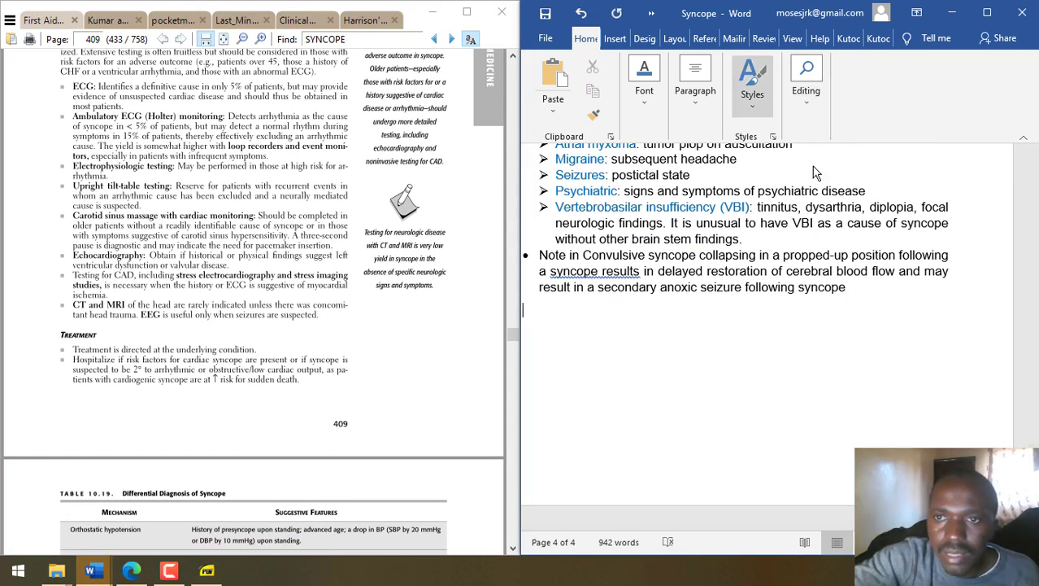
# - Check the style of the earlier section headings and apply the Heading 2 style to the new last line
pyautogui.scroll(10, 898, 345)
pyautogui.scroll(10, 895, 348)
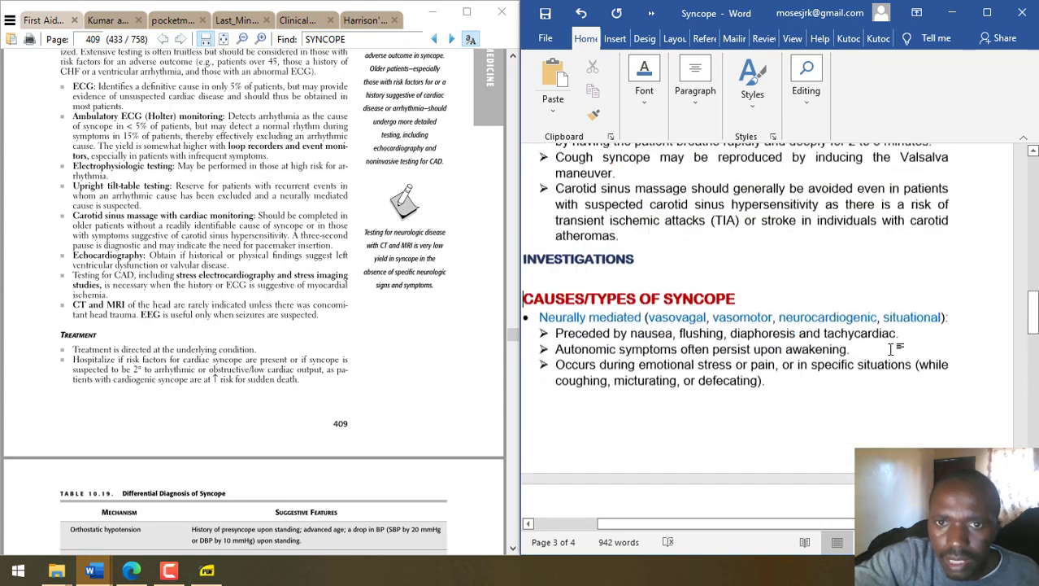
pyautogui.scroll(-10, 894, 348)
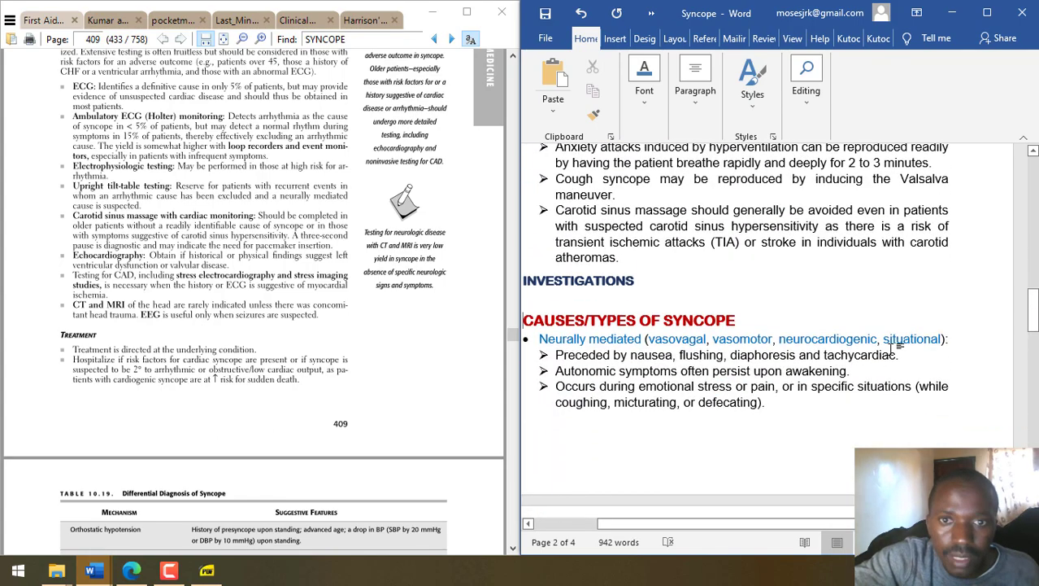
pyautogui.hotkey('ctrl', 'End')
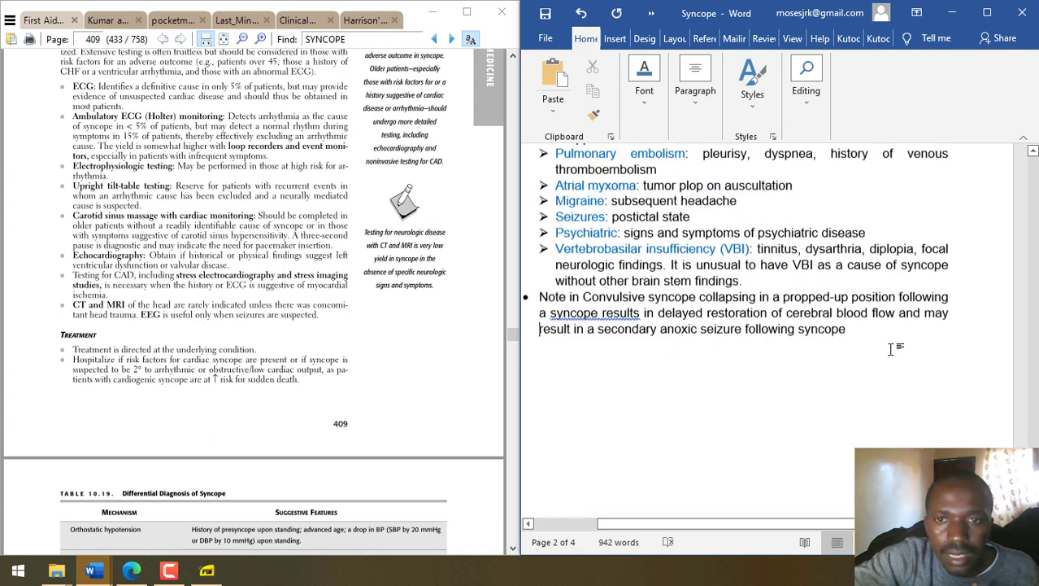
pyautogui.click(696, 87)
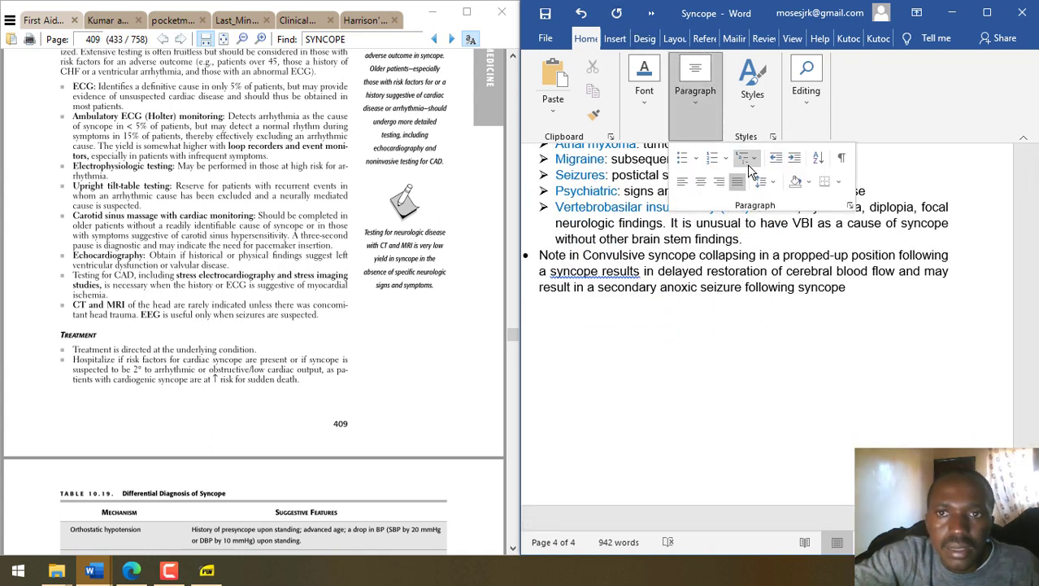
pyautogui.click(753, 90)
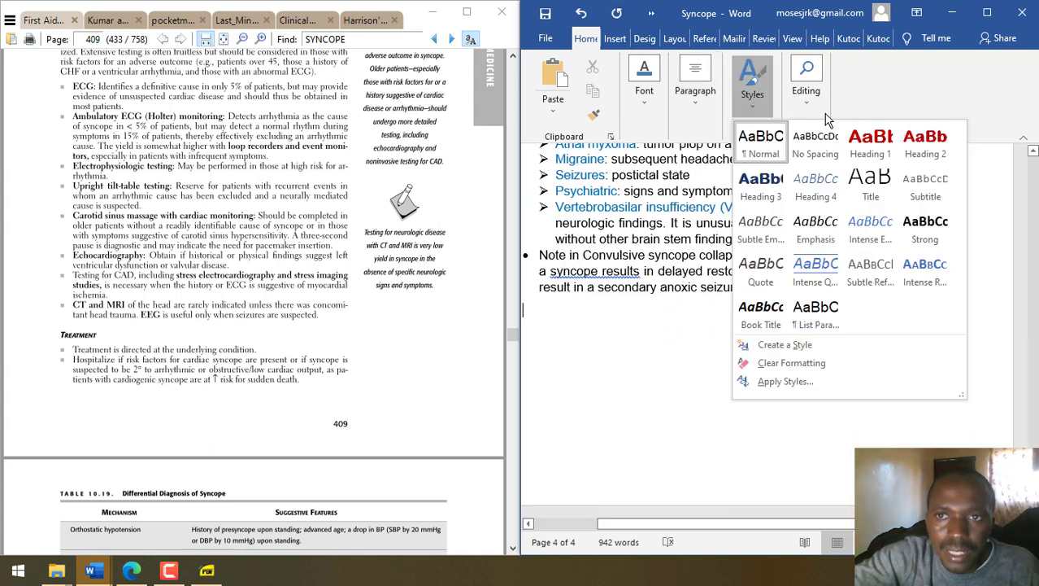
pyautogui.click(761, 186)
pyautogui.click(750, 104)
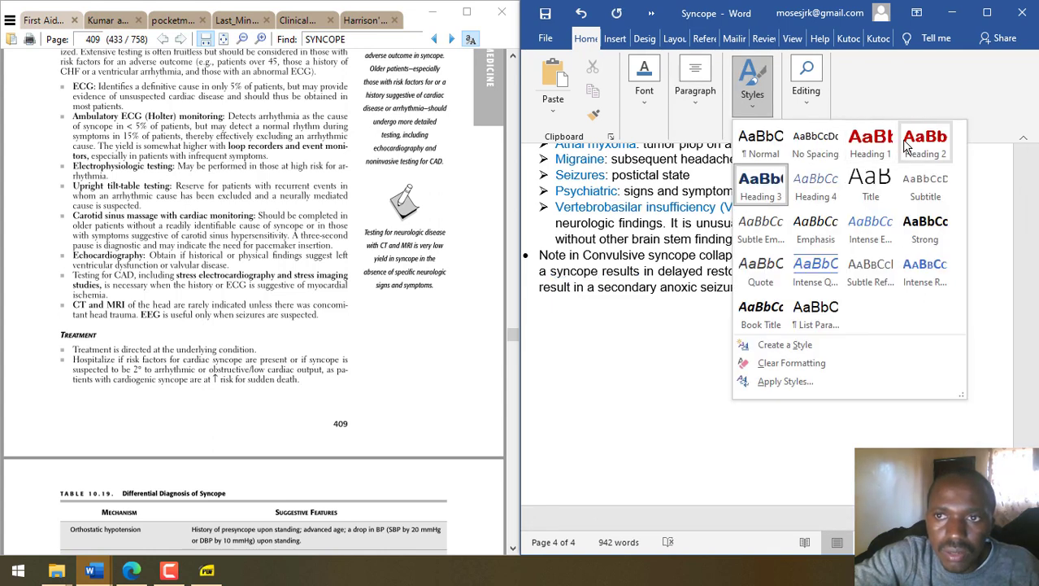
pyautogui.click(602, 334)
# - Title the new section "MANAGEMENT" instead of a treatment heading
pyautogui.write('TREA')
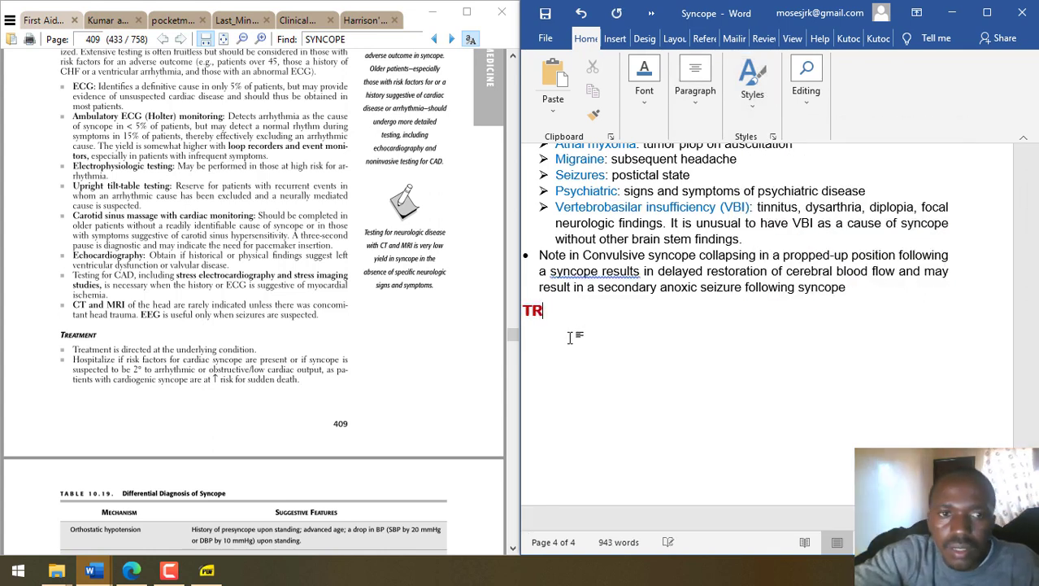
pyautogui.press('BackSpace')
pyautogui.press('BackSpace')
pyautogui.press('BackSpace')
pyautogui.press('BackSpace')
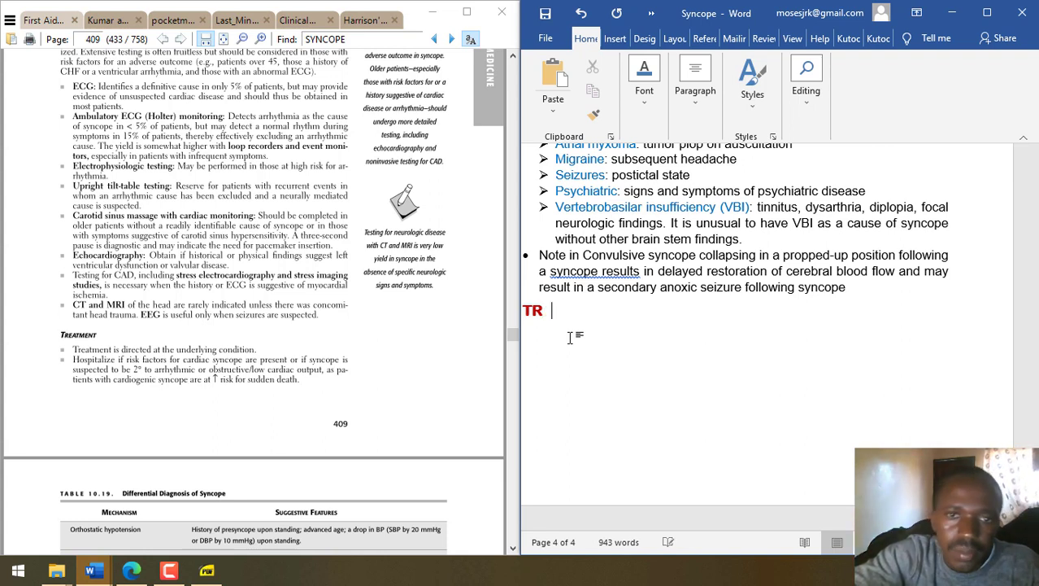
pyautogui.write('MANAGEMENT')
# - Add a bullet under the MANAGEMENT heading reading "Treatment is dependent on the underlying cause."
pyautogui.press('Return')
pyautogui.write('Treat')
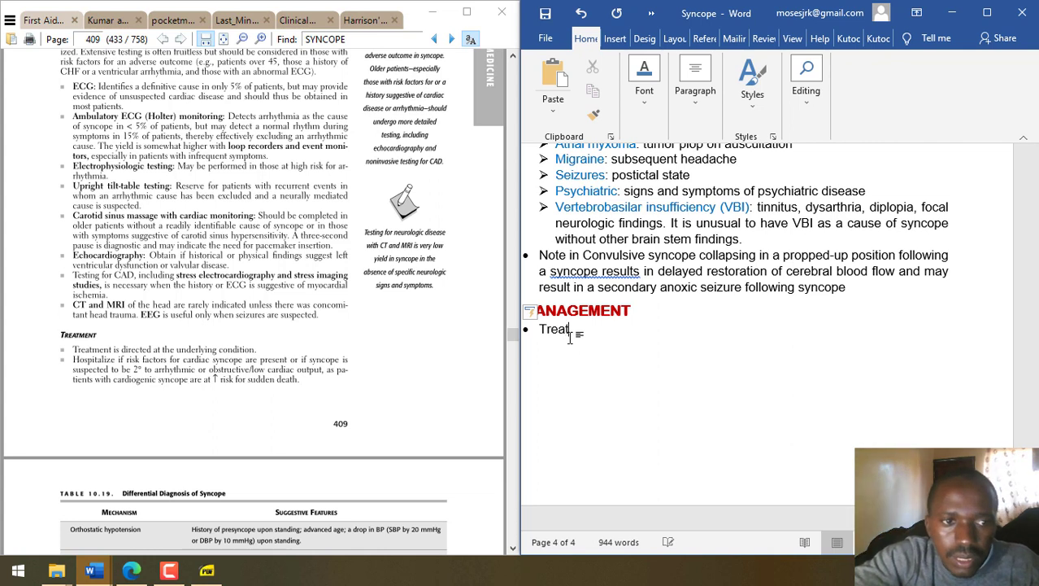
pyautogui.write('ment is dependent on the un')
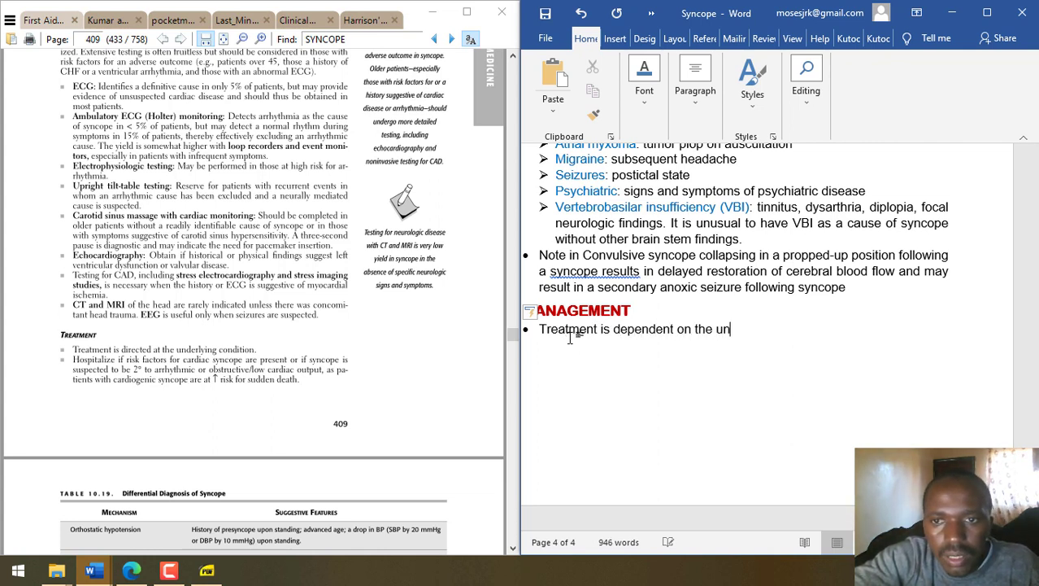
pyautogui.write('derlying cause.')
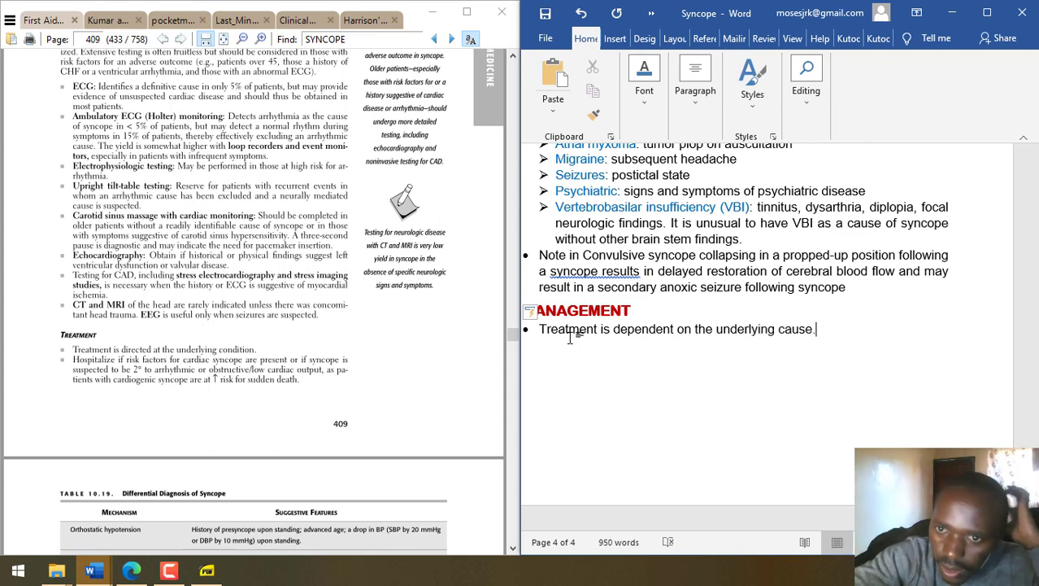
# - Add a bullet "Admission:" in place of the hospitalization wording, with the sub-bullet "Risk factors for cardiac syncope are present"
pyautogui.press('Return')
pyautogui.write('H')
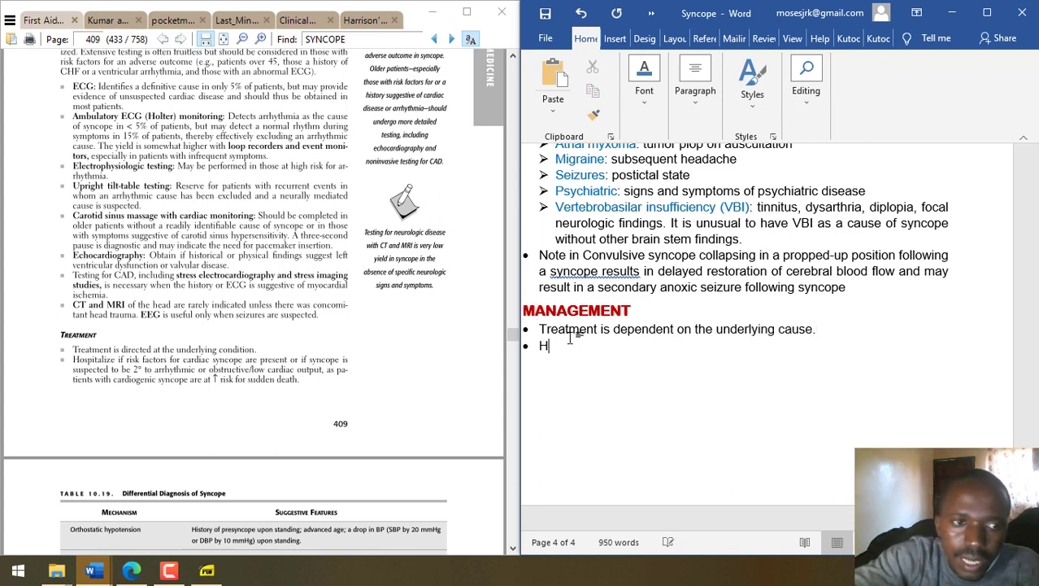
pyautogui.write('ospitalization is need')
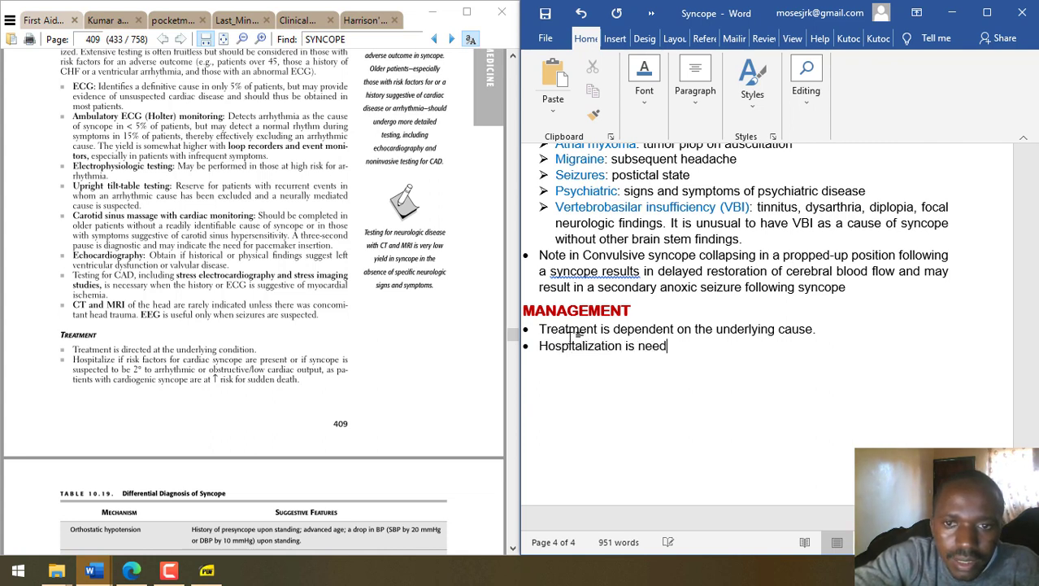
pyautogui.write(' when:')
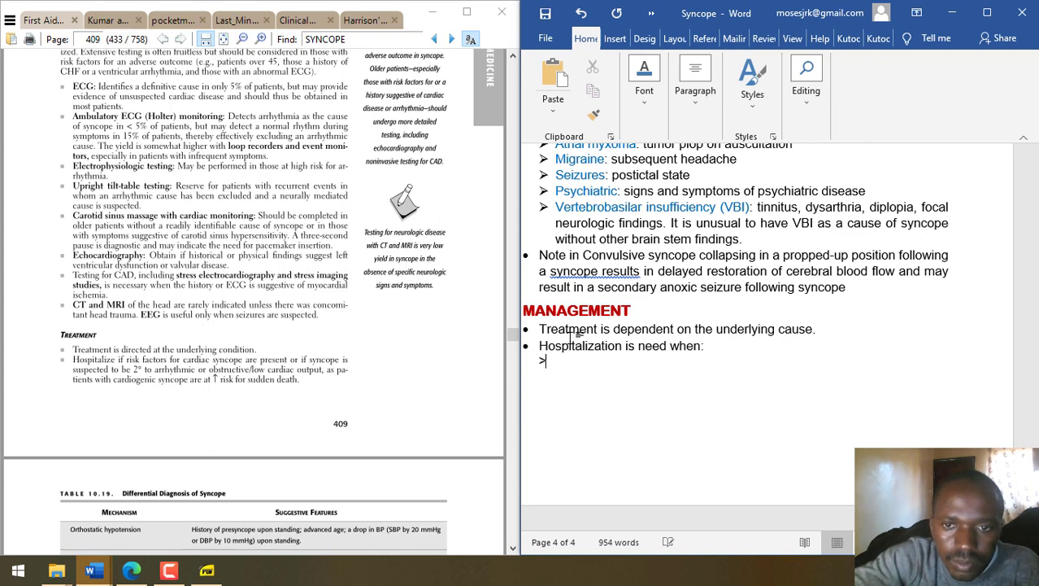
pyautogui.press('Tab')
pyautogui.moveTo(701, 348); pyautogui.dragTo(527, 348)
pyautogui.press('BackSpace')
pyautogui.write('Admission:')
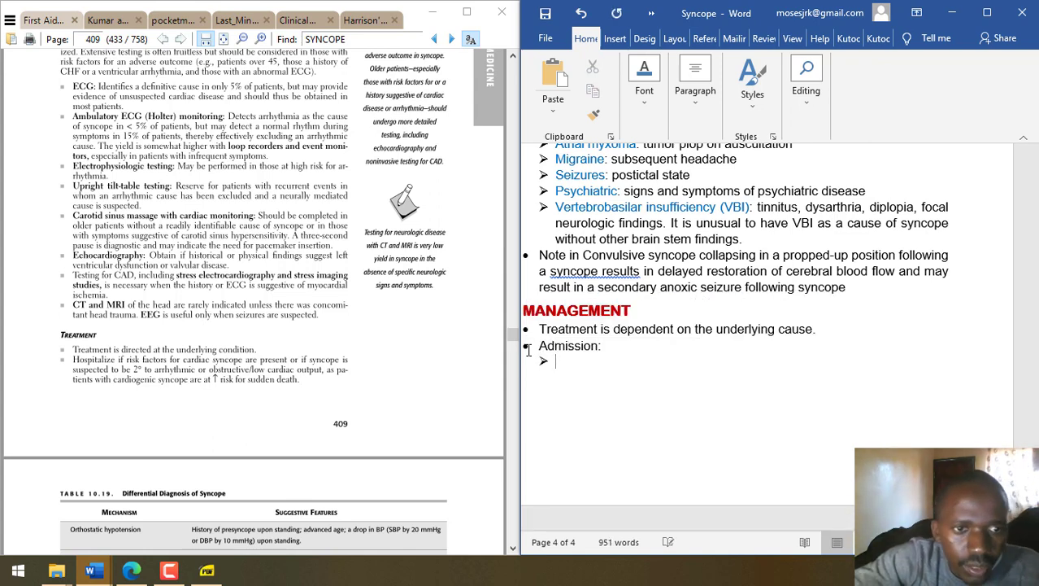
pyautogui.write('Risk fac')
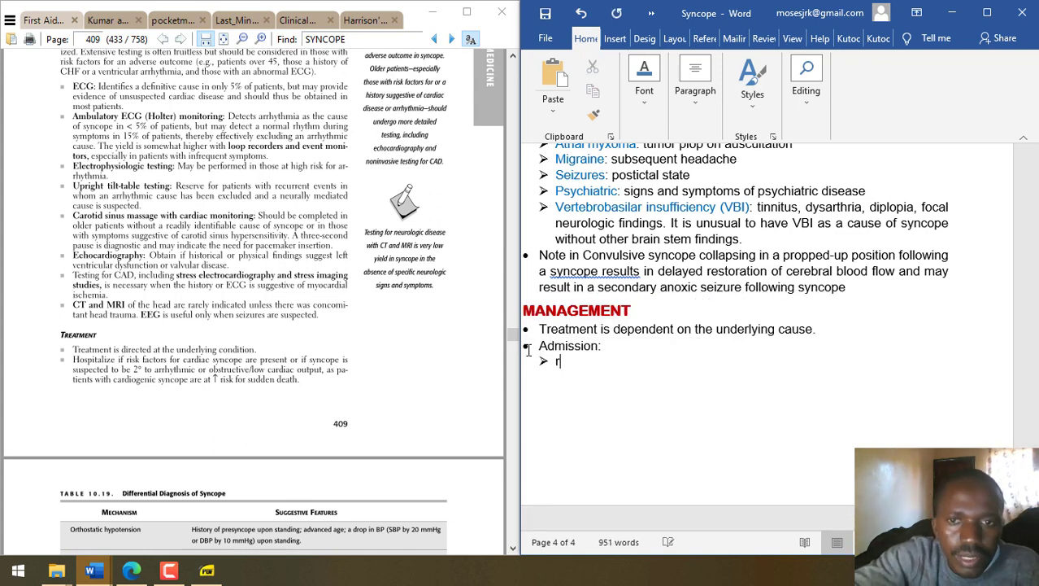
pyautogui.write('tors for cardiac synope are present ')
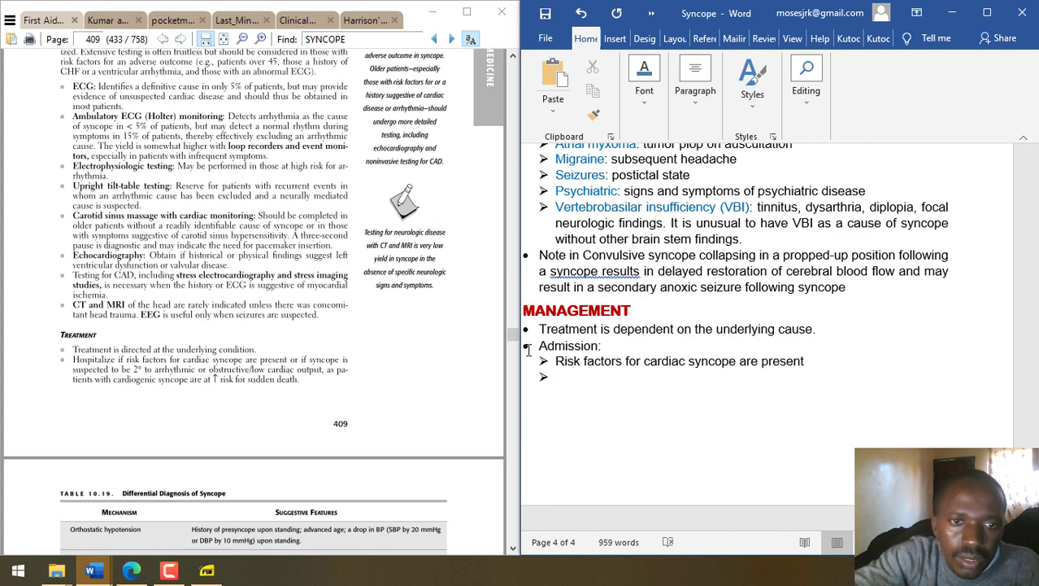
# - Add a second admission sub-bullet reading "Syncope suspected to be secondary to arrhythmic or obstructive/low cardiac output"
pyautogui.write('Syncope is s')
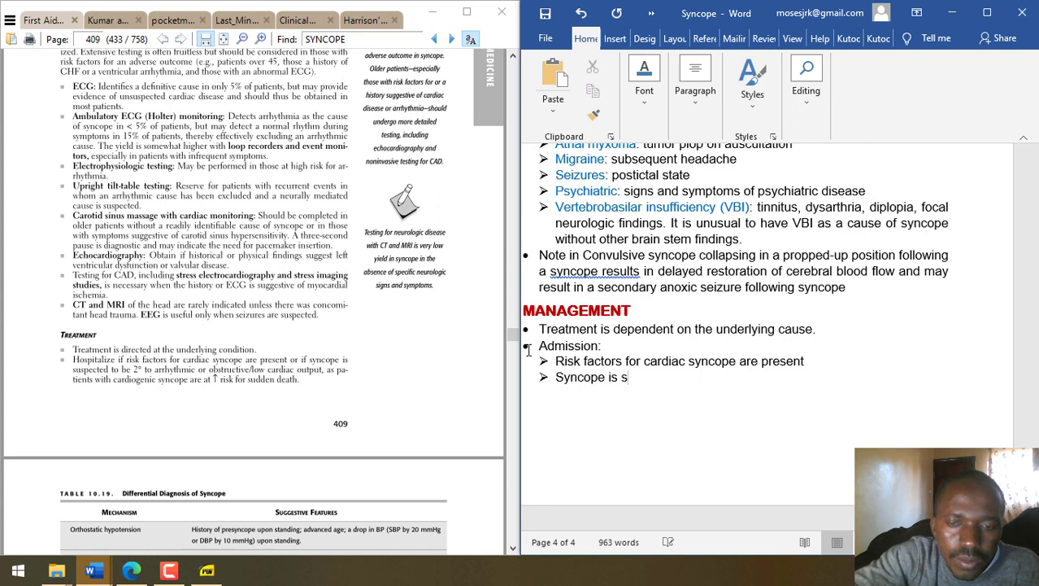
pyautogui.press('BackSpace')
pyautogui.press('BackSpace')
pyautogui.press('BackSpace')
pyautogui.press('BackSpace')
pyautogui.write('suspected to be ')
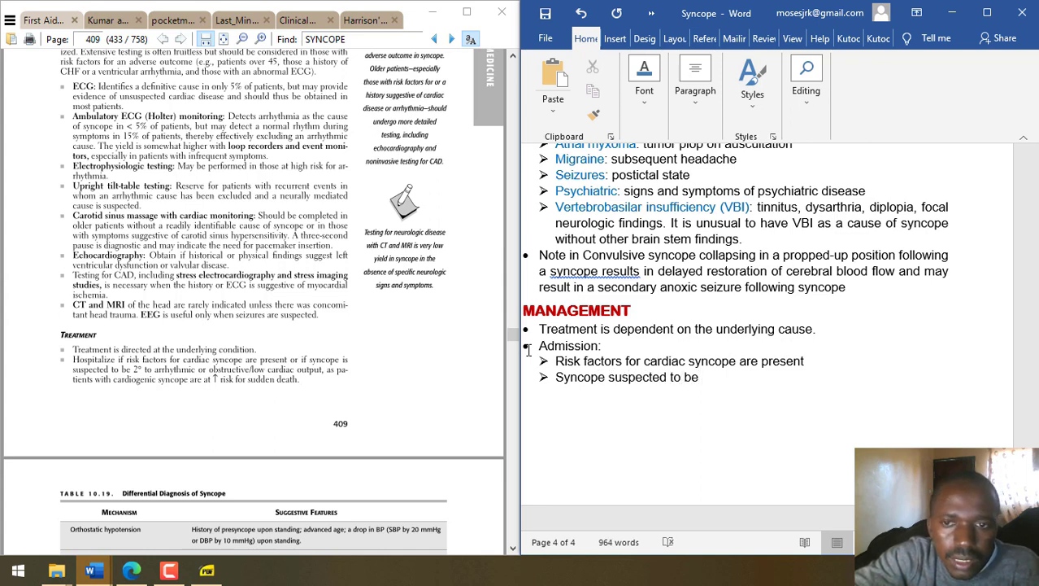
pyautogui.write('secondary to')
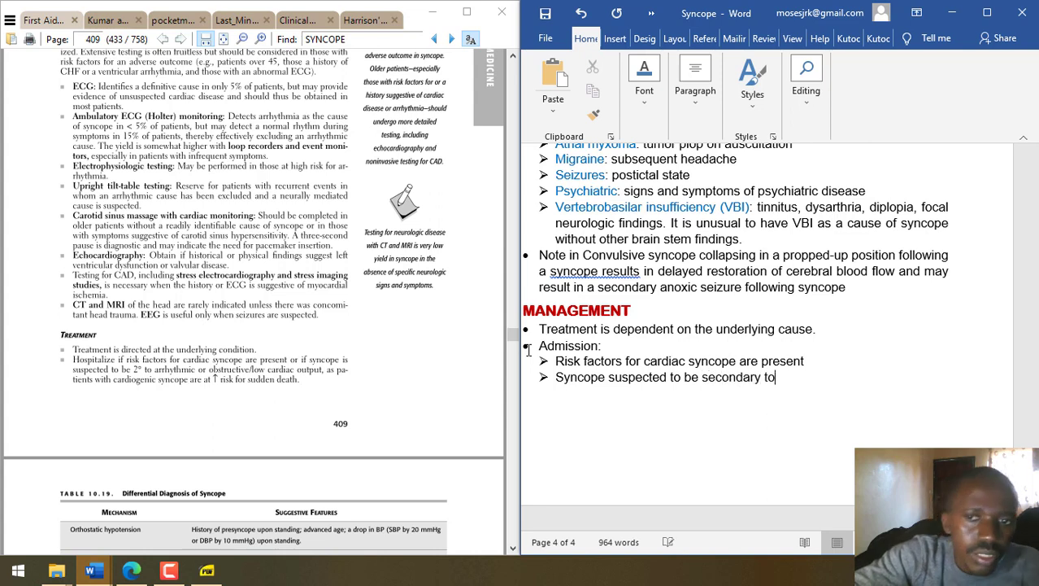
pyautogui.write(' arrhythmiac')
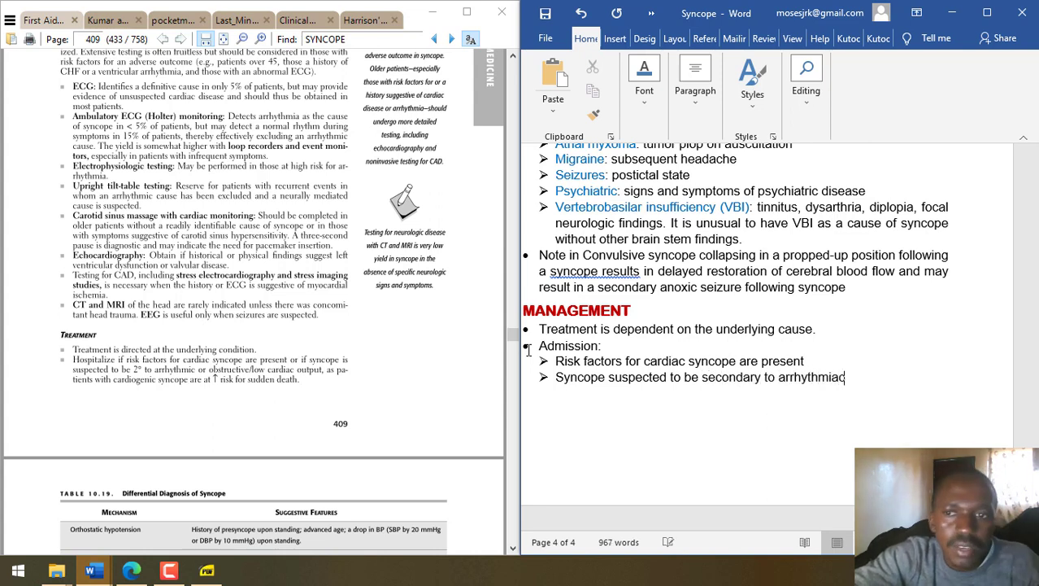
pyautogui.write(' or obstruv')
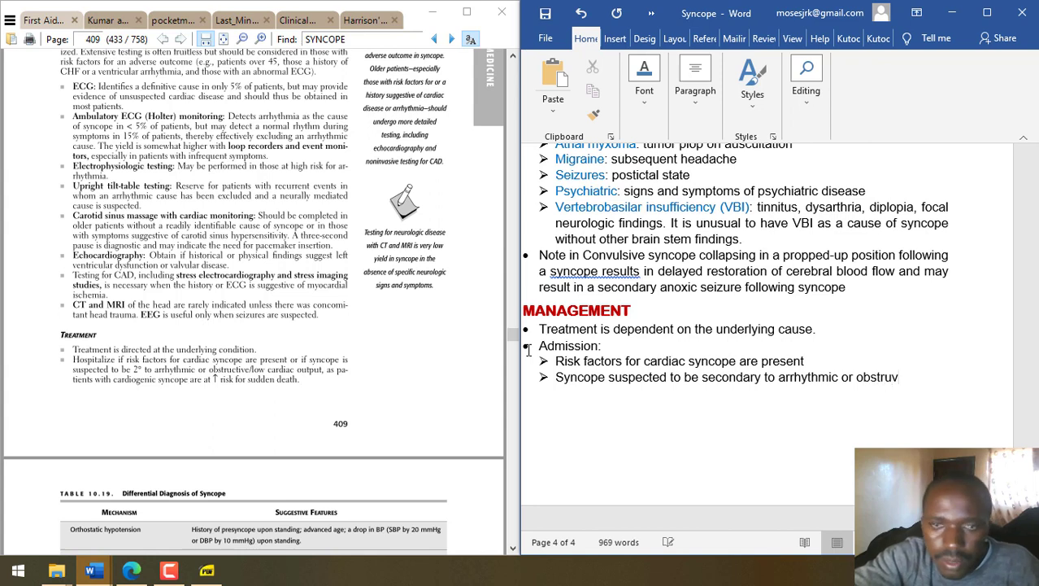
pyautogui.press('BackSpace')
pyautogui.write('ctive')
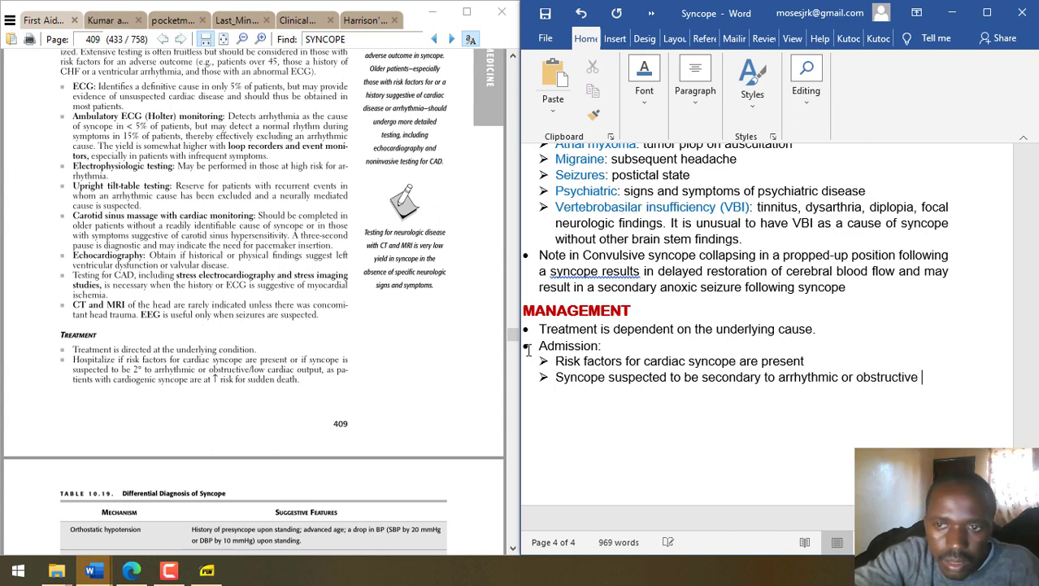
pyautogui.write('/low cardiac outp')
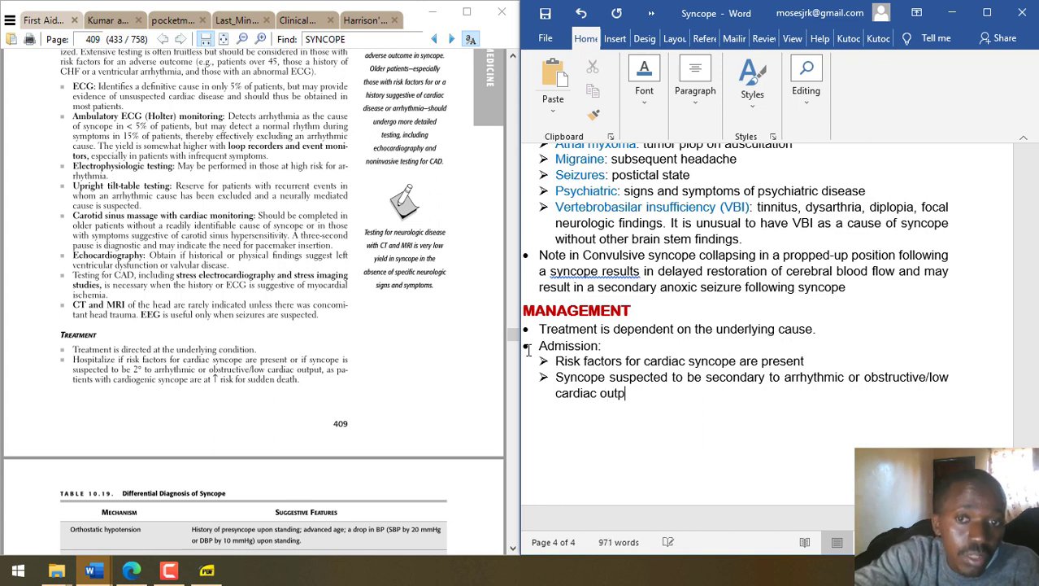
pyautogui.write('ut')
pyautogui.press('BackSpace')
pyautogui.write('u')
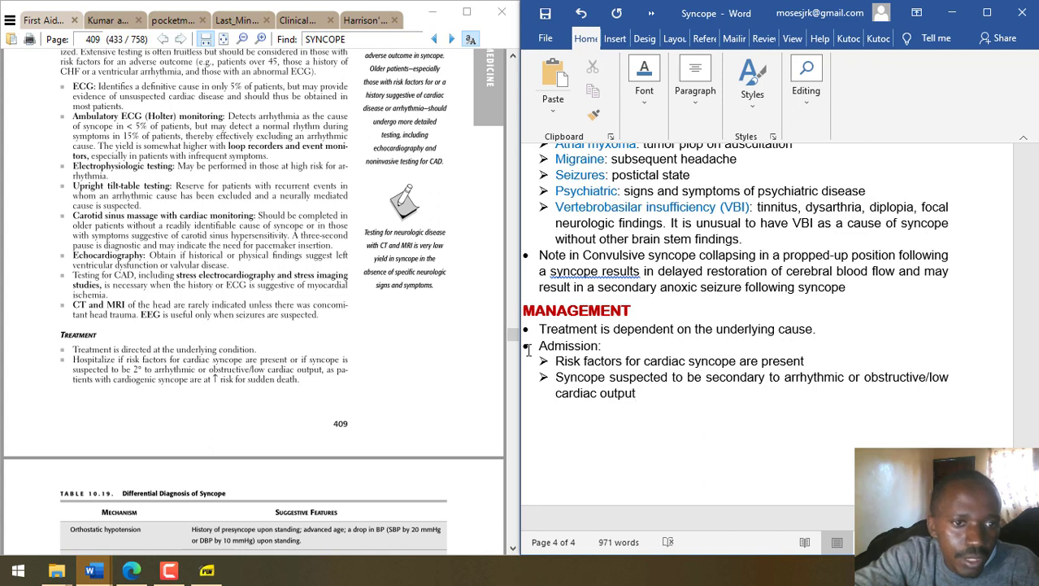
# - Append "(patients with cardiogenic syncope are at increased risk of sudden death)" to the second admission sub-bullet
pyautogui.write('(in')
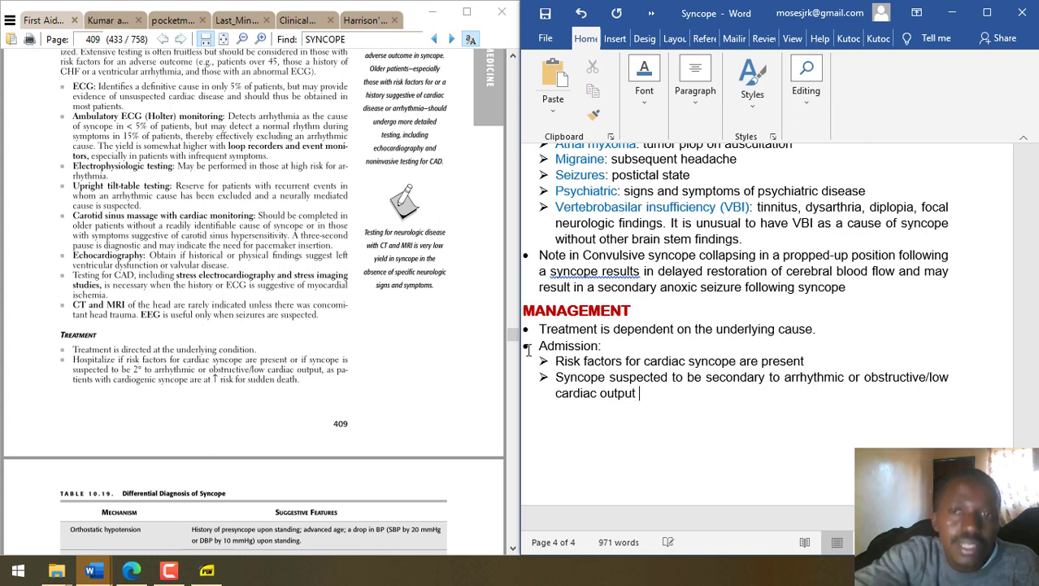
pyautogui.write('atients with ca')
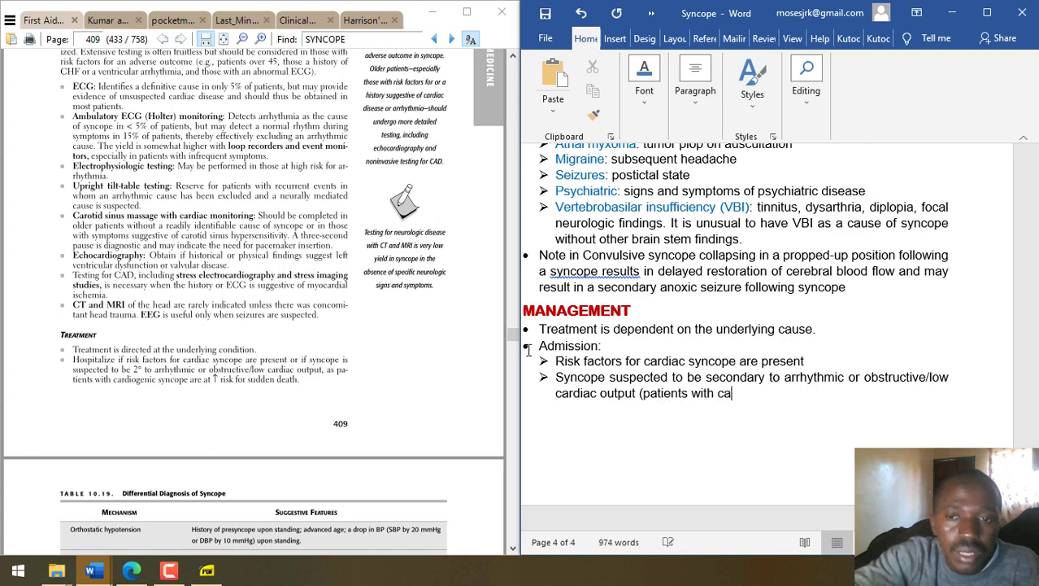
pyautogui.write('rdiogenic syncope are at incrased')
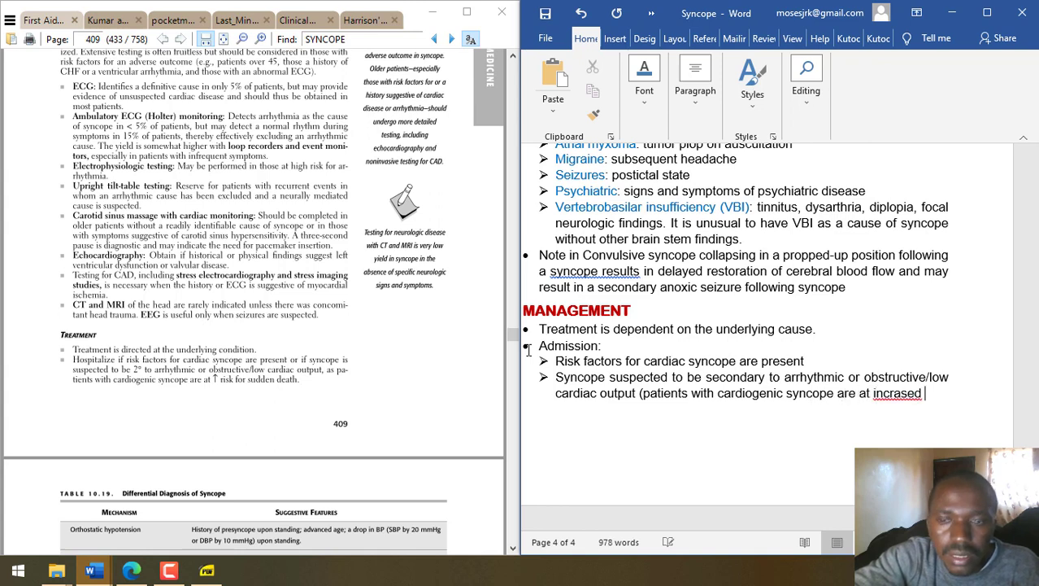
pyautogui.press('BackSpace')
pyautogui.press('BackSpace')
pyautogui.press('BackSpace')
pyautogui.press('BackSpace')
pyautogui.press('BackSpace')
pyautogui.write('eased r')
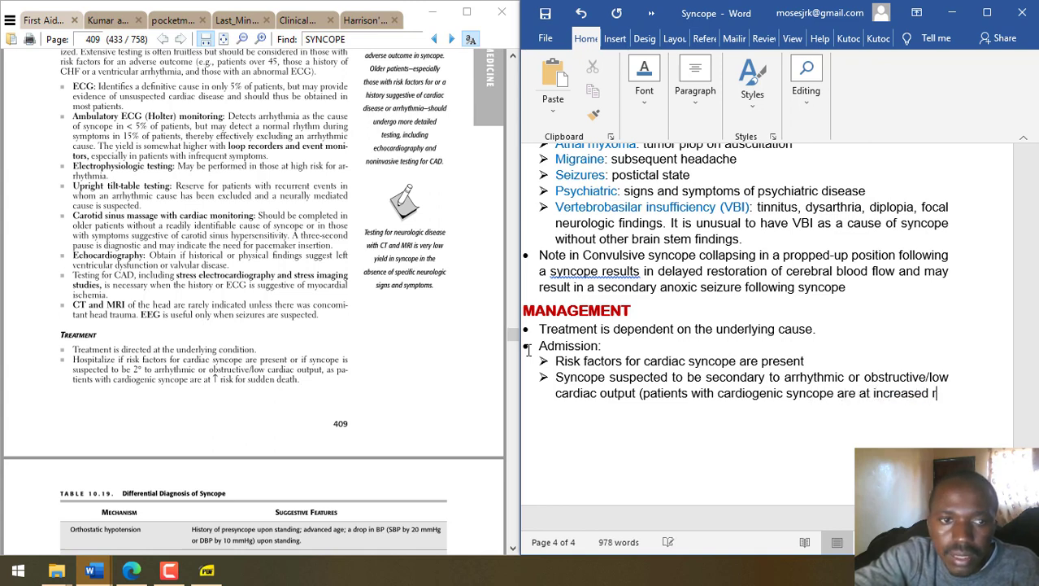
pyautogui.write('isk of sudd')
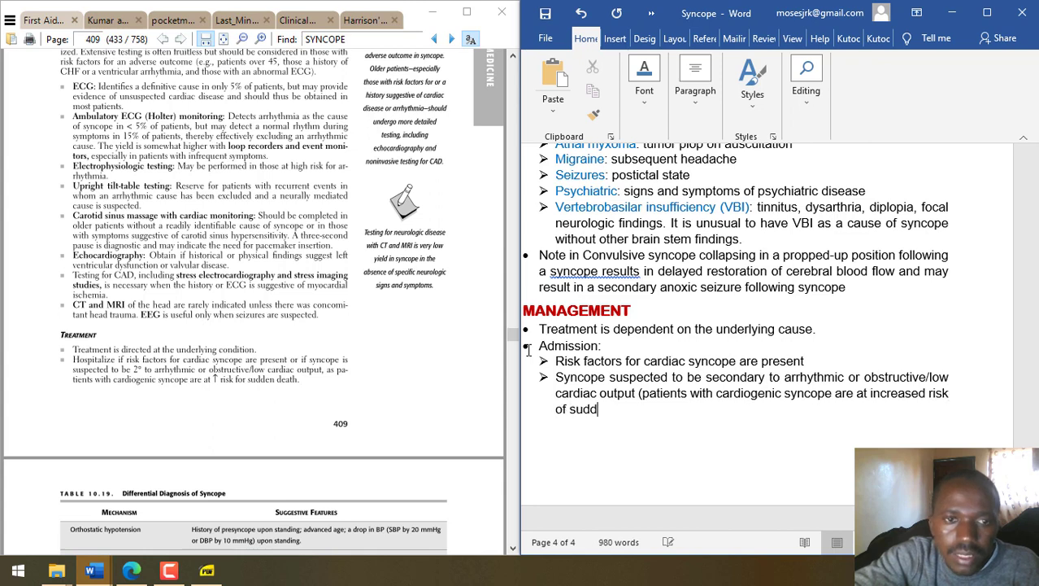
pyautogui.write('en death)')
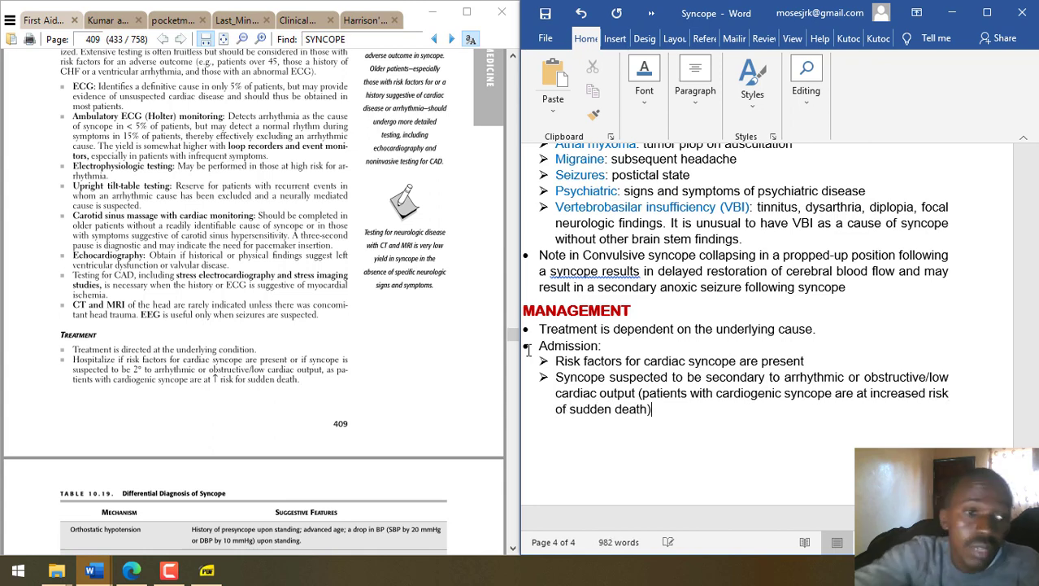
# - Review the First Aid syncope page and the Kumar textbook's syncope and other conditions text for further management content
pyautogui.click(407, 301)
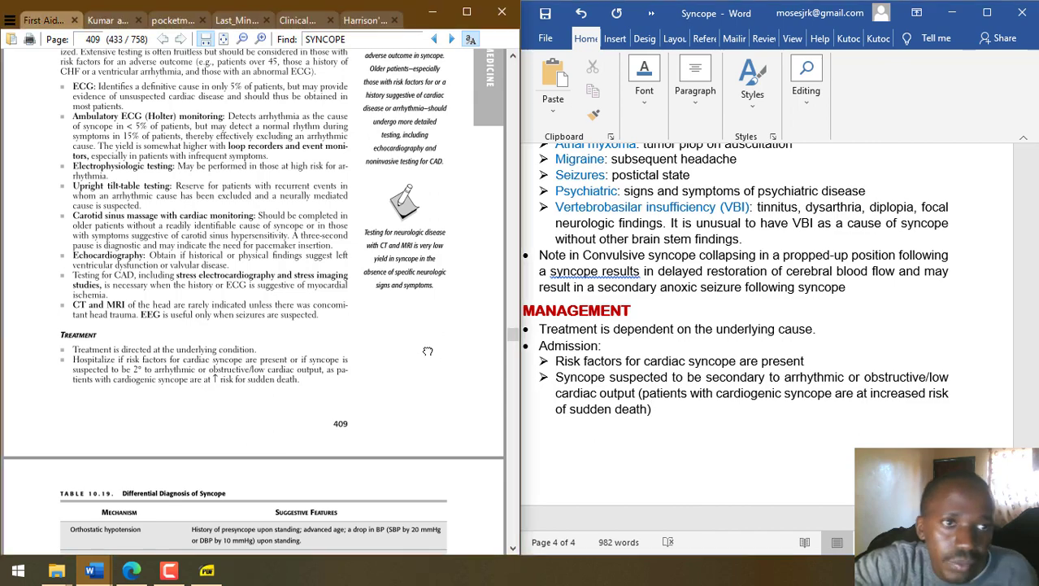
pyautogui.scroll(3, 391, 366)
pyautogui.moveTo(383, 442)
pyautogui.mouseDown()
pyautogui.moveTo(413, 271)
pyautogui.moveTo(368, 449)
pyautogui.mouseUp()
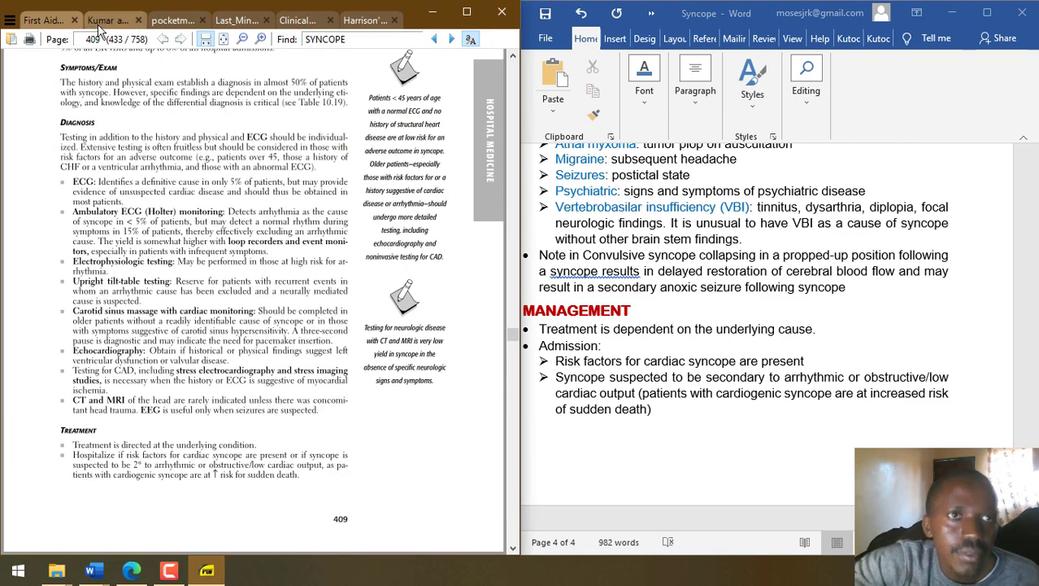
pyautogui.click(102, 20)
pyautogui.moveTo(329, 233); pyautogui.dragTo(161, 348)
pyautogui.scroll(-5, 232, 332)
pyautogui.moveTo(174, 224); pyautogui.dragTo(319, 77)
pyautogui.moveTo(315, 380); pyautogui.dragTo(343, 77)
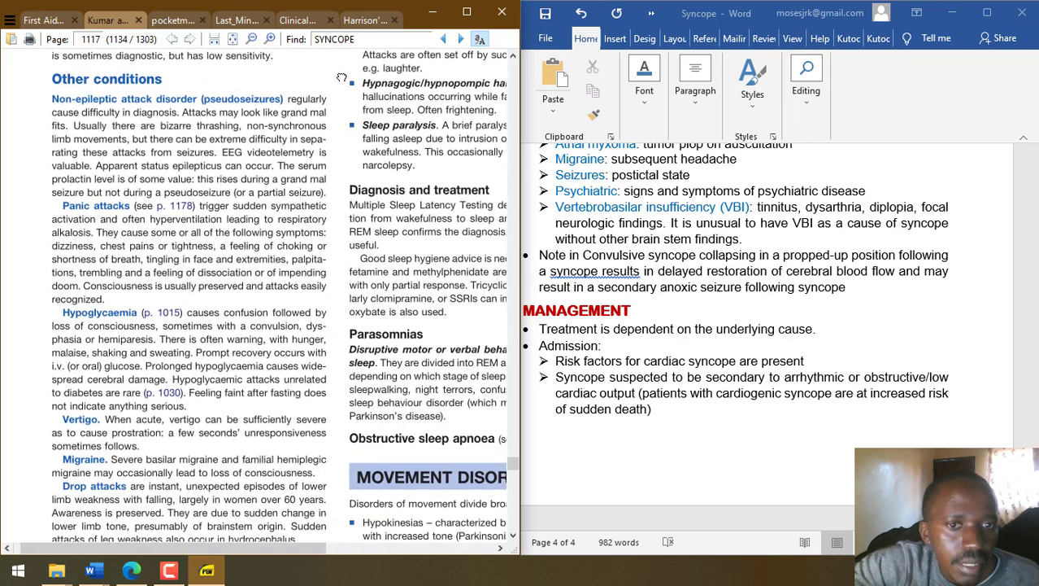
pyautogui.moveTo(342, 428); pyautogui.dragTo(343, 137)
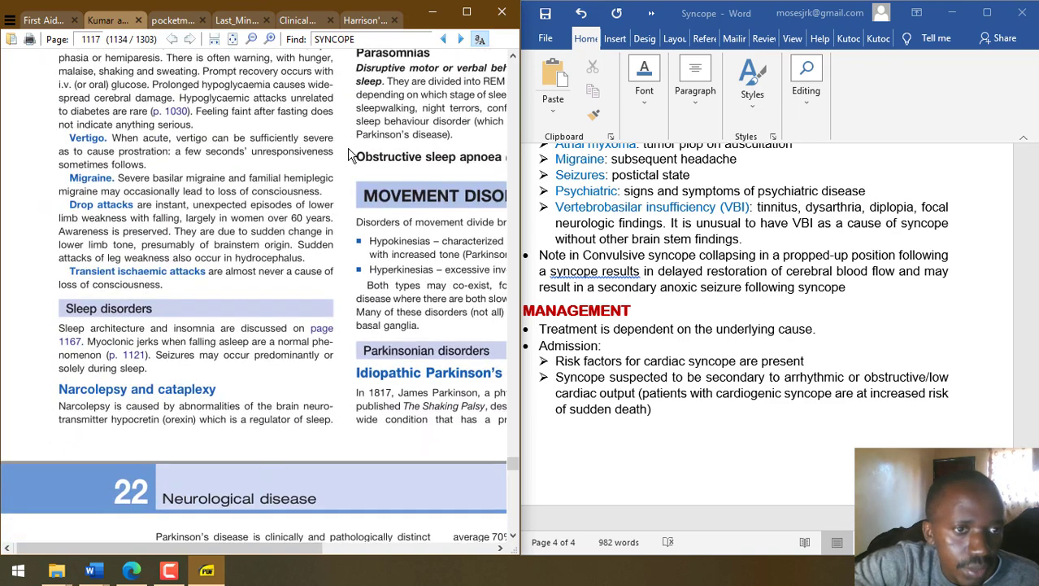
pyautogui.moveTo(344, 218); pyautogui.dragTo(269, 521)
pyautogui.moveTo(274, 141); pyautogui.dragTo(301, 312)
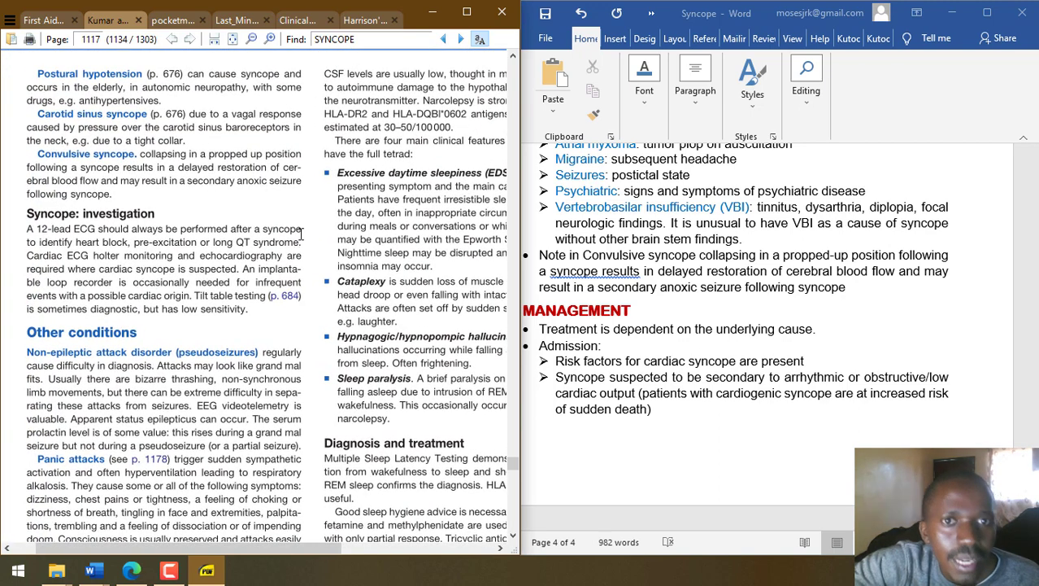
# - Using the pocket medicine PDF's management text, add the bullet "Ensure the patient becomes recumbent (laying flat)" above the Admission bullet
pyautogui.click(167, 19)
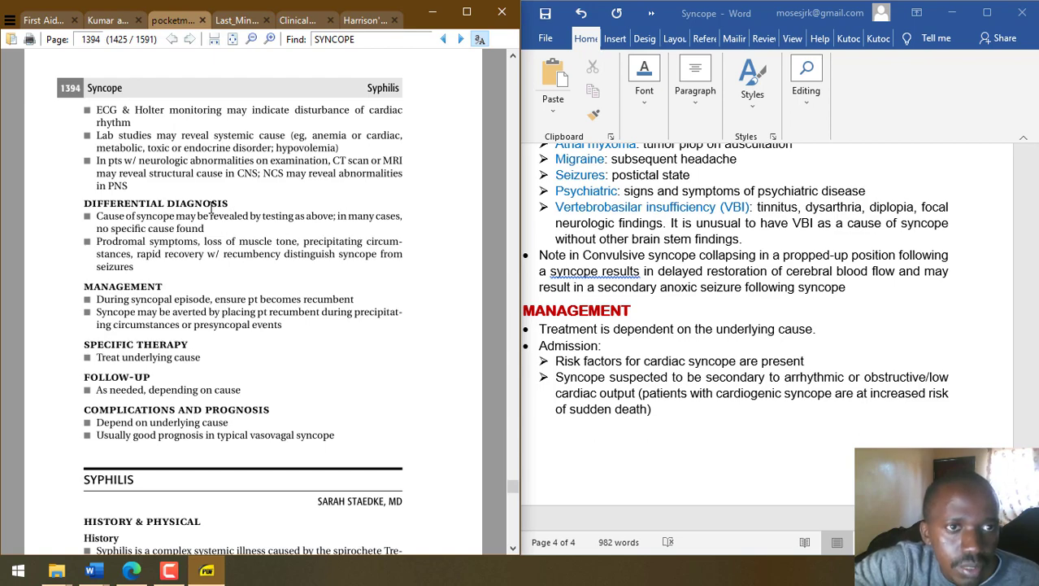
pyautogui.scroll(3, 221, 198)
pyautogui.scroll(-3, 185, 309)
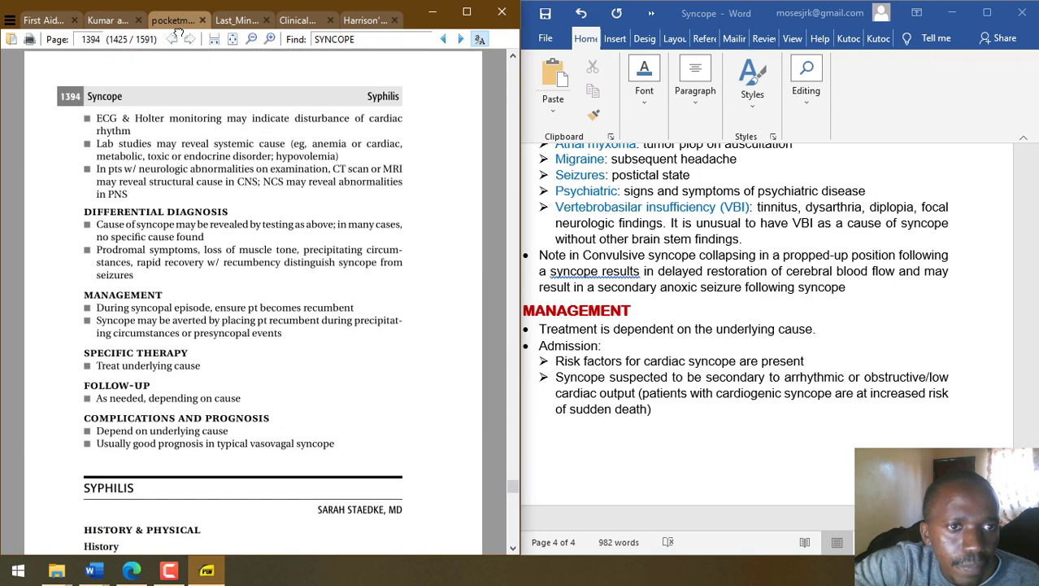
pyautogui.moveTo(123, 309); pyautogui.dragTo(317, 310)
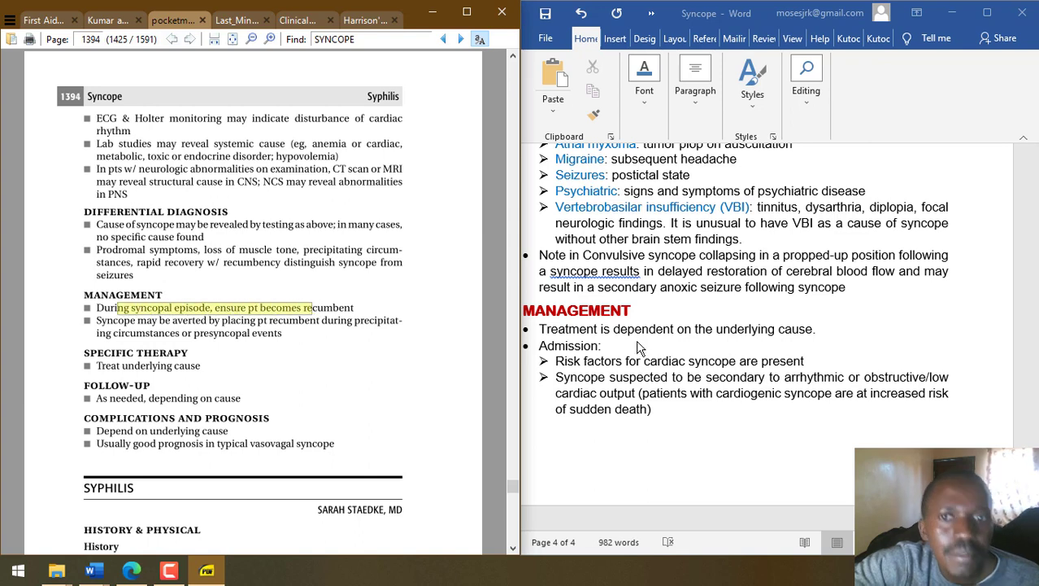
pyautogui.click(824, 334)
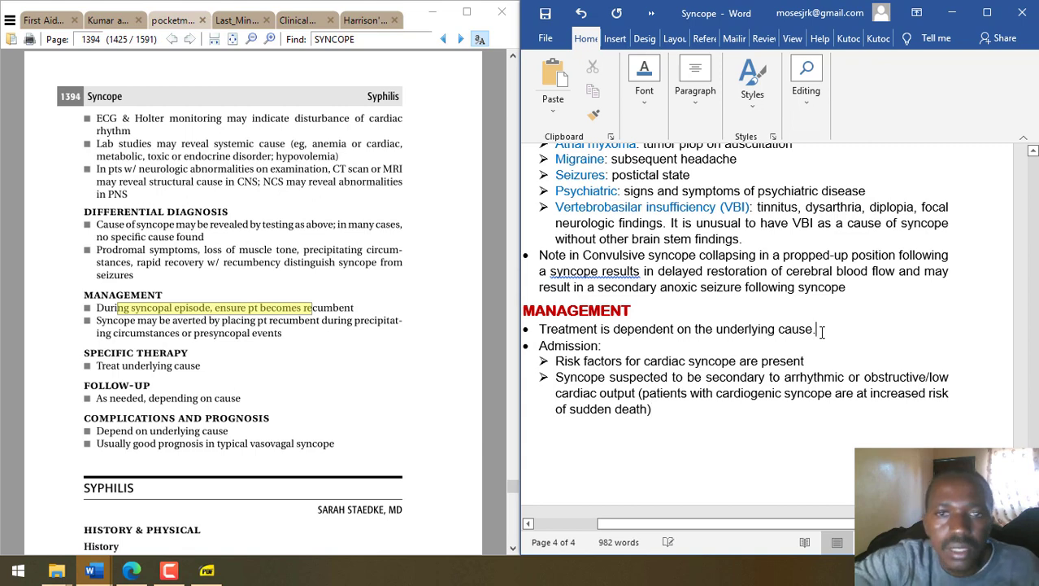
pyautogui.press('Return')
pyautogui.write('Ensure t')
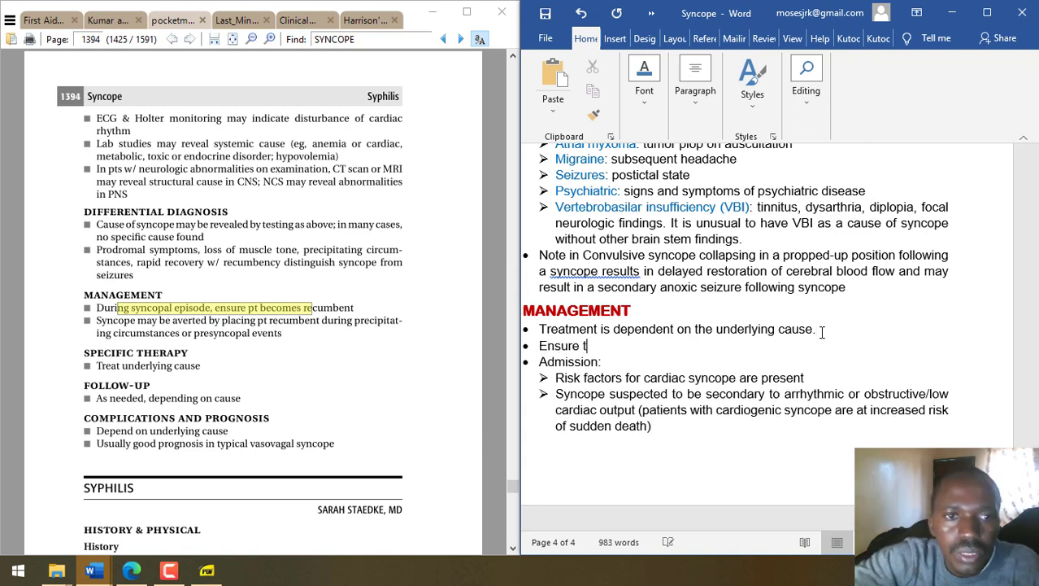
pyautogui.write('he patient becom')
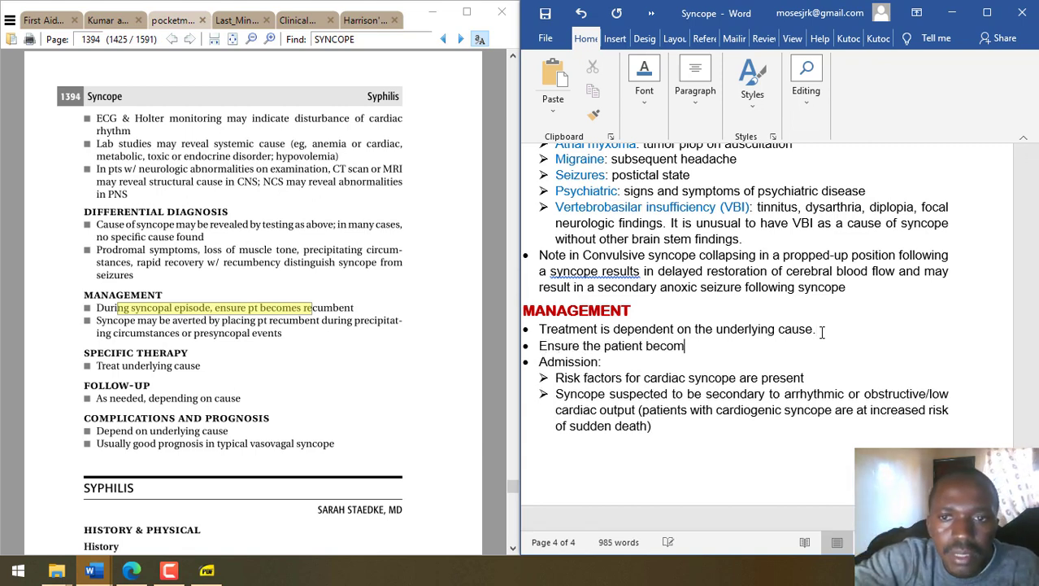
pyautogui.write('es recumbent ')
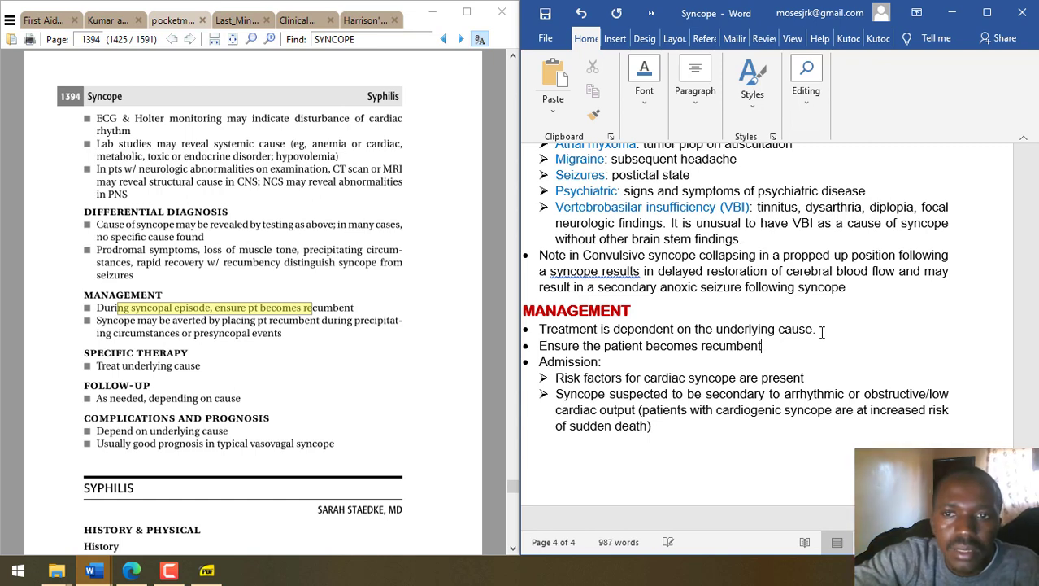
pyautogui.write('(laying f')
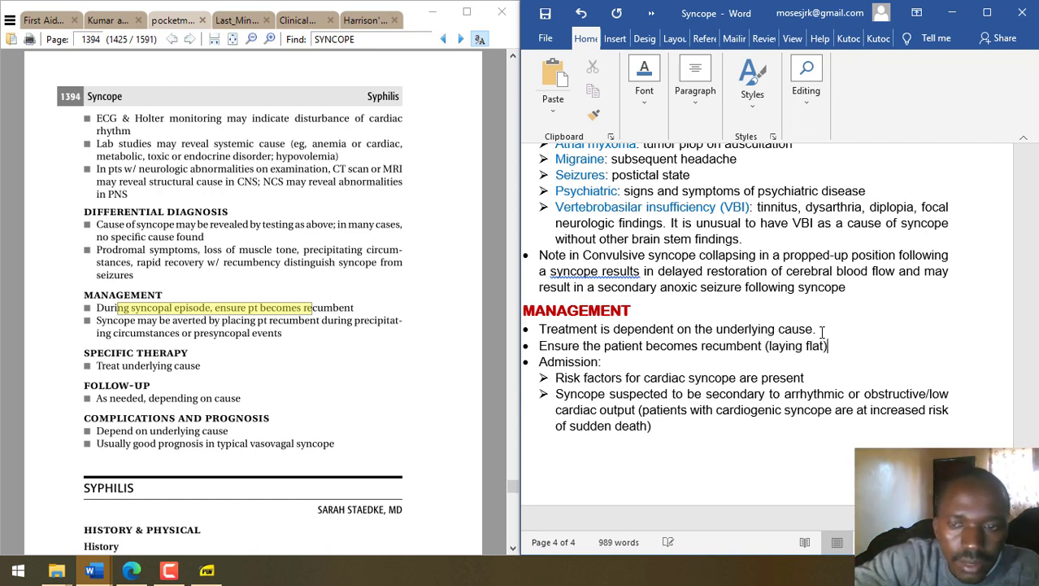
pyautogui.write('lat)')
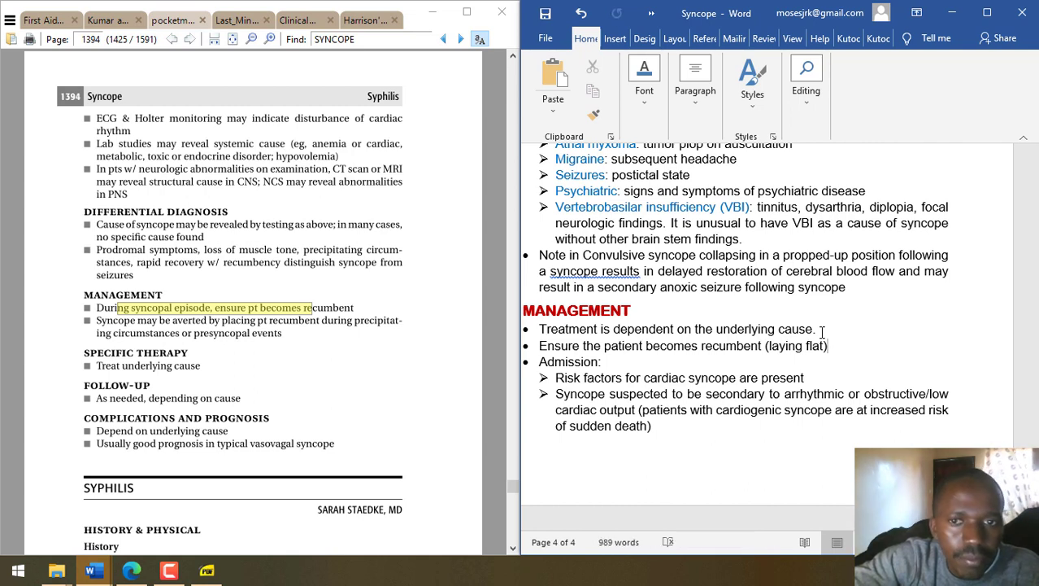
# - Add the bullet "Syncope may be averted by placing patient in recumbent position during precipitating circumstances or pre-syncopal events." before Admission
pyautogui.press('Return')
pyautogui.write('Syncop')
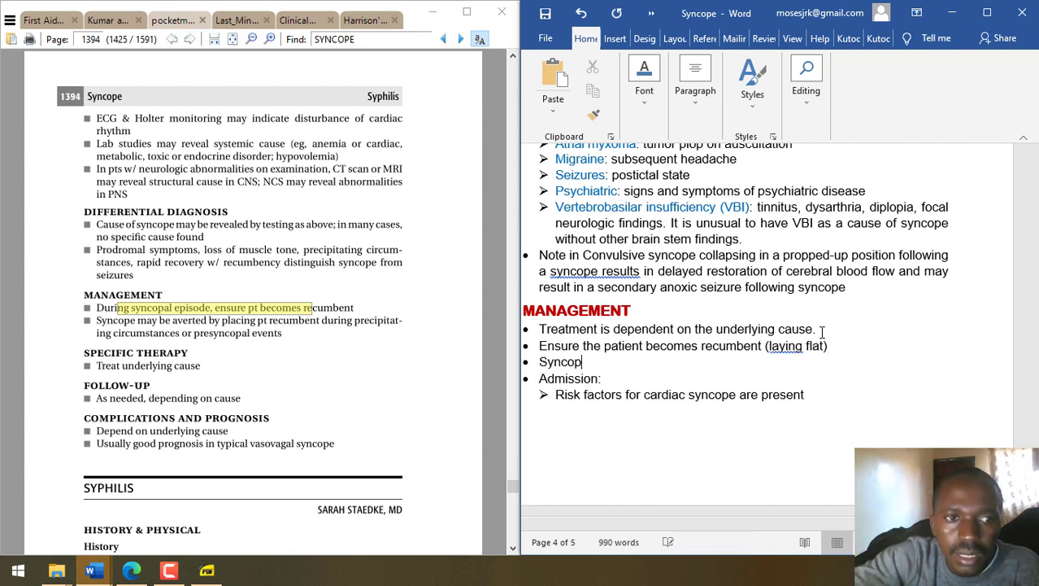
pyautogui.write('e may be aver')
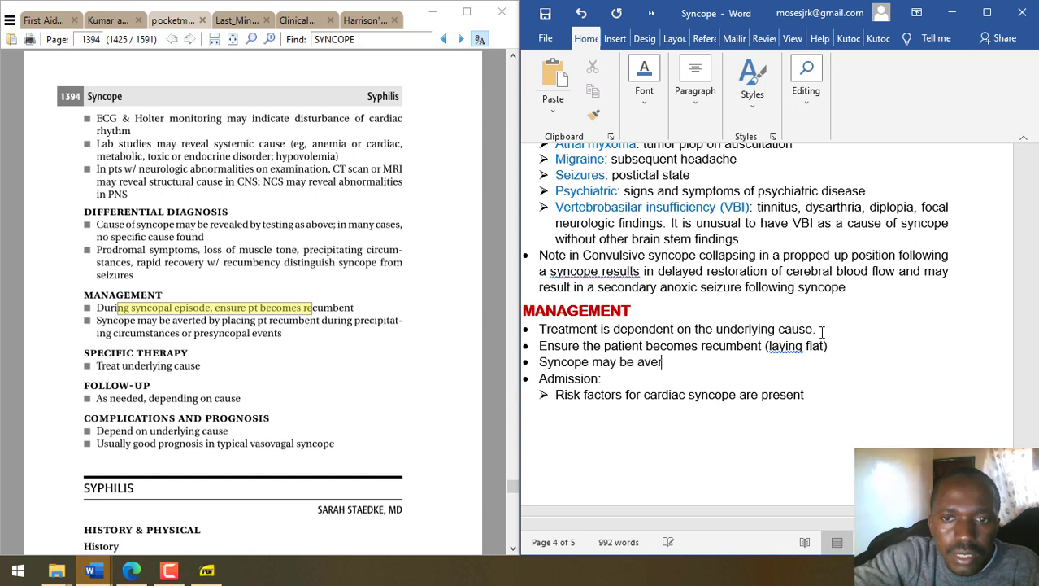
pyautogui.write('ted by plac')
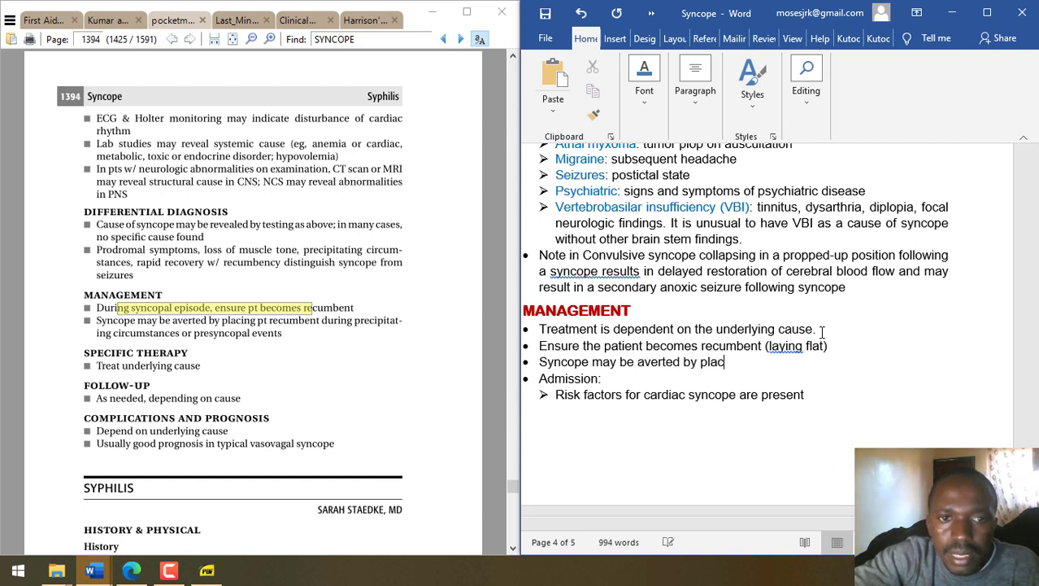
pyautogui.write('ing patient')
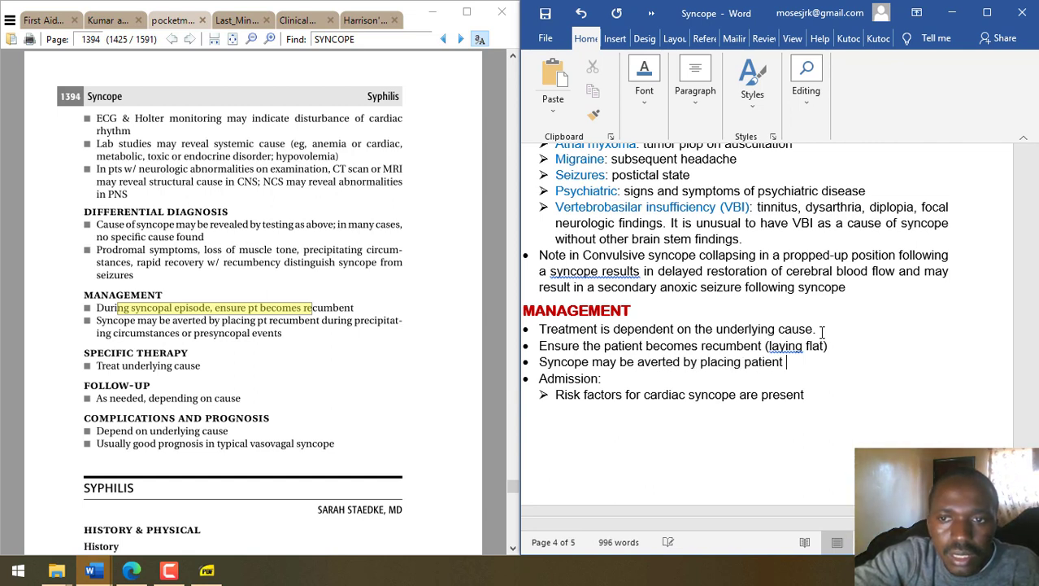
pyautogui.write(' in recumbe')
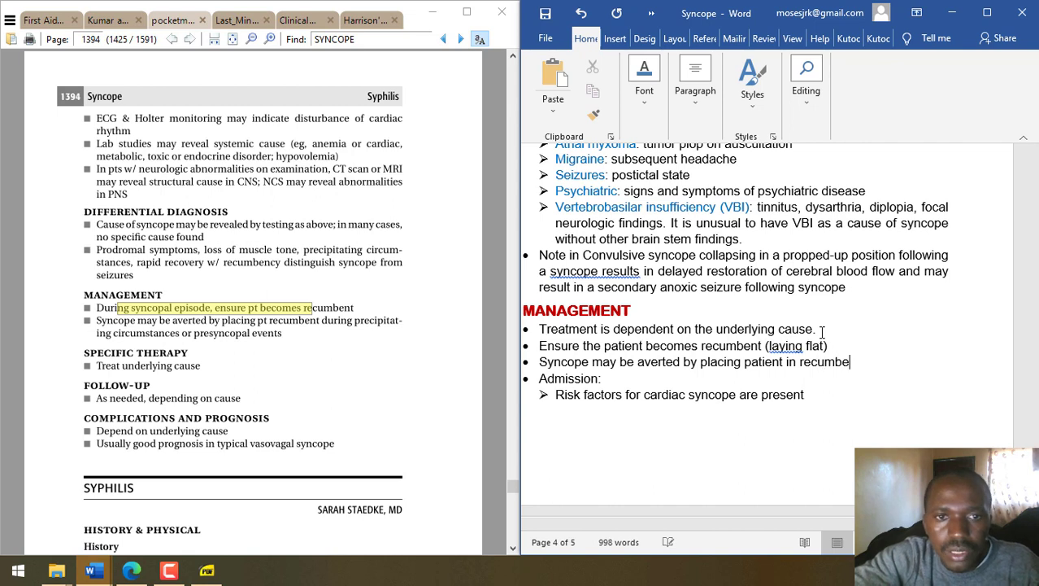
pyautogui.write('nt position during precipa')
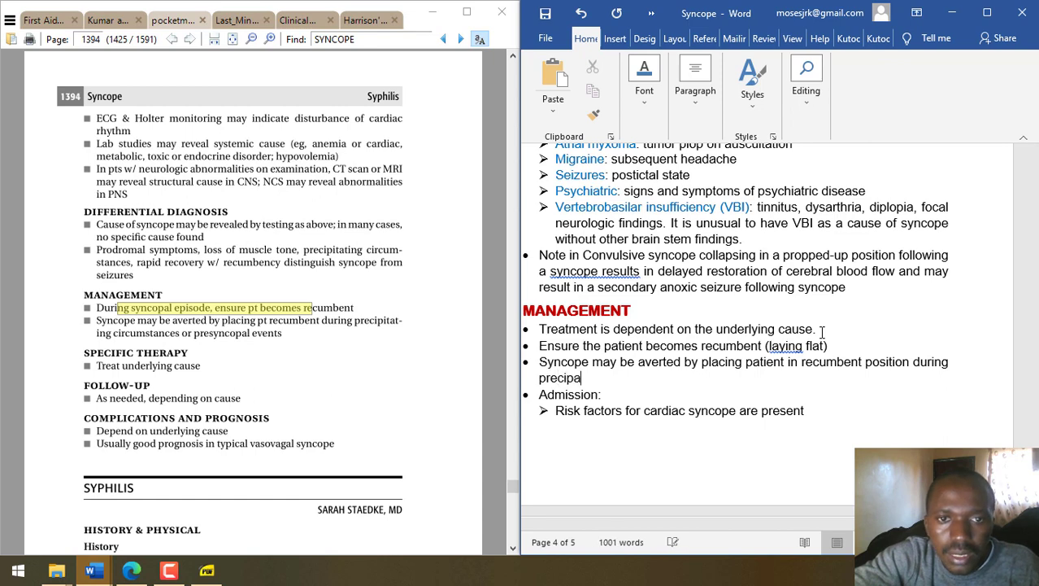
pyautogui.press('BackSpace')
pyautogui.press('BackSpace')
pyautogui.write('g sci')
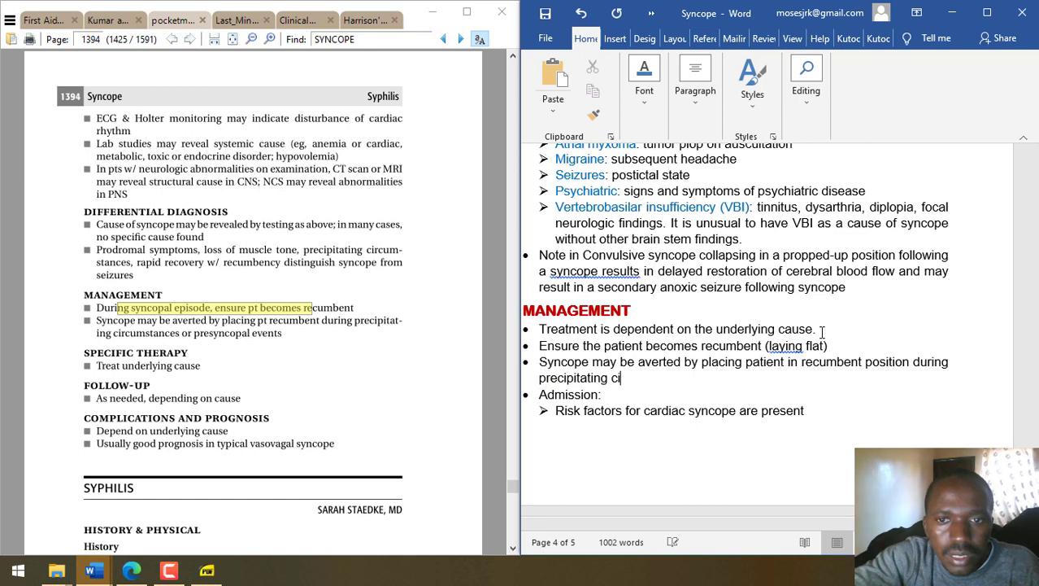
pyautogui.write('cumsance')
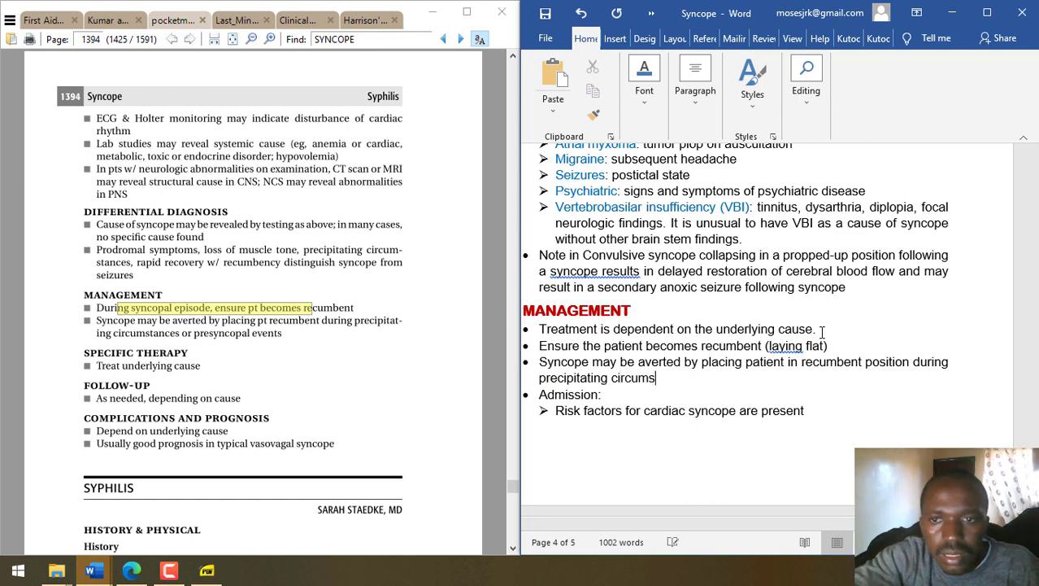
pyautogui.press('BackSpace')
pyautogui.press('BackSpace')
pyautogui.press('BackSpace')
pyautogui.press('BackSpace')
pyautogui.write('tances or pres')
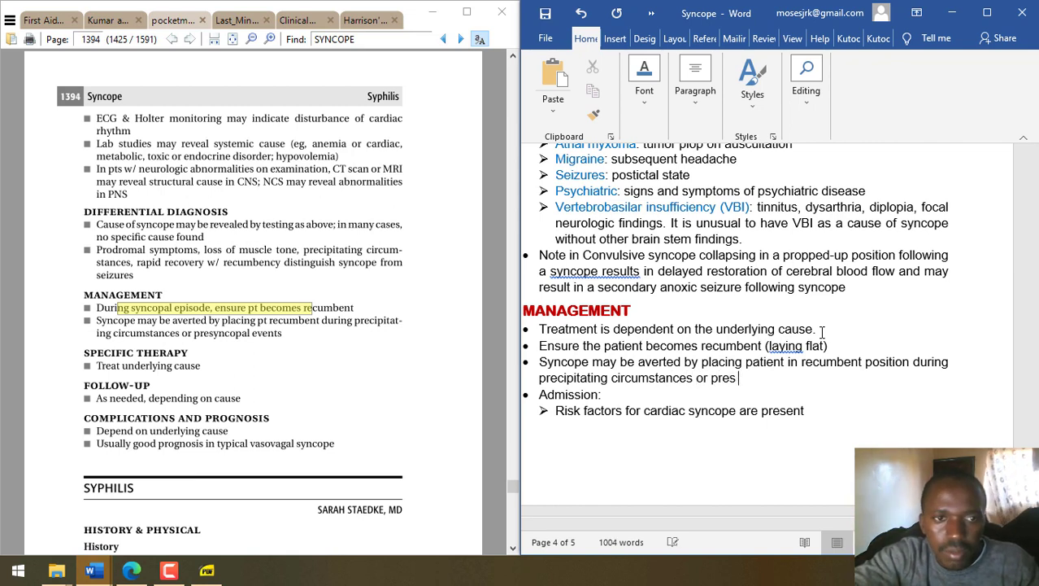
pyautogui.write('yncopal events.')
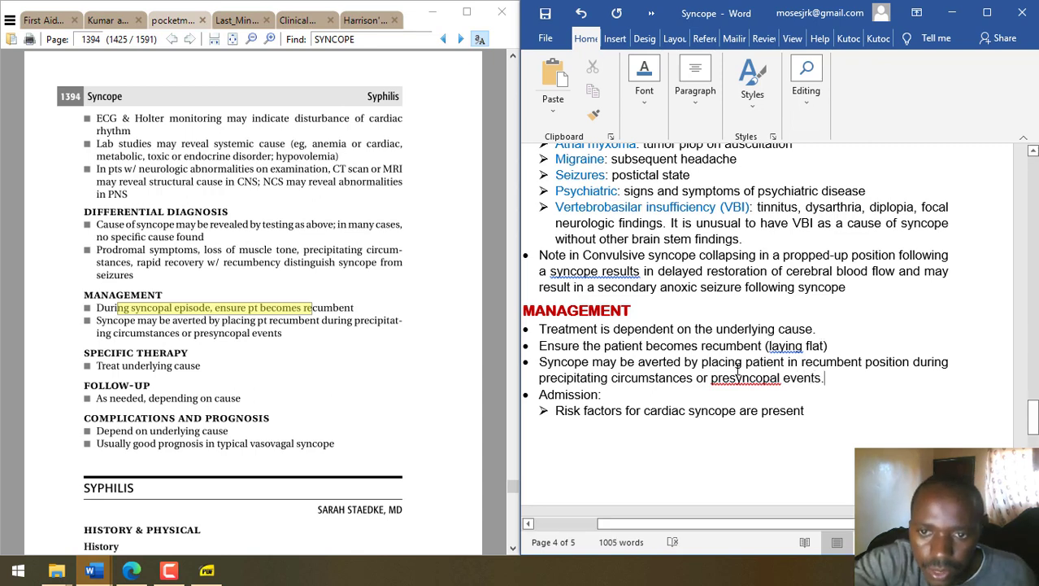
pyautogui.write('-')
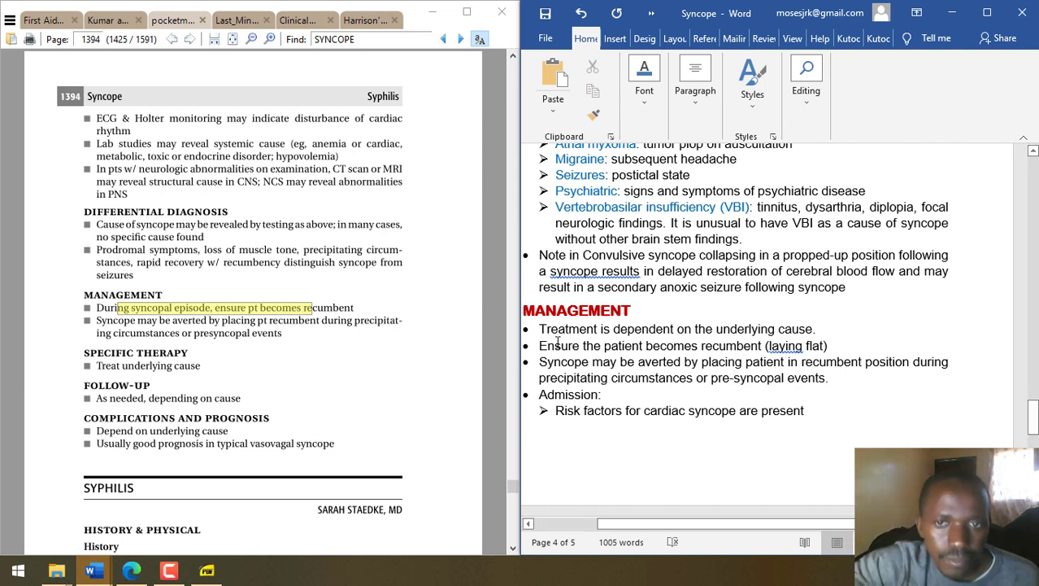
# - Insert "and follow-up" after "Treatment" in the first MANAGEMENT bullet, and correct "laying" to "lying" in the recumbent bullet
pyautogui.click(598, 330)
pyautogui.write('and')
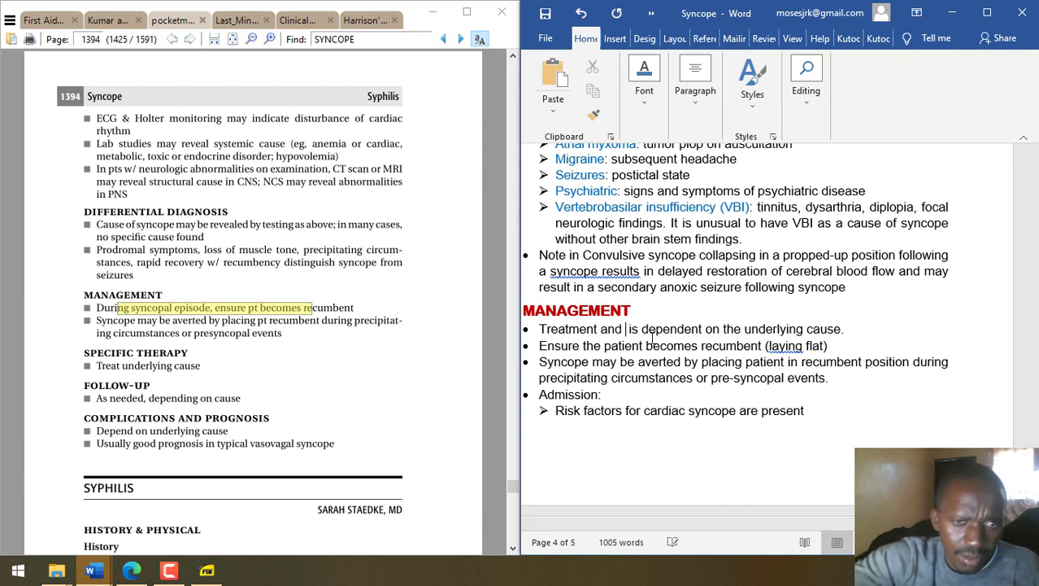
pyautogui.write(' follow-up')
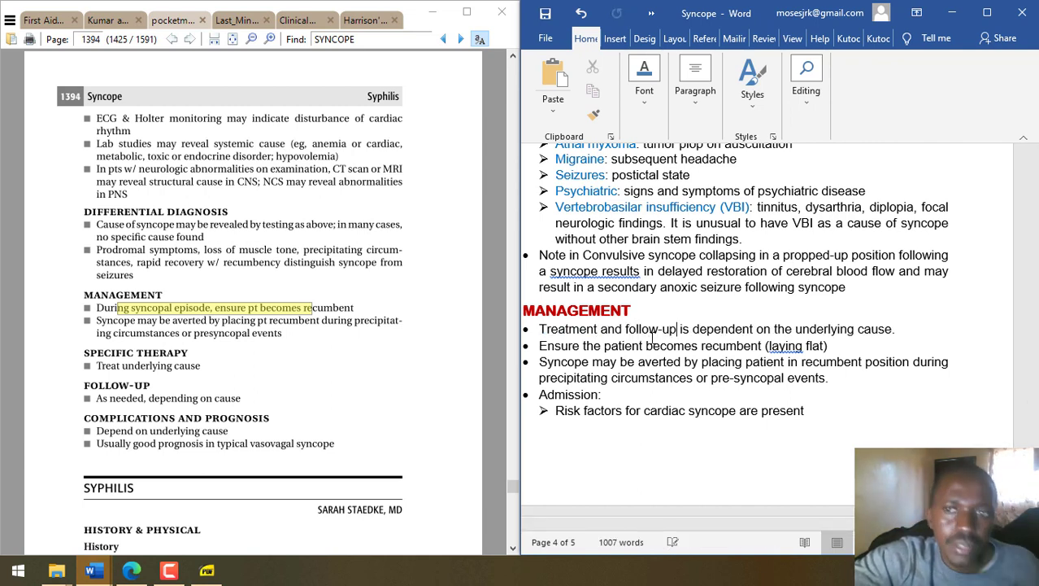
pyautogui.rightClick(785, 345)
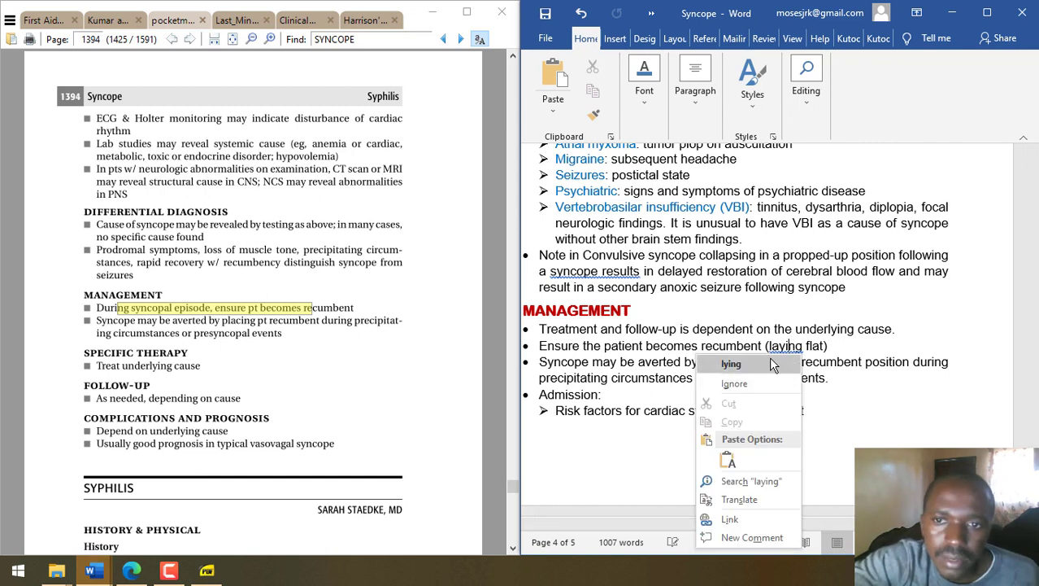
pyautogui.click(731, 364)
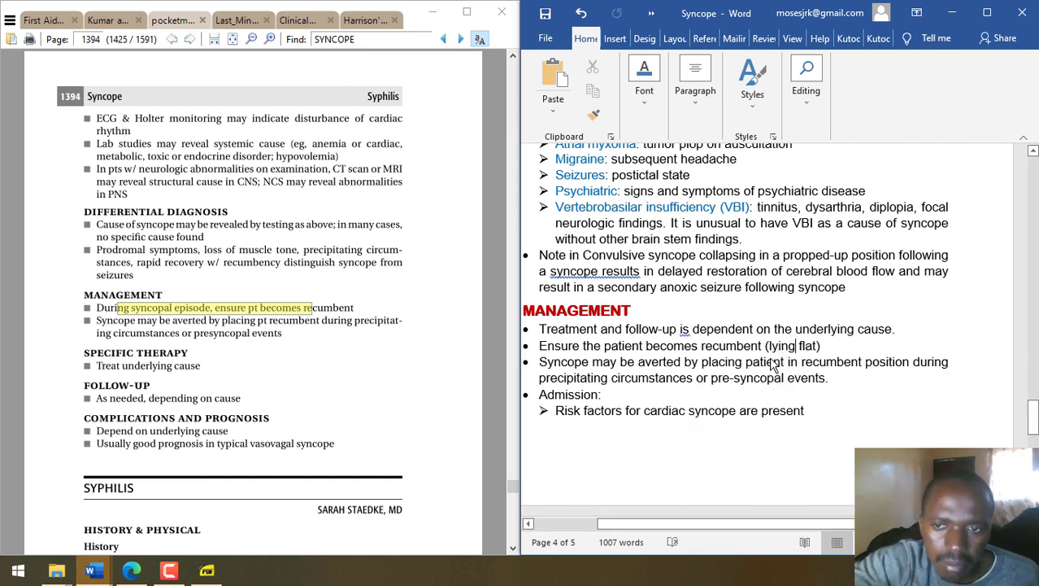
# - Correct the flagged grammar, changing "is" to "are" in the first MANAGEMENT bullet and "syncope results" to "syncope result" in the Convulsive syncope note
pyautogui.rightClick(684, 329)
pyautogui.click(642, 345)
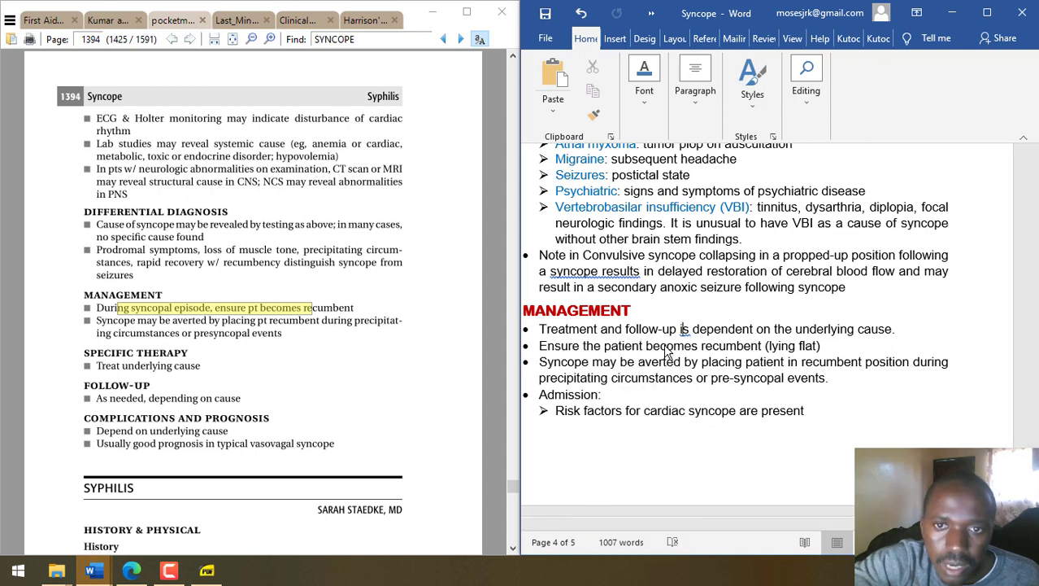
pyautogui.rightClick(600, 277)
pyautogui.click(561, 286)
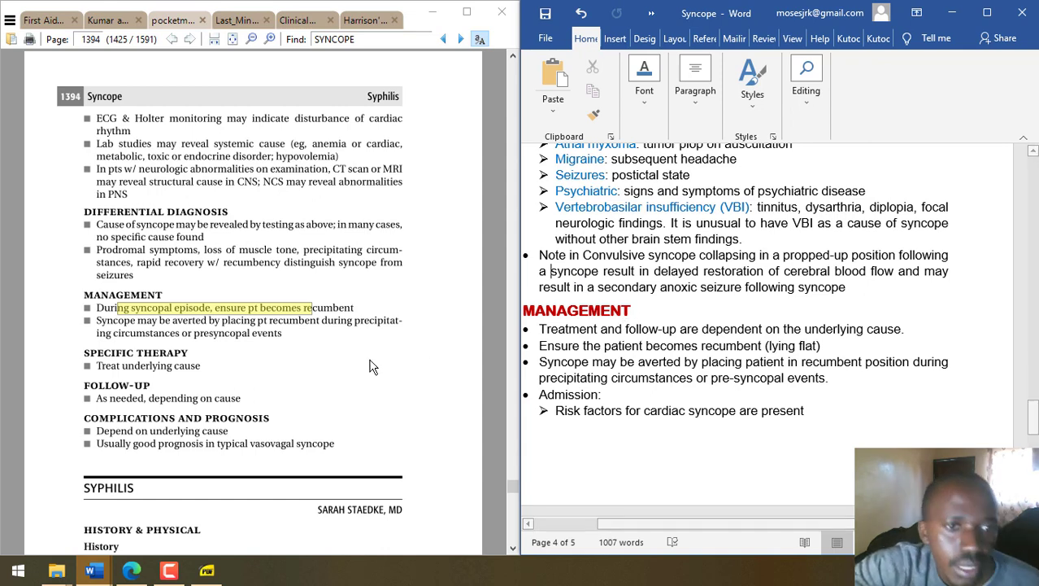
# - End the Admission sub-list after the "risk of sudden death" bullet and give the empty line below it the red section heading style
pyautogui.click(376, 423)
pyautogui.scroll(-1, 375, 424)
pyautogui.scroll(-1, 375, 423)
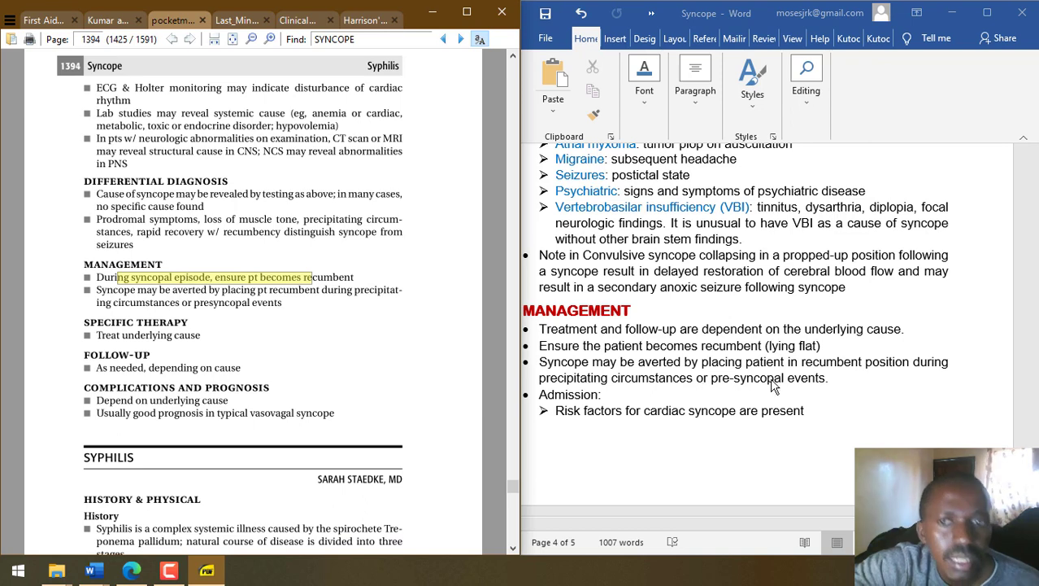
pyautogui.click(845, 405)
pyautogui.click(845, 405)
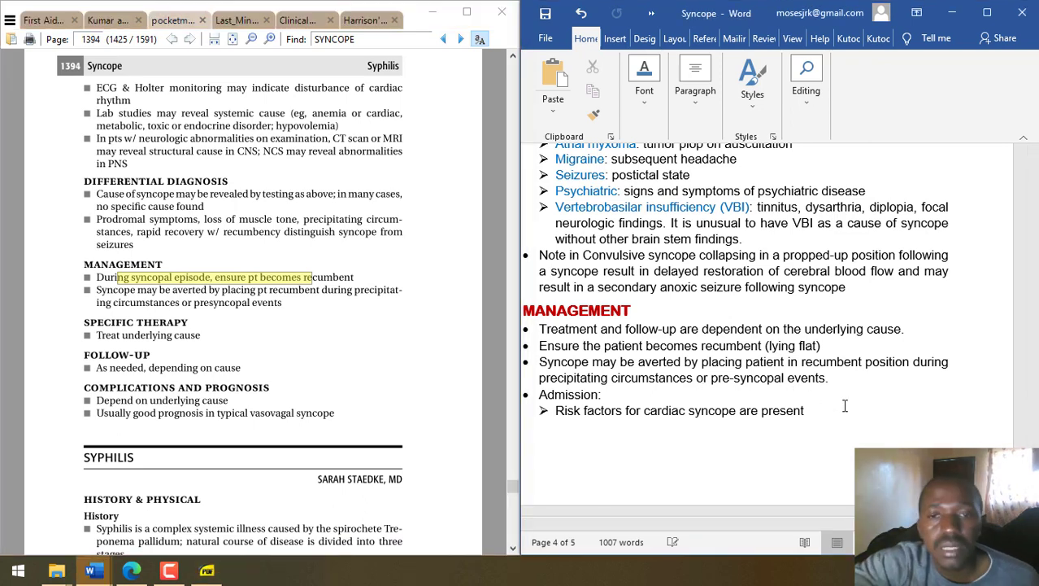
pyautogui.press('Down')
pyautogui.press('Up')
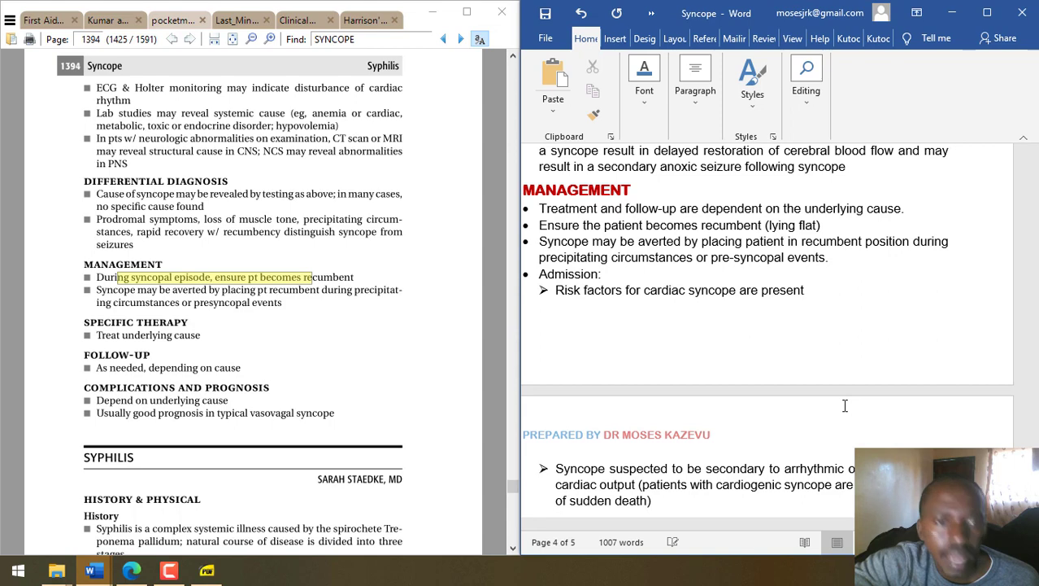
pyautogui.press('Down')
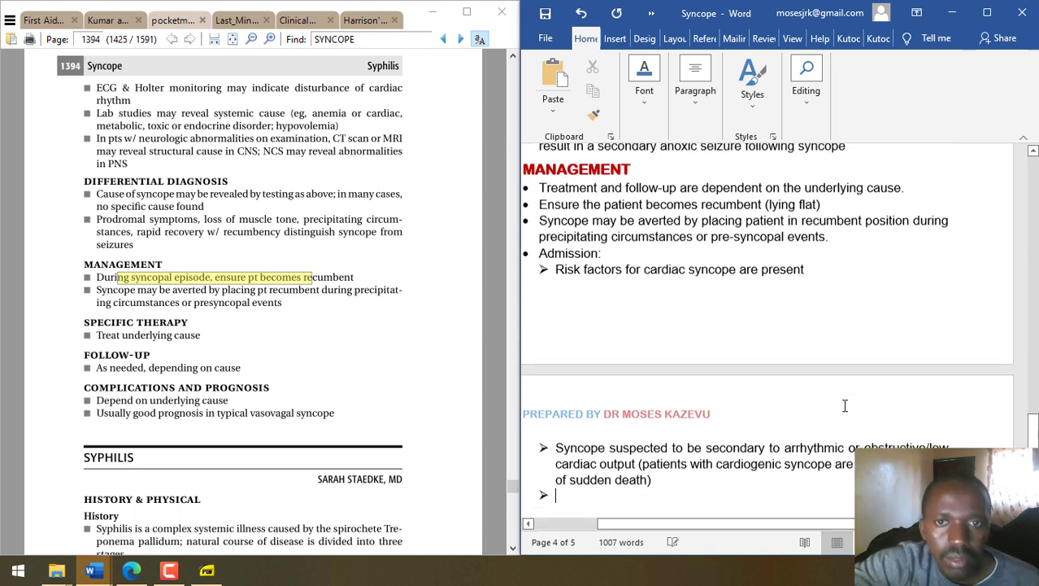
pyautogui.click(736, 95)
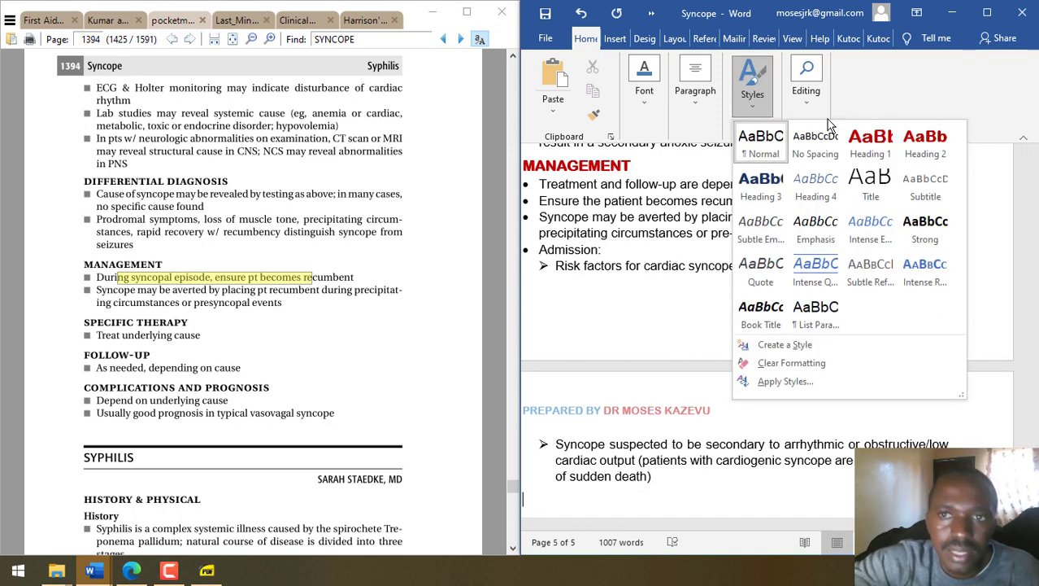
pyautogui.press('Escape')
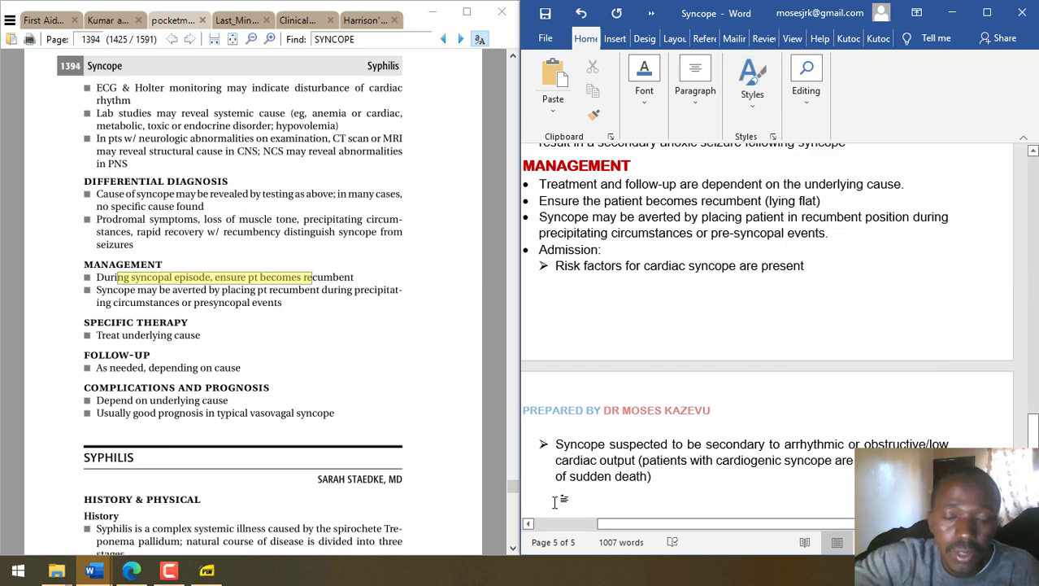
# - Enter the heading "COMPLICATIONS AND PROGNOSIS" and start an empty bullet below it
pyautogui.write('com')
pyautogui.press('BackSpace')
pyautogui.press('BackSpace')
pyautogui.press('BackSpace')
pyautogui.write('COMPLICATIONS')
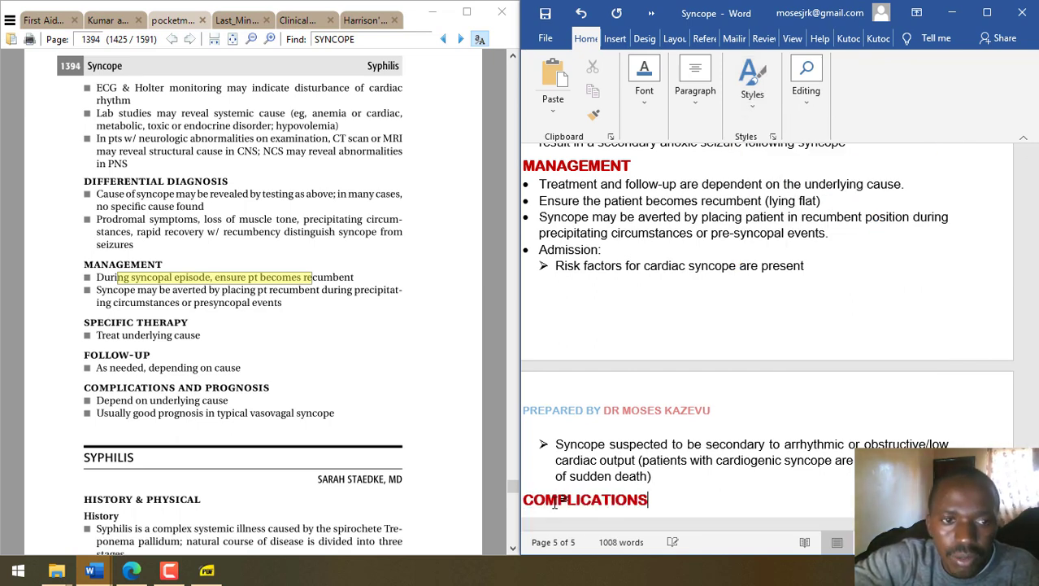
pyautogui.write(' AND PROG')
pyautogui.press('BackSpace')
pyautogui.press('BackSpace')
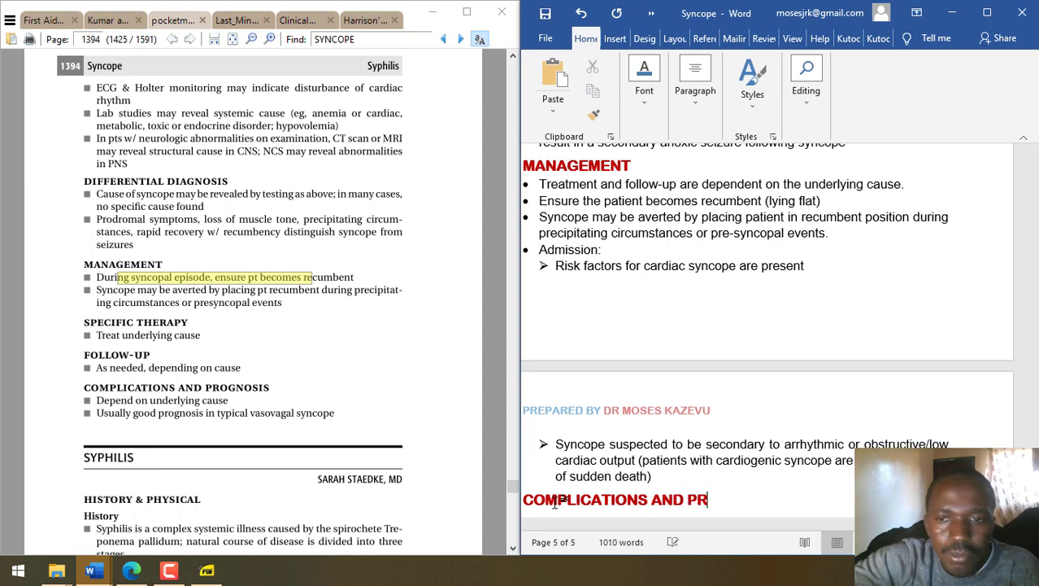
pyautogui.write('OGNOSIS')
pyautogui.press('Return')
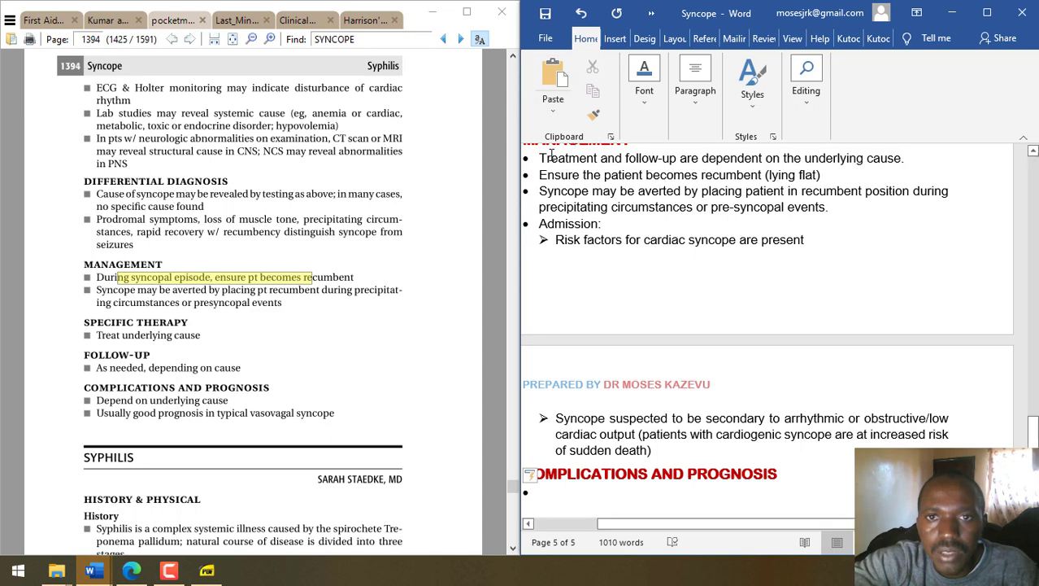
# - Under MANAGEMENT, colour "Treatment", "follow-up", "dependent on the underlying cause", "recumbent (lying flat)" and "Admission" blue
pyautogui.moveTo(543, 157); pyautogui.dragTo(900, 158)
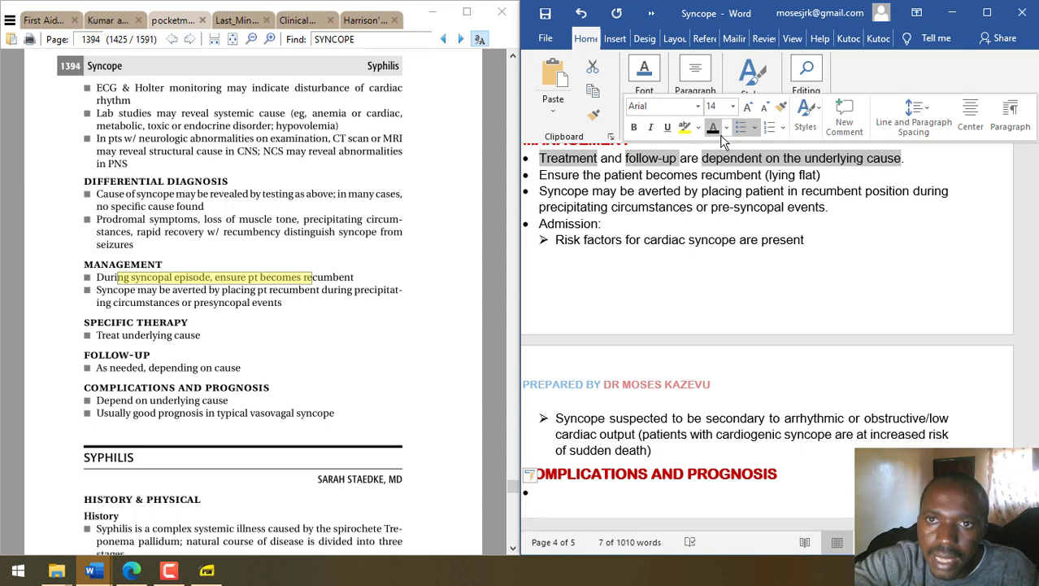
pyautogui.click(728, 131)
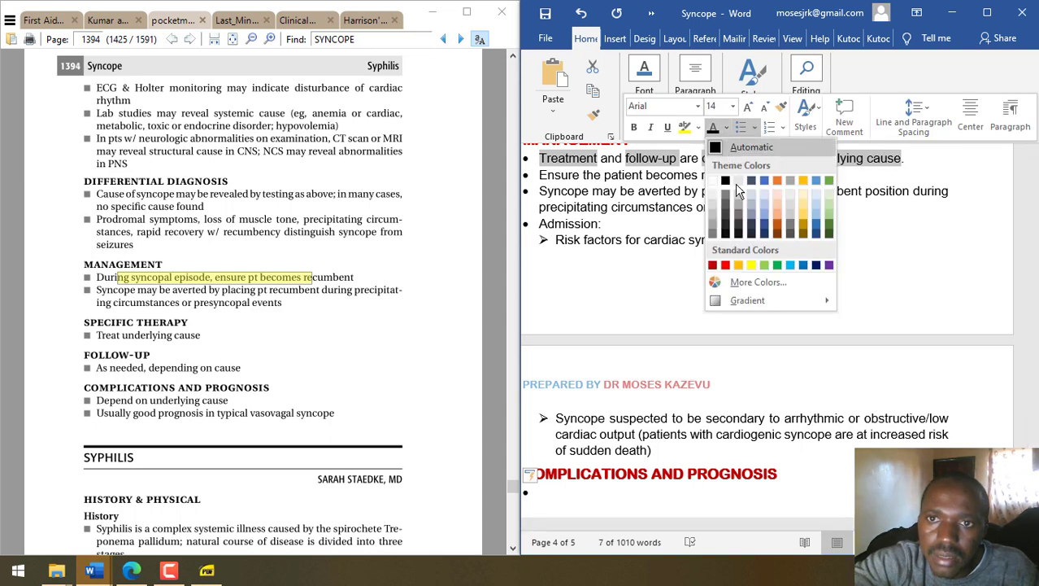
pyautogui.click(798, 262)
pyautogui.click(663, 195)
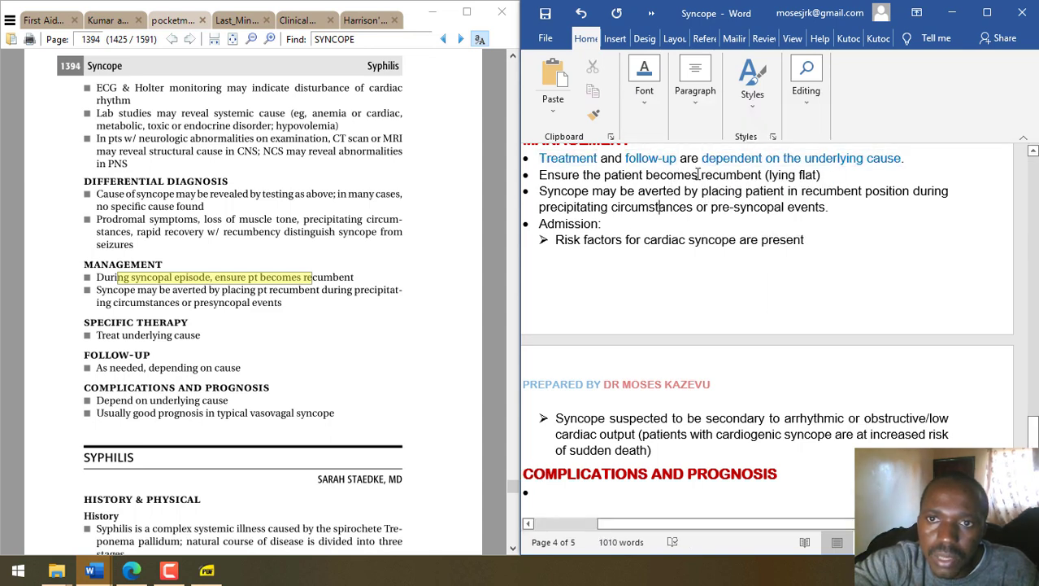
pyautogui.moveTo(702, 174); pyautogui.dragTo(825, 174)
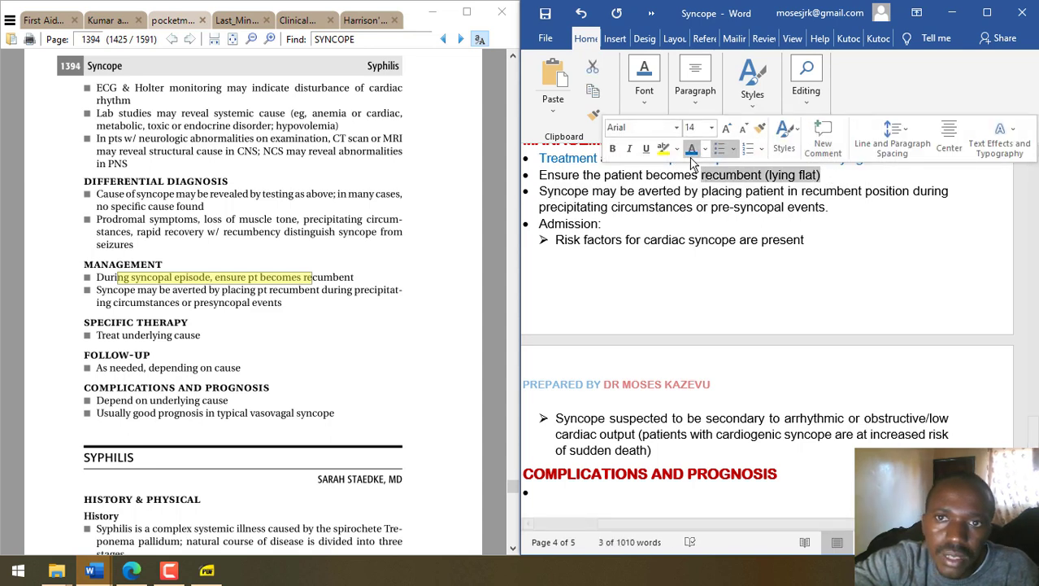
pyautogui.moveTo(539, 223); pyautogui.dragTo(600, 223)
pyautogui.click(685, 207)
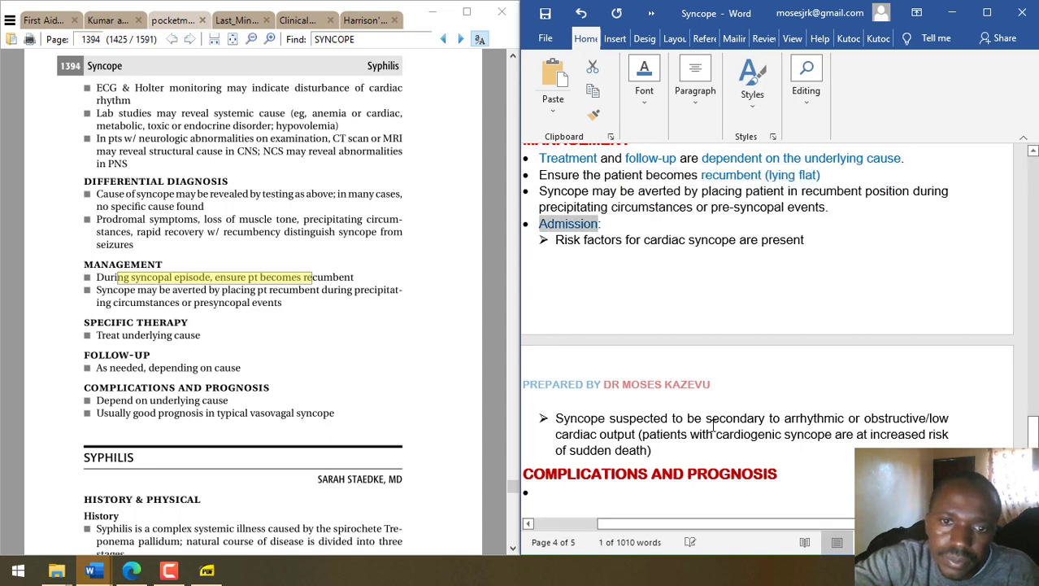
# - Add the bullet "Depends on underlying cause" under COMPLICATIONS AND PROGNOSIS
pyautogui.click(620, 497)
pyautogui.write('depens on')
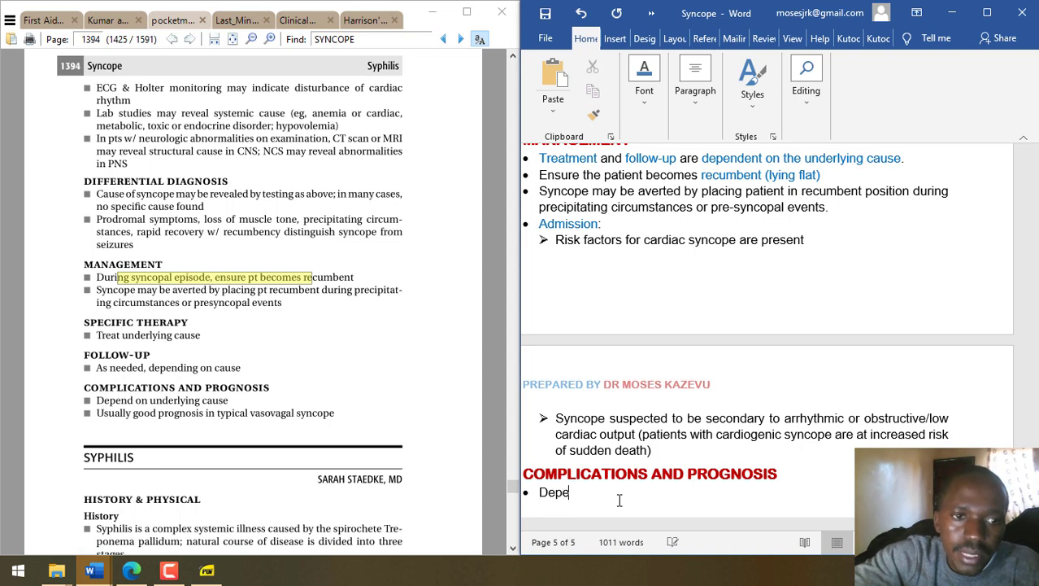
pyautogui.press('BackSpace')
pyautogui.press('BackSpace')
pyautogui.press('BackSpace')
pyautogui.press('BackSpace')
pyautogui.write('ds ')
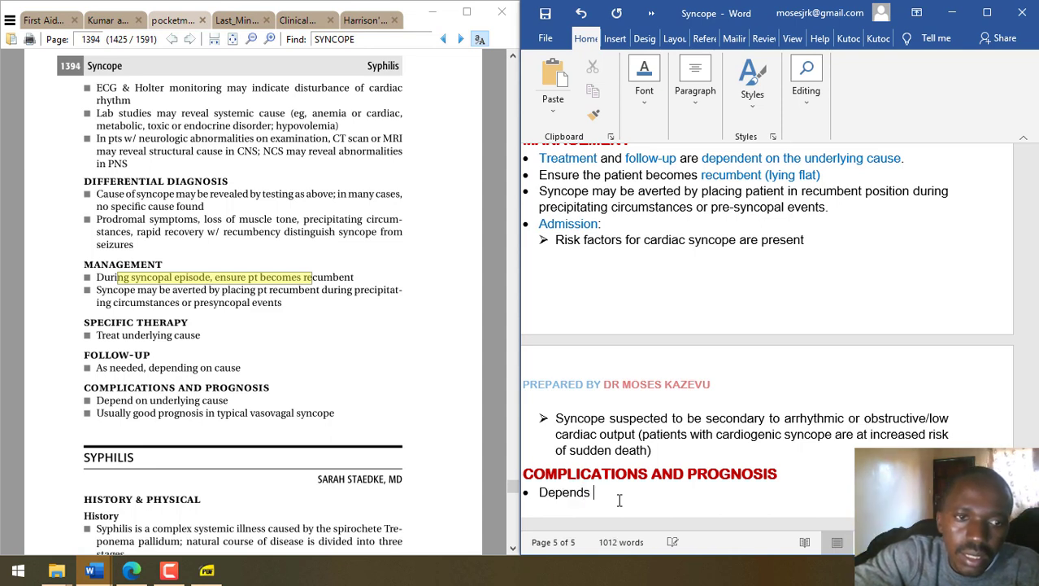
pyautogui.write('on underlying cause')
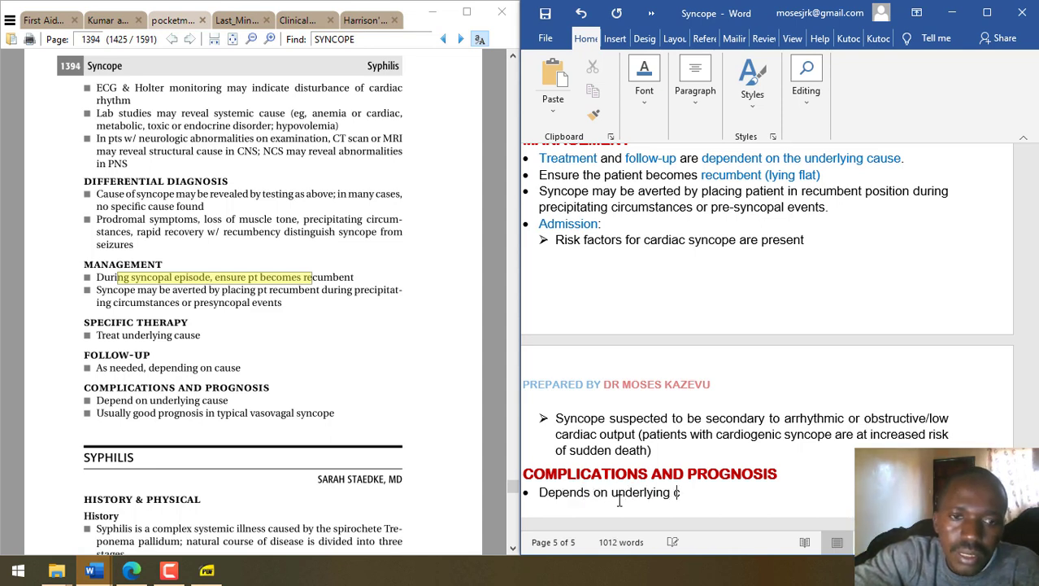
# - Add the bullet "Usually good prognosis in typical vasovagal syncope." and end the underlying cause bullet above it with a full stop
pyautogui.press('Return')
pyautogui.write('Usually good ')
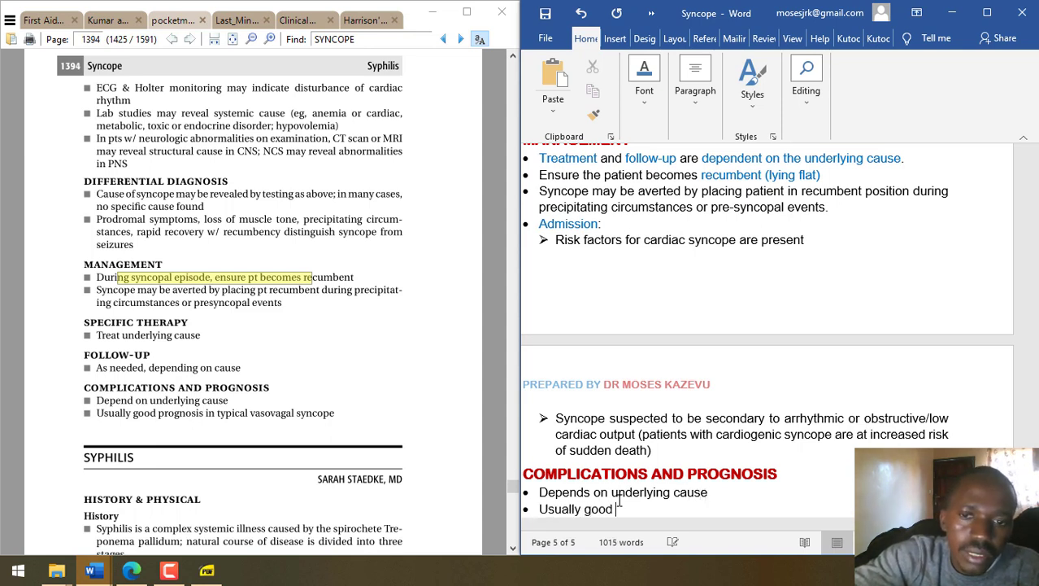
pyautogui.write('pronogno')
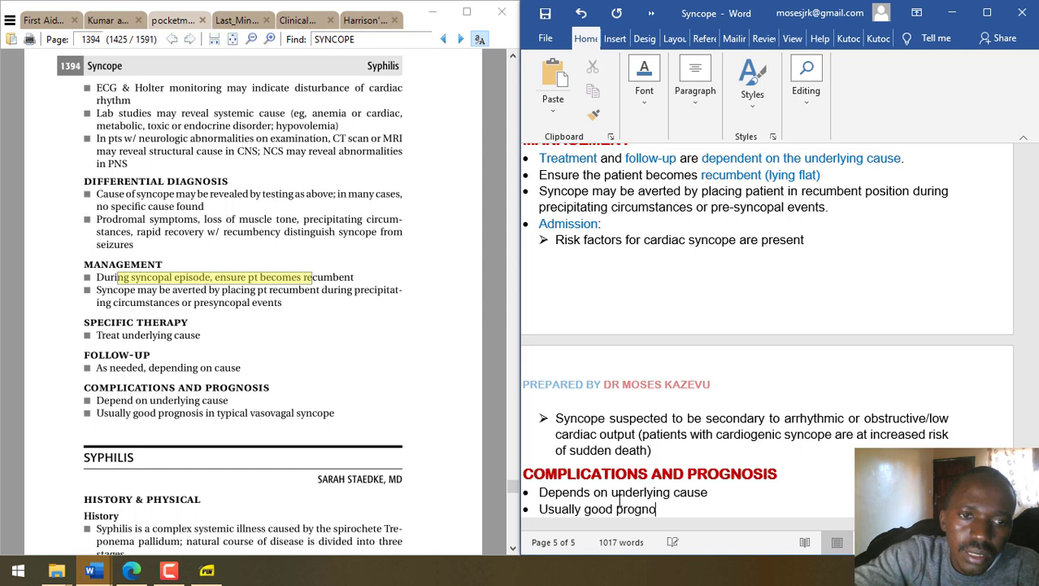
pyautogui.write('sis in typical vasovagal syncope.')
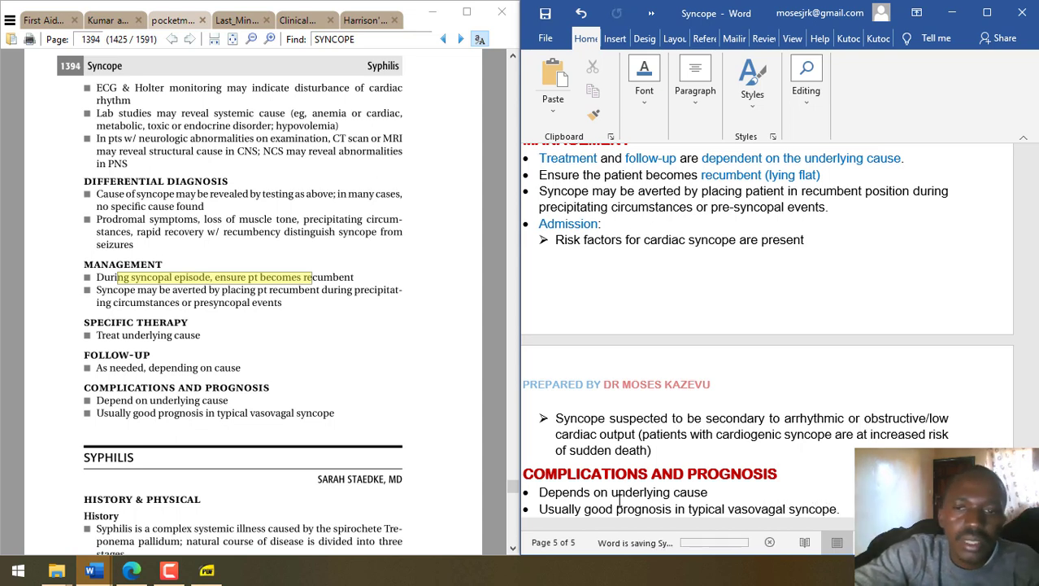
pyautogui.click(714, 490)
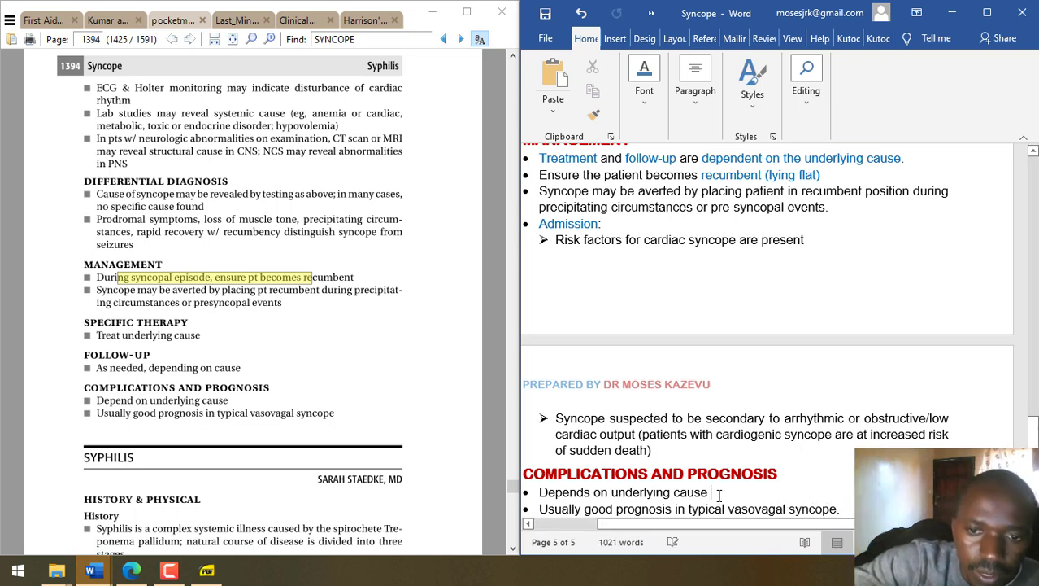
pyautogui.write('.')
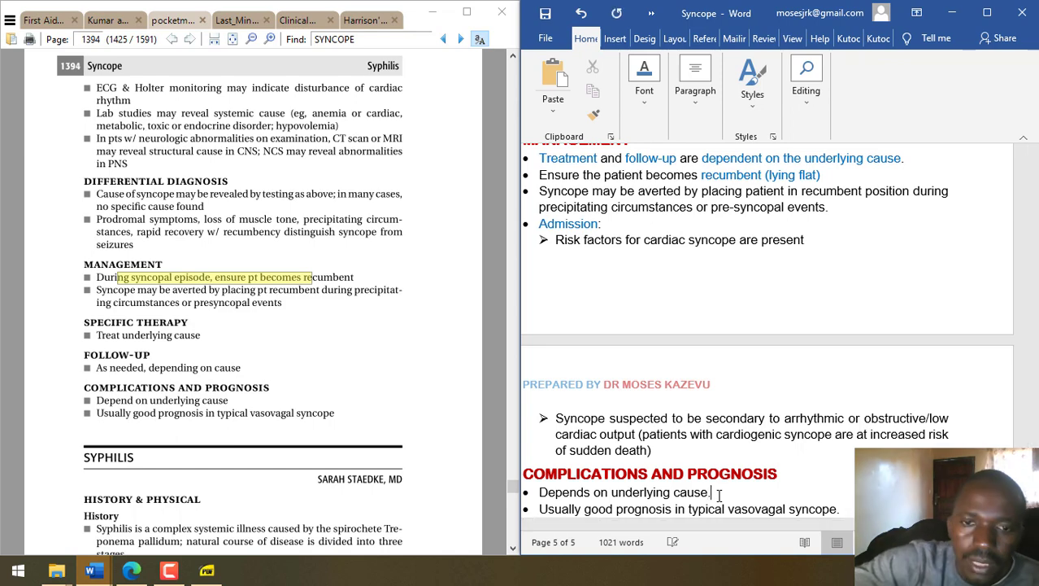
# - Review the pocket medicine syncope pages and the Clinical Medicine textbook's syncope causes and management text for content to add to the notes
pyautogui.click(413, 393)
pyautogui.scroll(-3, 413, 393)
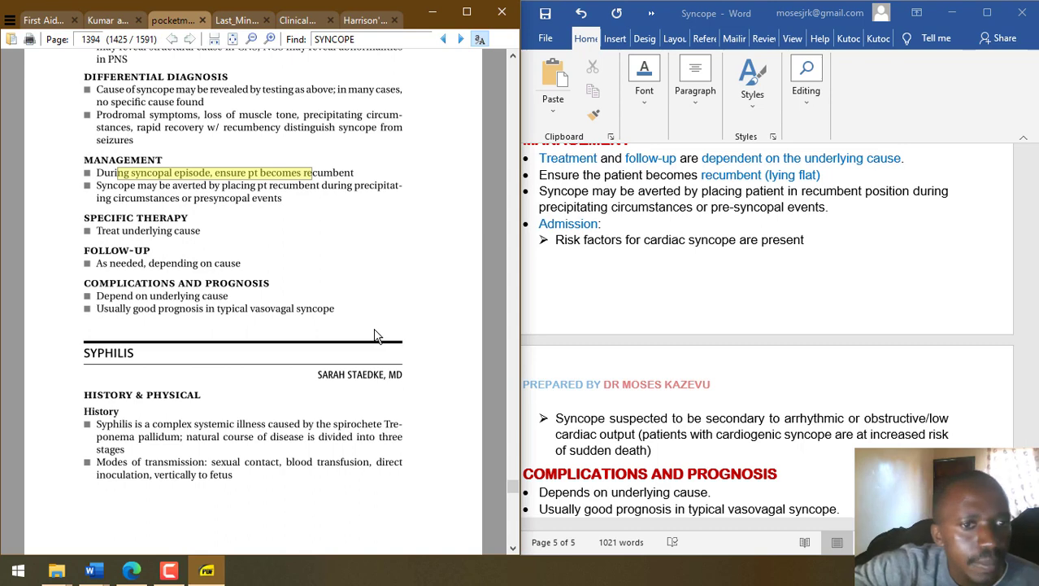
pyautogui.scroll(4, 421, 353)
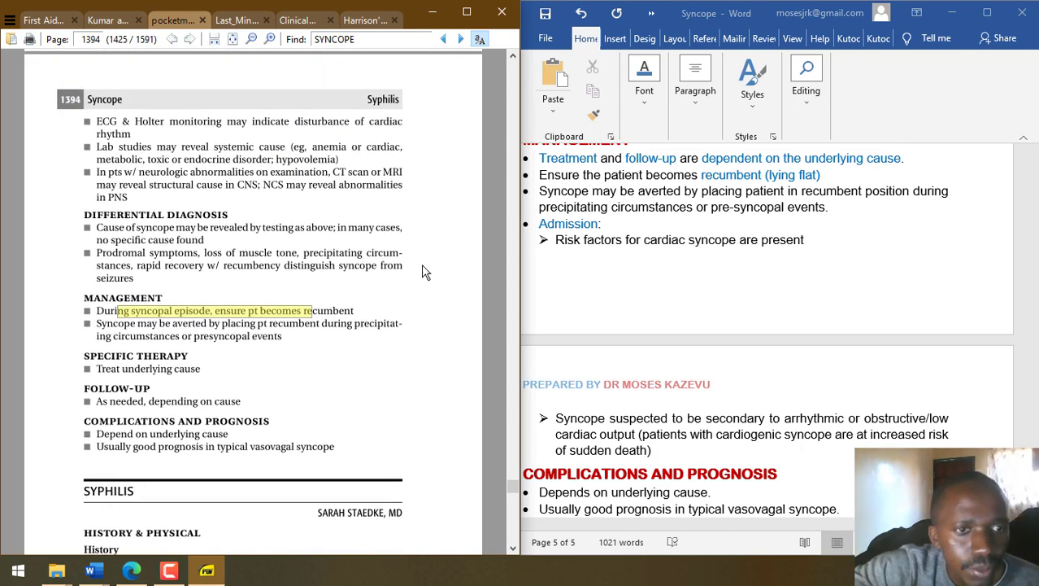
pyautogui.click(423, 274)
pyautogui.scroll(6, 420, 236)
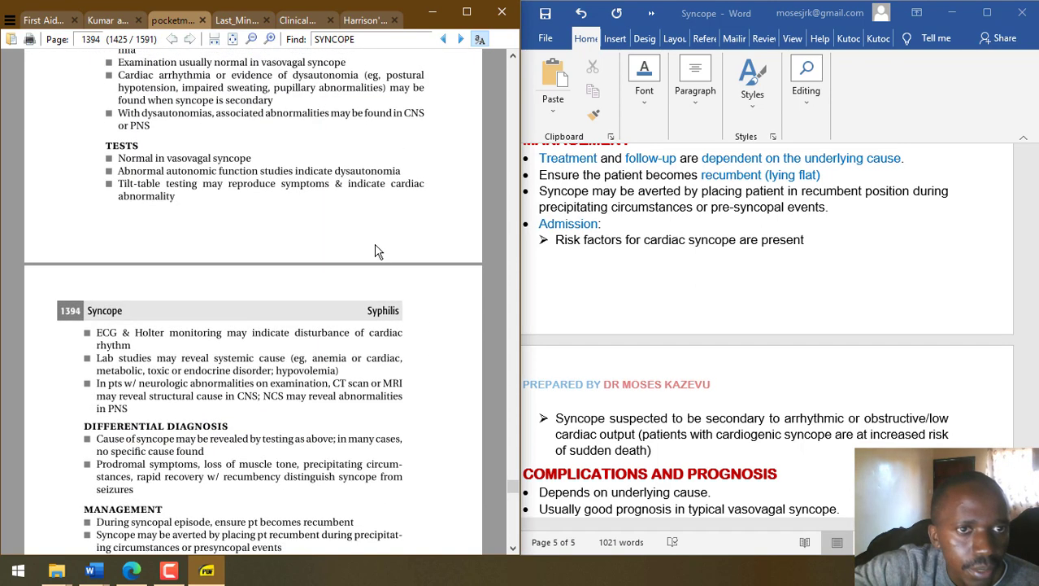
pyautogui.click(247, 14)
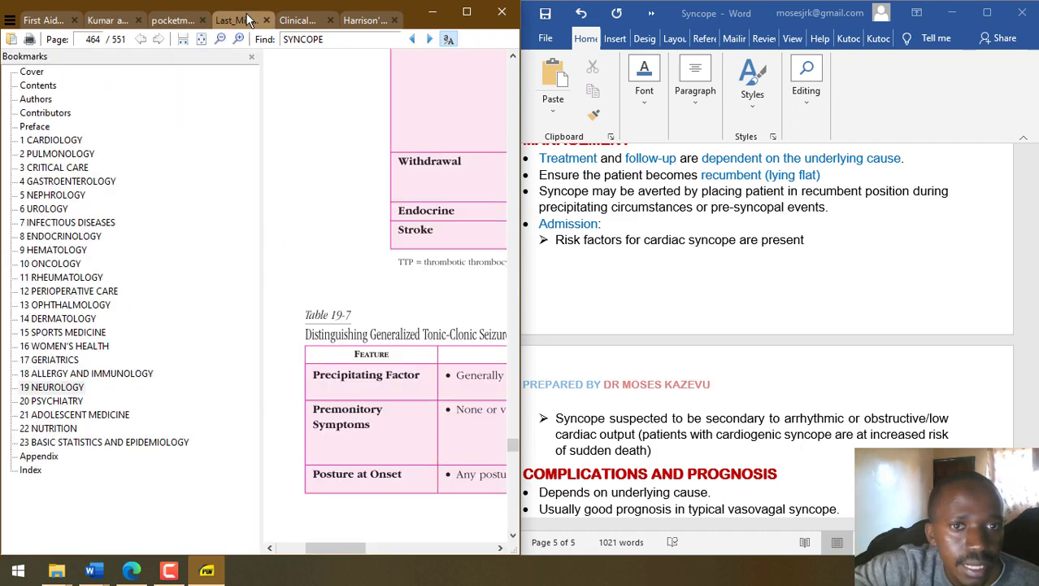
pyautogui.click(297, 21)
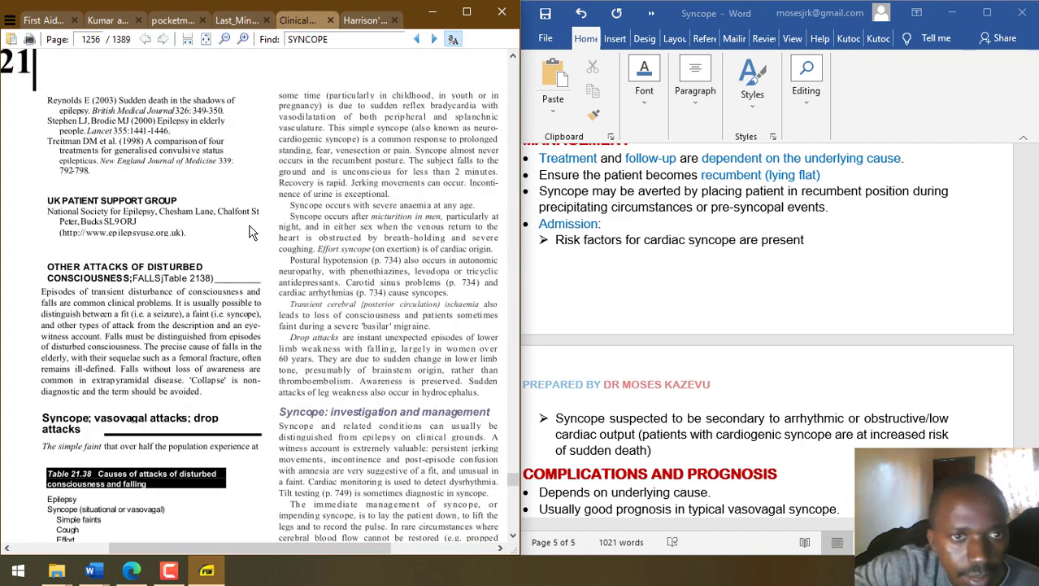
pyautogui.scroll(-1, 255, 266)
pyautogui.hscroll(2, 254, 266)
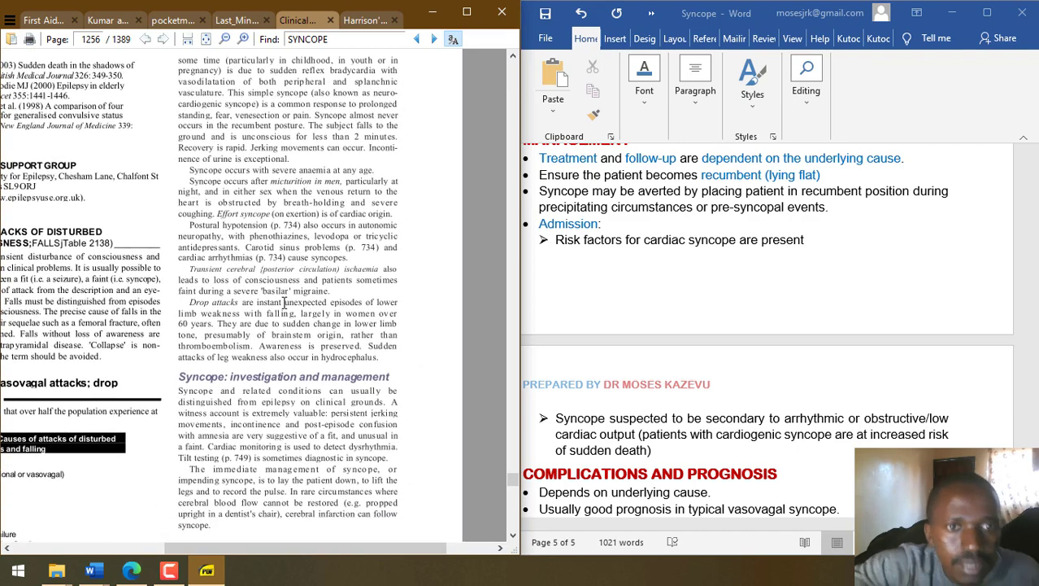
pyautogui.scroll(1, 284, 303)
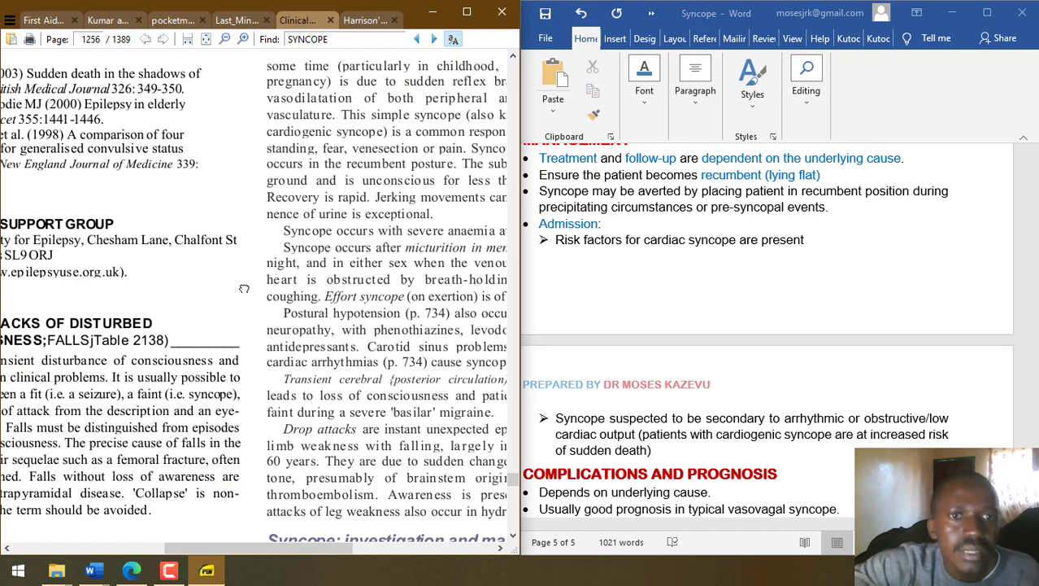
pyautogui.scroll(1, 251, 293)
pyautogui.moveTo(49, 235); pyautogui.dragTo(60, 229)
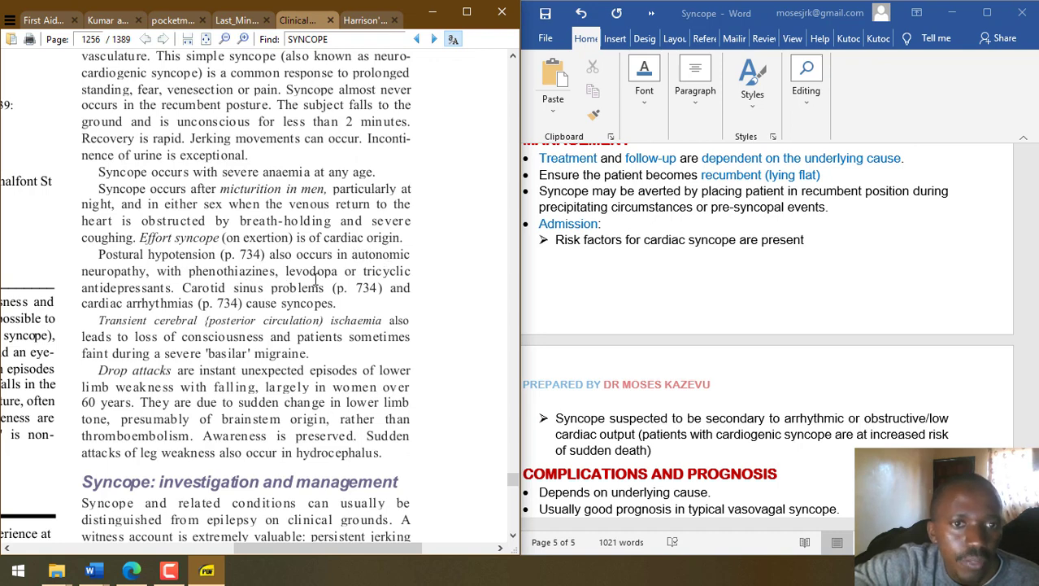
# - Add "phenothiazines" after "antihypertensives" in the drug examples of the first point under Orthostatic hypotension
pyautogui.click(590, 260)
pyautogui.scroll(8, 598, 225)
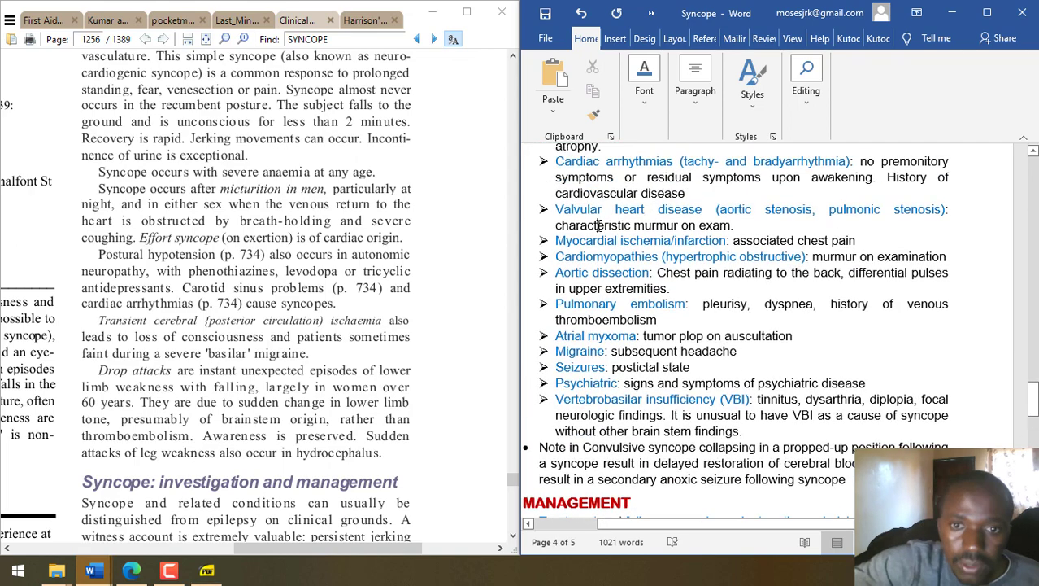
pyautogui.scroll(5, 598, 225)
pyautogui.scroll(6, 599, 226)
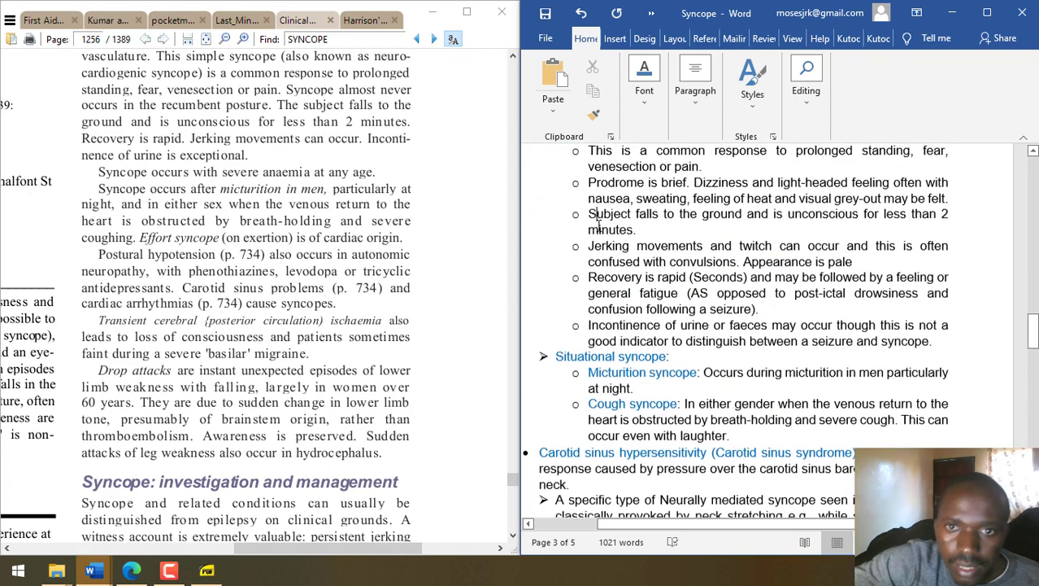
pyautogui.scroll(-10, 599, 227)
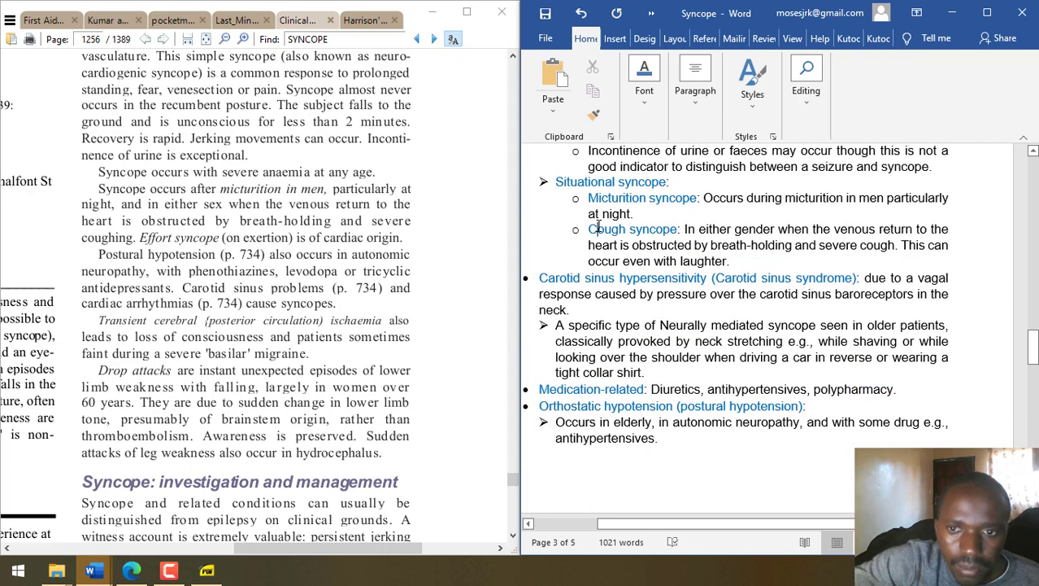
pyautogui.scroll(-8, 599, 225)
pyautogui.scroll(4, 599, 225)
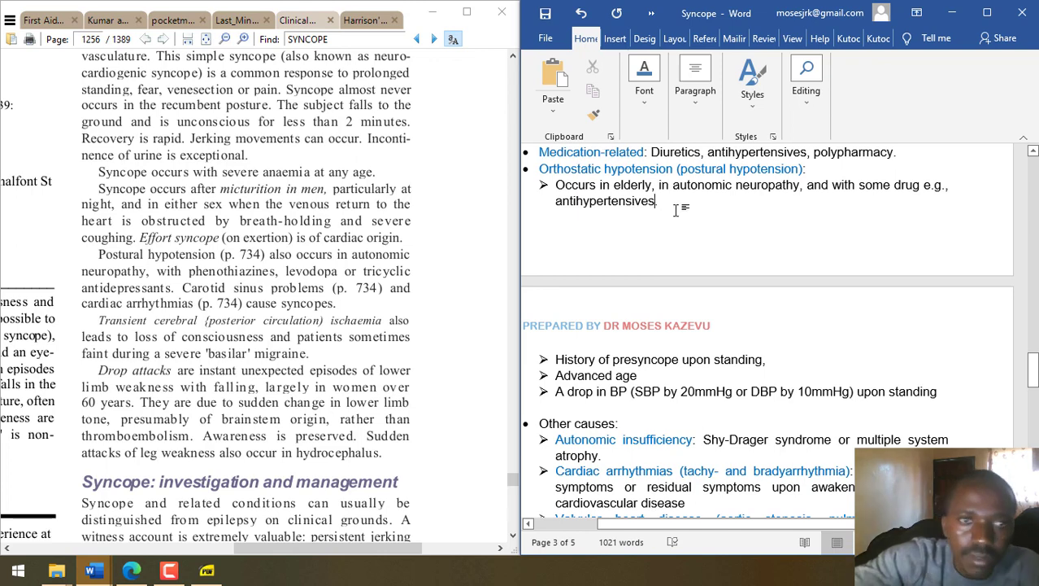
pyautogui.press('BackSpace')
pyautogui.write(', ')
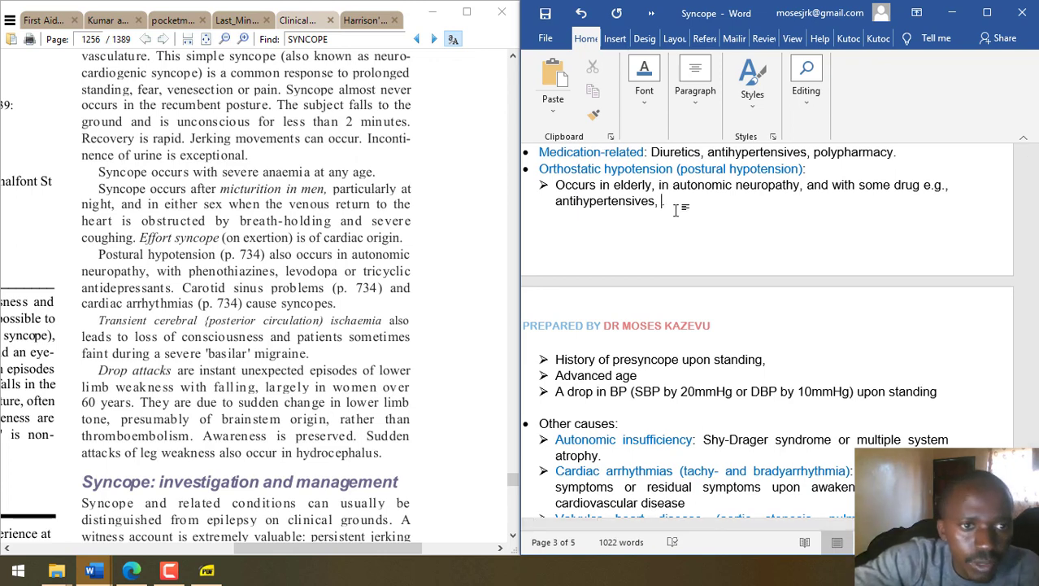
pyautogui.write('phe')
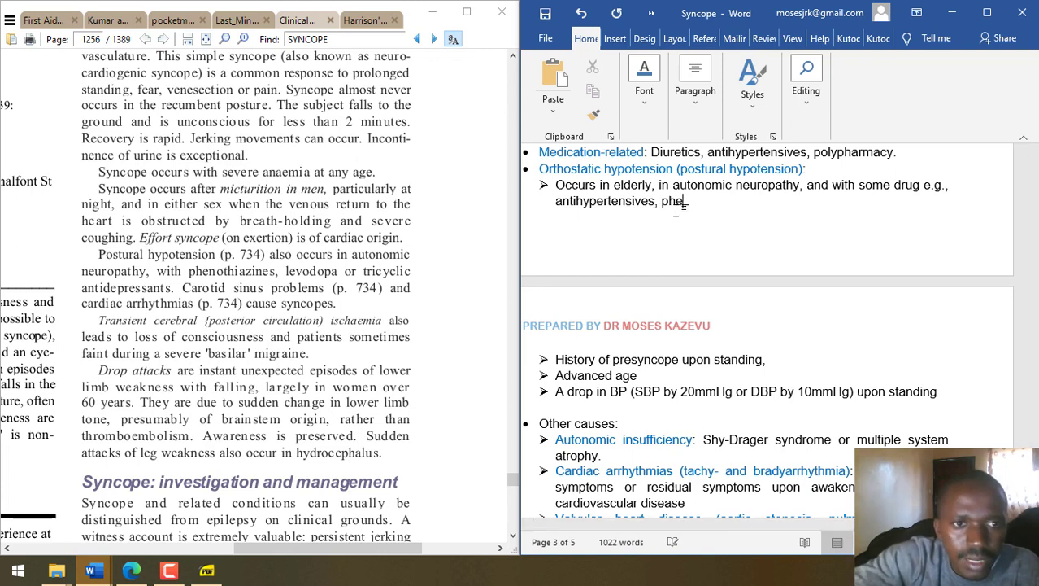
pyautogui.write('nothiazines.')
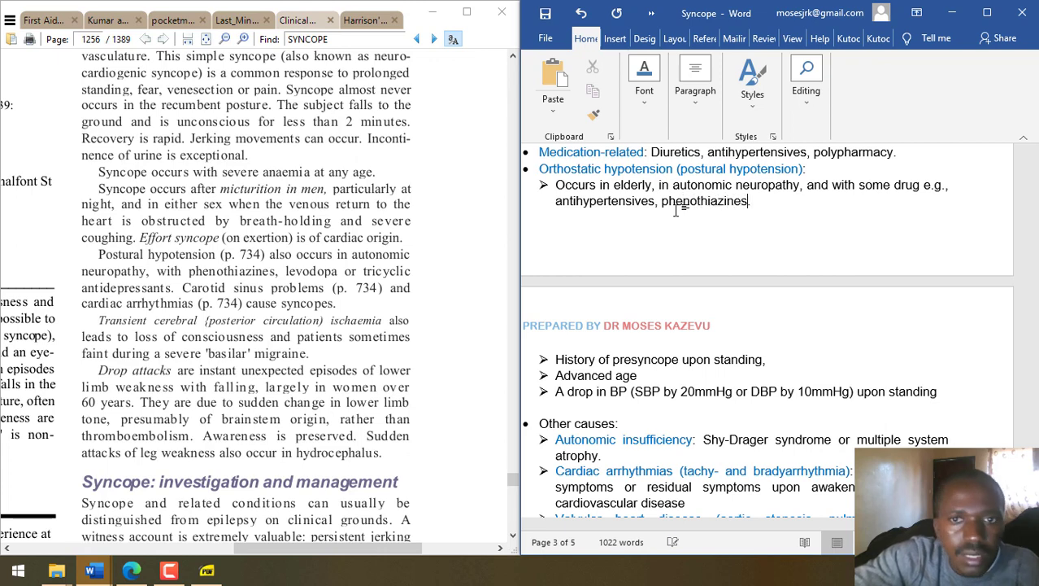
# - Extend the orthostatic hypotension drug examples with "levodopa or tricyclic antidepressants" after the phenothiazines
pyautogui.write('leve')
pyautogui.write('odopa ')
pyautogui.write('or tricu')
pyautogui.press('BackSpace')
pyautogui.write('yclic')
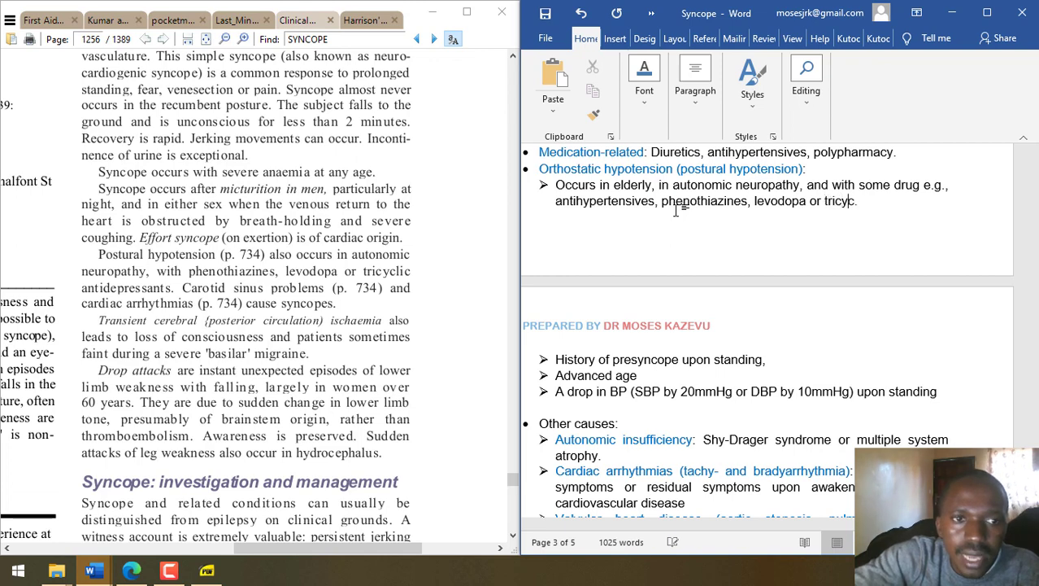
pyautogui.write(' antidepr')
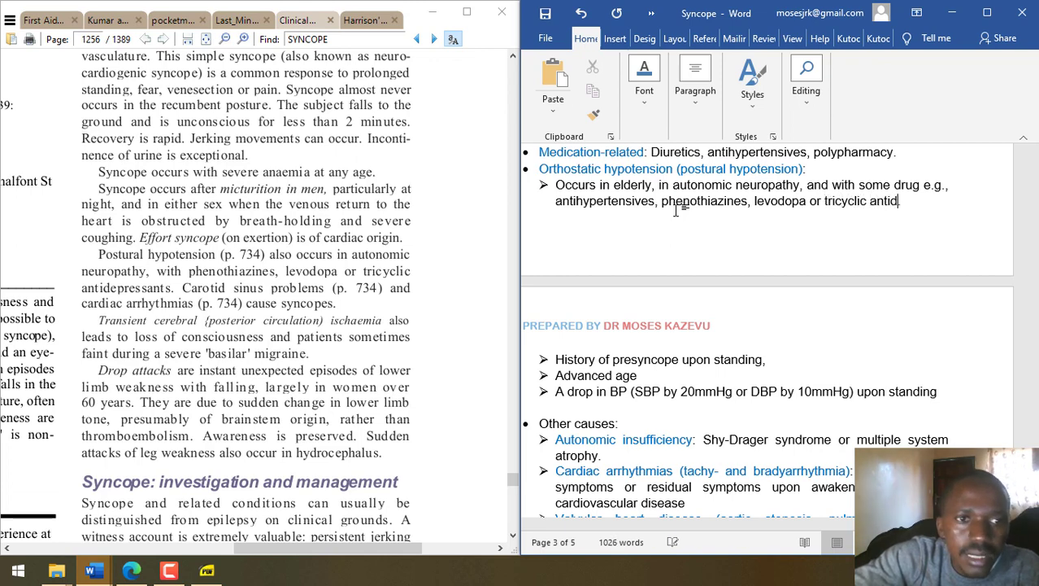
pyautogui.write('essants')
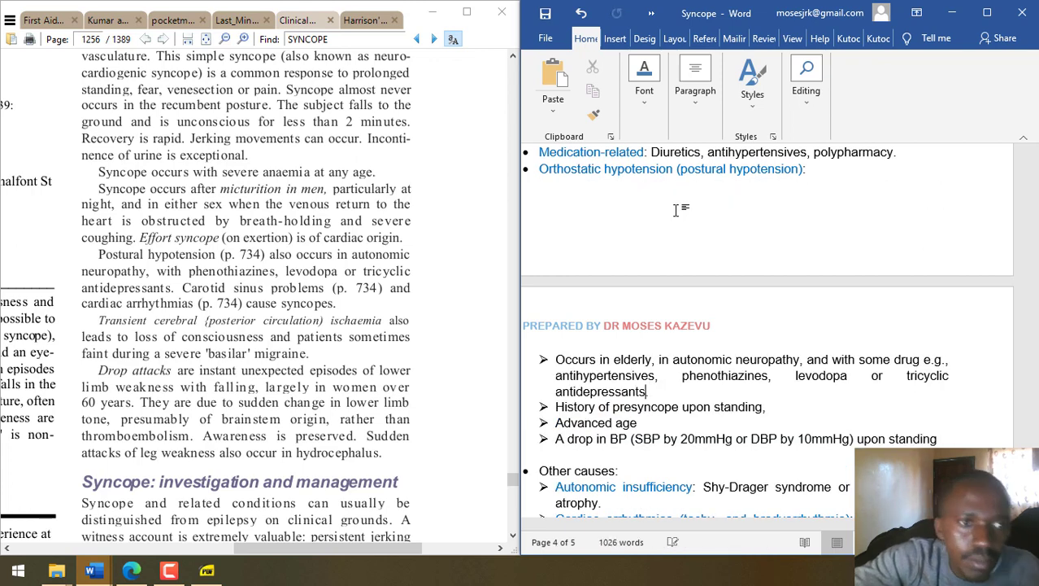
# - Add a sub-bullet under the Migraine item beginning "Transient cerebral (posterior circulation) ischemia also leads"
pyautogui.click(464, 311)
pyautogui.scroll(-1, 463, 311)
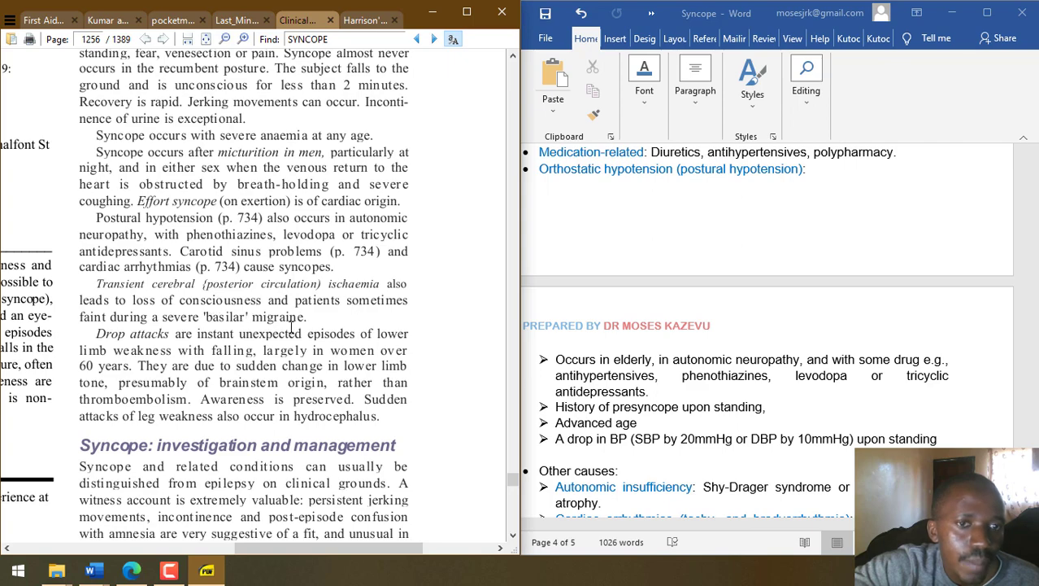
pyautogui.scroll(-3, 417, 331)
pyautogui.click(623, 431)
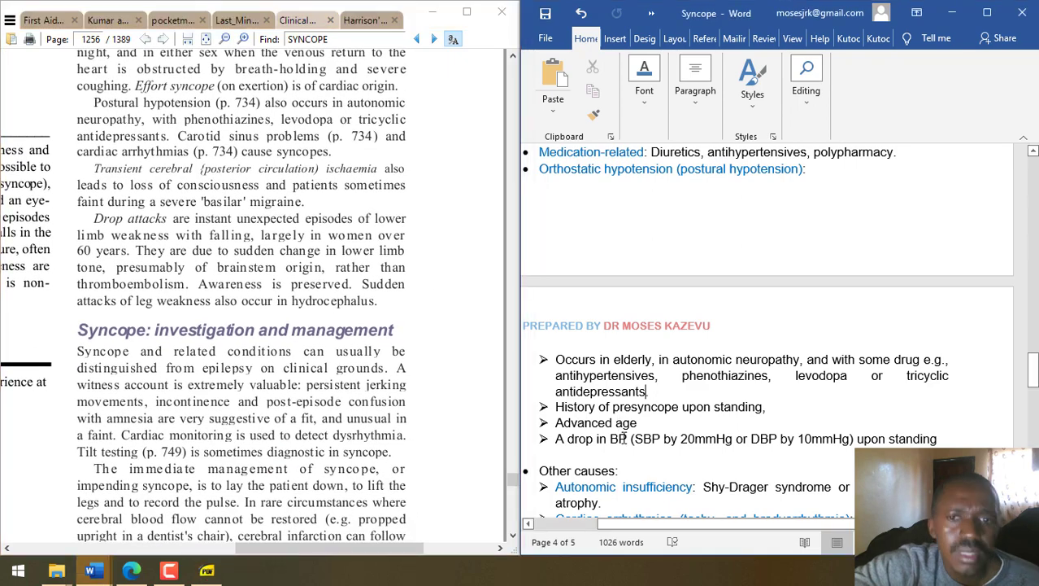
pyautogui.scroll(-8, 623, 438)
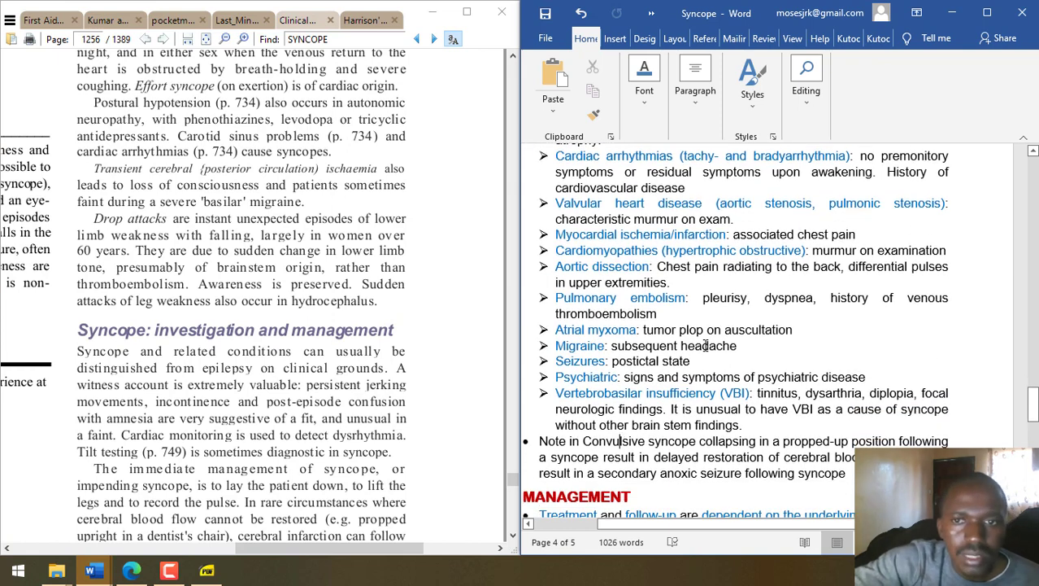
pyautogui.press('Return')
pyautogui.press('Tab')
pyautogui.write('Tra')
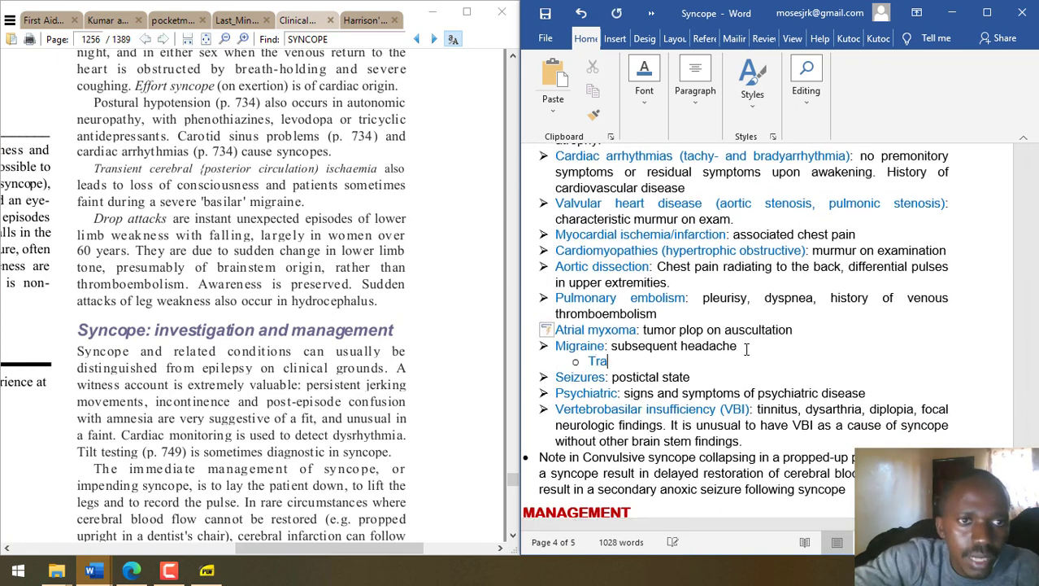
pyautogui.write('nsient cerebr')
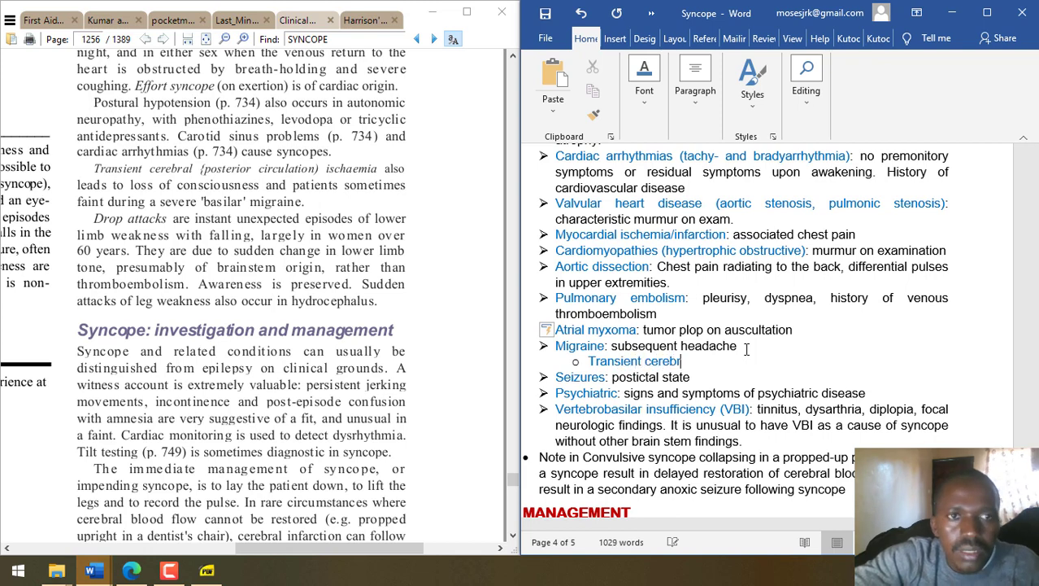
pyautogui.write('al (post')
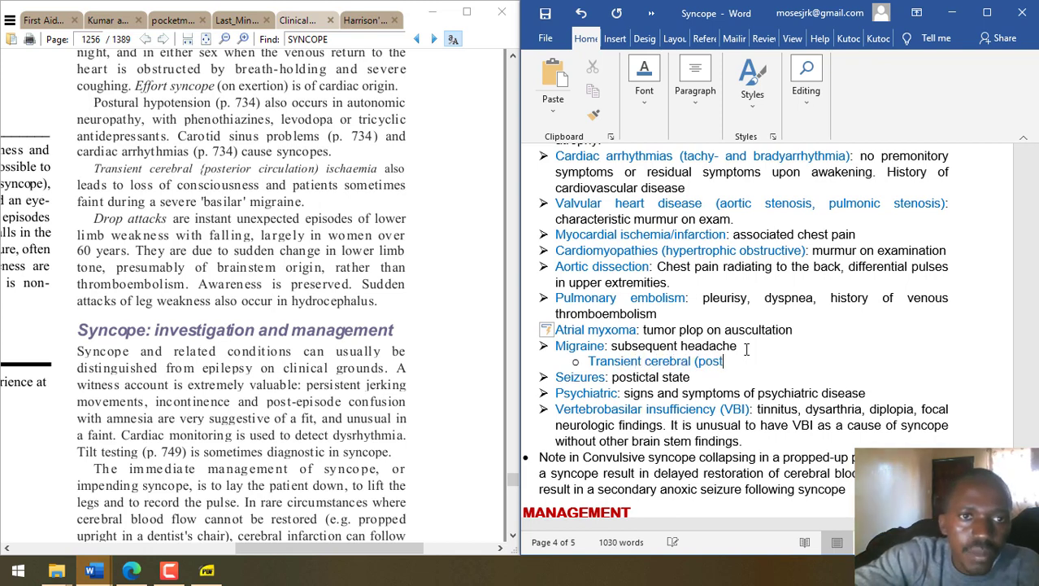
pyautogui.write('erior circ')
pyautogui.write('ulation)l is')
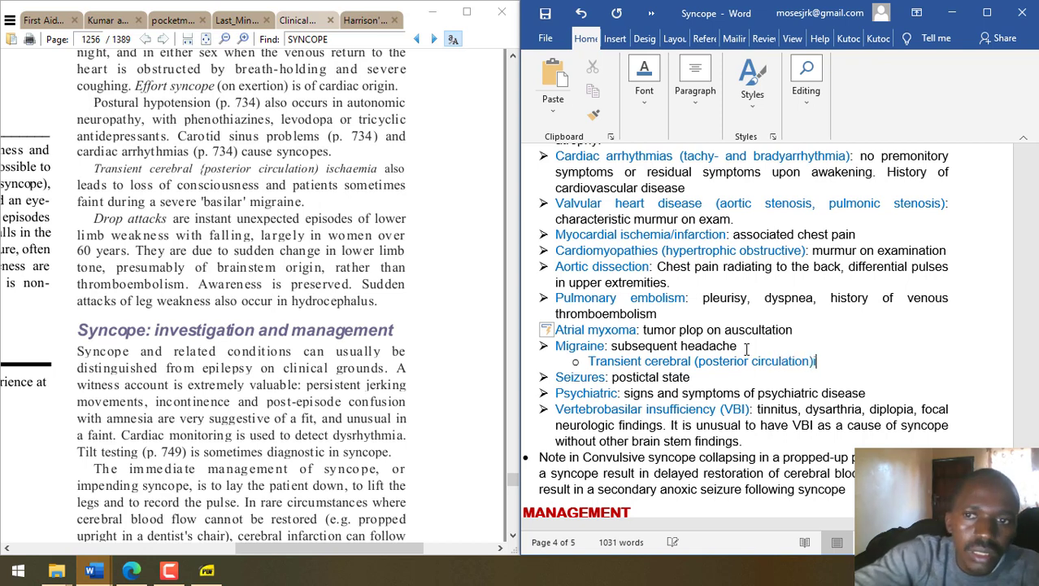
pyautogui.press('BackSpace')
pyautogui.press('BackSpace')
pyautogui.press('BackSpace')
pyautogui.write('chemia also lead ')
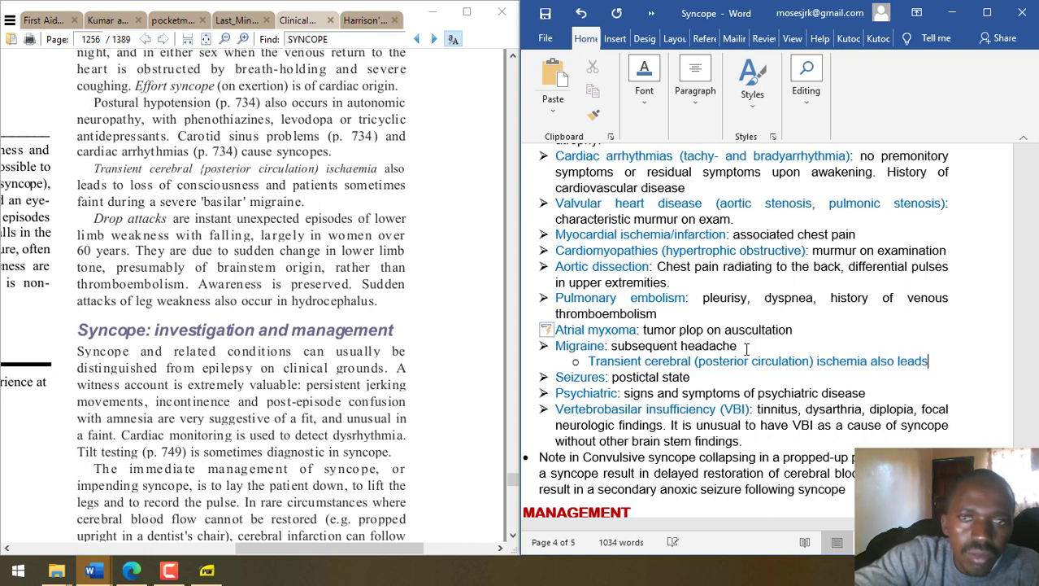
# - Complete the Migraine sub-bullet with "to loss of consciousness and patients sometimes faint during a severe 'basilar' migraine."
pyautogui.write('s to loss of consciousness')
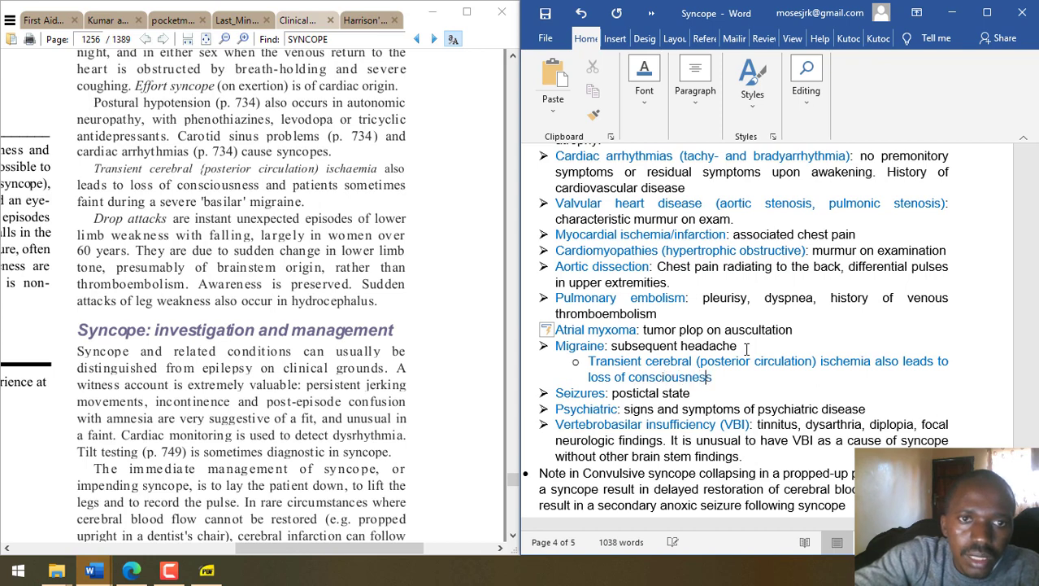
pyautogui.write(' and patients sometimes fain')
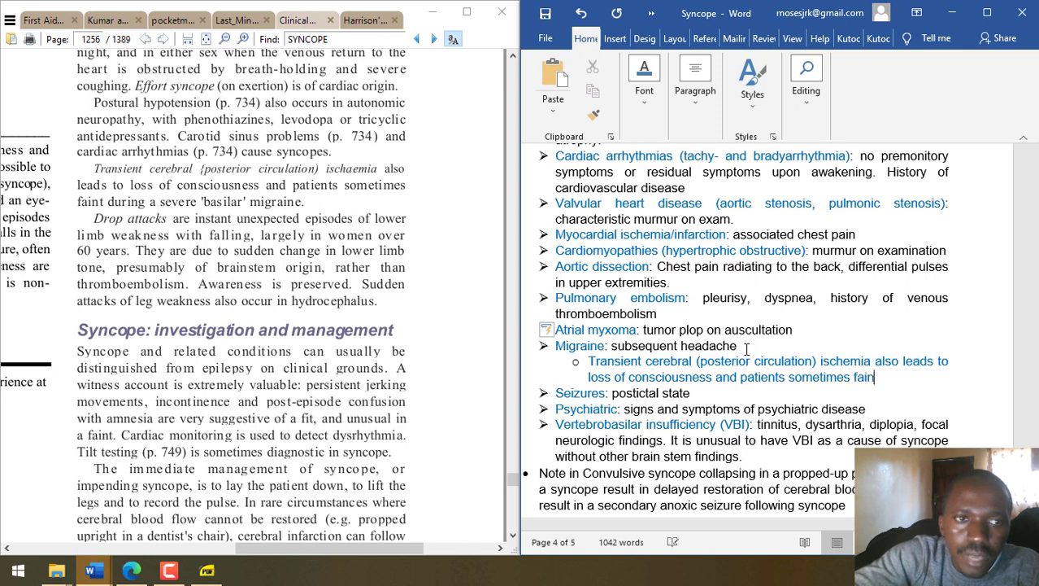
pyautogui.write('t during a s')
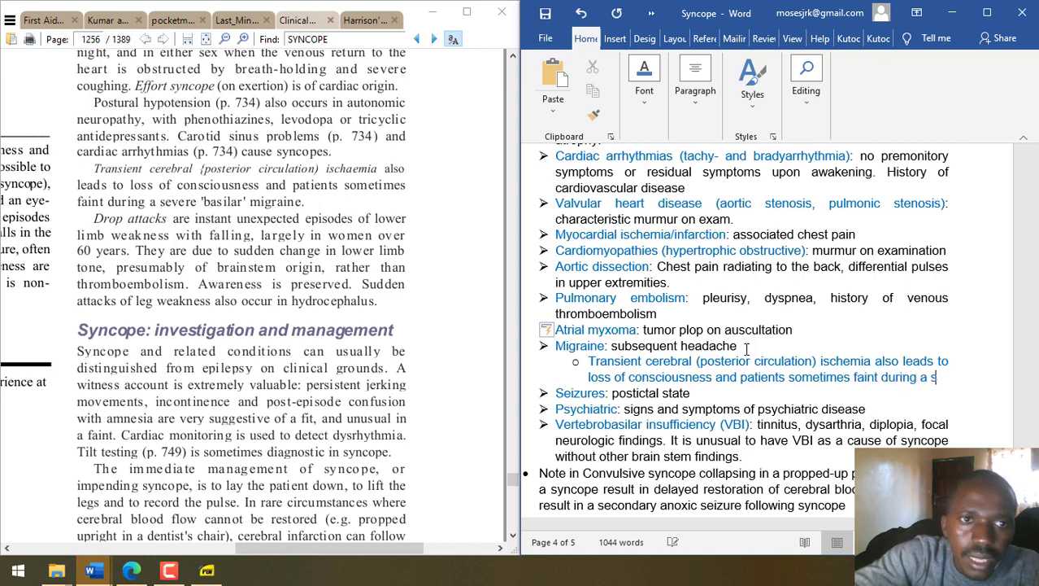
pyautogui.write("evere 'basi")
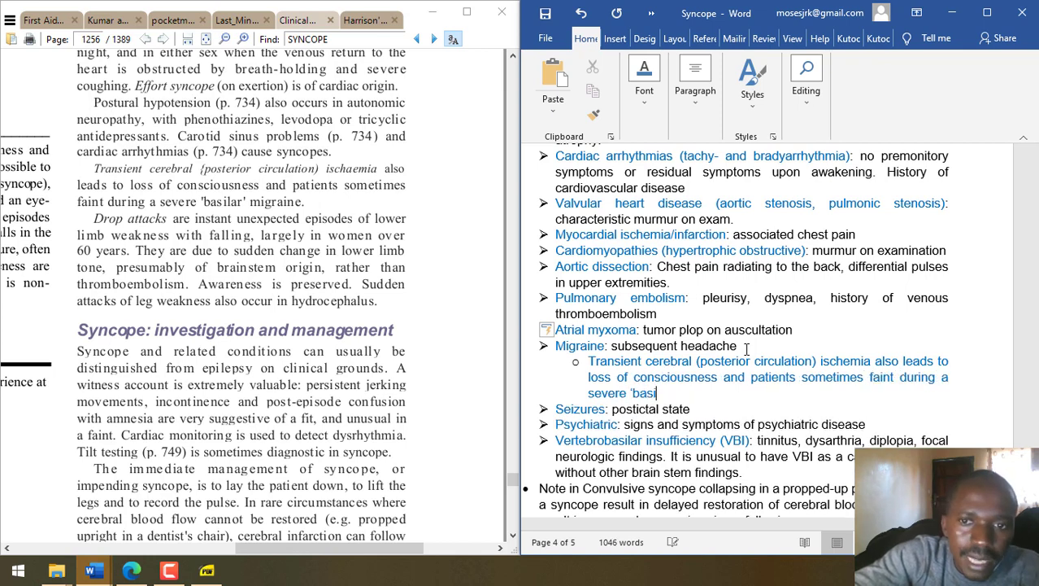
pyautogui.write("lar' migraine.")
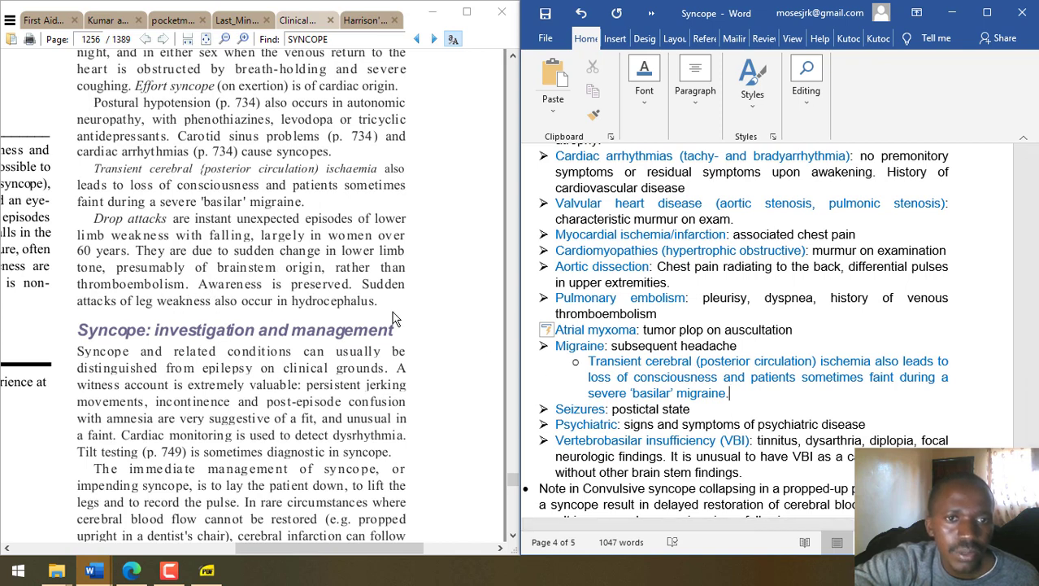
# - Copy the SYNCOPE HINT text box from the History section and place the copy to the right of the "Other causes" list
pyautogui.scroll(1, 435, 322)
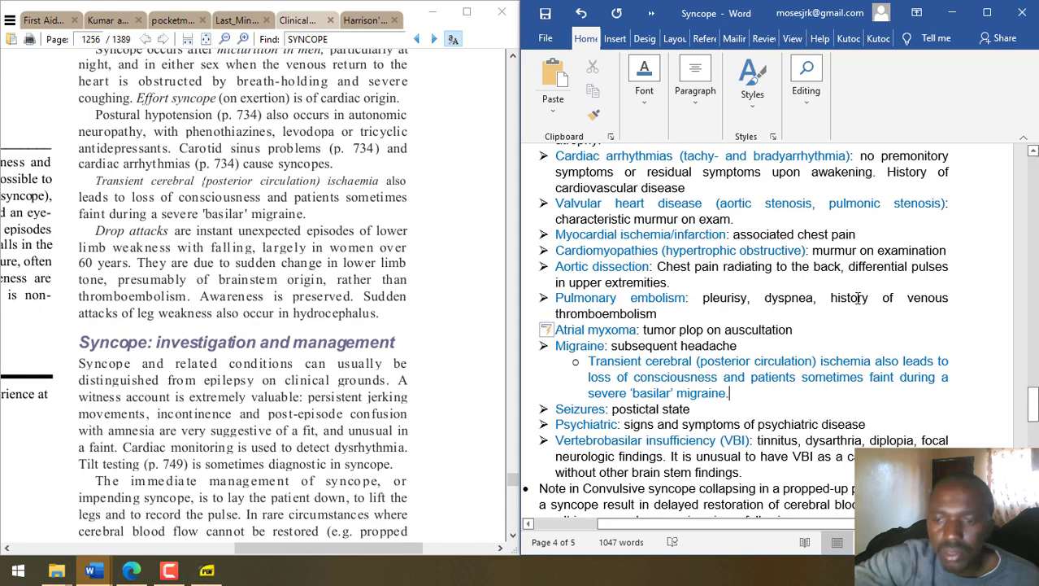
pyautogui.scroll(5, 858, 298)
pyautogui.scroll(20, 857, 298)
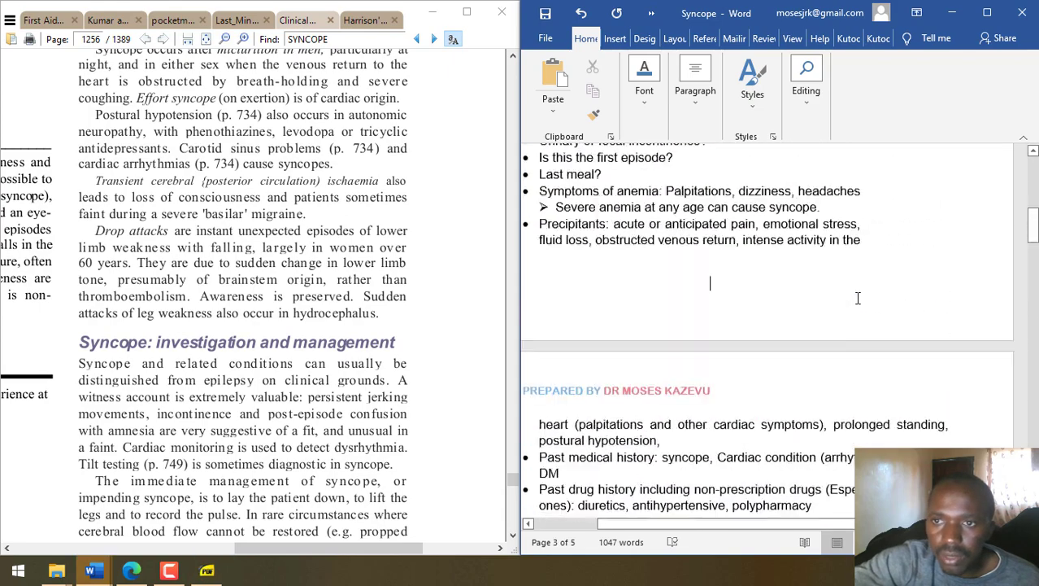
pyautogui.click(955, 398)
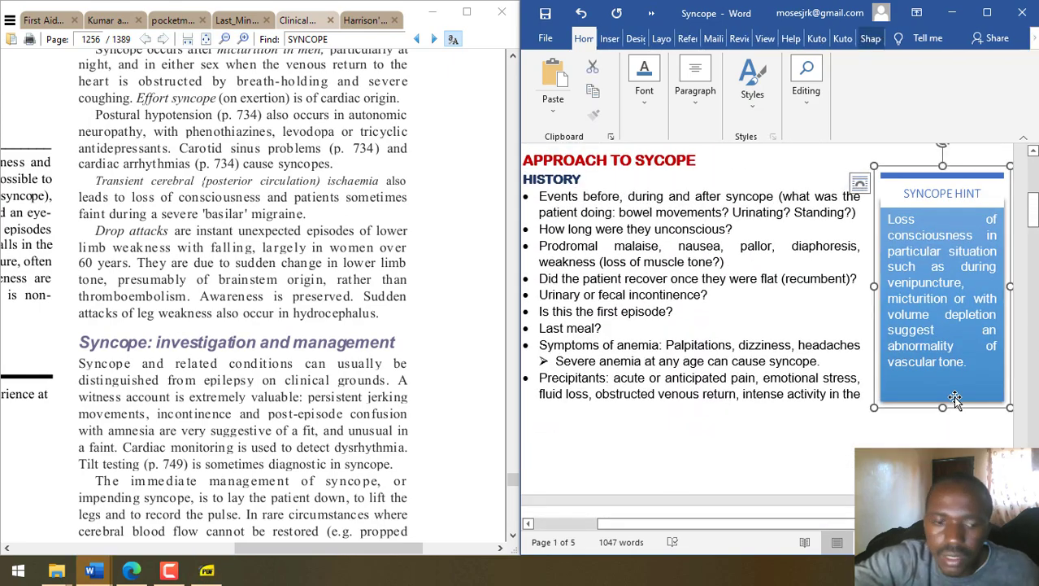
pyautogui.scroll(-20, 956, 398)
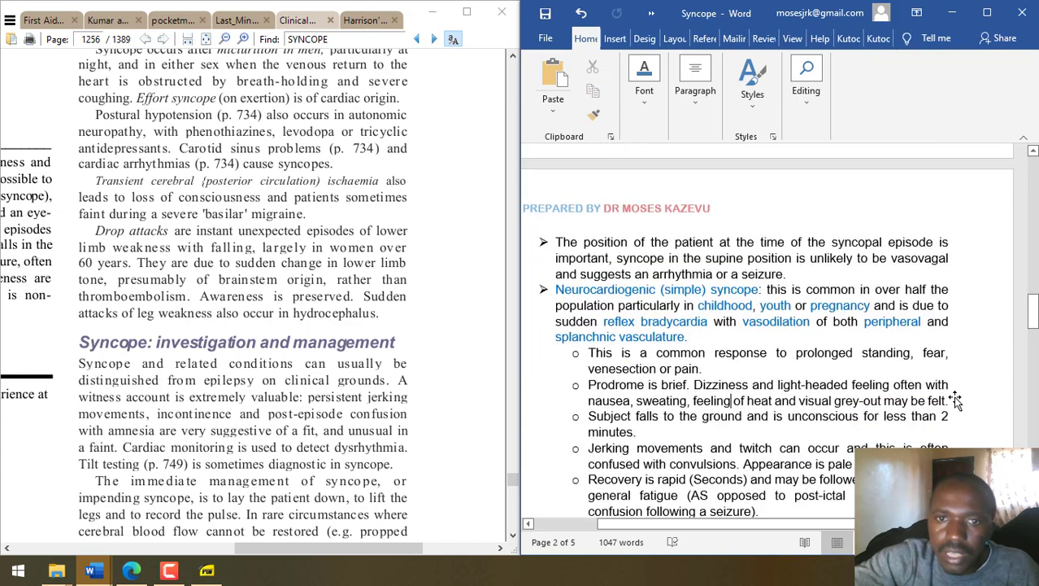
pyautogui.scroll(-10, 956, 398)
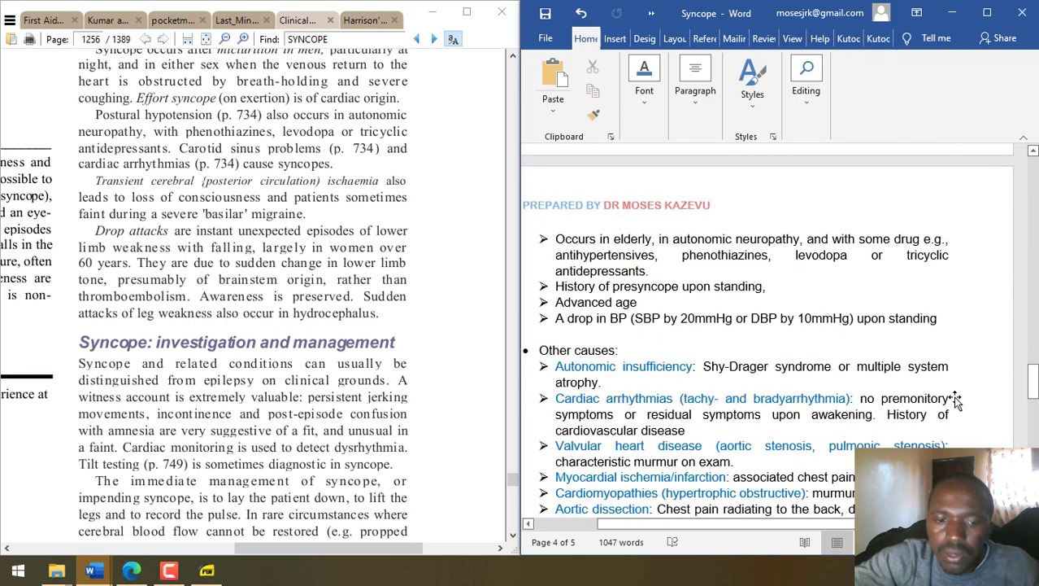
pyautogui.hotkey('ctrl', 'v')
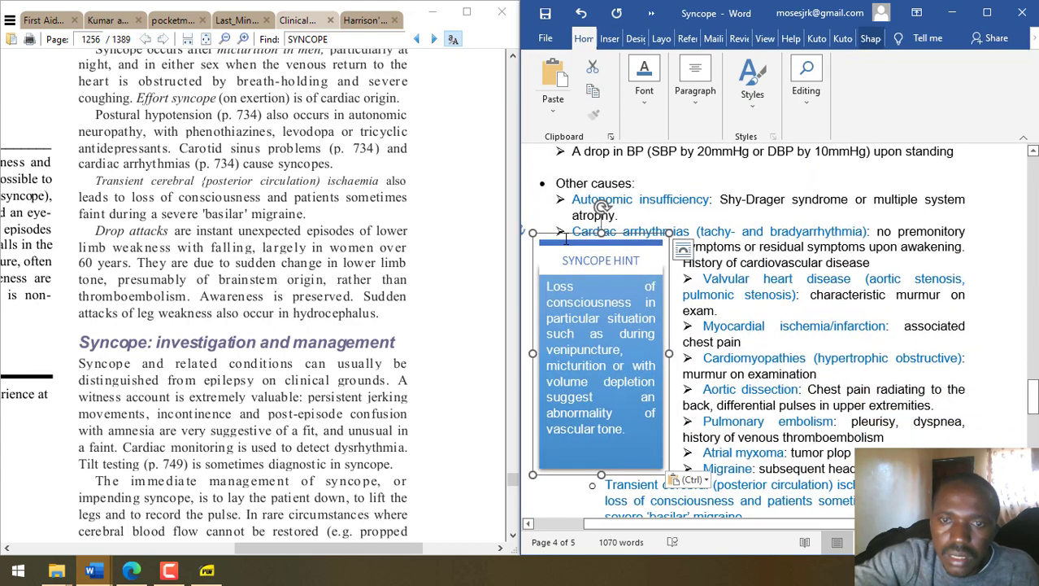
pyautogui.moveTo(567, 238); pyautogui.dragTo(931, 195)
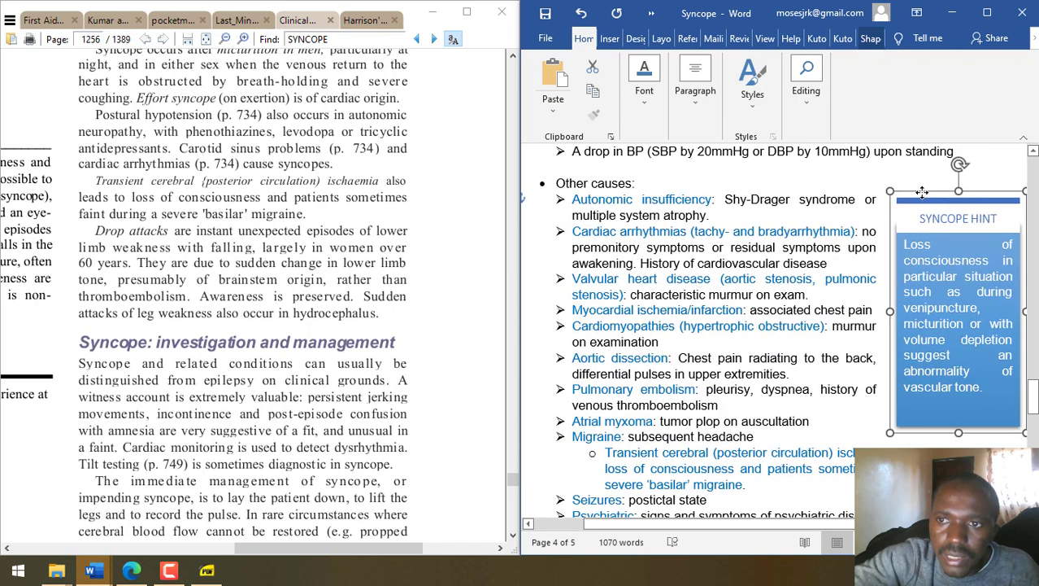
# - Replace the copied text box's heading with "DROP ATTACKS"
pyautogui.click(984, 222)
pyautogui.hotkey('ctrl', 'a')
pyautogui.write('DR')
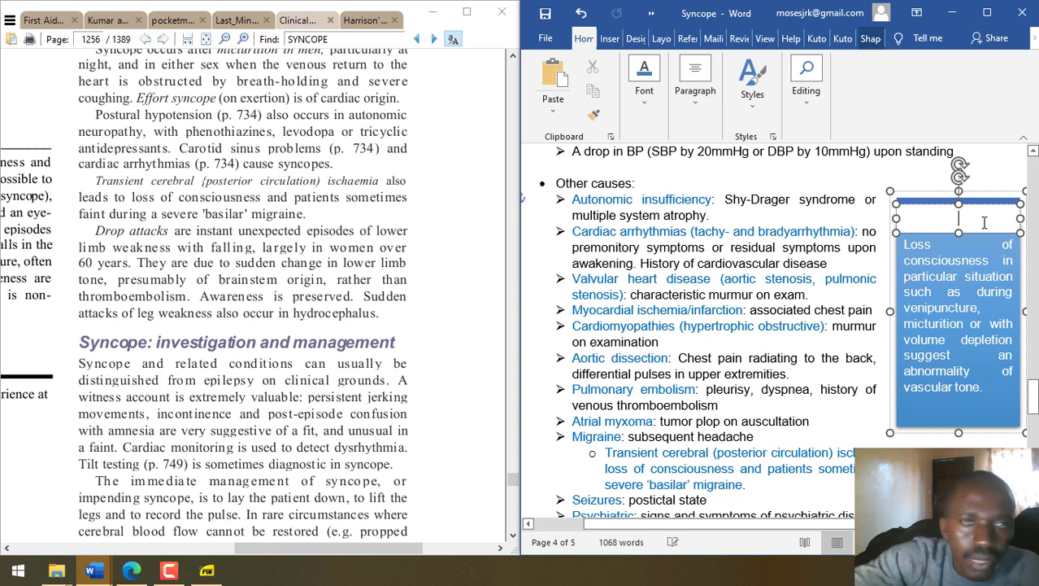
pyautogui.write('OP ATT')
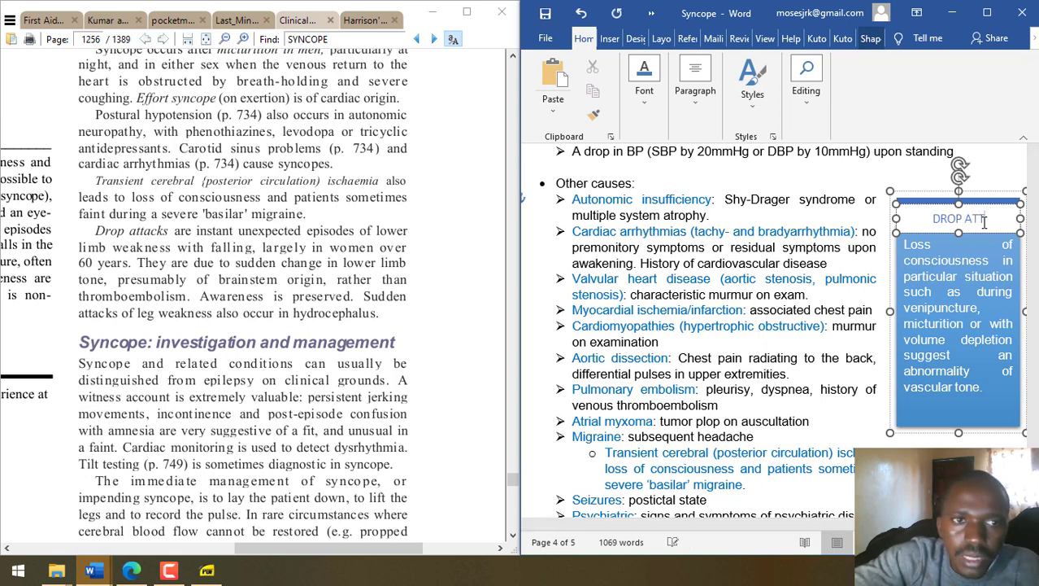
pyautogui.write('ACKS')
# - Replace the DROP ATTACKS box's body text with "Instant unexpected episodes of lower limb weakness with falling, largely in women"
pyautogui.click(997, 303)
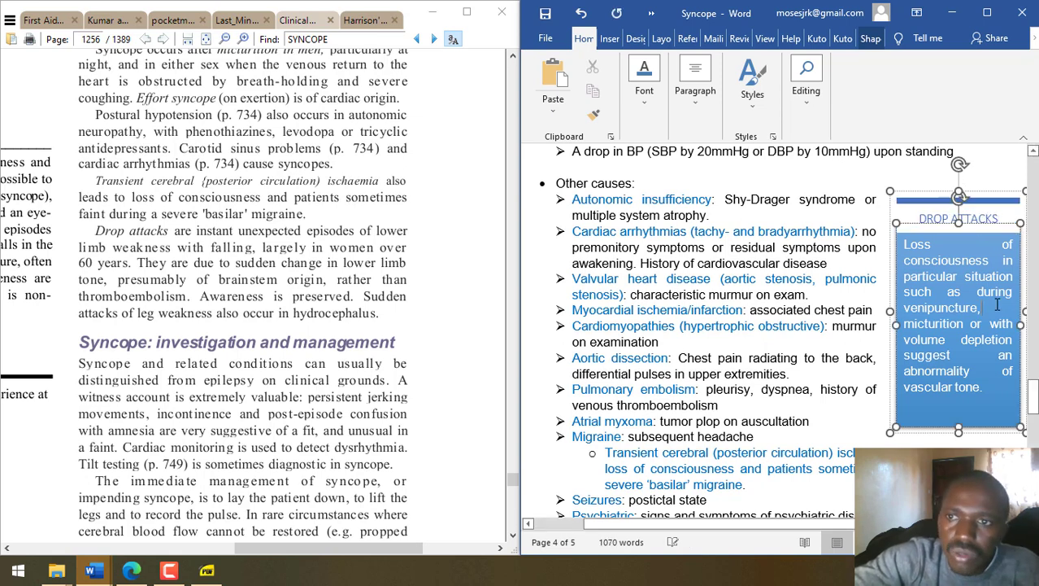
pyautogui.hotkey('ctrl', 'a')
pyautogui.press('Delete')
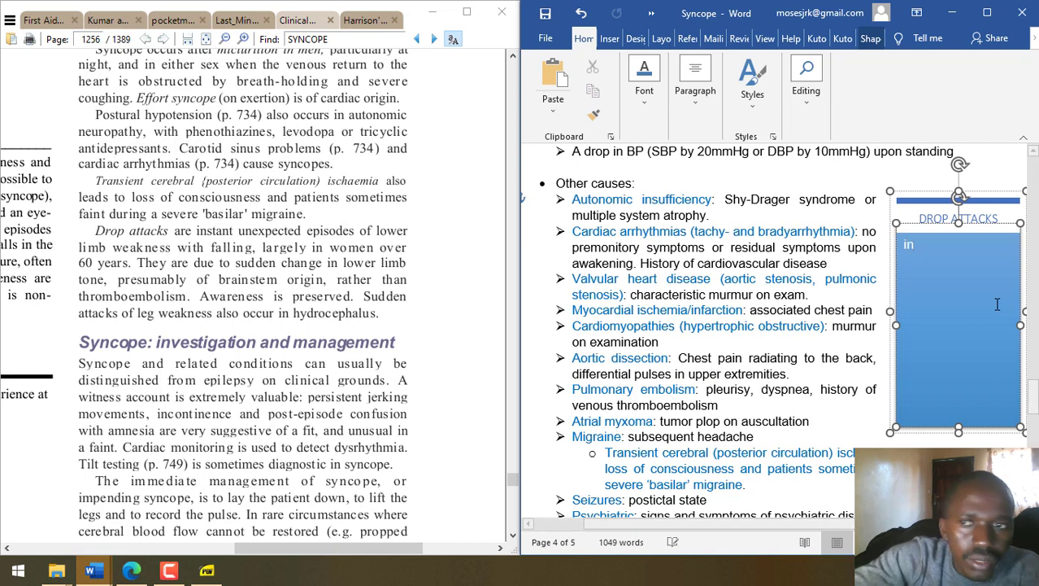
pyautogui.write('instant ')
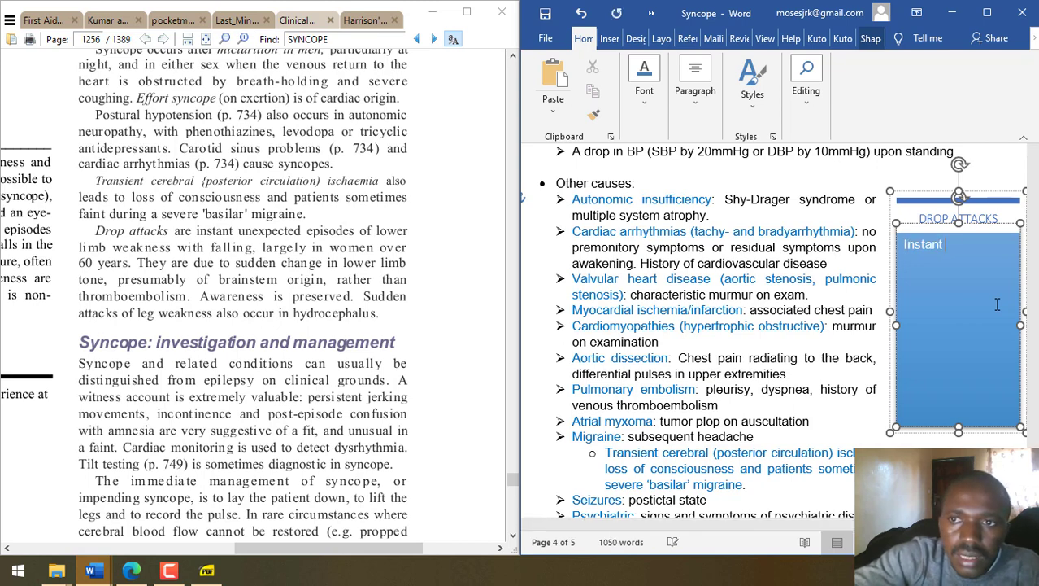
pyautogui.write('unexpected episod')
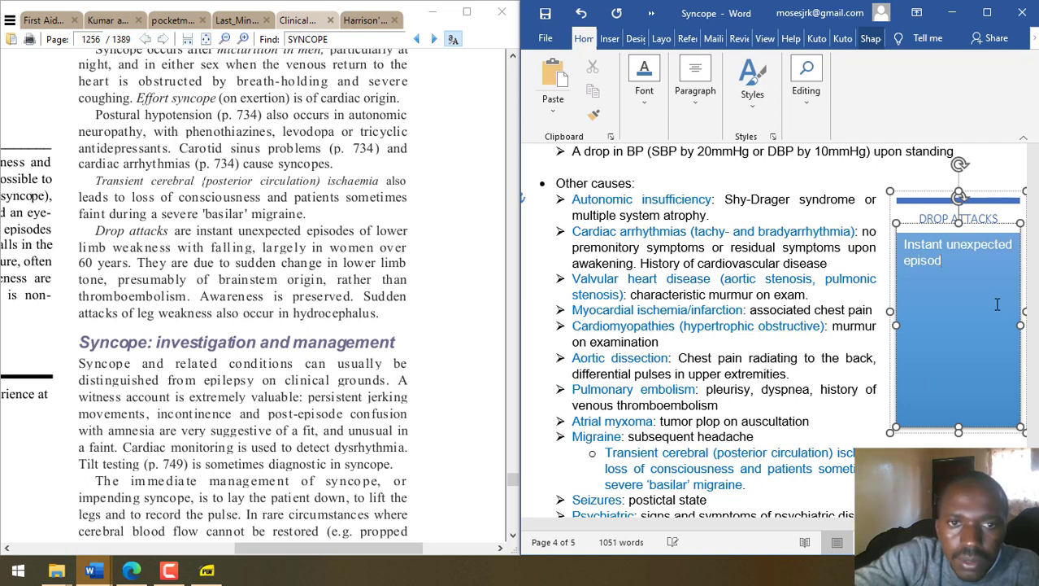
pyautogui.write('es of lower limb we')
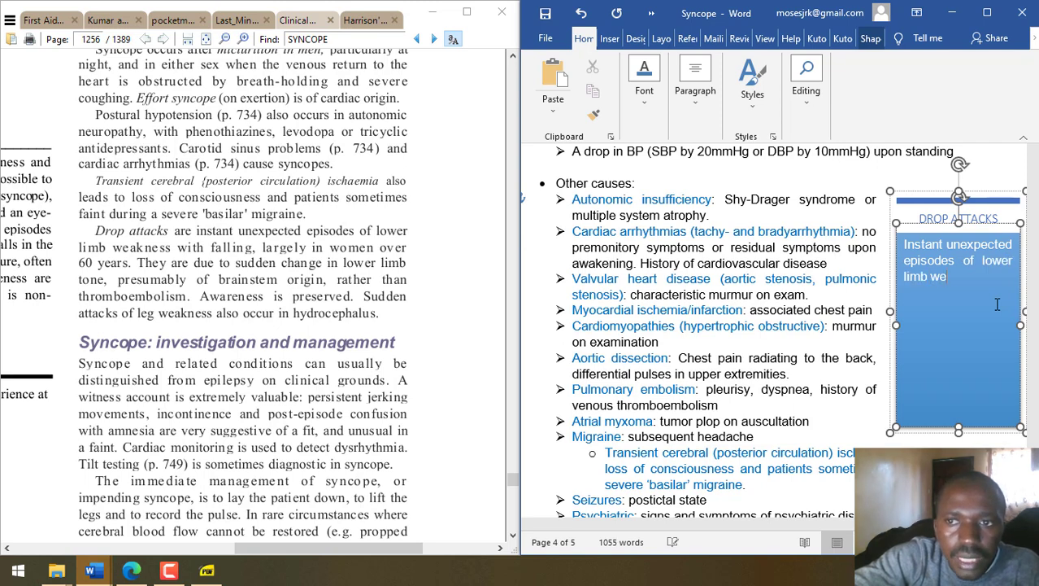
pyautogui.write('akness with falling')
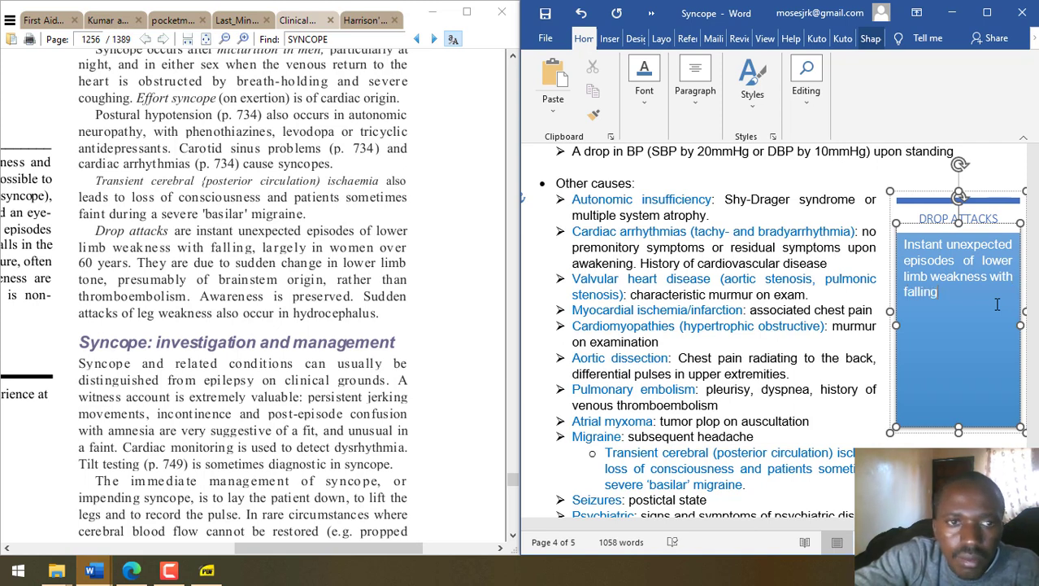
pyautogui.write(', largely in women')
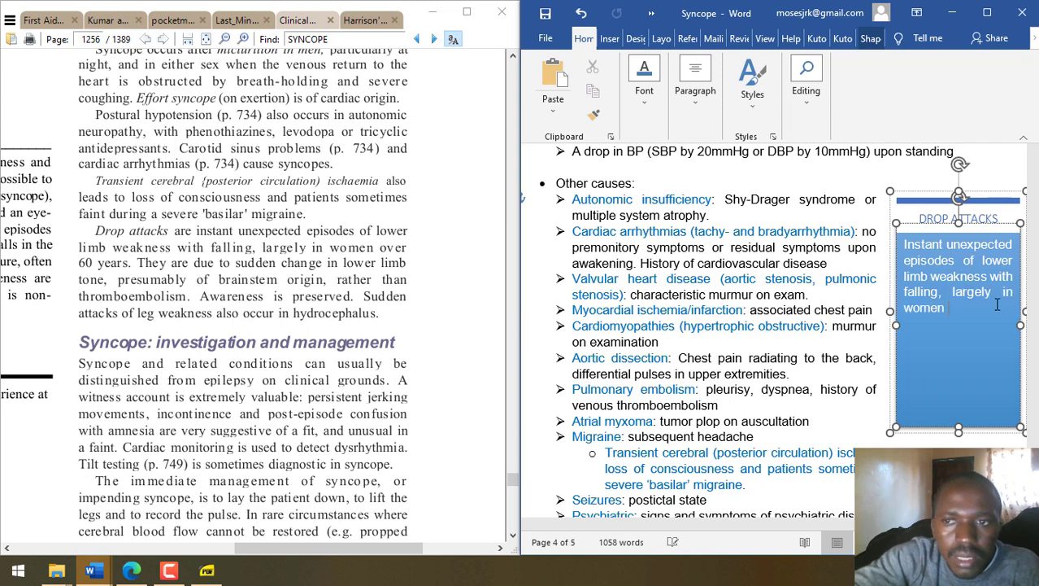
# - Continue the DROP ATTACKS box's body text with "over 60 years. They are due to sudden change in lower limb tone, presumably of brainstem origin,"
pyautogui.write(' over 60 years. They are due to sudden')
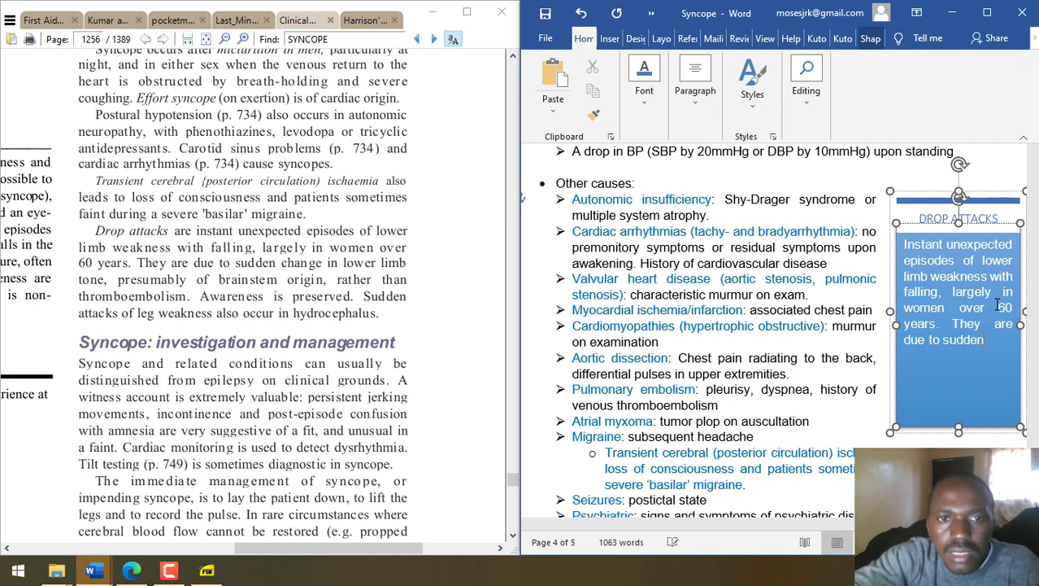
pyautogui.write(' chang')
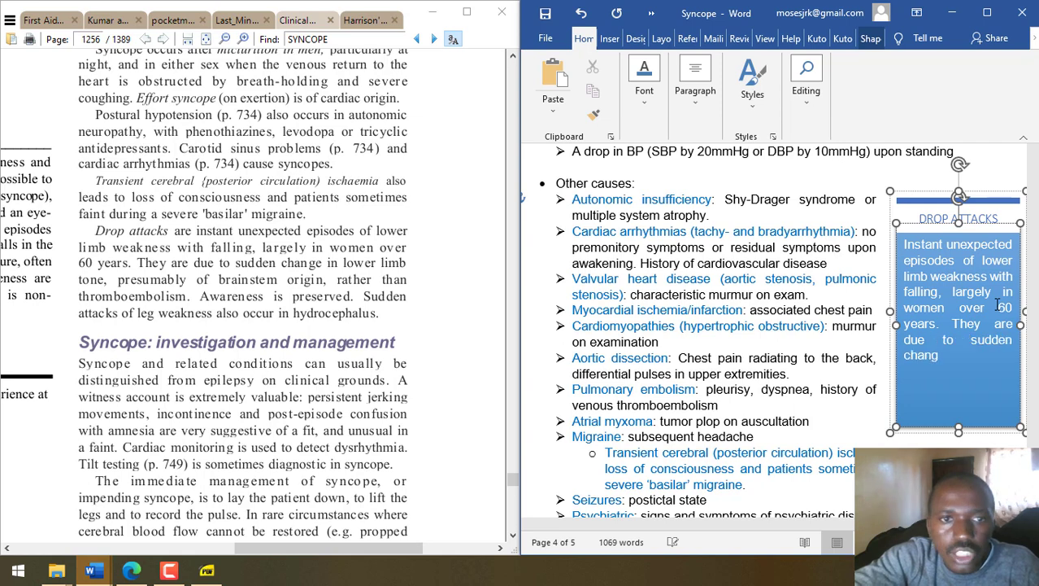
pyautogui.write('e in lower')
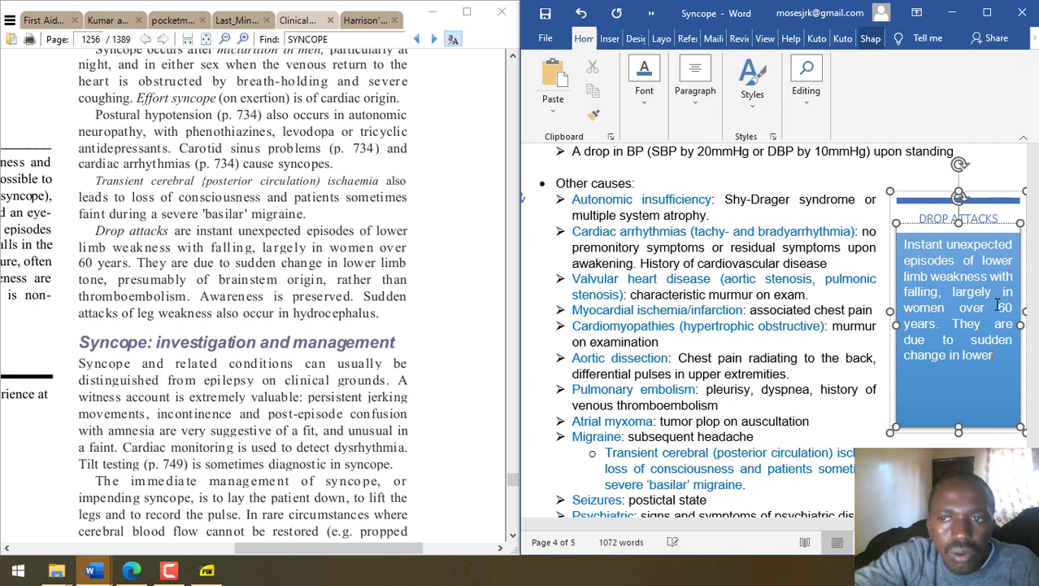
pyautogui.write(' limb')
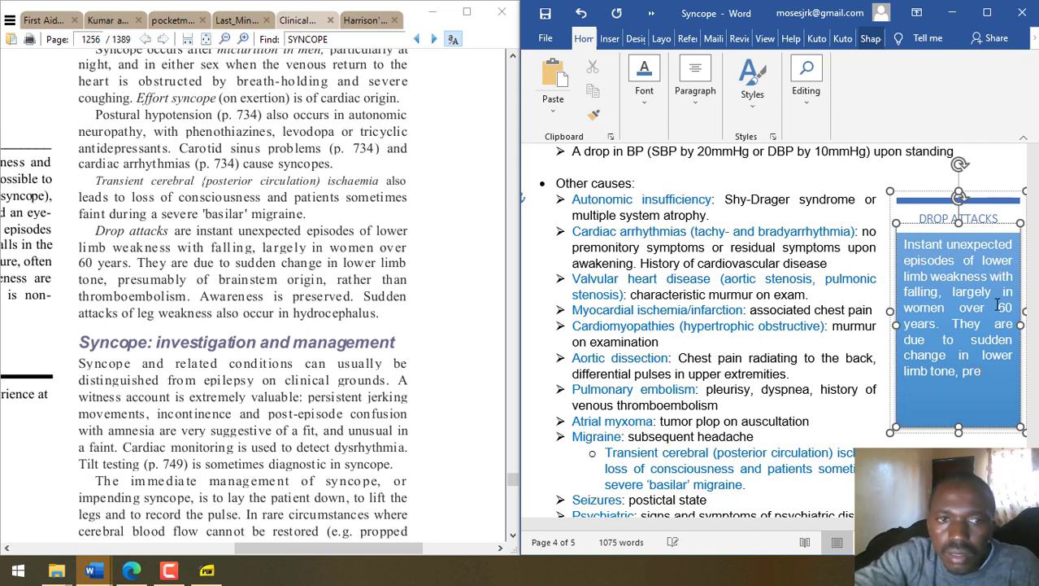
pyautogui.write('tone, presumable')
pyautogui.press('BackSpace')
pyautogui.write('y of brainstem origin')
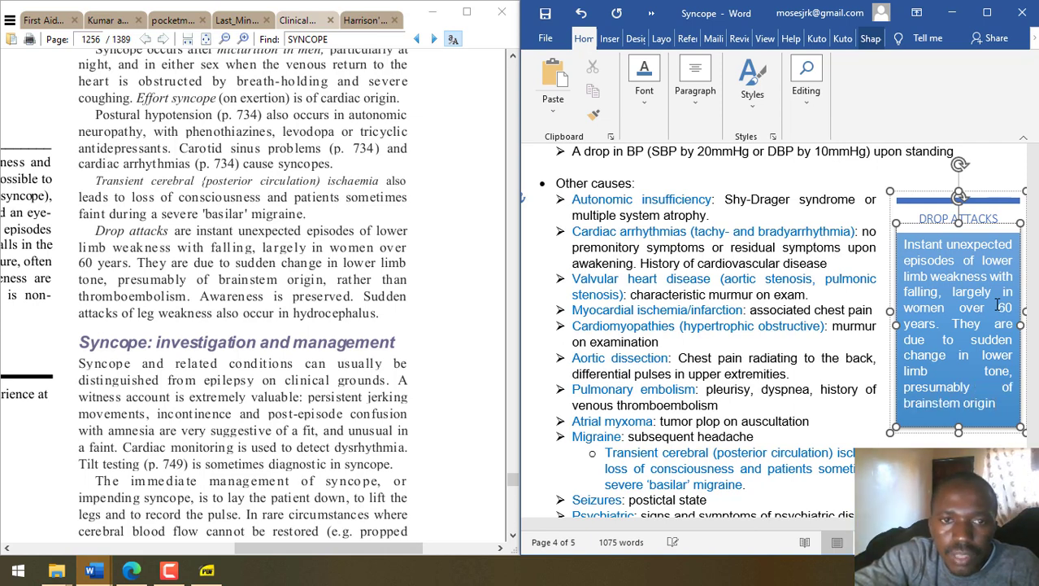
pyautogui.write(',')
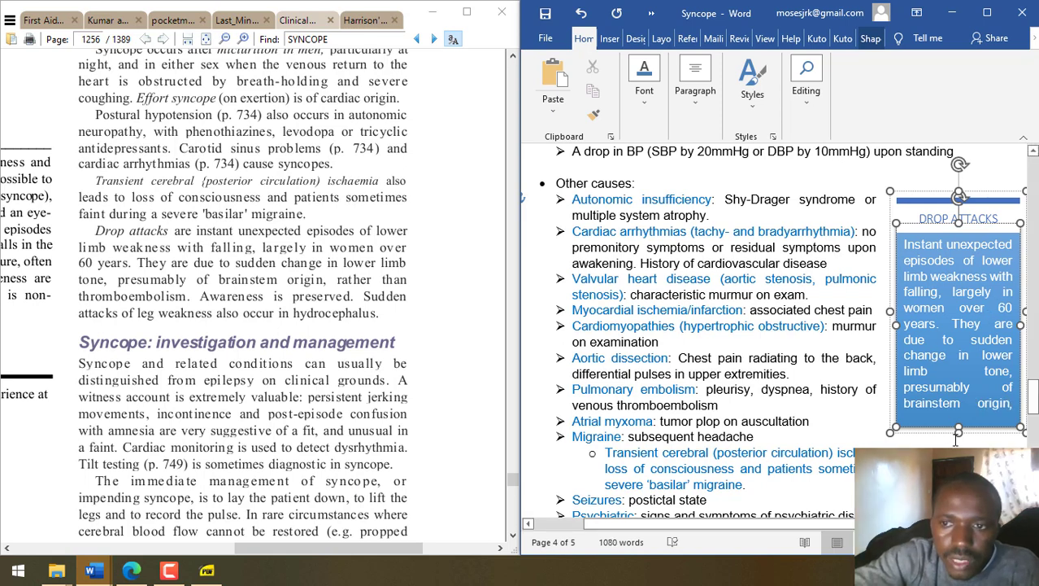
# - Lengthen the DROP ATTACKS box downward and continue its body text with "rather than thromboembolism."
pyautogui.moveTo(957, 434); pyautogui.dragTo(957, 473)
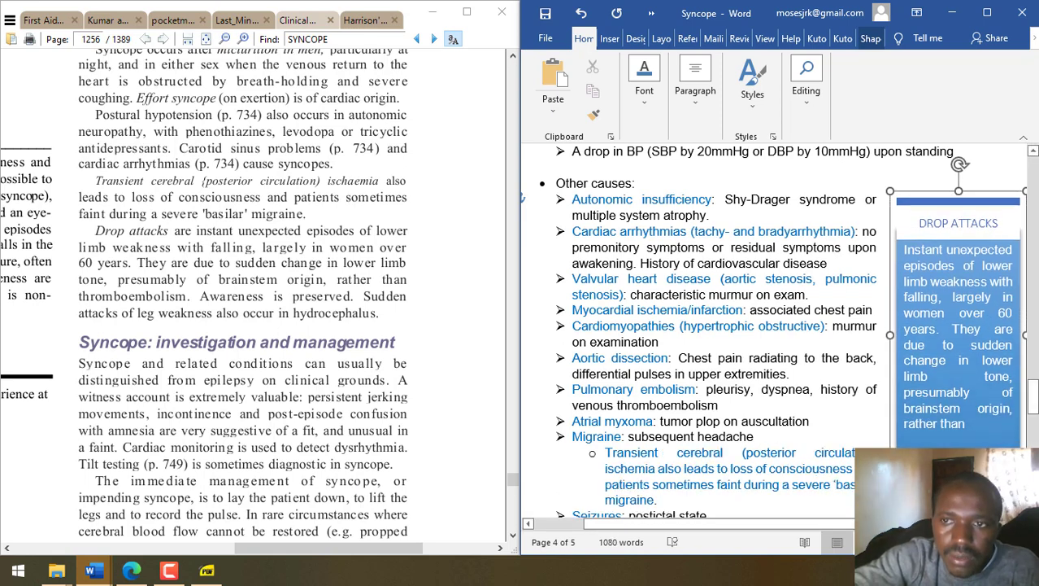
pyautogui.click(976, 432)
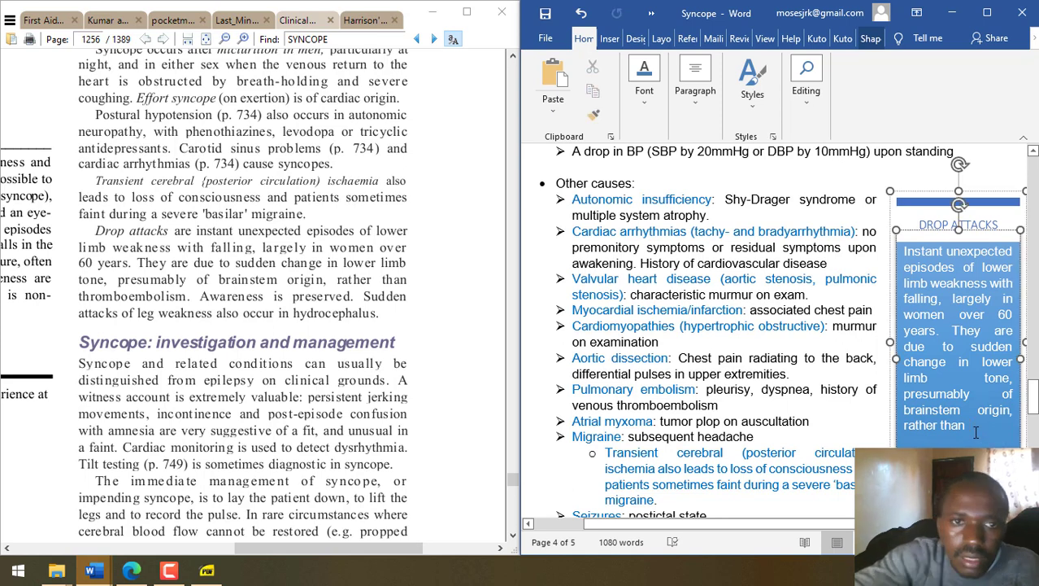
pyautogui.write('thromboembolism.')
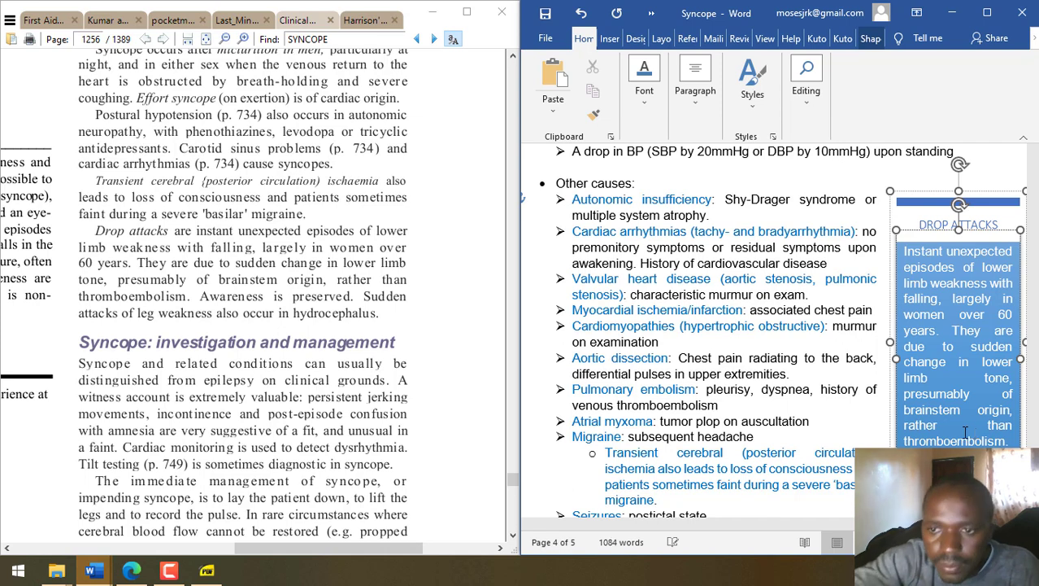
# - Correct the spelling of "Awareness" and finish the DROP ATTACKS text with "Awareness is preserved. Sudden attacks of leg weakness also occur in hydrocephalus"
pyautogui.rightClick(851, 203)
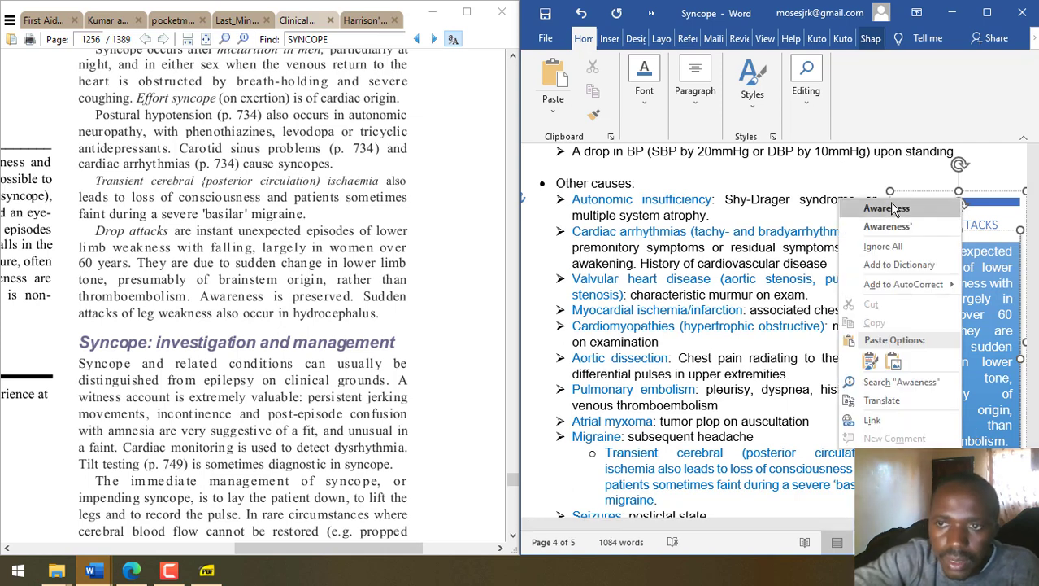
pyautogui.press('Escape')
pyautogui.press('Escape')
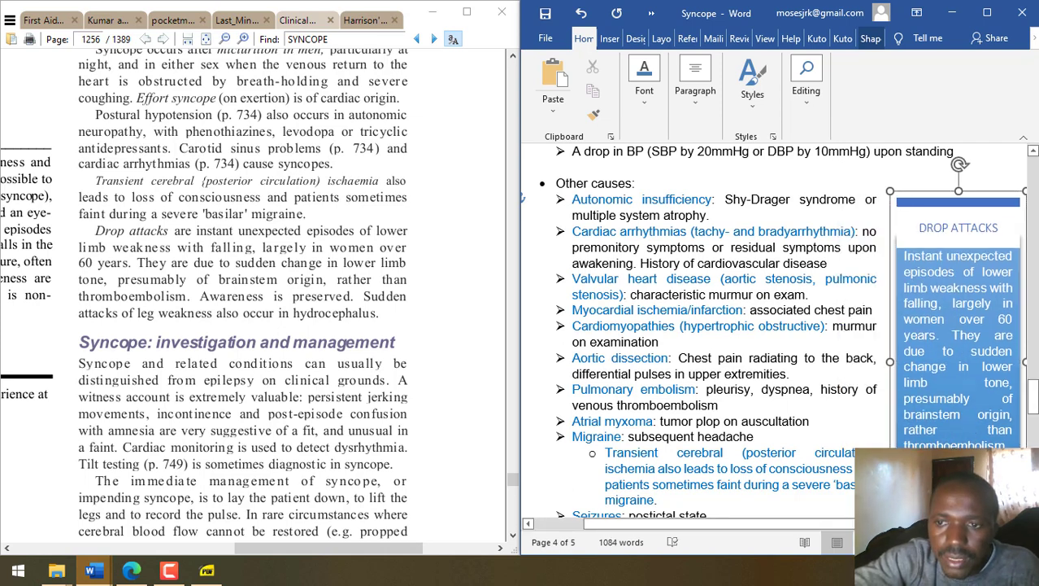
pyautogui.click(958, 341)
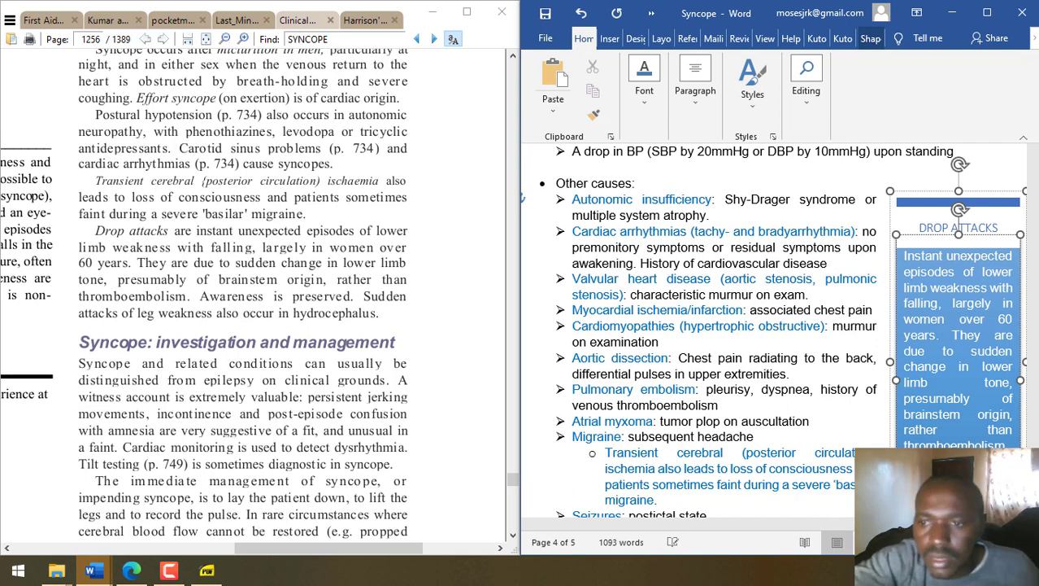
# - Extend the DROP ATTACKS box's lower edge so the whole body text fits, and return to the document text
pyautogui.scroll(-1, 700, 325)
pyautogui.scroll(-3, 958, 411)
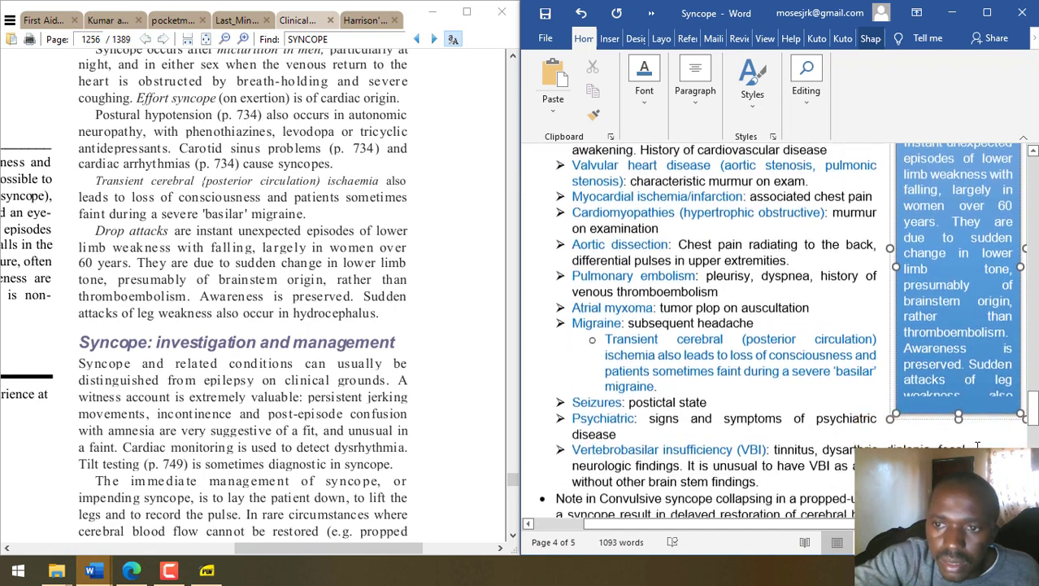
pyautogui.moveTo(959, 411); pyautogui.dragTo(958, 448)
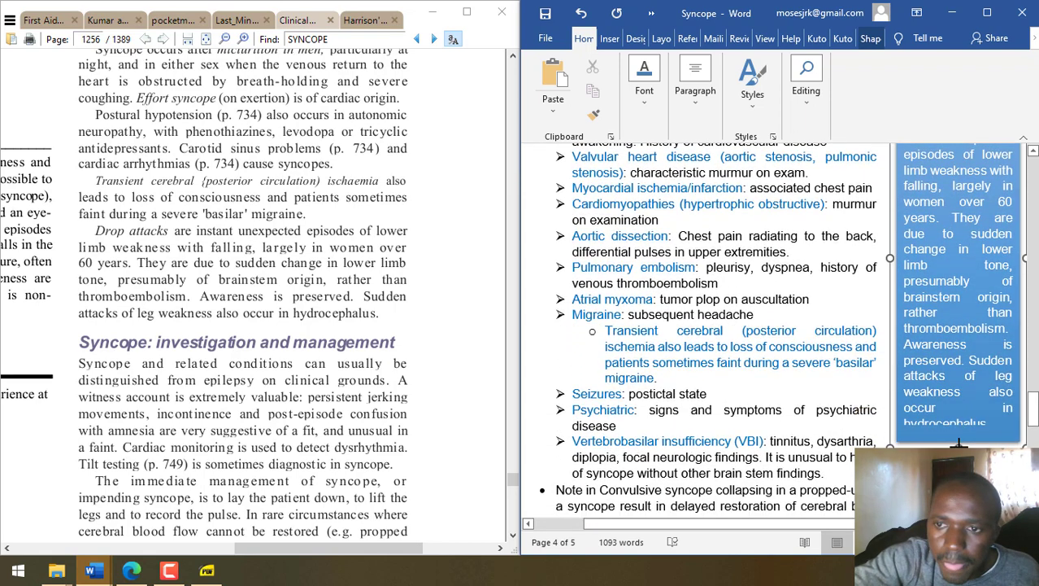
pyautogui.click(789, 358)
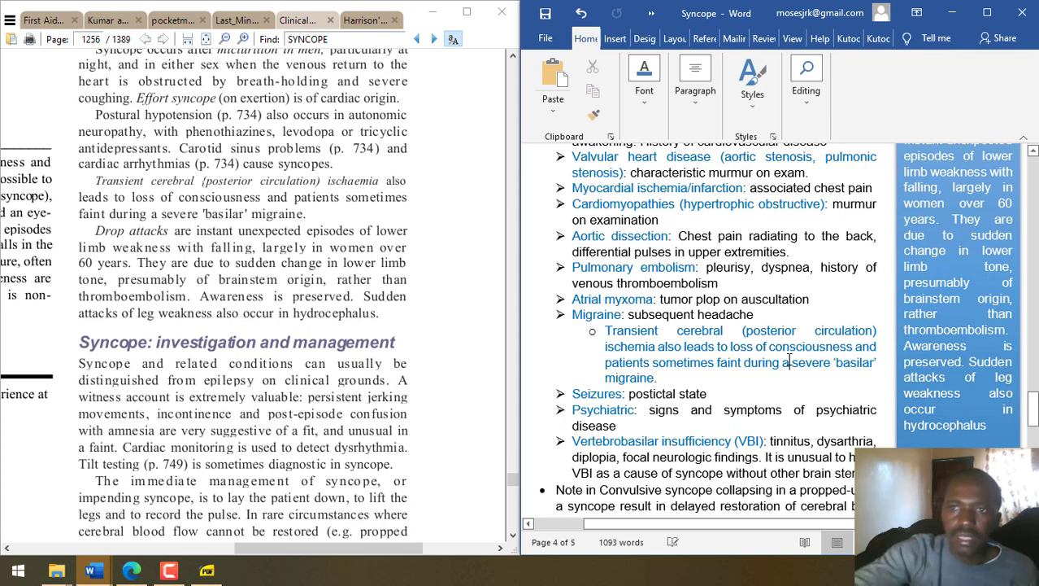
# - Review the Syncope notes from the opening section through the causes to the Management and Complications and Prognosis sections
pyautogui.scroll(9, 789, 359)
pyautogui.scroll(-1, 789, 358)
pyautogui.scroll(-9, 789, 359)
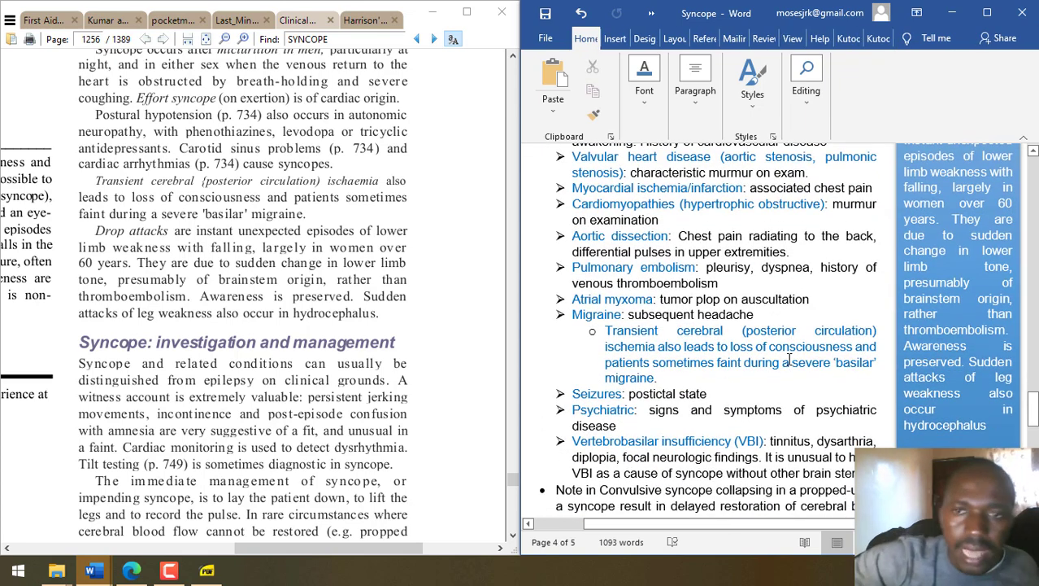
pyautogui.scroll(15, 789, 359)
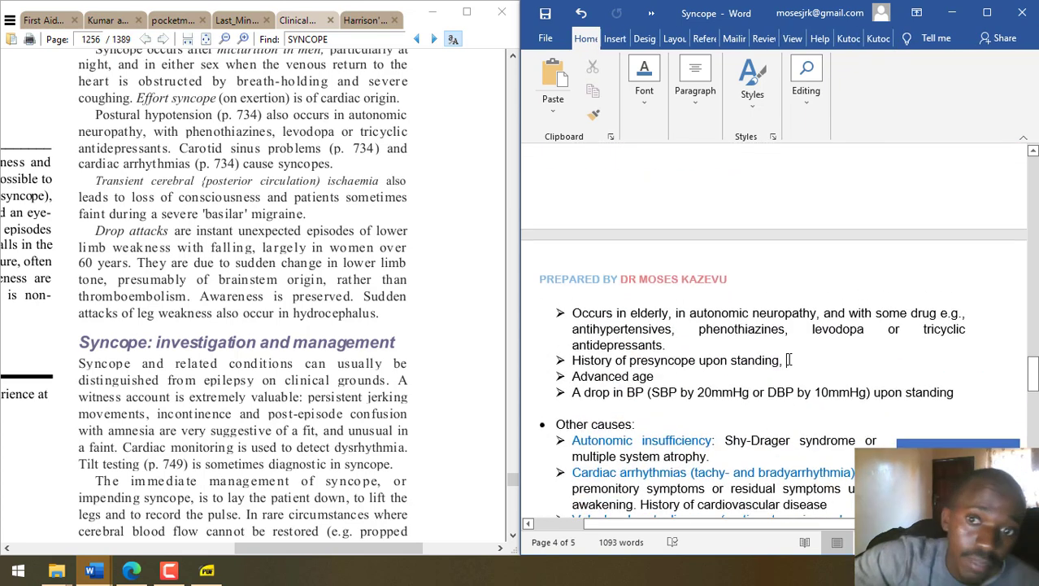
pyautogui.scroll(15, 789, 359)
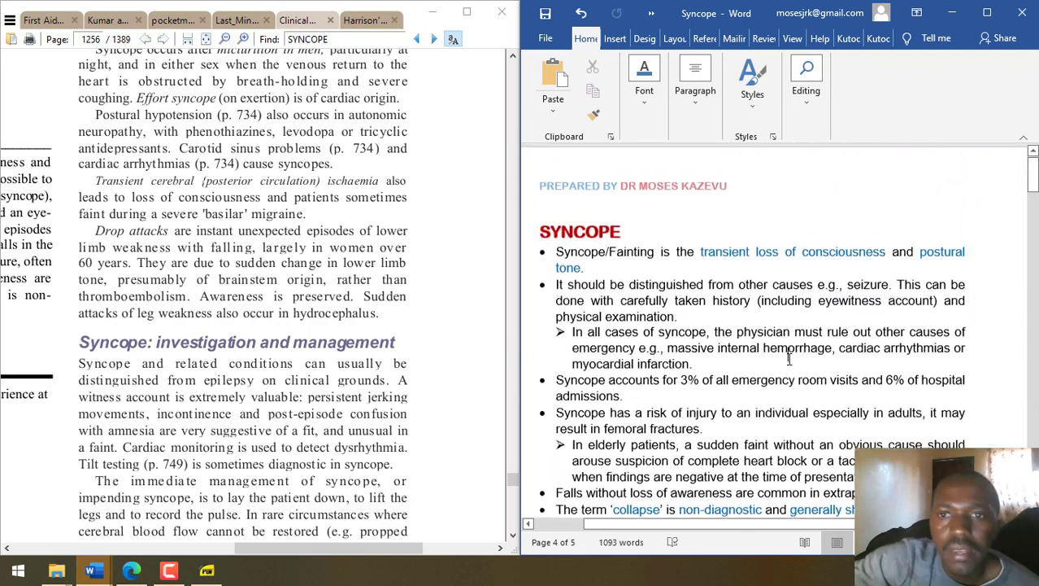
pyautogui.scroll(-8, 789, 359)
pyautogui.scroll(-20, 788, 359)
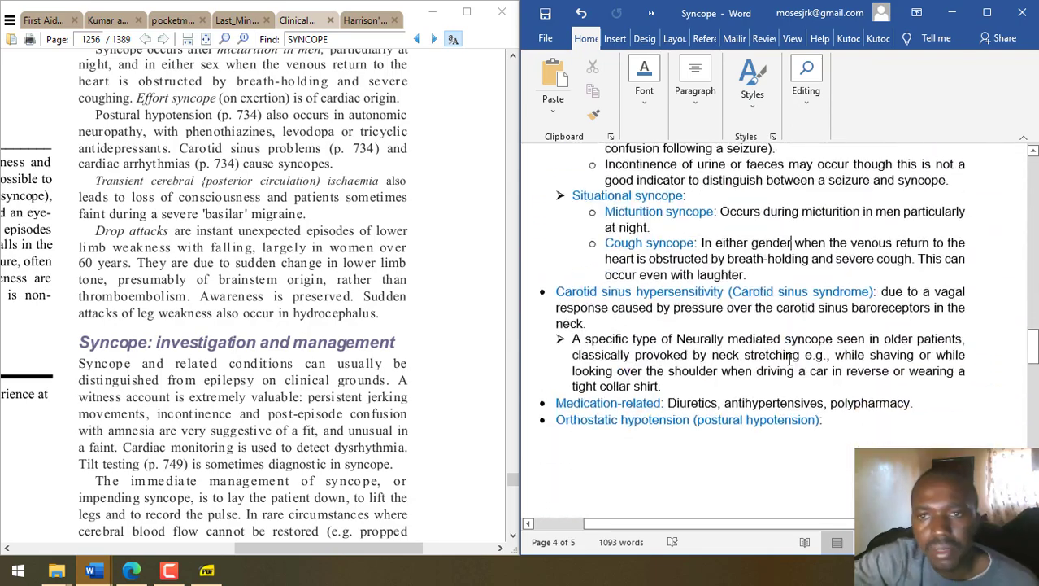
pyautogui.scroll(-8, 789, 359)
pyautogui.scroll(7, 789, 358)
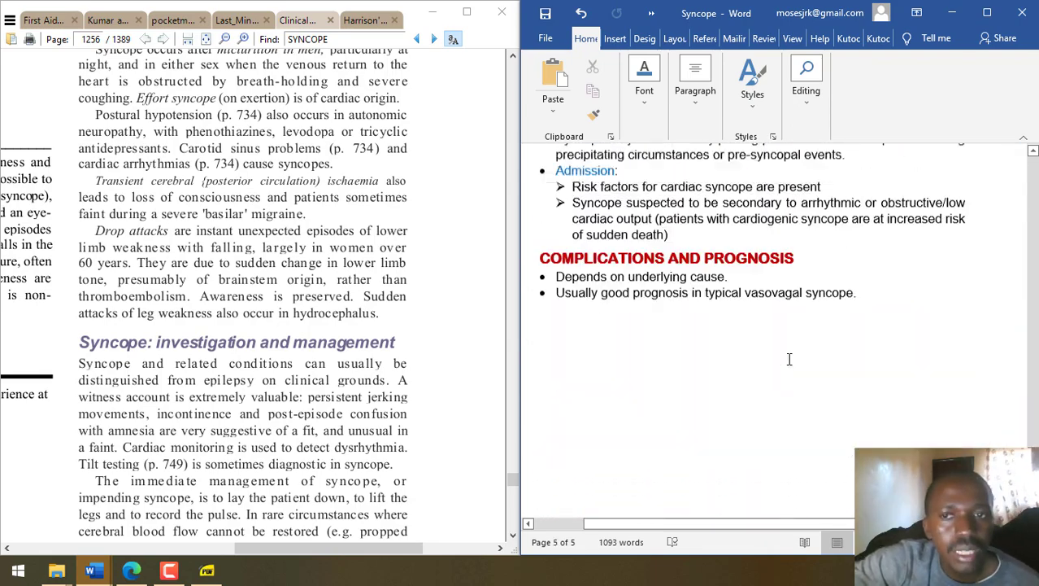
# - Switch to the PDF reader and examine the textbook's syncope investigation and management section and the other conditions on the following page
pyautogui.click(432, 262)
pyautogui.scroll(-4, 423, 284)
pyautogui.scroll(1, 414, 307)
pyautogui.hscroll(-3, 414, 307)
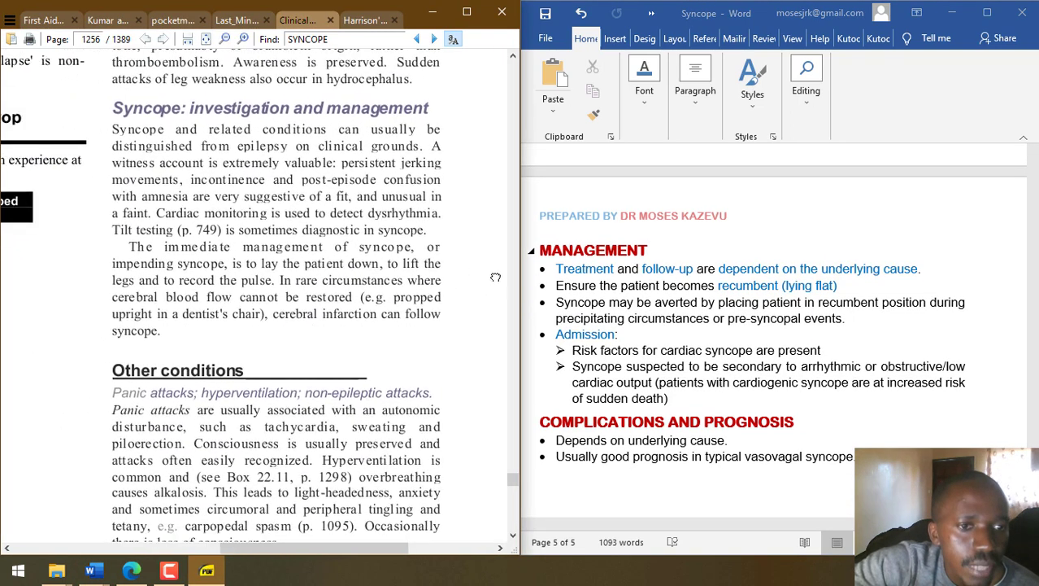
pyautogui.scroll(-4, 285, 390)
pyautogui.scroll(-10, 161, 486)
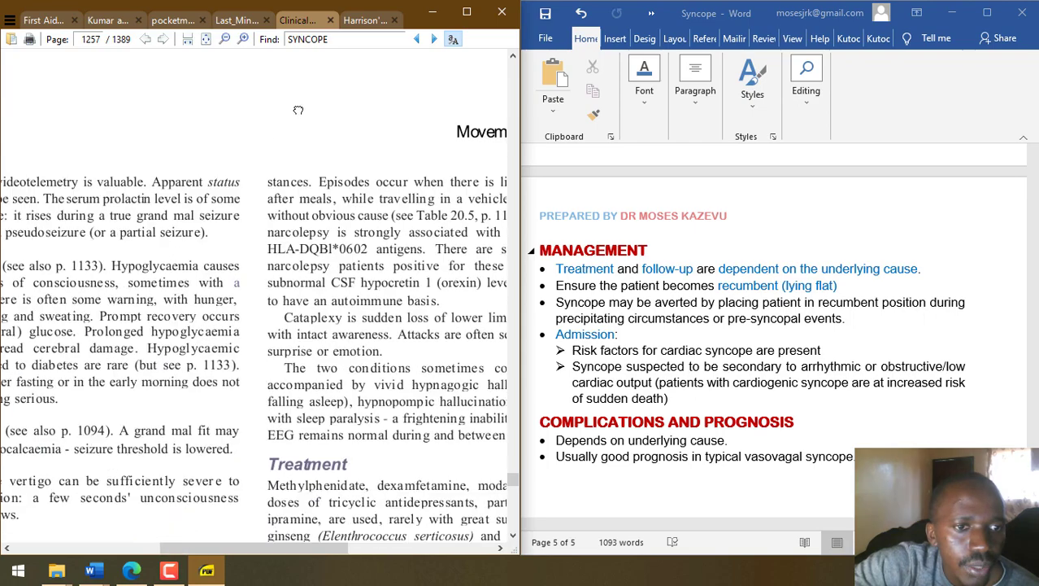
pyautogui.moveTo(439, 394); pyautogui.dragTo(423, 110)
pyautogui.scroll(10, 422, 110)
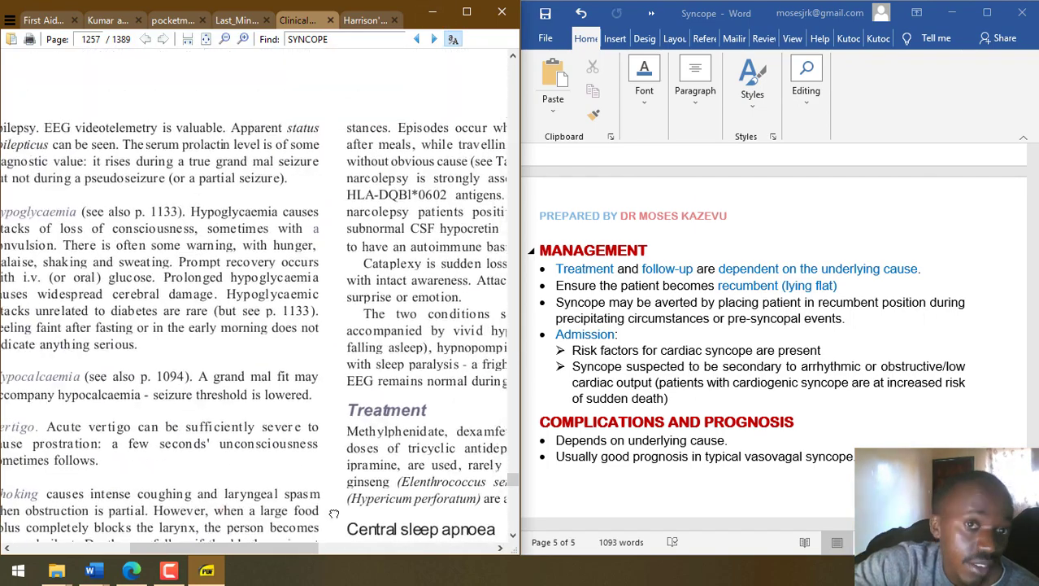
pyautogui.scroll(6, 258, 239)
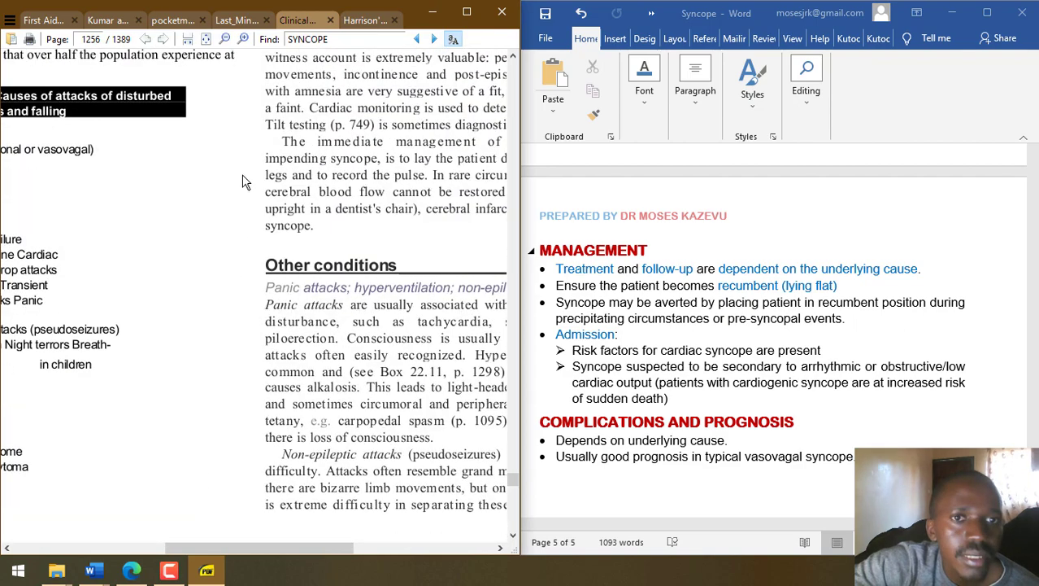
pyautogui.scroll(4, 255, 338)
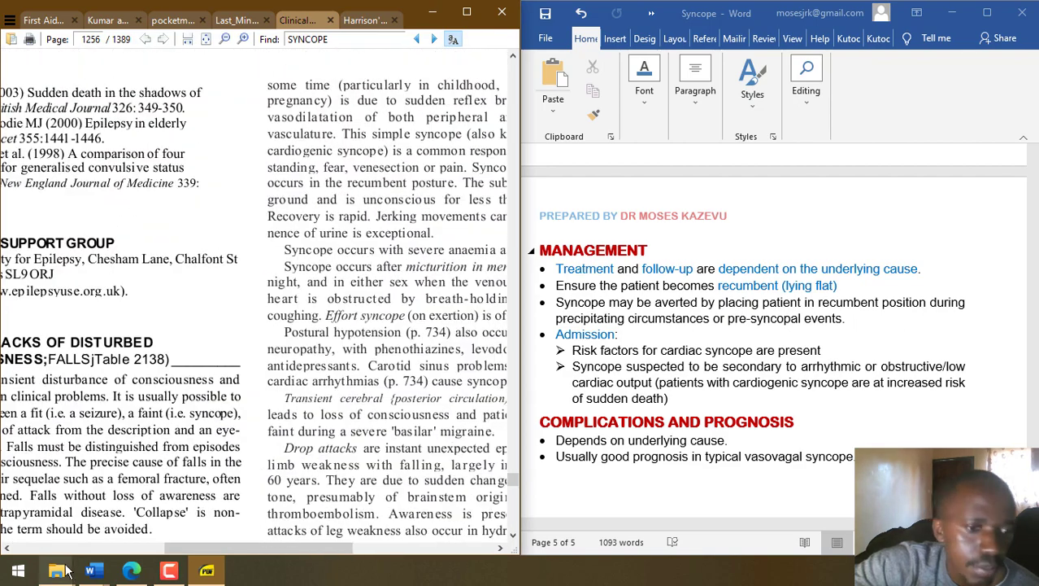
# - Switch to File Explorer's "Good" books folder and open the Internal_1_of_3 PDF
pyautogui.click(18, 570)
pyautogui.moveTo(54, 574)
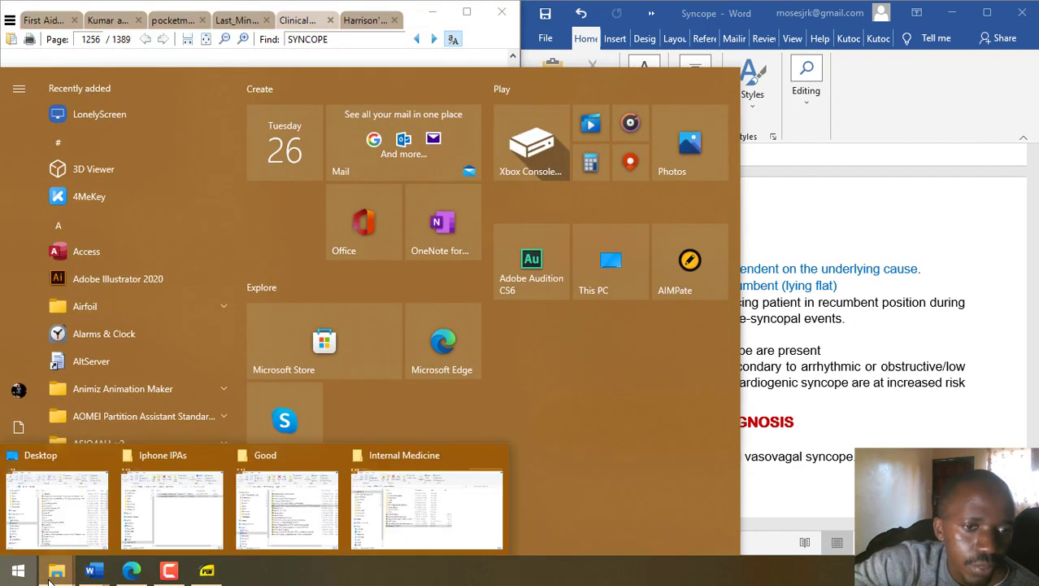
pyautogui.click(297, 462)
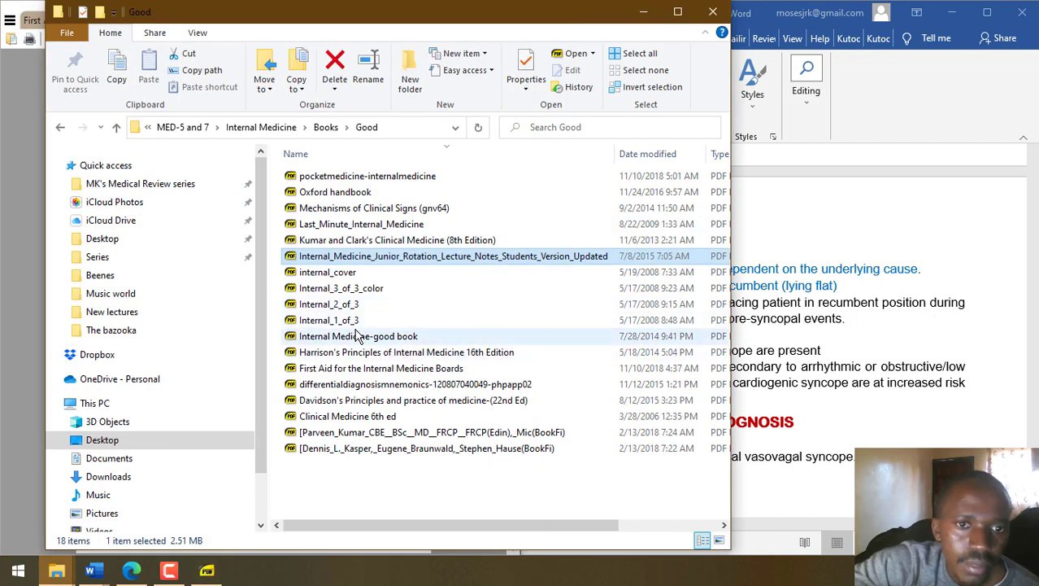
pyautogui.doubleClick(353, 326)
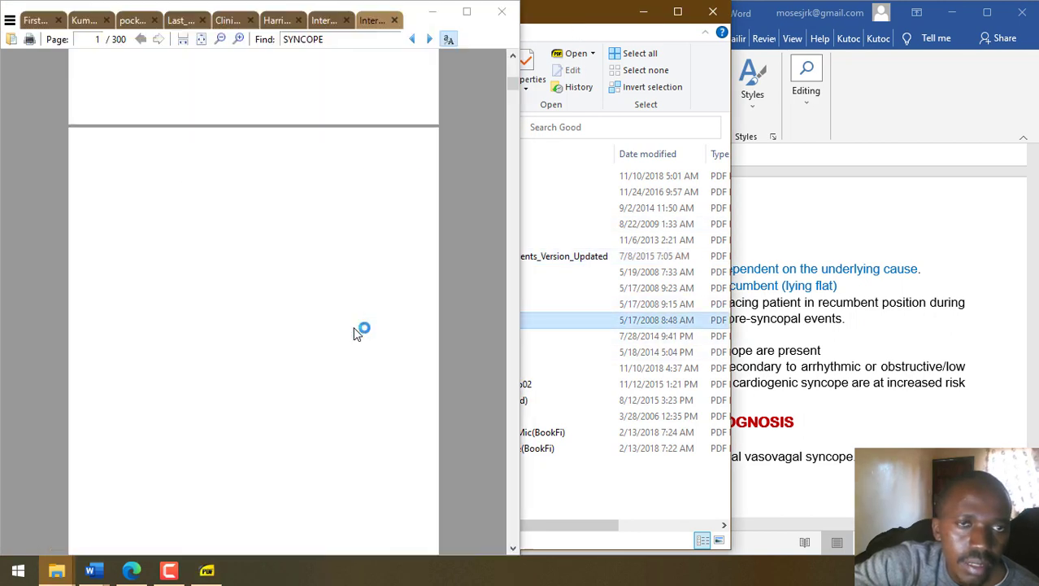
# - Examine the Internal_1_of_3 book's table of contents, including the Neurology section, and check the PDF's last page
pyautogui.scroll(5, 193, 491)
pyautogui.press('Home')
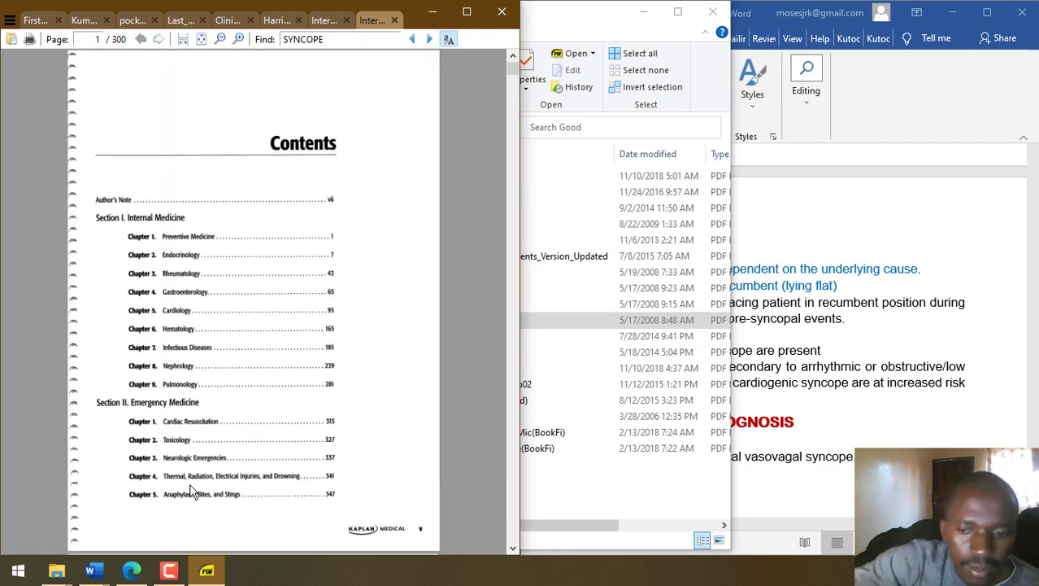
pyautogui.scroll(1, 190, 491)
pyautogui.scroll(-5, 190, 491)
pyautogui.scroll(-5, 189, 491)
pyautogui.scroll(5, 190, 491)
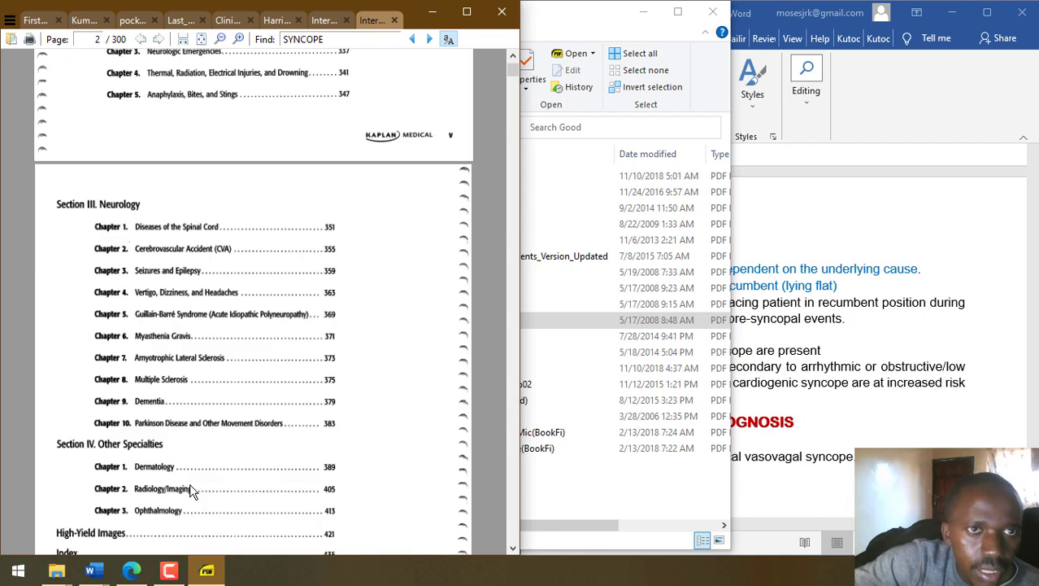
pyautogui.click(333, 423)
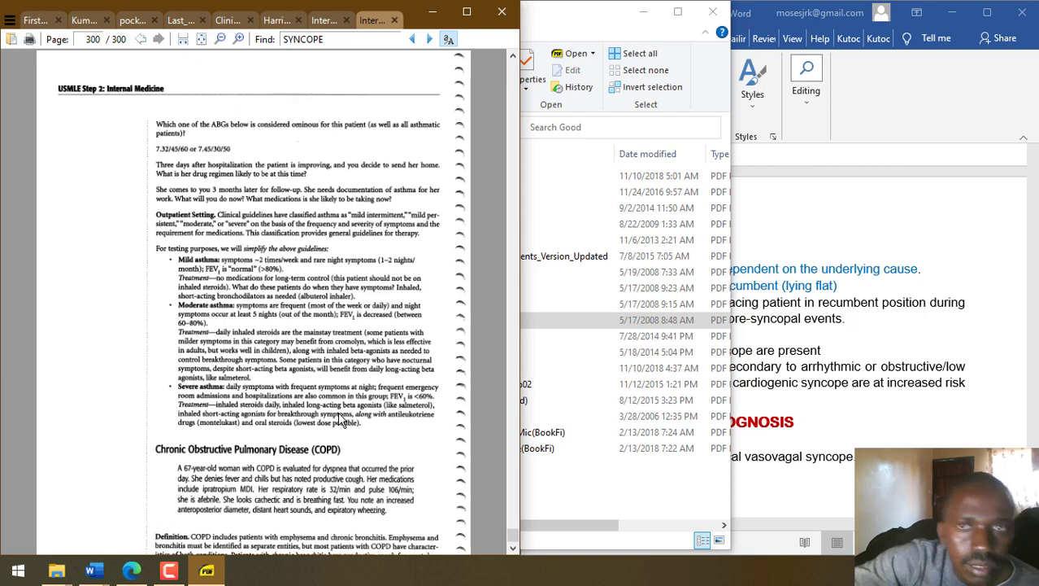
# - Return to the "Good" folder, open the Internal_3_of_3_color PDF and look through its image pages
pyautogui.click(605, 13)
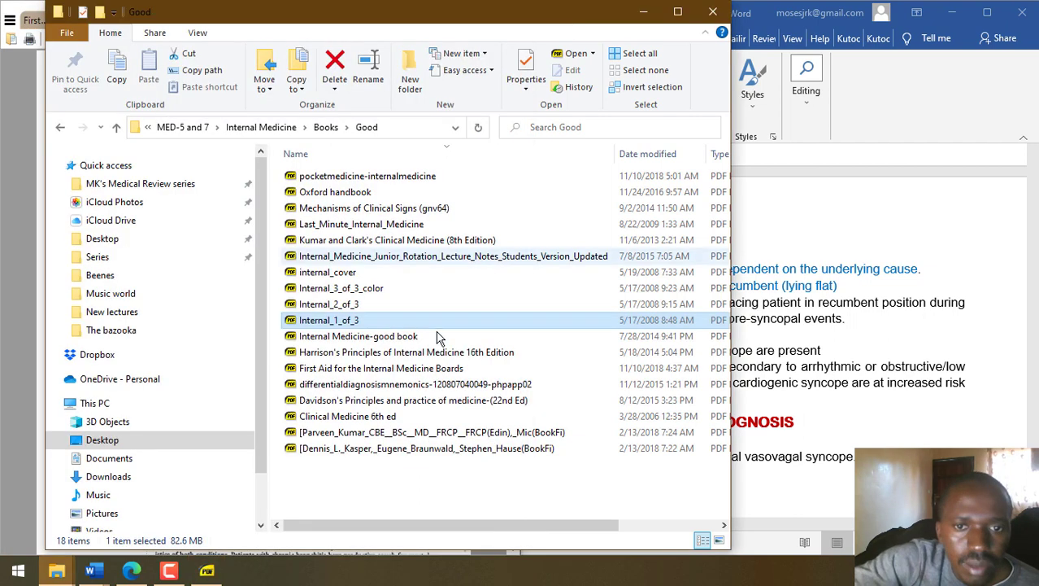
pyautogui.doubleClick(365, 290)
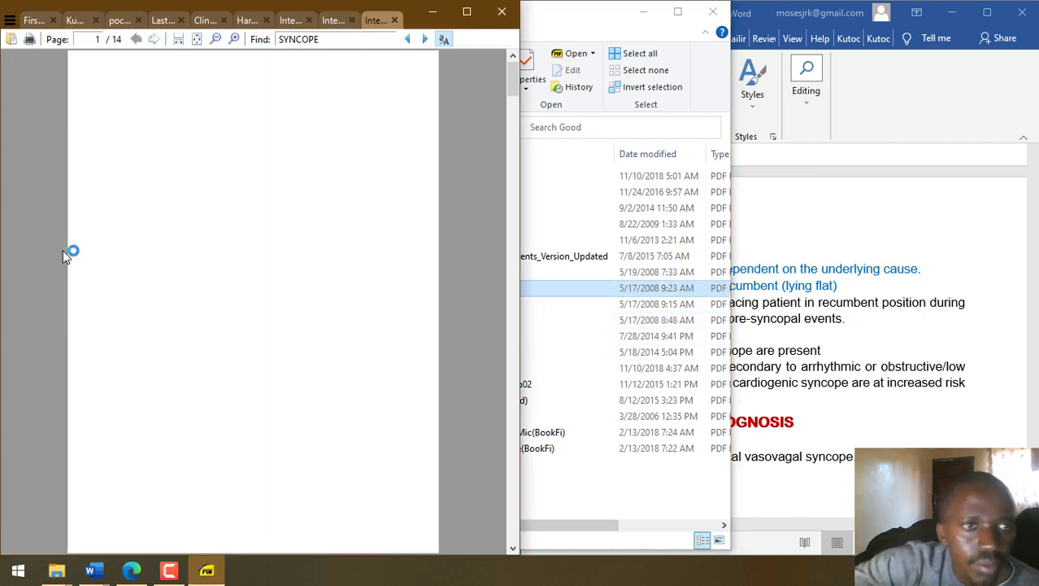
pyautogui.scroll(-15, 86, 246)
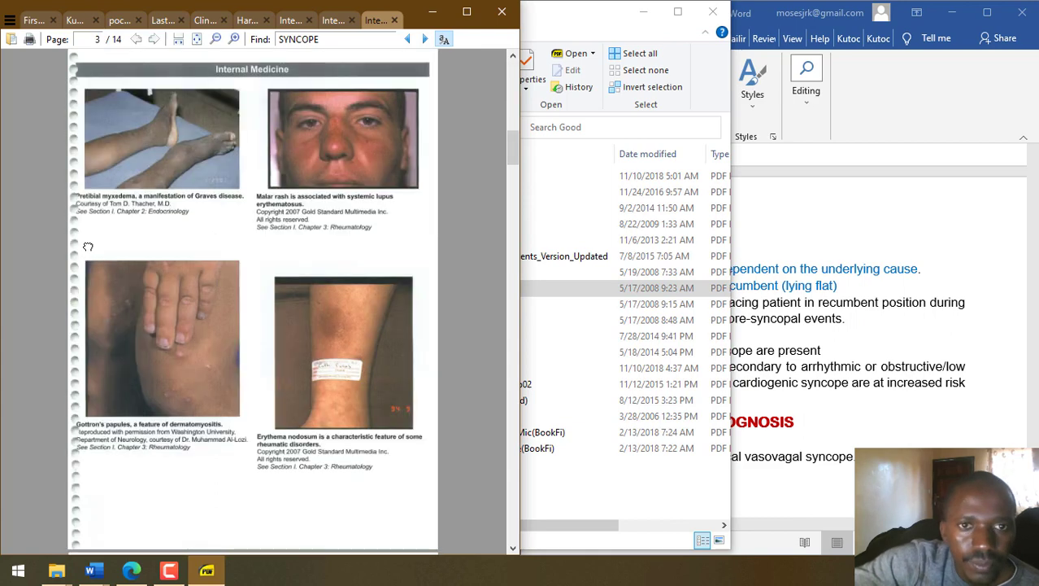
pyautogui.scroll(10, 88, 247)
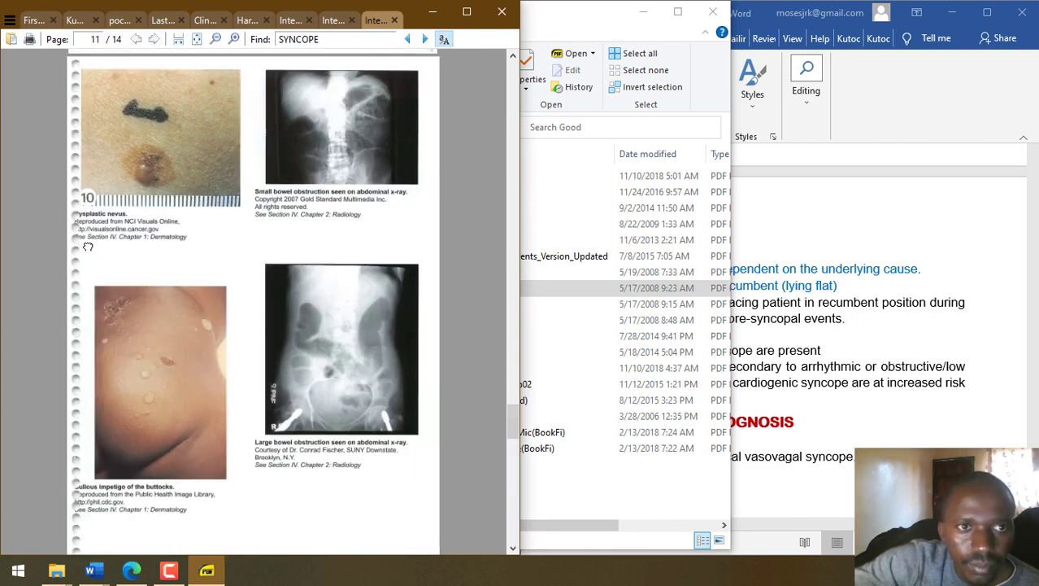
# - Switch back to File Explorer's "Good" folder and open the Internal_2_of_3 PDF
pyautogui.scroll(10, 88, 246)
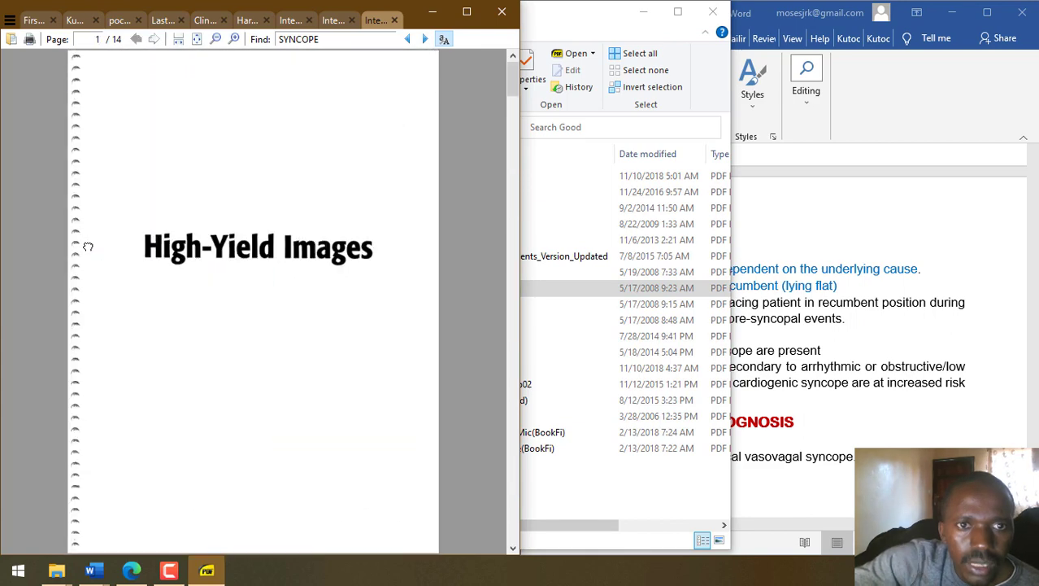
pyautogui.click(555, 28)
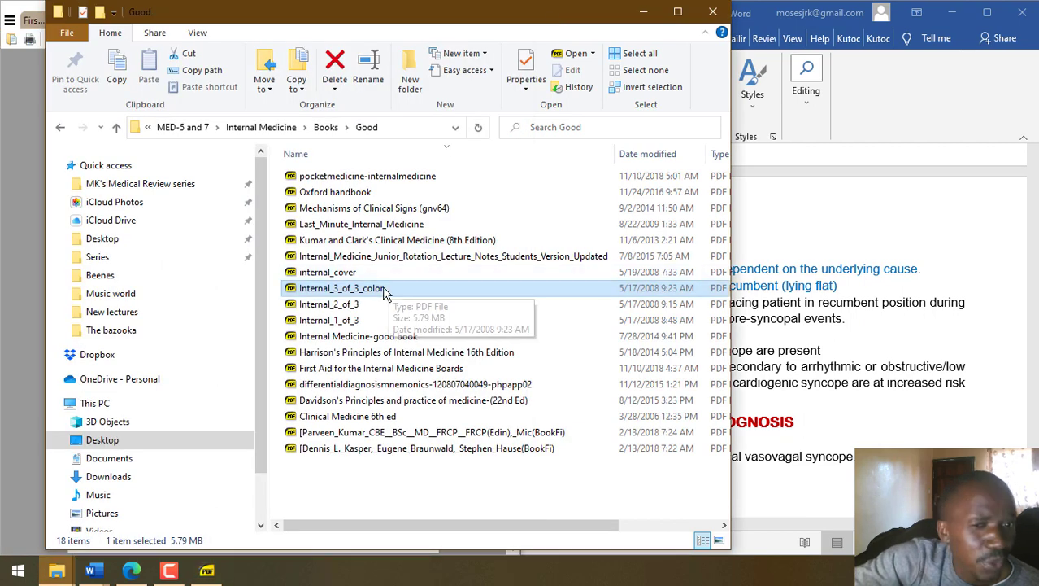
pyautogui.doubleClick(365, 308)
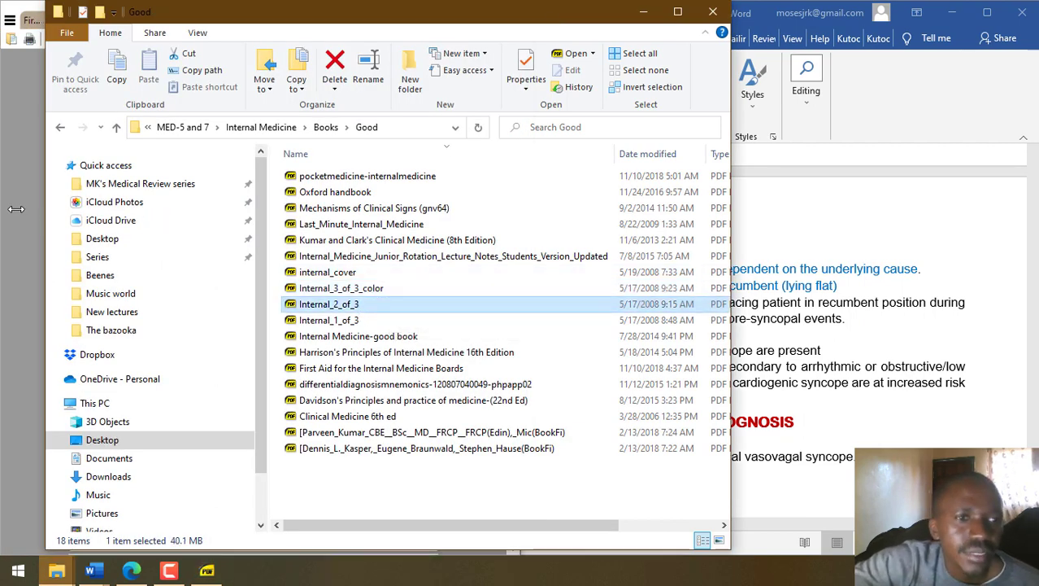
pyautogui.click(353, 20)
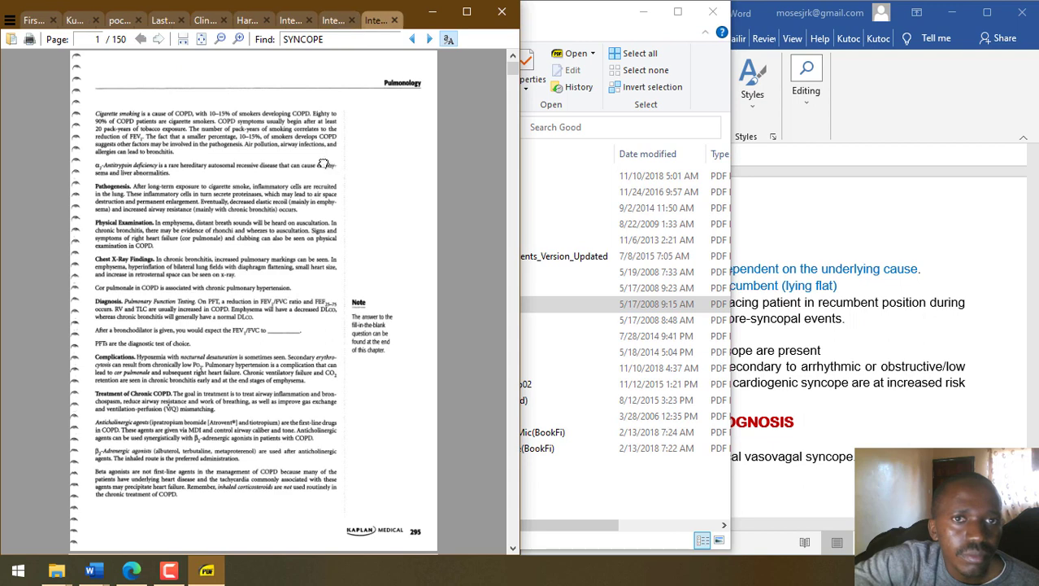
# - Examine the index at the end of the Internal_2_of_3 book, checking the S entries for syncope
pyautogui.press('End')
pyautogui.press('pageup')
pyautogui.press('pageup')
pyautogui.press('pageup')
pyautogui.press('pageup')
pyautogui.press('pageup')
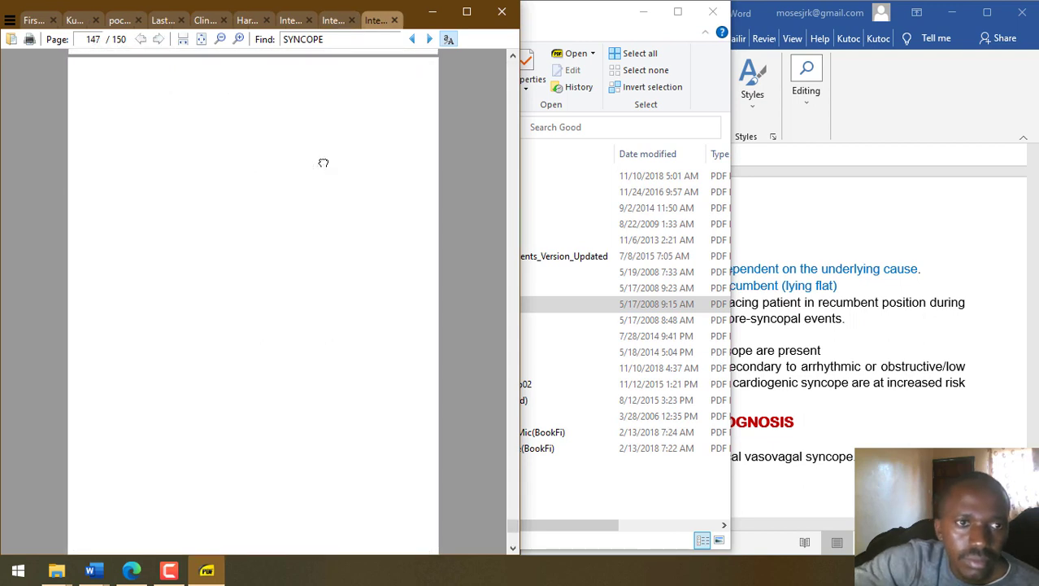
pyautogui.press('pageup')
pyautogui.press('pageup')
pyautogui.press('pageup')
pyautogui.press('pageup')
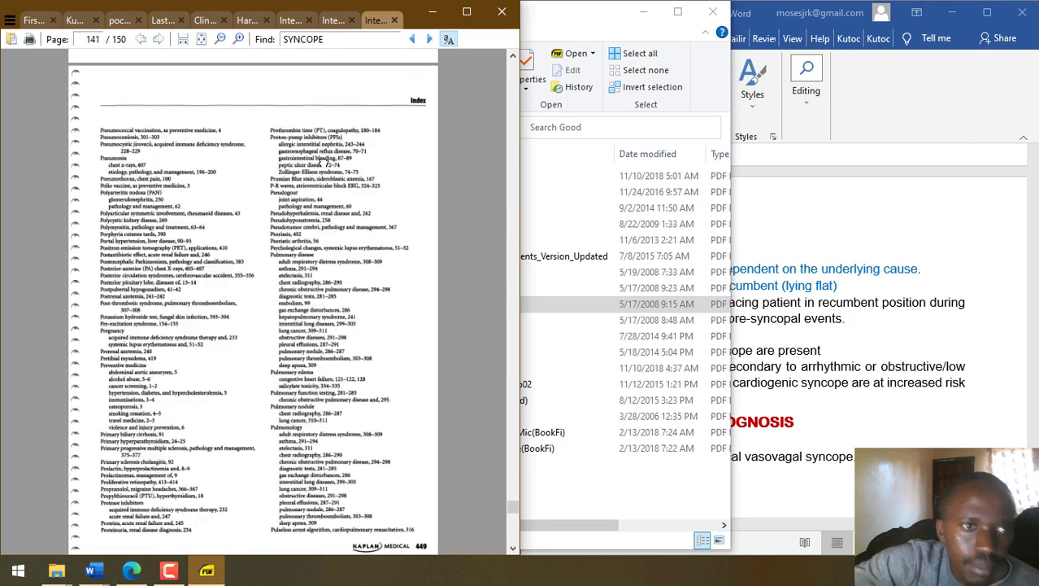
pyautogui.press('pagedown')
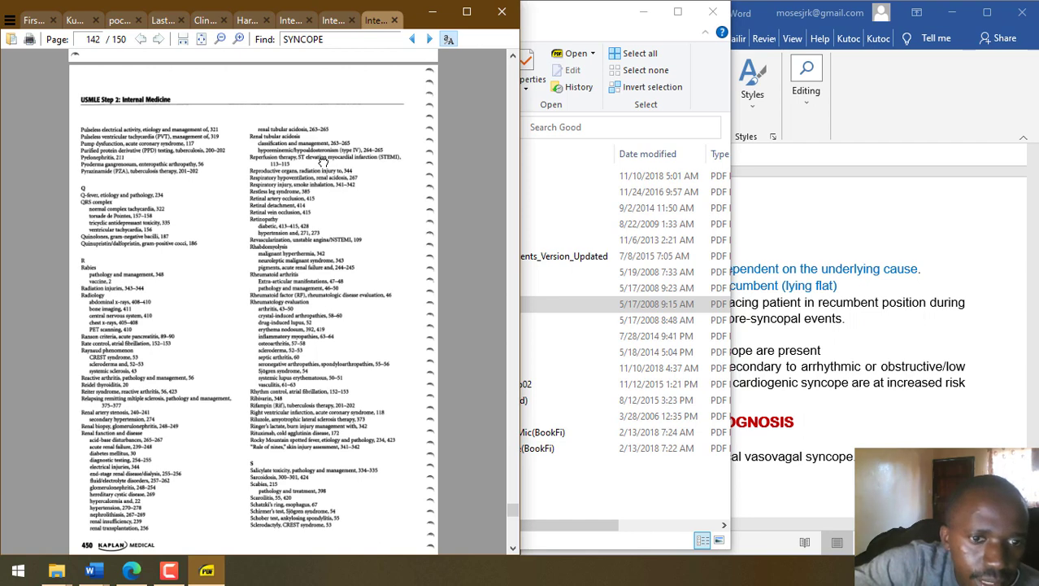
pyautogui.press('pagedown')
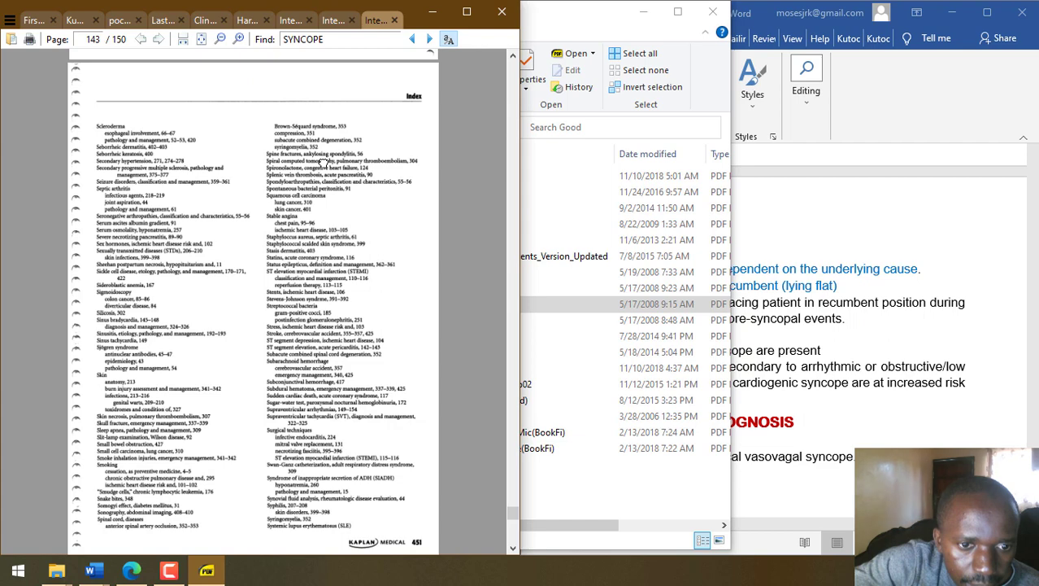
pyautogui.press('pagedown')
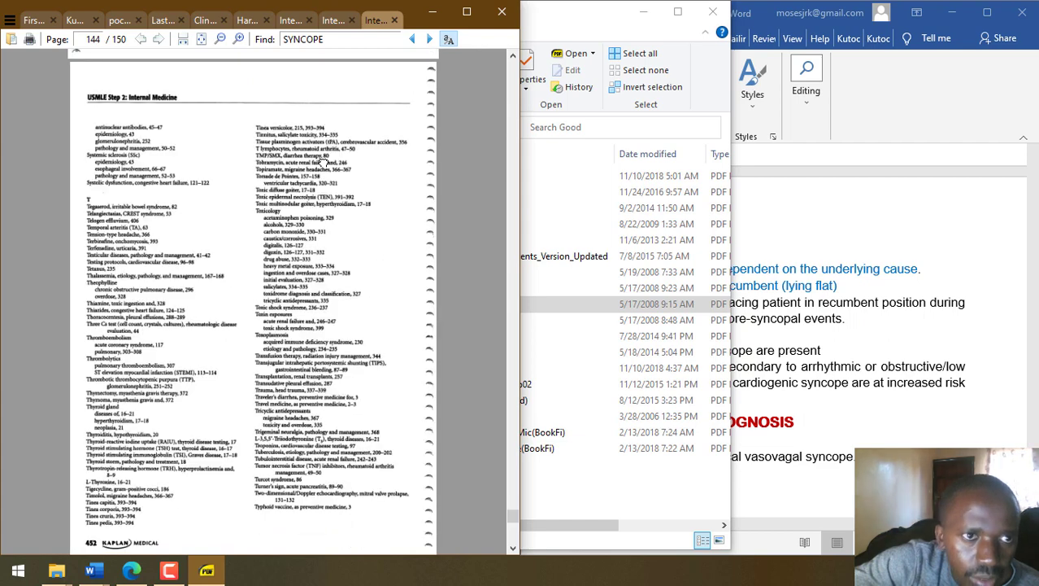
pyautogui.press('pageup')
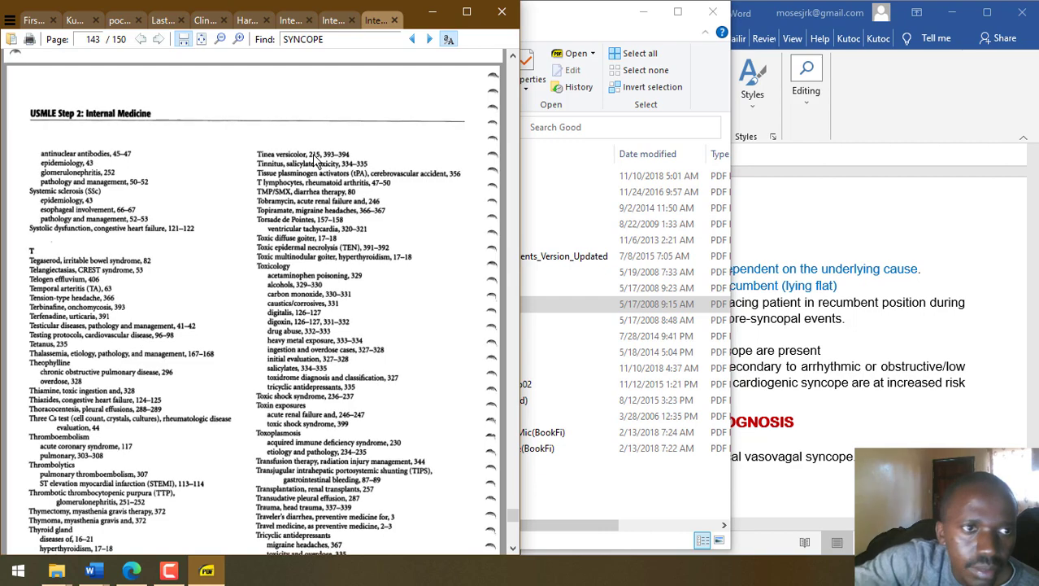
# - Examine the earlier index pages of the book, from the S entries back to the D, E and F entries
pyautogui.scroll(5, 242, 295)
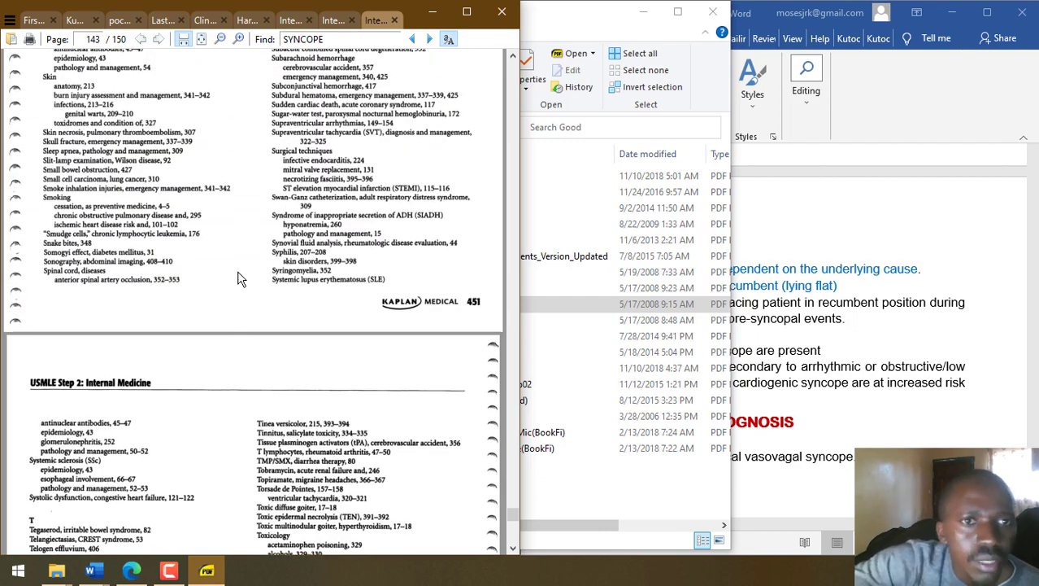
pyautogui.scroll(20, 230, 390)
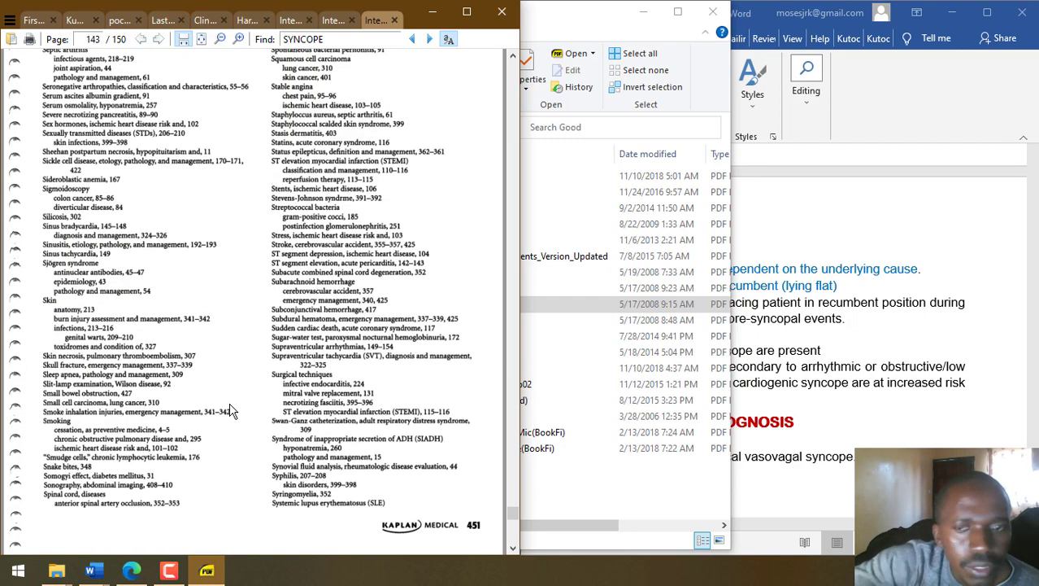
pyautogui.scroll(12, 230, 410)
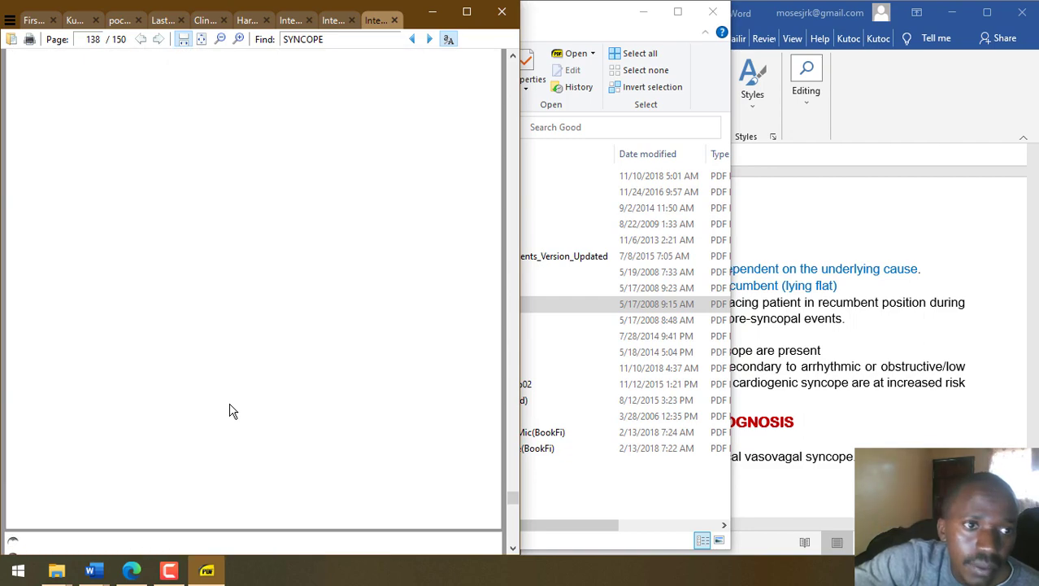
pyautogui.scroll(15, 229, 411)
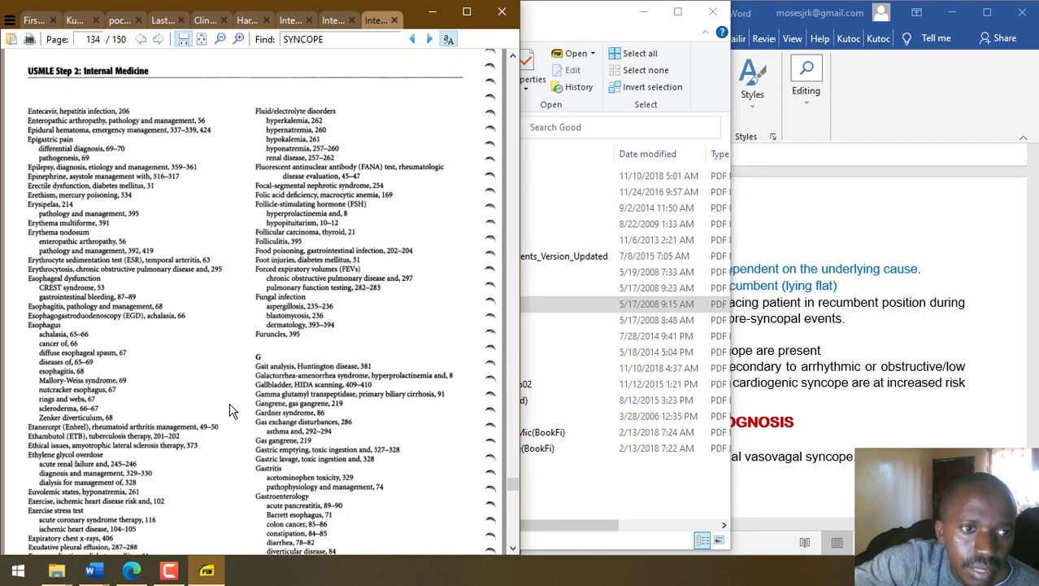
pyautogui.scroll(5, 229, 411)
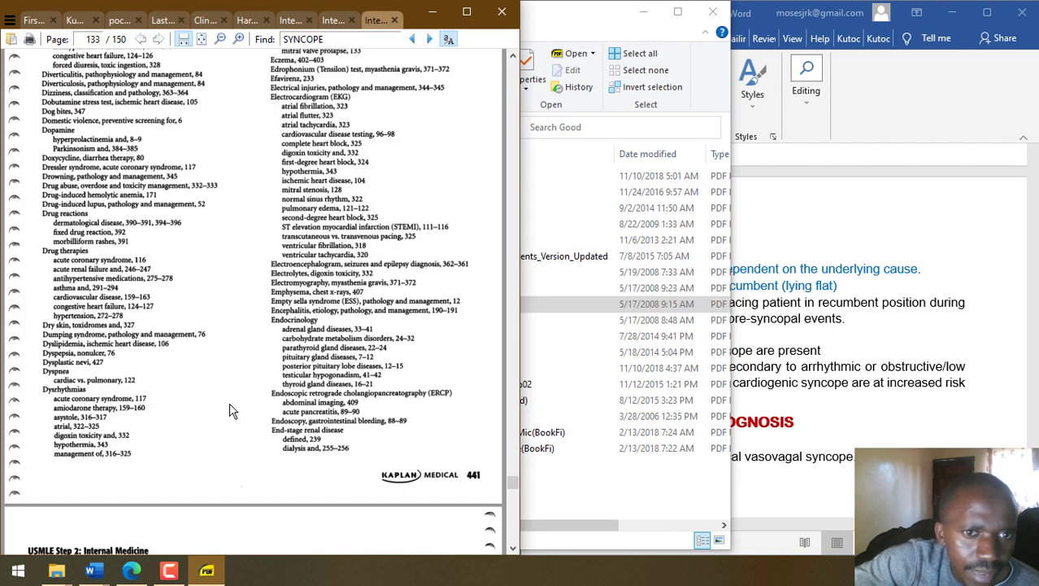
pyautogui.scroll(-8, 229, 411)
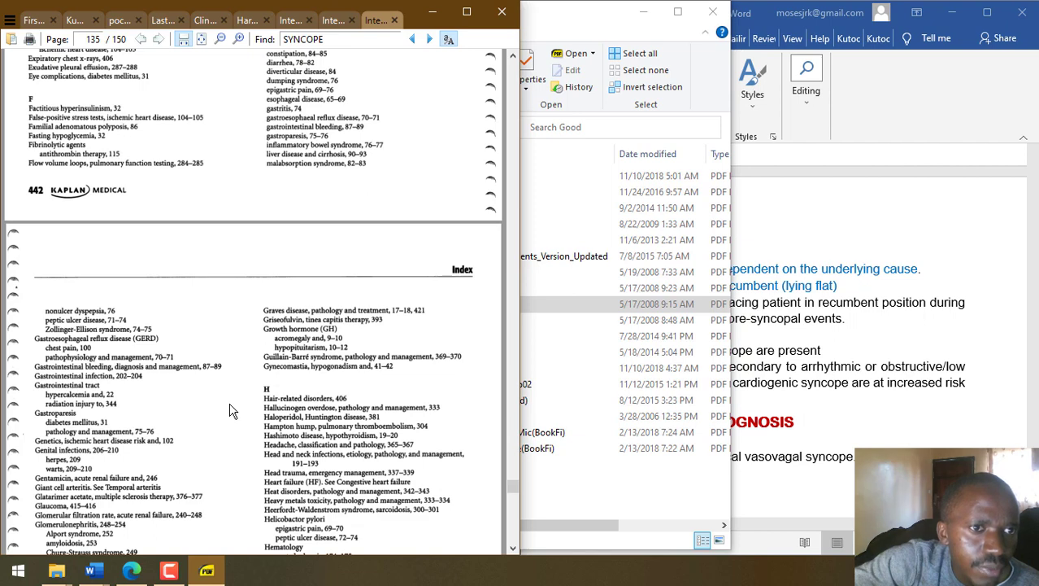
pyautogui.scroll(5, 230, 411)
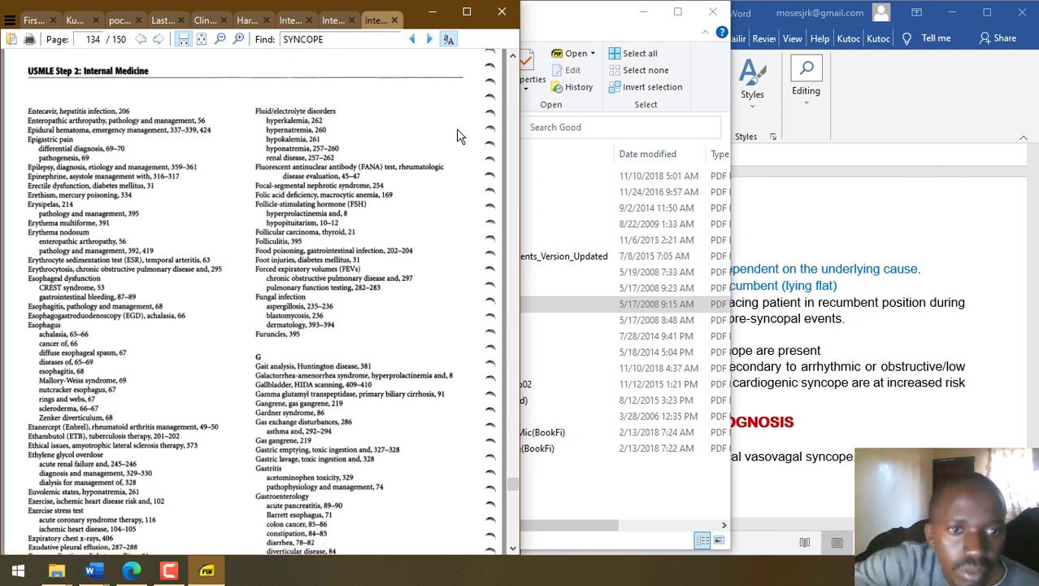
# - Close the Internal_2_of_3 and Internal_1_of_3 PDFs and search the Lecture Notes for Internal Medicine for SYNCOPE
pyautogui.click(394, 20)
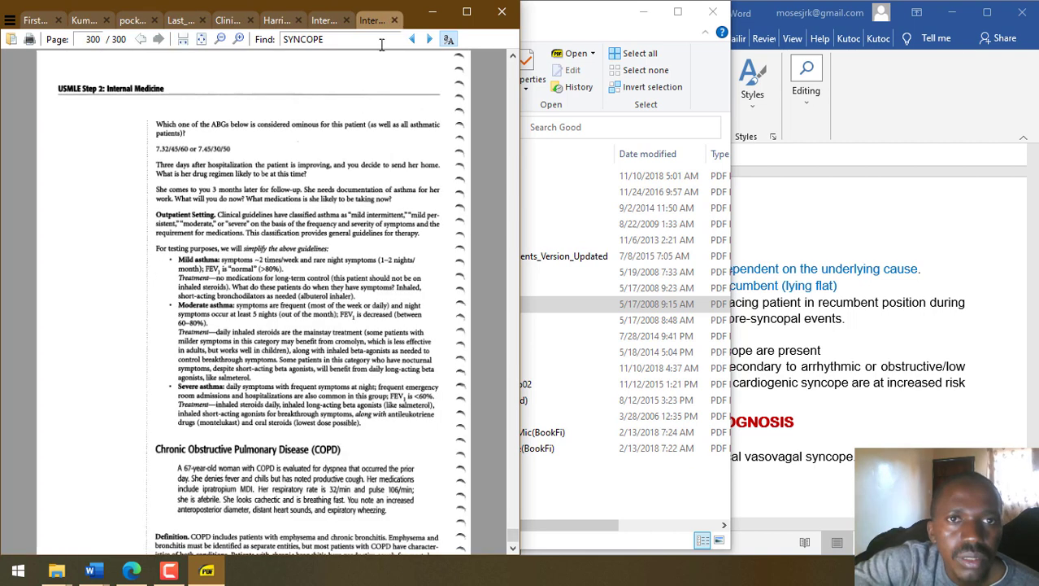
pyautogui.click(394, 20)
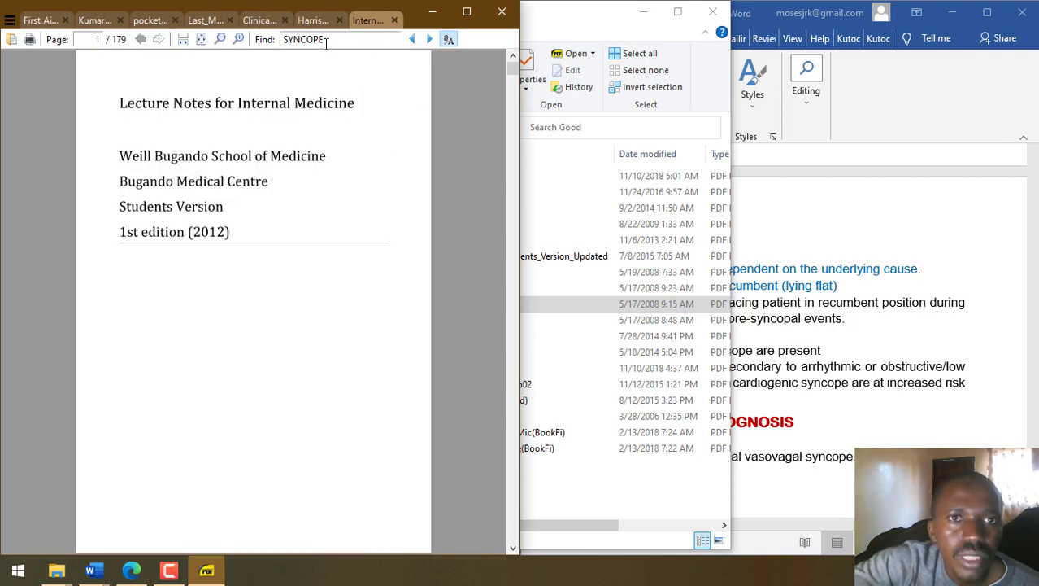
pyautogui.scroll(-5, 341, 89)
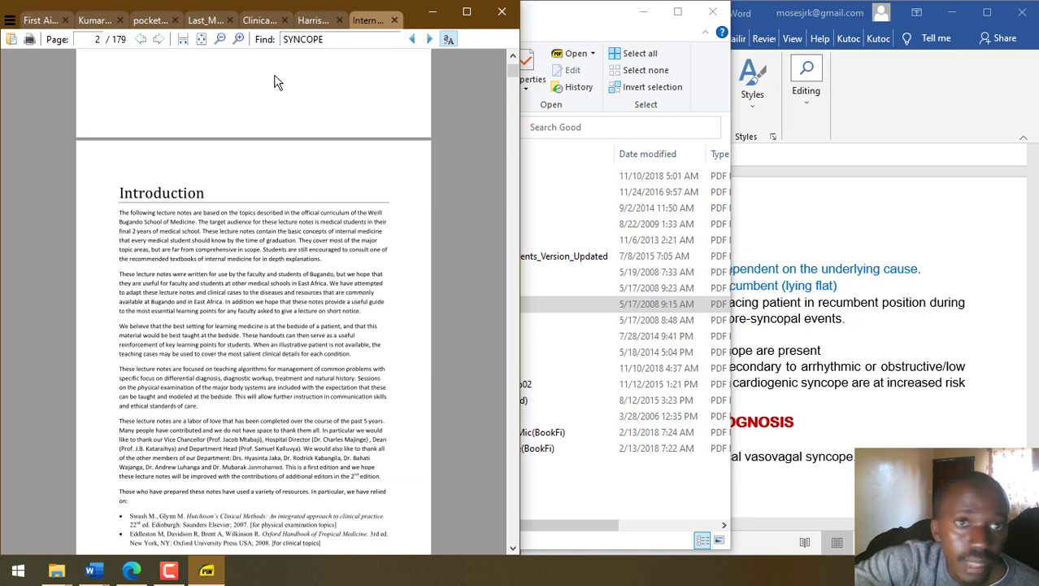
pyautogui.click(431, 39)
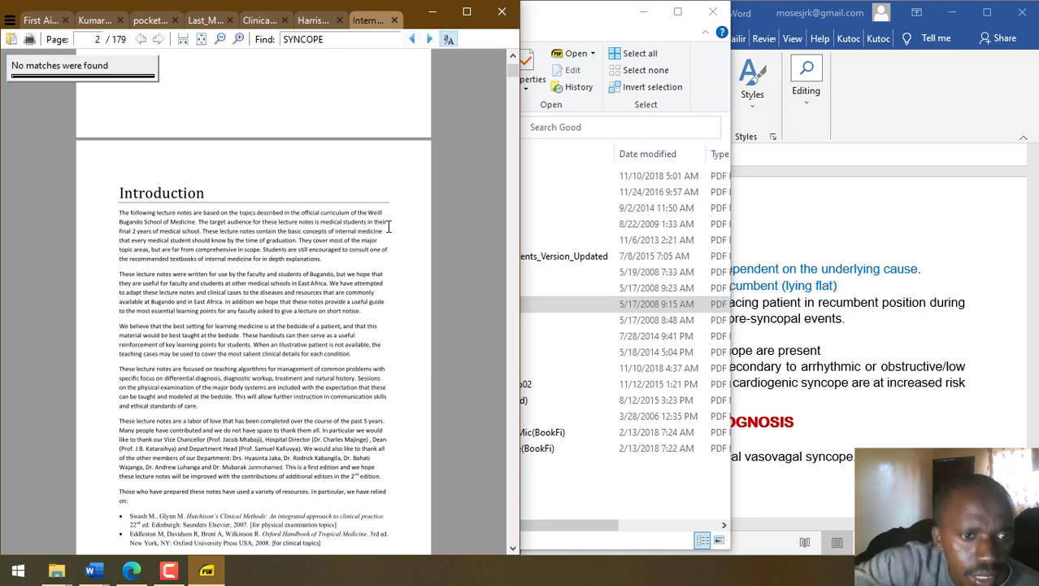
# - Examine the lecture notes' table of contents through to the Neurology and Miscellaneous sections
pyautogui.scroll(-4, 411, 69)
pyautogui.scroll(-6, 399, 66)
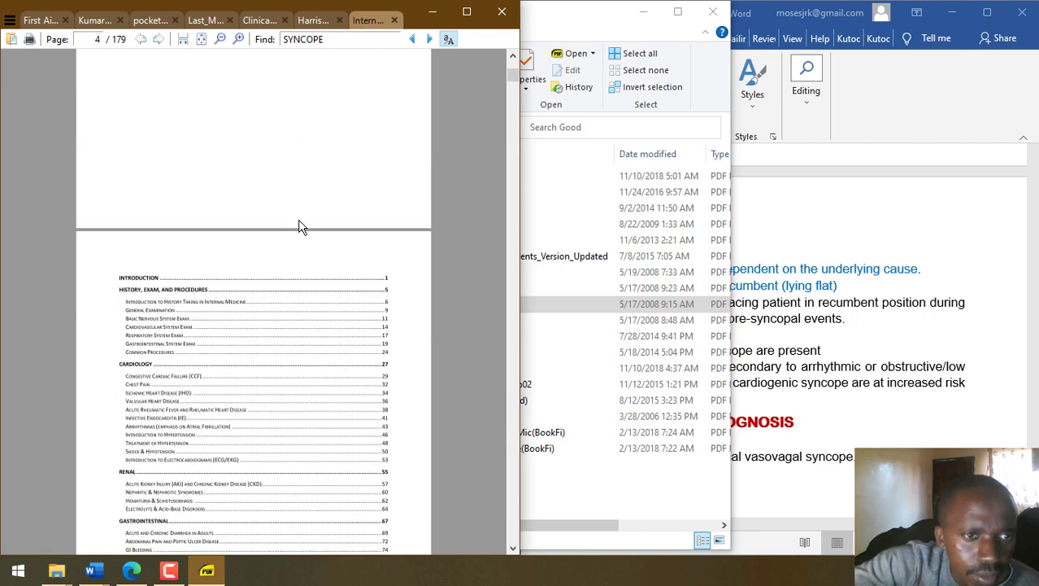
pyautogui.scroll(1, 298, 226)
pyautogui.scroll(-5, 299, 226)
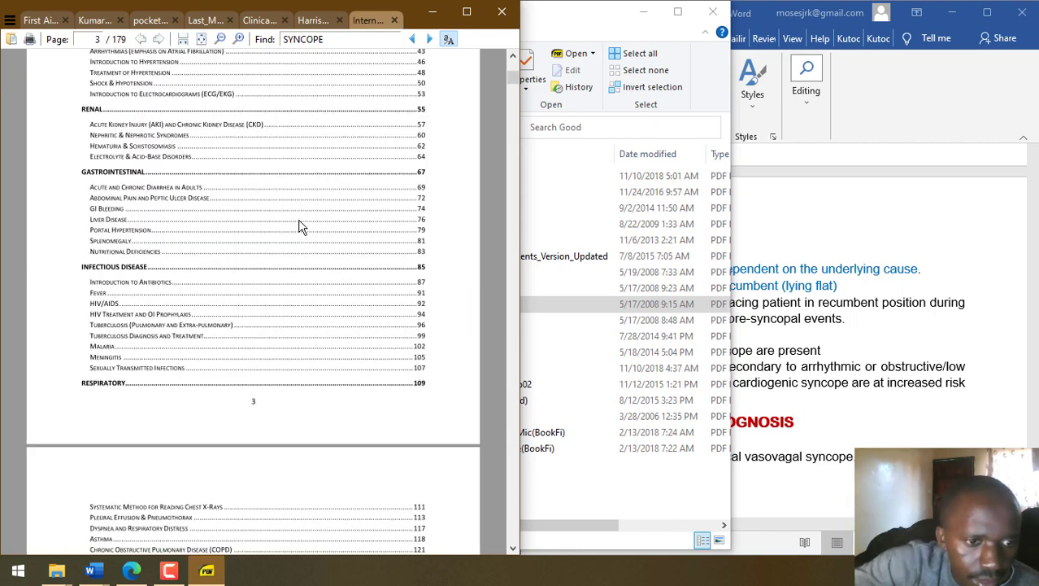
pyautogui.scroll(-6, 298, 226)
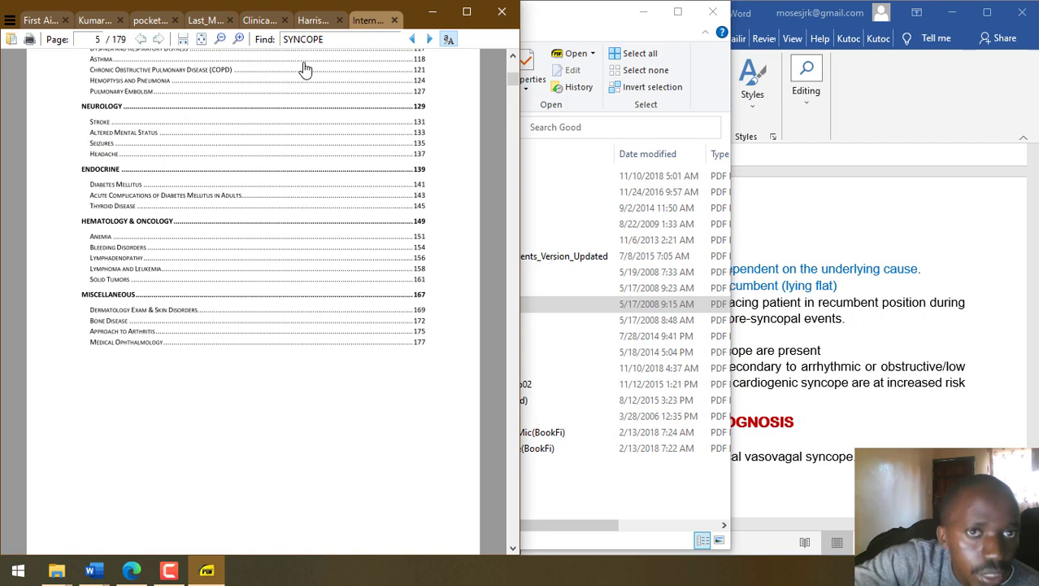
# - Search the lecture notes for "faint"
pyautogui.click(329, 38)
pyautogui.write('fain')
pyautogui.press('Return')
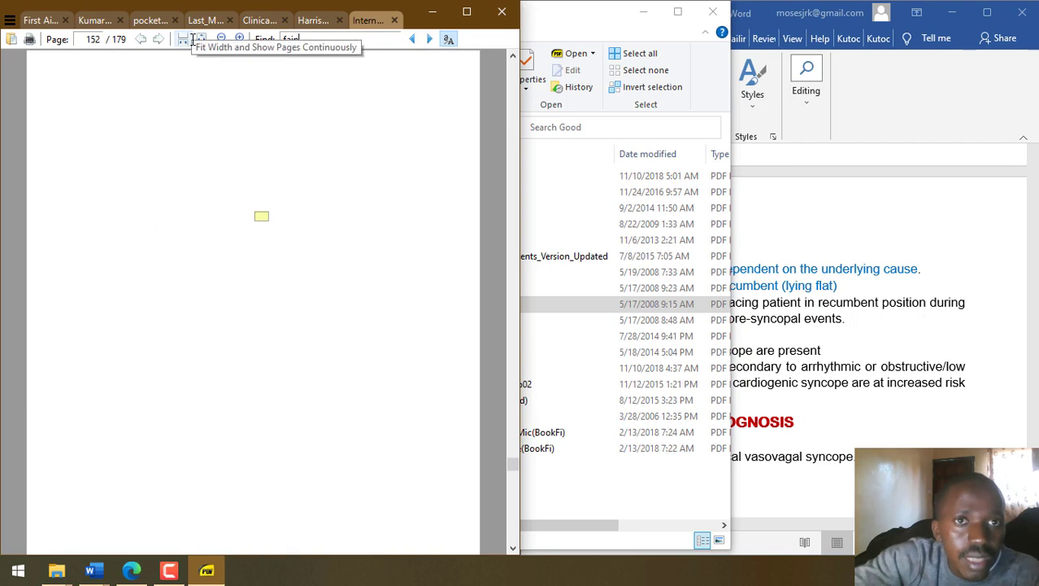
pyautogui.write('t')
pyautogui.press('Return')
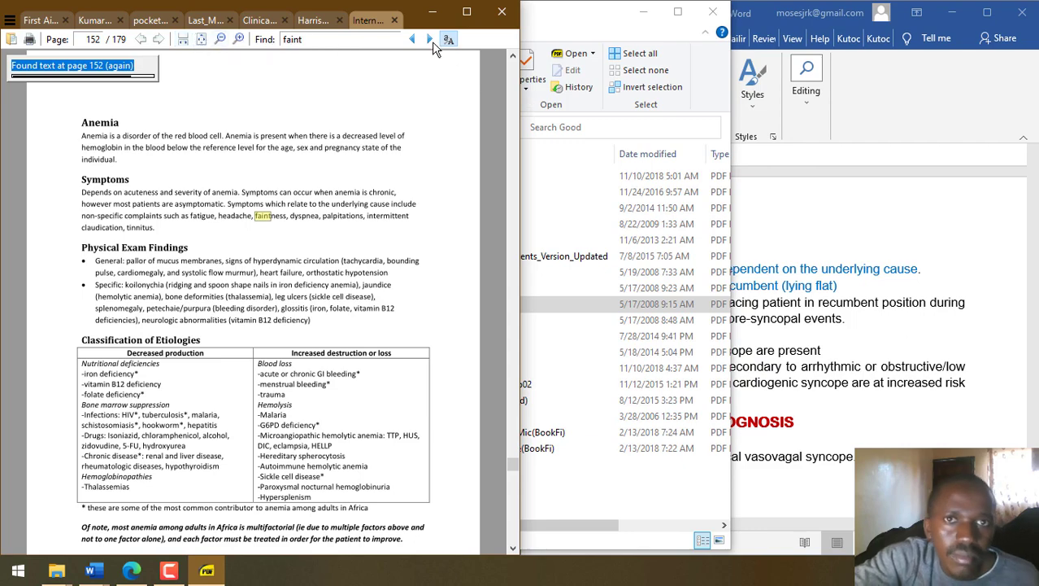
# - Close the lecture notes PDF and minimize the File Explorer window
pyautogui.click(394, 20)
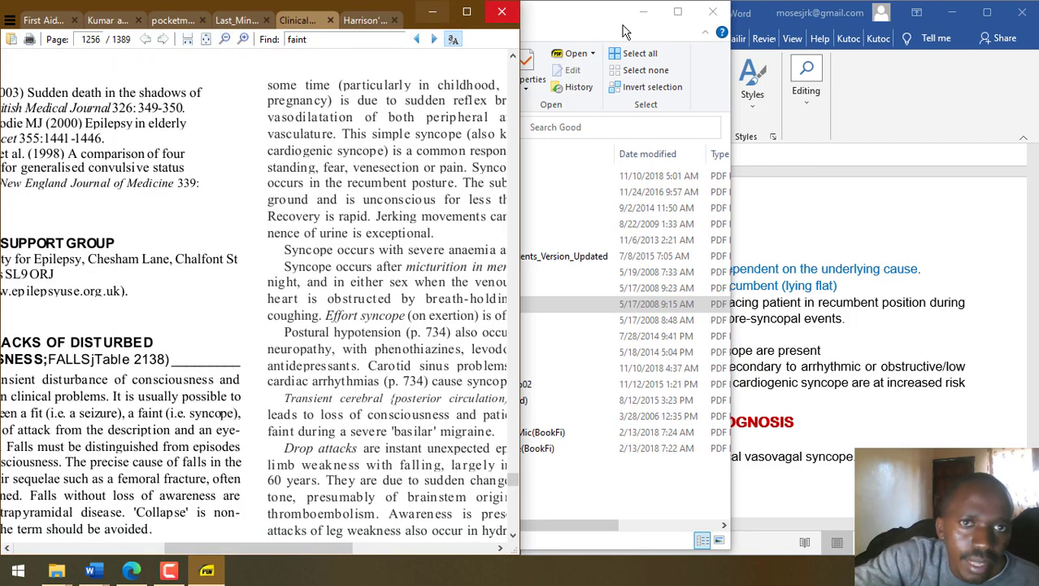
pyautogui.click(647, 12)
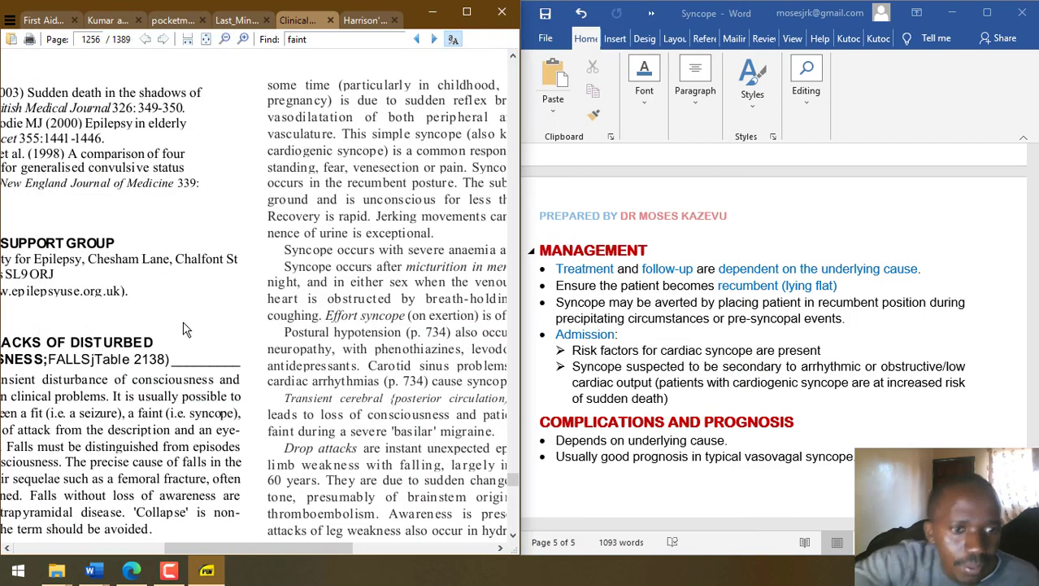
# - Examine Table 21.38 on causes of disturbed consciousness and falling, and the syncope investigation and management section in the Clinical Medicine book
pyautogui.scroll(-1, 193, 245)
pyautogui.scroll(-5, 193, 245)
pyautogui.hscroll(-3, 285, 325)
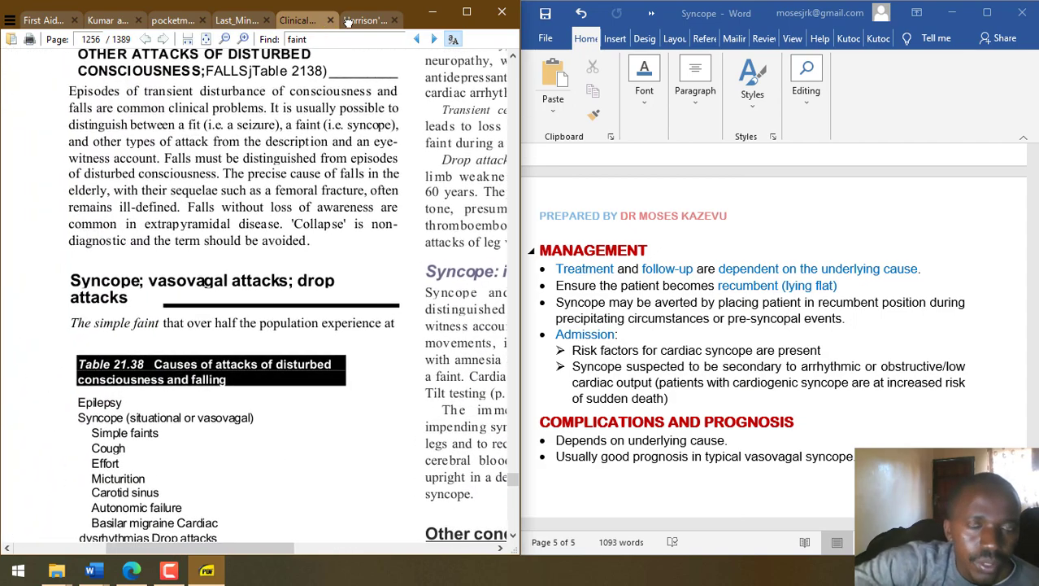
pyautogui.moveTo(366, 406); pyautogui.dragTo(330, 200)
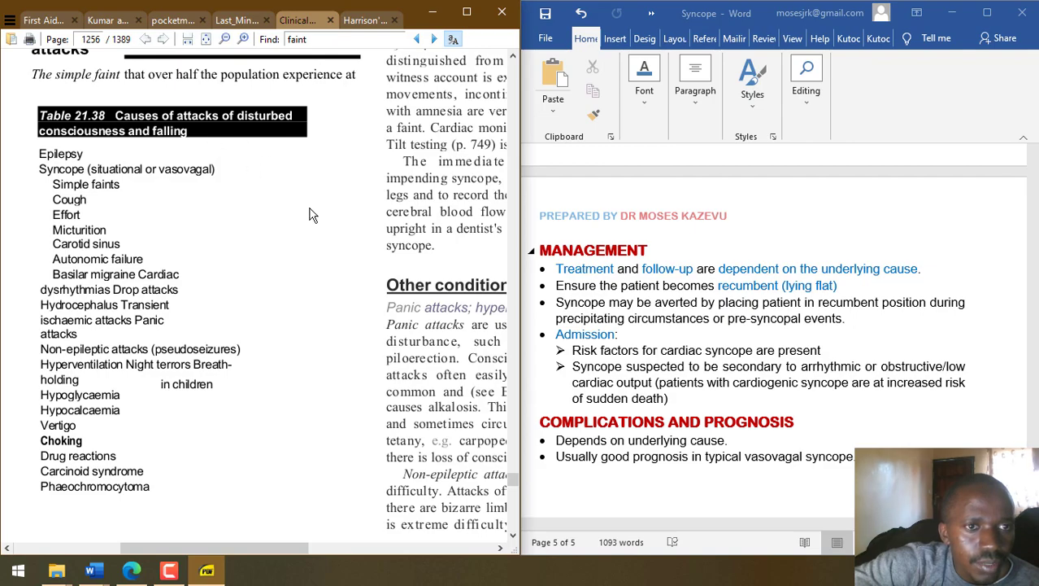
pyautogui.moveTo(312, 214); pyautogui.dragTo(147, 447)
pyautogui.moveTo(203, 256); pyautogui.dragTo(114, 122)
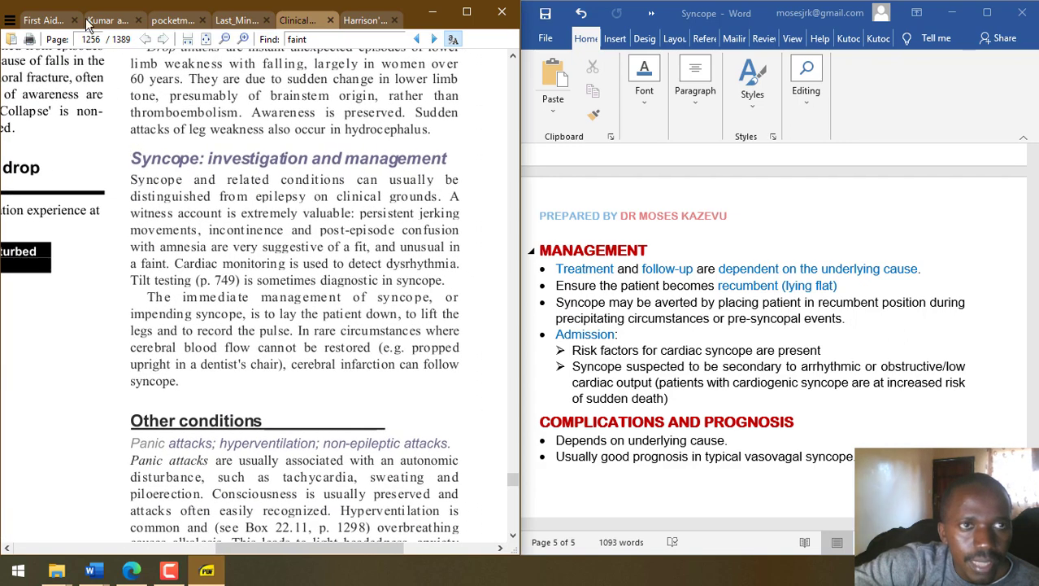
# - Display the syncope diagnosis page of the First Aid book and start a bulleted list under the INVESTIGATIONS heading in the Word notes
pyautogui.click(42, 21)
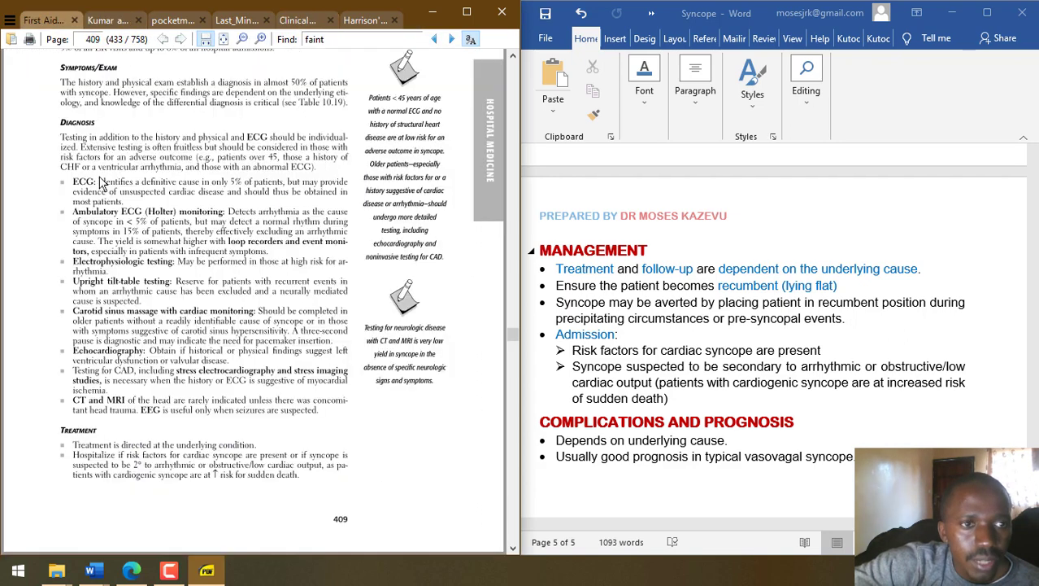
pyautogui.click(757, 296)
pyautogui.scroll(3, 644, 322)
pyautogui.scroll(10, 645, 323)
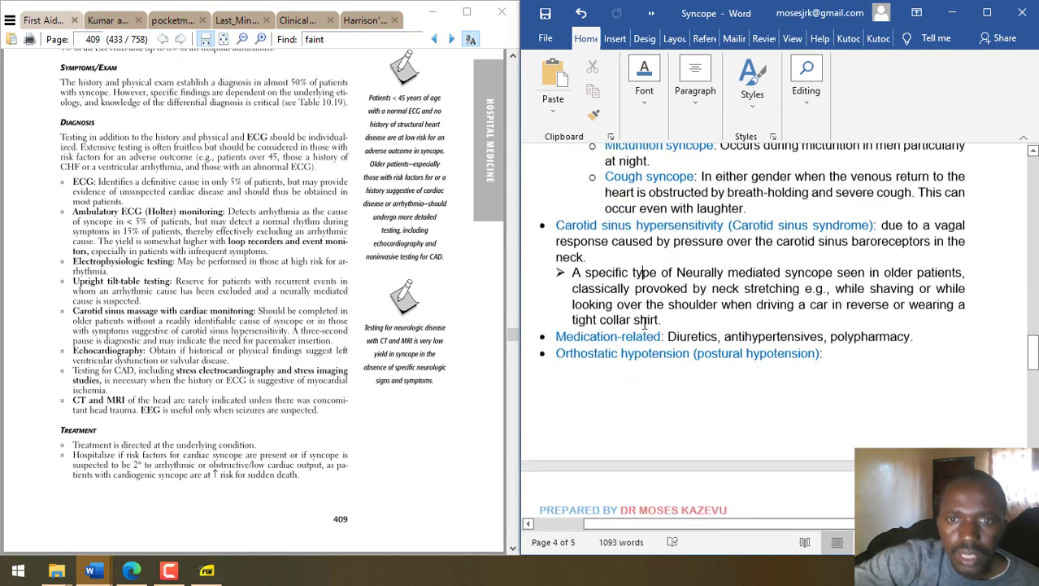
pyautogui.scroll(-7, 644, 323)
pyautogui.click(606, 296)
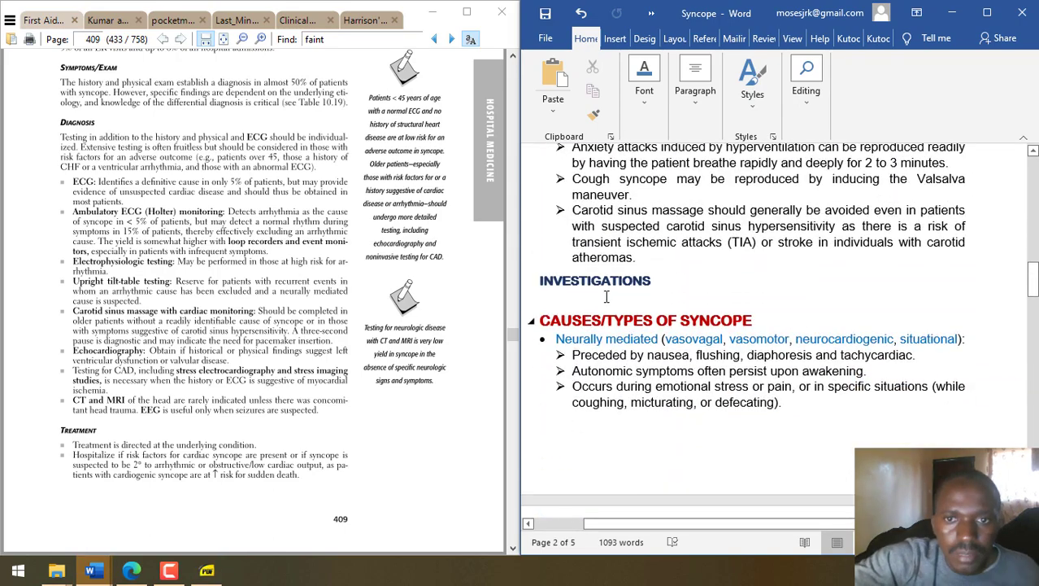
pyautogui.write('*')
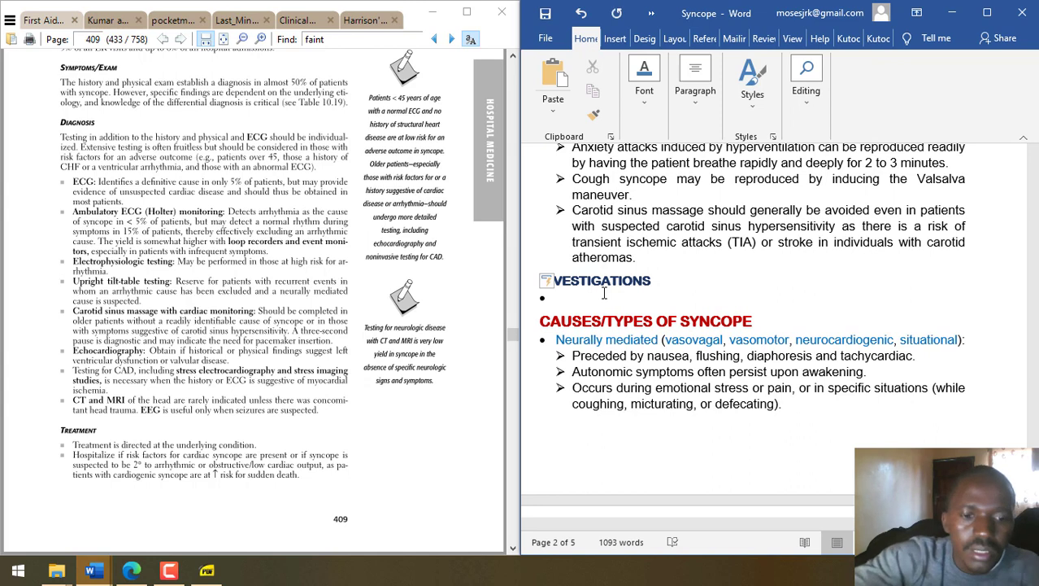
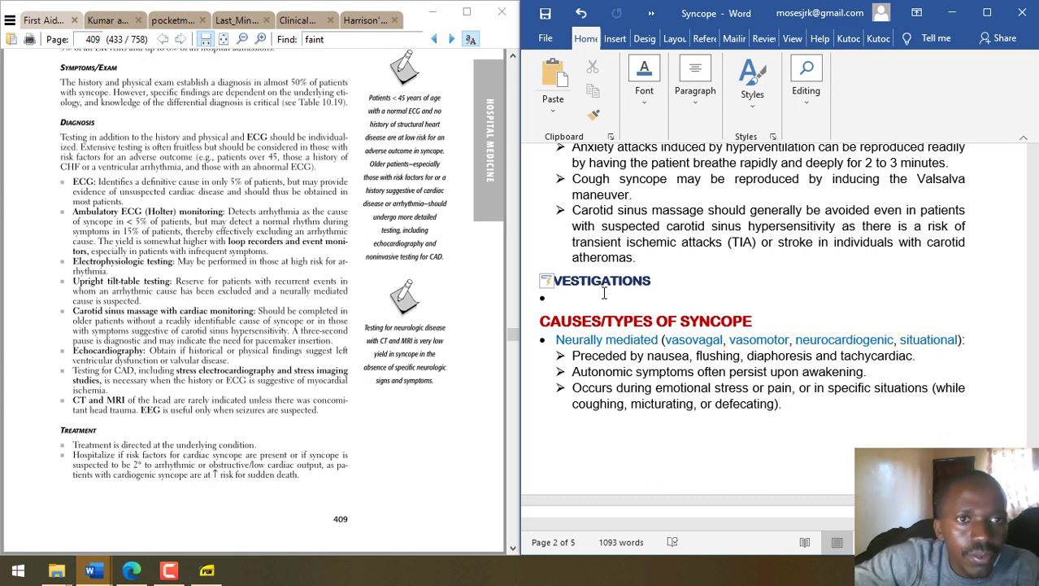
# - Write the first investigations bullet's opening: "Extensive testing is often fruitless but should be considered in those with risk factors for an adverse outcome"
pyautogui.write('Ex')
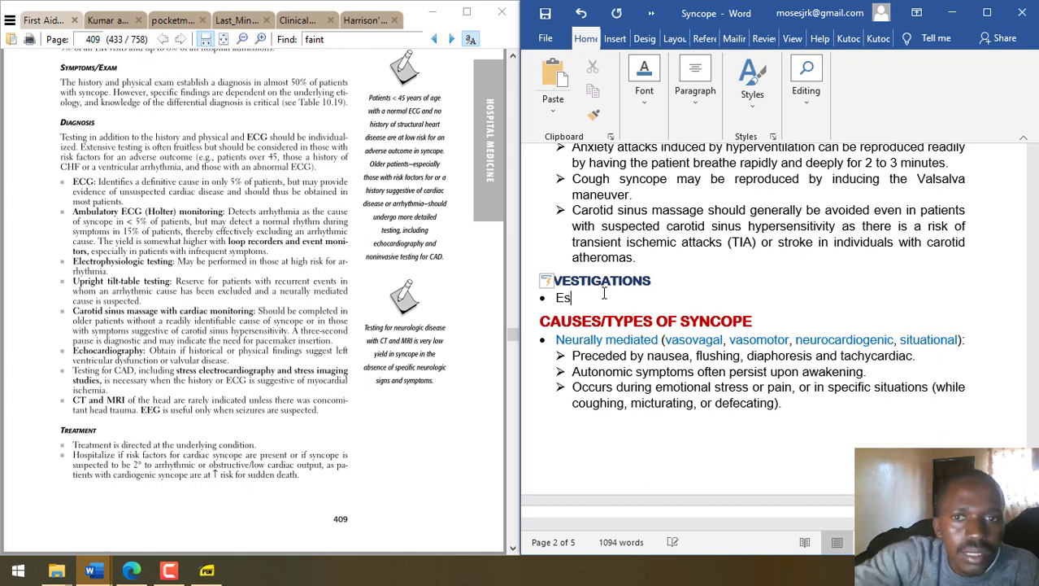
pyautogui.write('tensive ')
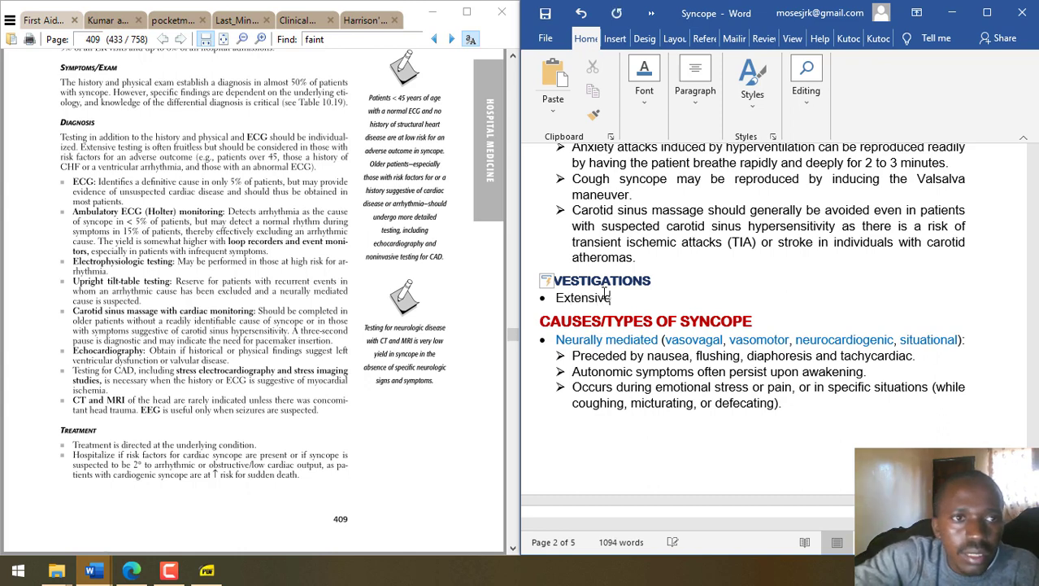
pyautogui.write('testing is often fruitless but should')
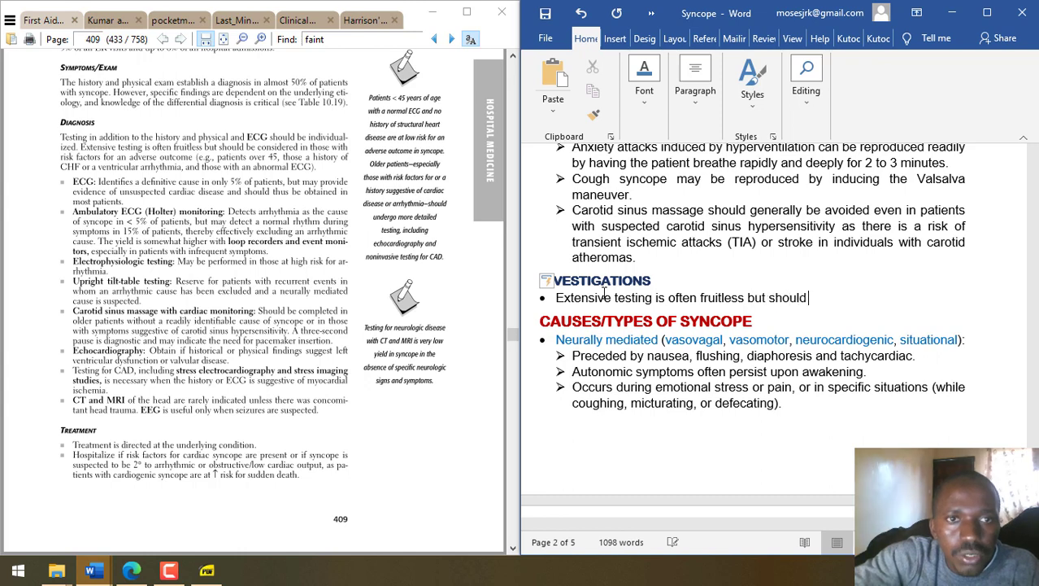
pyautogui.write(' be considered in')
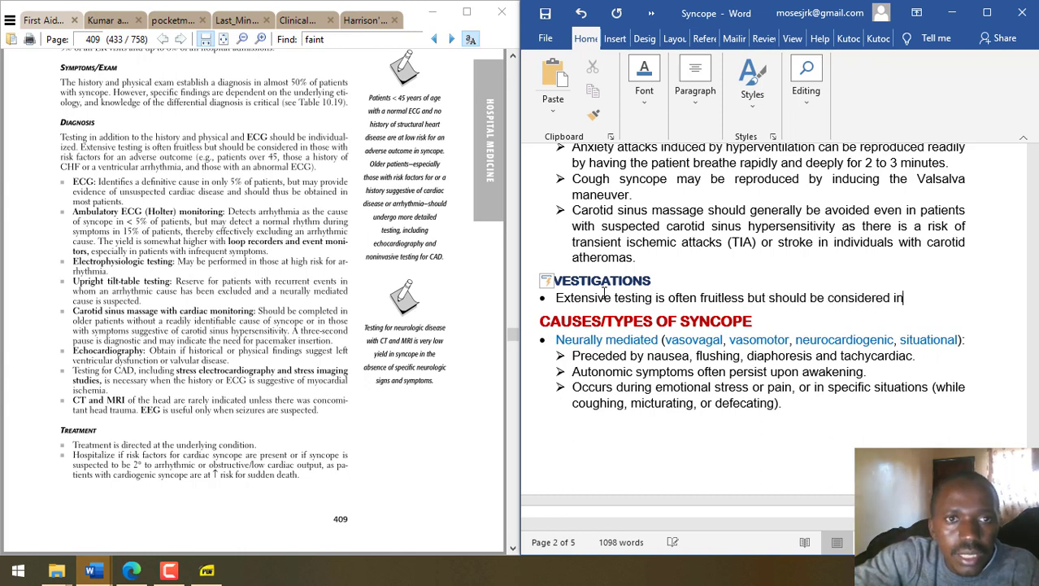
pyautogui.write(' those with r')
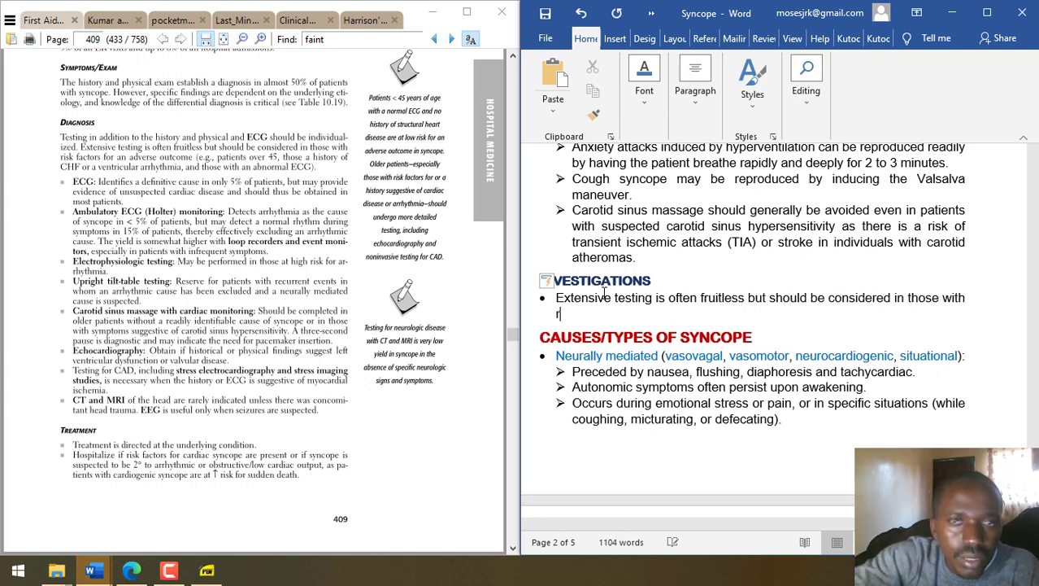
pyautogui.write('isk factors for an adverse outcome (')
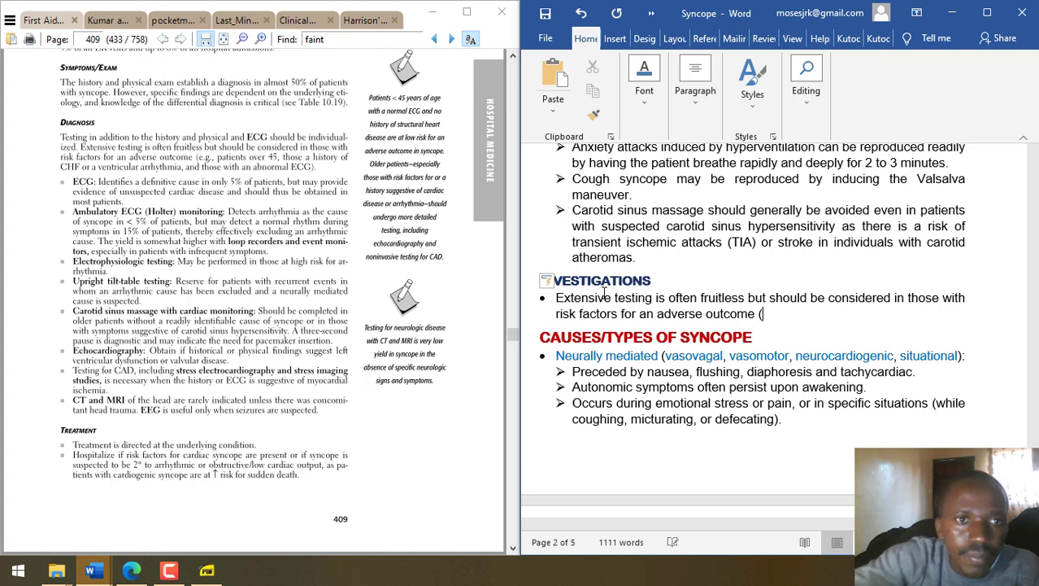
# - Continue the bullet with the parenthetical examples "(e.g., patients over 45, those with a history of CHF"
pyautogui.write('e.g., pa')
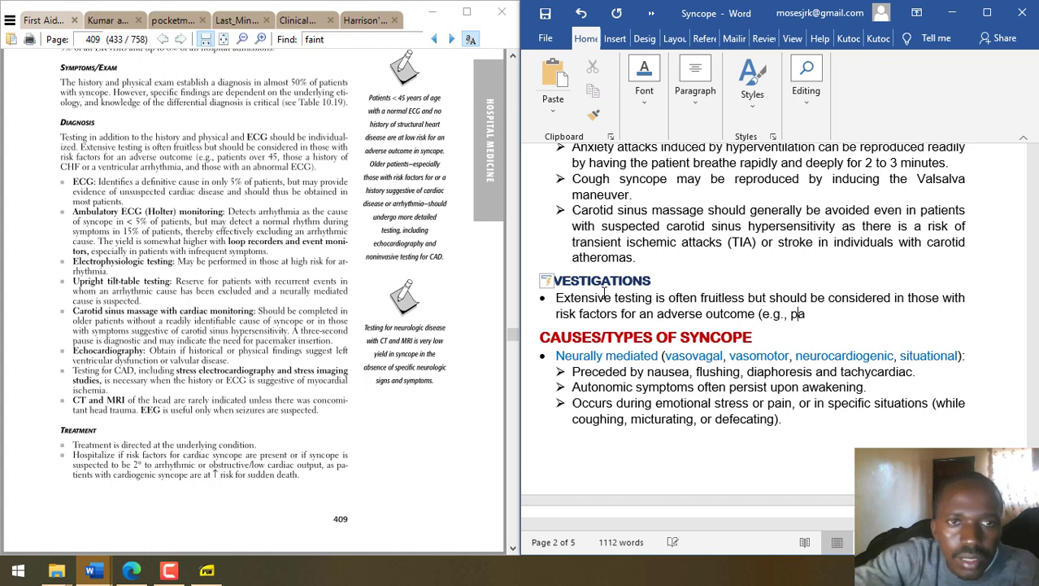
pyautogui.write('tients over 45')
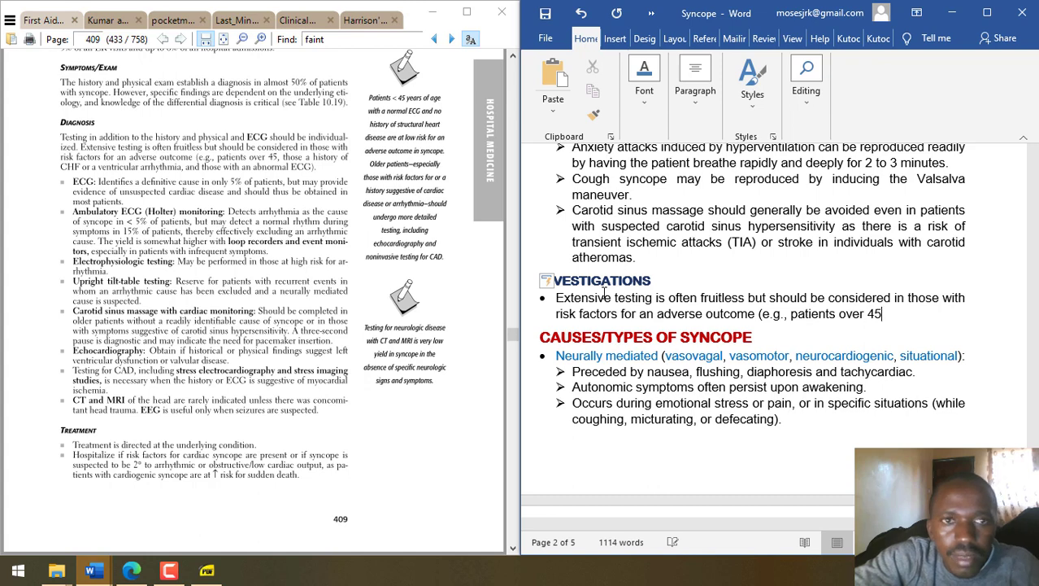
pyautogui.write(', those a his')
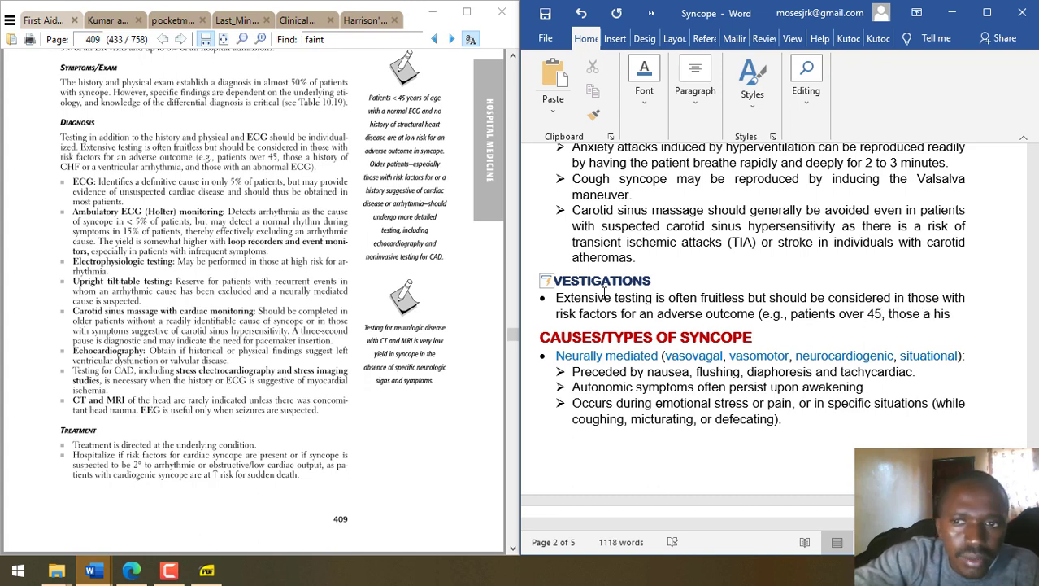
pyautogui.write('tory of')
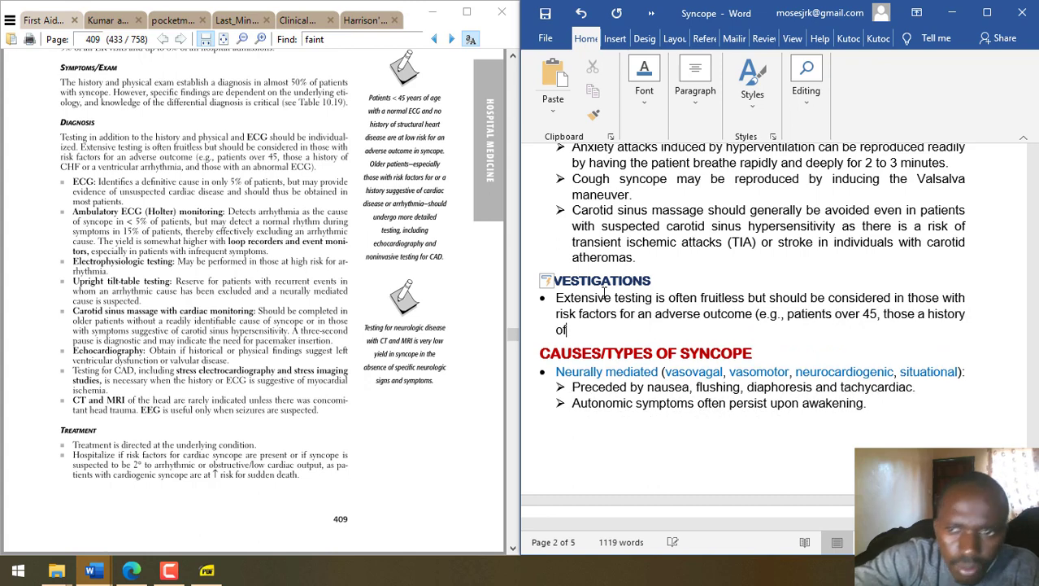
pyautogui.click(912, 314)
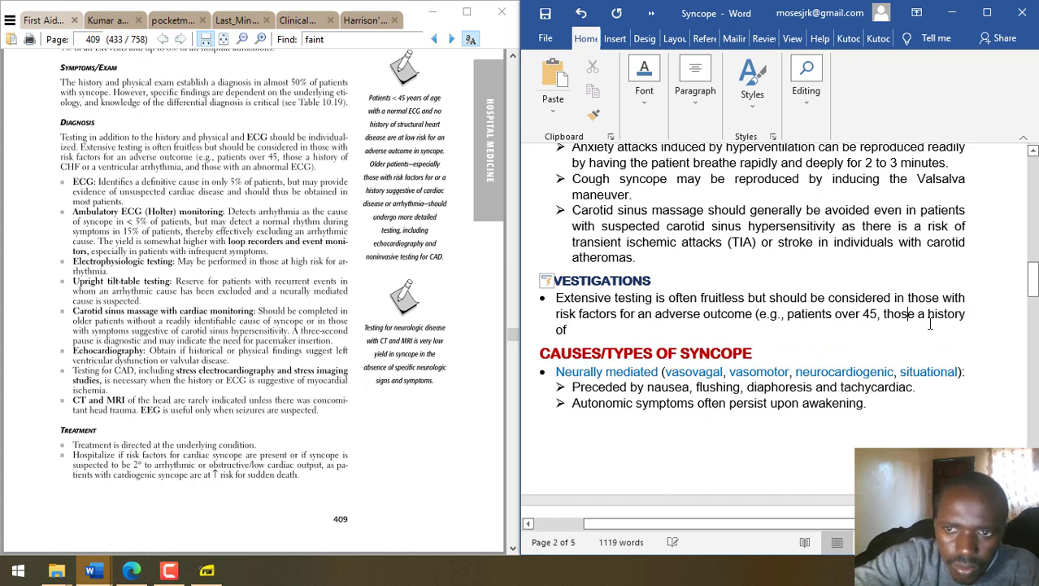
pyautogui.write('wi')
pyautogui.write('th a history of C')
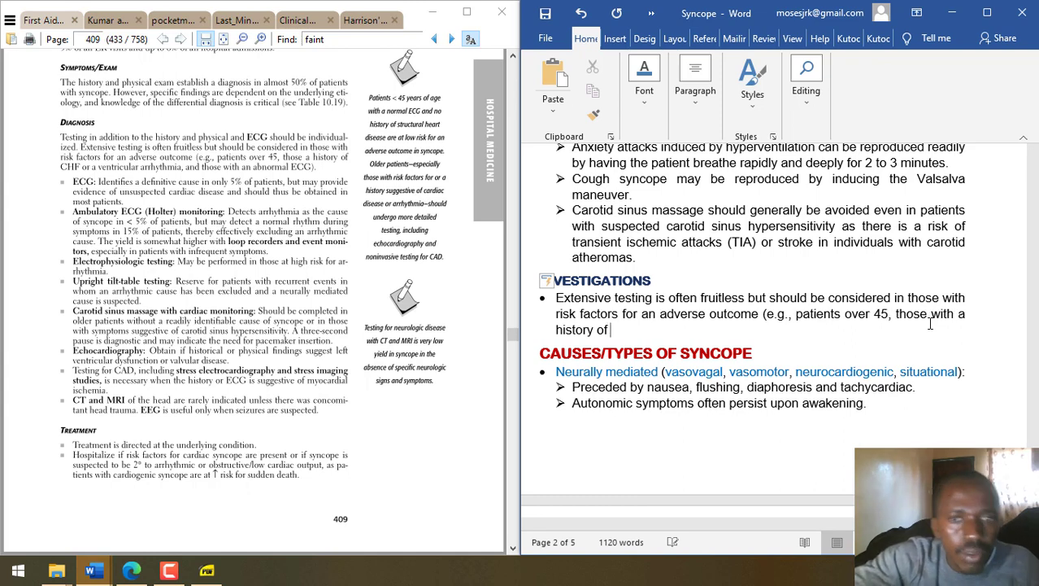
pyautogui.write('HF')
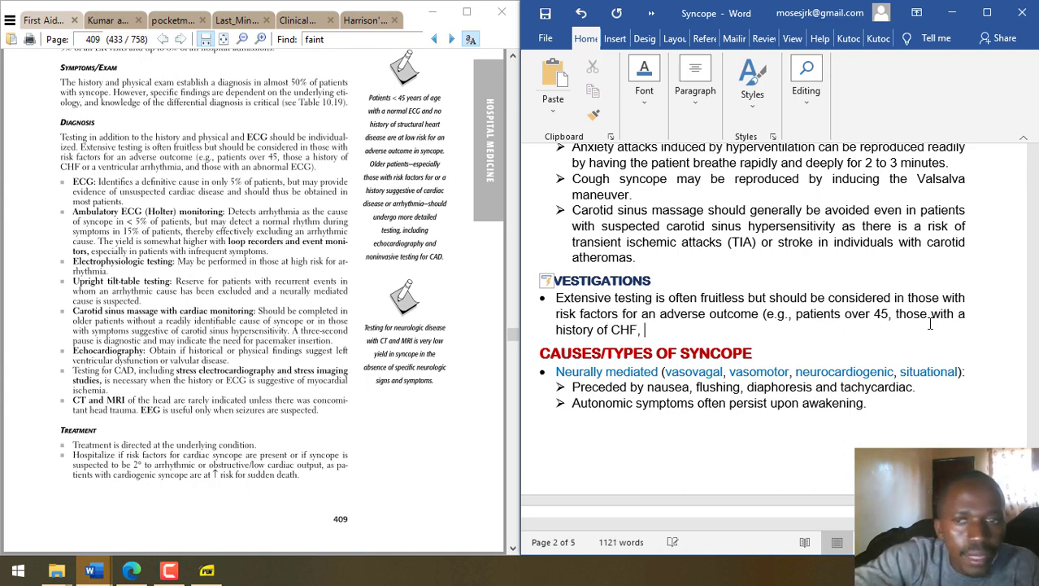
# - Complete the bullet's parenthetical with ", or ventricular arrhythmia, and those with abnormal ECG)."
pyautogui.write(', or ventirc')
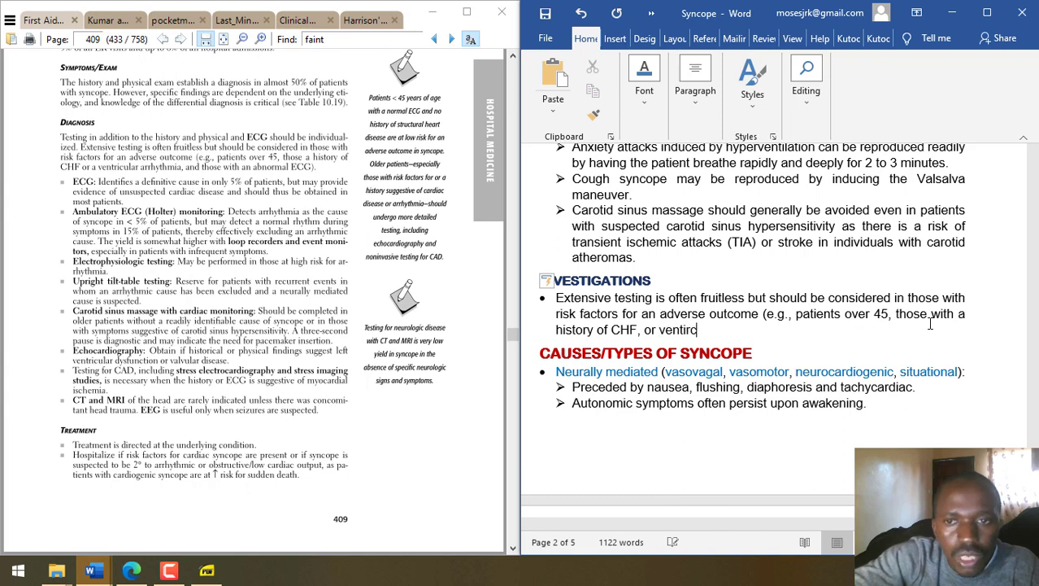
pyautogui.press('BackSpace')
pyautogui.press('BackSpace')
pyautogui.write('ricular arrhythmia ')
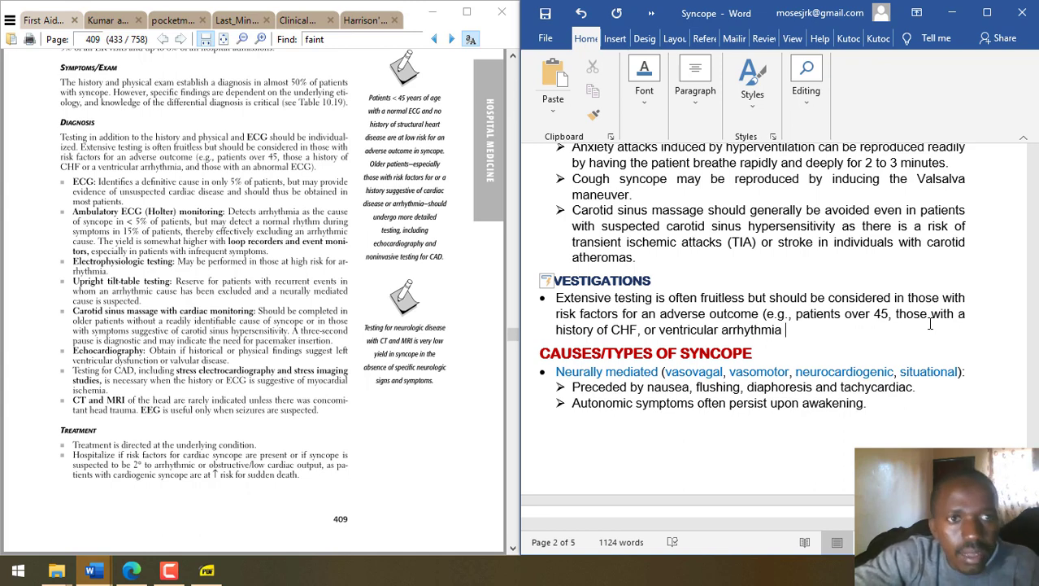
pyautogui.write(', and ')
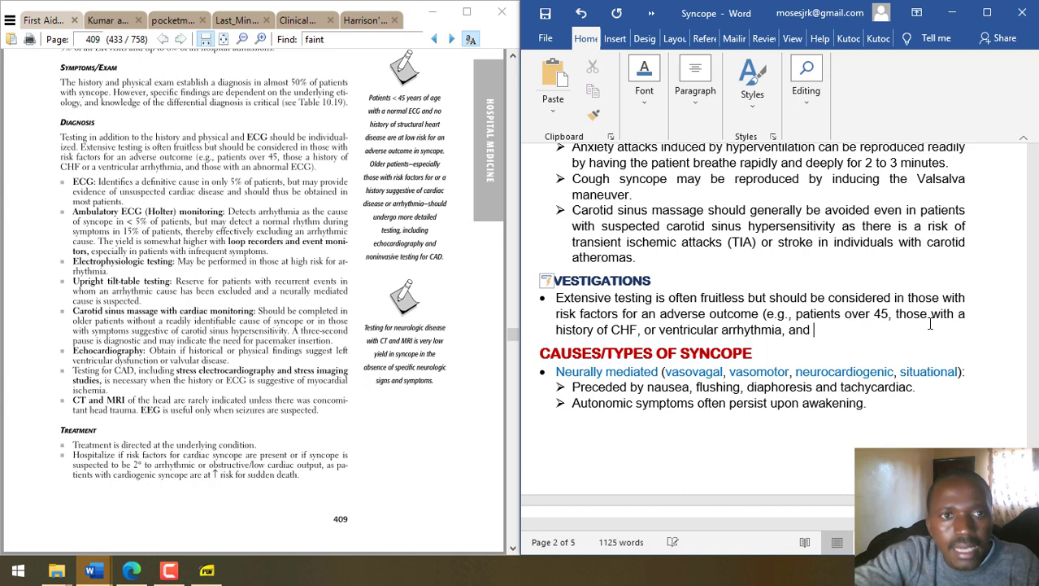
pyautogui.write('those with abn')
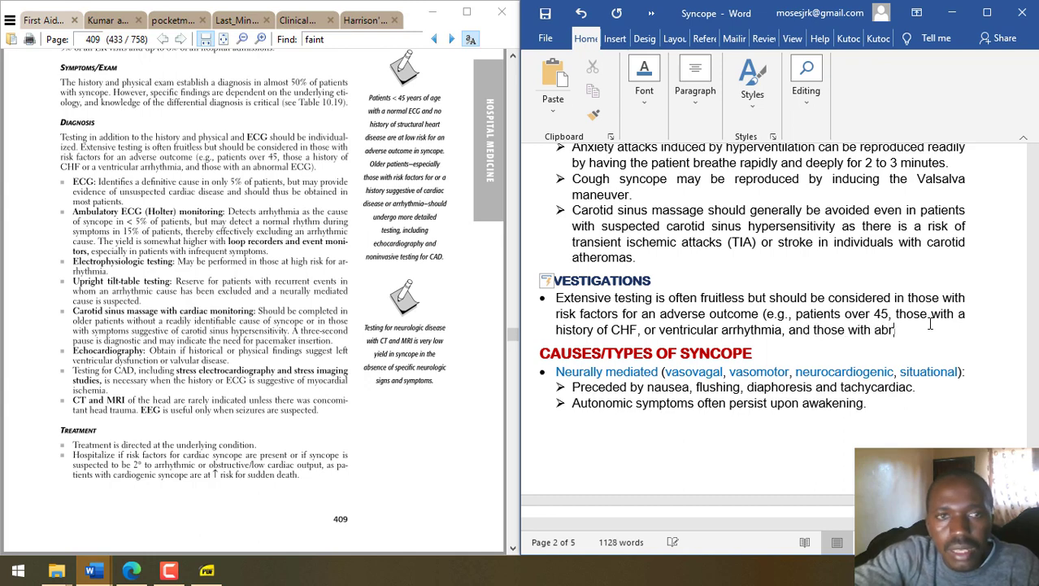
pyautogui.write('ormal ECG')
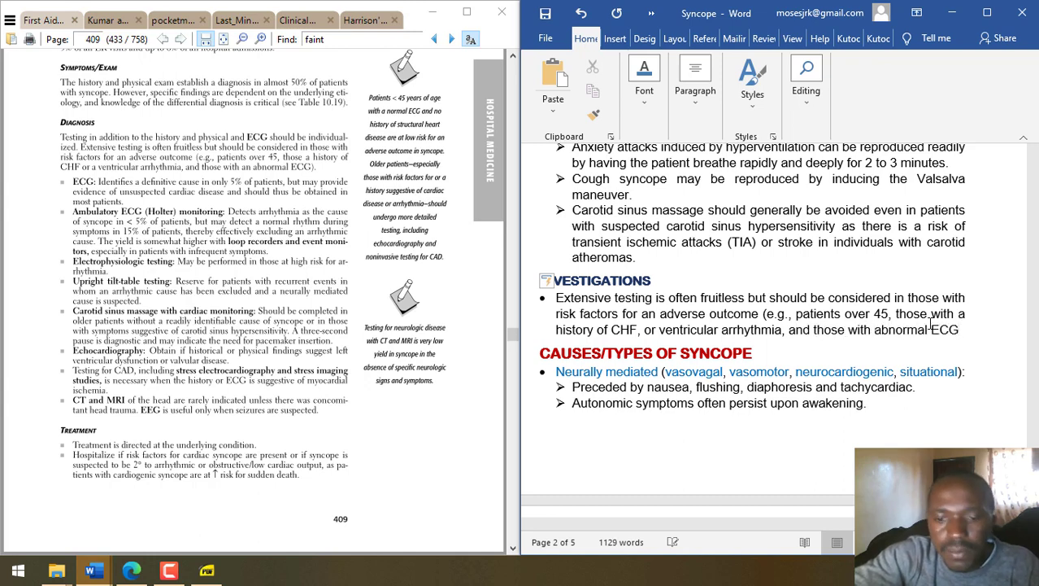
pyautogui.write(').')
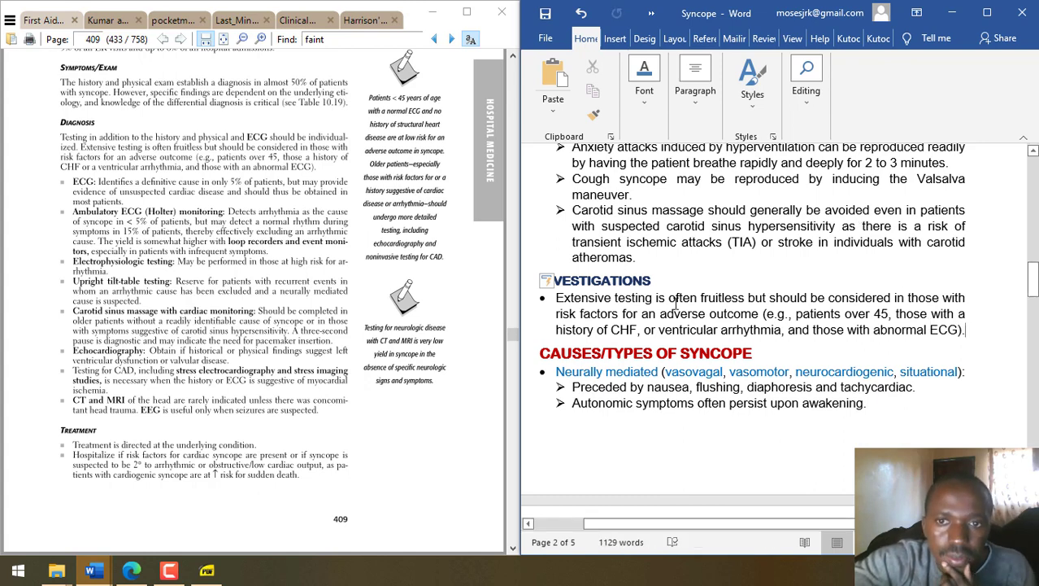
# - Color the word "fruitless" blue in the first investigations bullet
pyautogui.moveTo(701, 298); pyautogui.dragTo(742, 294)
pyautogui.click(737, 302)
pyautogui.click(740, 302)
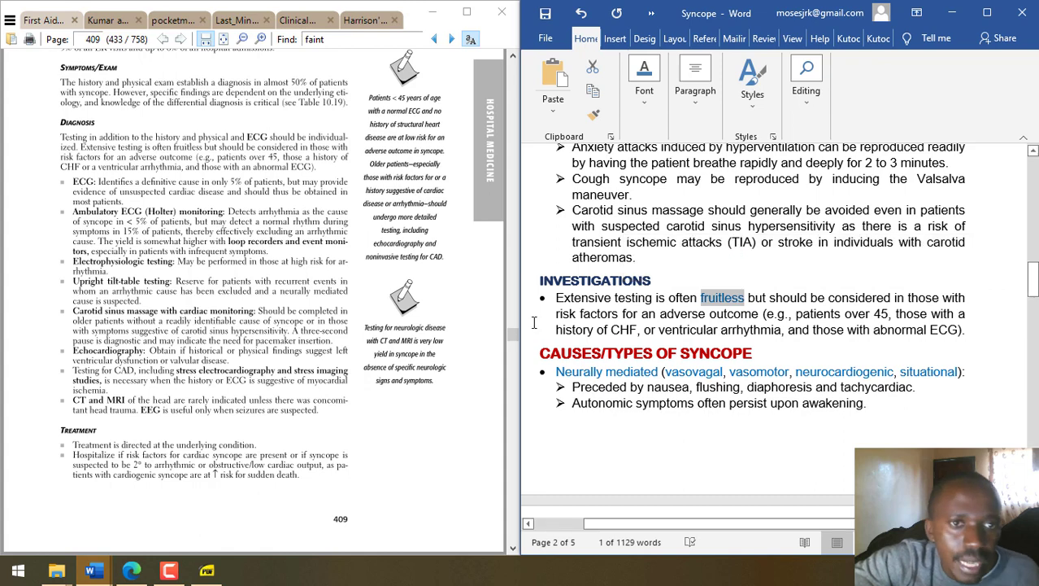
pyautogui.click(972, 327)
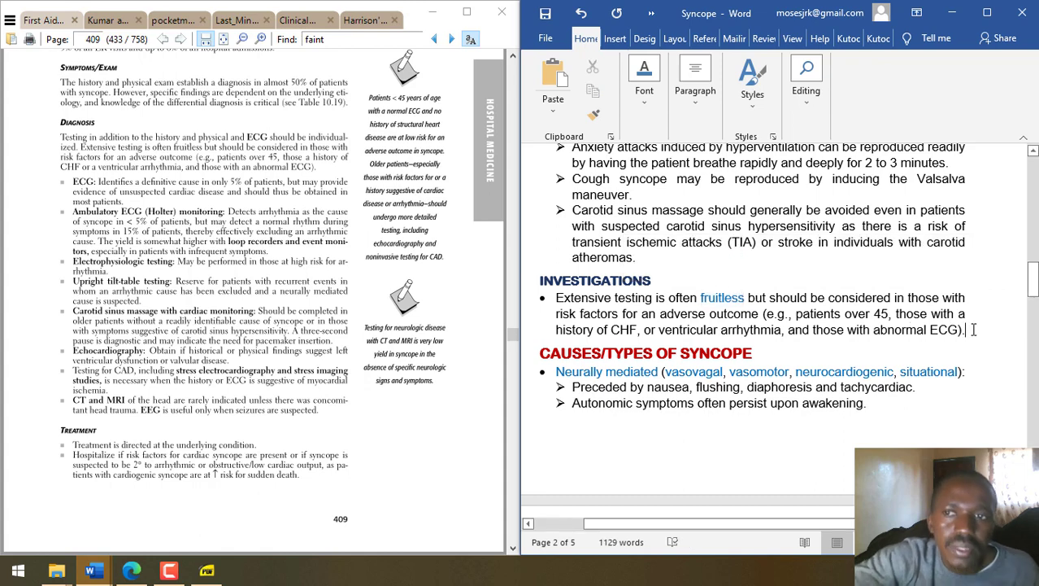
# - Add two bullets to the investigations list: "ECG:" and "Ambulatory ECG (Holter) monitoring:"
pyautogui.press('Return')
pyautogui.write('ECG:')
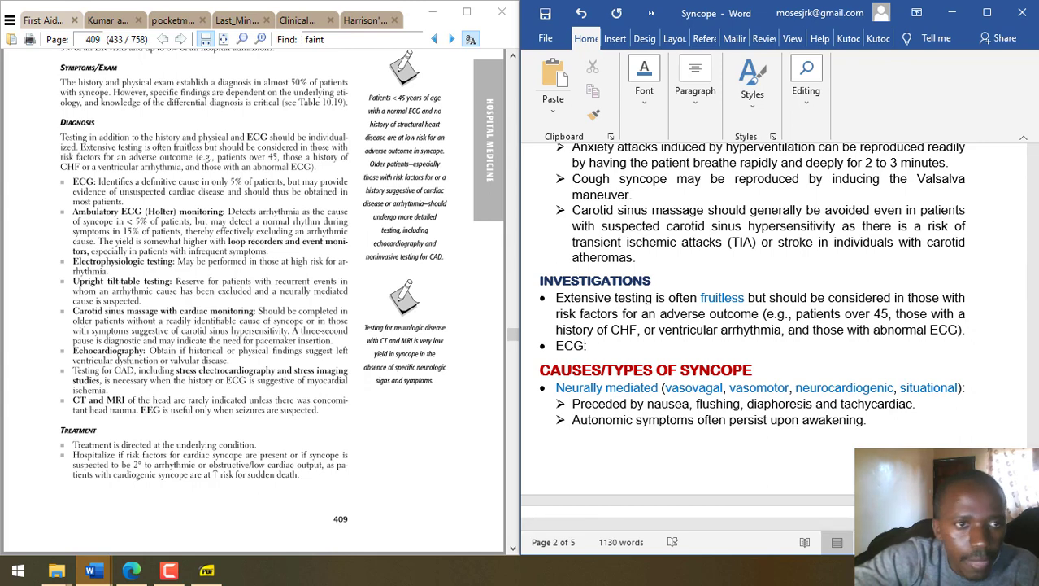
pyautogui.press('Return')
pyautogui.write('Ambul')
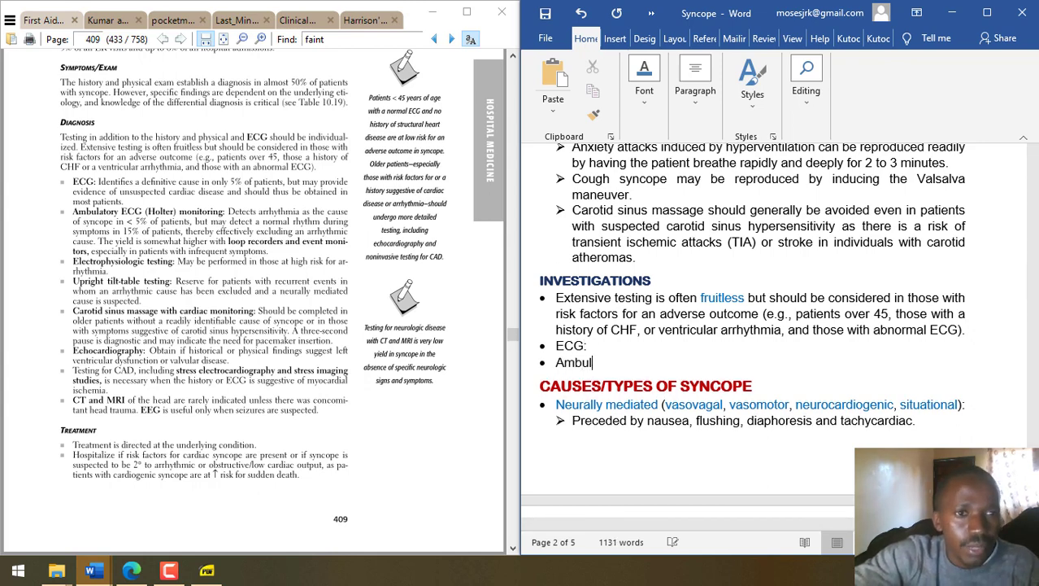
pyautogui.write('atory ECG (Holte')
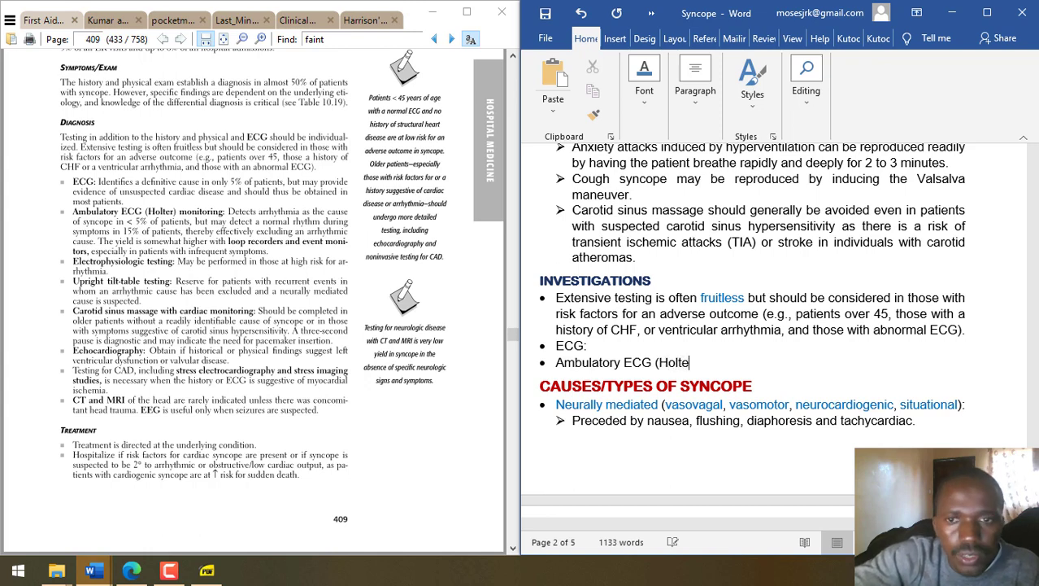
pyautogui.write('r) monitor')
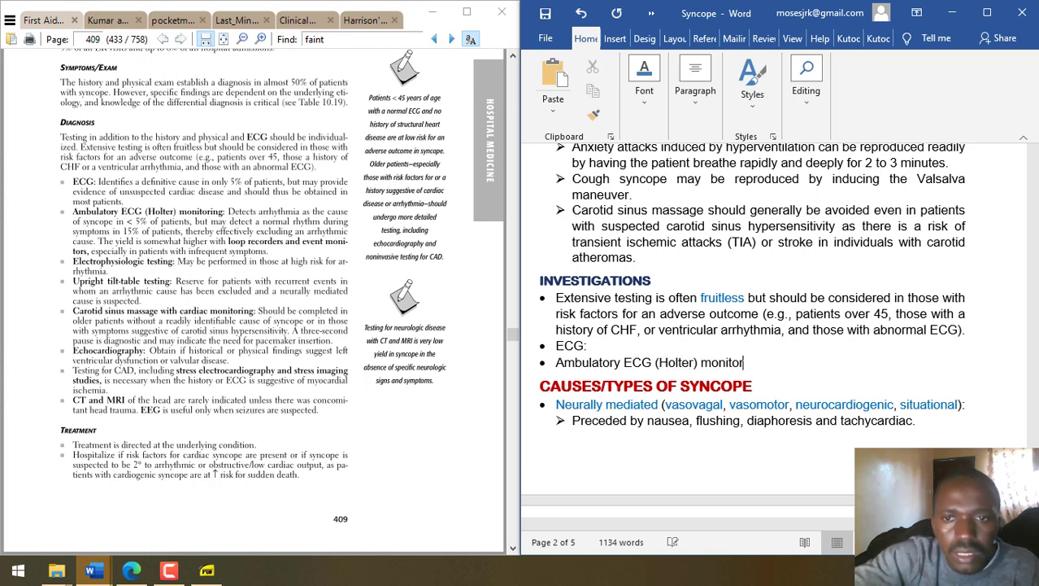
pyautogui.write('ing:')
# - Add the bullet "Electrophysiologic testing:" below the Ambulatory ECG (Holter) monitoring bullet
pyautogui.press('Return')
pyautogui.write('Ele')
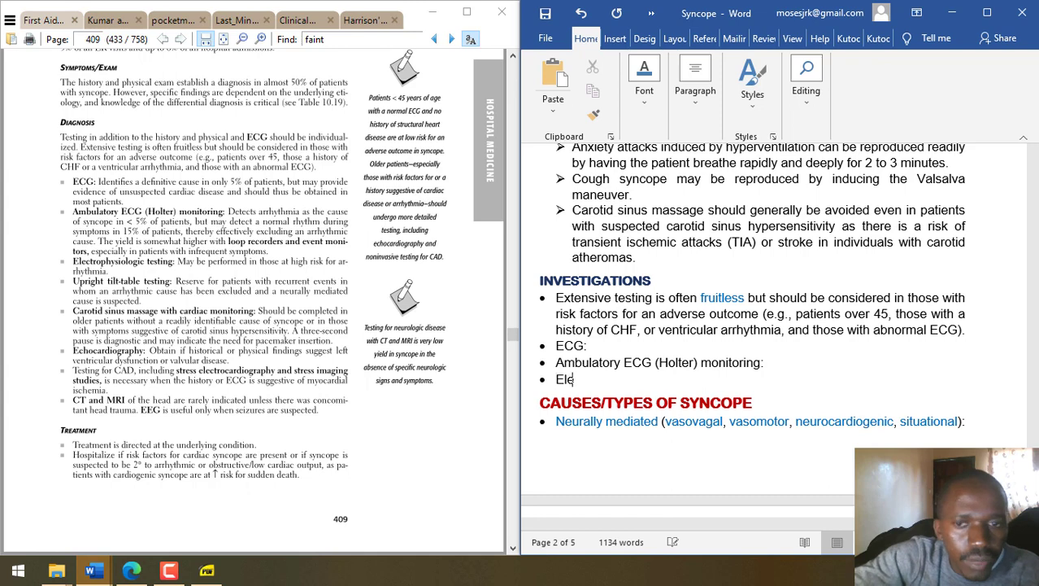
pyautogui.write('ctrophysi')
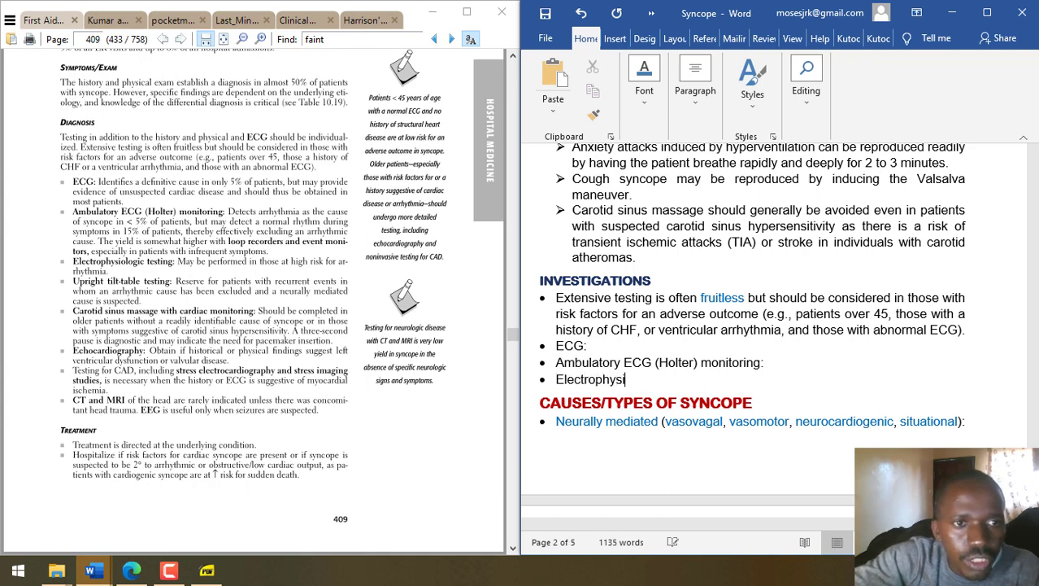
pyautogui.write('ologic testing:')
# - Add two more bullets to the investigations list: "Upright tilt table testing:" and "Carotid sinus massage with cardiac monitoring:"
pyautogui.press('Return')
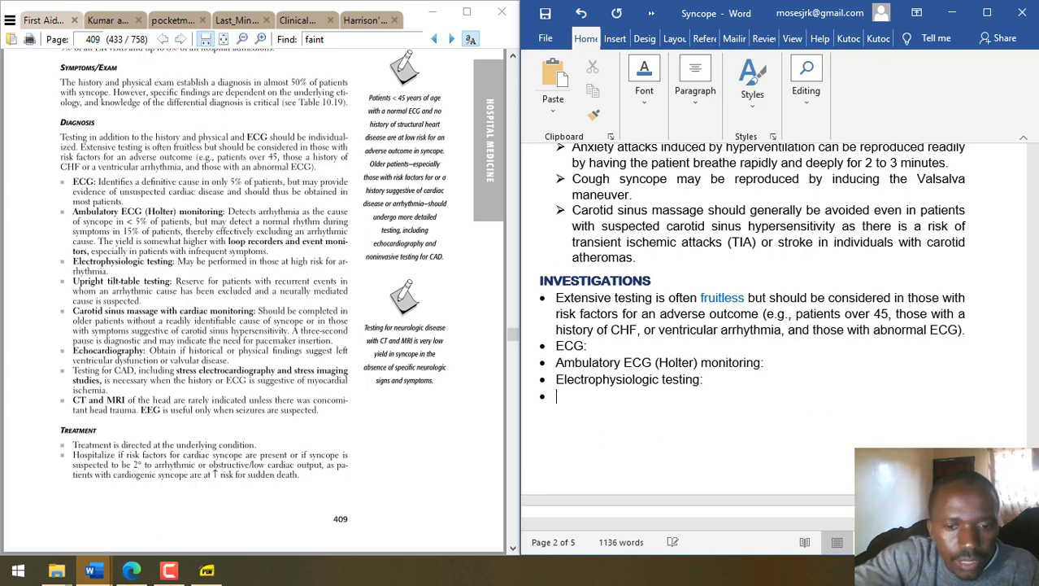
pyautogui.write('Upright ti')
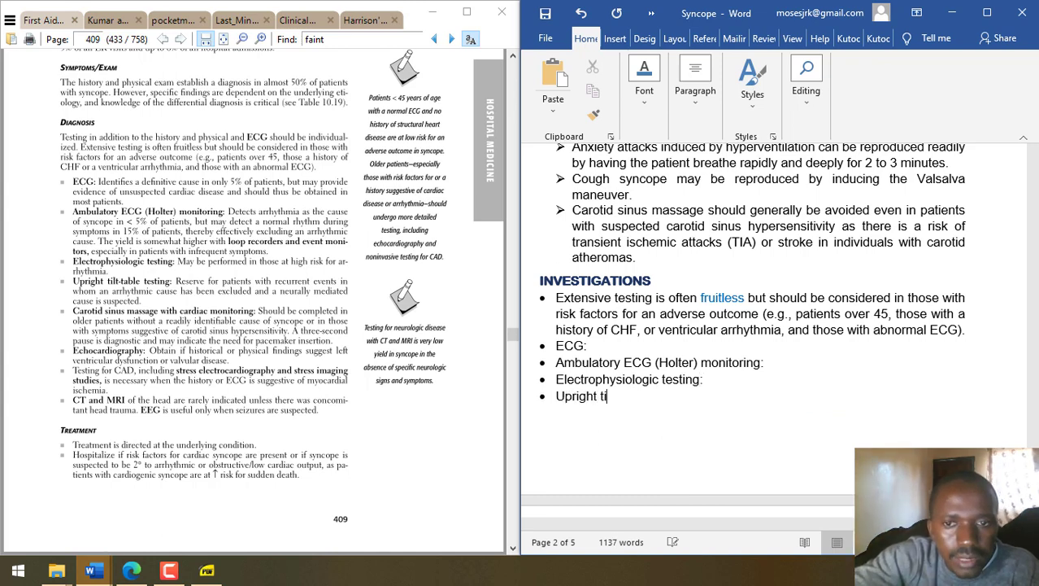
pyautogui.write('lt table testing: CAr')
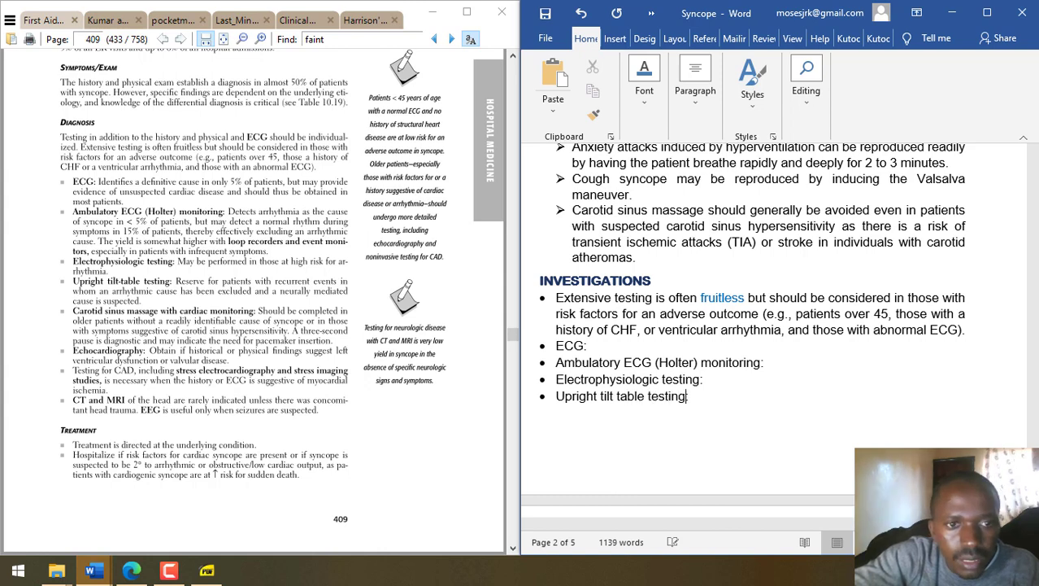
pyautogui.press('BackSpace')
pyautogui.press('BackSpace')
pyautogui.press('BackSpace')
pyautogui.write('CArotid sinus massage with cardiac monitoring:')
# - Add an "Echocardiography" bullet and move it directly below the Ambulatory ECG (Holter) monitoring bullet
pyautogui.scroll(-2, 692, 325)
pyautogui.press('Down')
pyautogui.write('E')
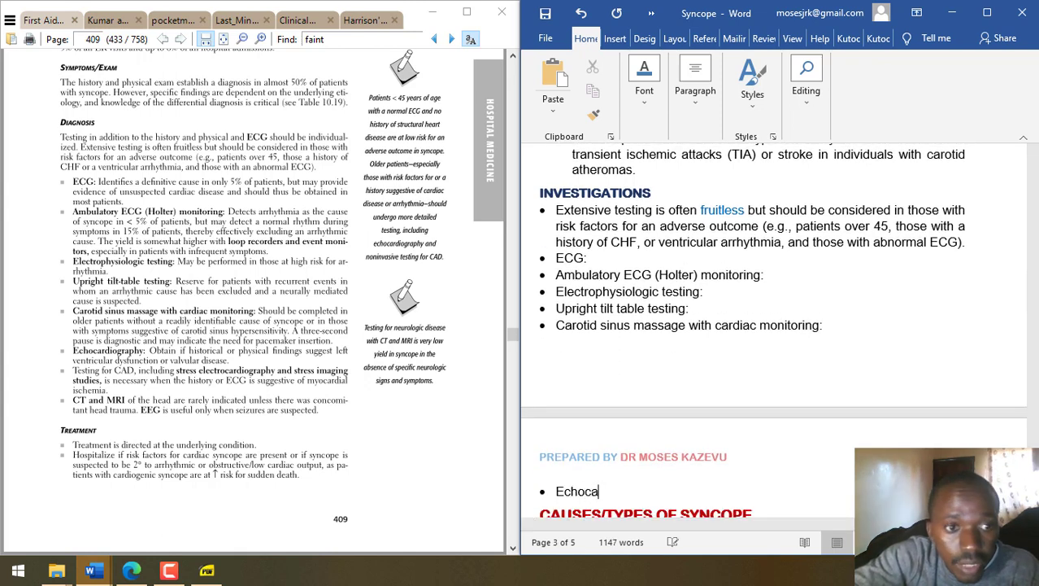
pyautogui.write('rdiography')
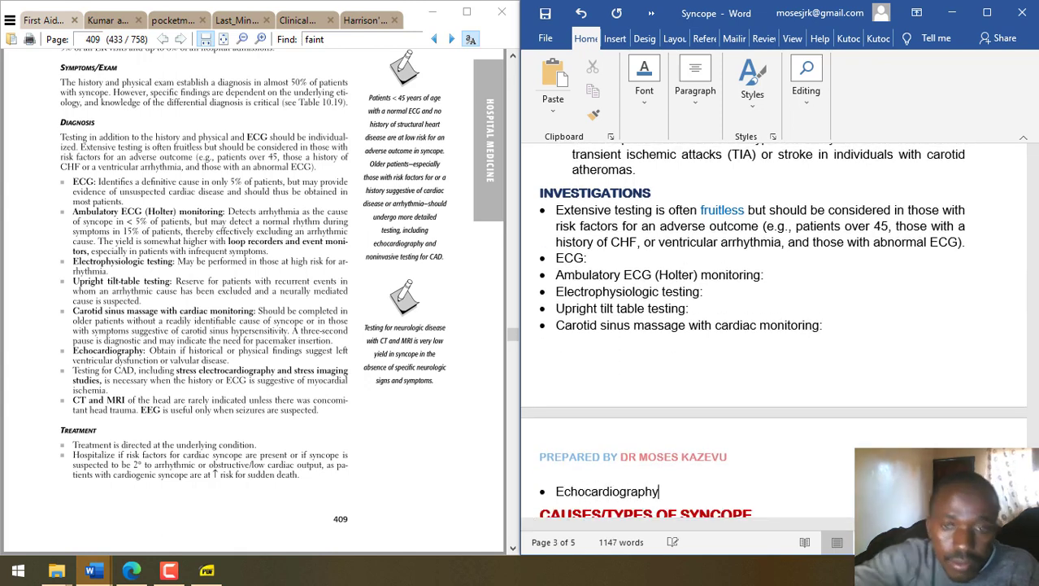
pyautogui.moveTo(682, 491); pyautogui.dragTo(557, 293)
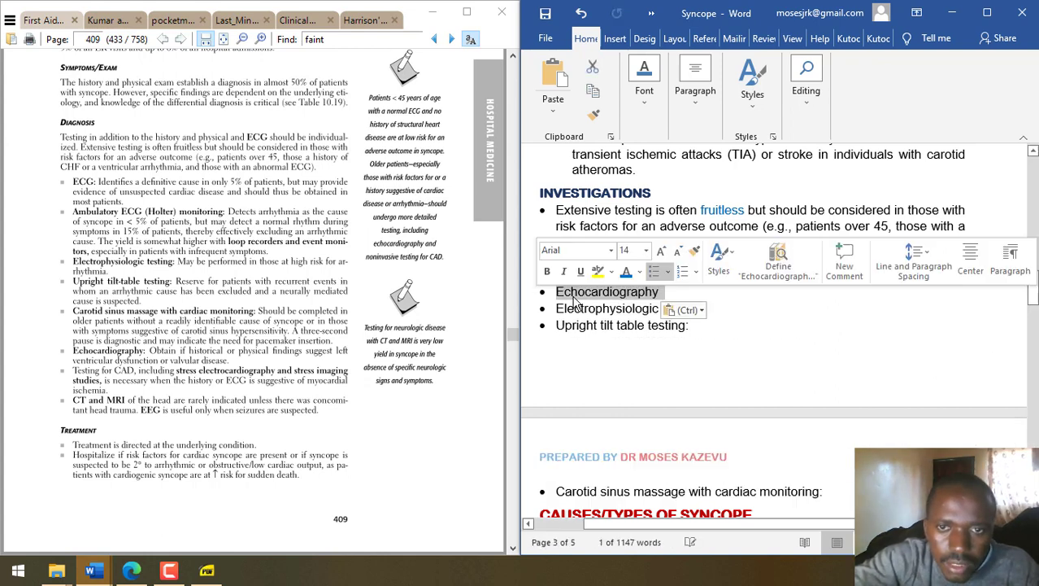
pyautogui.click(822, 486)
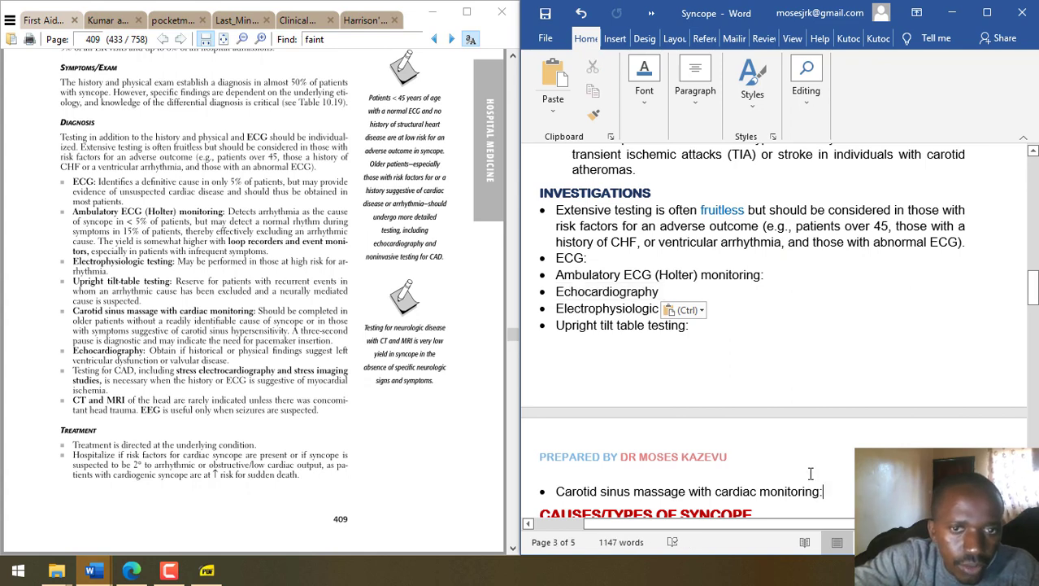
# - Below Echocardiography, add the bullet "Stress electrocardiography and stress imaging studies: Testing for CAD (myocardial ischemia)"
pyautogui.click(698, 296)
pyautogui.press('Return')
pyautogui.write('Testing for CAD')
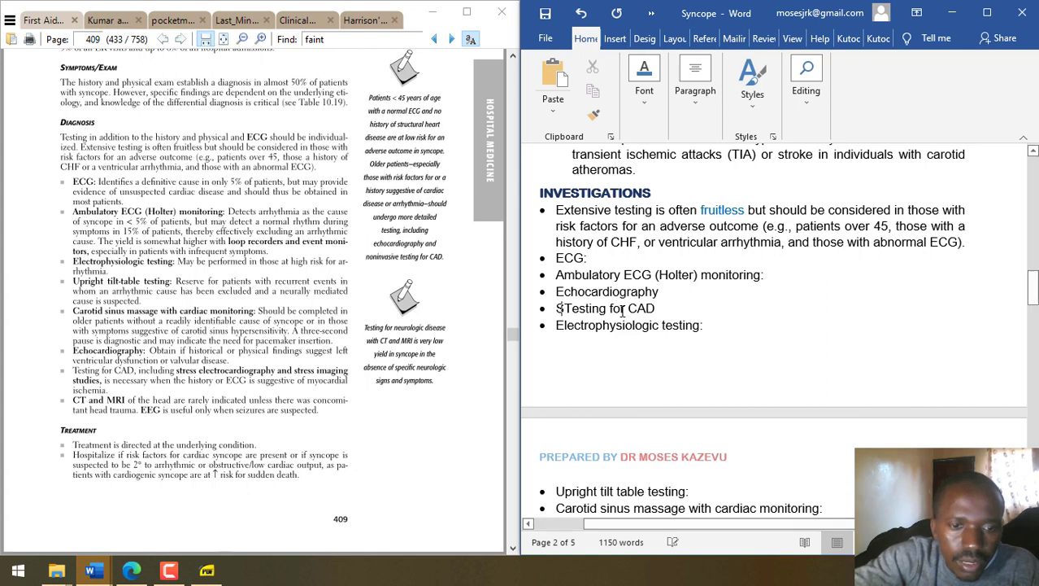
pyautogui.write('Stress e')
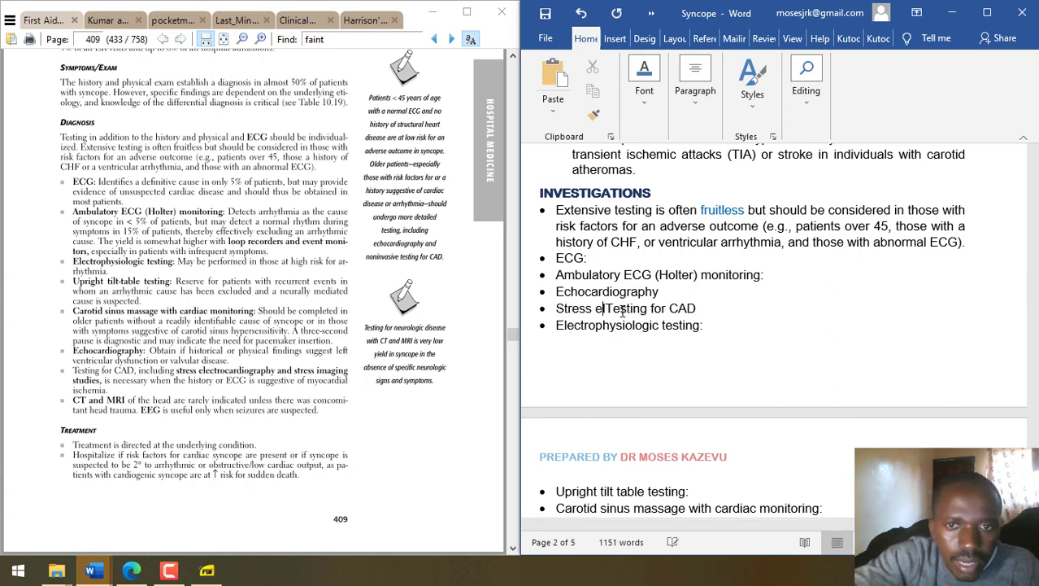
pyautogui.write('lectrocardiography and stress imaging stau')
pyautogui.press('BackSpace')
pyautogui.press('BackSpace')
pyautogui.write('udies:')
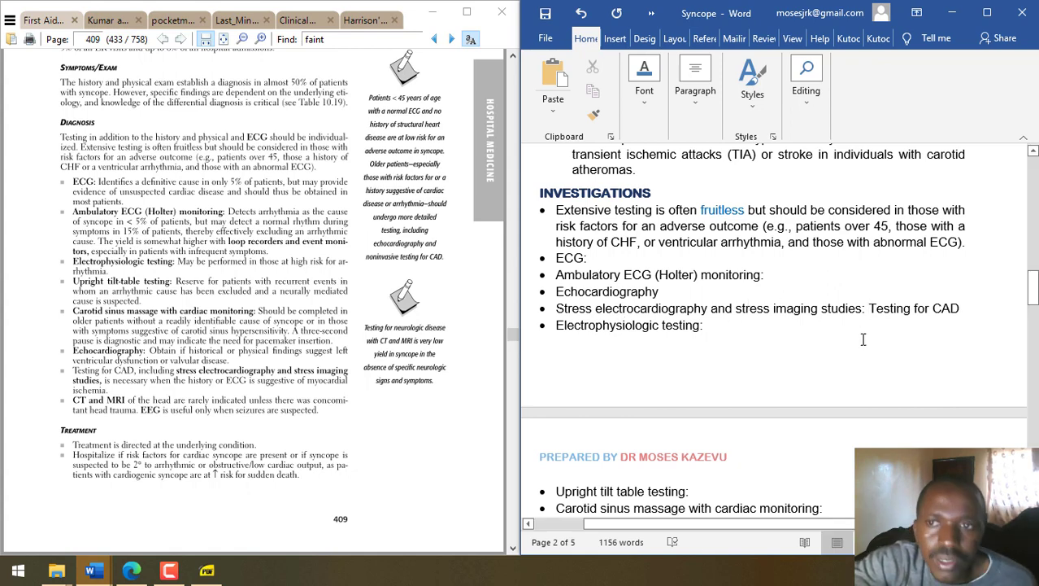
pyautogui.write('(myocar')
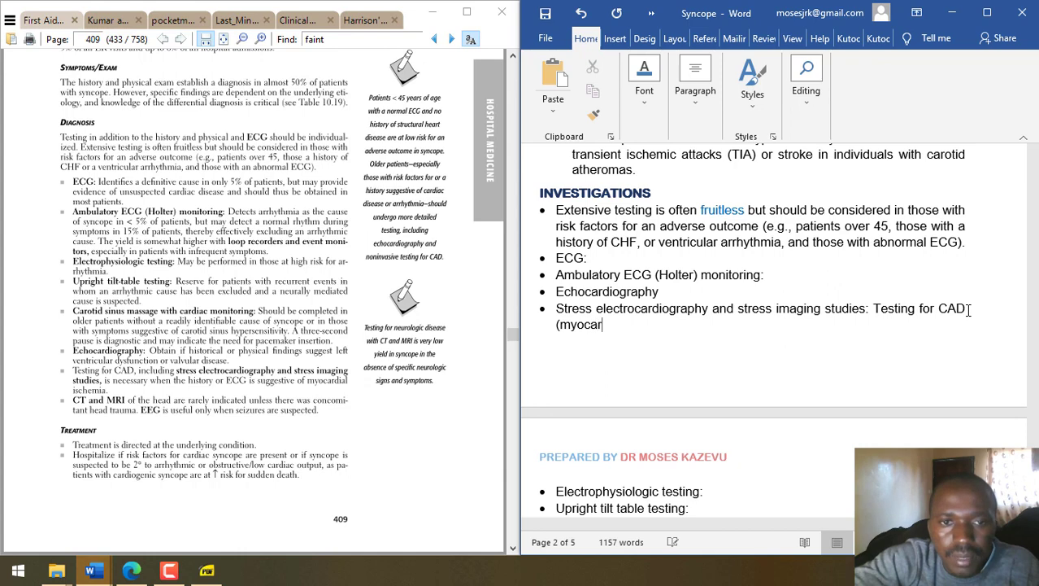
pyautogui.write('dial ischemia')
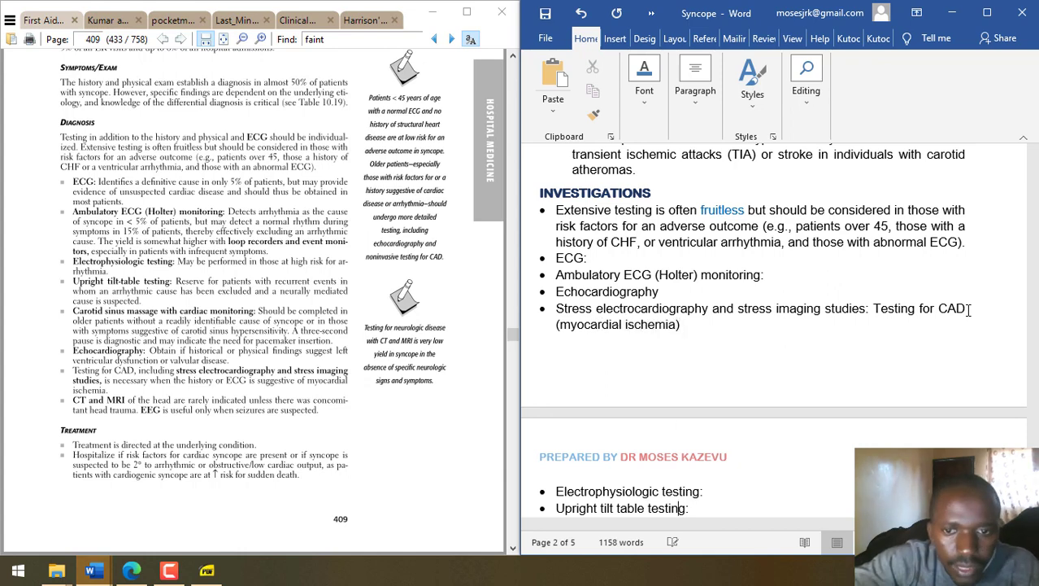
# - At the end of the investigations list, add a "CT and MRI of the head:" bullet saying they are rarely indicated unless there is head trauma
pyautogui.scroll(-1, 967, 310)
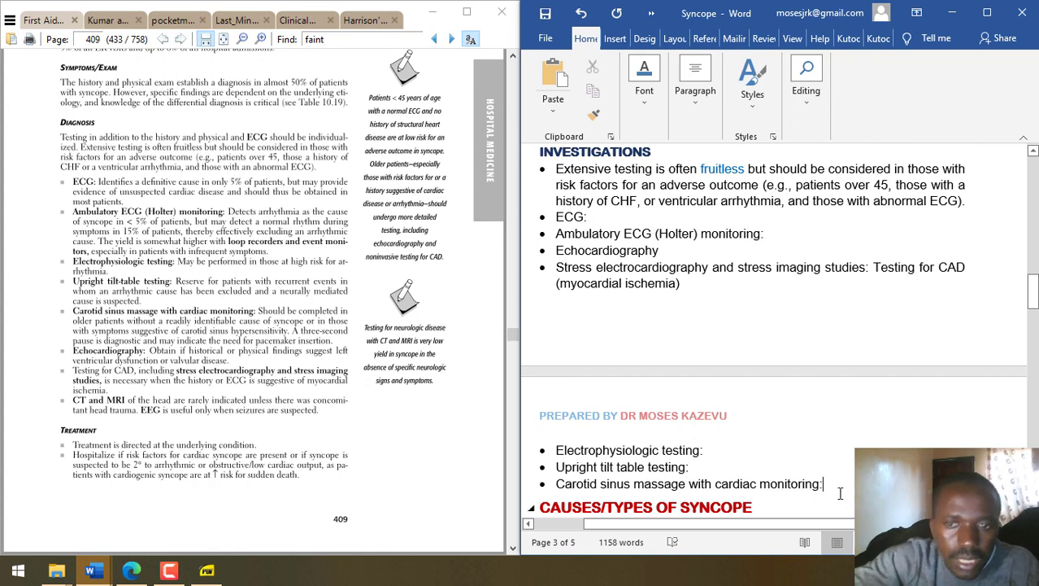
pyautogui.press('Return')
pyautogui.write('CT and MR')
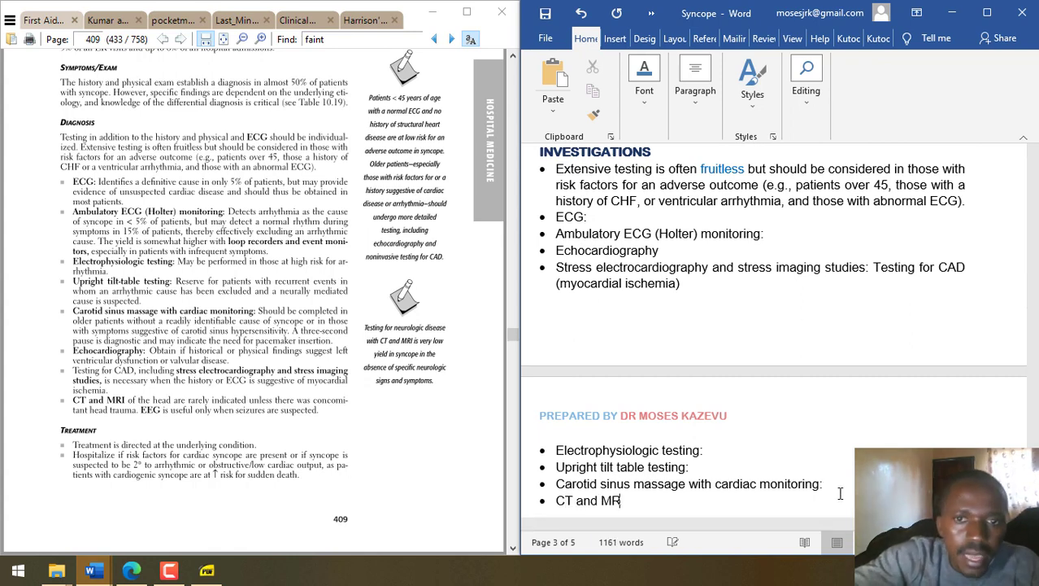
pyautogui.write('I of the head: ')
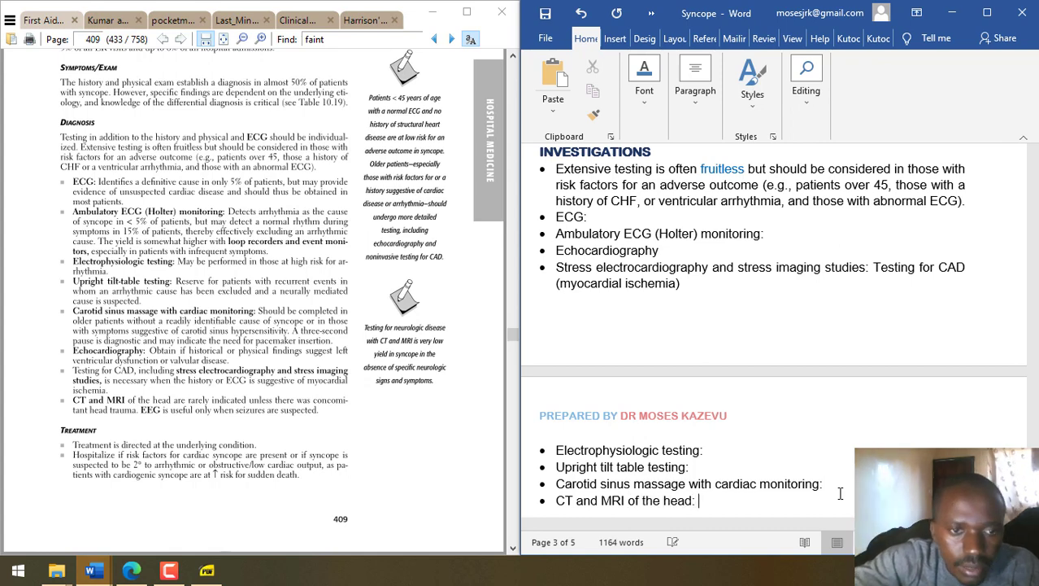
pyautogui.write('rarely indiacted ')
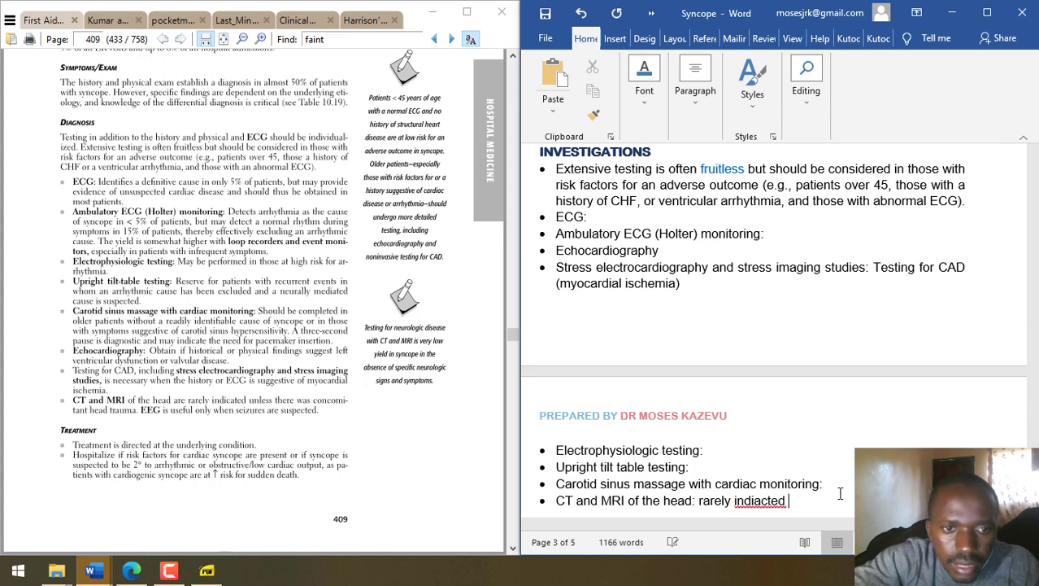
pyautogui.write('unless there')
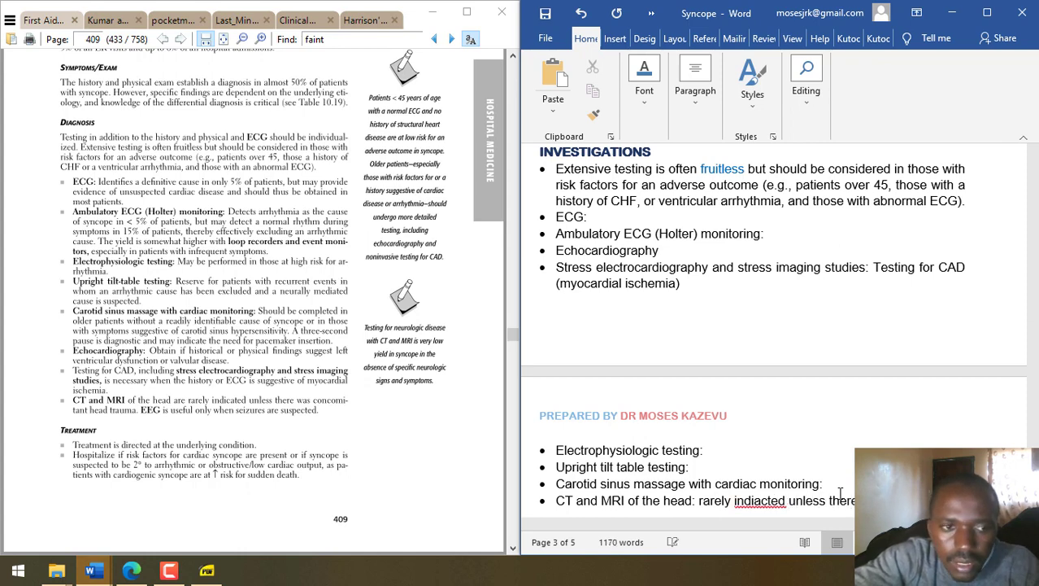
pyautogui.write(' head trauma')
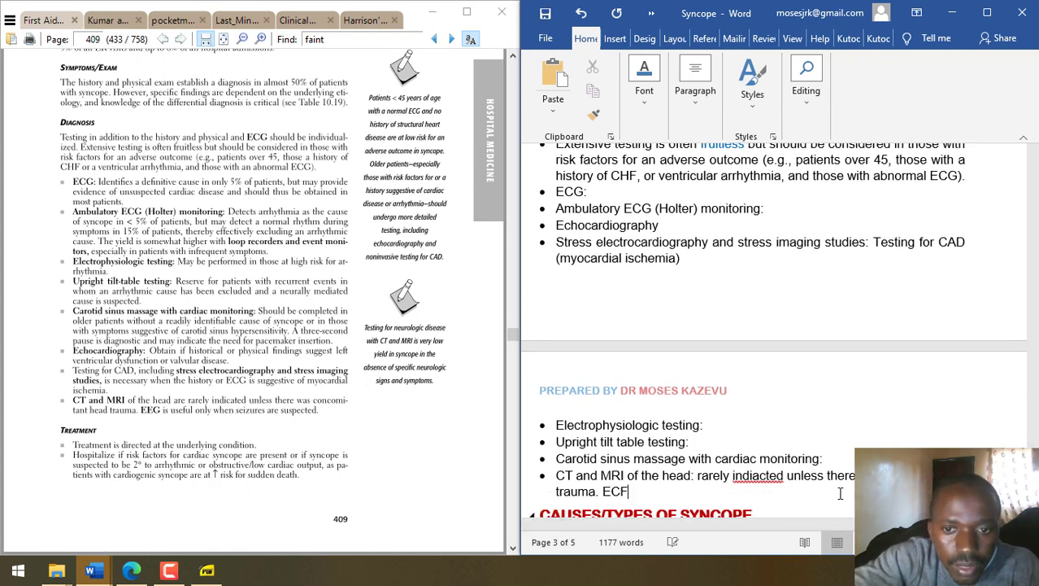
# - Finish the CT and MRI bullet with the sentence "EEG is useful only when seizures are suspected."
pyautogui.press('BackSpace')
pyautogui.press('BackSpace')
pyautogui.write('G')
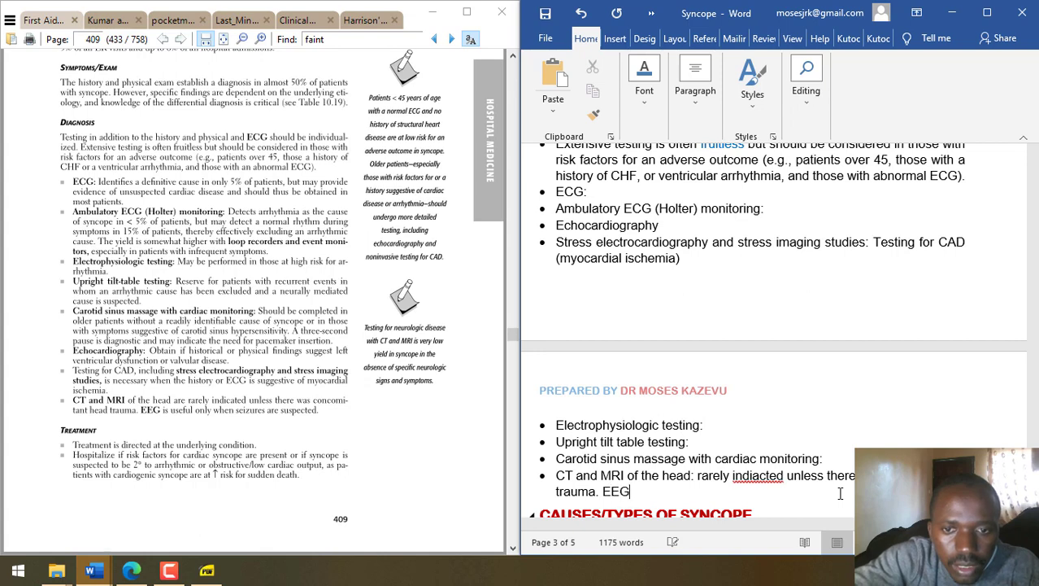
pyautogui.write(' is usefule only when s')
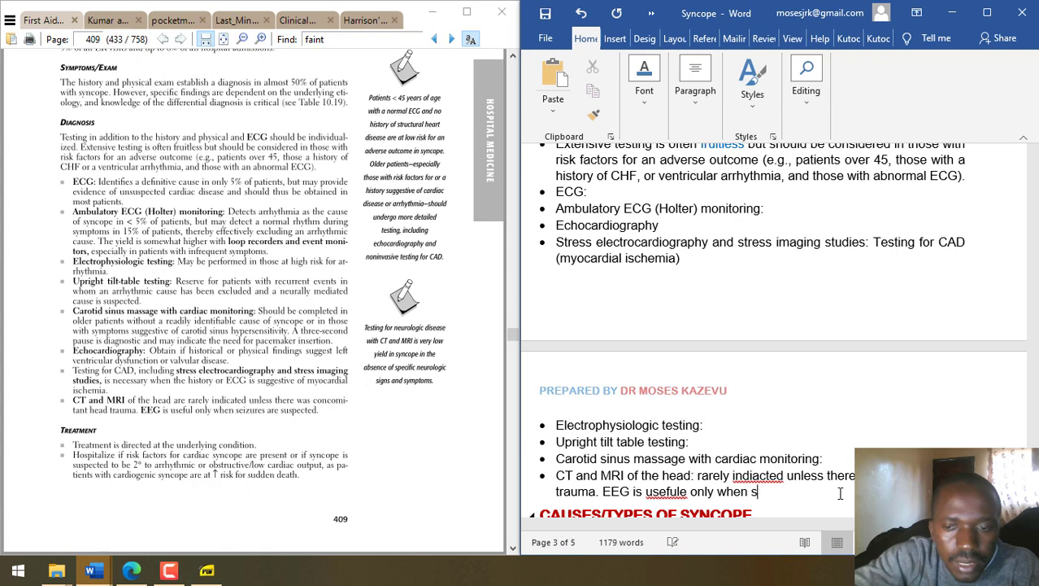
pyautogui.write('eizures are sus')
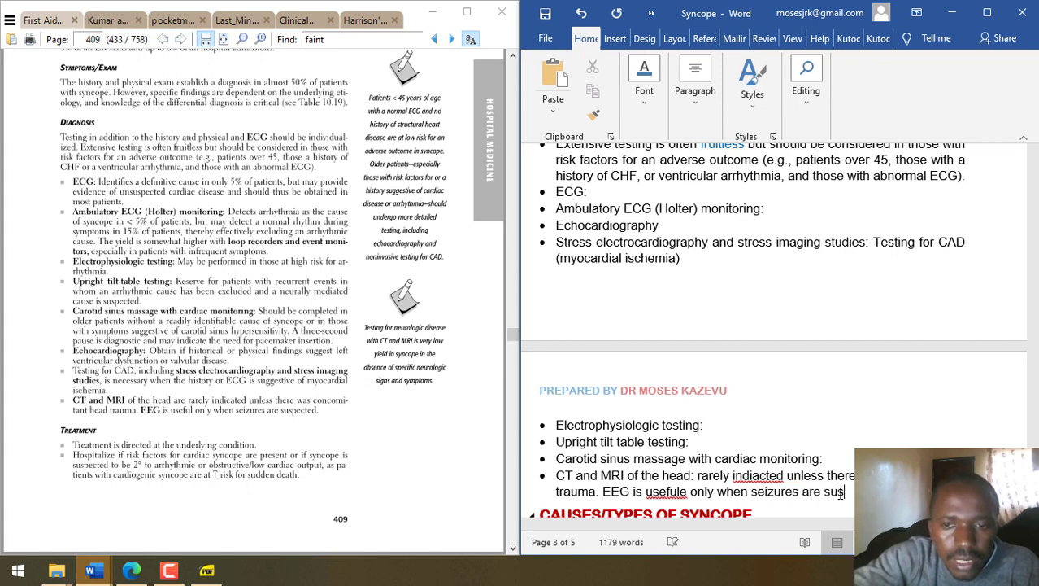
pyautogui.write('cted.')
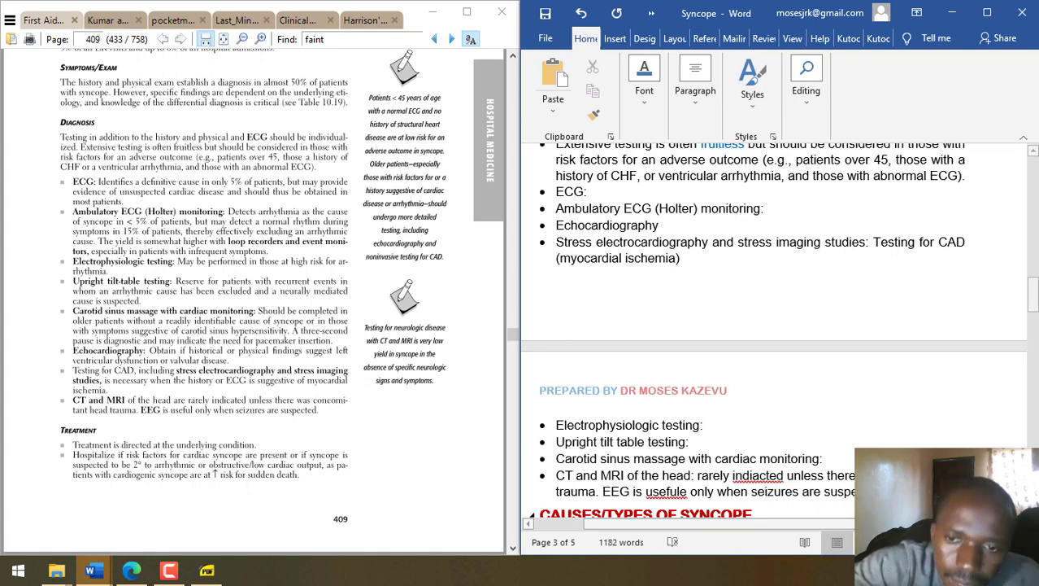
pyautogui.click(687, 492)
pyautogui.press('BackSpace')
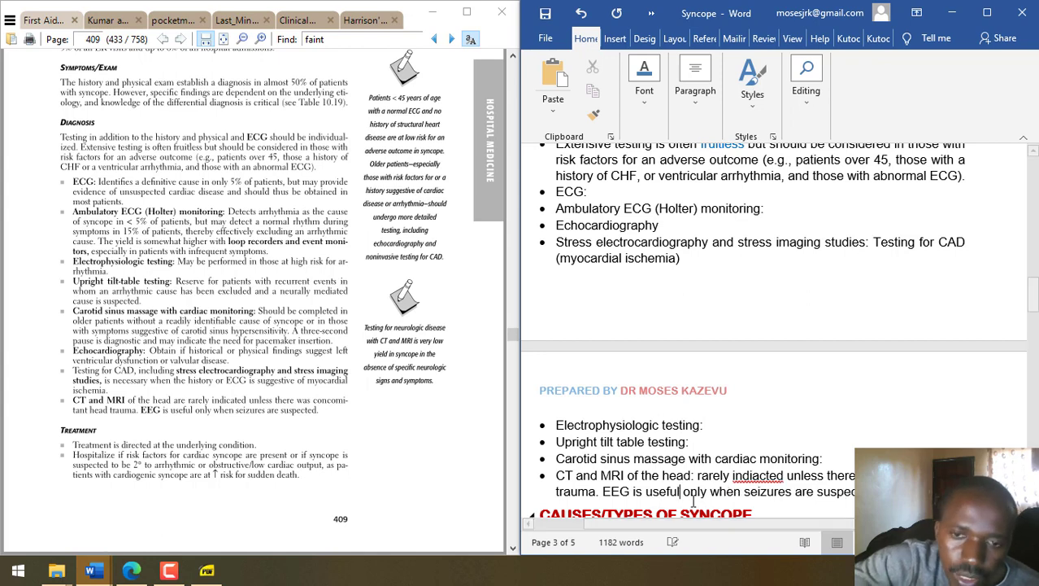
# - Color "EEG" and "seizures are suspected" blue in the last investigations bullet
pyautogui.doubleClick(608, 491)
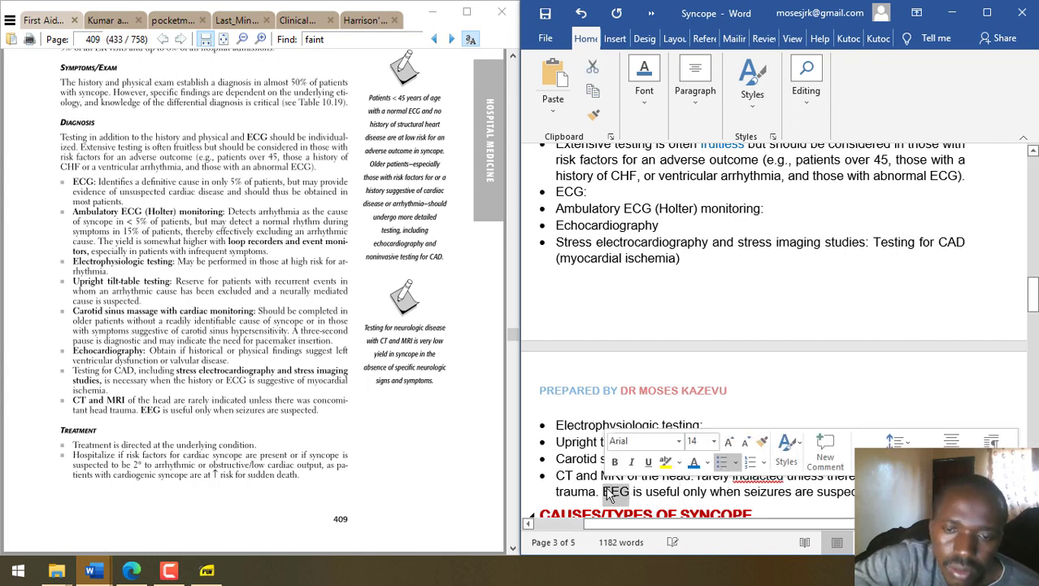
pyautogui.click(773, 491)
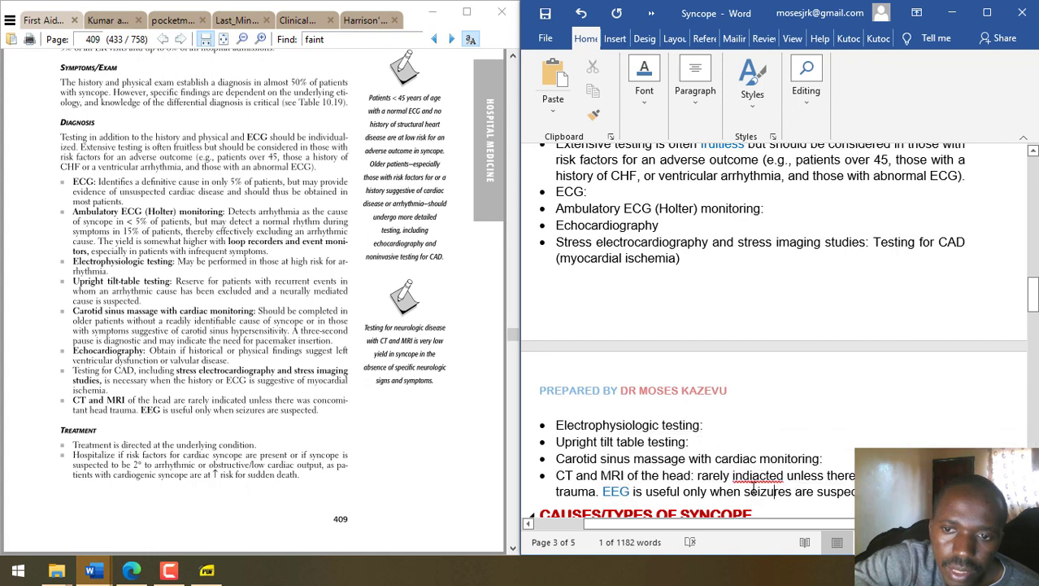
pyautogui.moveTo(747, 492); pyautogui.dragTo(853, 493)
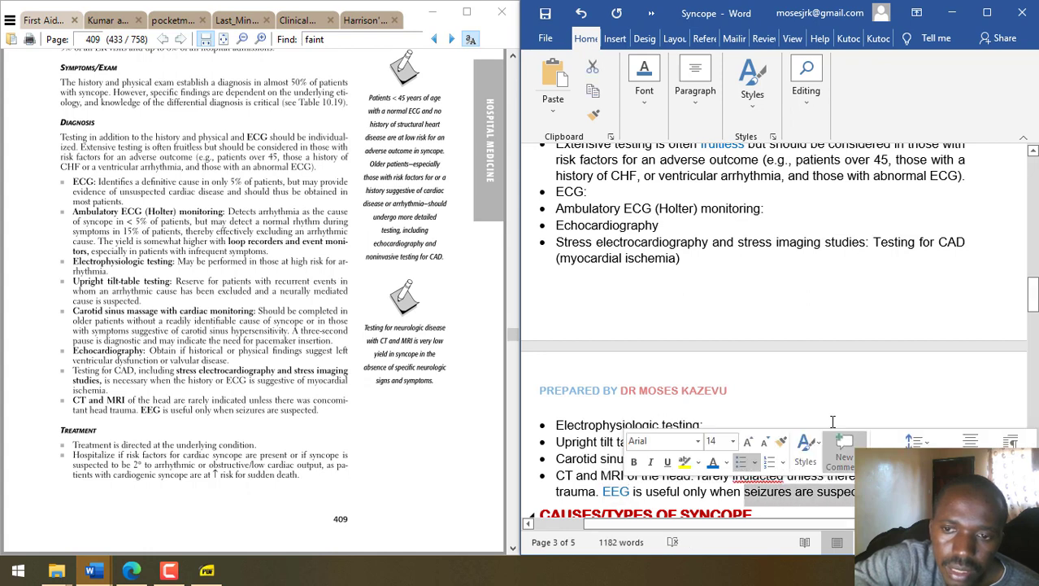
pyautogui.click(712, 462)
pyautogui.click(733, 492)
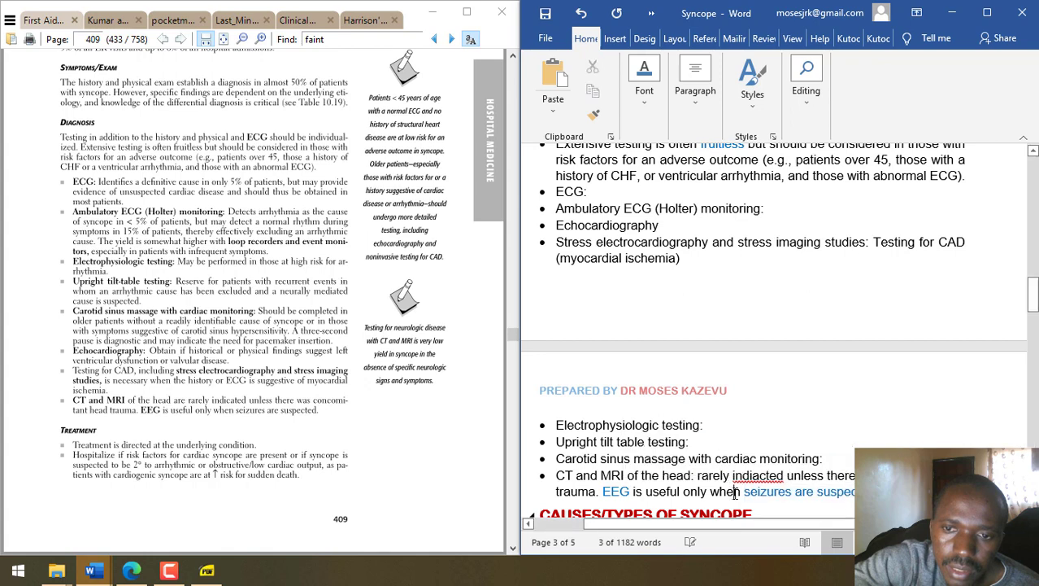
# - Correct the misspelled word to "indicated" and color "CT and MRI of the head" blue in the same bullet
pyautogui.rightClick(750, 478)
pyautogui.click(675, 226)
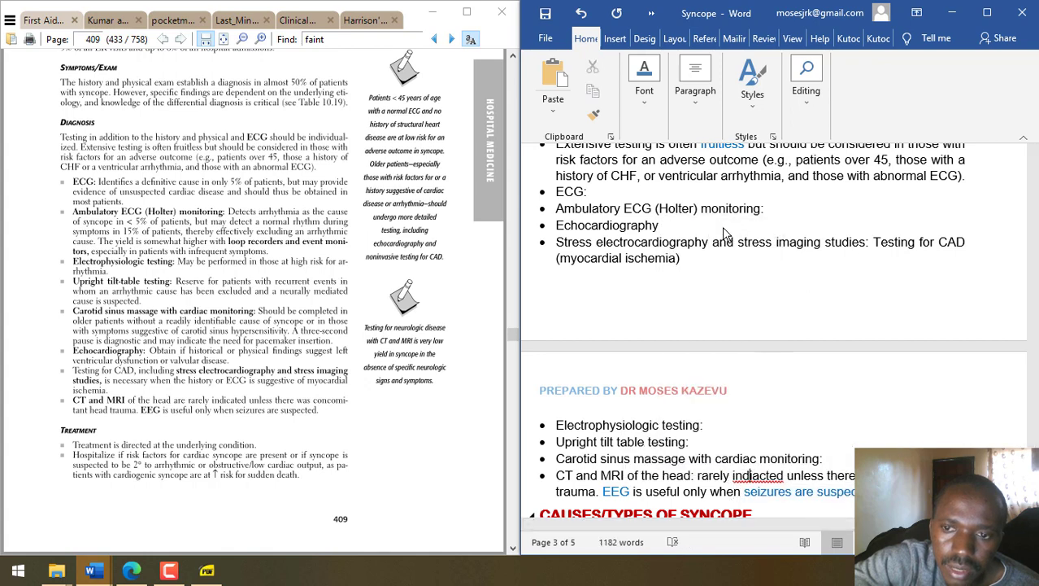
pyautogui.moveTo(556, 477); pyautogui.dragTo(692, 479)
pyautogui.click(730, 452)
pyautogui.click(679, 483)
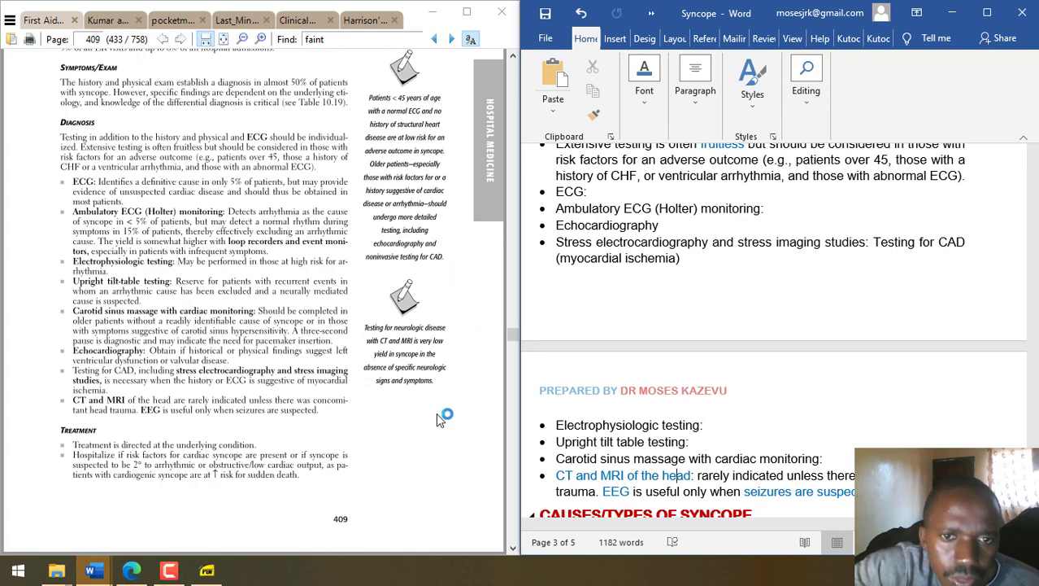
# - Look through the First Aid book pages following the syncope Diagnosis section, and return to that section's list of tests
pyautogui.scroll(-3, 423, 454)
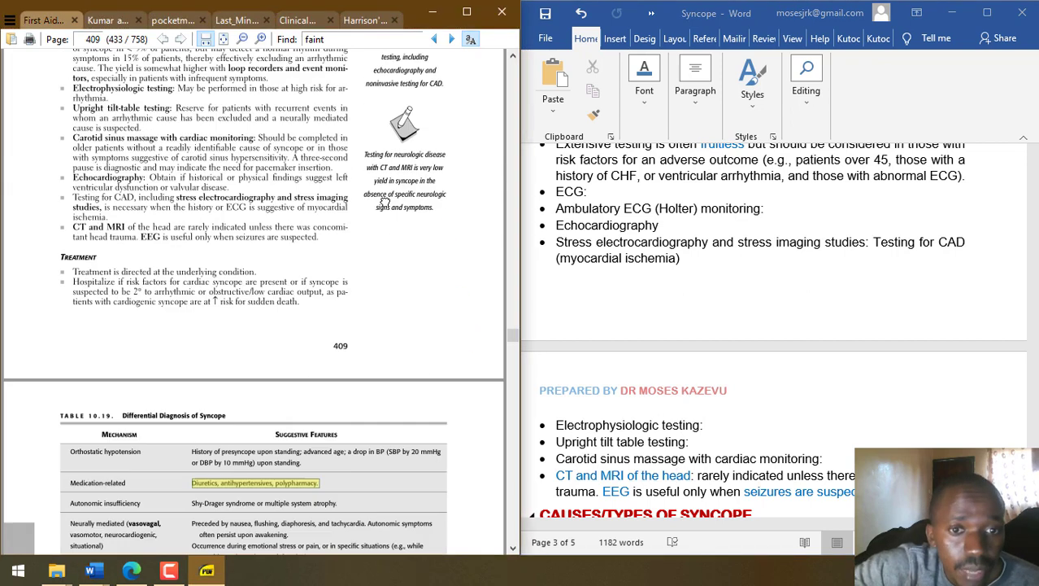
pyautogui.scroll(-3, 417, 155)
pyautogui.scroll(-3, 476, 302)
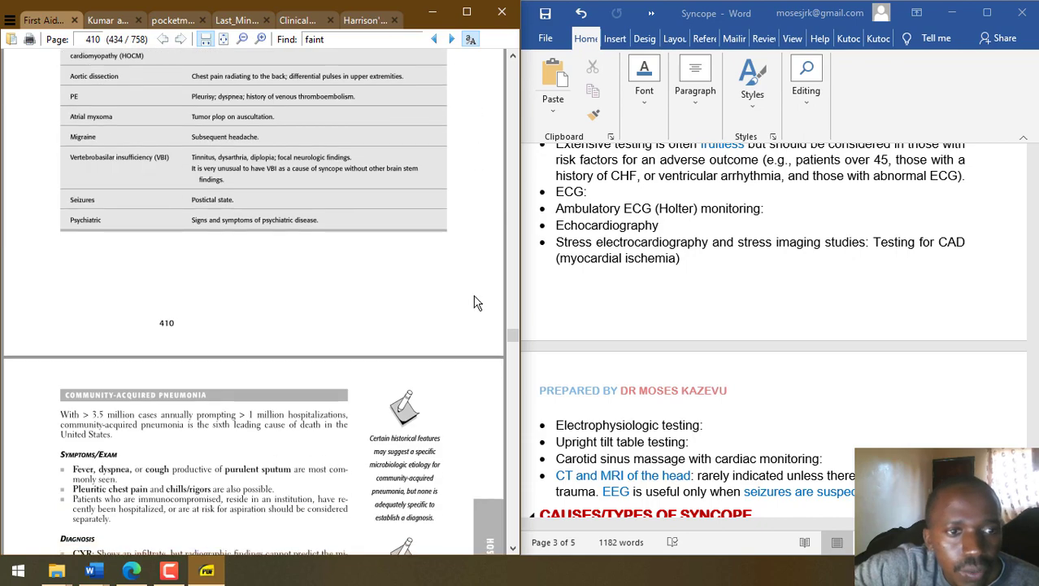
pyautogui.scroll(10, 461, 300)
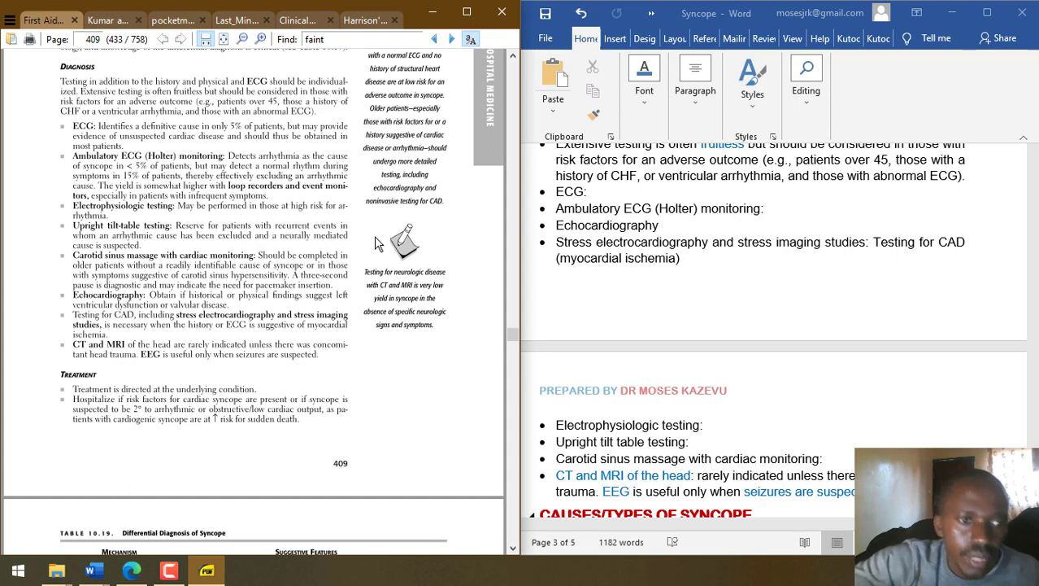
pyautogui.scroll(1, 376, 244)
pyautogui.scroll(2, 431, 325)
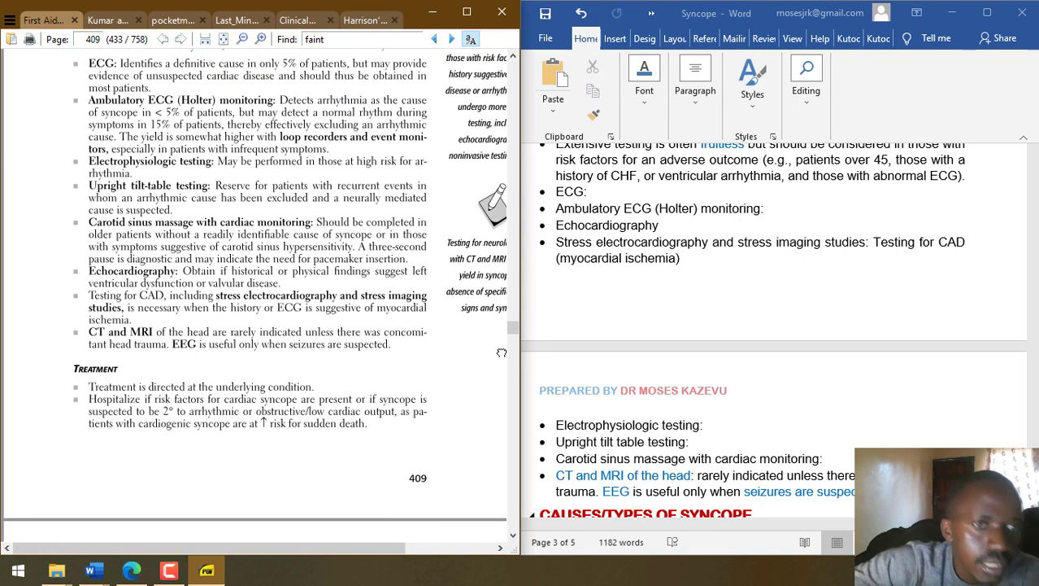
# - Color "ECG" blue in its bullet of the investigations list
pyautogui.hscroll(1, 403, 358)
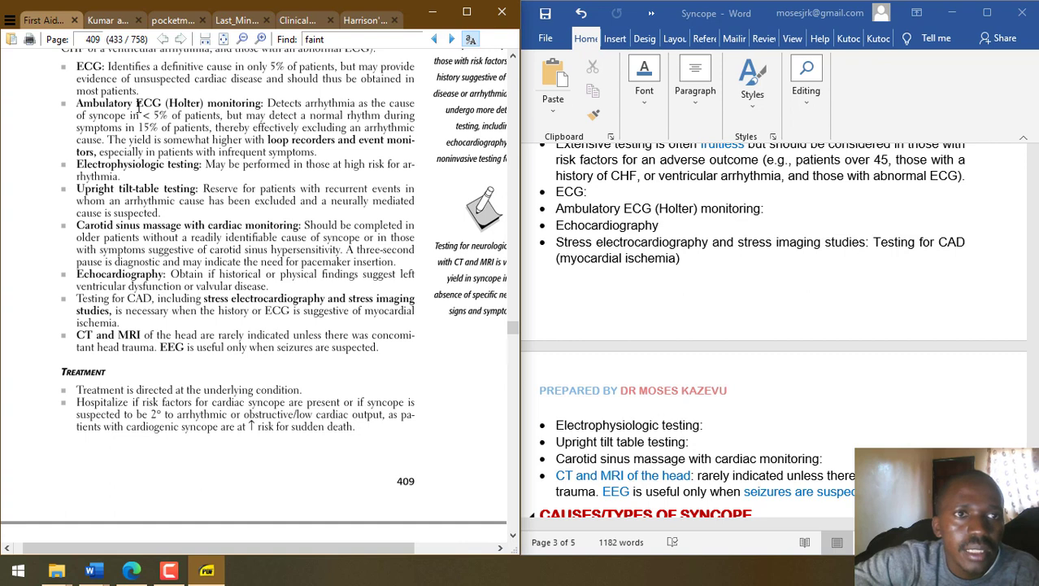
pyautogui.scroll(2, 46, 126)
pyautogui.click(658, 199)
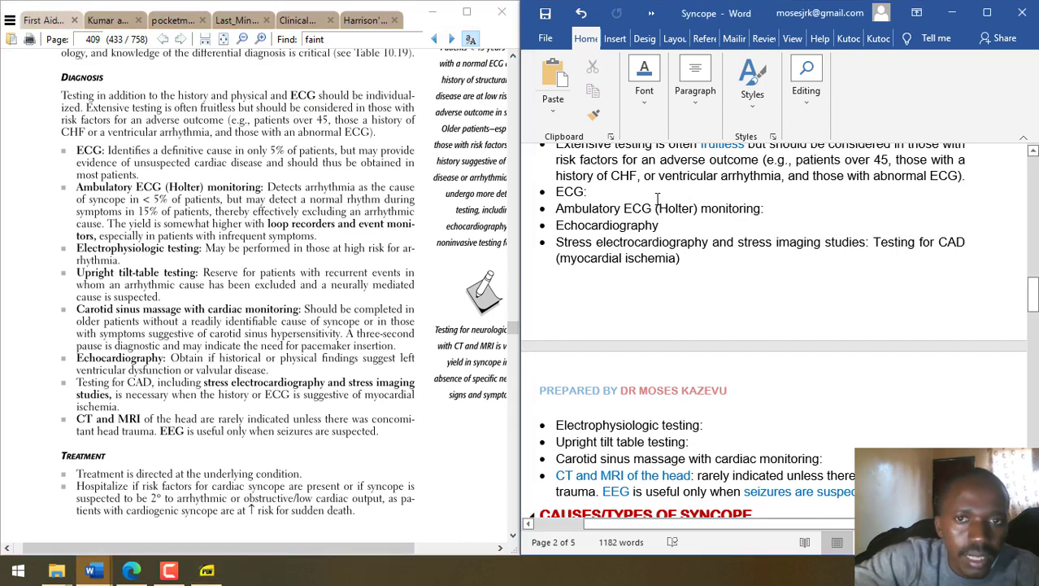
pyautogui.doubleClick(588, 192)
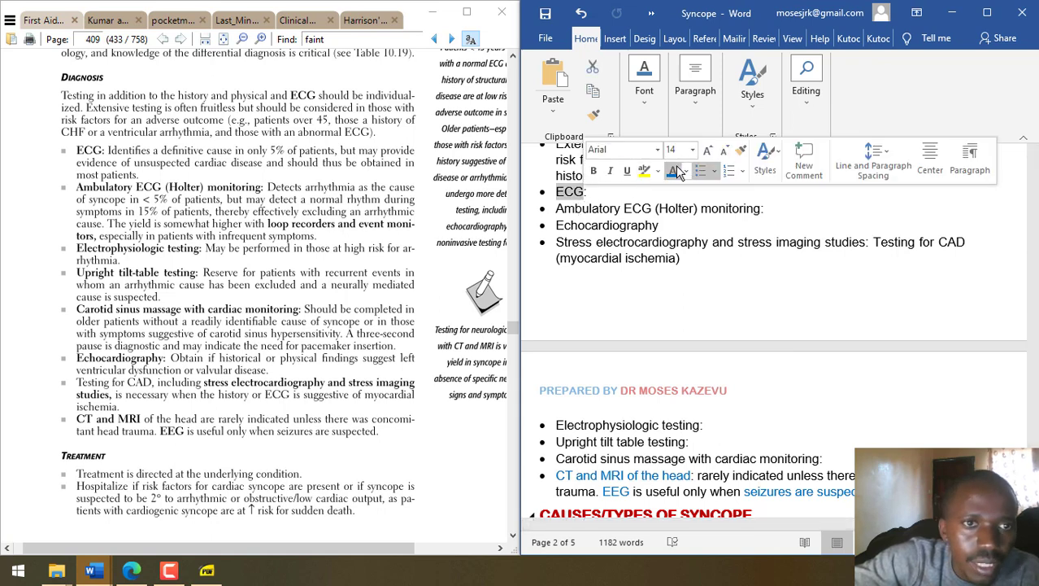
pyautogui.click(678, 172)
# - Add a sub-bullet under ECG reading "Identifies definitive cause in only 5% of patients but may provide evidence of unsuspected cardiac"
pyautogui.click(626, 195)
pyautogui.press('Return')
pyautogui.press('Tab')
pyautogui.write('IDentifies defi')
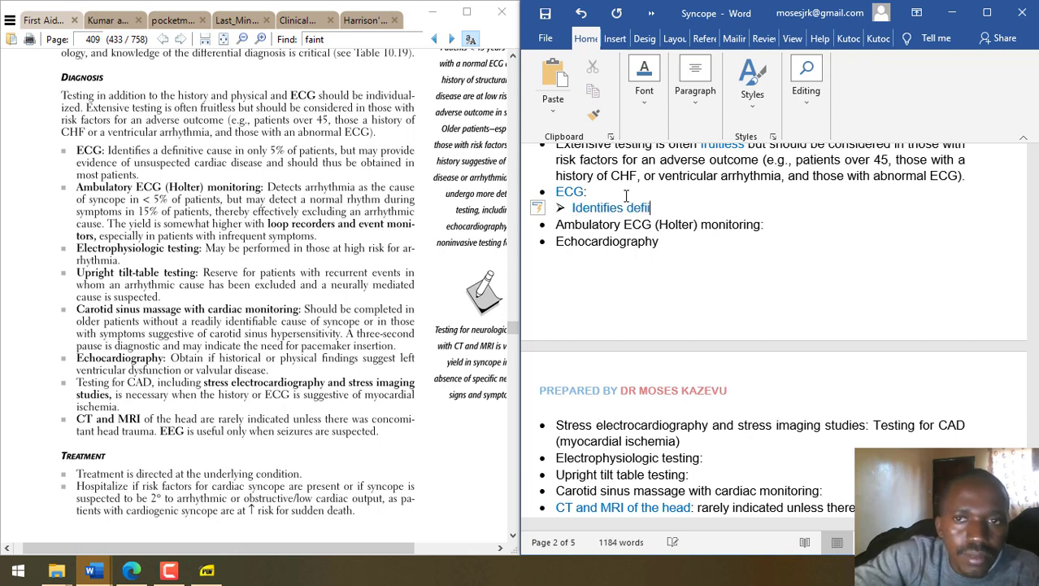
pyautogui.write('nitive cause in only 5% of patiens')
pyautogui.press('BackSpace')
pyautogui.write('but ma')
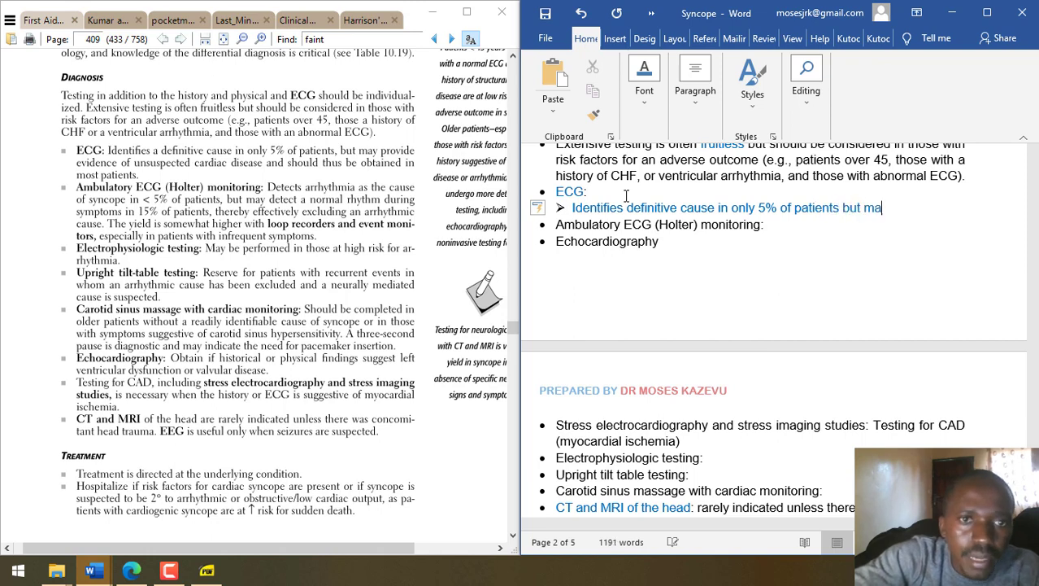
pyautogui.write('y provide evidence of su ')
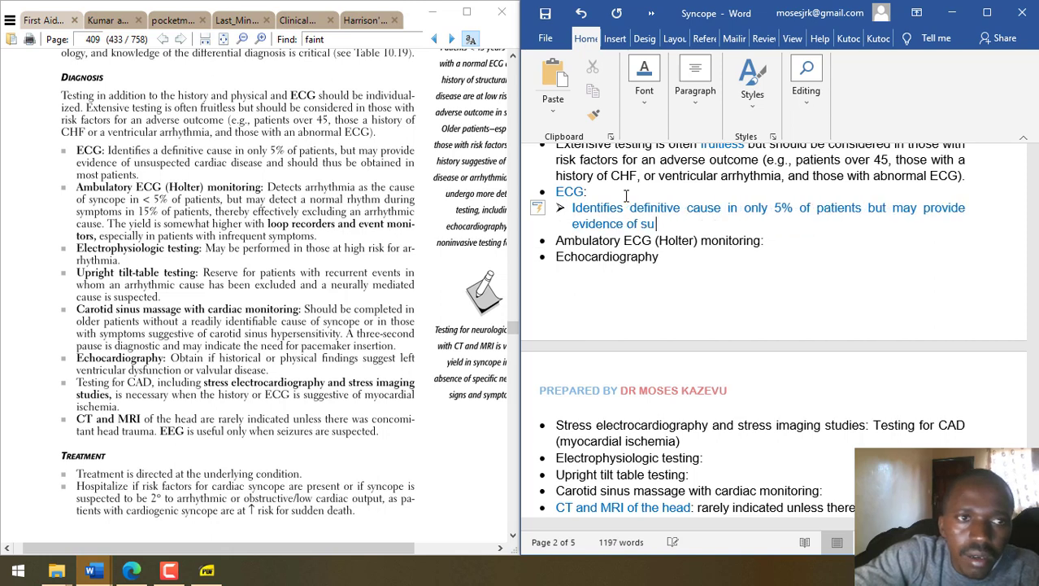
pyautogui.write('unsuspected cardiac')
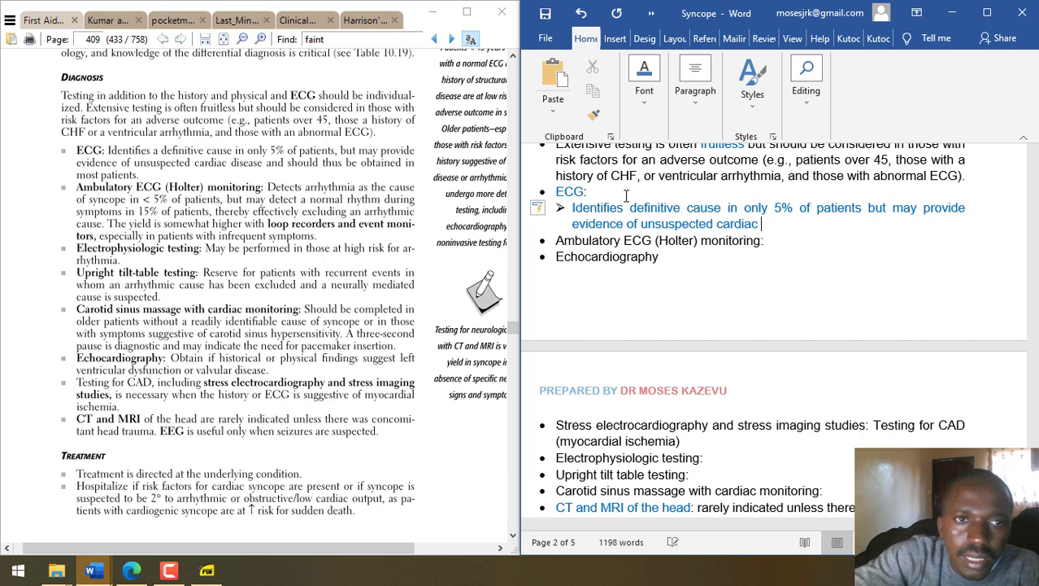
# - Finish the ECG sub-bullet with "disease and should thus be obtained in most patients."
pyautogui.write(' disase an')
pyautogui.press('BackSpace')
pyautogui.press('BackSpace')
pyautogui.press('BackSpace')
pyautogui.press('BackSpace')
pyautogui.press('Left')
pyautogui.press('BackSpace')
pyautogui.press('BackSpace')
pyautogui.write('se a')
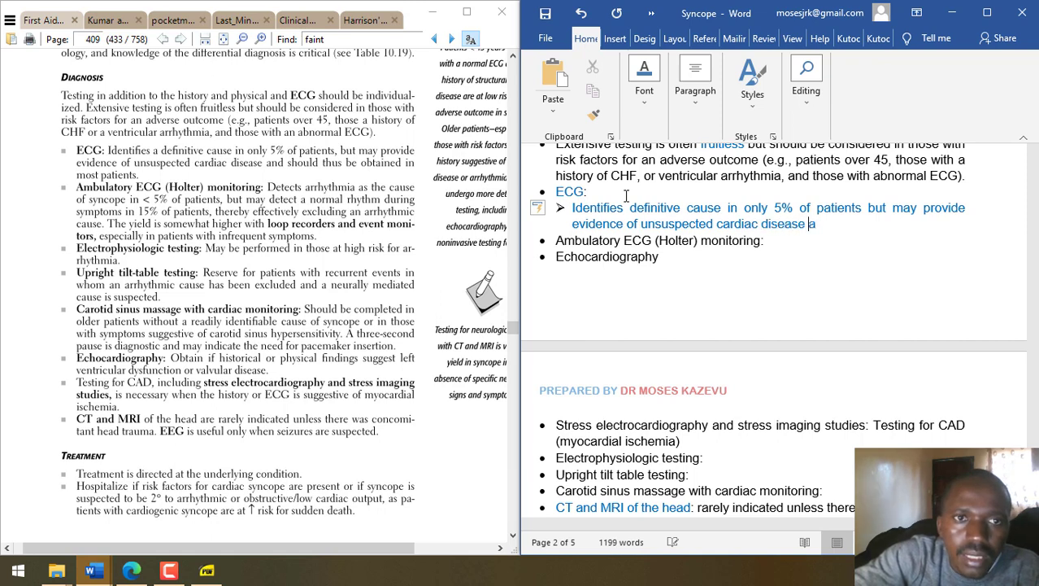
pyautogui.write('nd should thus ')
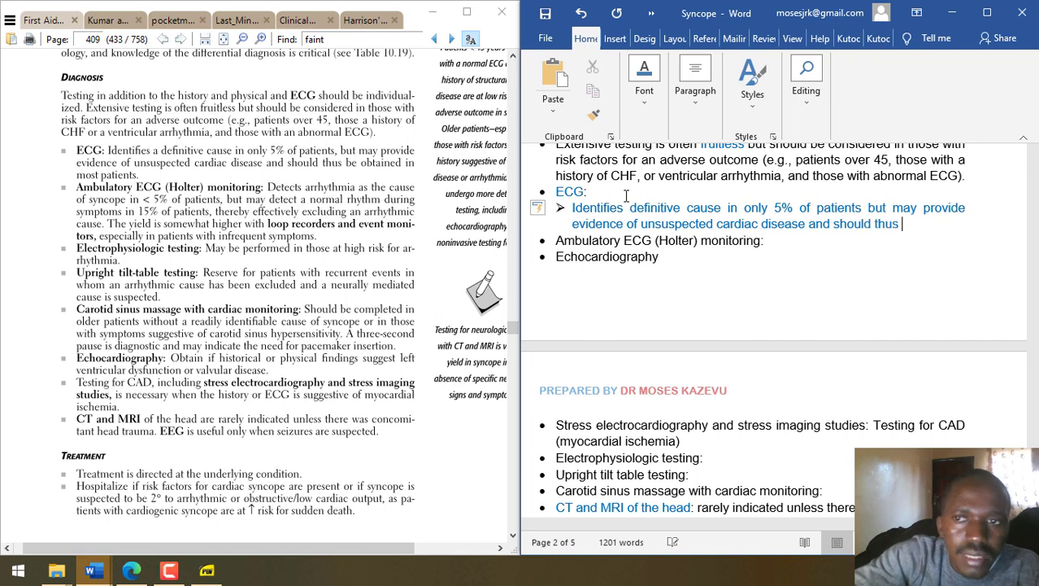
pyautogui.write('be obtained ')
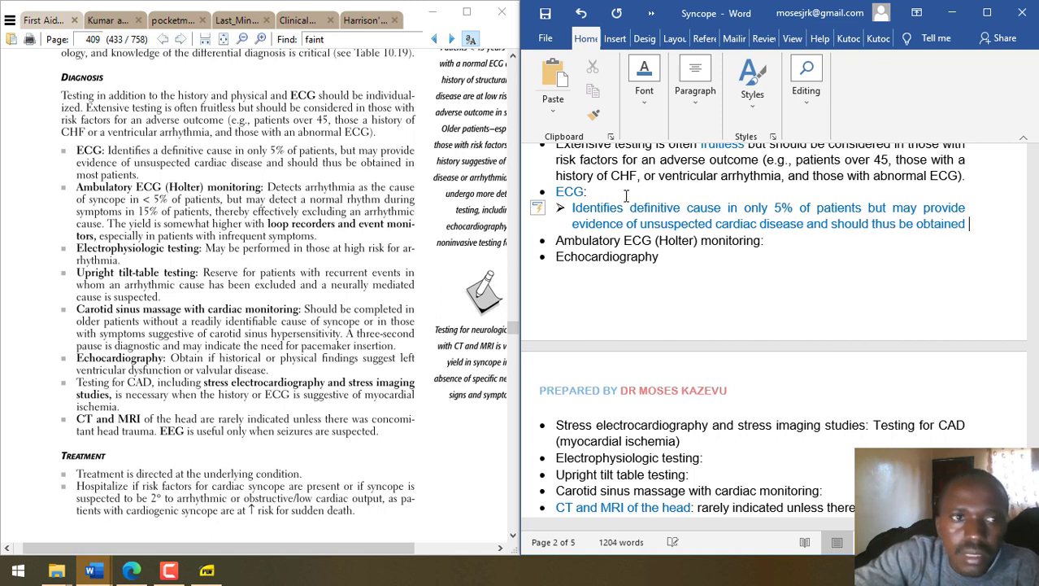
pyautogui.write('in most partie ')
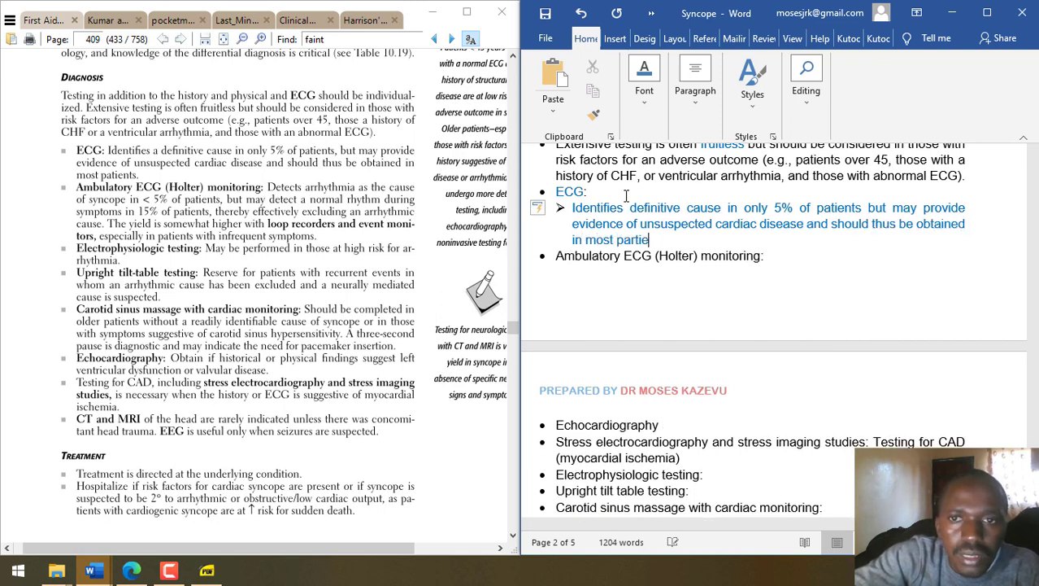
pyautogui.press('BackSpace')
pyautogui.press('BackSpace')
pyautogui.press('BackSpace')
pyautogui.press('BackSpace')
pyautogui.press('BackSpace')
pyautogui.write('tients.')
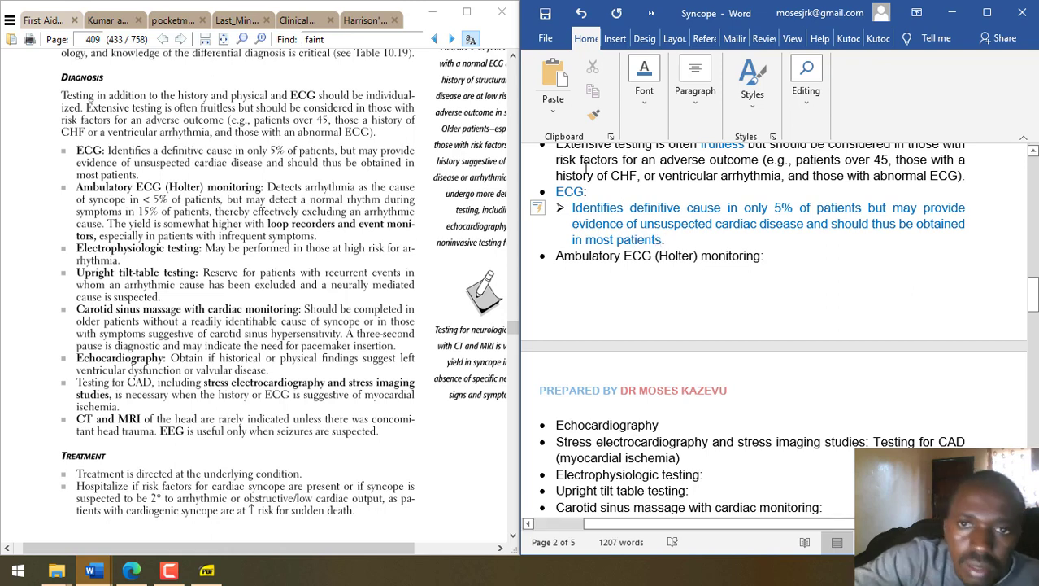
# - Set the font color of the whole ECG sub-bullet to black
pyautogui.tripleClick(672, 244)
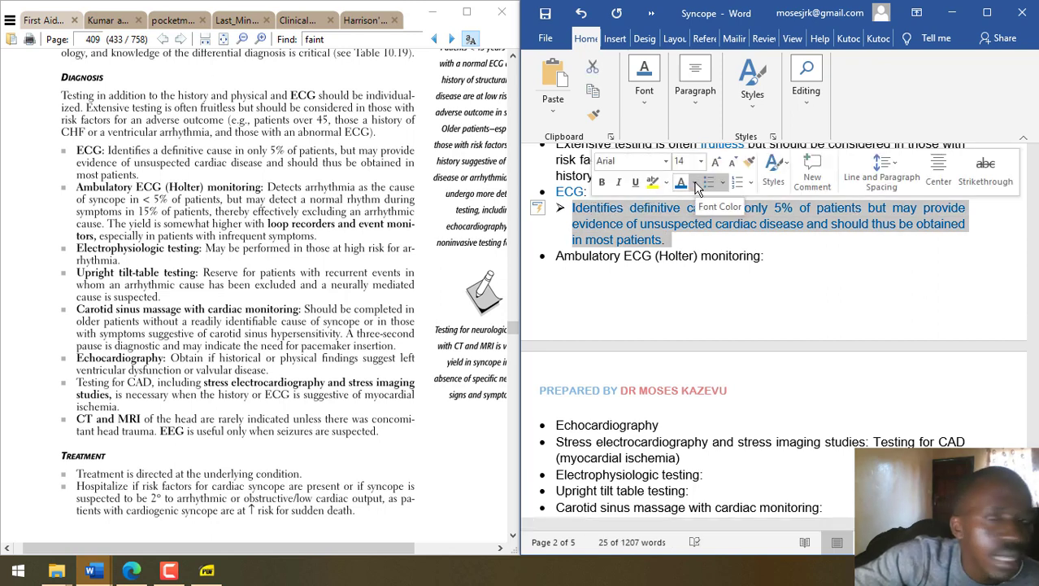
pyautogui.click(696, 186)
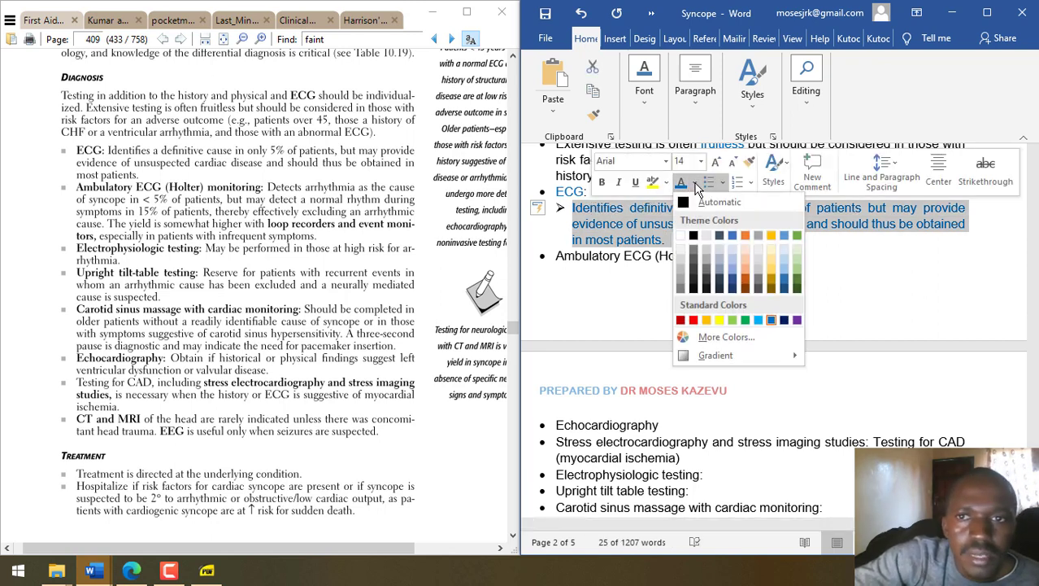
pyautogui.click(693, 236)
pyautogui.click(680, 238)
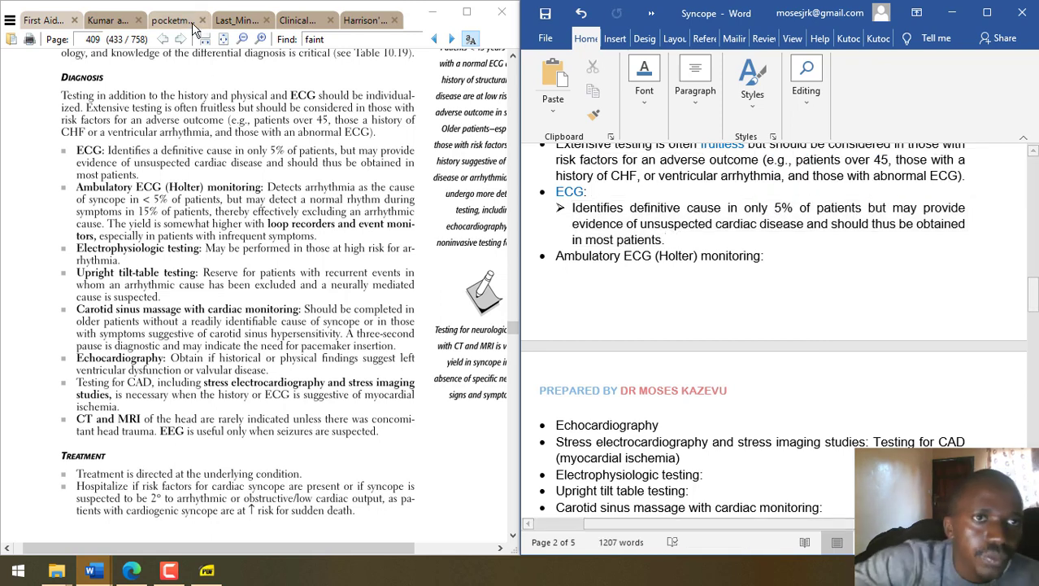
# - Switch to the Kumar textbook and review its syncope and blackout pages, ending at the "Syncope: investigation" section
pyautogui.click(109, 22)
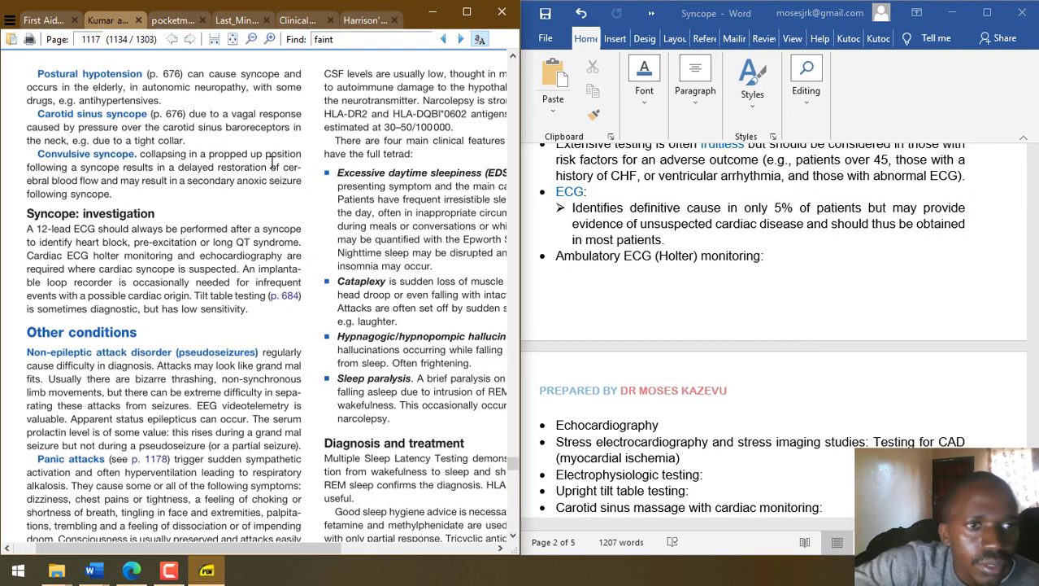
pyautogui.scroll(3, 244, 212)
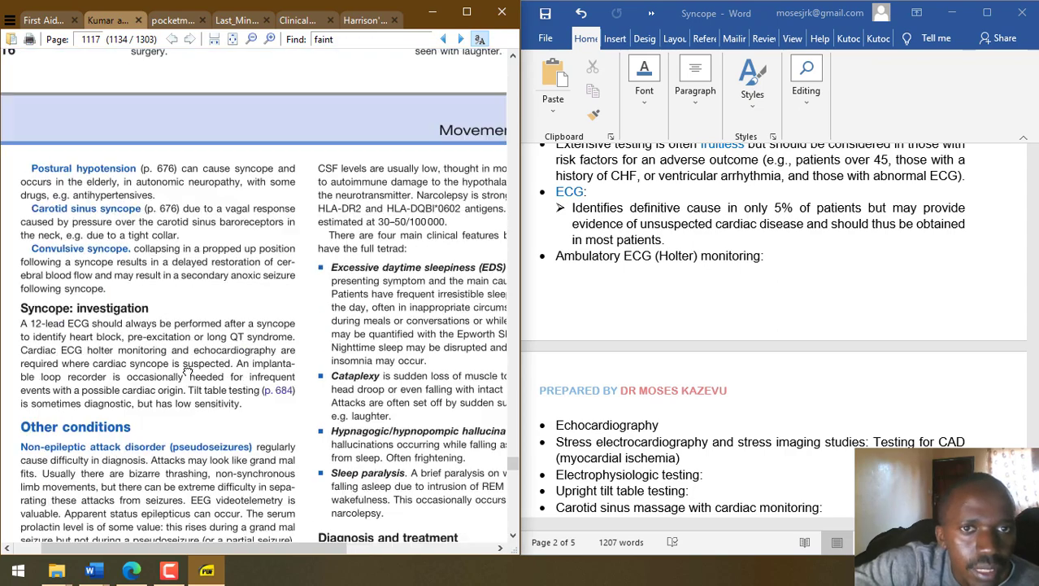
pyautogui.scroll(3, 313, 232)
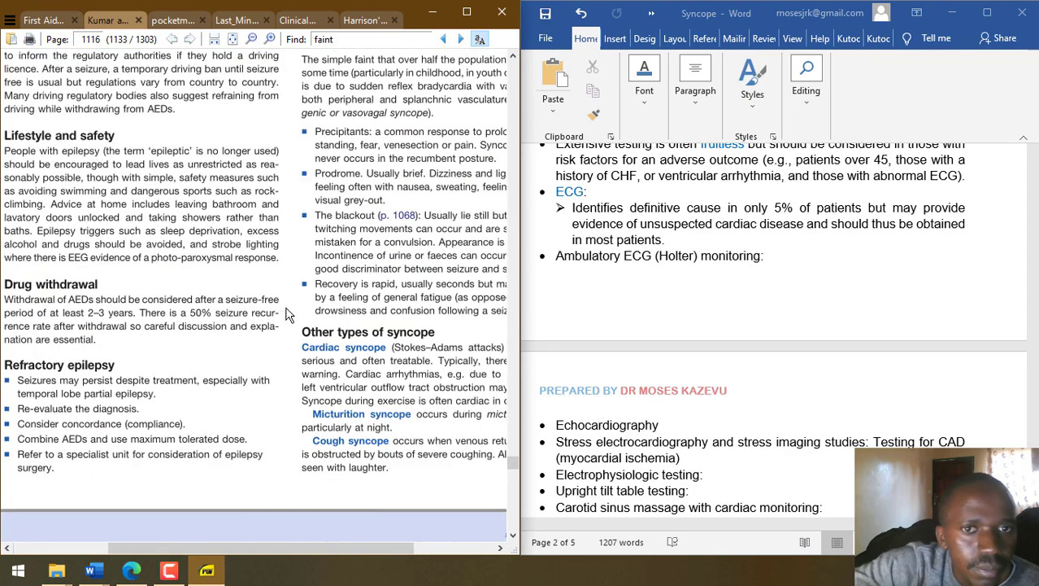
pyautogui.scroll(-10, 291, 259)
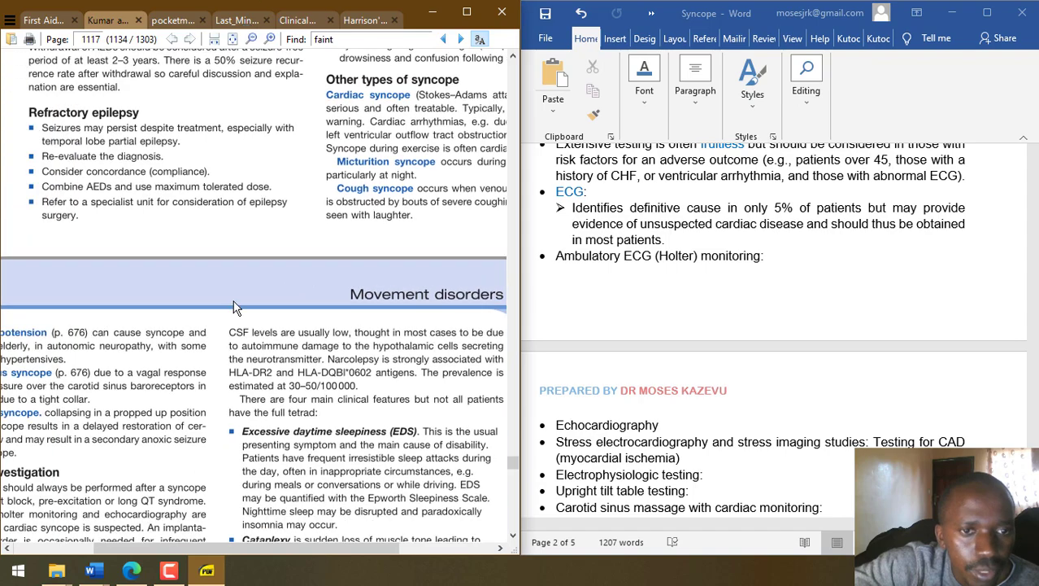
pyautogui.scroll(8, 365, 72)
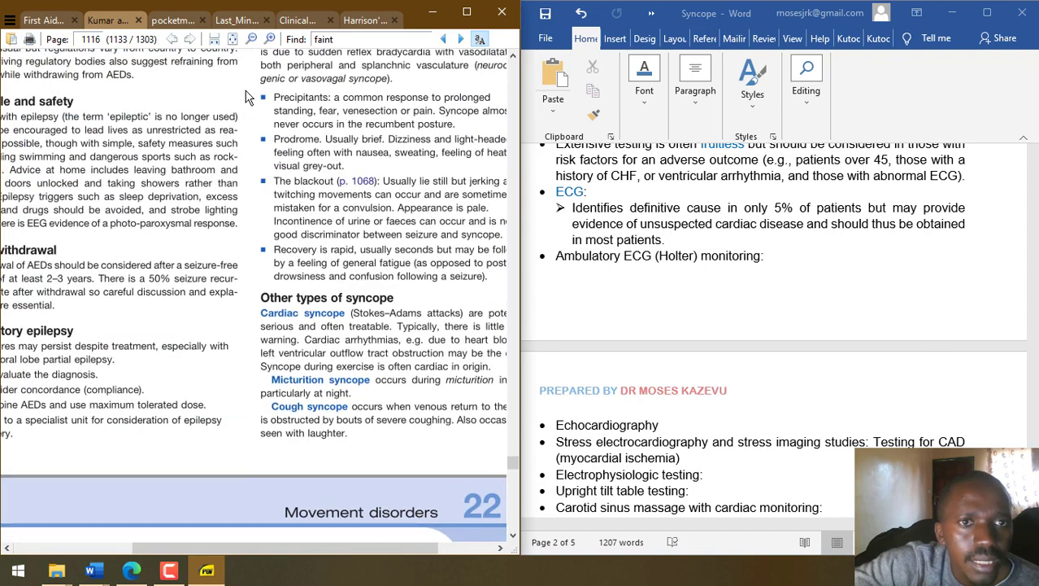
pyautogui.scroll(5, 244, 326)
pyautogui.scroll(3, 359, 314)
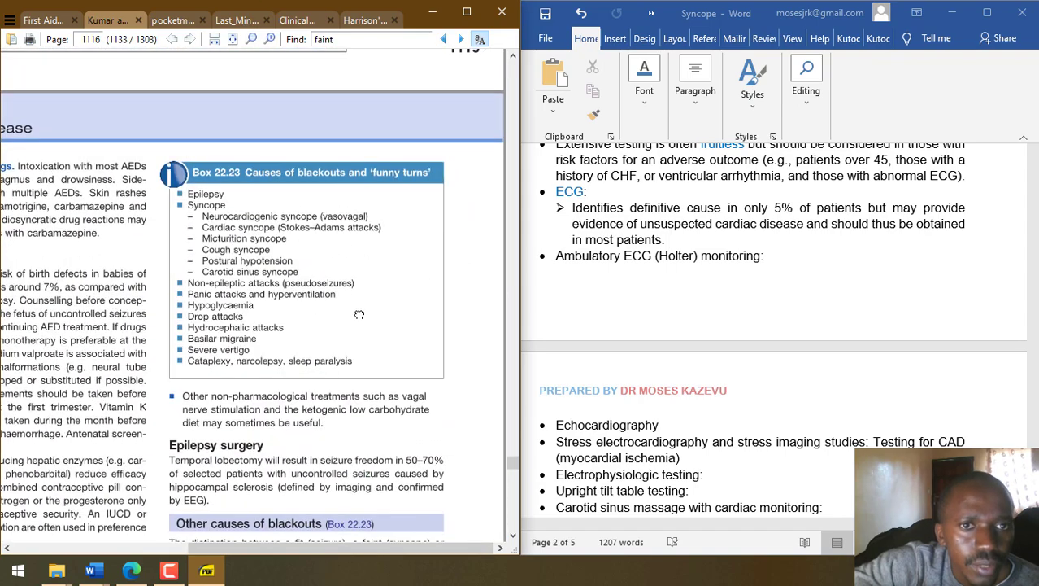
pyautogui.scroll(-6, 359, 314)
pyautogui.scroll(-10, 200, 374)
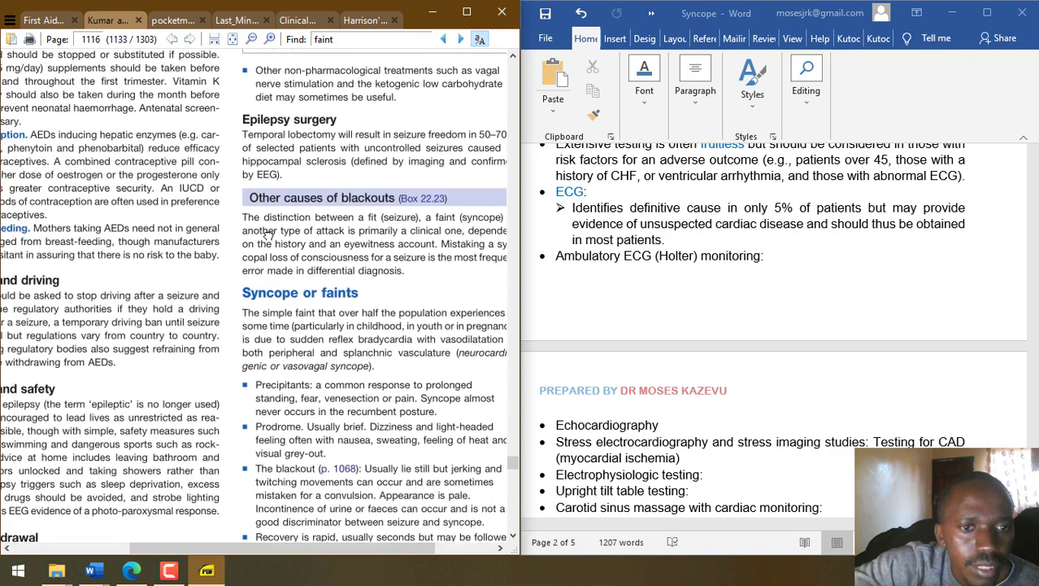
pyautogui.scroll(-4, 269, 398)
pyautogui.scroll(-5, 325, 163)
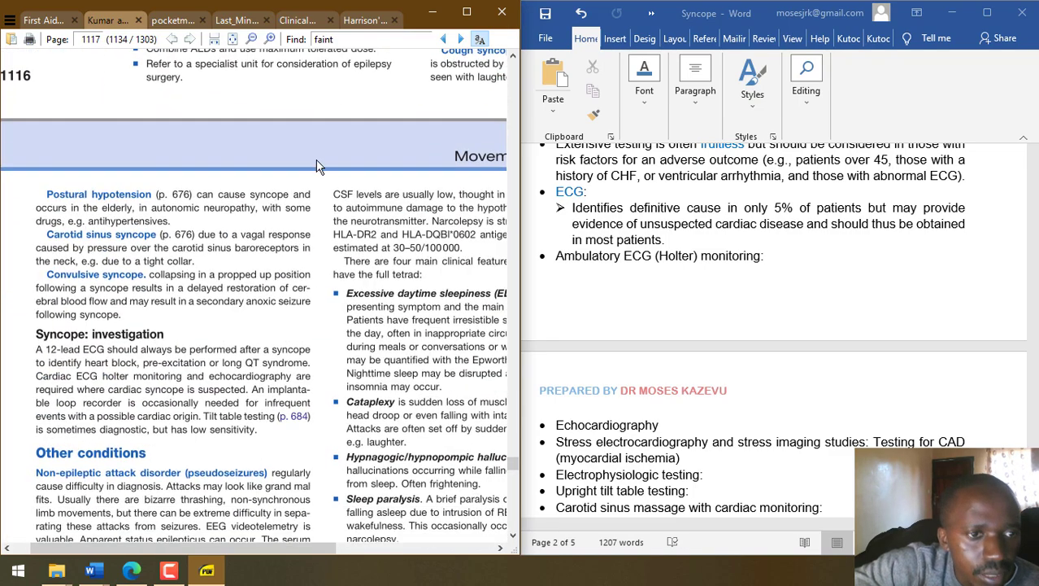
pyautogui.scroll(-1, 270, 326)
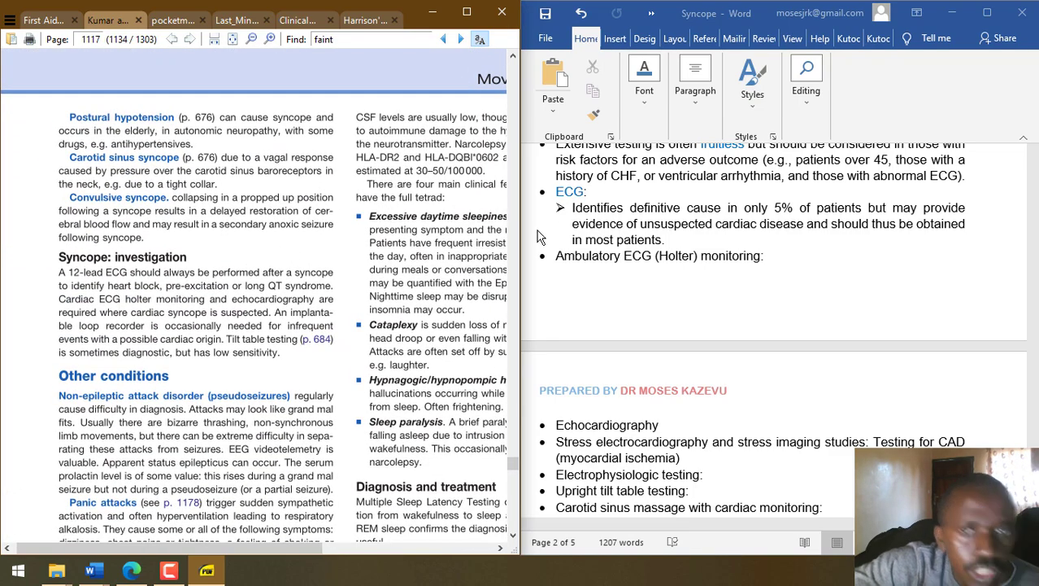
# - Extend the "ECG" bullet label in the Word notes to read "12-lead ECG"
pyautogui.click(567, 205)
pyautogui.write('12')
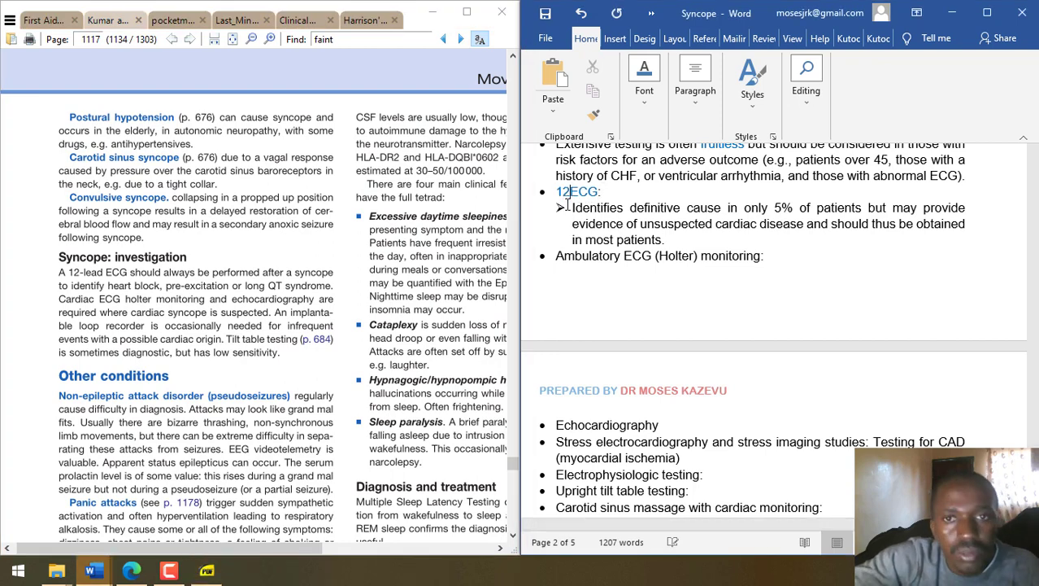
pyautogui.press('BackSpace')
pyautogui.write('-lead-')
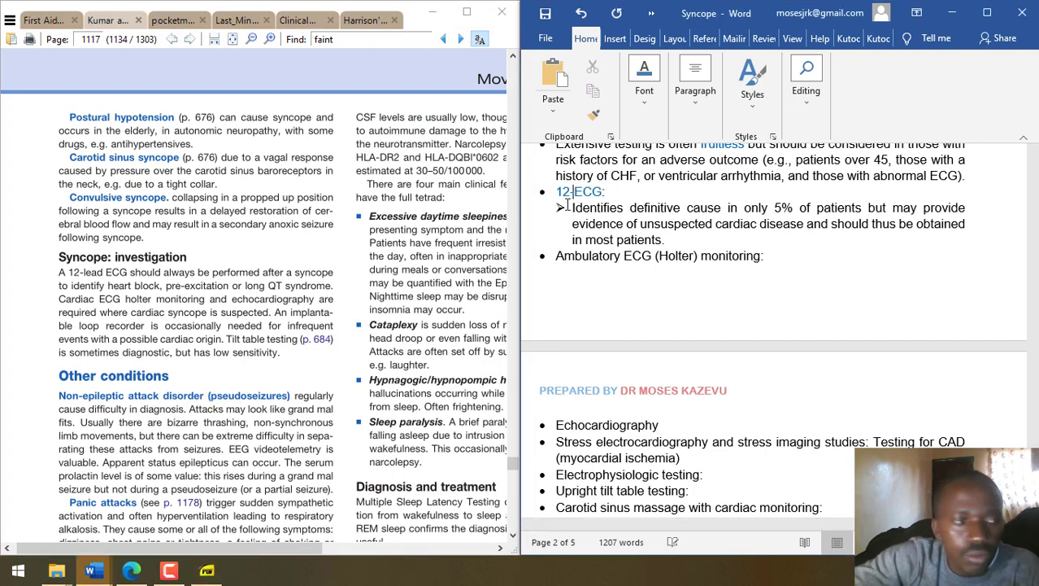
pyautogui.press('BackSpace')
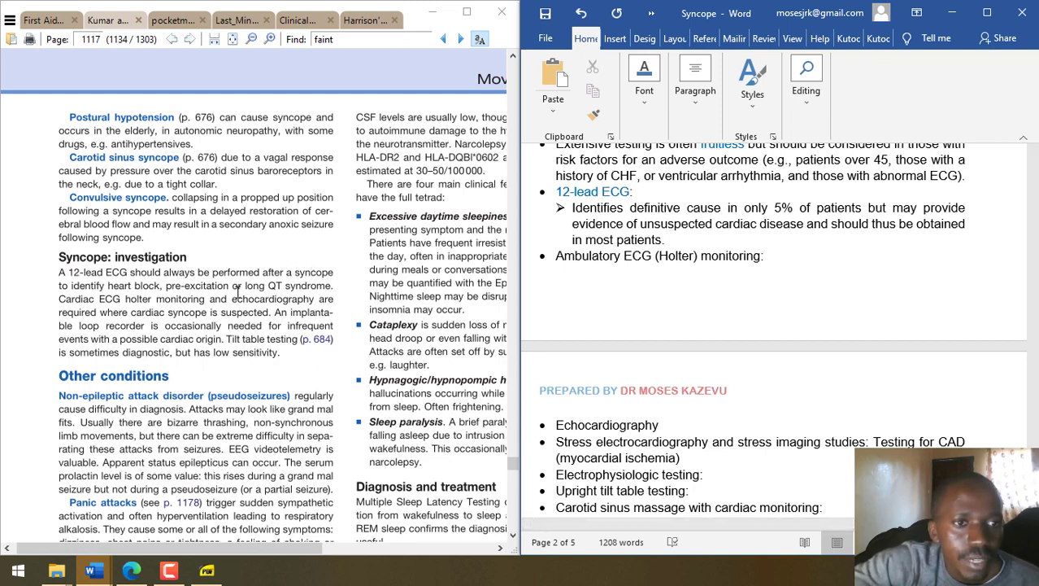
# - Add "identifies heart block, pre-excitation or long QT syndrome." after the "12-lead ECG:" label
pyautogui.click(657, 189)
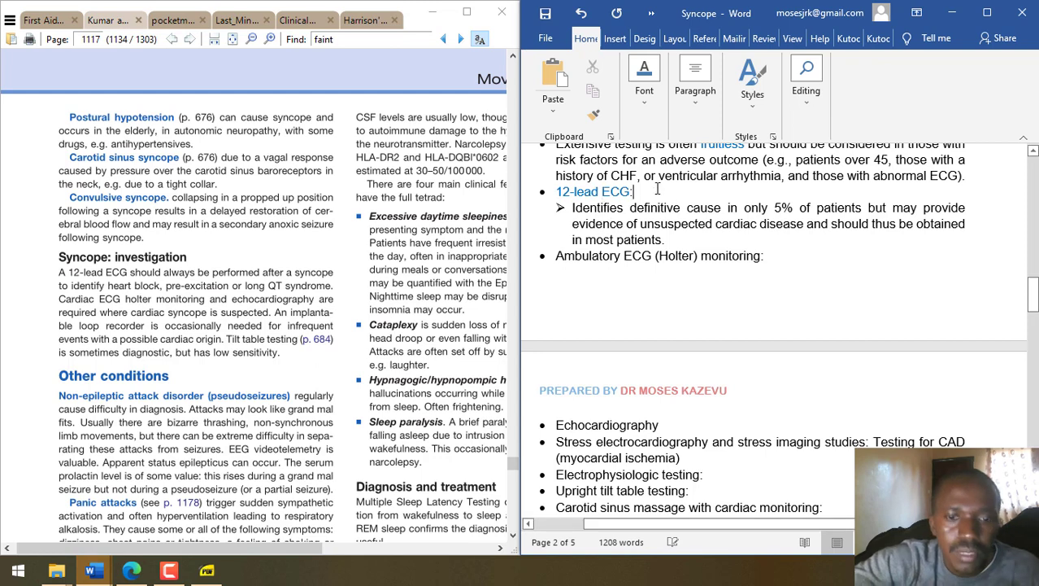
pyautogui.write('har')
pyautogui.press('BackSpace')
pyautogui.press('BackSpace')
pyautogui.write('iden')
pyautogui.press('BackSpace')
pyautogui.press('BackSpace')
pyautogui.write('fie')
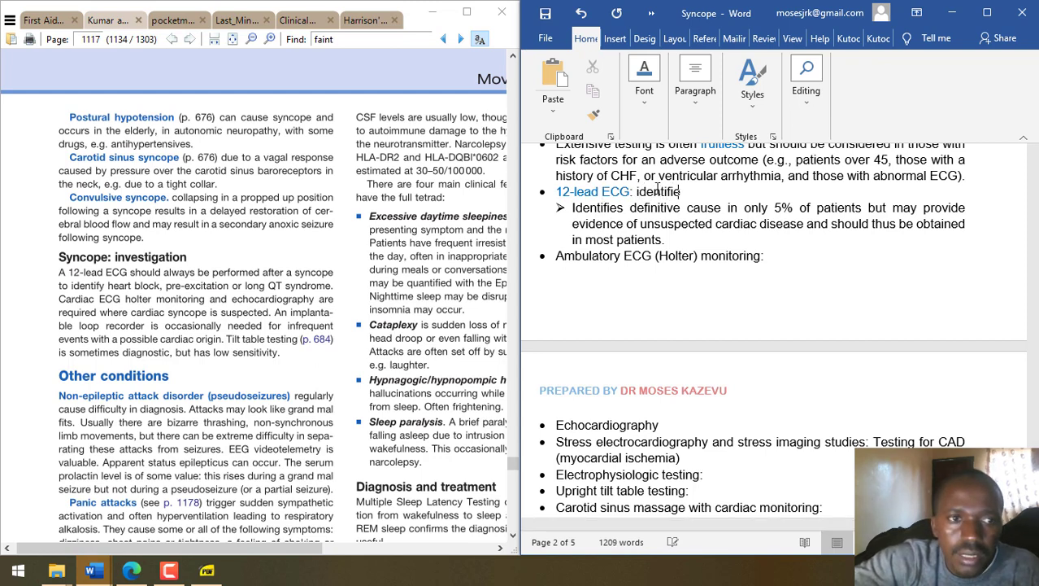
pyautogui.write('s heart block')
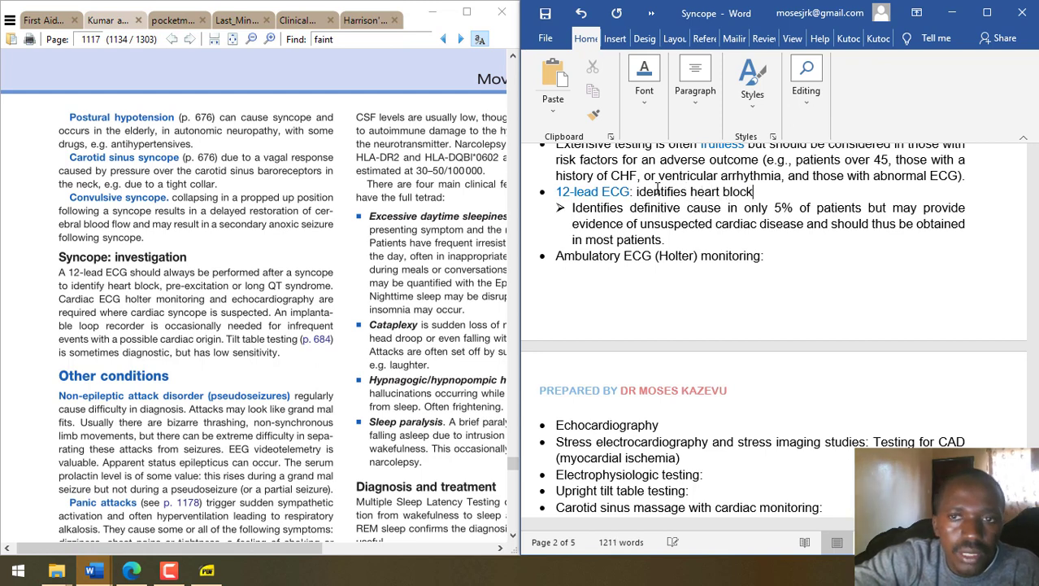
pyautogui.write(', pre')
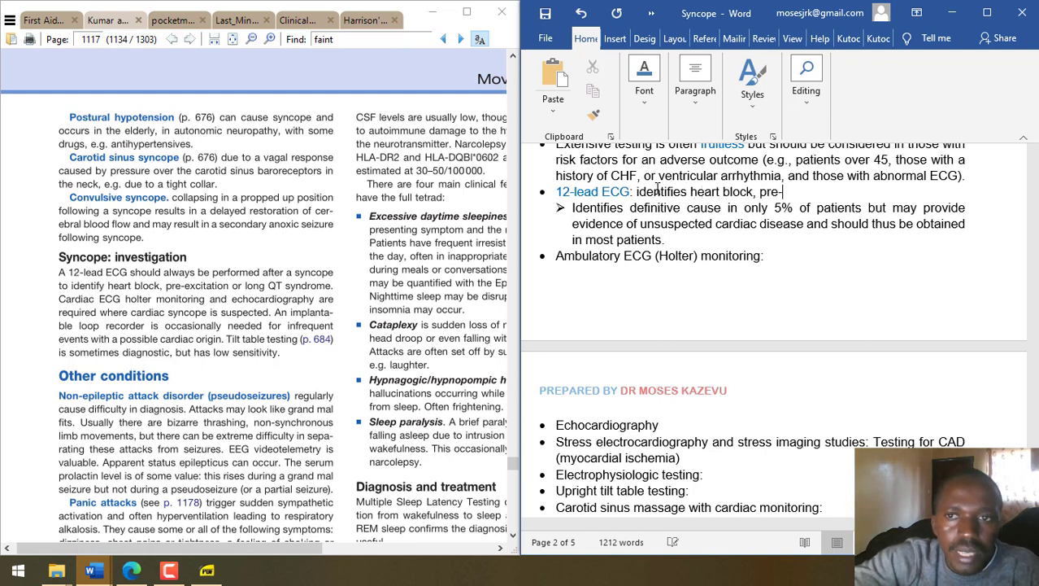
pyautogui.write('-excitation o')
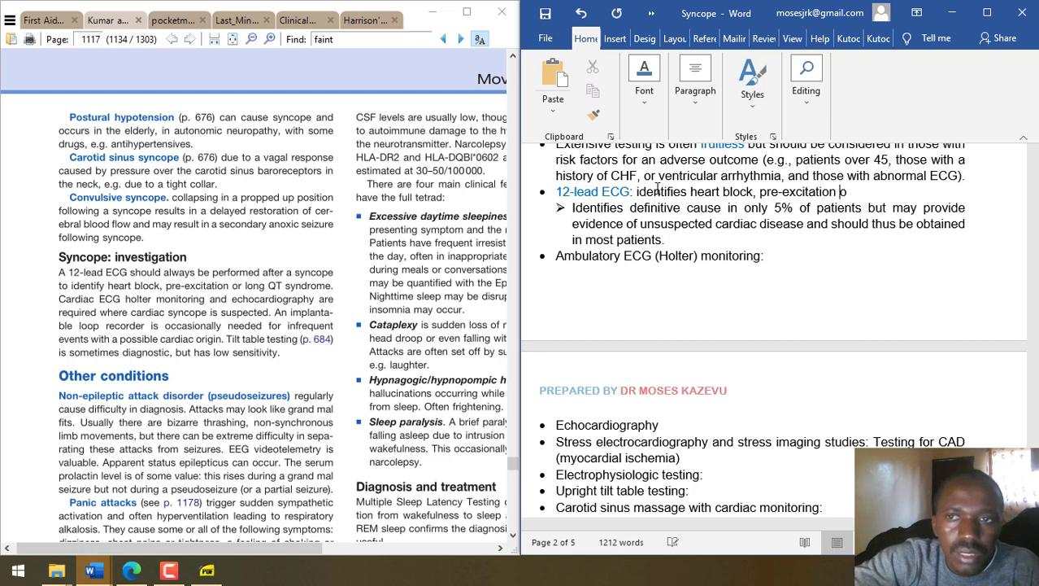
pyautogui.write('r long QT syndrome.')
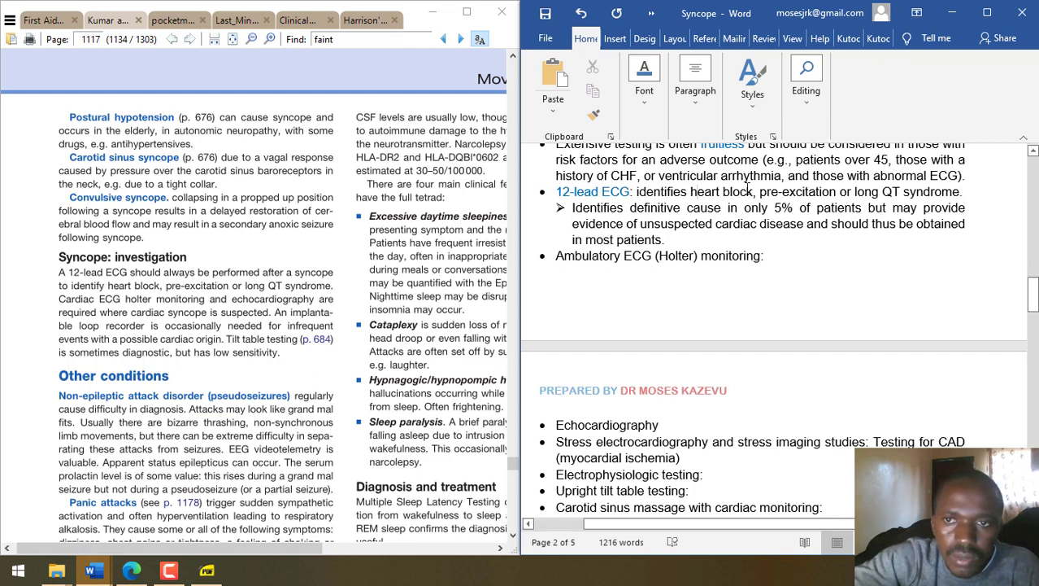
# - Color "heart block", "pre-excitation" and "long QT syndrome" blue in the 12-lead ECG bullet
pyautogui.moveTo(745, 189); pyautogui.dragTo(692, 191)
pyautogui.moveTo(760, 191); pyautogui.dragTo(817, 190)
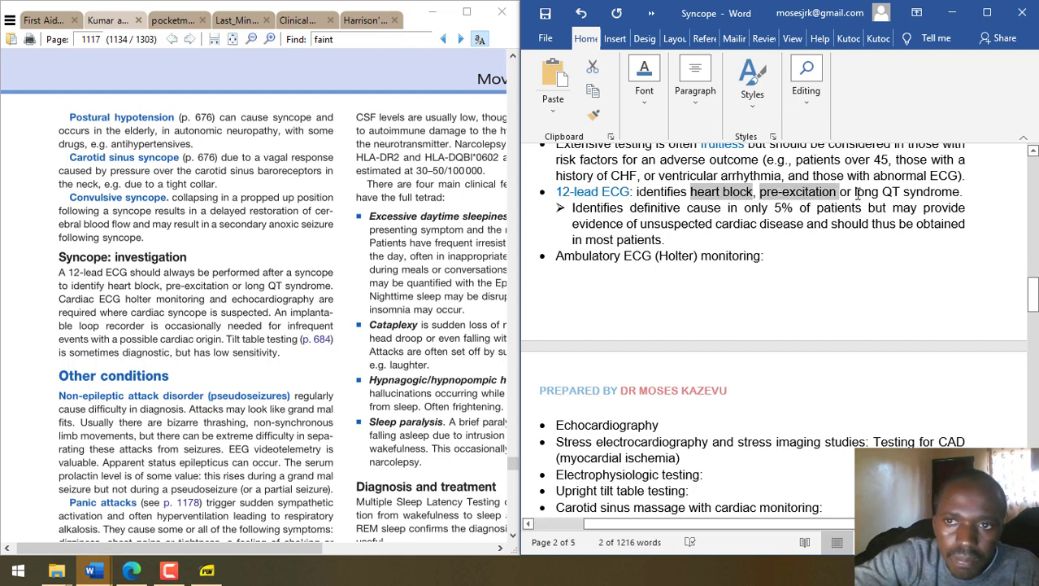
pyautogui.moveTo(925, 191); pyautogui.dragTo(960, 193)
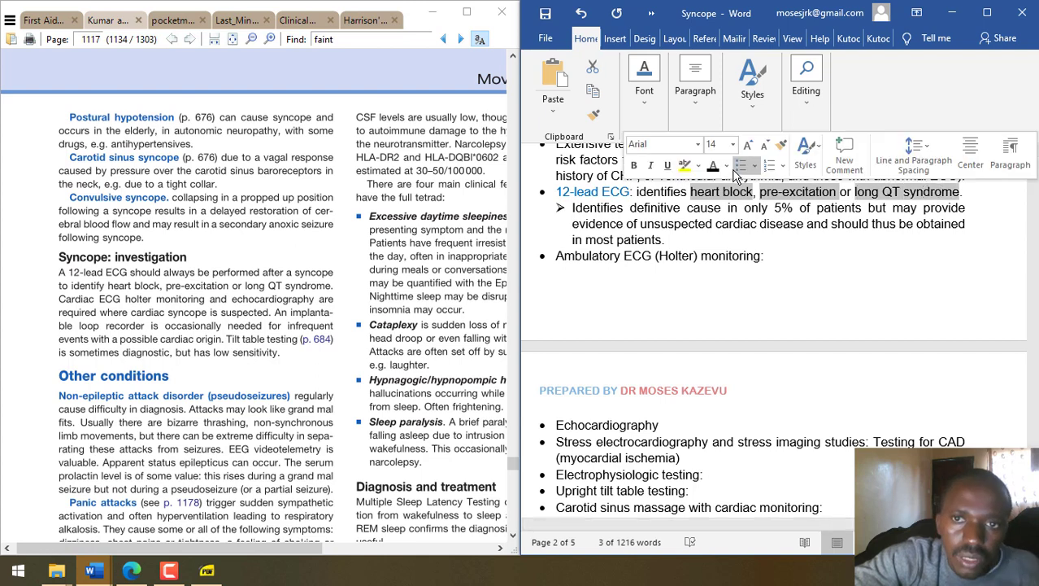
pyautogui.click(727, 167)
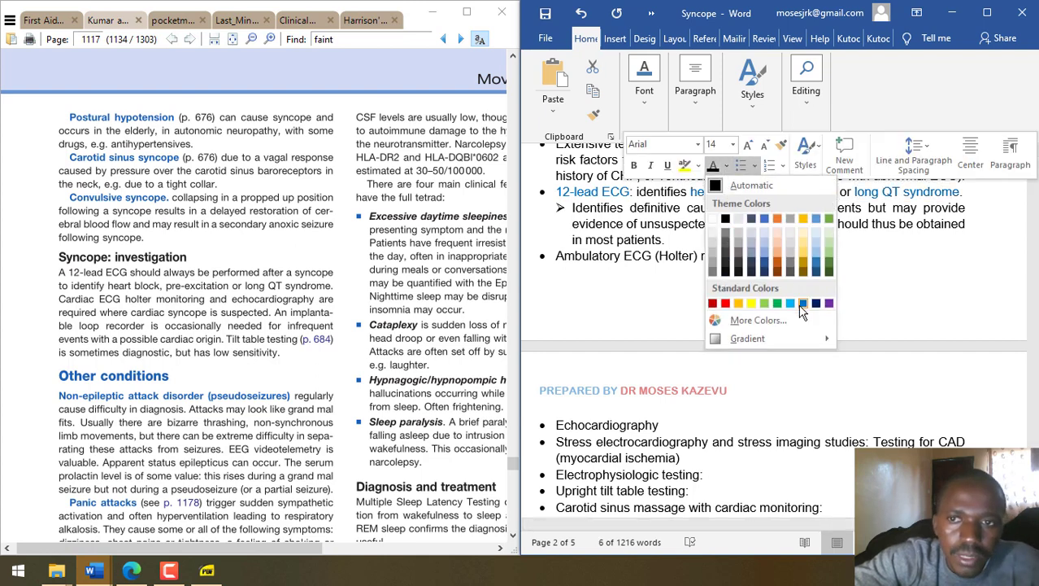
pyautogui.click(804, 303)
pyautogui.click(730, 232)
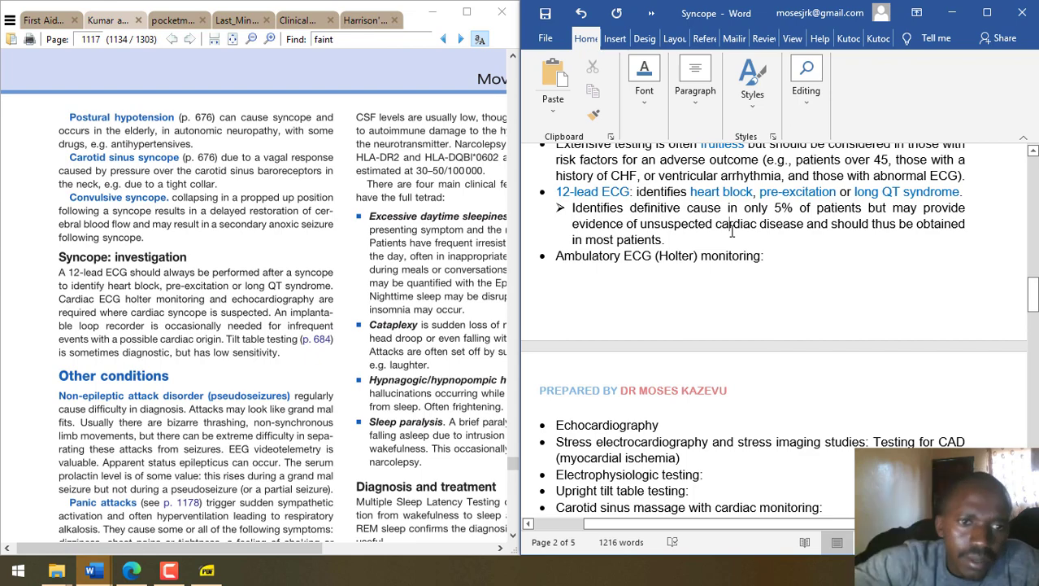
# - Add a "Blood investigations:" bullet after the CT and MRI of the head bullet in the INVESTIGATIONS list
pyautogui.scroll(6, 732, 232)
pyautogui.scroll(-10, 732, 232)
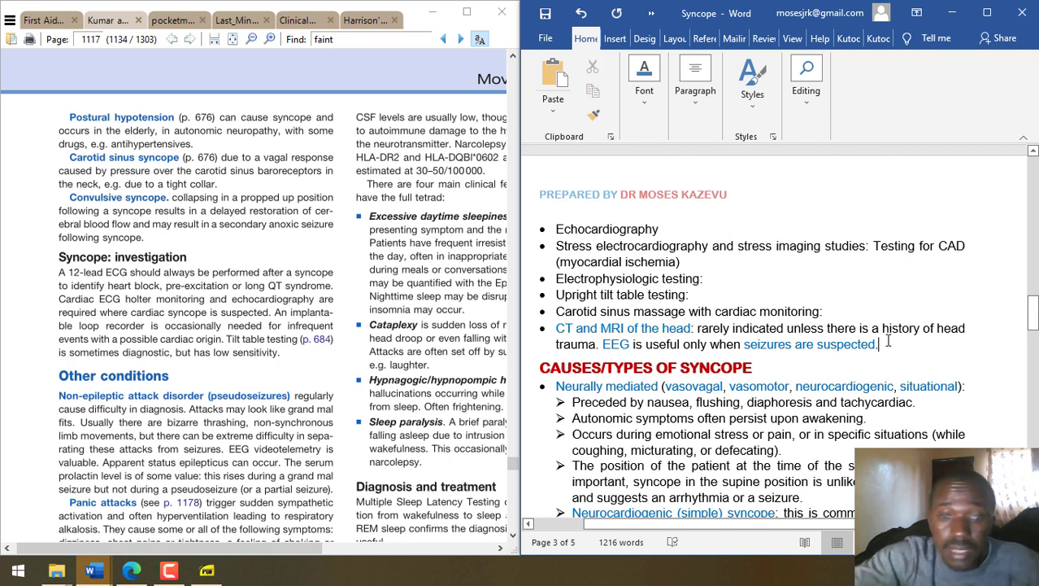
pyautogui.click(889, 341)
pyautogui.press('Return')
pyautogui.write('Bl')
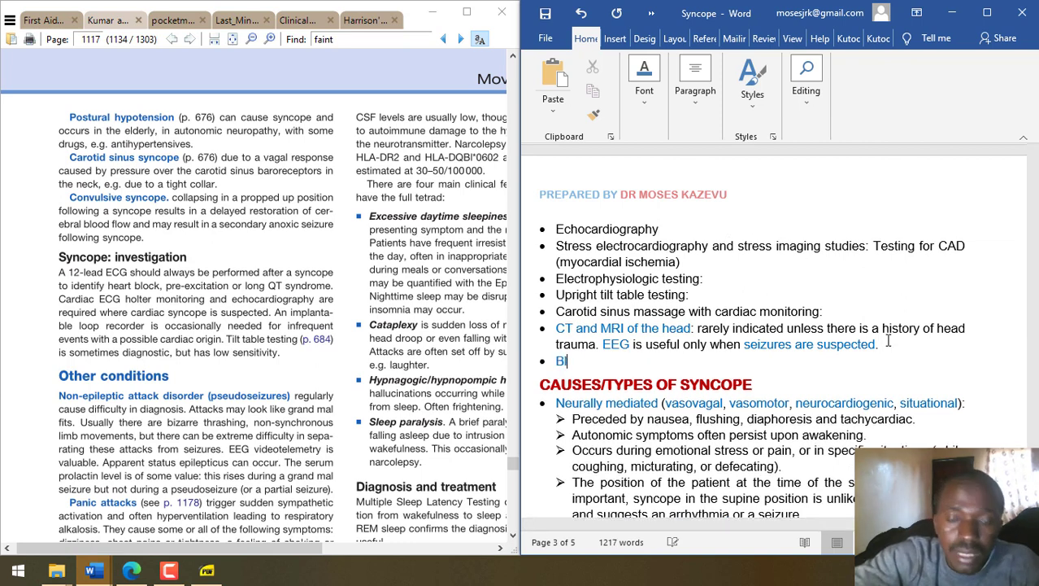
pyautogui.write('oos investigations:')
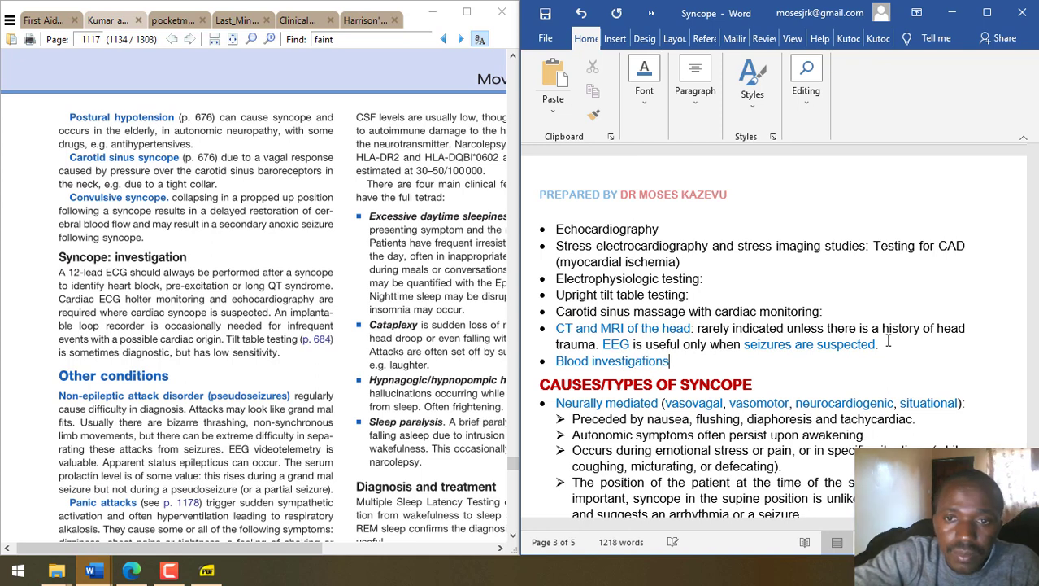
# - Add the sub-bullet "Full blood count: rule out anemia" under Blood investigations
pyautogui.press('Return')
pyautogui.press('Tab')
pyautogui.write('Full ')
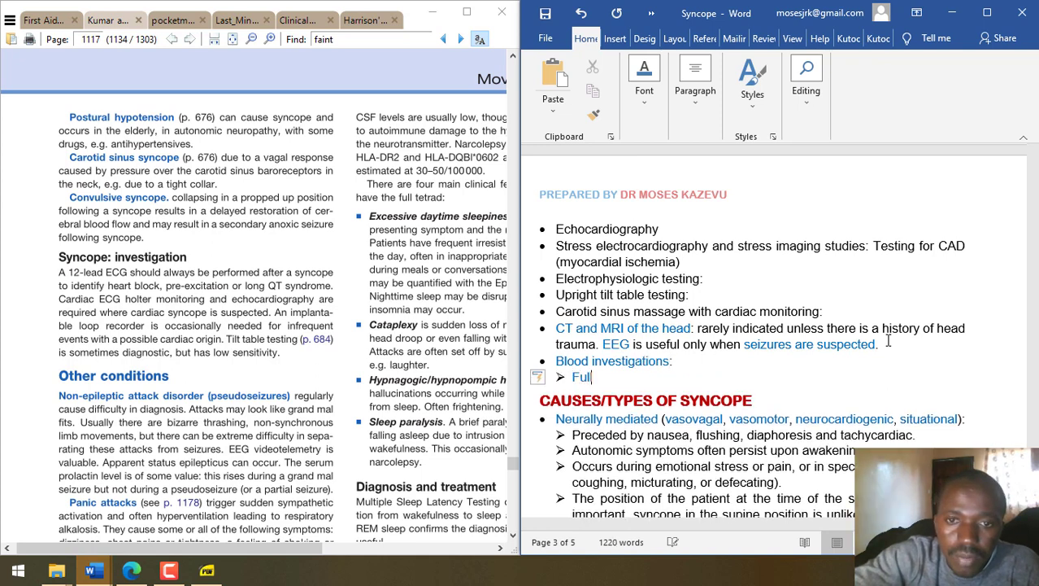
pyautogui.write('blood coun')
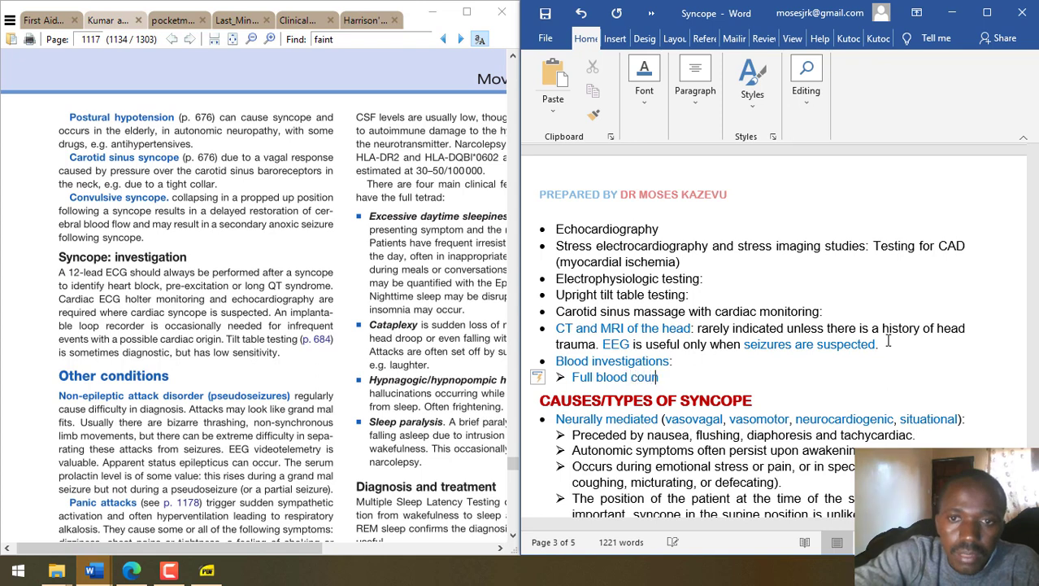
pyautogui.write('t: rule out anemia')
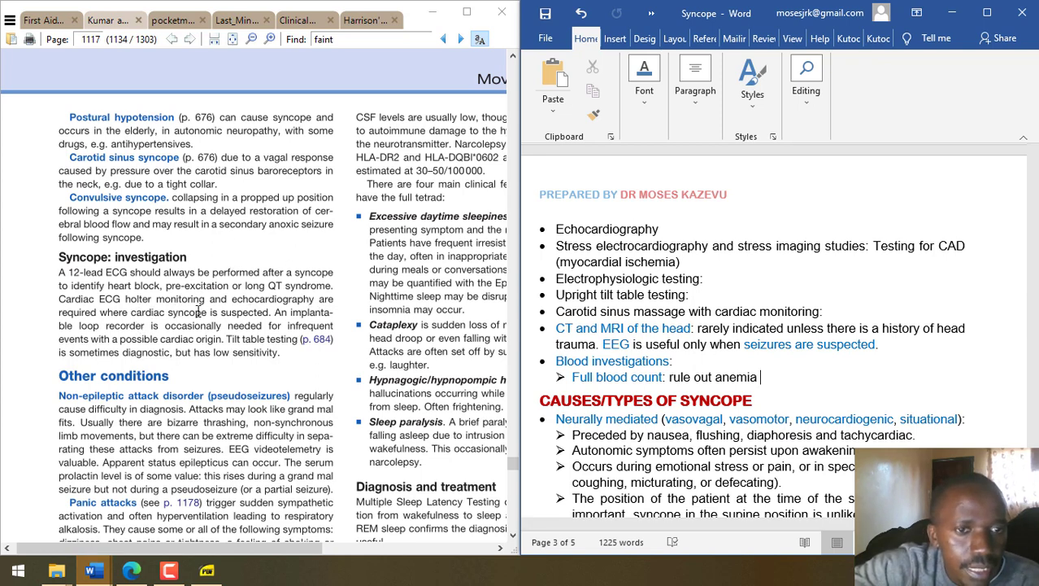
# - Complete the "Ambulatory ECG (Holter) monitoring:" bullet with "useful when cardiac syncope is suspected." and color its label blue
pyautogui.scroll(3, 679, 235)
pyautogui.scroll(3, 680, 235)
pyautogui.click(814, 421)
pyautogui.write('usefule i')
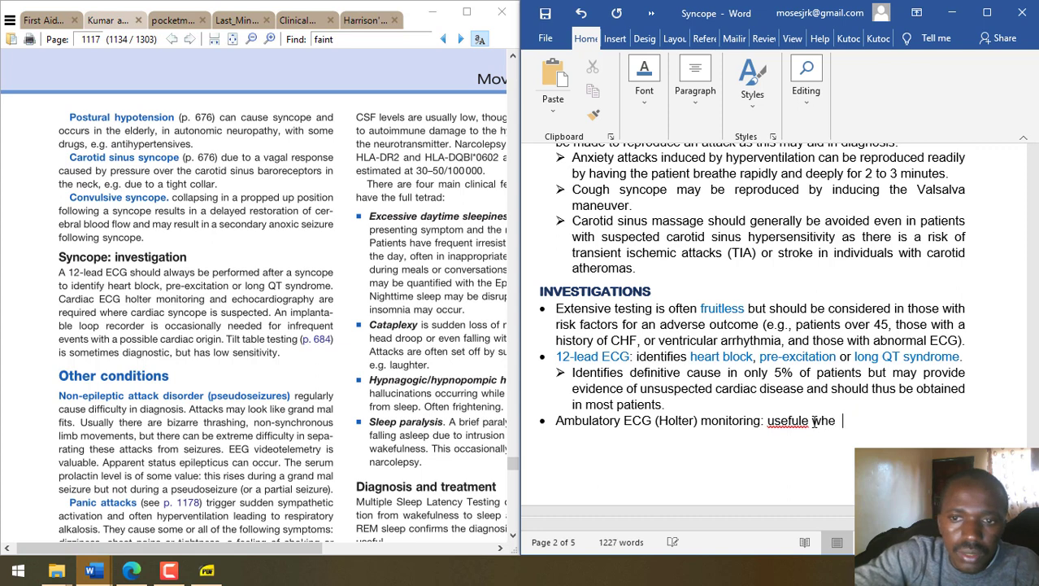
pyautogui.press('BackSpace')
pyautogui.press('BackSpace')
pyautogui.press('BackSpace')
pyautogui.write('when c')
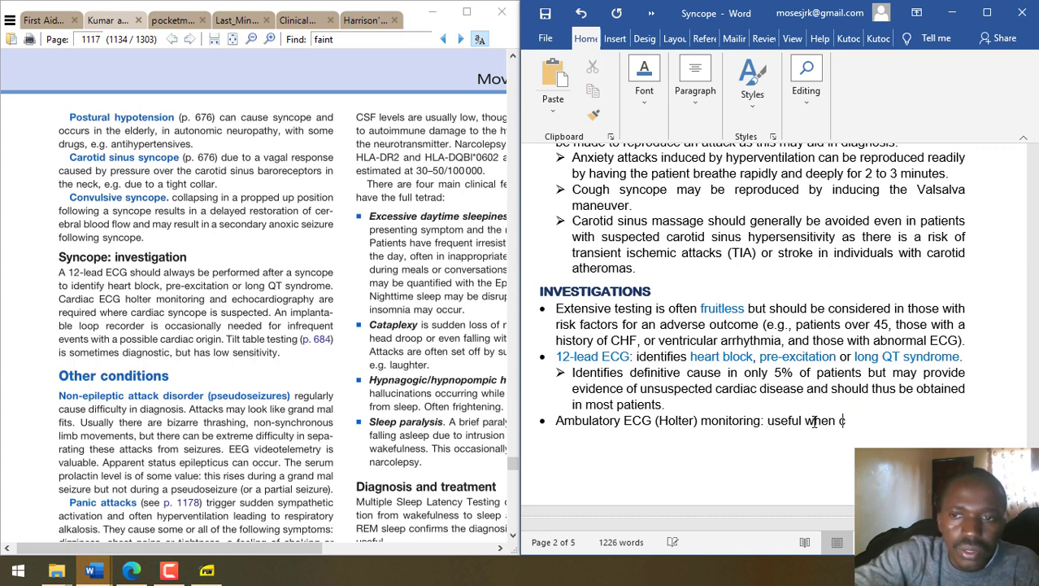
pyautogui.write('ardiac syn')
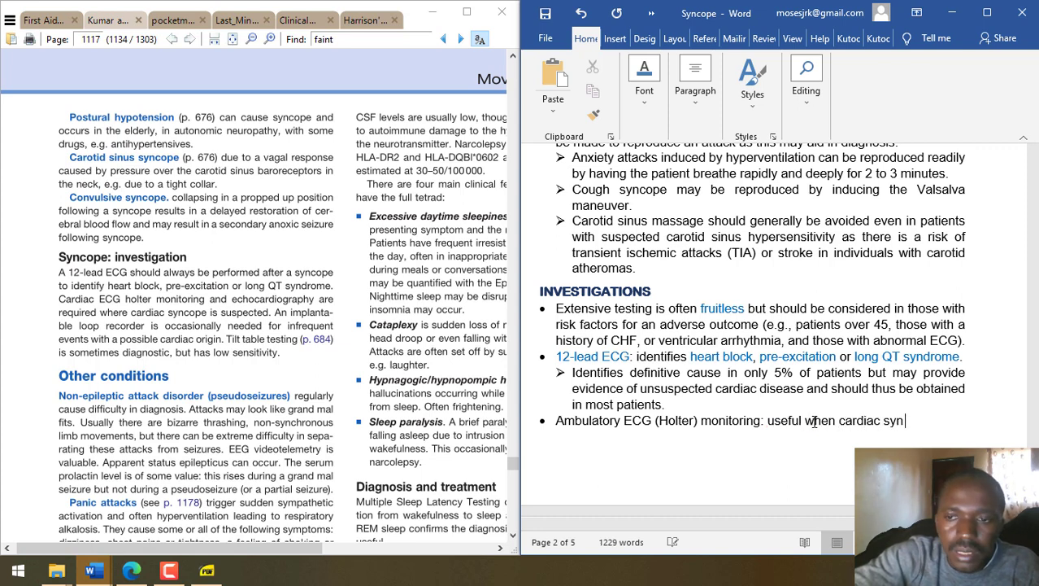
pyautogui.write('cope is suspect')
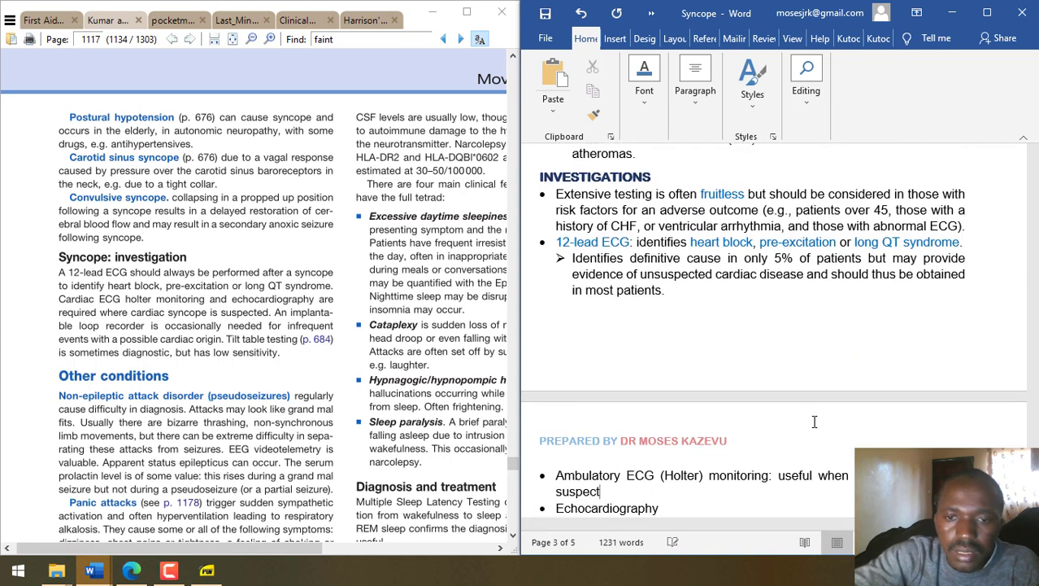
pyautogui.write('ed')
pyautogui.press('BackSpace')
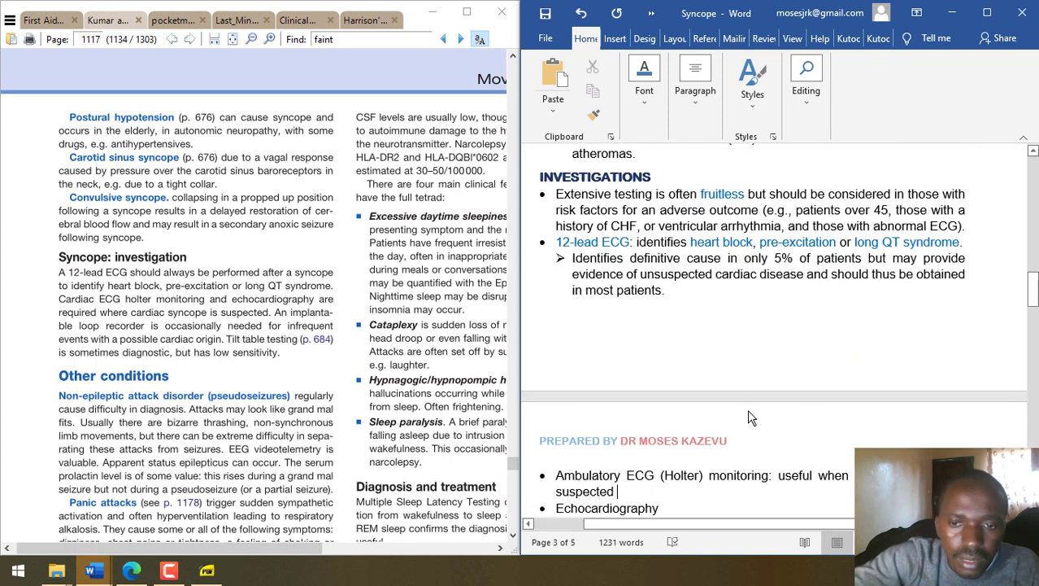
pyautogui.write('.')
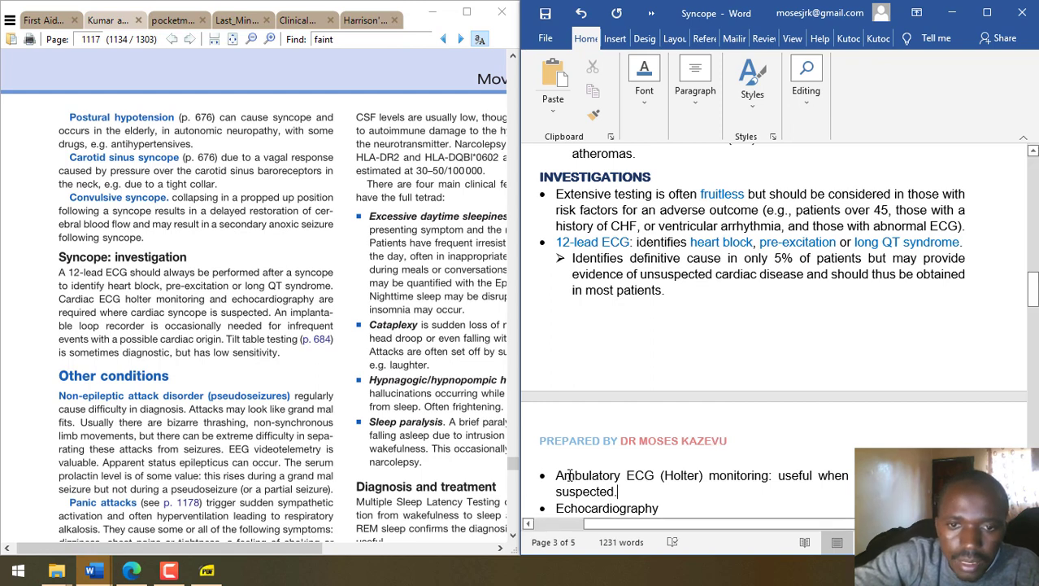
pyautogui.moveTo(556, 475); pyautogui.dragTo(768, 476)
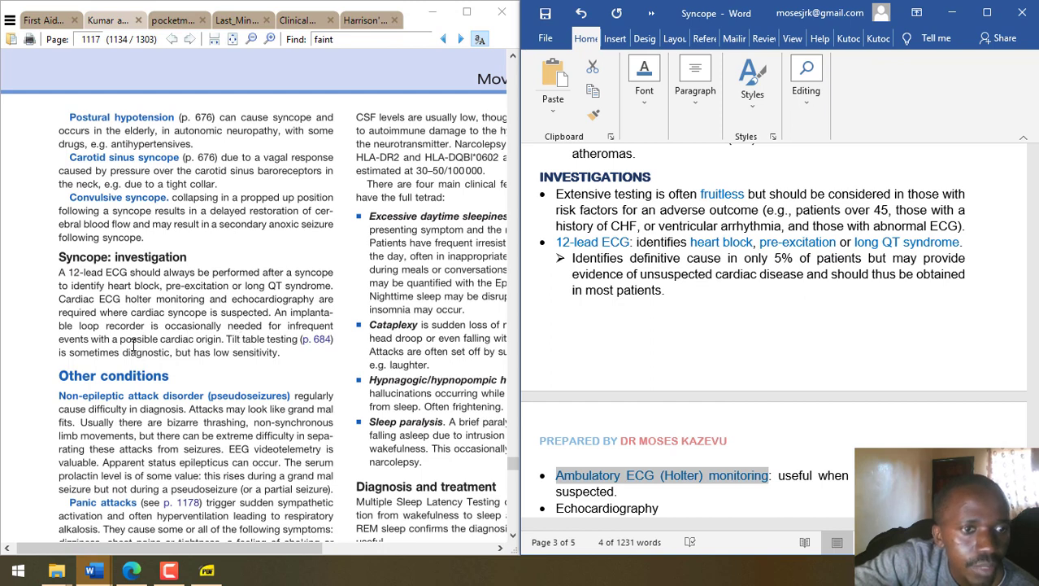
# - Add a sub-bullet under Ambulatory ECG stating that an implantable loop recorder is occasionally needed for infrequent events with a possible cardiac origin
pyautogui.click(632, 489)
pyautogui.press('Return')
pyautogui.press('Tab')
pyautogui.write('An implantbale loop re')
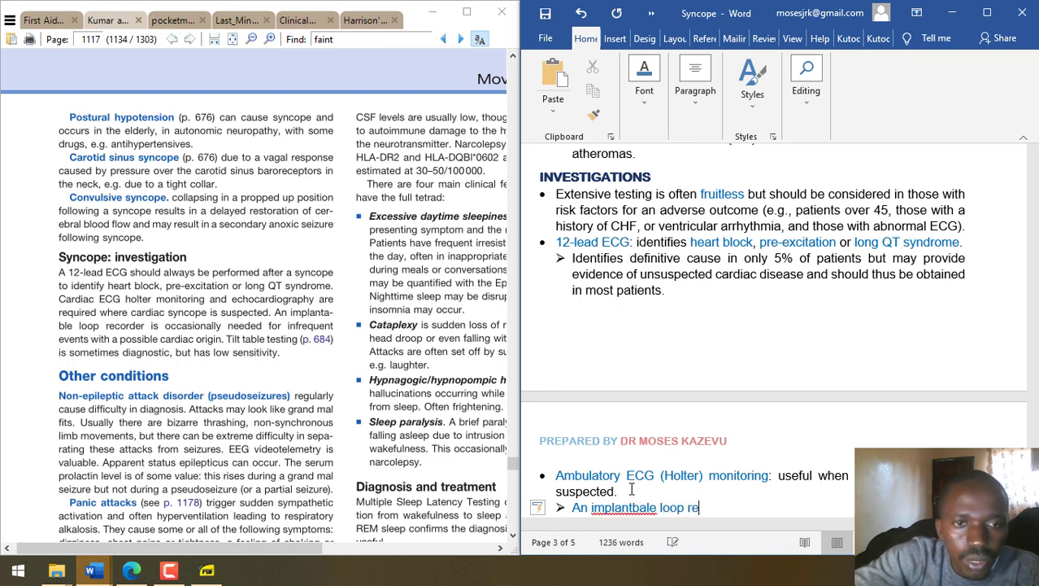
pyautogui.write('corder is oc')
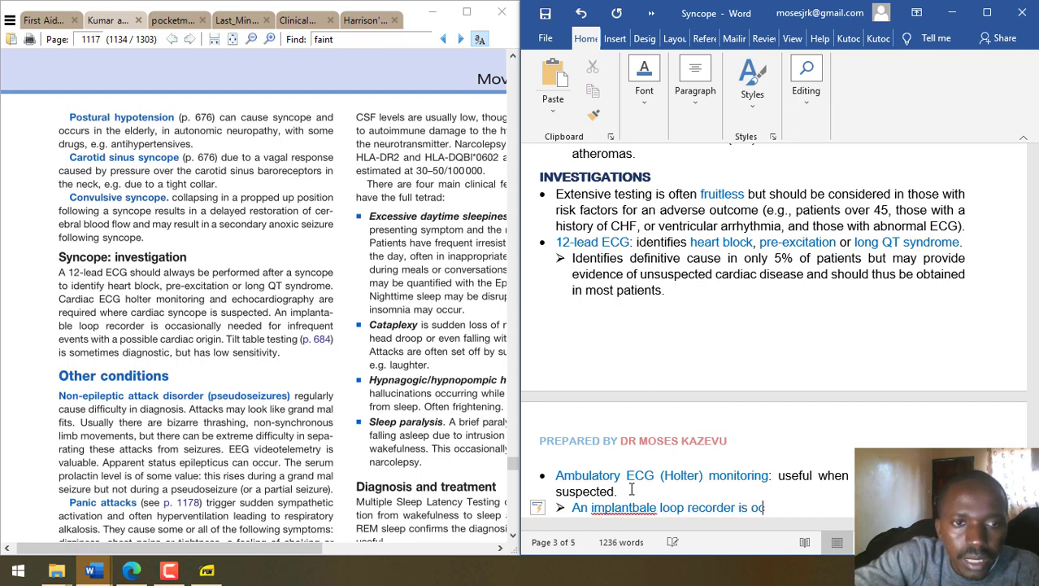
pyautogui.write('casionall')
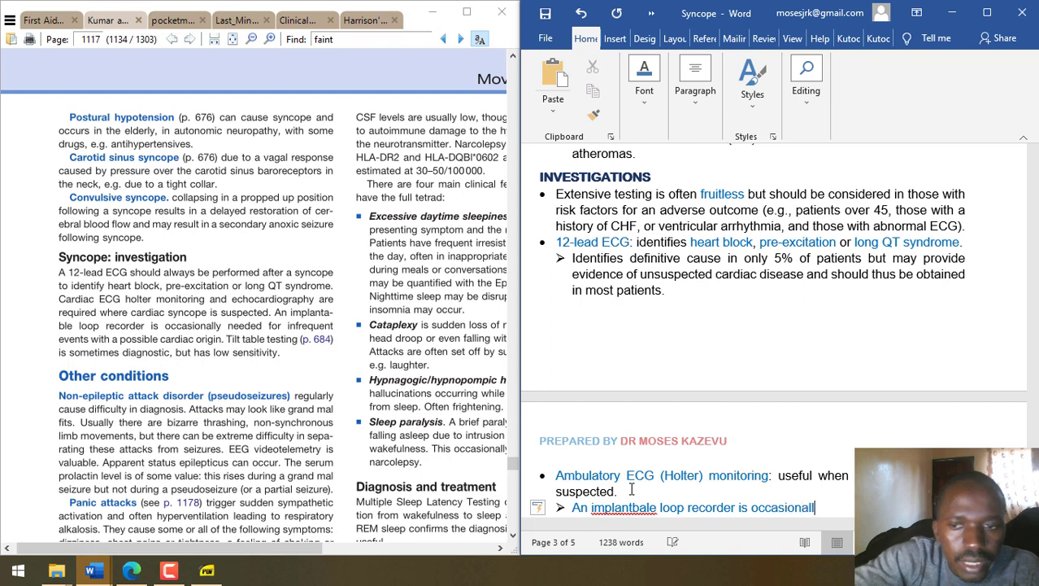
pyautogui.write('y needed f')
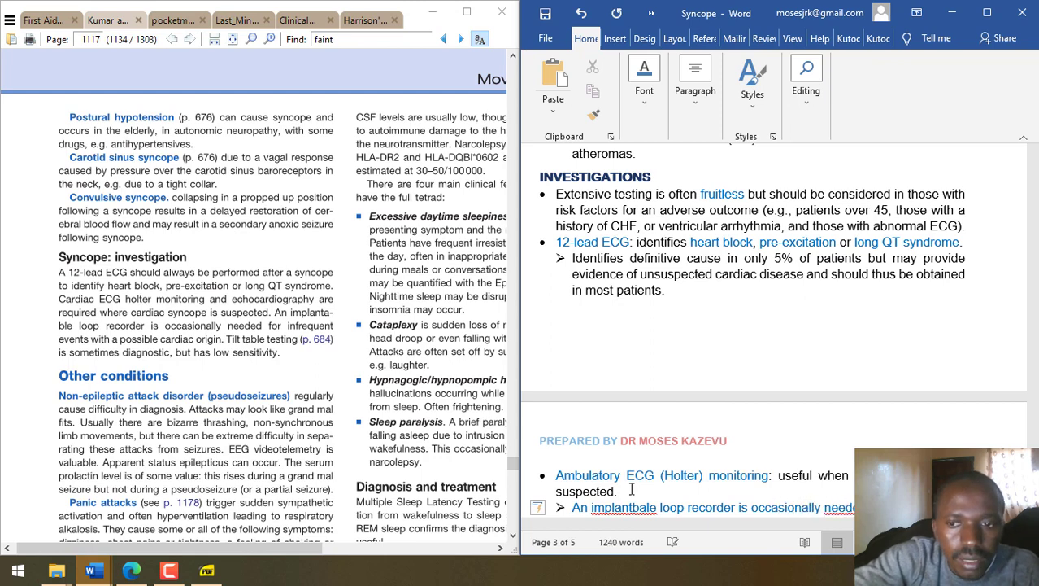
pyautogui.press('BackSpace')
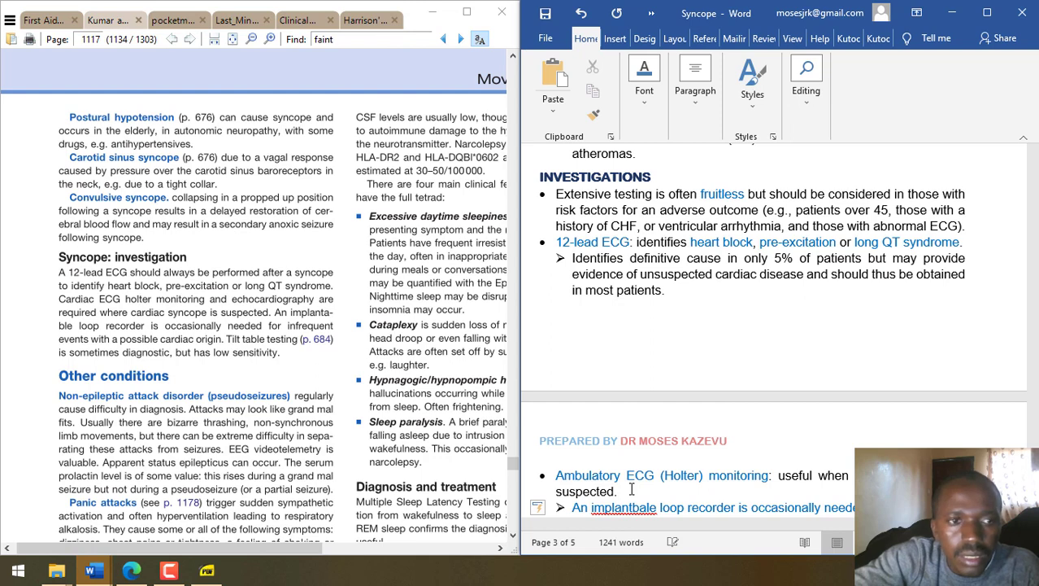
pyautogui.write('events with a')
pyautogui.write(' possib')
pyautogui.write('le carida')
pyautogui.press('BackSpace')
pyautogui.press('BackSpace')
pyautogui.press('BackSpace')
pyautogui.write('diac oc')
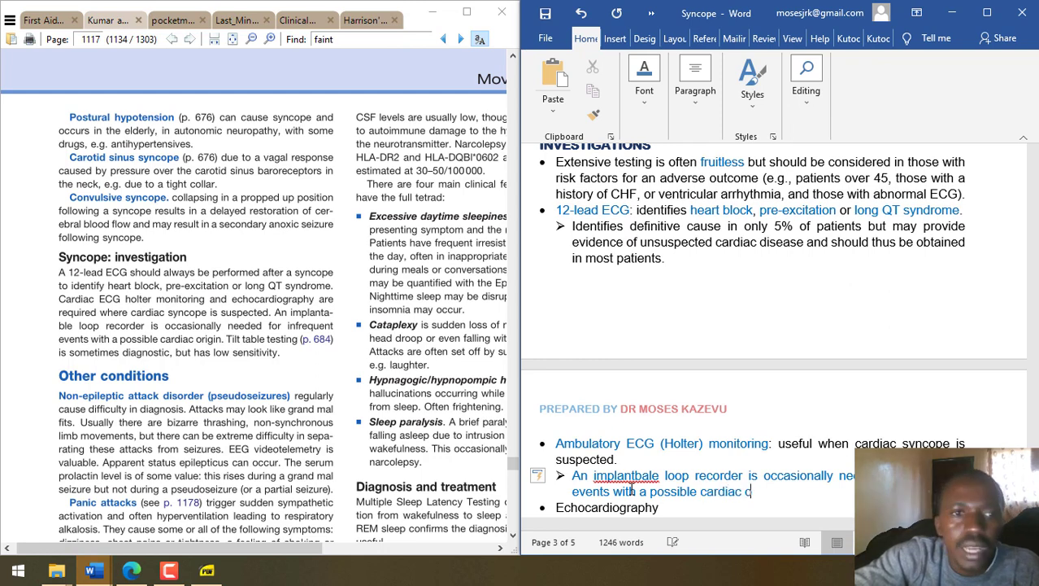
pyautogui.write('igin.')
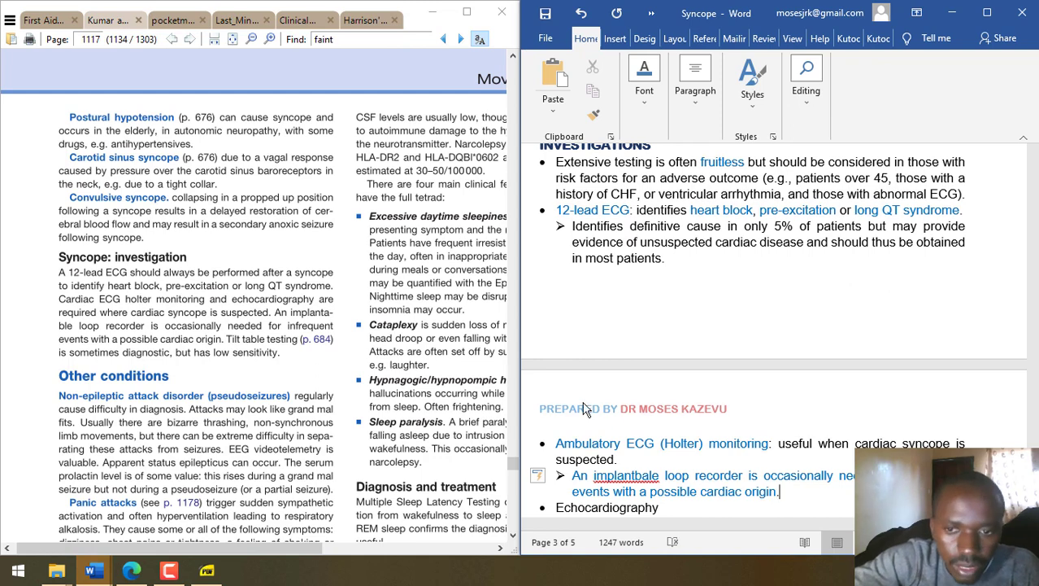
# - Correct the misspelled "implantable" in the loop recorder sub-bullet and set the whole sub-bullet's font color to black
pyautogui.rightClick(618, 478)
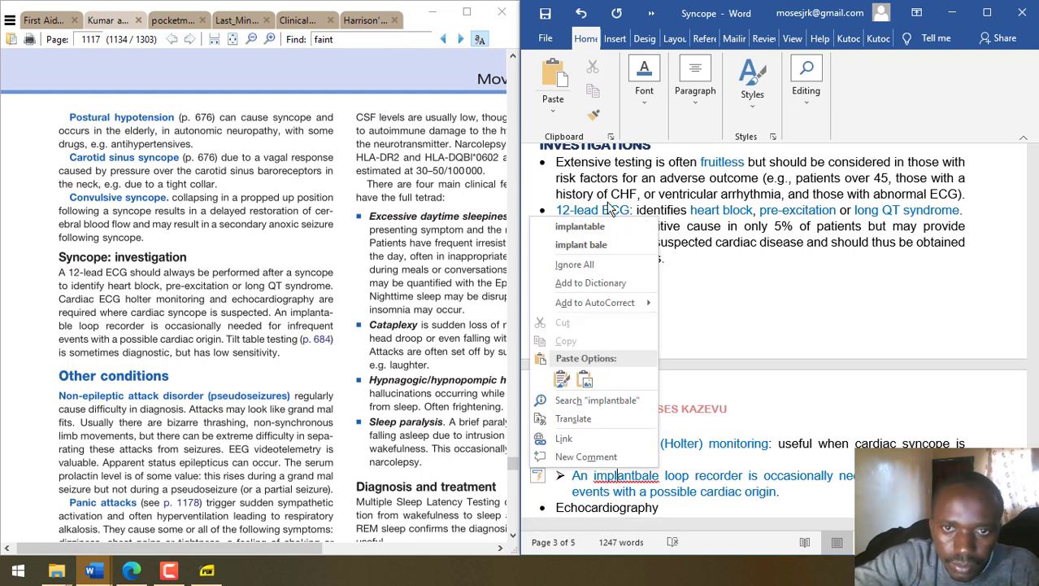
pyautogui.click(580, 226)
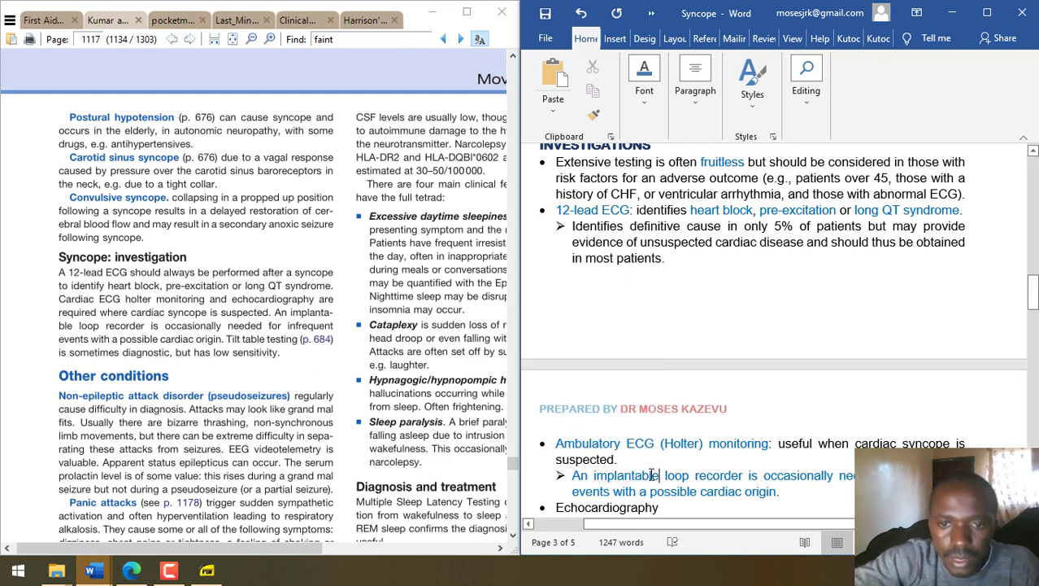
pyautogui.tripleClick(730, 485)
pyautogui.click(687, 449)
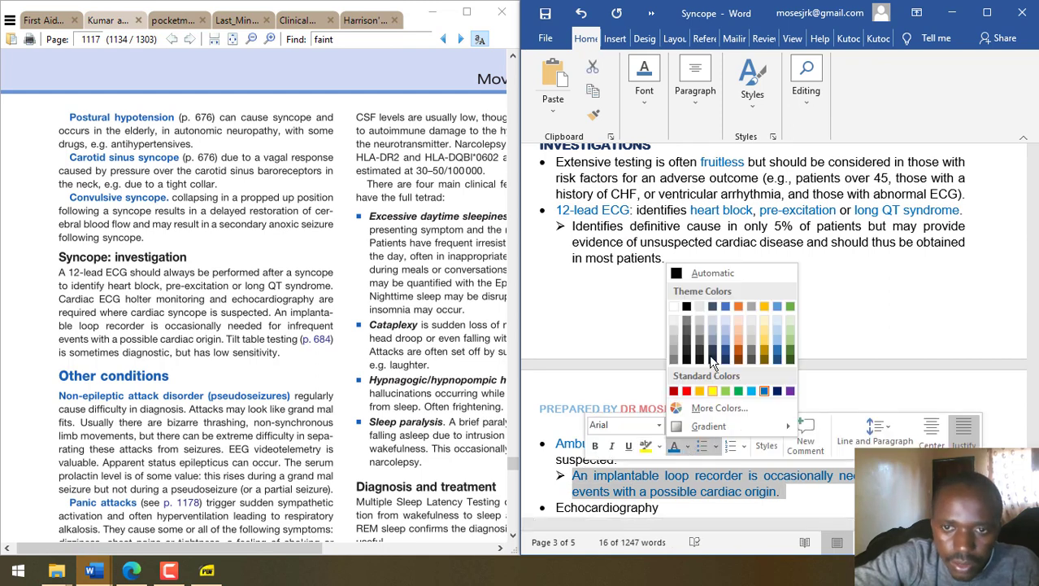
pyautogui.click(691, 300)
pyautogui.click(663, 504)
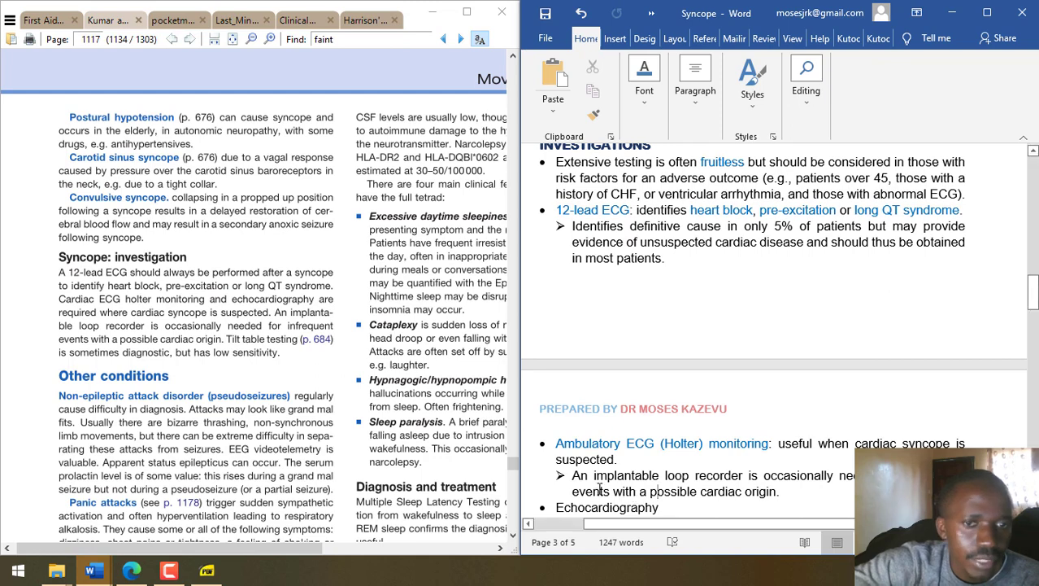
# - Add "somewhat diagnostic but has low sensitivity." after the "Upright tilt table testing:" label
pyautogui.scroll(-6, 600, 488)
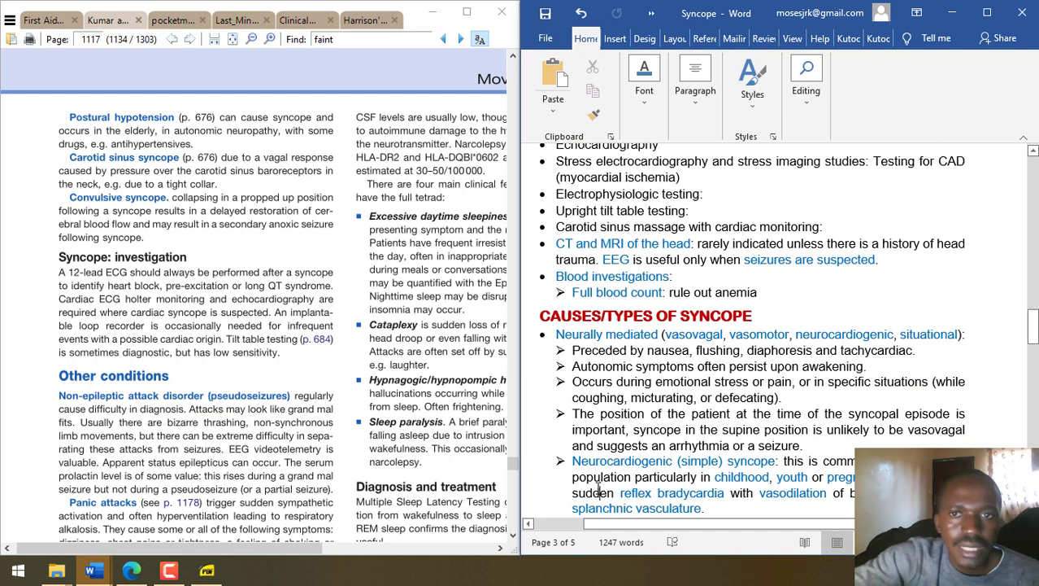
pyautogui.click(701, 215)
pyautogui.write('som')
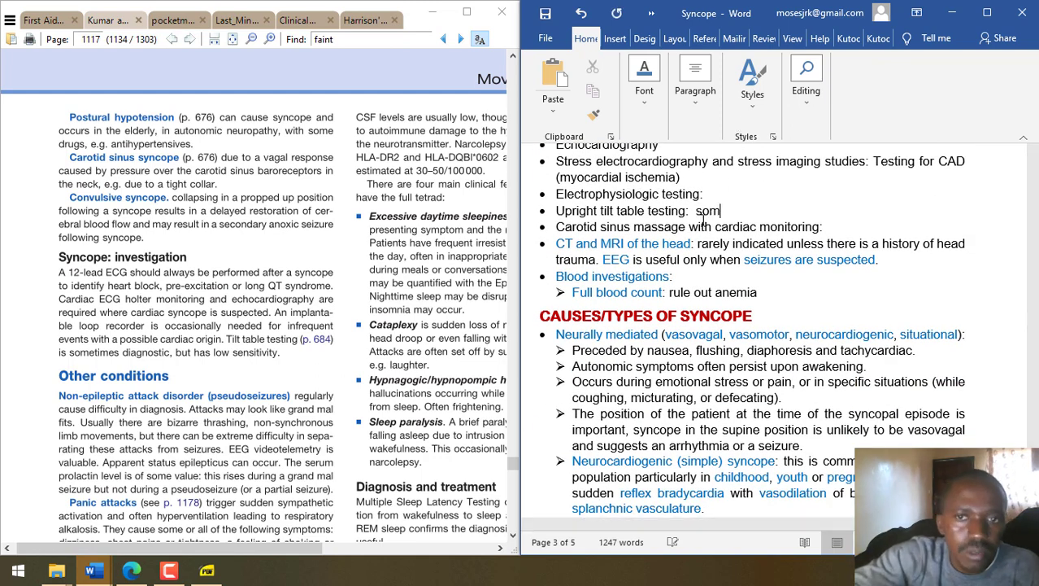
pyautogui.write('ewhat dia')
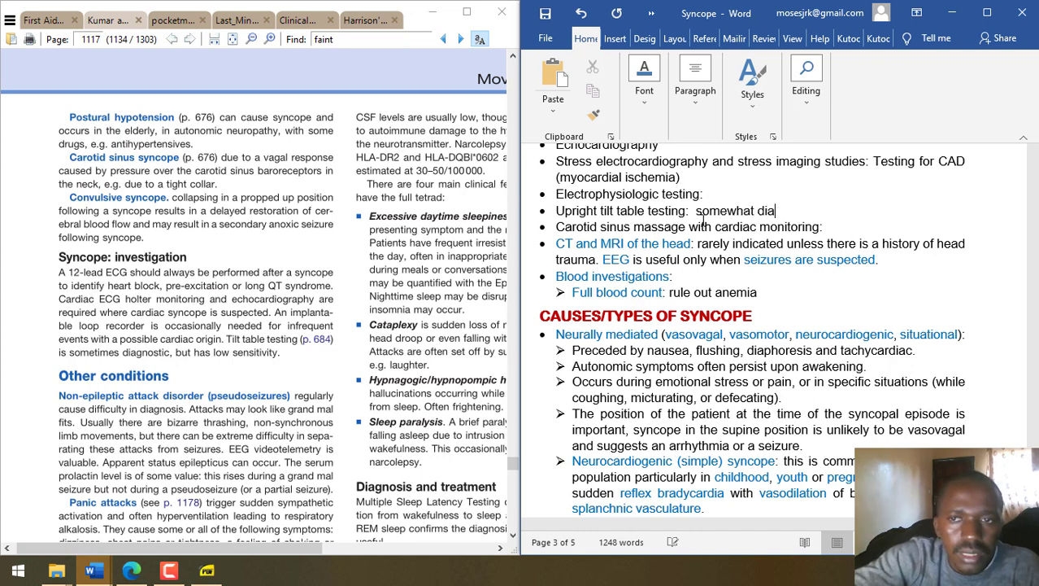
pyautogui.write('gnostic but has')
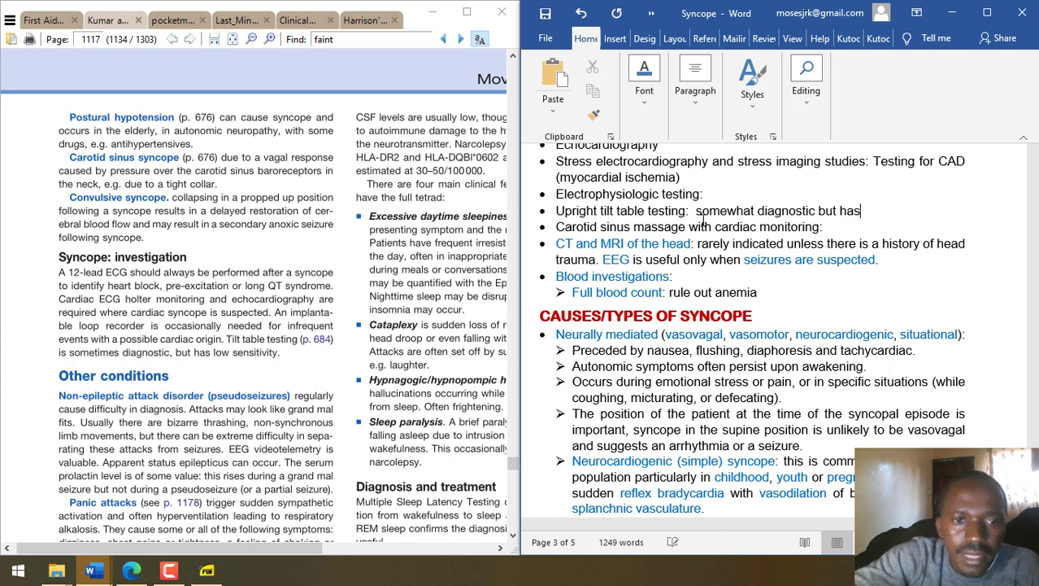
pyautogui.write(' low sensitivity.')
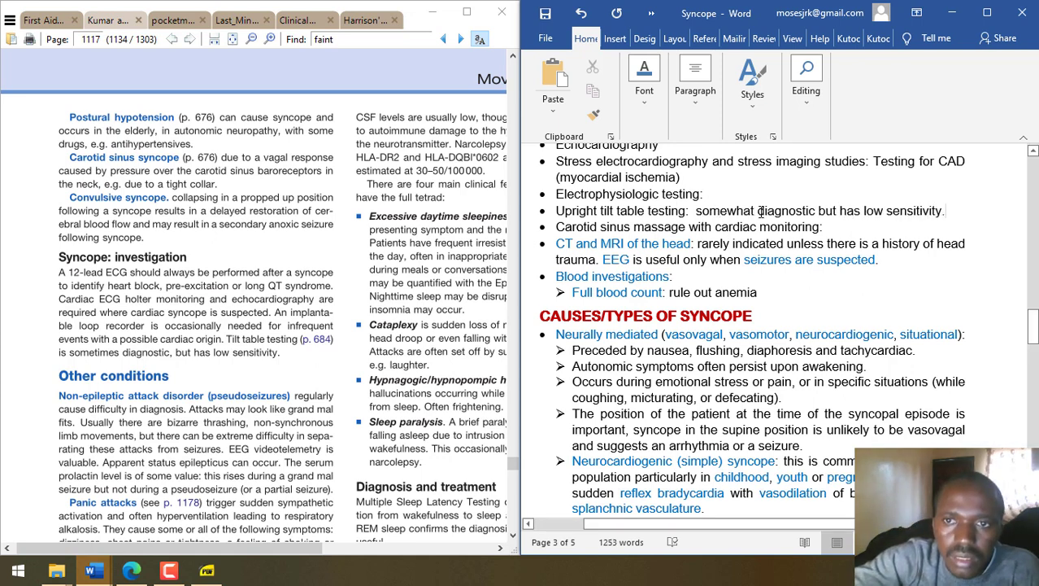
# - Color the "Upright tilt table testing" label and the words "diagnostic" and "low sensitivity" in its bullet blue
pyautogui.moveTo(760, 210); pyautogui.dragTo(941, 211)
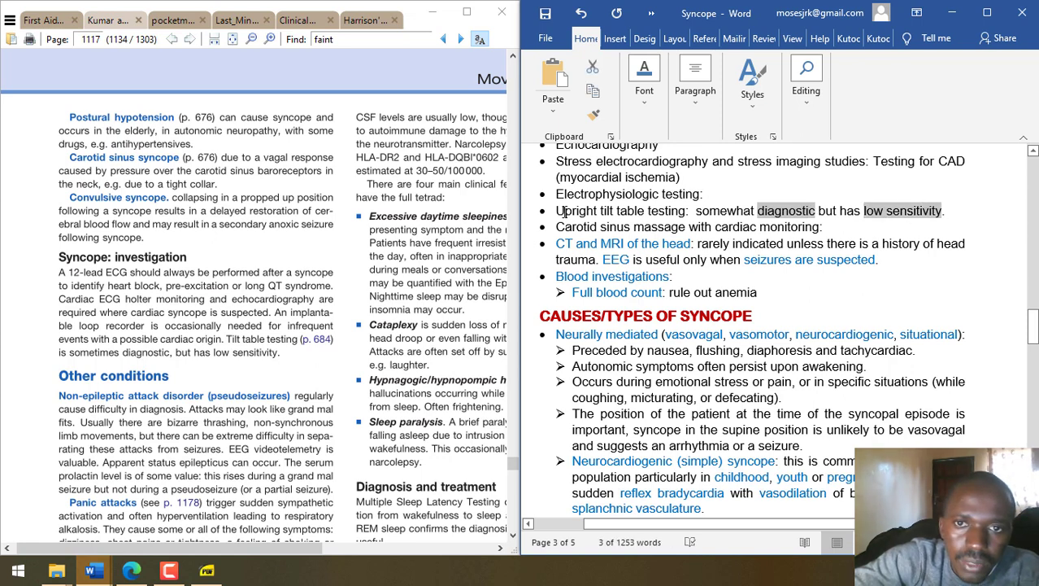
pyautogui.moveTo(556, 211); pyautogui.dragTo(685, 210)
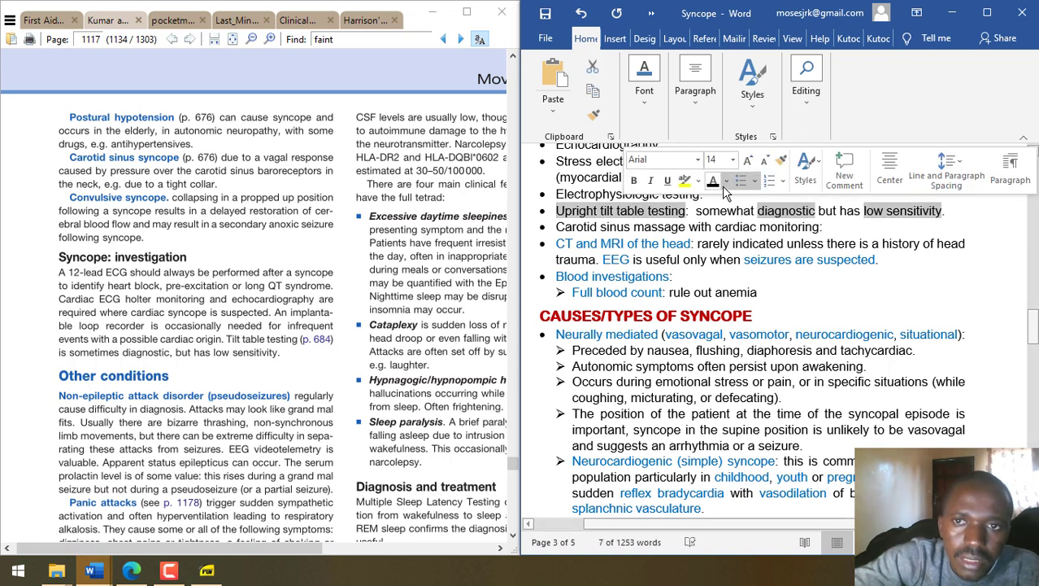
pyautogui.click(726, 183)
pyautogui.click(806, 316)
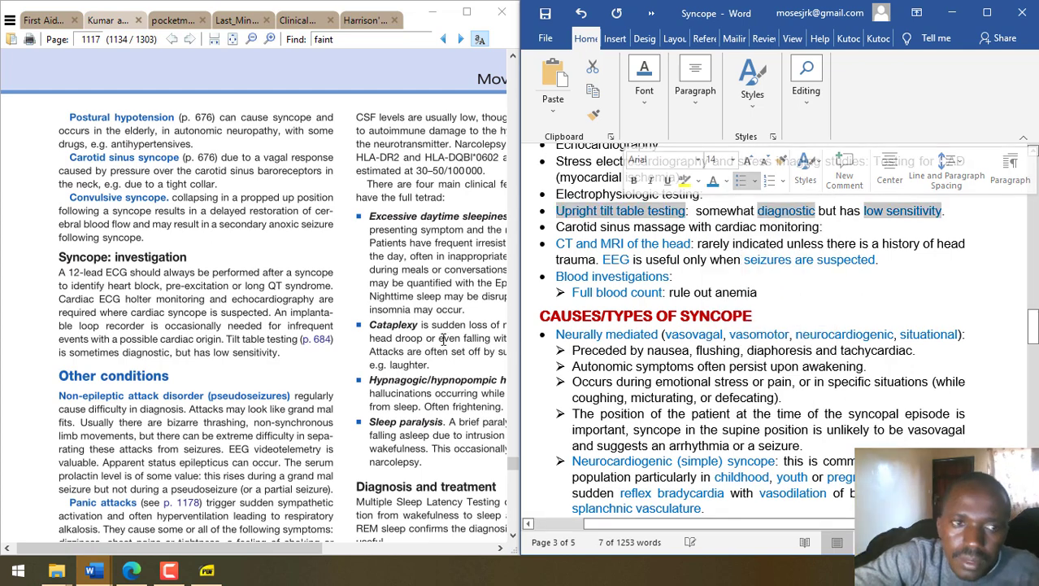
# - Go to page 684 of the Kumar textbook in the PDF reader and examine the "Tilt testing" section
pyautogui.click(288, 360)
pyautogui.scroll(-1, 288, 361)
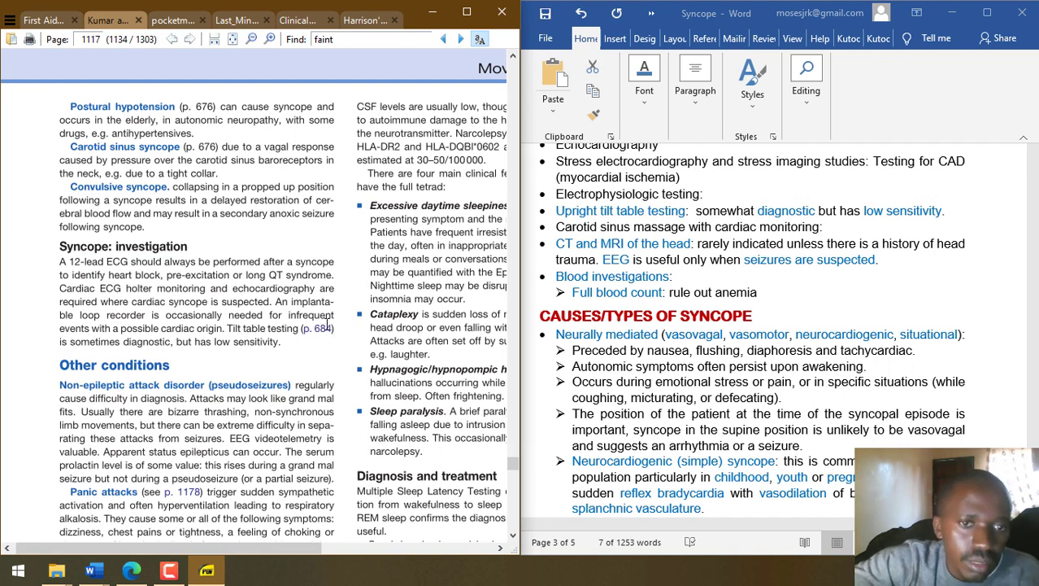
pyautogui.doubleClick(100, 39)
pyautogui.write('684')
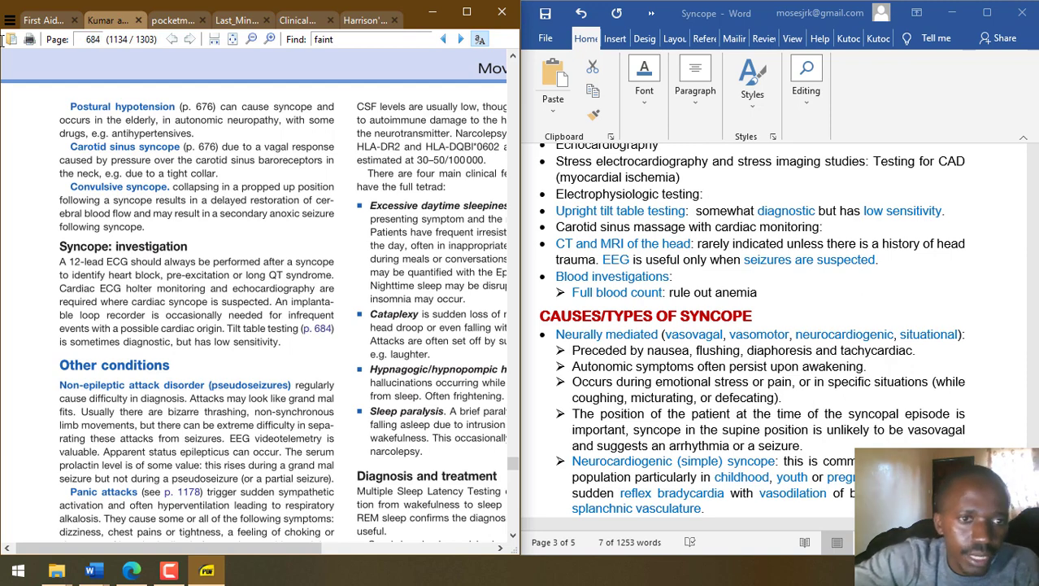
pyautogui.press('Return')
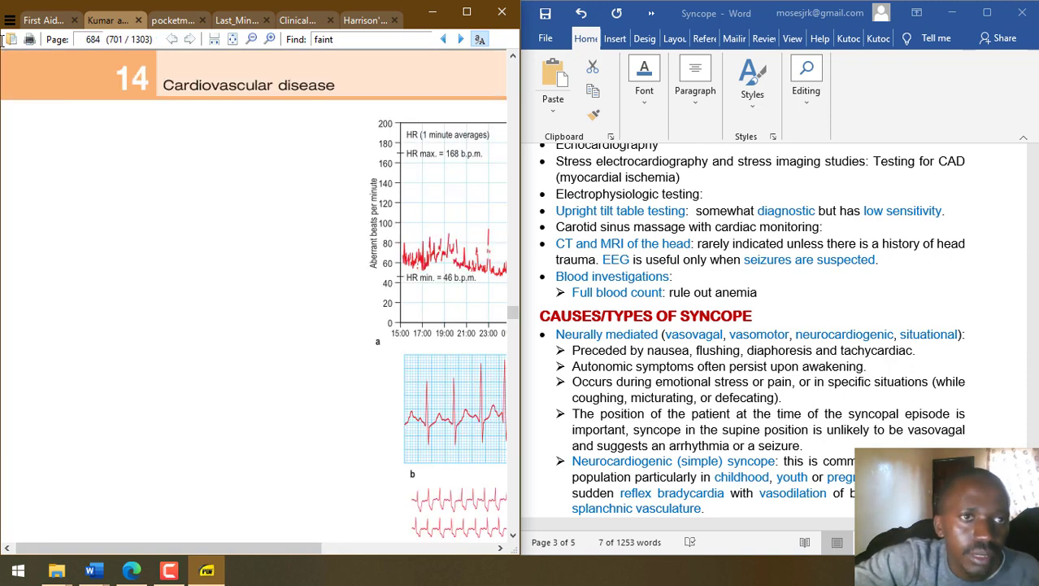
pyautogui.moveTo(307, 393); pyautogui.dragTo(271, 154)
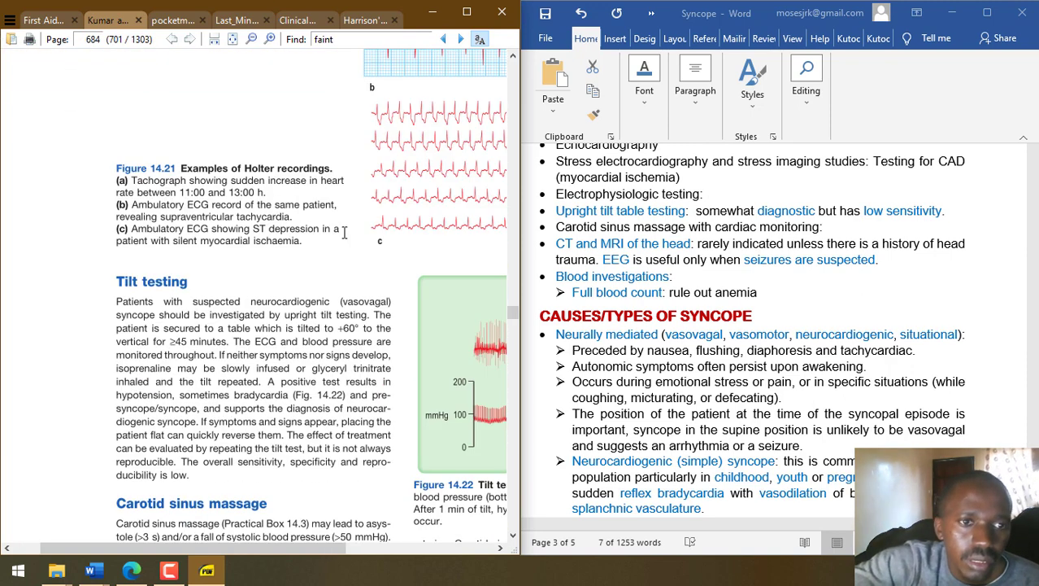
pyautogui.moveTo(372, 291); pyautogui.dragTo(277, 493)
pyautogui.moveTo(277, 268); pyautogui.dragTo(366, 131)
pyautogui.scroll(-1, 453, 171)
pyautogui.moveTo(419, 277); pyautogui.dragTo(355, 229)
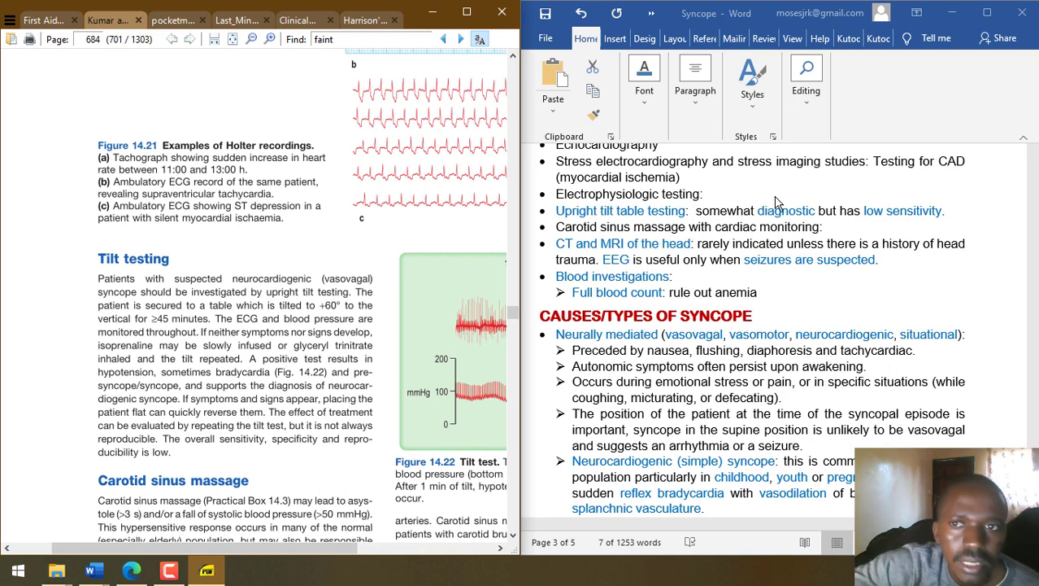
# - Back in Word, append "This is essential in patient with suspected neurocardiogenic (vasovagal) syncope." to the Upright tilt table testing bullet
pyautogui.click(830, 221)
pyautogui.click(963, 208)
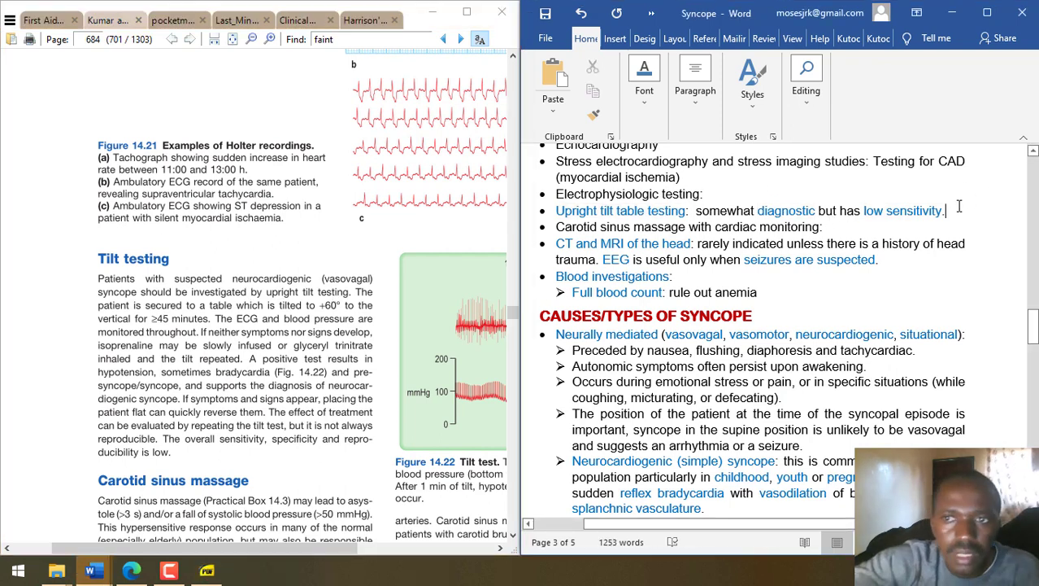
pyautogui.write('This is essential')
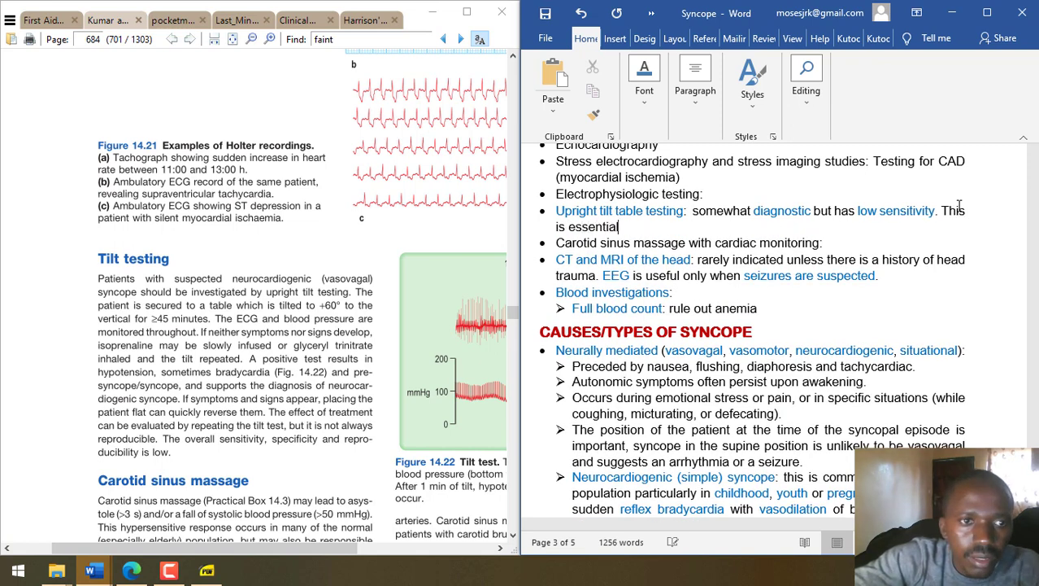
pyautogui.write(' in patie')
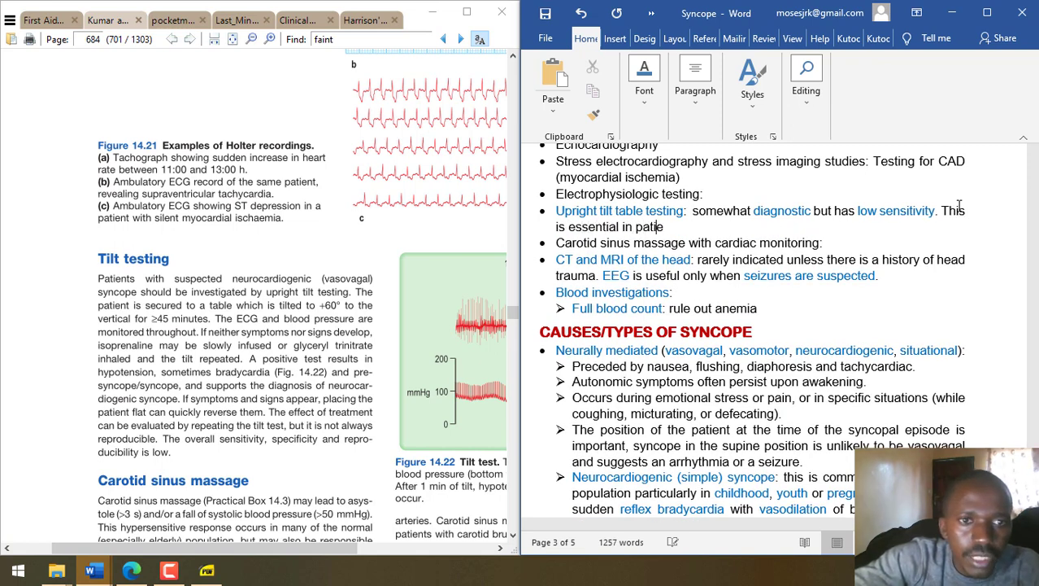
pyautogui.write('nt with su')
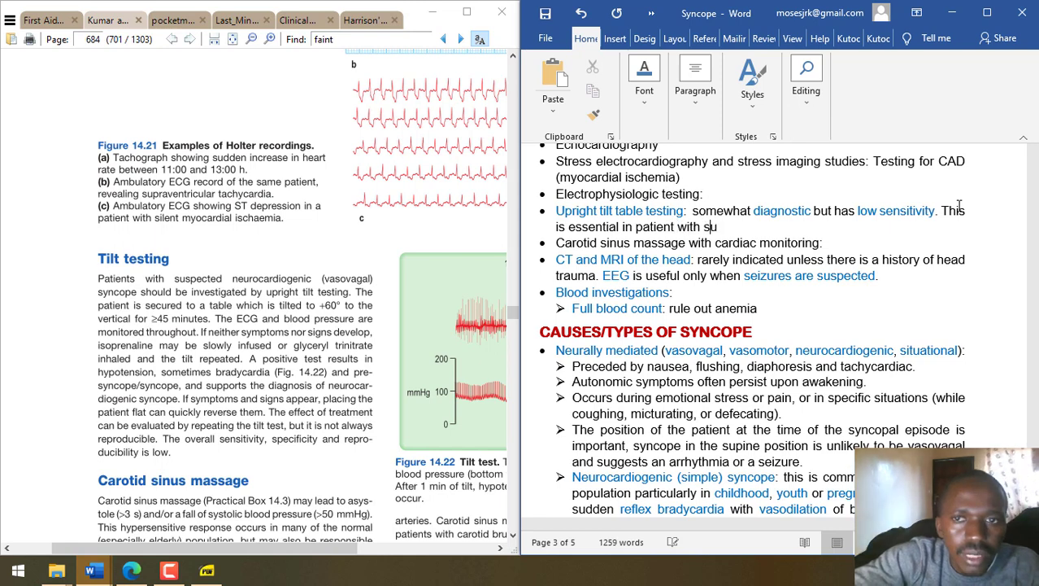
pyautogui.write('spected neurocardiogenic (vasova')
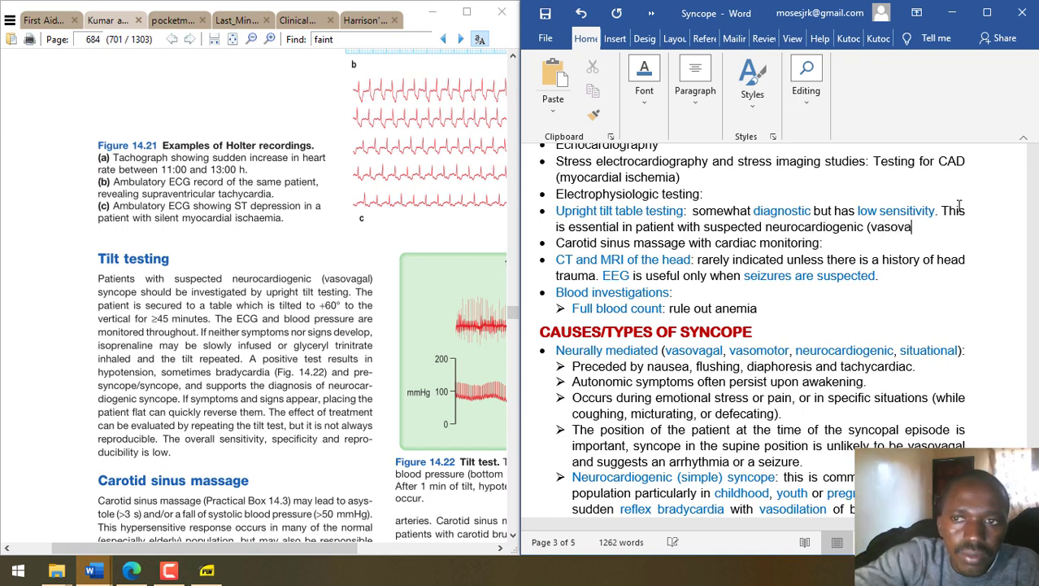
pyautogui.write('gal) s')
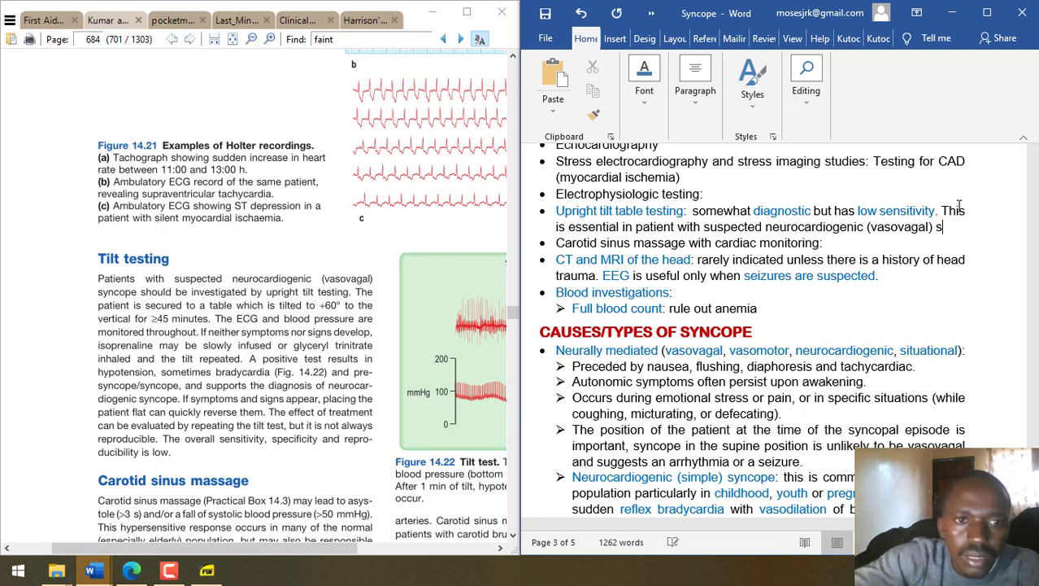
pyautogui.write('yncop')
pyautogui.write('hou')
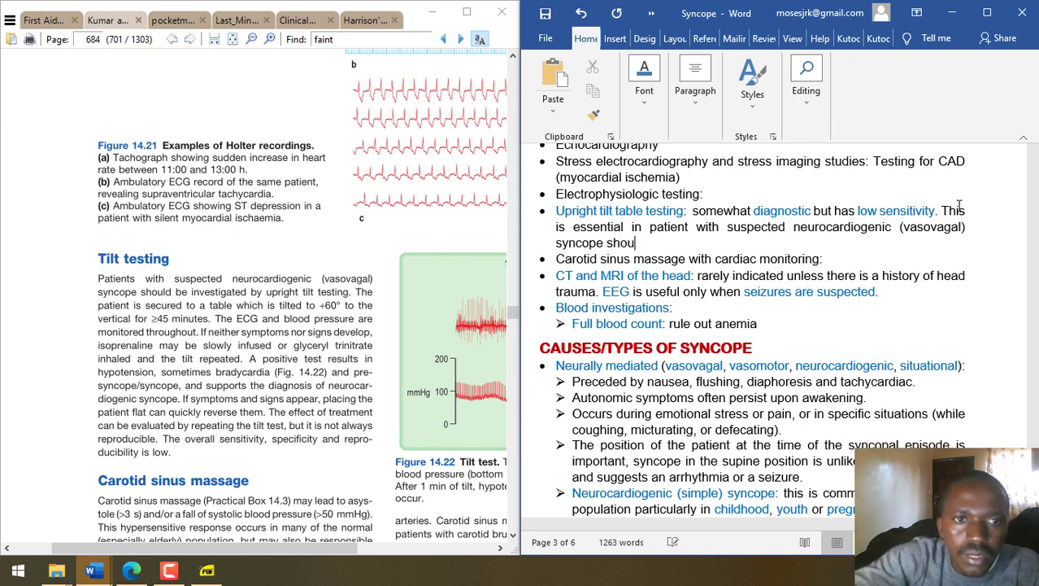
pyautogui.press('BackSpace')
pyautogui.press('BackSpace')
pyautogui.press('BackSpace')
pyautogui.press('BackSpace')
pyautogui.press('BackSpace')
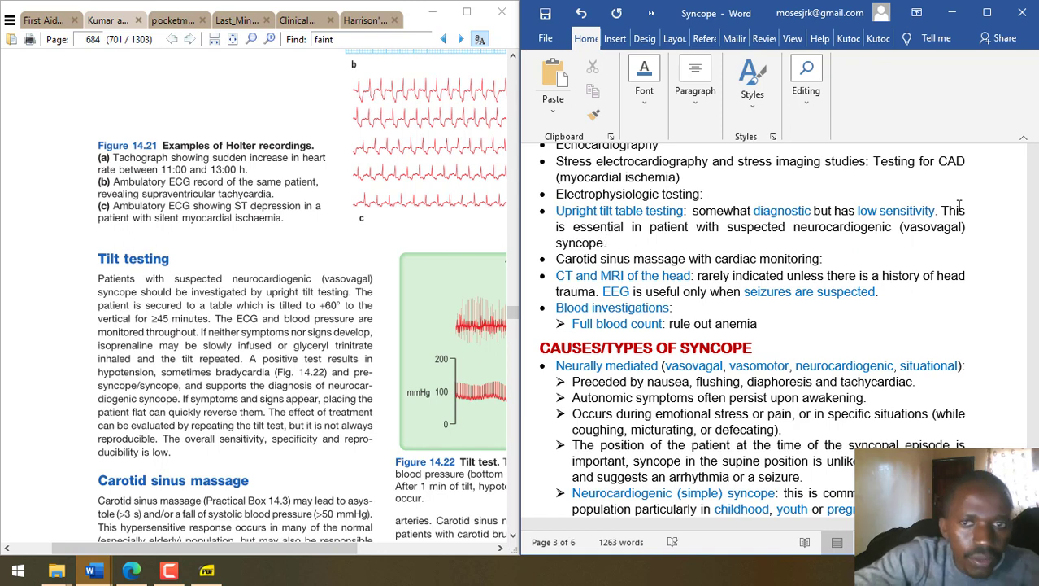
# - Add the tilt-test sub-bullet "The patient is secured to a table which is tilted to +60º to the vertical for more than 45 minutes."
pyautogui.press('Return')
pyautogui.press('Tab')
pyautogui.write('The ')
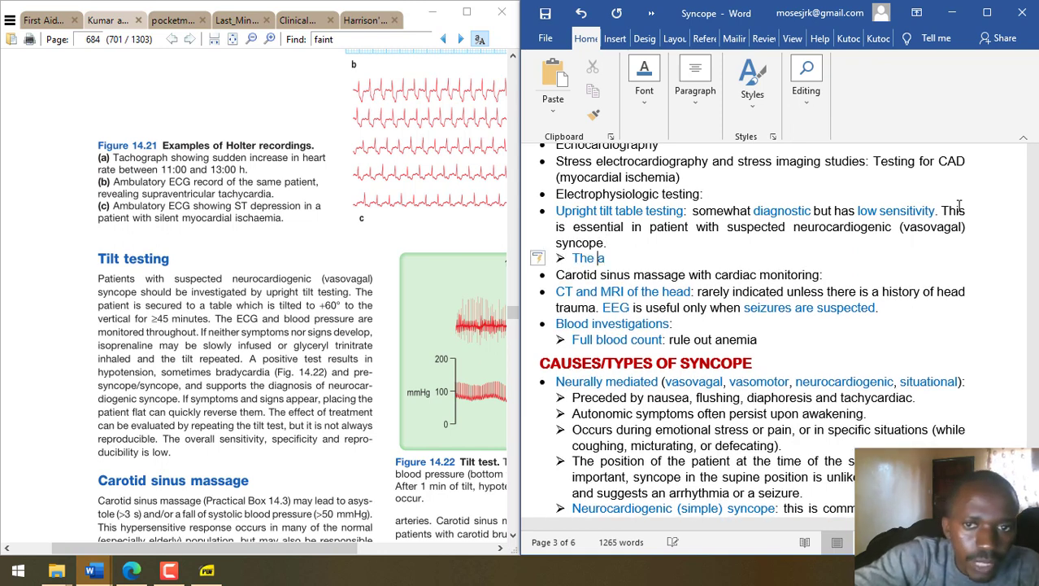
pyautogui.write('patien is')
pyautogui.press('BackSpace')
pyautogui.press('BackSpace')
pyautogui.press('BackSpace')
pyautogui.press('BackSpace')
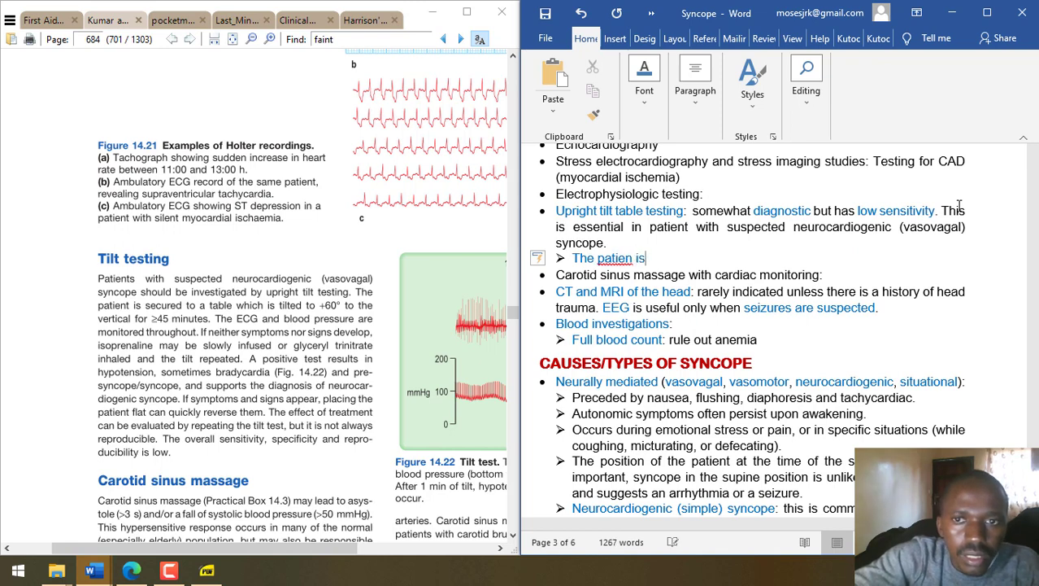
pyautogui.write('t is secu')
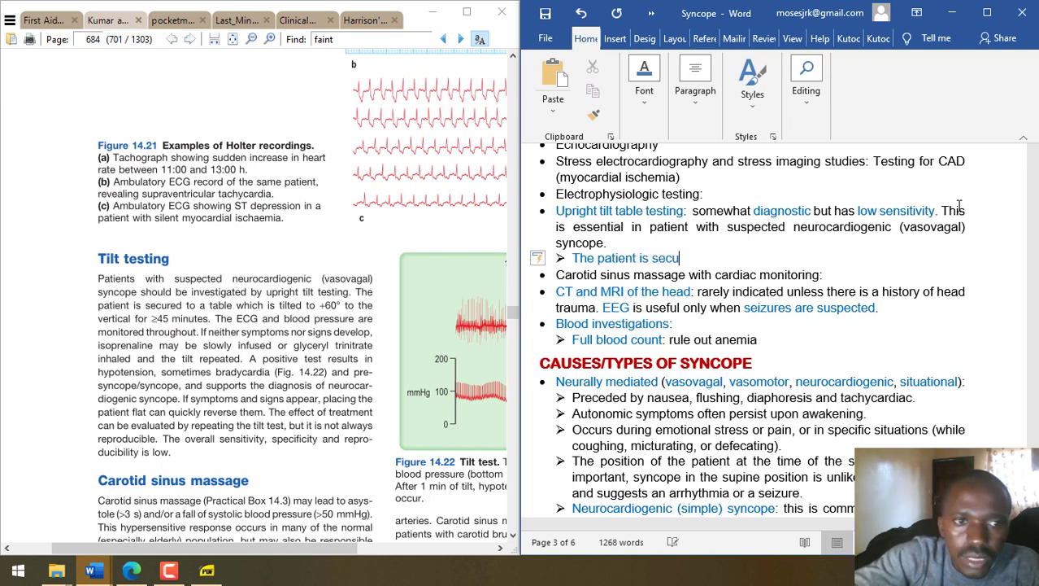
pyautogui.write('red to a table which')
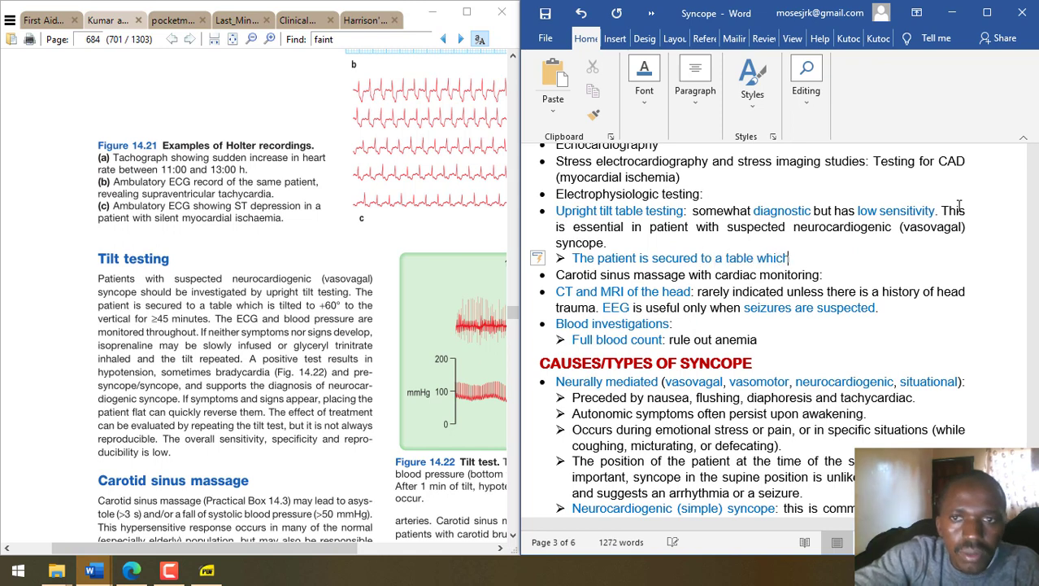
pyautogui.write(' is tilted ')
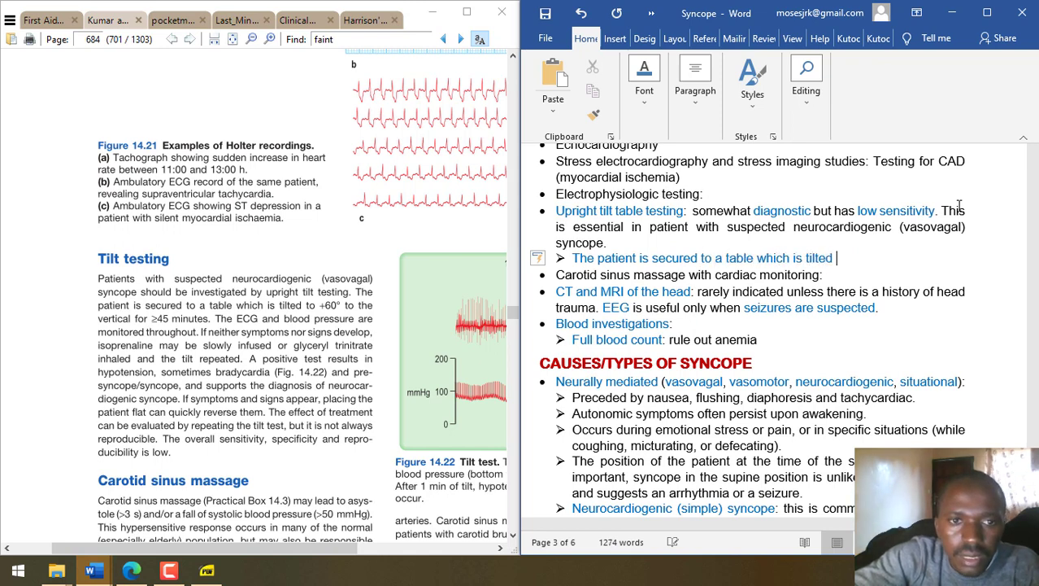
pyautogui.write('to +60')
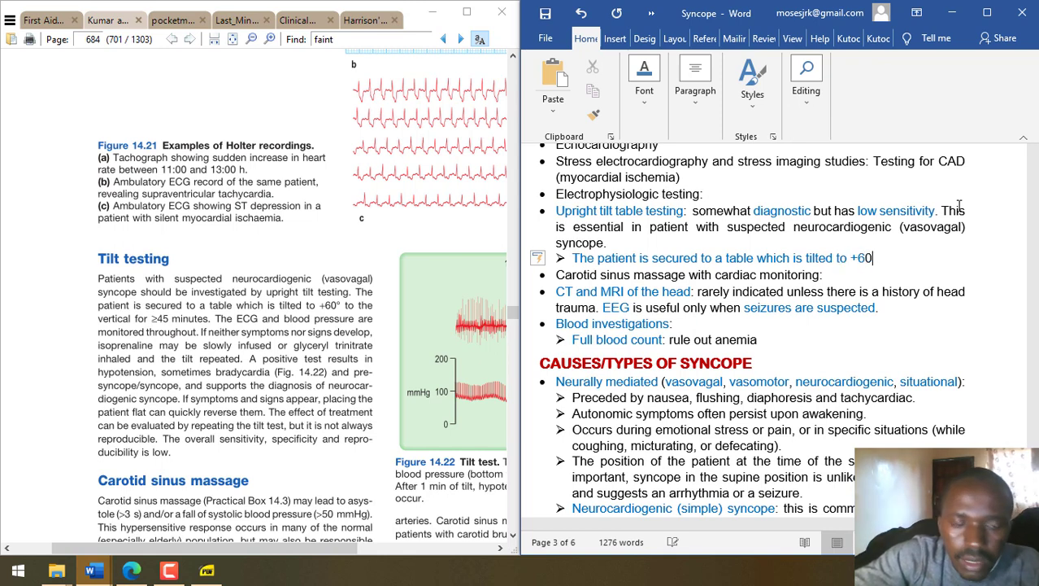
pyautogui.write('°')
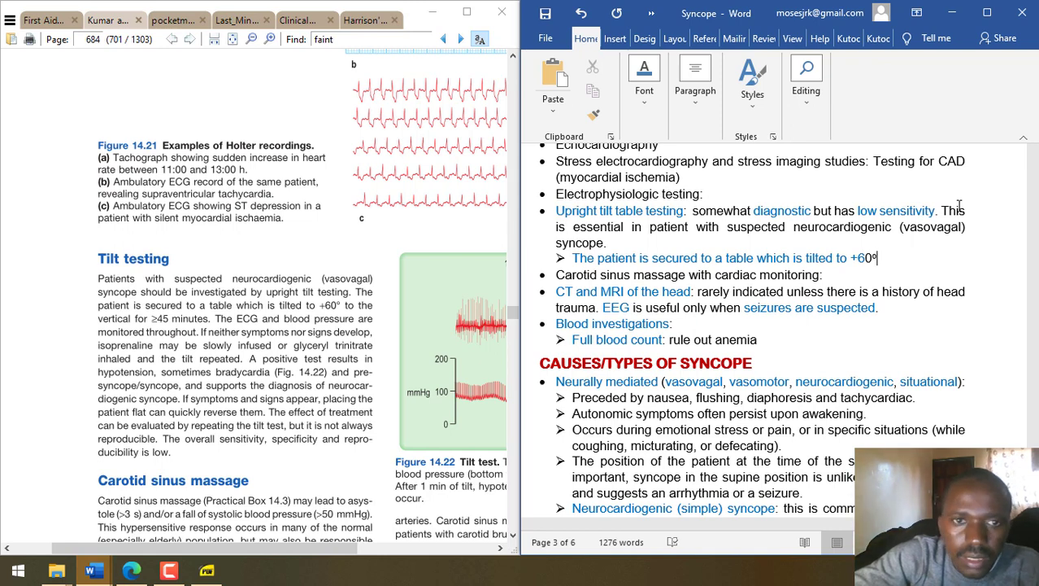
pyautogui.write(' to the ')
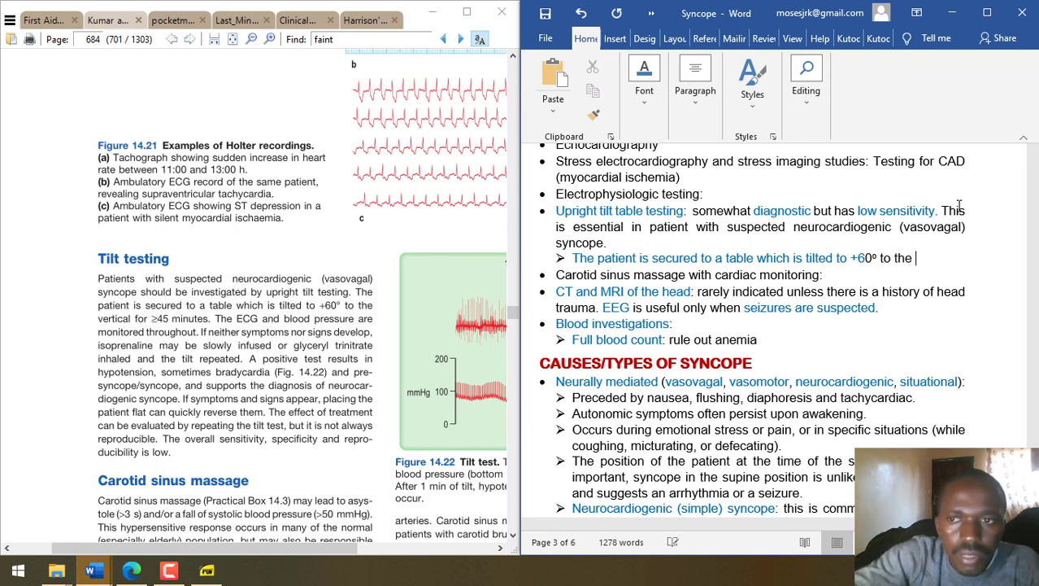
pyautogui.write('vertical for more ')
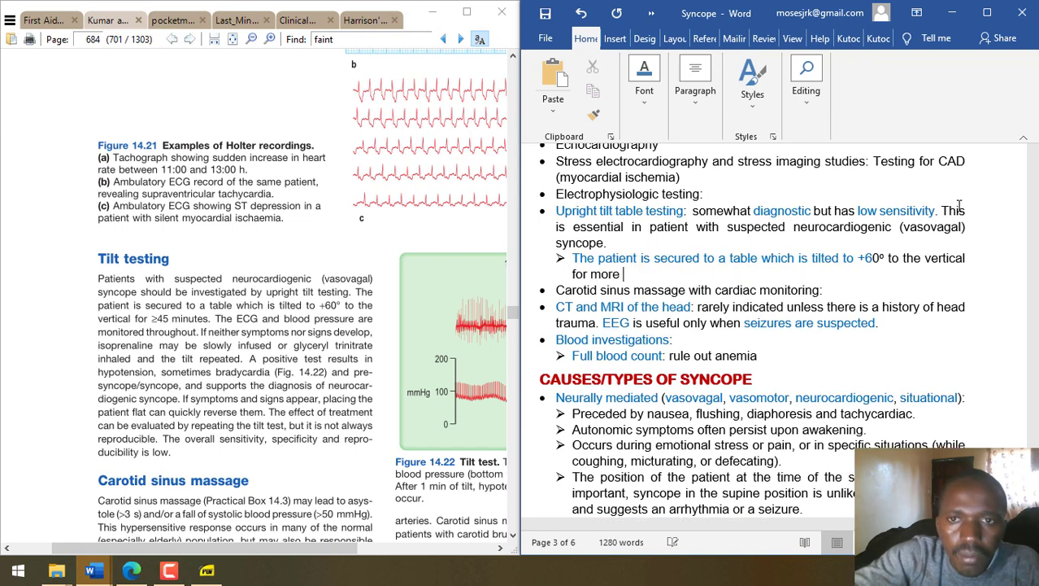
pyautogui.write('than 45 mi')
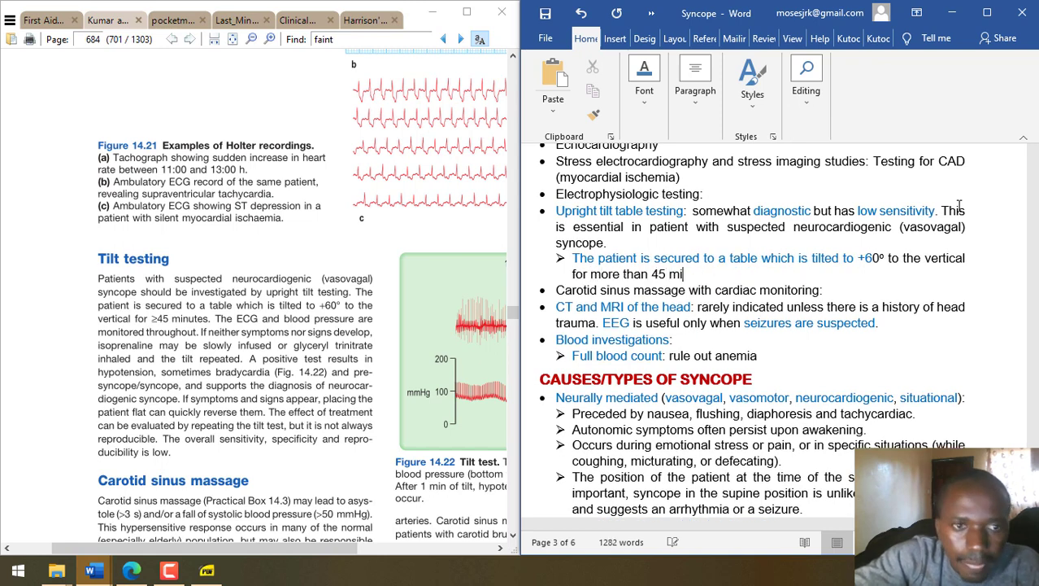
pyautogui.write('nutes')
pyautogui.press('BackSpace')
pyautogui.write('.')
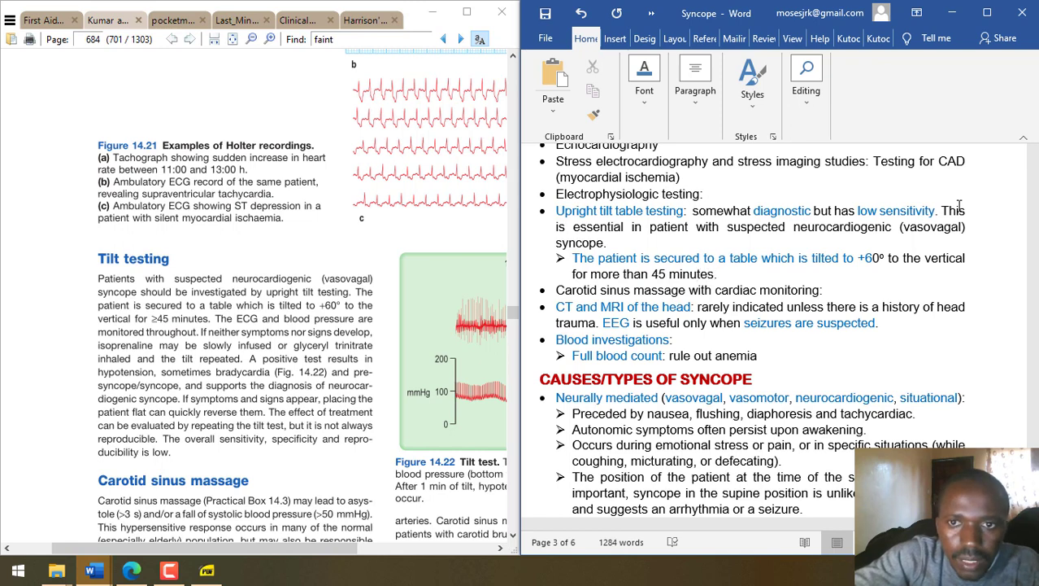
# - Add another tilt-test sub-bullet reading "The ECG and blood pressure are monitored throughout."
pyautogui.press('Return')
pyautogui.write('The ECG')
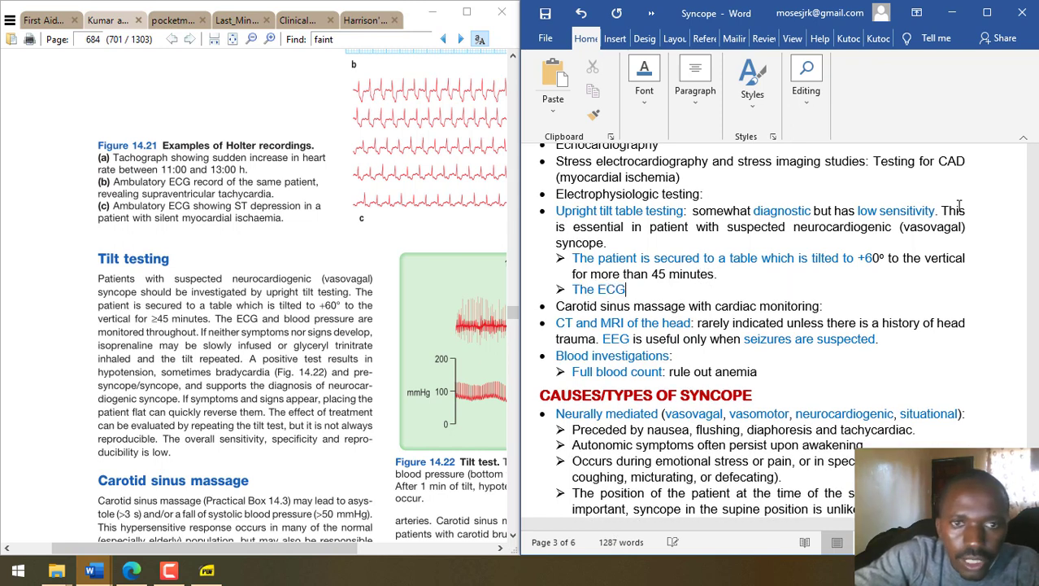
pyautogui.write(' and blood pr')
pyautogui.write('essure are mo')
pyautogui.write('nitored through')
pyautogui.write('ot')
pyautogui.write('ut.')
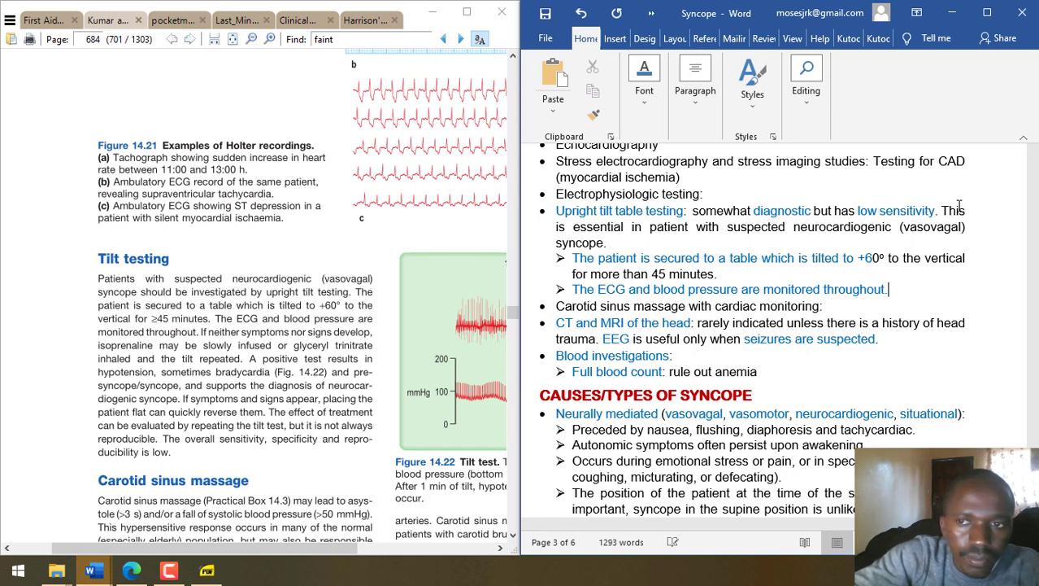
# - Begin the next tilt-test sub-bullet, on repeating the tilt with drugs, with the words "If neither symptoms nor signs"
pyautogui.press('Return')
pyautogui.write('IF nither s')
pyautogui.press('BackSpace')
pyautogui.press('BackSpace')
pyautogui.press('BackSpace')
pyautogui.press('BackSpace')
pyautogui.press('BackSpace')
pyautogui.press('BackSpace')
pyautogui.write('ethesymptoms')
pyautogui.press('BackSpace')
pyautogui.press('BackSpace')
pyautogui.press('BackSpace')
pyautogui.press('BackSpace')
pyautogui.press('BackSpace')
pyautogui.write('toms or no')
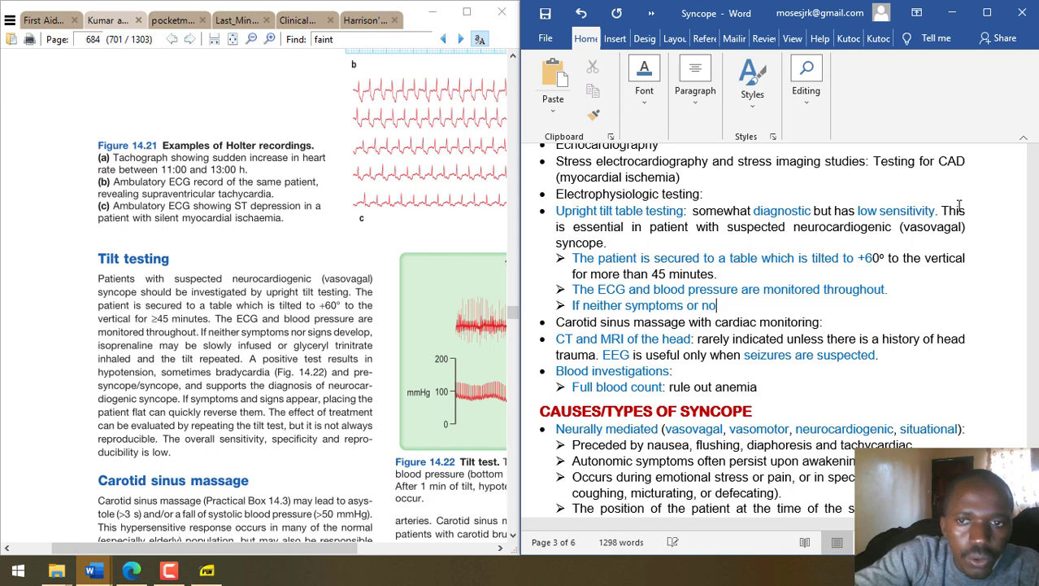
pyautogui.write('r si')
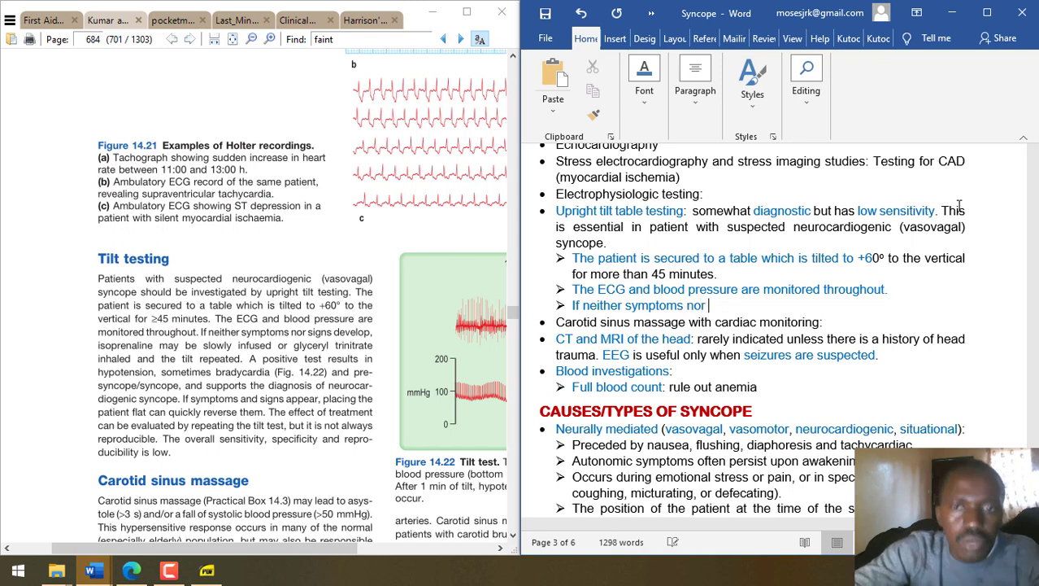
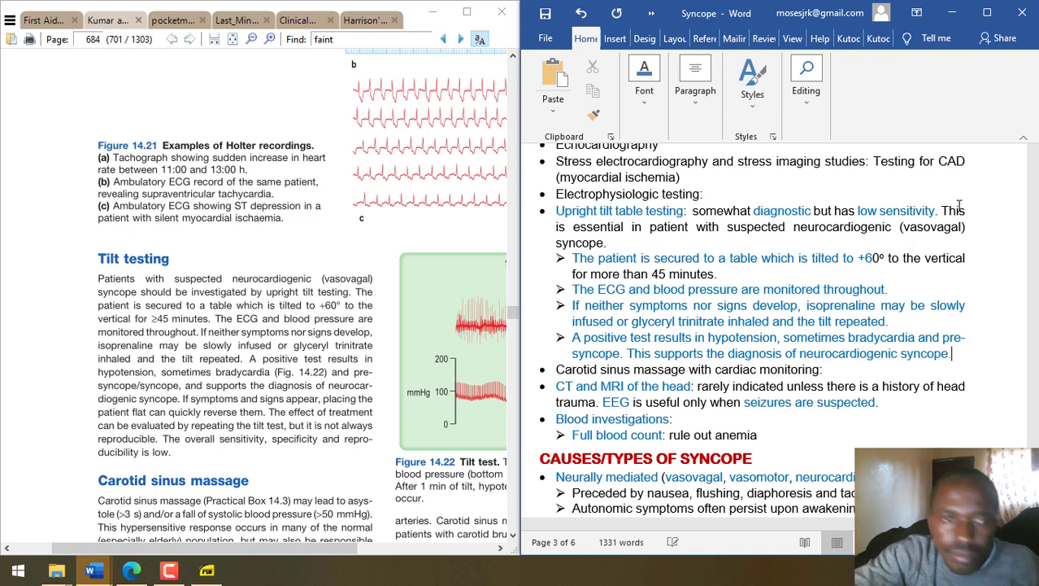
# - Add the tilt-test sub-bullet "When symptoms and signs appear place the patient flat to quickly reverse them."
pyautogui.press('Return')
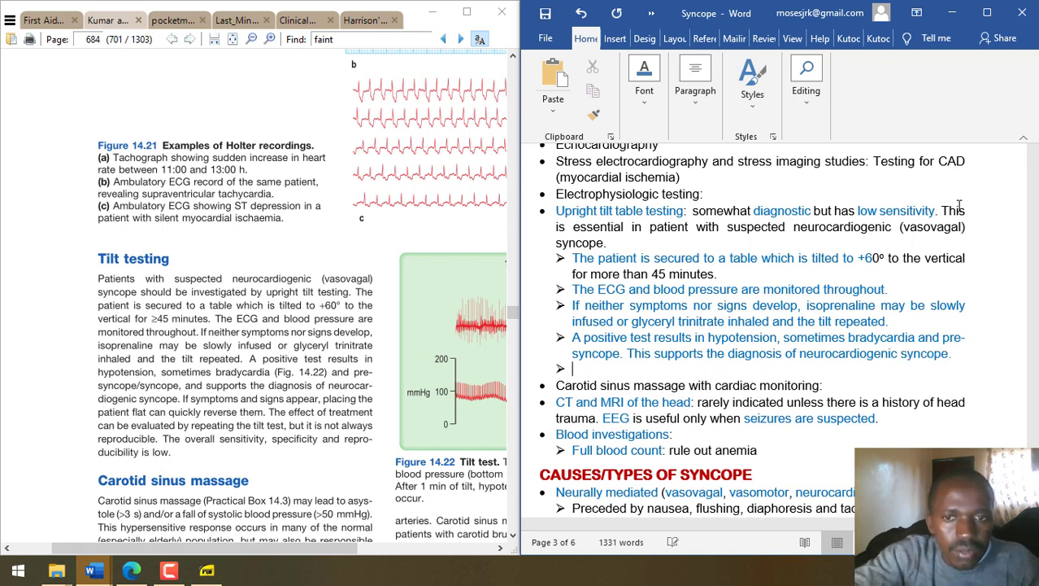
pyautogui.write('When sym')
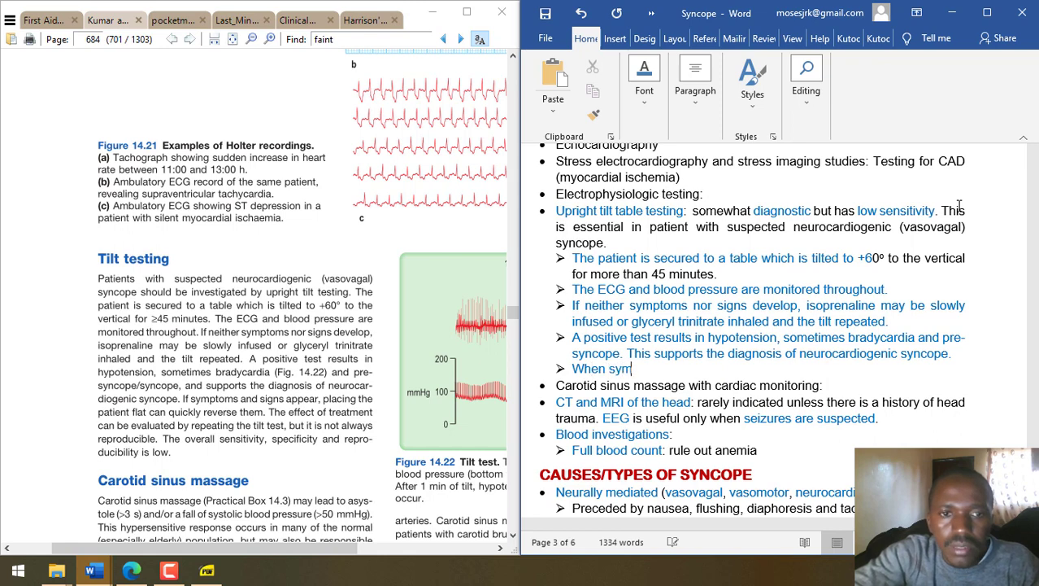
pyautogui.write('ptoms and signs')
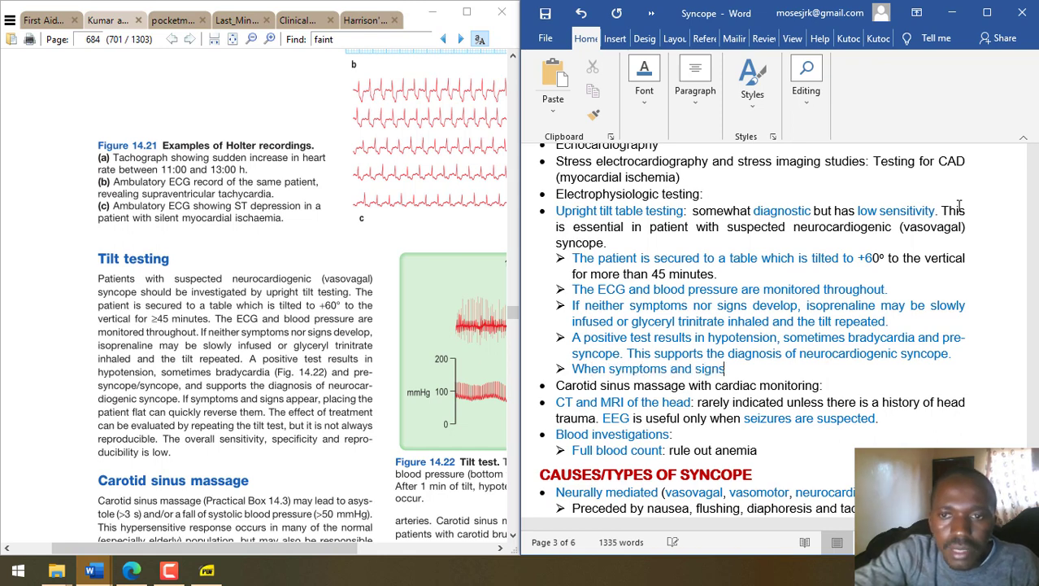
pyautogui.write(' appear place the patient ')
pyautogui.write('flat anc')
pyautogui.press('BackSpace')
pyautogui.press('BackSpace')
pyautogui.press('BackSpace')
pyautogui.press('BackSpace')
pyautogui.write('to quickly rever')
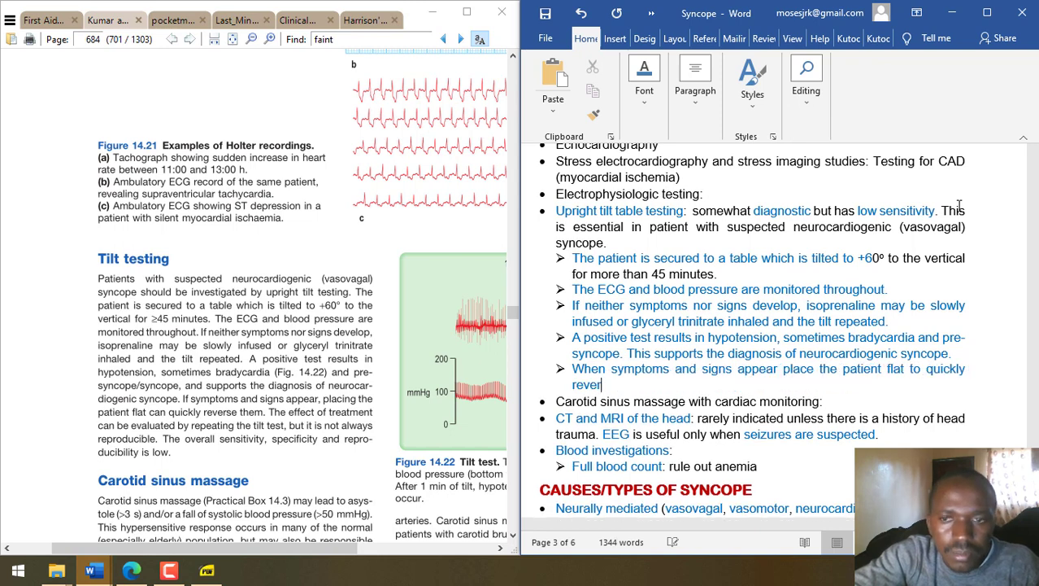
pyautogui.write('se them.')
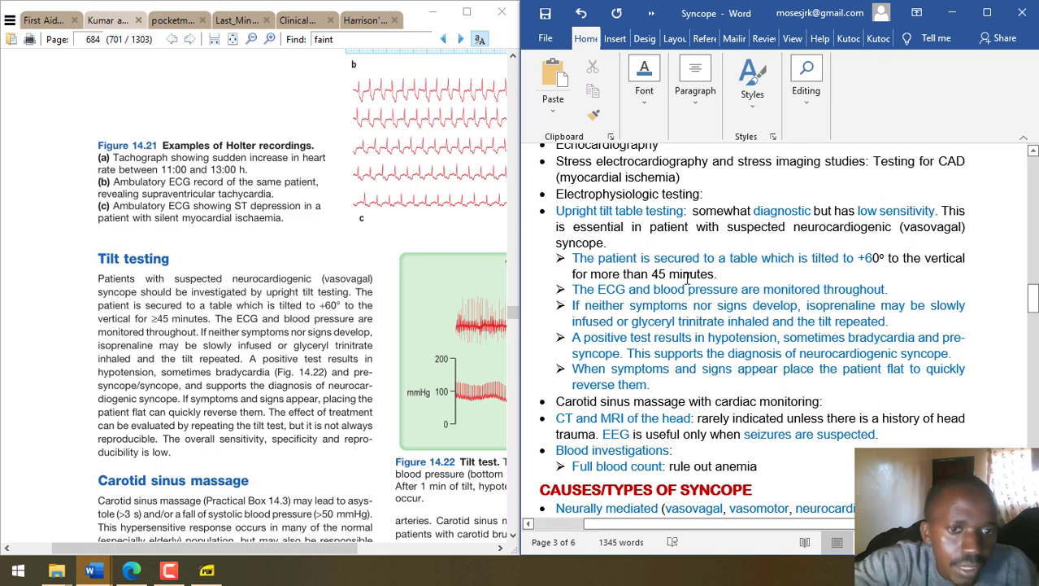
# - Add the tilt-test sub-bullet "The effect of treatment can be evaluated by repeating the tilt test, but it is not always reproducible."
pyautogui.press('Return')
pyautogui.write('The')
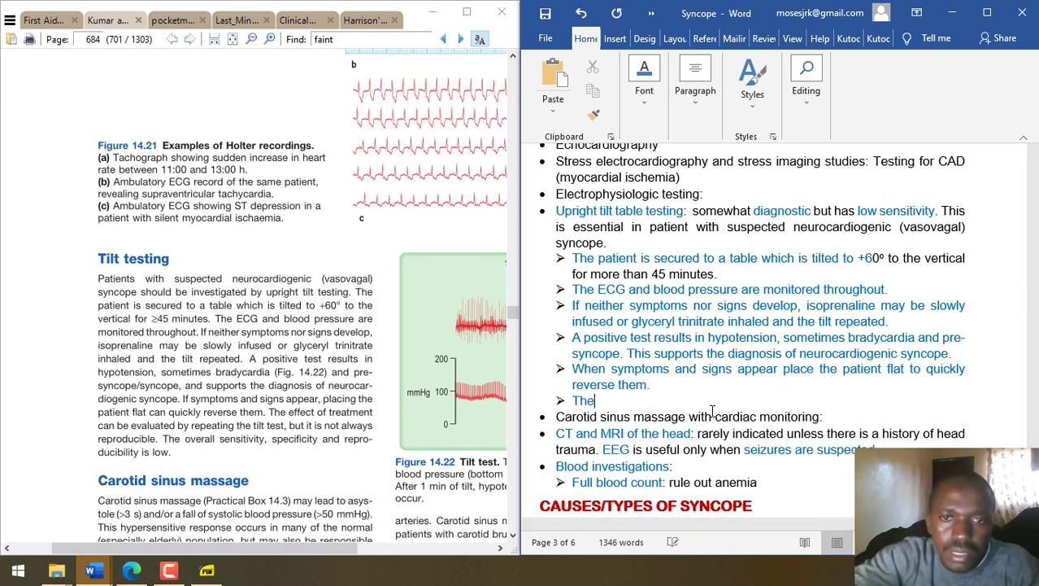
pyautogui.write(' effect of treatment can be evaluated by repeating the tilt test, but it is')
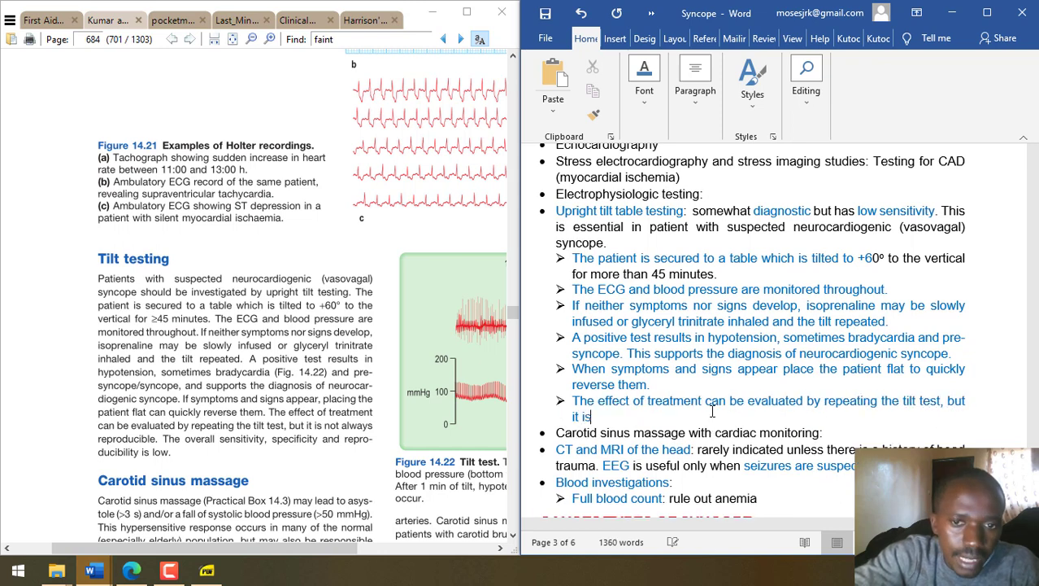
pyautogui.write(' not always reproducible.')
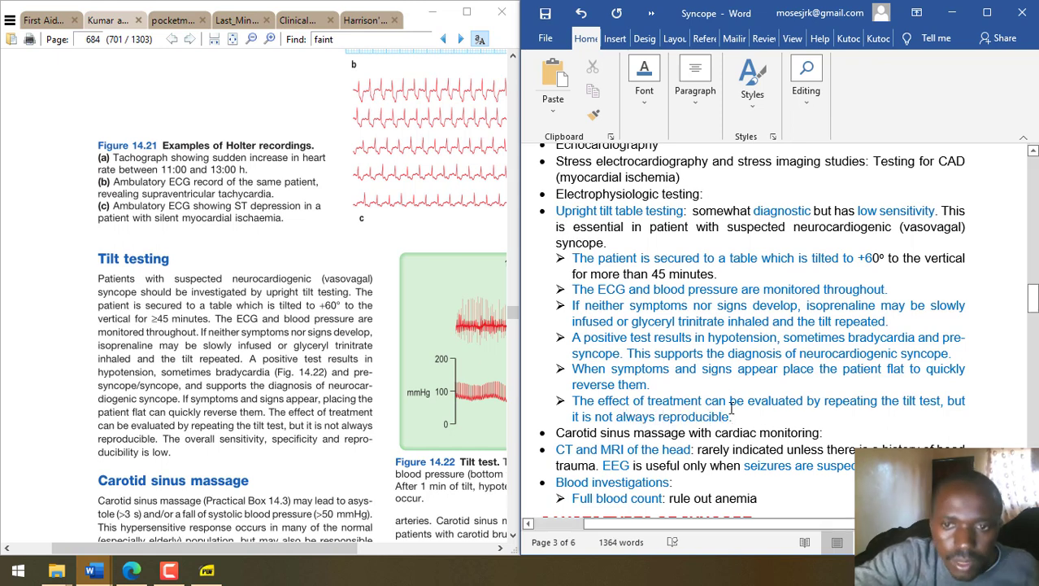
# - Change the font colour of all the sub-bullets under Upright tilt table testing to black
pyautogui.keyDown('shift'); pyautogui.click(583, 272); pyautogui.keyUp('shift')
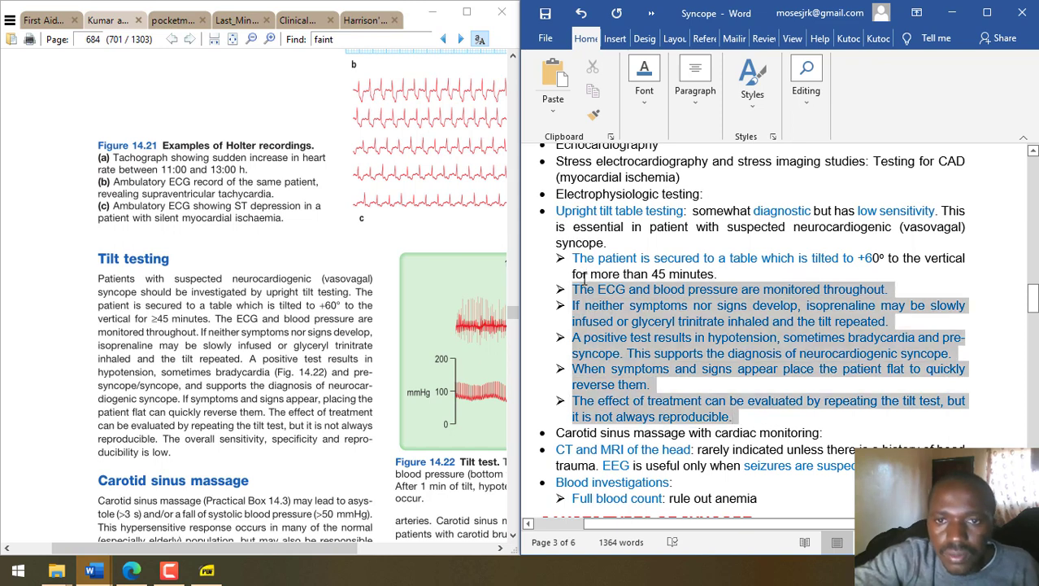
pyautogui.keyDown('shift'); pyautogui.click(574, 258); pyautogui.keyUp('shift')
pyautogui.click(686, 234)
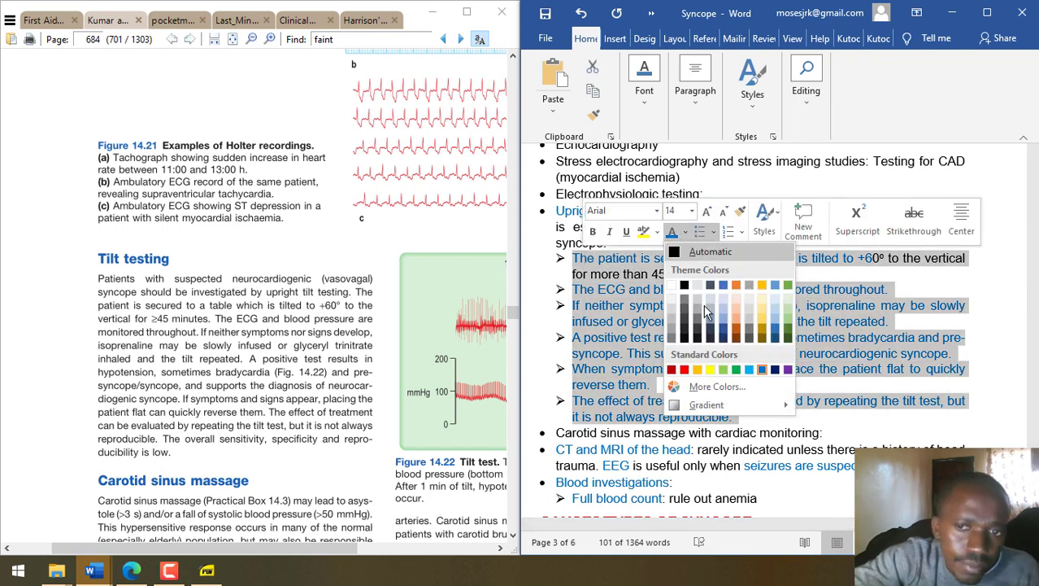
pyautogui.click(685, 286)
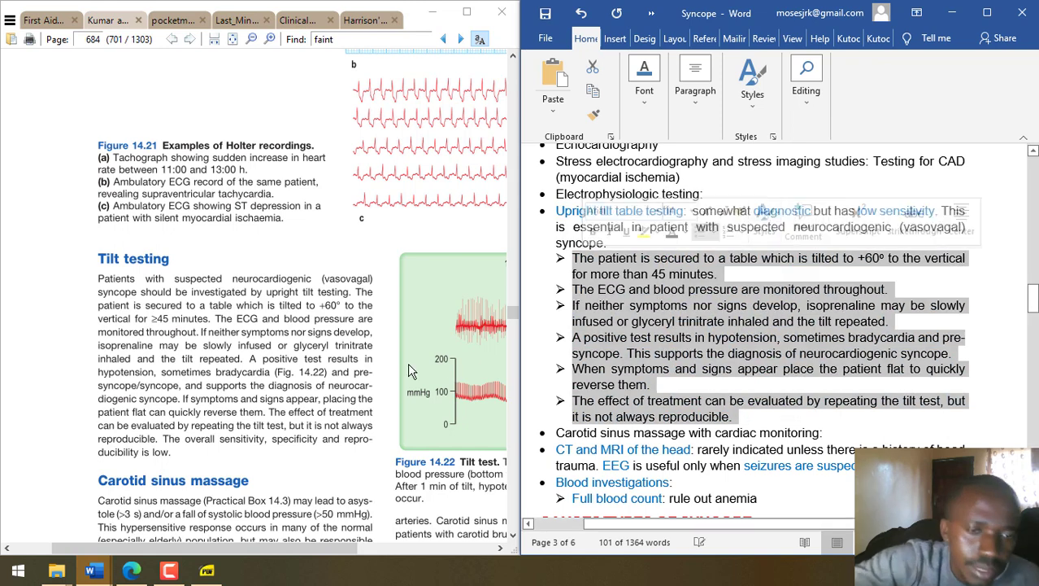
# - In the Kumar PDF, view the tilt test figure, then return to page 1117 and read the Syncope: investigation and Other conditions sections
pyautogui.moveTo(406, 355); pyautogui.dragTo(181, 332)
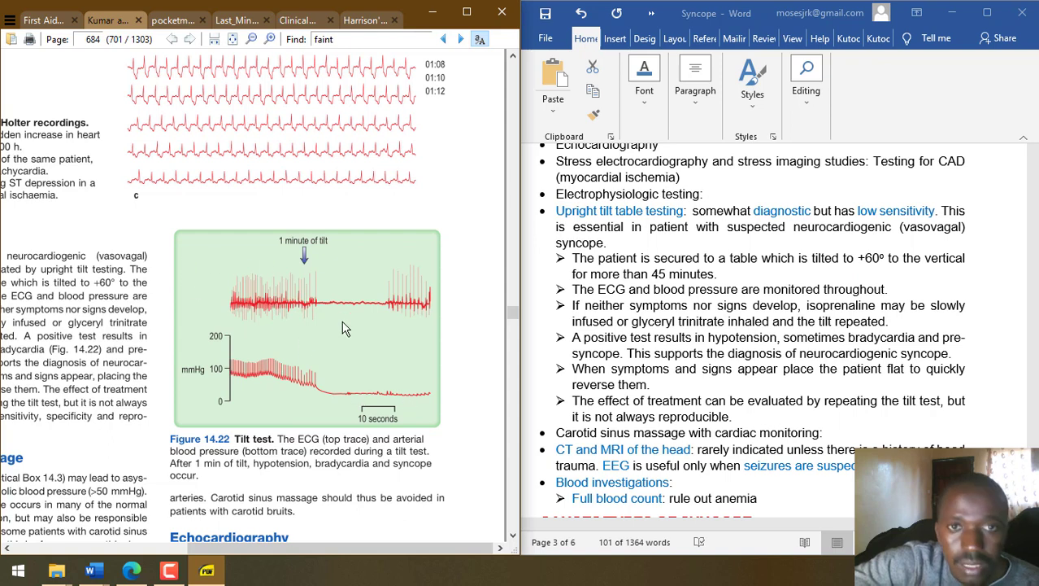
pyautogui.hotkey('alt', 'Left')
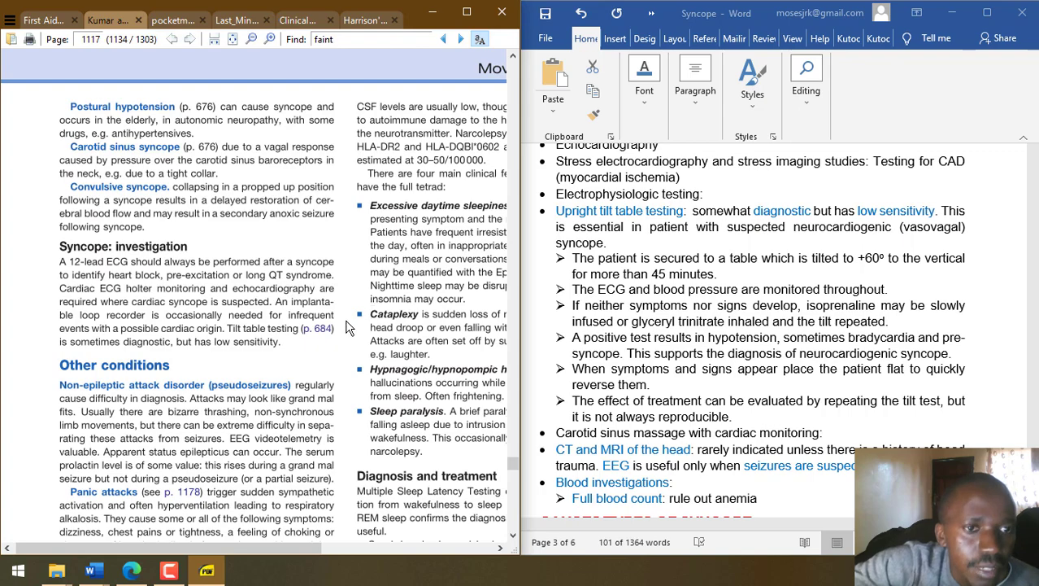
pyautogui.scroll(-3, 346, 326)
pyautogui.scroll(6, 326, 244)
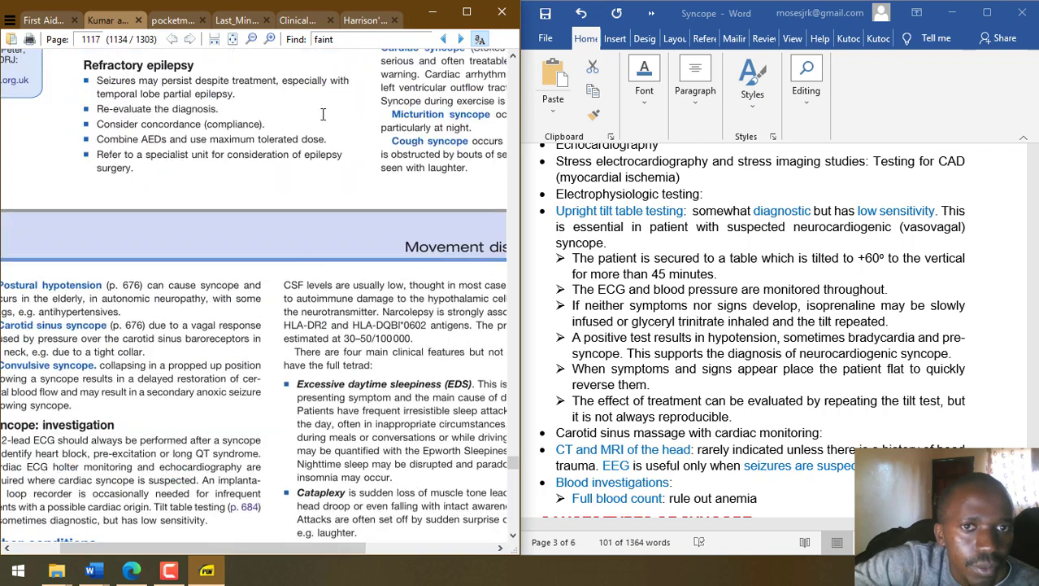
pyautogui.scroll(5, 357, 148)
pyautogui.scroll(6, 341, 163)
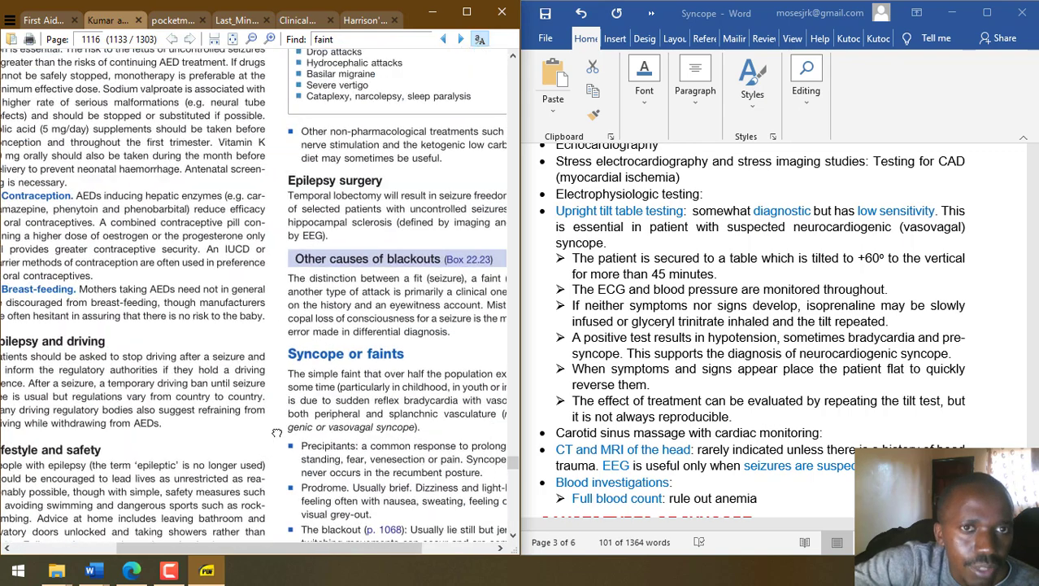
pyautogui.scroll(-10, 299, 344)
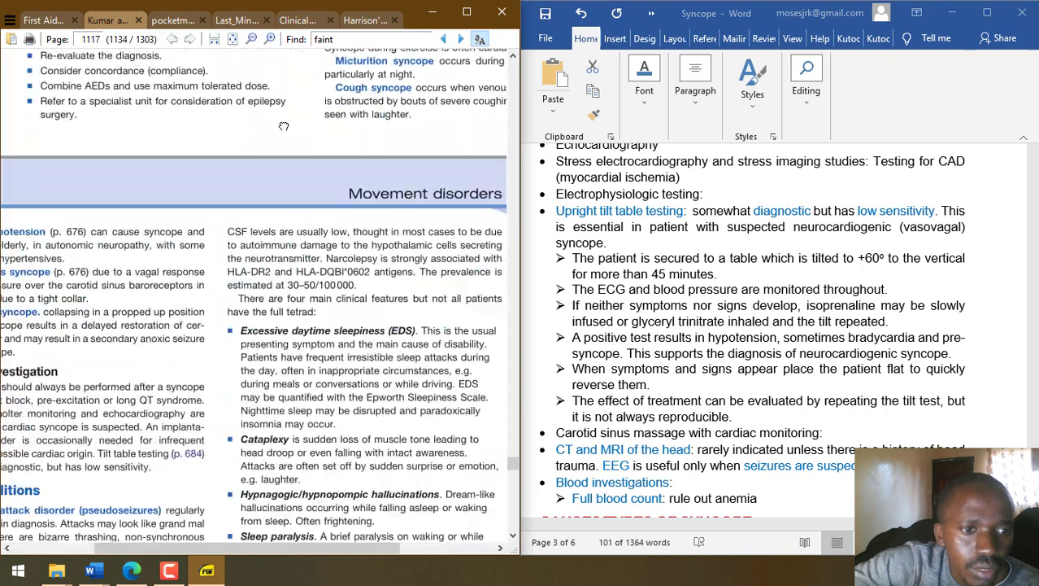
pyautogui.moveTo(259, 325); pyautogui.dragTo(330, 499)
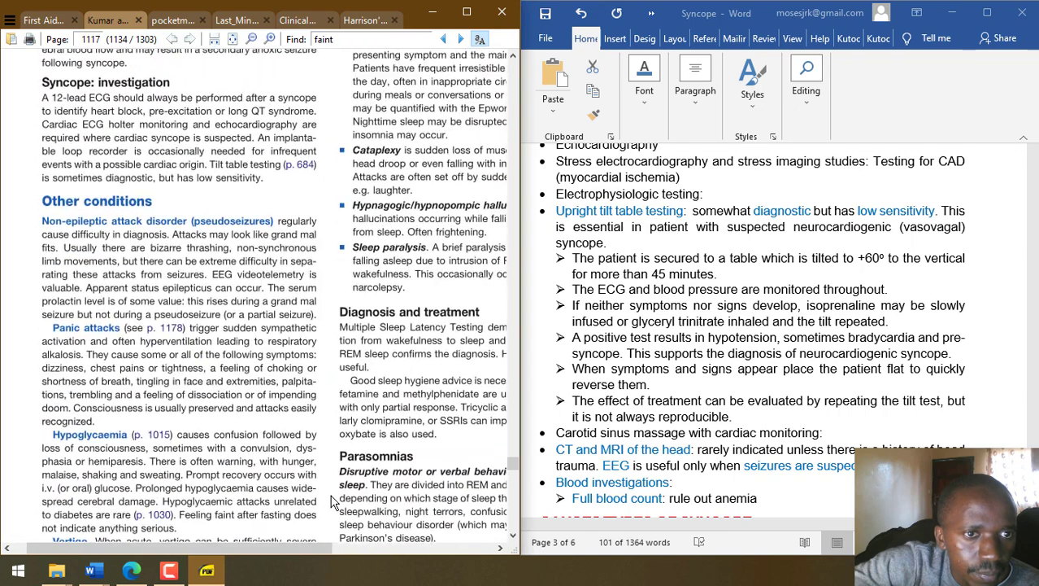
# - Examine Box 22.23 on causes of blackouts on page 1116, then go back to the Other conditions section on page 1117
pyautogui.moveTo(329, 148); pyautogui.dragTo(200, 437)
pyautogui.moveTo(268, 171); pyautogui.dragTo(192, 409)
pyautogui.moveTo(167, 123); pyautogui.dragTo(131, 359)
pyautogui.moveTo(187, 65); pyautogui.dragTo(165, 271)
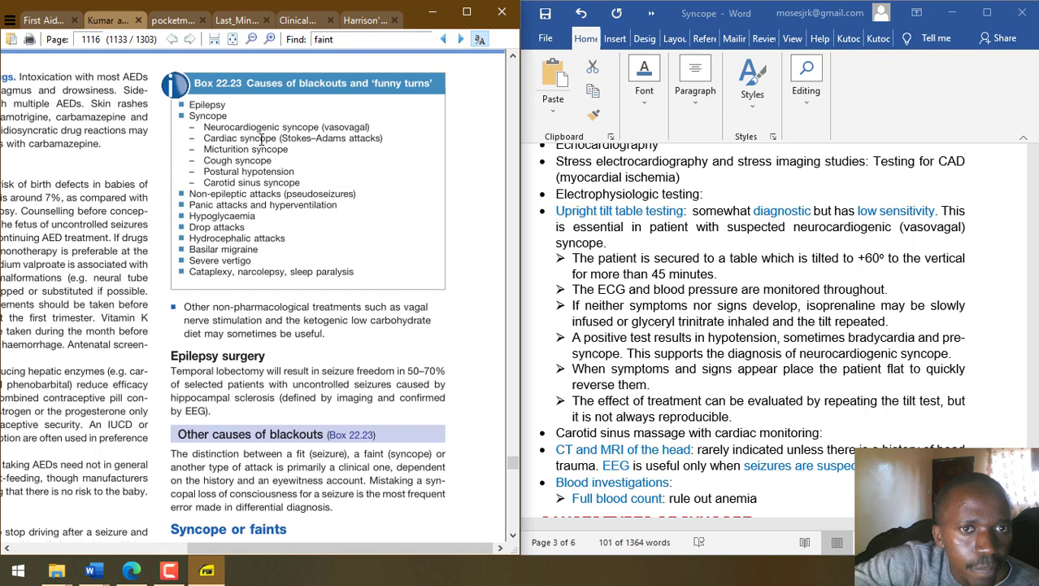
pyautogui.moveTo(254, 138); pyautogui.dragTo(358, 143)
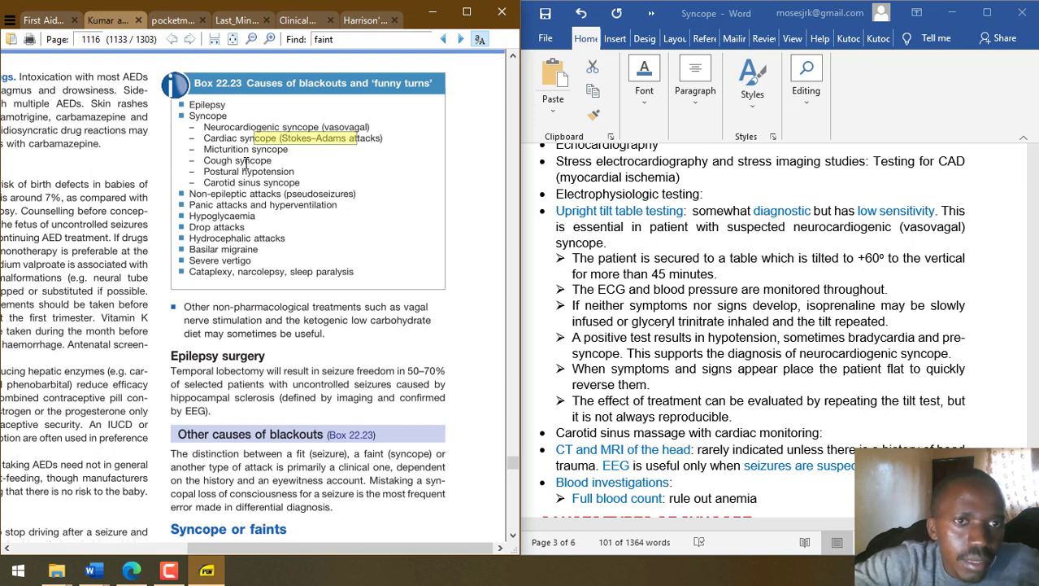
pyautogui.moveTo(234, 161); pyautogui.dragTo(220, 106)
pyautogui.moveTo(193, 192); pyautogui.dragTo(402, 259)
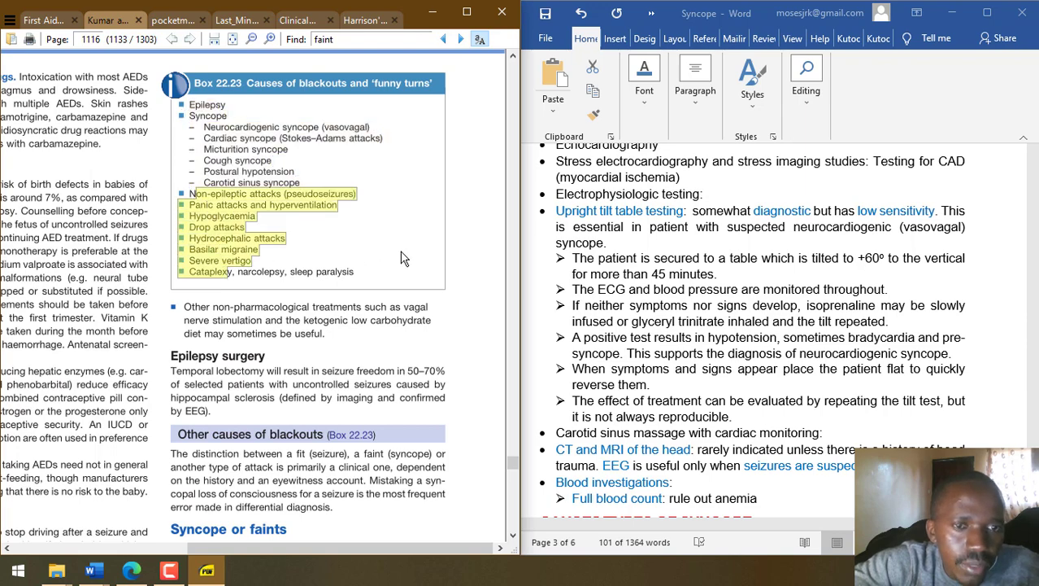
pyautogui.scroll(-5, 402, 259)
pyautogui.moveTo(466, 428); pyautogui.dragTo(276, 383)
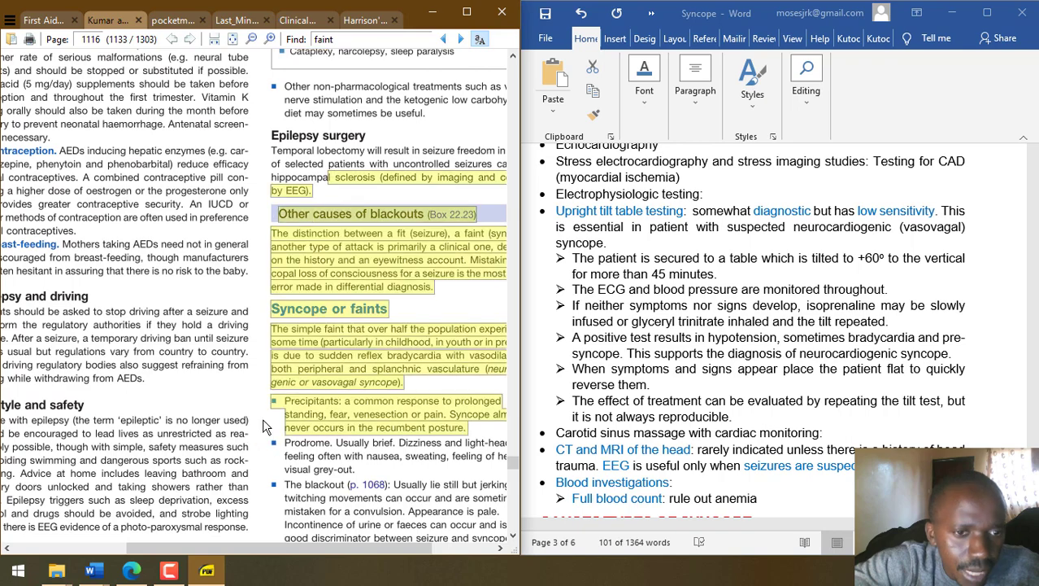
pyautogui.scroll(-10, 257, 450)
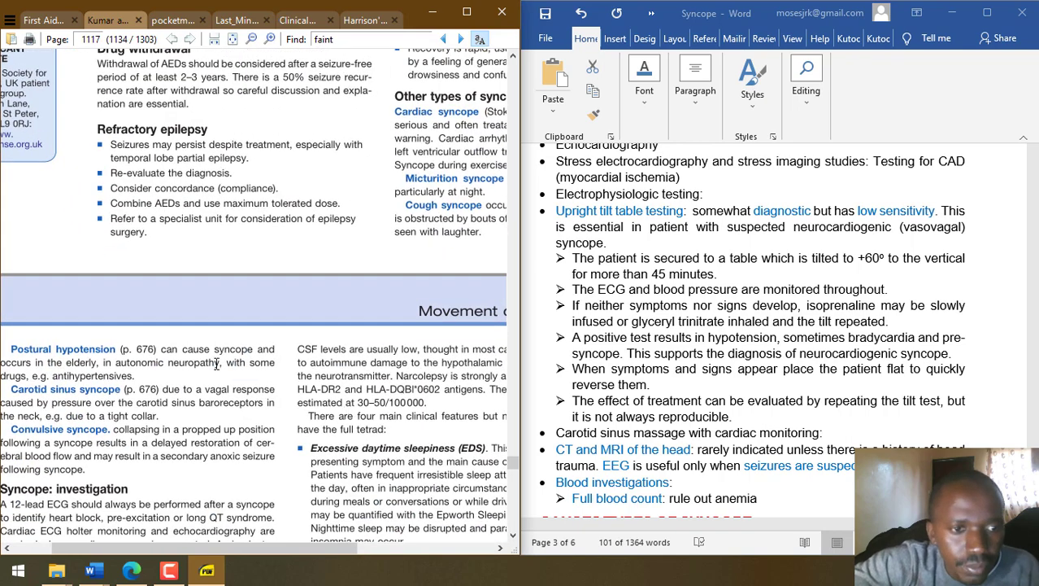
pyautogui.scroll(-8, 221, 334)
pyautogui.scroll(-5, 352, 398)
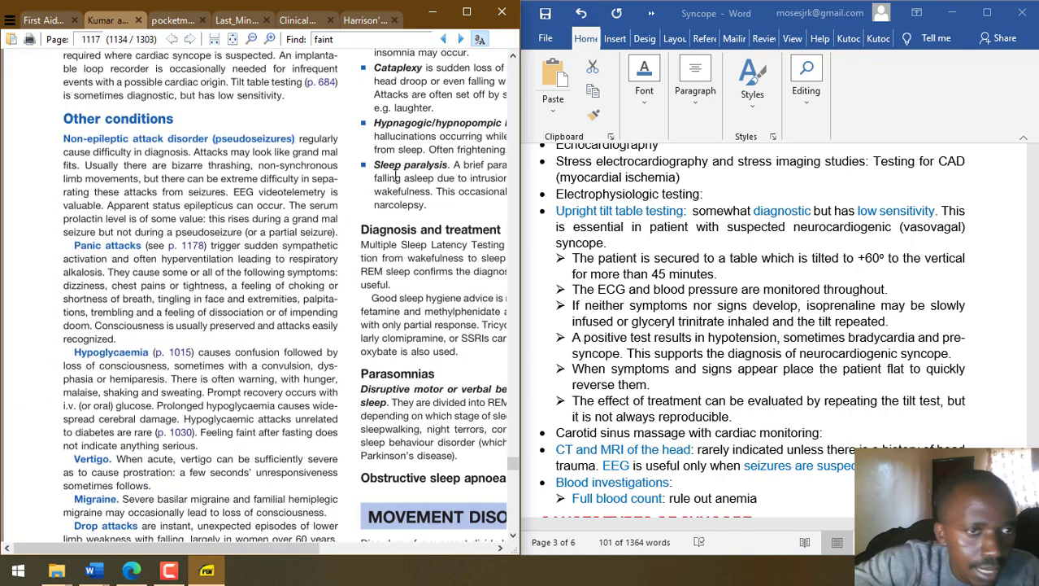
# - Back in Word, insert a two-column, eight-row table below the last bullet under COMPLICATIONS AND PROGNOSIS
pyautogui.click(728, 344)
pyautogui.click(767, 336)
pyautogui.scroll(-15, 767, 336)
pyautogui.scroll(-20, 767, 335)
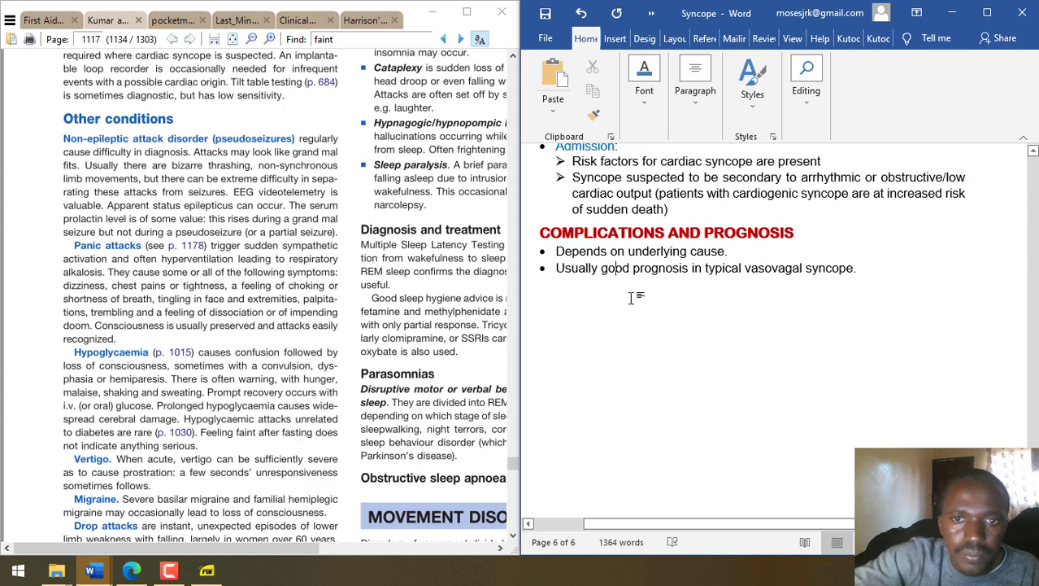
pyautogui.press('Return')
pyautogui.press('Return')
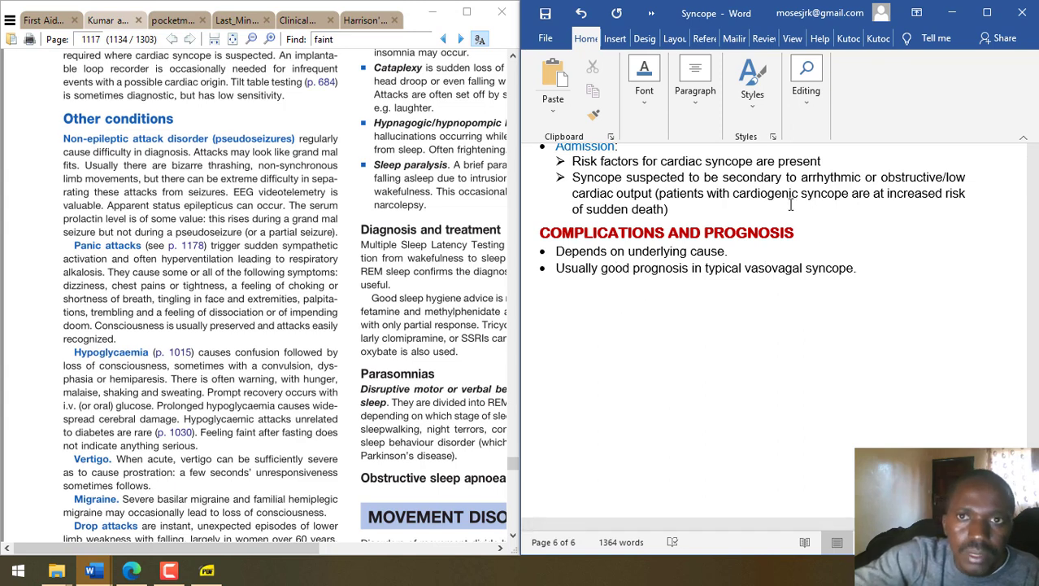
pyautogui.click(615, 38)
pyautogui.click(603, 94)
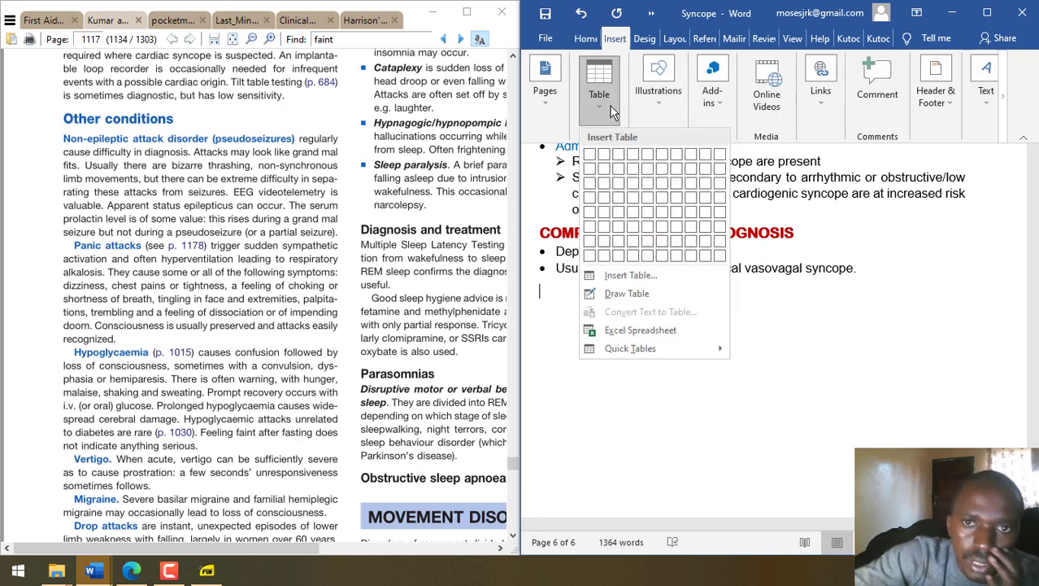
pyautogui.click(603, 260)
# - Fill the new table's header row with the column titles CONDITIONS and FEATURES
pyautogui.write('co')
pyautogui.press('BackSpace')
pyautogui.write('CONDITIONS')
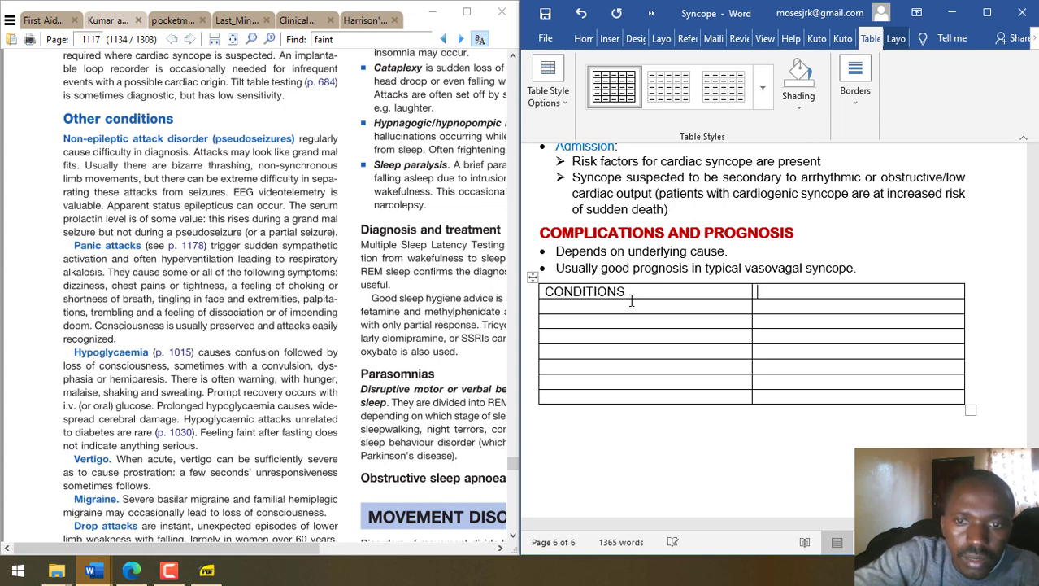
pyautogui.write('FEATURES')
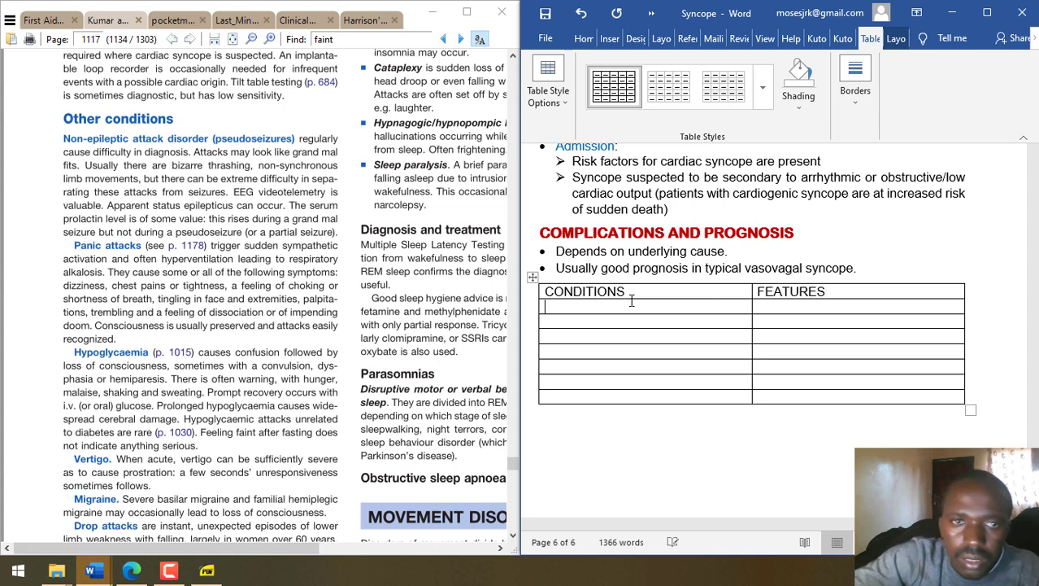
# - Enter "Non-epileptic attack disorder (pseudoseizures)" as the first entry in the CONDITIONS column
pyautogui.write('NO')
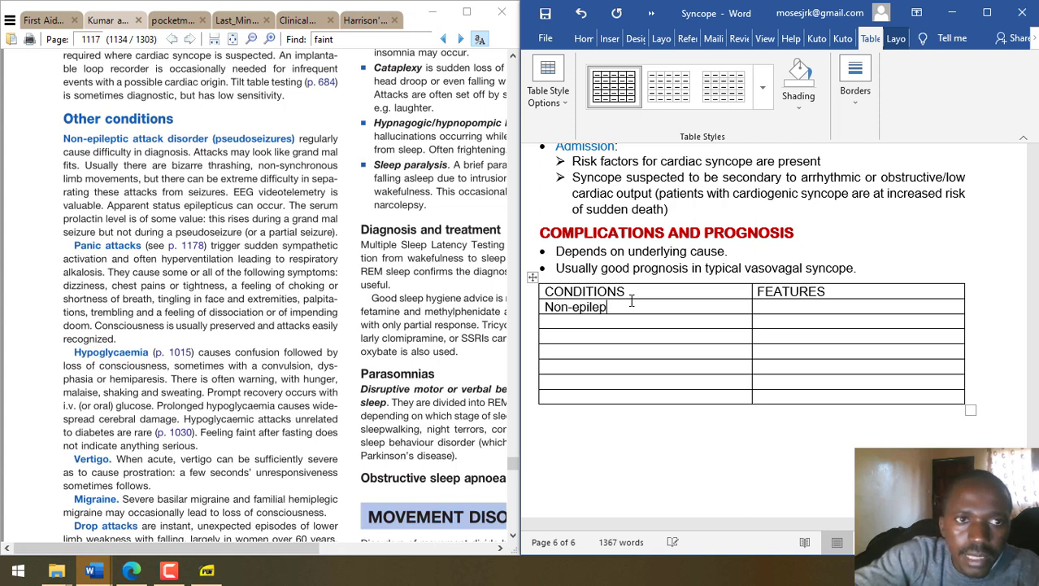
pyautogui.write('n-epileptic attack d')
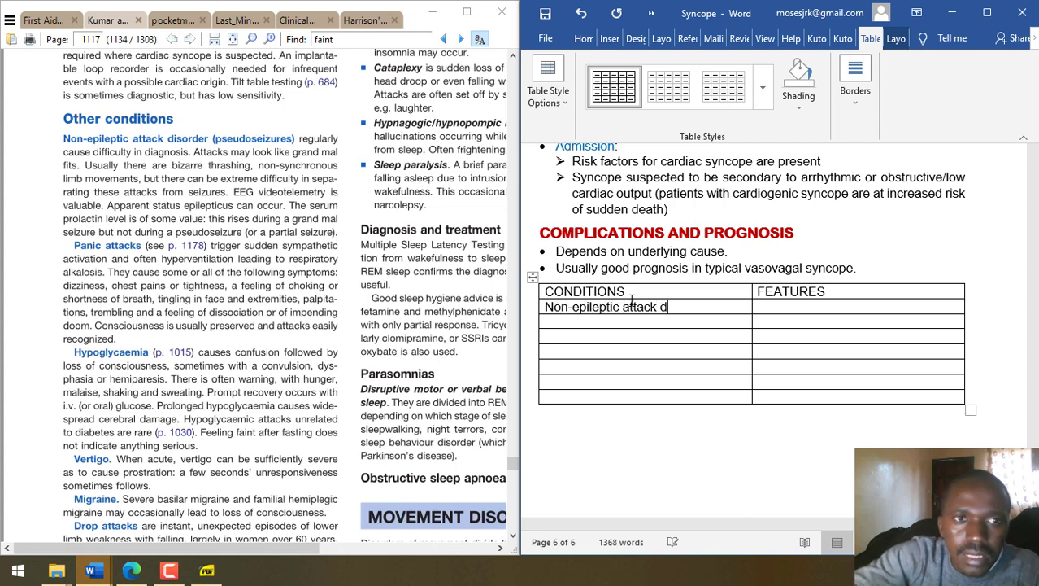
pyautogui.write('isoder (psue')
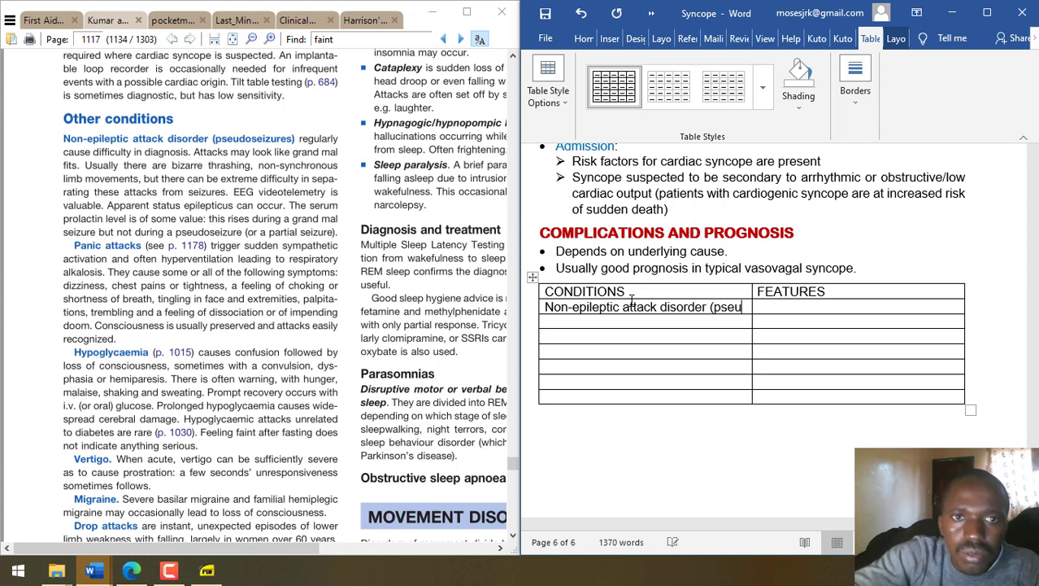
pyautogui.write('doseizures)')
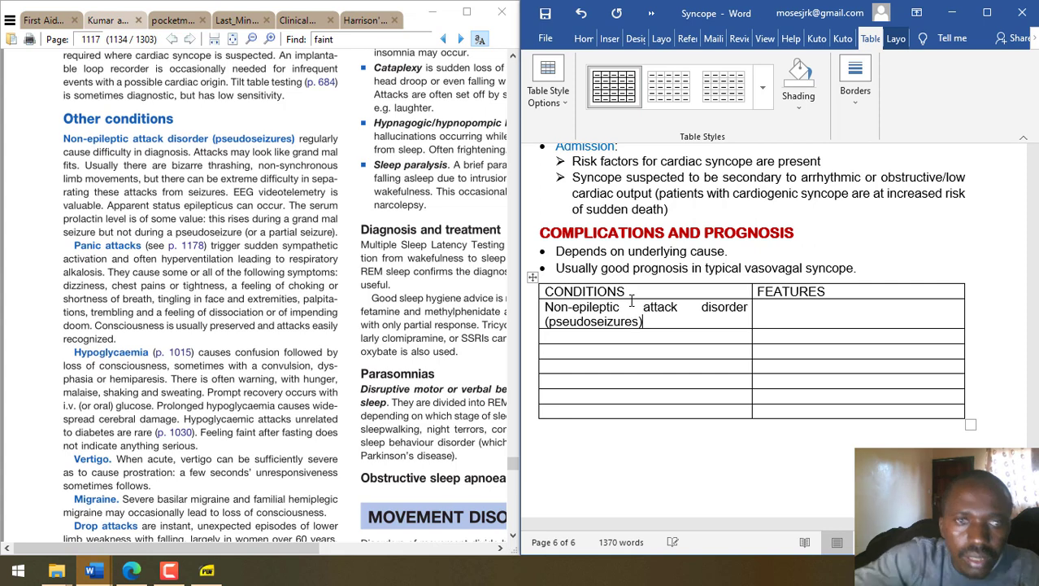
# - List Panic attacks, Hypoglycemia and Vertigo in the next three rows of the CONDITIONS column
pyautogui.press('Down')
pyautogui.write('P')
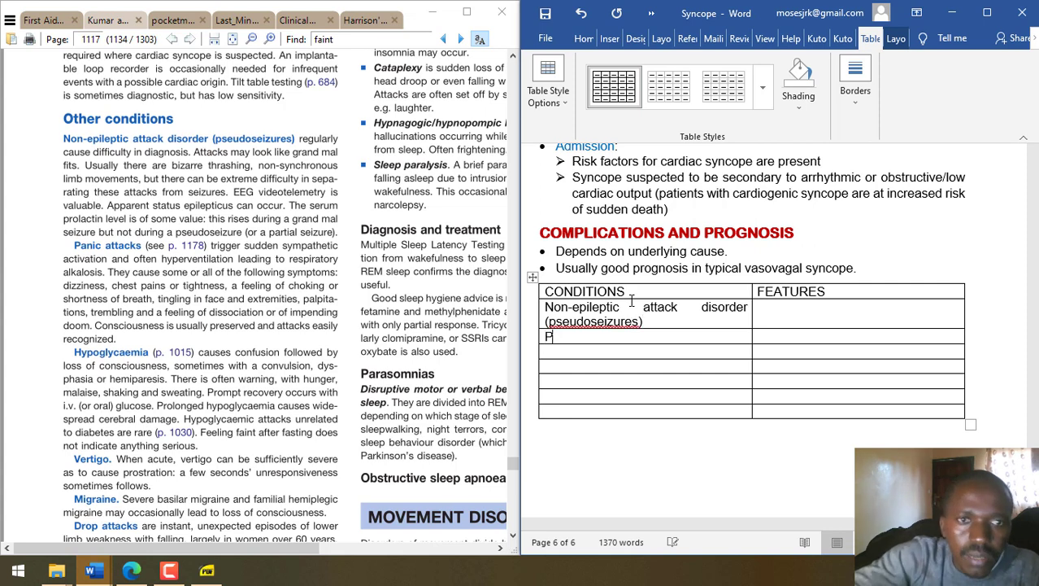
pyautogui.write('anic attacks')
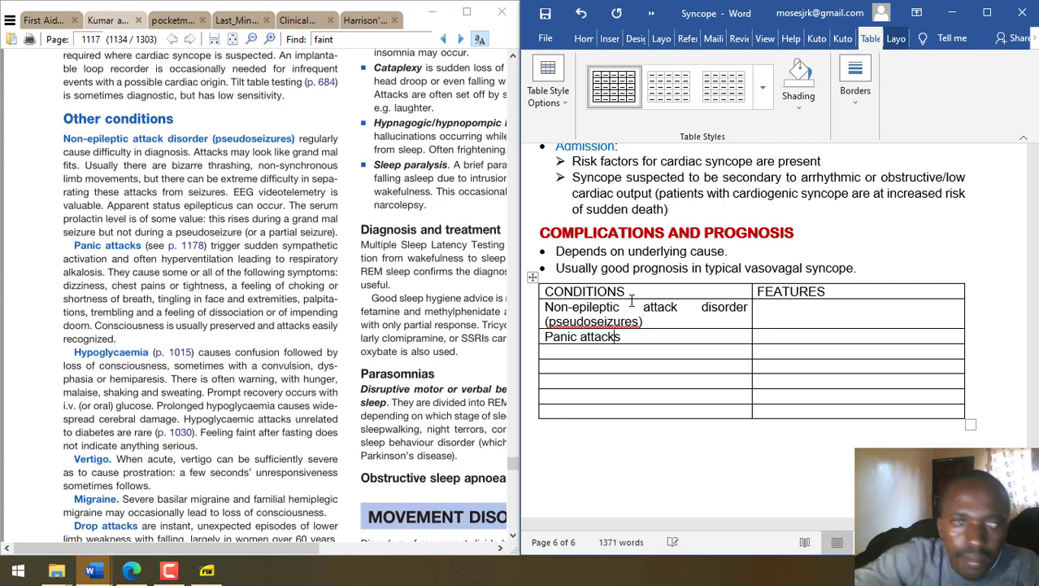
pyautogui.press('Down')
pyautogui.write('Hypoglycemia')
pyautogui.press('Down')
pyautogui.write('VErtigo')
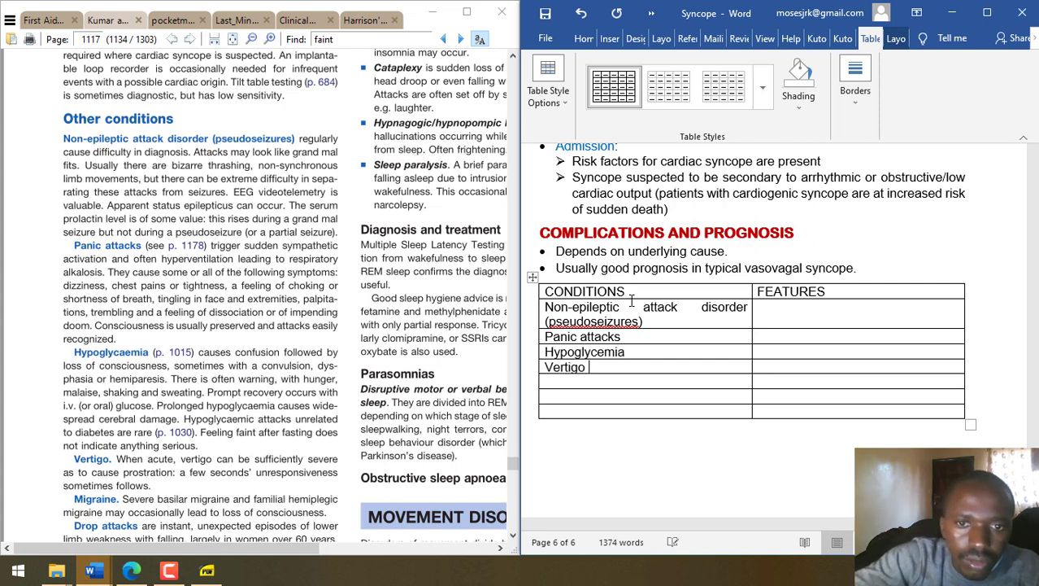
# - Add Migraine and "Transient ischemic attack" as the next two entries in the CONDITIONS column of the table
pyautogui.press('Down')
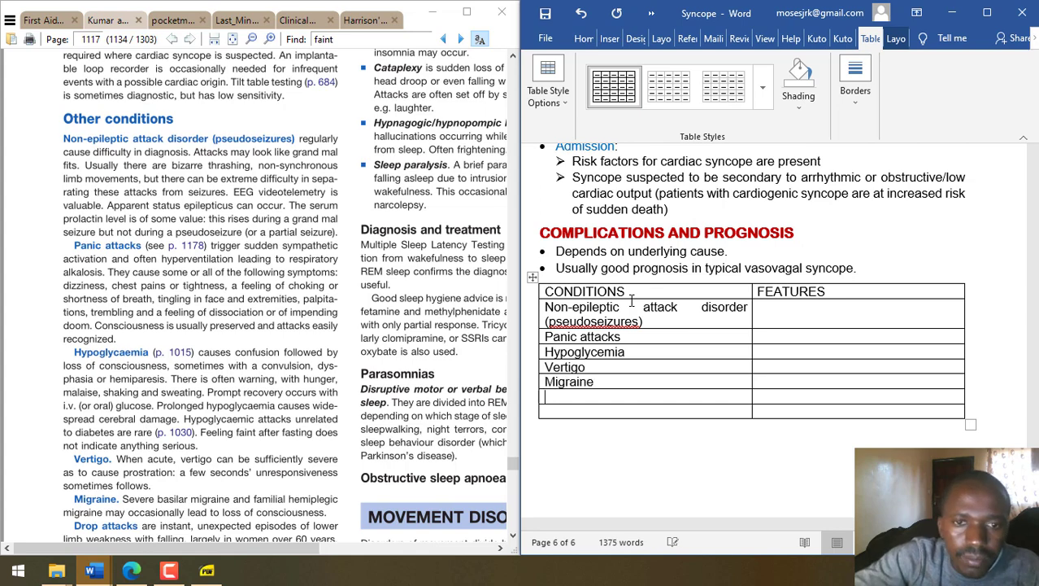
pyautogui.click(355, 329)
pyautogui.scroll(-3, 355, 328)
pyautogui.click(573, 396)
pyautogui.write('Trai')
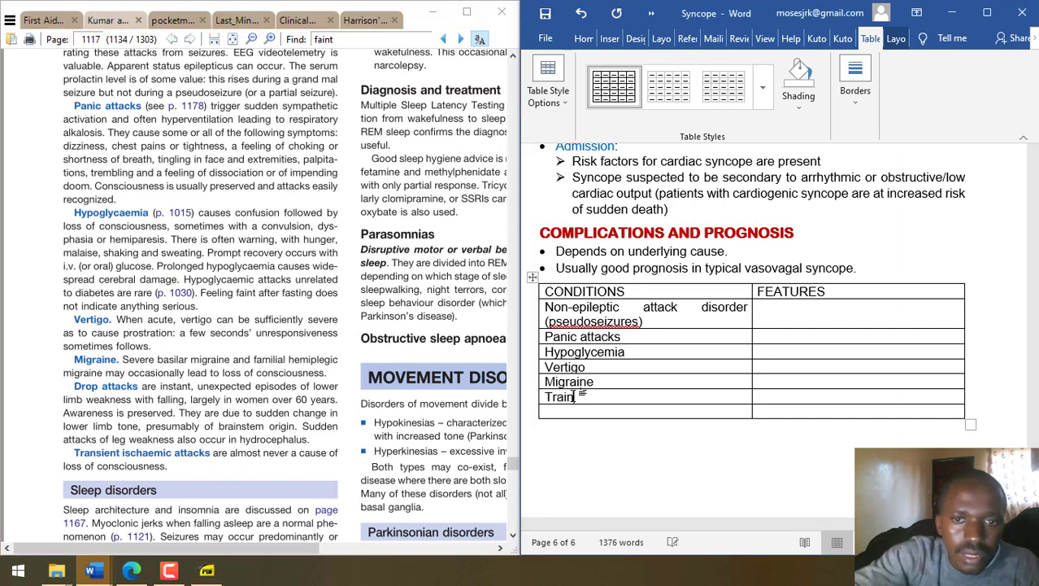
pyautogui.write('sient ischemic at')
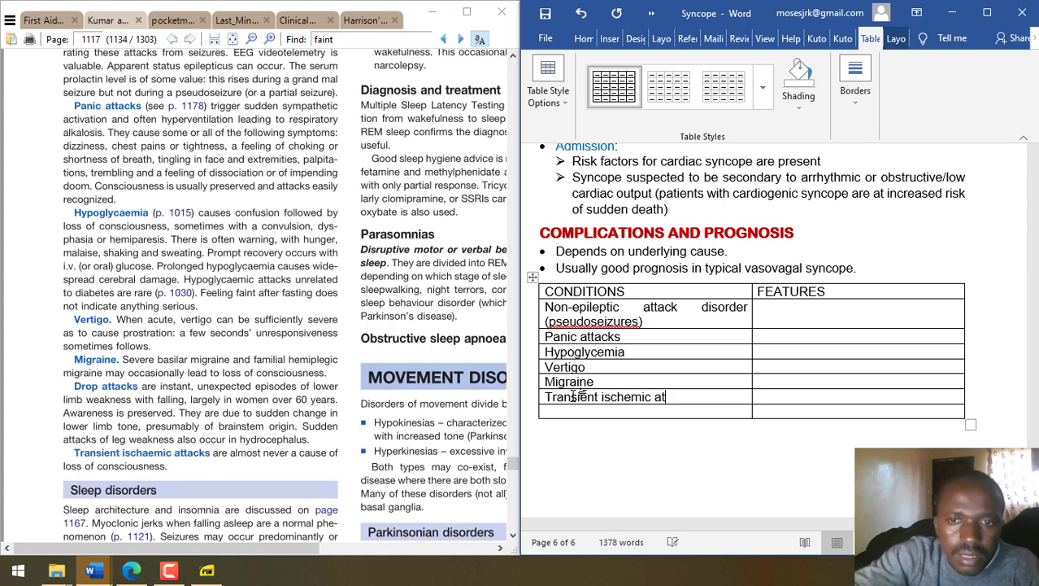
pyautogui.write('tack')
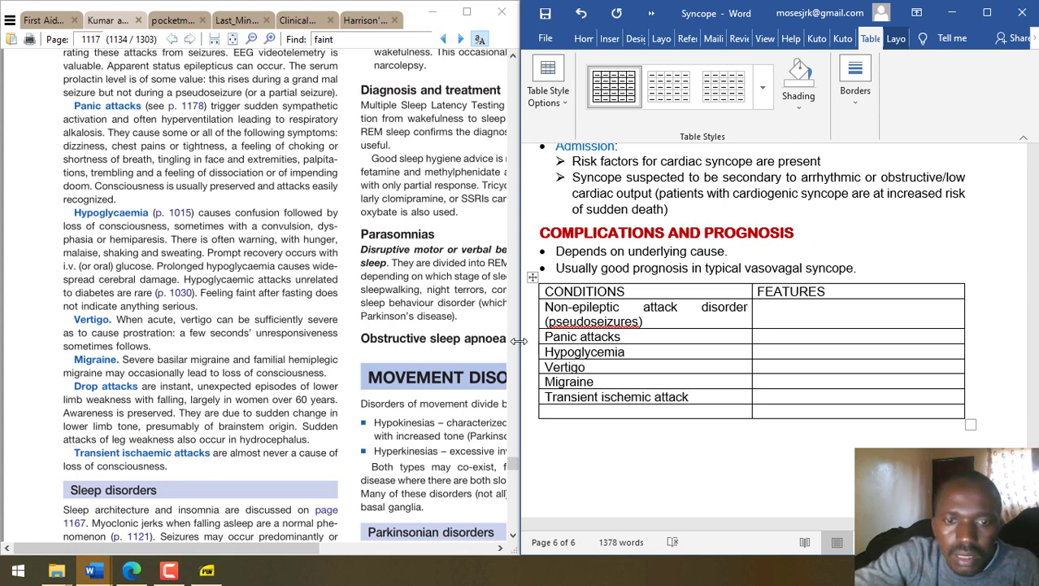
# - Add the title DIFFERENTIAL DIAGNOSIS on its own line directly above the conditions table and style it as Heading 2
pyautogui.click(860, 272)
pyautogui.press('Return')
pyautogui.press('Return')
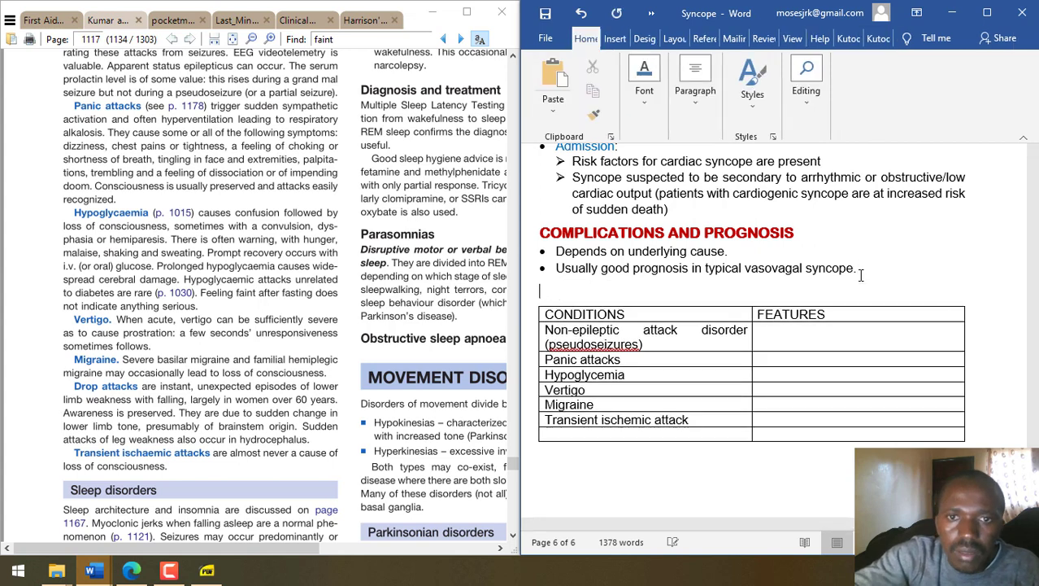
pyautogui.write('DIFFERENTIAL DIAGNOSIS')
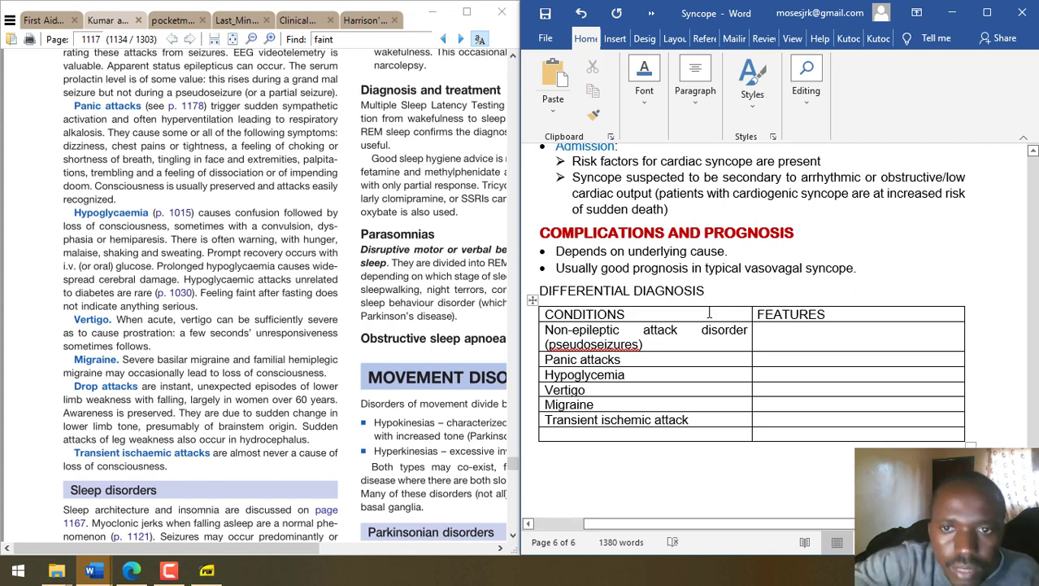
pyautogui.click(752, 81)
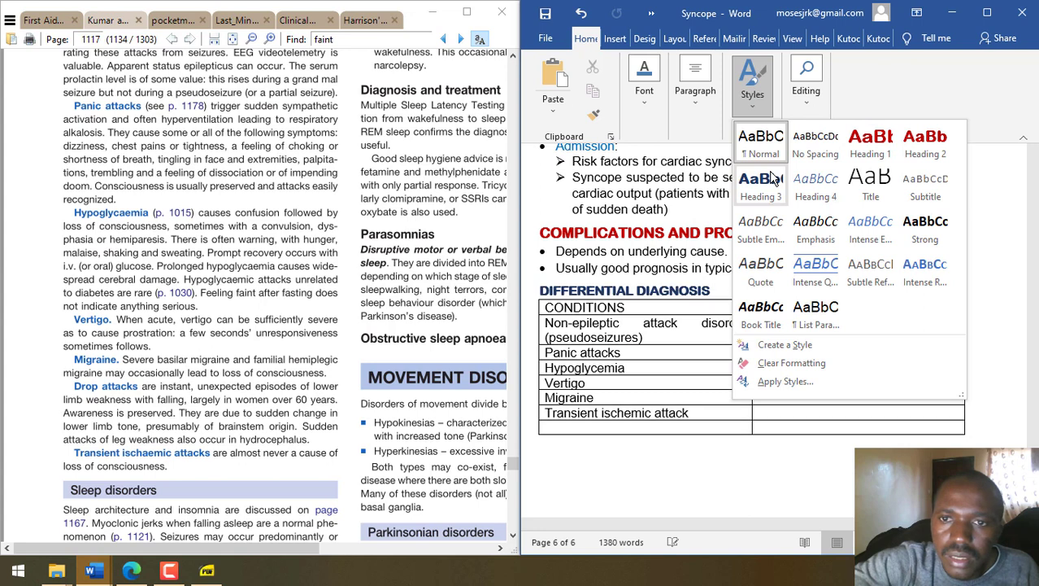
pyautogui.click(925, 140)
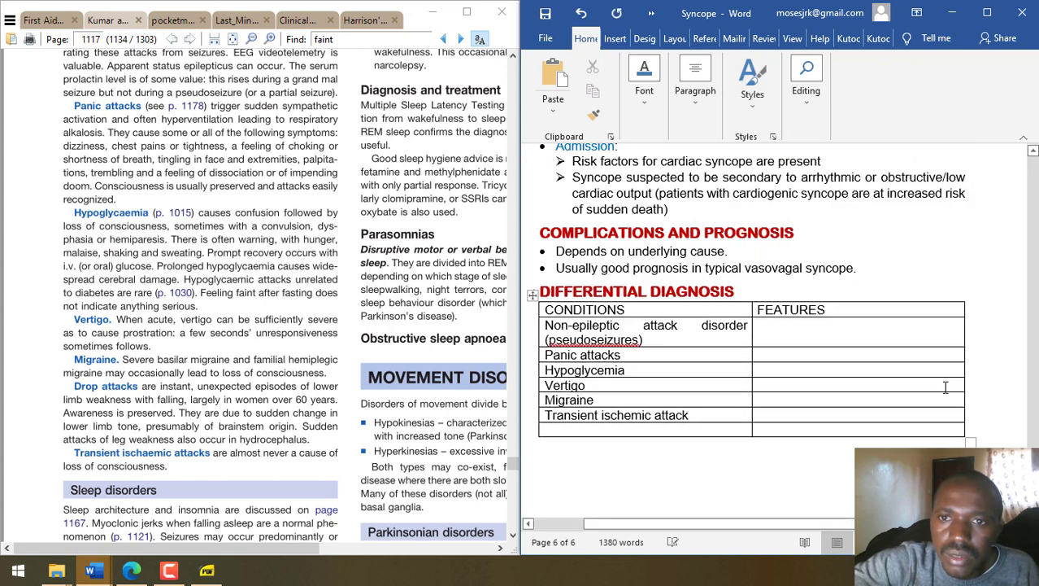
# - Cut the DIFFERENTIAL DIAGNOSIS heading together with its table from below COMPLICATIONS AND PROGNOSIS
pyautogui.moveTo(982, 443); pyautogui.dragTo(538, 297)
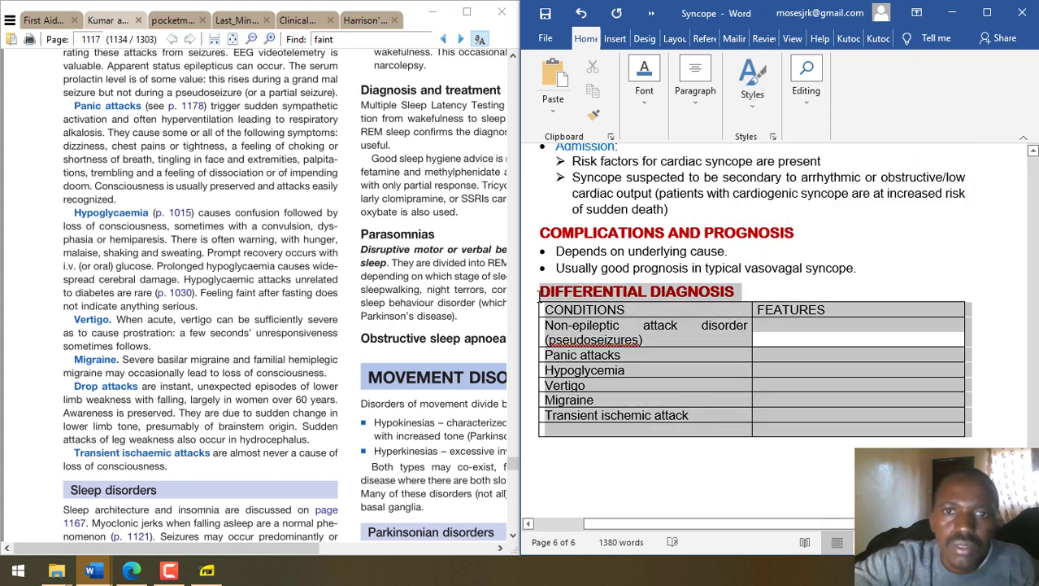
pyautogui.press('Delete')
# - Look through the notes from the investigations and causes of syncope to MANAGEMENT for a place to put the cut section
pyautogui.scroll(12, 538, 297)
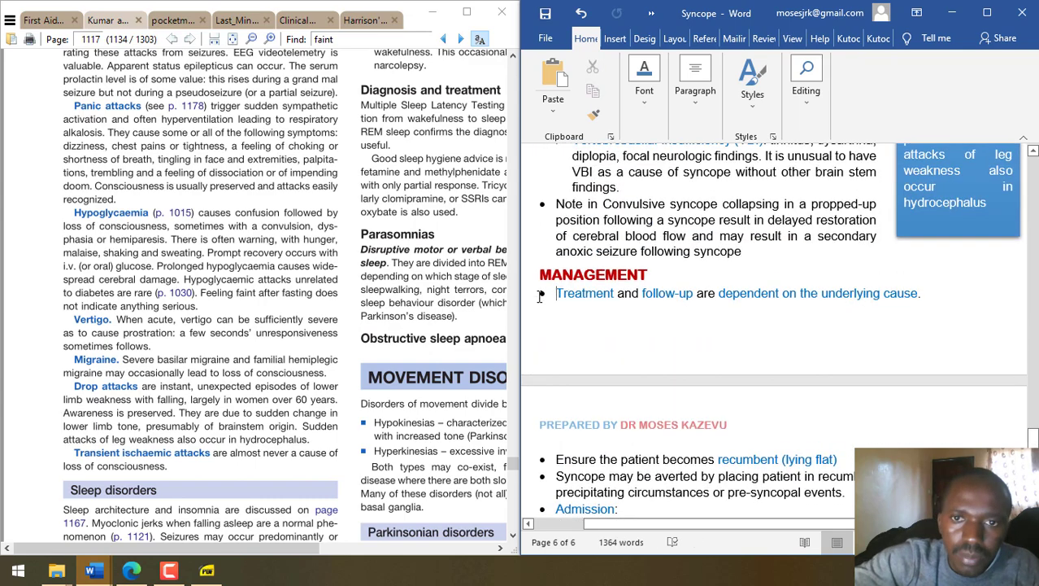
pyautogui.scroll(15, 538, 296)
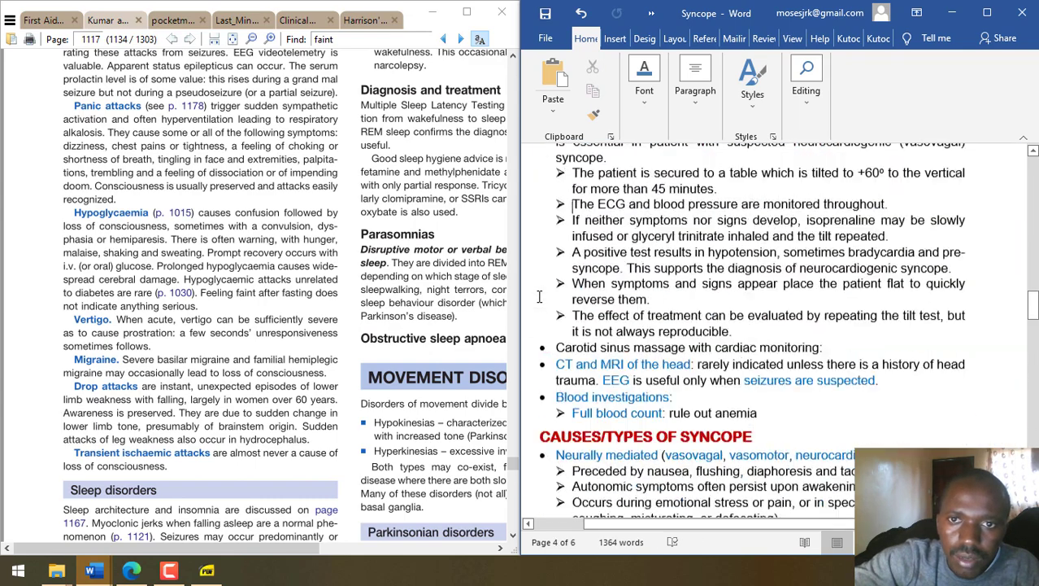
pyautogui.scroll(-10, 539, 297)
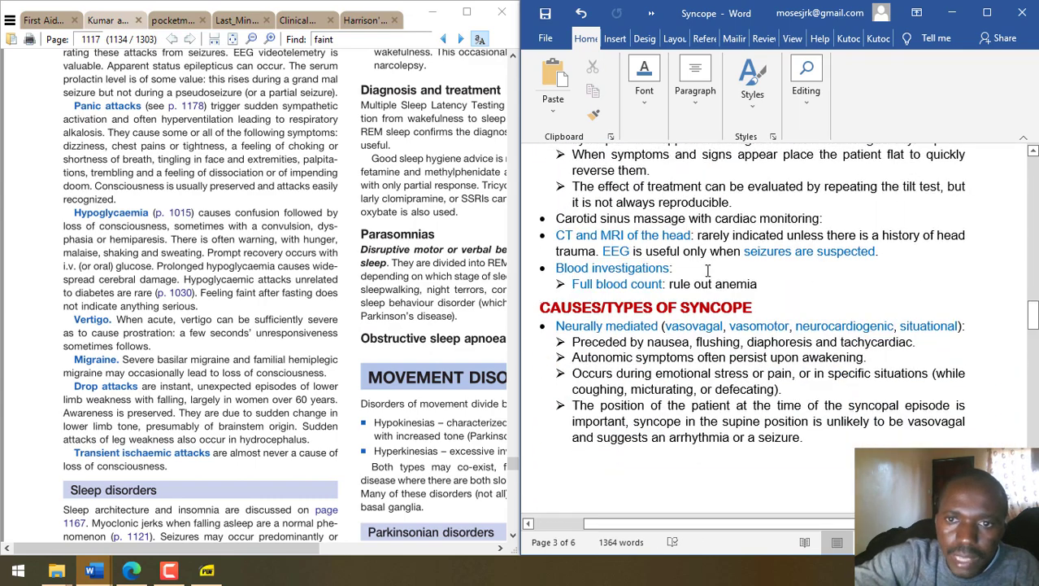
pyautogui.press('pageup')
pyautogui.press('pageup')
pyautogui.press('pageup')
pyautogui.press('pagedown')
pyautogui.press('pagedown')
pyautogui.press('pagedown')
pyautogui.press('pagedown')
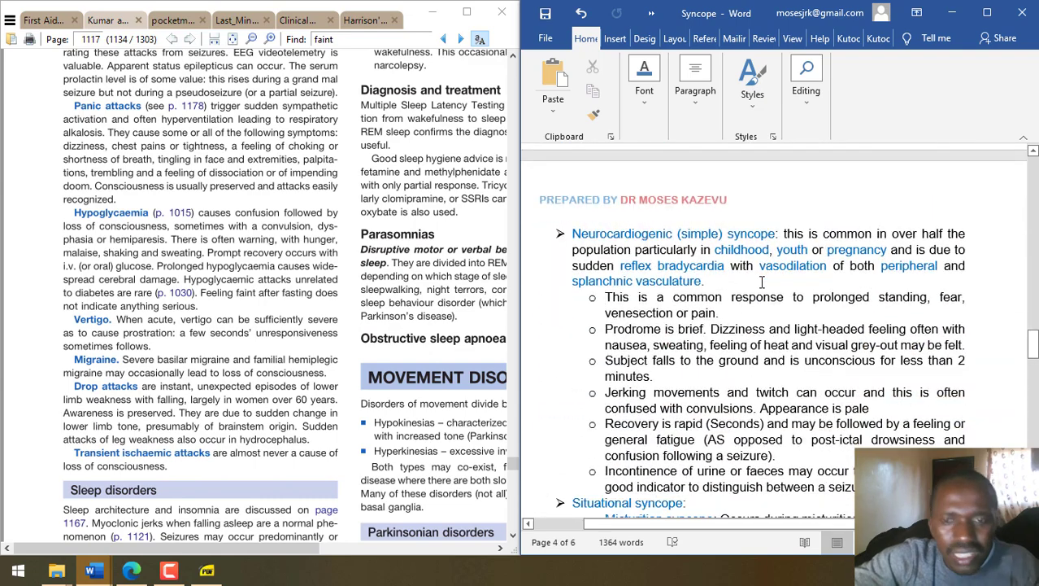
pyautogui.press('pagedown')
pyautogui.press('pagedown')
pyautogui.press('pagedown')
pyautogui.press('pageup')
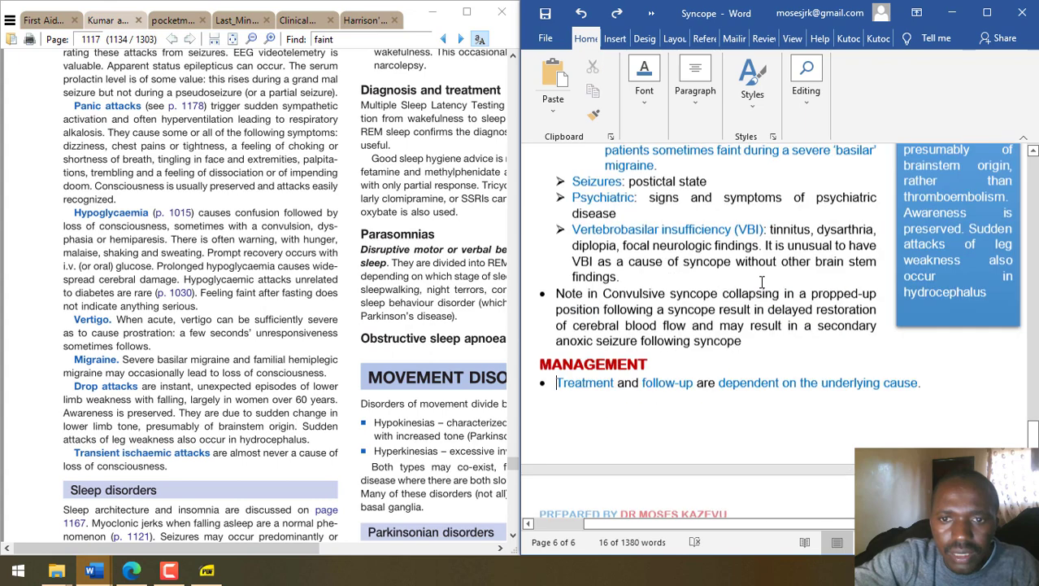
pyautogui.press('pageup')
pyautogui.press('pagedown')
pyautogui.press('pagedown')
pyautogui.press('pagedown')
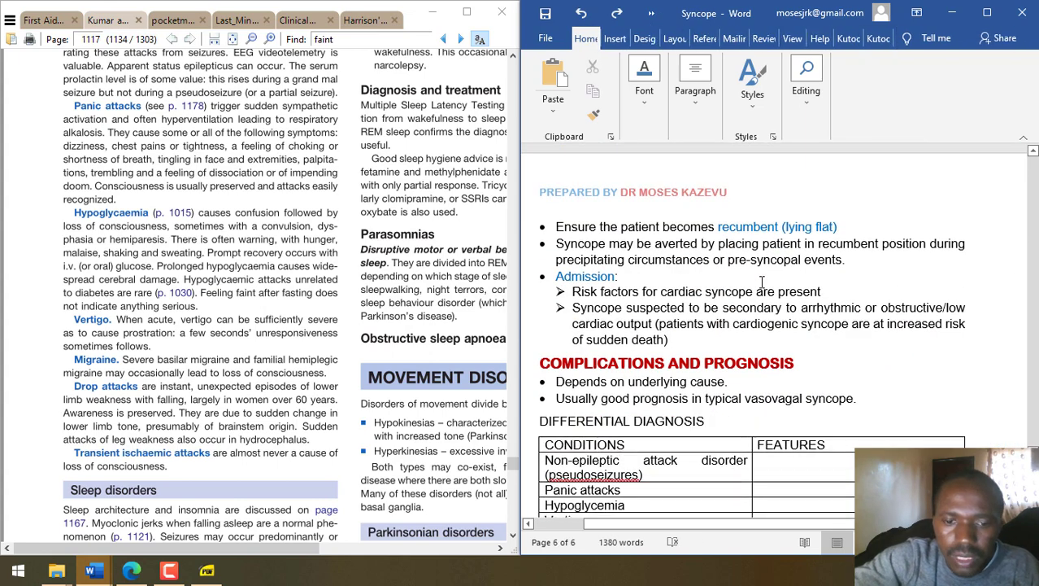
pyautogui.press('pageup')
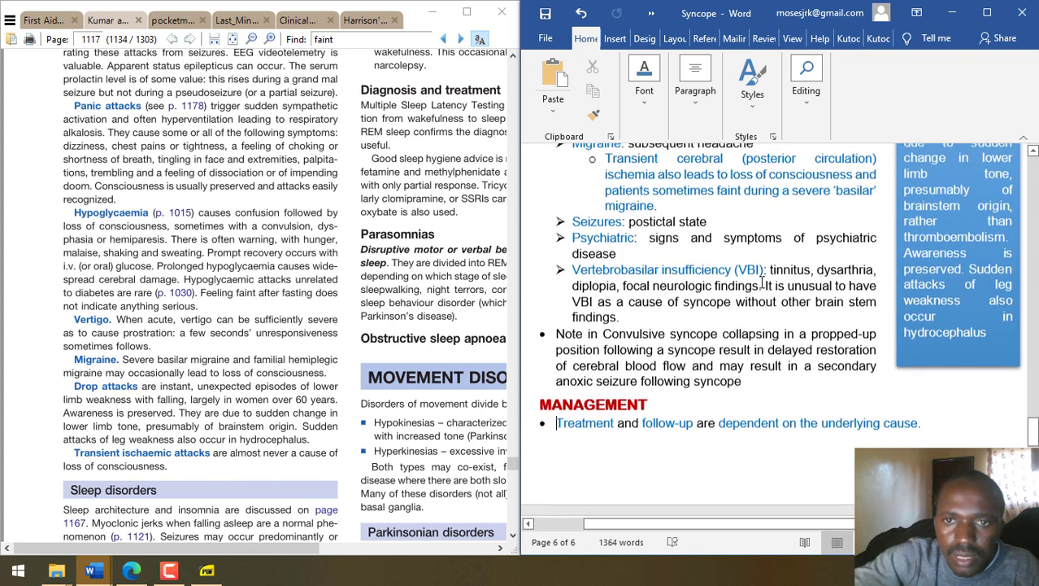
# - Paste the DIFFERENTIAL DIAGNOSIS heading and table above MANAGEMENT and start a new bullet after the convulsive syncope note
pyautogui.press('Return')
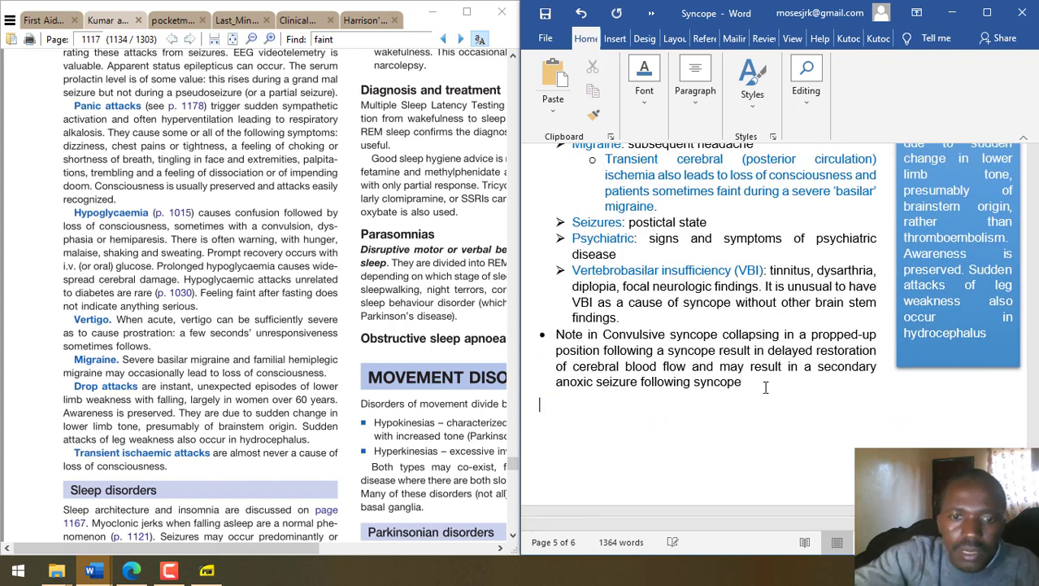
pyautogui.scroll(-5, 765, 387)
pyautogui.click(750, 161)
pyautogui.press('Return')
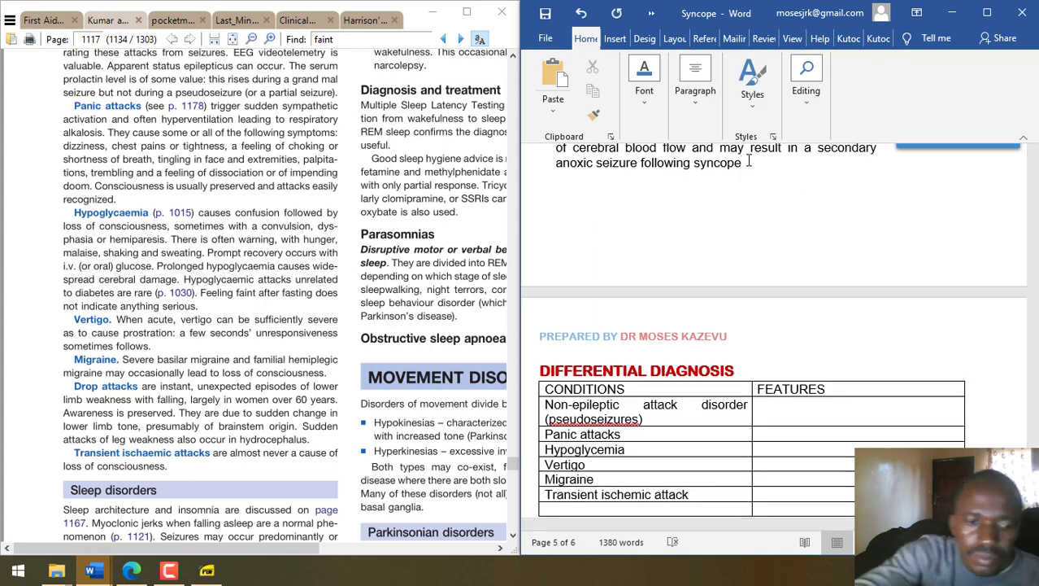
# - Open the First Aid textbook's syncope diagnosis page and review the Word notes up to the ambulatory ECG and echocardiography bullets
pyautogui.click(49, 24)
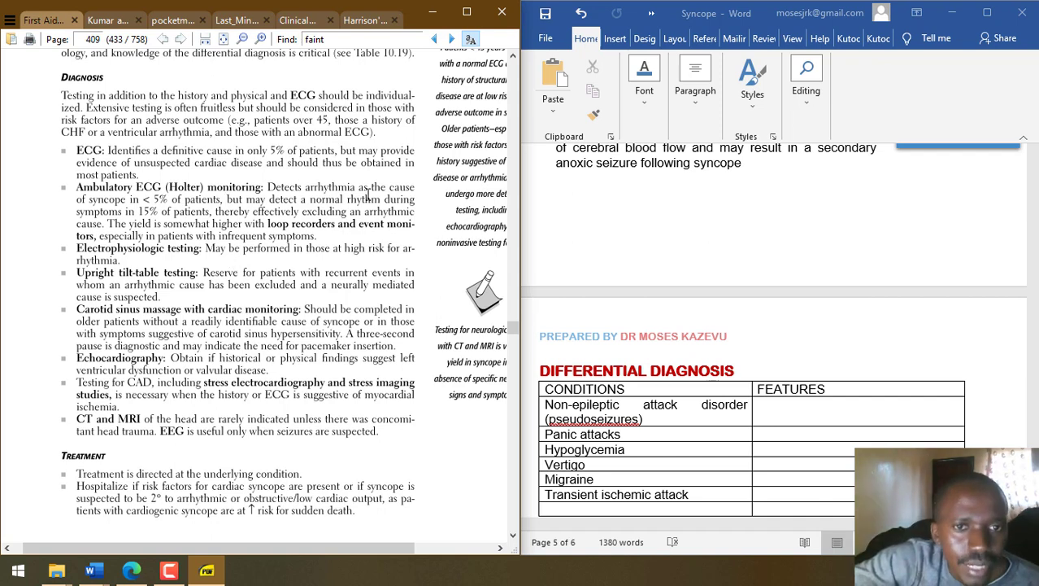
pyautogui.click(627, 171)
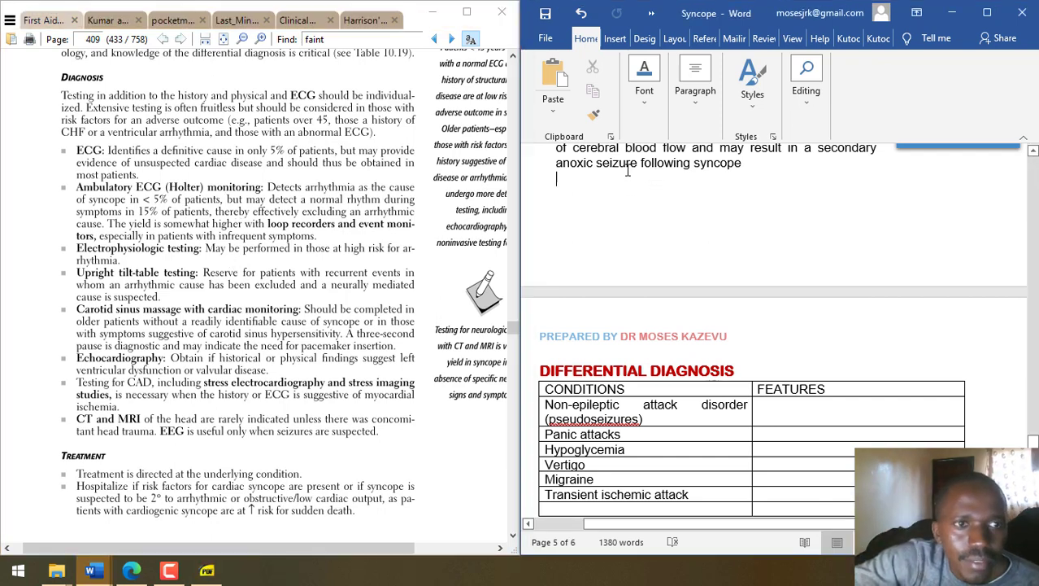
pyautogui.scroll(-15, 627, 170)
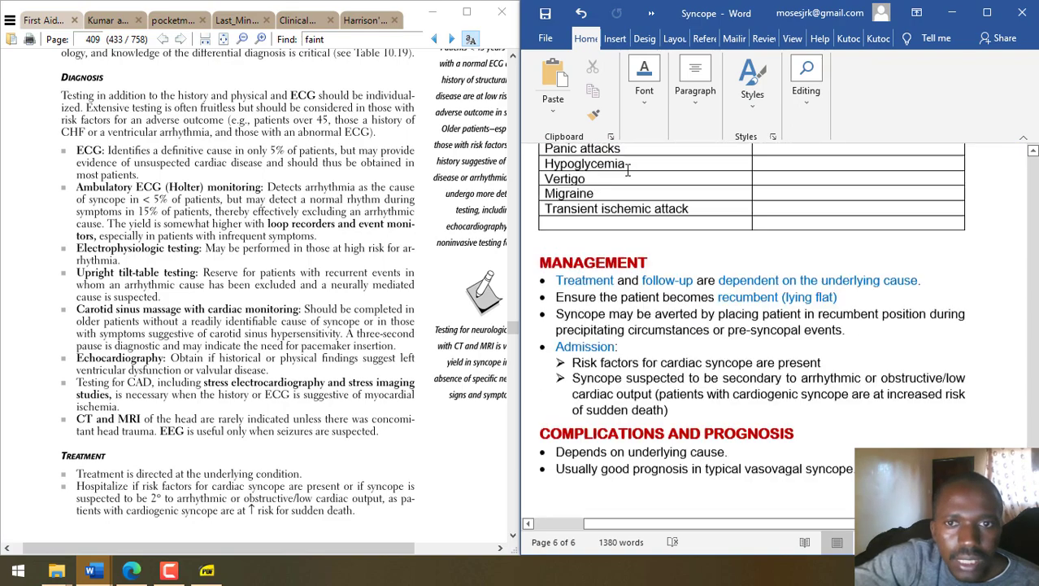
pyautogui.scroll(20, 627, 171)
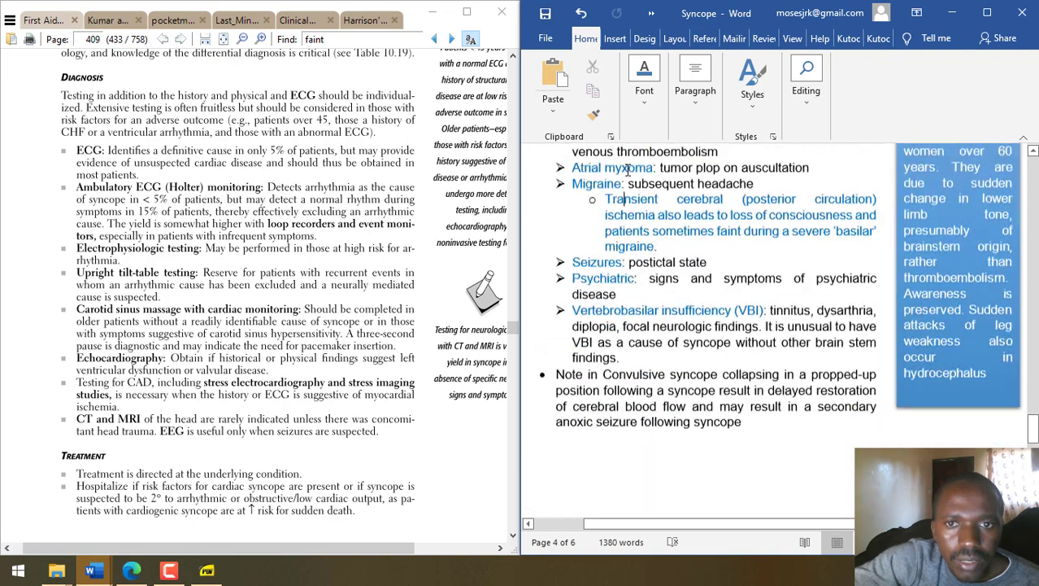
pyautogui.scroll(20, 627, 170)
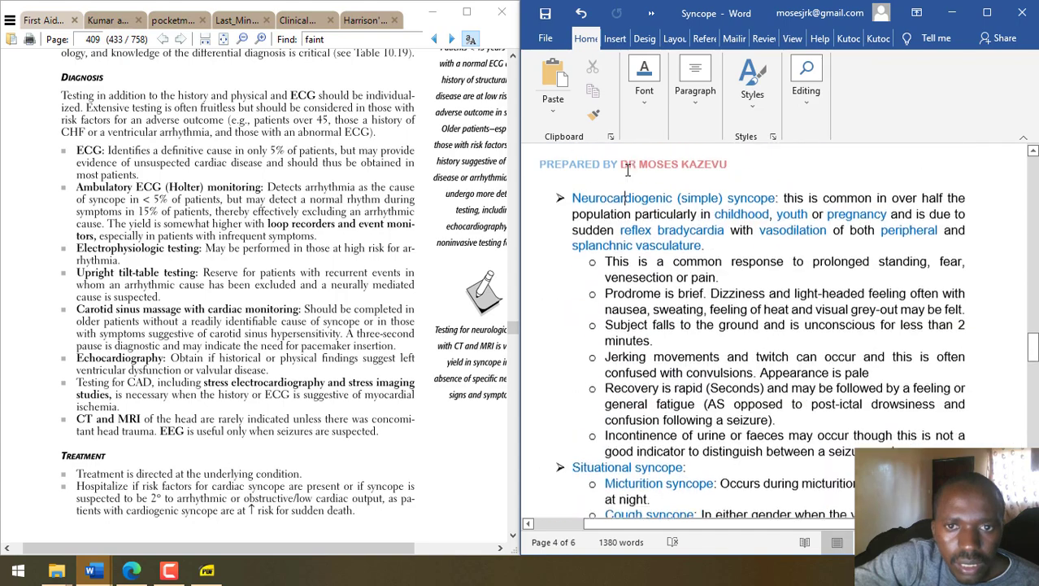
pyautogui.scroll(8, 627, 171)
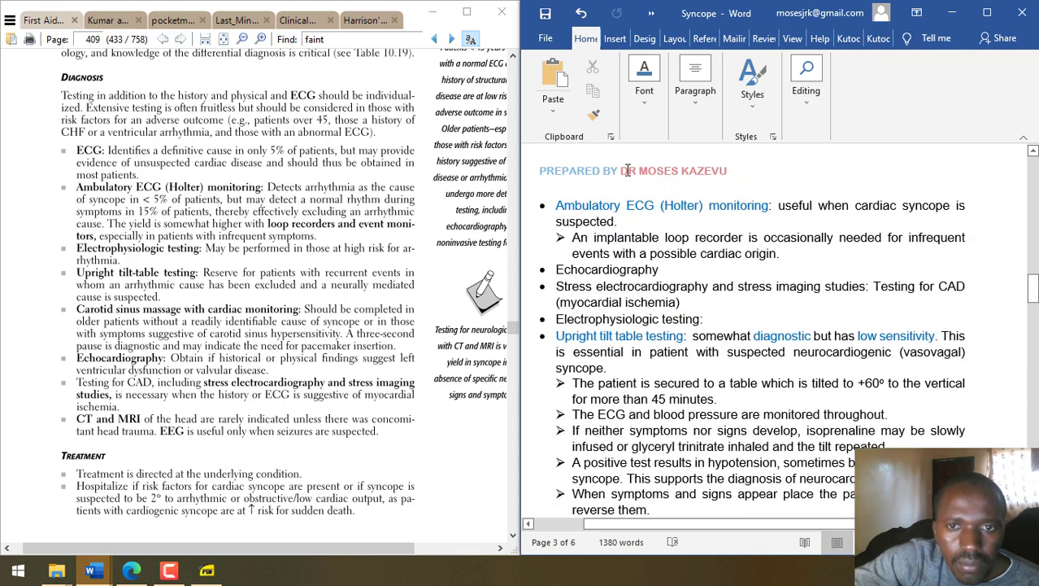
pyautogui.scroll(5, 627, 171)
pyautogui.scroll(-5, 627, 171)
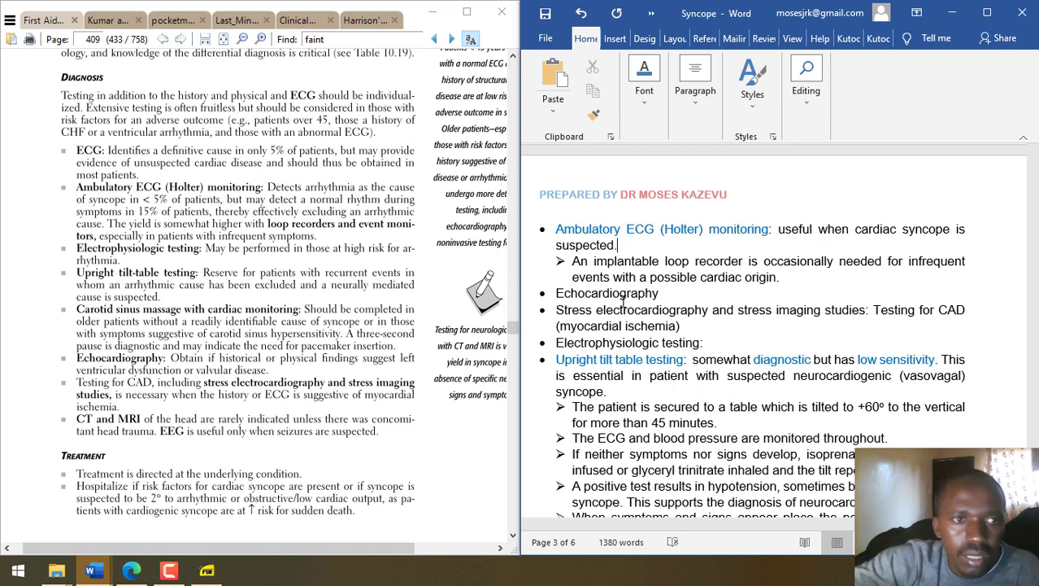
# - Add "(<5% of patients)" after "useful when cardiac syncope is suspected" in the Ambulatory ECG (Holter) monitoring bullet
pyautogui.write('<')
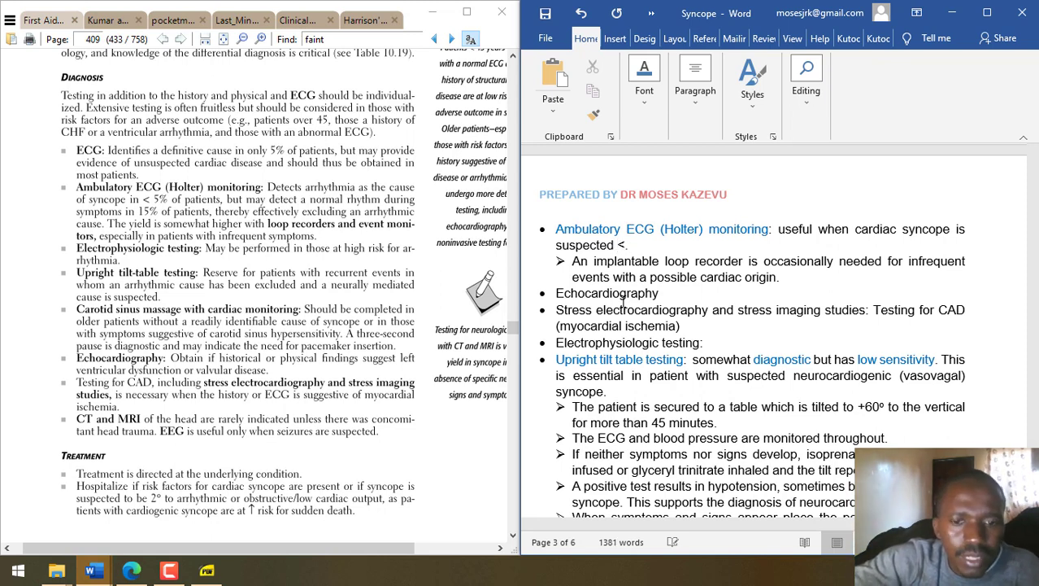
pyautogui.write('5% OF PA')
pyautogui.press('BackSpace')
pyautogui.press('BackSpace')
pyautogui.press('BackSpace')
pyautogui.press('BackSpace')
pyautogui.press('BackSpace')
pyautogui.write('of patients)')
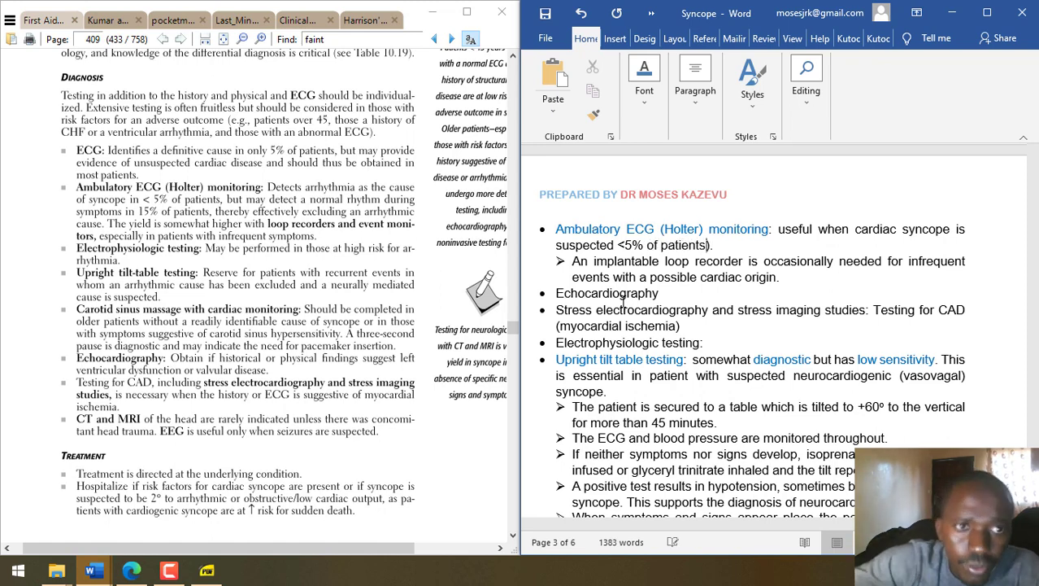
pyautogui.press('Left')
pyautogui.press('Left')
pyautogui.press('Left')
pyautogui.press('Left')
pyautogui.press('Left')
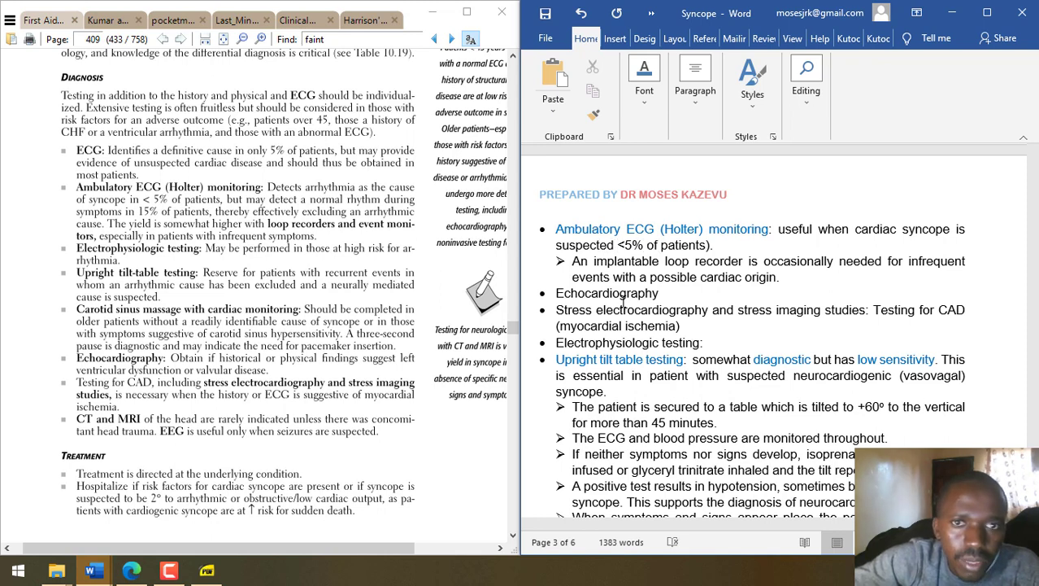
pyautogui.write('(')
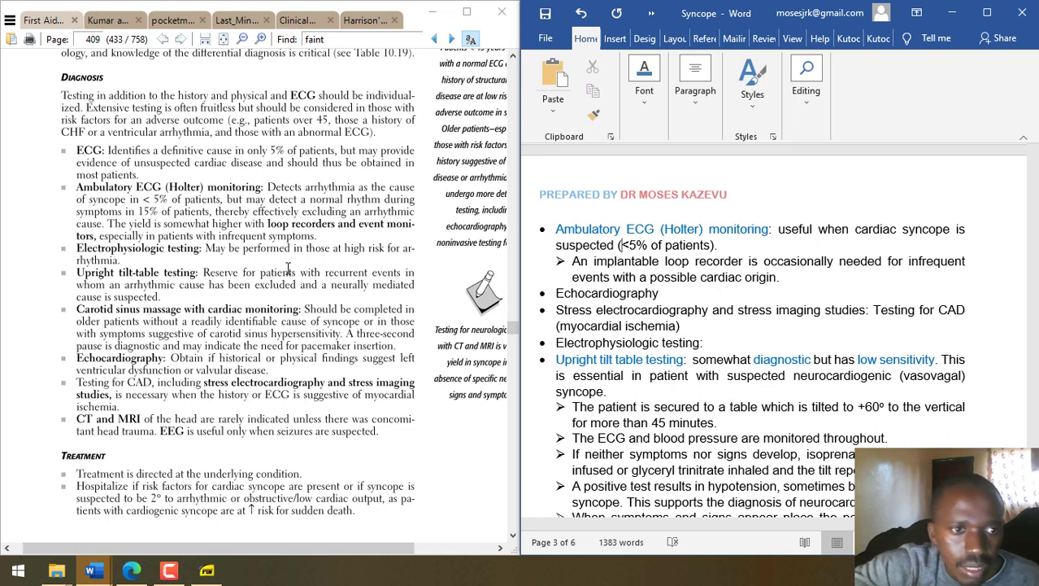
# - Complete the Echocardiography bullet with ": obtain an ECHO when there is suspicion of left ventricular dysfunction or valvular disease on history or physical examination."
pyautogui.click(672, 293)
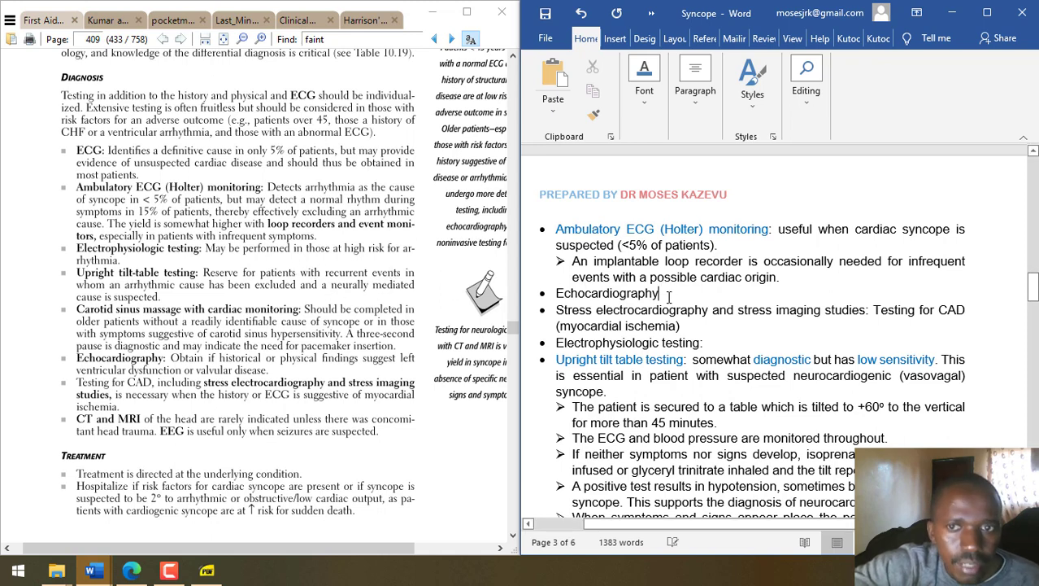
pyautogui.write(': in')
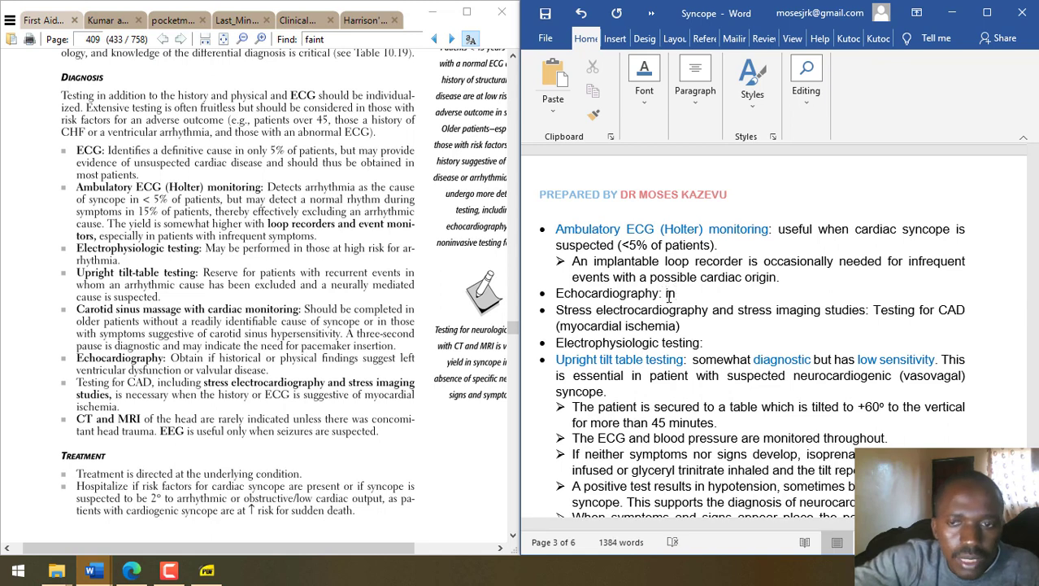
pyautogui.write('may shou')
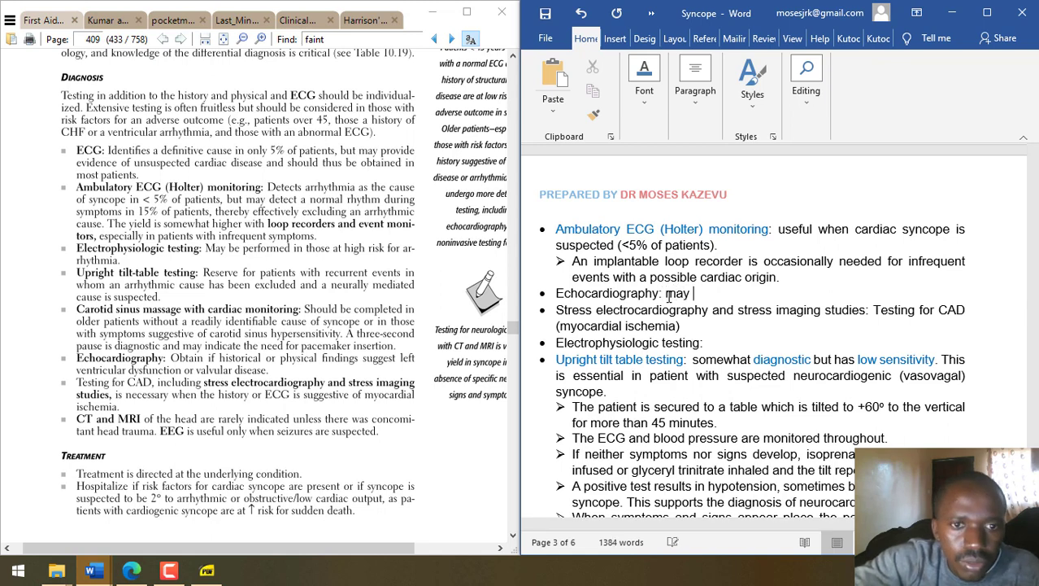
pyautogui.press('BackSpace')
pyautogui.press('BackSpace')
pyautogui.press('BackSpace')
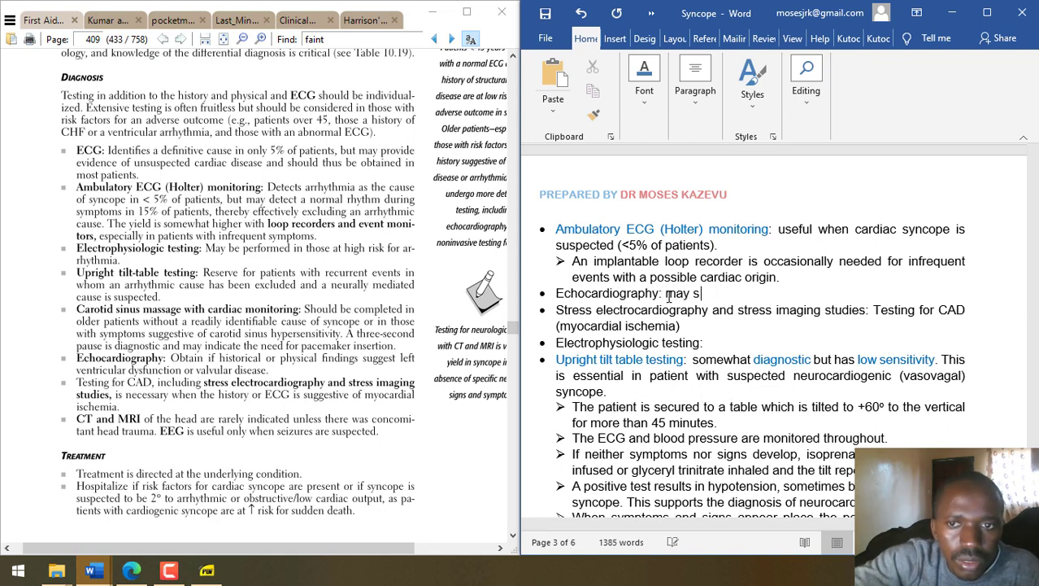
pyautogui.press('BackSpace')
pyautogui.press('BackSpace')
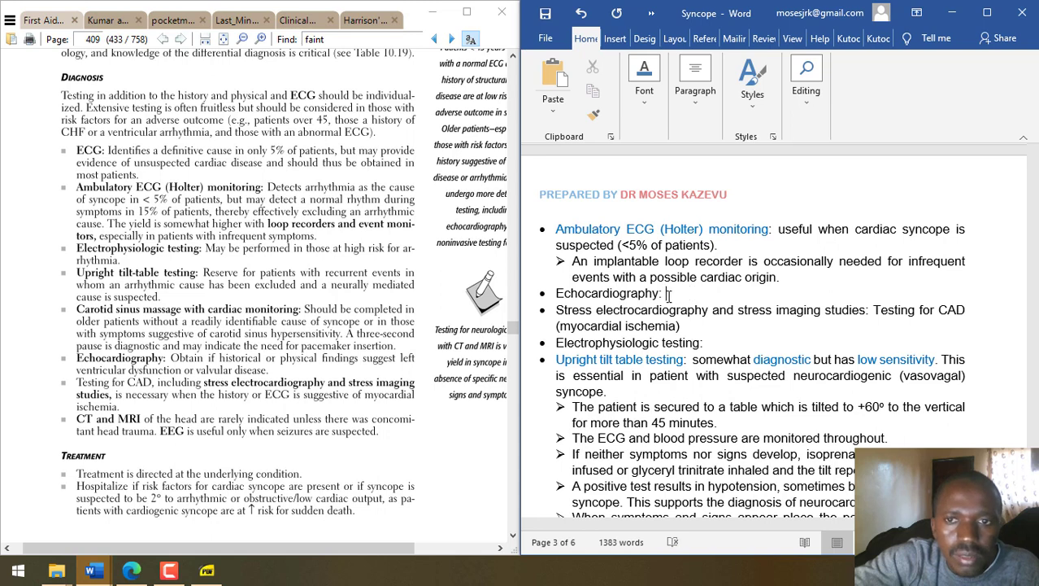
pyautogui.write('obtain an ECHO wh')
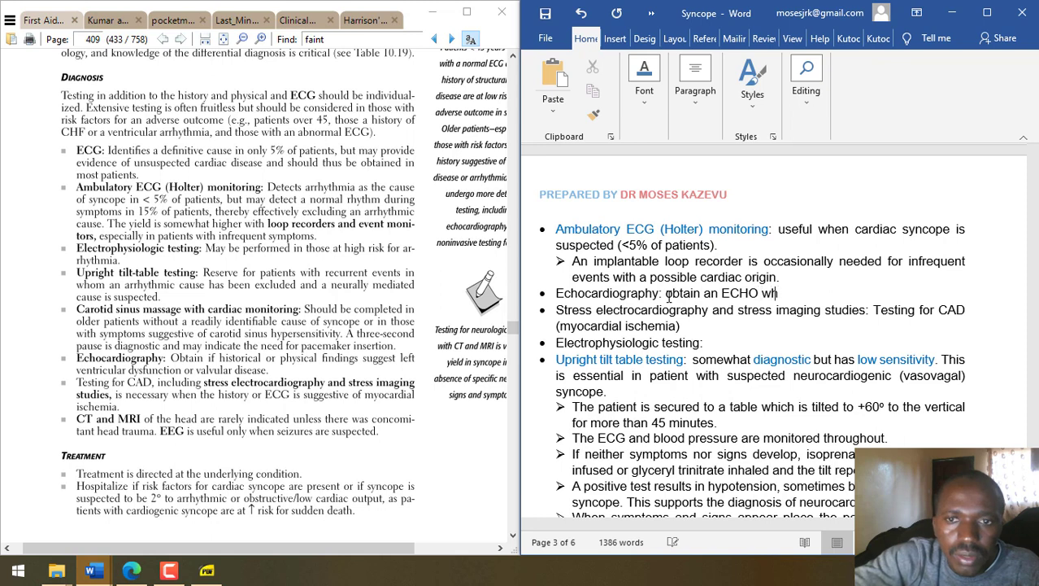
pyautogui.write('en there is susp')
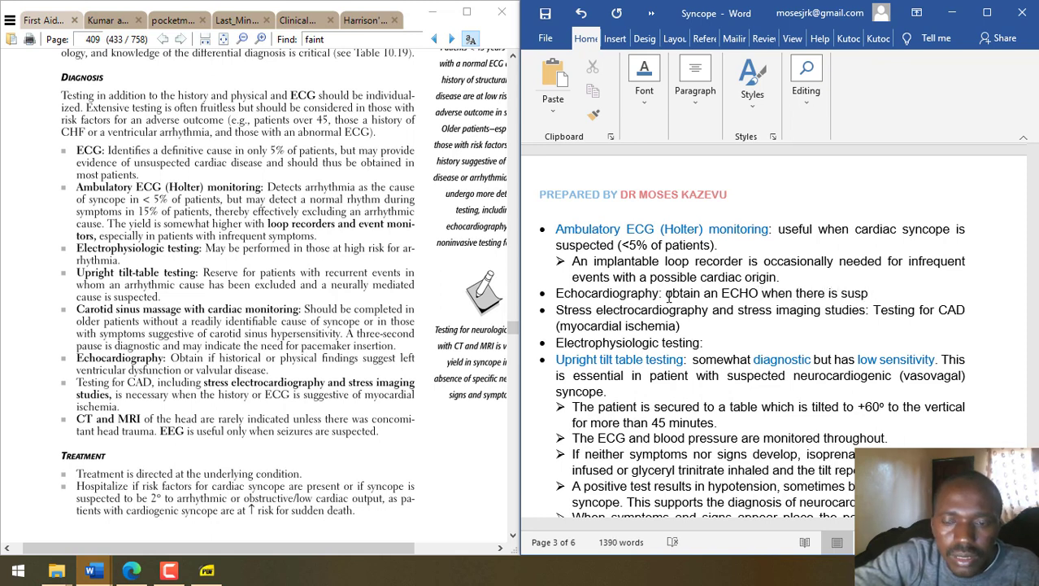
pyautogui.write('icion of left ventricu')
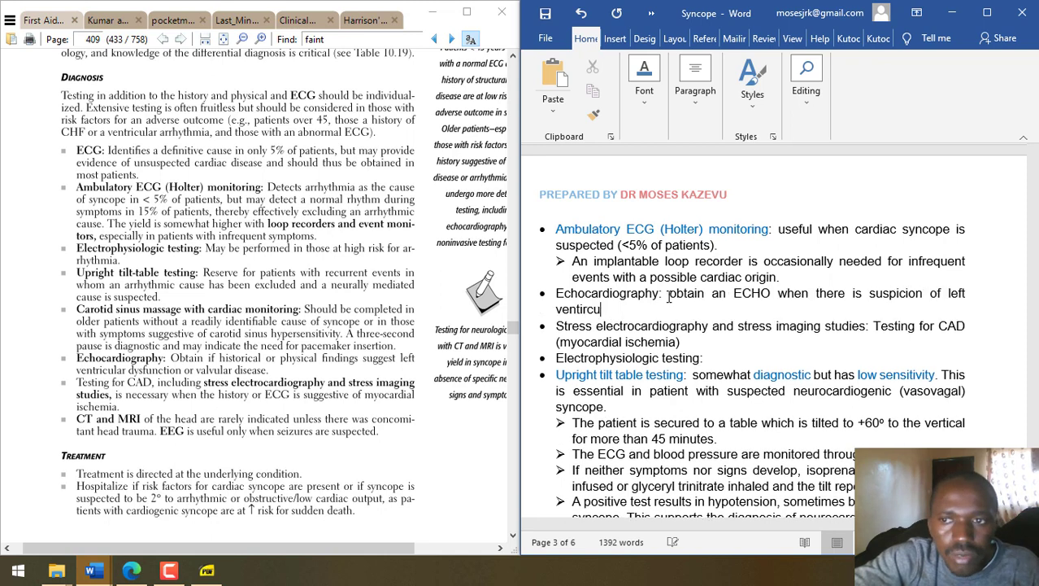
pyautogui.write('lar dysf')
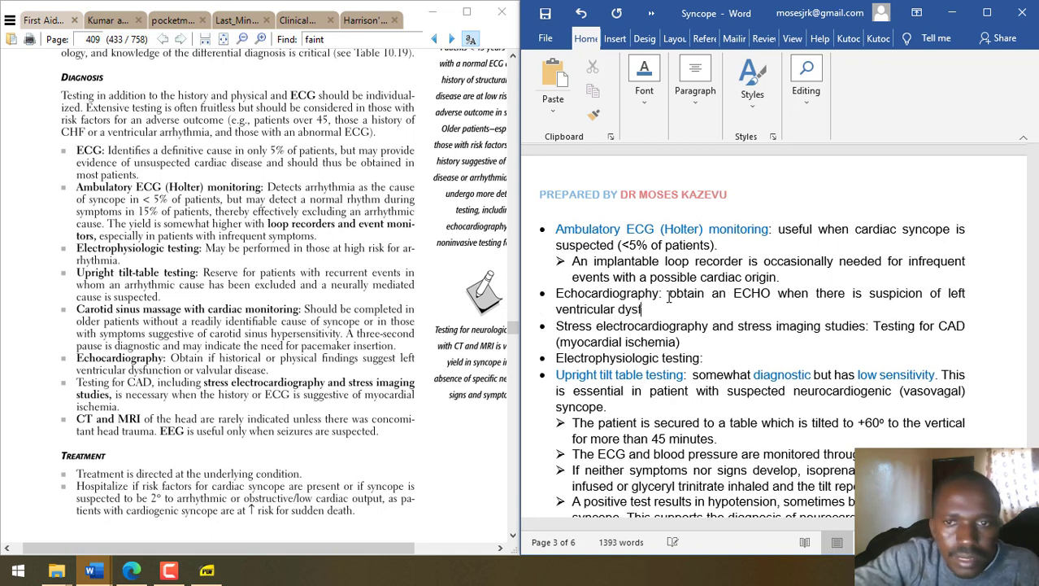
pyautogui.write('unction or valvul')
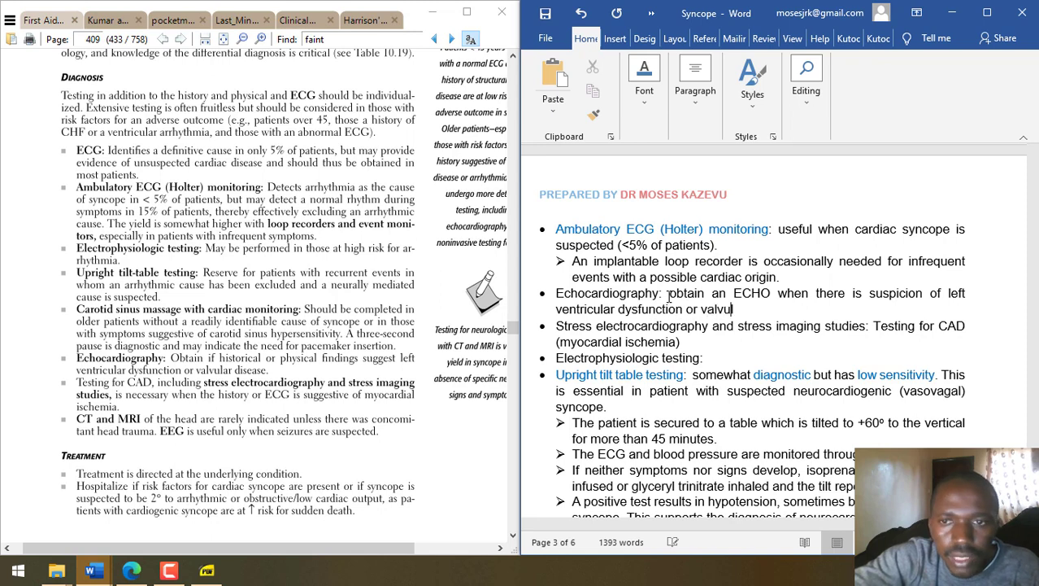
pyautogui.write('ar dissease ')
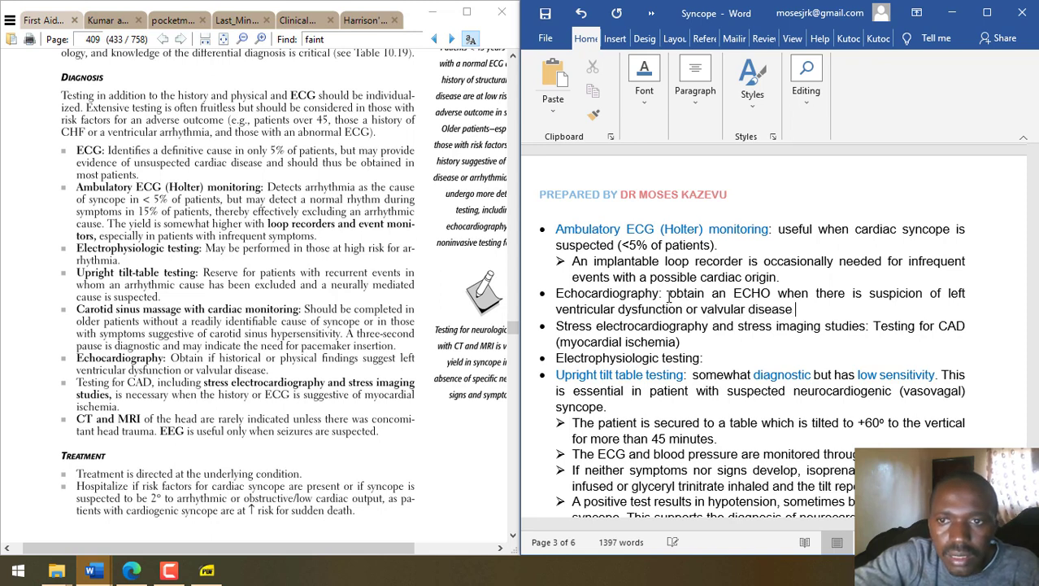
pyautogui.write('on history or physical examination.')
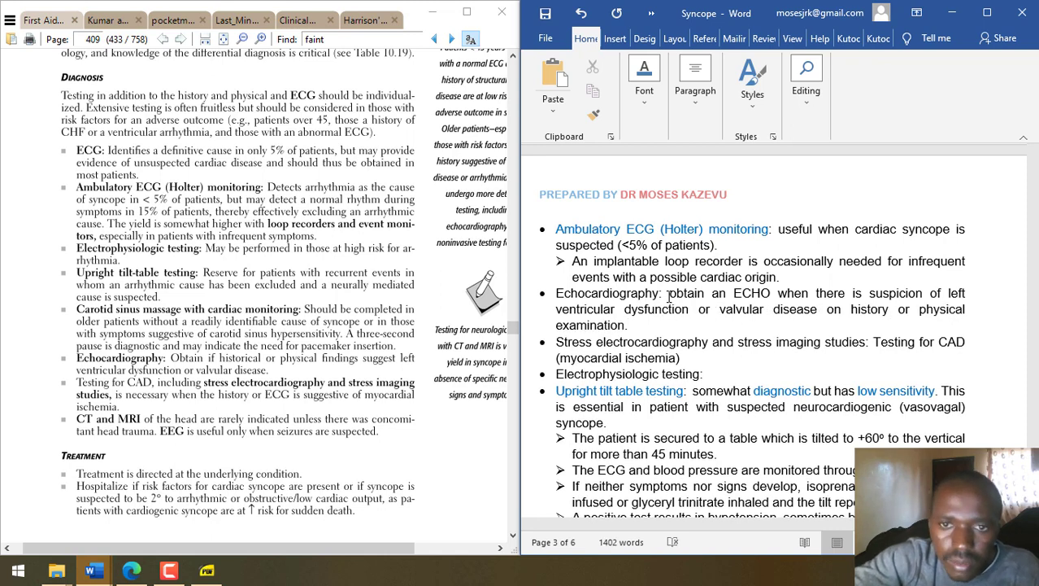
# - Colour the bullet terms "Echocardiography", "Stress electrocardiography" and "stress imaging studies" blue
pyautogui.moveTo(557, 293); pyautogui.dragTo(656, 296)
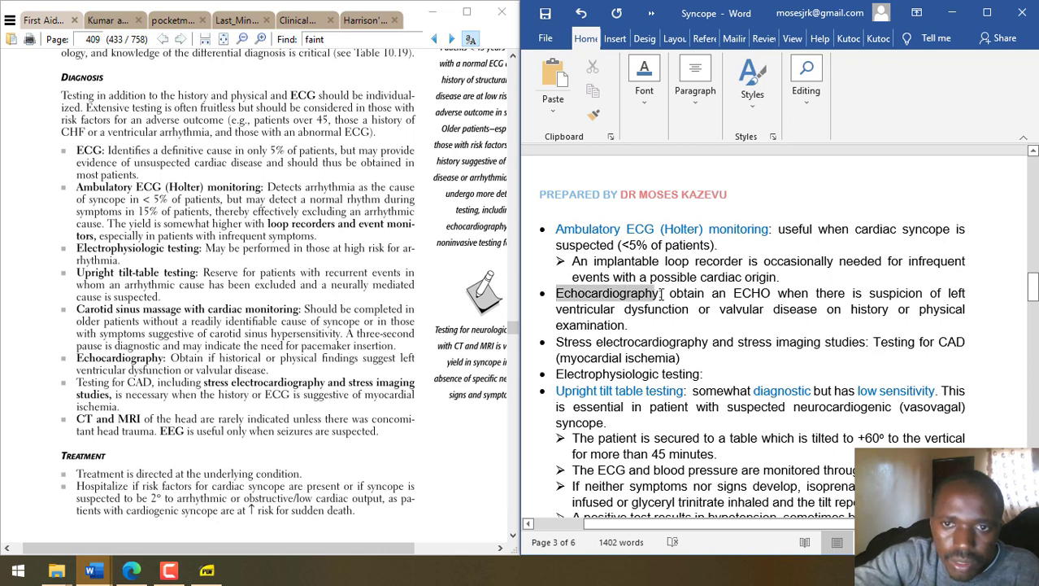
pyautogui.click(639, 269)
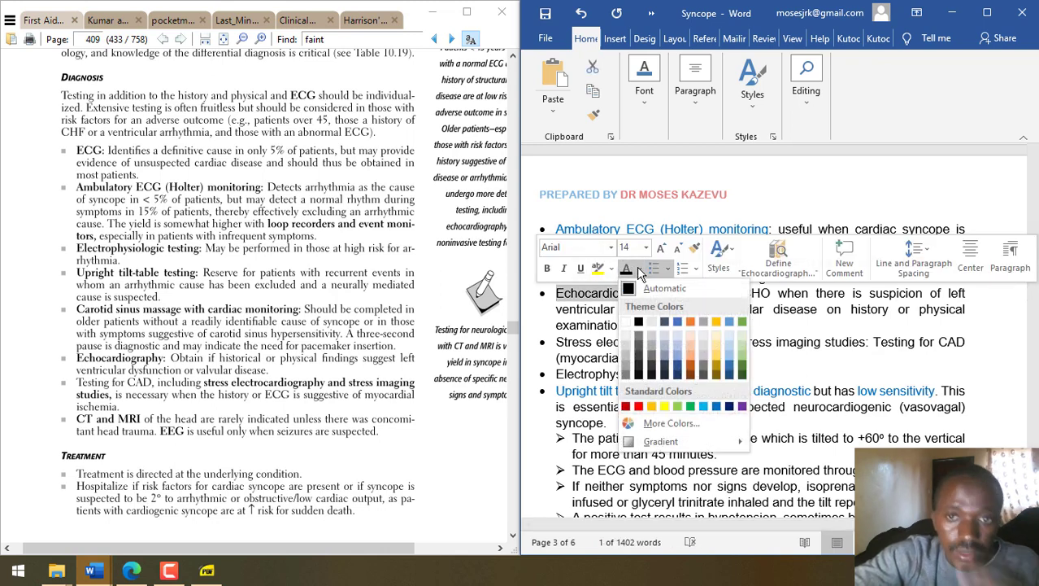
pyautogui.click(716, 406)
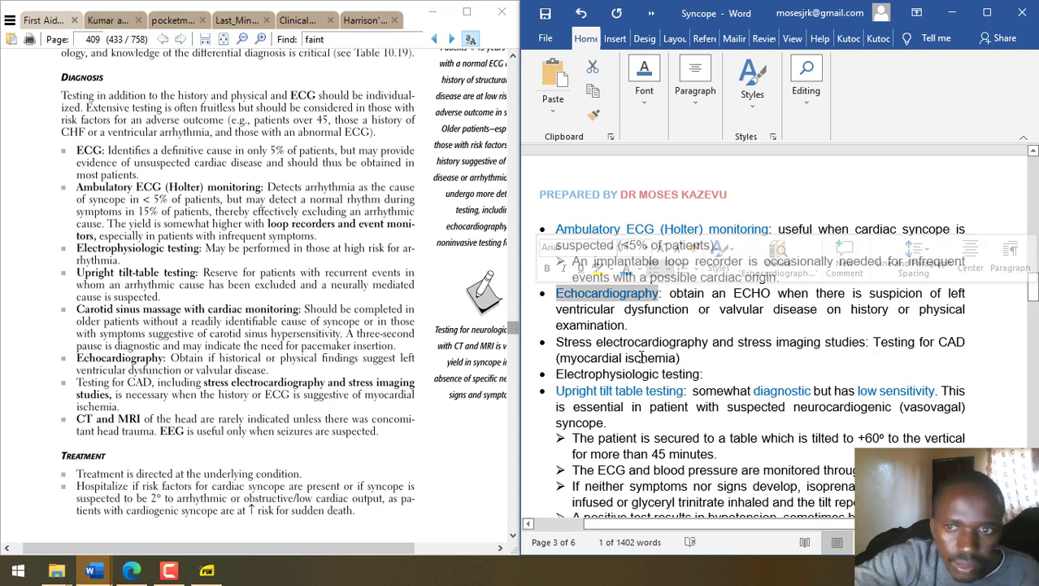
pyautogui.click(639, 358)
pyautogui.moveTo(558, 342); pyautogui.dragTo(685, 350)
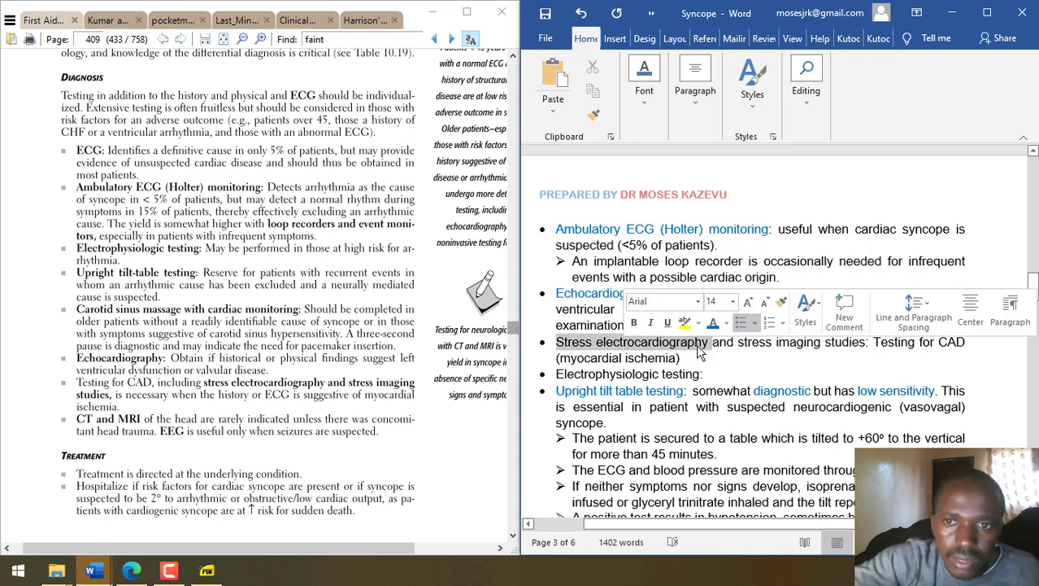
pyautogui.moveTo(768, 346); pyautogui.dragTo(738, 343)
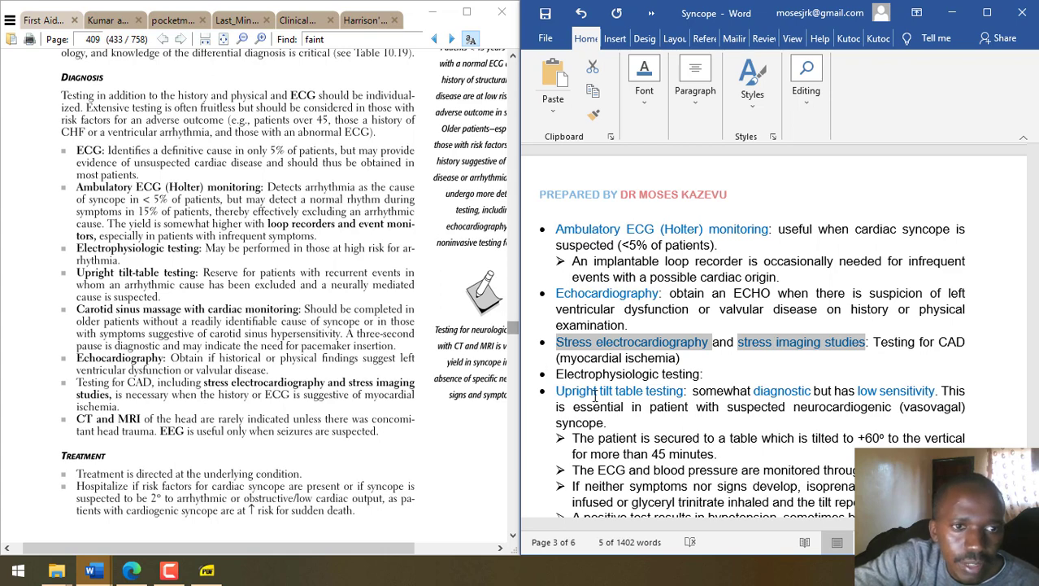
# - Add "should be completed in older patients without a readily identifiable cause of syncope" to the Carotid sinus massage with cardiac monitoring bullet
pyautogui.click(616, 415)
pyautogui.scroll(-7, 618, 419)
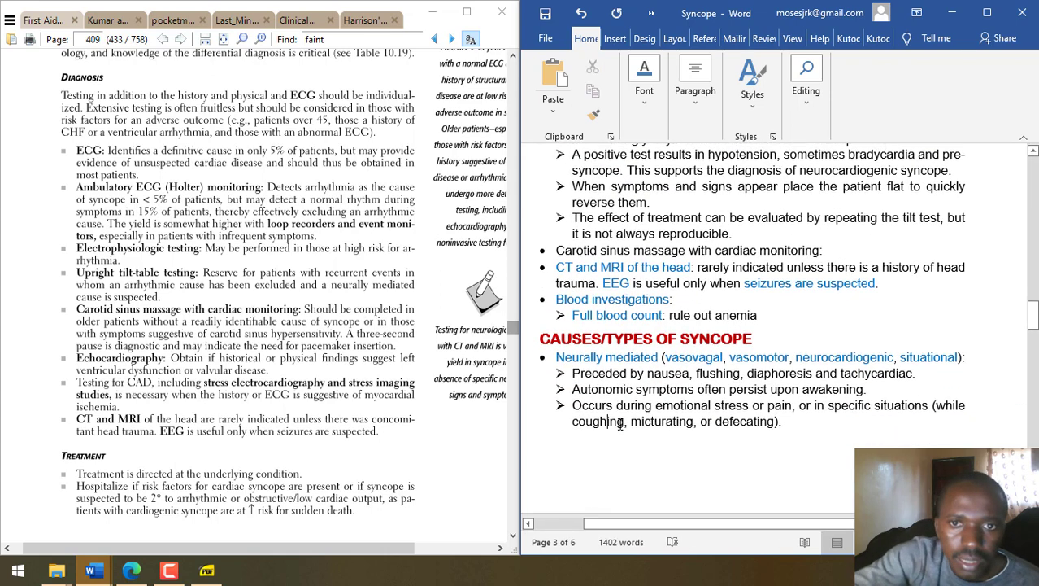
pyautogui.click(814, 250)
pyautogui.write('should b')
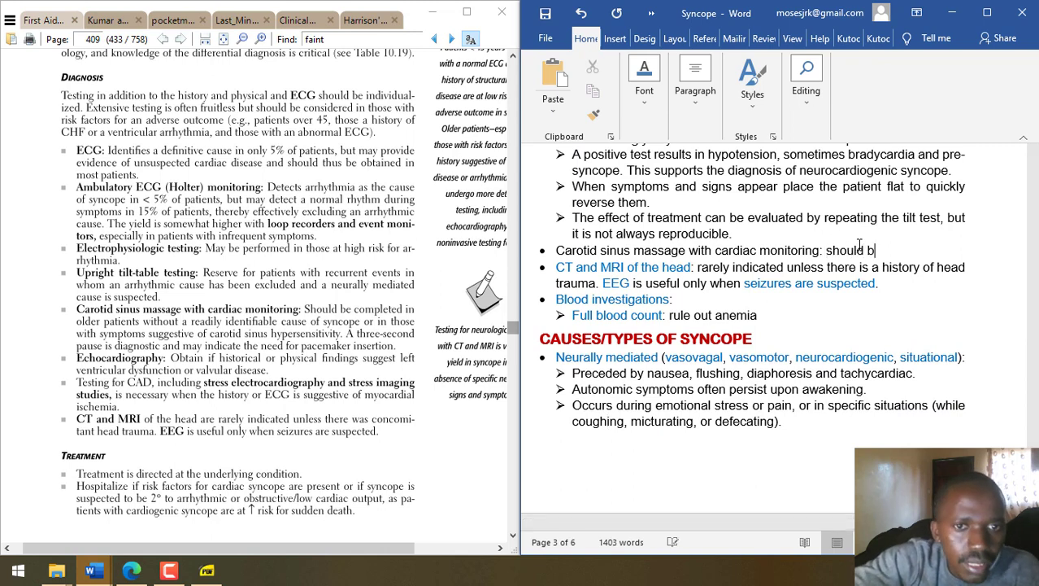
pyautogui.write('e competed')
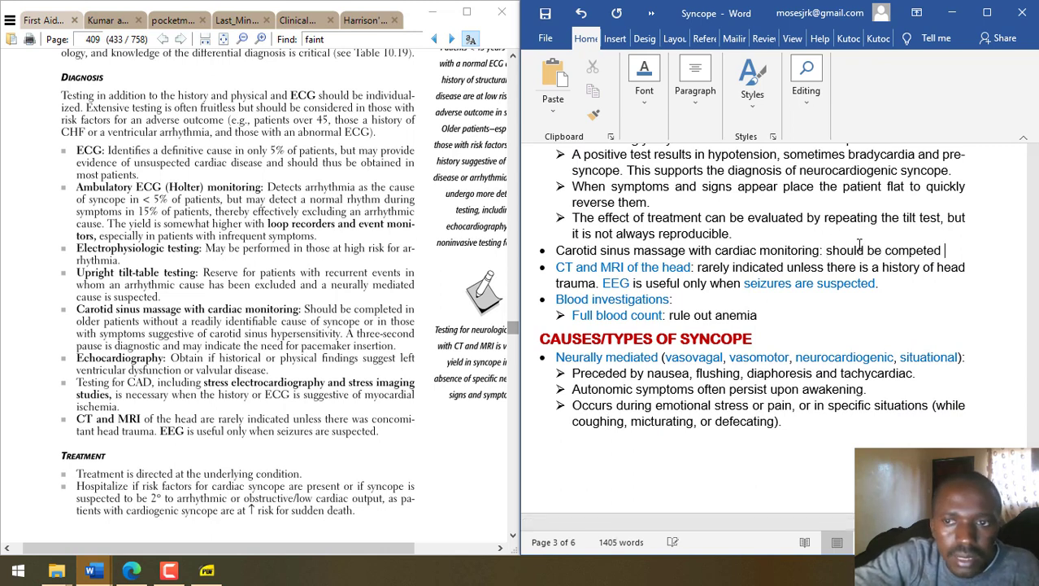
pyautogui.press('BackSpace')
pyautogui.press('BackSpace')
pyautogui.press('BackSpace')
pyautogui.press('BackSpace')
pyautogui.press('BackSpace')
pyautogui.write('leted in')
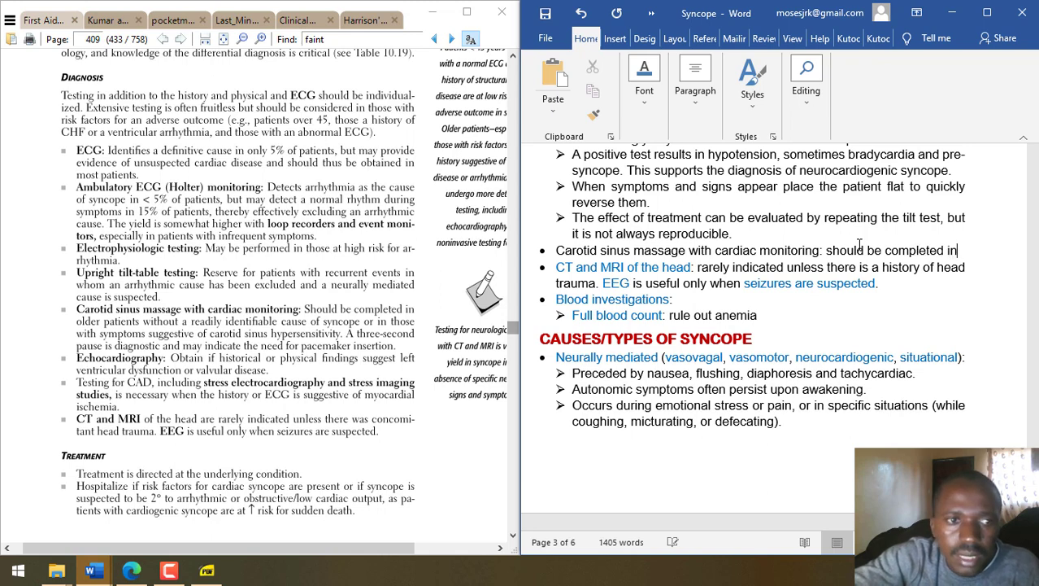
pyautogui.write(' older pati')
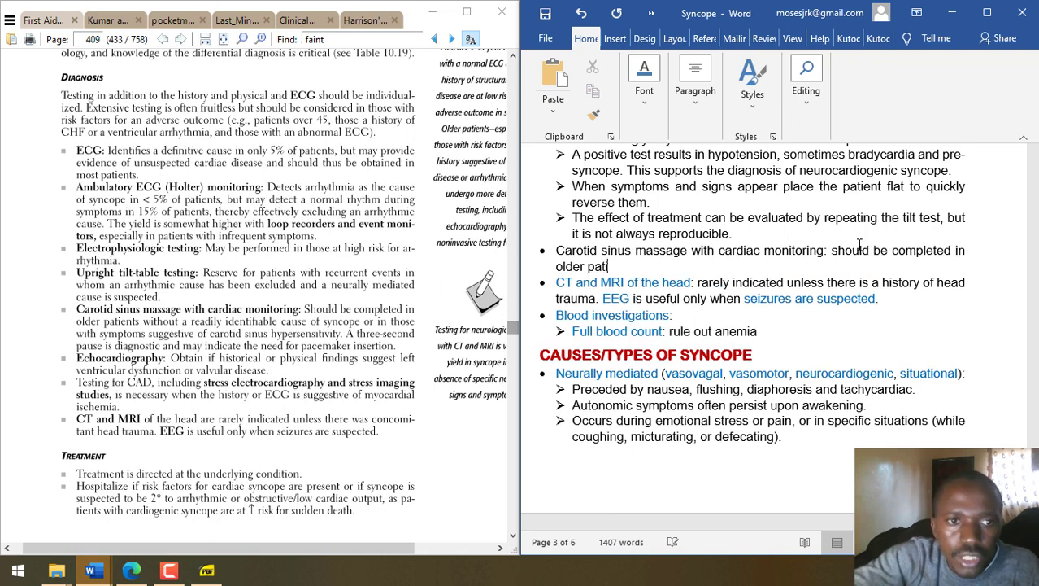
pyautogui.write('ent wi without a readi')
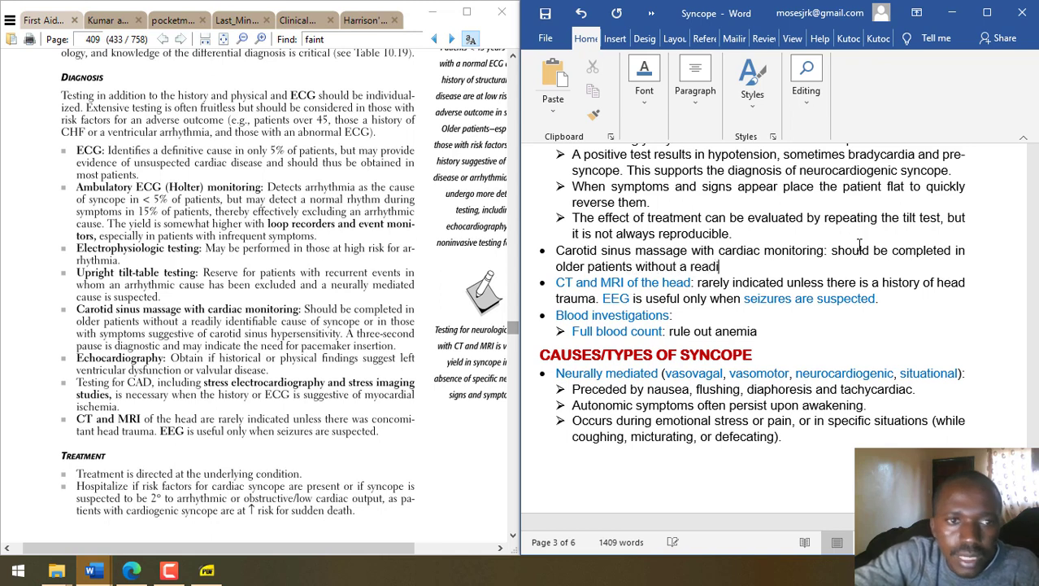
pyautogui.write('ly identifiable cause of sy')
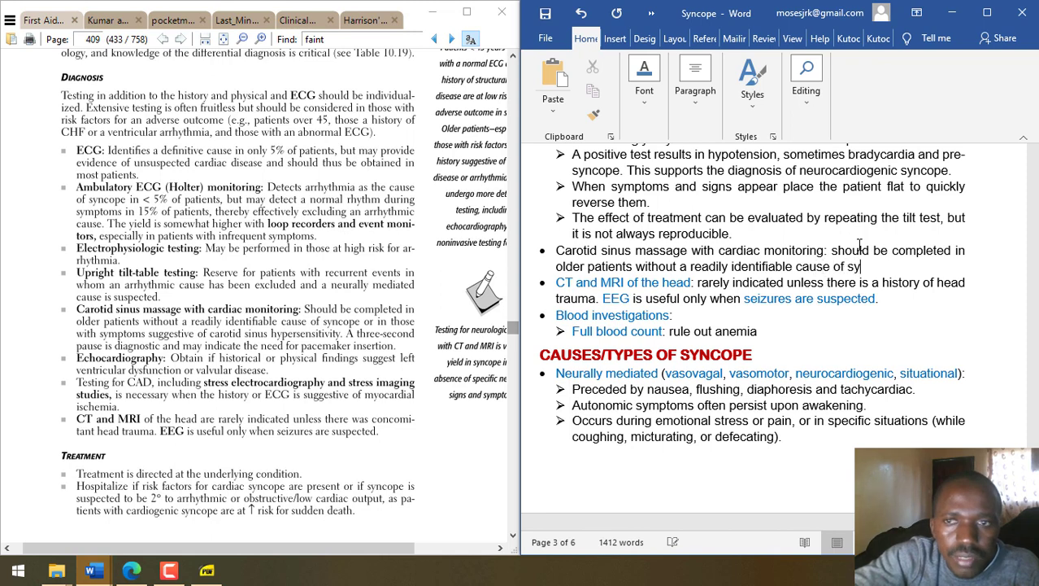
pyautogui.write('nco')
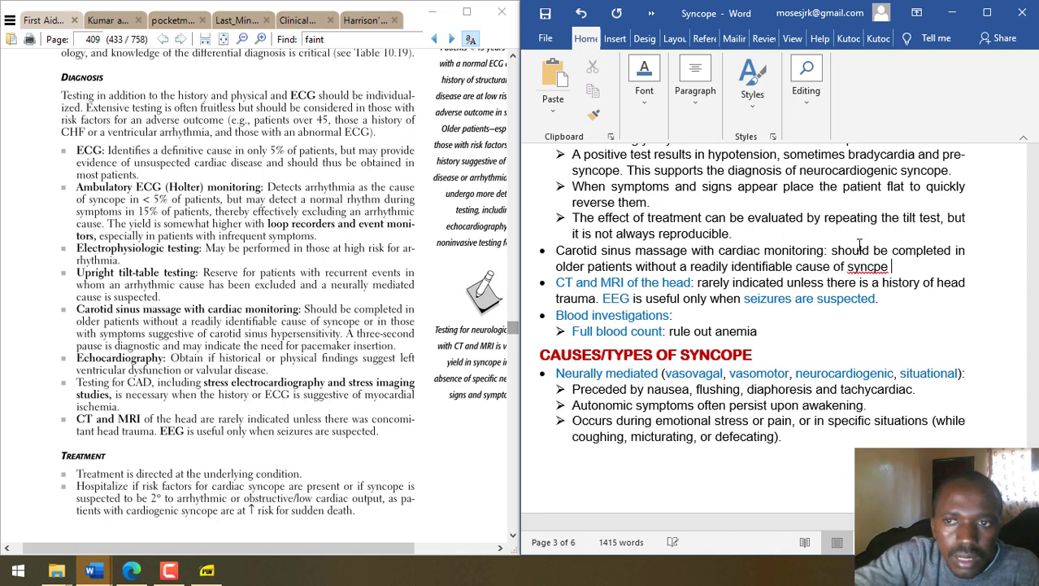
# - Extend the carotid sinus massage sentence with "or in those with symptoms suggestive of carotid sinus hypersensitivity"
pyautogui.write('pe or in those ')
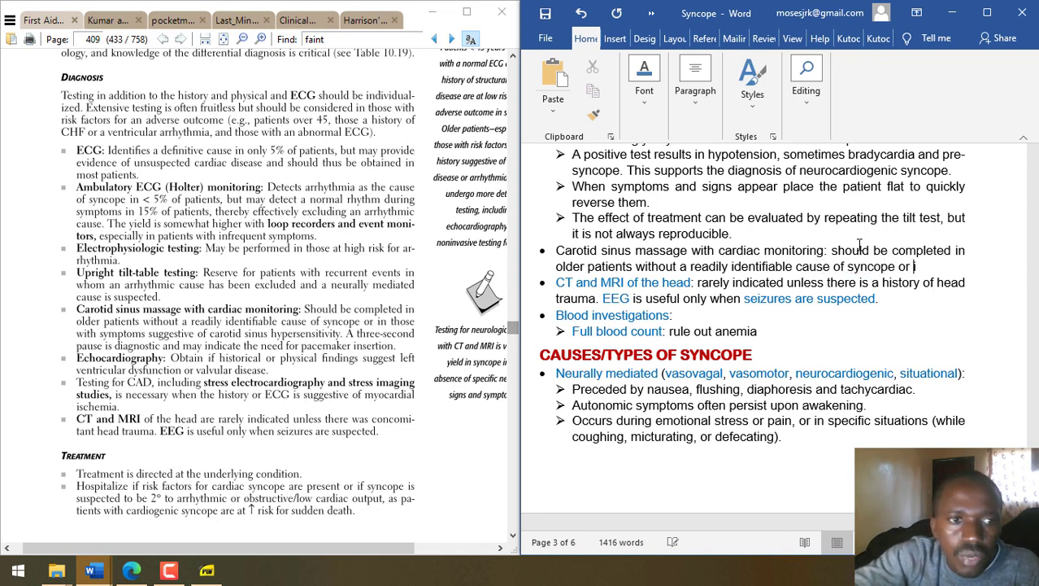
pyautogui.write('with sym')
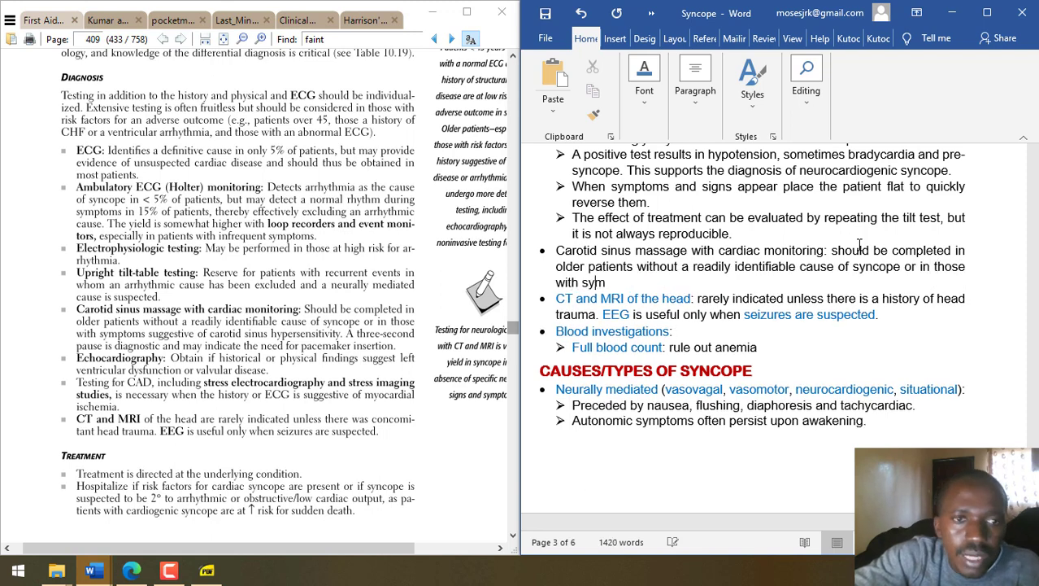
pyautogui.write('ptoms suggestive of carot')
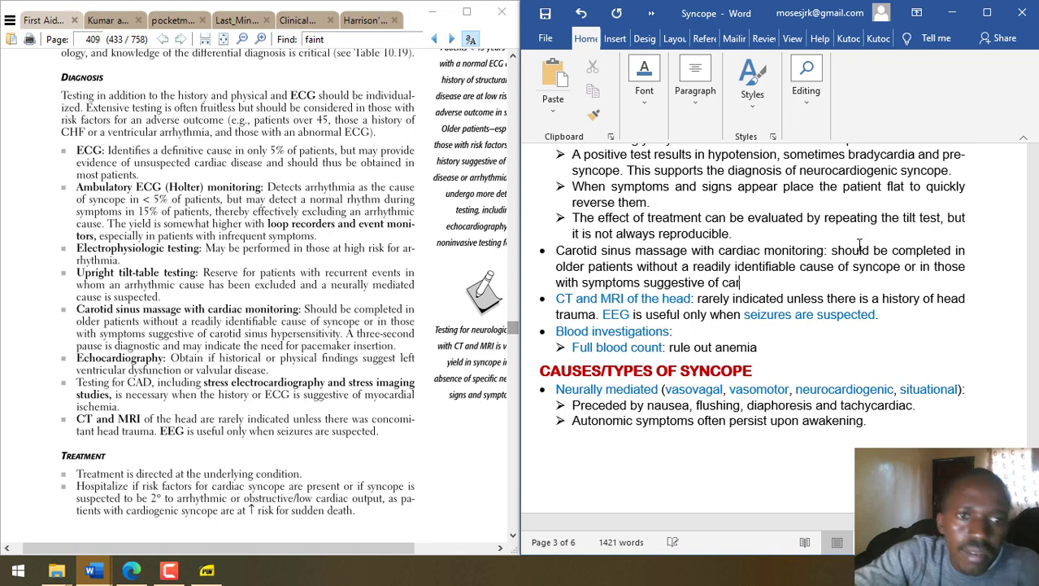
pyautogui.press('BackSpace')
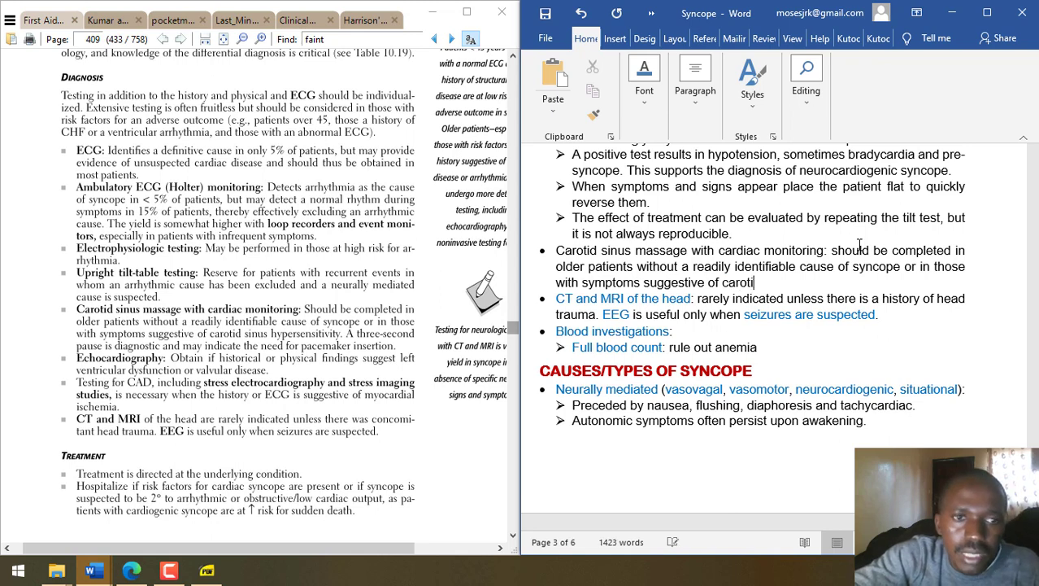
pyautogui.write('tid sinus hypersneiti')
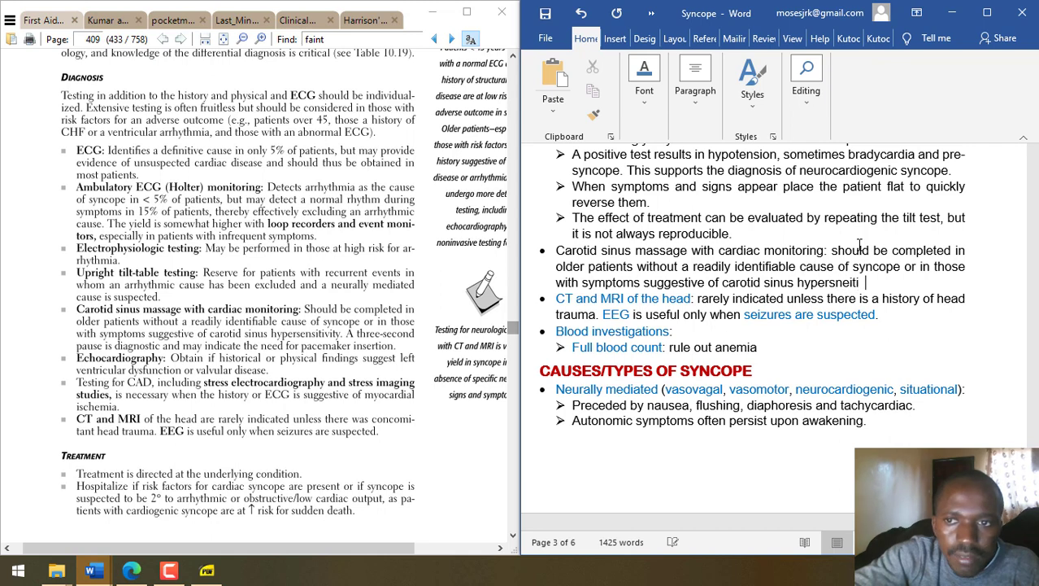
pyautogui.write('ensitiv')
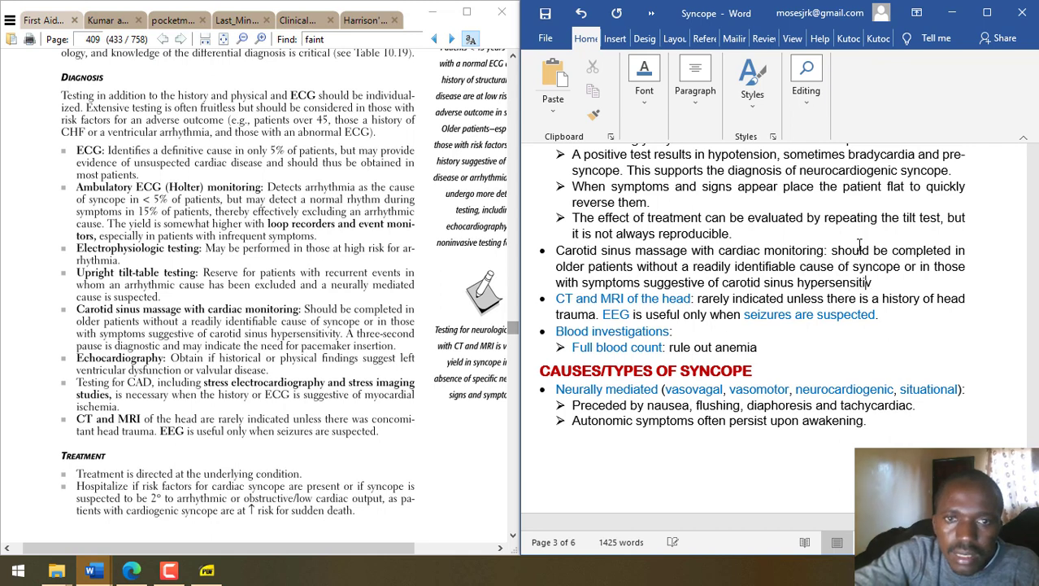
# - Finish the carotid sinus massage bullet with "A three-second pause is diagnostic and may indicate need for a pacemaker." and colour its lead term blue
pyautogui.write('ity. A thr')
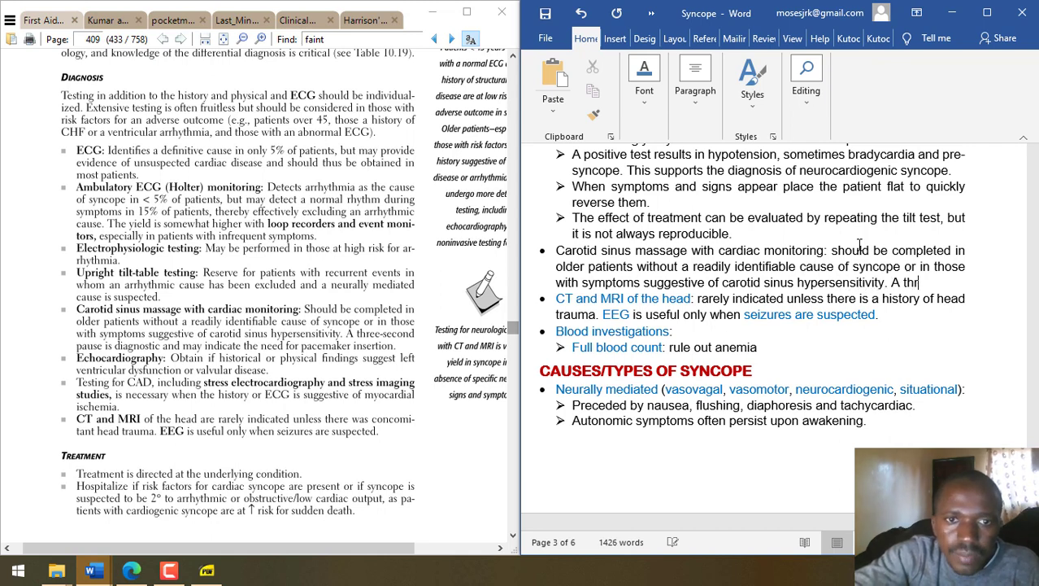
pyautogui.write('ee- second ')
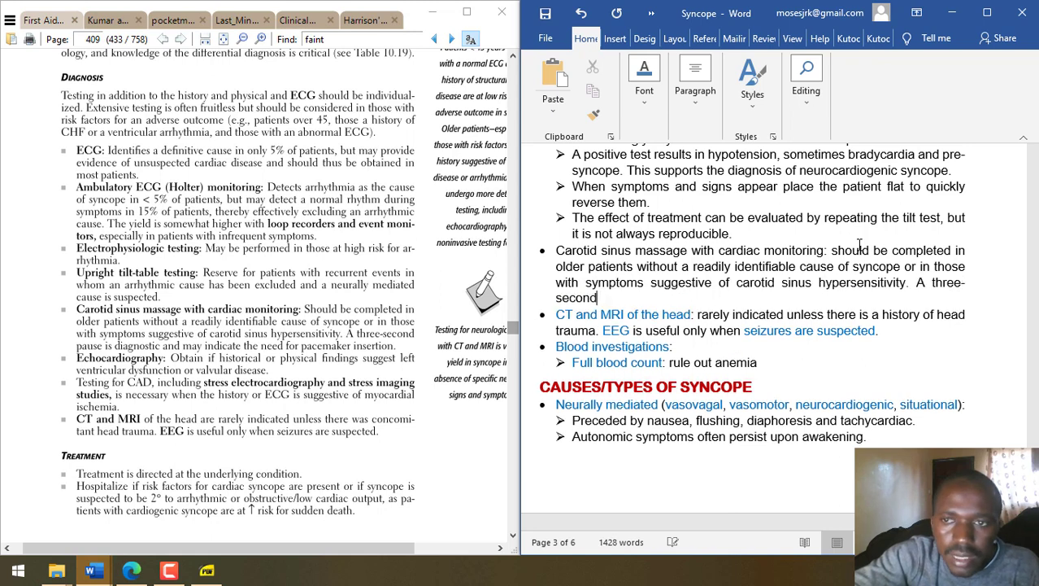
pyautogui.write('pause is diagnostic and m')
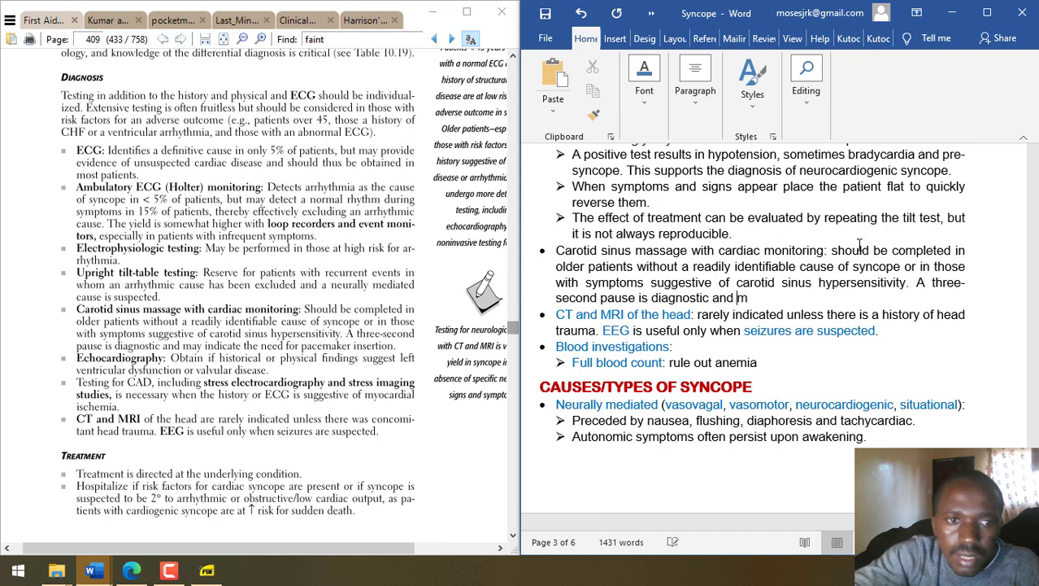
pyautogui.write('ay indicat')
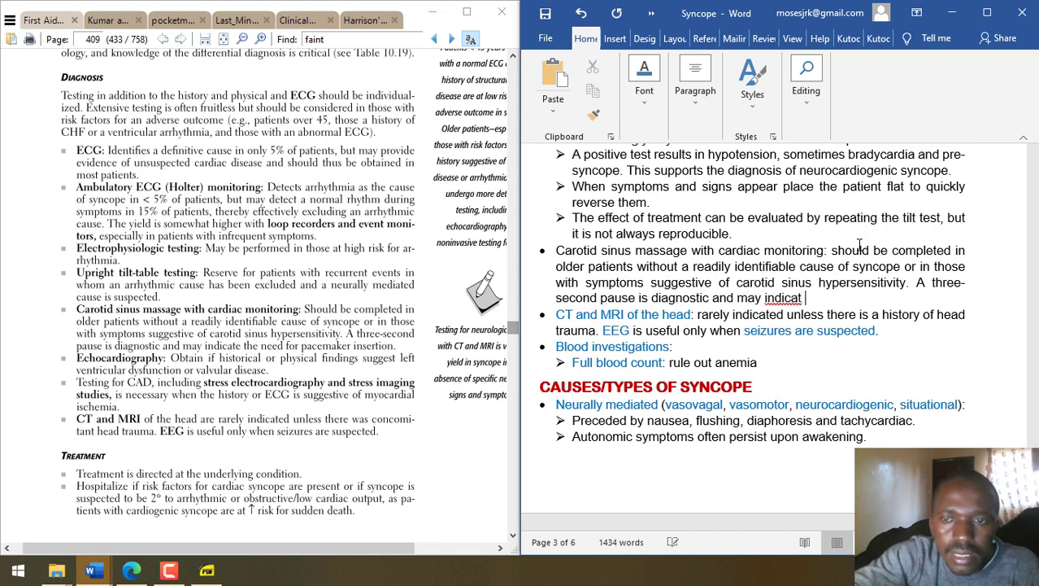
pyautogui.write('e need for a pacemaker.')
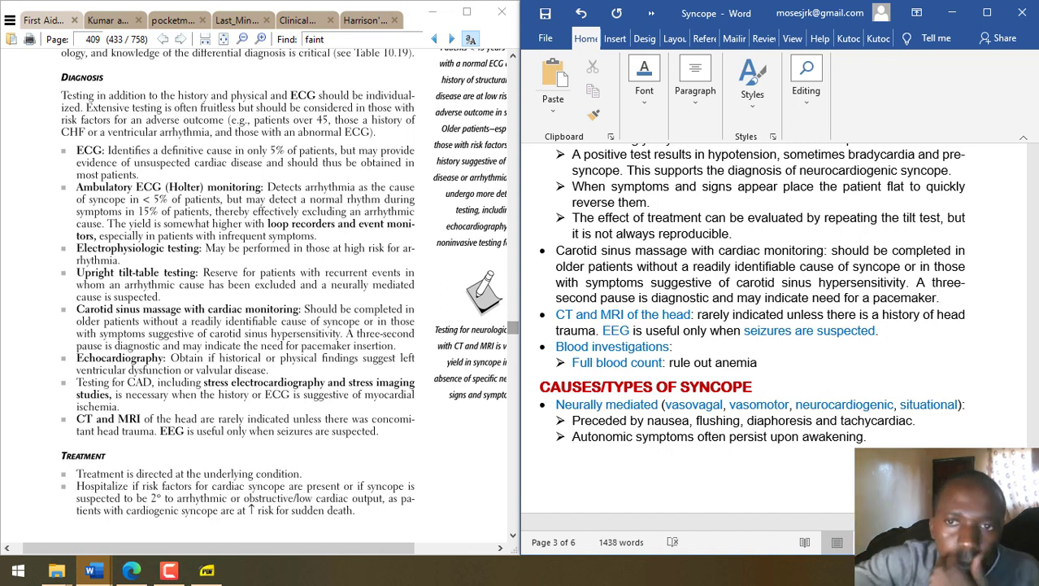
pyautogui.moveTo(556, 250); pyautogui.dragTo(824, 246)
pyautogui.click(717, 225)
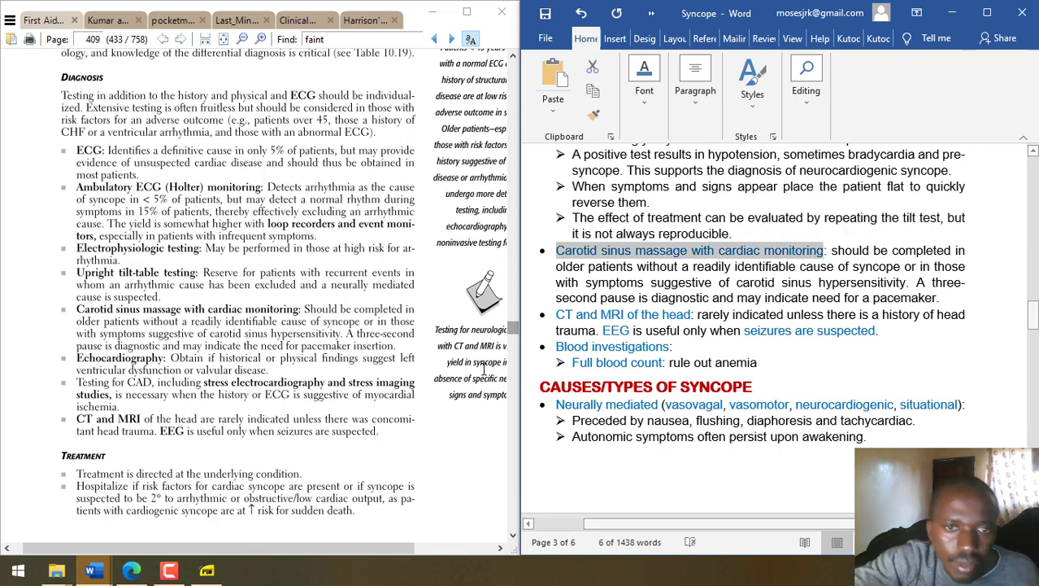
# - Review First Aid's syncope differential diagnosis table and the margin notes beside its diagnosis section, and close that book
pyautogui.click(484, 368)
pyautogui.scroll(-10, 455, 382)
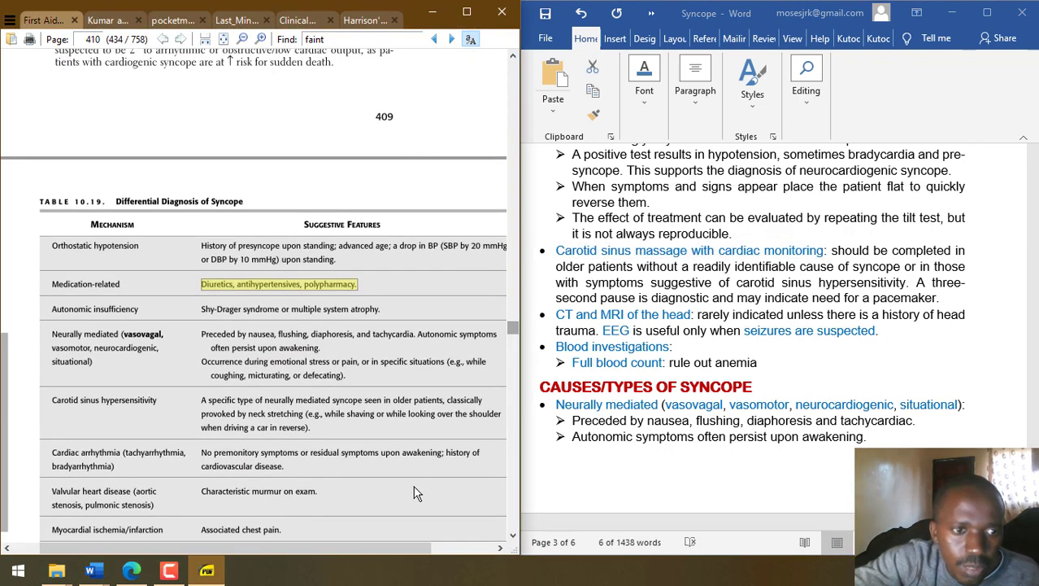
pyautogui.scroll(-5, 414, 492)
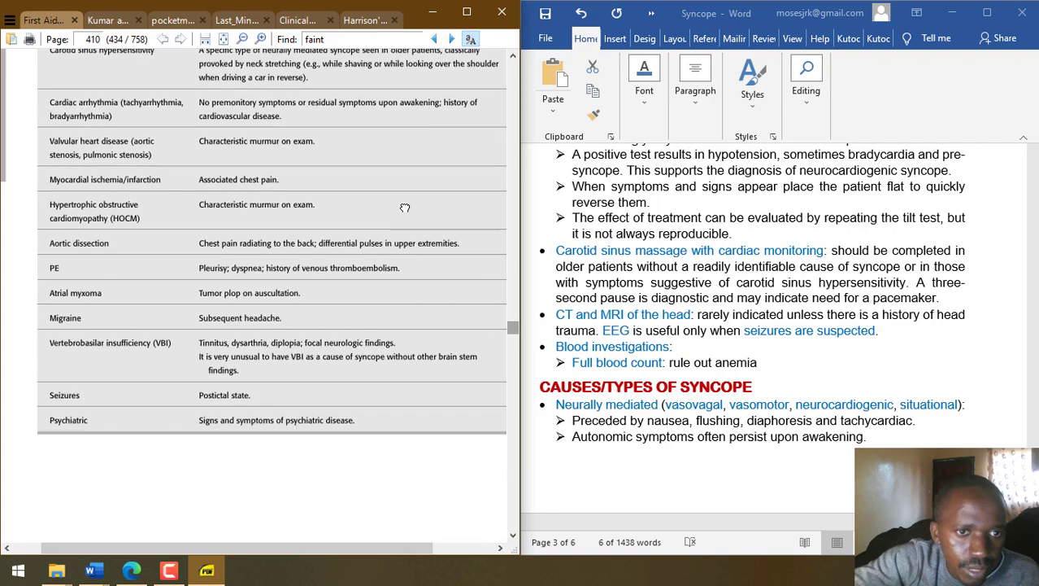
pyautogui.scroll(-3, 401, 152)
pyautogui.press('F3')
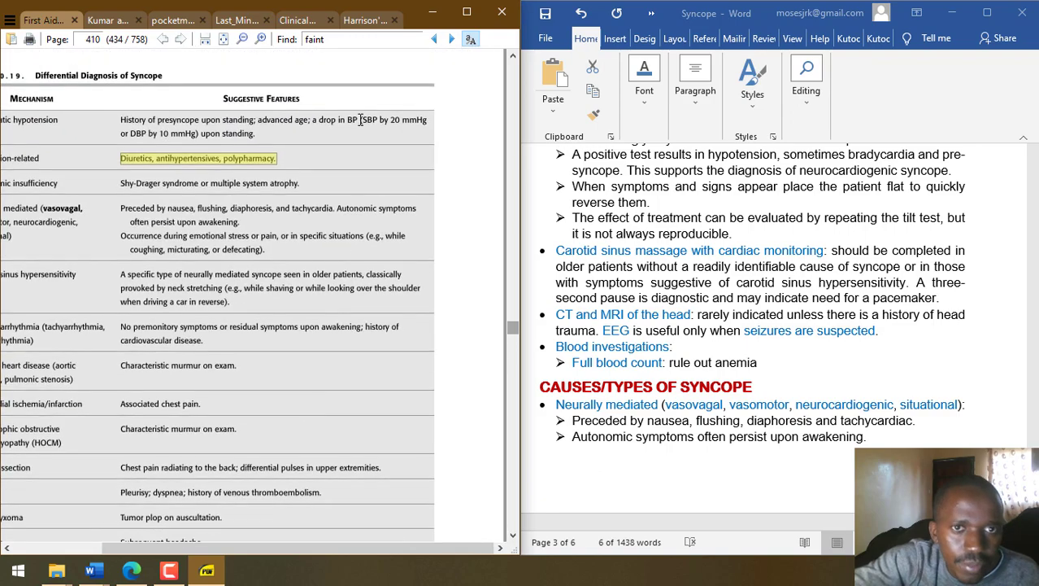
pyautogui.scroll(6, 392, 284)
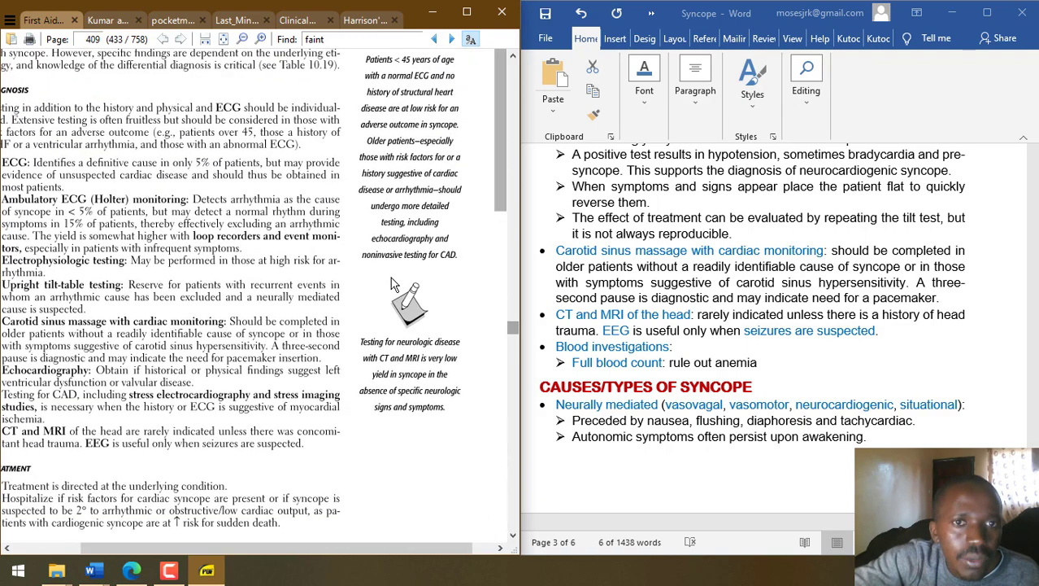
pyautogui.scroll(5, 391, 285)
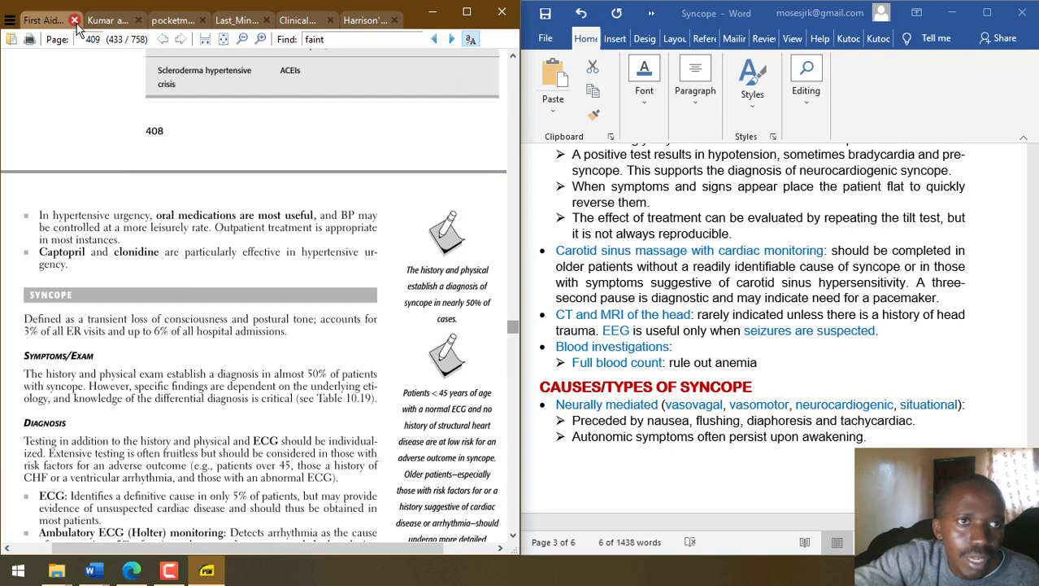
pyautogui.click(74, 21)
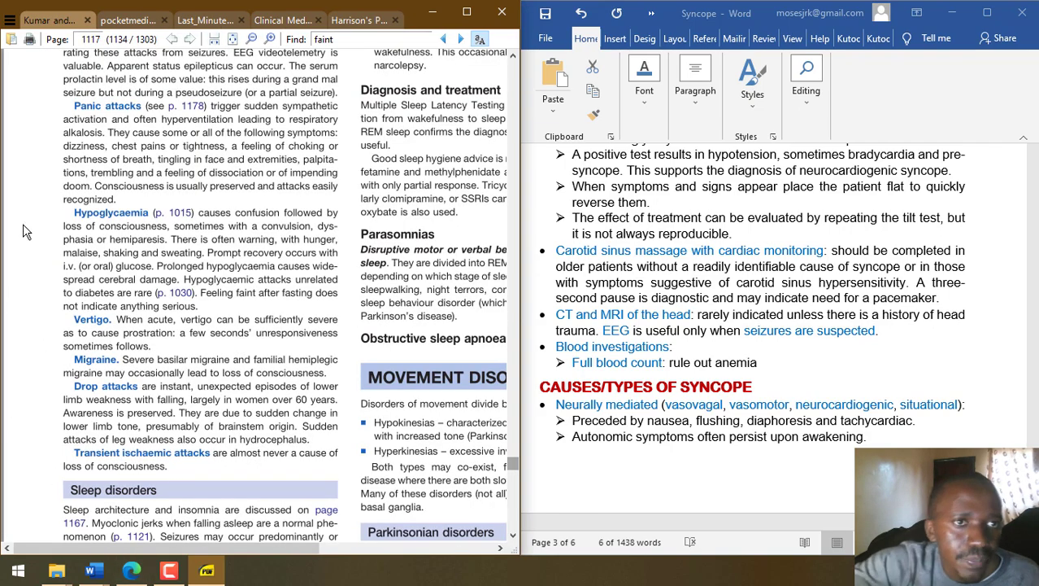
# - Examine the syncope investigation passage and the "Syncope or faints" section in the Kumar textbook
pyautogui.scroll(3, 174, 185)
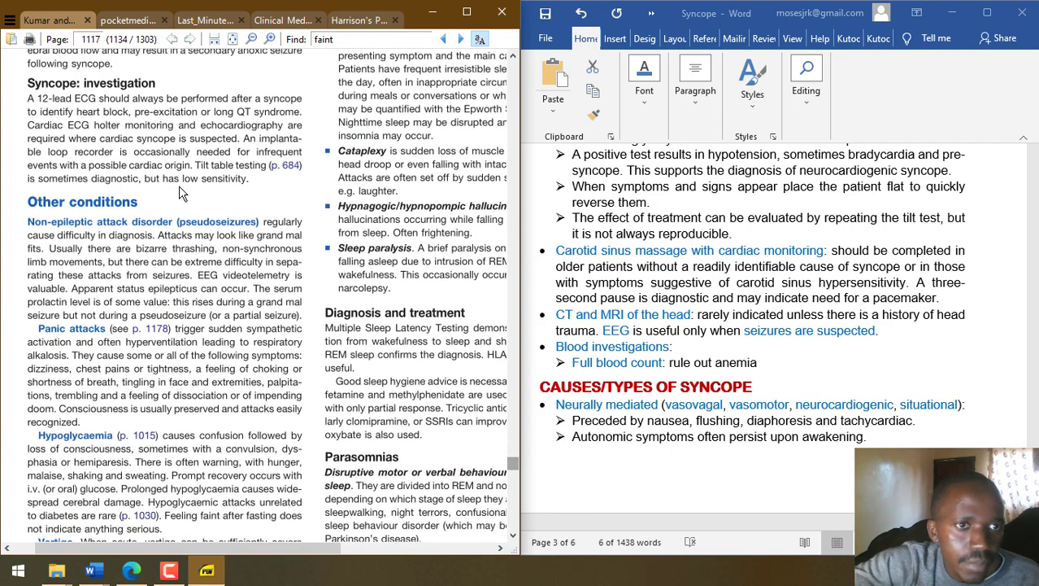
pyautogui.scroll(6, 221, 203)
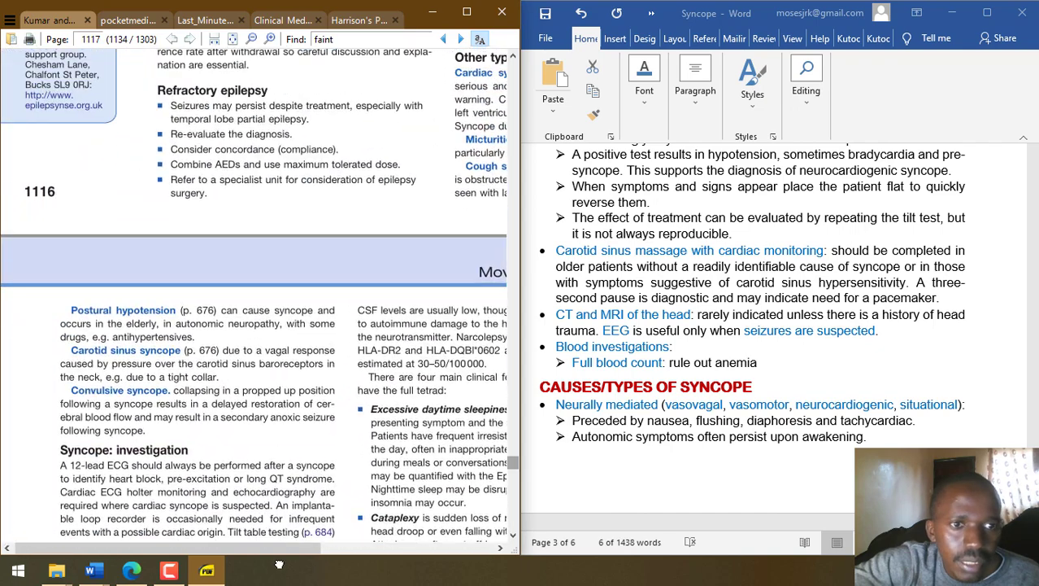
pyautogui.scroll(5, 310, 432)
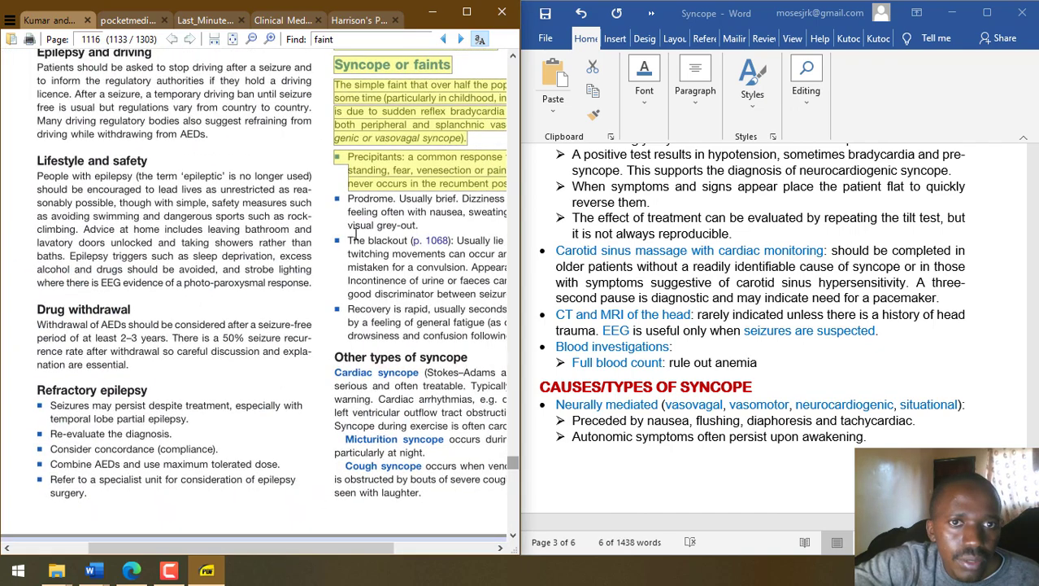
# - Find Box 22.23 in the textbook, and in the Word document insert an "Epilepsy" row above non-epileptic attack disorder in the Differential Diagnosis table
pyautogui.scroll(5, 310, 432)
pyautogui.scroll(2, 467, 166)
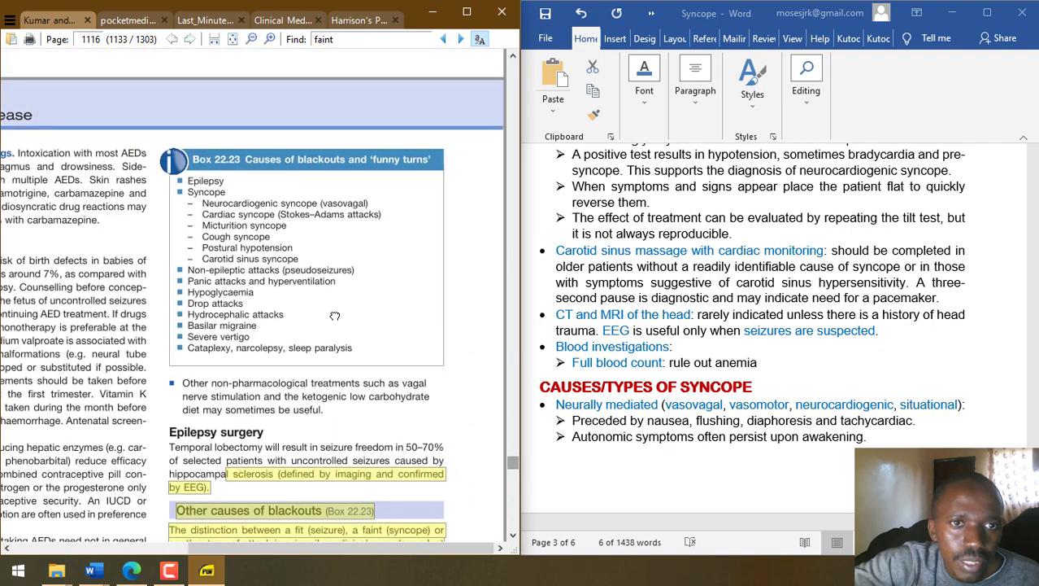
pyautogui.click(632, 298)
pyautogui.scroll(-20, 632, 297)
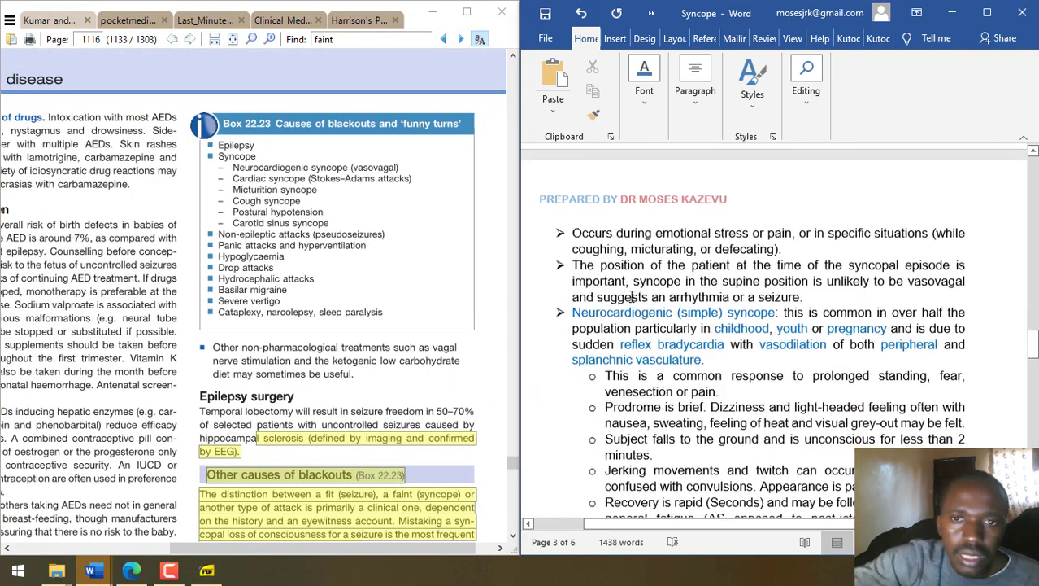
pyautogui.hotkey('ctrl', 'z')
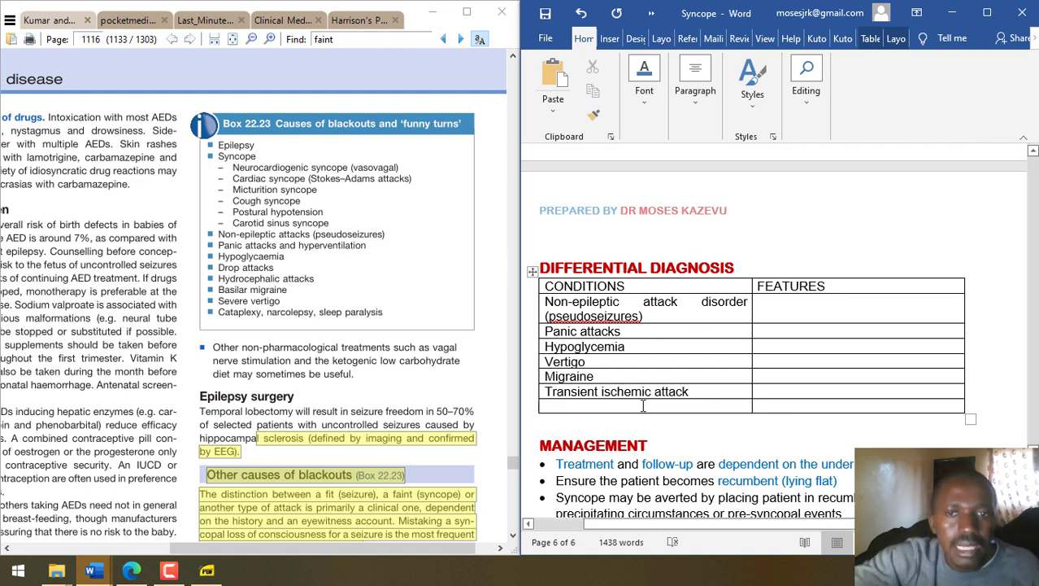
pyautogui.rightClick(612, 314)
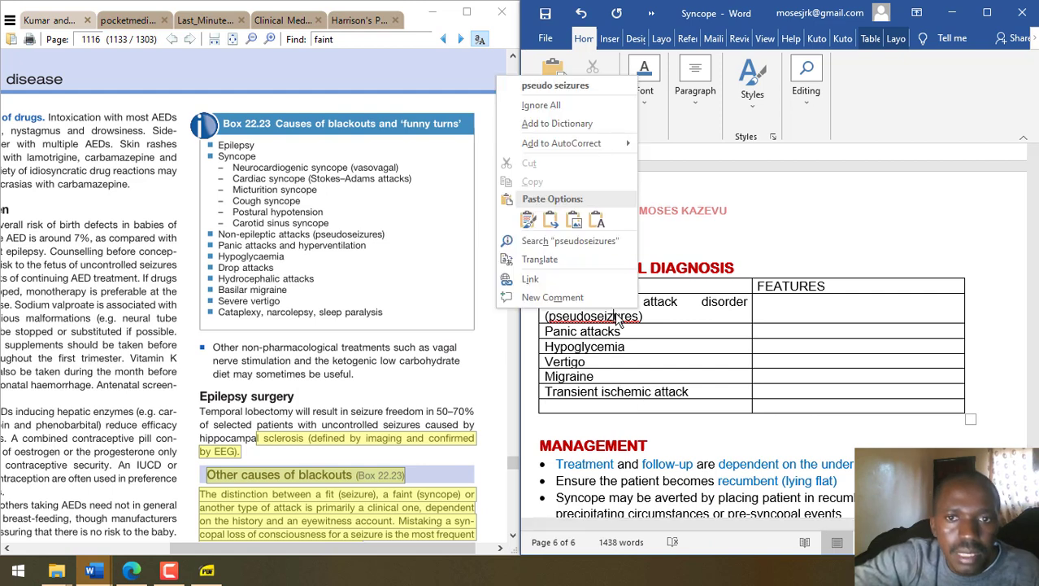
pyautogui.press('Escape')
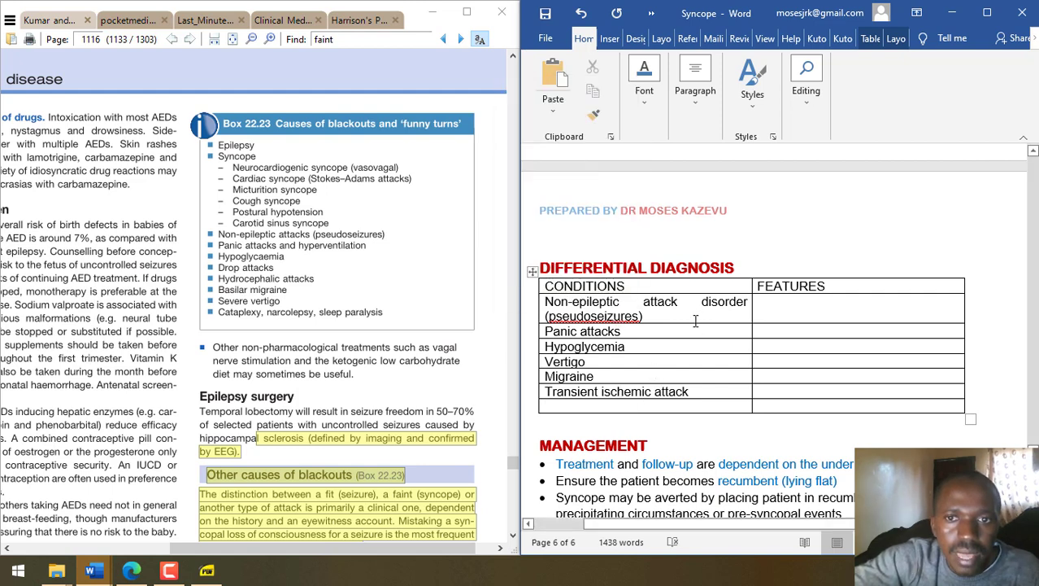
pyautogui.rightClick(696, 322)
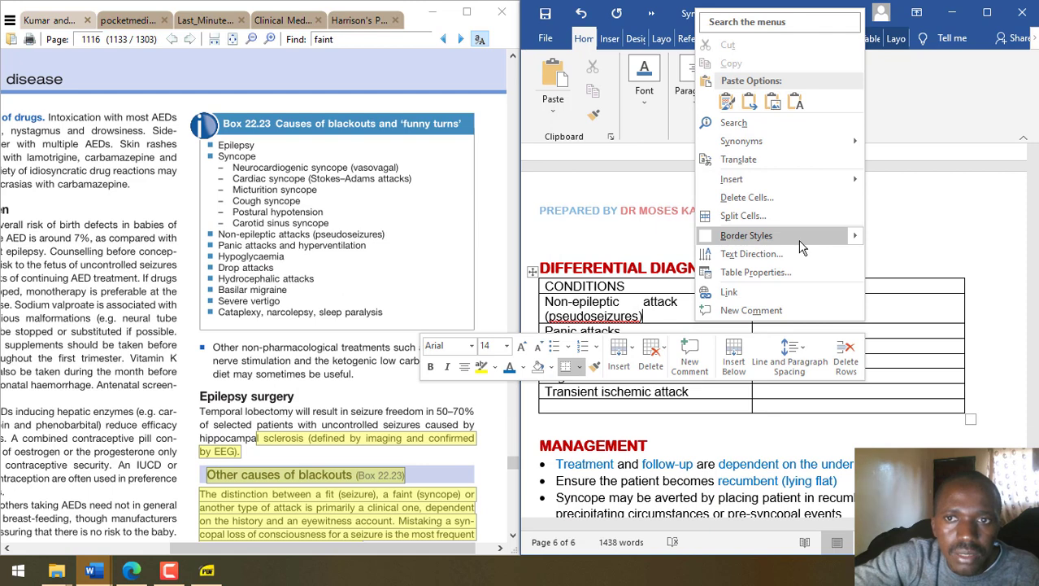
pyautogui.moveTo(781, 179)
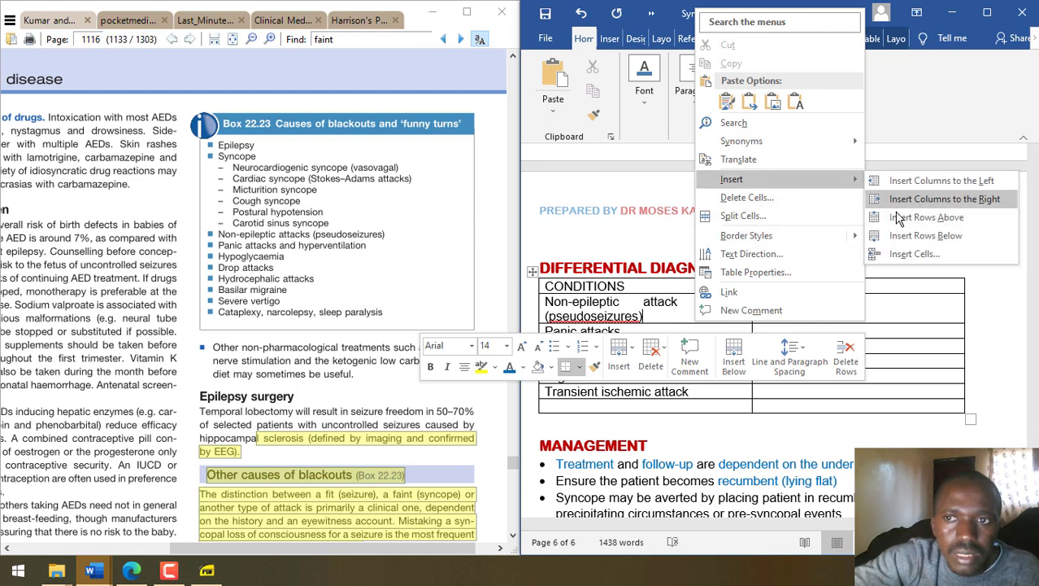
pyautogui.click(899, 217)
pyautogui.write('E')
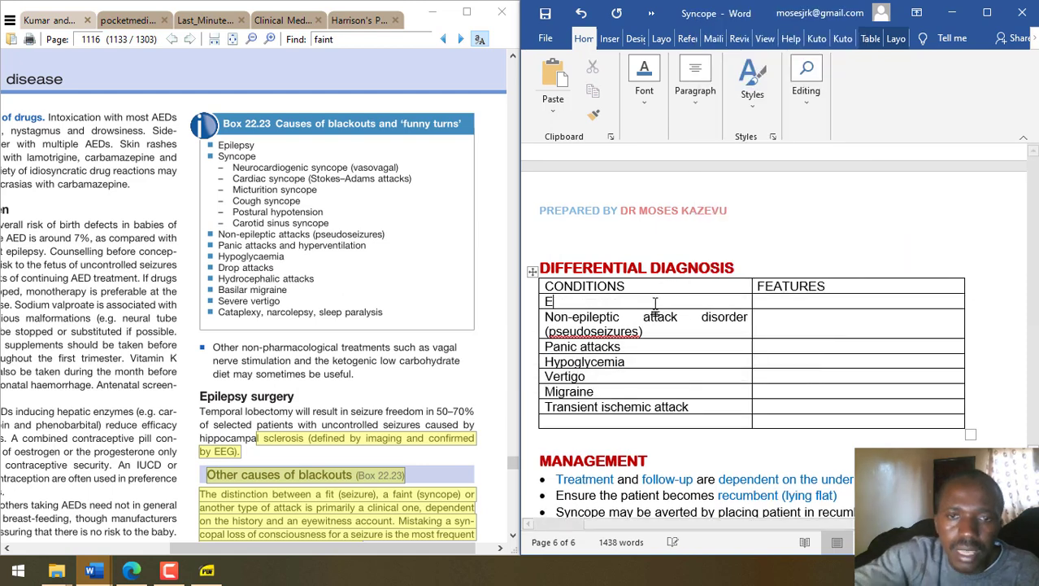
pyautogui.write('pilepsy')
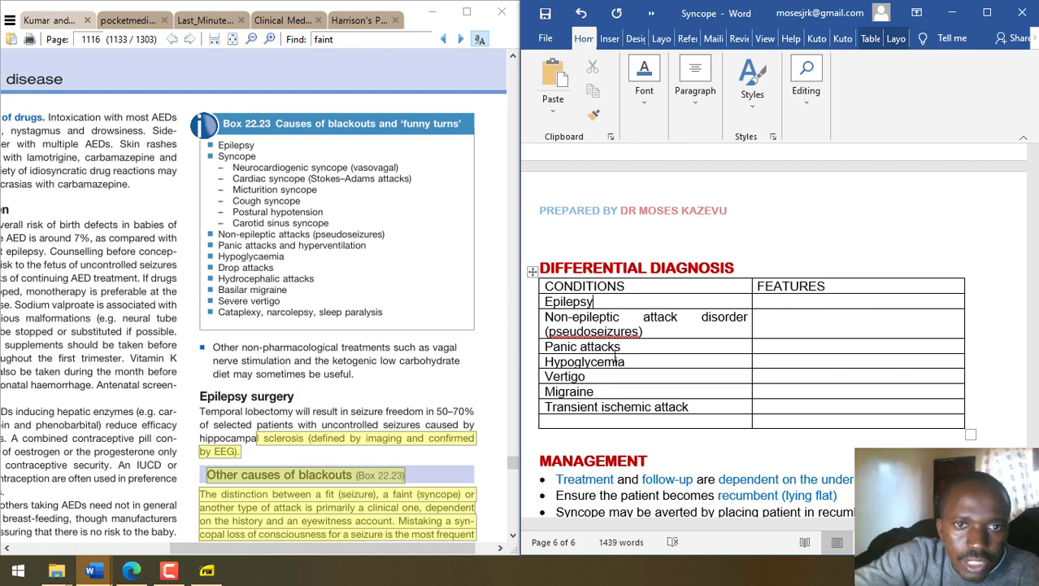
# - Merge the two cells of the empty last row in the Differential Diagnosis table
pyautogui.moveTo(793, 419); pyautogui.dragTo(747, 423)
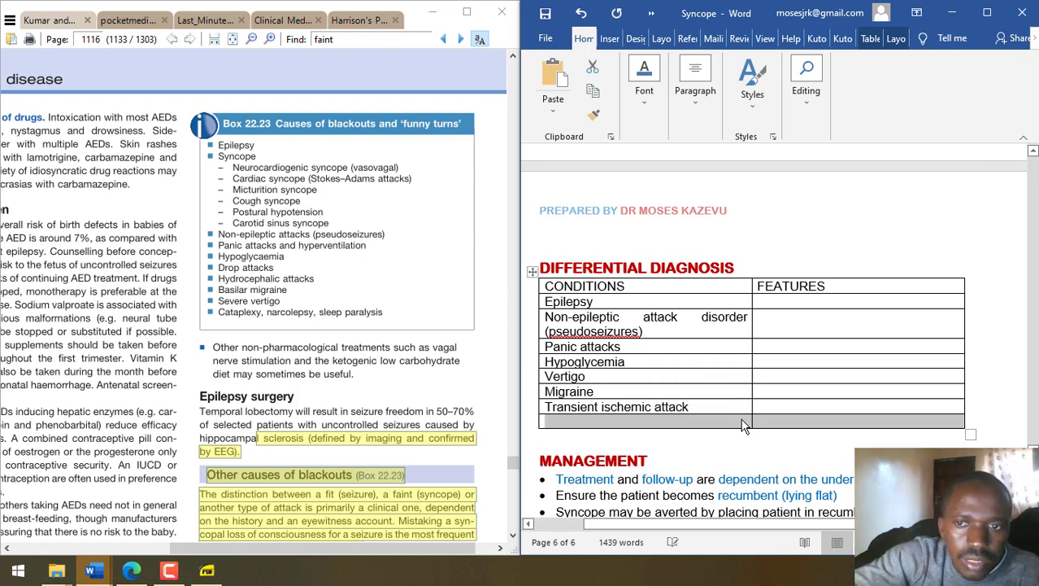
pyautogui.rightClick(747, 423)
pyautogui.click(800, 331)
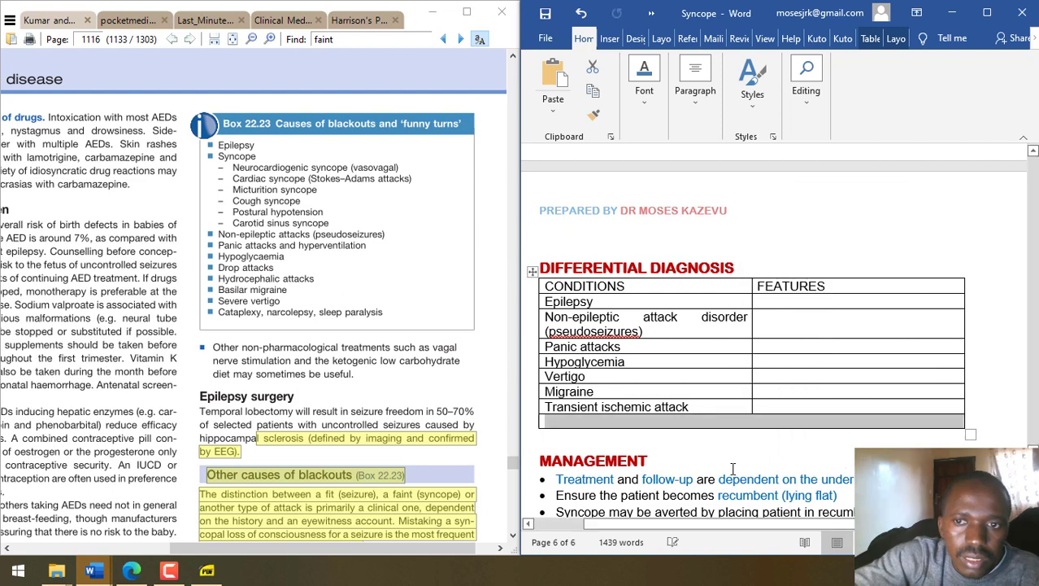
# - Enter "Other causes to consider: hyperventilation, drop attacks, hydrocephalic attacks, basilar migraine, severe vertigo, cataplexy, narcolepsy and sleep paralysis." in the merged last row
pyautogui.click(719, 428)
pyautogui.write('Other')
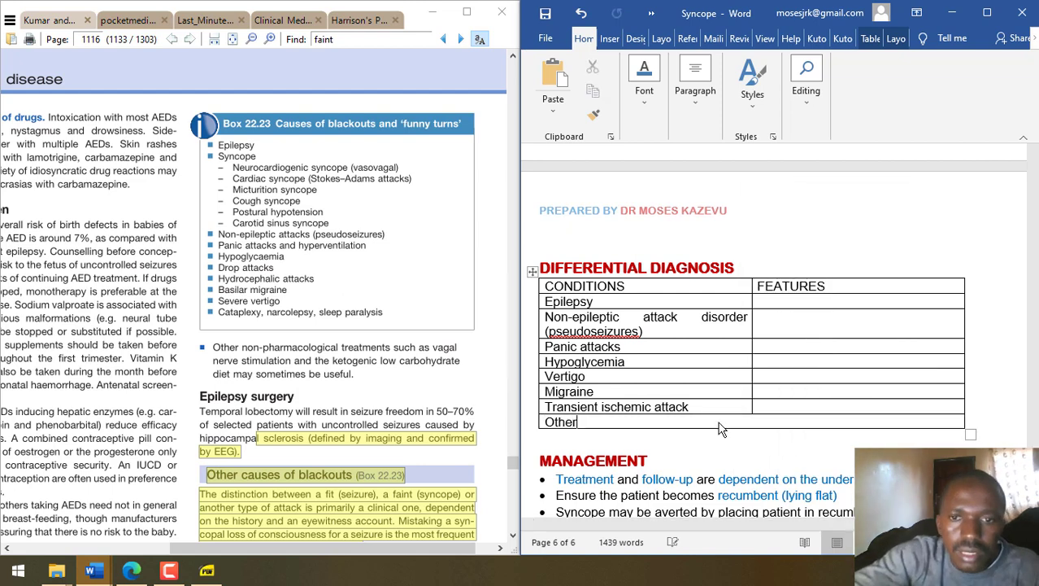
pyautogui.write(' causes to consider')
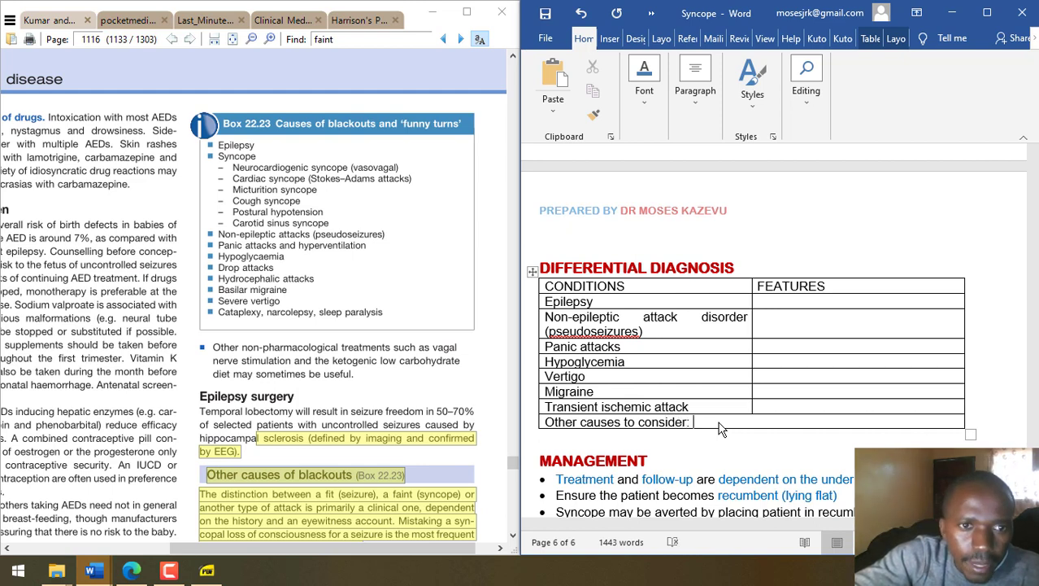
pyautogui.write(': hyperventilation, drop attacks, hydrocephalic attacks, basila')
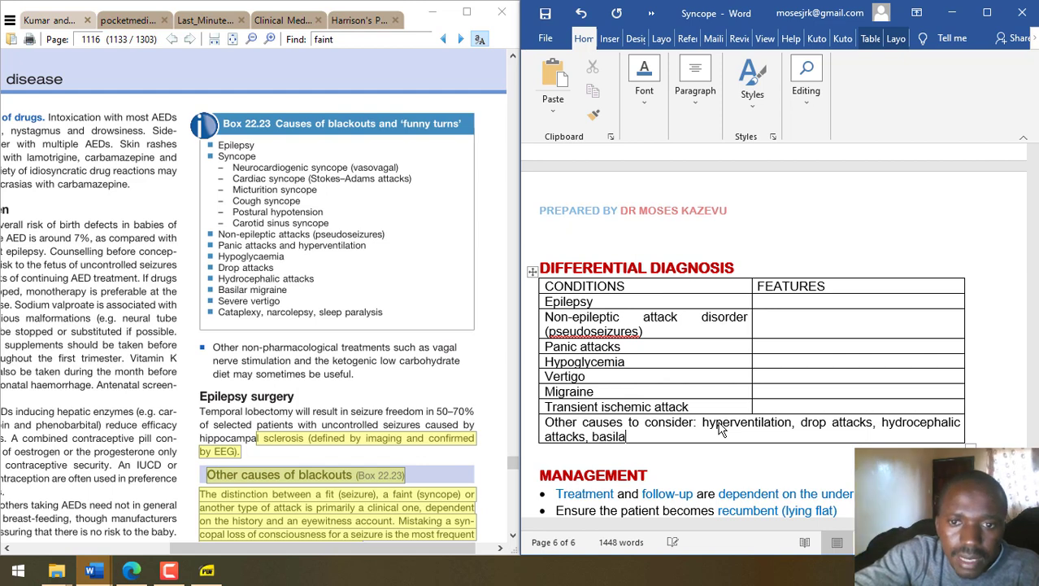
pyautogui.write('r migraine, severe vertigo, cata')
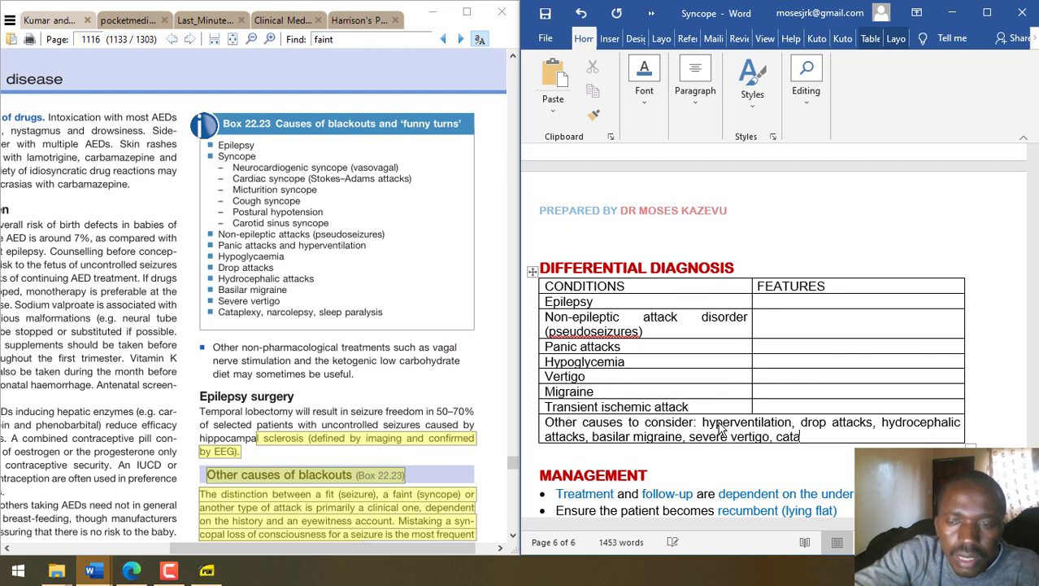
pyautogui.write('plexy, nar')
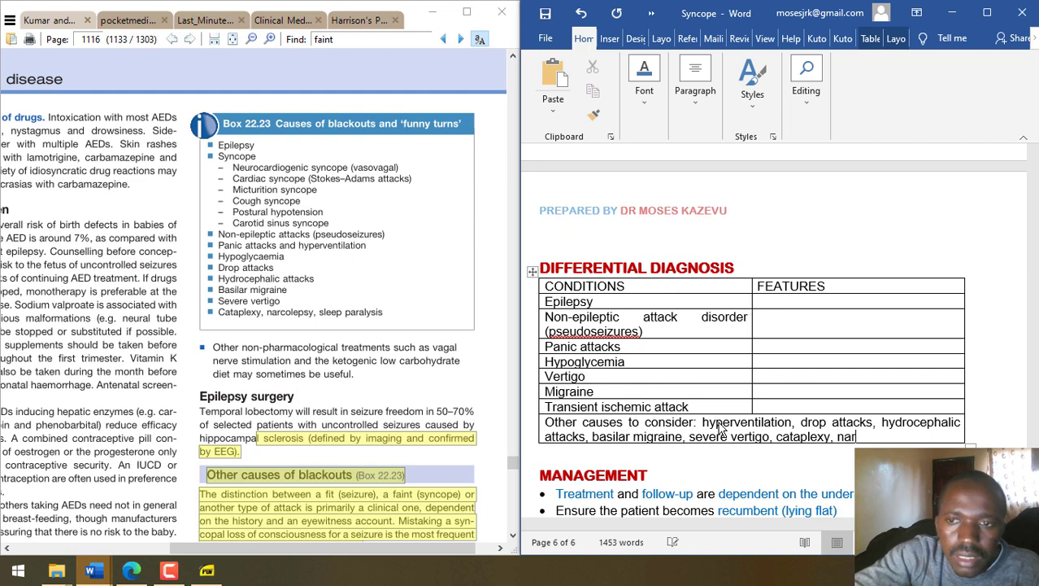
pyautogui.write('coleps')
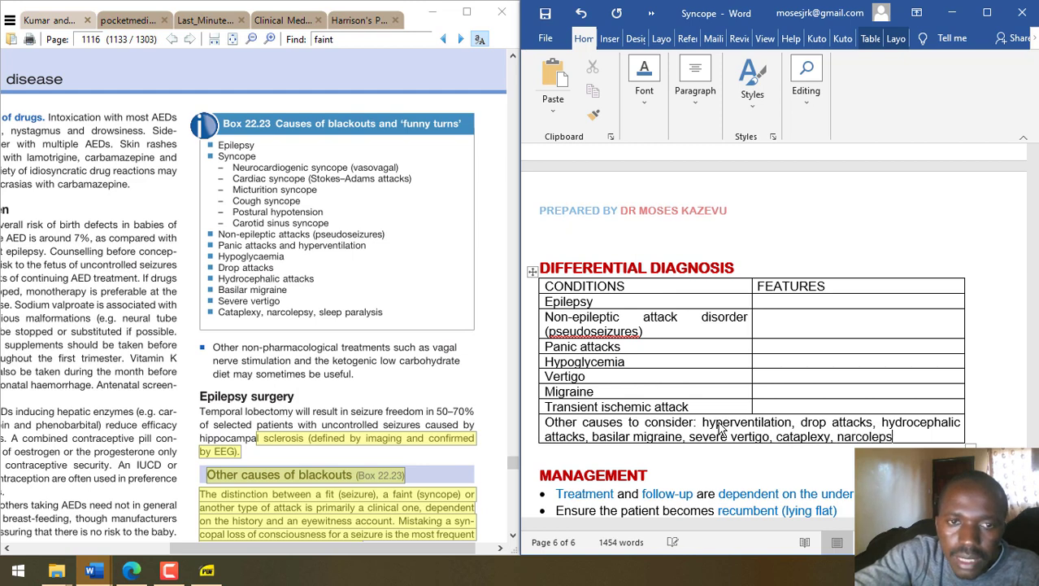
pyautogui.write('y and sleep ')
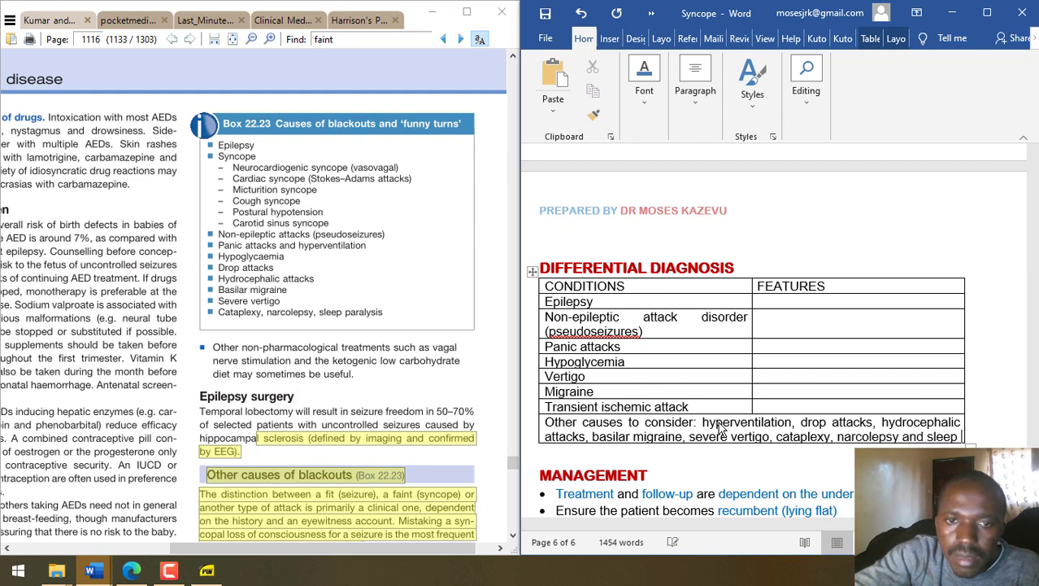
pyautogui.write('paralysis.')
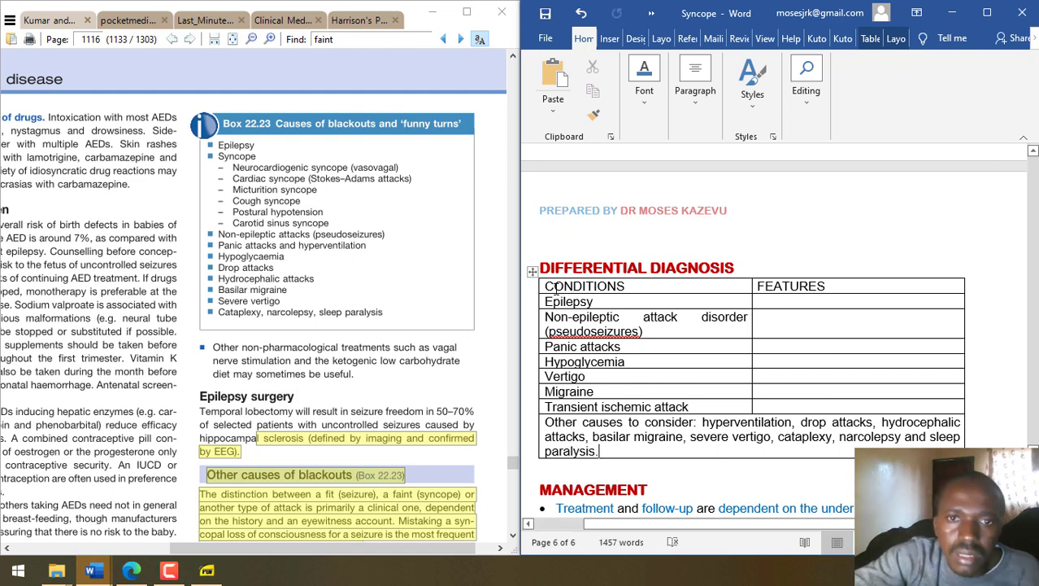
# - Apply the gold banded grid style with a solid header row to the whole Differential Diagnosis table
pyautogui.moveTo(532, 286); pyautogui.dragTo(533, 406)
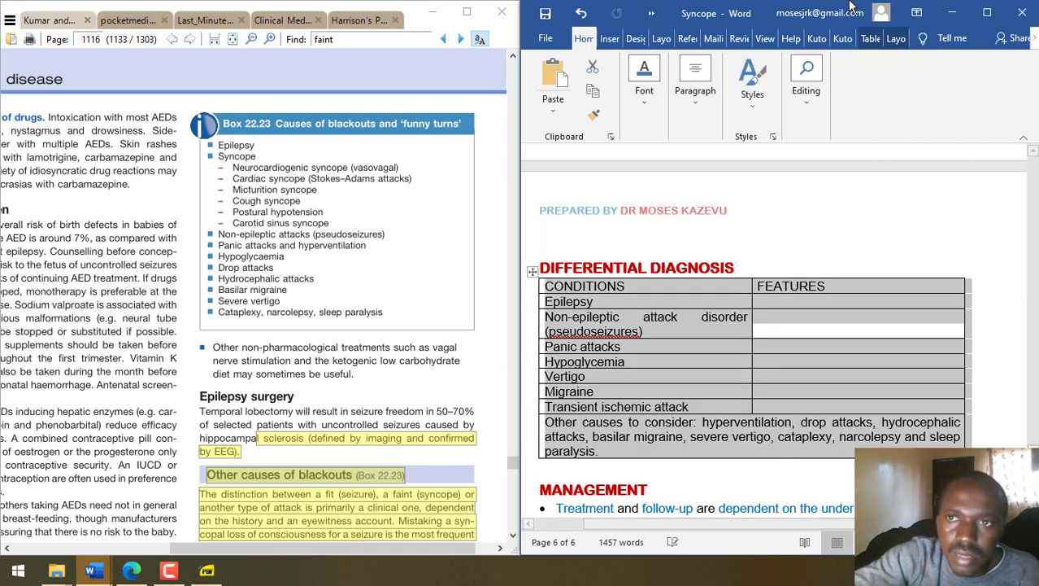
pyautogui.click(871, 41)
pyautogui.click(774, 96)
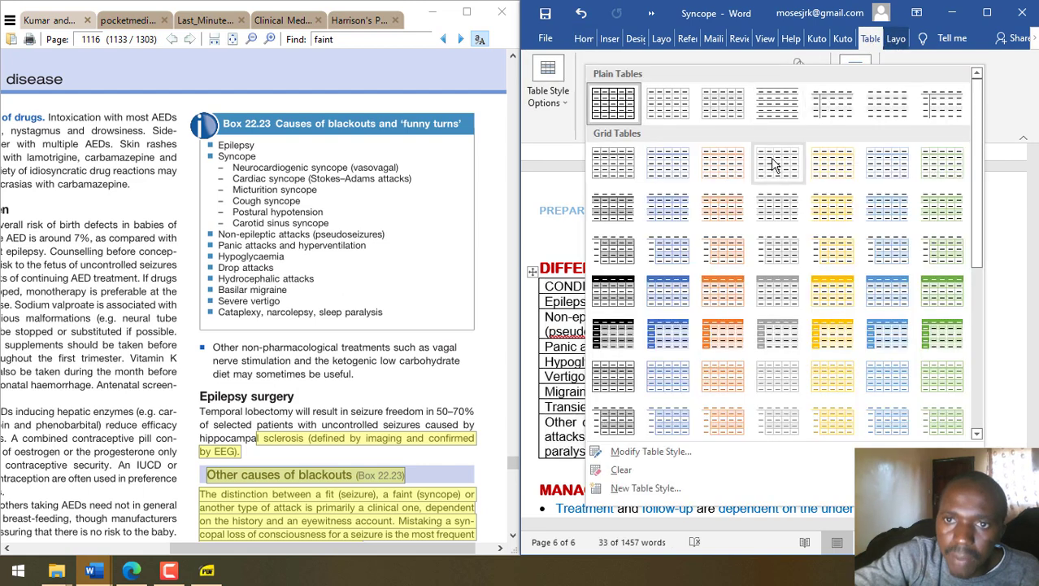
pyautogui.press('Escape')
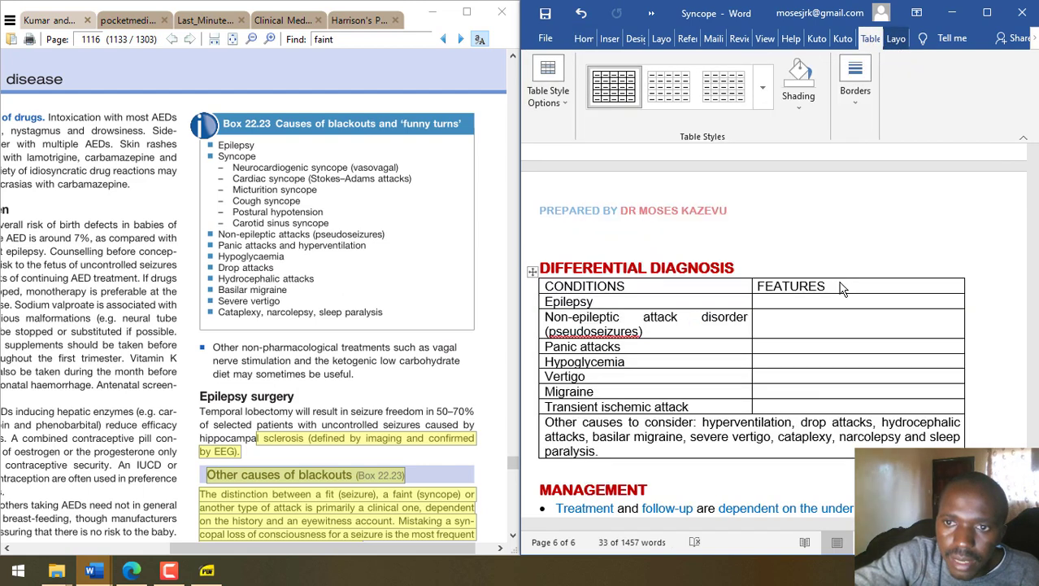
pyautogui.click(584, 38)
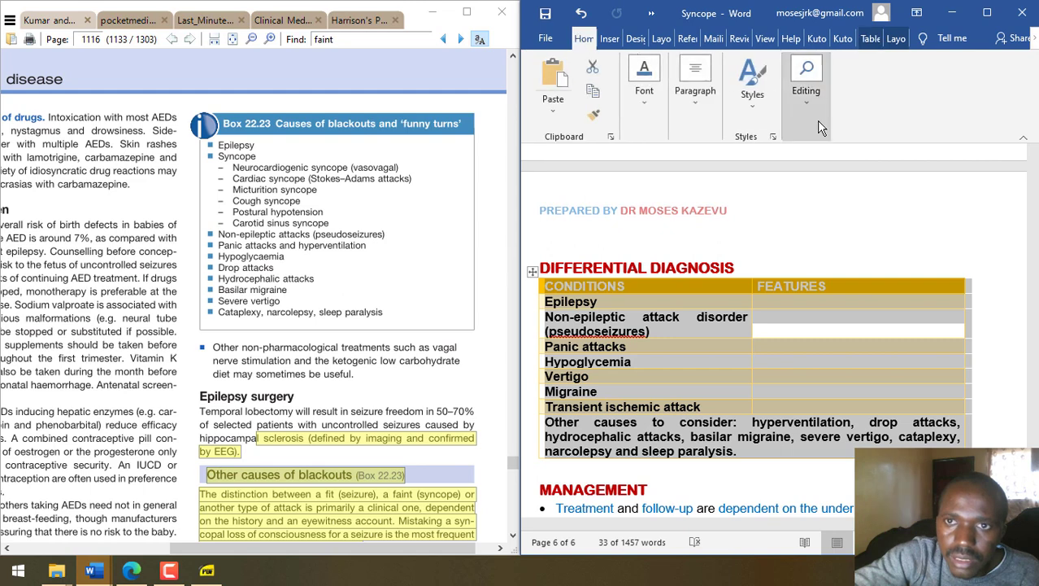
# - Apply All Borders with a ½ pt line to the whole Differential Diagnosis table and remove the bold from its text
pyautogui.click(871, 38)
pyautogui.click(896, 39)
pyautogui.click(871, 38)
pyautogui.click(798, 86)
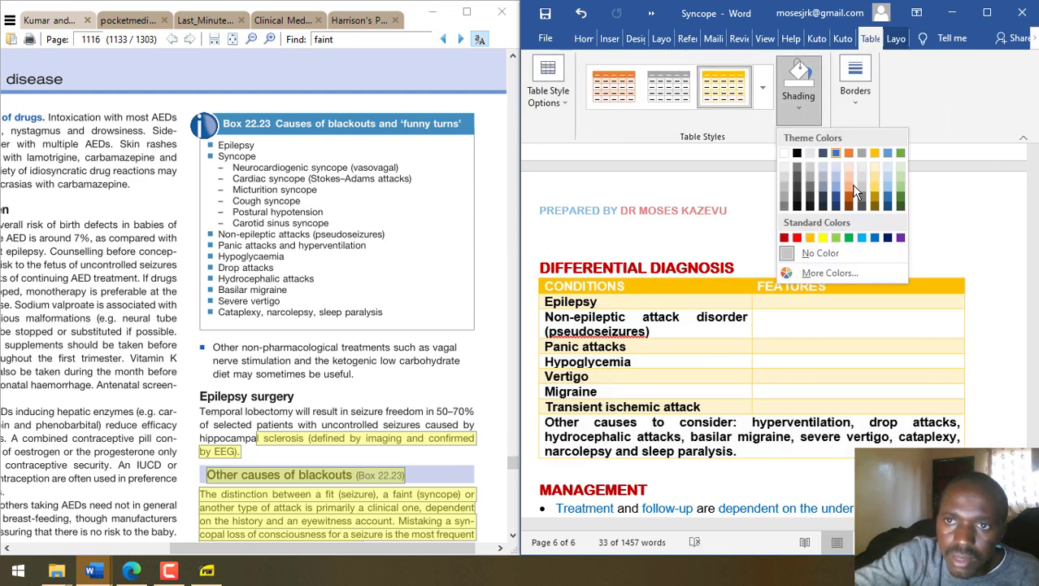
pyautogui.click(855, 86)
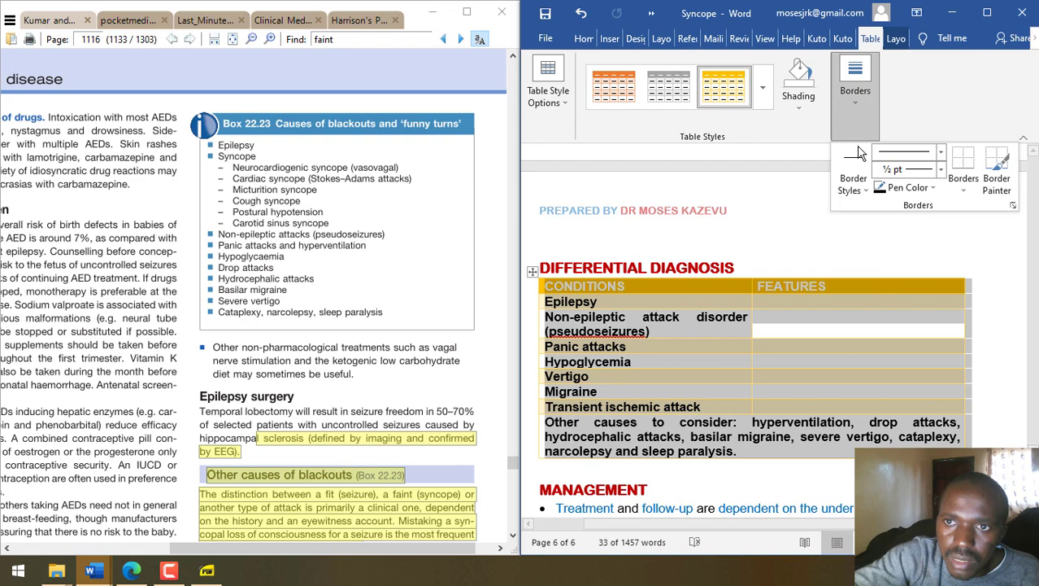
pyautogui.click(964, 185)
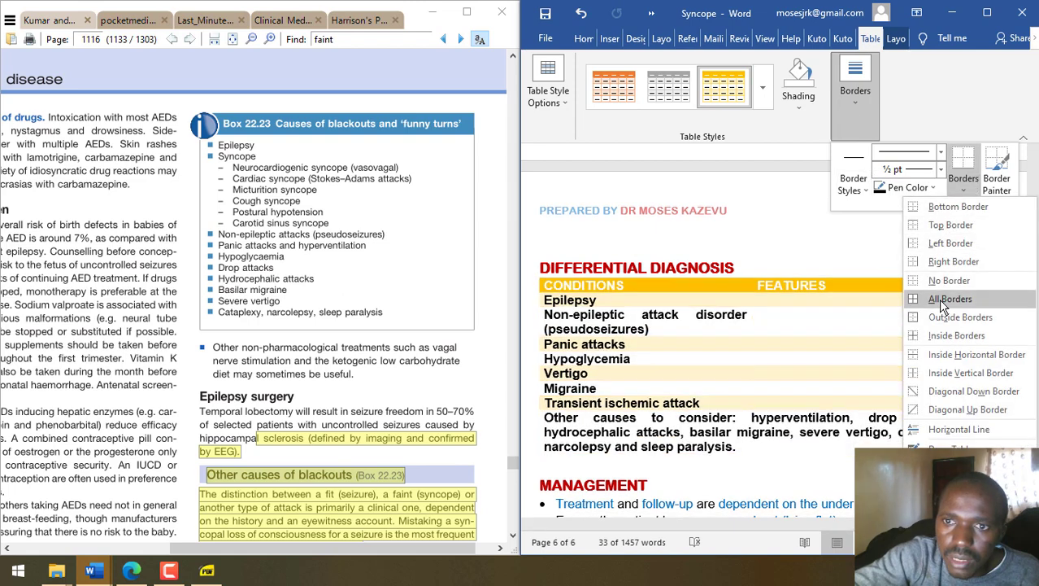
pyautogui.click(943, 299)
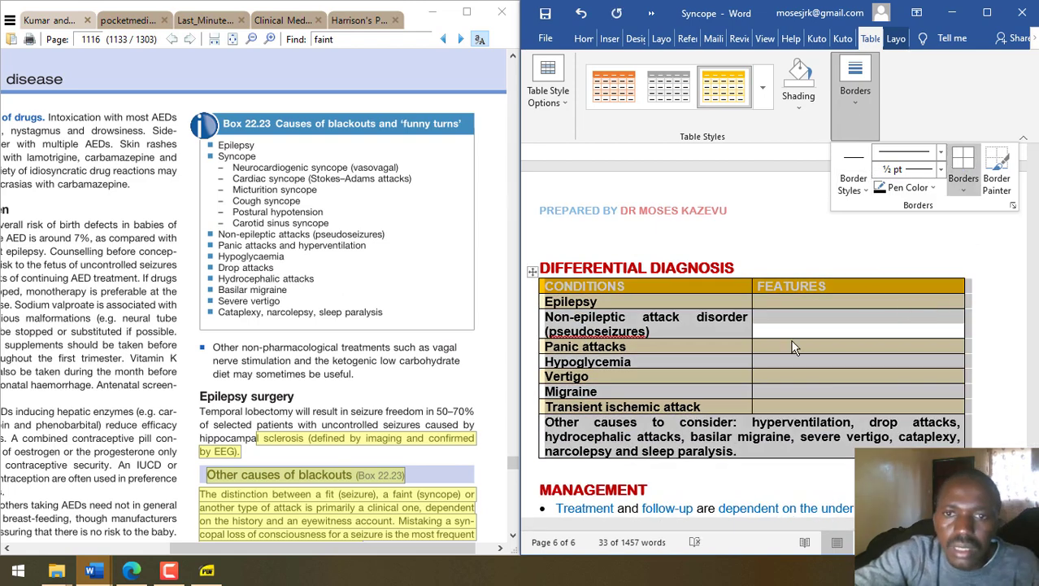
pyautogui.press('Escape')
pyautogui.hotkey('ctrl', 'b')
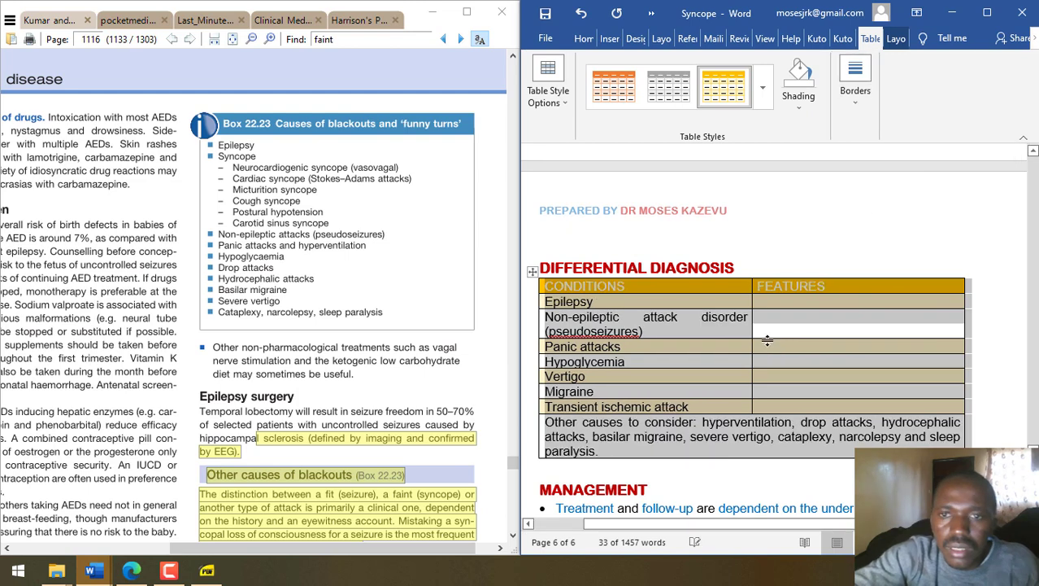
pyautogui.click(759, 345)
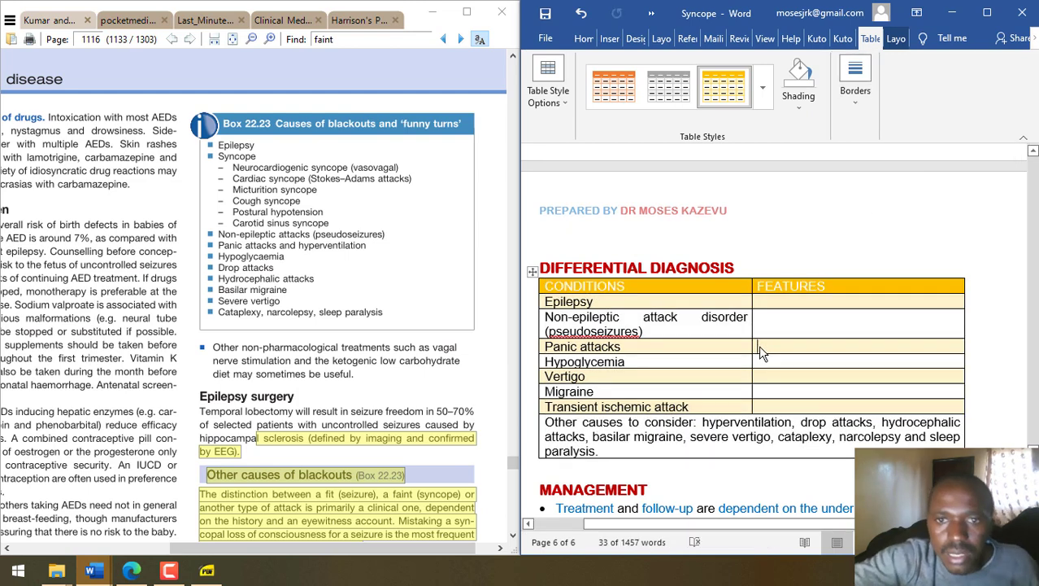
# - Find the textbook's transient ischaemic attacks entry and add the bullet "Almost never a cause of loss of consciousness" as the Transient ischemic attack feature
pyautogui.scroll(-3, 451, 244)
pyautogui.moveTo(443, 199); pyautogui.dragTo(378, 199)
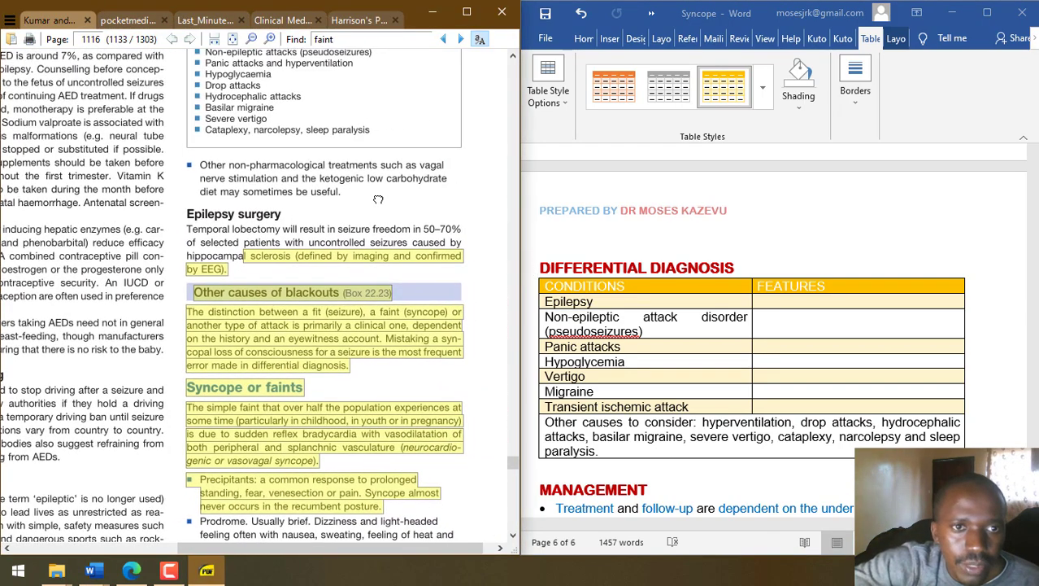
pyautogui.scroll(-2, 465, 93)
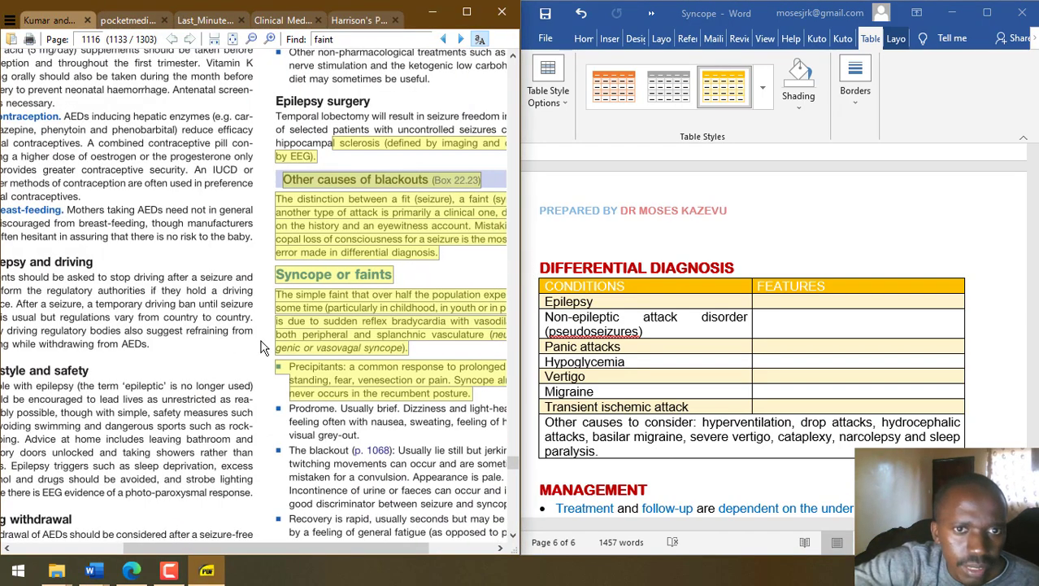
pyautogui.scroll(-8, 262, 348)
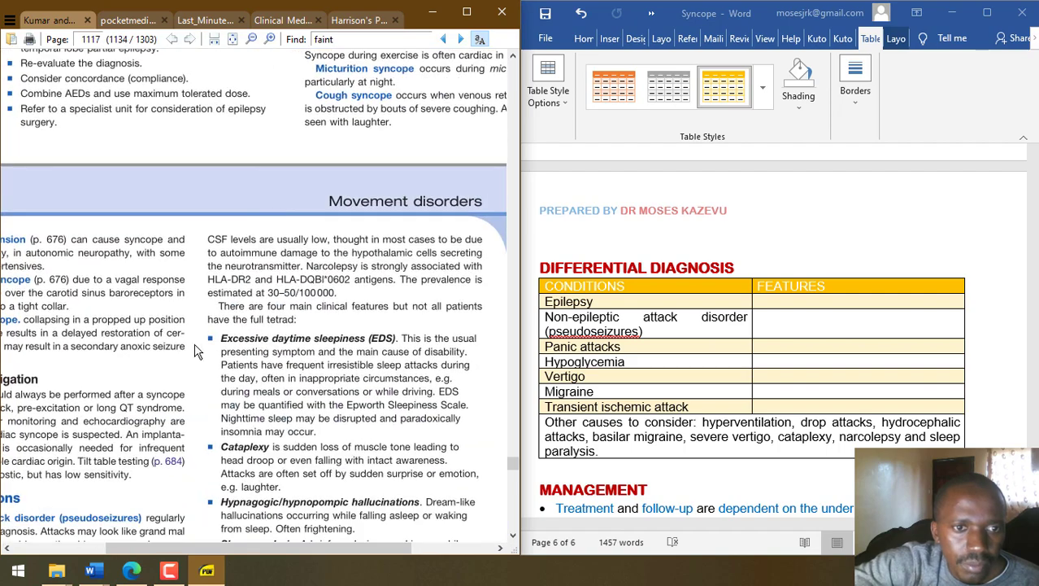
pyautogui.scroll(-5, 181, 363)
pyautogui.hscroll(-2, 269, 236)
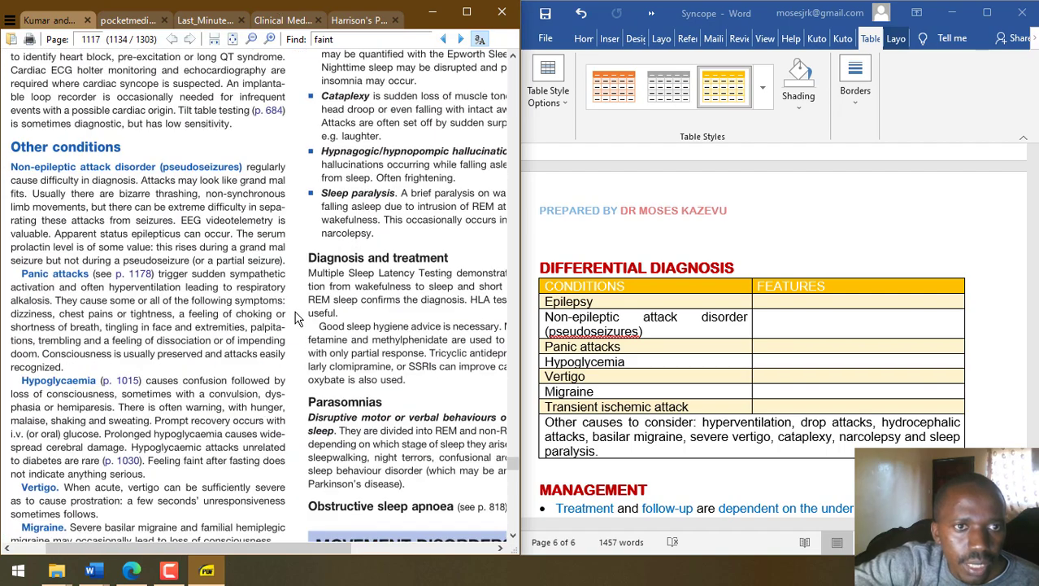
pyautogui.scroll(-4, 297, 319)
pyautogui.hscroll(-1, 293, 326)
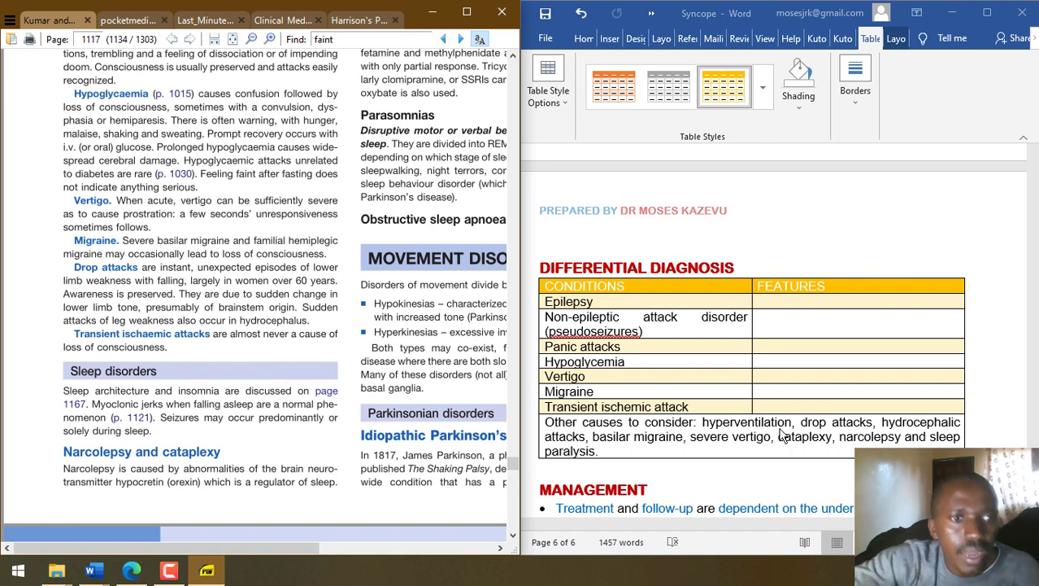
pyautogui.click(806, 406)
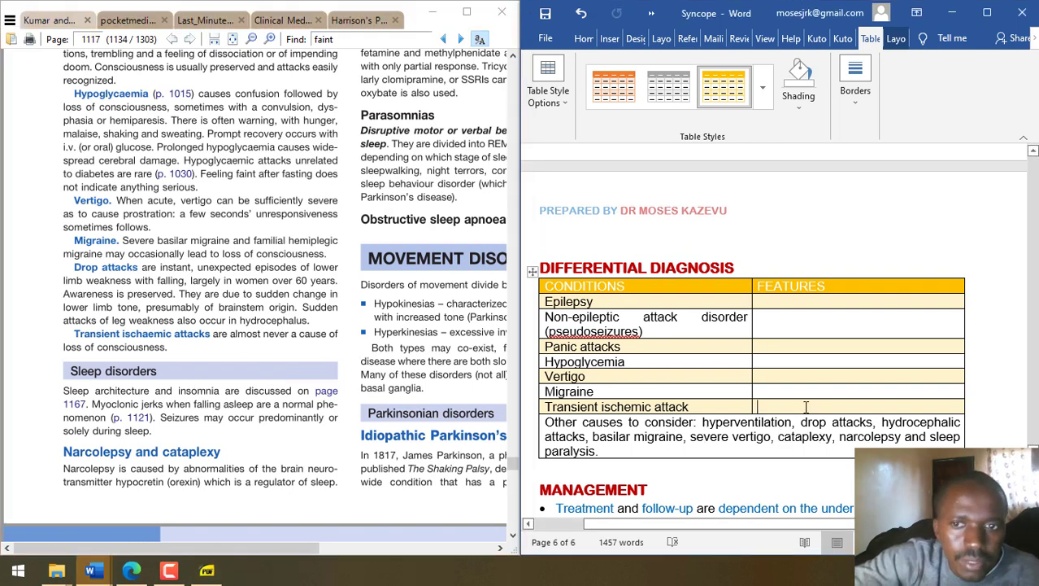
pyautogui.write('* Al')
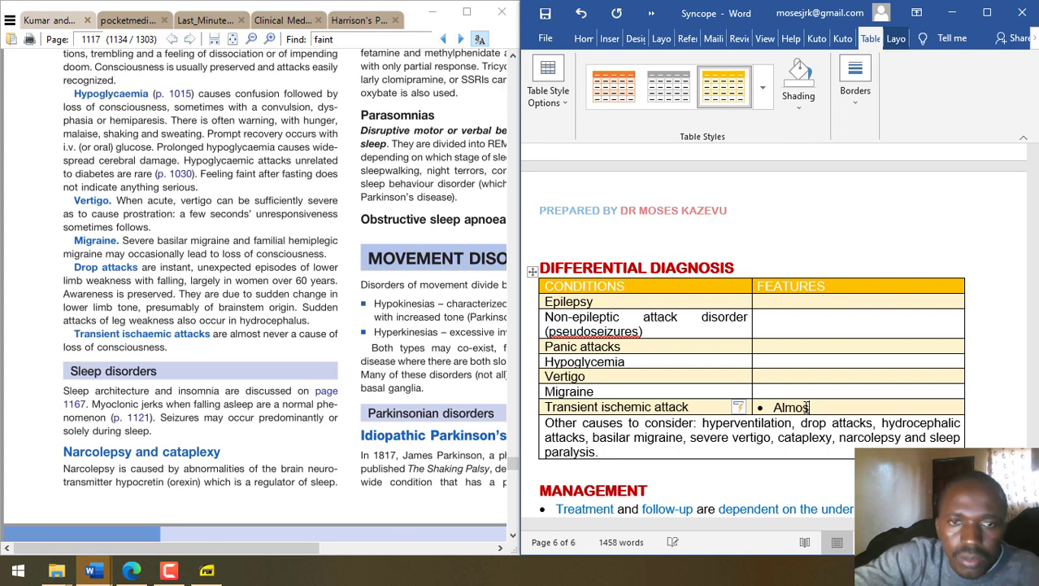
pyautogui.write('most never a cause')
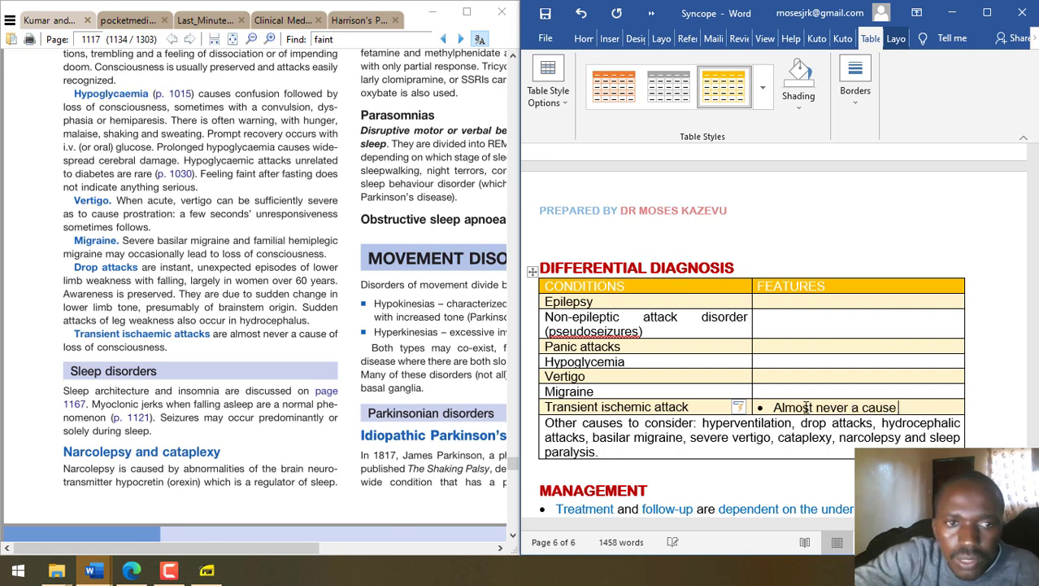
pyautogui.write(' of loss of consciousness')
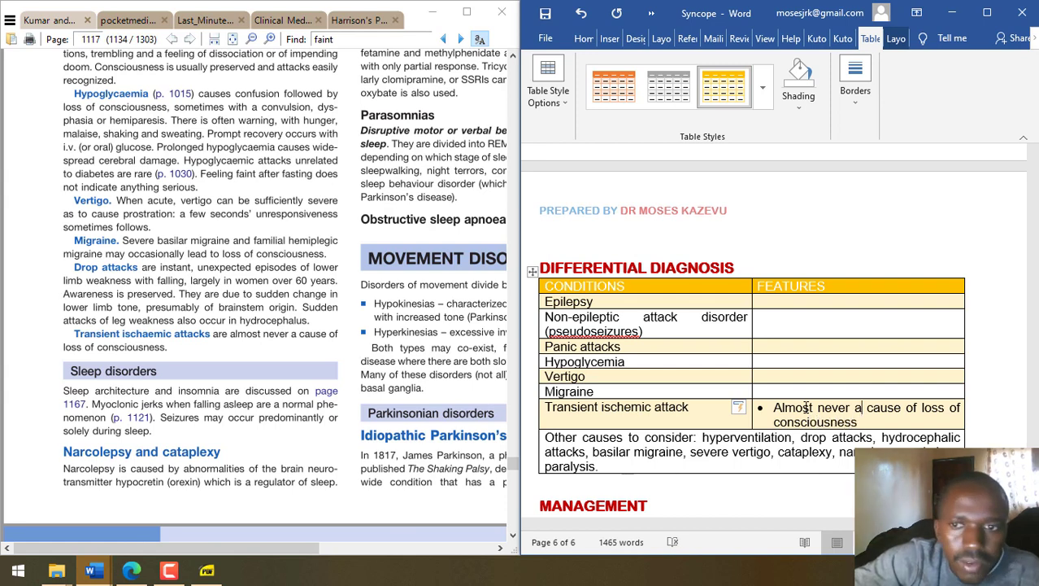
# - Enter the bullet "Severe basilar migraine and familial hemiplegic migraine may occasionally lead to loss of consciousness" in the Migraine row's Features cell
pyautogui.press('Up')
pyautogui.write('* S')
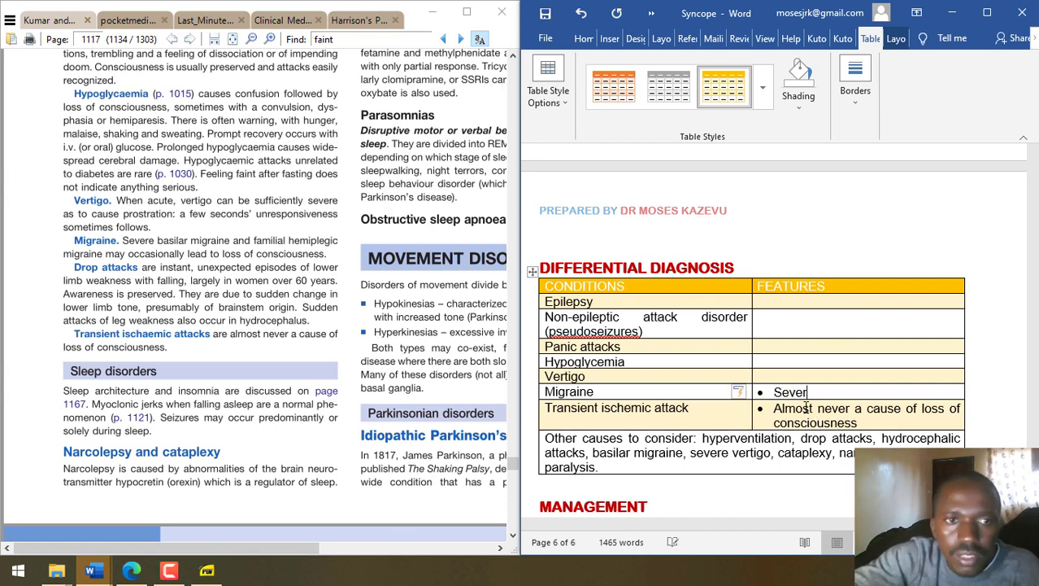
pyautogui.write('evere basilar mig')
pyautogui.write('rain and ')
pyautogui.write('e and famil')
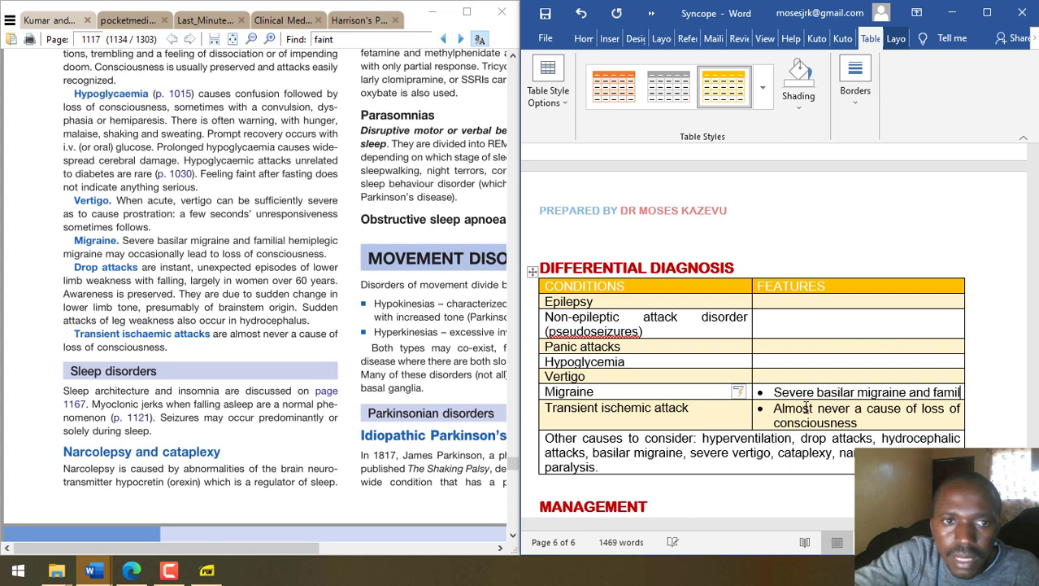
pyautogui.write('ial hemiplegic migraine may')
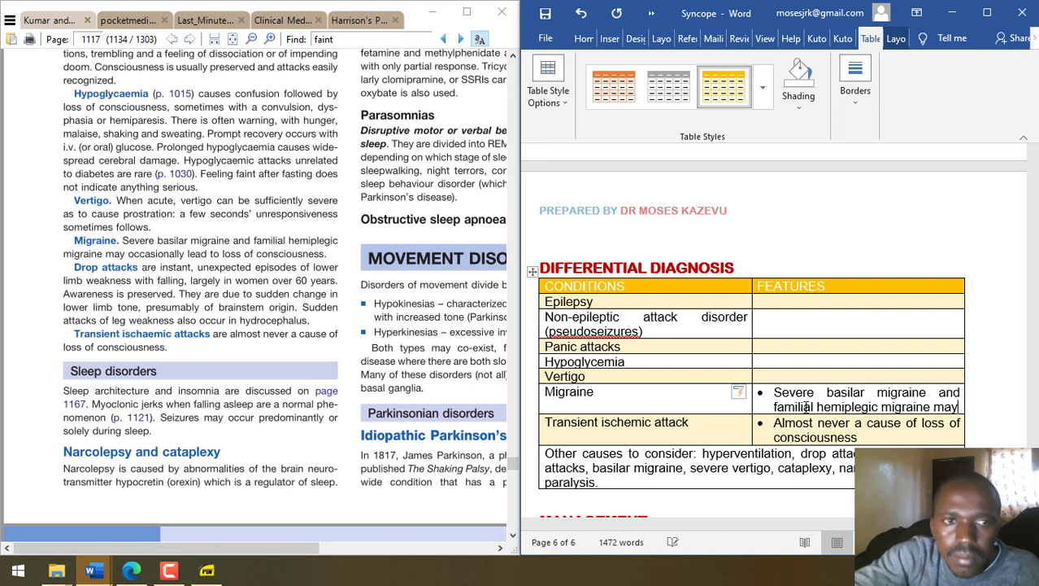
pyautogui.write(' occasi')
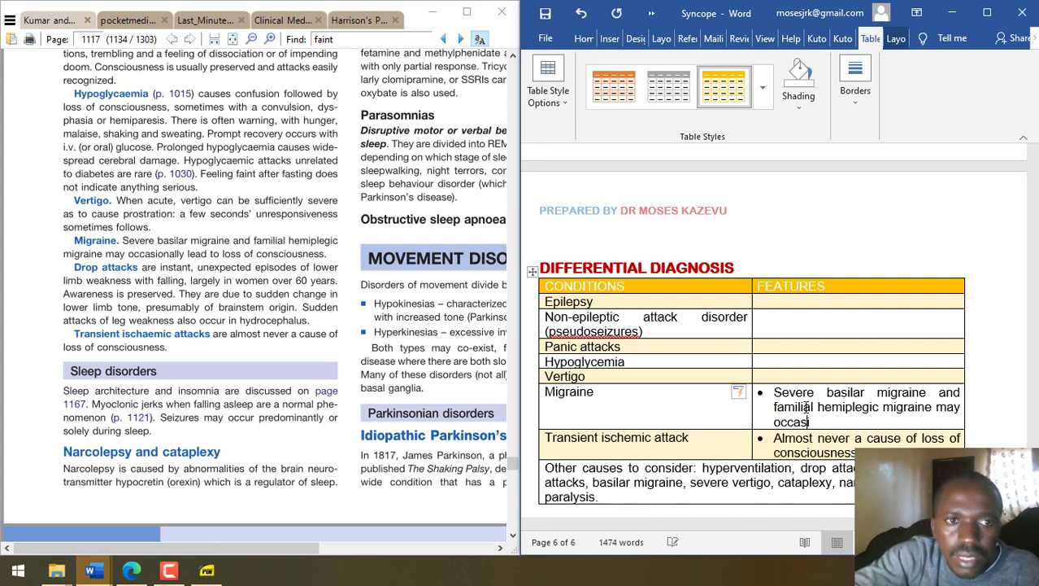
pyautogui.write('onally lead to ')
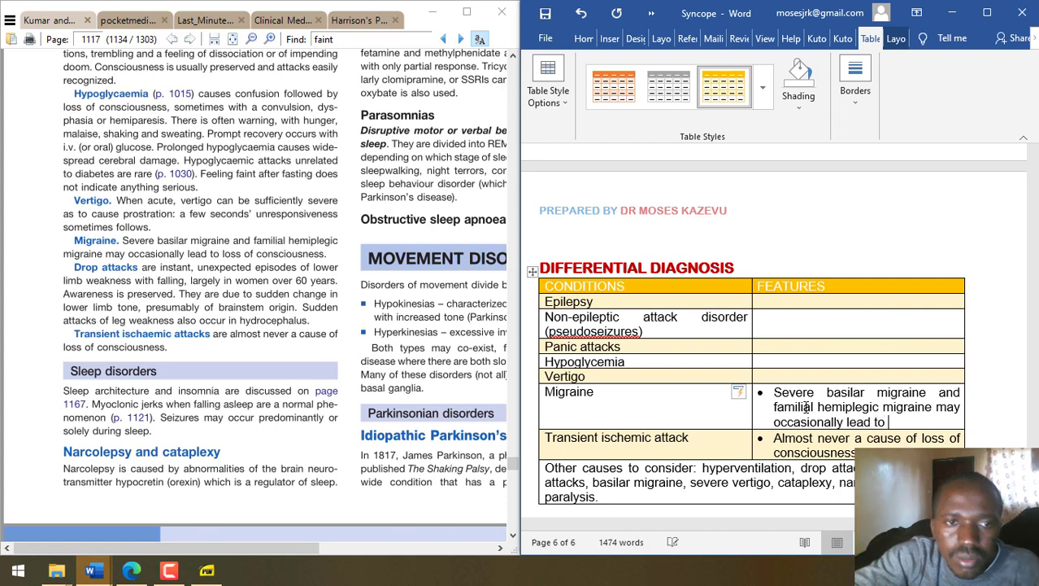
pyautogui.write('loss of cosnci')
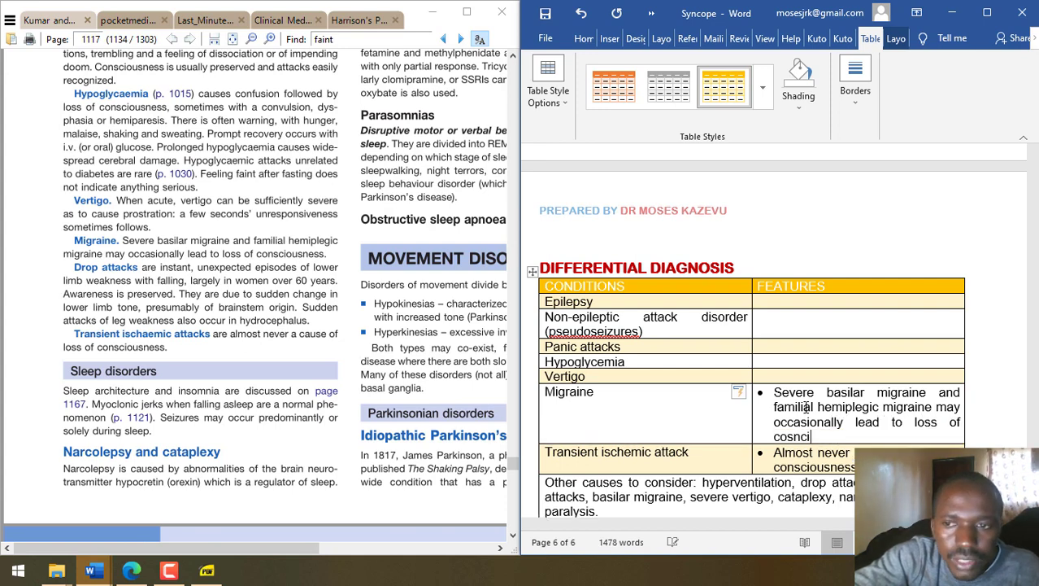
pyautogui.press('BackSpace')
pyautogui.press('BackSpace')
pyautogui.press('BackSpace')
pyautogui.press('BackSpace')
pyautogui.write('nsciousness')
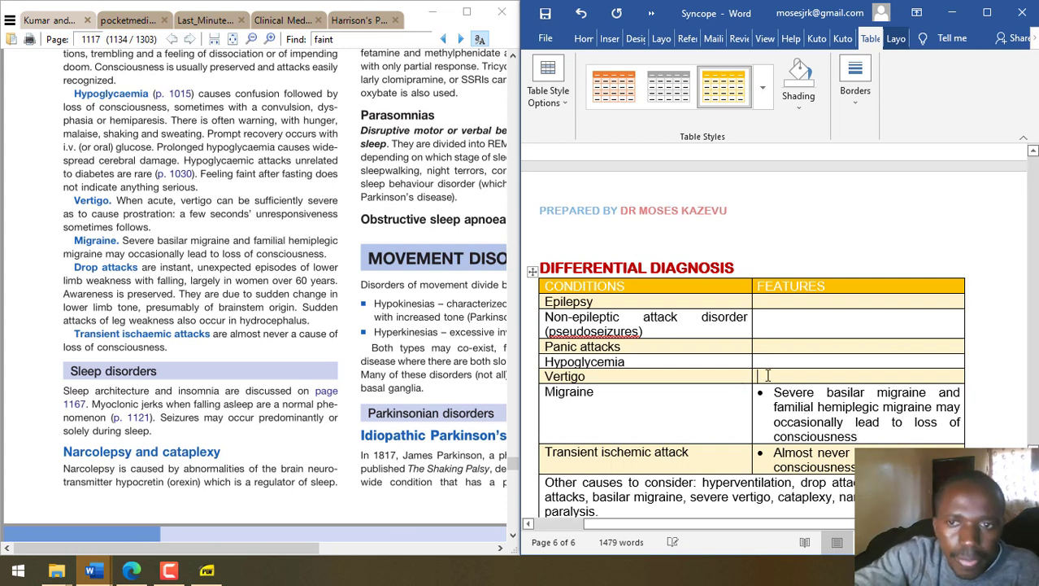
# - Start a bullet in the Vertigo row's Features cell: "When acute, vertigo can be sufficiently severe as to cause prostration: a few"
pyautogui.click(767, 375)
pyautogui.write('* When ')
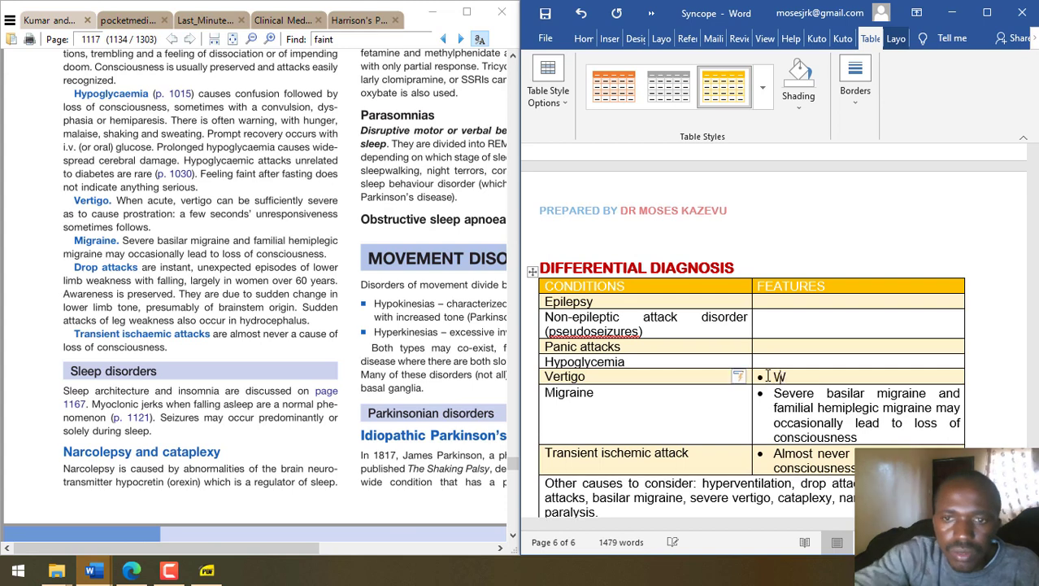
pyautogui.write('acu')
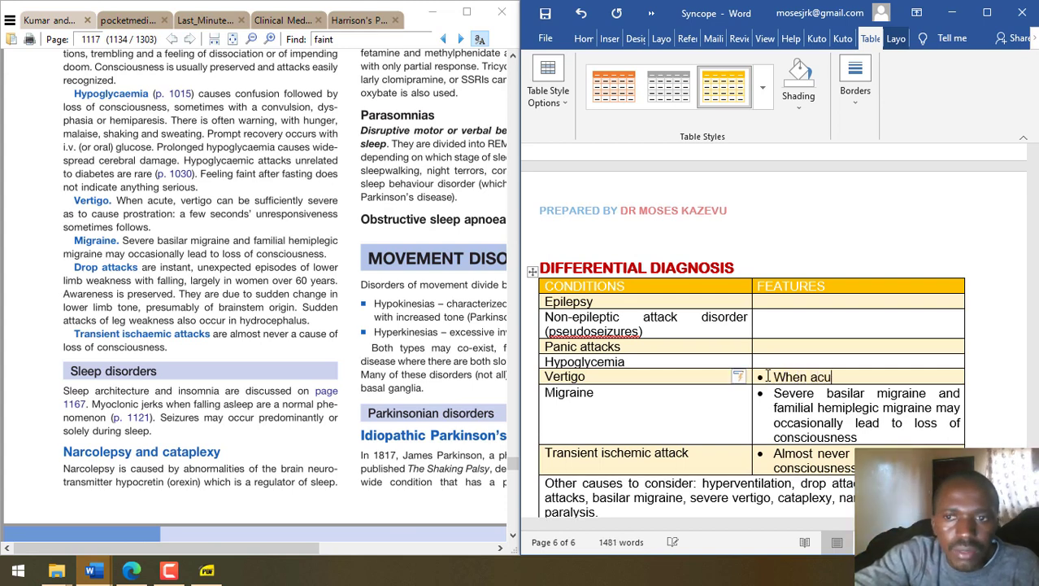
pyautogui.write('te, vertigo can be suffci')
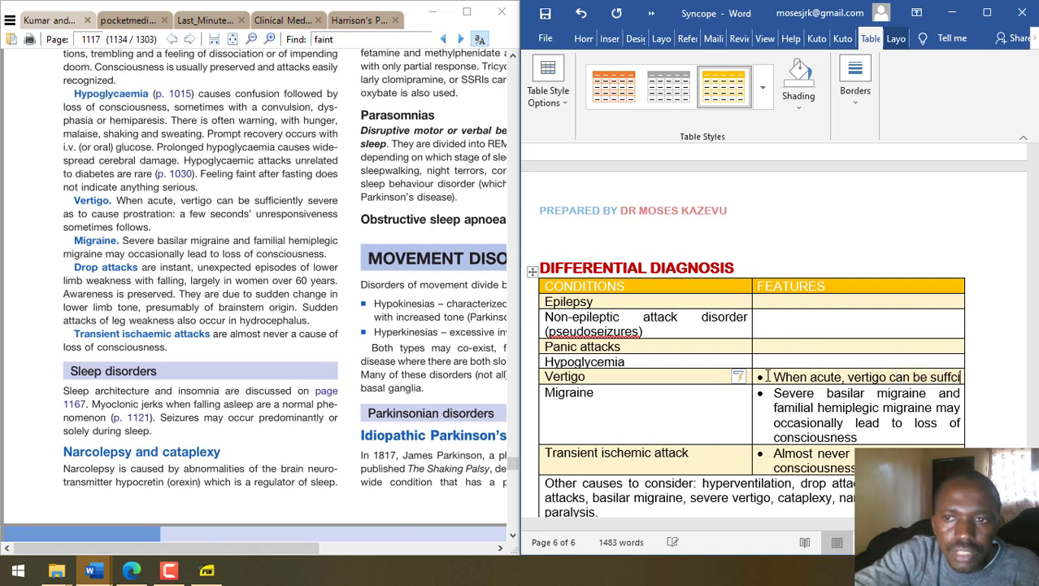
pyautogui.write('ei')
pyautogui.press('BackSpace')
pyautogui.press('BackSpace')
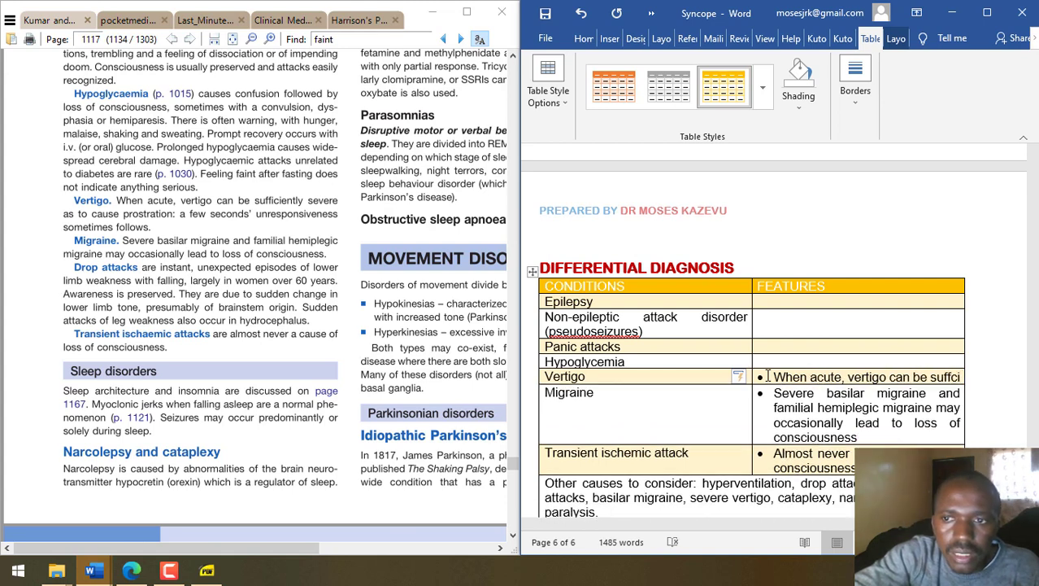
pyautogui.write('enc')
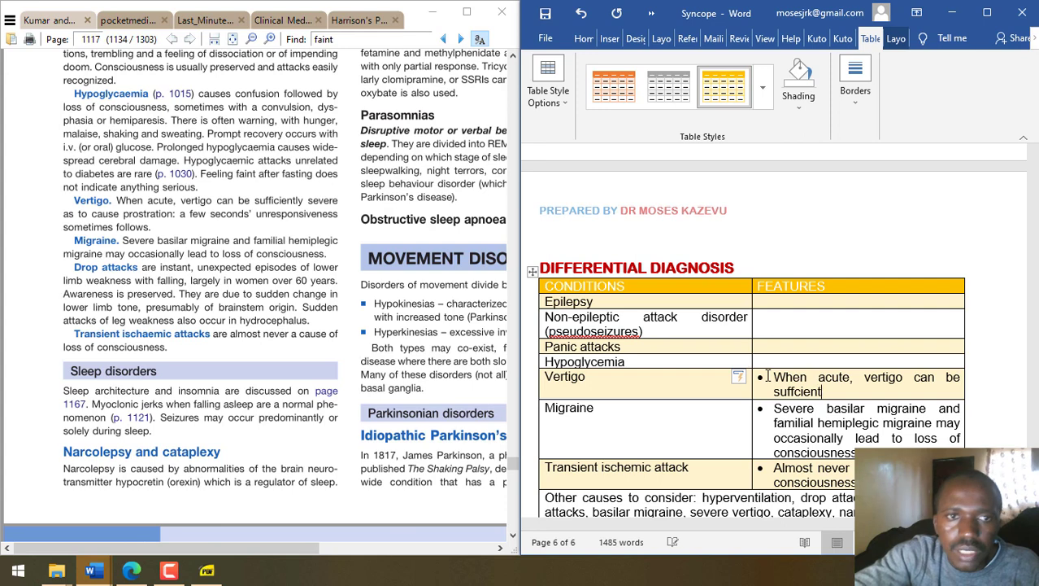
pyautogui.write('ly severe as')
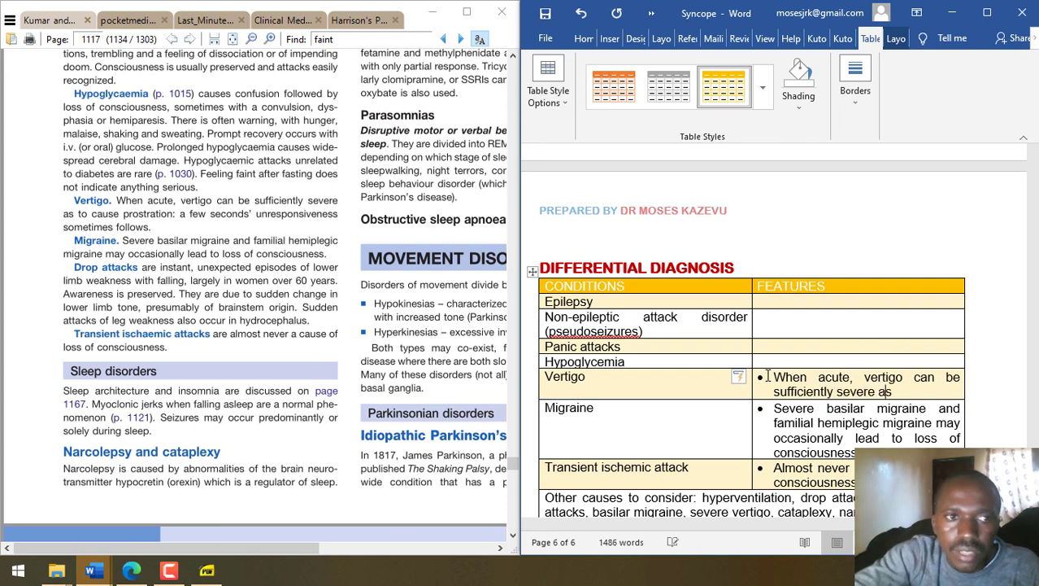
pyautogui.write(' to cause pros')
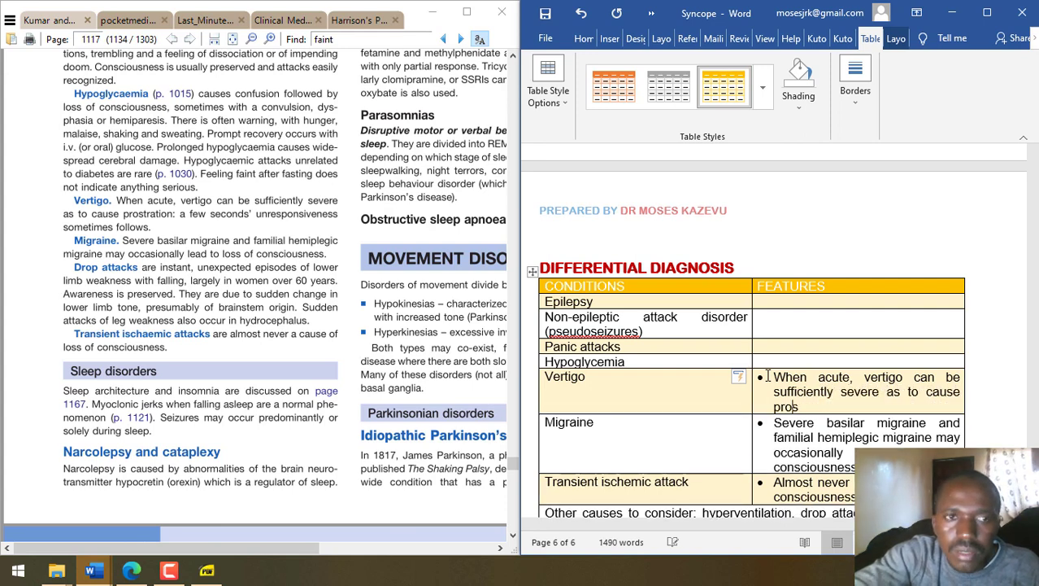
pyautogui.write('tration,')
pyautogui.press('BackSpace')
pyautogui.write(': a few')
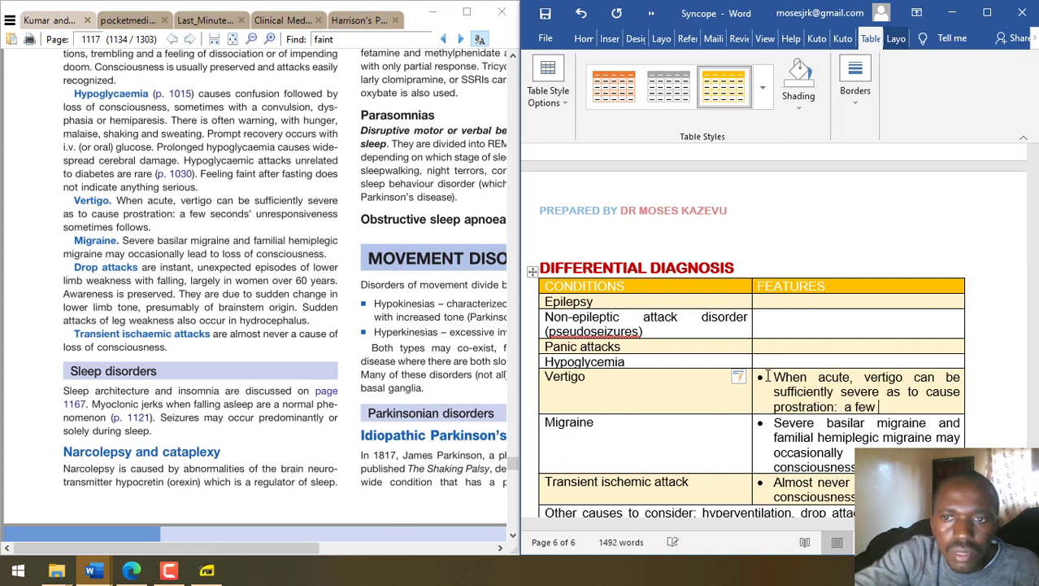
# - Complete the Vertigo bullet with "seconds' unresponsiveness sometimes follows.", correcting the misspelled "seconds" with the spelling suggestion
pyautogui.write(' sceor')
pyautogui.press('BackSpace')
pyautogui.write("nds' unresponsive")
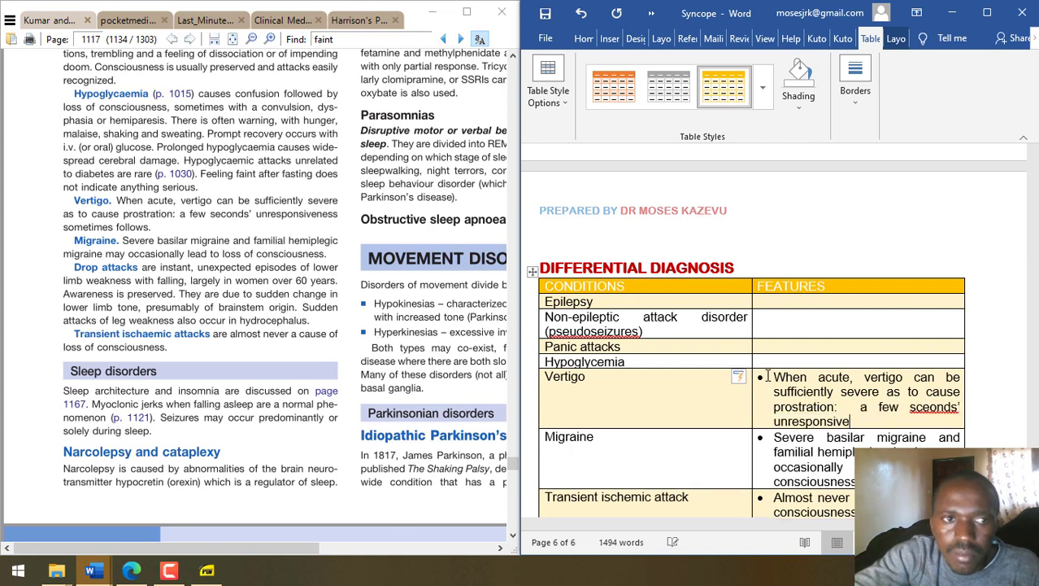
pyautogui.write('ness osmtime')
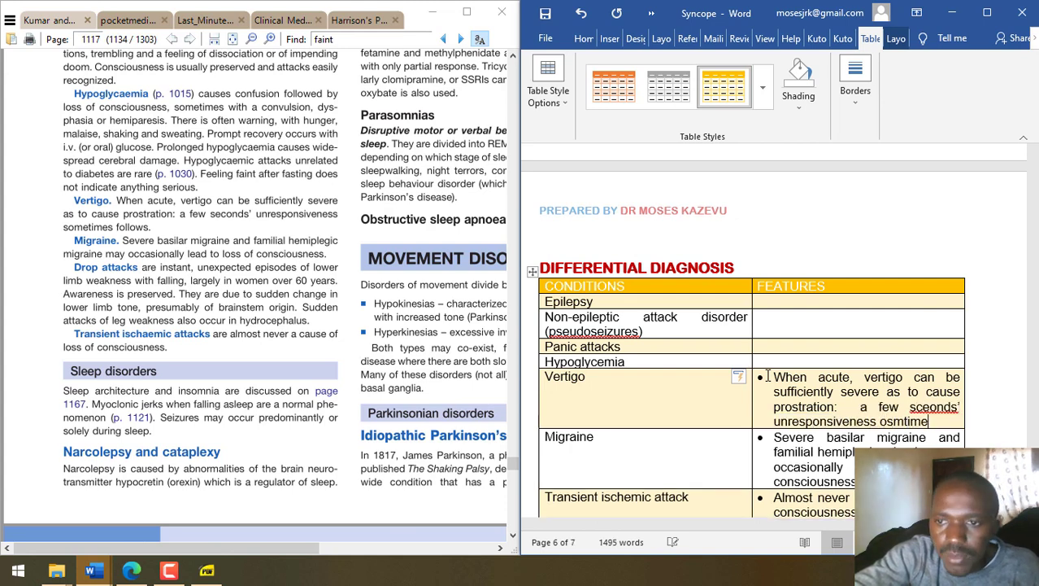
pyautogui.press('BackSpace')
pyautogui.press('BackSpace')
pyautogui.press('BackSpace')
pyautogui.press('BackSpace')
pyautogui.press('BackSpace')
pyautogui.press('BackSpace')
pyautogui.press('BackSpace')
pyautogui.write('some')
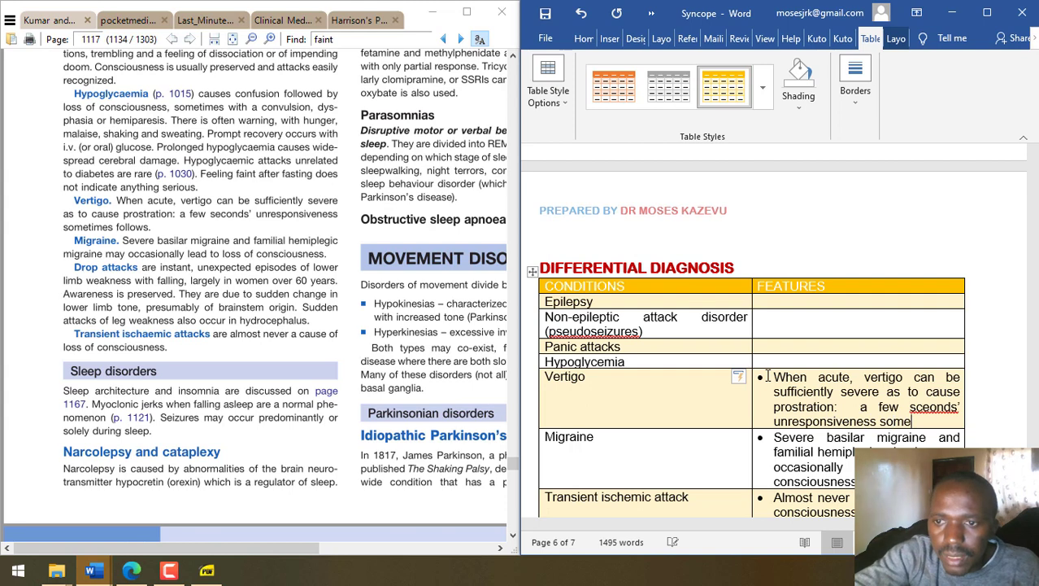
pyautogui.write('times follows.')
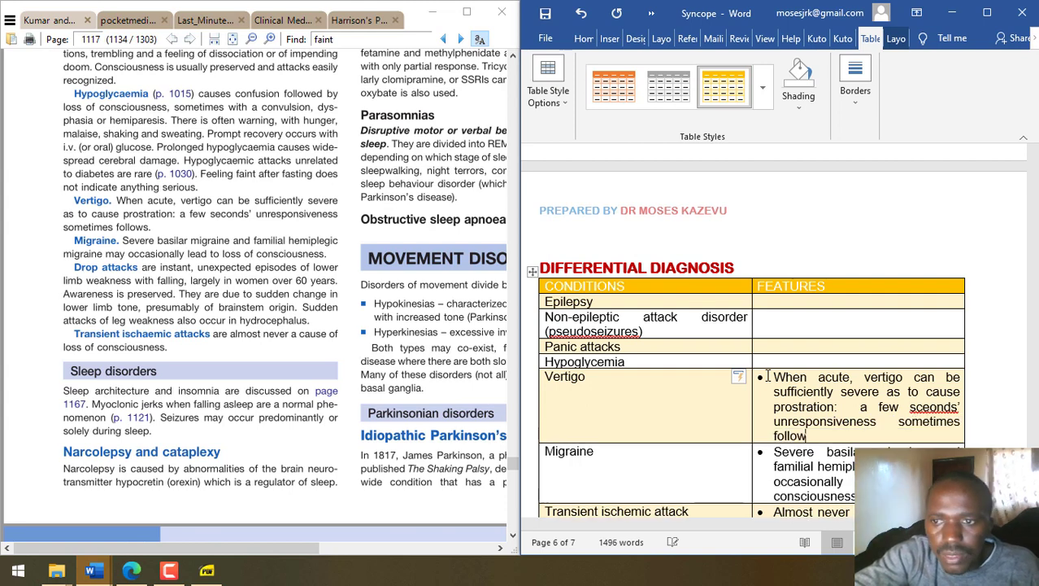
pyautogui.rightClick(922, 406)
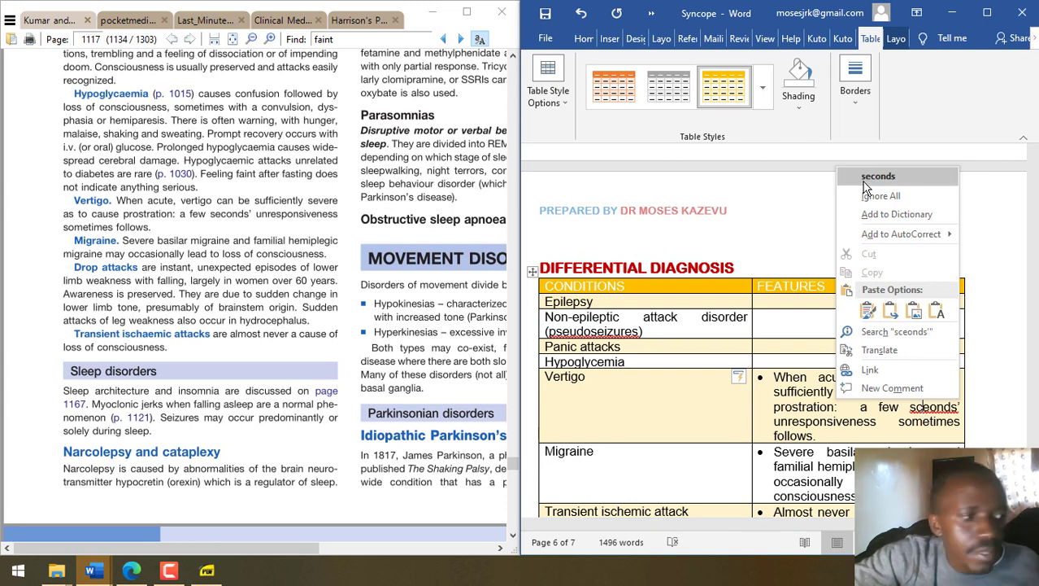
pyautogui.click(865, 186)
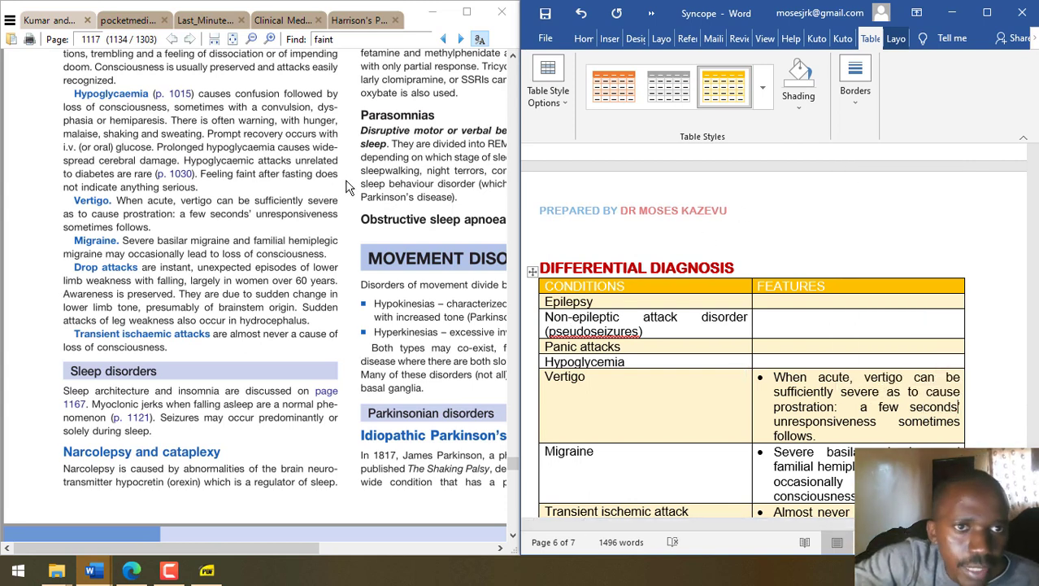
# - Start the Hypoglycemia row's Features cell with a bullet reading "Causes confusion followed by loss of consciousness, sometimes with a convulsion, dysphasia, or hemiparesis."
pyautogui.scroll(2, 366, 244)
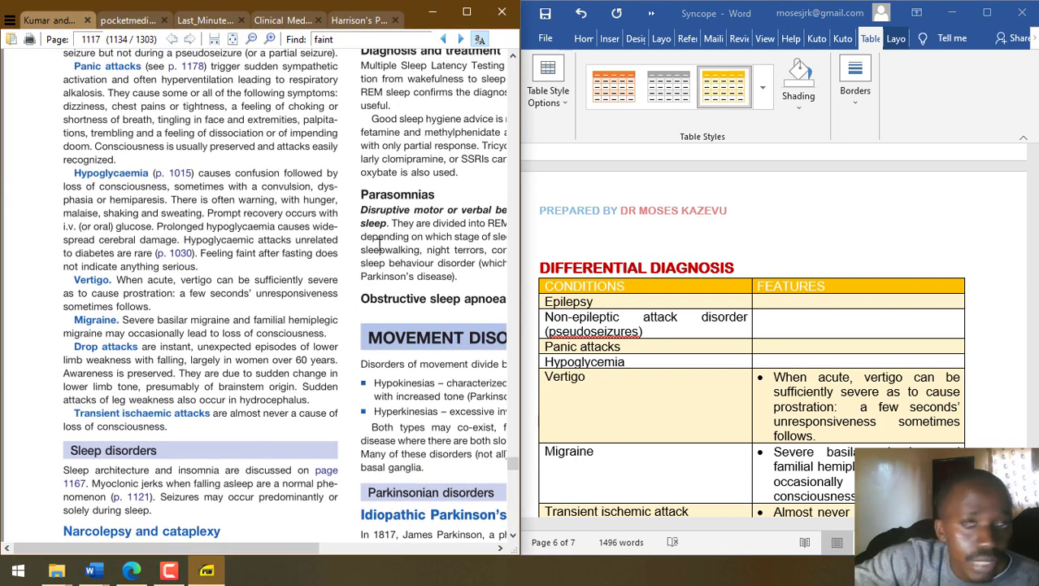
pyautogui.click(776, 361)
pyautogui.write('* Caus')
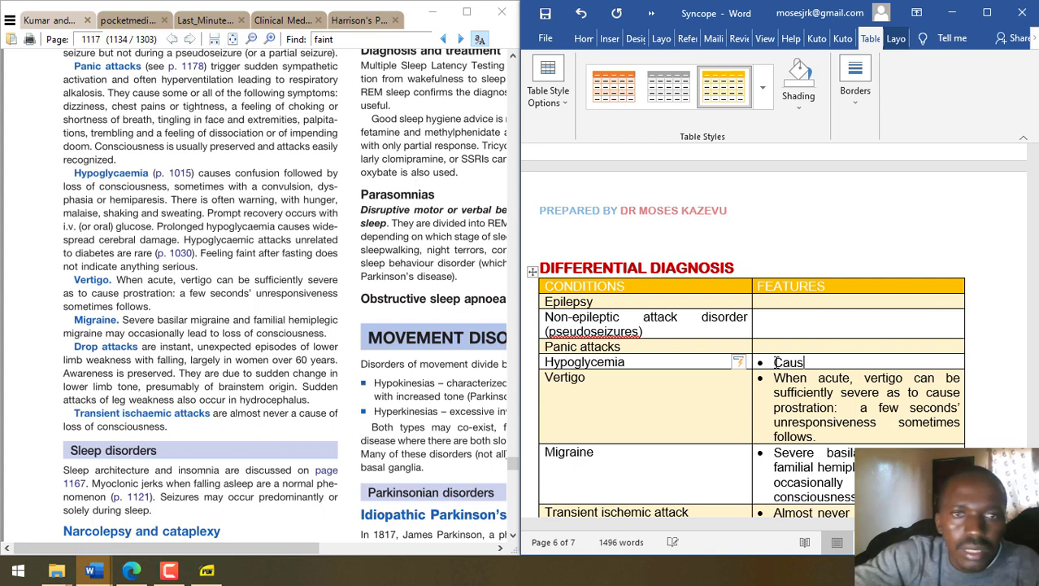
pyautogui.write('es confusi')
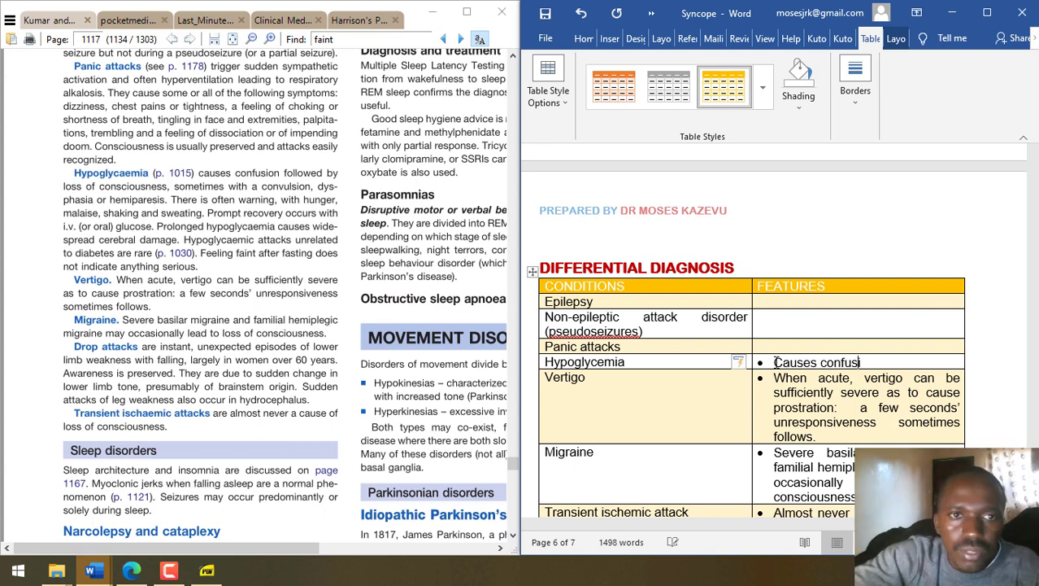
pyautogui.write('on followed by loss of cos')
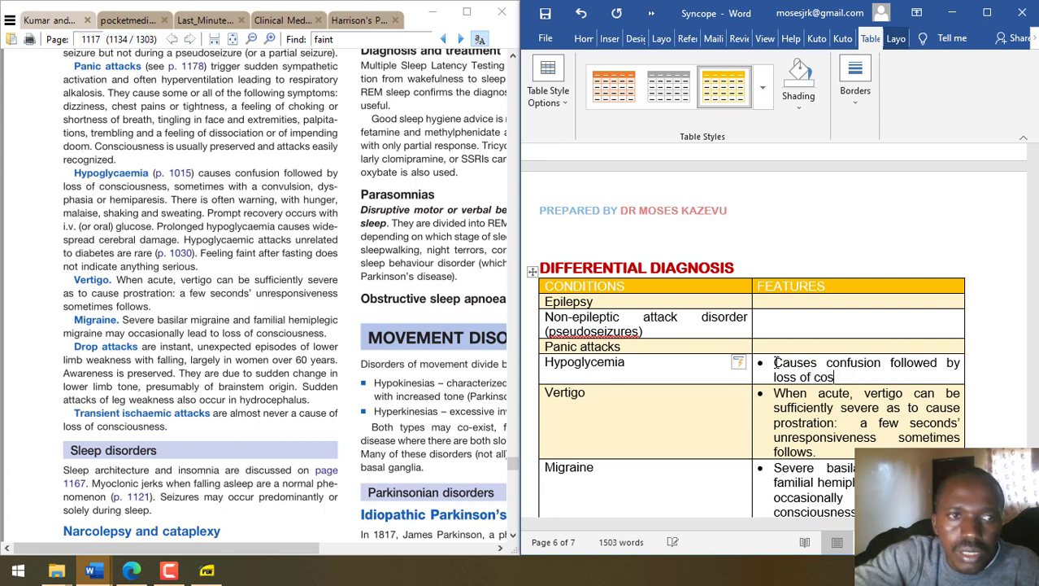
pyautogui.write('ciousness, sometimes with a convulsion,')
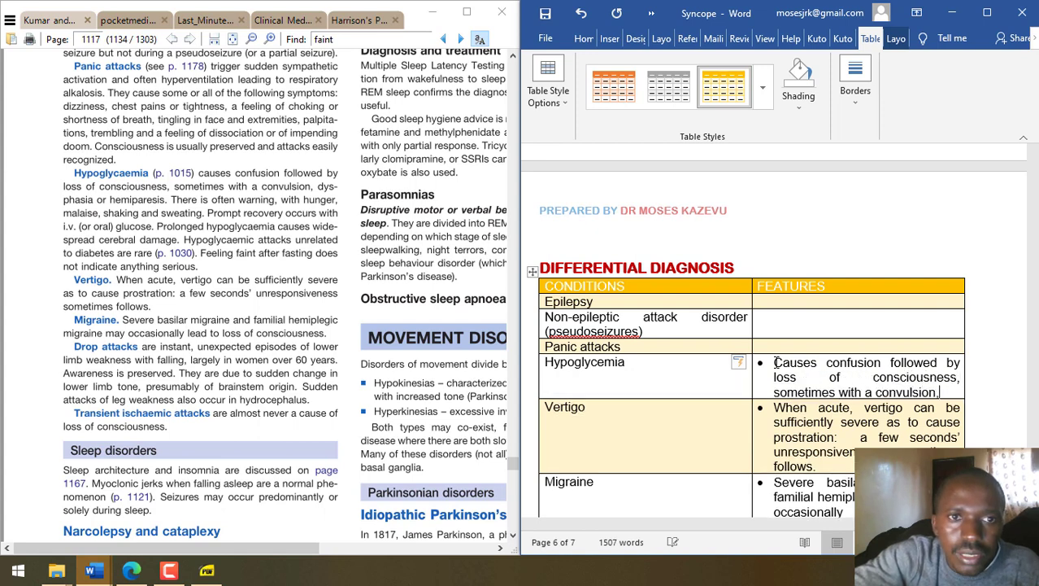
pyautogui.write(' dyspha')
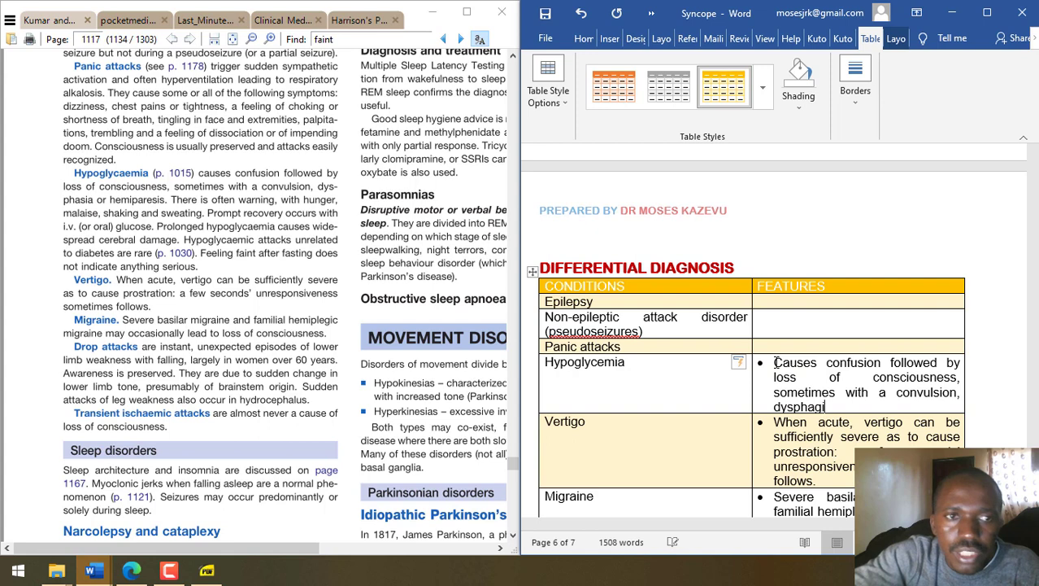
pyautogui.write('g')
pyautogui.press('BackSpace')
pyautogui.write('sia, or hemipar')
pyautogui.write('esis.')
# - Extend the Hypoglycemia bullet with "There is often warning, with hunger, malaise, shaking and sweating."
pyautogui.write('. T')
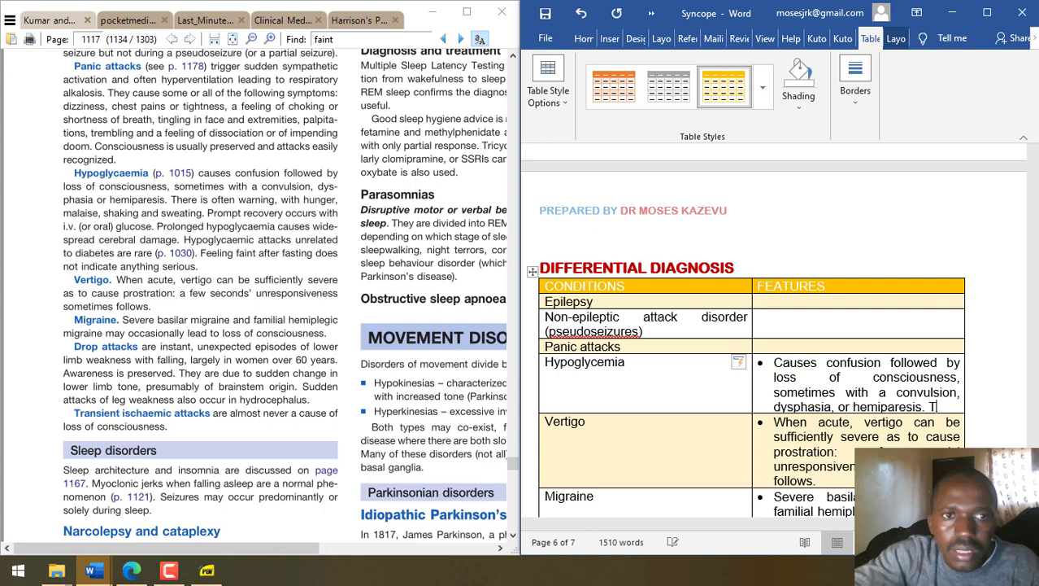
pyautogui.write('here is often ')
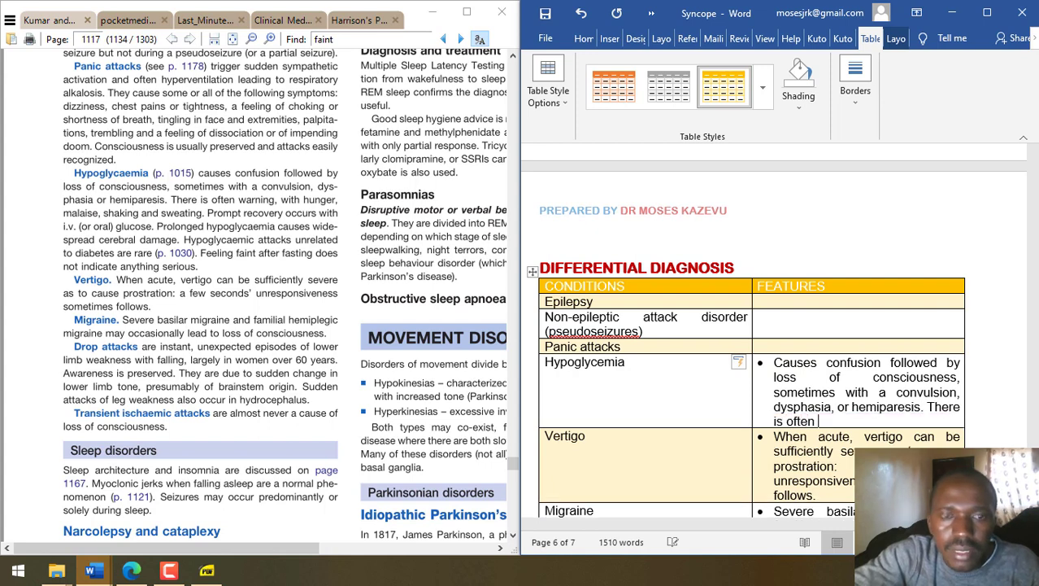
pyautogui.write('warning, with hun')
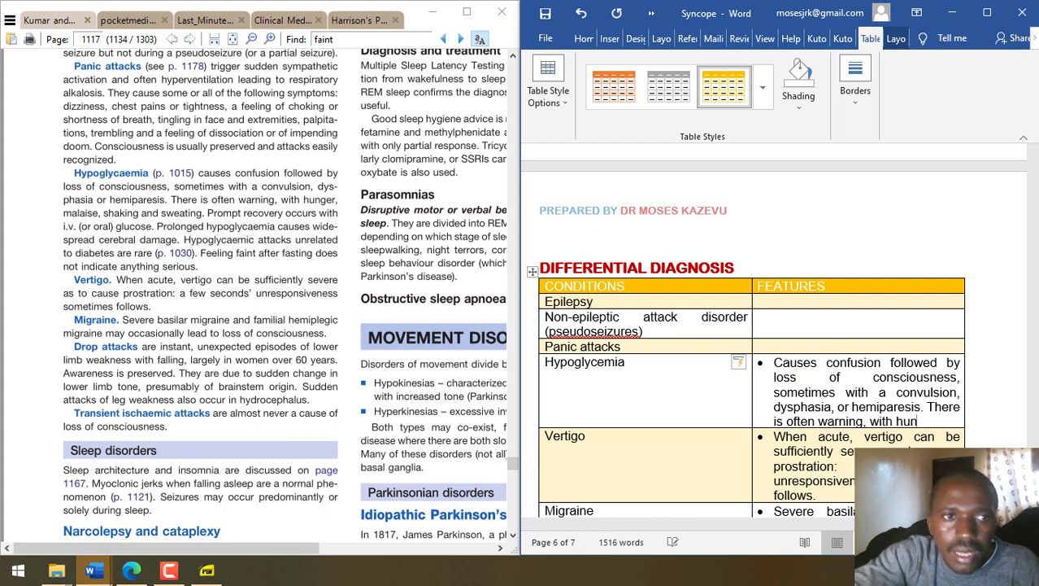
pyautogui.write('ger, mala')
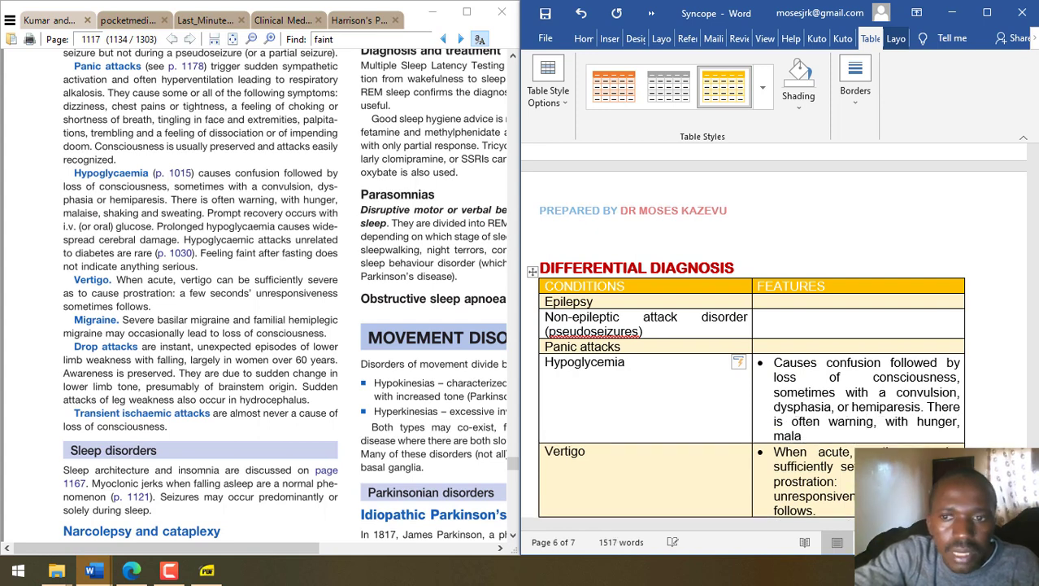
pyautogui.write('ise, shakin')
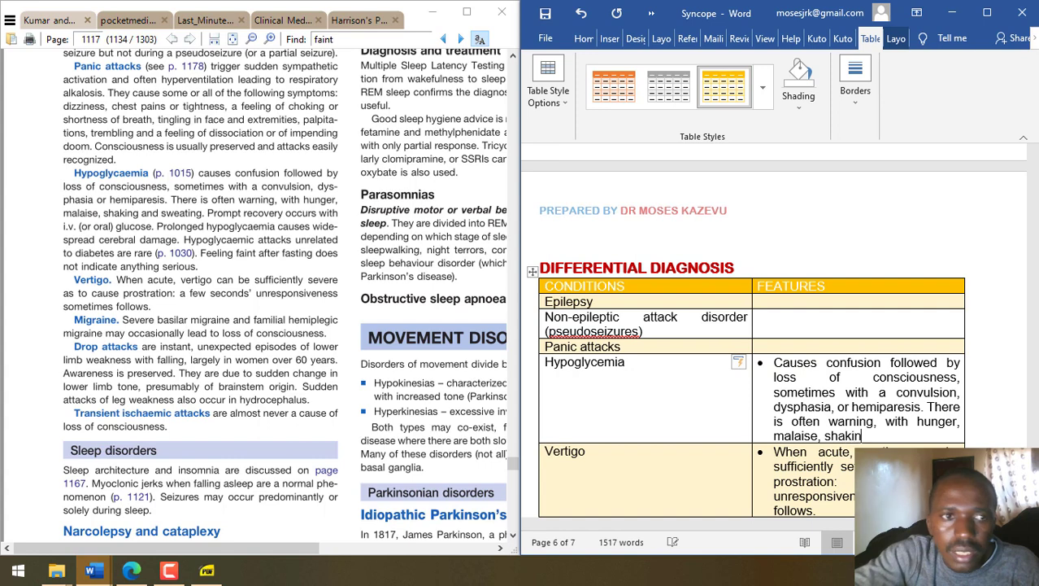
pyautogui.write('g and sweating.')
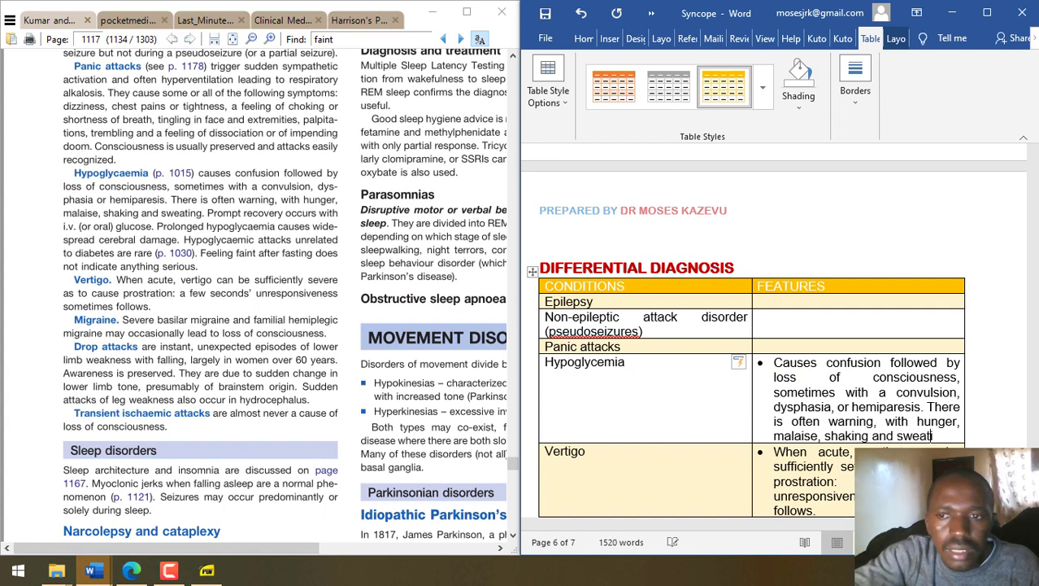
# - Add a second Hypoglycemia bullet reading "Prompt recovery occurs with IV (or oral) glucose."
pyautogui.press('Return')
pyautogui.write('Pro')
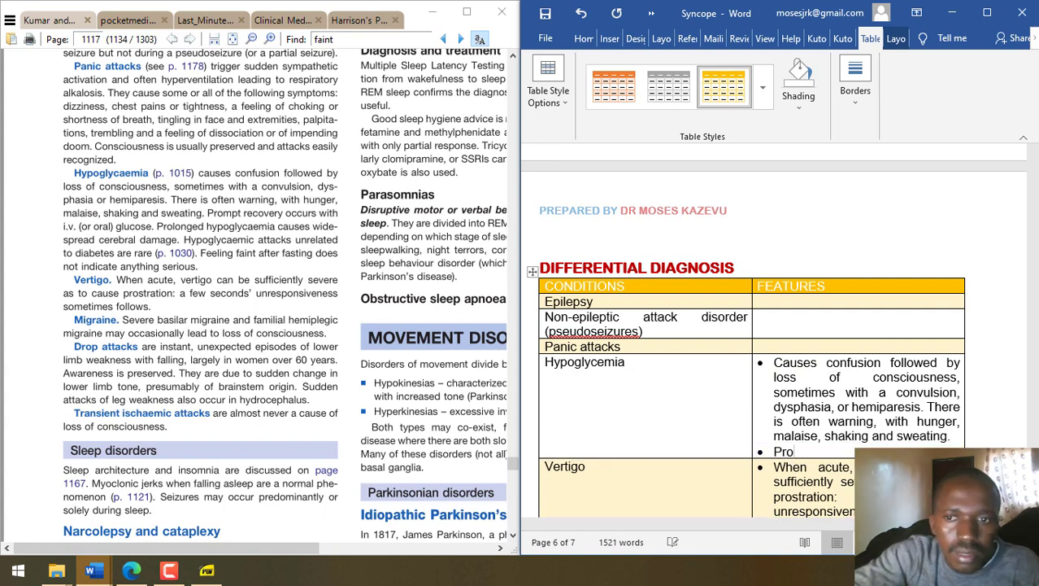
pyautogui.write('mpt reco')
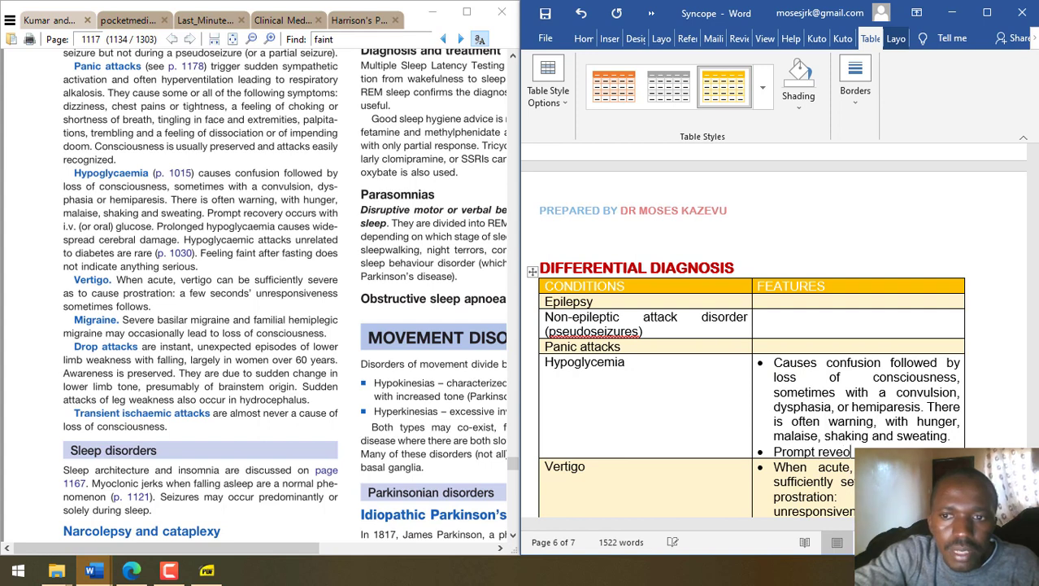
pyautogui.write('ve')
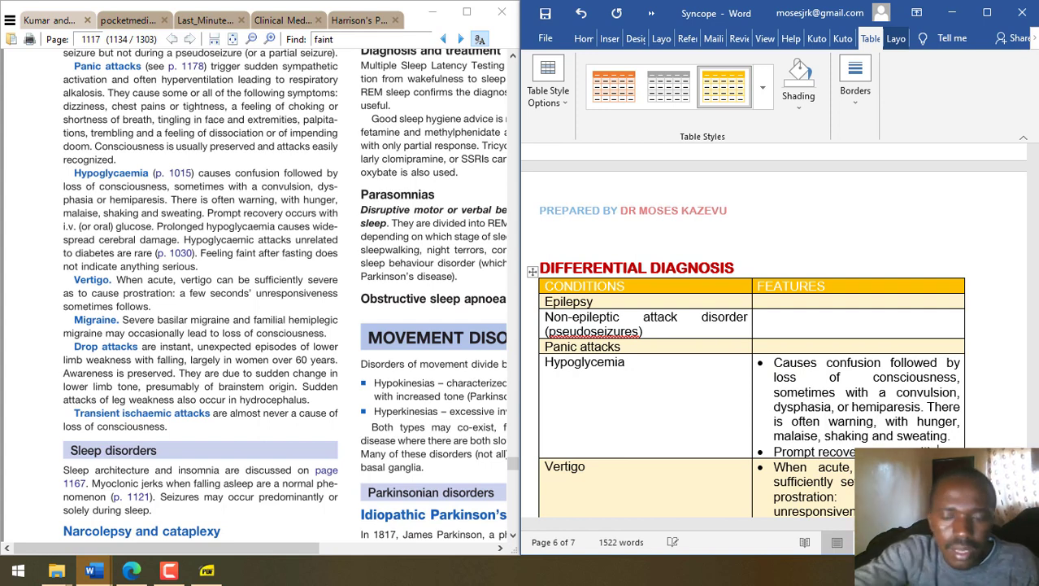
pyautogui.write(' i.v. (or')
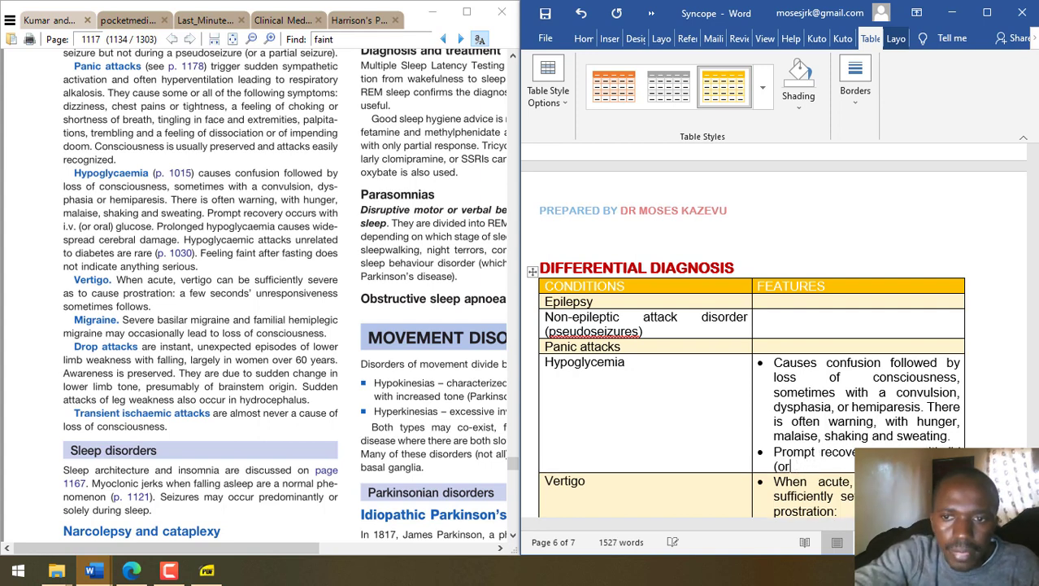
pyautogui.write(' r')
pyautogui.press('BackSpace')
pyautogui.write('o')
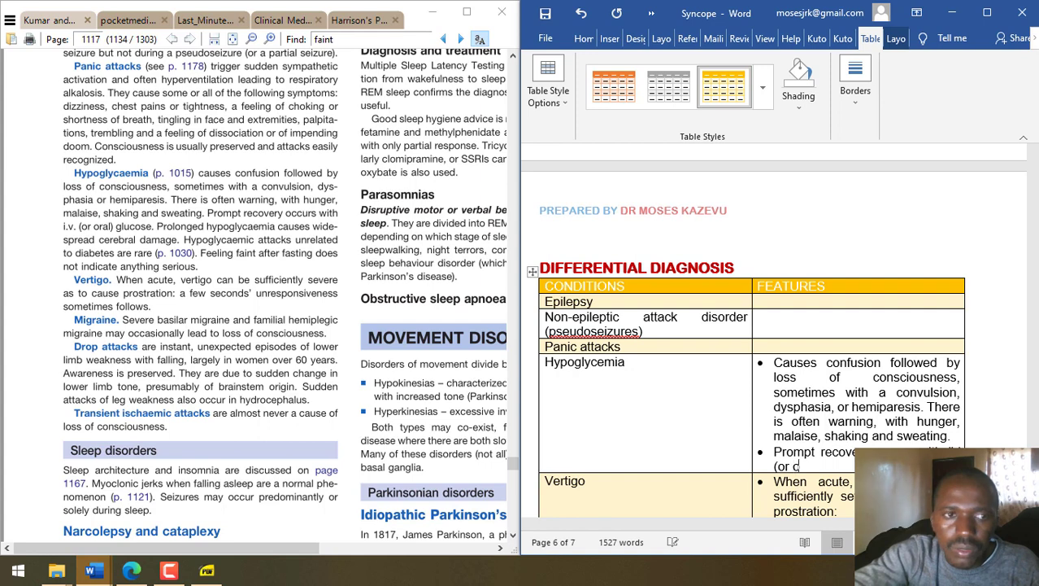
pyautogui.write('ral) gl')
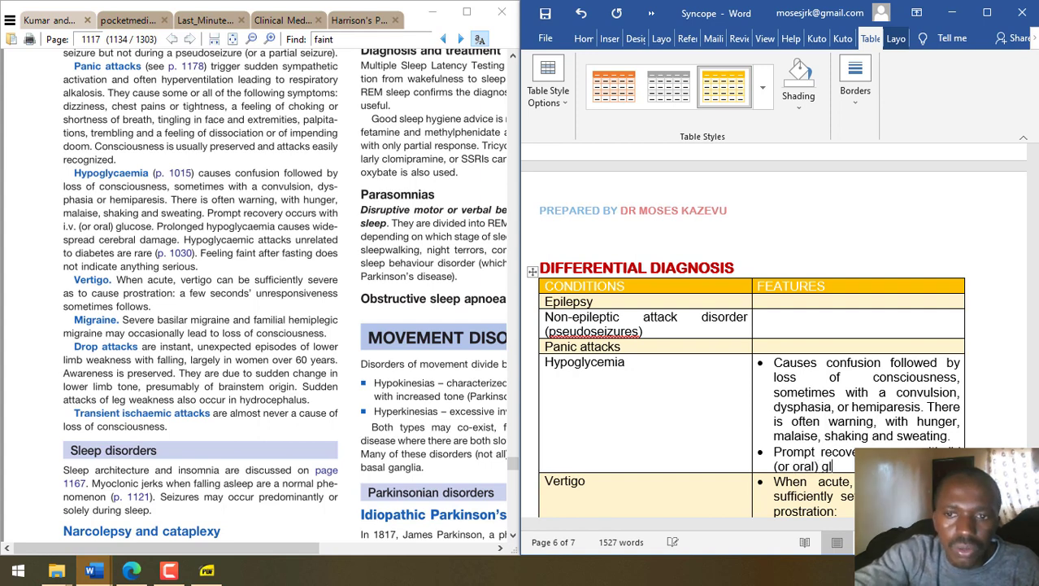
pyautogui.write('ucos')
# - Add a third Hypoglycemia bullet reading "Prolonged hypoglycemia causes wide-spread cerebral damage."
pyautogui.press('Return')
pyautogui.write('Prolonged hyp')
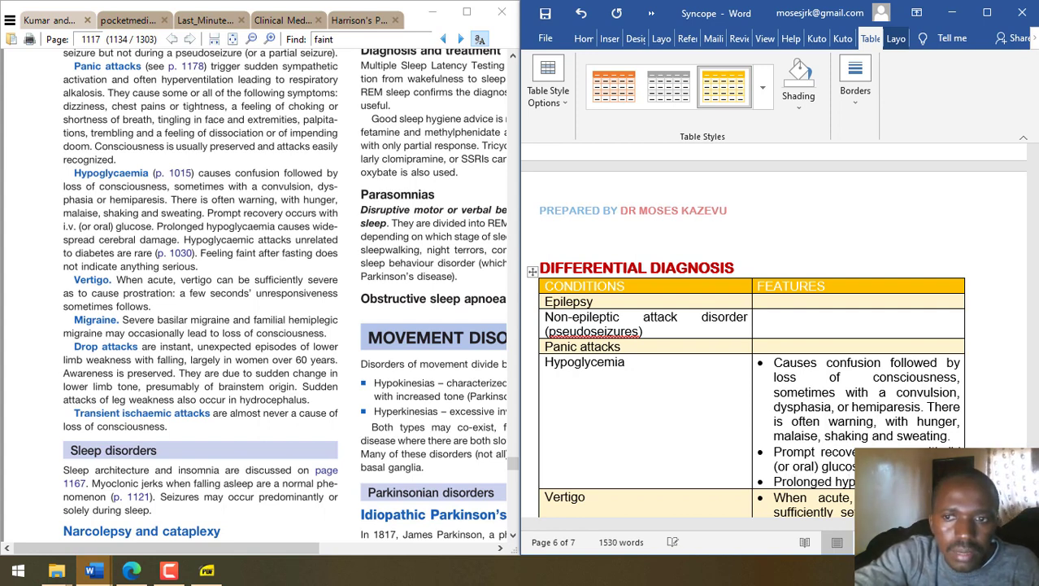
pyautogui.write('wide-spread c')
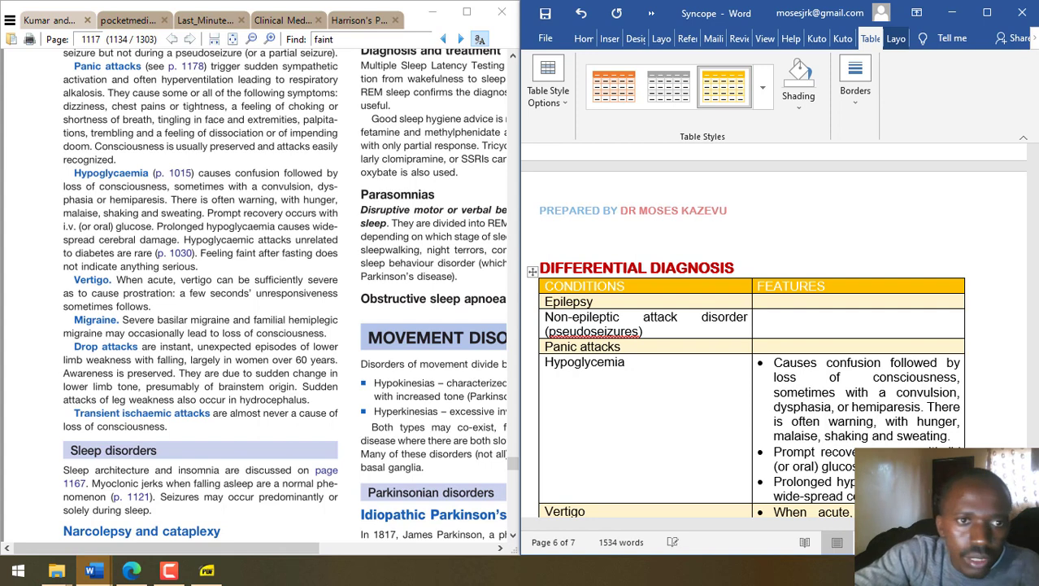
# - Add a fourth Hypoglycemia bullet reading "Hypoglycemic attacks unrelated to diabetes are rare", following the textbook's wording
pyautogui.press('Return')
pyautogui.write('Hypoglycemic')
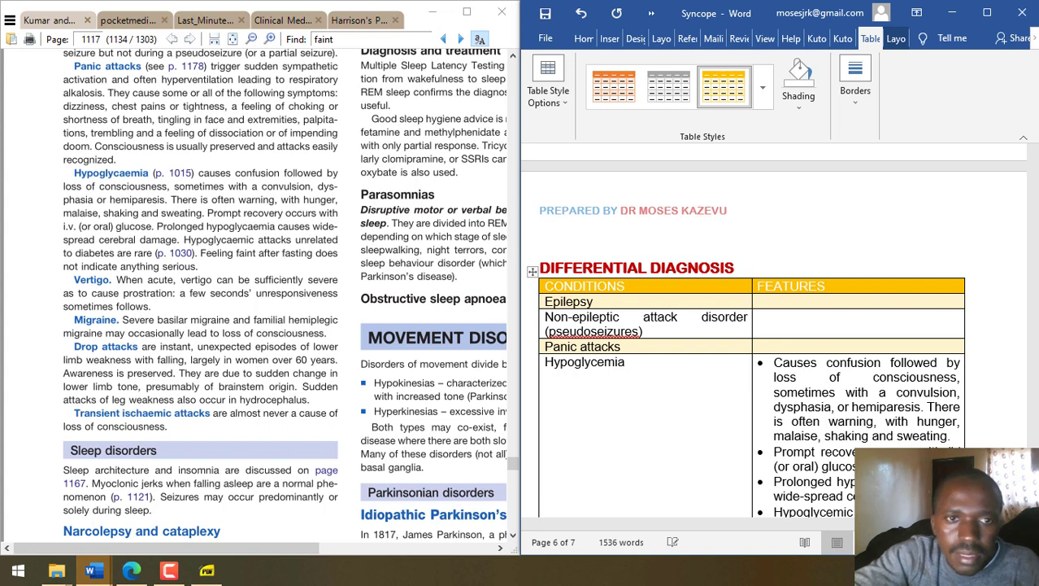
pyautogui.write('to dia')
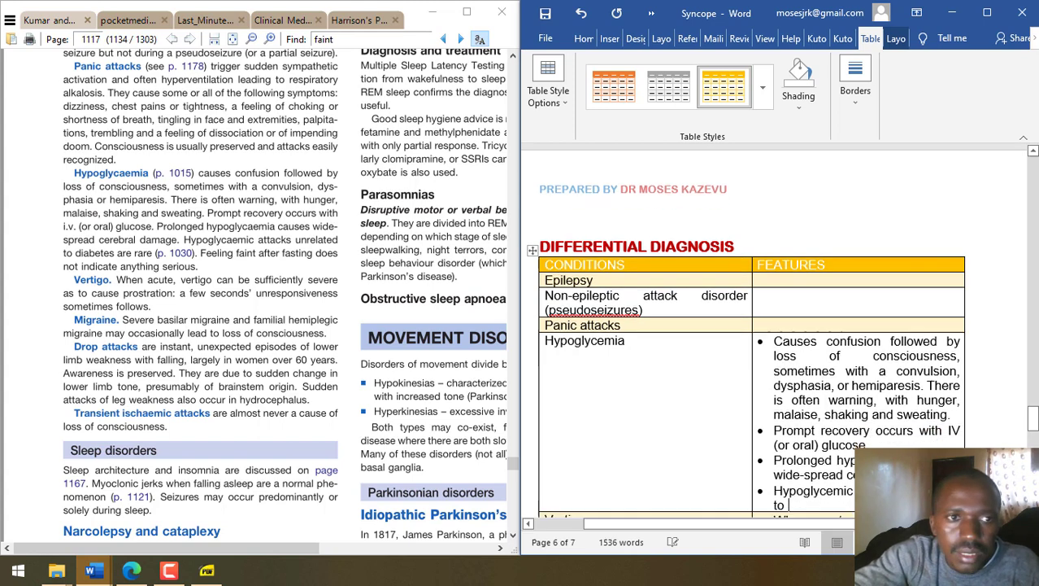
pyautogui.write('e')
pyautogui.write('betes are')
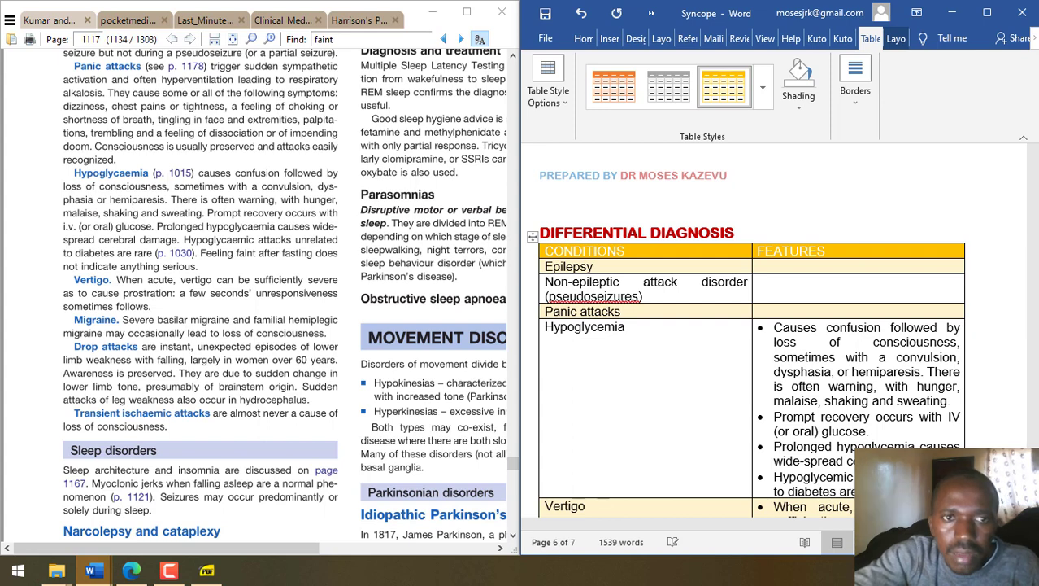
# - Add a final Hypoglycemia bullet reading "Feeling faint after fasting does not indicate anything serious", as in the textbook
pyautogui.press('Return')
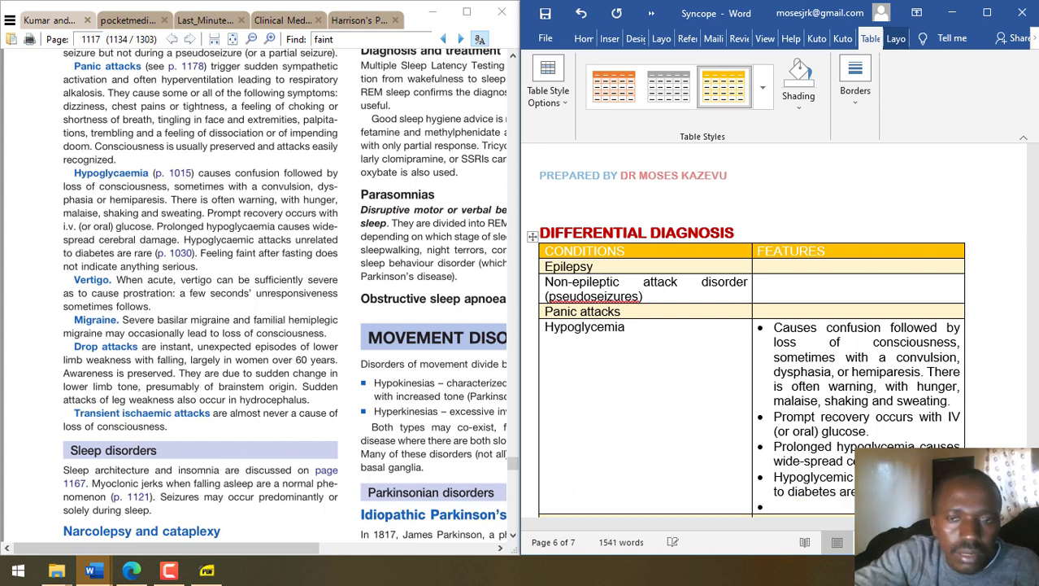
pyautogui.write('Feling fain')
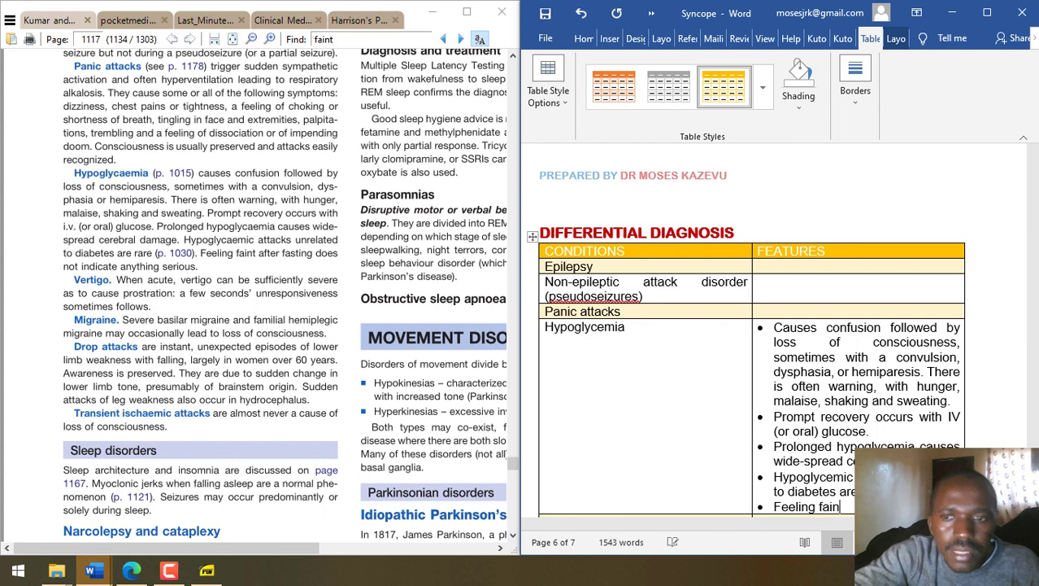
pyautogui.write('t a')
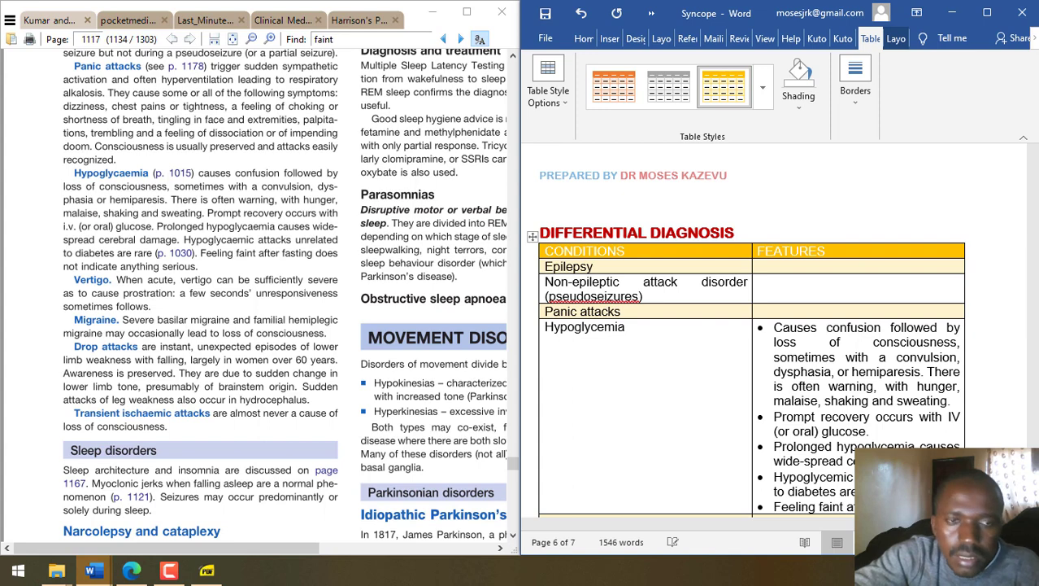
pyautogui.write('not indica')
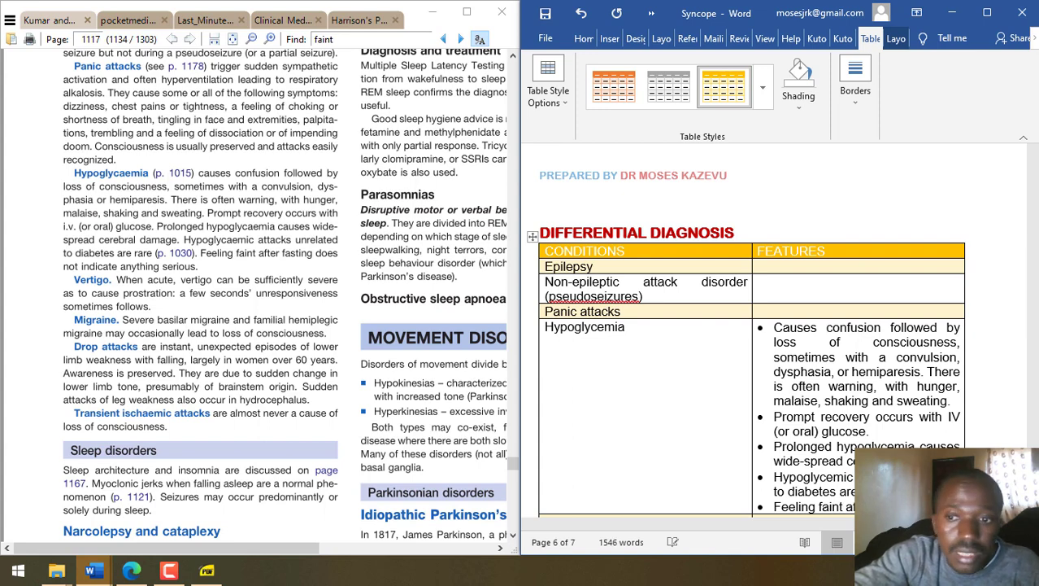
pyautogui.write('te an')
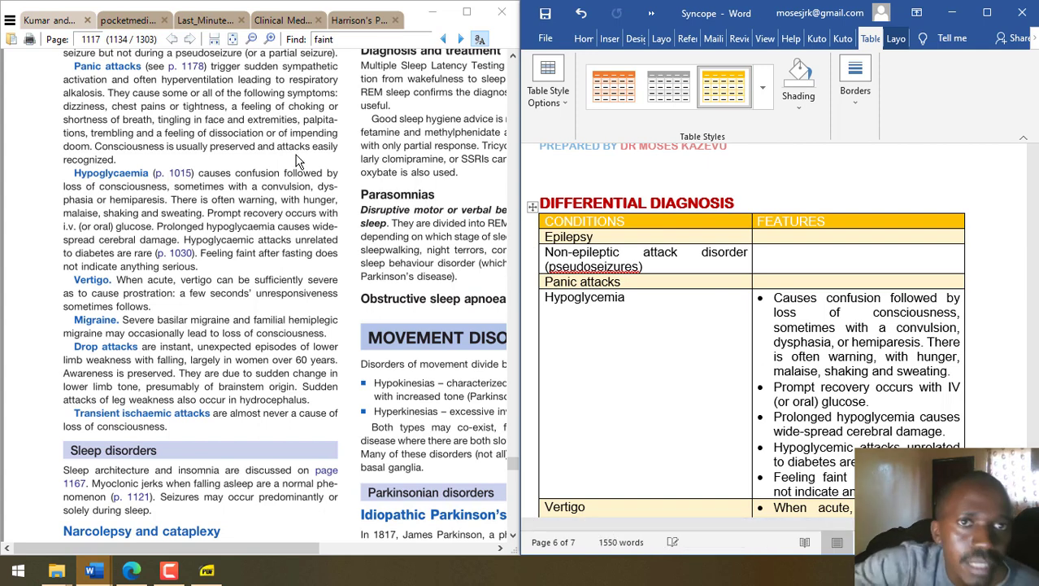
# - Review the textbook's Other conditions section and the Differential Diagnosis section on syncope in the pocket medicine PDF
pyautogui.click(371, 124)
pyautogui.scroll(3, 342, 143)
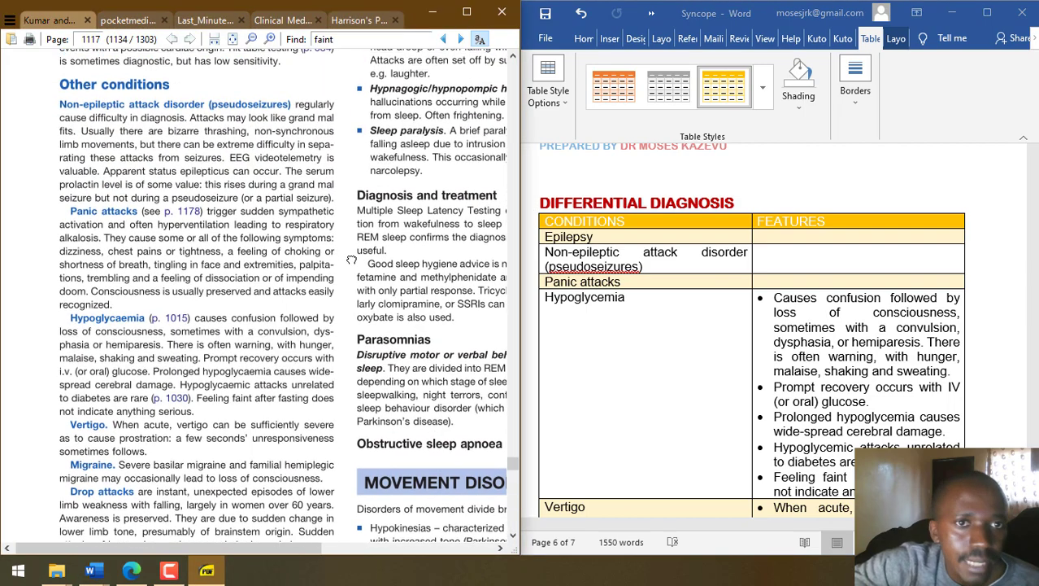
pyautogui.scroll(3, 350, 187)
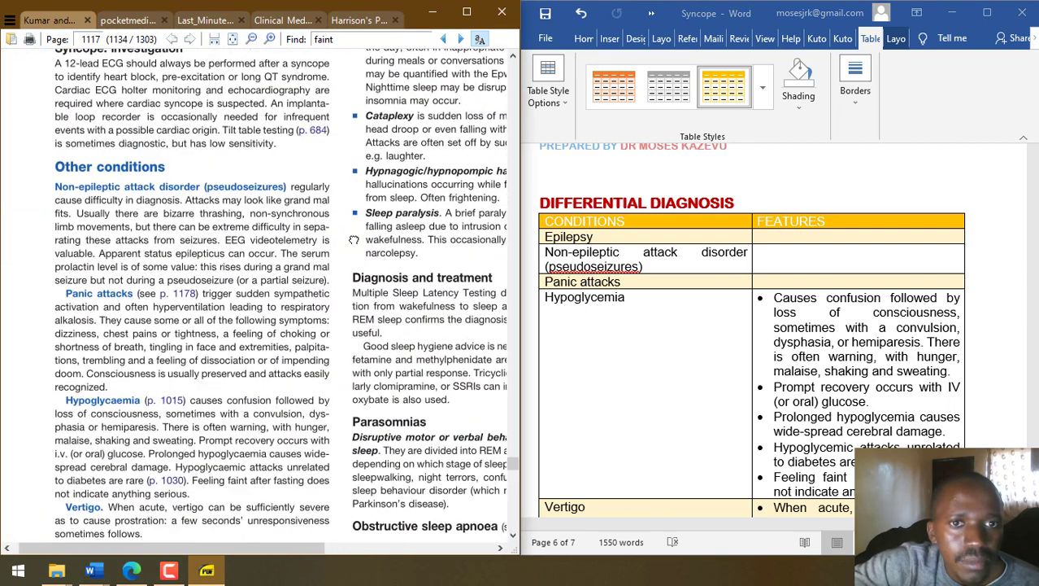
pyautogui.click(128, 19)
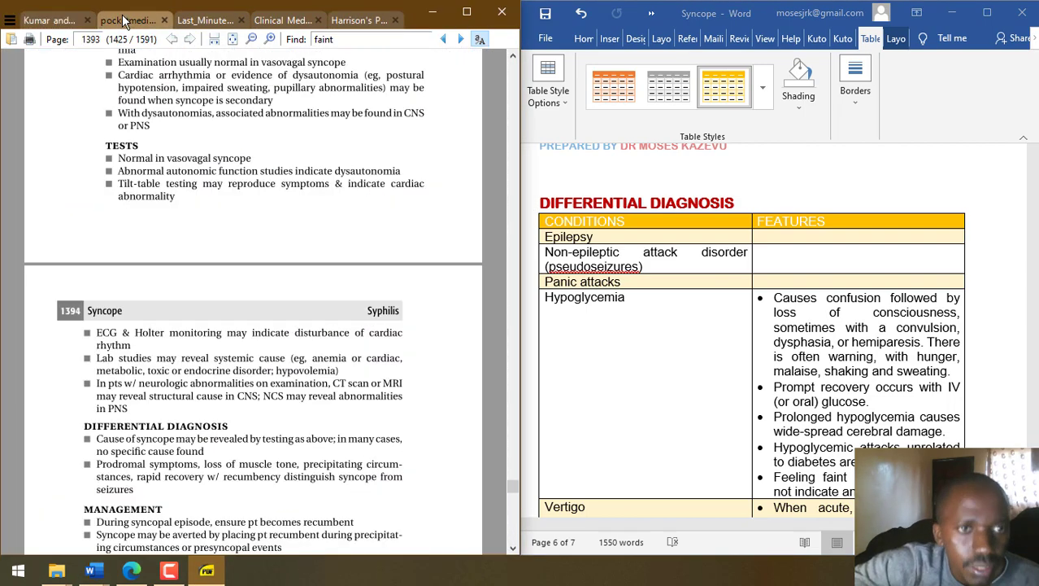
pyautogui.scroll(-1, 293, 228)
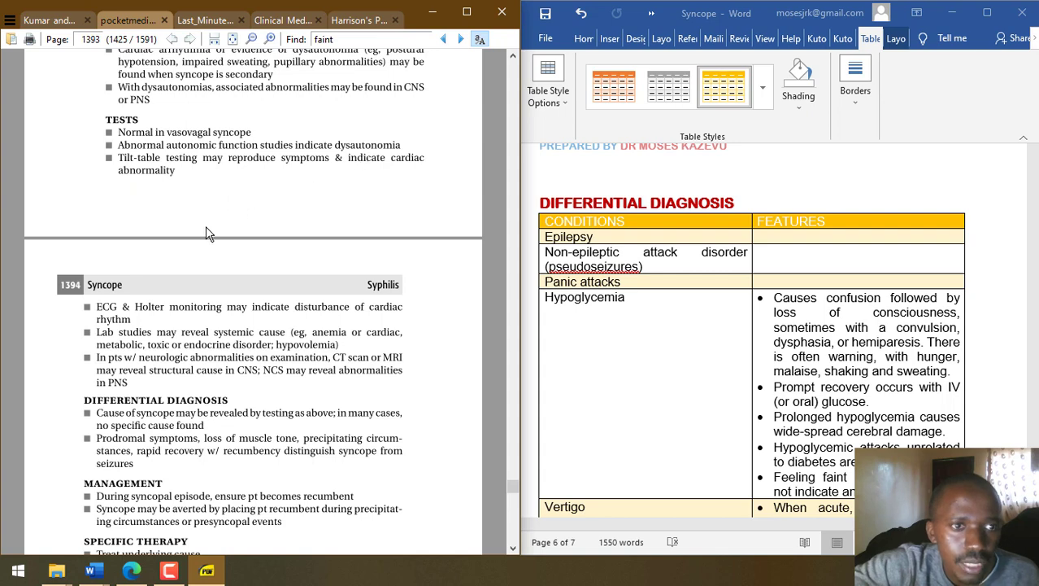
pyautogui.scroll(-1, 213, 226)
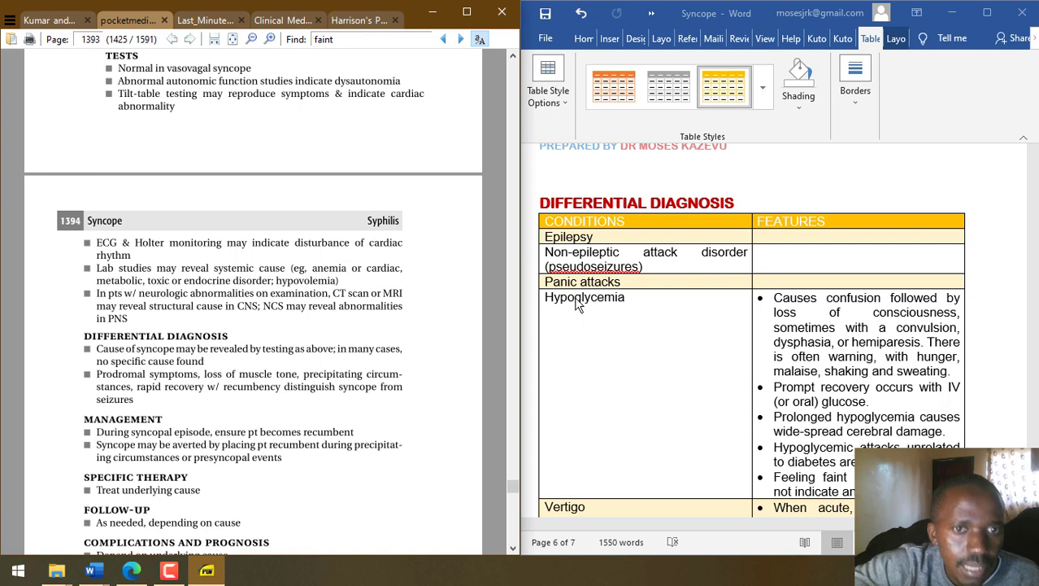
# - Add a "Urea, creatinine and electrolytes" bullet below the full blood count item under Blood investigations in the Investigations section
pyautogui.click(660, 277)
pyautogui.hotkey('shift', 'F5')
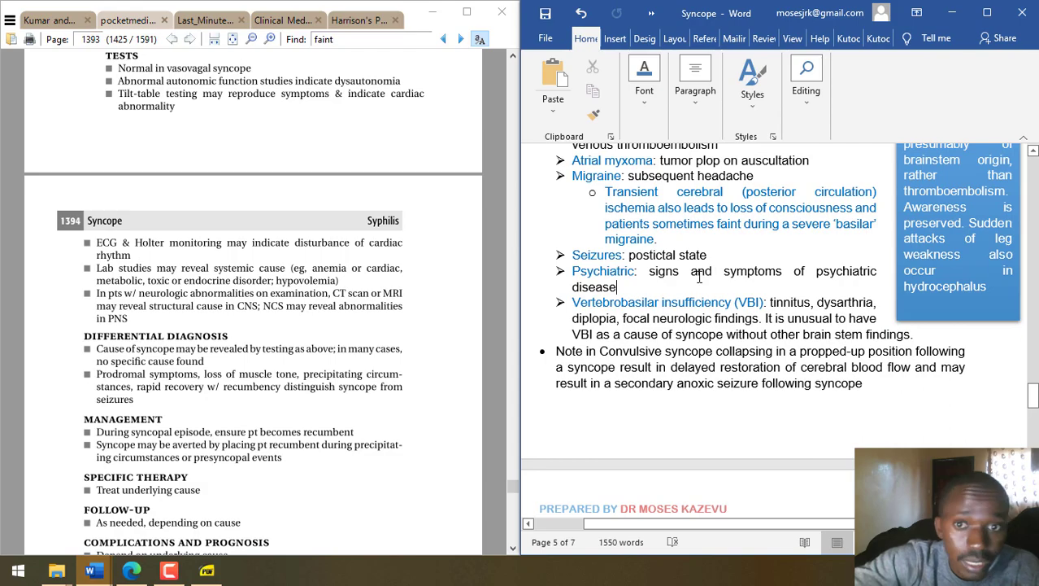
pyautogui.hotkey('shift', 'F5')
pyautogui.hotkey('shift', 'F5')
pyautogui.hotkey('shift', 'F5')
pyautogui.scroll(9, 650, 303)
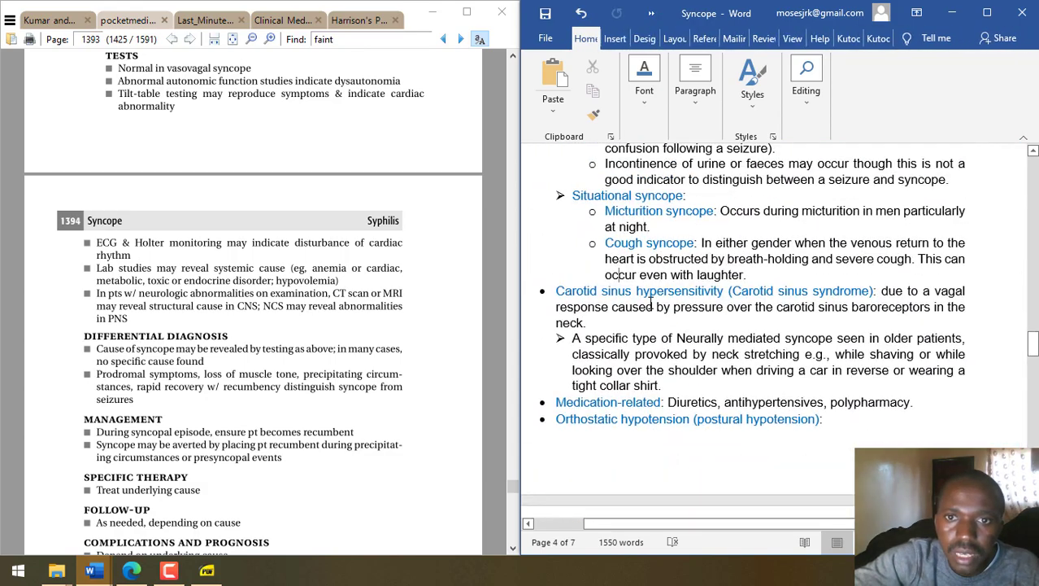
pyautogui.hotkey('shift', 'F5')
pyautogui.scroll(5, 651, 302)
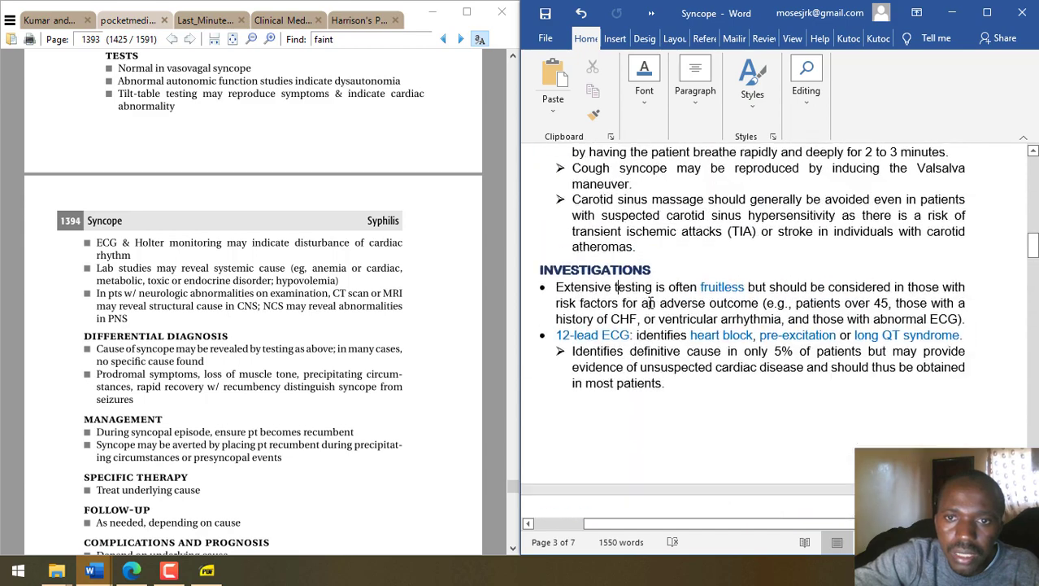
pyautogui.scroll(-4, 651, 303)
pyautogui.click(761, 363)
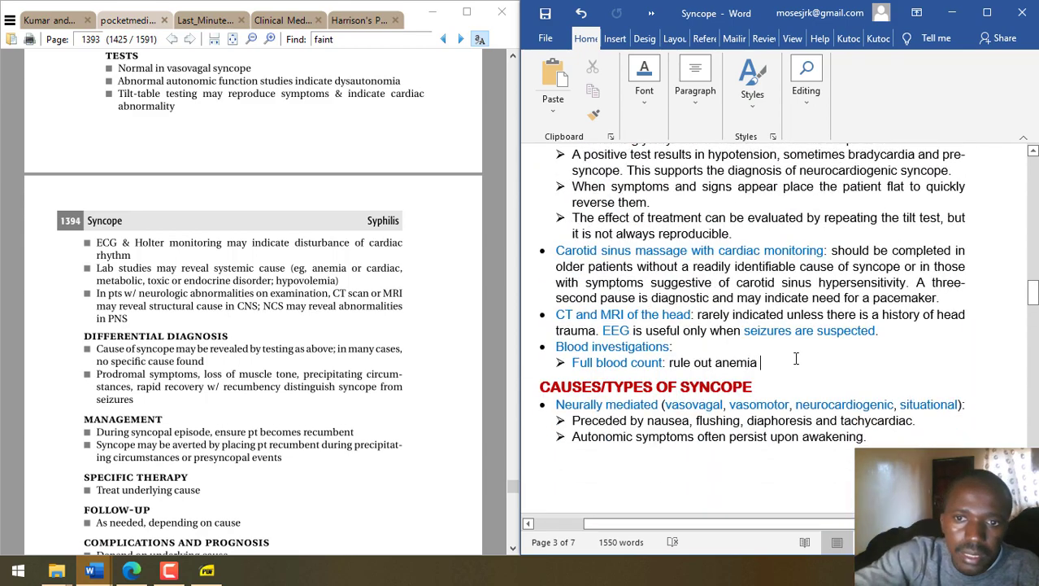
pyautogui.press('Return')
pyautogui.write('Urea, creatinine a')
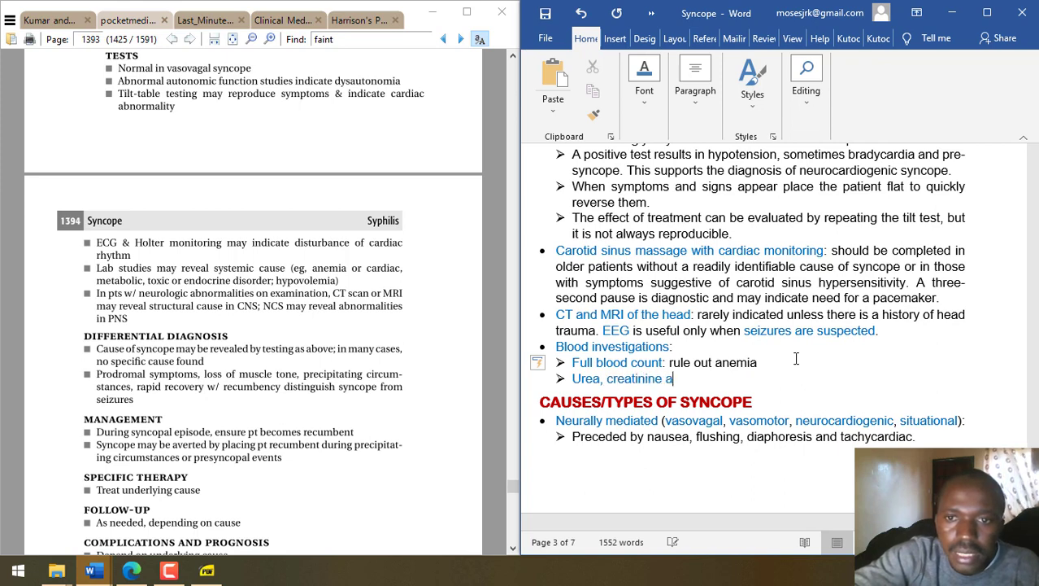
pyautogui.write('nd electrol')
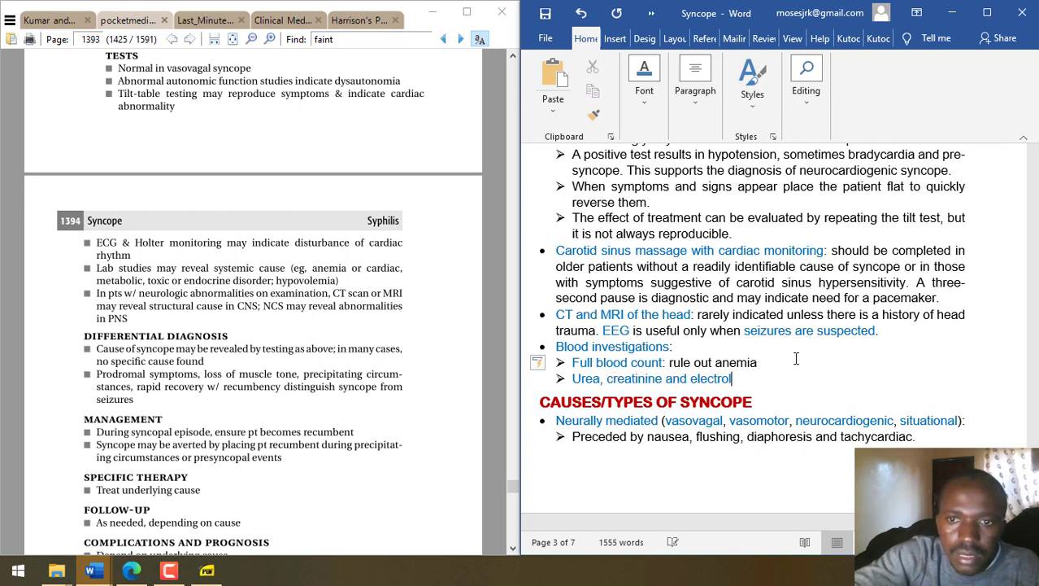
pyautogui.write('ytes')
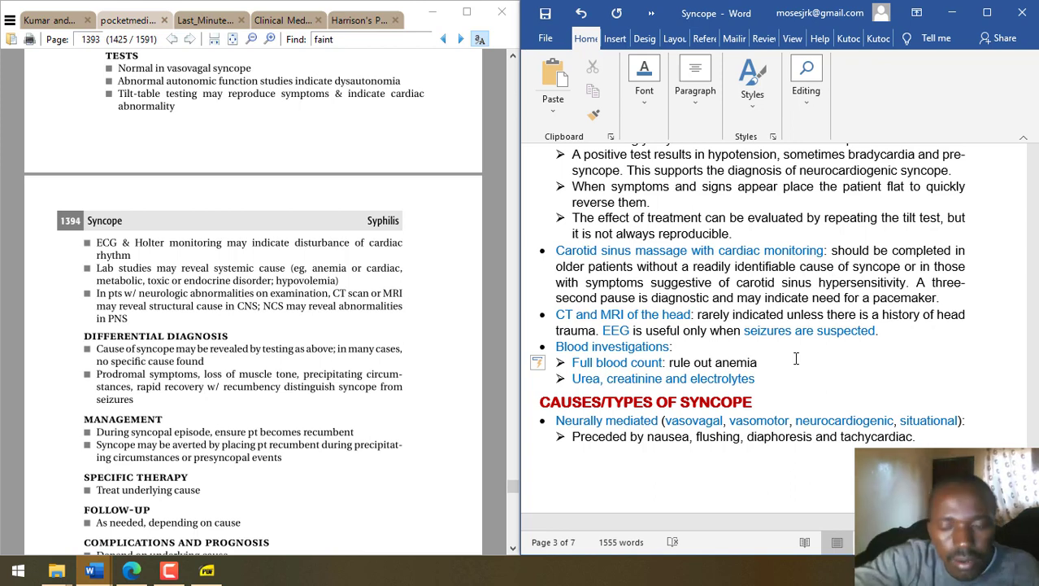
# - Add a "Liver function tests" bullet below the urea, creatinine and electrolytes item
pyautogui.press('Return')
pyautogui.write('Liver function')
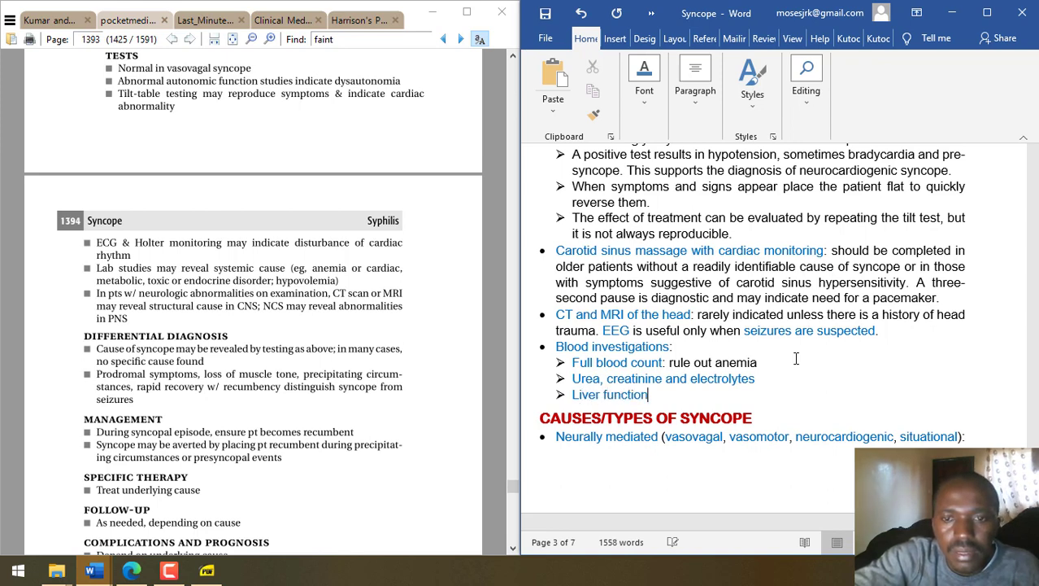
pyautogui.write(' tests')
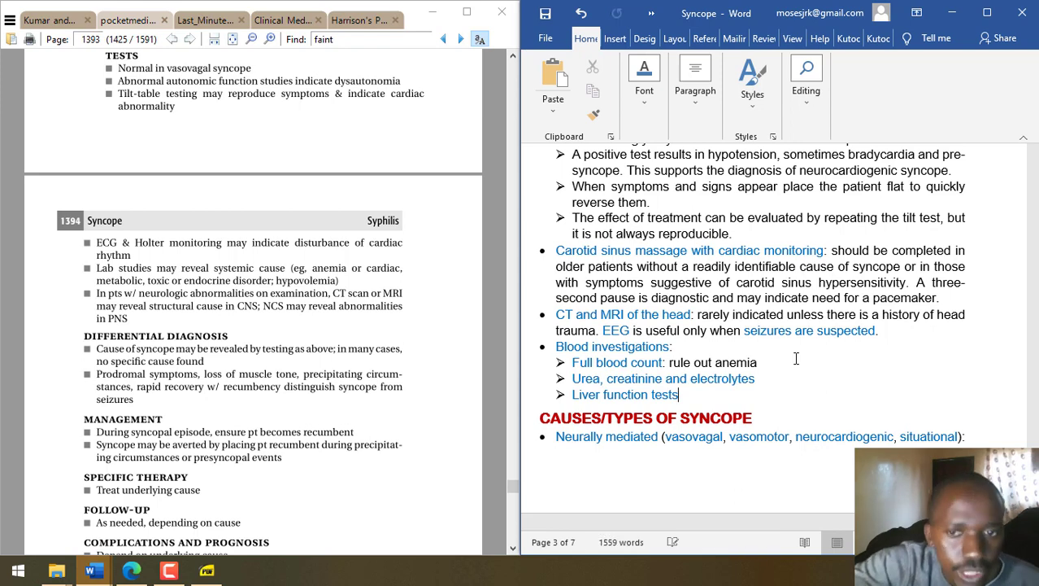
pyautogui.write('/Liver')
pyautogui.press('BackSpace')
pyautogui.press('BackSpace')
pyautogui.press('BackSpace')
pyautogui.press('BackSpace')
pyautogui.press('BackSpace')
pyautogui.press('BackSpace')
pyautogui.press('BackSpace')
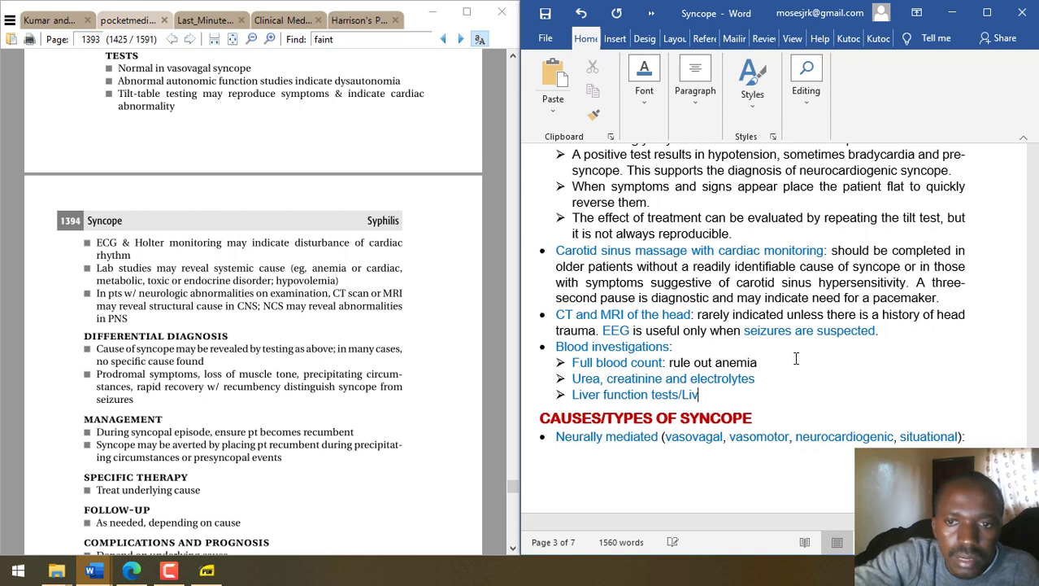
# - Add a "Liver enzymes" bullet below the liver function tests item
pyautogui.press('Return')
pyautogui.write('Liver e')
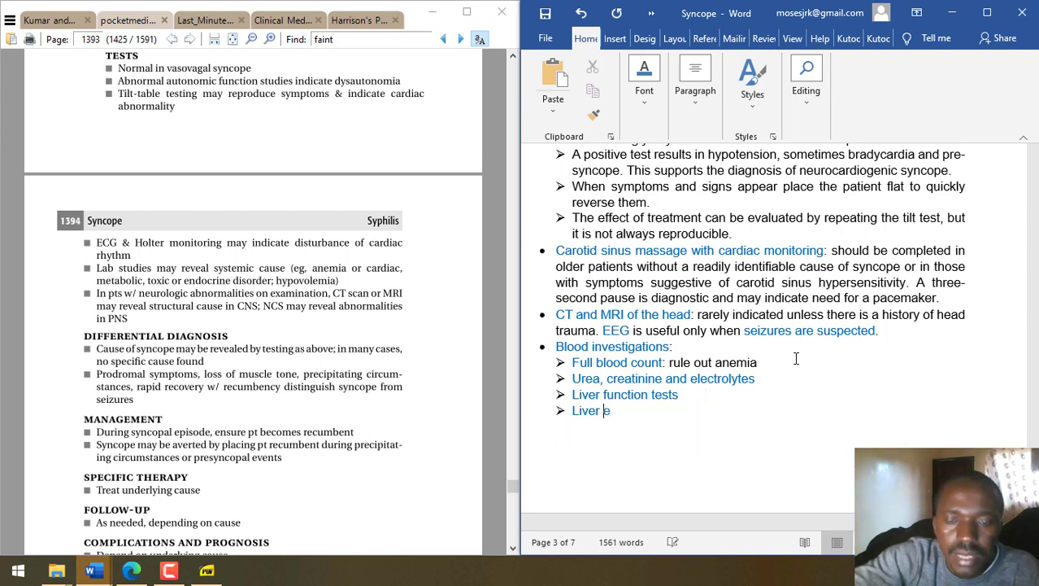
pyautogui.write('nzymes')
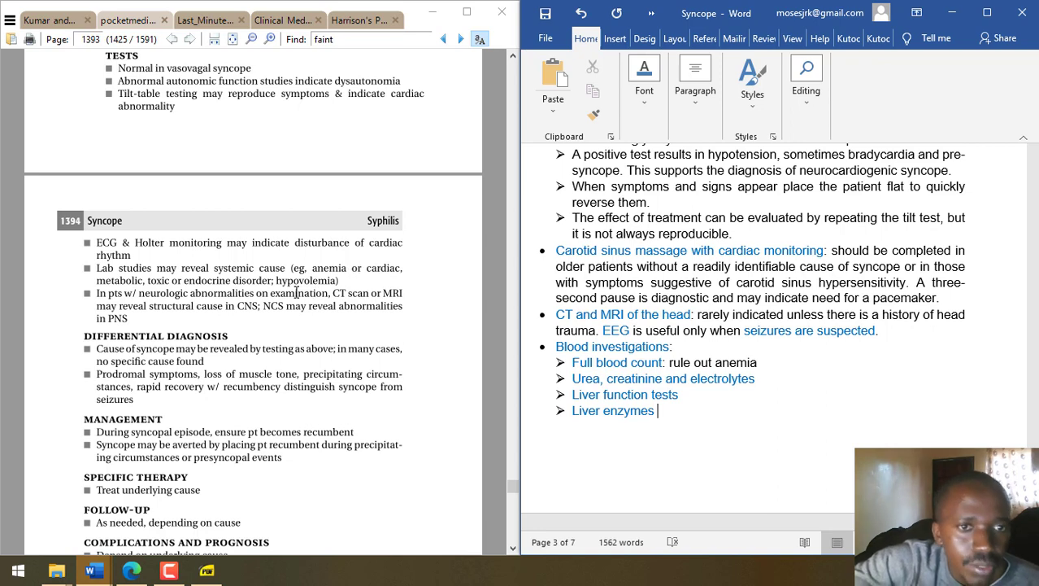
# - Add a "Serum glucose" bullet and move it to the start of the Blood investigations list, above Full blood count
pyautogui.press('Return')
pyautogui.write('Serum glucose')
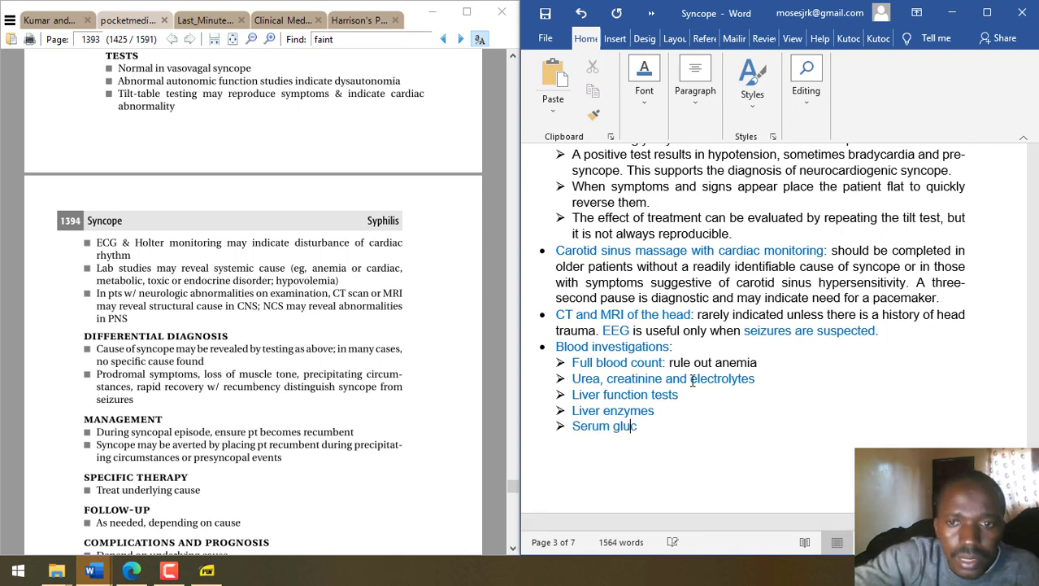
pyautogui.moveTo(669, 428); pyautogui.dragTo(573, 363)
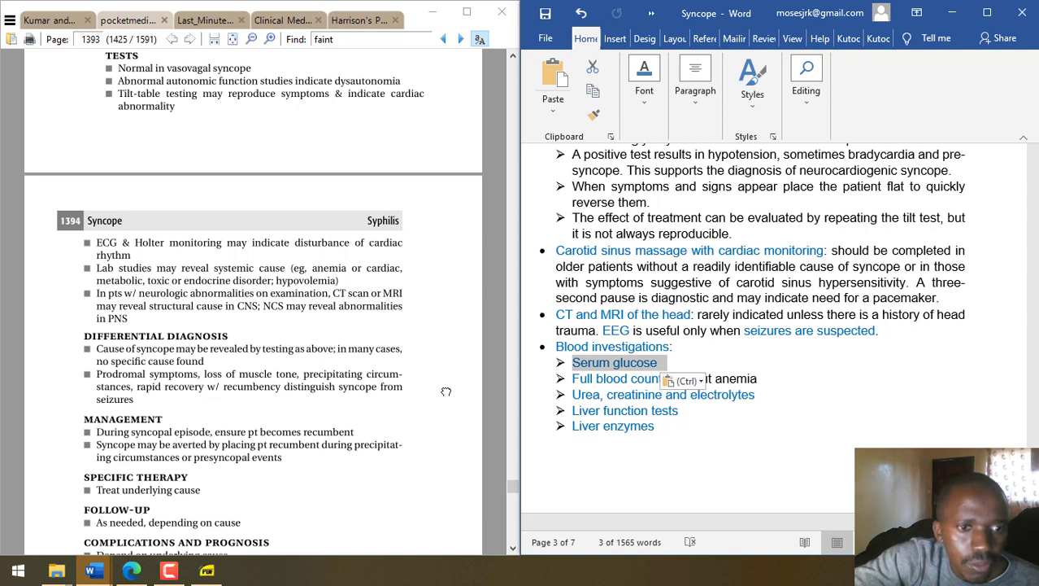
# - Review Table 19-7 on distinguishing generalized tonic-clonic seizure from syncope in the Last Minute internal medicine PDF, including its continuation on the next page
pyautogui.moveTo(447, 396); pyautogui.dragTo(411, 290)
pyautogui.click(164, 19)
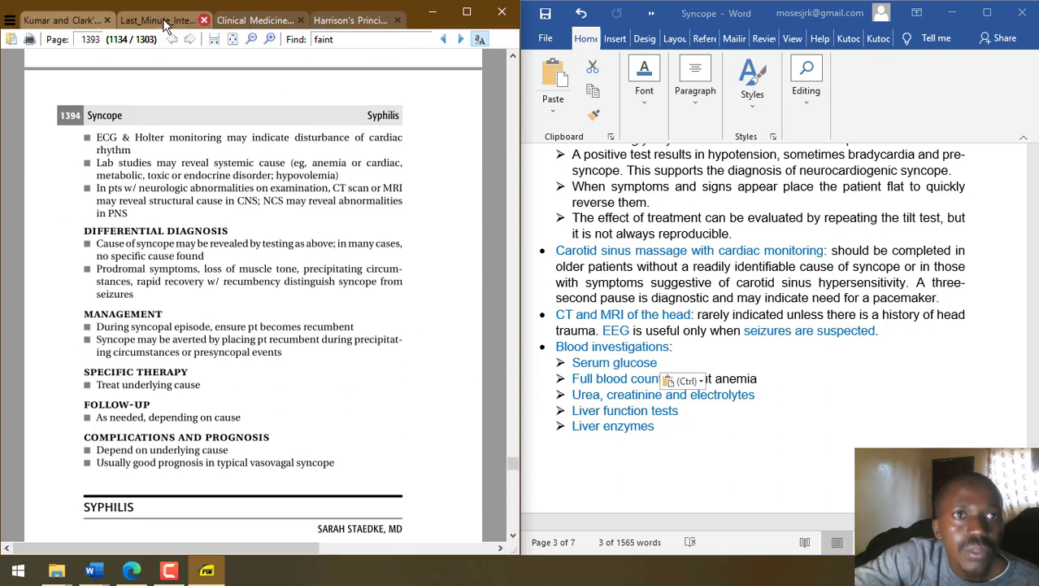
pyautogui.click(159, 21)
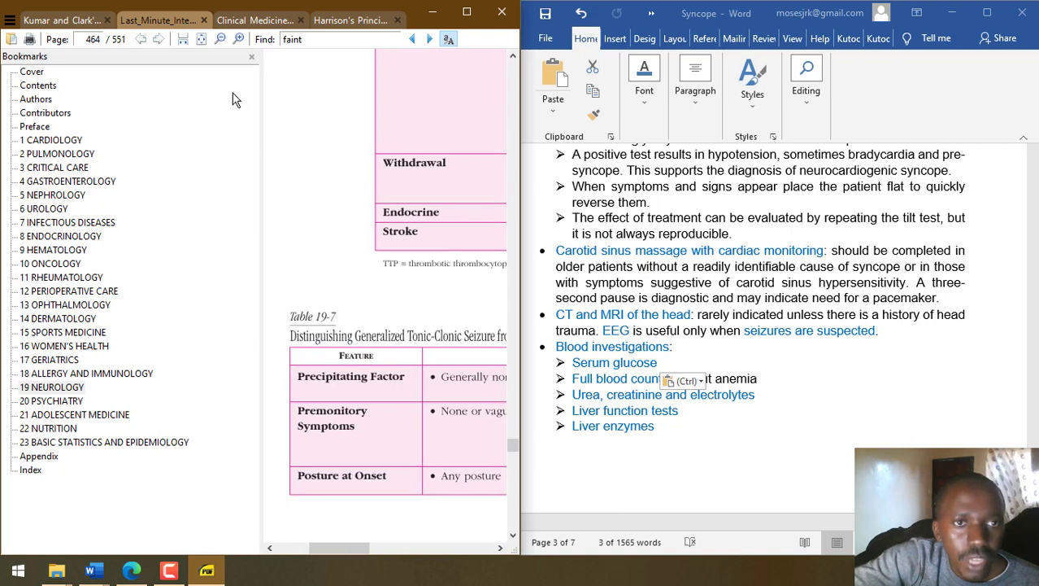
pyautogui.click(251, 55)
pyautogui.moveTo(305, 280); pyautogui.dragTo(274, 244)
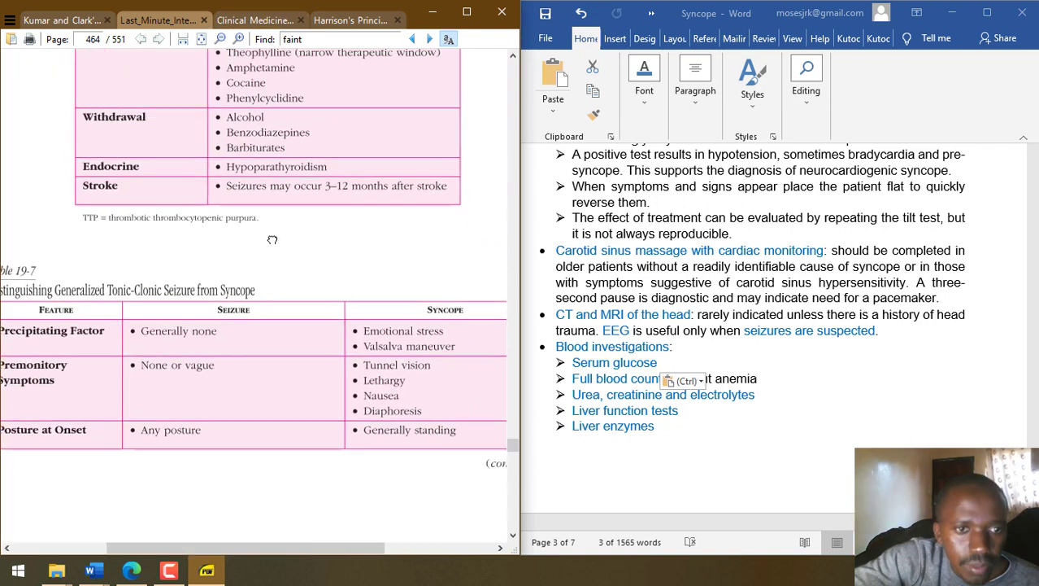
pyautogui.hotkey('ctrl', '-')
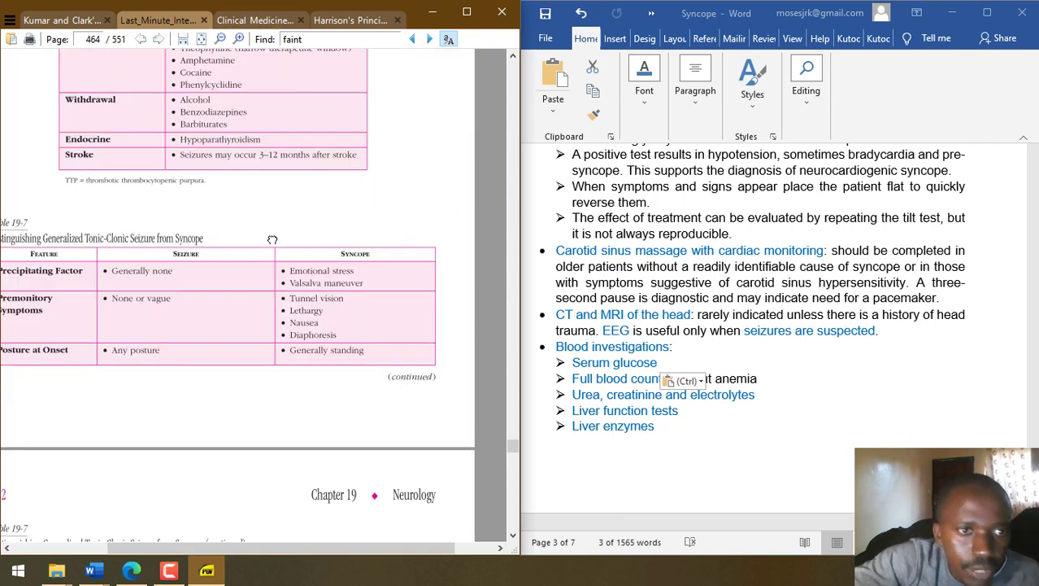
pyautogui.moveTo(273, 239); pyautogui.dragTo(304, 225)
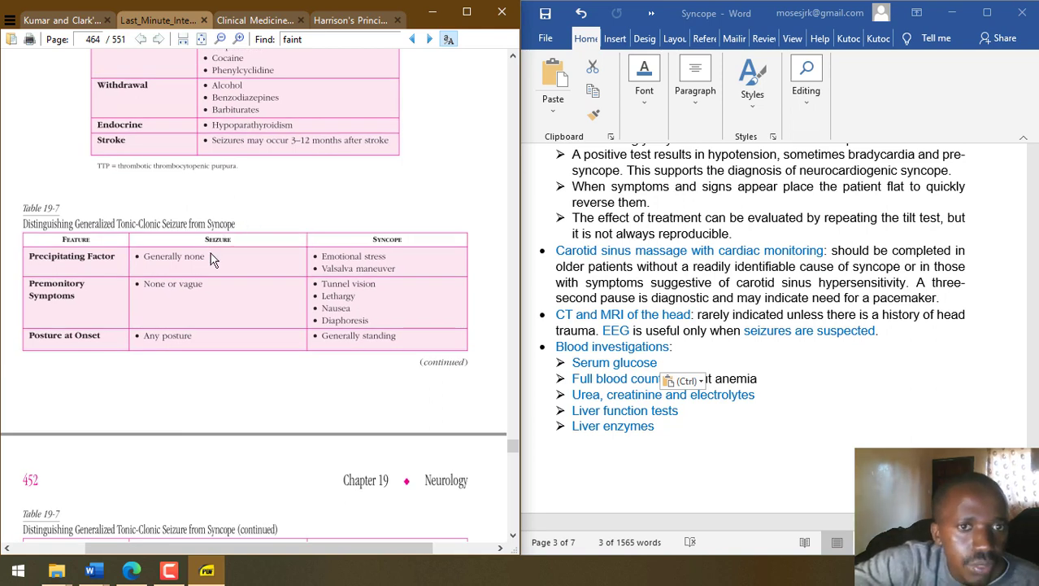
pyautogui.moveTo(170, 263); pyautogui.dragTo(196, 262)
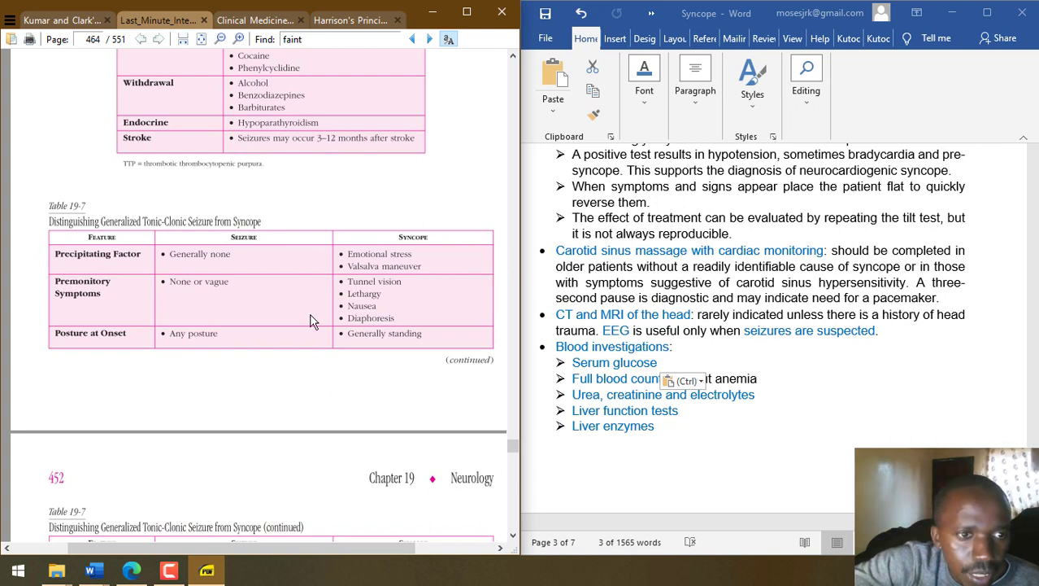
pyautogui.moveTo(229, 375); pyautogui.dragTo(211, 170)
pyautogui.scroll(-3, 229, 196)
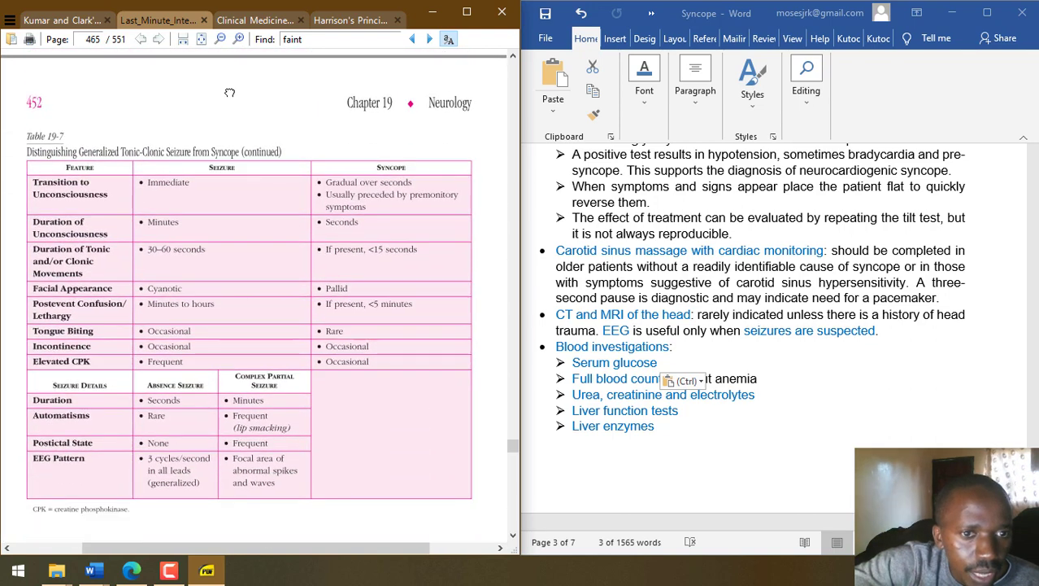
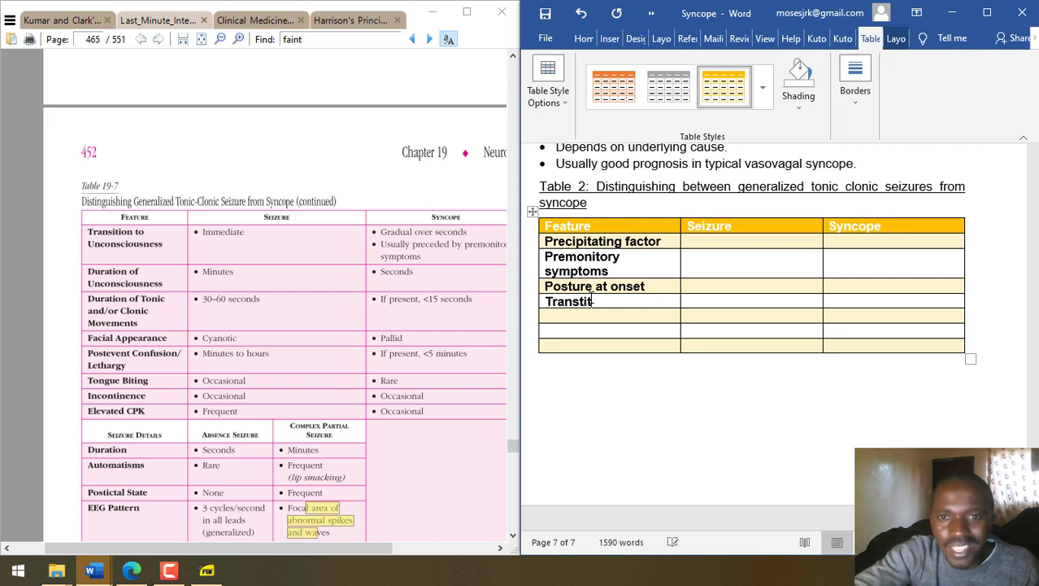
# - Complete the fourth feature label in Table 2 as "Transition to unconsciousness", correcting the spelling of both misspelled words
pyautogui.write('tion to uncosnc')
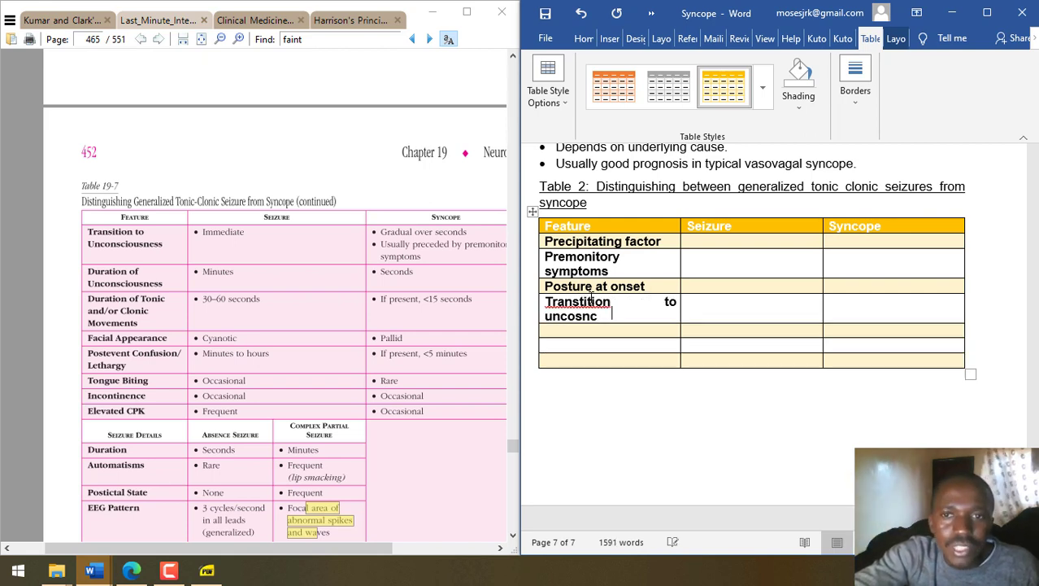
pyautogui.press('BackSpace')
pyautogui.write('inoe')
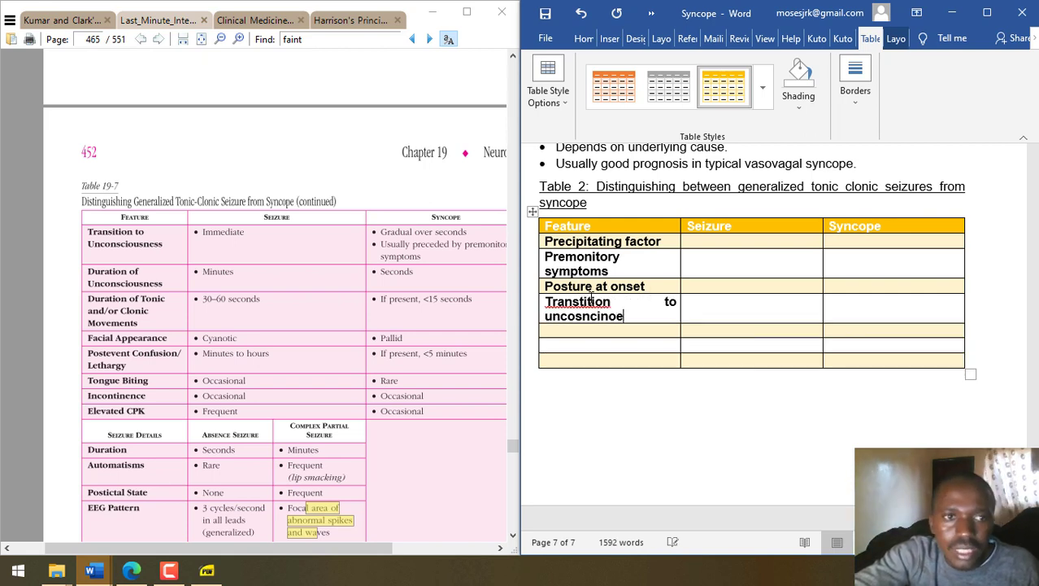
pyautogui.write('usness')
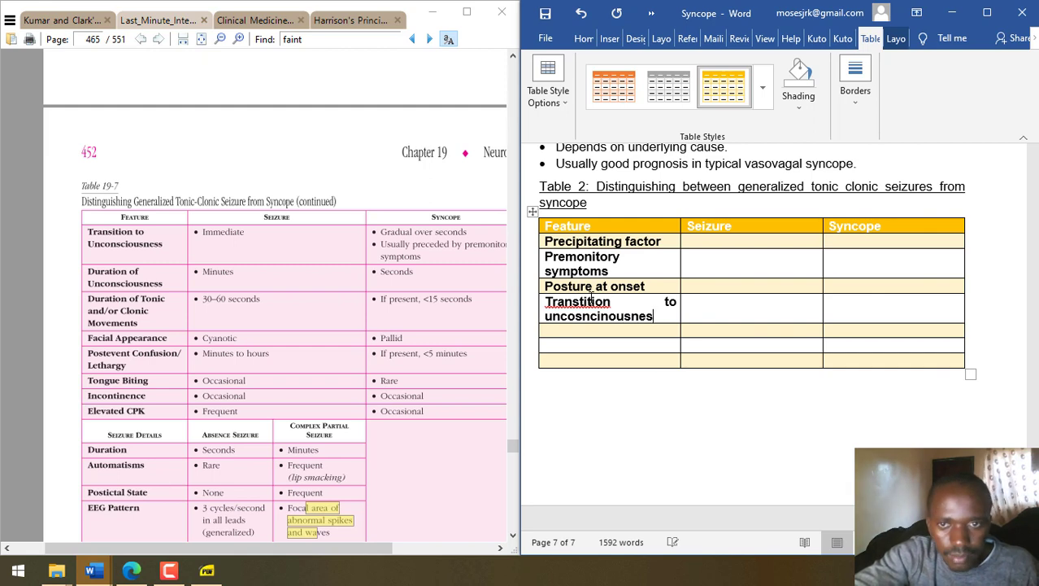
pyautogui.rightClick(579, 294)
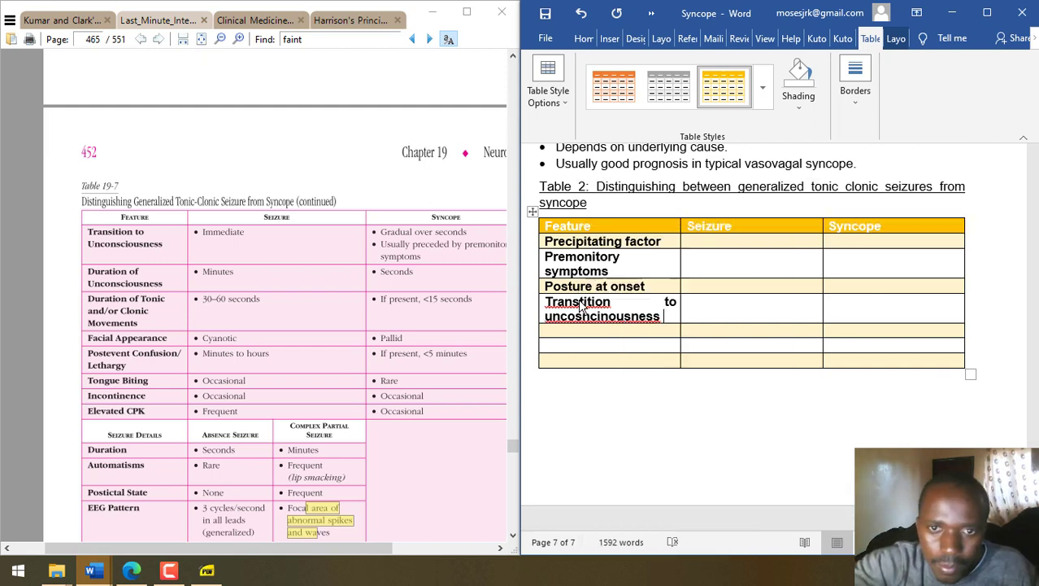
pyautogui.rightClick(580, 302)
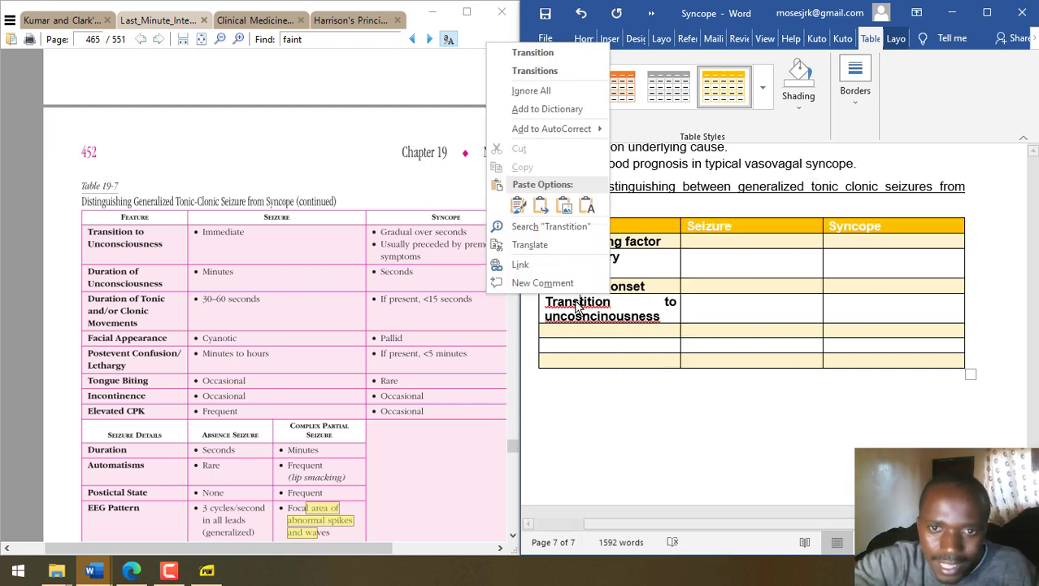
pyautogui.click(535, 52)
pyautogui.rightClick(587, 316)
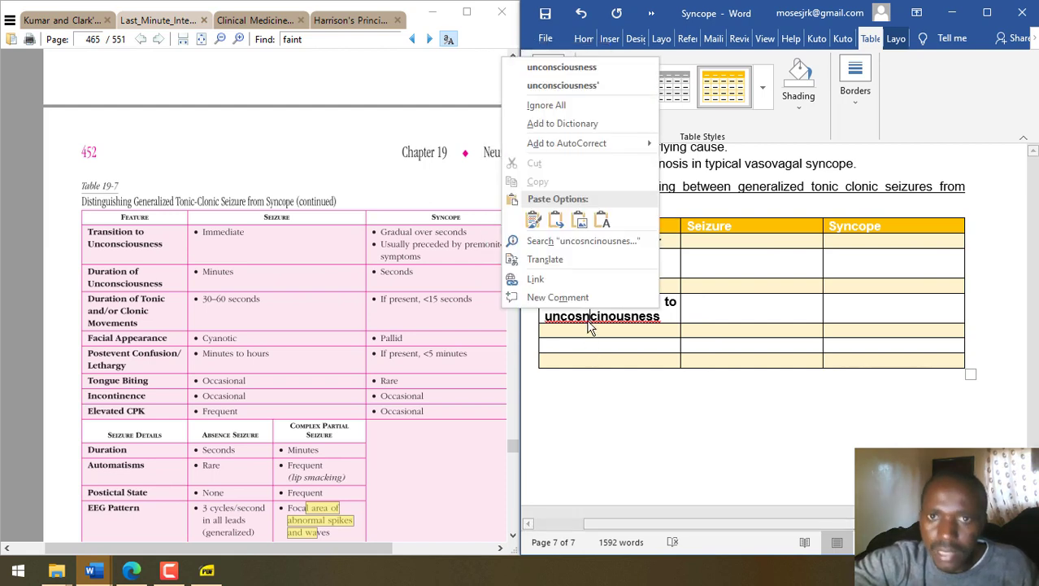
pyautogui.click(563, 63)
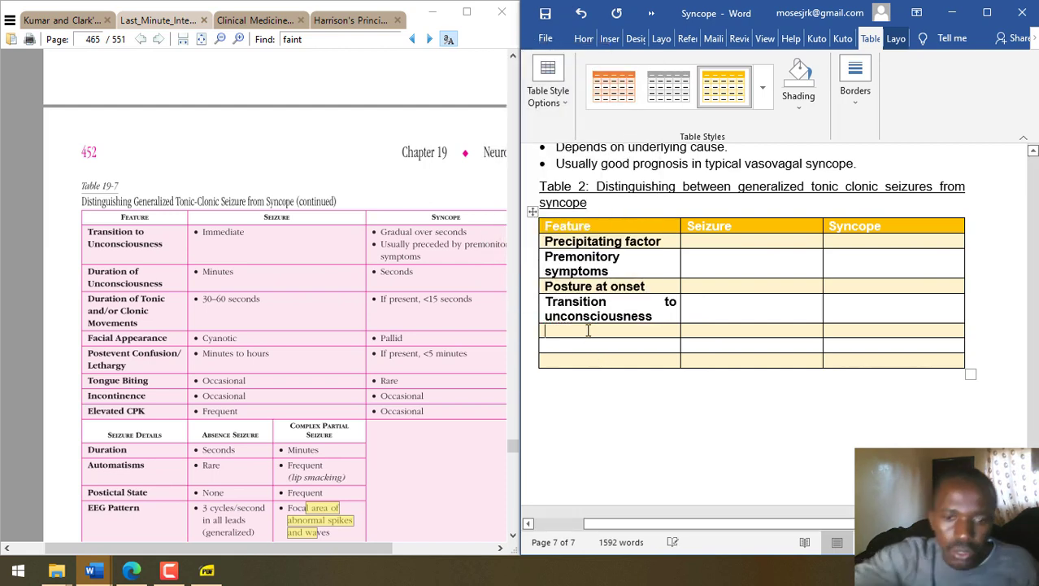
# - Enter "Duration of unconsciousness" as the next feature label in Table 2, with its spelling corrected
pyautogui.write('Duration c')
pyautogui.write('f unconsciouenss')
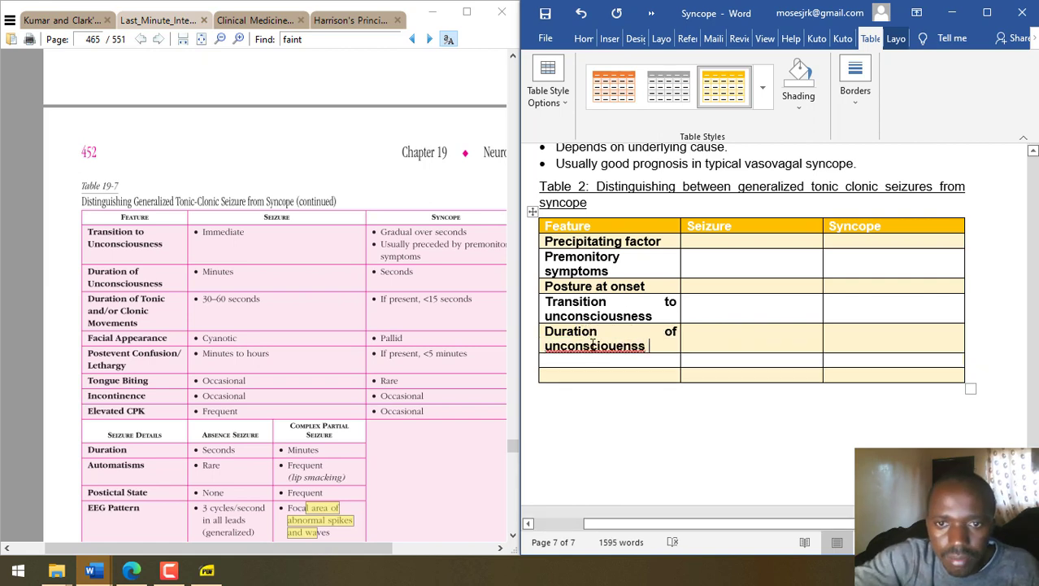
pyautogui.rightClick(594, 343)
pyautogui.click(565, 102)
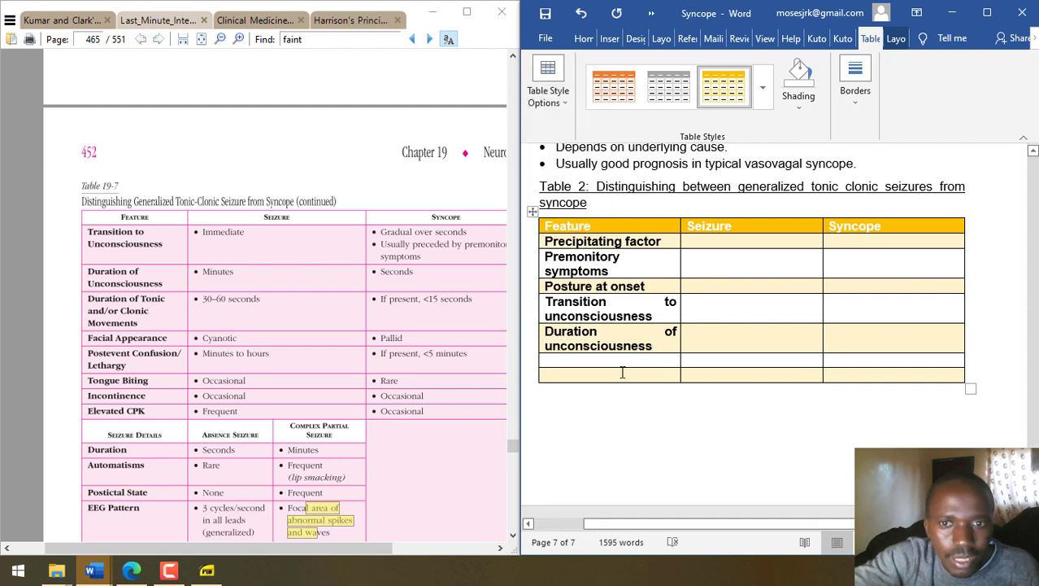
# - Enter "Duration of tonic and/or clonic movements" and "Facial appearance" as the next two feature labels in Table 2
pyautogui.write('Dura')
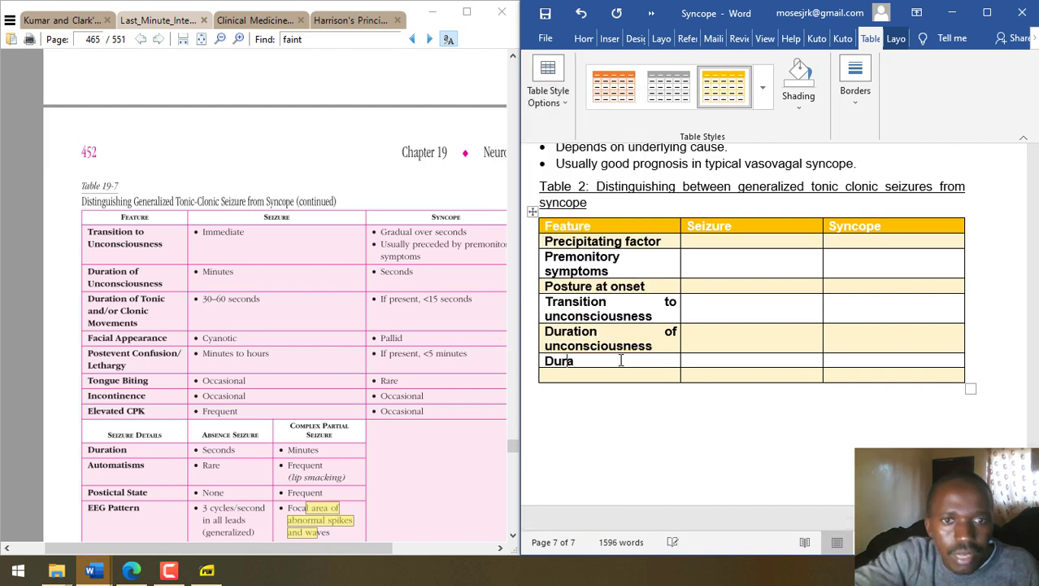
pyautogui.write('tion of tonic')
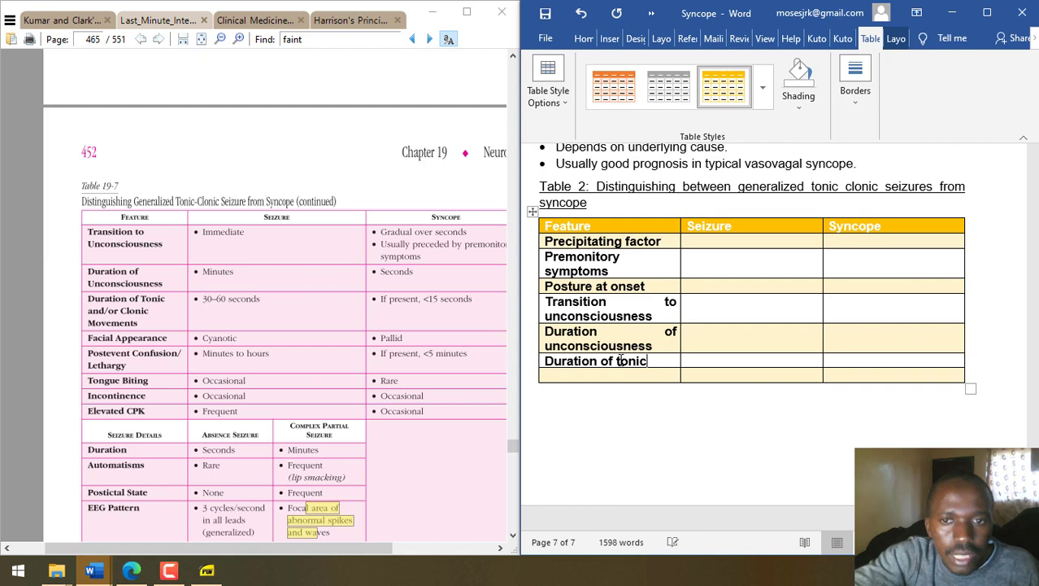
pyautogui.write(' and/or clonic movemen')
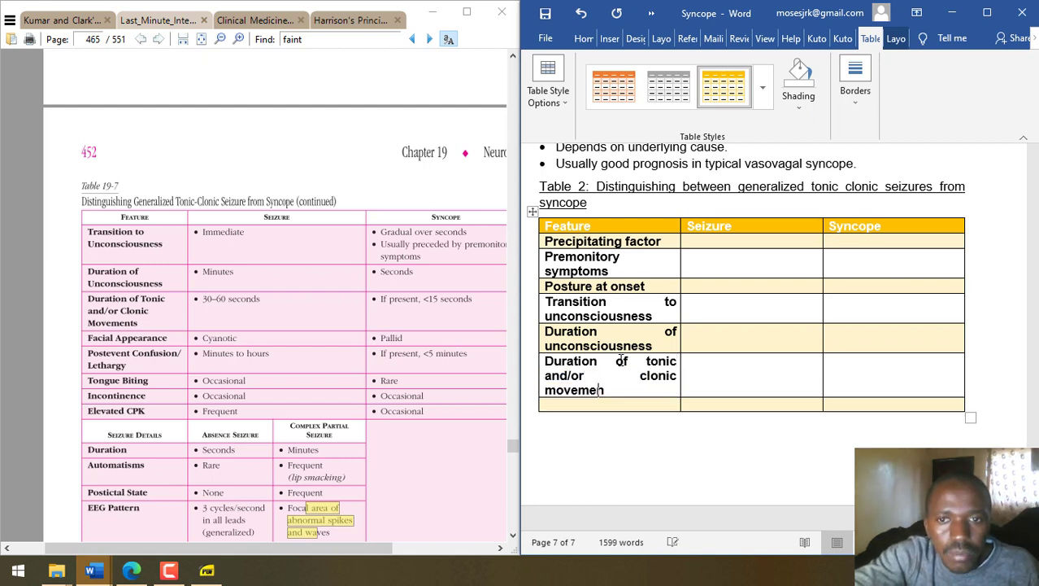
pyautogui.write('tsFacial appearance')
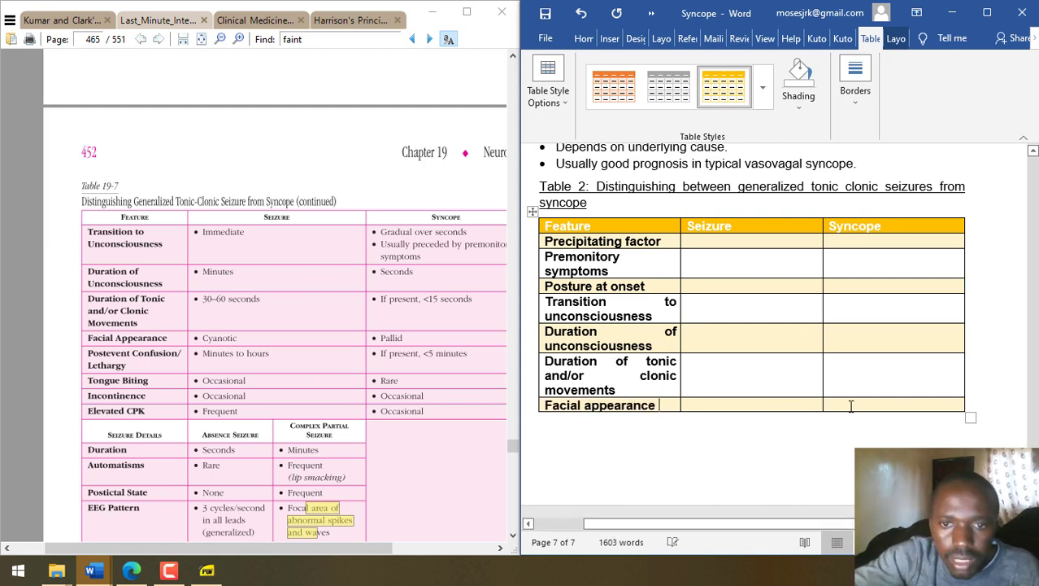
# - Insert additional rows below "Facial appearance" in Table 2 and enter "Post-event confusion/lethargy" as the next feature label
pyautogui.moveTo(851, 406); pyautogui.dragTo(639, 317)
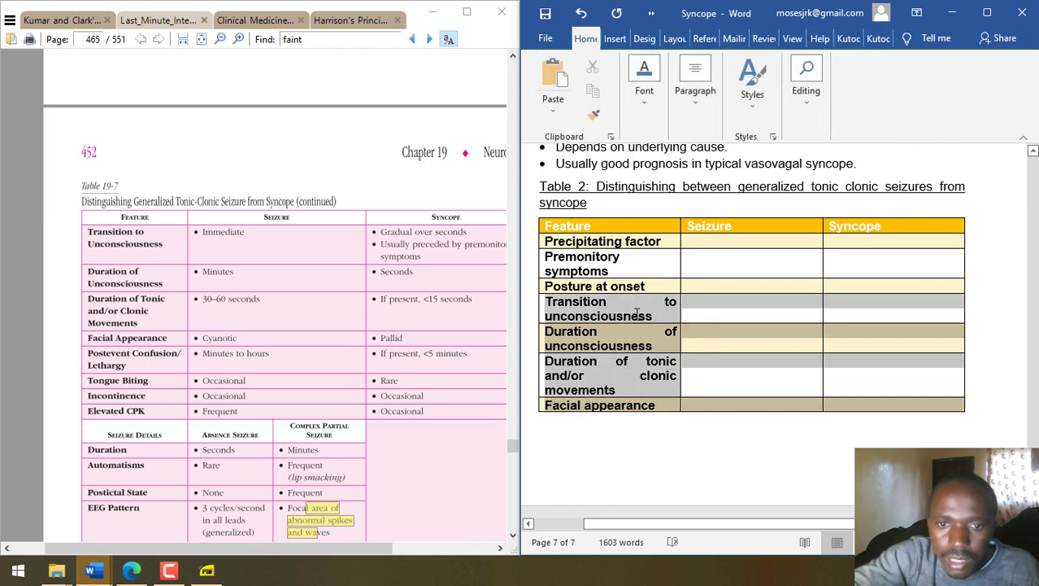
pyautogui.rightClick(631, 304)
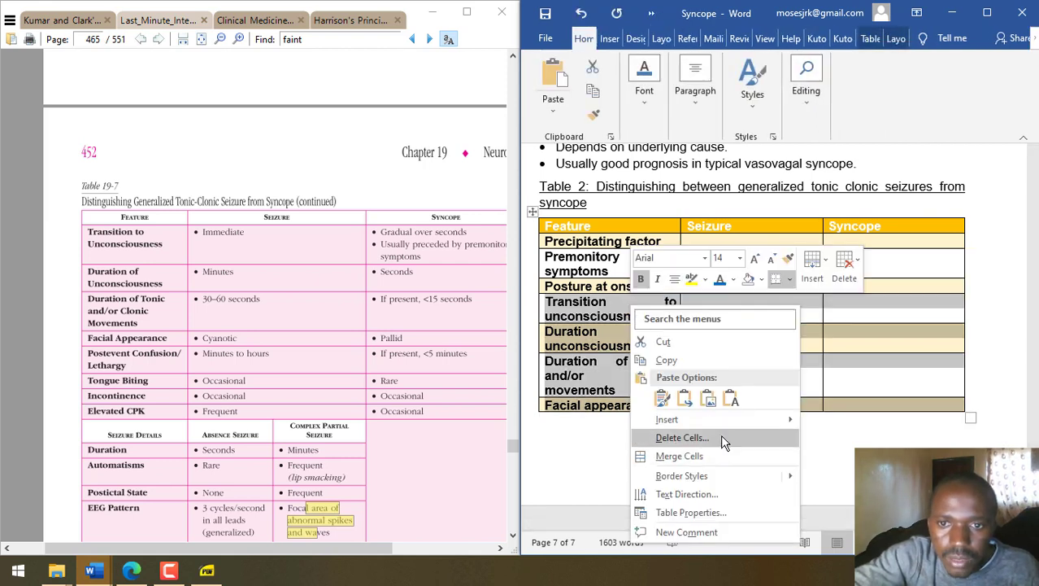
pyautogui.moveTo(722, 419)
pyautogui.click(874, 477)
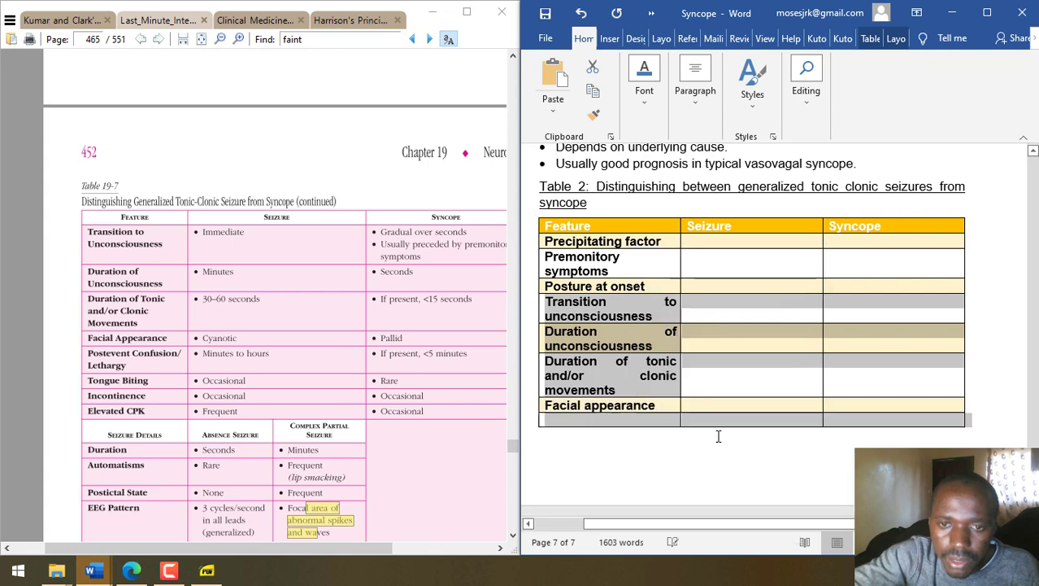
pyautogui.click(577, 419)
pyautogui.write('Pos')
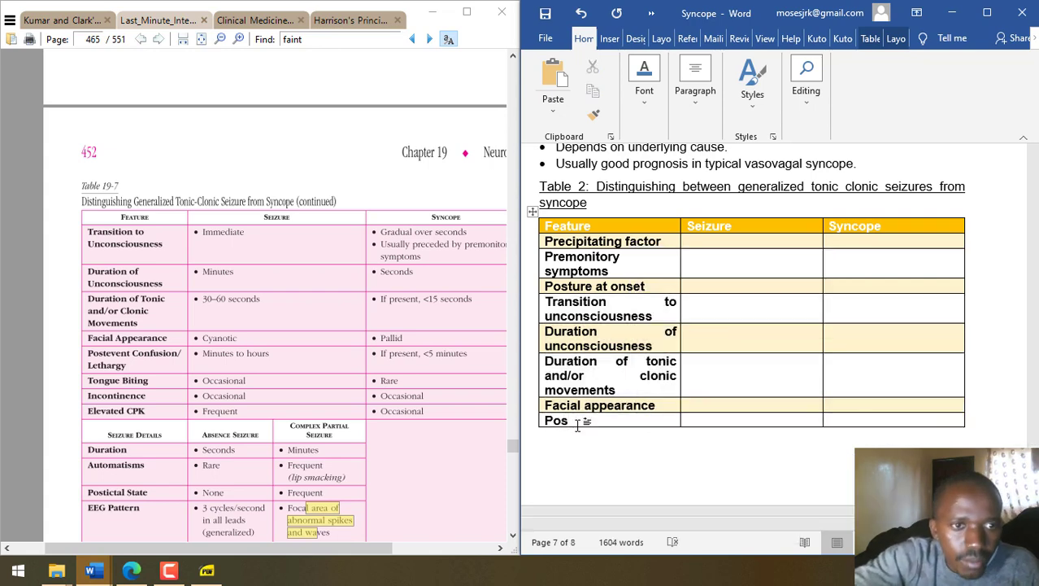
pyautogui.write('t-event confusion/le')
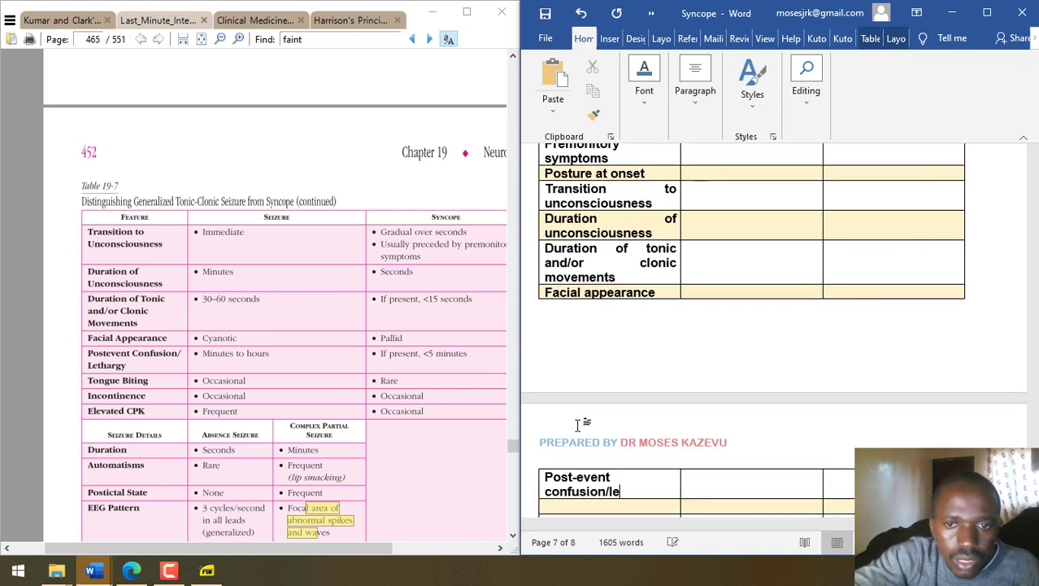
pyautogui.write('thergy')
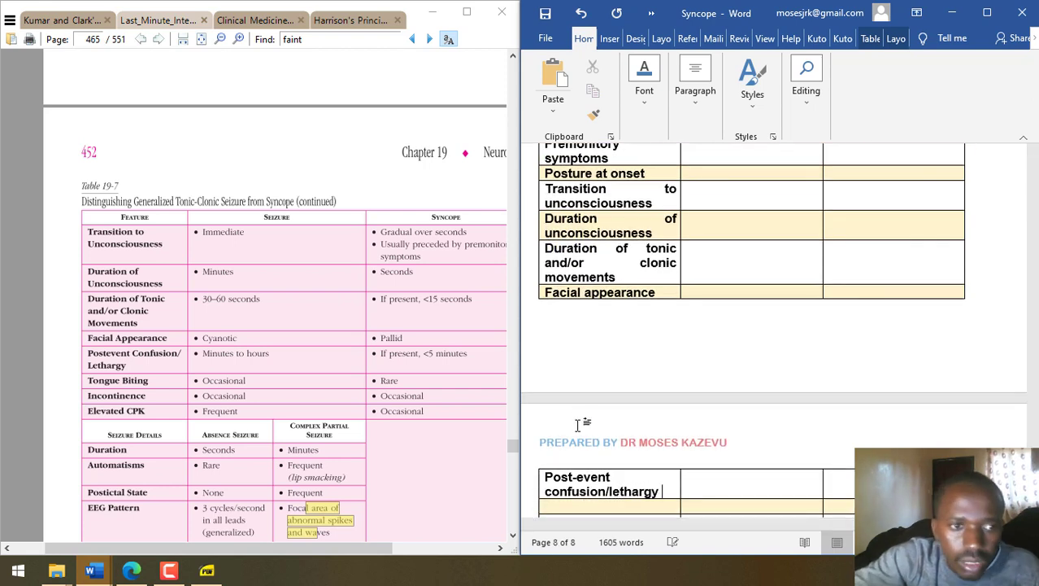
# - Enter "Tongue biting" and "Incontinence" as the next two feature labels in Table 2
pyautogui.write('Tongue biting')
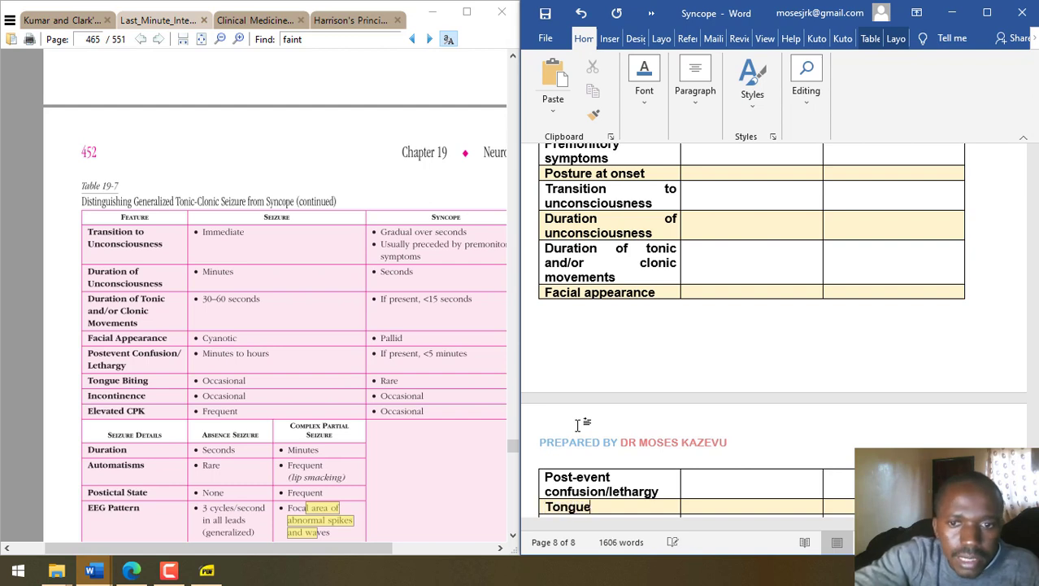
pyautogui.press('Tab')
pyautogui.press('Tab')
pyautogui.press('Tab')
pyautogui.write('I')
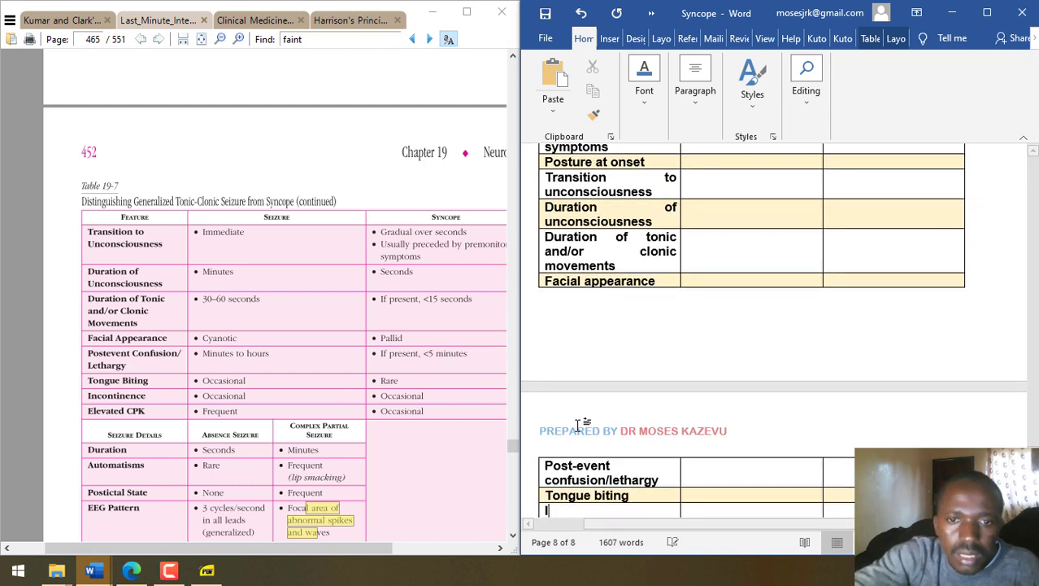
pyautogui.write('ncontinence')
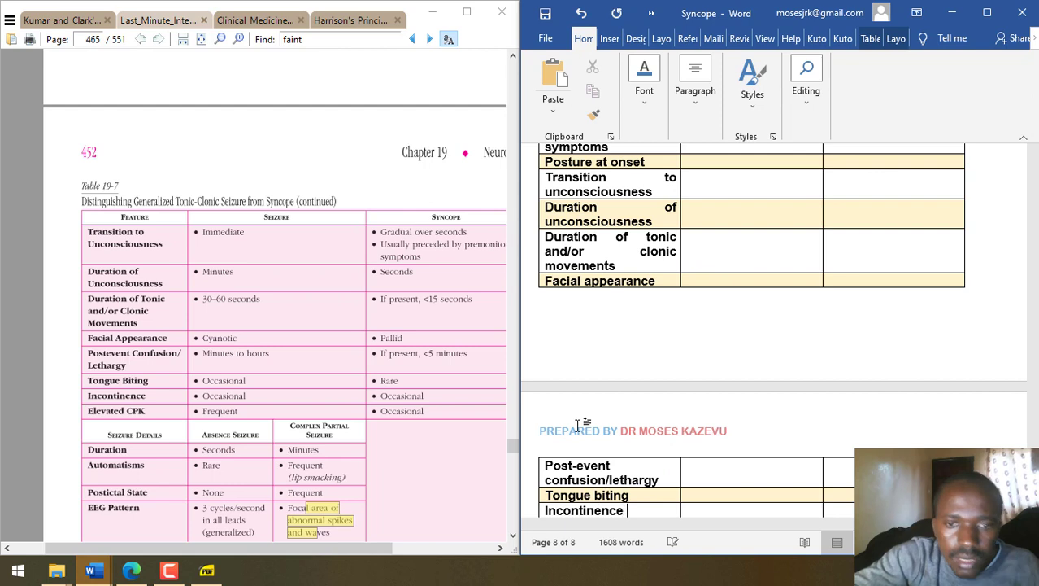
# - Enter "Elevated CPK (Creatine phosphokinase)" as the feature label below Incontinence, taking the abbreviation's meaning from the PDF footnote
pyautogui.press('Tab')
pyautogui.press('Tab')
pyautogui.press('Tab')
pyautogui.write('Elevated ')
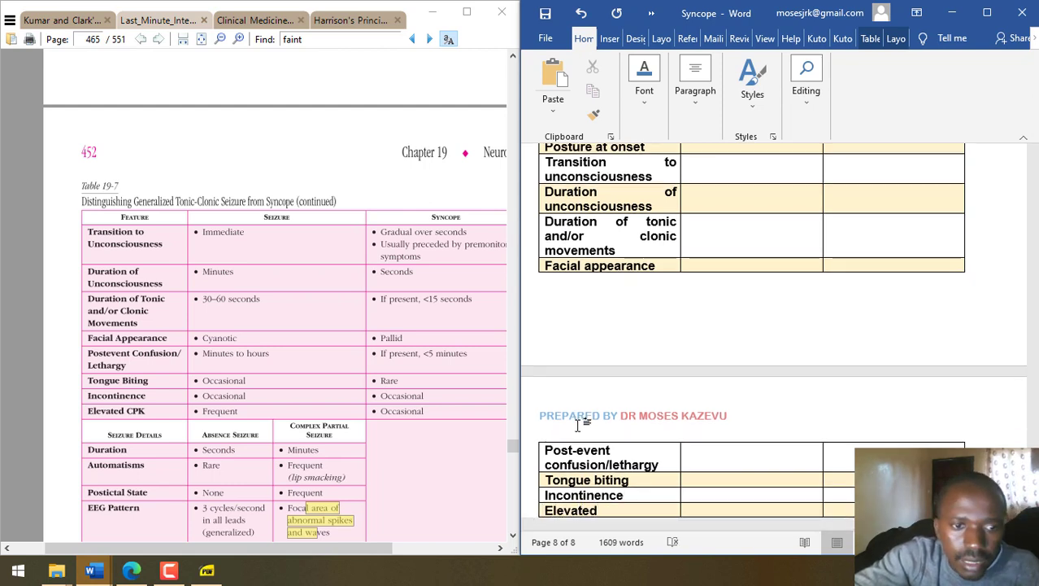
pyautogui.write('CPK')
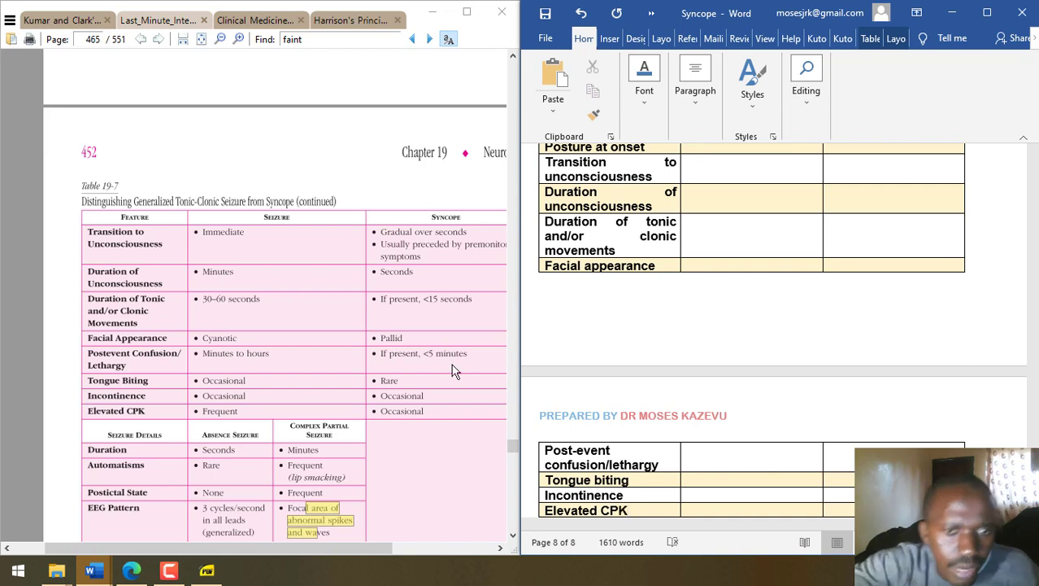
pyautogui.click(414, 410)
pyautogui.scroll(-3, 403, 322)
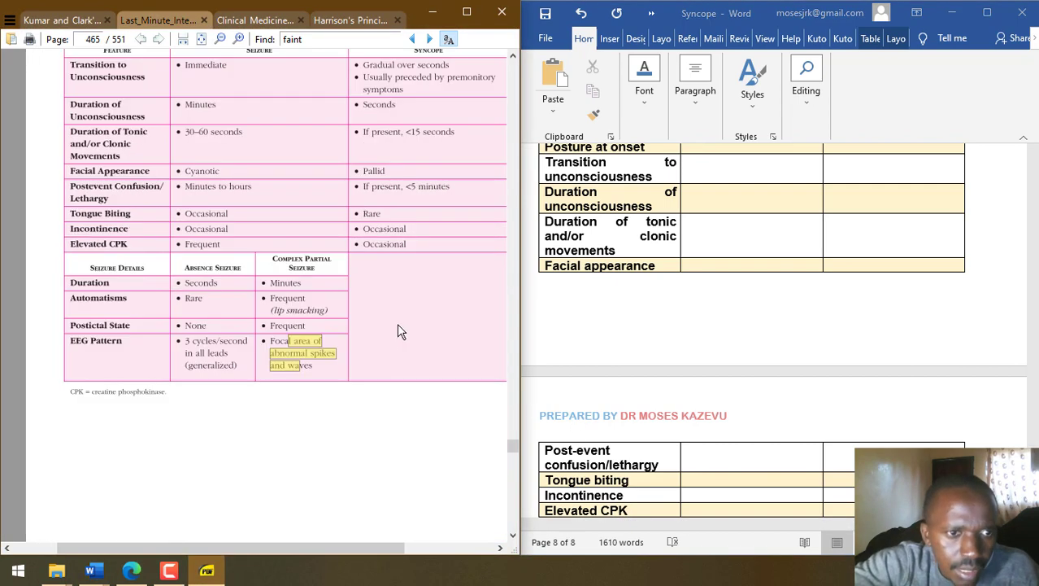
pyautogui.click(639, 515)
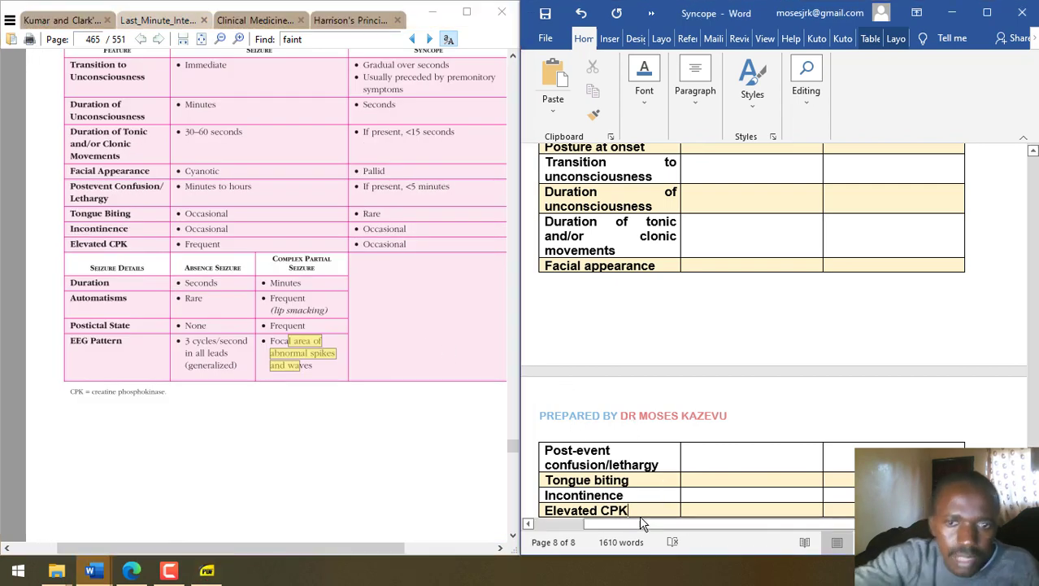
pyautogui.write('(Creatinin')
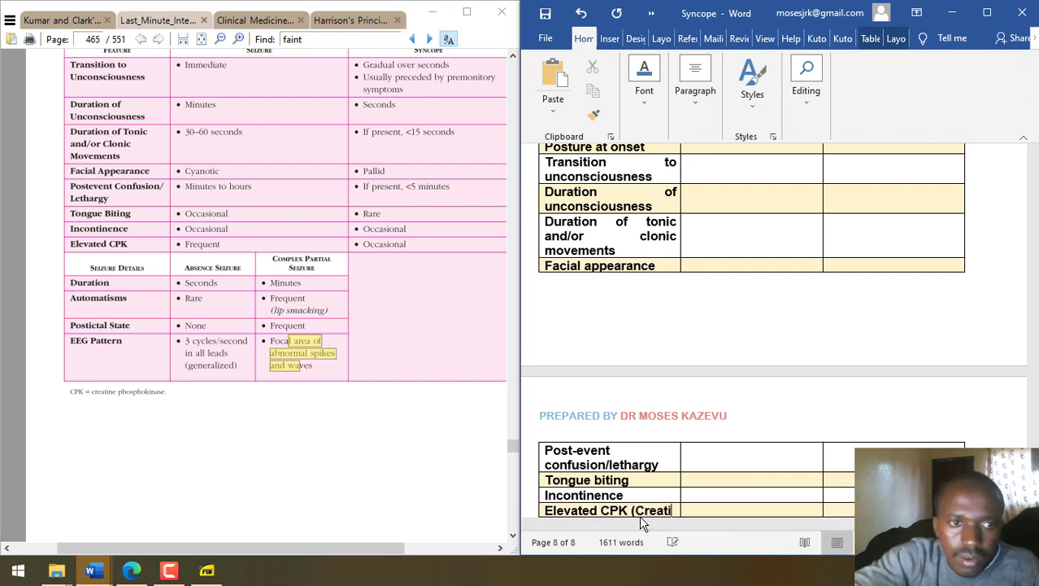
pyautogui.press('BackSpace')
pyautogui.press('BackSpace')
pyautogui.write('e phosphokinase')
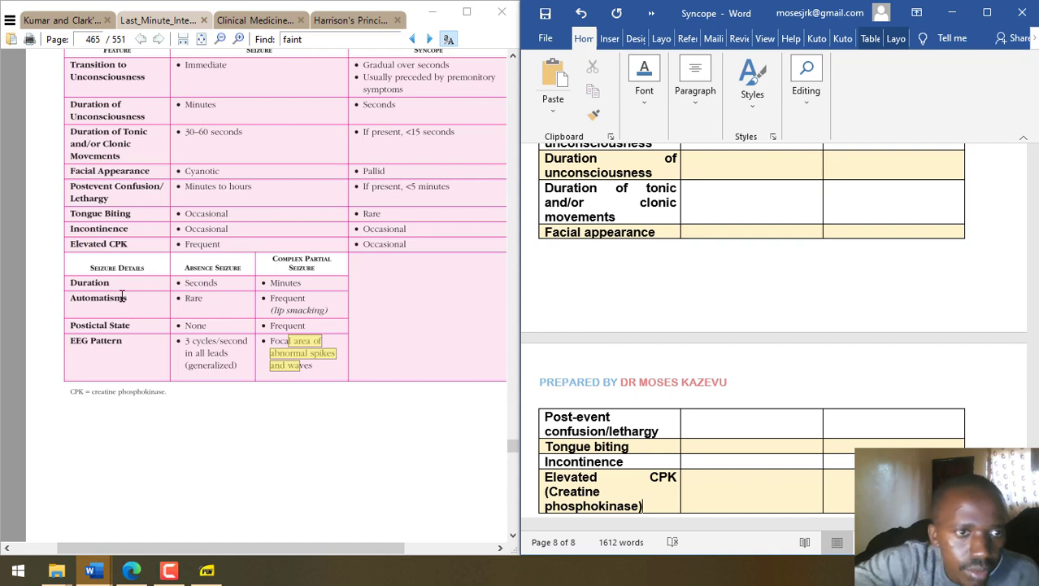
# - Return to the start of Table 19-7 in the PDF and widen the Feature column of Table 2 in the notes
pyautogui.moveTo(213, 283); pyautogui.dragTo(267, 281)
pyautogui.click(264, 277)
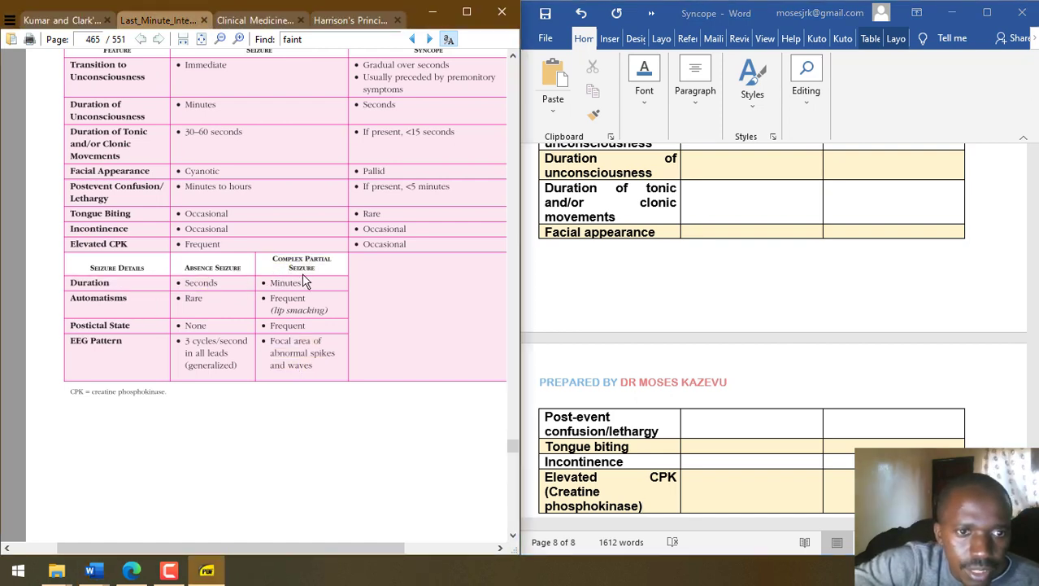
pyautogui.moveTo(453, 324); pyautogui.dragTo(462, 274)
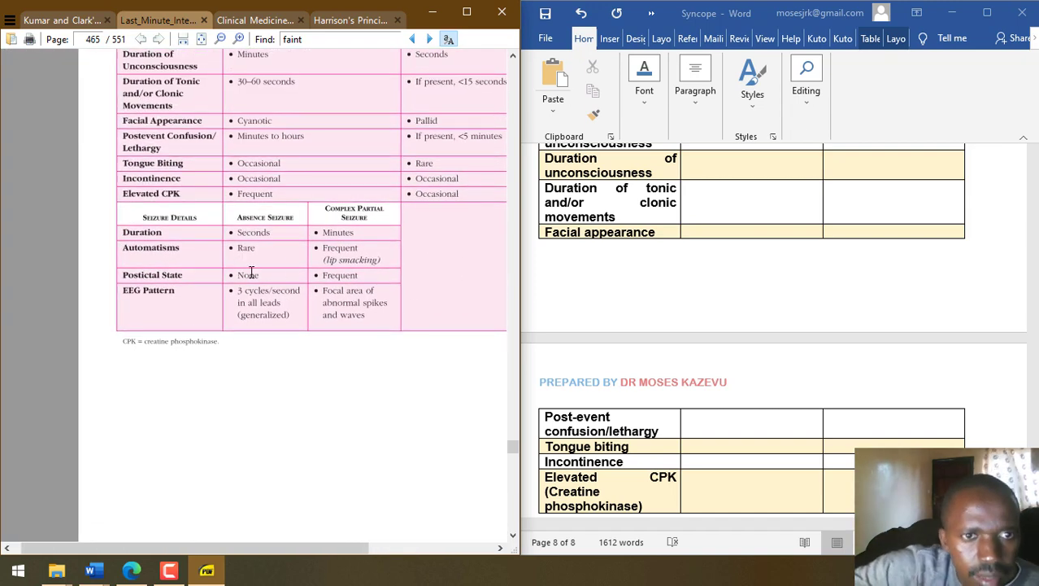
pyautogui.scroll(10, 390, 290)
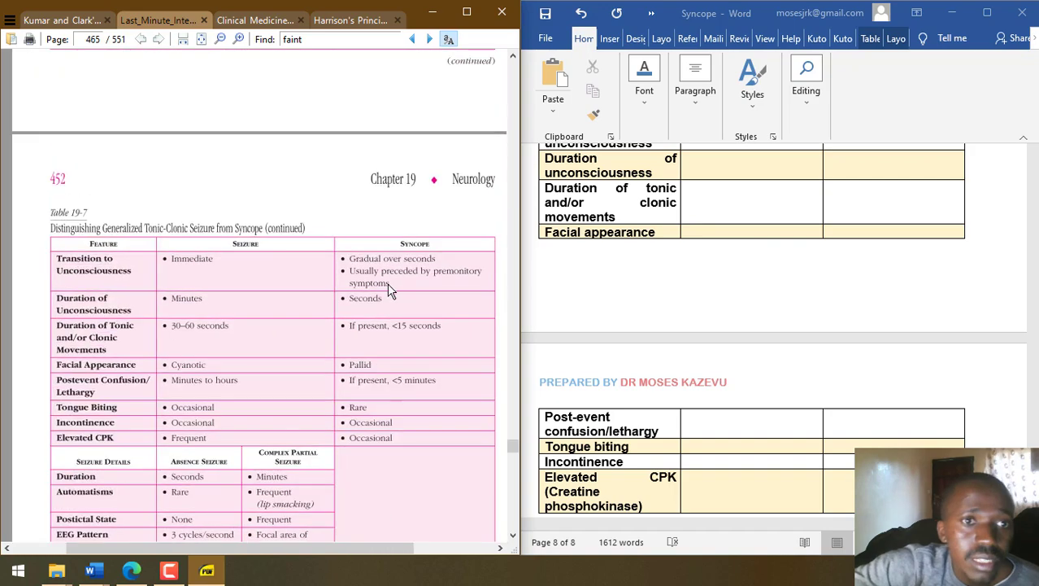
pyautogui.click(721, 429)
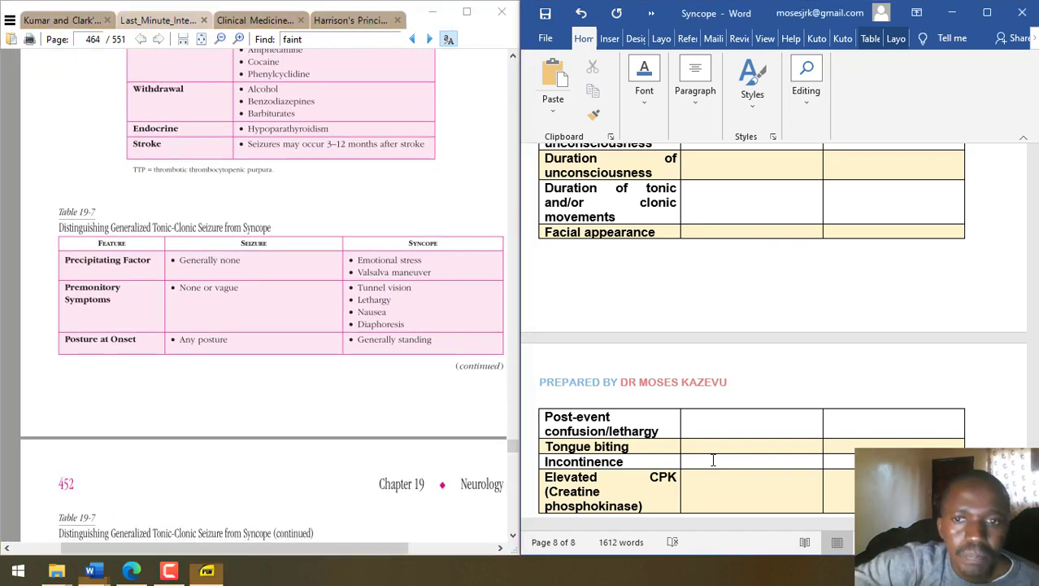
pyautogui.click(753, 218)
pyautogui.scroll(5, 757, 218)
pyautogui.scroll(10, 756, 220)
pyautogui.scroll(-15, 756, 219)
pyautogui.scroll(7, 757, 224)
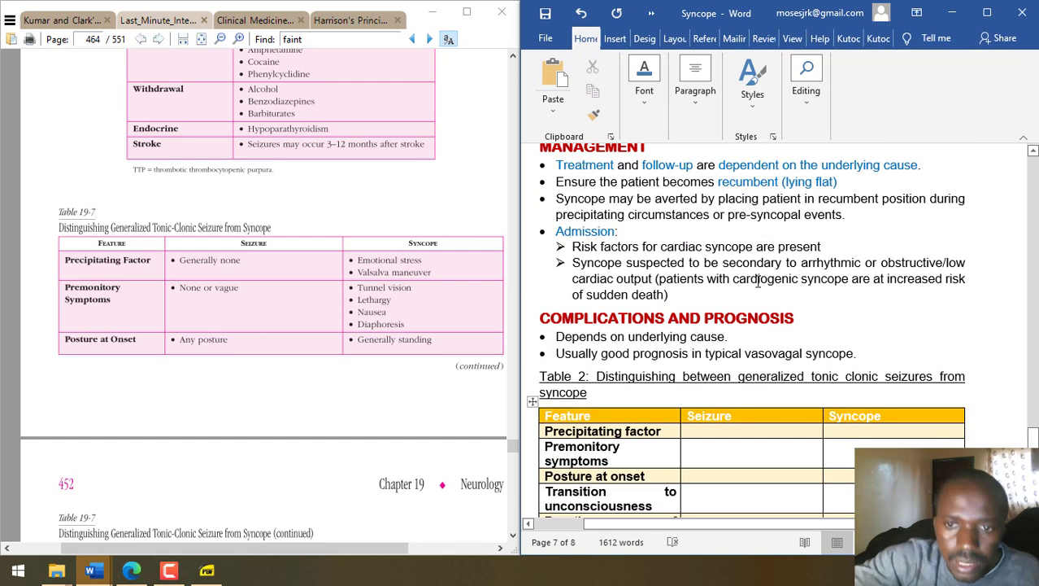
pyautogui.moveTo(681, 423); pyautogui.dragTo(708, 422)
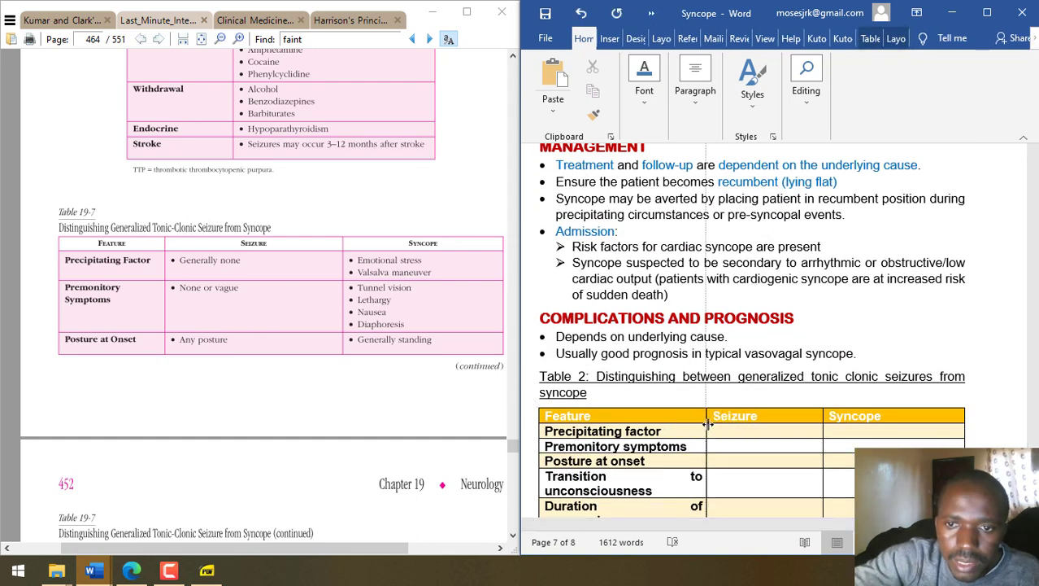
# - Fill in the precipitating factor row with "Generally none" for seizure and "Emotional stress" and "Valsalva maneuver" for syncope
pyautogui.click(763, 433)
pyautogui.write('Generally non')
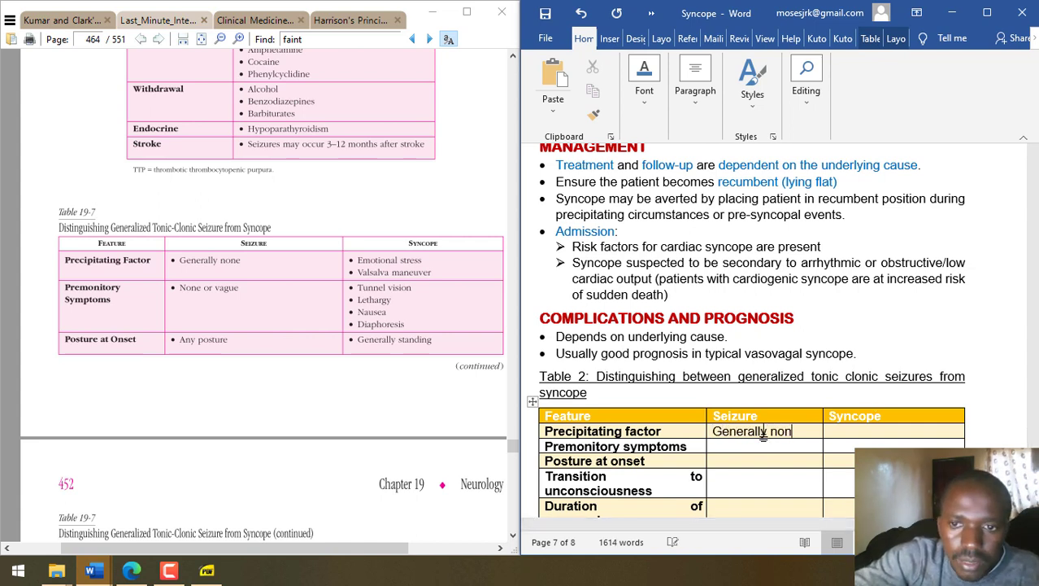
pyautogui.write('eEmotion')
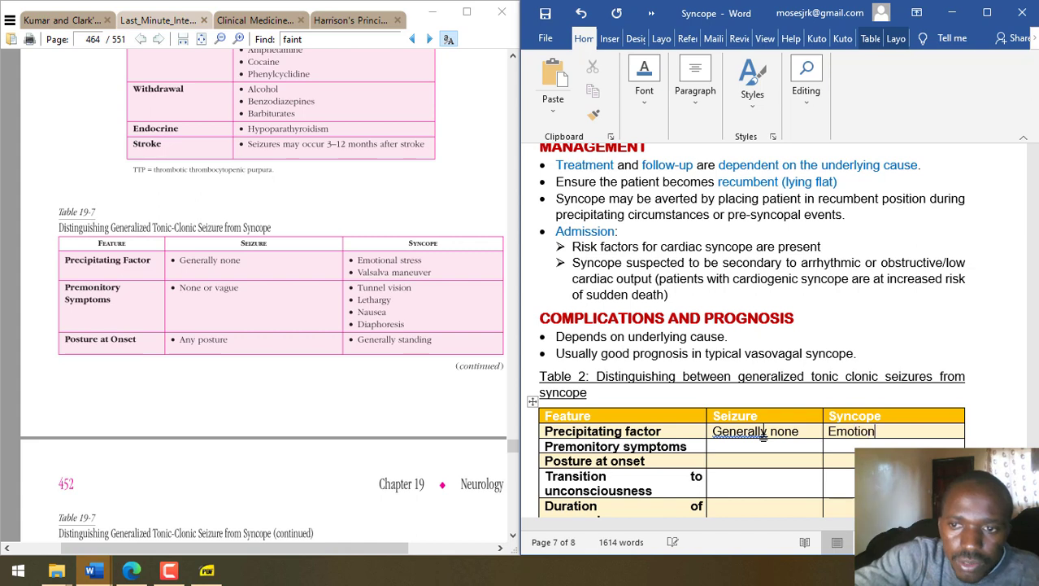
pyautogui.write('al stress')
pyautogui.press('Return')
pyautogui.write('Valv')
pyautogui.press('BackSpace')
pyautogui.write('salva mane')
pyautogui.press('BackSpace')
pyautogui.write('a maneu')
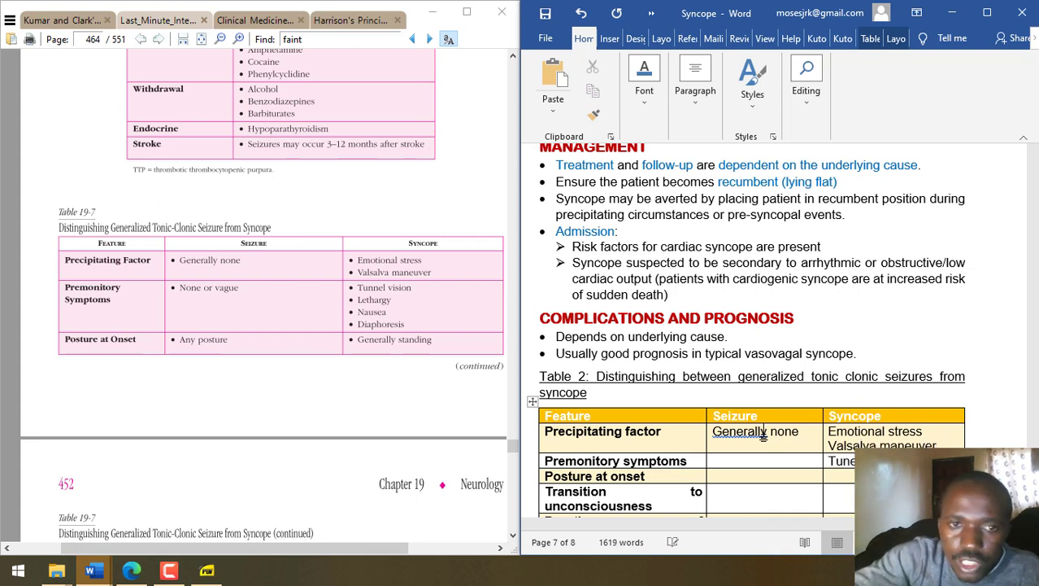
# - List tunnel vision, lethargy, nausea and diaphoresis as premonitory symptoms of syncope, and enter "None or vague" in the Seizure column
pyautogui.press('Return')
pyautogui.write('Letha')
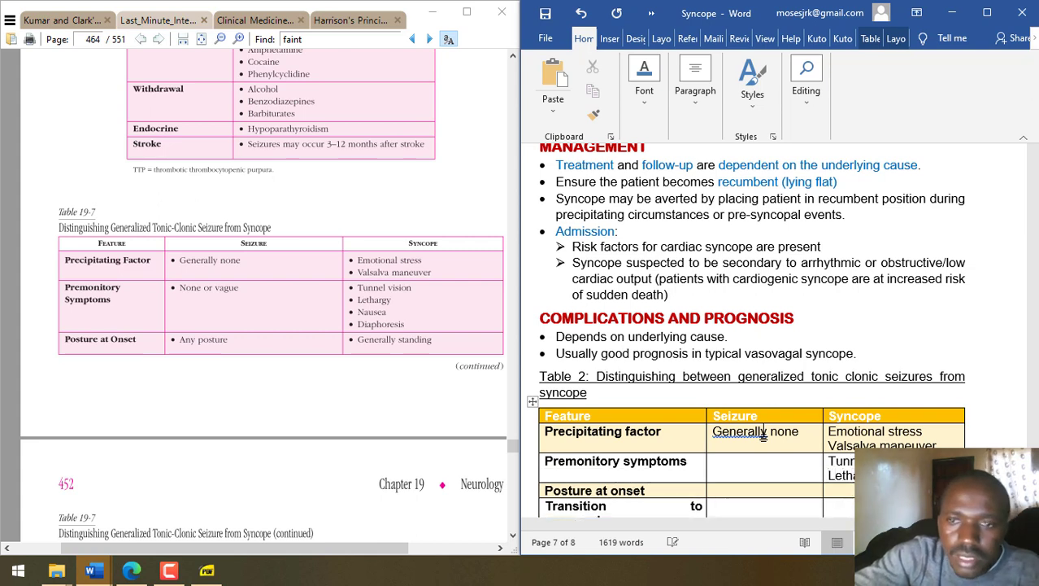
pyautogui.press('Return')
pyautogui.write('Naus')
pyautogui.press('Return')
pyautogui.write('Diap')
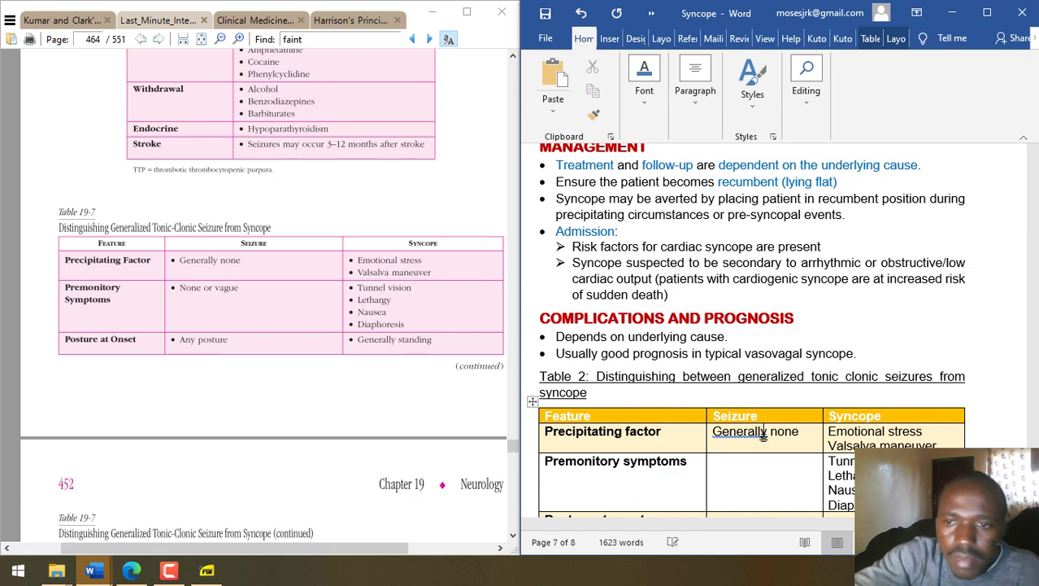
pyautogui.press('Tab')
pyautogui.press('Tab')
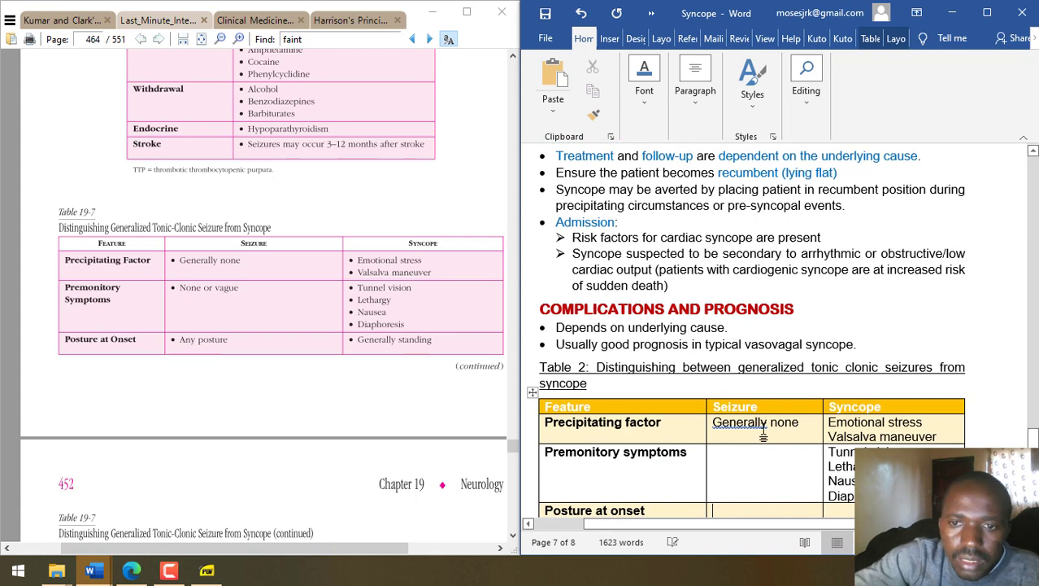
pyautogui.write('None or vague')
# - Add a "Chest X-ray" bullet directly above "Blood investigations" in the investigations list
pyautogui.press('Up')
pyautogui.press('Up')
pyautogui.press('Up')
pyautogui.press('Up')
pyautogui.press('Up')
pyautogui.press('Up')
pyautogui.press('Up')
pyautogui.press('Up')
pyautogui.press('Up')
pyautogui.press('Up')
pyautogui.press('Up')
pyautogui.press('Up')
pyautogui.press('Up')
pyautogui.press('Up')
pyautogui.press('Up')
pyautogui.press('Up')
pyautogui.press('Up')
pyautogui.press('Up')
pyautogui.press('Up')
pyautogui.press('Up')
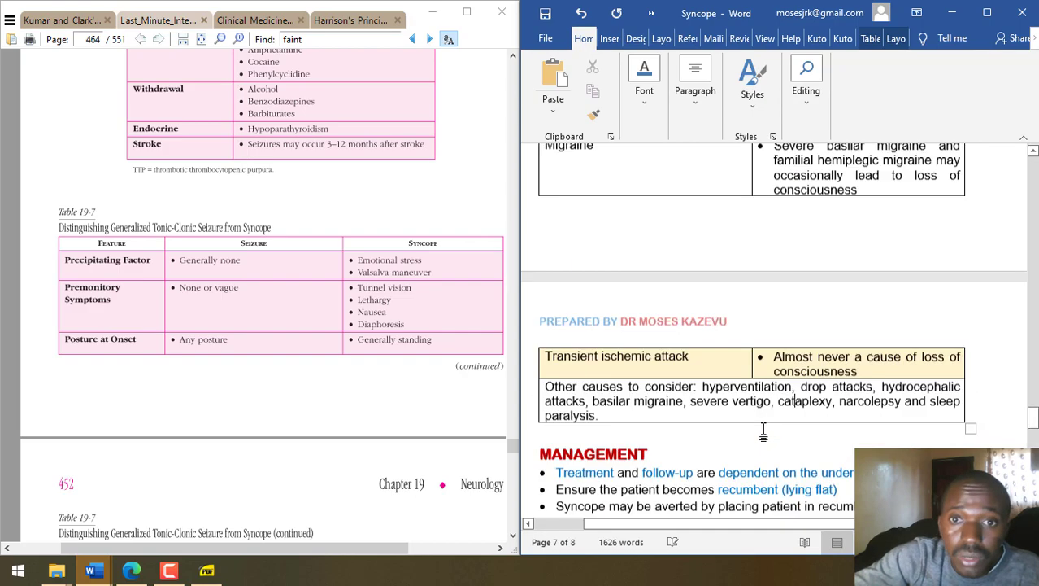
pyautogui.press('Up')
pyautogui.press('Up')
pyautogui.press('Up')
pyautogui.press('Up')
pyautogui.press('Up')
pyautogui.press('Up')
pyautogui.press('Up')
pyautogui.press('Up')
pyautogui.press('Up')
pyautogui.press('Up')
pyautogui.press('Up')
pyautogui.press('Up')
pyautogui.press('Up')
pyautogui.press('Up')
pyautogui.press('Up')
pyautogui.press('Up')
pyautogui.press('Up')
pyautogui.press('Up')
pyautogui.press('Up')
pyautogui.press('Up')
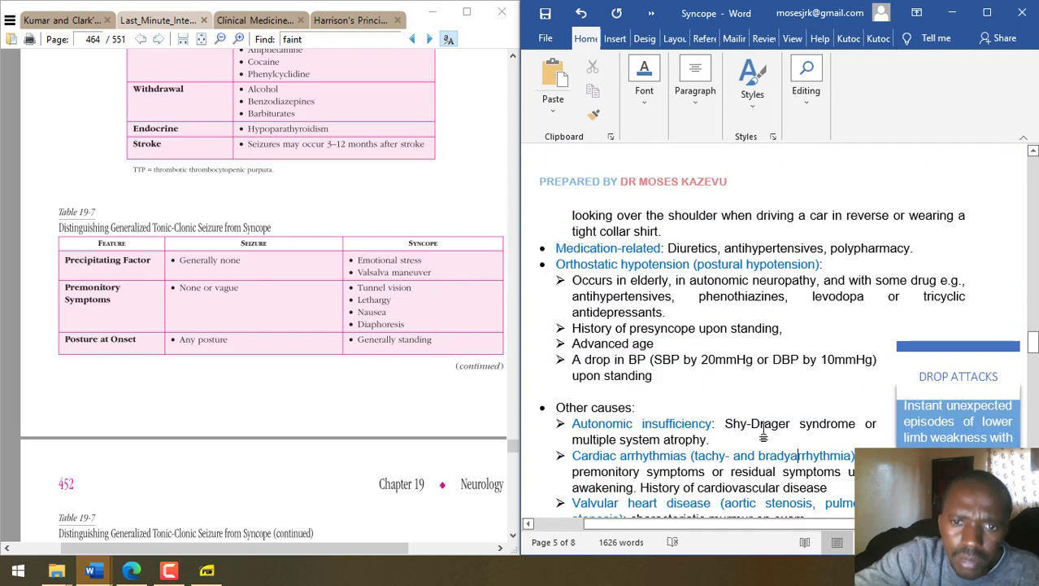
pyautogui.press('pageup')
pyautogui.press('pageup')
pyautogui.press('pageup')
pyautogui.press('pageup')
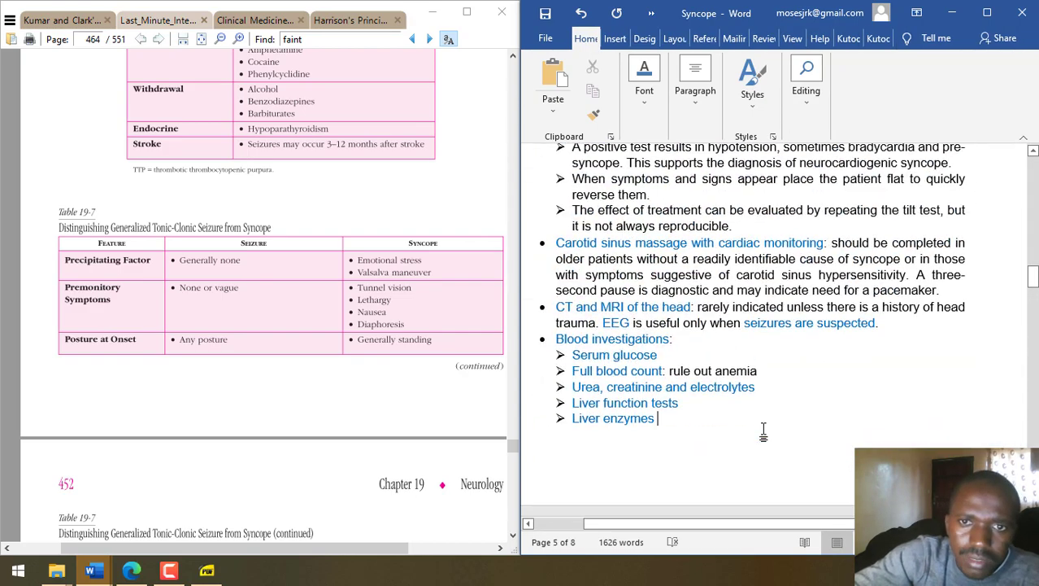
pyautogui.click(557, 338)
pyautogui.press('Return')
pyautogui.press('Up')
pyautogui.write('C')
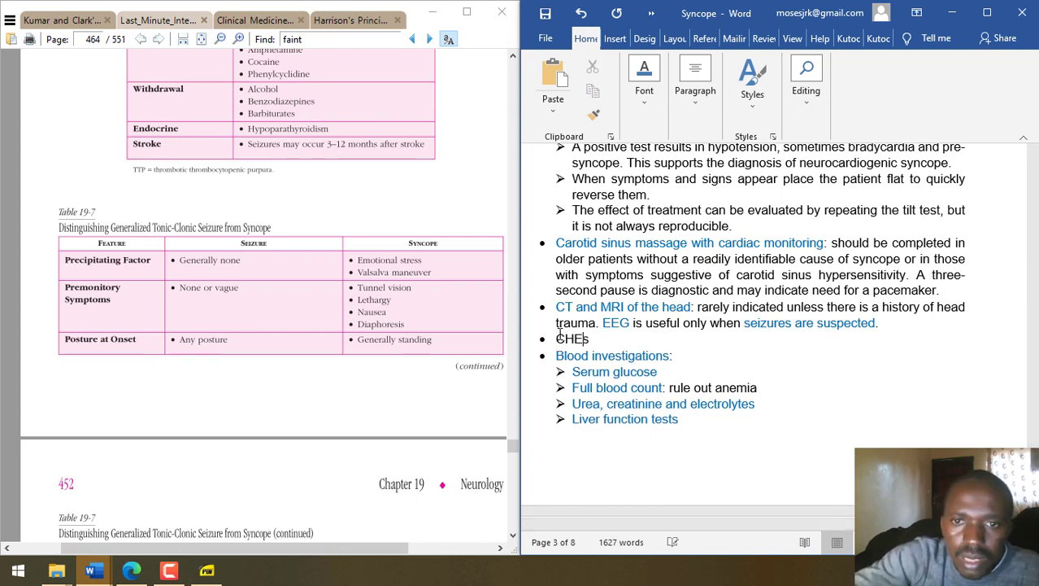
pyautogui.press('BackSpace')
pyautogui.press('BackSpace')
pyautogui.write('hest X-ray')
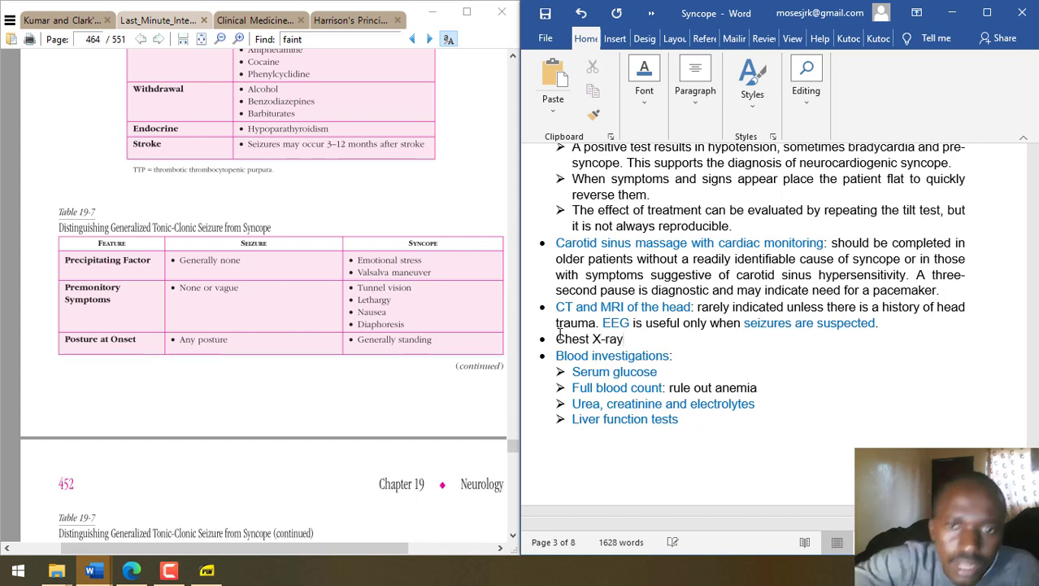
# - Append ": cardiac pathologies" to the Chest X-ray bullet
pyautogui.keyDown('shift'); pyautogui.click(633, 338); pyautogui.keyUp('shift')
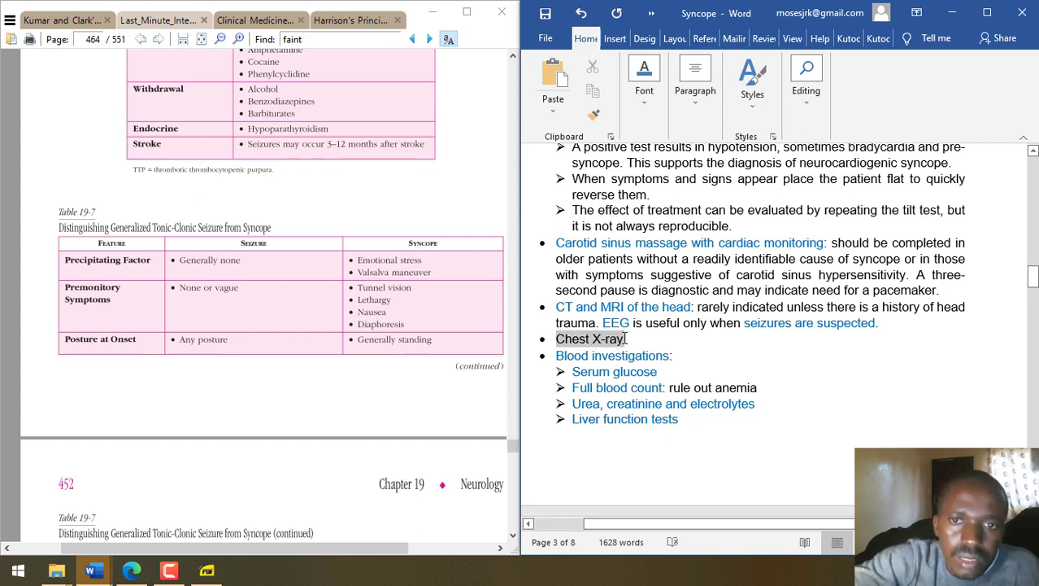
pyautogui.click(714, 318)
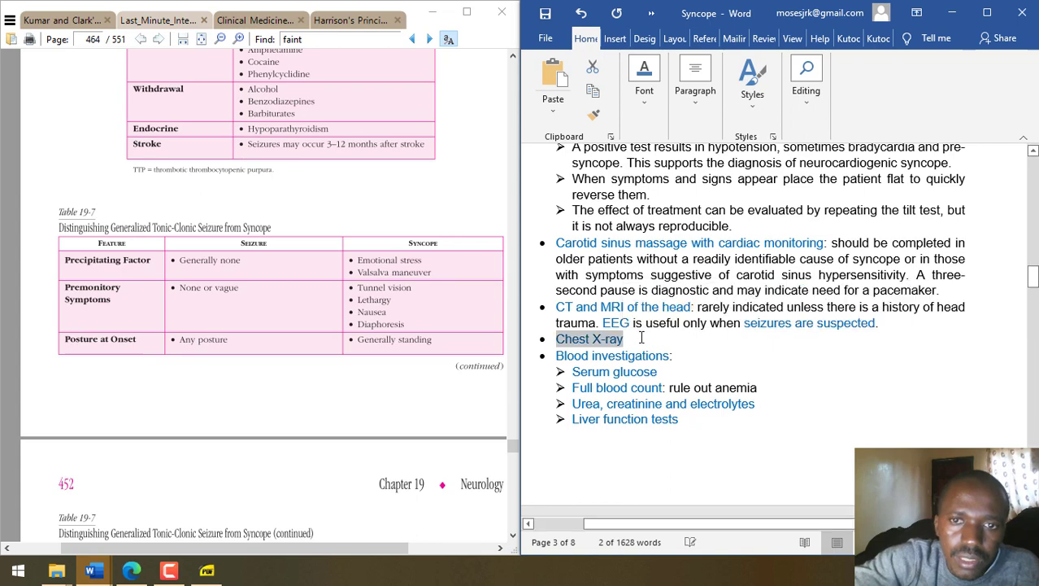
pyautogui.click(640, 337)
pyautogui.write(': cardiac pathologies')
pyautogui.hotkey('shift', 'F5')
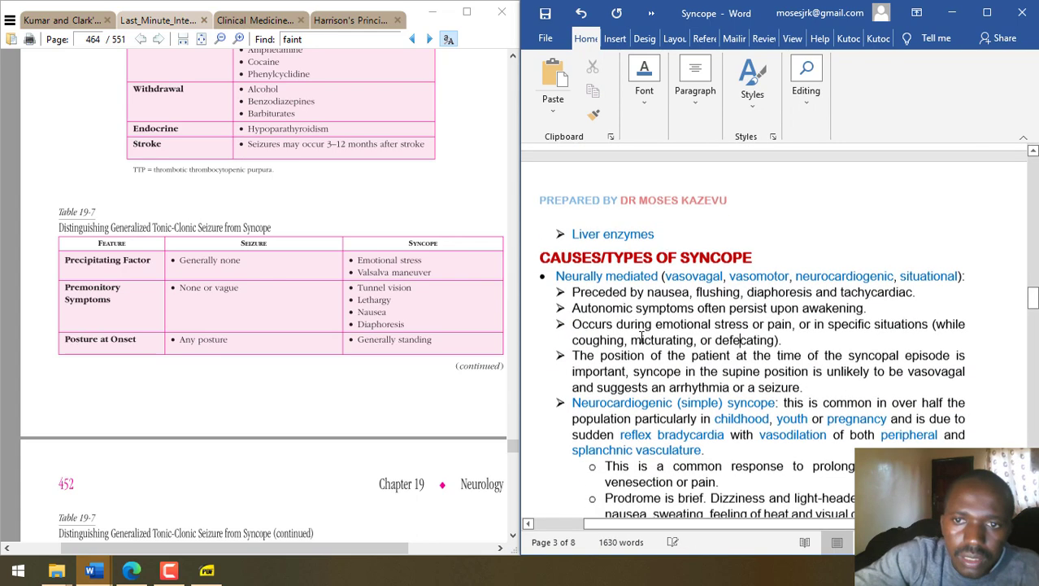
# - Fill in the posture at onset row of Table 2 with "Any posture" for seizure and "Generally standing" for syncope
pyautogui.hotkey('shift', 'F5')
pyautogui.hotkey('shift', 'F5')
pyautogui.hotkey('shift', 'F5')
pyautogui.hotkey('shift', 'F5')
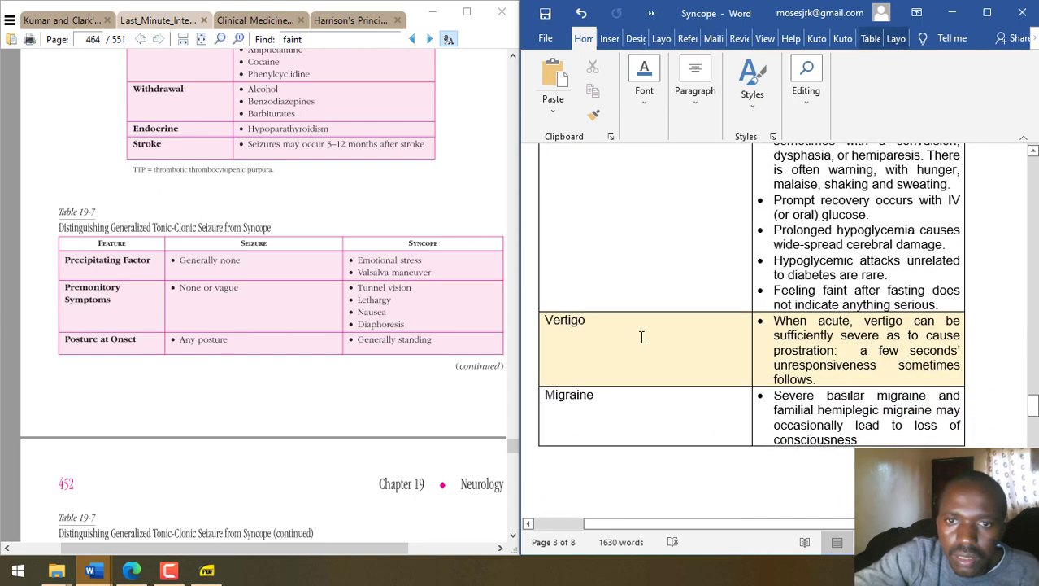
pyautogui.hotkey('shift', 'F5')
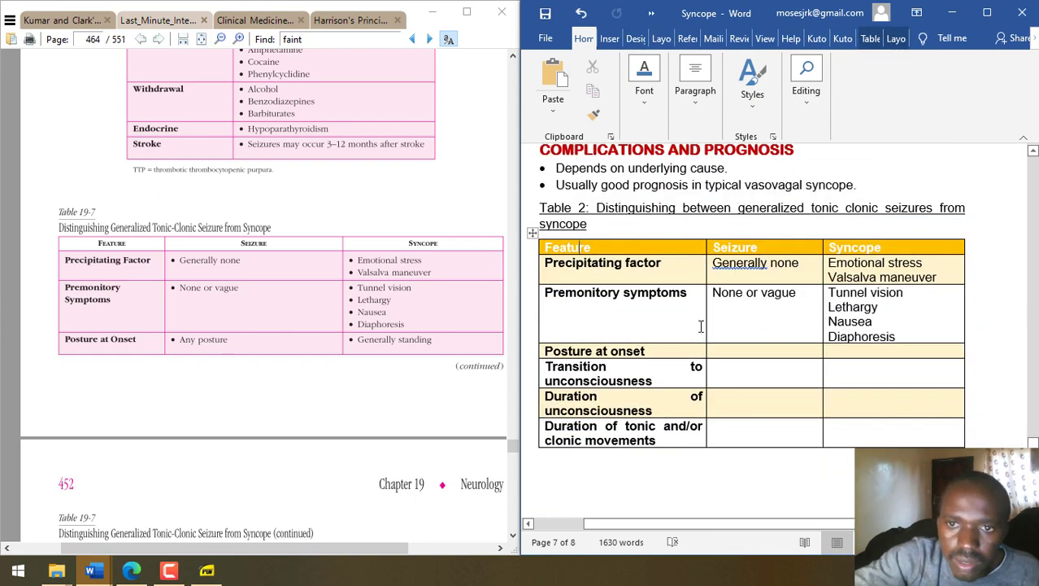
pyautogui.rightClick(734, 263)
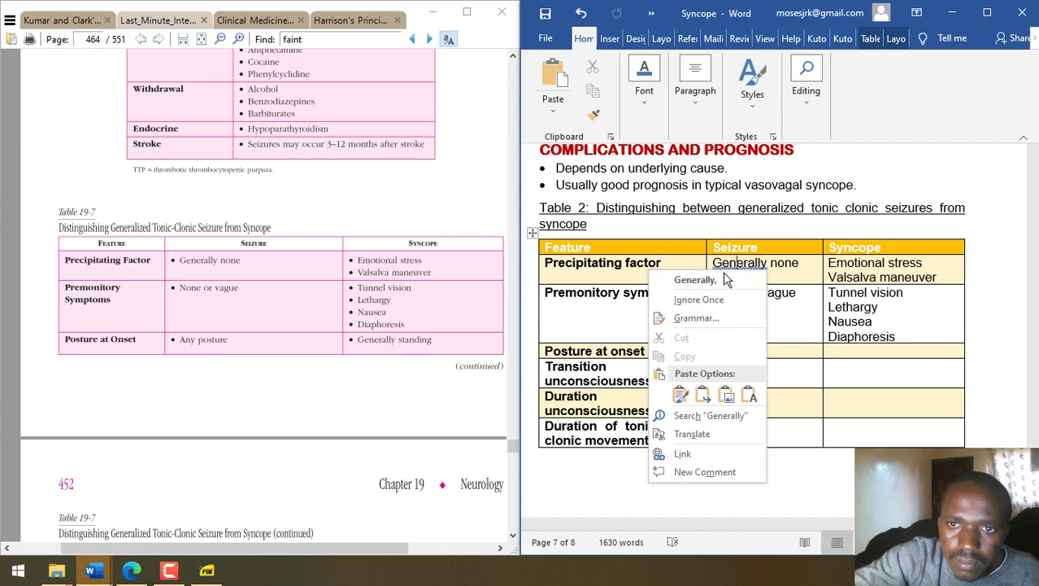
pyautogui.click(726, 279)
pyautogui.click(760, 350)
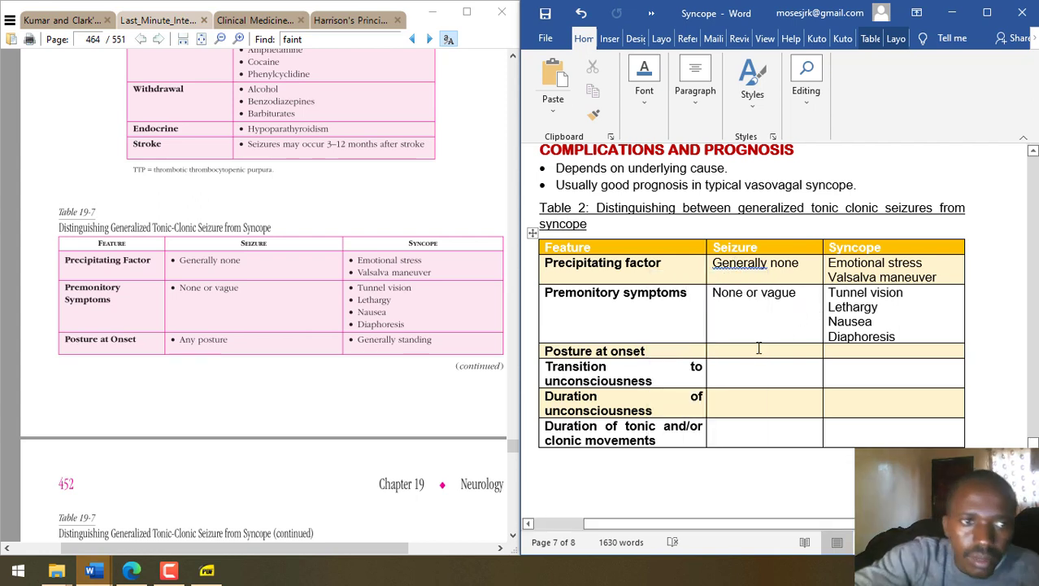
pyautogui.write('N')
pyautogui.write('Any posu')
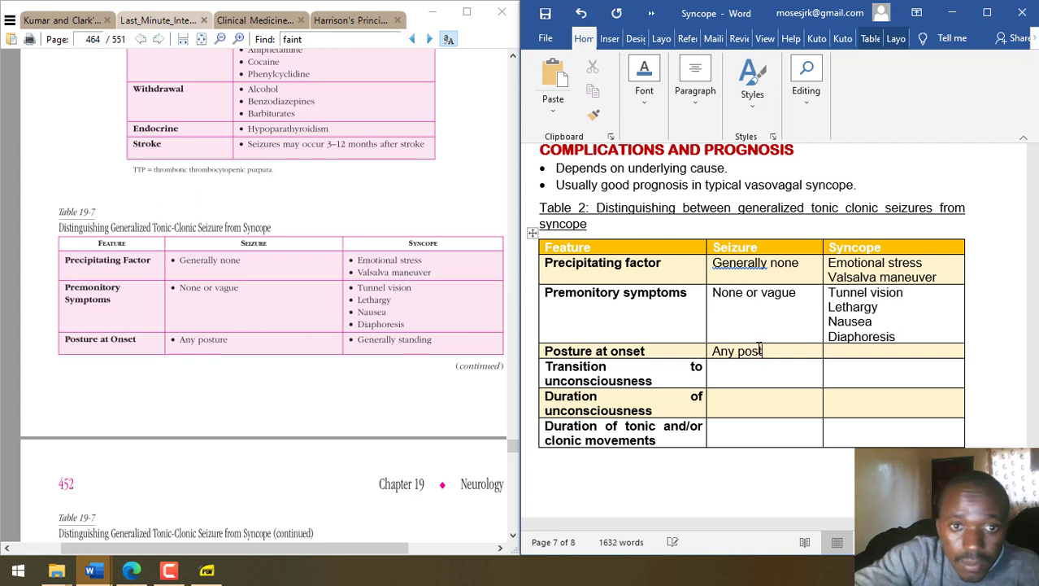
pyautogui.write('ture ')
pyautogui.write('Generally standing')
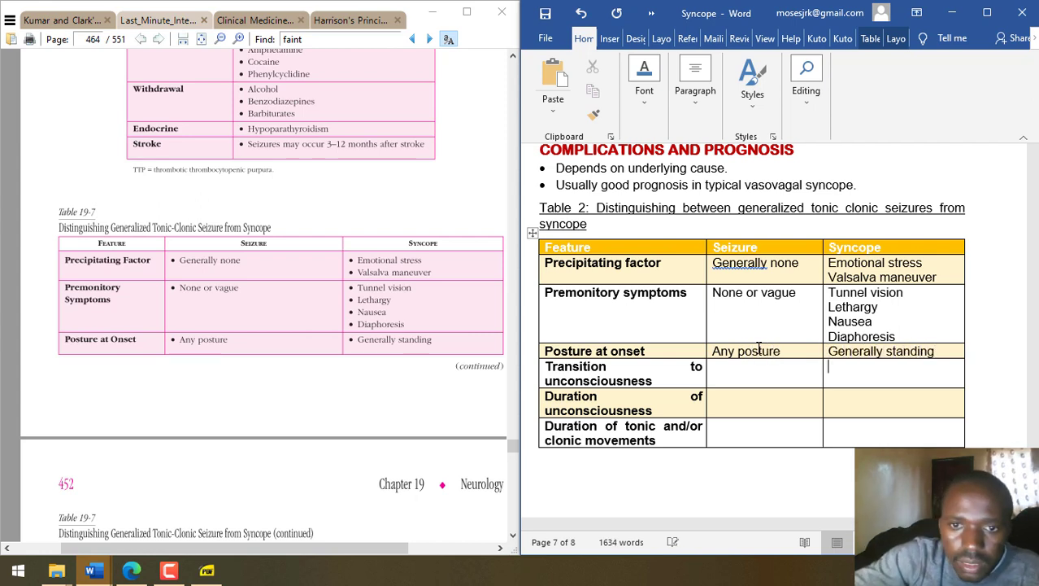
# - Fill in the transition to unconsciousness row with "Immediate" for seizure and "Gradual (over seconds) and usually preceded by premonitory symptoms" for syncope
pyautogui.click(376, 383)
pyautogui.scroll(-3, 336, 305)
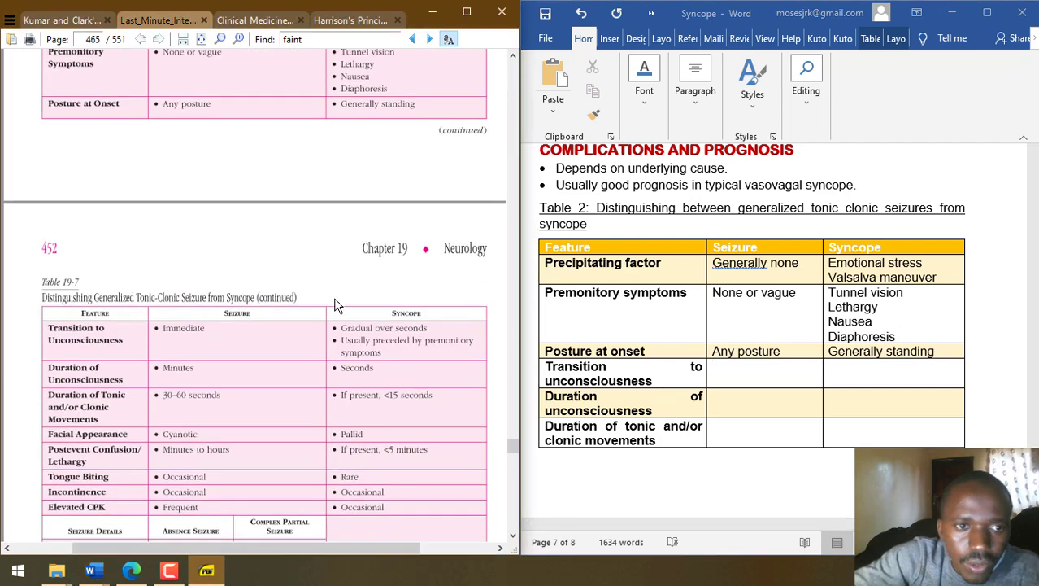
pyautogui.click(739, 373)
pyautogui.write('imemdiate')
pyautogui.press('Tab')
pyautogui.write('Gradual o')
pyautogui.press('BackSpace')
pyautogui.write('(over seconds) and s')
pyautogui.press('BackSpace')
pyautogui.write('usually preceded by premon')
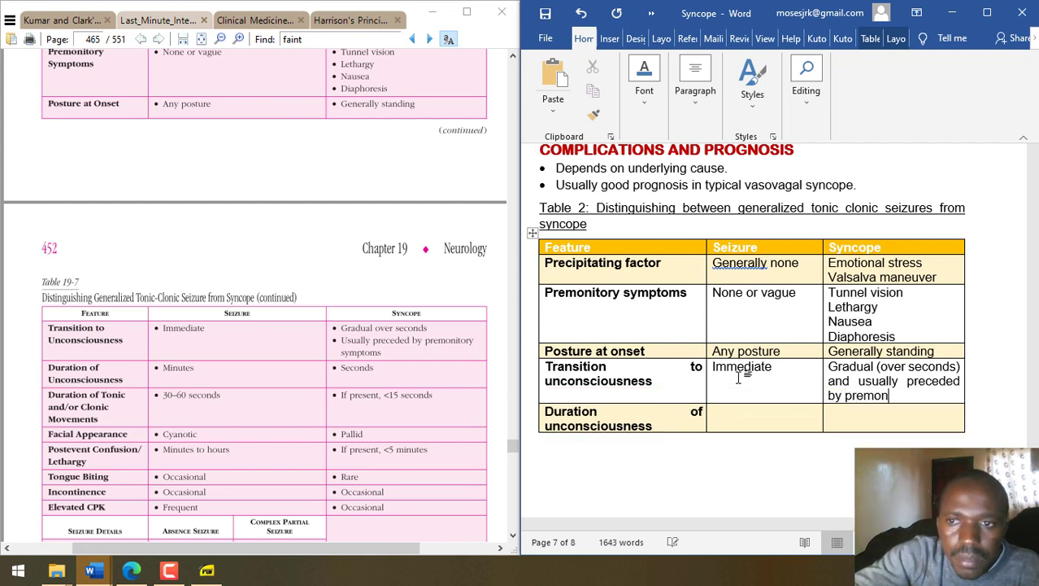
pyautogui.write('itory s')
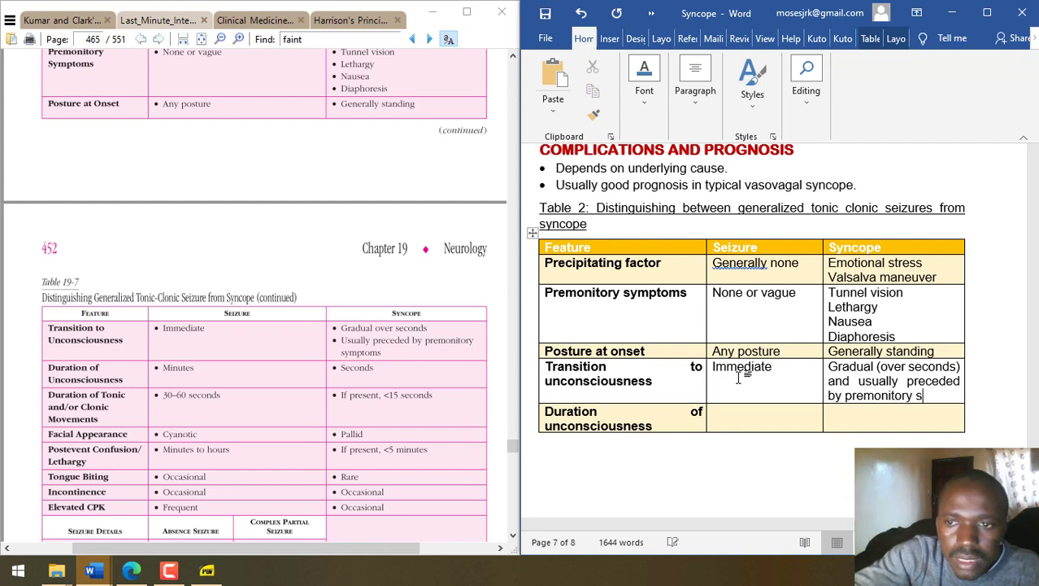
pyautogui.write('ymptoms')
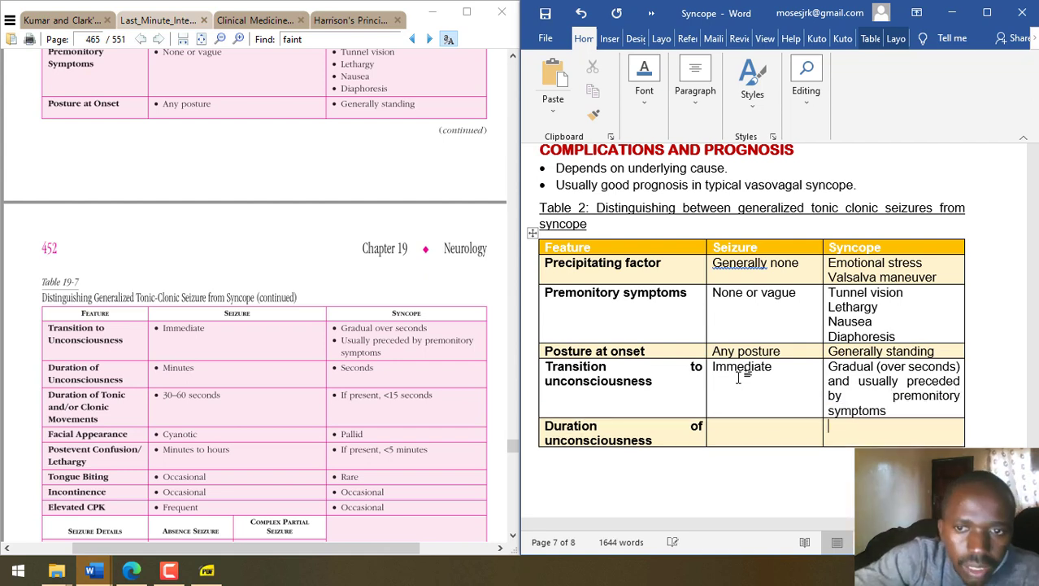
# - Fill in the duration of unconsciousness row with "Minutes" for seizure and "Seconds" for syncope
pyautogui.hotkey('shift', 'Tab')
pyautogui.write('Mi')
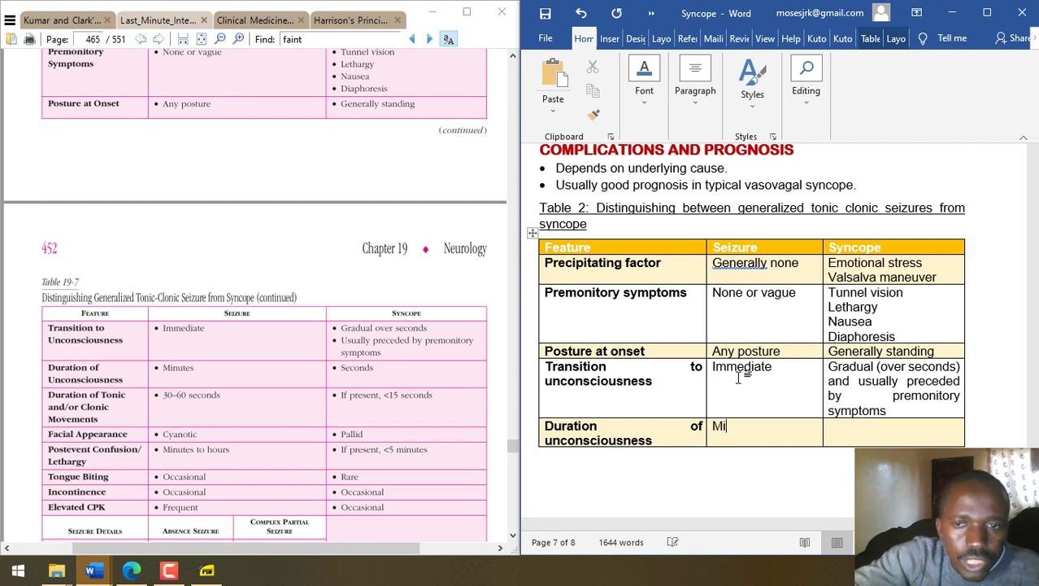
pyautogui.write('nutes')
pyautogui.press('Tab')
pyautogui.write('Se')
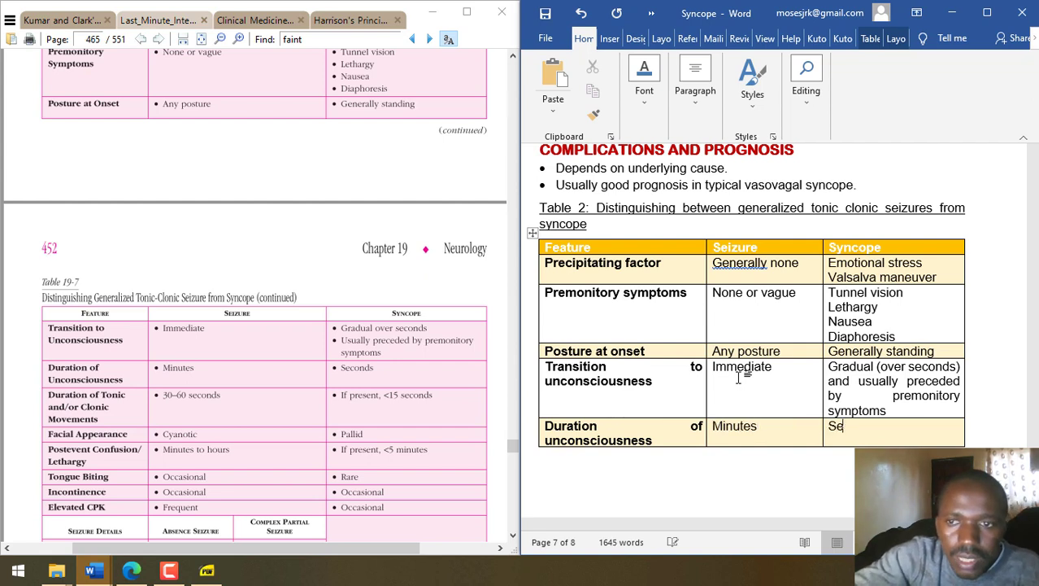
pyautogui.write('conds')
pyautogui.press('Tab')
pyautogui.press('Tab')
pyautogui.write('Ca')
pyautogui.press('BackSpace')
pyautogui.write('yanotic')
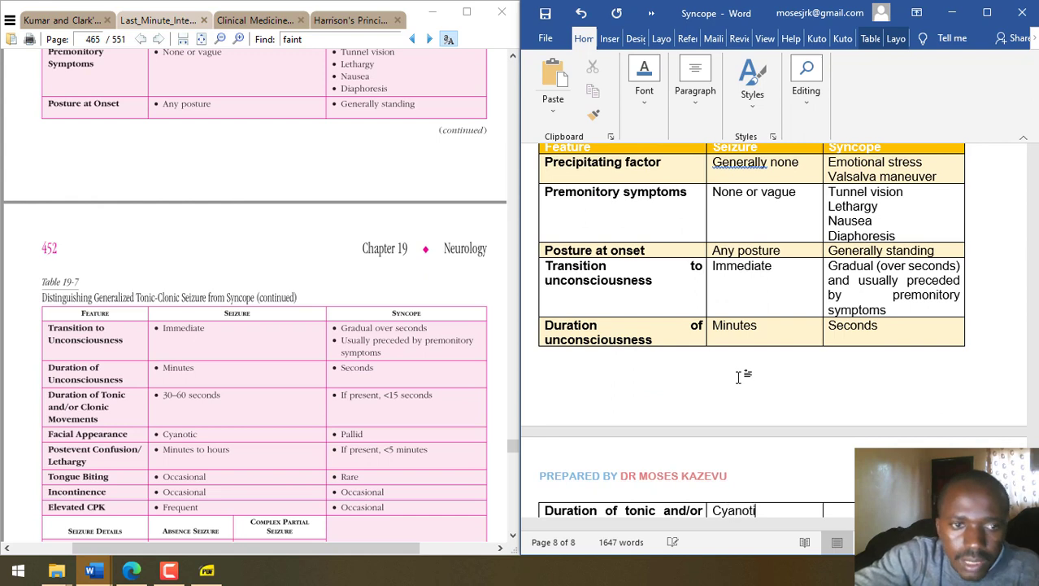
pyautogui.write('Pallid')
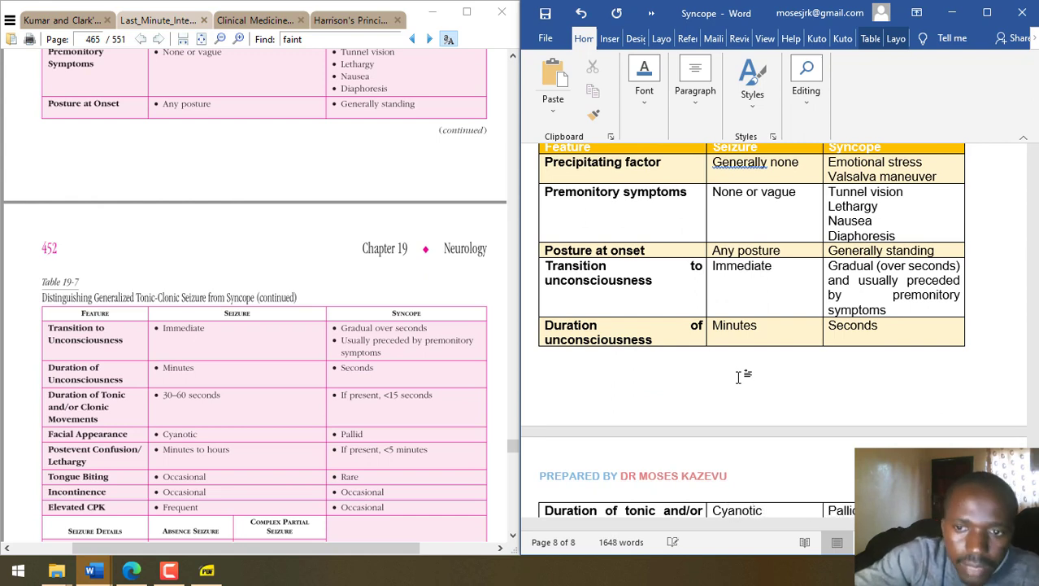
pyautogui.press('Down')
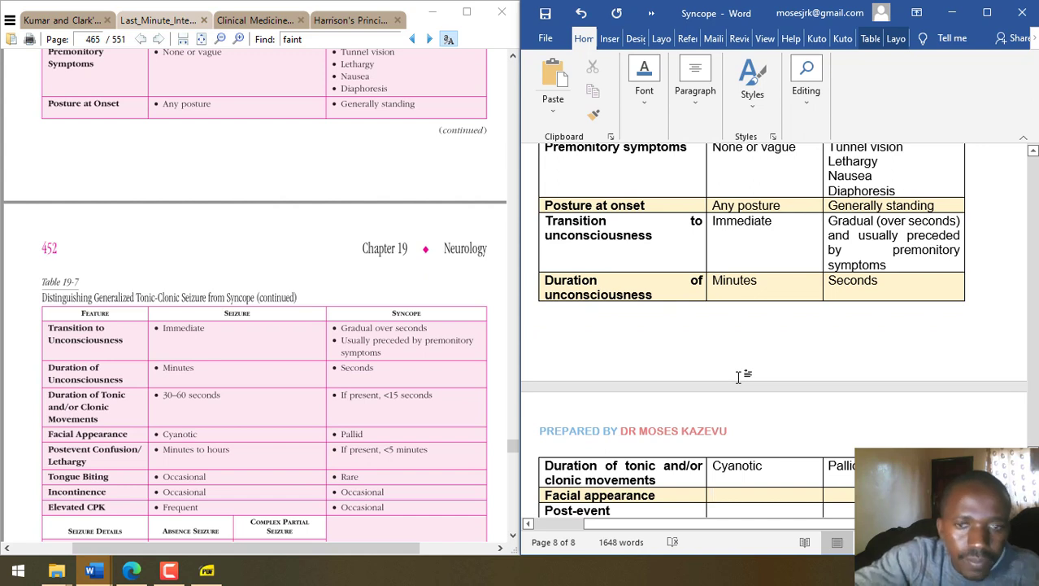
pyautogui.write('Mi')
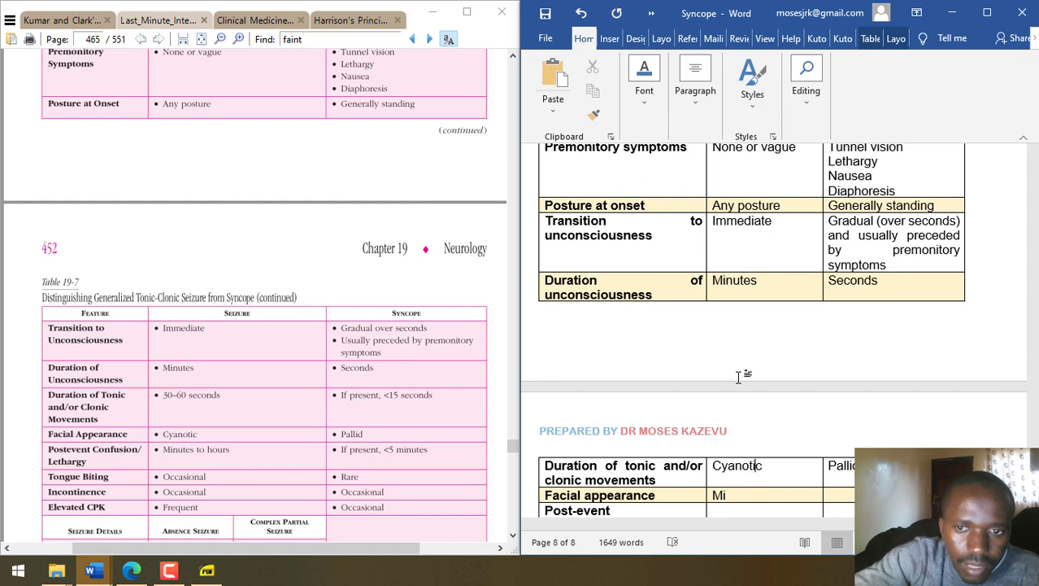
pyautogui.press('BackSpace')
pyautogui.press('BackSpace')
pyautogui.press('BackSpace')
pyautogui.press('BackSpace')
pyautogui.press('BackSpace')
pyautogui.press('BackSpace')
pyautogui.press('BackSpace')
pyautogui.press('BackSpace')
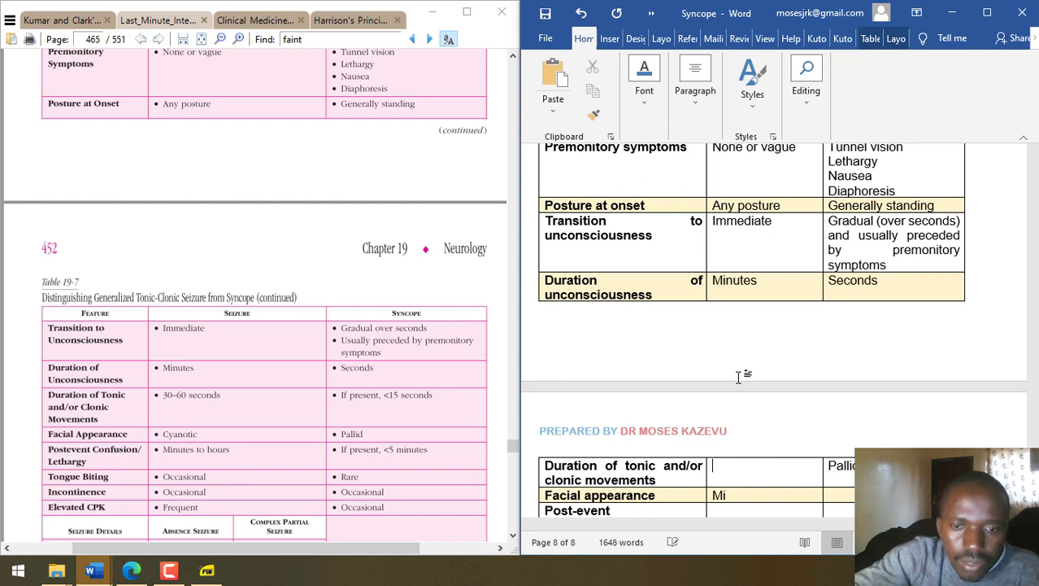
# - Set the duration of tonic and/or clonic movements to "30-60 seconds" for seizure and "If present <15 seconds" for syncope, replacing the misplaced entry
pyautogui.write('30-60 seconds')
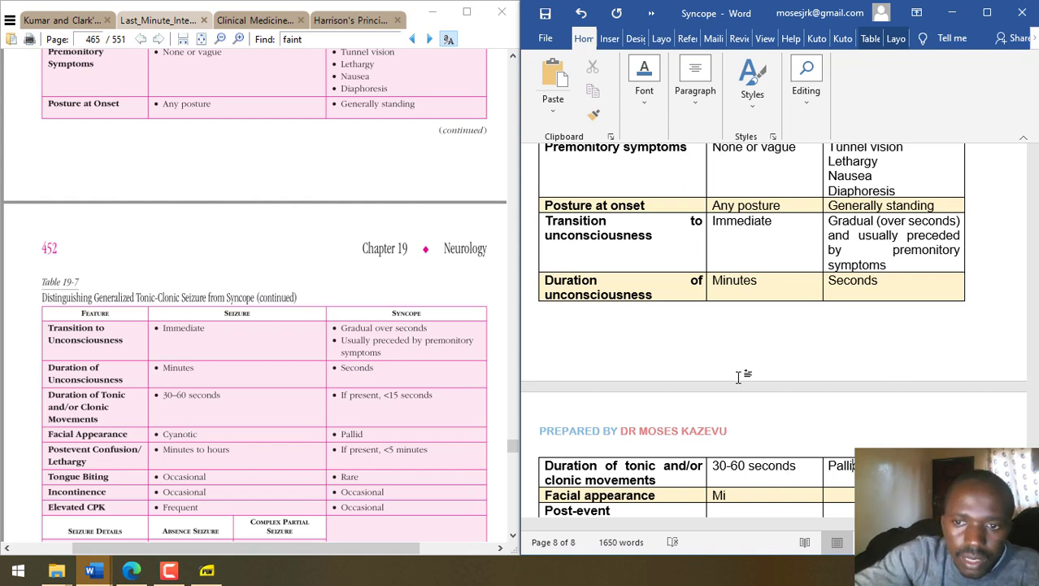
pyautogui.press('BackSpace')
pyautogui.press('BackSpace')
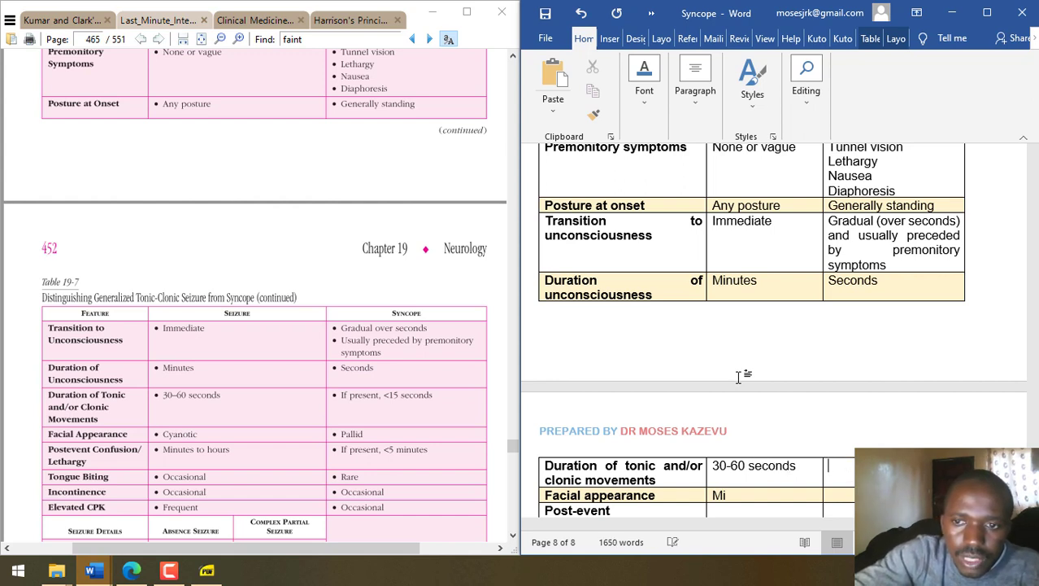
pyautogui.write('f')
pyautogui.press('BackSpace')
pyautogui.write('If pre')
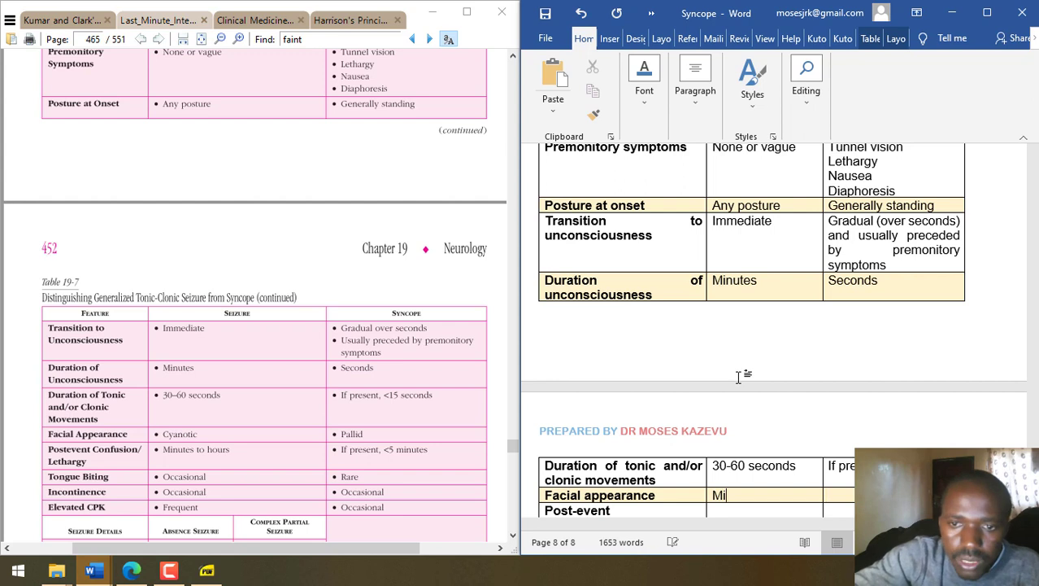
# - Set the facial appearance row to "Cyanotic" for seizure and "Pallid" for syncope, replacing the stray letters
pyautogui.press('BackSpace')
pyautogui.press('BackSpace')
pyautogui.write('C')
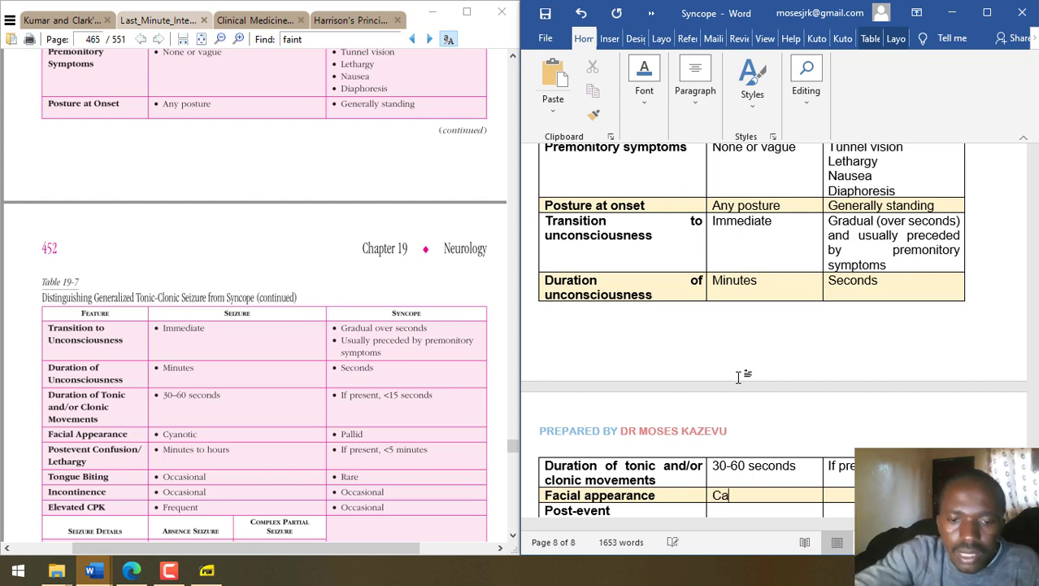
pyautogui.write('yanotic ')
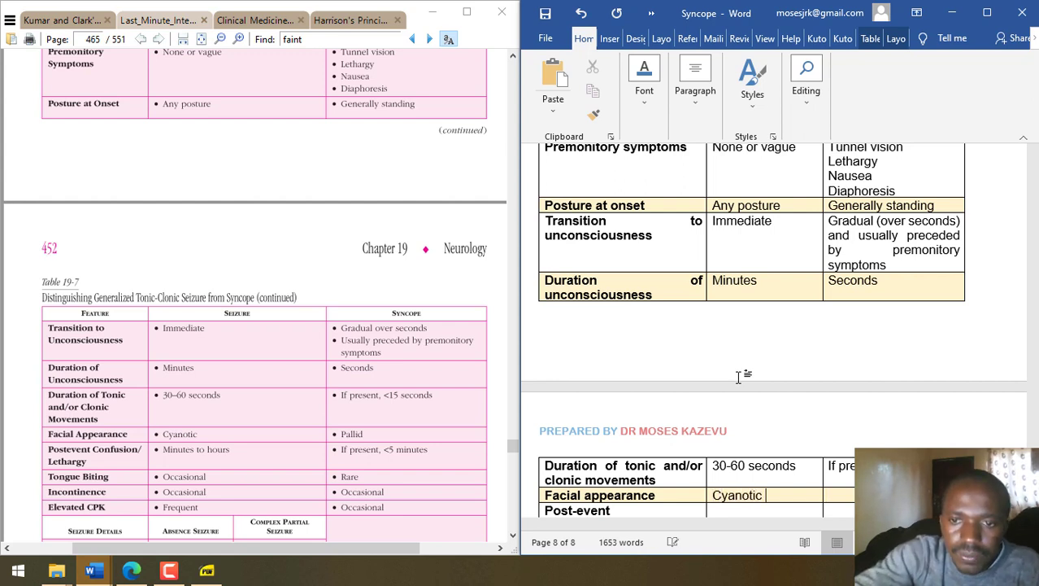
pyautogui.write('Palli')
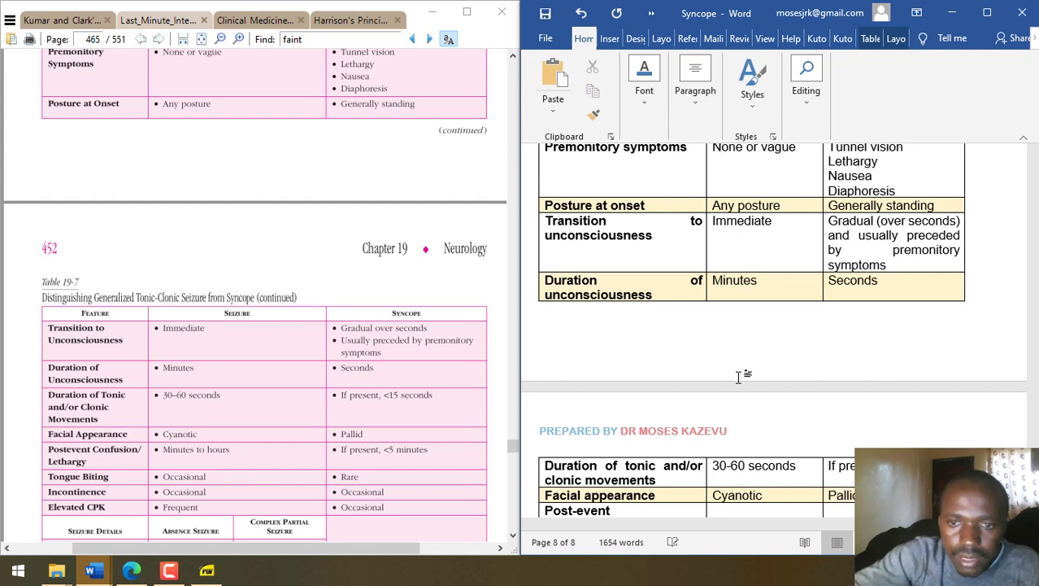
# - Fill in the post-event confusion/lethargy row with "Minutes to hours" for seizure and "If present <5 minutes" for syncope
pyautogui.write('Minutes to hours')
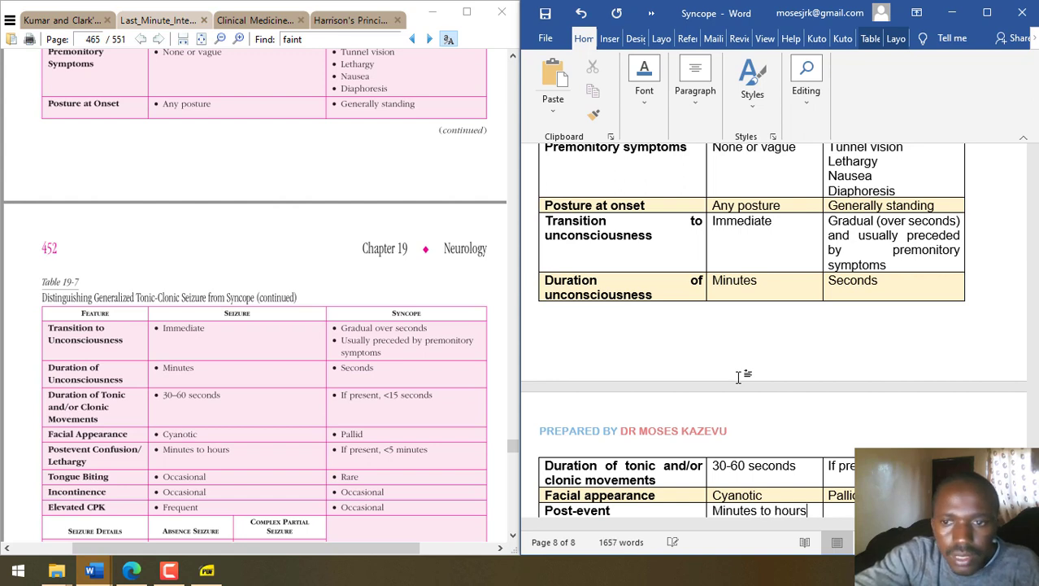
pyautogui.write('IF')
pyautogui.press('Home')
pyautogui.press('Delete')
pyautogui.press('End')
pyautogui.press('BackSpace')
pyautogui.press('BackSpace')
pyautogui.press('BackSpace')
pyautogui.write('If pre')
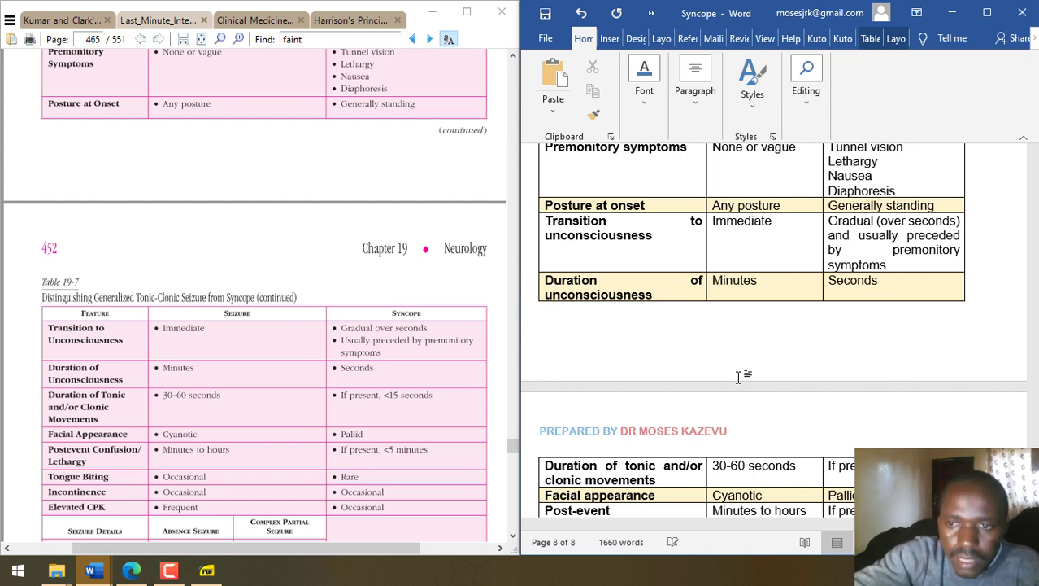
# - Fill in the tongue biting row with "Occasional" for seizure and "Rare" for syncope
pyautogui.press('Down')
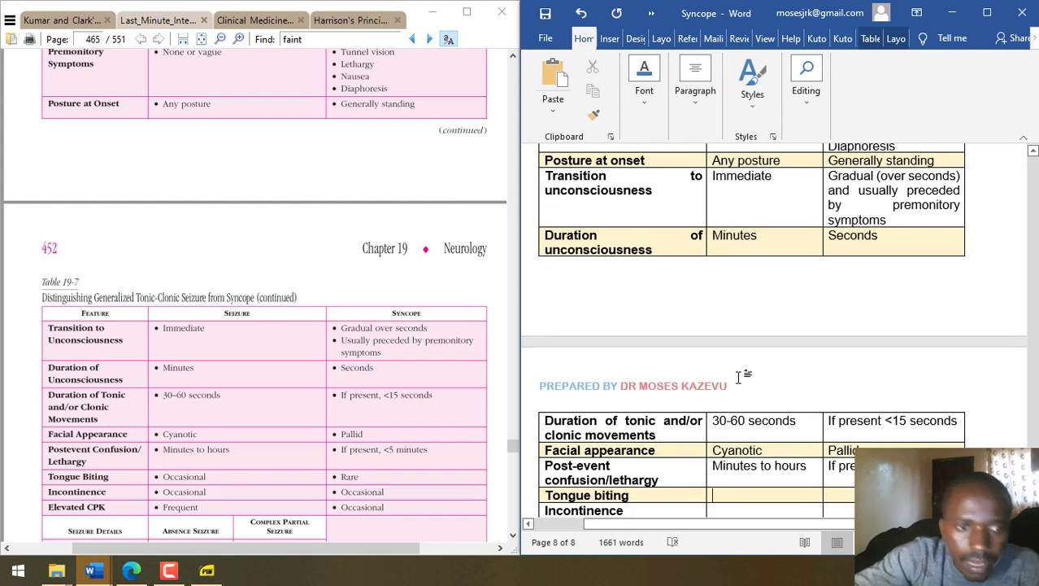
pyautogui.write('Oc')
pyautogui.write('casiona')
pyautogui.write('Rare')
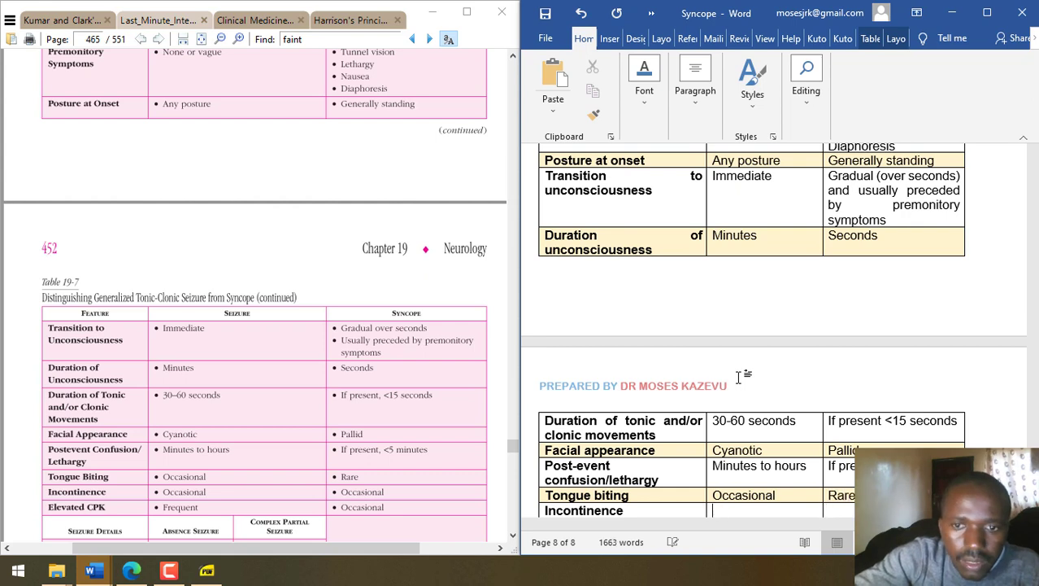
# - Enter "Occasional" for both seizure and syncope in the incontinence row
pyautogui.write('Oc')
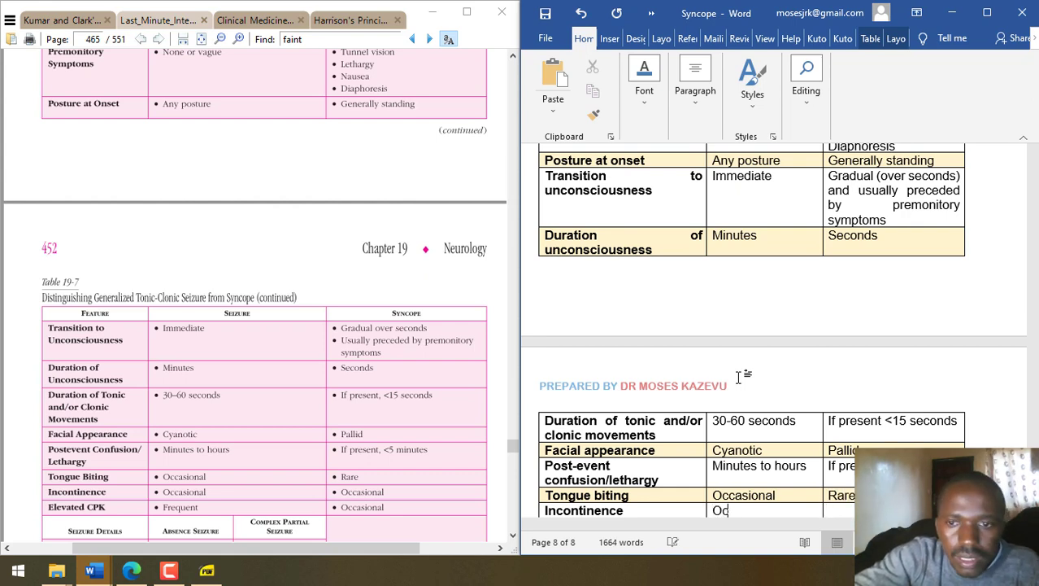
pyautogui.write('casional')
pyautogui.press('Tab')
pyautogui.write('Ovas')
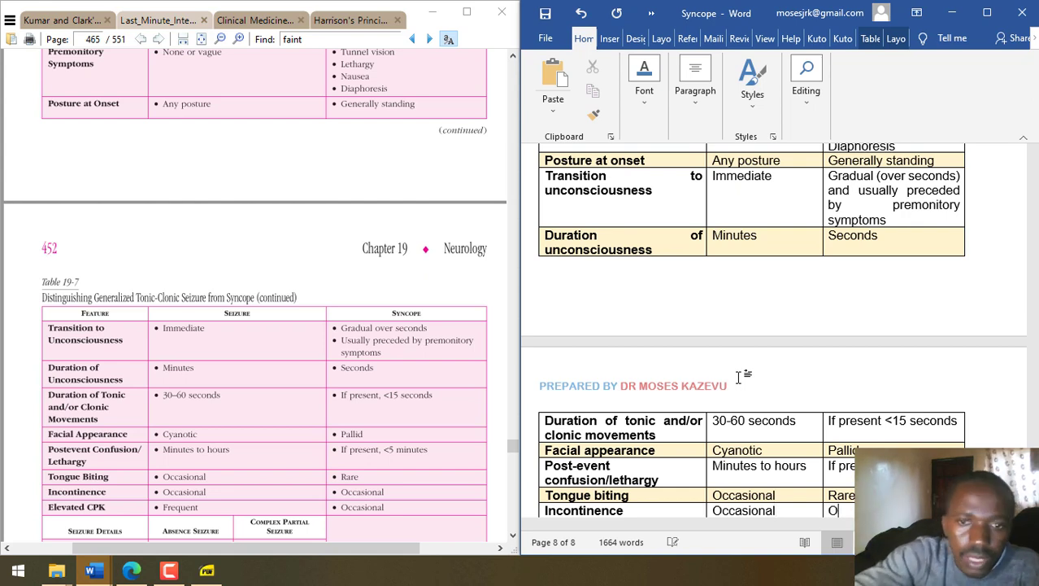
pyautogui.press('BackSpace')
pyautogui.press('BackSpace')
pyautogui.press('BackSpace')
pyautogui.write('cas')
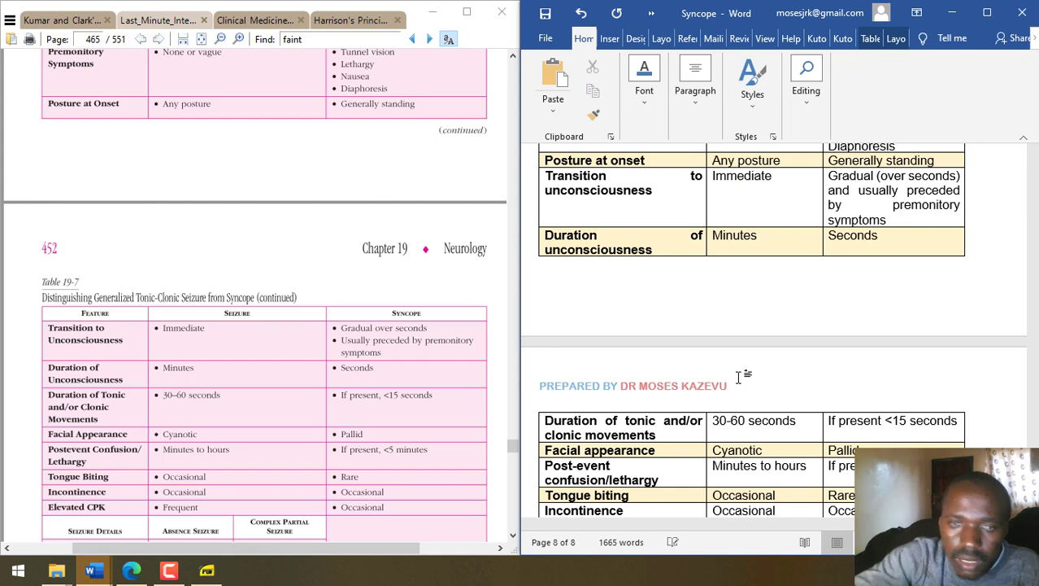
# - Fill in the elevated CPK row with "Frequent" for seizure and "Occasional" for syncope
pyautogui.press('Tab')
pyautogui.press('Tab')
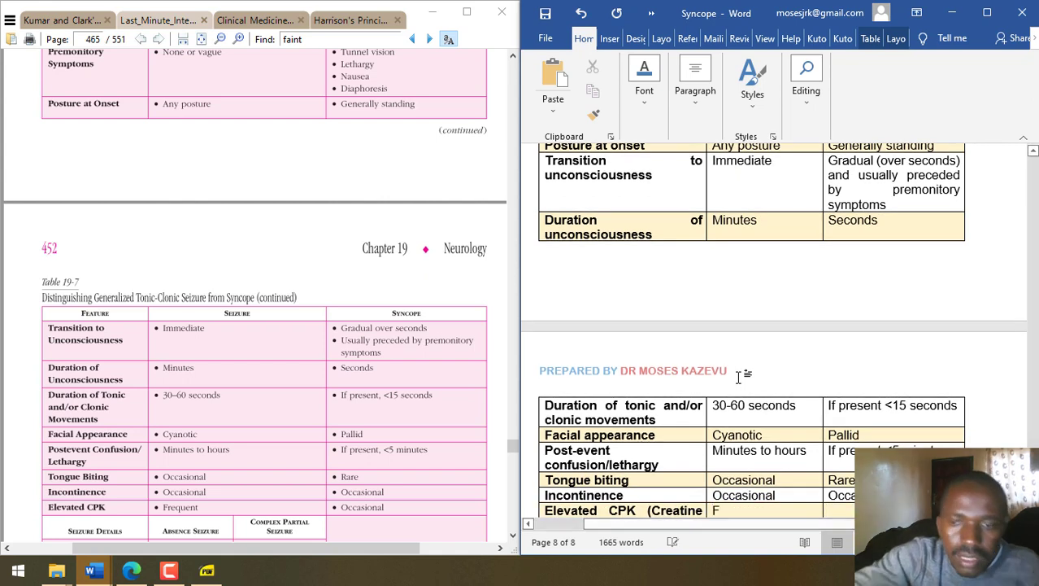
pyautogui.write('Frequent ')
pyautogui.write('Occa')
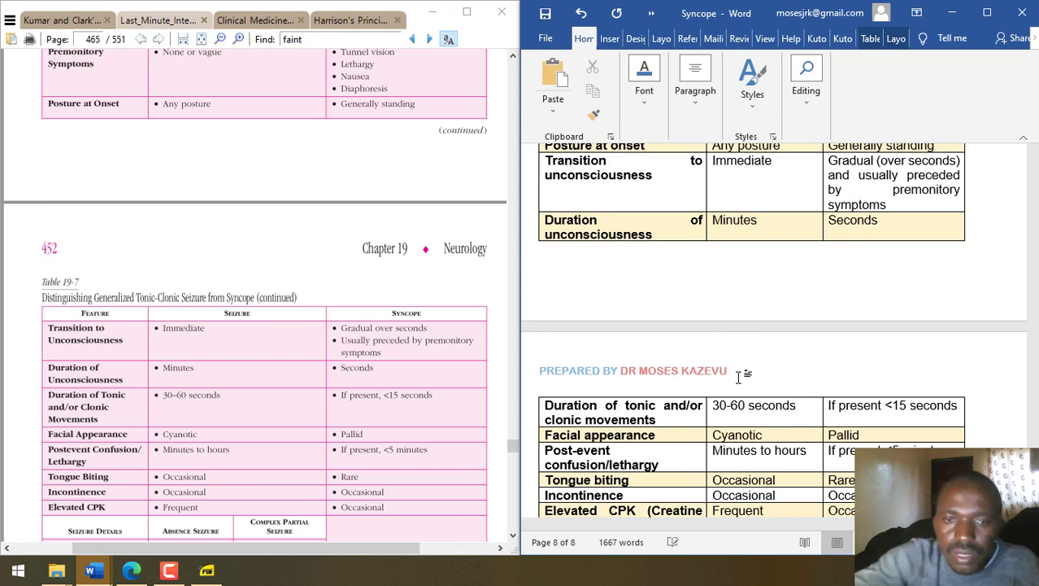
# - Widen the Syncope column of Table 2 by moving the table's outer edge slightly past the text margin
pyautogui.scroll(-1, 739, 376)
pyautogui.scroll(5, 740, 374)
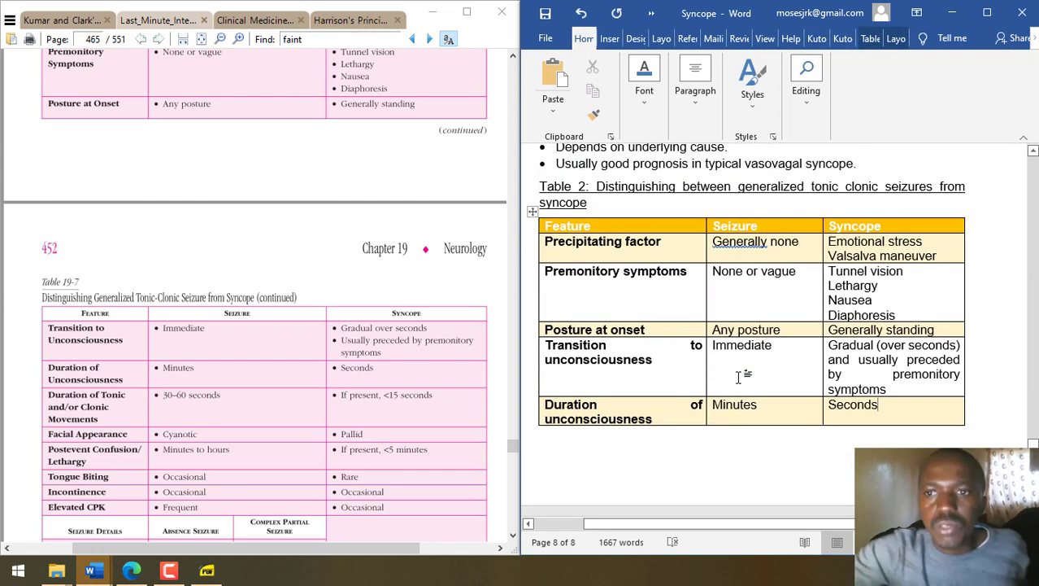
pyautogui.moveTo(962, 257); pyautogui.dragTo(992, 257)
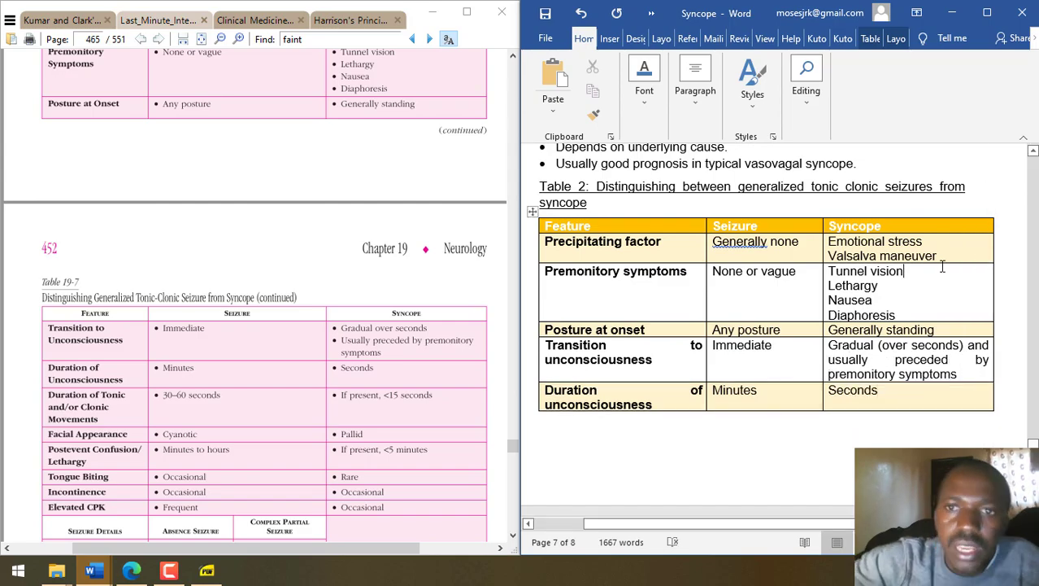
pyautogui.scroll(15, 942, 267)
pyautogui.click(943, 267)
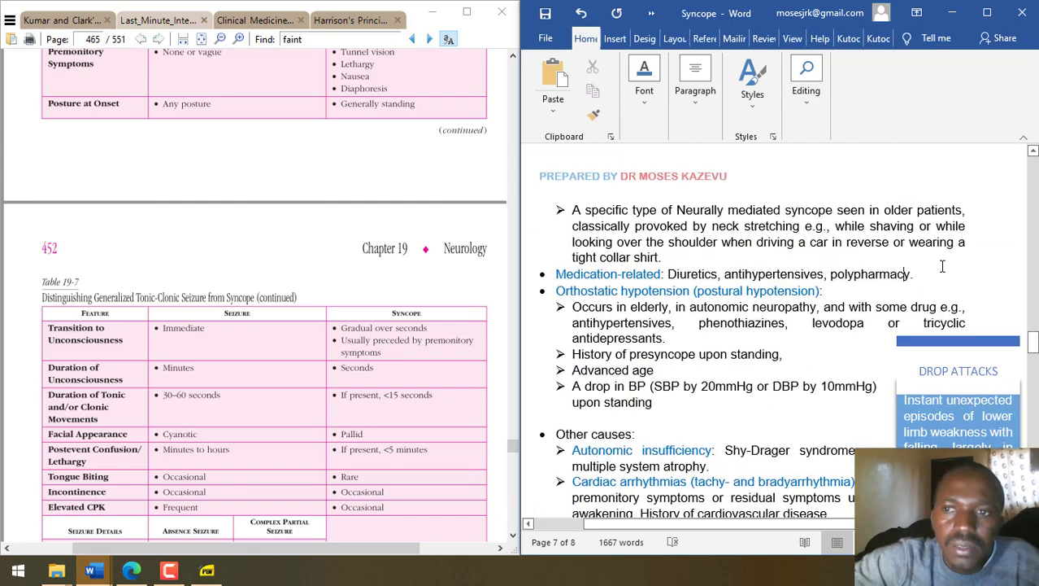
# - Close the Last_Minute PDF and open the "Other conditions" section in Clinical Medicine 6th ed
pyautogui.scroll(5, 942, 266)
pyautogui.scroll(-2, 158, 200)
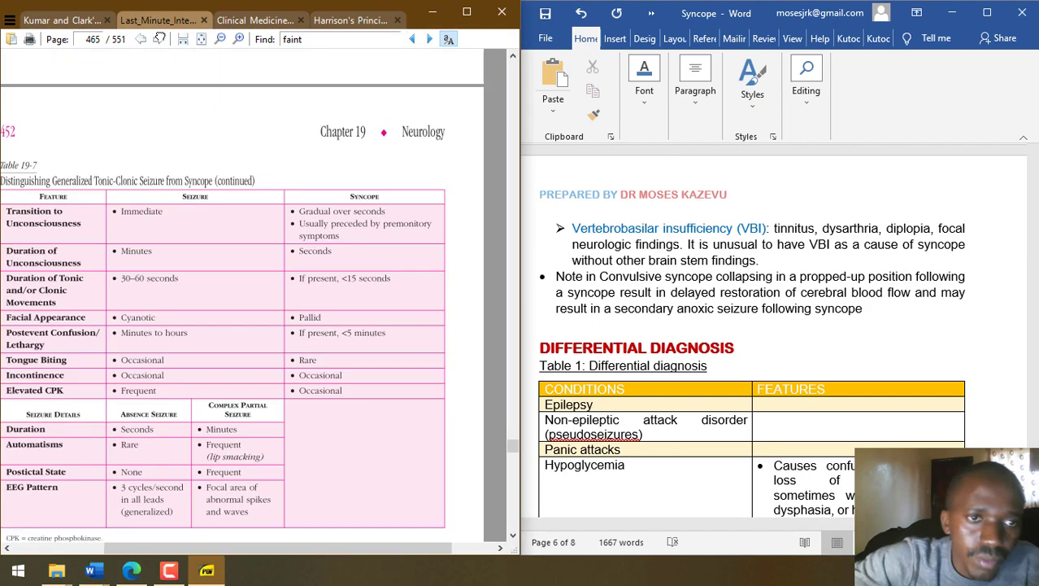
pyautogui.click(204, 19)
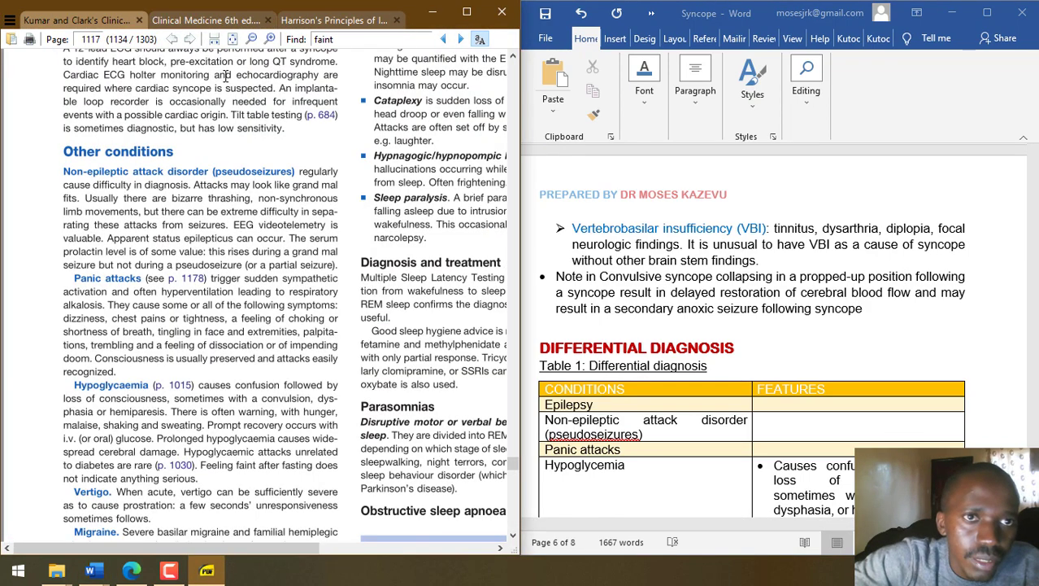
pyautogui.click(203, 22)
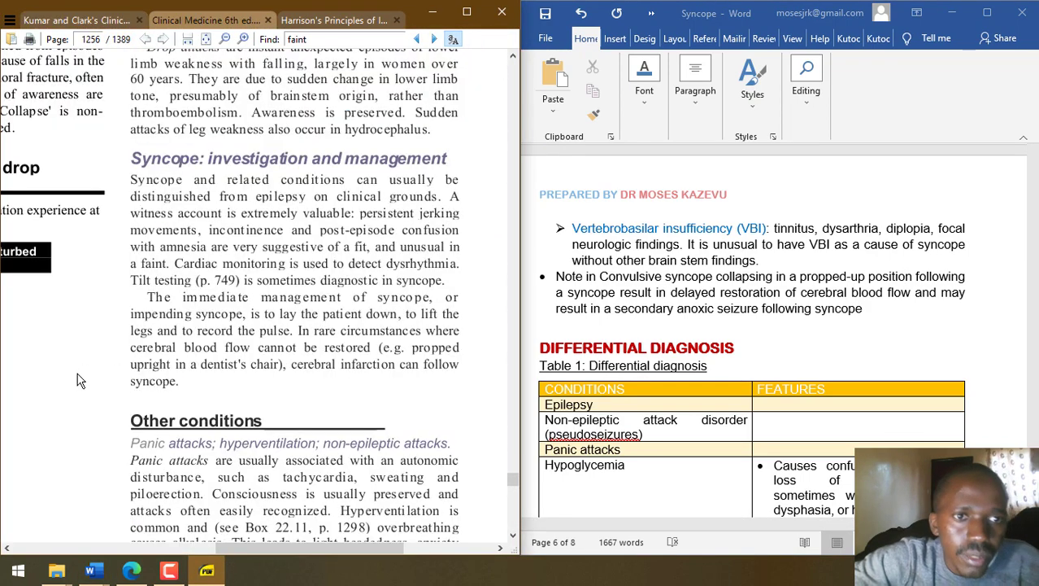
pyautogui.scroll(-6, 75, 403)
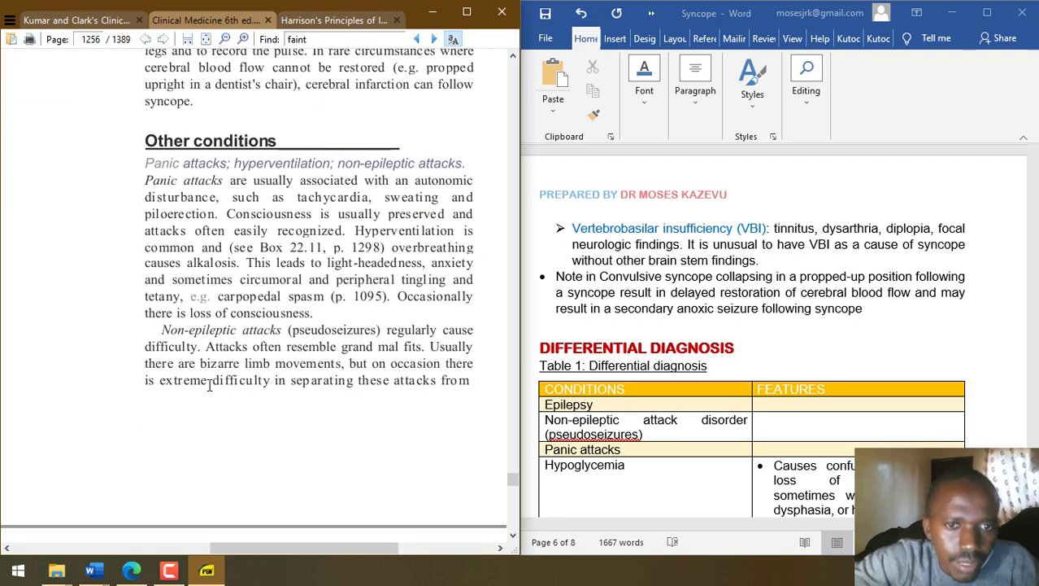
# - Compare the textbook's "Other conditions" entries with the conditions listed in Table 1 of the Syncope notes
pyautogui.click(672, 298)
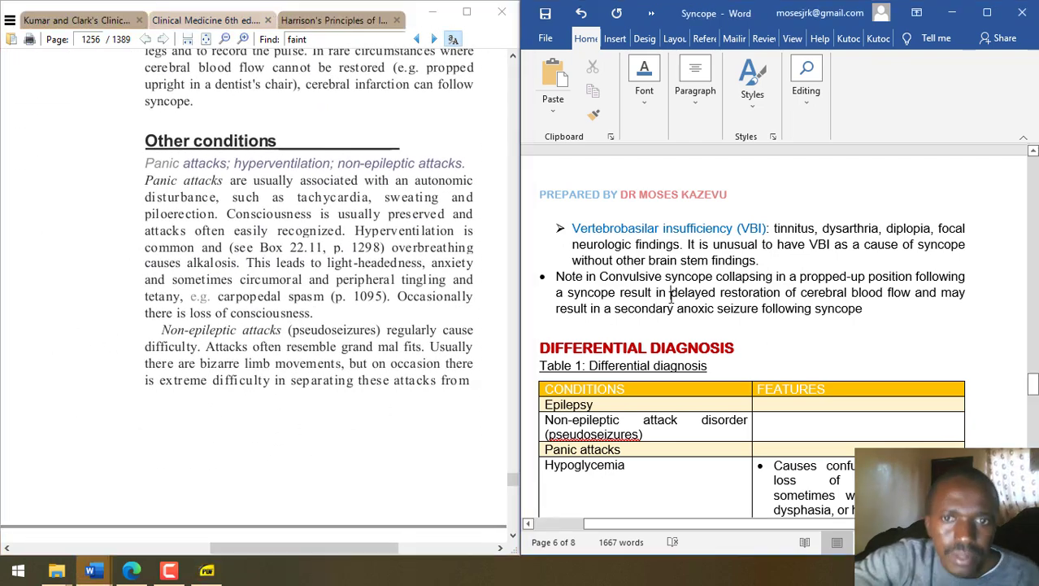
pyautogui.scroll(5, 673, 299)
pyautogui.scroll(-10, 672, 298)
pyautogui.click(672, 297)
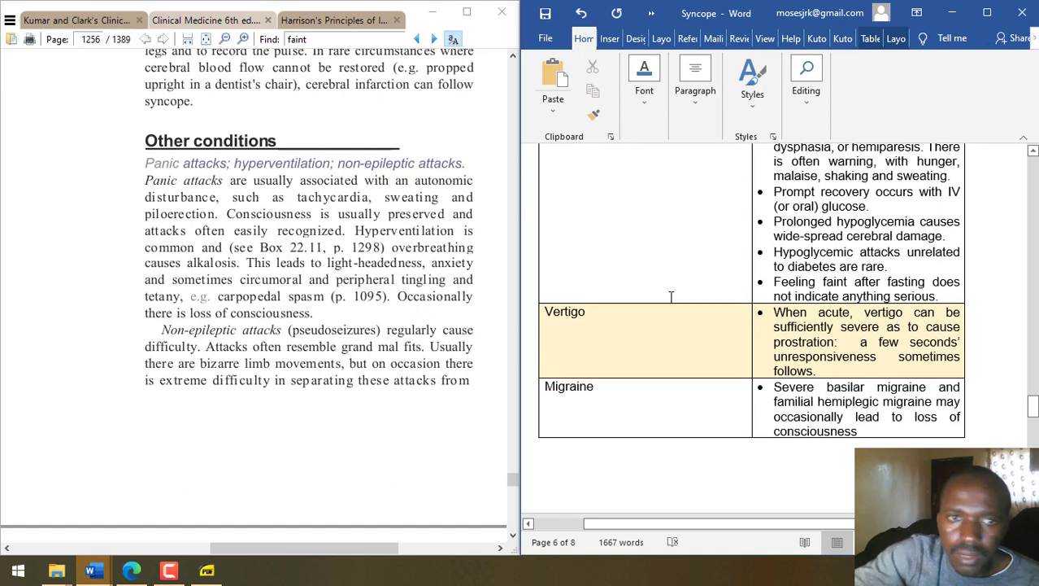
pyautogui.click(167, 446)
pyautogui.scroll(-10, 350, 163)
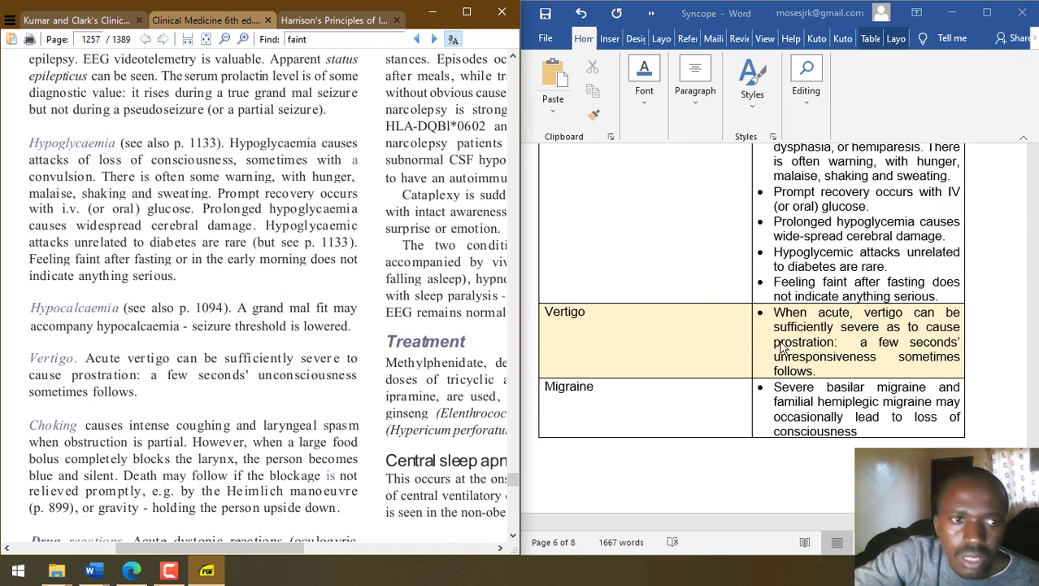
# - Insert a row below "Transient ischemic attack" in Table 1 and enter "Hypocalcemia" as its condition
pyautogui.click(809, 361)
pyautogui.scroll(-5, 809, 360)
pyautogui.scroll(5, 810, 360)
pyautogui.scroll(-5, 810, 360)
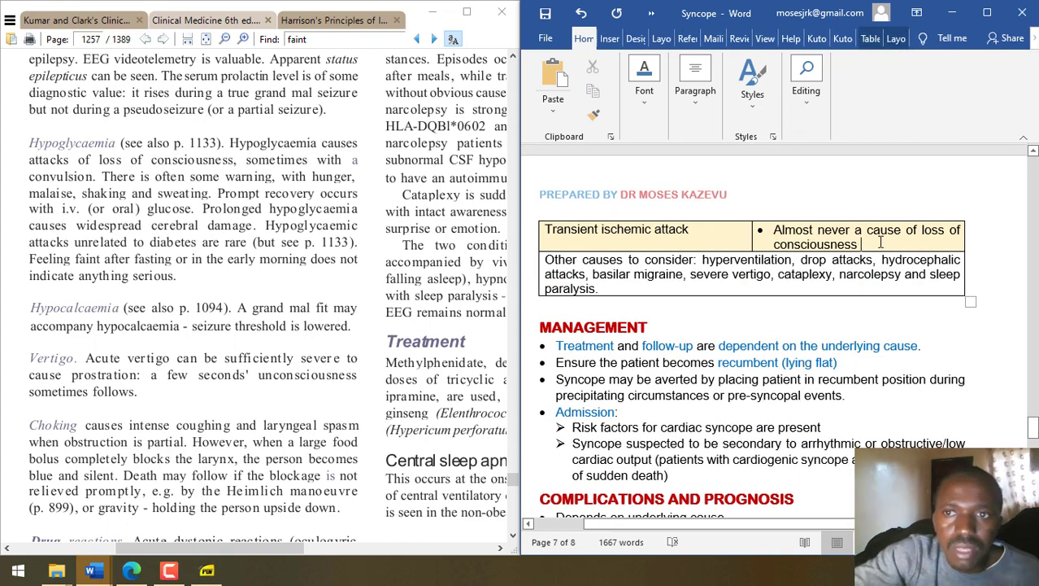
pyautogui.rightClick(715, 363)
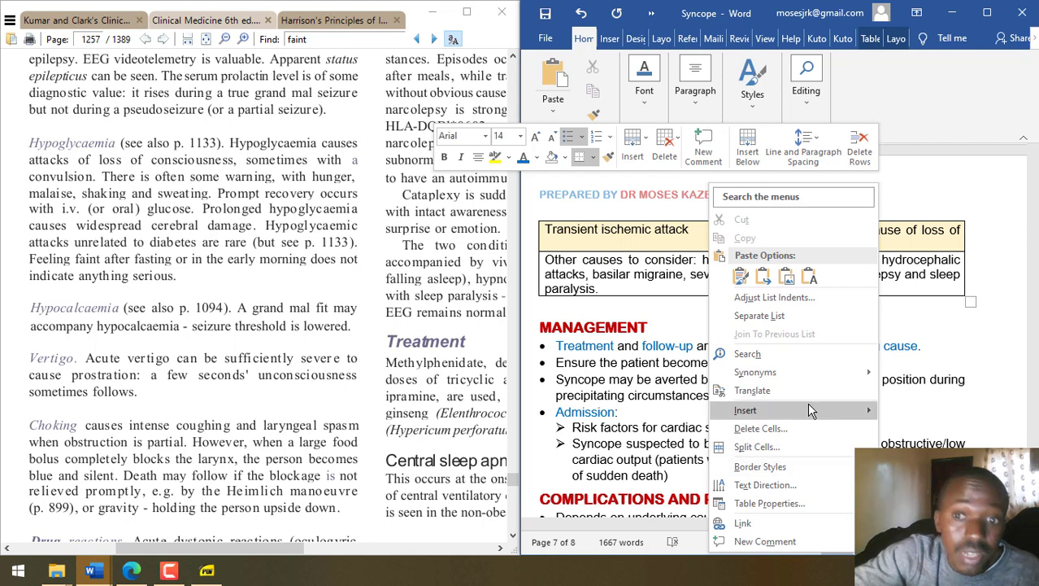
pyautogui.moveTo(813, 410)
pyautogui.click(960, 466)
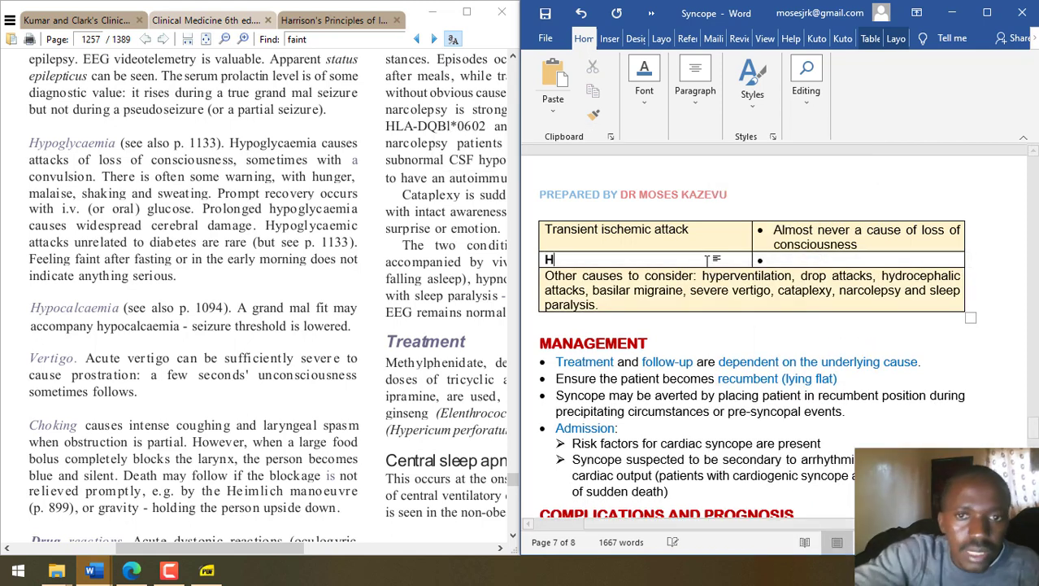
pyautogui.write('Hypocalcemia')
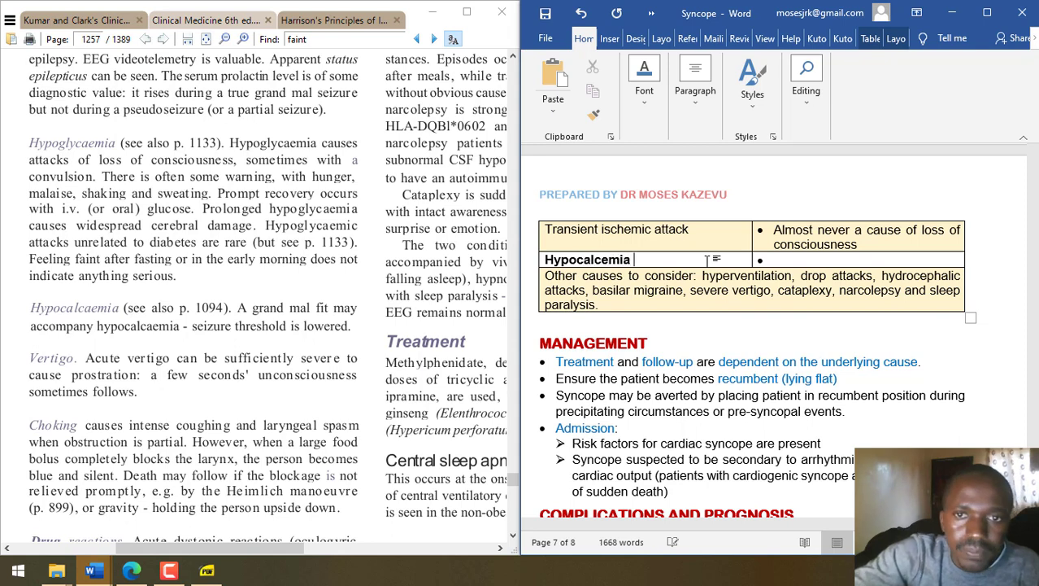
# - Enter "A grand mal fit may accompany hypocalcemia- seizure threshold is lowered" as the feature for Hypocalcemia
pyautogui.press('Tab')
pyautogui.write('A')
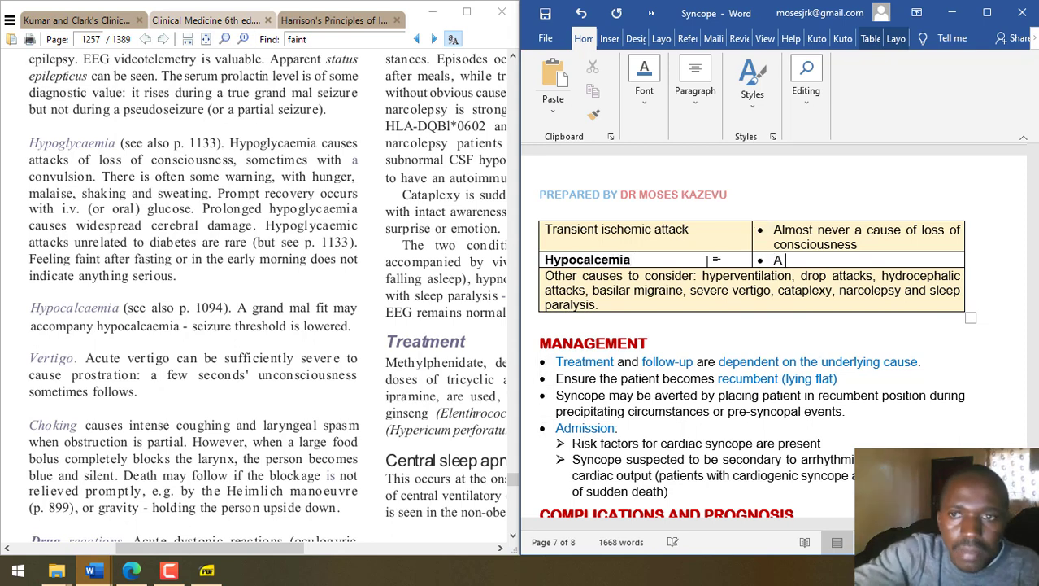
pyautogui.write(' grand mal fit')
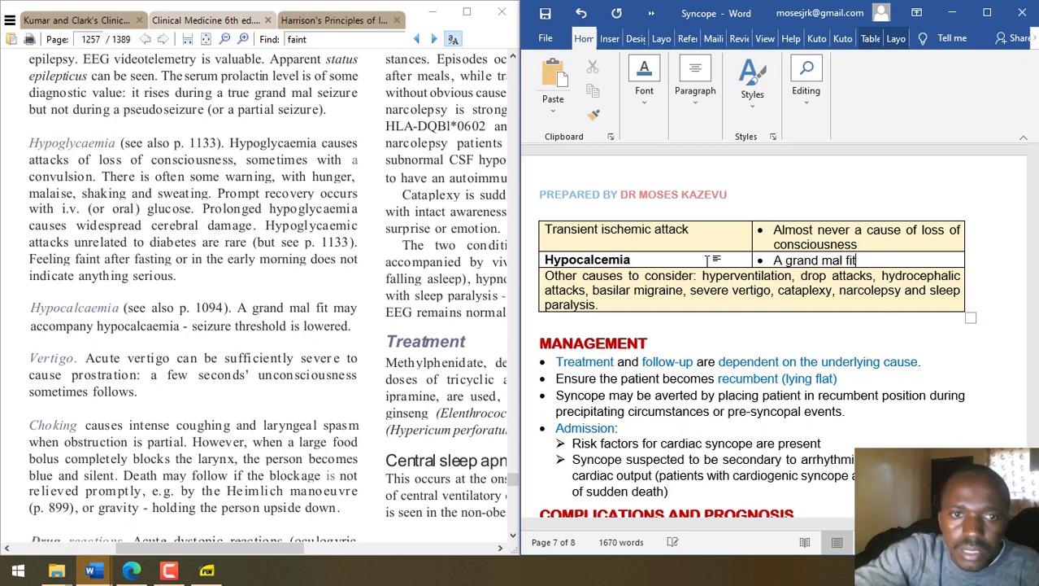
pyautogui.write(' may accom')
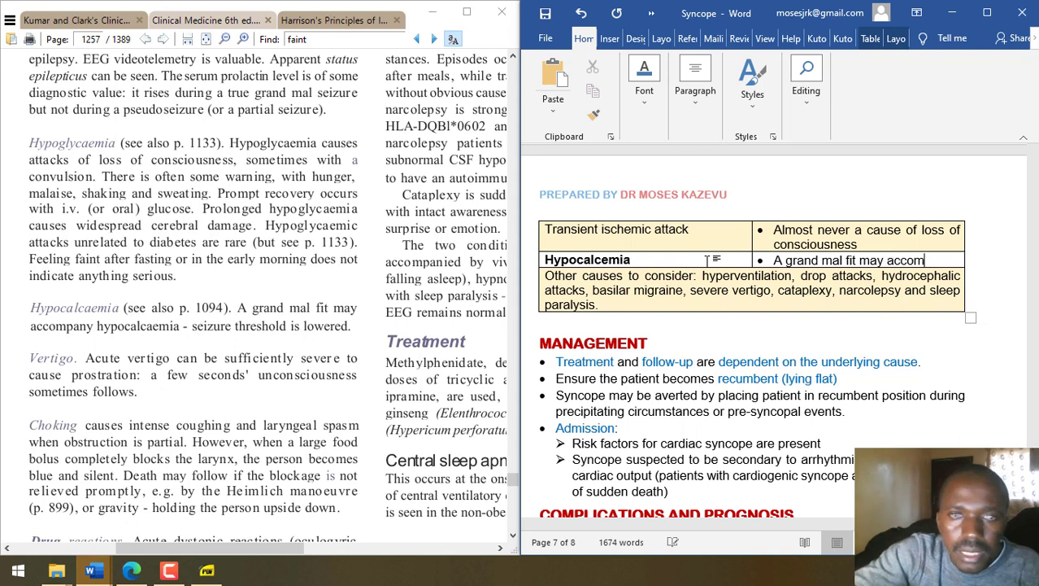
pyautogui.write('pany h')
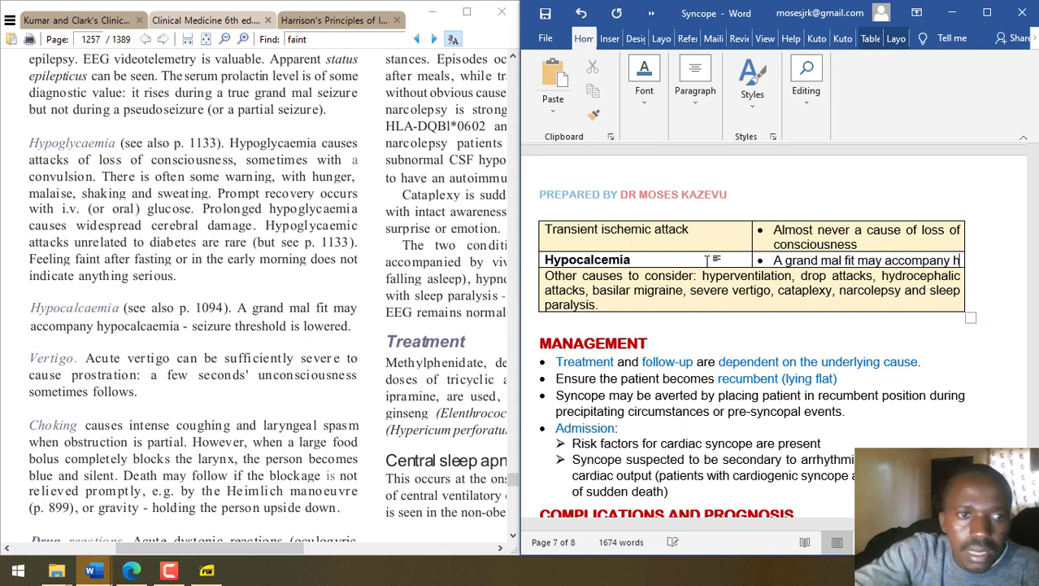
pyautogui.write('ypocla')
pyautogui.press('BackSpace')
pyautogui.press('BackSpace')
pyautogui.write('alcemia ')
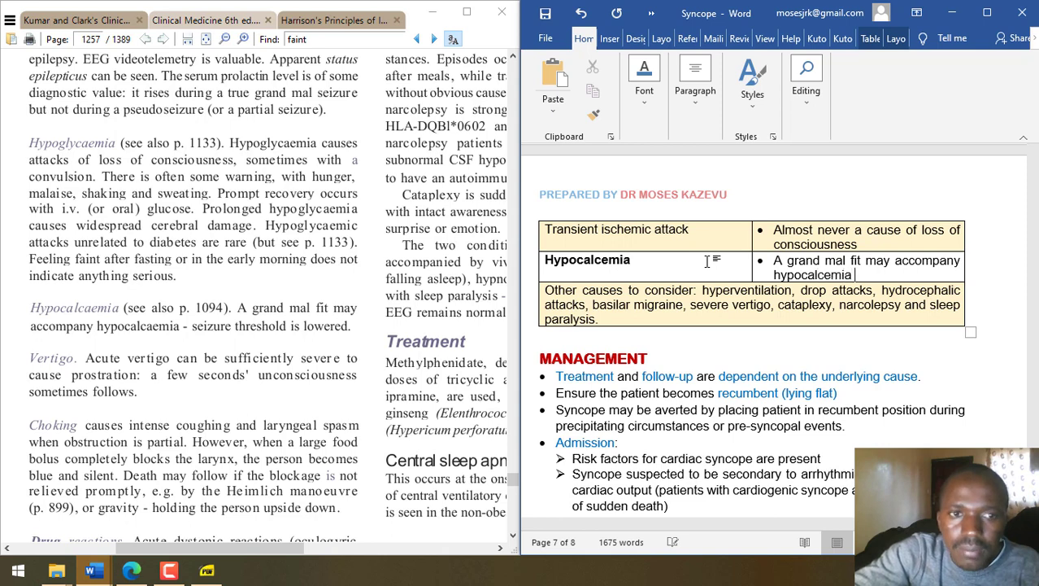
pyautogui.write('- seizu')
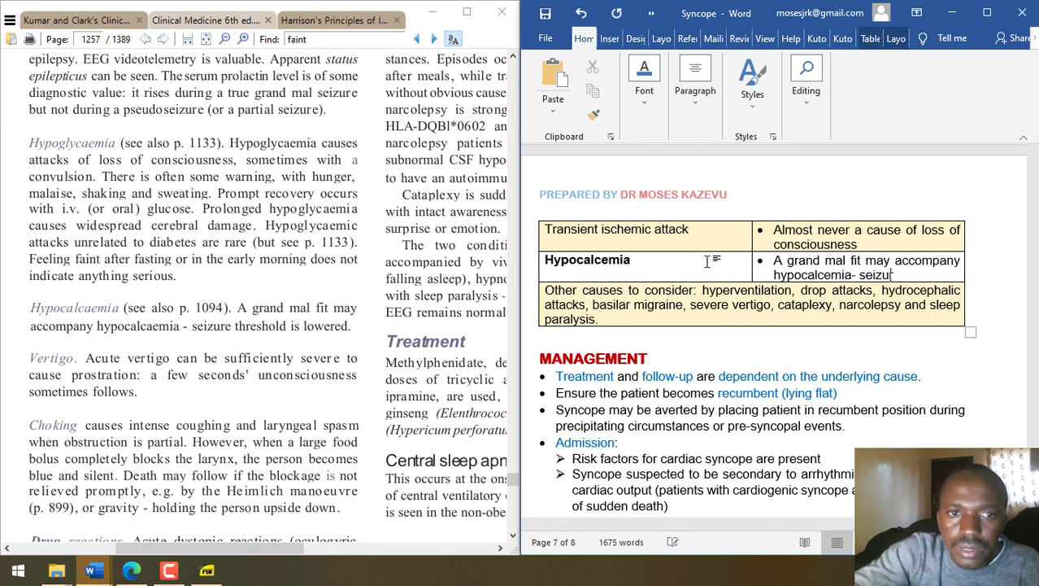
pyautogui.write('re thresho')
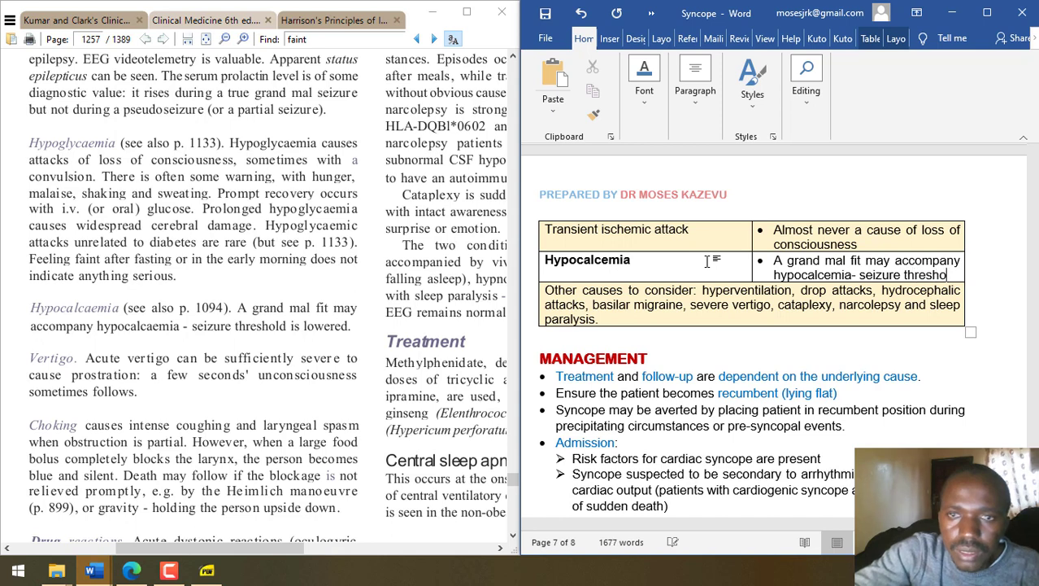
pyautogui.write('ld is lowered')
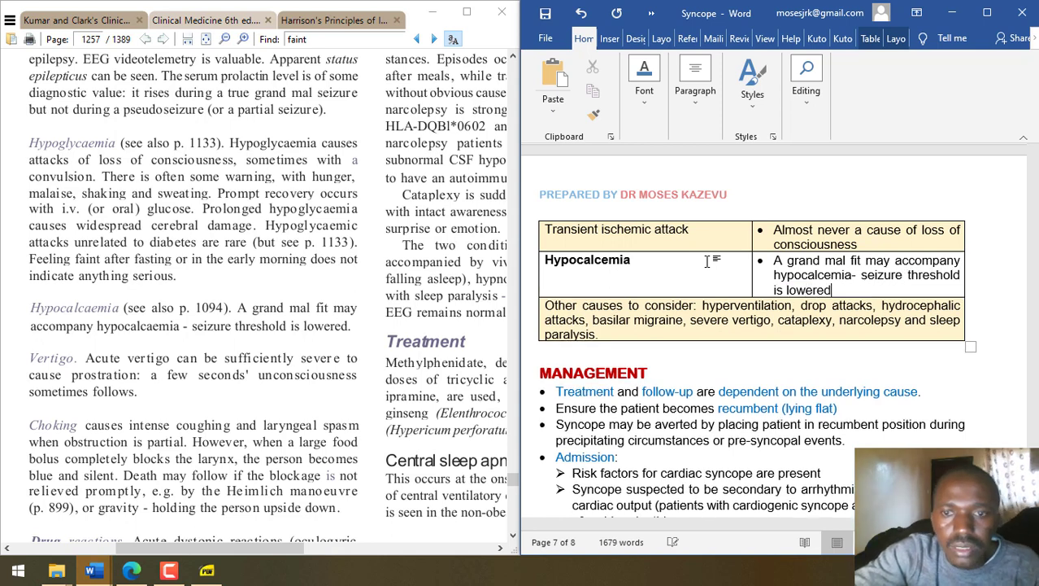
# - Remove the bold formatting from "Hypocalcemia" in the conditions column of Table 1
pyautogui.doubleClick(587, 259)
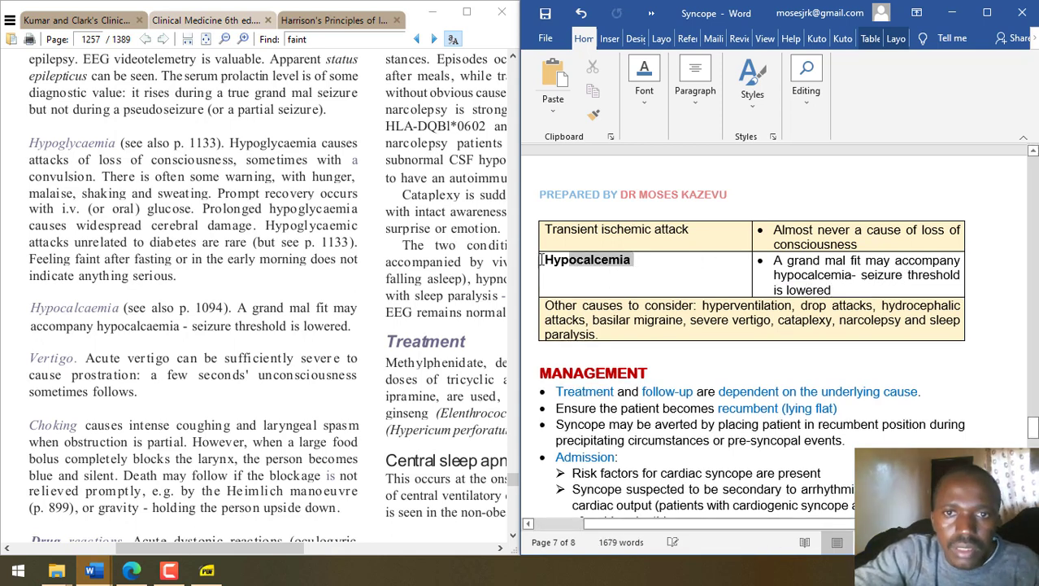
pyautogui.hotkey('ctrl', 'b')
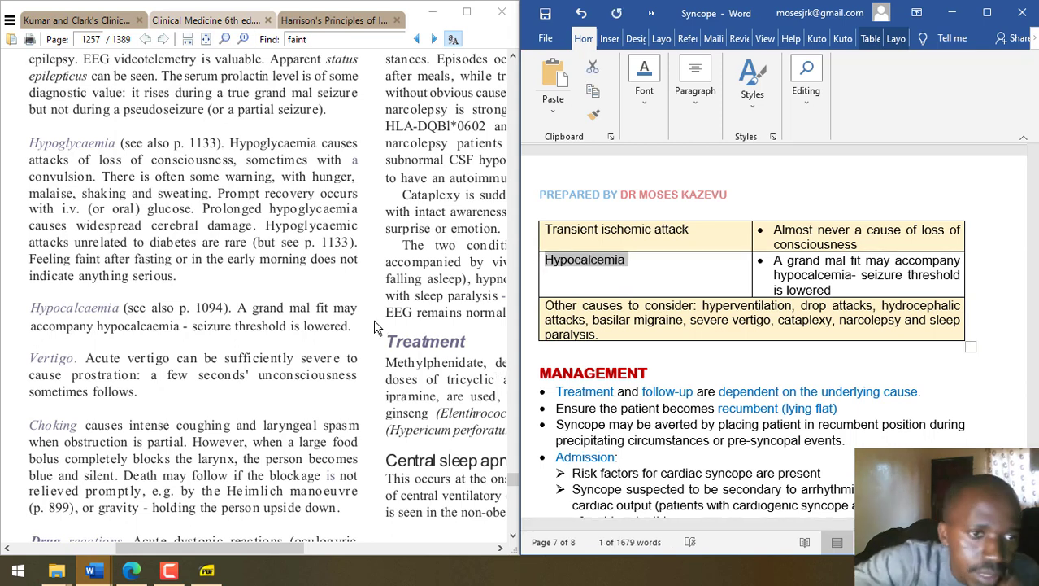
pyautogui.click(659, 289)
# - Review the remaining "Other conditions" entries and the "Syncope: investigation and management" section of the textbook against Table 1
pyautogui.scroll(6, 660, 293)
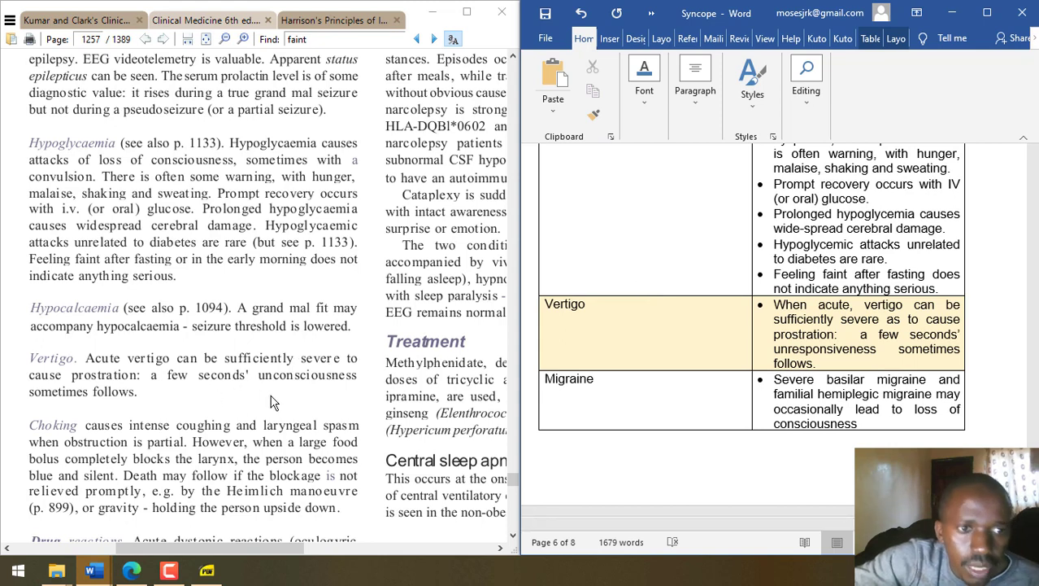
pyautogui.scroll(-3, 272, 399)
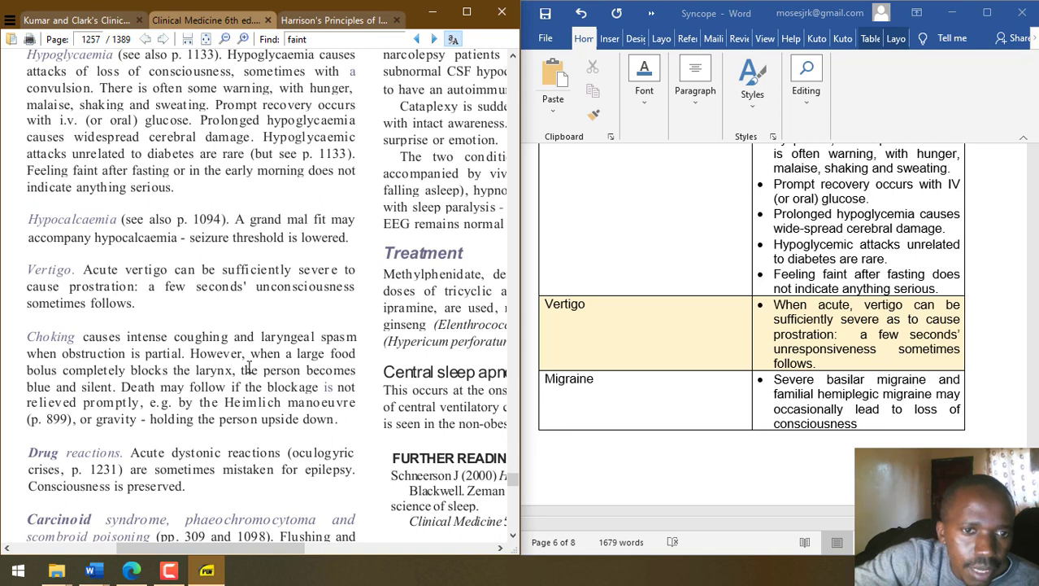
pyautogui.scroll(-2, 356, 435)
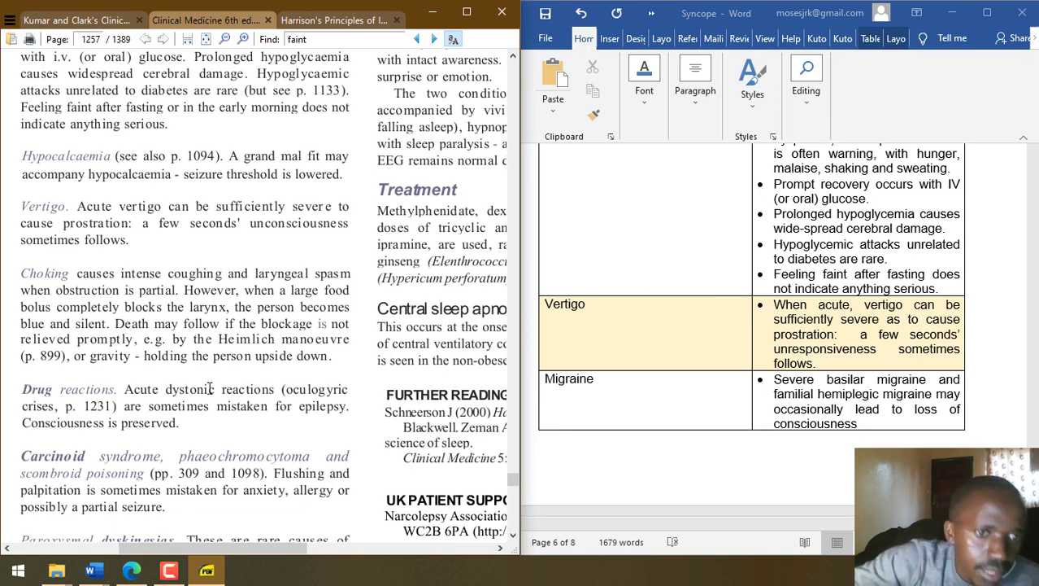
pyautogui.scroll(-4, 231, 431)
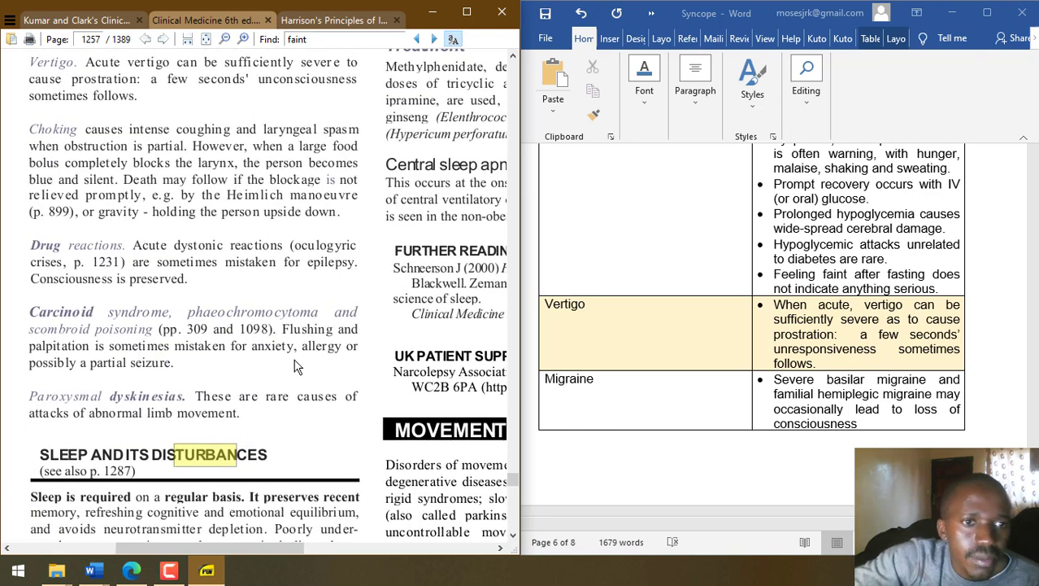
pyautogui.scroll(-2, 297, 366)
pyautogui.scroll(6, 297, 366)
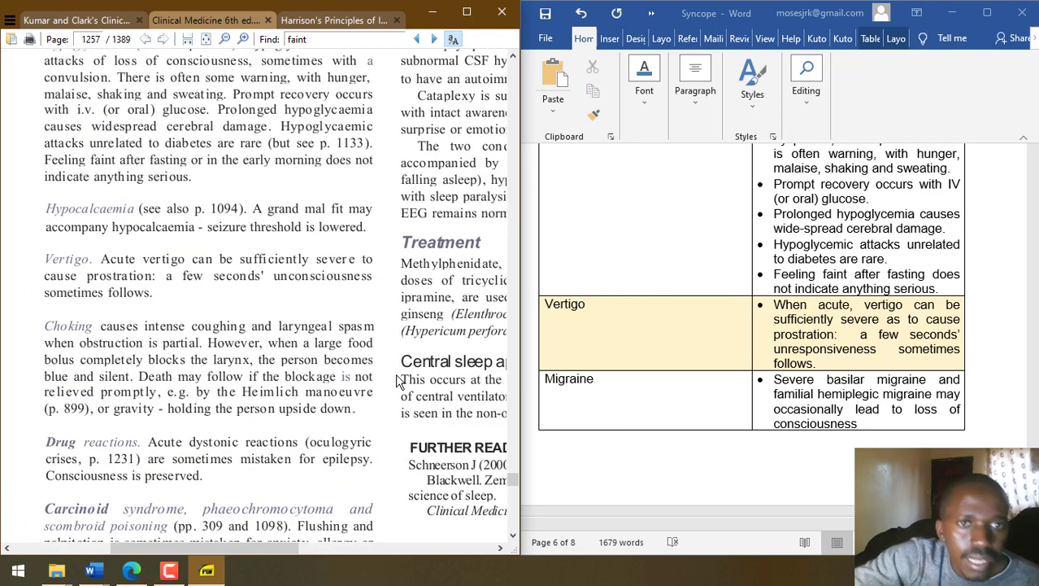
pyautogui.scroll(12, 431, 301)
pyautogui.scroll(12, 431, 301)
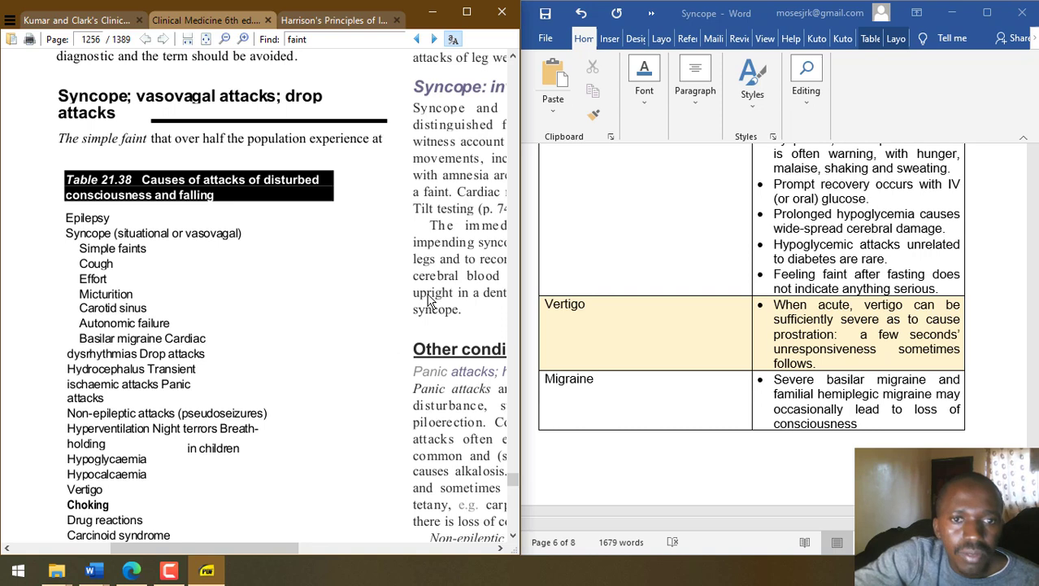
pyautogui.hscroll(3, 431, 301)
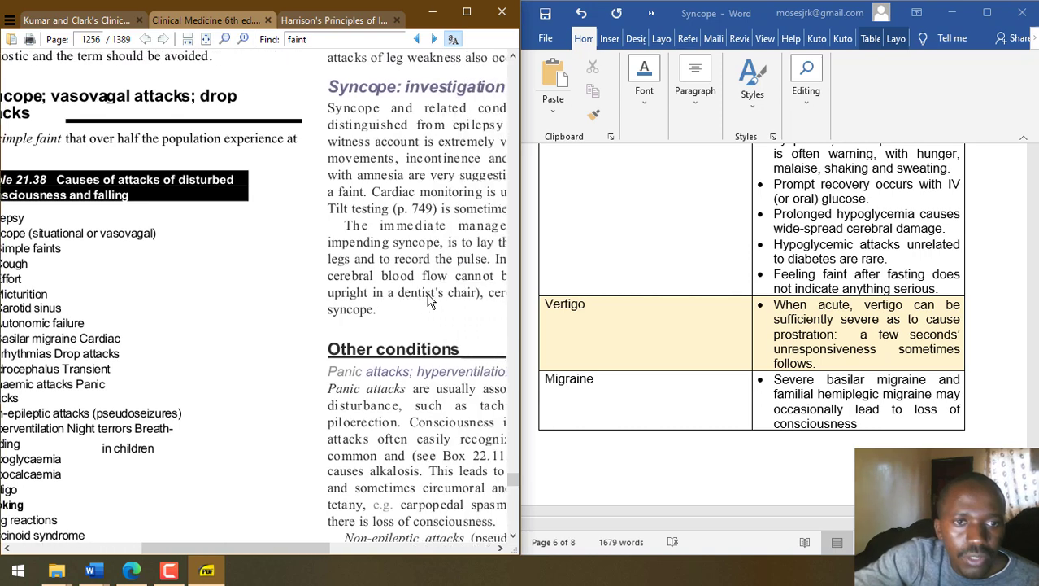
pyautogui.hscroll(7, 431, 301)
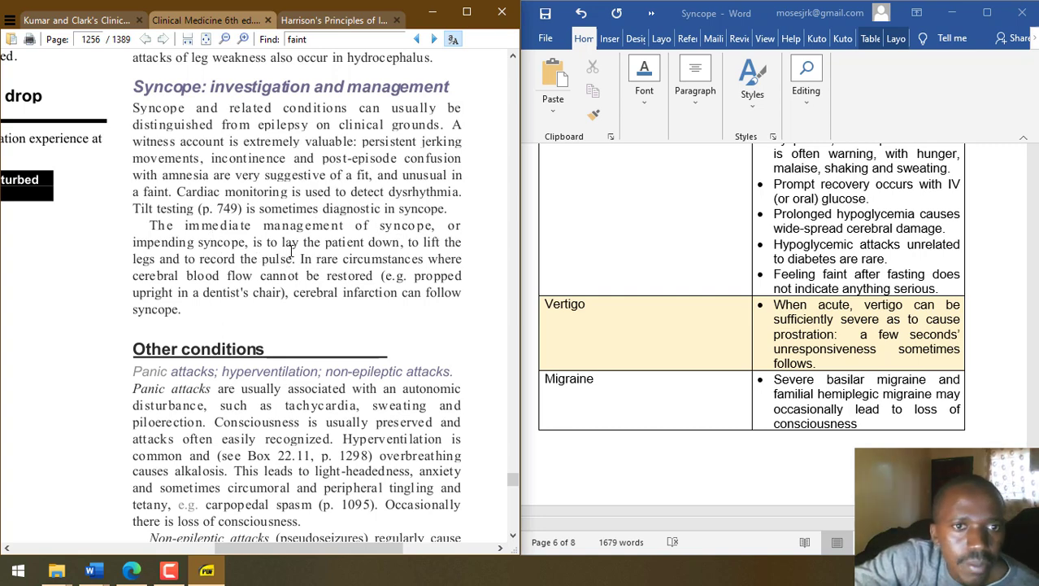
pyautogui.click(594, 269)
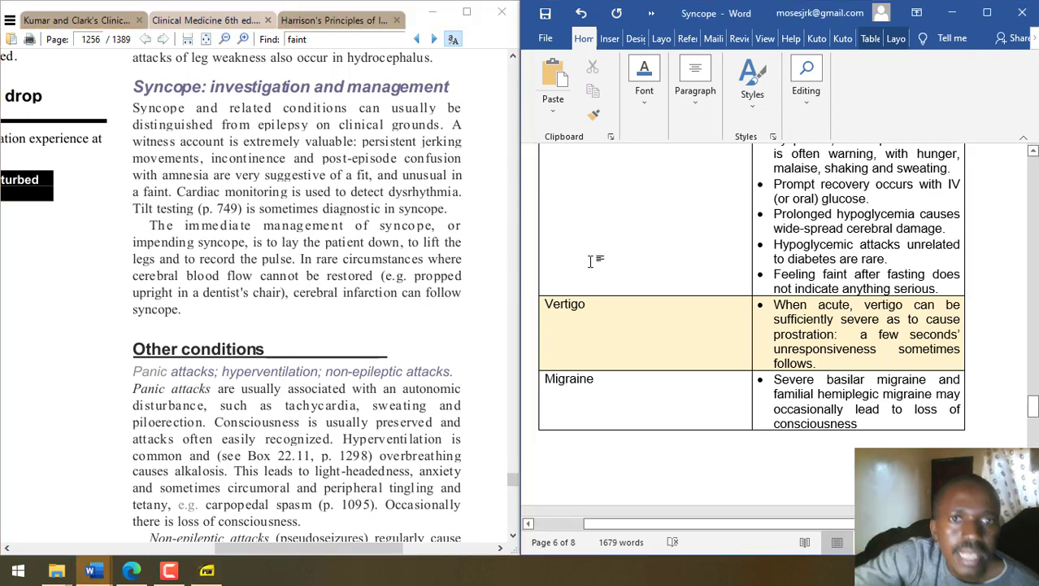
pyautogui.scroll(3, 594, 257)
pyautogui.scroll(-7, 591, 257)
pyautogui.scroll(5, 590, 256)
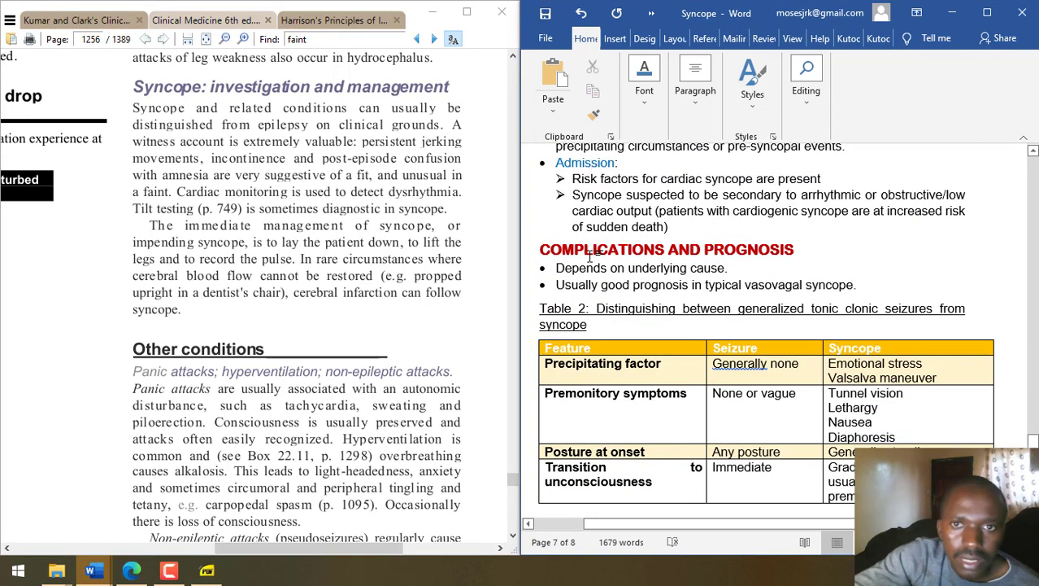
pyautogui.scroll(-10, 589, 256)
pyautogui.scroll(6, 590, 256)
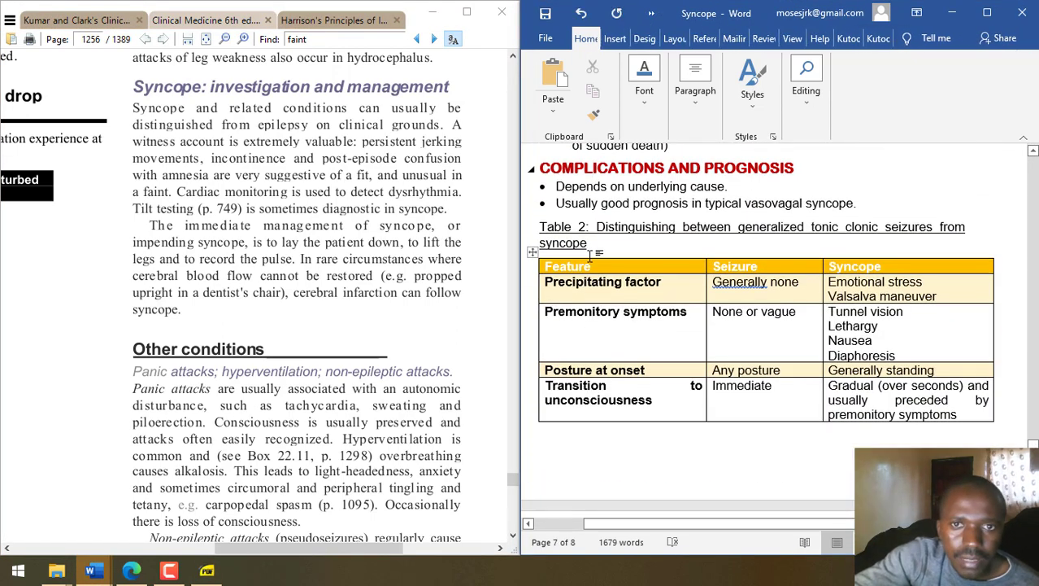
pyautogui.scroll(-4, 590, 256)
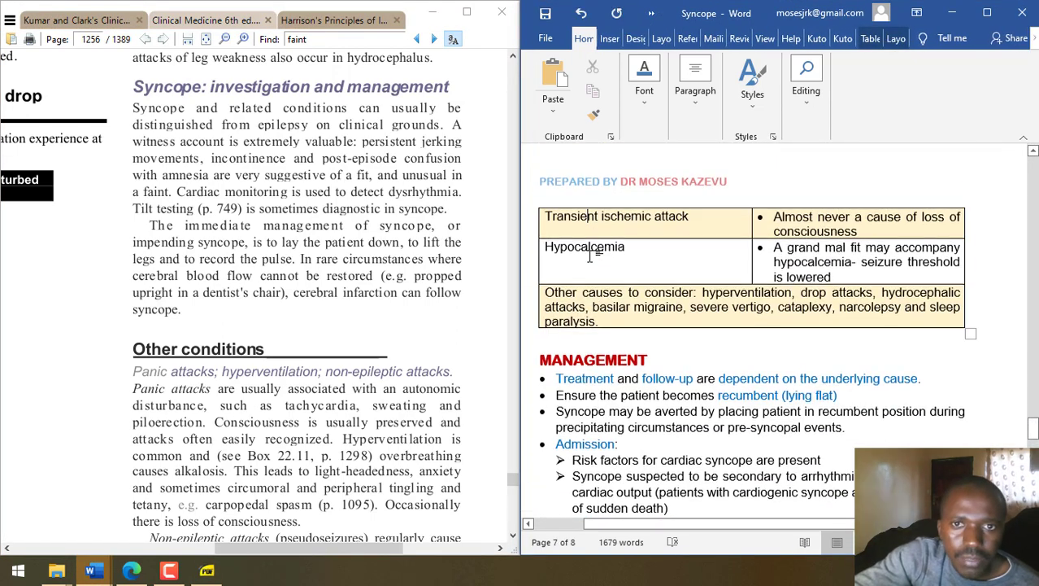
pyautogui.click(852, 410)
pyautogui.press('Return')
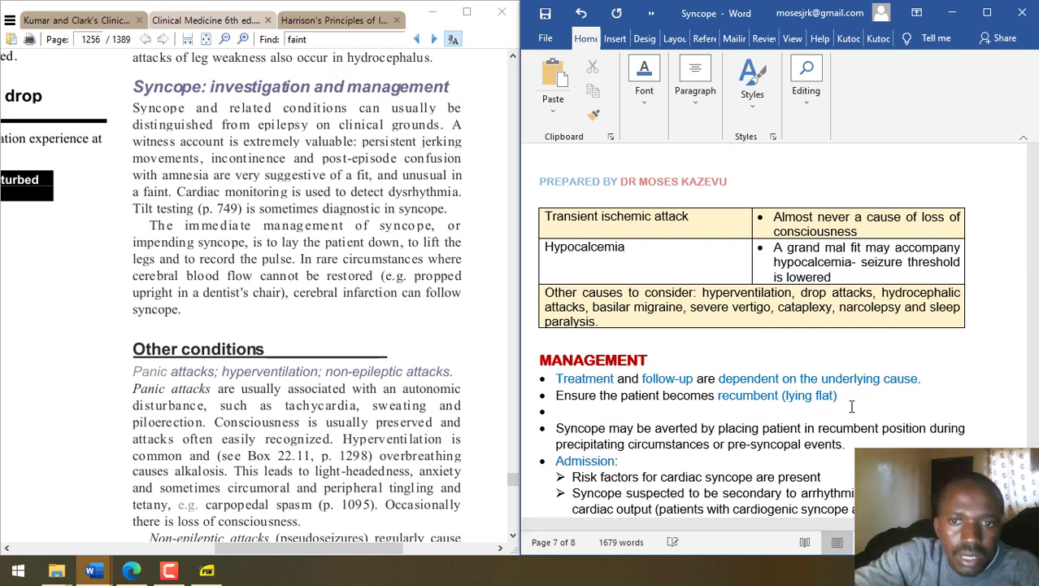
pyautogui.press('BackSpace')
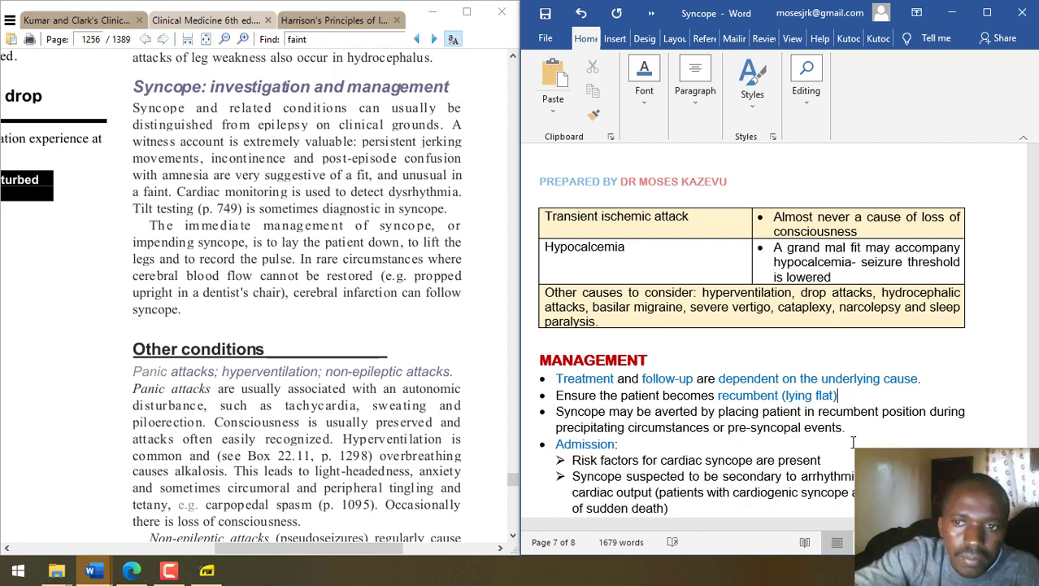
# - Add a sub-bullet "The patient should lay down, and lift the legs" under the bullet on averting syncope in the Management section
pyautogui.press('Return')
pyautogui.press('Tab')
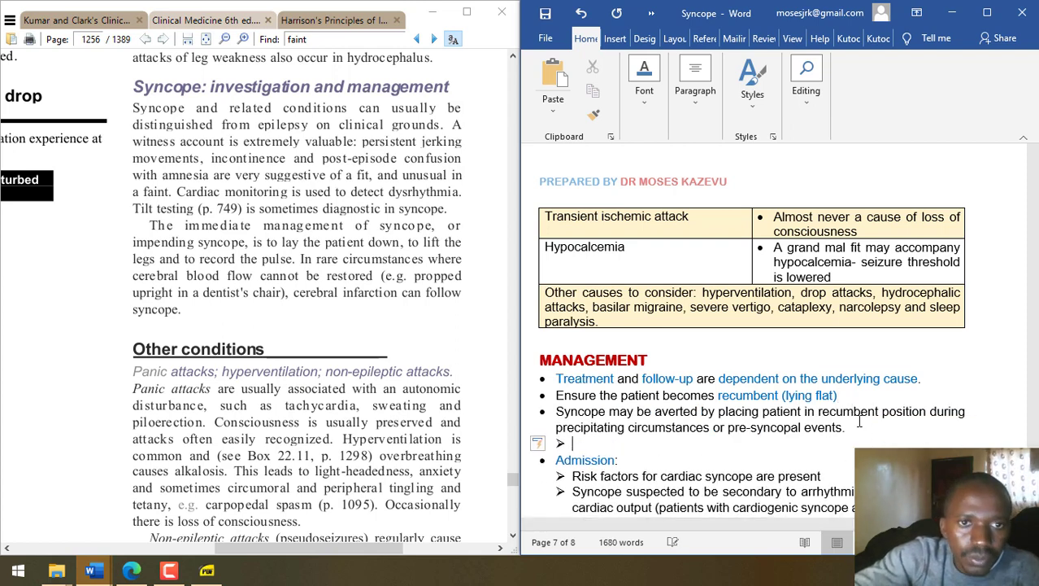
pyautogui.write('The patient')
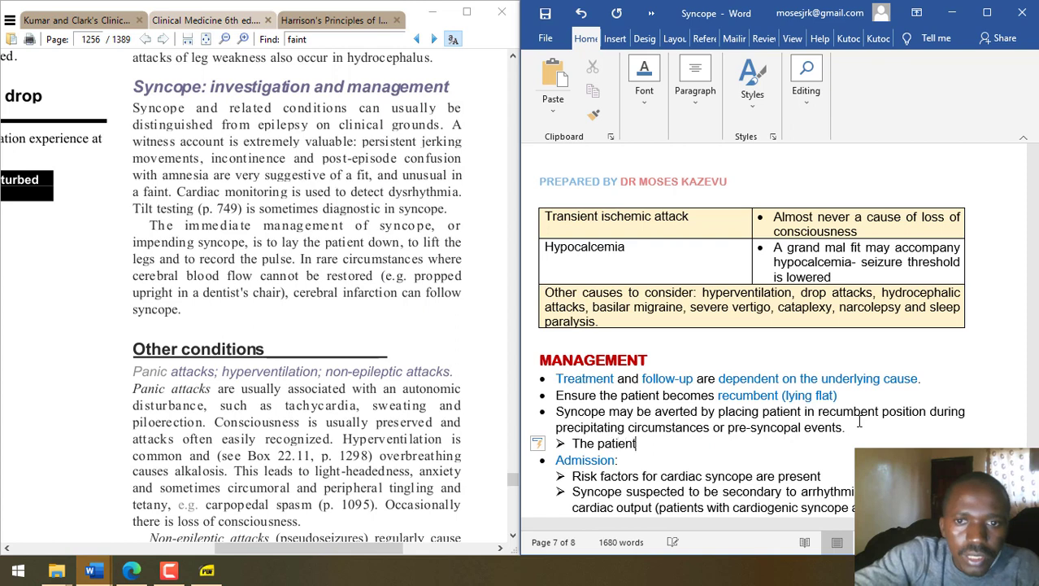
pyautogui.write(' should lay t')
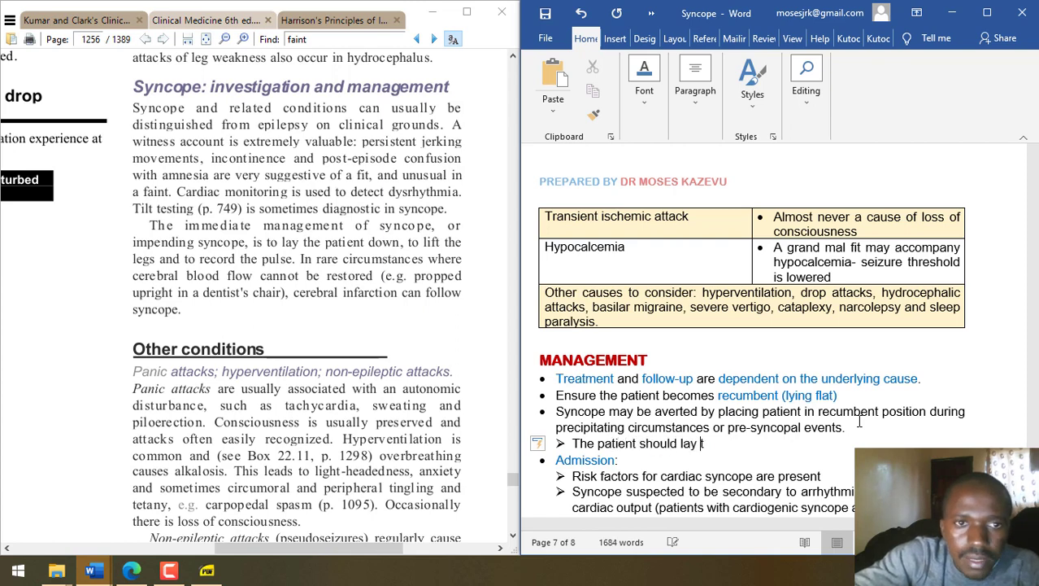
pyautogui.write('he pat')
pyautogui.press('BackSpace')
pyautogui.press('BackSpace')
pyautogui.press('BackSpace')
pyautogui.press('BackSpace')
pyautogui.press('BackSpace')
pyautogui.press('BackSpace')
pyautogui.press('BackSpace')
pyautogui.write('down, th')
pyautogui.press('BackSpace')
pyautogui.press('BackSpace')
pyautogui.write('and lift the le')
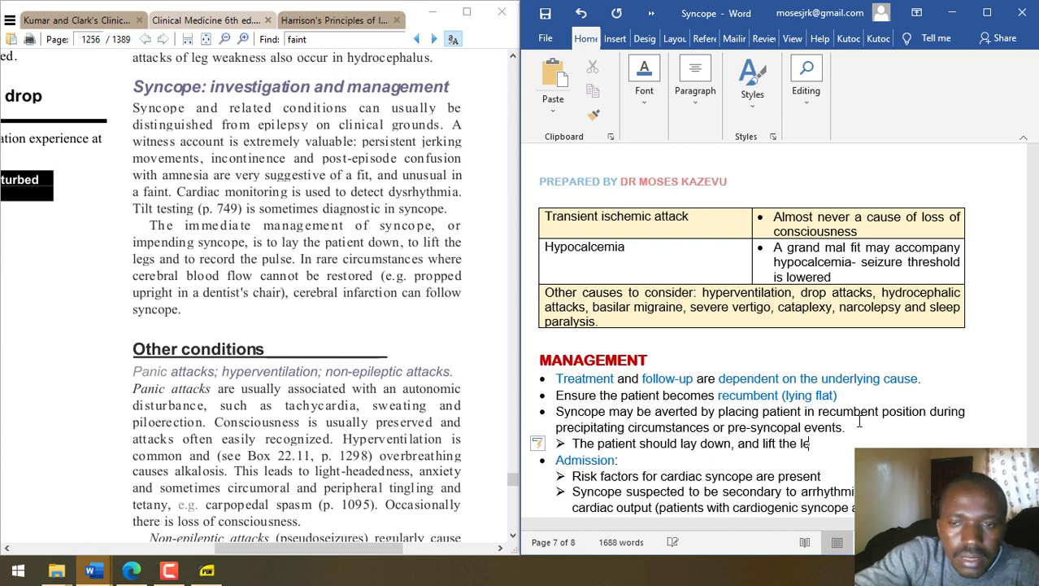
pyautogui.write('gs')
# - Add a second sub-bullet reading "Record the vitals especially pulse and BP"
pyautogui.press('Return')
pyautogui.write('Record the')
pyautogui.write('vital s')
pyautogui.write(' especially')
pyautogui.write(' pulse')
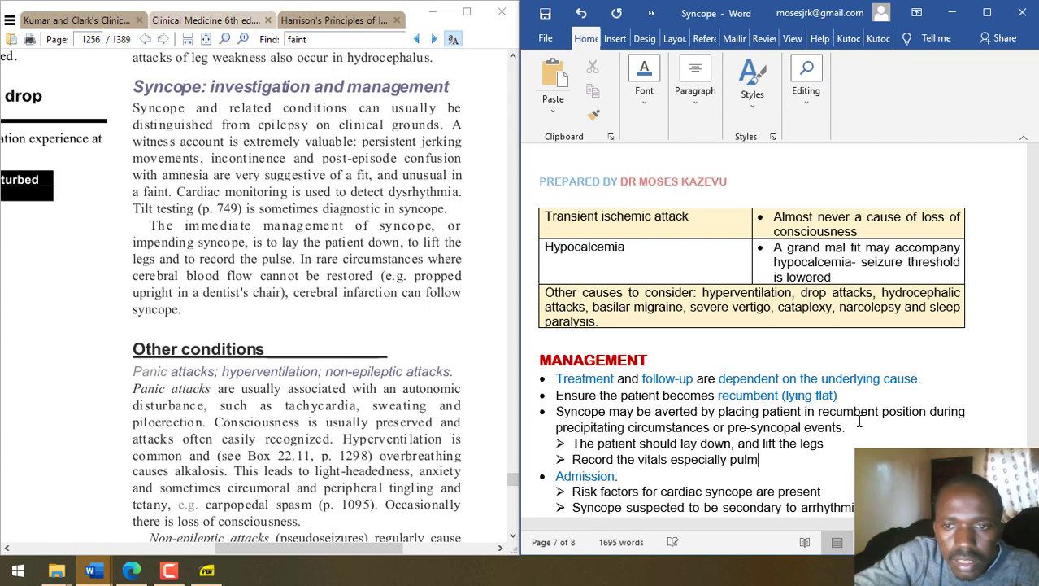
pyautogui.write(' and BP')
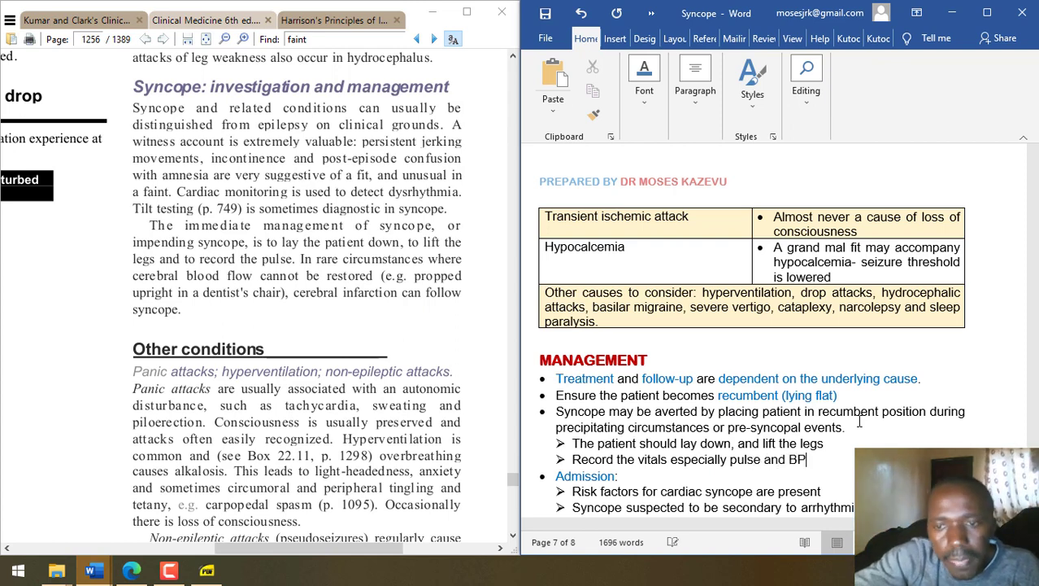
# - Add a third sub-bullet reading "Loosen tight clothing around the neck"
pyautogui.press('Return')
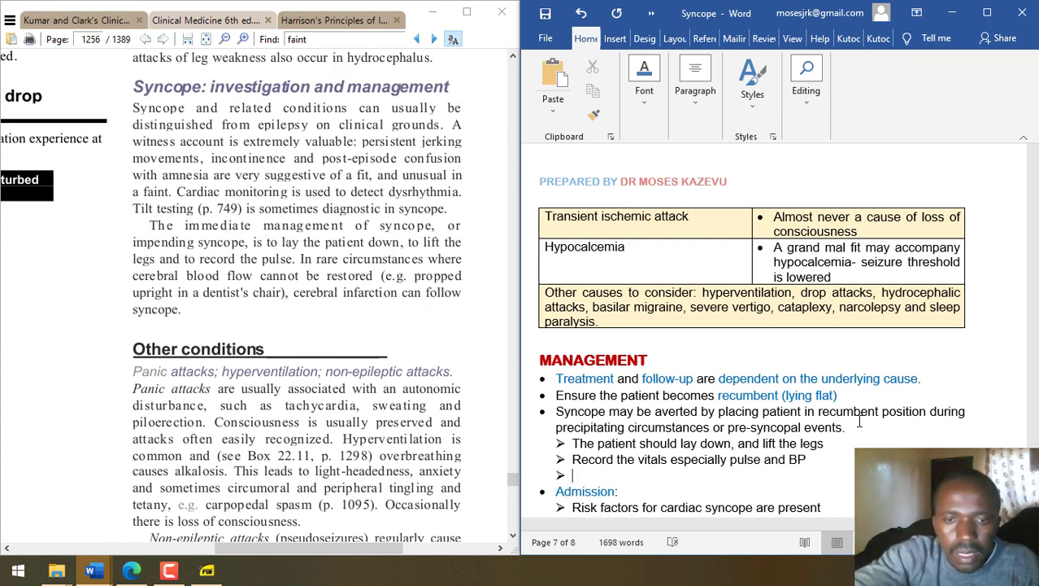
pyautogui.write('Loosen t')
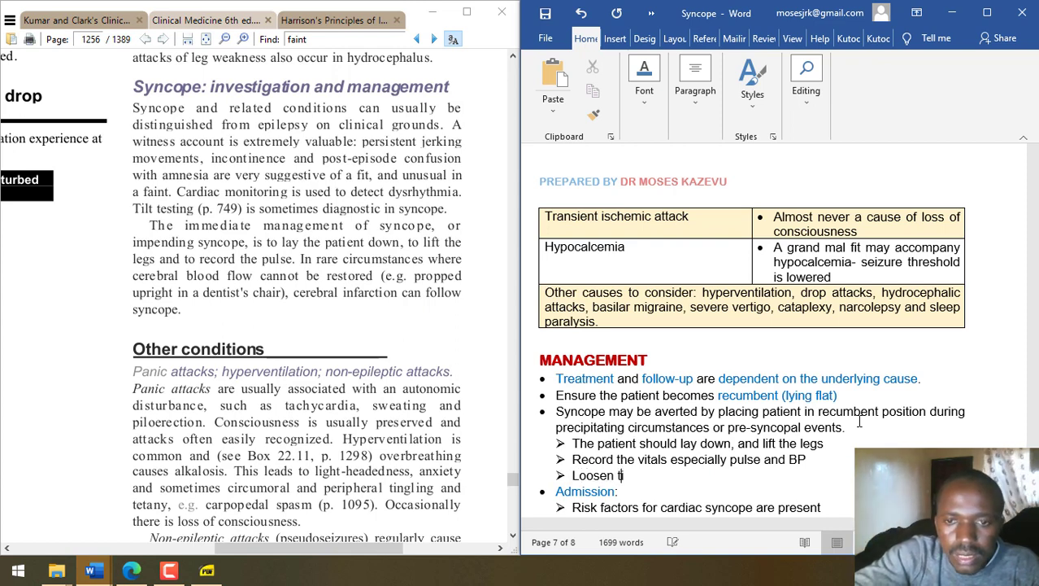
pyautogui.write('ight cloth')
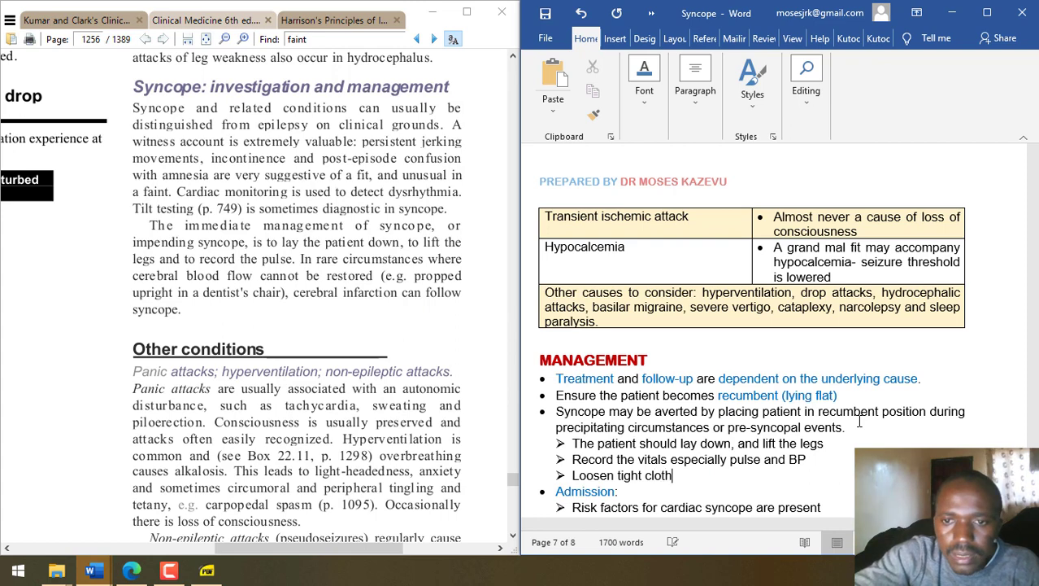
pyautogui.write('ing')
pyautogui.press('BackSpace')
pyautogui.write('s')
pyautogui.press('BackSpace')
pyautogui.press('BackSpace')
pyautogui.write('aro')
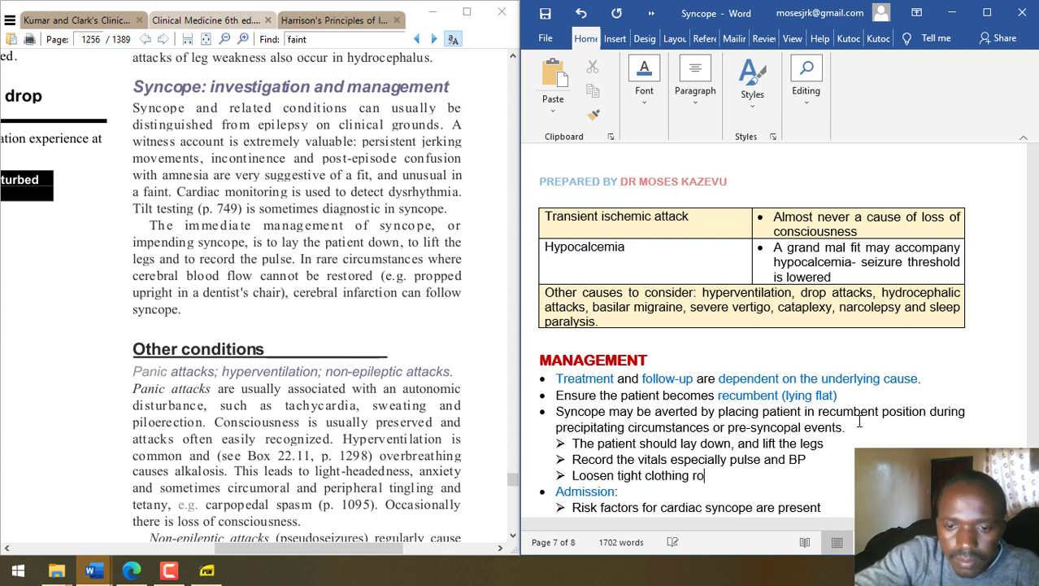
pyautogui.write('und the nck')
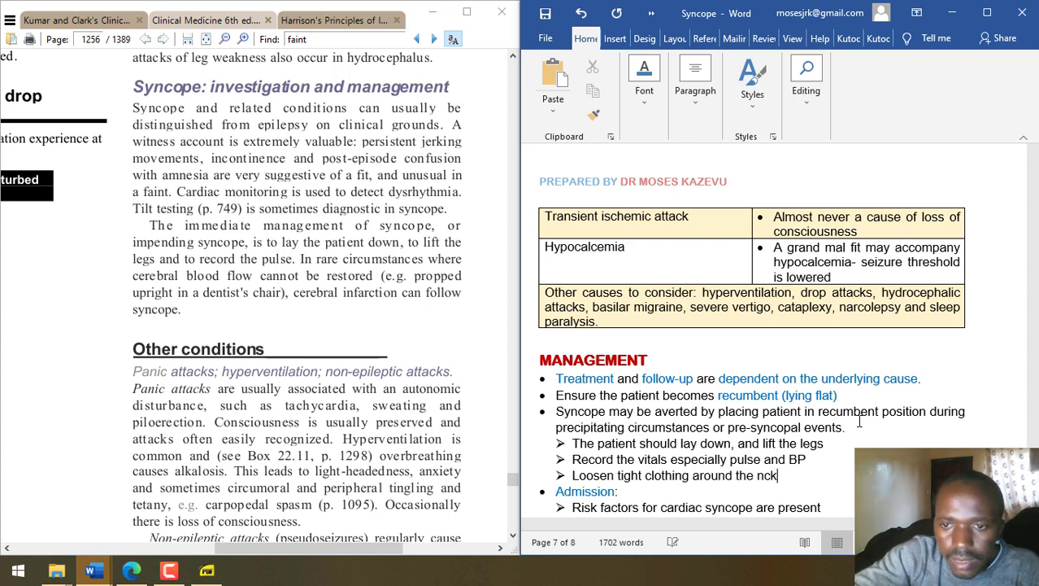
pyautogui.press('BackSpace')
pyautogui.press('BackSpace')
pyautogui.press('BackSpace')
pyautogui.write('neck')
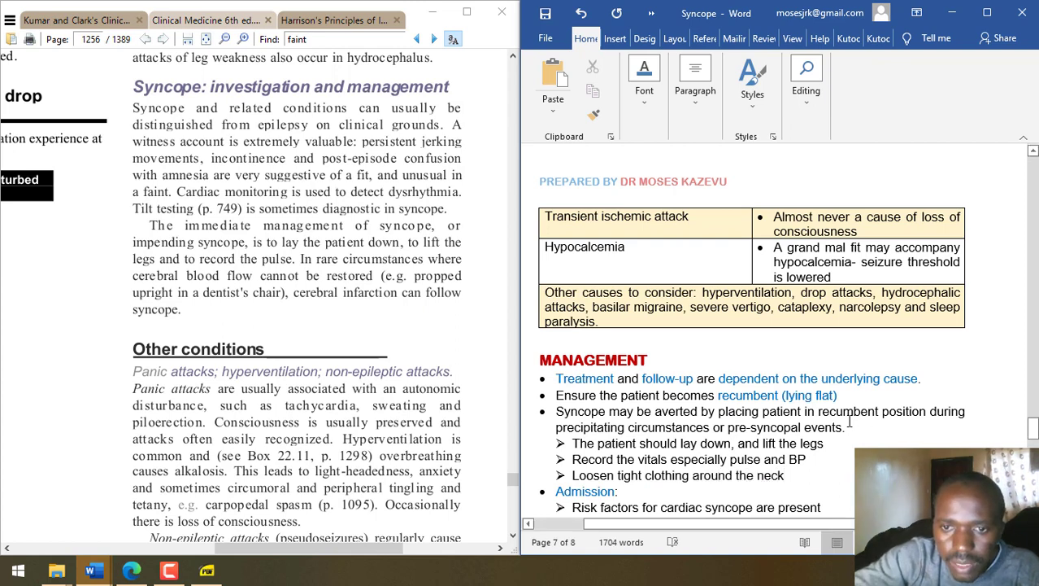
# - Insert "or necklaces" after "clothing" in the sub-bullet about loosening tight clothing
pyautogui.click(690, 480)
pyautogui.write('or neckla')
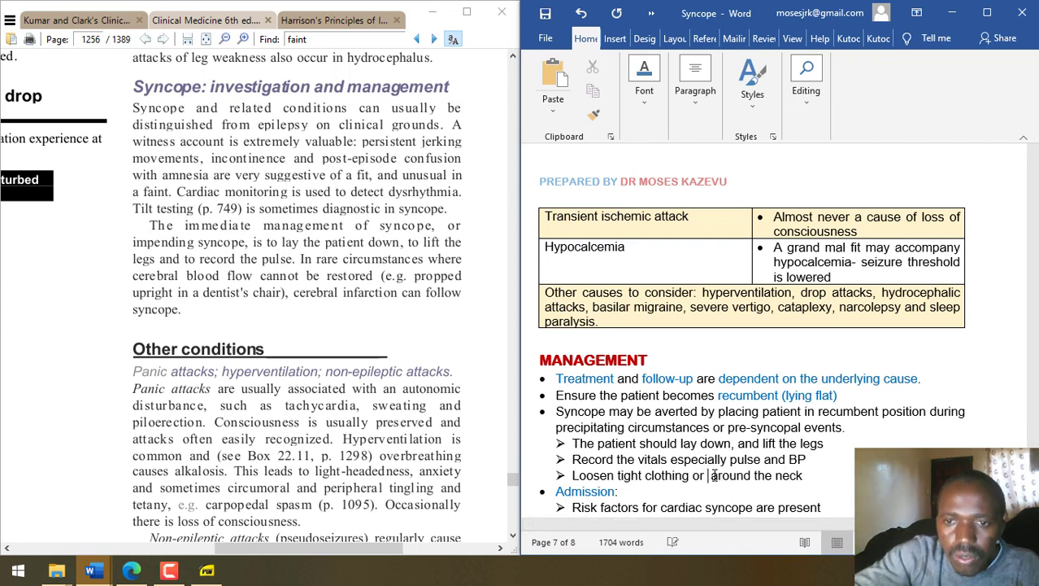
pyautogui.write('ces')
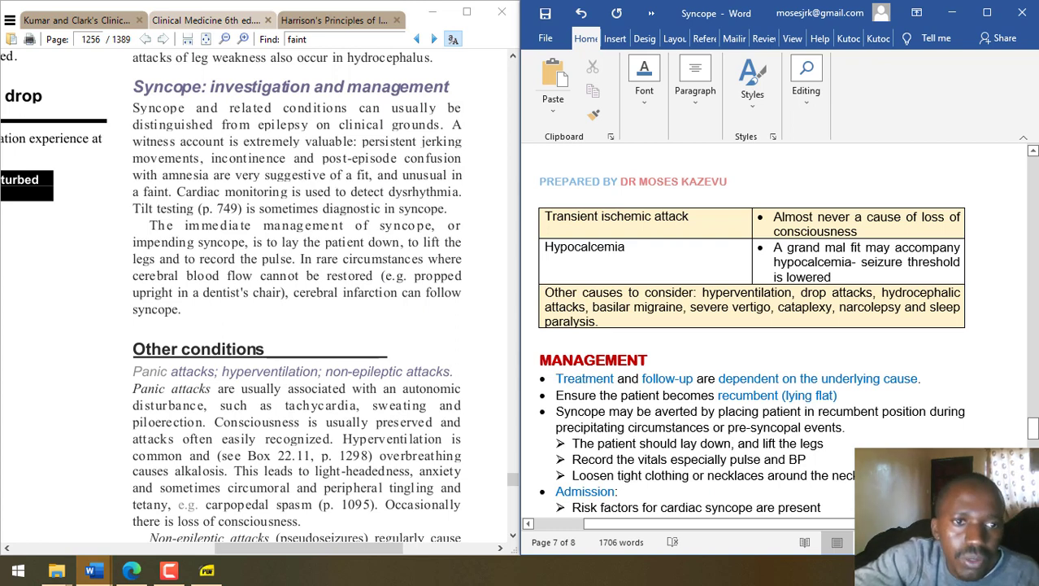
# - Start a fourth sub-bullet with "In rare circumstances where cerebral blood flow cannot be restored"
pyautogui.press('Return')
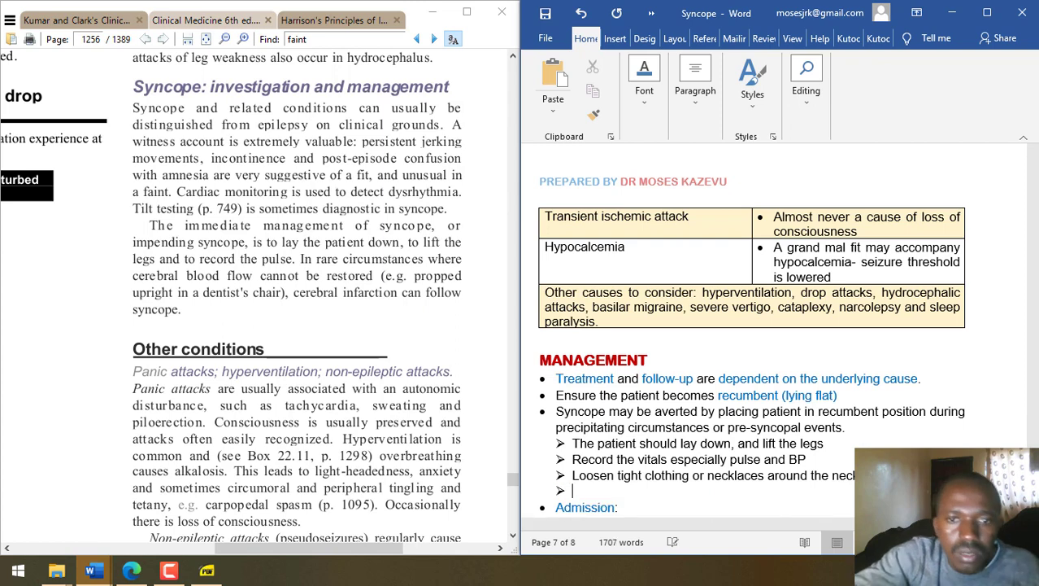
pyautogui.write('In rare circumstances where cerebral b')
pyautogui.press('BackSpace')
pyautogui.press('BackSpace')
pyautogui.write('bral blo')
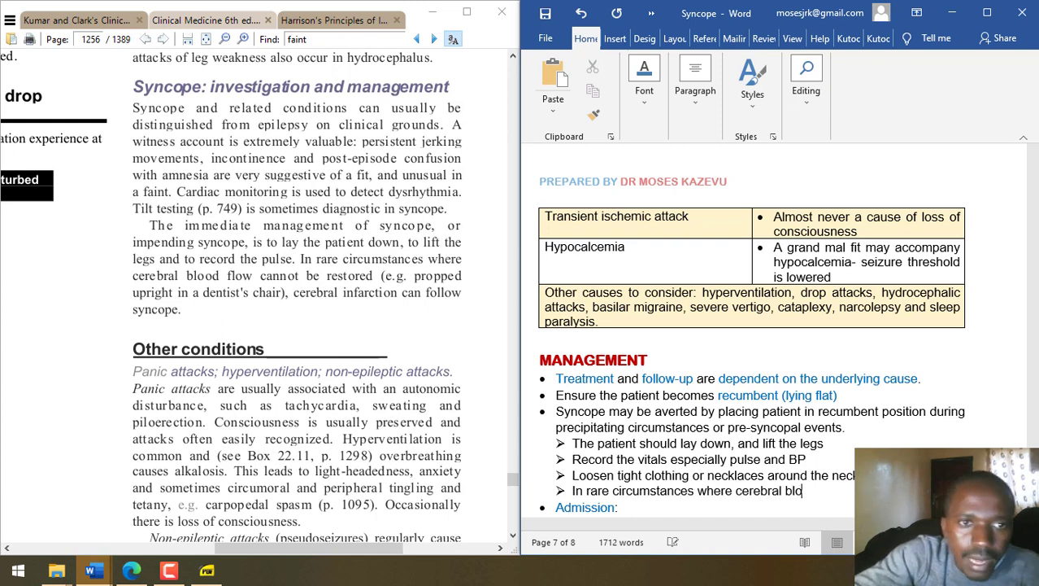
pyautogui.write('od flow ca')
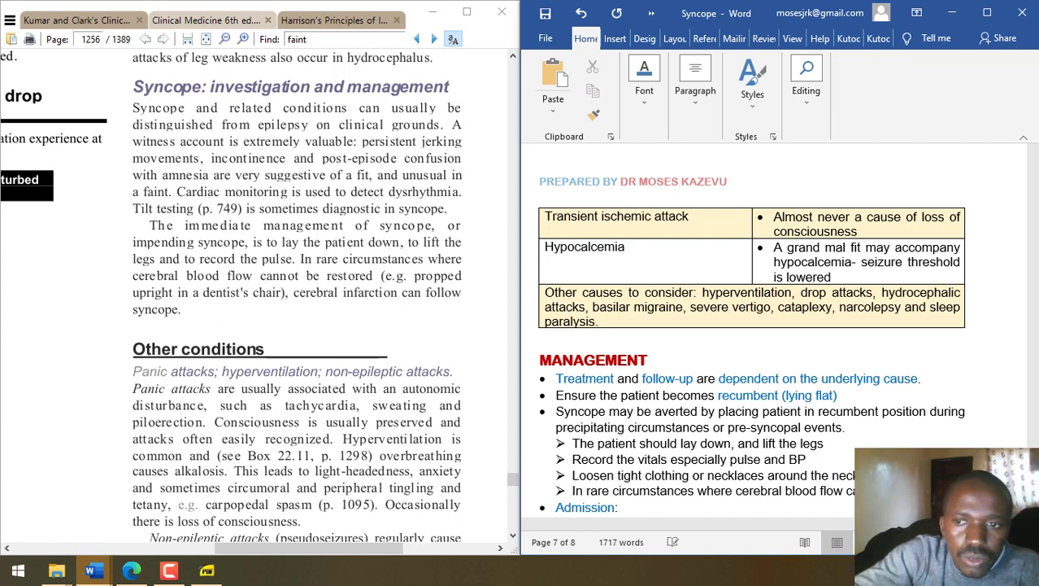
# - Complete the cerebral blood flow sub-bullet with "(e.g. propped upright in a dentist chare), cerebral infarction can follow syncope."
pyautogui.write('(e.g. prop')
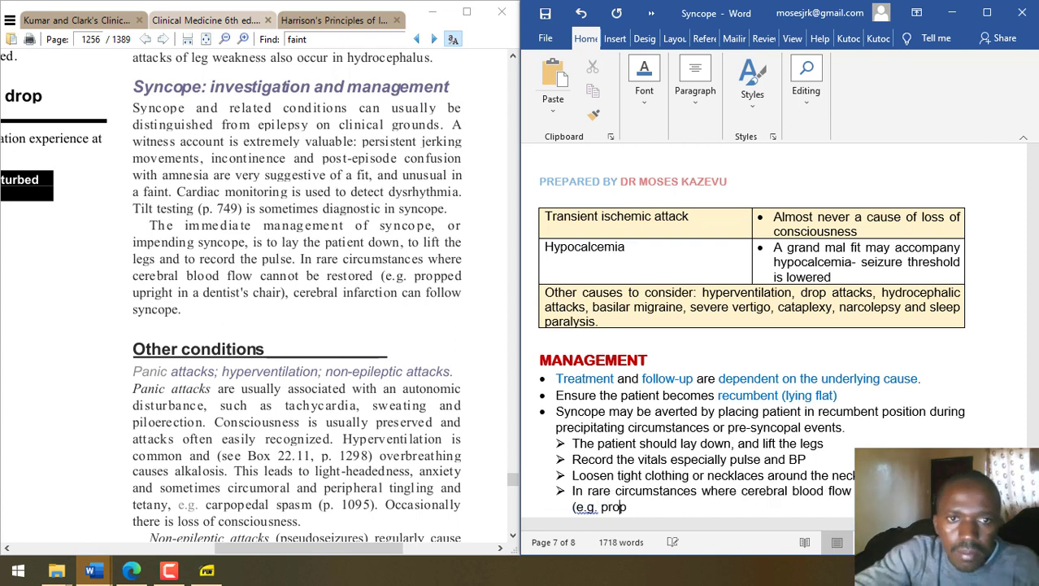
pyautogui.write('ped upright in a dens')
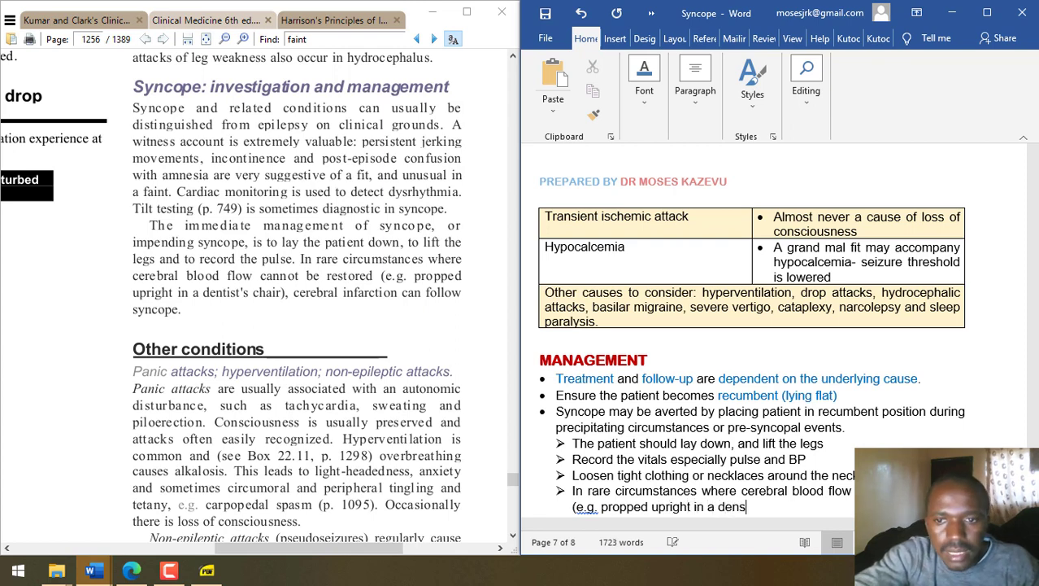
pyautogui.press('BackSpace')
pyautogui.write('ti')
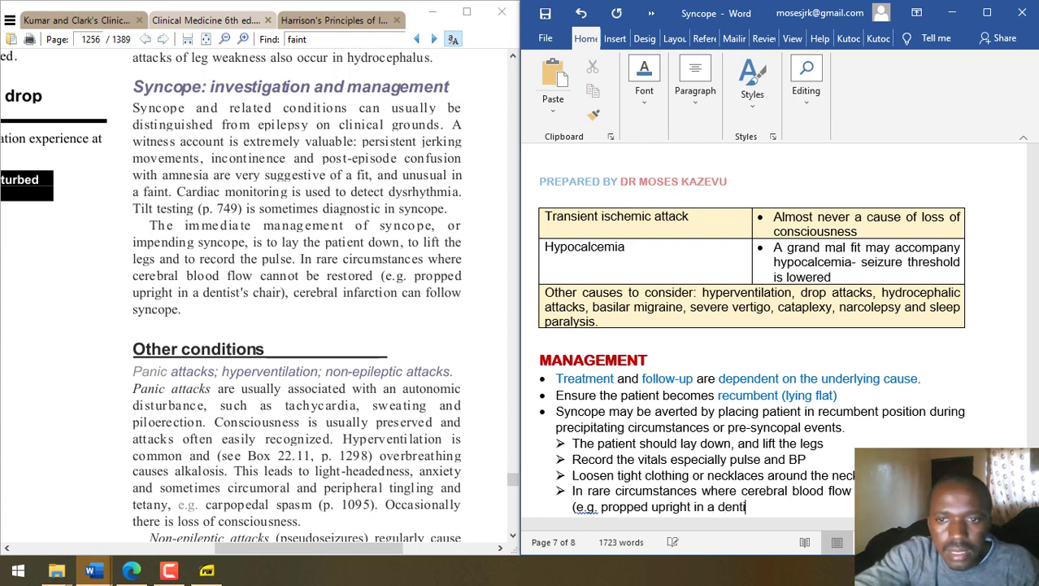
pyautogui.write('st chare')
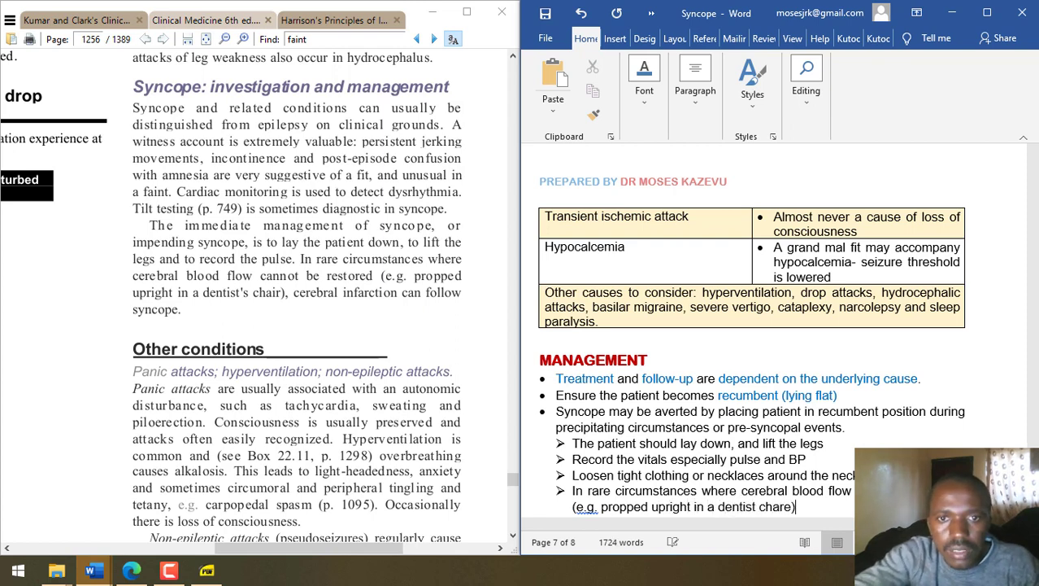
pyautogui.write('), cerebral i ')
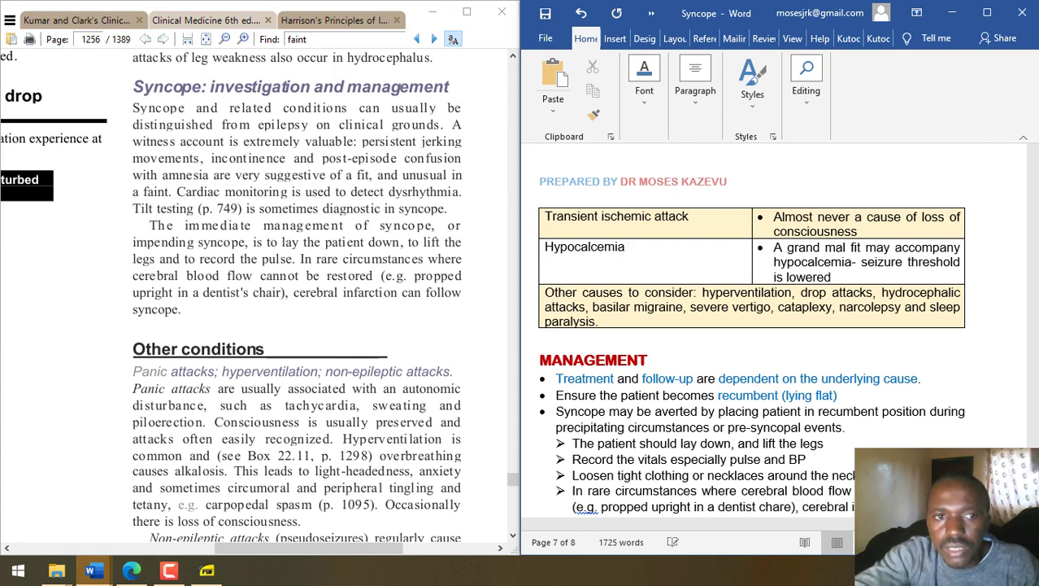
pyautogui.write('syncope.')
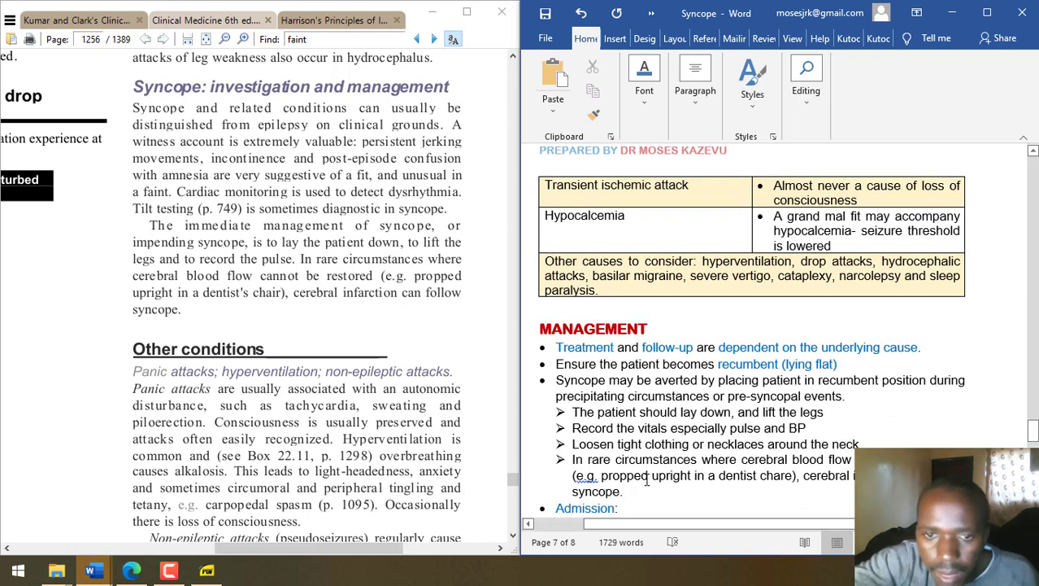
# - Review the rest of the "Other conditions" section in the Clinical Medicine 6th ed. PDF and close that PDF
pyautogui.moveTo(394, 329); pyautogui.dragTo(456, 491)
pyautogui.moveTo(422, 256); pyautogui.dragTo(435, 163)
pyautogui.scroll(-5, 455, 350)
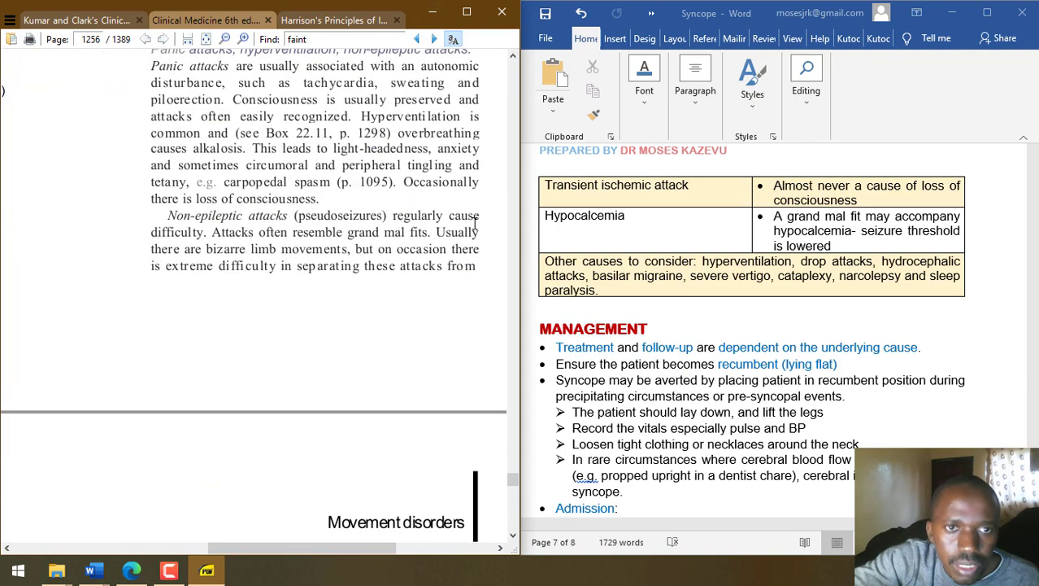
pyautogui.scroll(2, 455, 349)
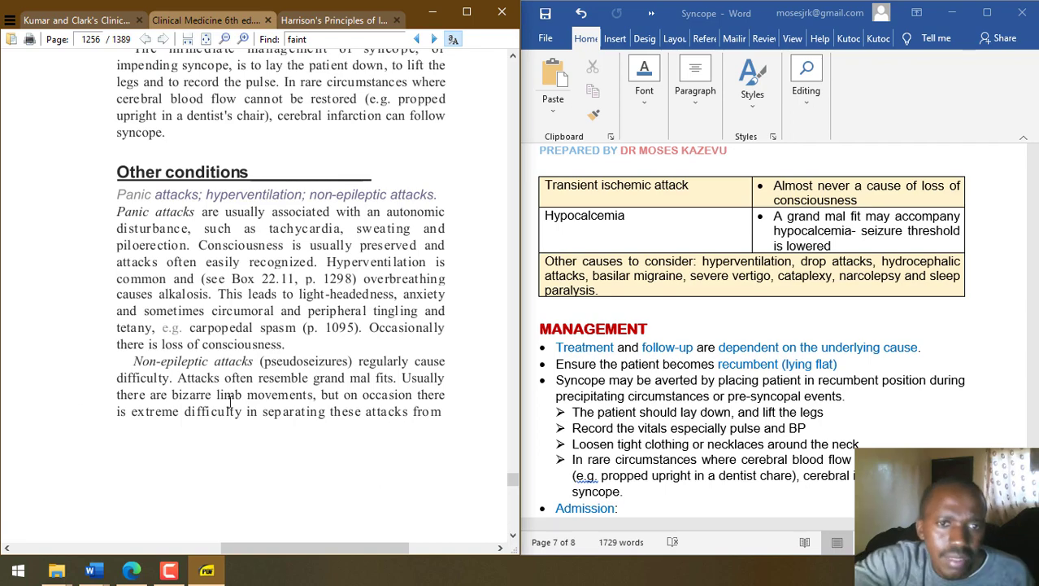
pyautogui.scroll(-1, 240, 271)
pyautogui.moveTo(240, 271); pyautogui.dragTo(387, 330)
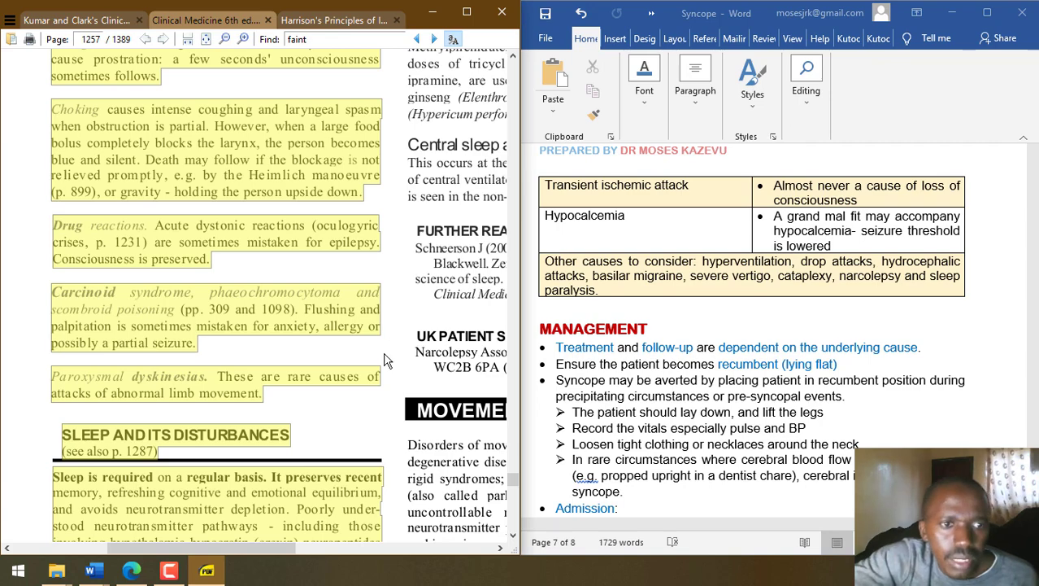
pyautogui.scroll(-1, 380, 321)
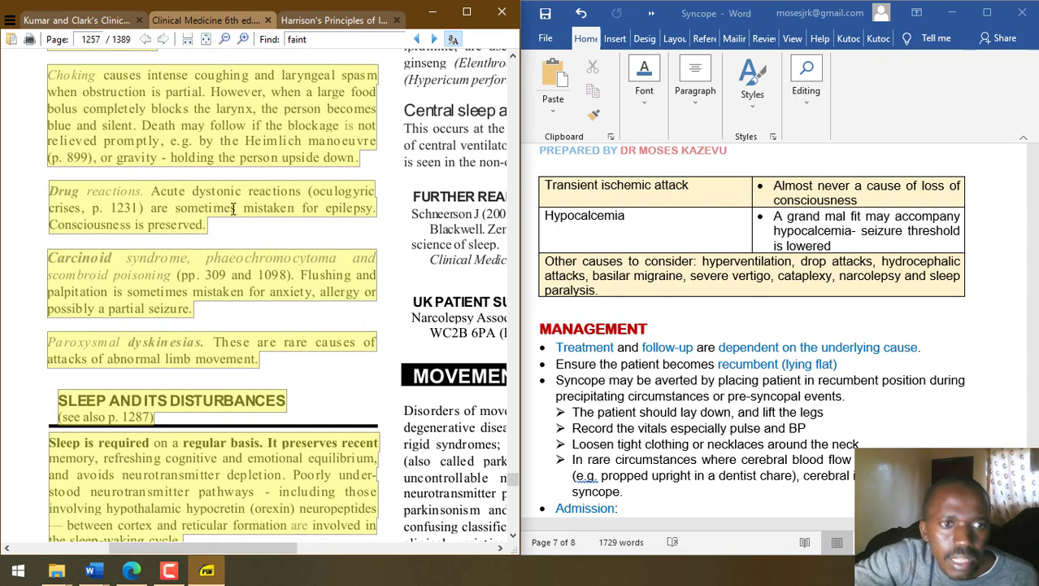
pyautogui.click(268, 19)
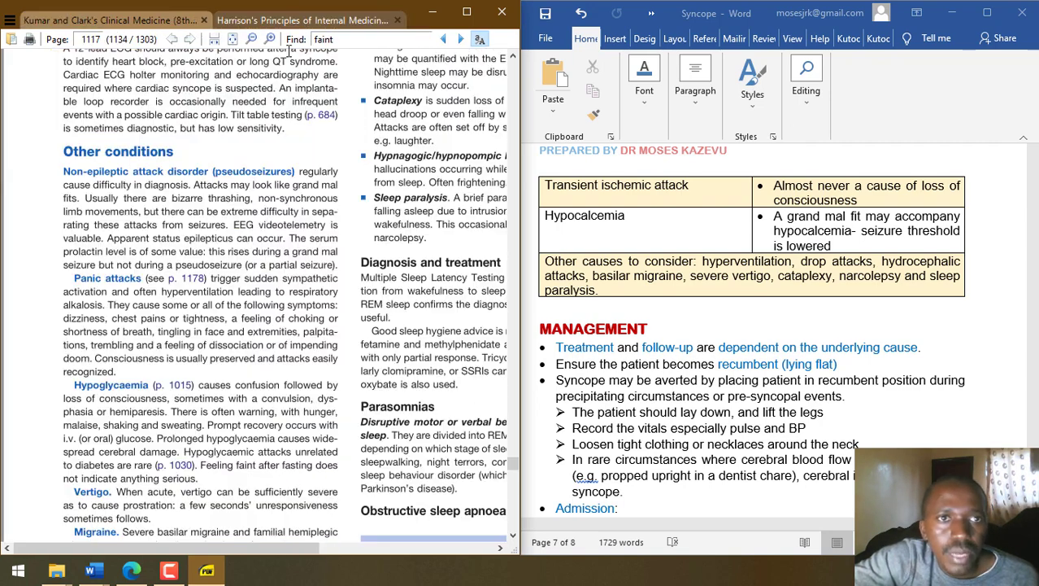
# - Examine the syncope approach flowchart, the diagnostic tests text and the treatment section in Harrison's Principles of Internal Medicine
pyautogui.click(286, 16)
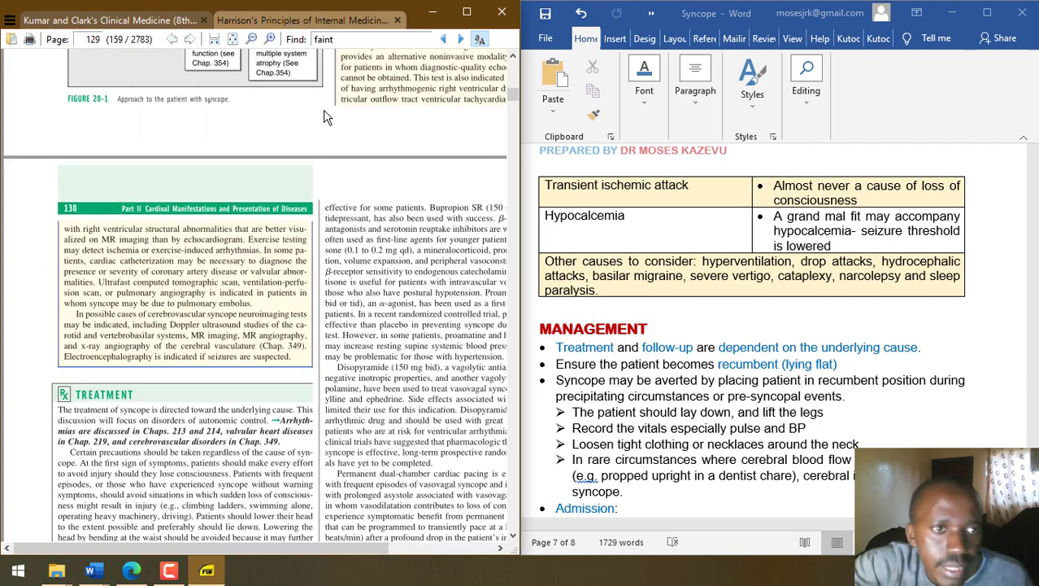
pyautogui.scroll(6, 289, 319)
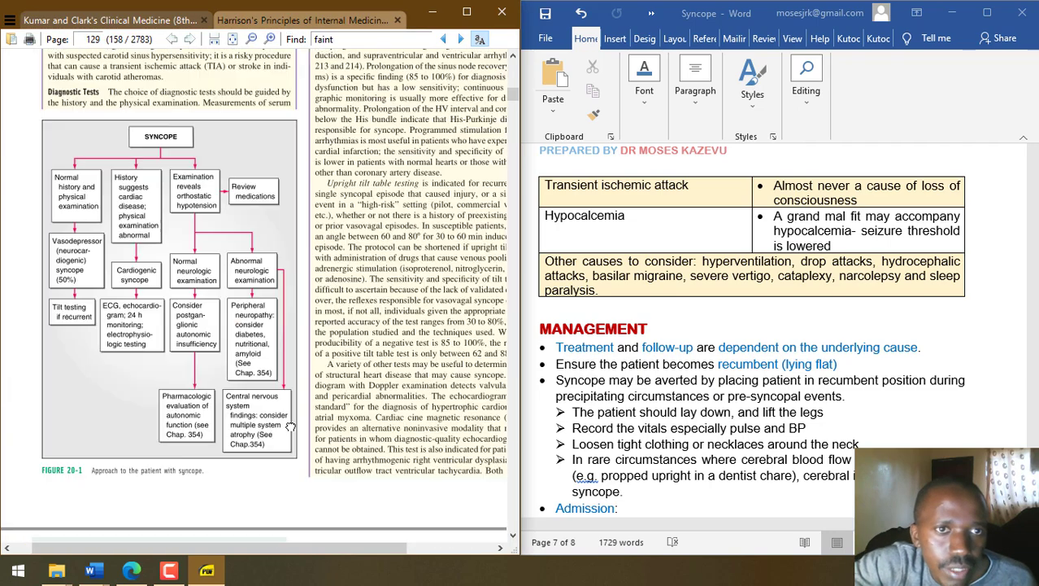
pyautogui.scroll(-2, 288, 310)
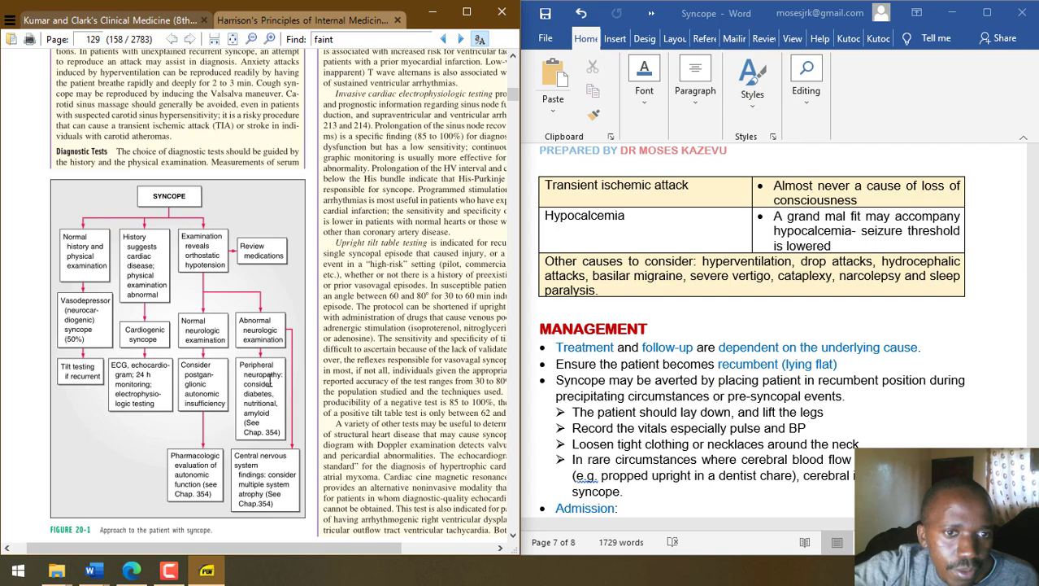
pyautogui.moveTo(297, 299); pyautogui.dragTo(113, 533)
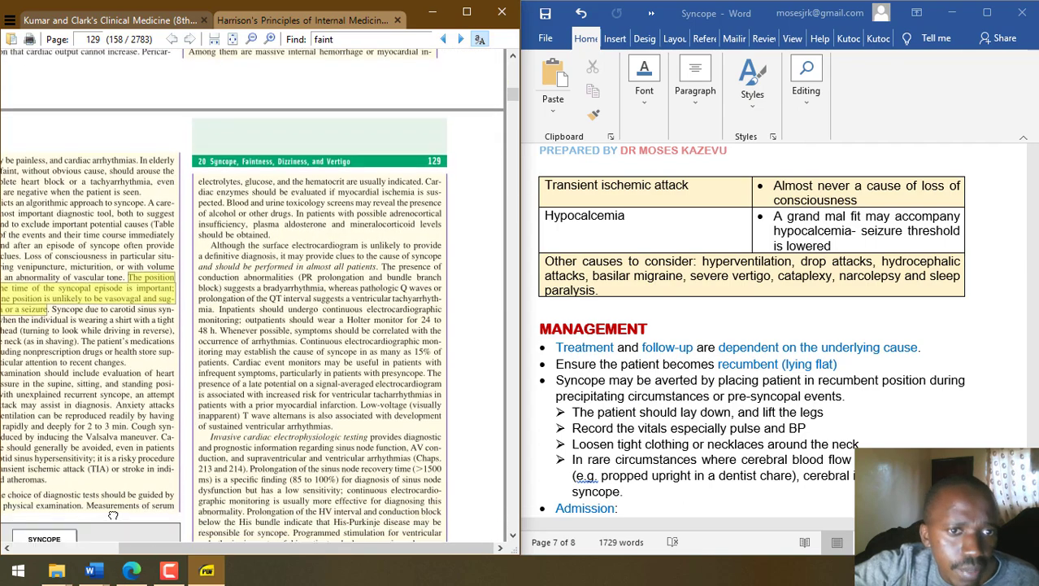
pyautogui.scroll(-2, 113, 512)
pyautogui.scroll(-3, 480, 475)
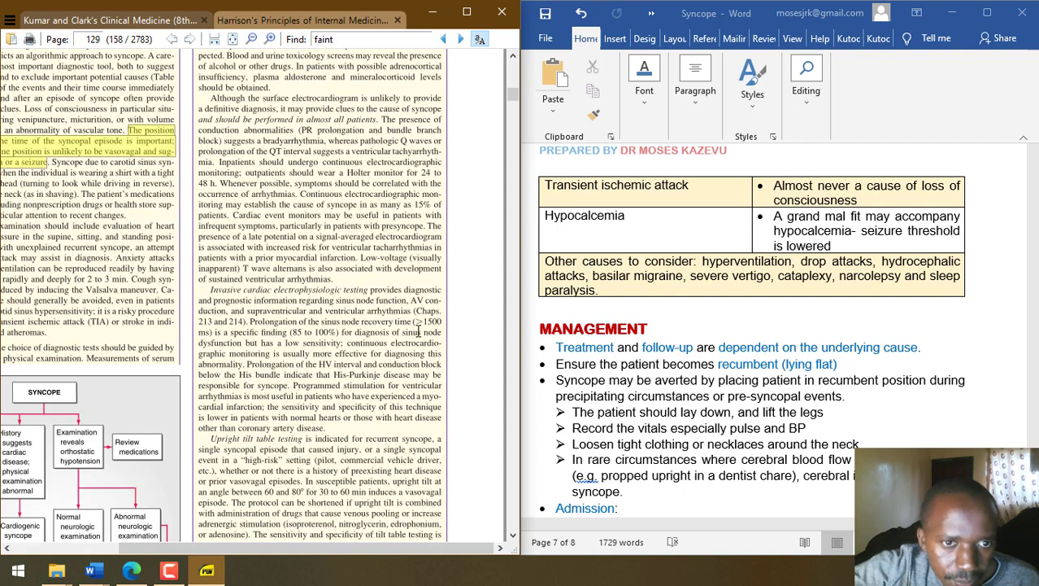
pyautogui.scroll(-5, 469, 375)
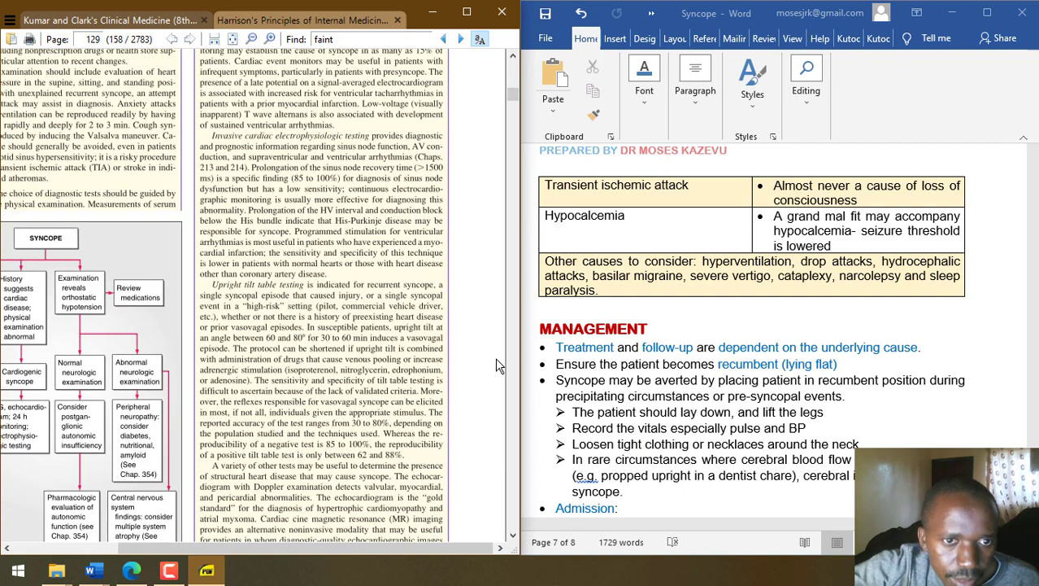
pyautogui.scroll(-6, 471, 374)
pyautogui.scroll(-7, 431, 435)
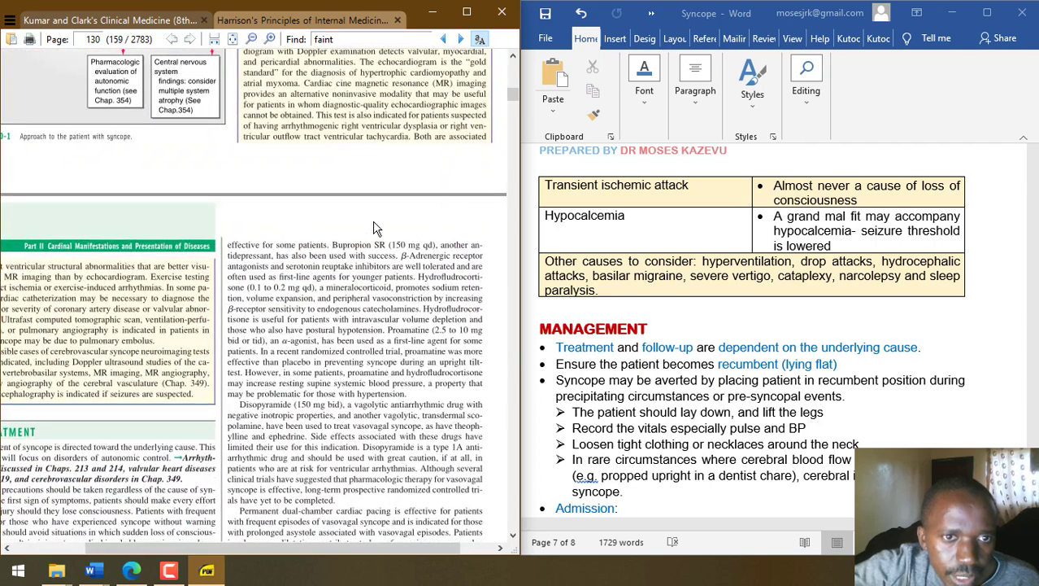
# - Review the syncope treatment precautions and vasovagal therapy text in Harrison's Principles of Internal Medicine and close that PDF
pyautogui.scroll(-3, 374, 229)
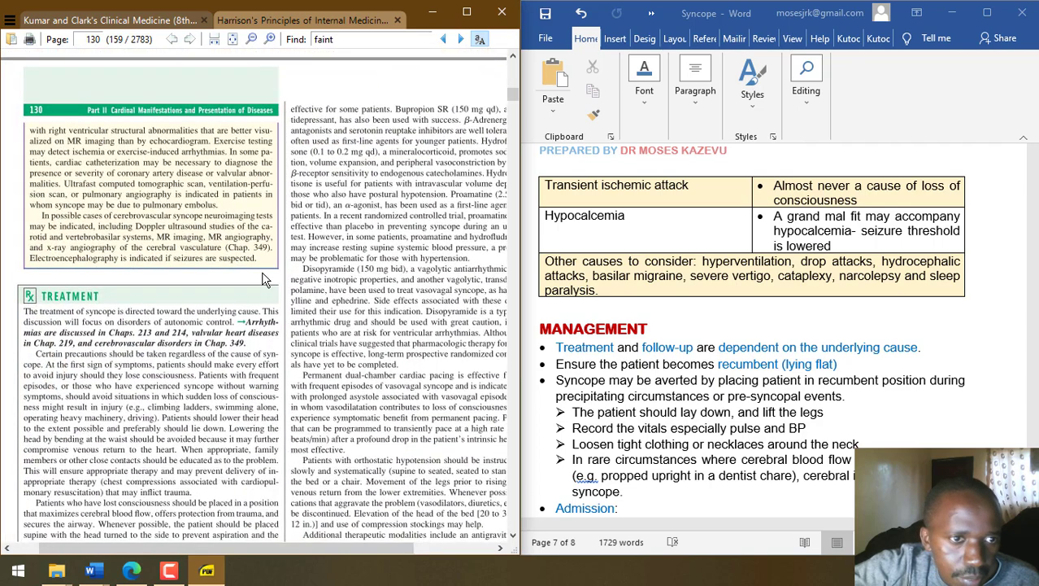
pyautogui.moveTo(226, 296); pyautogui.dragTo(241, 125)
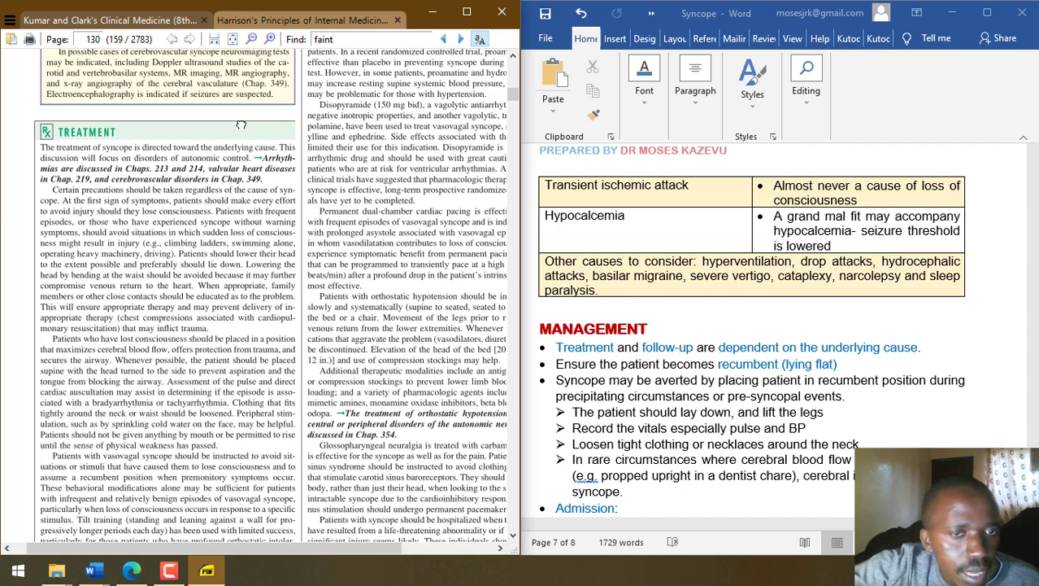
pyautogui.moveTo(294, 377); pyautogui.dragTo(298, 257)
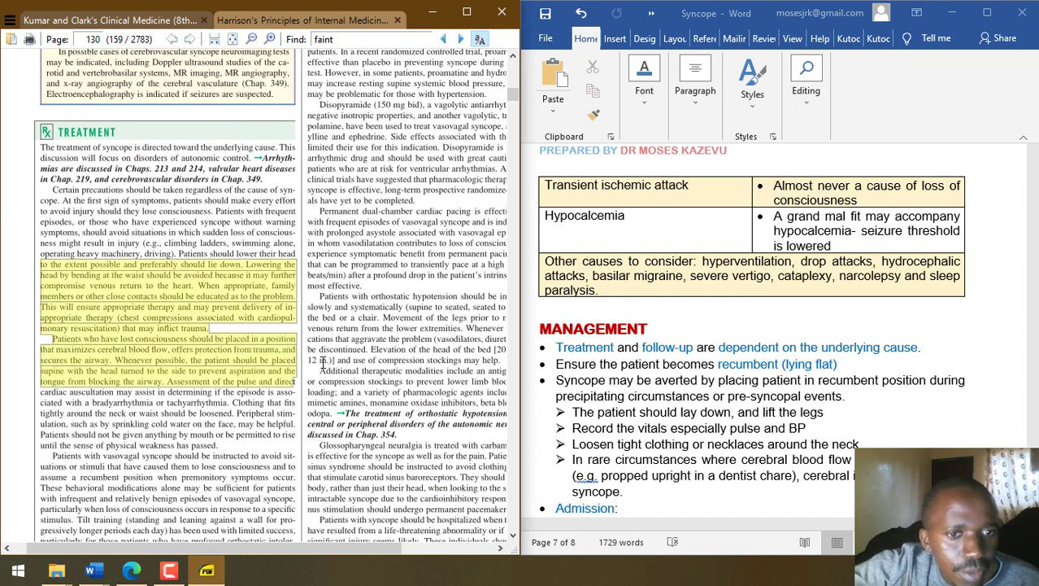
pyautogui.moveTo(313, 383); pyautogui.dragTo(341, 212)
pyautogui.scroll(-2, 345, 201)
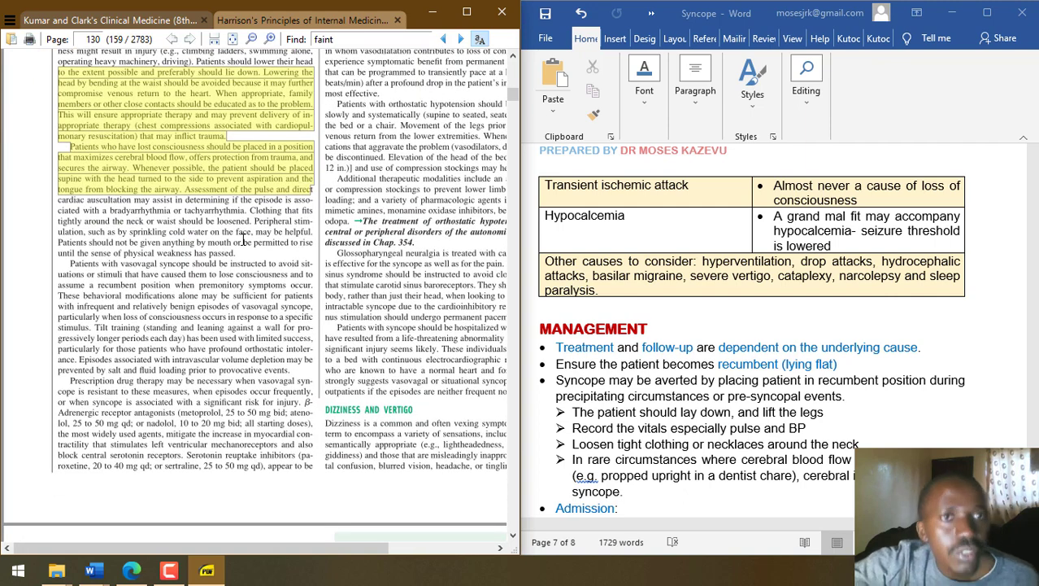
pyautogui.click(397, 20)
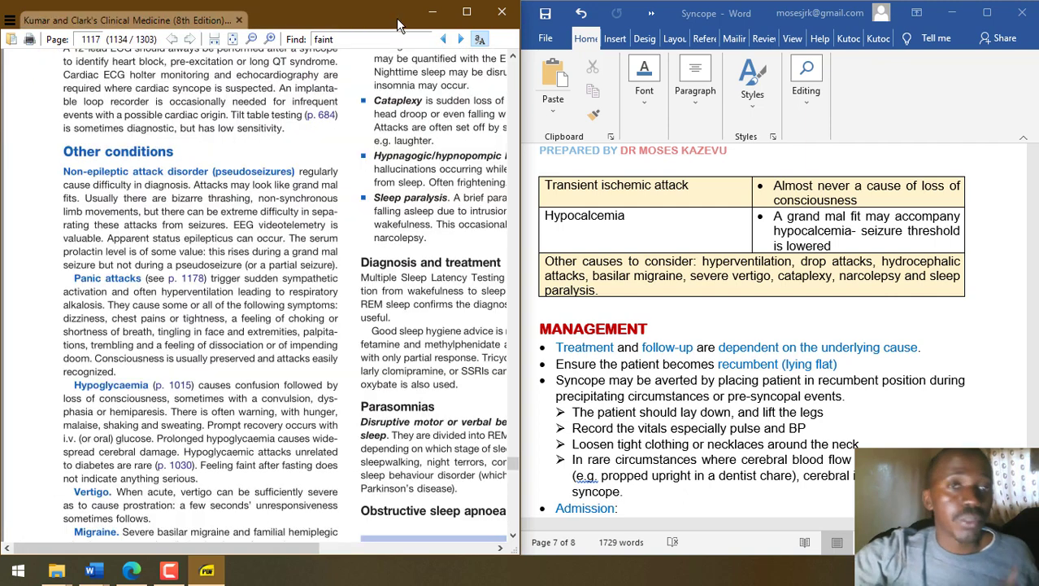
# - Find the empty feature cells in the Syncope notes' differential diagnosis table and check the "Other conditions" section in Kumar and Clark's Clinical Medicine
pyautogui.click(860, 333)
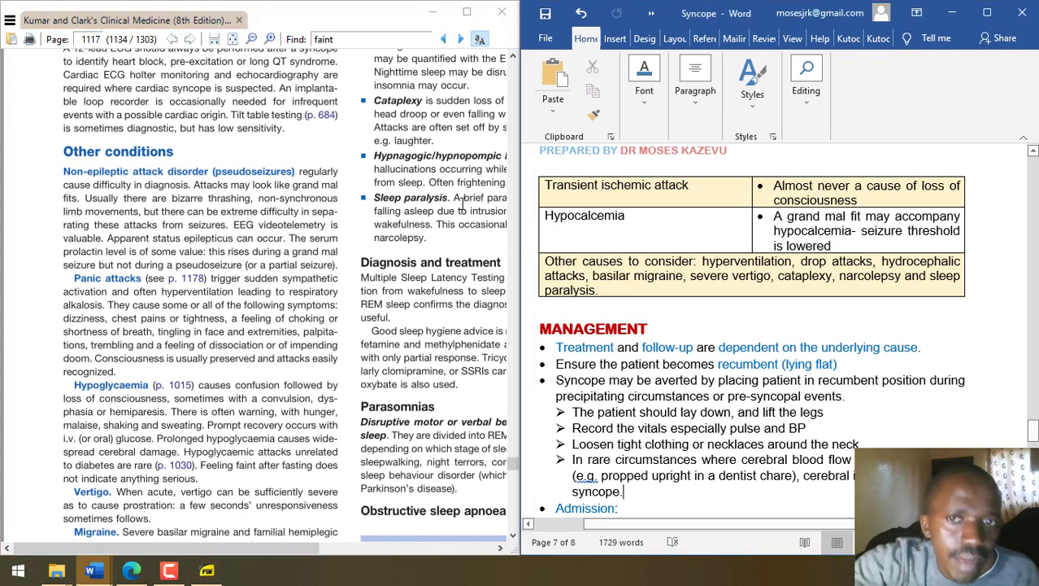
pyautogui.click(684, 270)
pyautogui.press('pageup')
pyautogui.press('pageup')
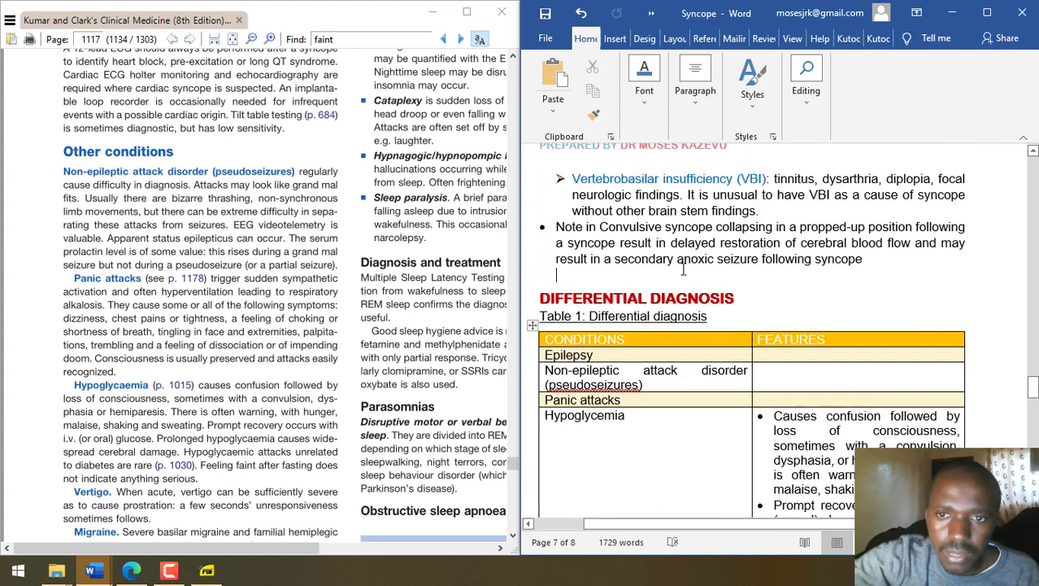
pyautogui.click(779, 374)
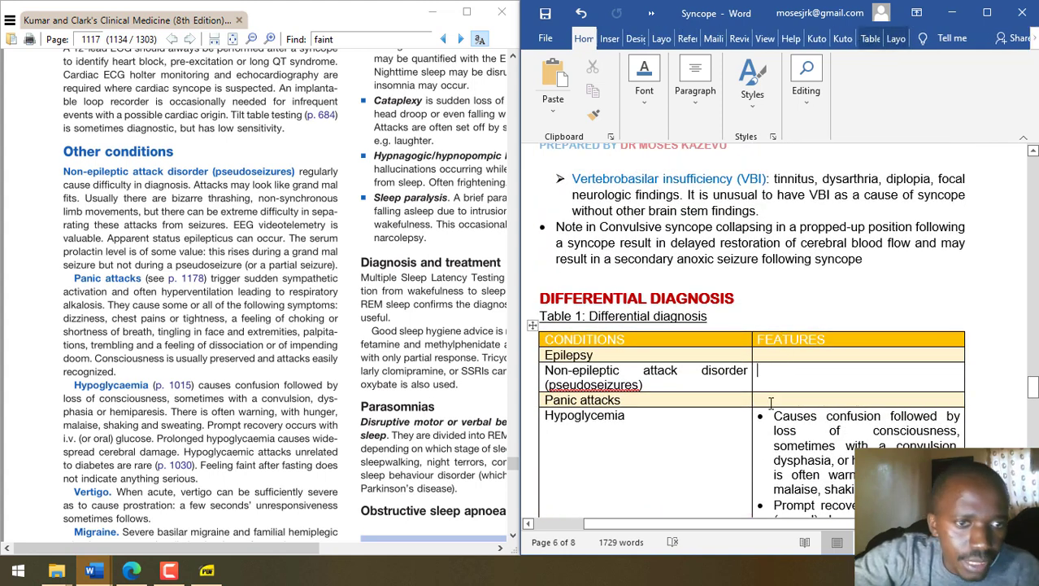
pyautogui.click(358, 246)
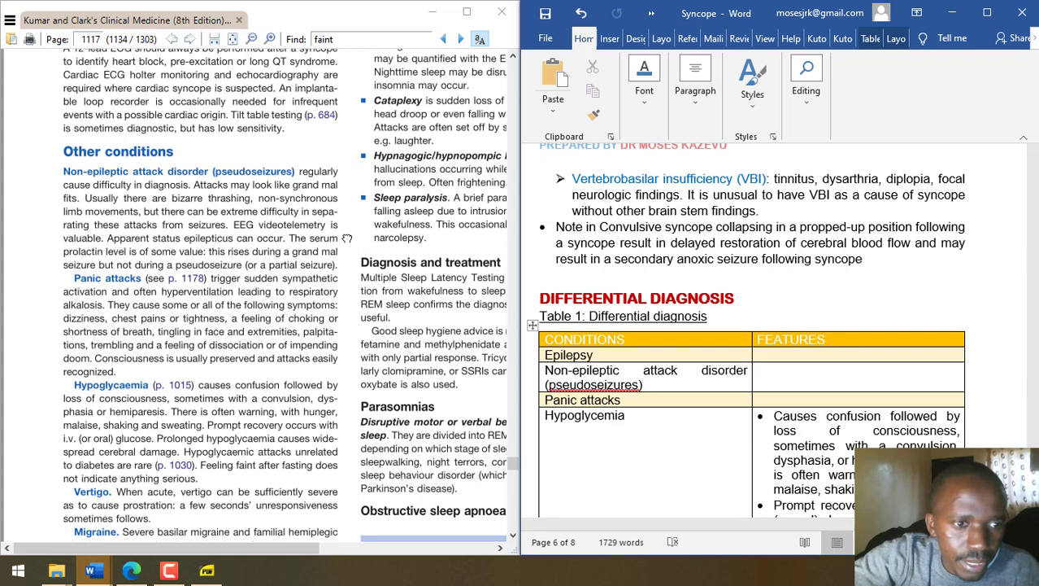
pyautogui.scroll(-5, 358, 245)
pyautogui.scroll(5, 346, 220)
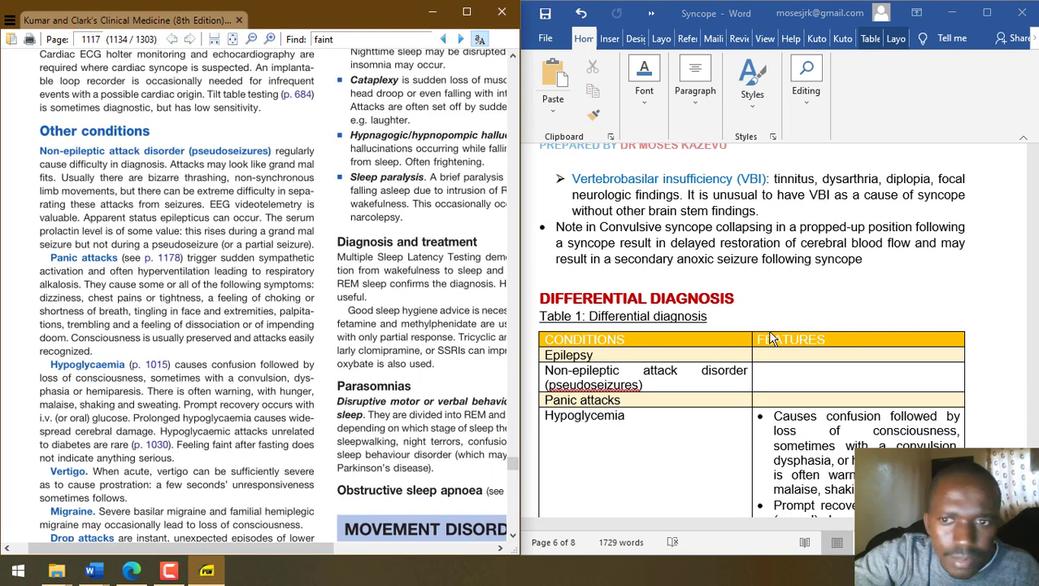
# - Delete the Epilepsy row from the differential diagnosis table
pyautogui.click(782, 373)
pyautogui.moveTo(769, 356); pyautogui.dragTo(651, 402)
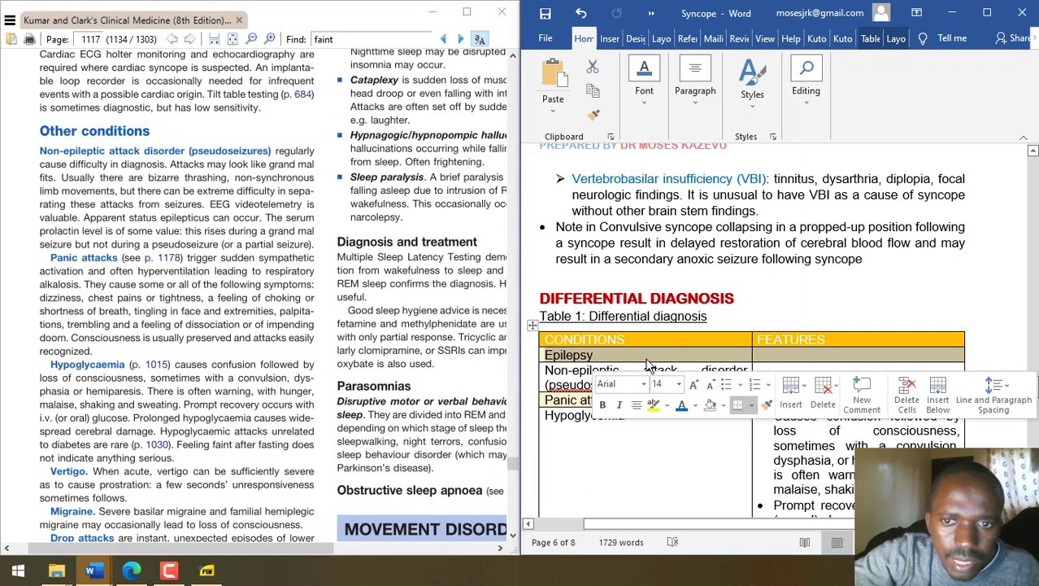
pyautogui.rightClick(651, 402)
pyautogui.click(697, 253)
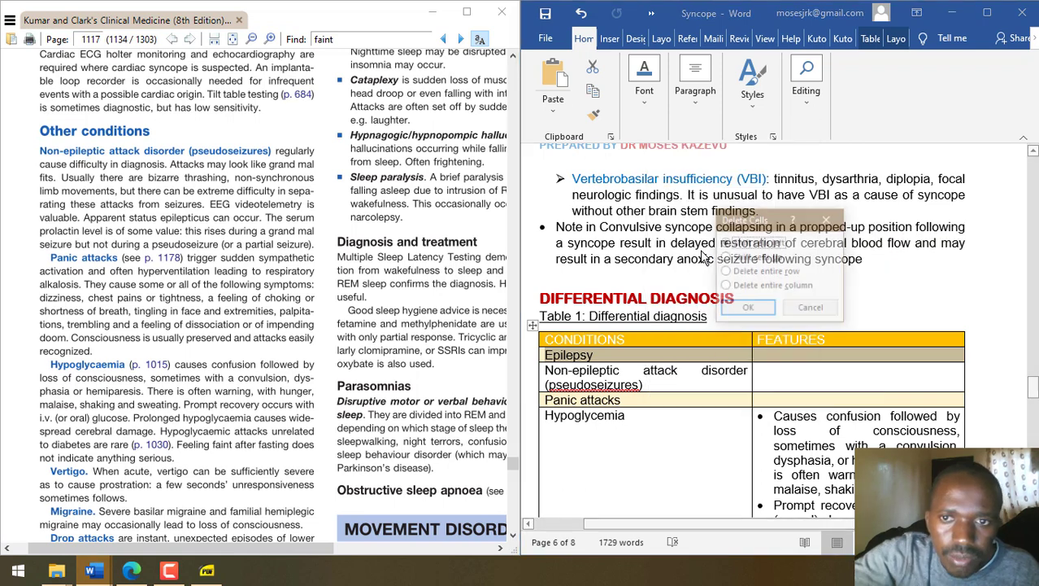
pyautogui.press('Return')
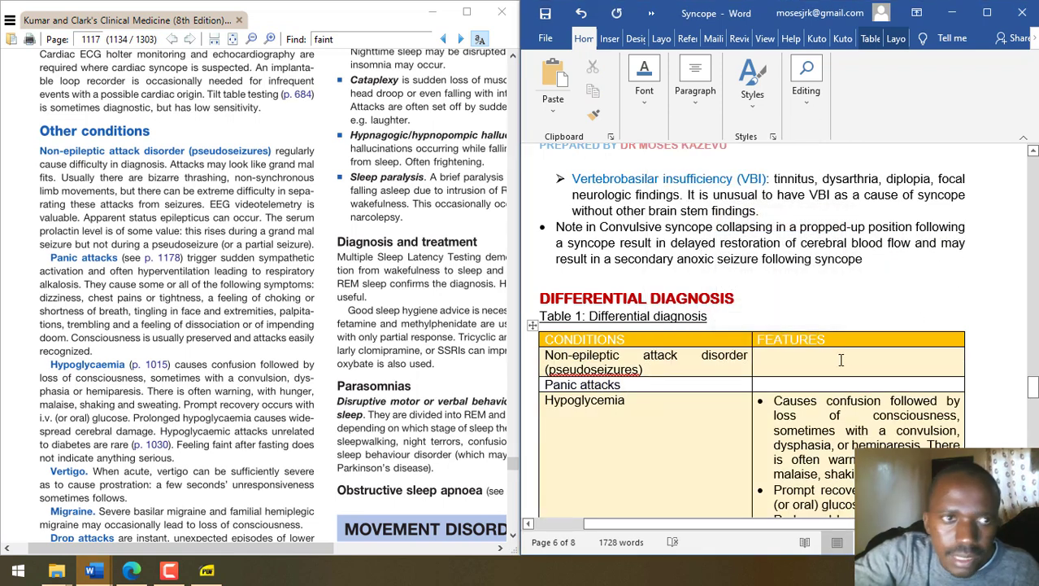
# - Add the bullet "Regularly cause difficult in diagnosis." to the features of non-epileptic attack disorder
pyautogui.write('* ')
pyautogui.write('Regularly c')
pyautogui.write('ause difficult')
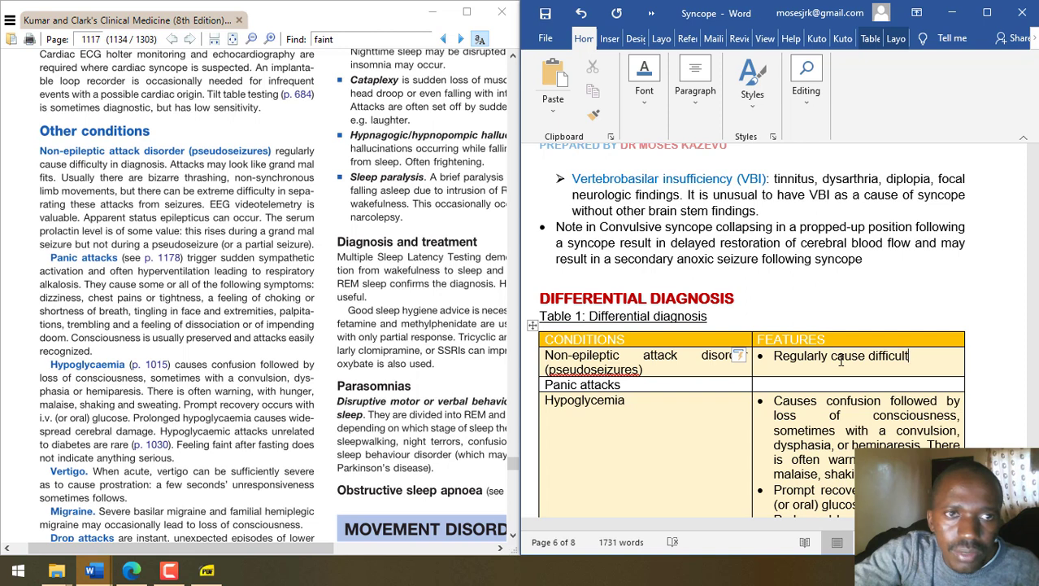
pyautogui.write(' in dia')
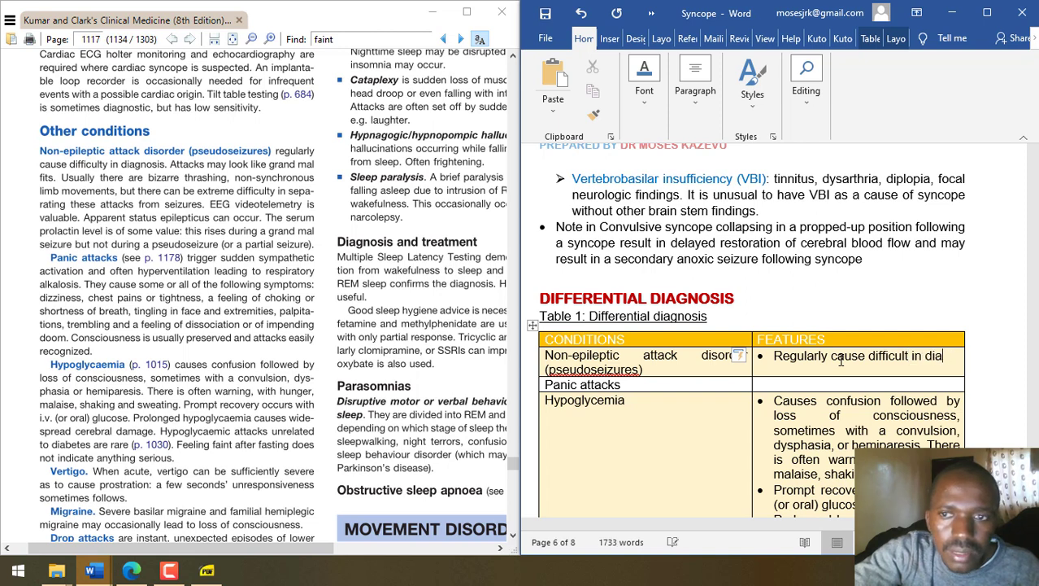
pyautogui.write('gnosis')
pyautogui.press('Return')
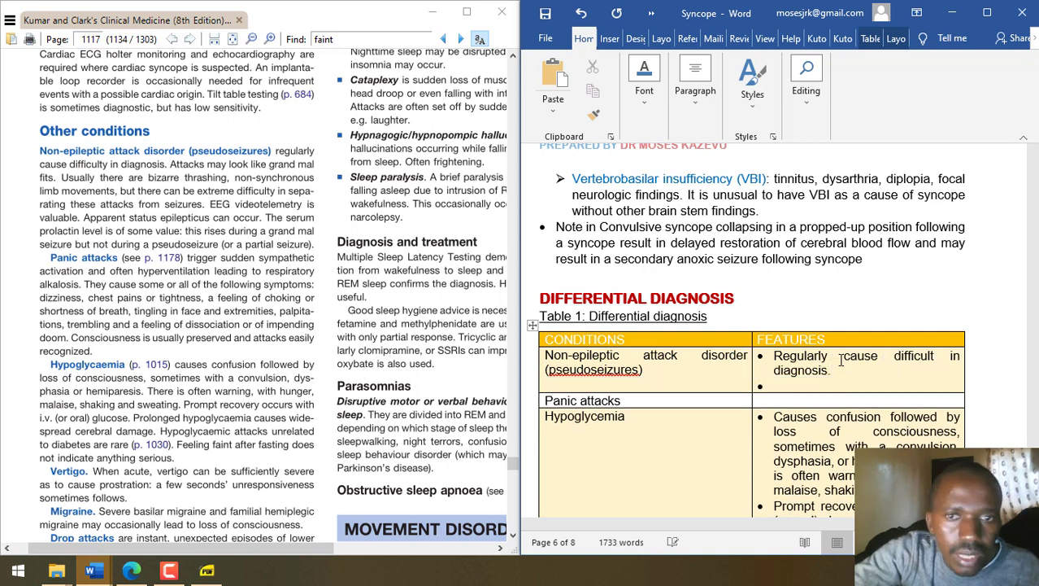
# - Add a second feature bullet for non-epileptic attack disorder reading "Attacks may look like grand mal fits."
pyautogui.write('Attacks may ')
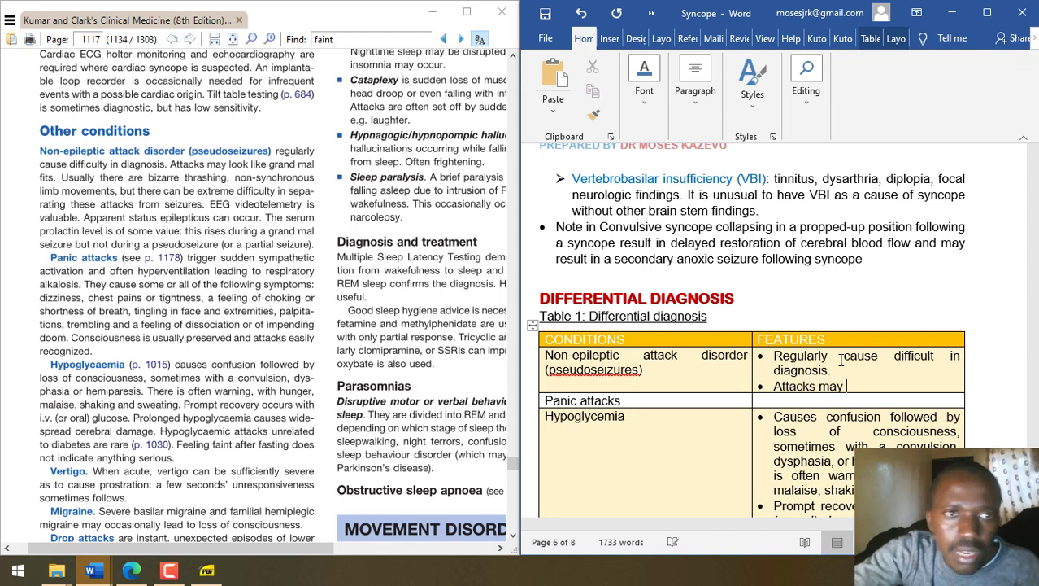
pyautogui.write('look like grad')
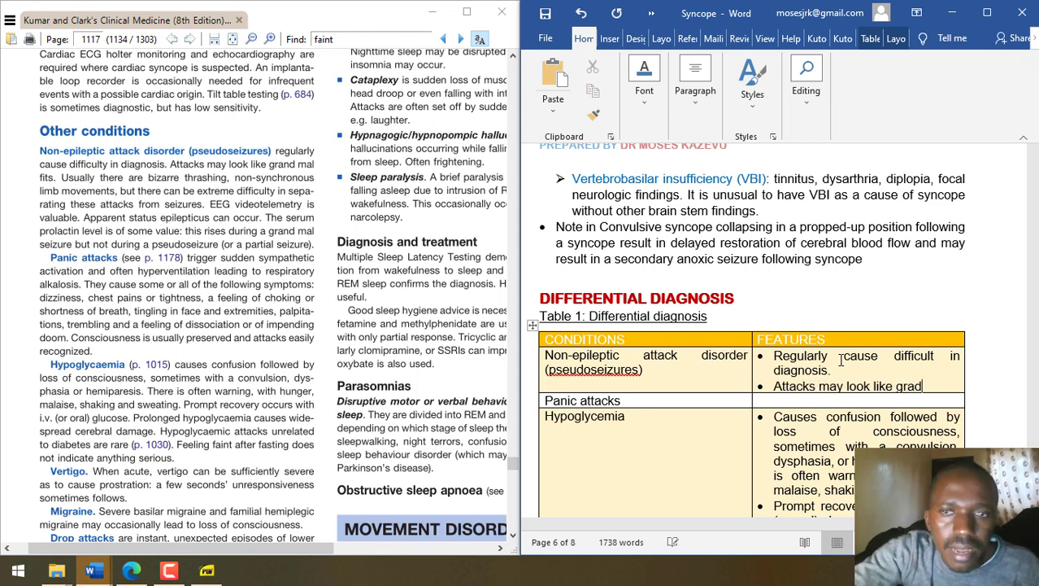
pyautogui.press('BackSpace')
pyautogui.write('nd mal fi')
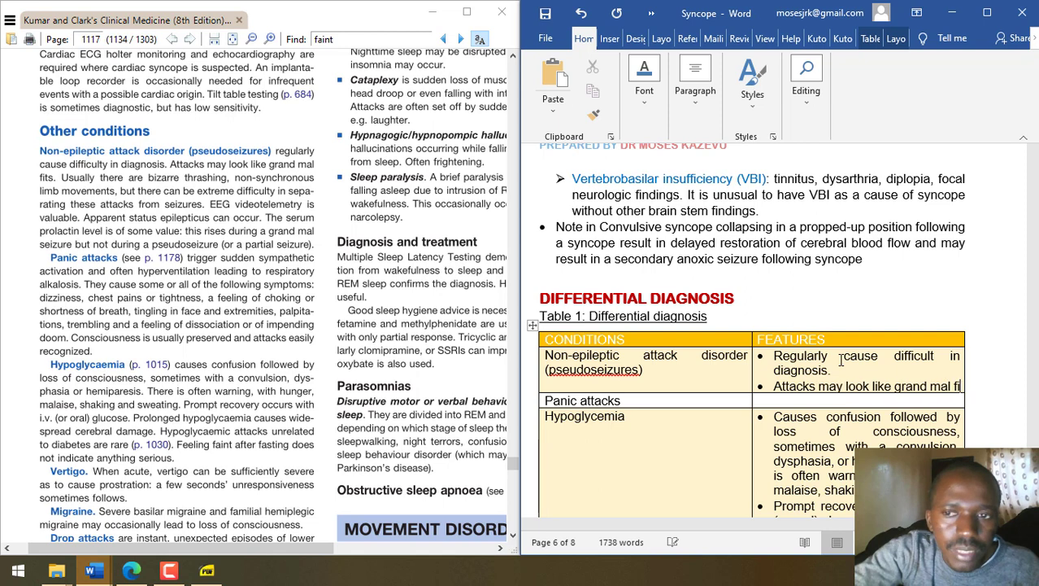
pyautogui.write('ts.')
pyautogui.press('Return')
# - Start a third feature bullet with "Usually there are bizarre thrashing, non-synchronous limb movements but"
pyautogui.write('Usually ther')
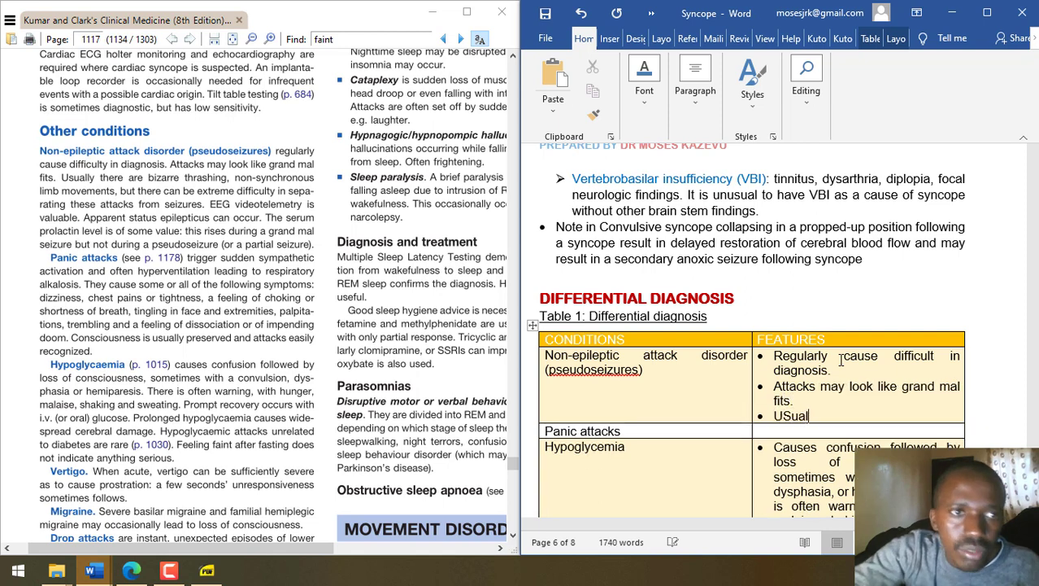
pyautogui.write('e are b')
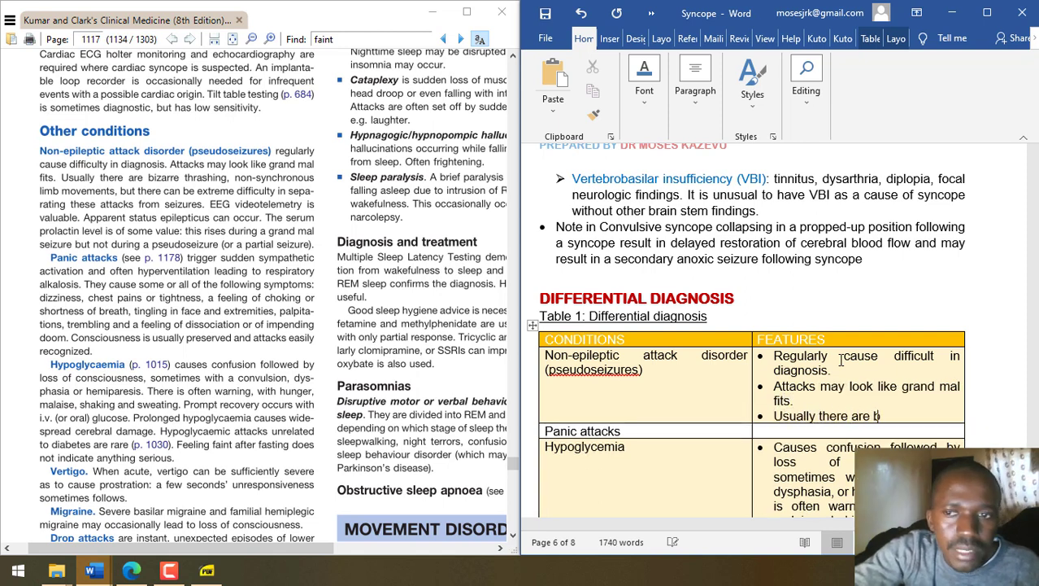
pyautogui.write('izarre thrash')
pyautogui.write('ing,')
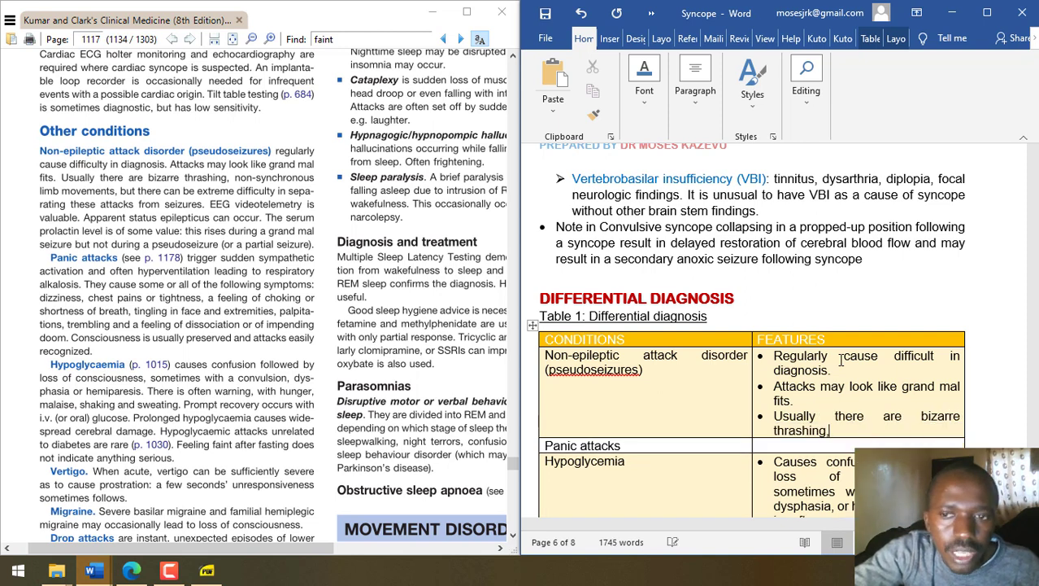
pyautogui.write(' non-sync')
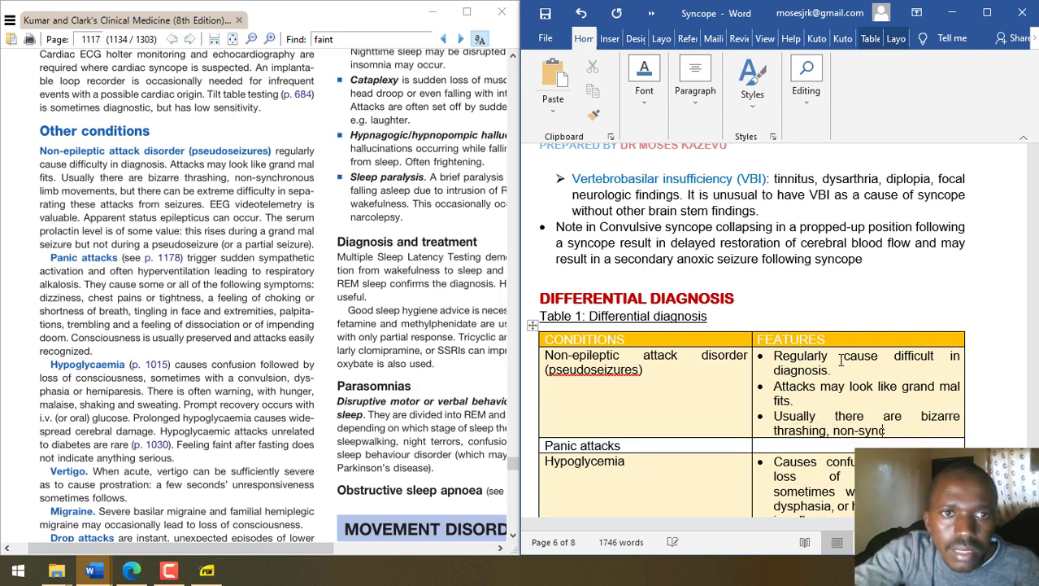
pyautogui.write('hronous')
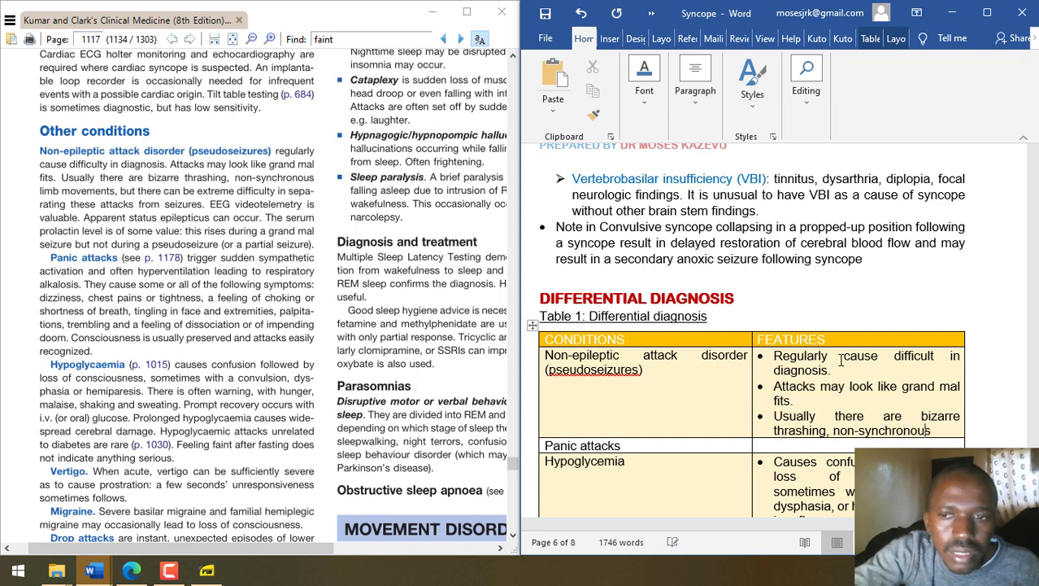
pyautogui.write(' limb mov')
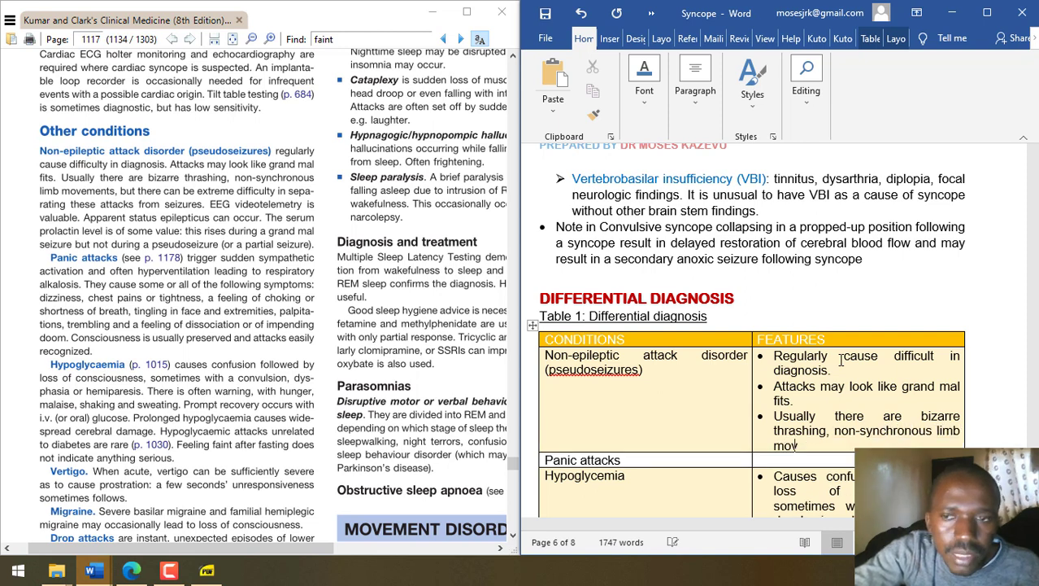
pyautogui.write('ements but')
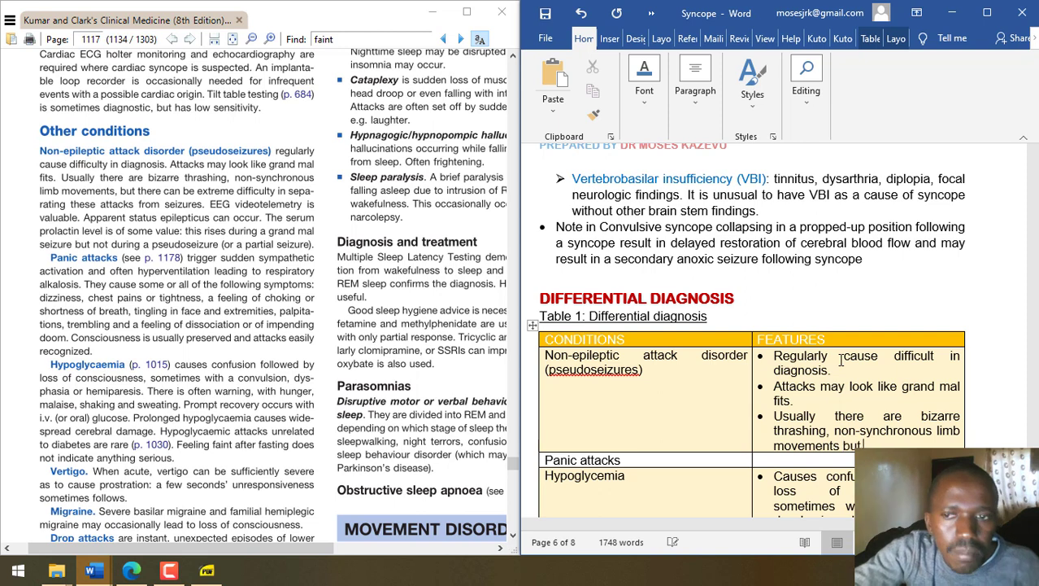
# - Complete the limb movements bullet by stating that there can be extreme difficulty in separating these attacks from seizures
pyautogui.write(' there can be')
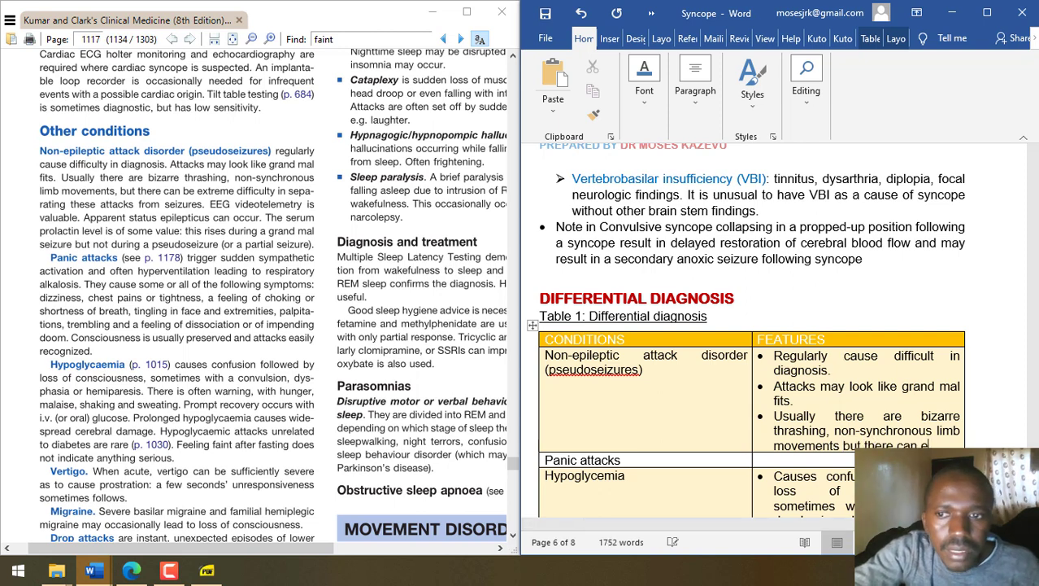
pyautogui.write(' extreme difficu')
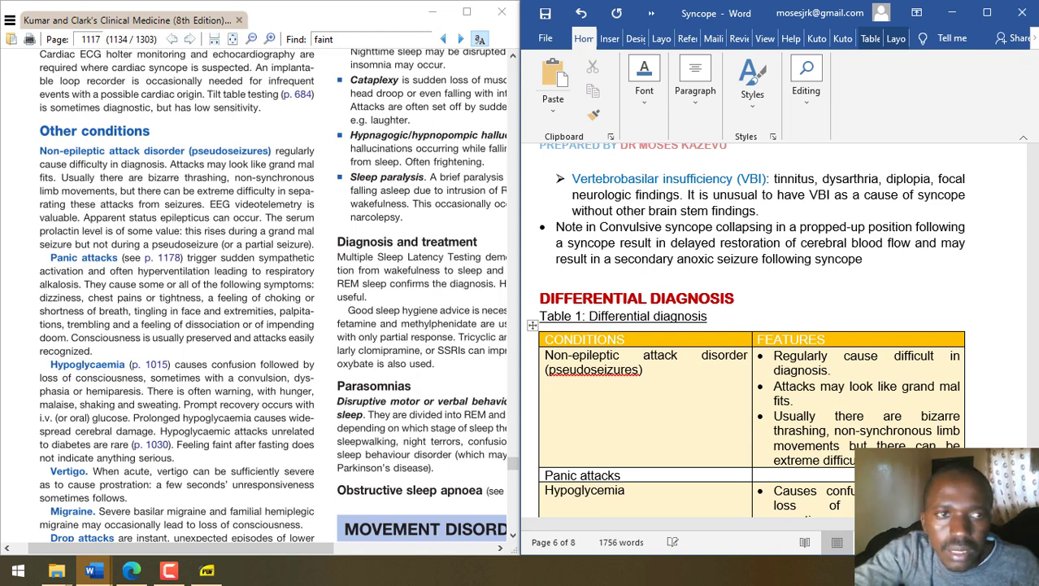
pyautogui.write('these attacks f')
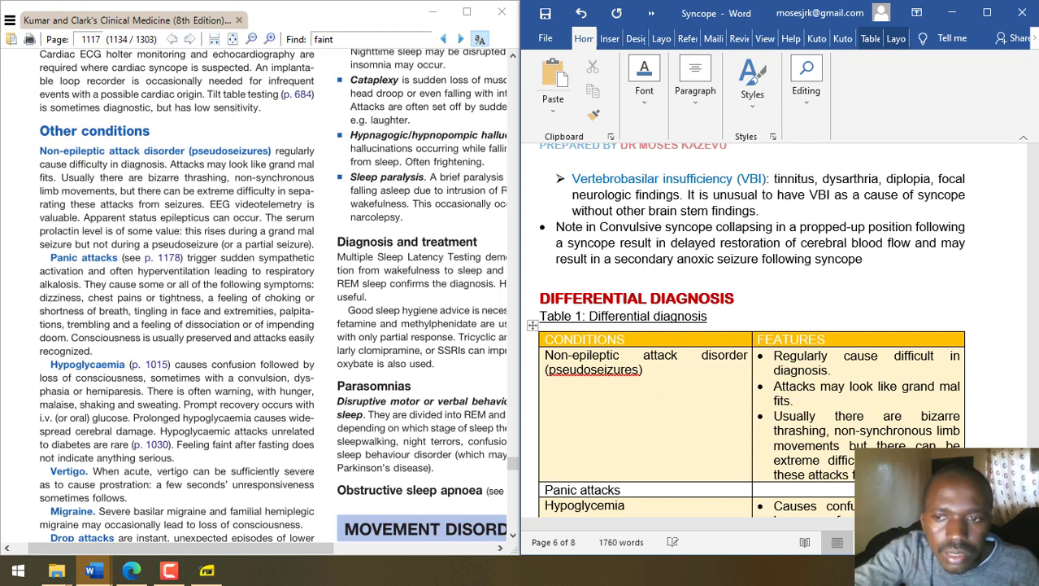
pyautogui.press('Return')
# - Add a fourth feature bullet for non-epileptic attack disorder stating that EEG videotelemetry is valuable
pyautogui.write('EEF')
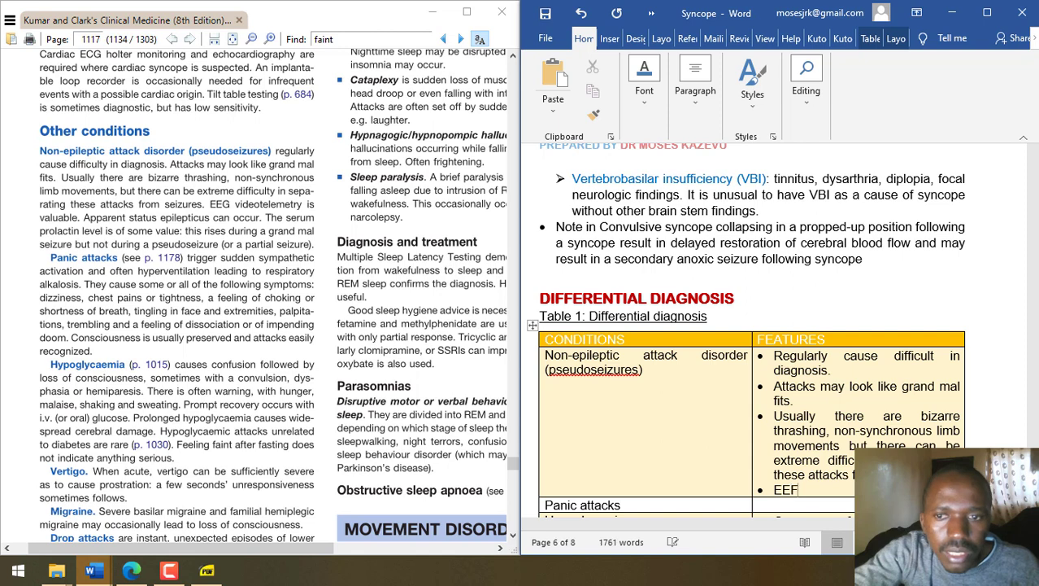
pyautogui.press('BackSpace')
pyautogui.write('G vi')
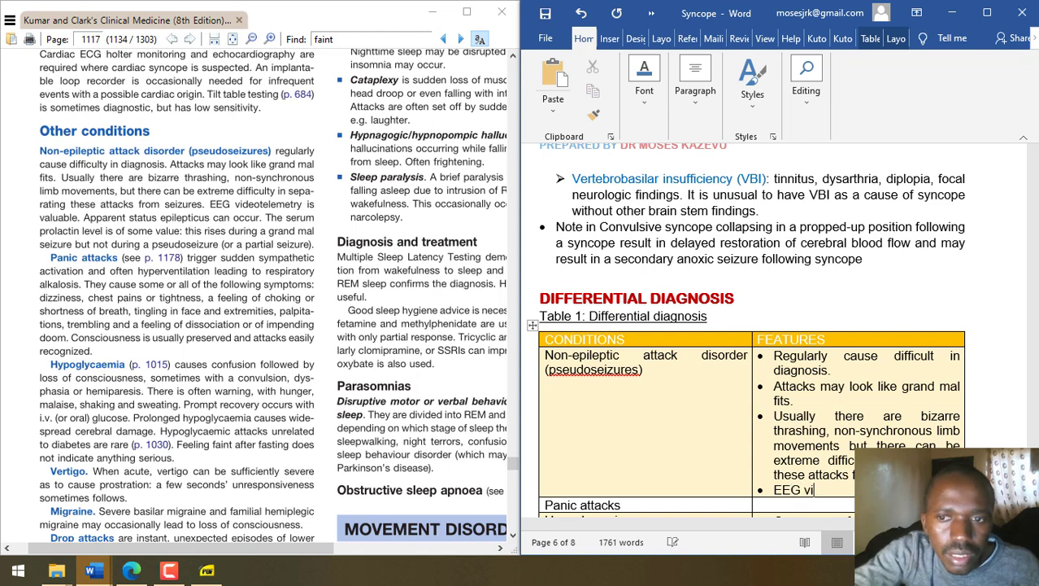
pyautogui.write('deotele')
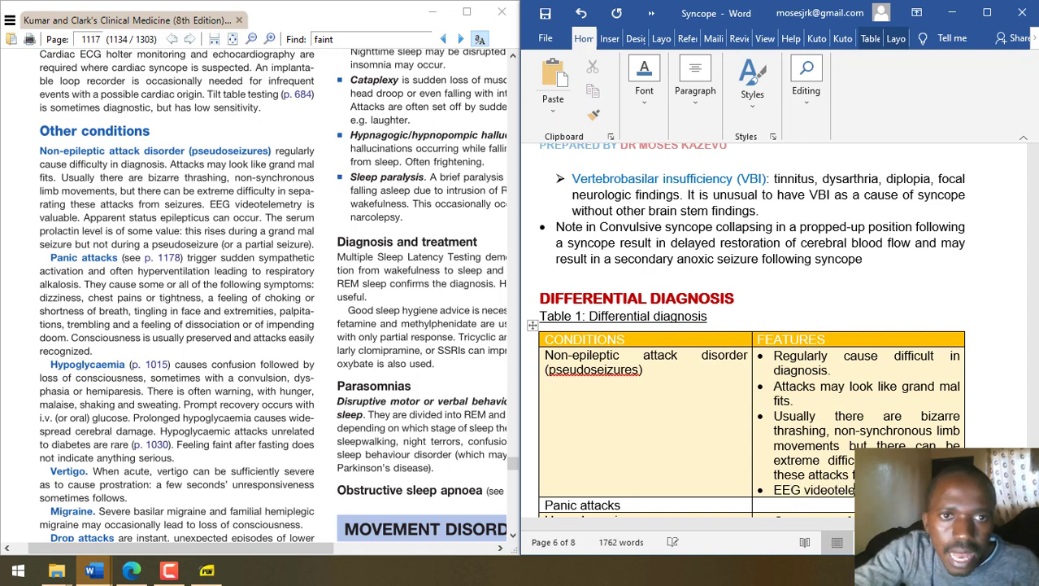
pyautogui.write(' is va')
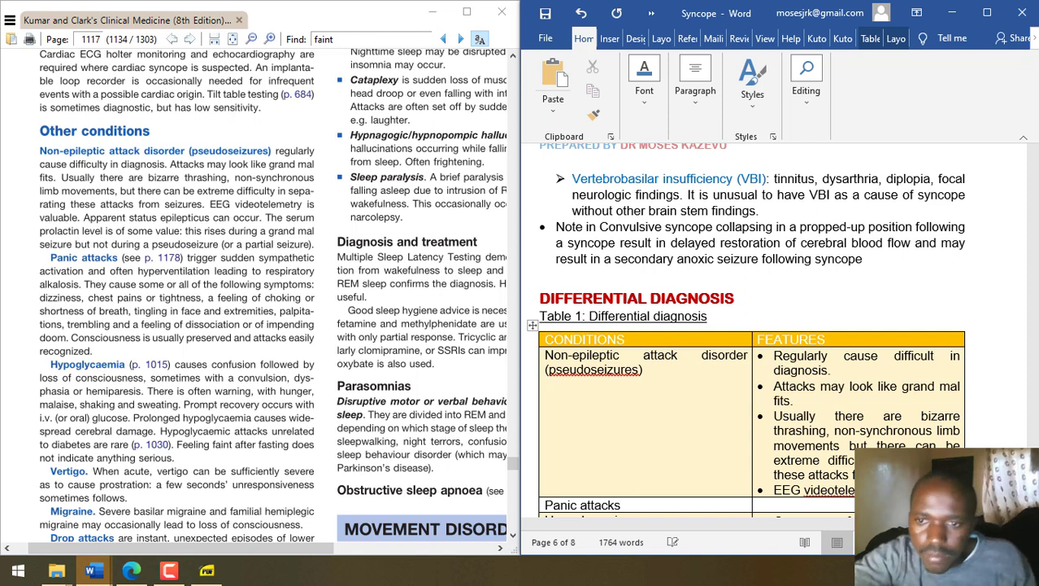
pyautogui.press('Return')
# - Add a fifth feature bullet for non-epileptic attack disorder reading "Apparent status epilepticus can occur"
pyautogui.write('A')
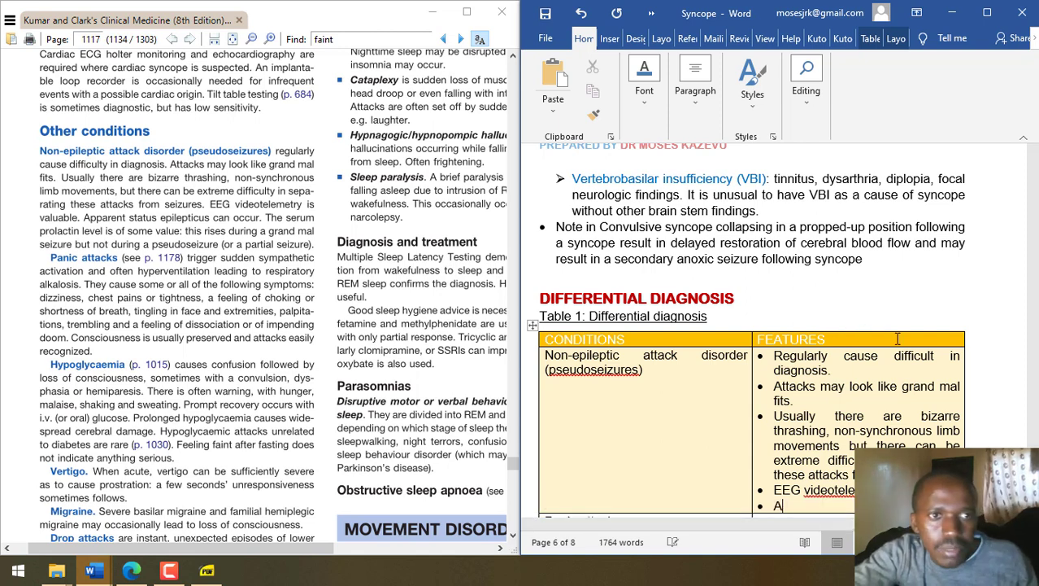
pyautogui.write('ppro')
pyautogui.press('BackSpace')
pyautogui.press('BackSpace')
pyautogui.write('ar')
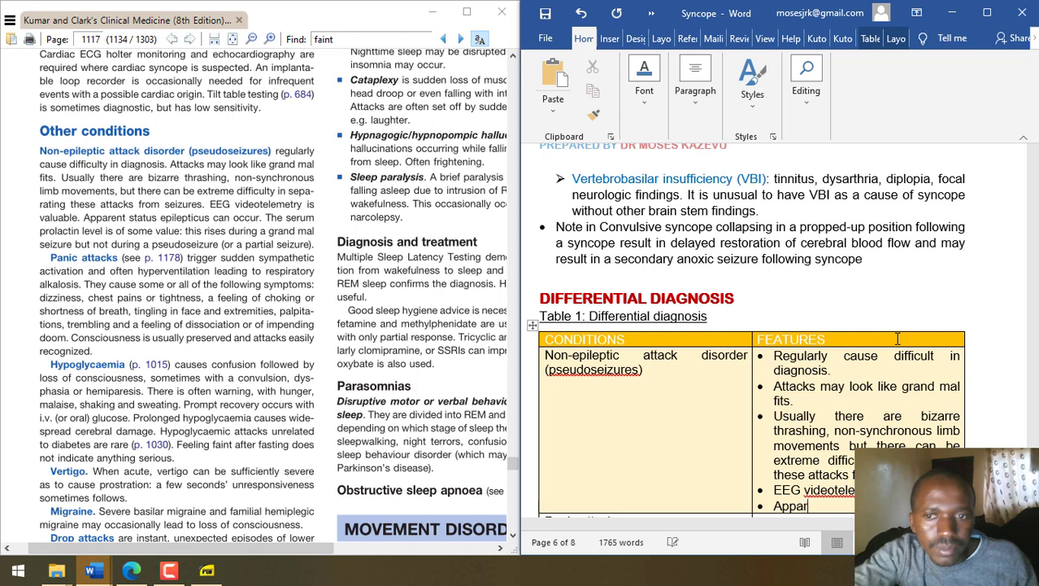
pyautogui.write('ent statu')
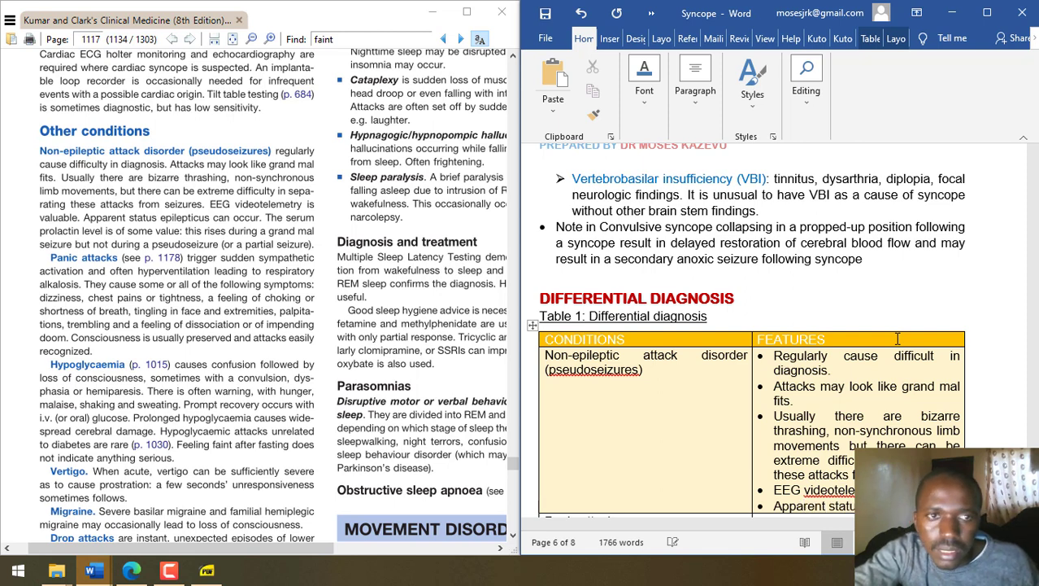
pyautogui.write('s epilepticus can occur')
# - Start a sixth feature bullet with "The serum prolactin levels is of some value, this rises during a grand mal seizure"
pyautogui.press('Return')
pyautogui.write('the serum pr')
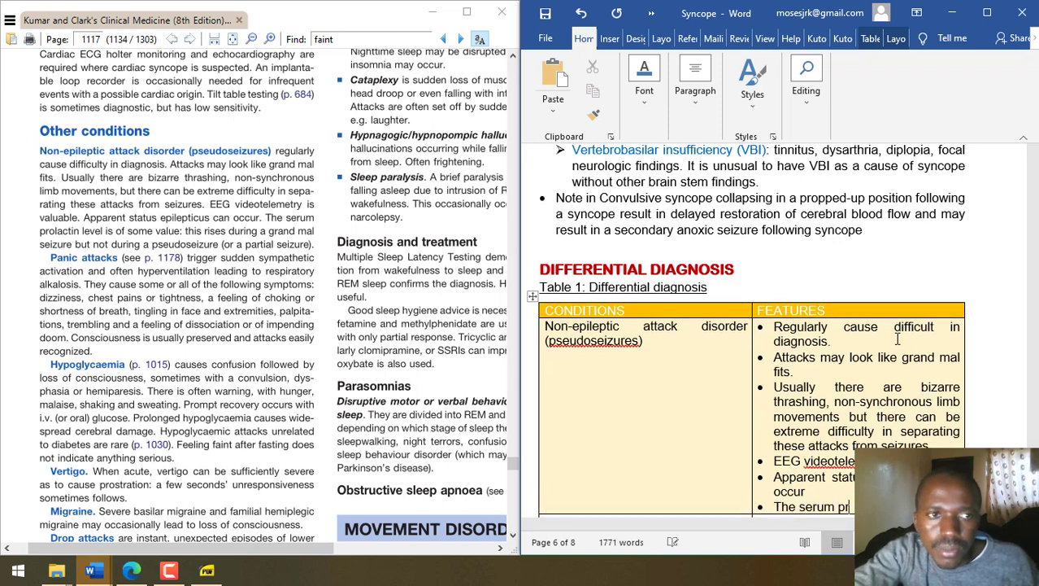
pyautogui.write(' level')
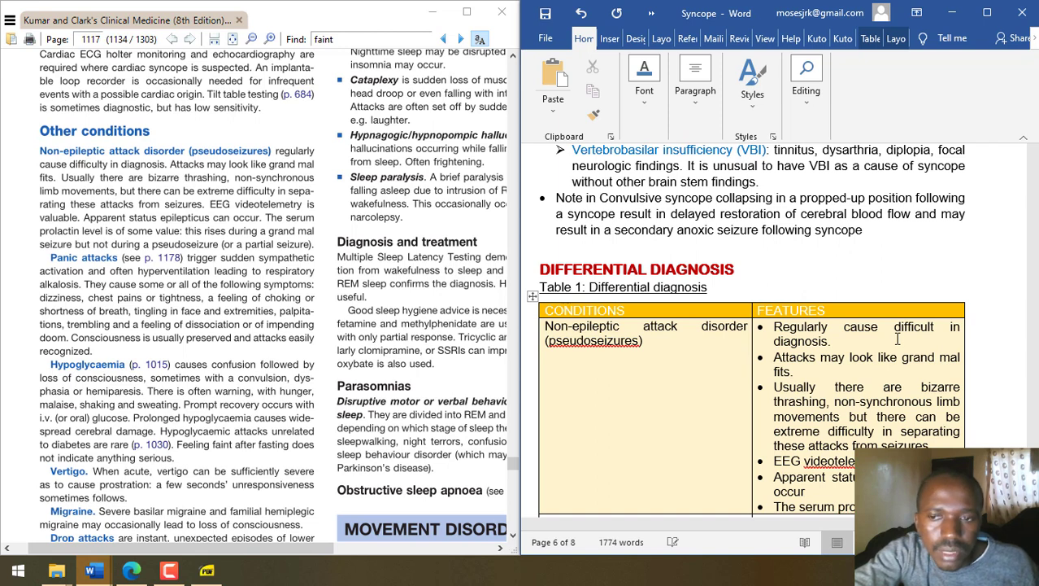
pyautogui.write(' some value')
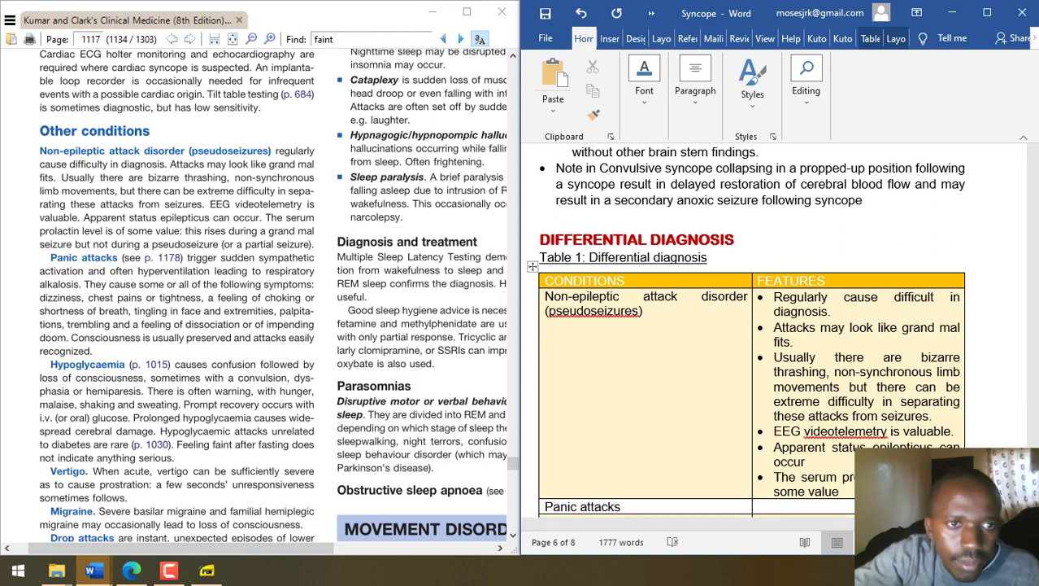
pyautogui.write(', th')
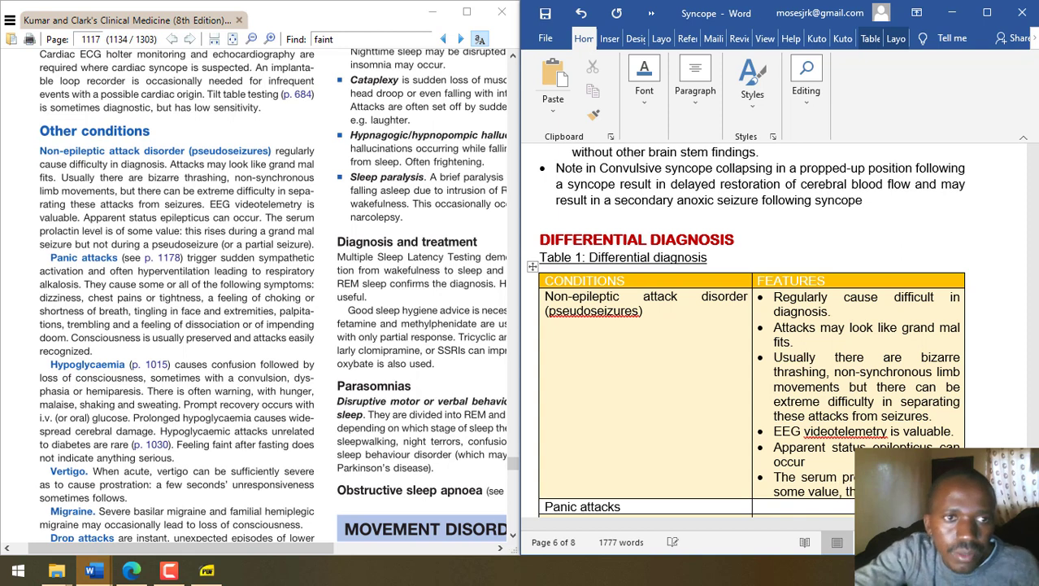
pyautogui.write('is rises during a')
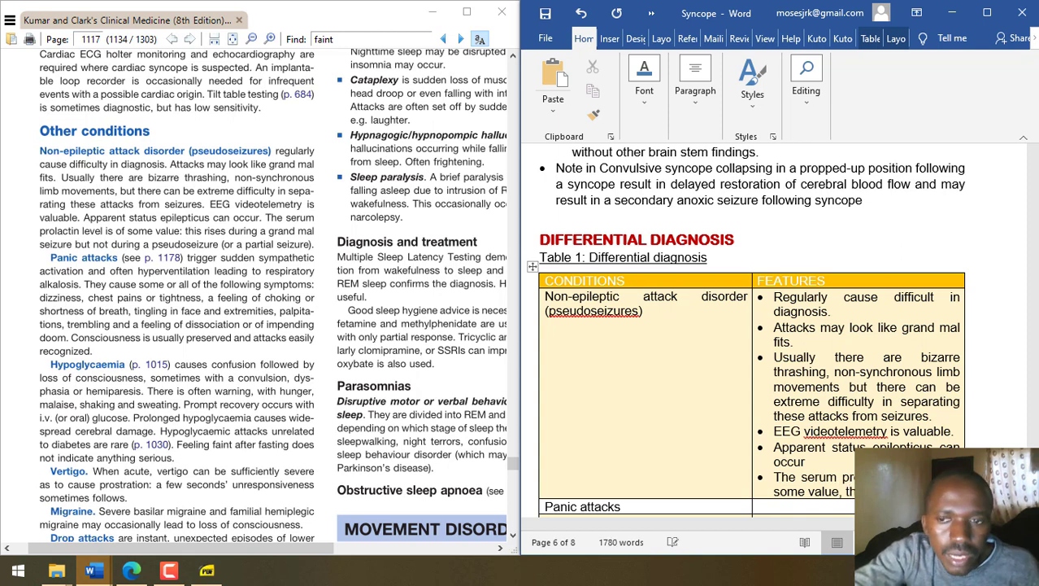
pyautogui.write('rand ')
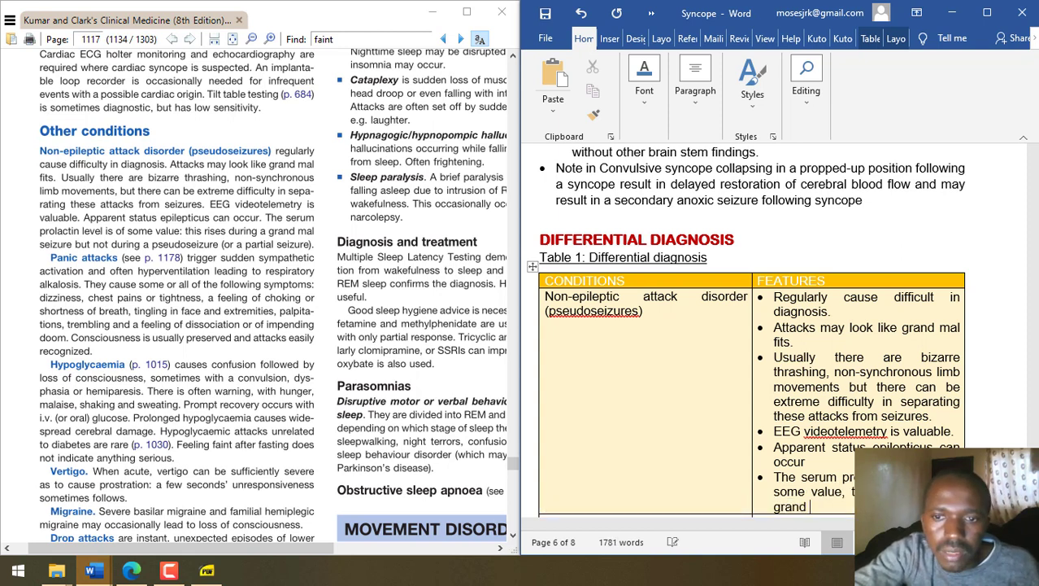
pyautogui.write('mal seiz')
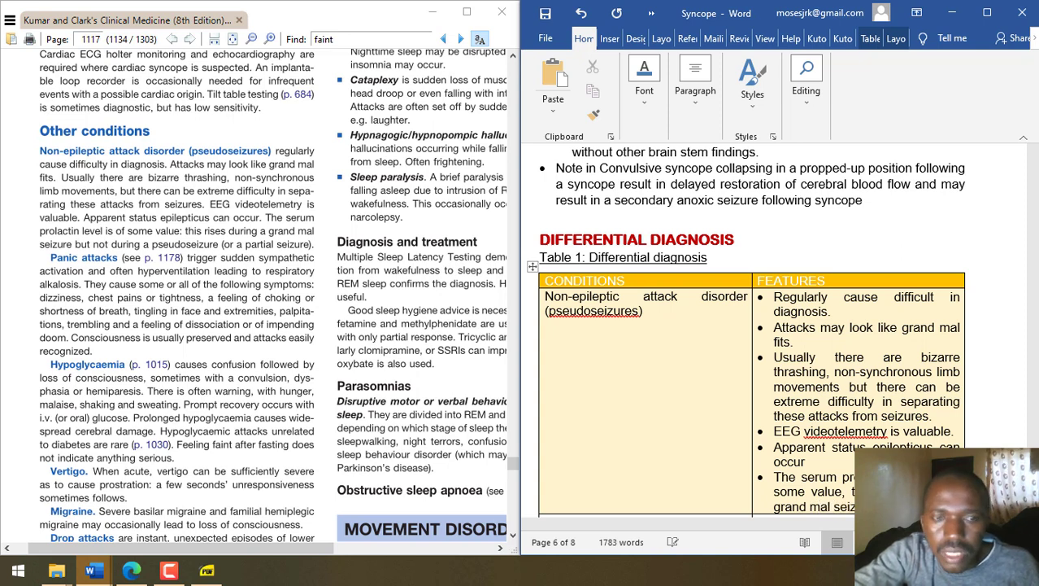
# - Complete the serum prolactin bullet by stating that there is no rise during a pseudoseizure "(or a partial seizure"
pyautogui.write('a psue')
pyautogui.press('BackSpace')
pyautogui.press('BackSpace')
pyautogui.write('eudo')
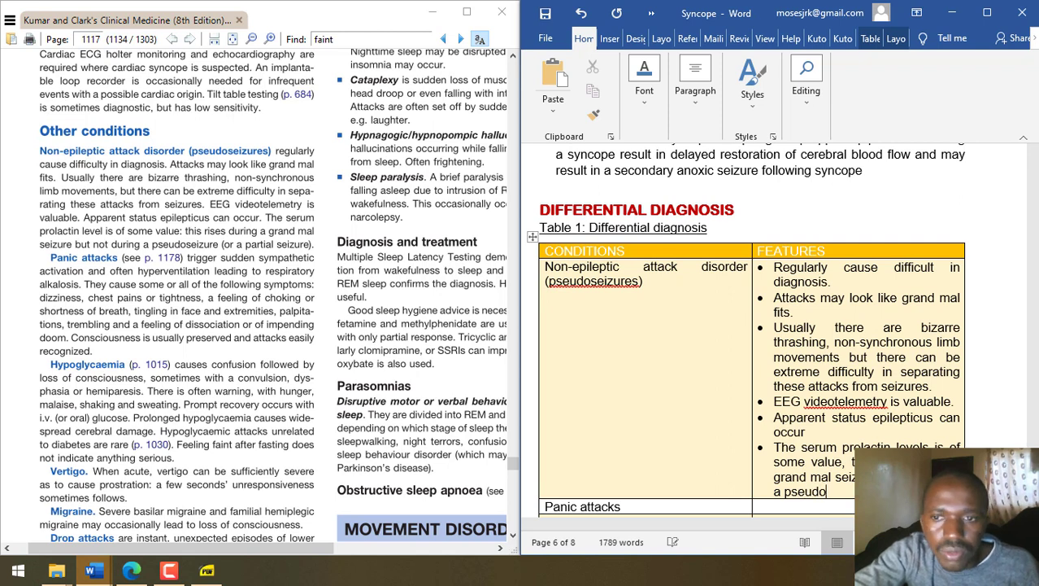
pyautogui.write('seizu')
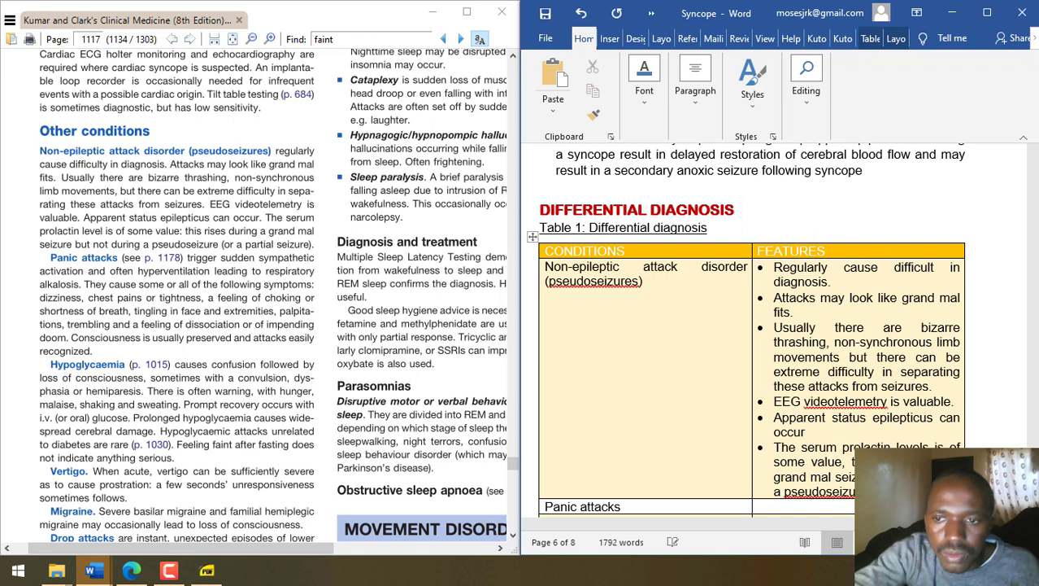
pyautogui.write('zu')
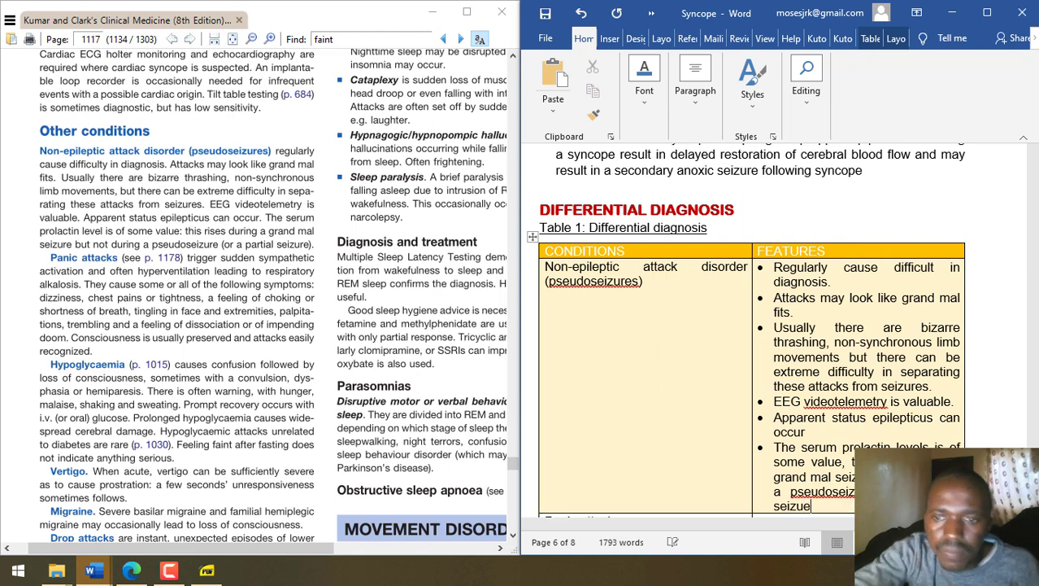
pyautogui.write('re')
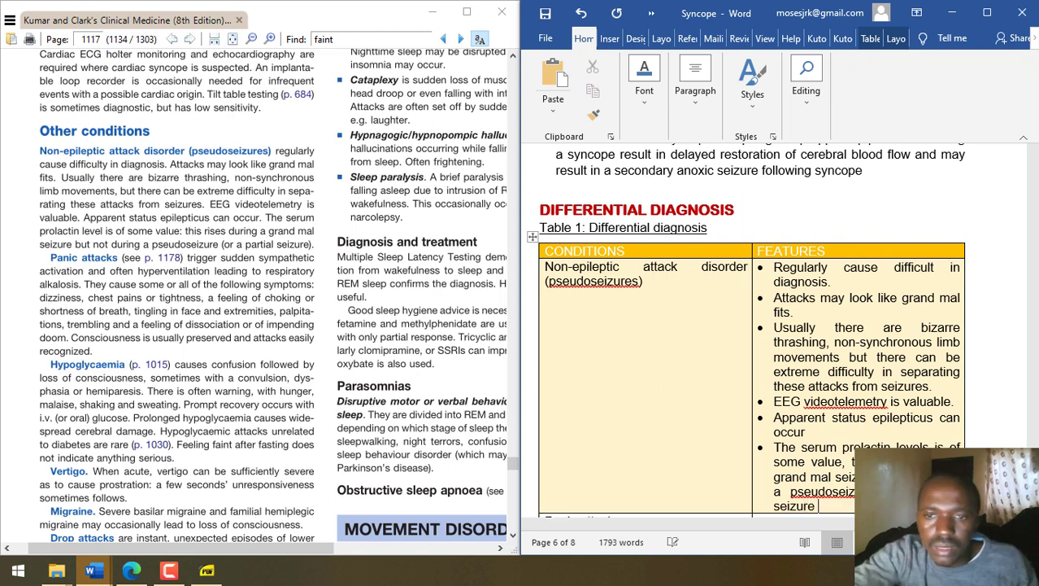
# - Widen the Features column and start a bullet for panic attacks with "Triggered sudden sympathetic activation"
pyautogui.moveTo(963, 283); pyautogui.dragTo(1011, 283)
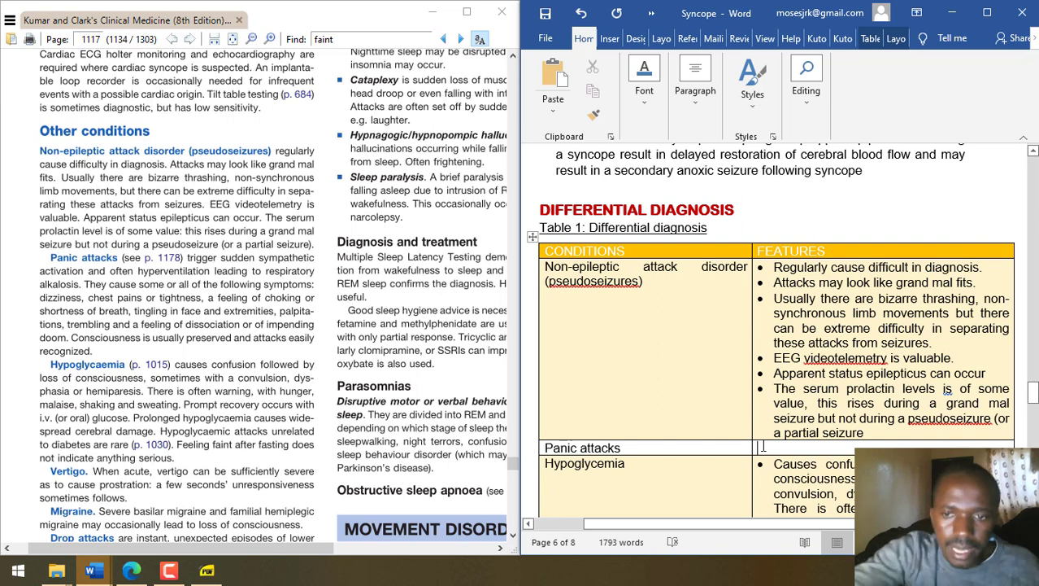
pyautogui.write('* Triggr')
pyautogui.press('BackSpace')
pyautogui.write('ered by d')
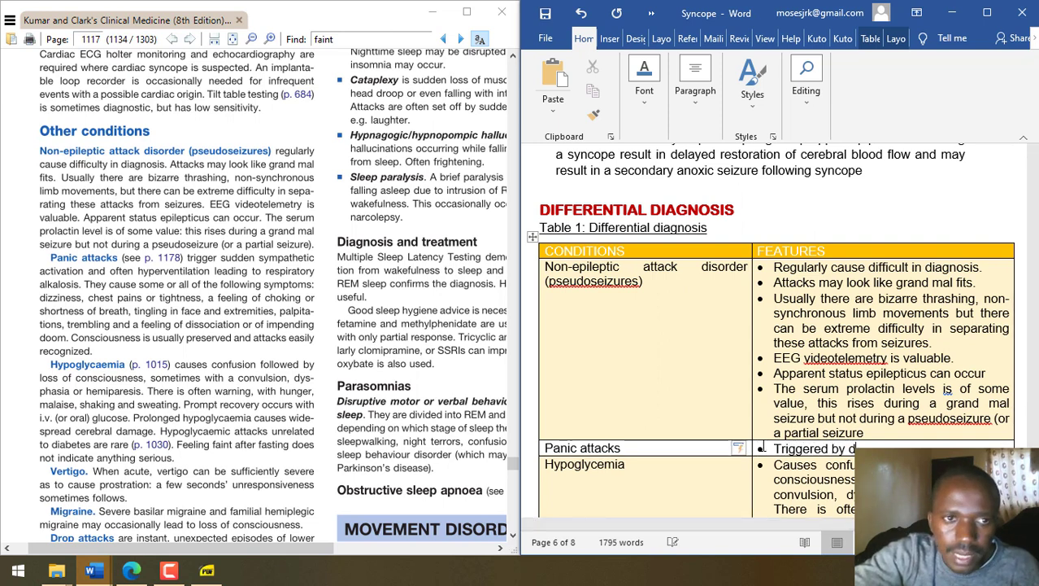
pyautogui.write('ur')
pyautogui.press('BackSpace')
pyautogui.press('BackSpace')
pyautogui.press('BackSpace')
pyautogui.press('BackSpace')
pyautogui.press('BackSpace')
pyautogui.press('BackSpace')
pyautogui.write('sudden')
pyautogui.write(' sympath')
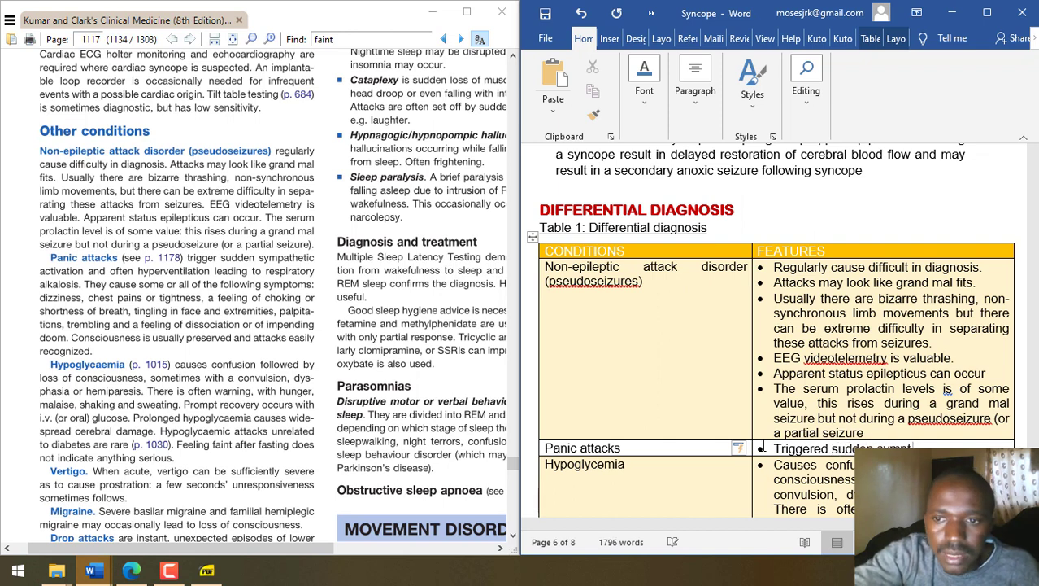
pyautogui.write('e')
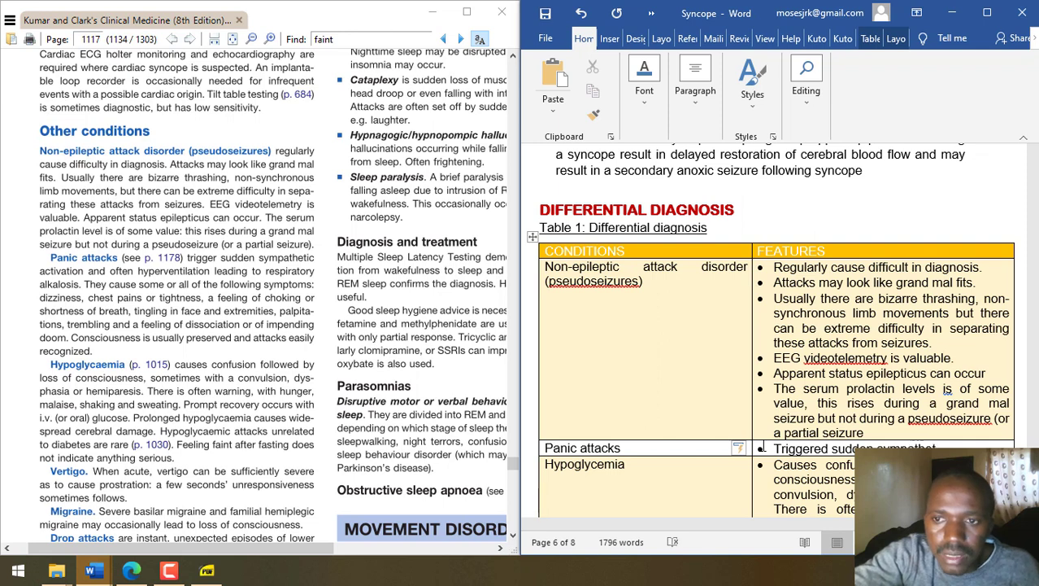
pyautogui.write('t')
pyautogui.write('ic ac')
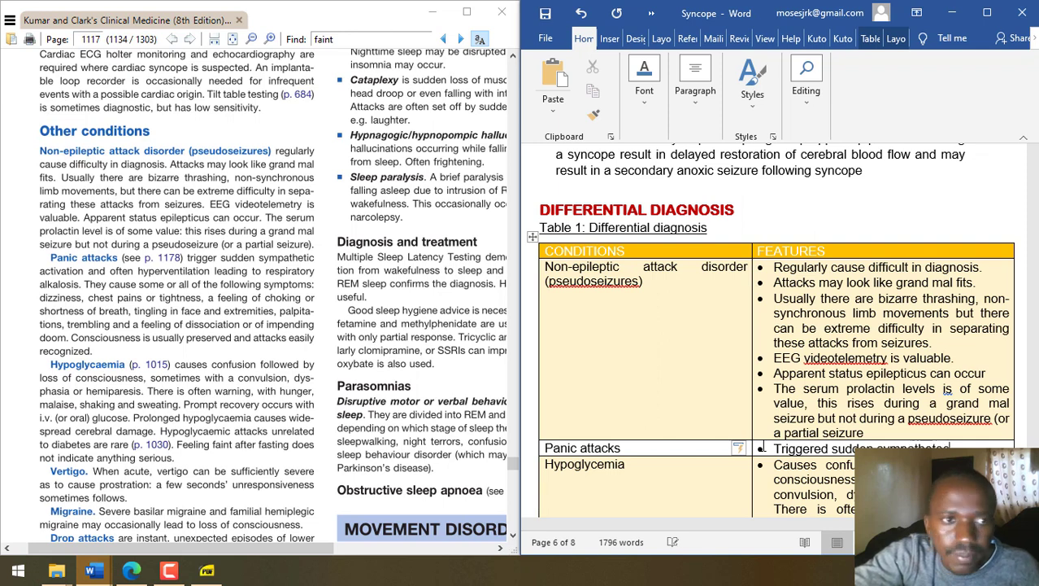
pyautogui.write('tivation')
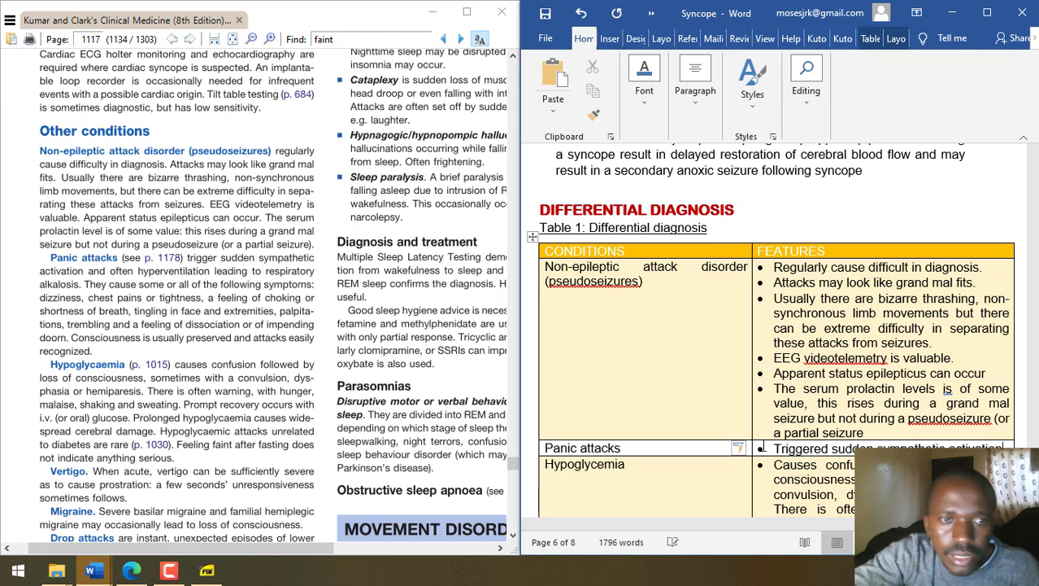
# - Complete the panic attacks bullet with "and often hyperventilation leading to respiratory alkalosis." and start a second bullet
pyautogui.write(' and often hype')
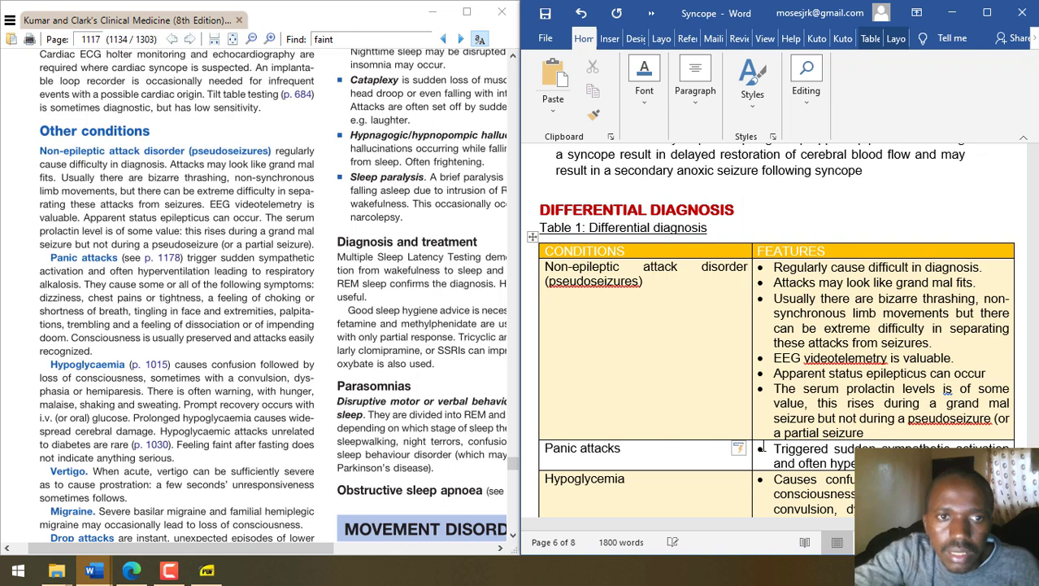
pyautogui.write(' respitaot')
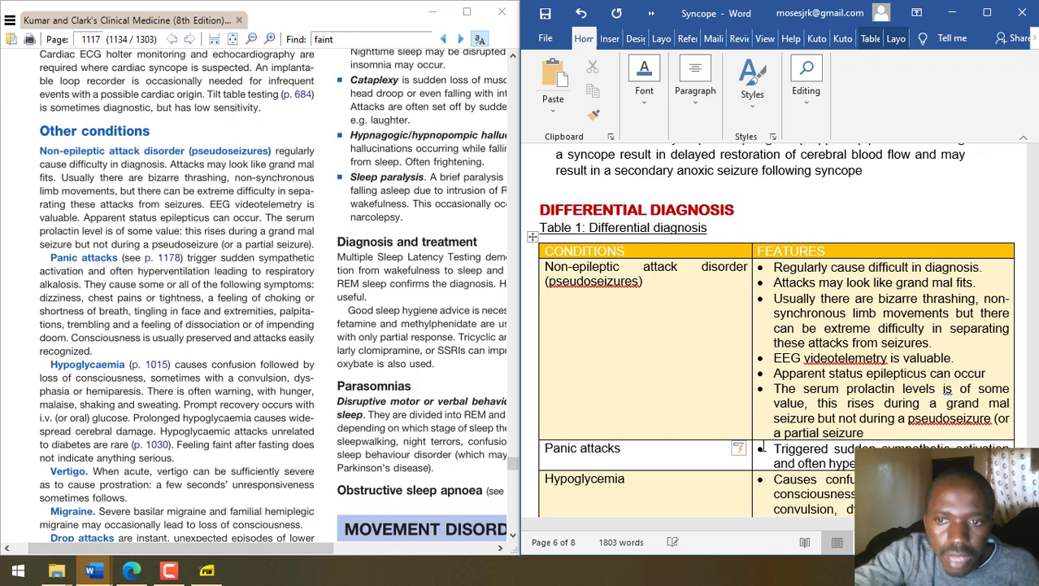
pyautogui.press('BackSpace')
pyautogui.press('BackSpace')
pyautogui.write('respitar')
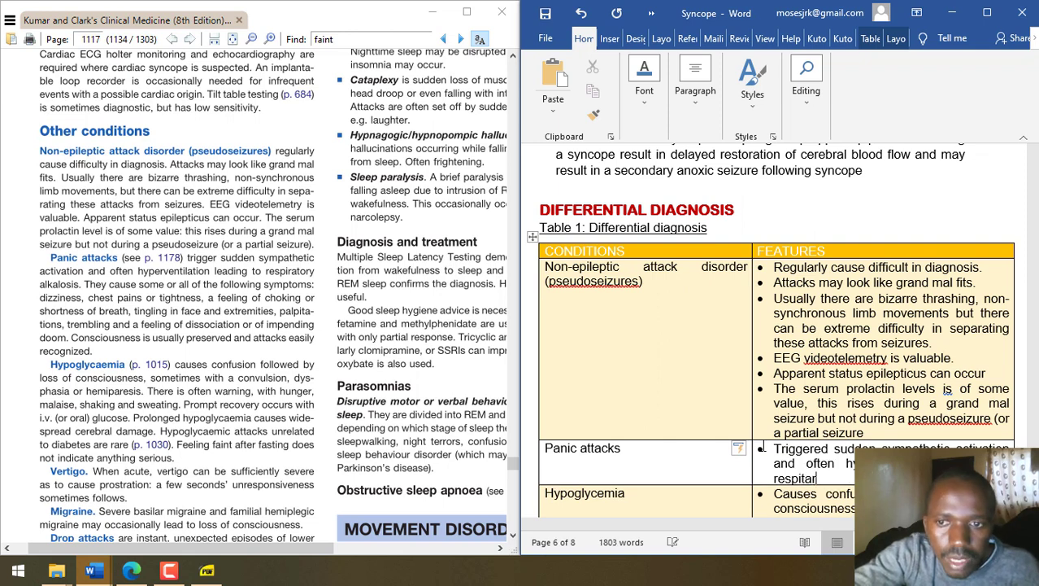
pyautogui.press('BackSpace')
pyautogui.press('BackSpace')
pyautogui.press('BackSpace')
pyautogui.press('BackSpace')
pyautogui.press('BackSpace')
pyautogui.press('BackSpace')
pyautogui.press('BackSpace')
pyautogui.press('BackSpace')
pyautogui.write('respiratory alk')
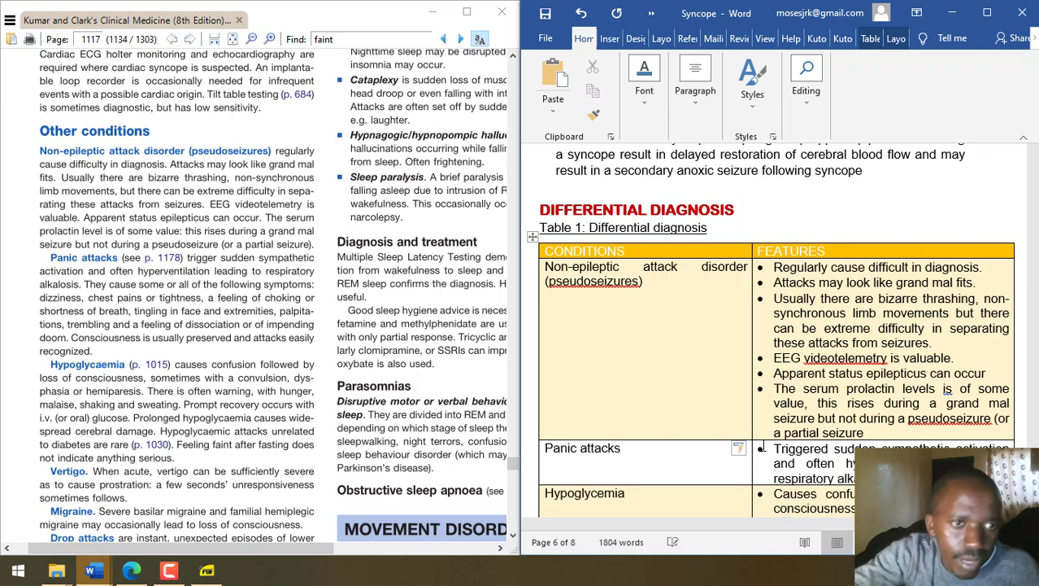
pyautogui.press('Return')
pyautogui.write('They cause so')
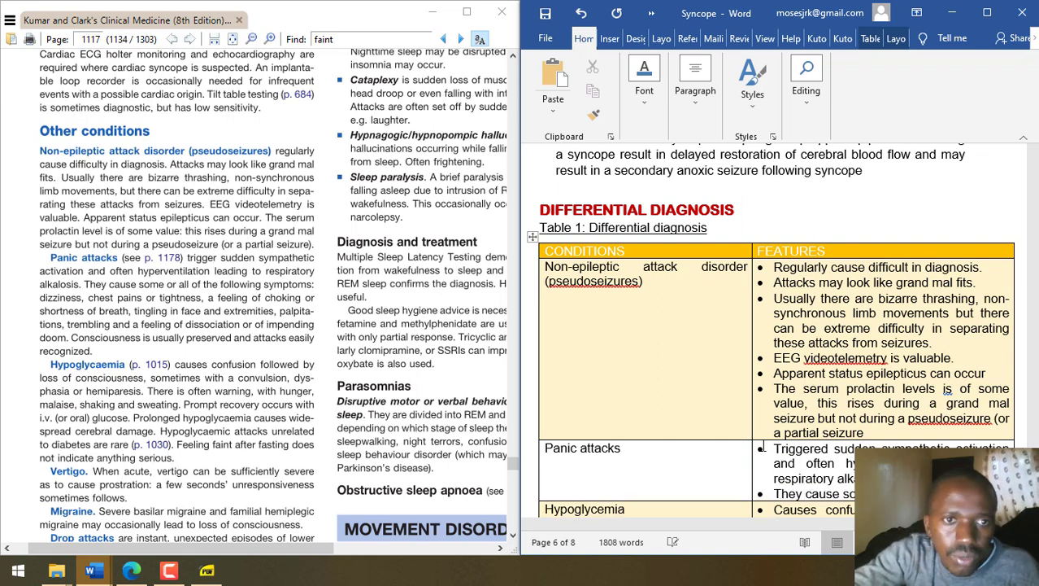
pyautogui.write('me or all of the following sympt')
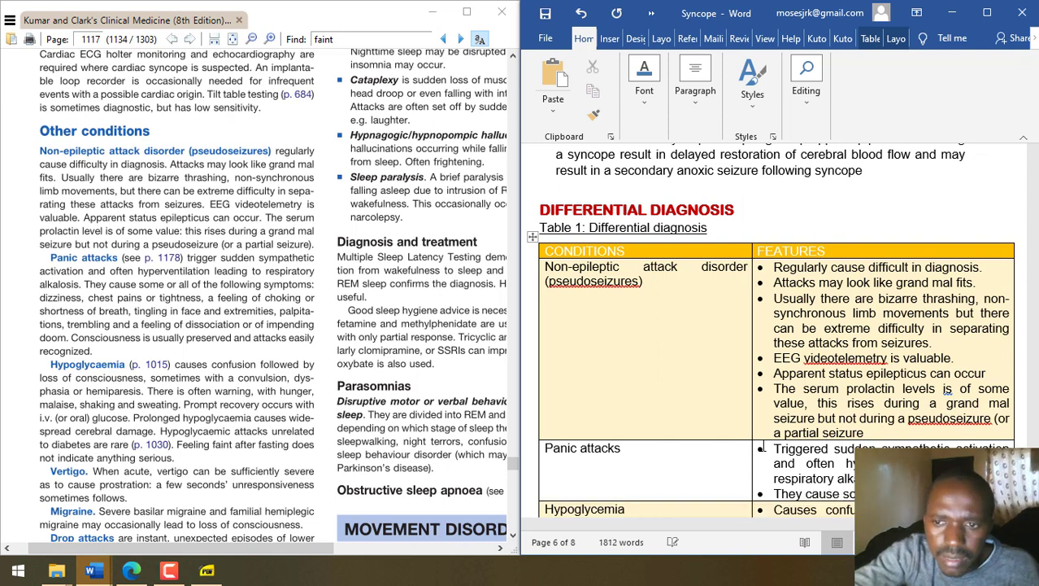
pyautogui.press('BackSpace')
pyautogui.press('BackSpace')
pyautogui.press('BackSpace')
pyautogui.press('BackSpace')
pyautogui.press('BackSpace')
pyautogui.press('BackSpace')
pyautogui.press('BackSpace')
pyautogui.press('BackSpace')
pyautogui.press('BackSpace')
pyautogui.press('BackSpace')
pyautogui.press('BackSpace')
pyautogui.press('BackSpace')
pyautogui.press('BackSpace')
pyautogui.press('BackSpace')
pyautogui.press('BackSpace')
pyautogui.press('BackSpace')
pyautogui.press('BackSpace')
pyautogui.press('BackSpace')
pyautogui.press('BackSpace')
pyautogui.press('BackSpace')
# - Write the second panic attacks bullet as "Symptoms: dizziness, chest pains, or tightness, a feeling of choking or shortness of breath"
pyautogui.write('S')
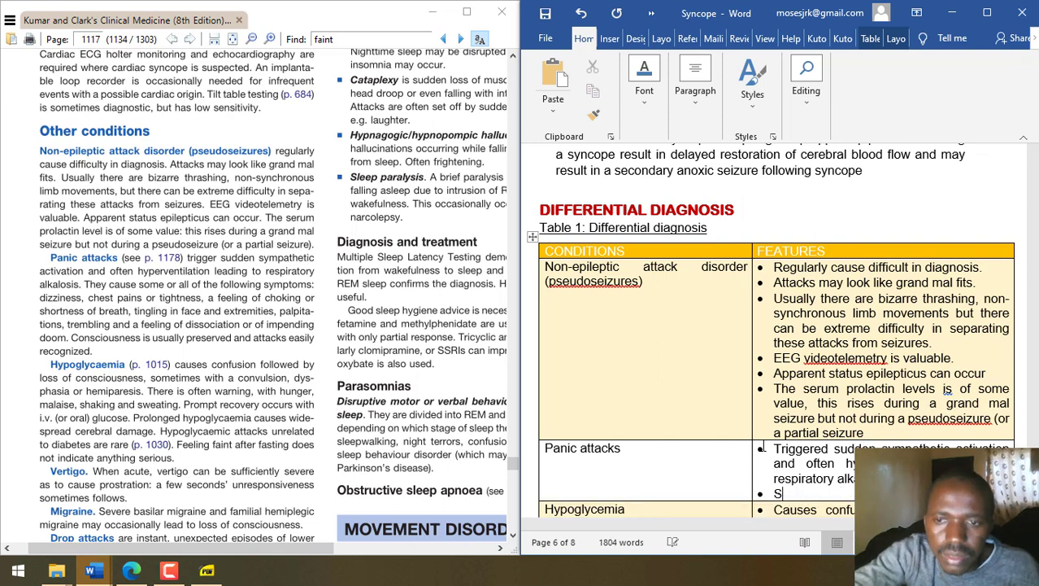
pyautogui.write('ymptoms: ')
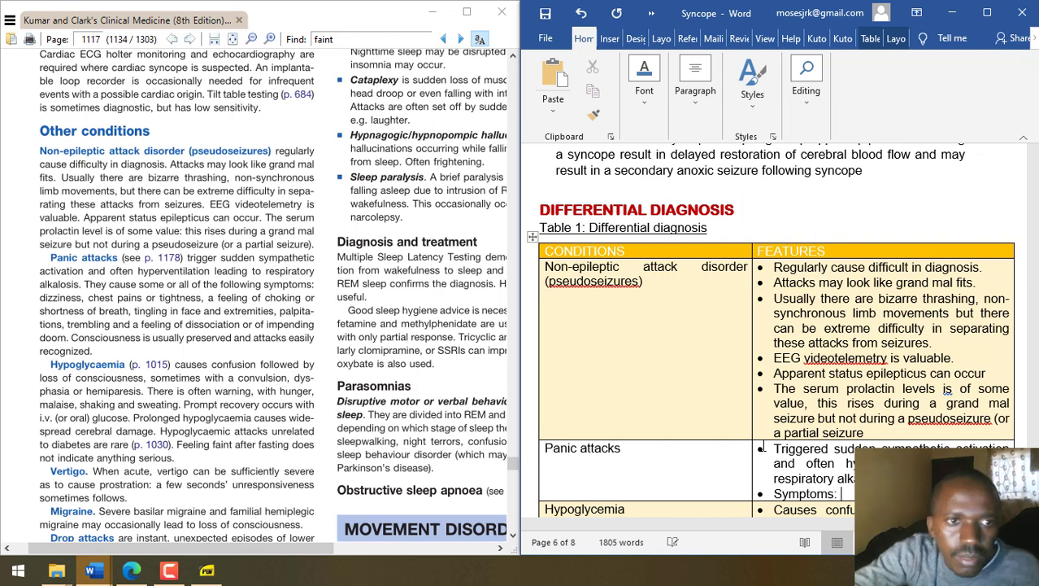
pyautogui.write('diz')
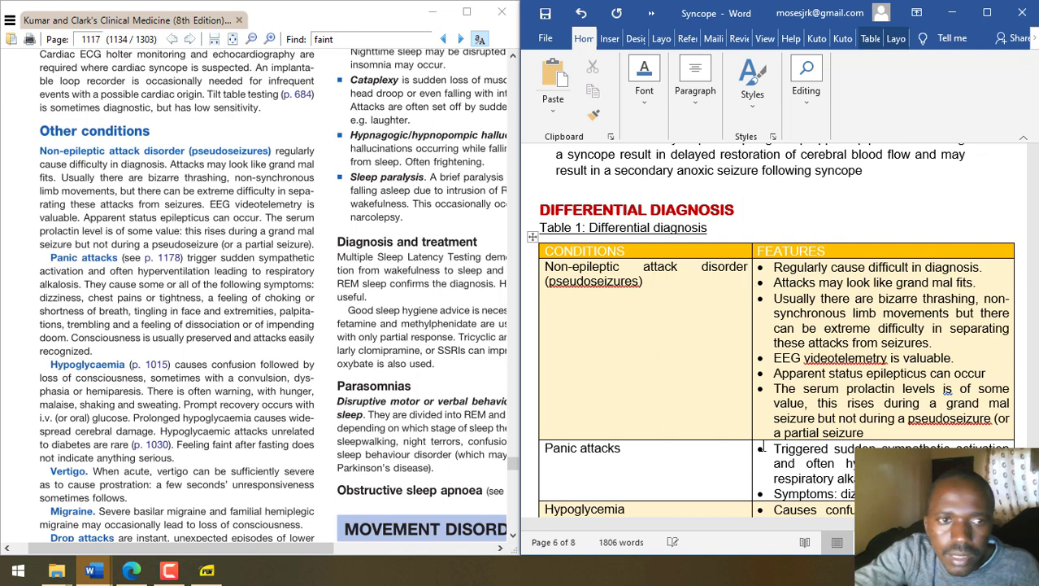
pyautogui.write('tightness, af')
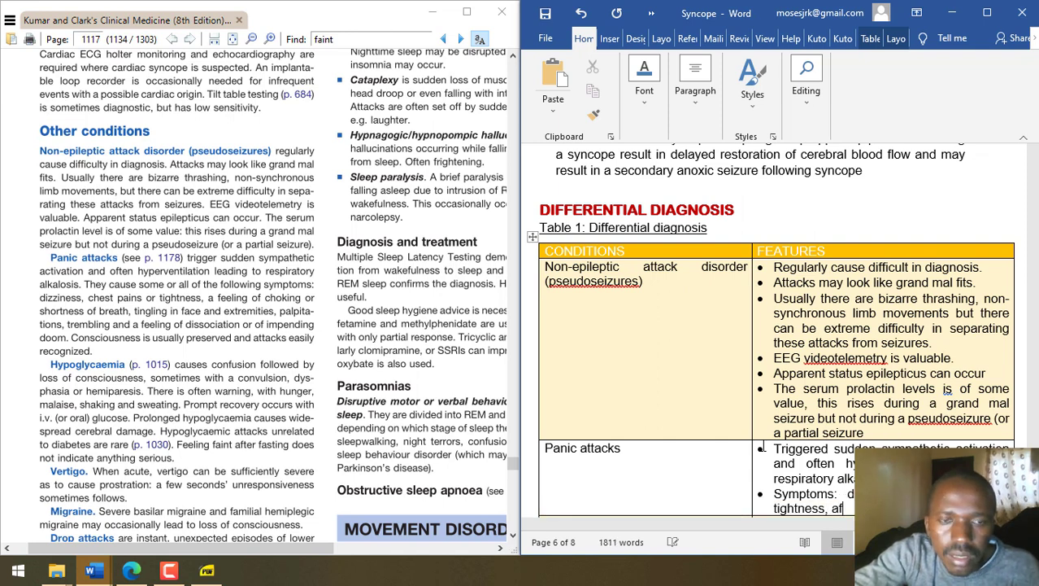
pyautogui.press('BackSpace')
pyautogui.write('fe')
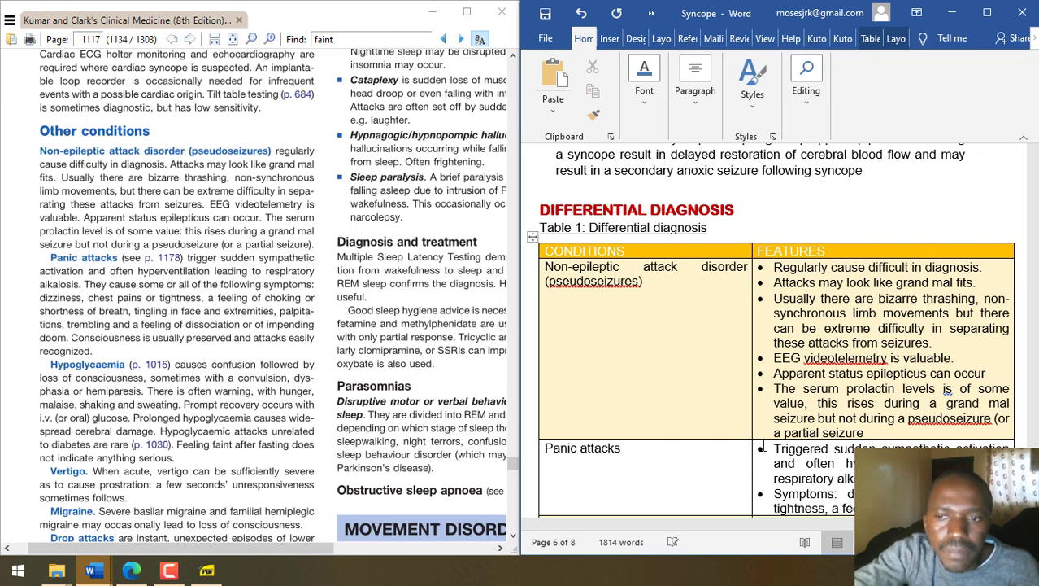
# - Complete the symptoms bullet with "tingling in face and extremities, palpitations, trembling and a feeling of dissociation or of impending doom."
pyautogui.scroll(-1, 763, 447)
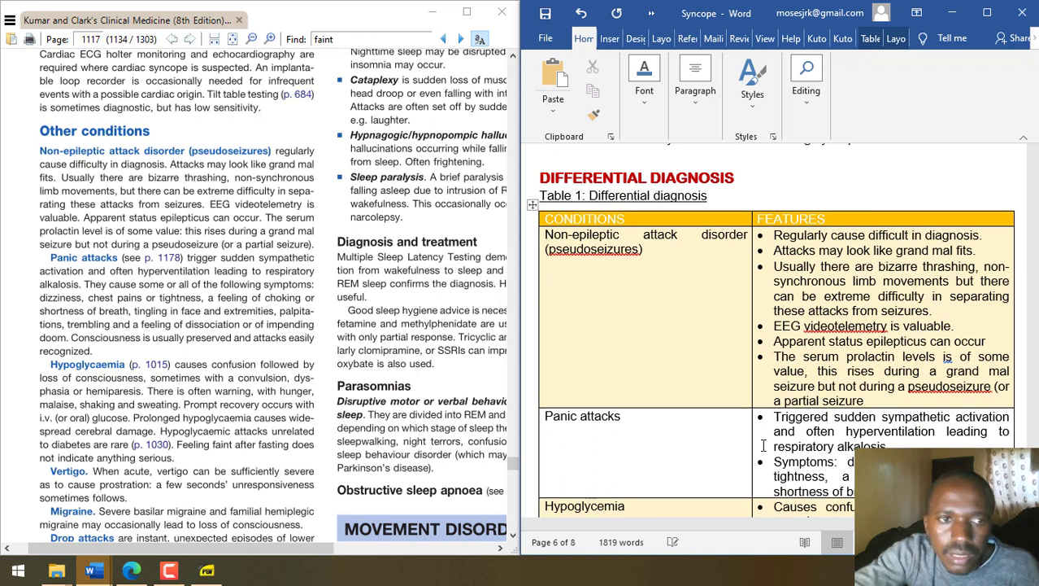
pyautogui.write('tingling in face and ext')
pyautogui.write('remities.')
pyautogui.press('BackSpace')
pyautogui.write(', pa')
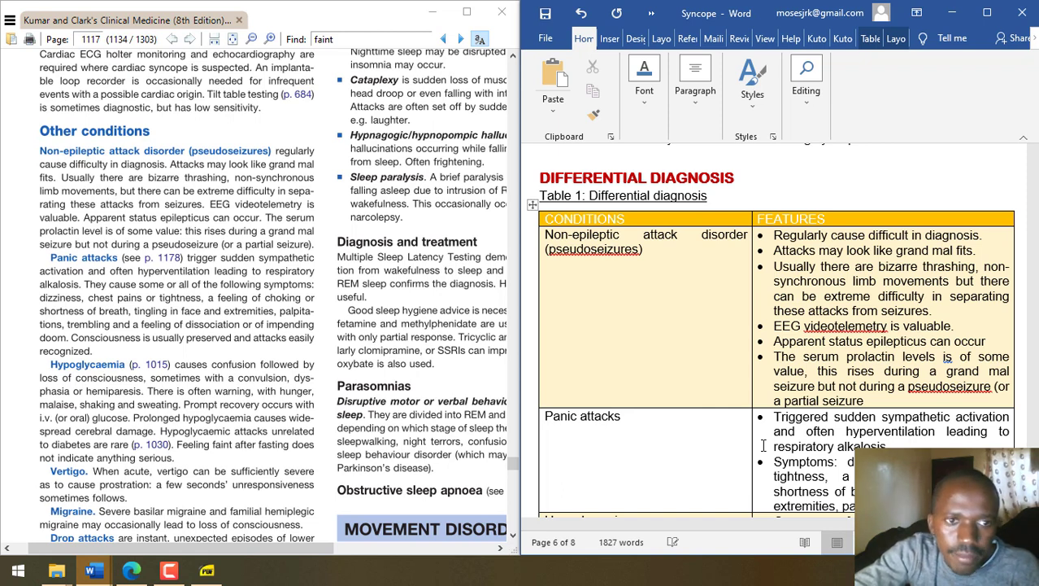
pyautogui.write('feeling of dissociation or of')
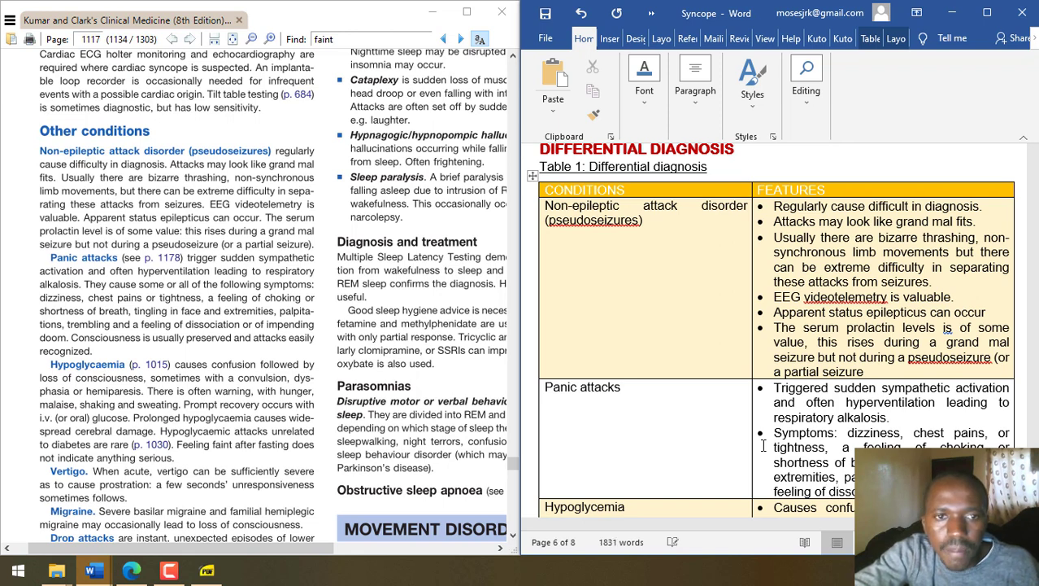
pyautogui.write(' doom.')
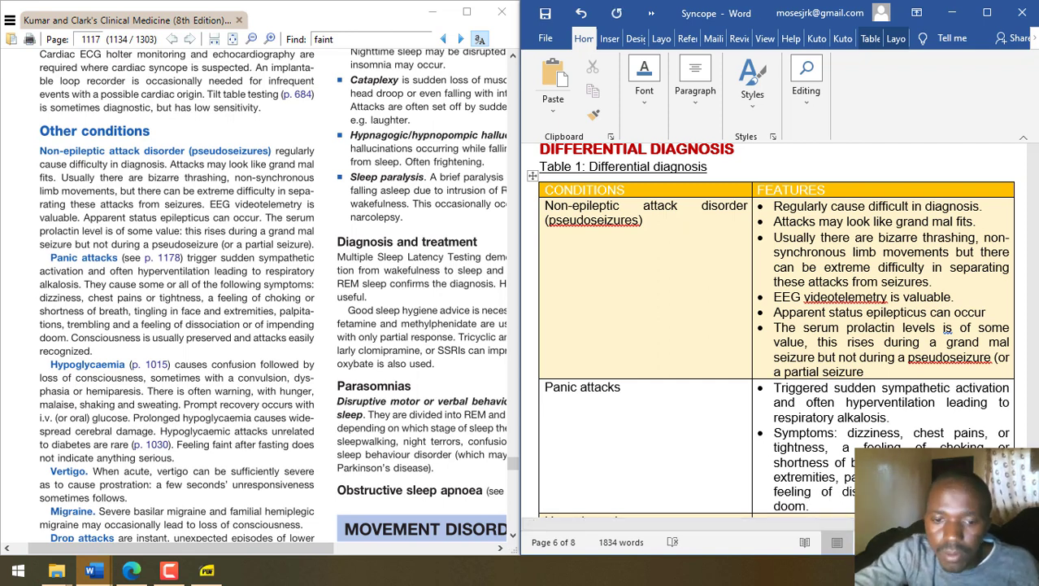
# - Save the document and add the panic attacks bullet "Consciousness is usually preserved and attacks easily recognized.", correcting the misspelled word "Consciousness"
pyautogui.hotkey('ctrl', 's')
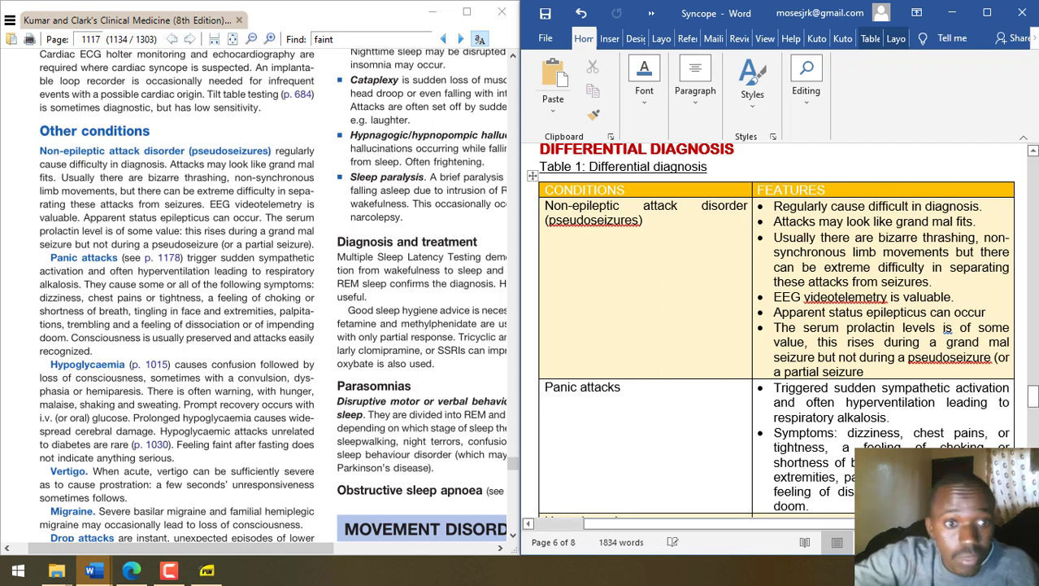
pyautogui.press('Return')
pyautogui.write('C')
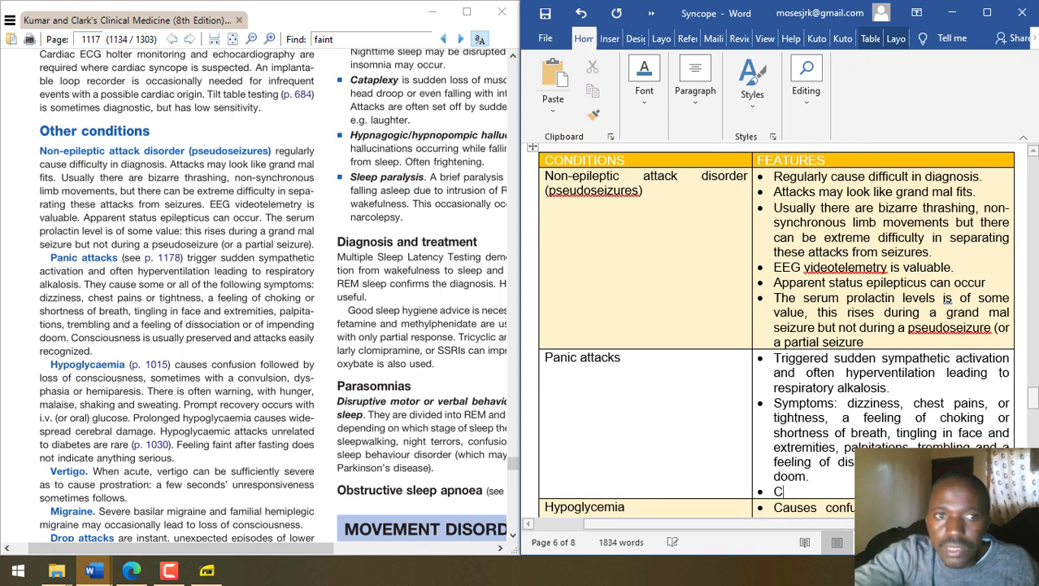
pyautogui.write('onscionusne ')
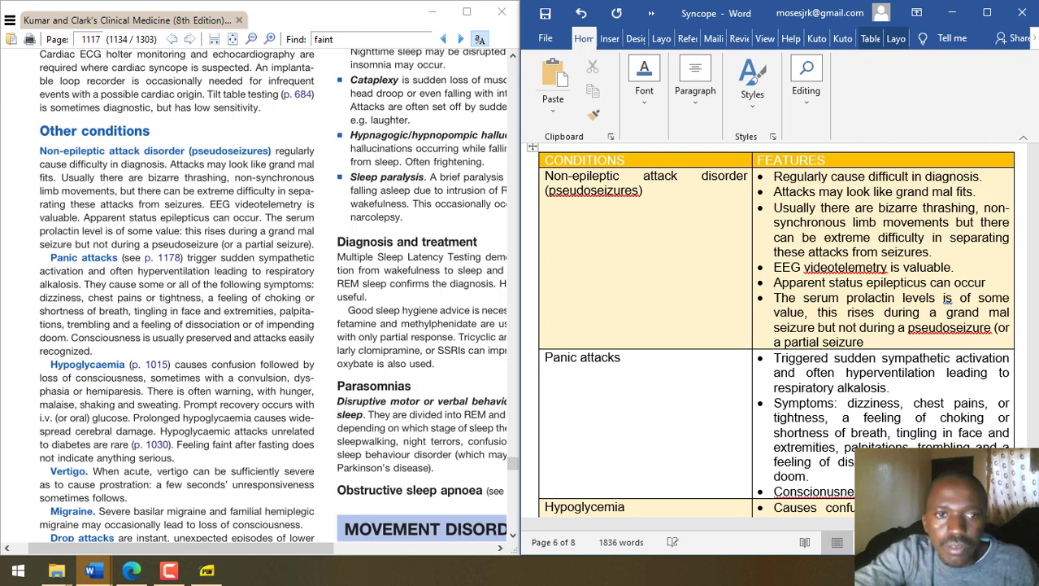
pyautogui.write('attack')
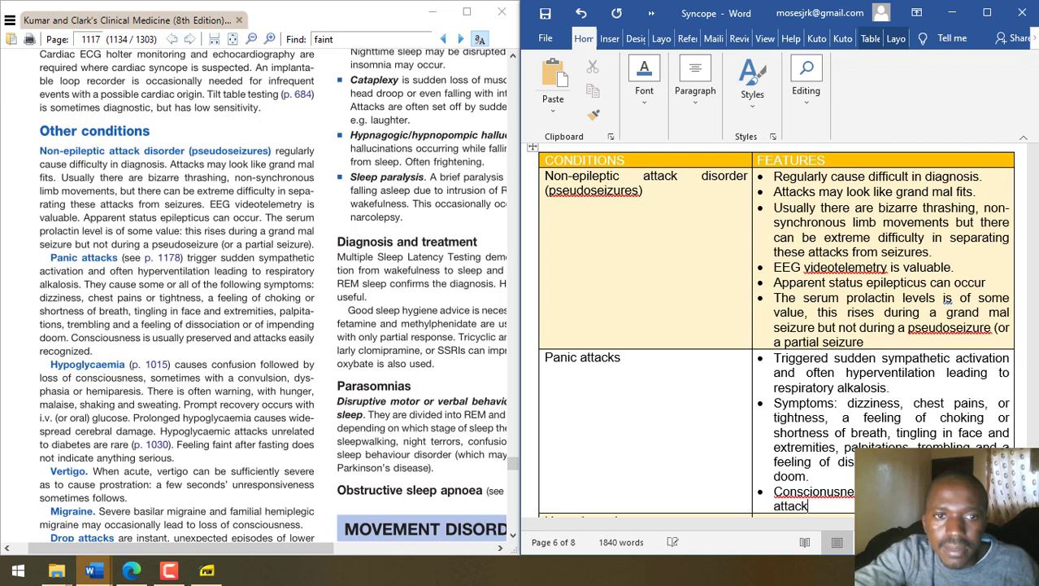
pyautogui.write('s easily')
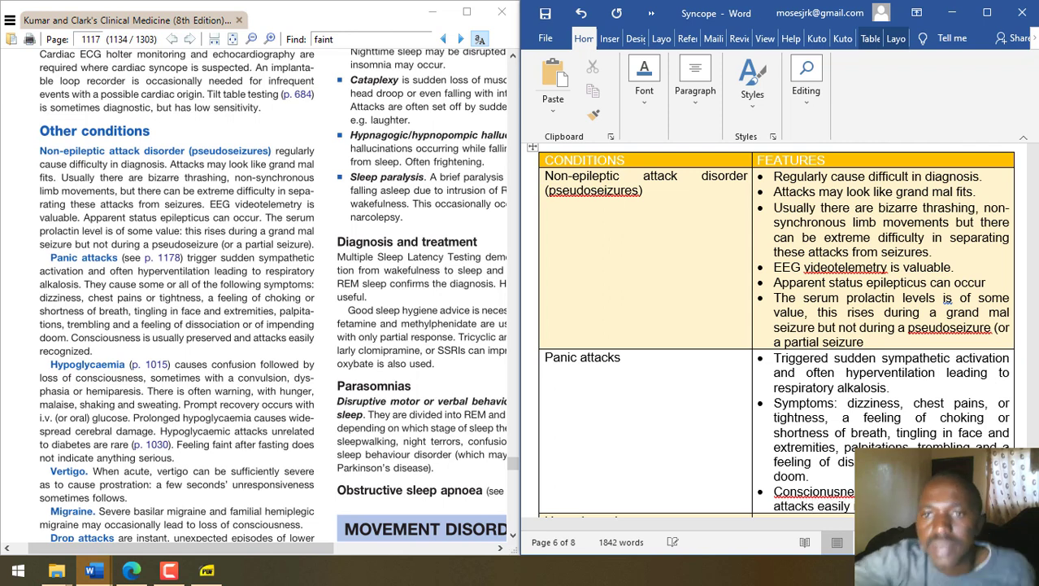
pyautogui.rightClick(838, 490)
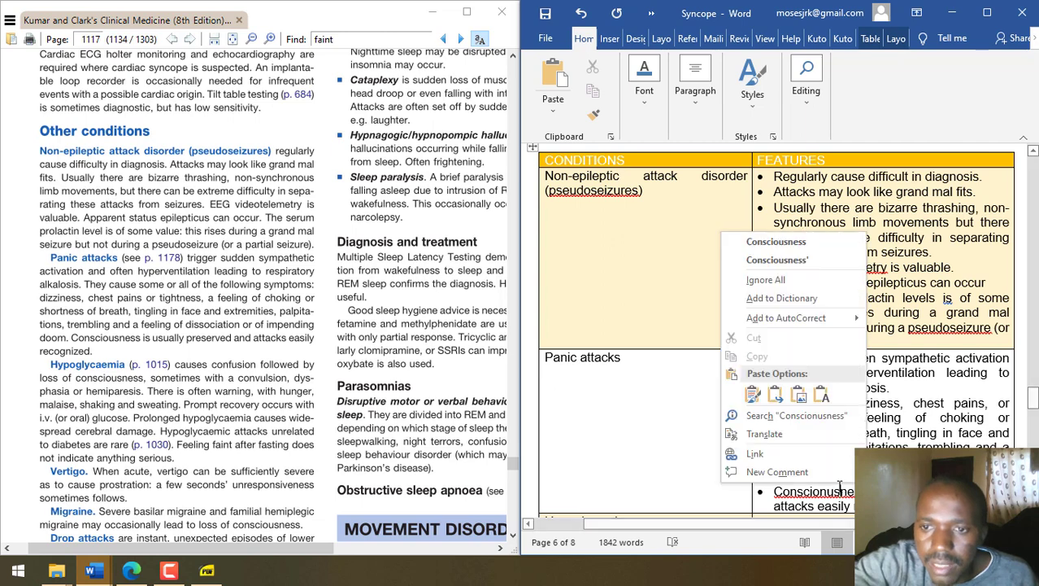
pyautogui.click(776, 242)
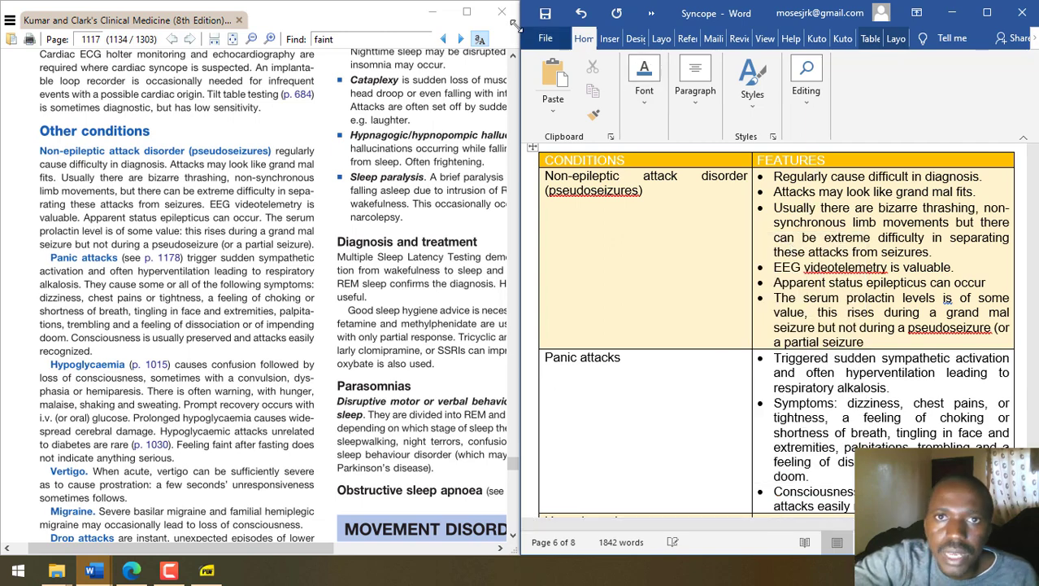
# - Minimize the textbook PDF, maximize the Word document and narrow the Conditions column of the differential diagnosis table
pyautogui.click(432, 11)
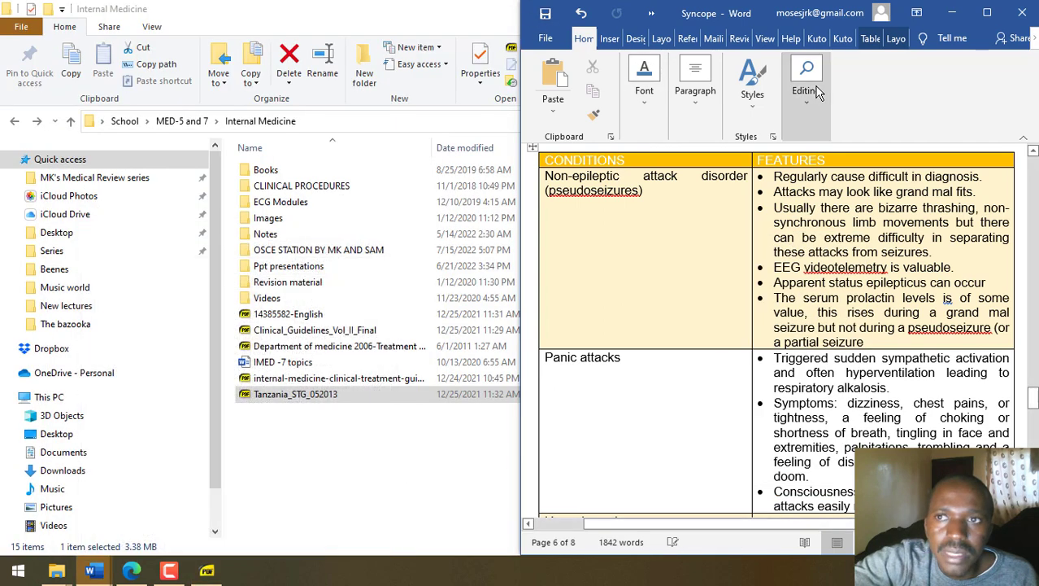
pyautogui.click(989, 23)
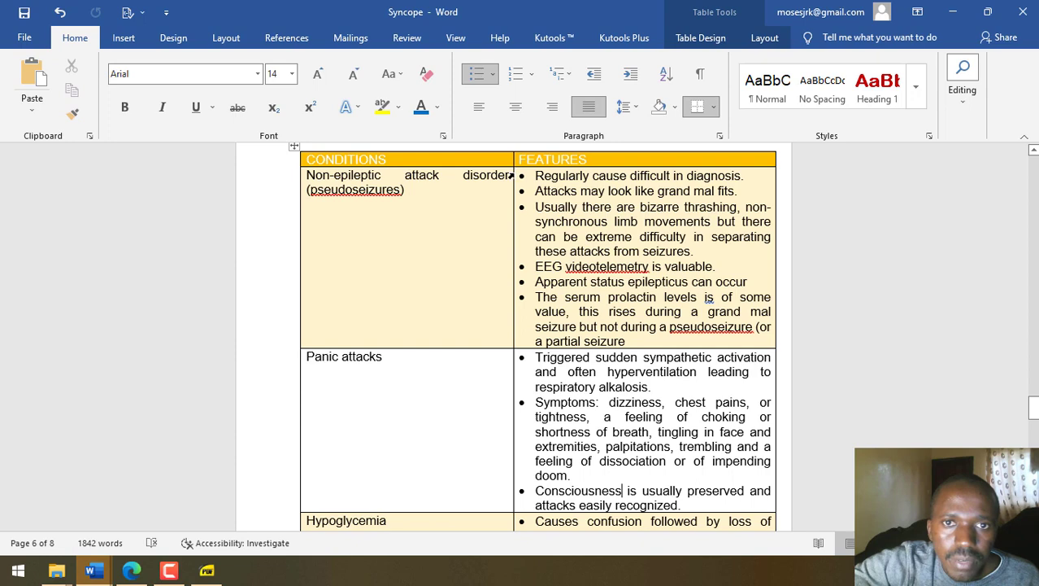
pyautogui.moveTo(512, 174); pyautogui.dragTo(414, 179)
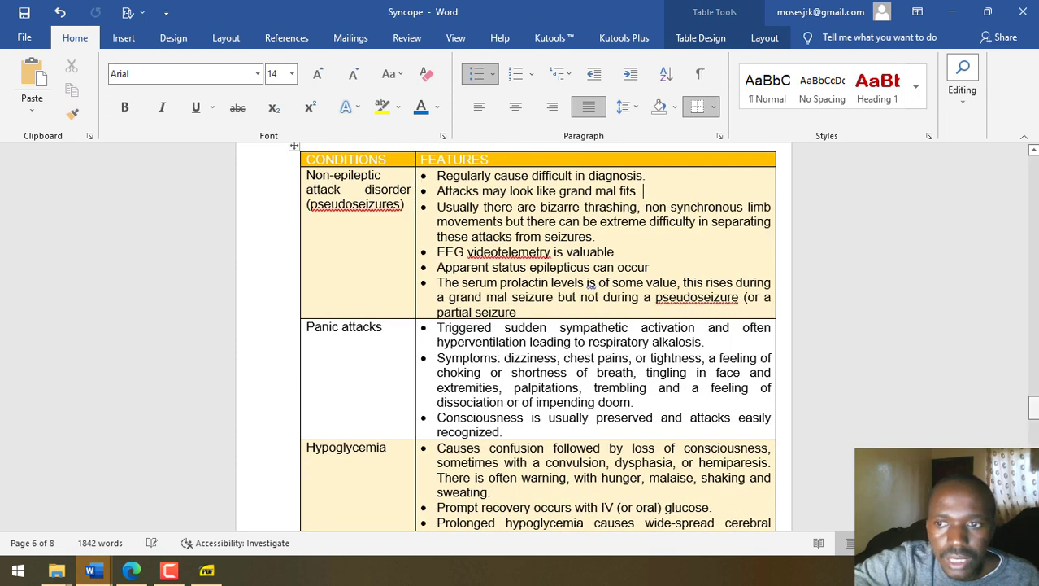
# - Move the Table 2 caption and its table onto a new page after the complications and prognosis section, and save the document
pyautogui.moveTo(1035, 410); pyautogui.dragTo(1034, 456)
pyautogui.click(644, 308)
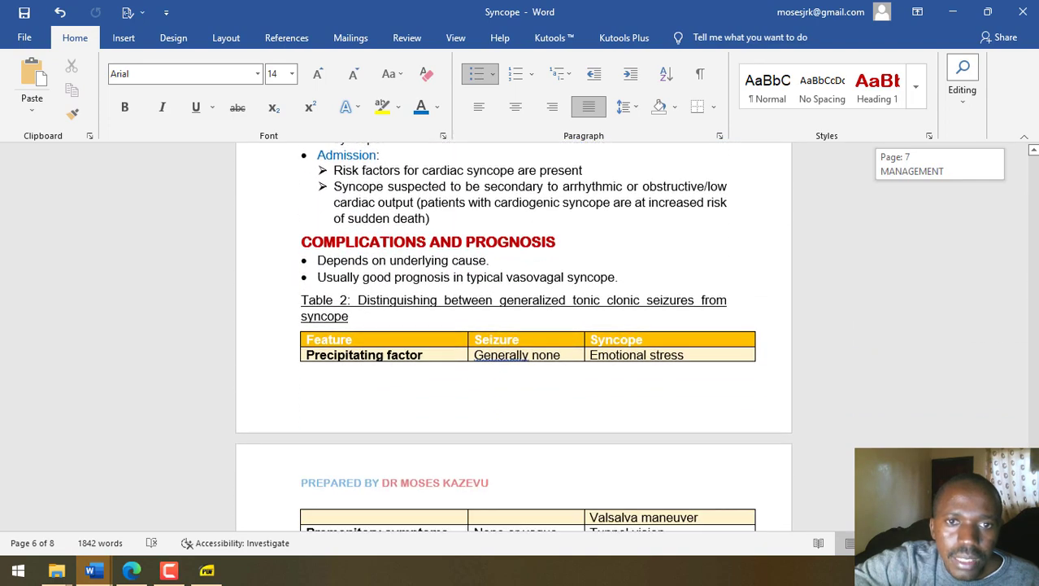
pyautogui.click(638, 277)
pyautogui.press('Return')
pyautogui.press('Return')
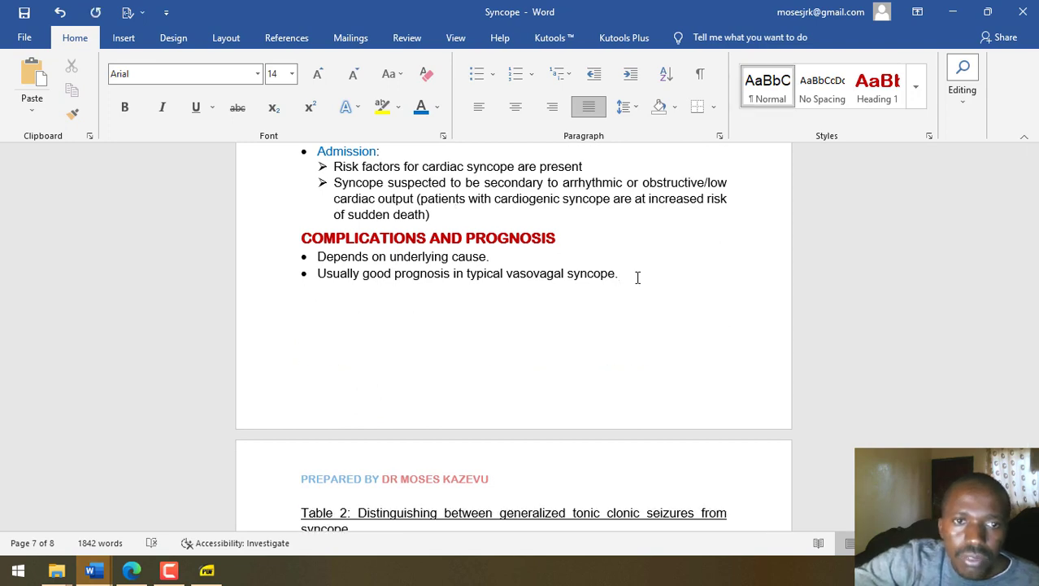
pyautogui.hotkey('ctrl', 'End')
pyautogui.scroll(10, 638, 278)
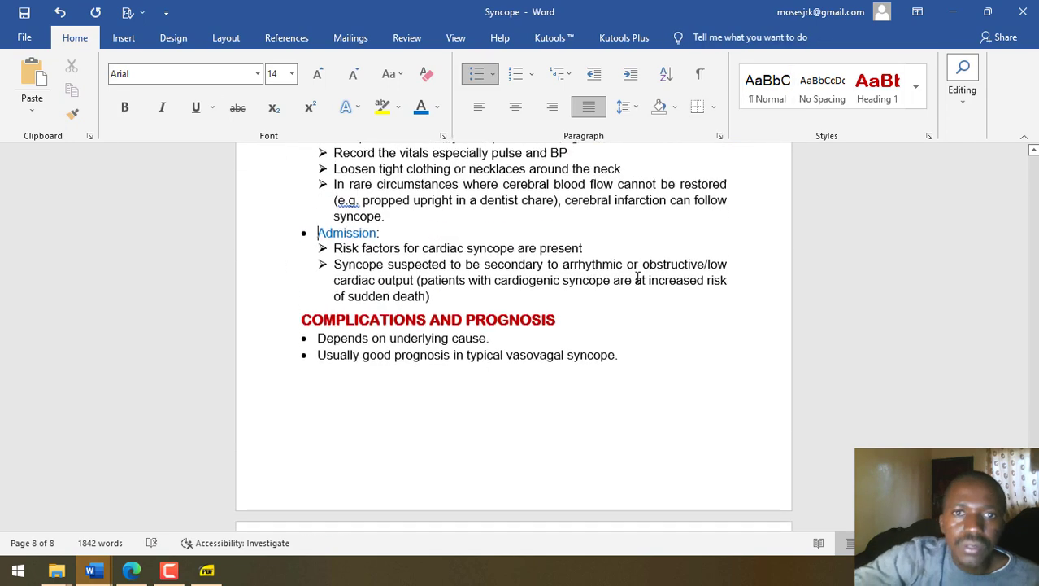
pyautogui.click(529, 231)
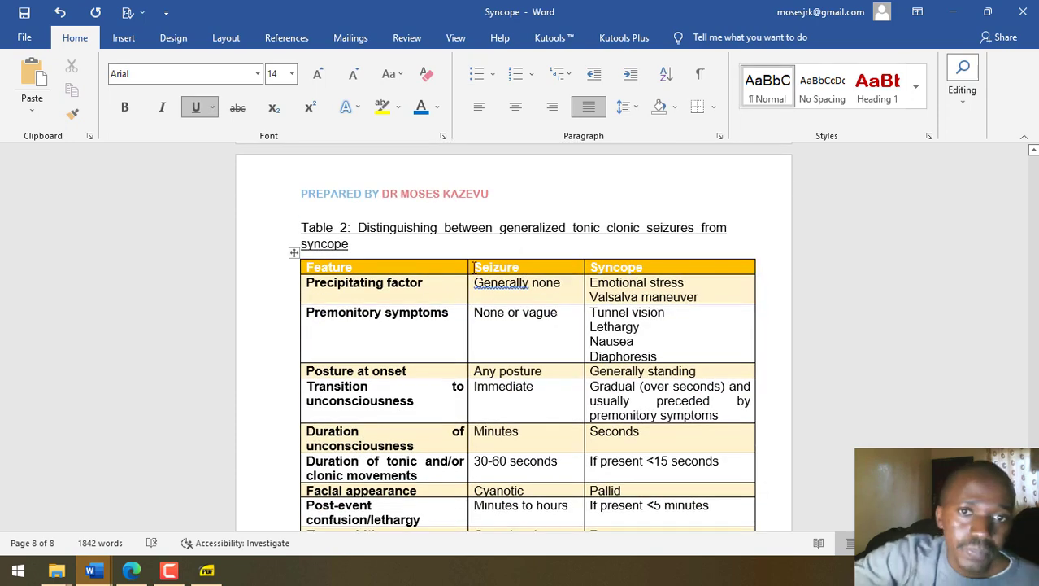
pyautogui.hotkey('ctrl', 's')
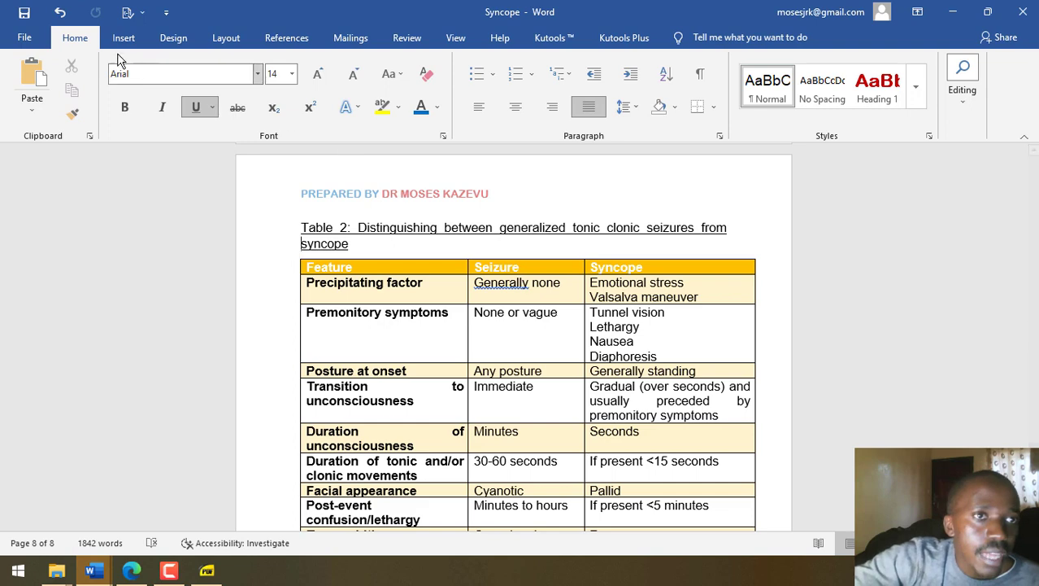
# - Start saving a copy of the notes as a PDF, with Desktop as the destination folder
pyautogui.click(25, 38)
pyautogui.click(49, 240)
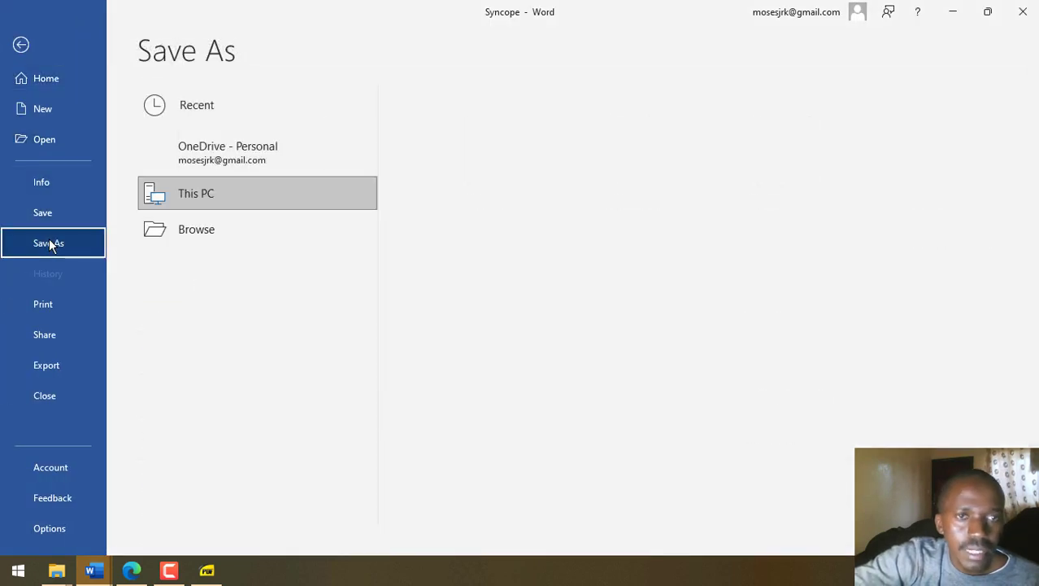
pyautogui.click(202, 203)
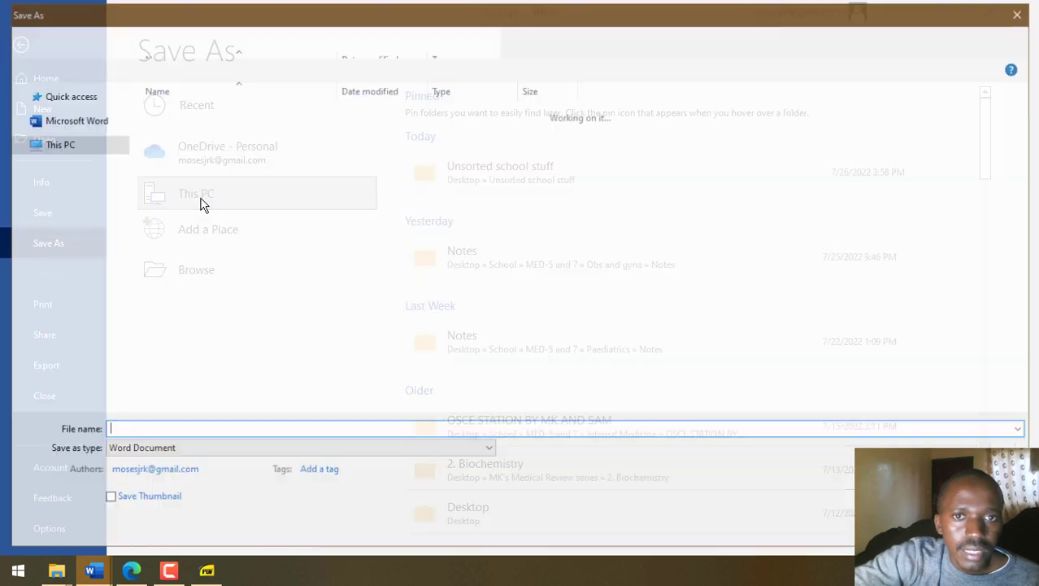
pyautogui.click(159, 457)
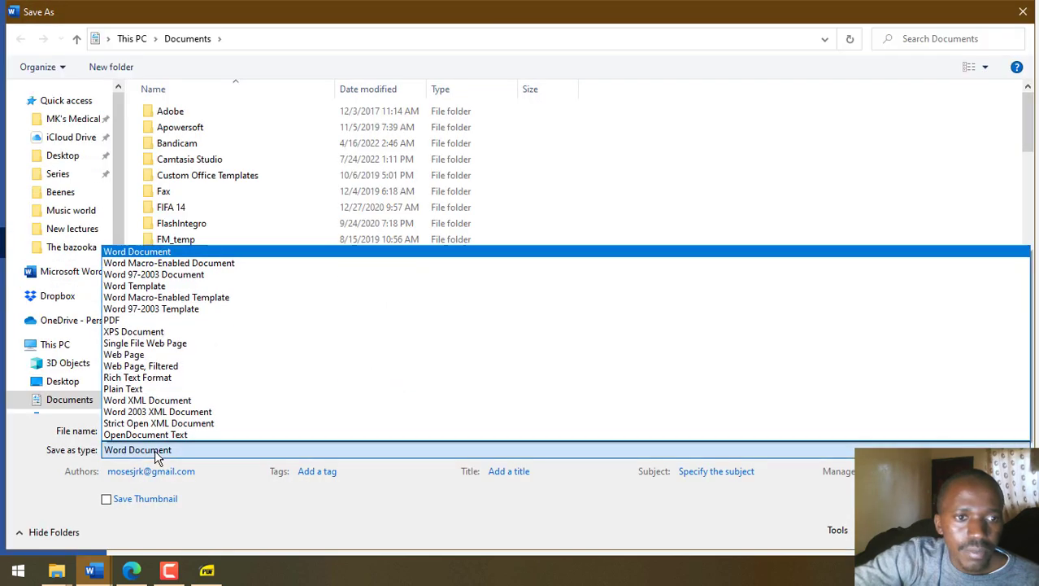
pyautogui.click(134, 324)
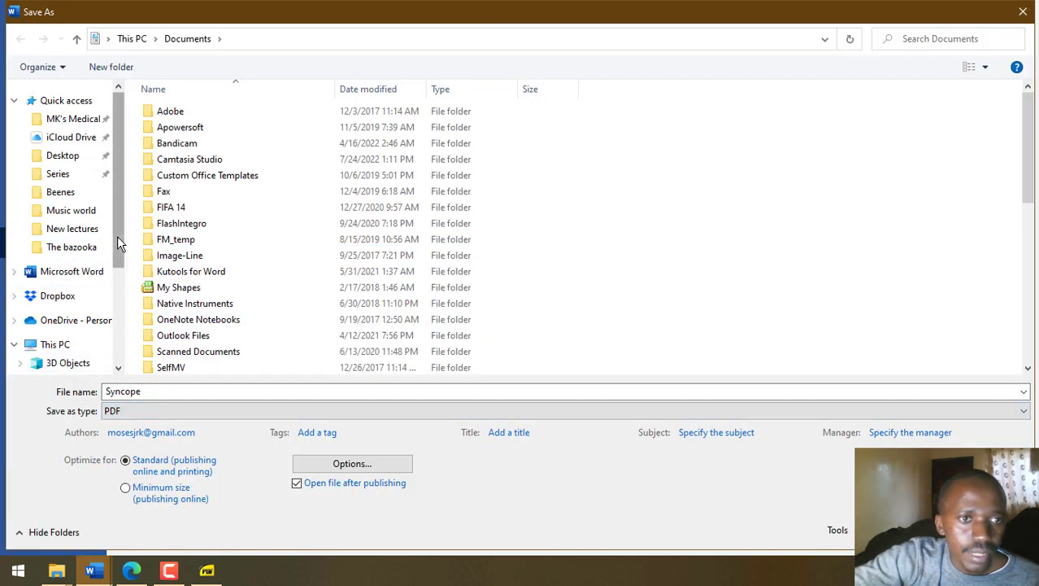
pyautogui.moveTo(118, 238); pyautogui.dragTo(88, 359)
pyautogui.click(53, 225)
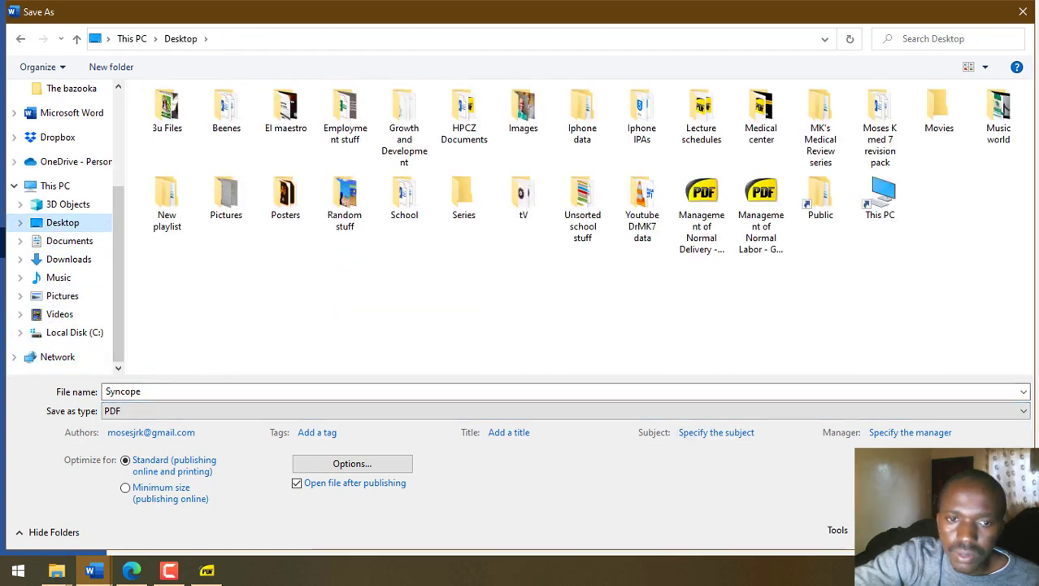
# - Set the PDF options to create bookmarks using headings
pyautogui.click(364, 467)
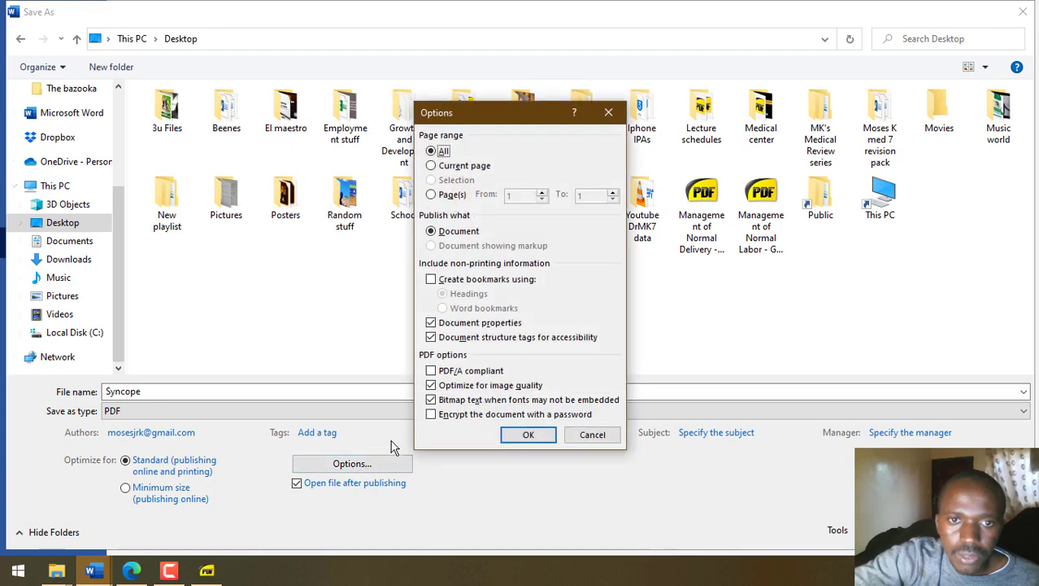
pyautogui.click(432, 282)
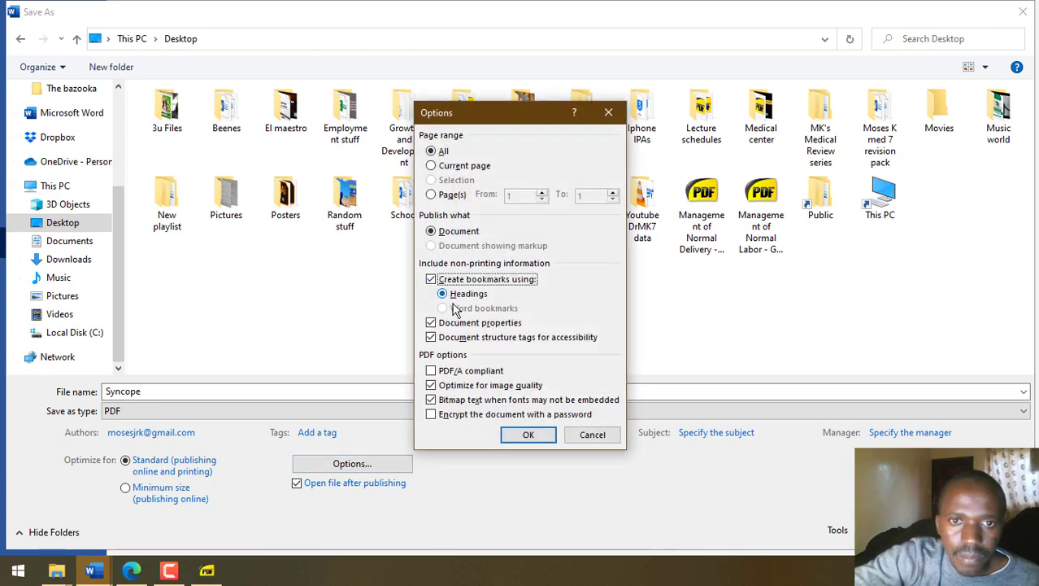
pyautogui.click(447, 297)
pyautogui.click(529, 434)
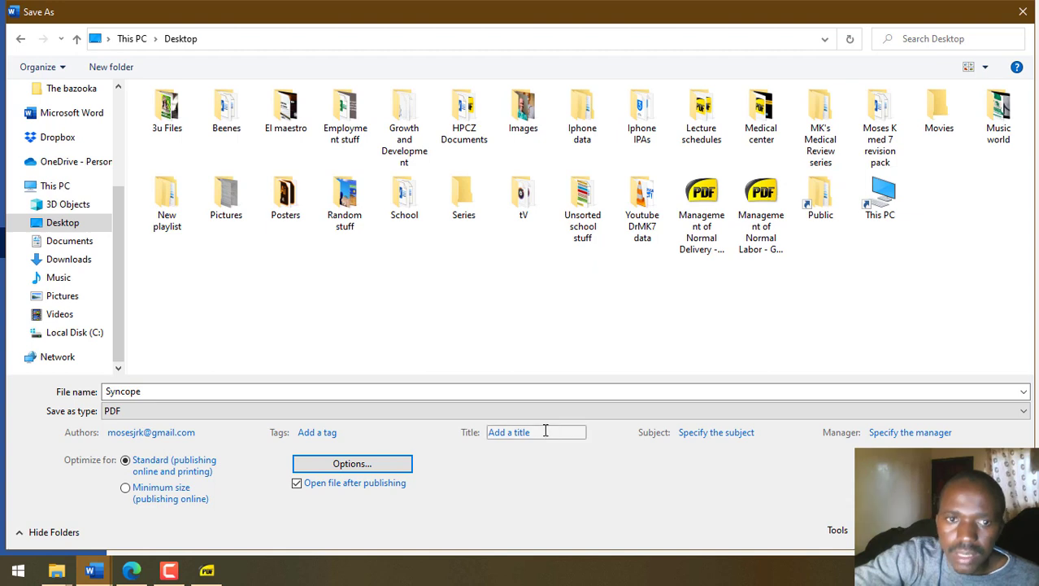
# - Extend the file name "Syncope" with "by Dr" and the author's full name, and export the PDF
pyautogui.click(515, 392)
pyautogui.click(518, 393)
pyautogui.write('by Dr Moses K')
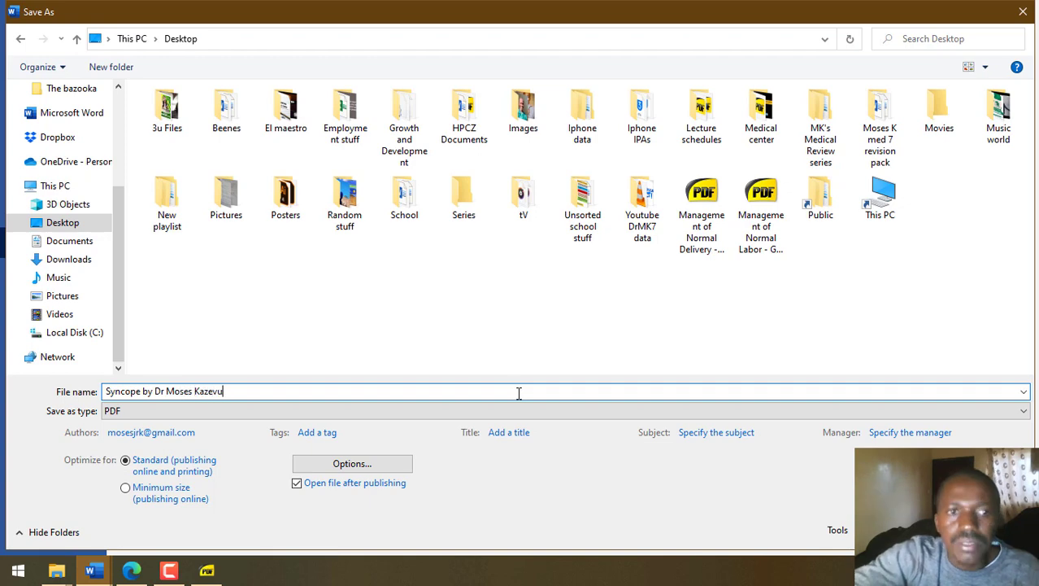
pyautogui.write('azevu')
pyautogui.press('Return')
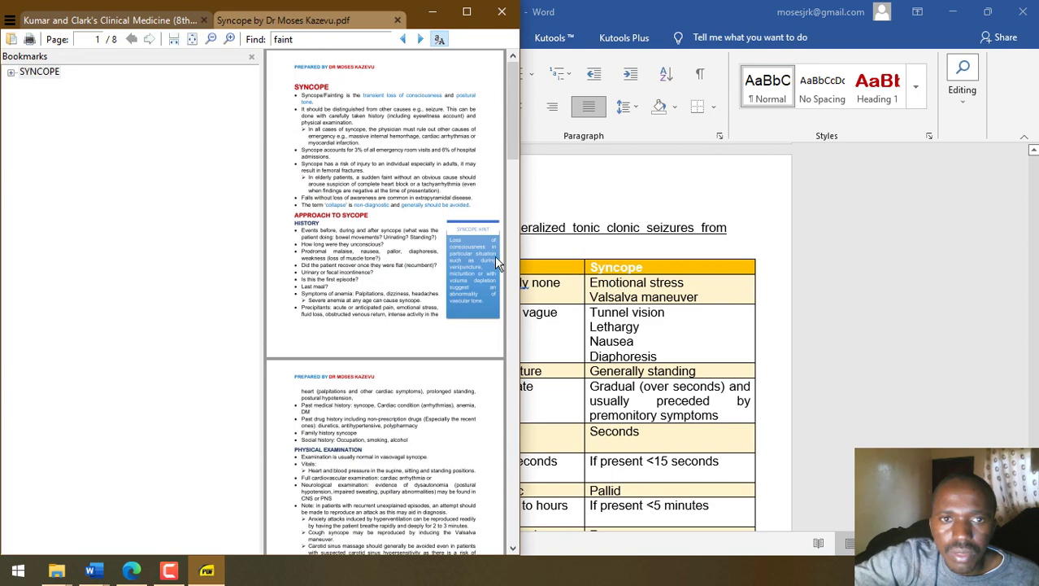
# - Maximize the exported PDF, enlarge the page view and review its layout from the first page through the investigations section
pyautogui.click(467, 11)
pyautogui.scroll(-1, 834, 307)
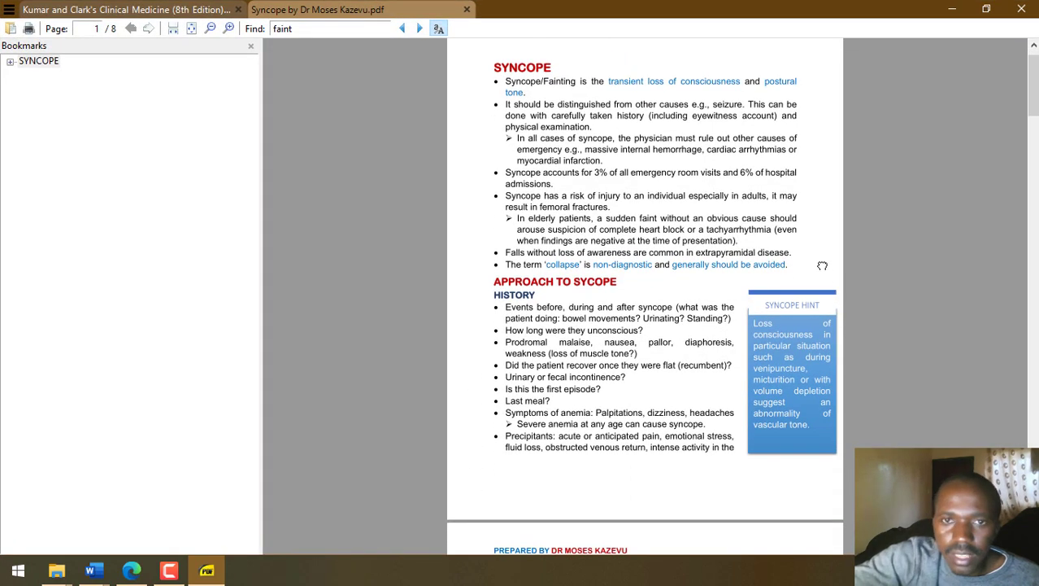
pyautogui.hotkey('ctrl', '+')
pyautogui.scroll(1, 914, 309)
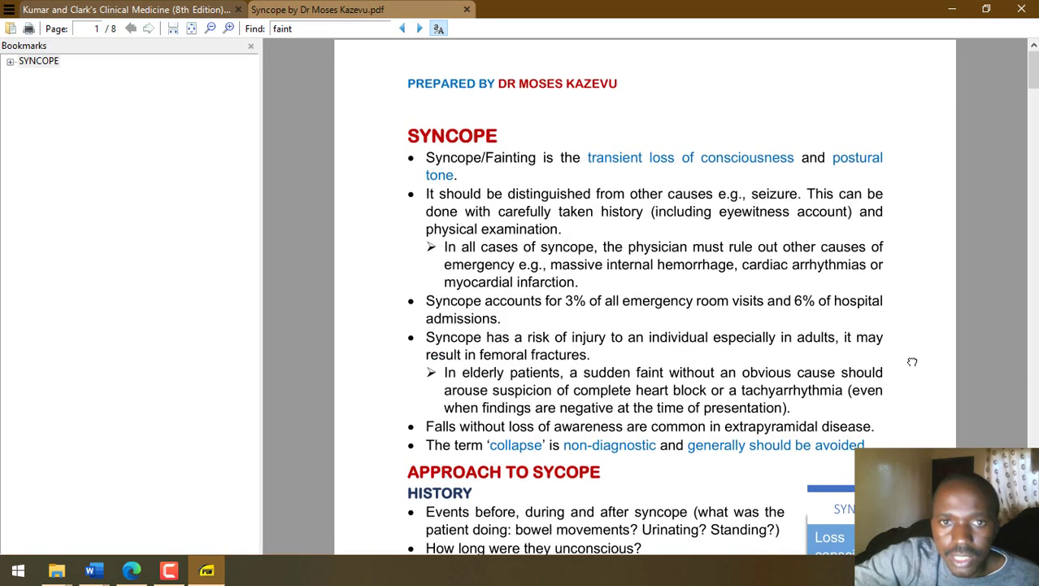
pyautogui.scroll(-4, 907, 366)
pyautogui.scroll(-10, 946, 410)
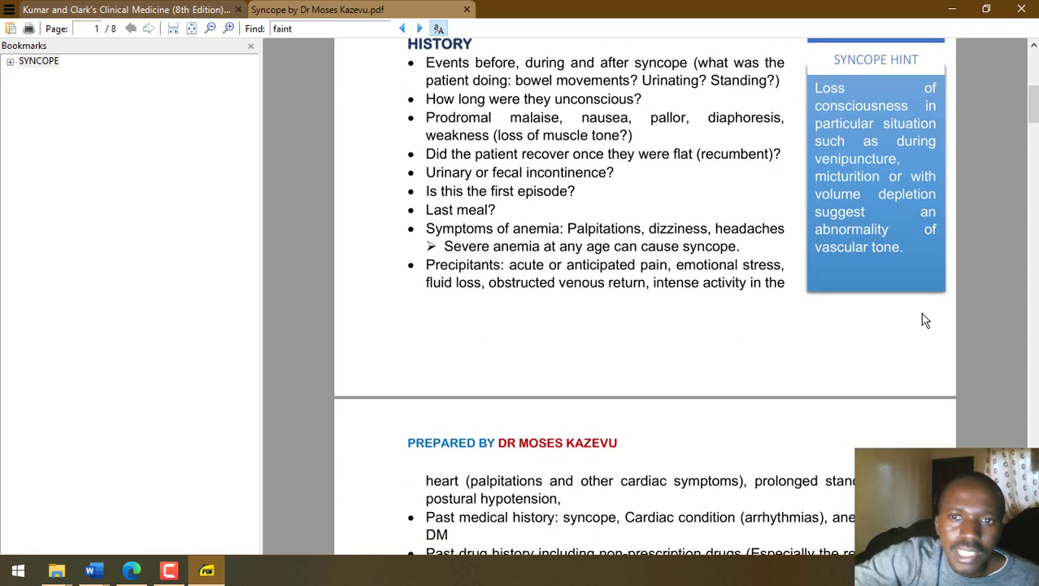
pyautogui.scroll(-4, 874, 324)
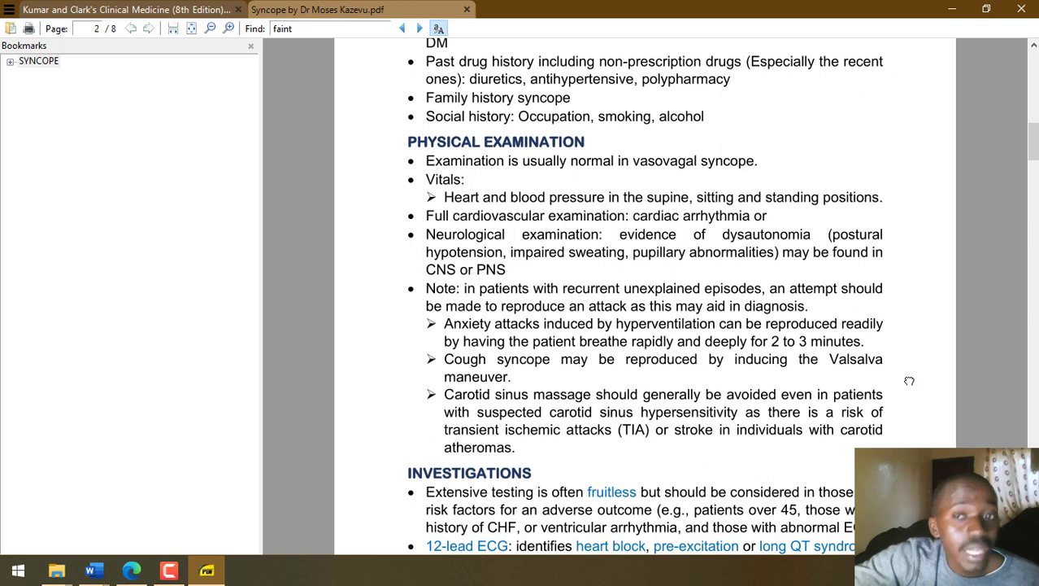
pyautogui.scroll(-5, 914, 391)
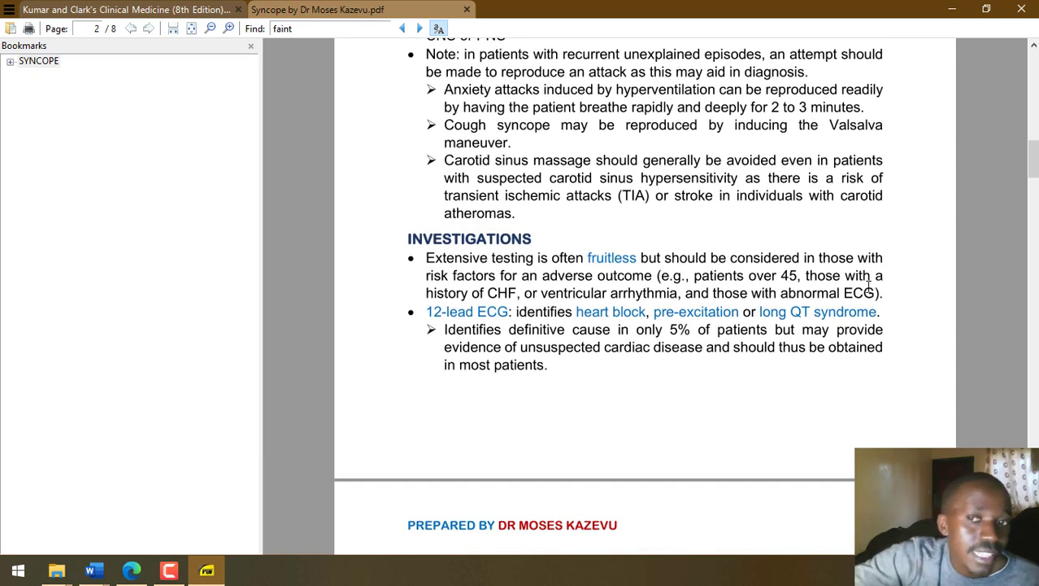
pyautogui.moveTo(883, 422); pyautogui.dragTo(846, 206)
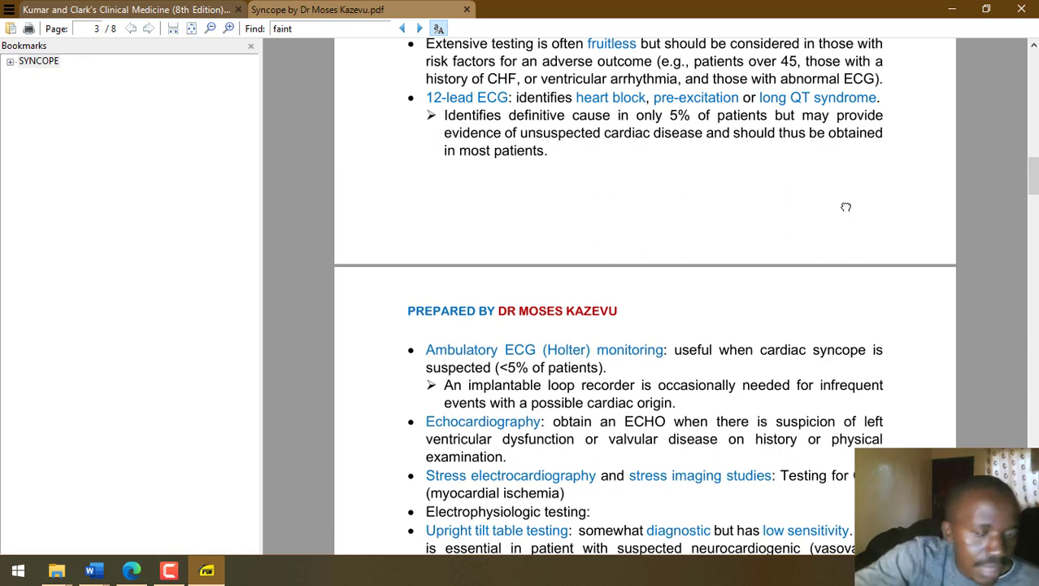
pyautogui.scroll(-3, 860, 236)
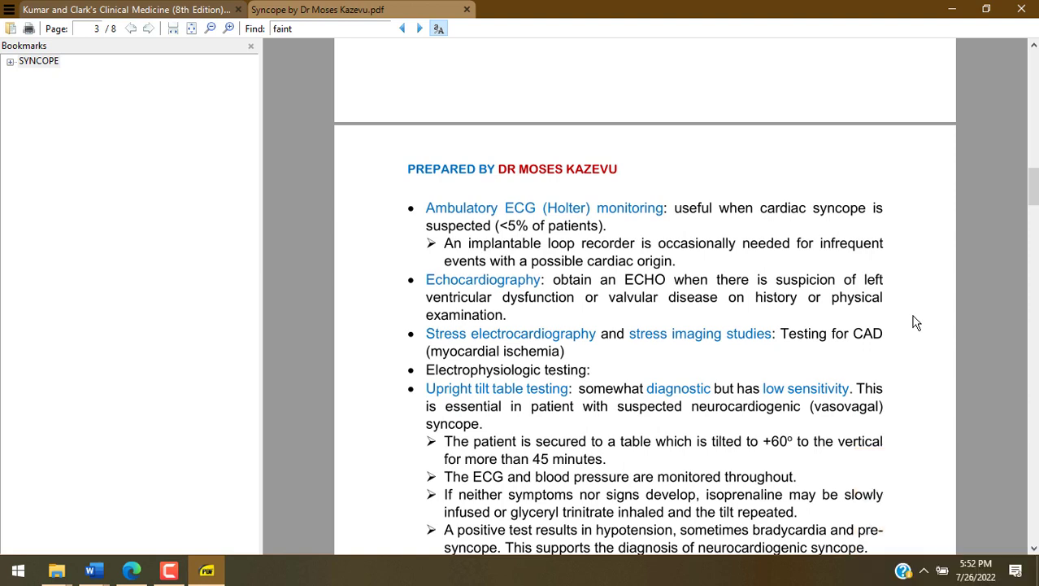
pyautogui.click(169, 570)
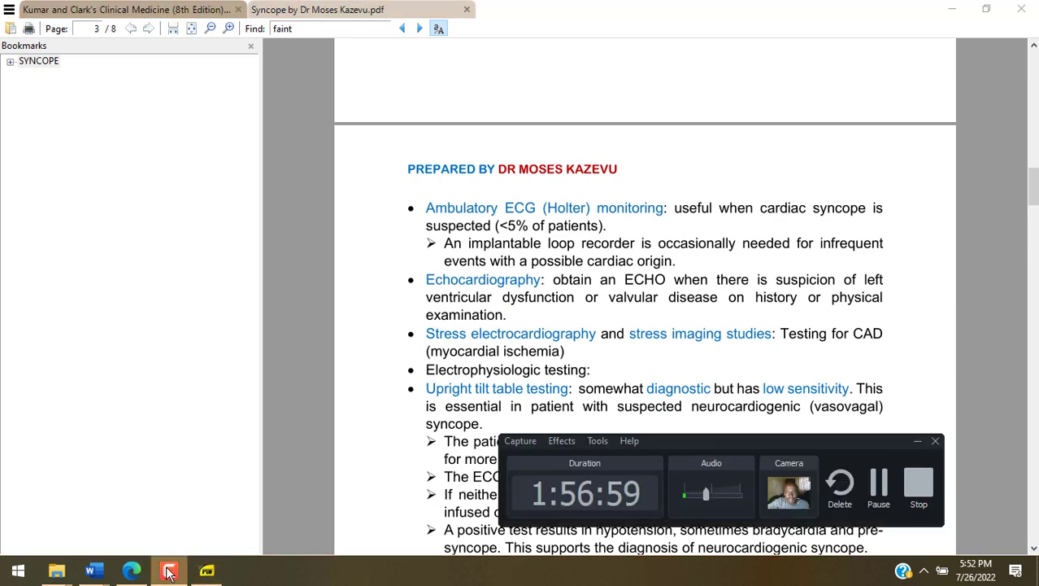